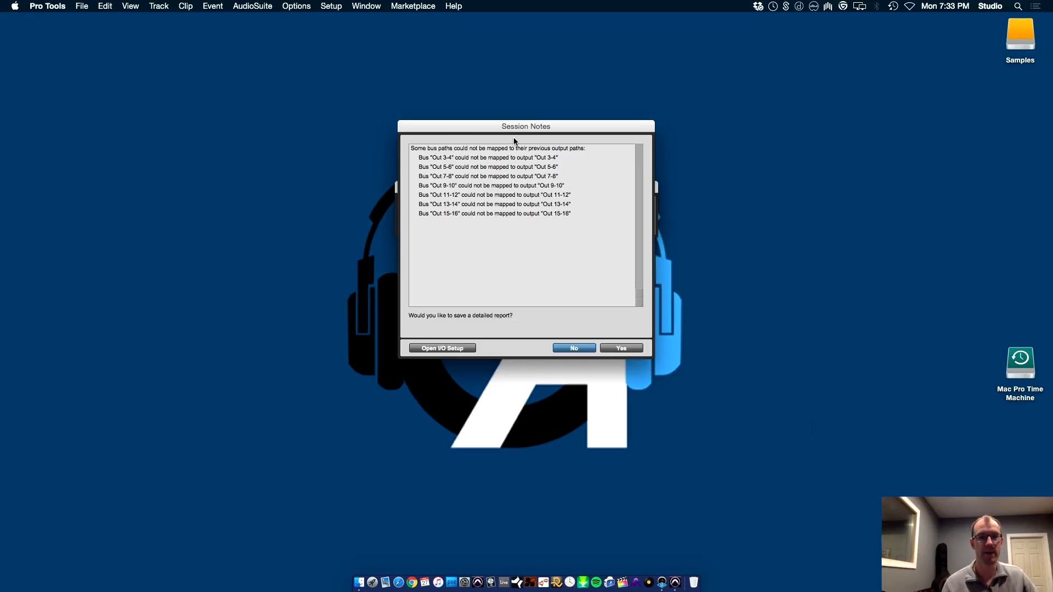
Dismiss the session notes without saving a report and download the pending changes for the Kick.cm, Hat.cm and Snare.cm tracks
click(570, 348)
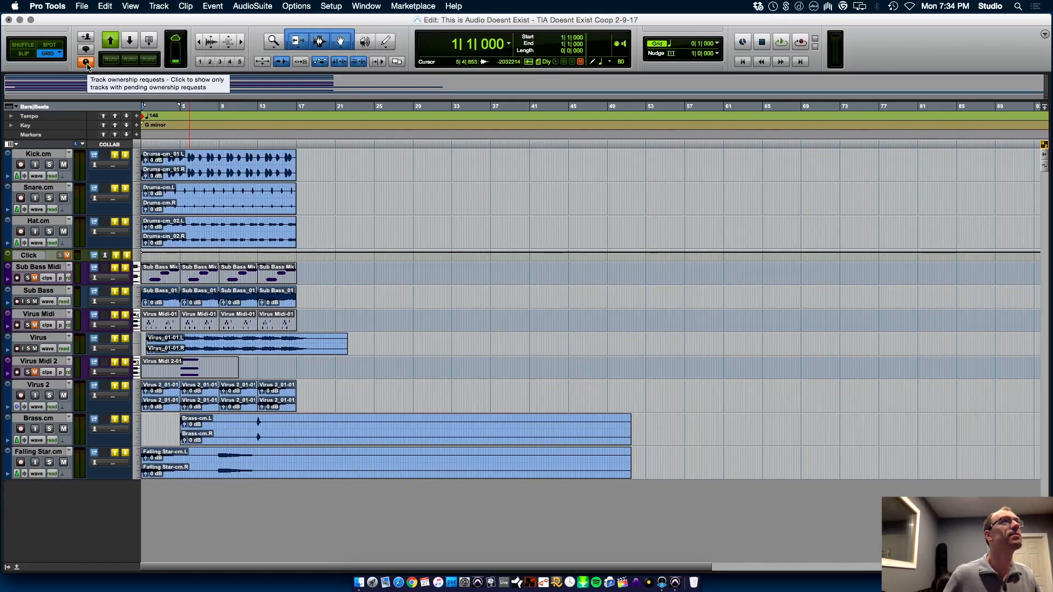
click(86, 64)
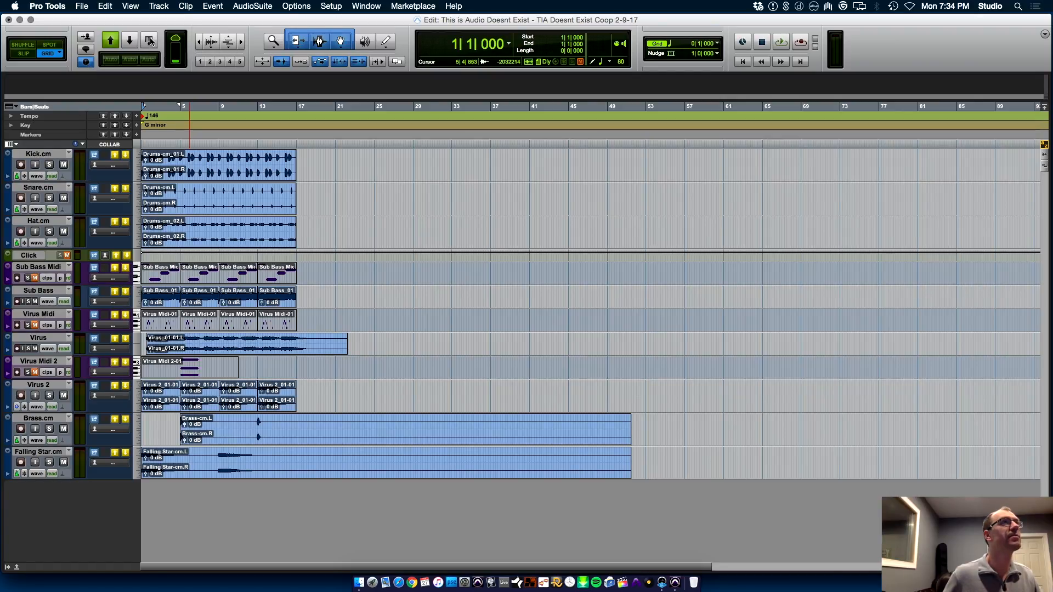
click(125, 157)
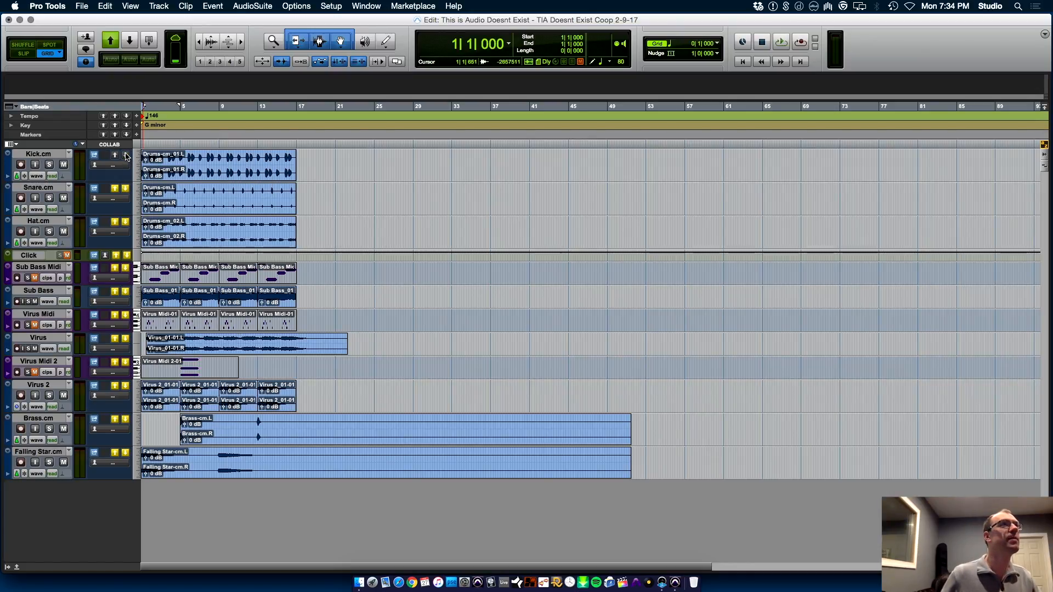
click(126, 190)
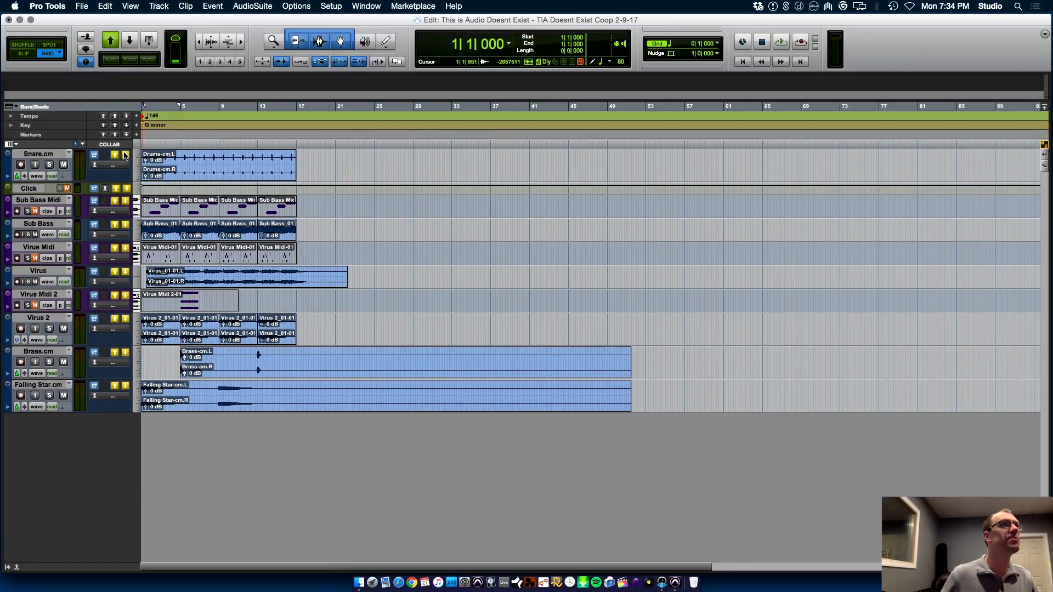
click(126, 157)
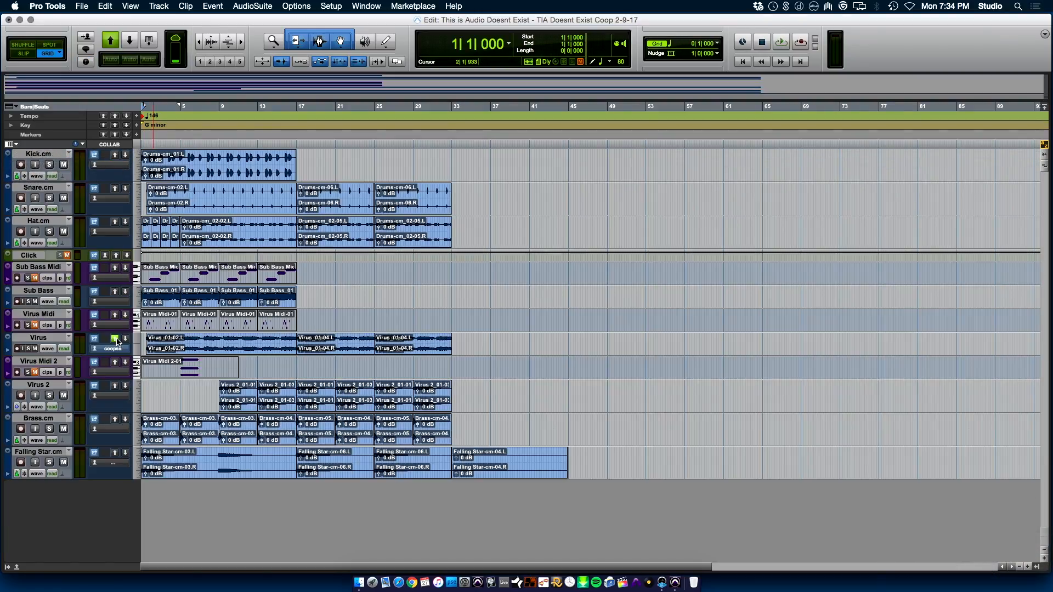
Turn on automatic downloading of track changes and new shared tracks, and start playback of the session
click(129, 59)
click(148, 60)
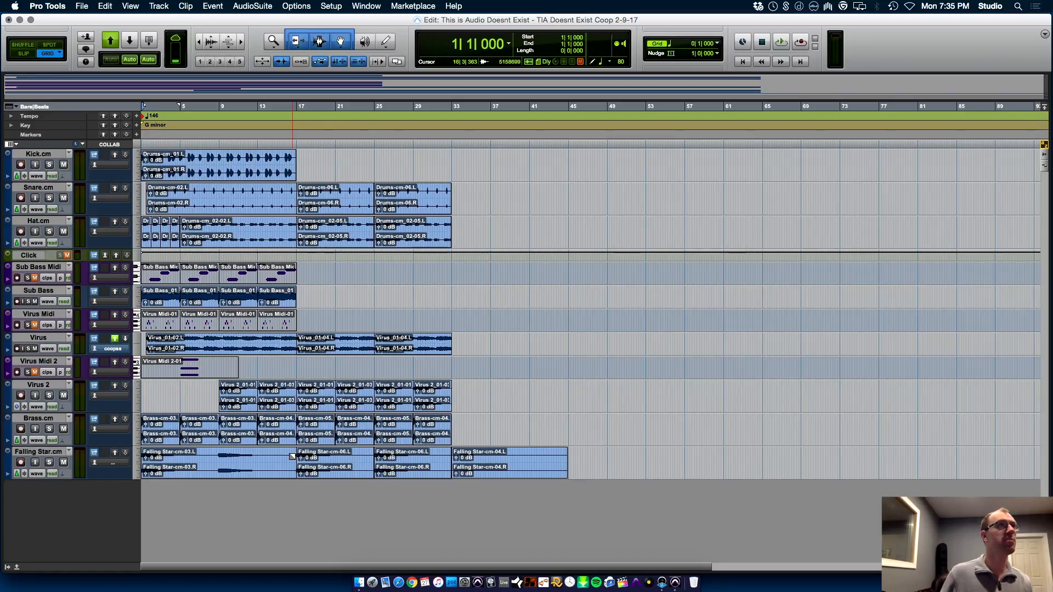
key(space)
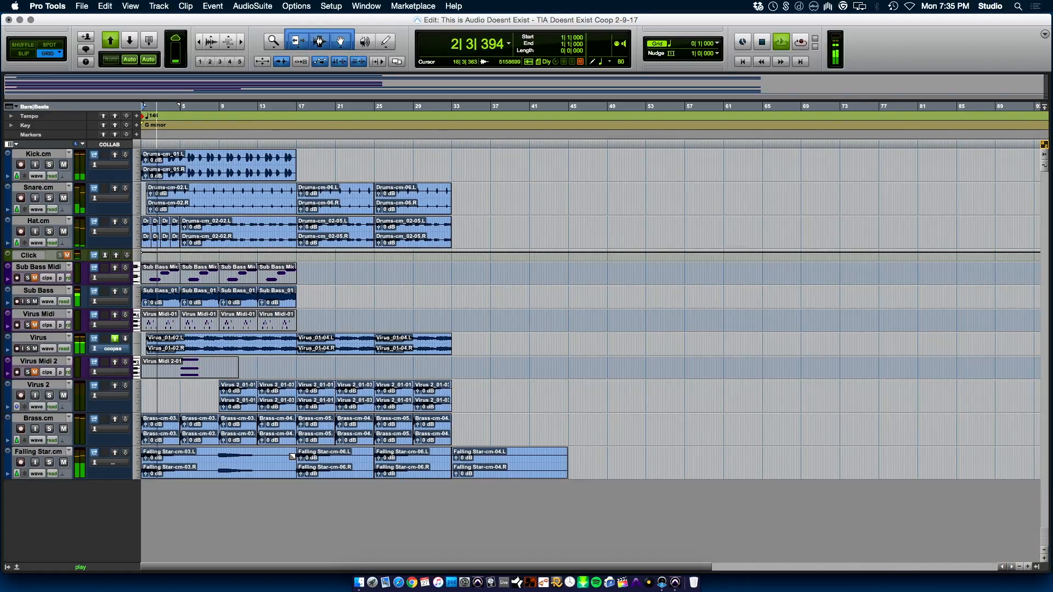
Display the track list and unhide the Element.cm, Hardcock, SweetCock, 808 Bas Loop and ChopCock tracks
click(6, 568)
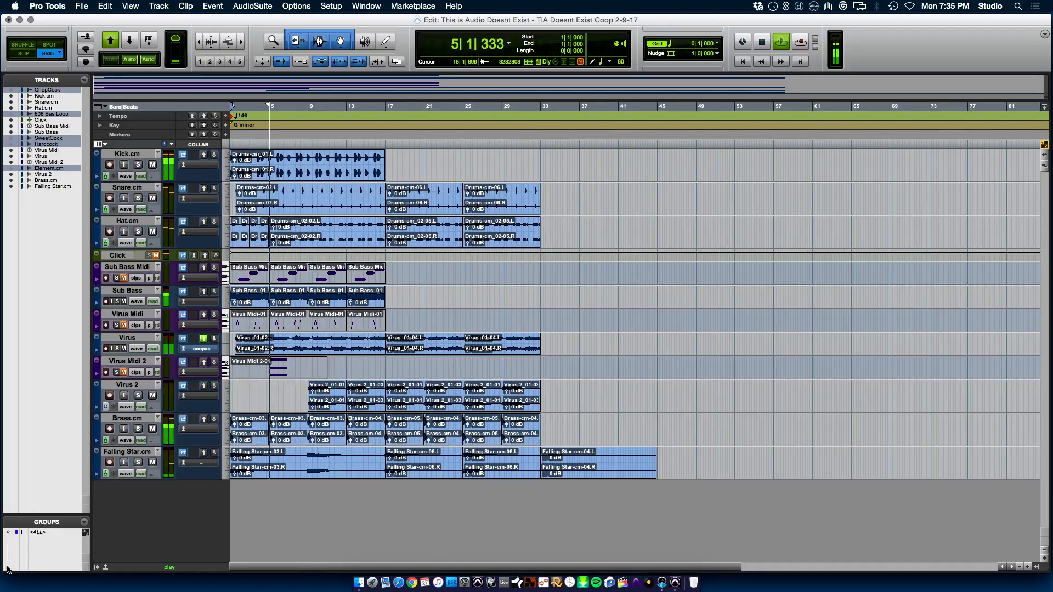
click(11, 168)
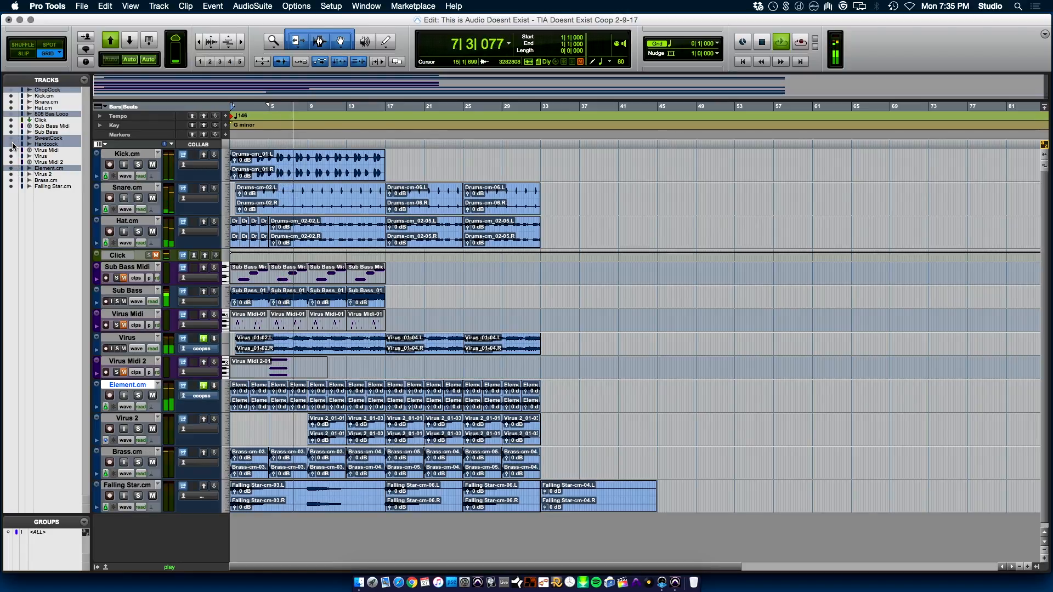
click(11, 138)
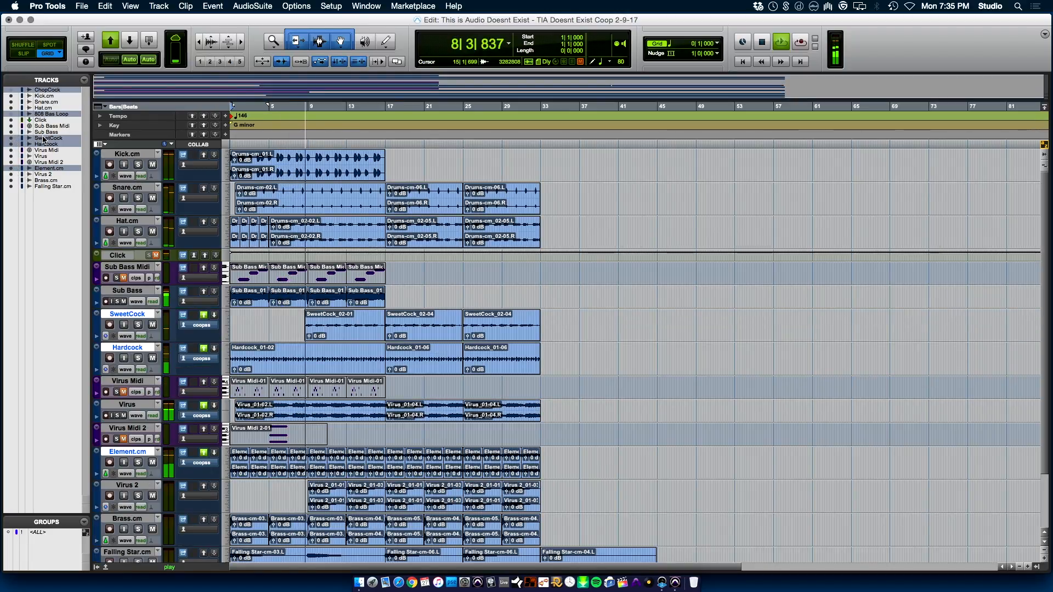
click(11, 114)
click(11, 90)
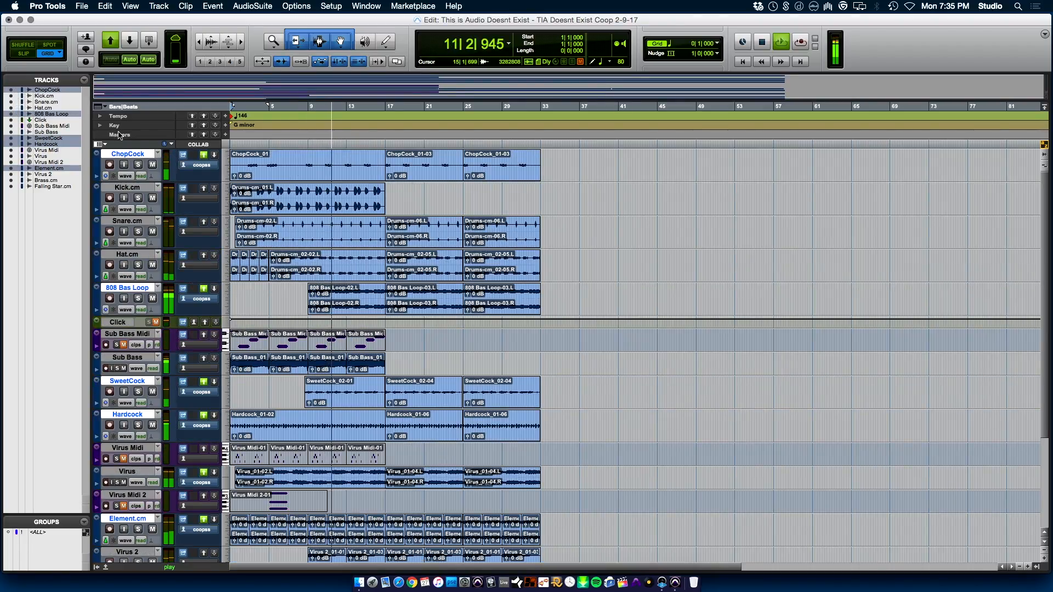
Set the height of all tracks to mini
click(97, 518)
mouse_move(134, 523)
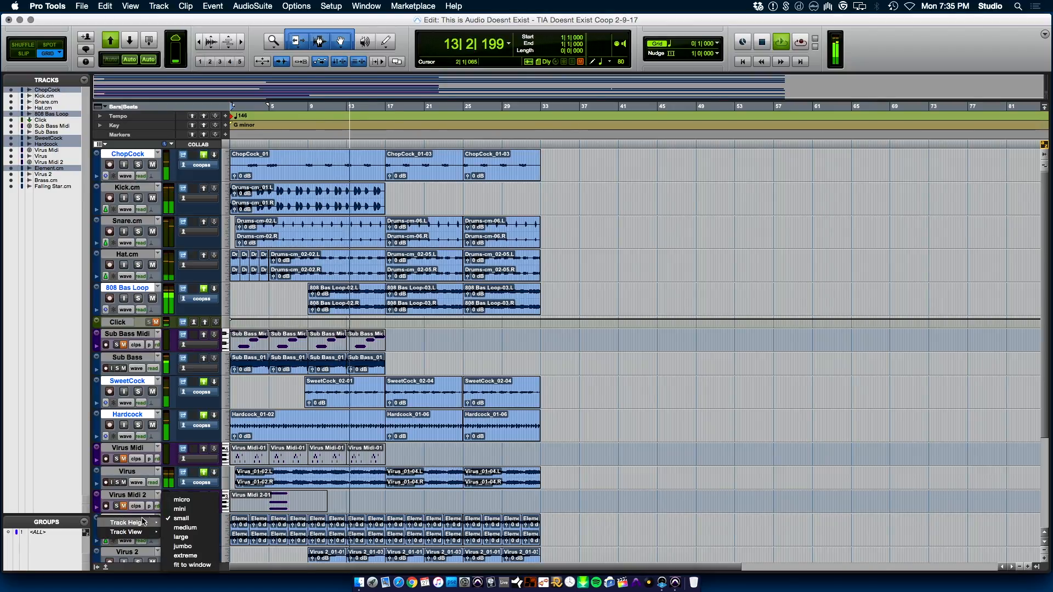
alt+click(185, 510)
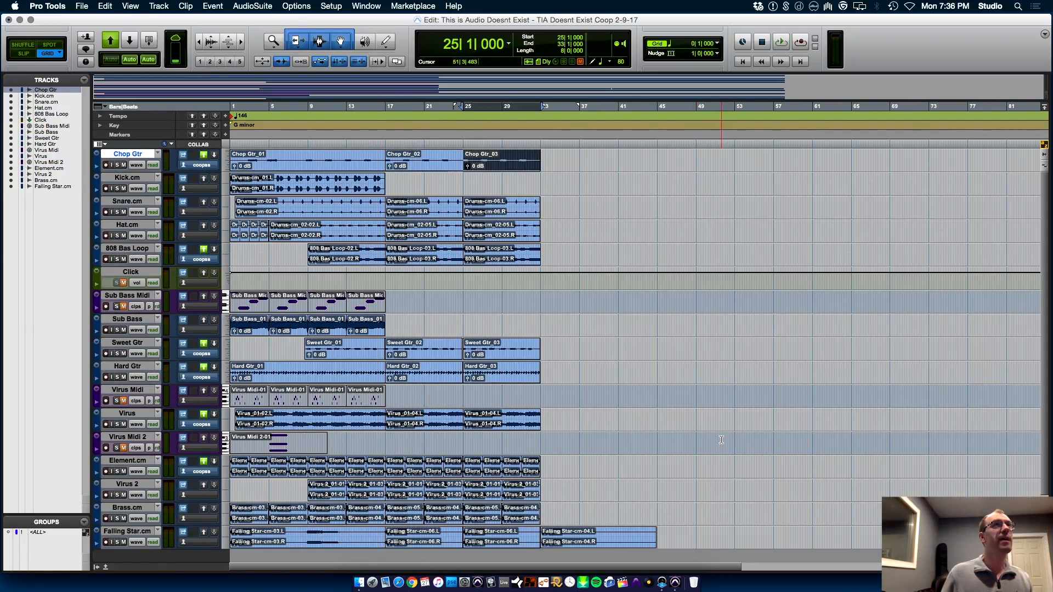
Save the project as a new version titled "TIA Doesnt Exist Coop 2-27-17"
click(83, 5)
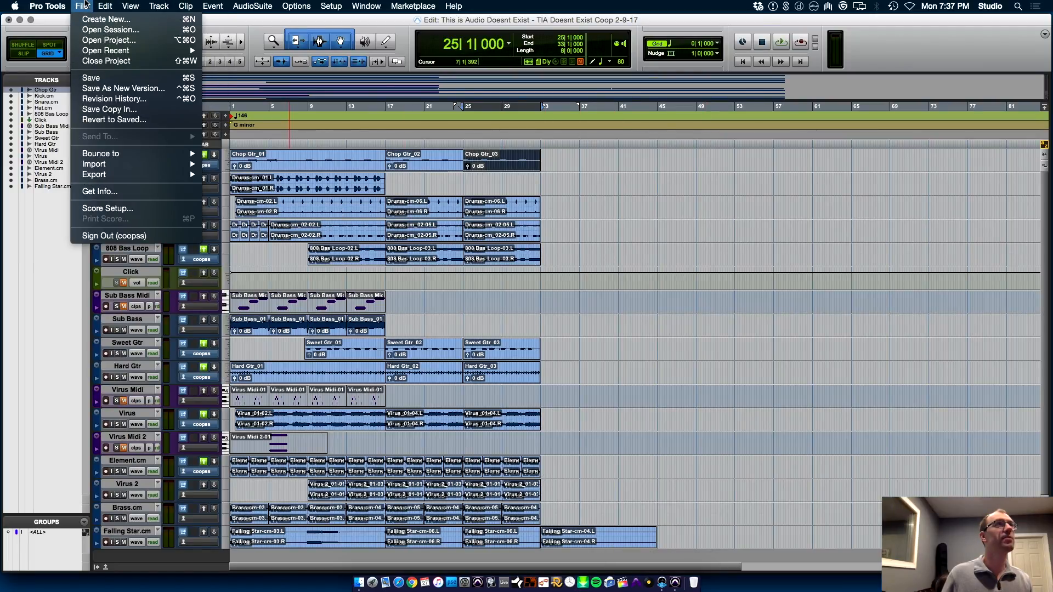
click(121, 88)
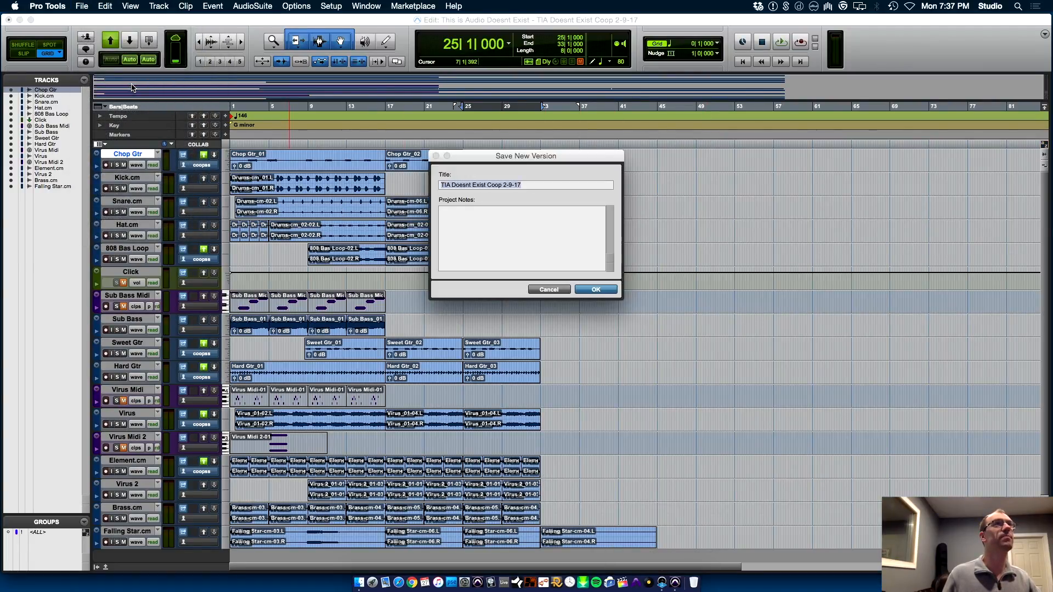
click(508, 185)
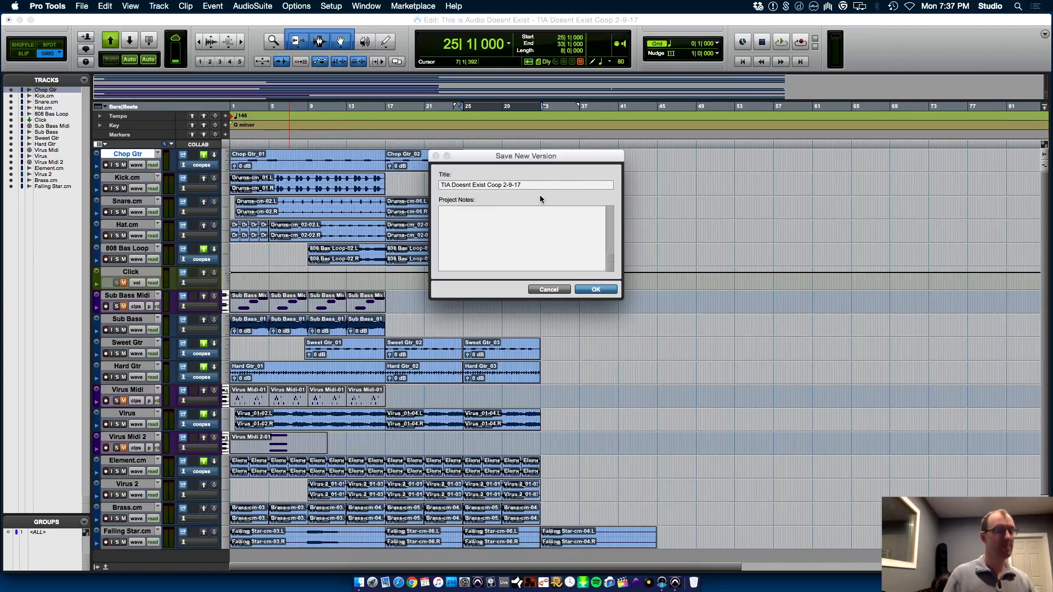
key(BackSpace)
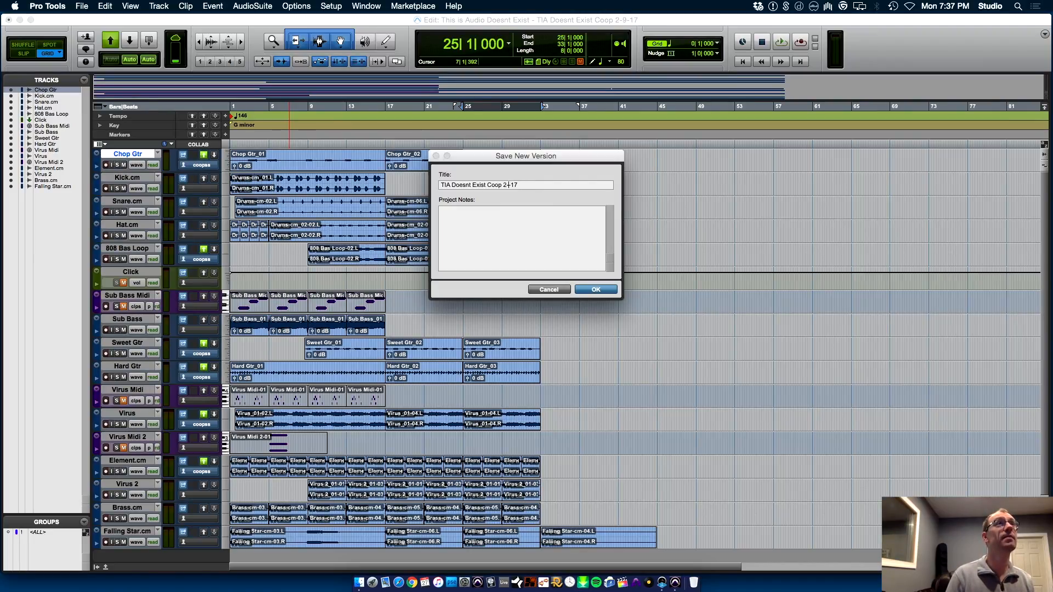
text(27-)
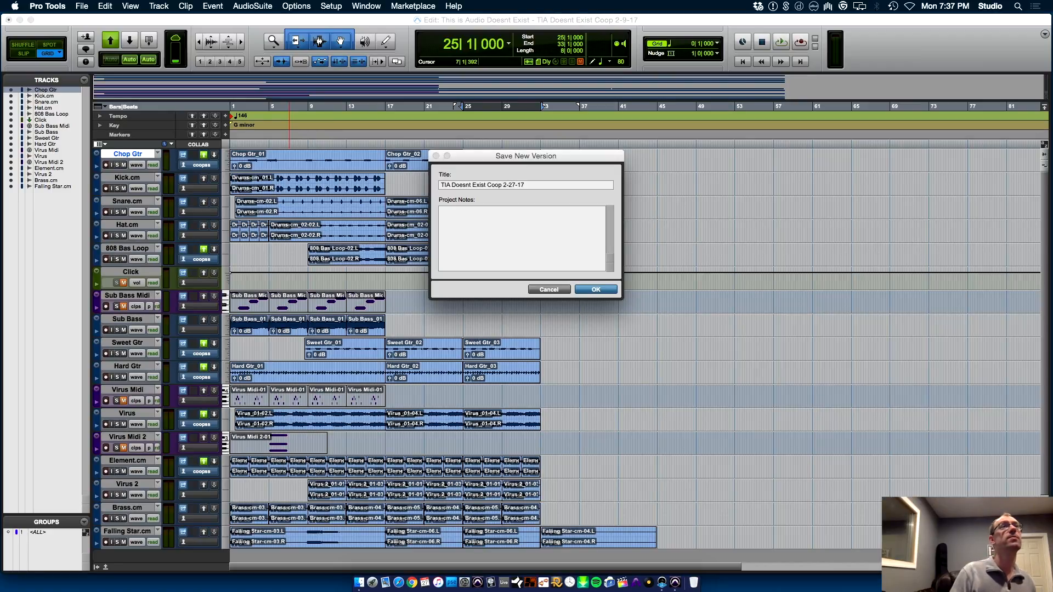
key(Return)
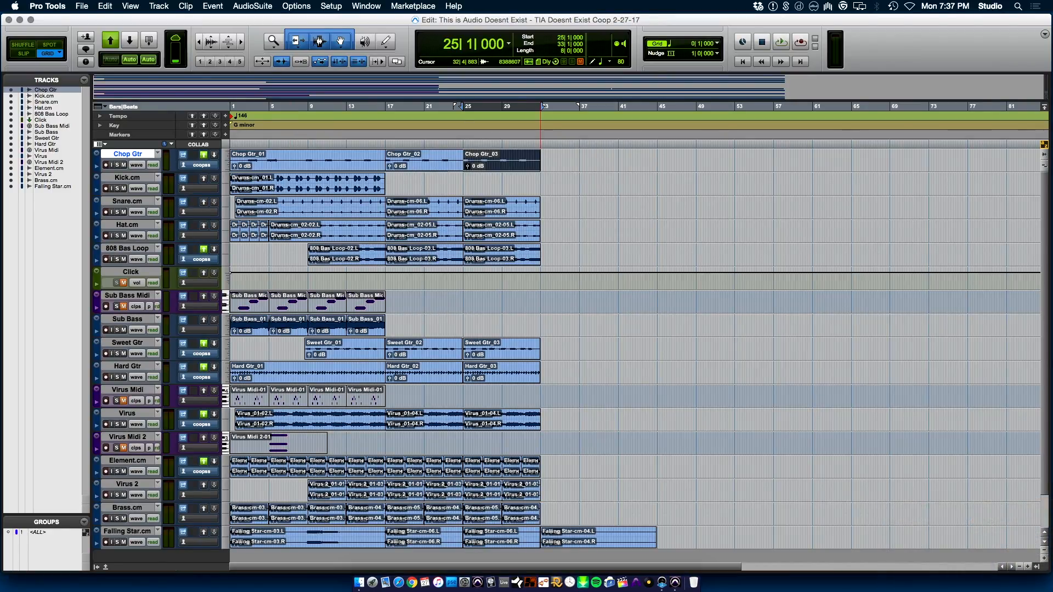
Play the session from the beginning, audition the Kick.cm track in solo and check the tracks in the Mix window
key(Return)
key(space)
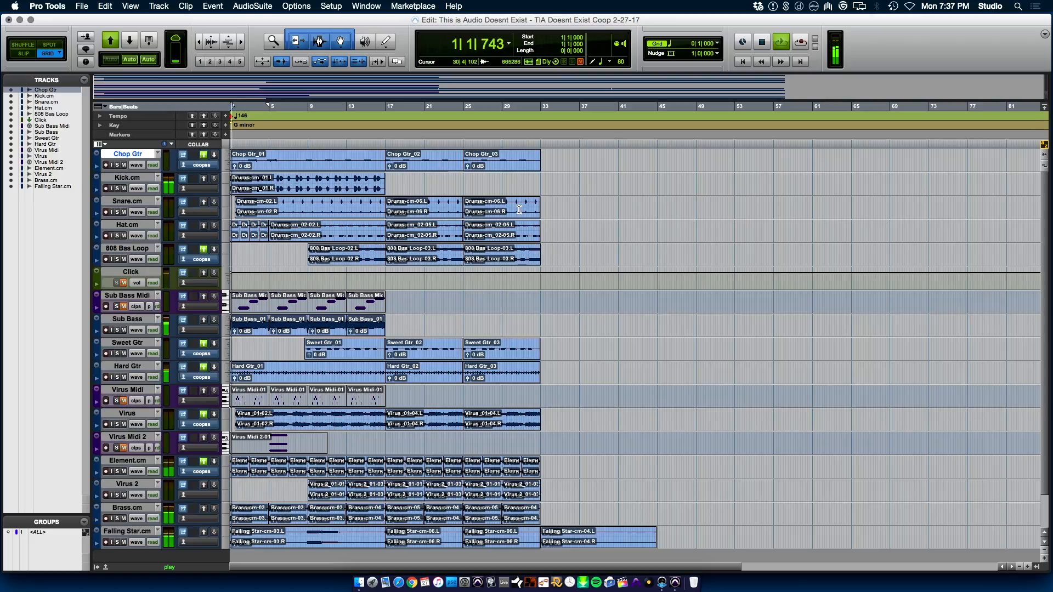
click(117, 189)
click(117, 188)
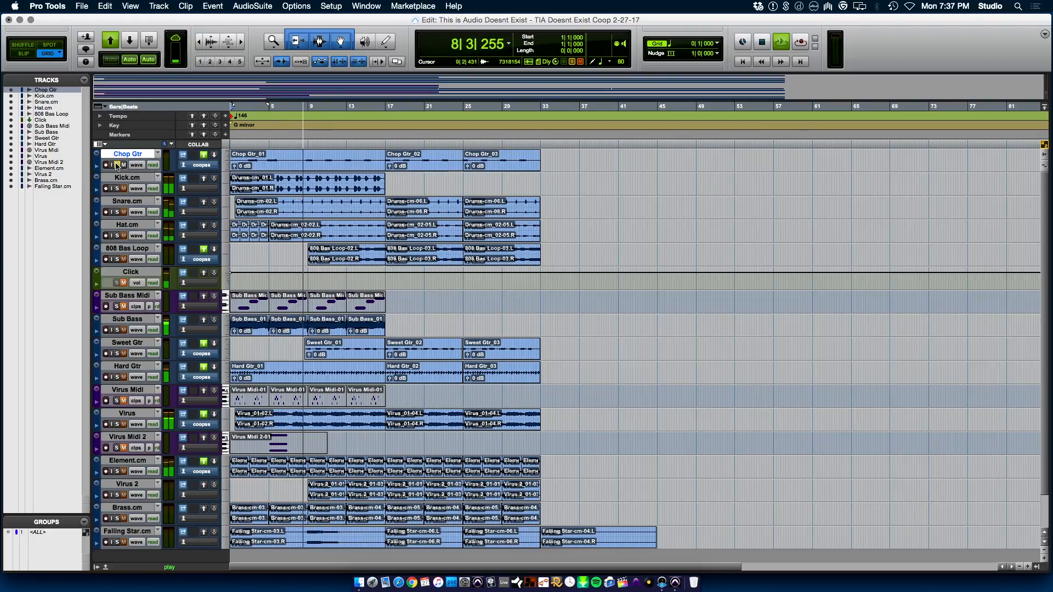
key(super+equal)
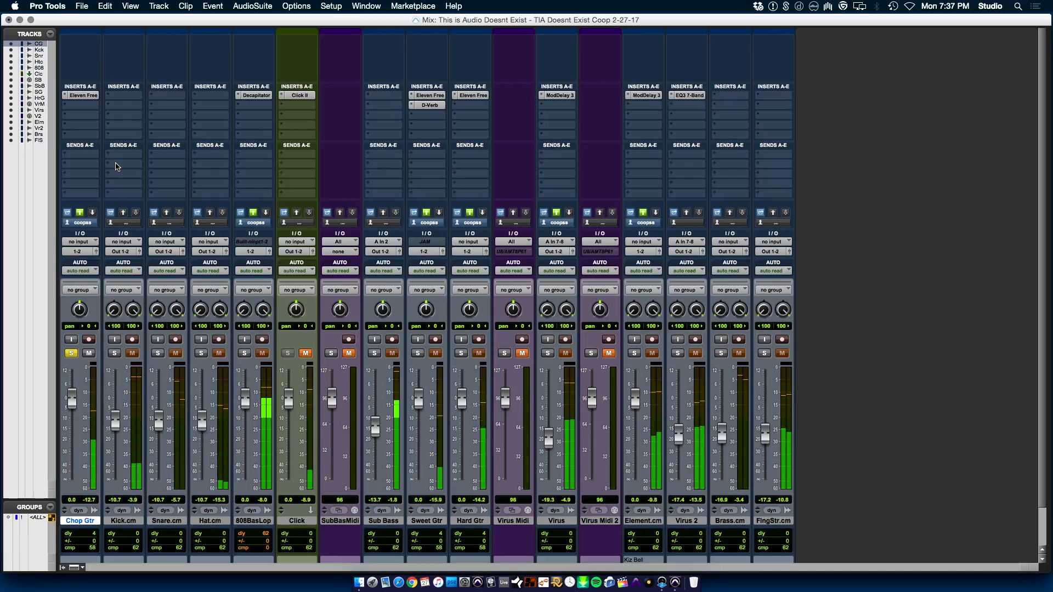
key(super+equal)
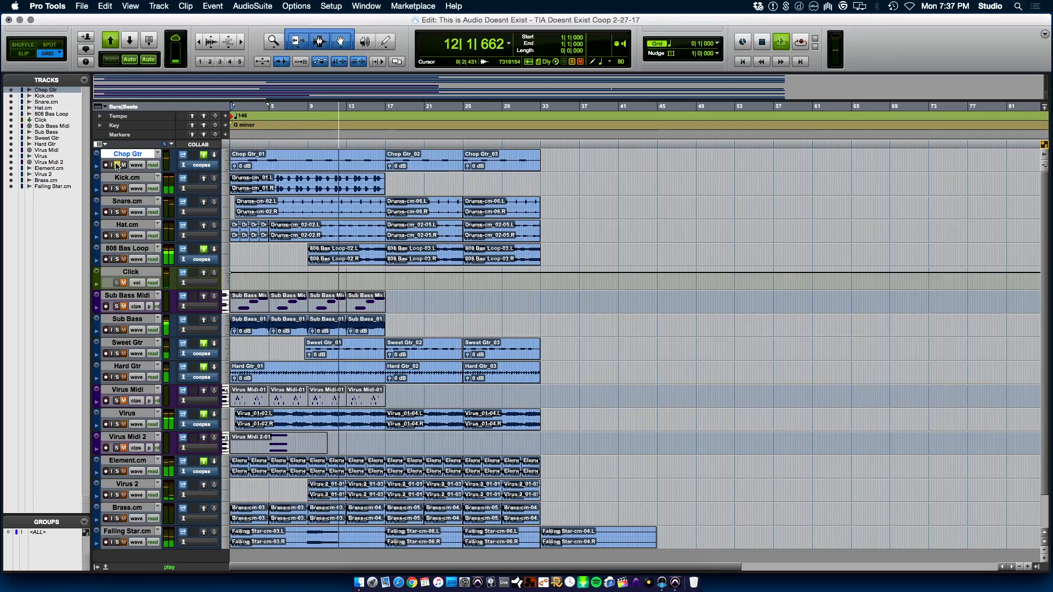
key(space)
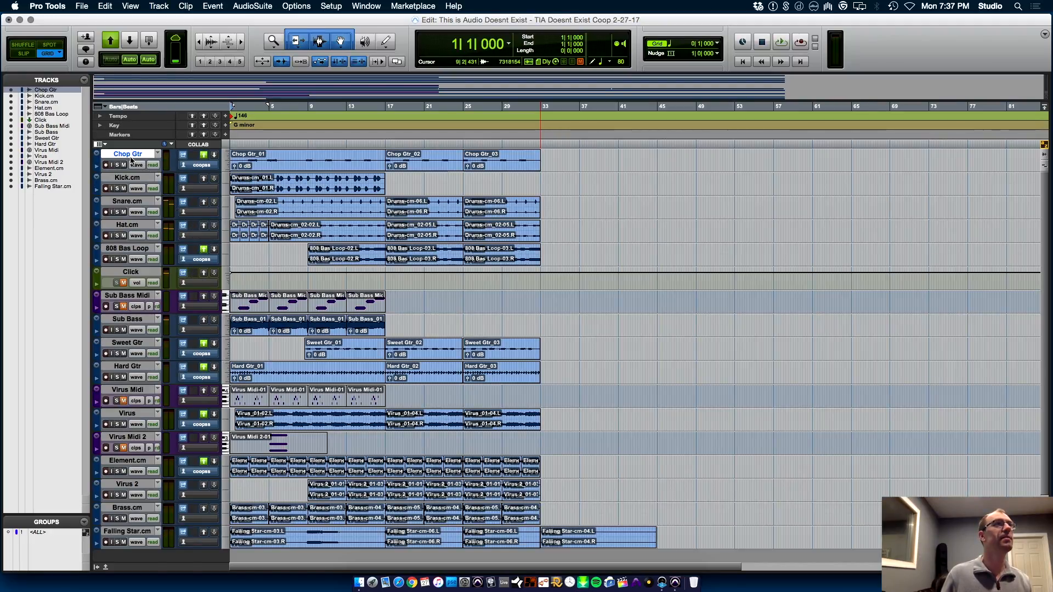
Move the Chop Gtr track to directly above the Sweet Gtr track
click(366, 6)
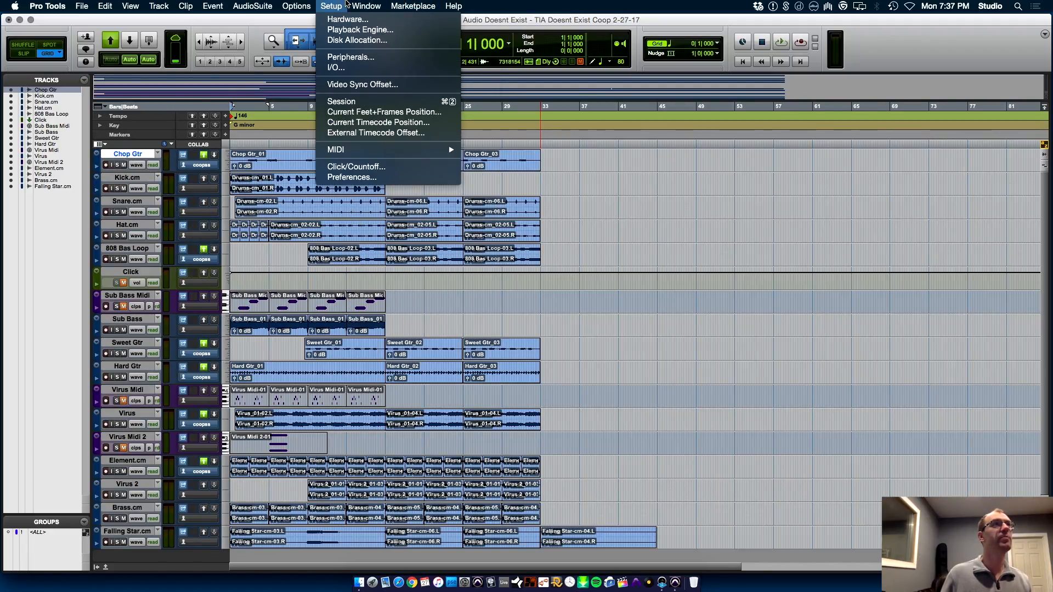
click(783, 358)
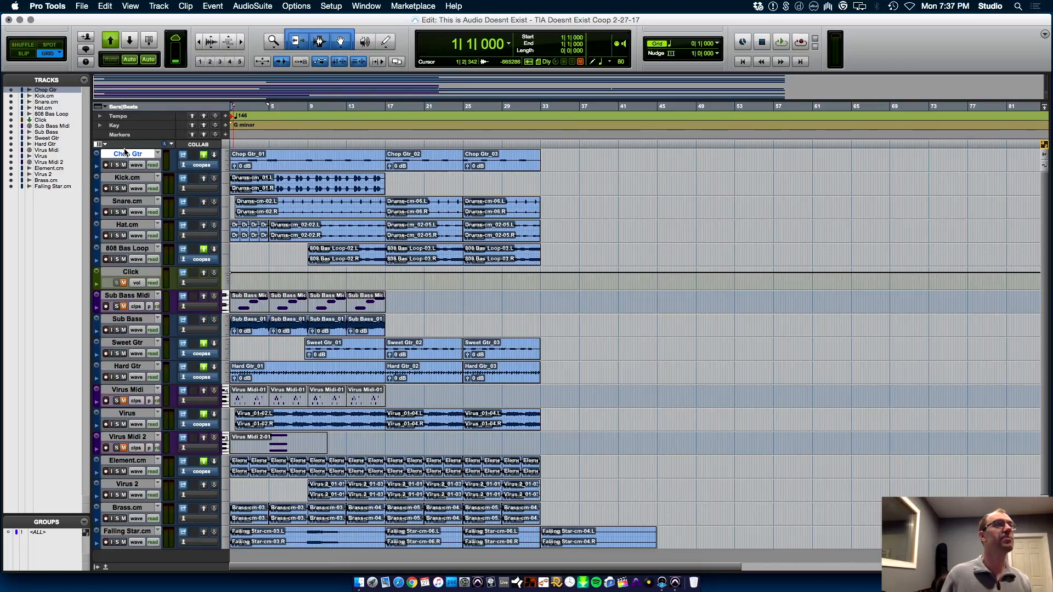
drag(129, 156, 148, 339)
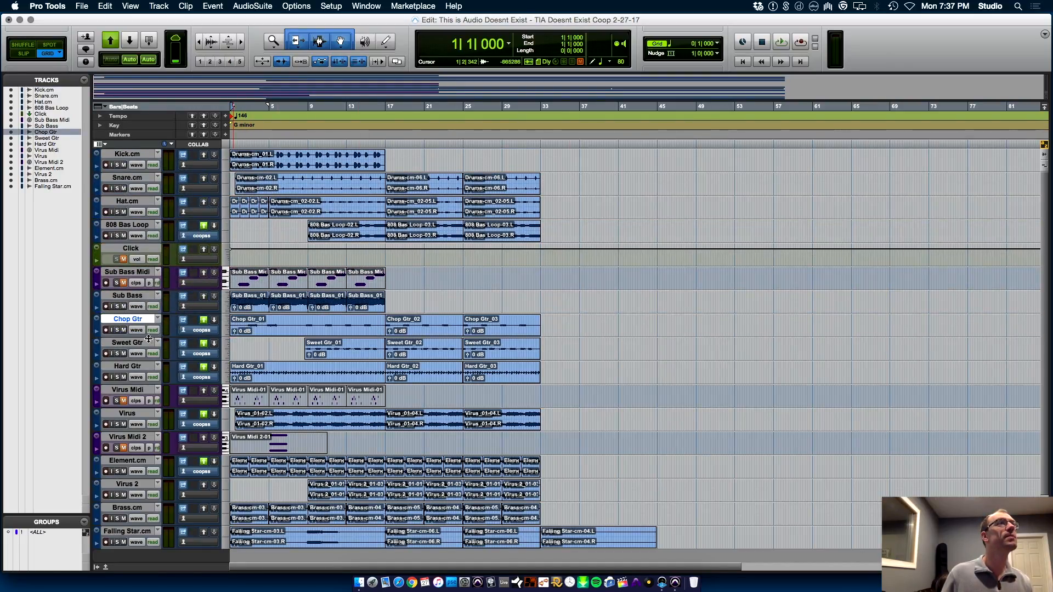
Color the Chop Gtr, Sweet Gtr and Hard Gtr tracks yellow and move the color palette clear of the clips
shift+click(138, 367)
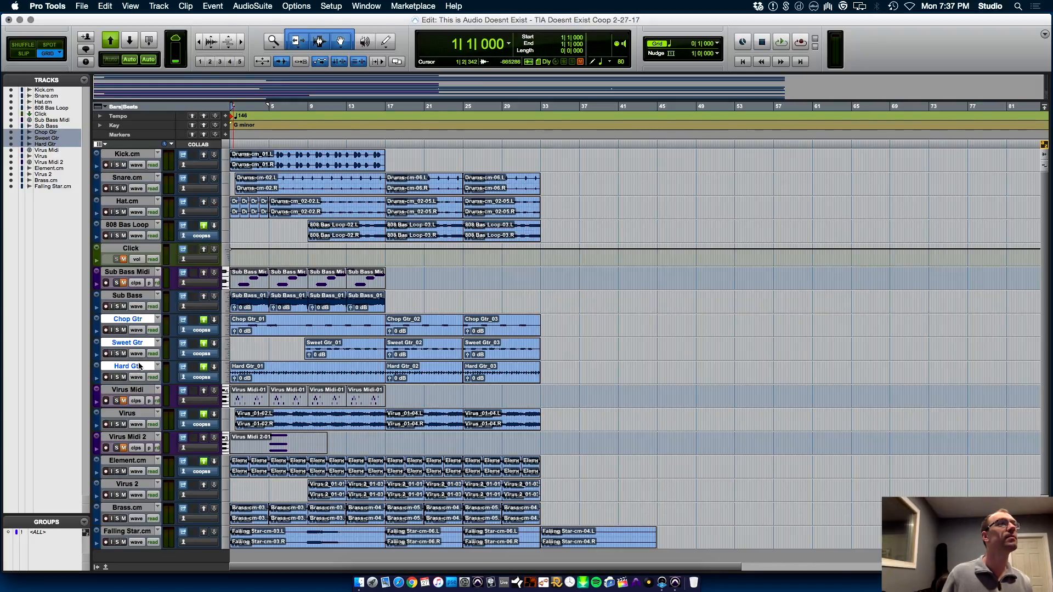
right_click(124, 369)
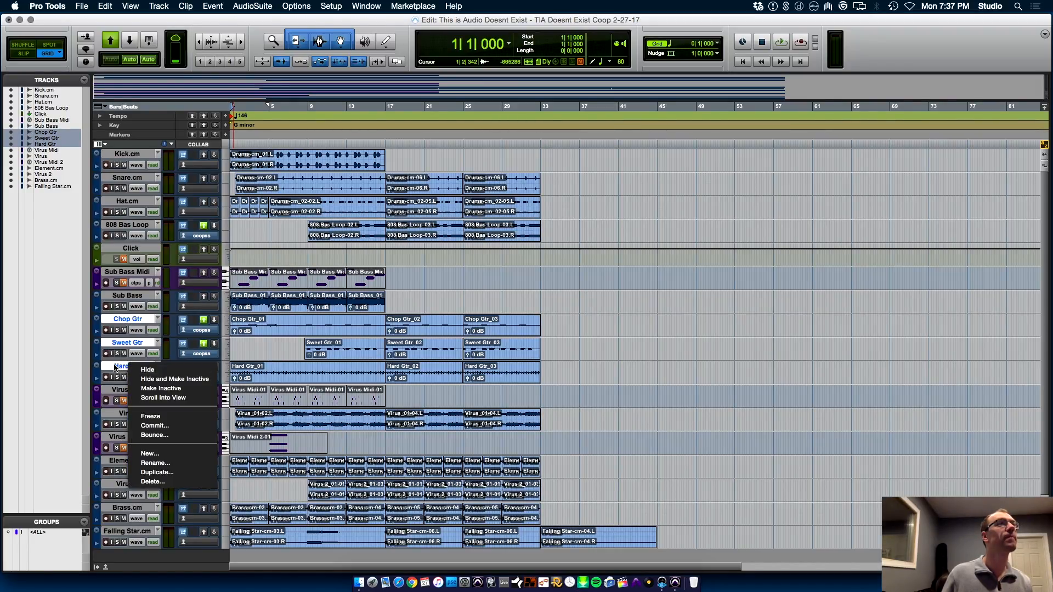
click(364, 6)
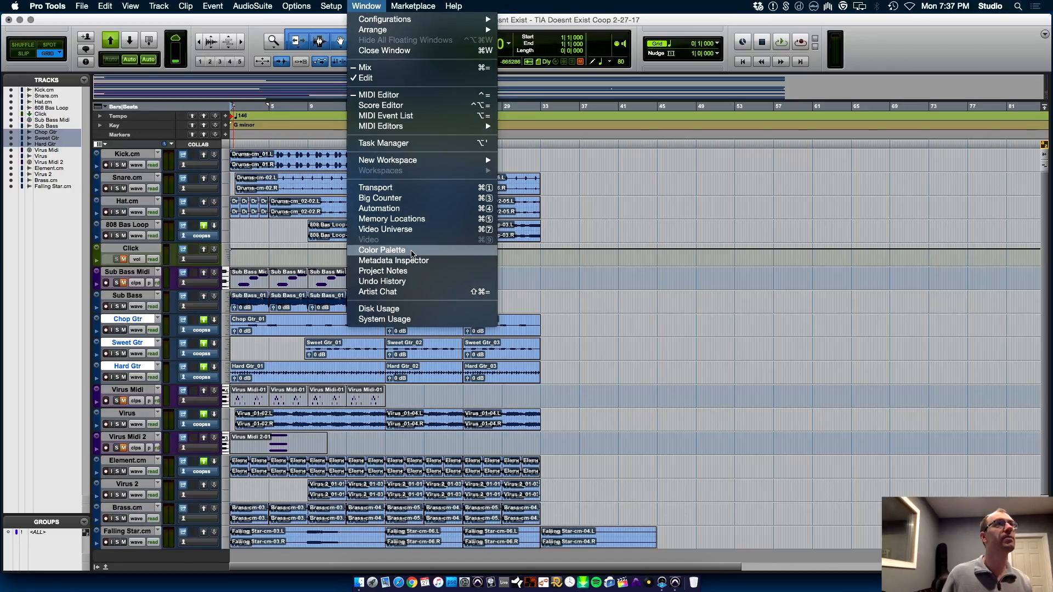
click(423, 249)
click(209, 170)
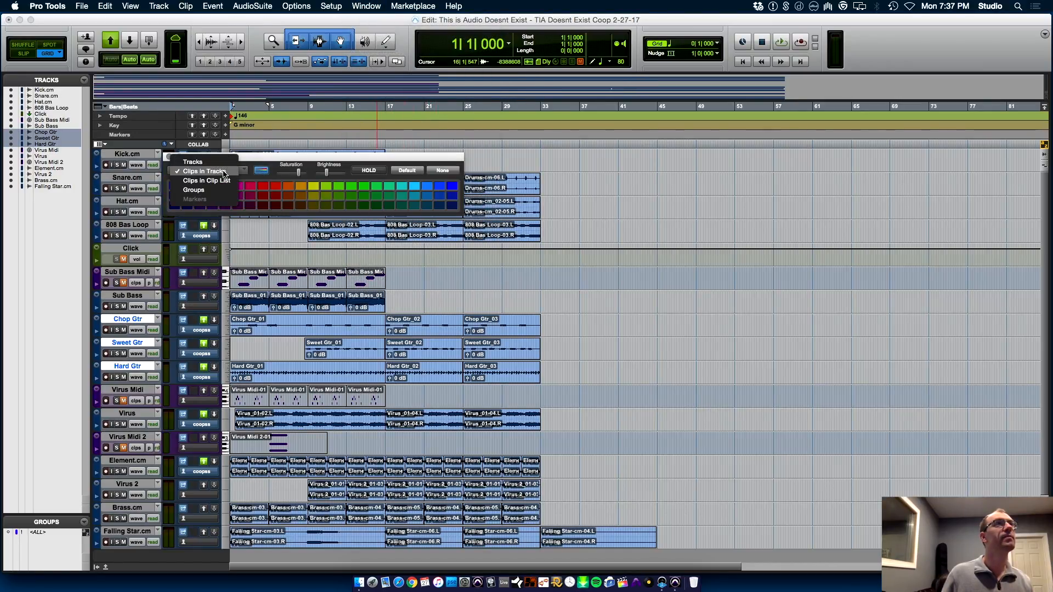
click(229, 160)
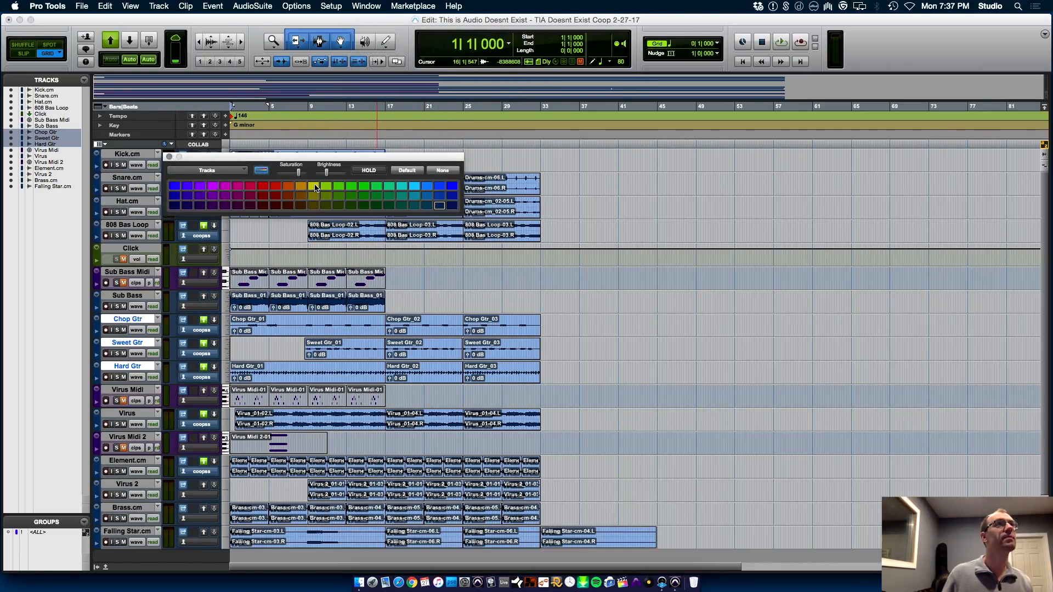
click(314, 187)
drag(200, 157, 689, 128)
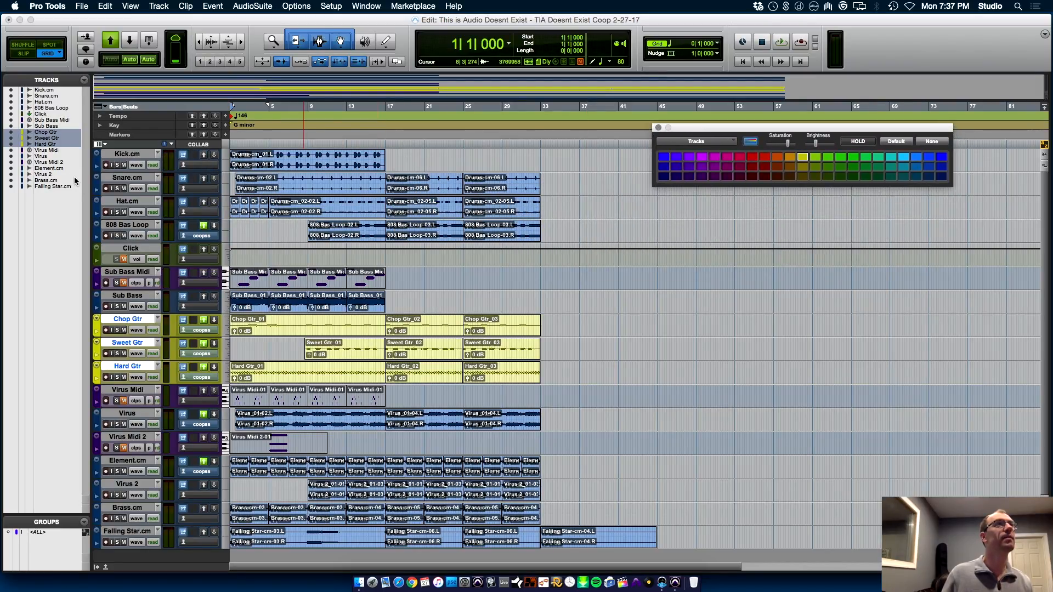
Color the Kick.cm track blue, the Snare.cm track light blue and the Hat.cm track green
click(128, 154)
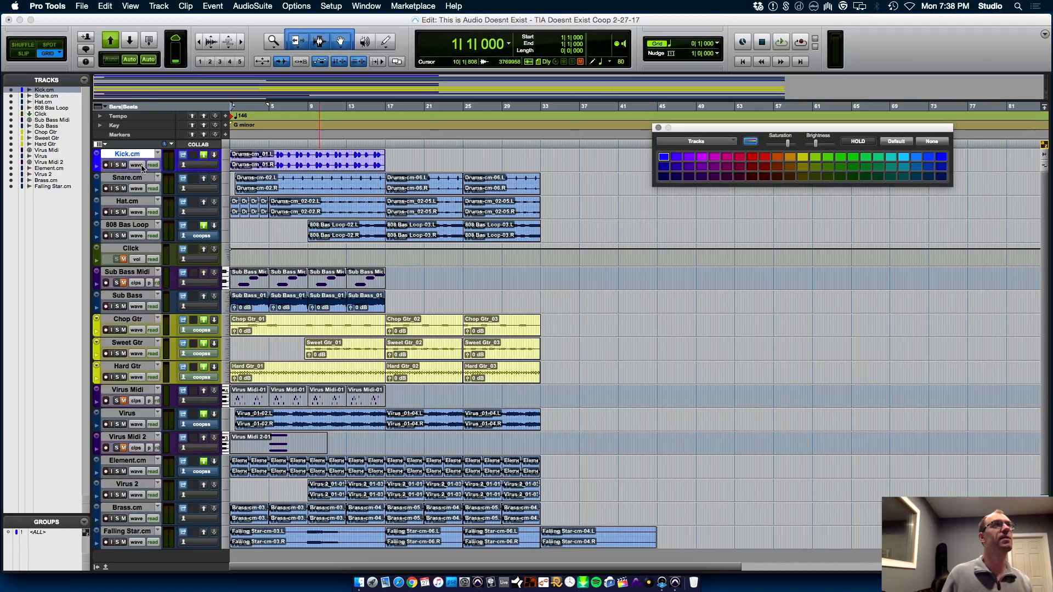
click(136, 179)
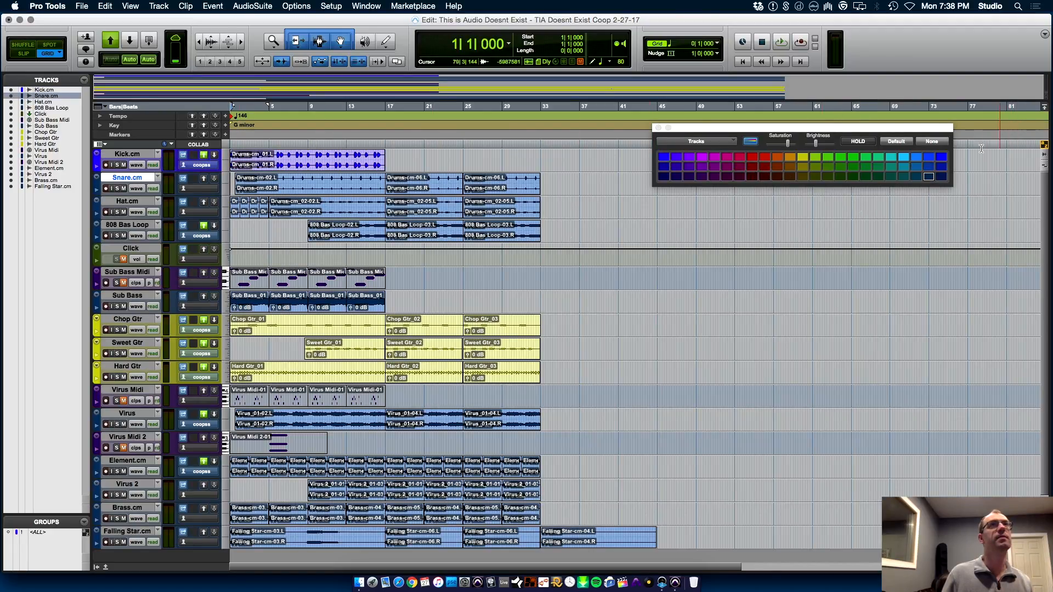
click(905, 157)
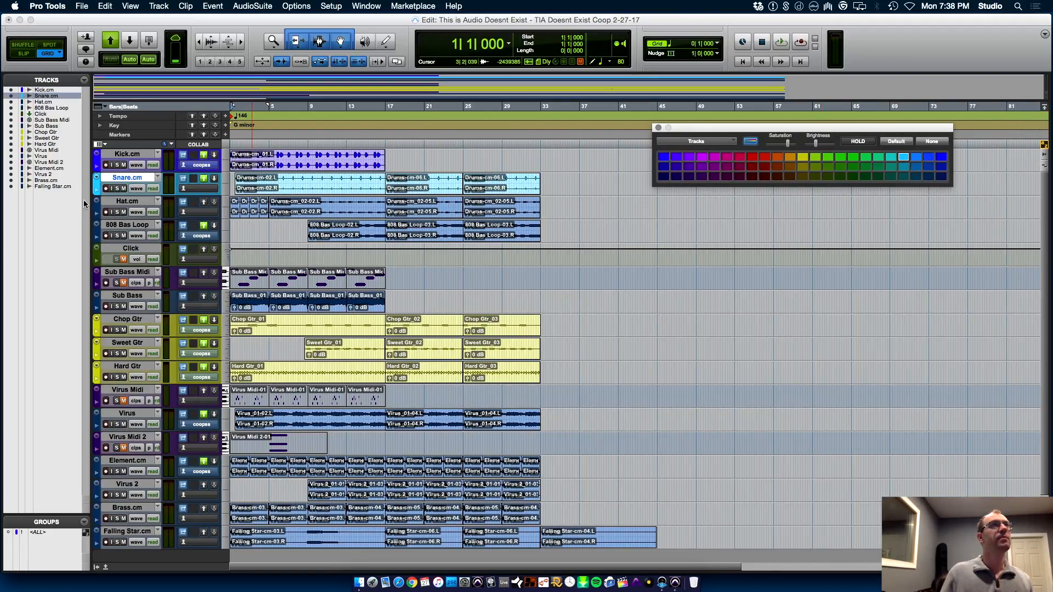
click(121, 202)
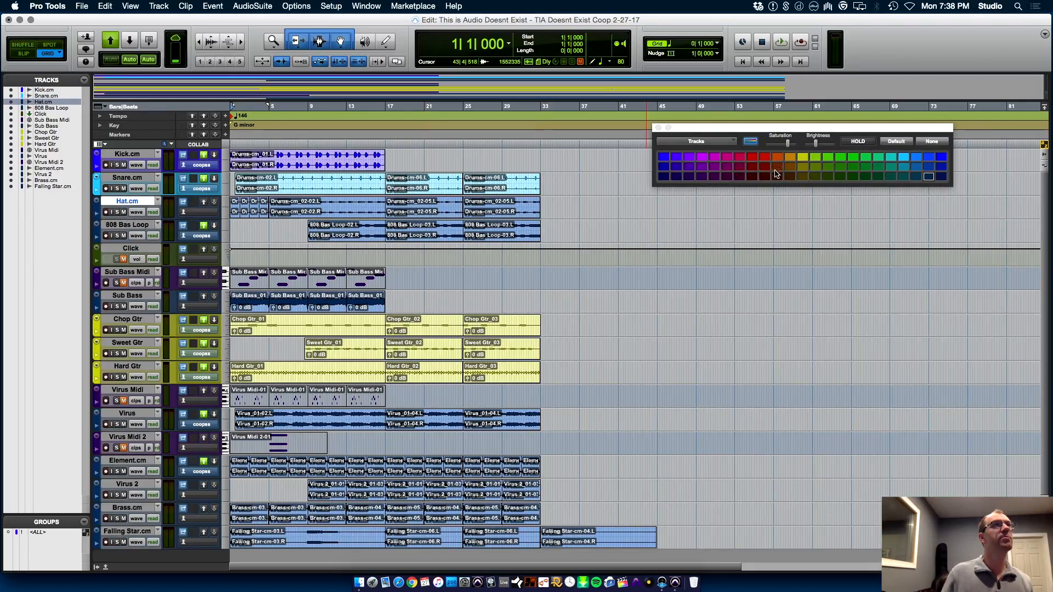
click(841, 157)
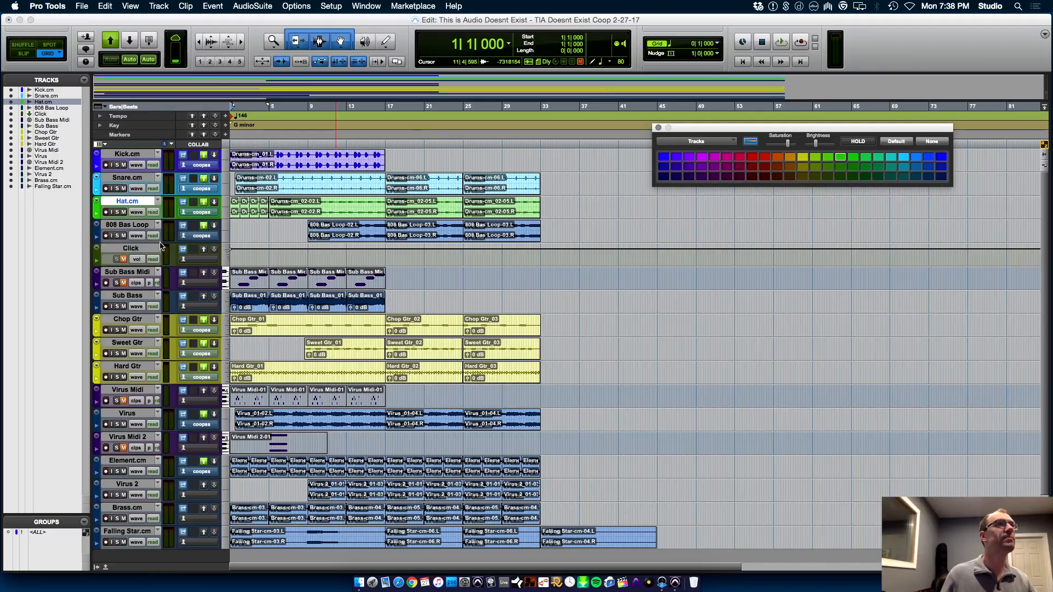
Color the 808 Bas Loop and Sub Bass tracks purple together
click(133, 226)
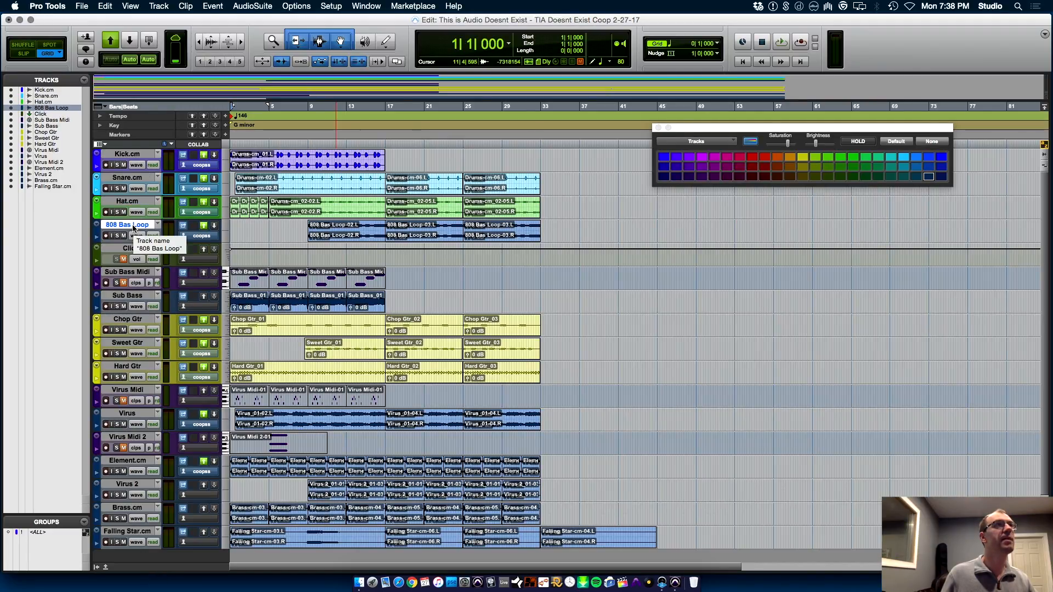
super+click(129, 296)
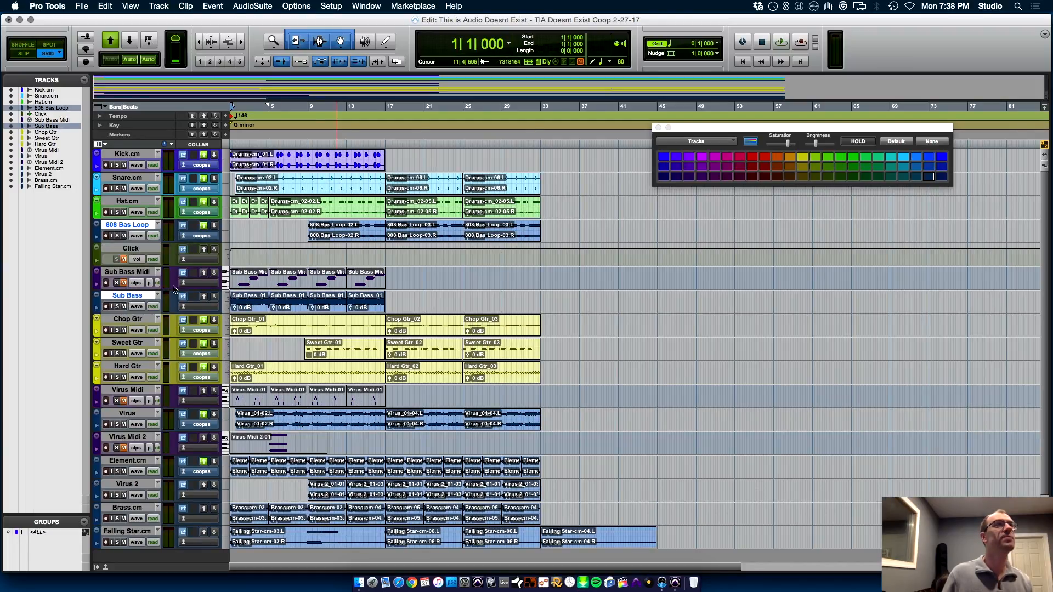
click(690, 158)
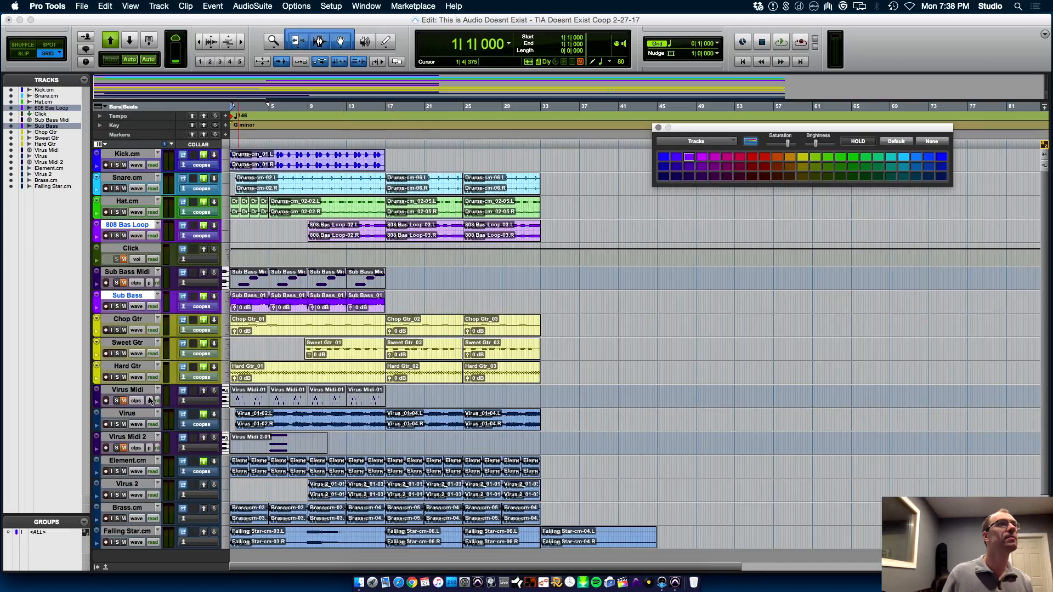
Color the Virus, Element.cm and Virus 2 tracks orange together
click(127, 414)
super+click(138, 461)
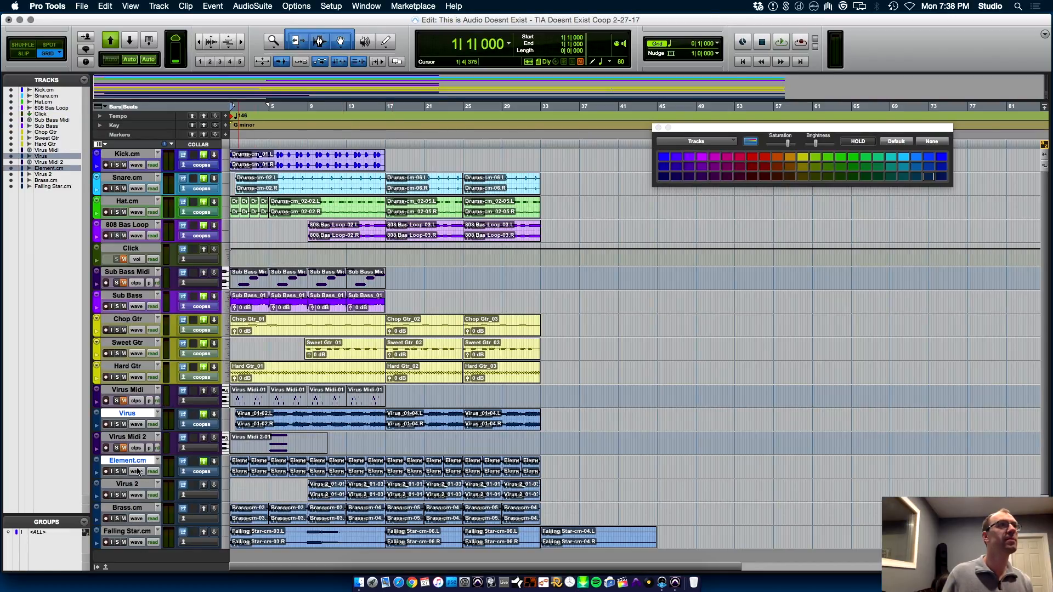
super+click(136, 486)
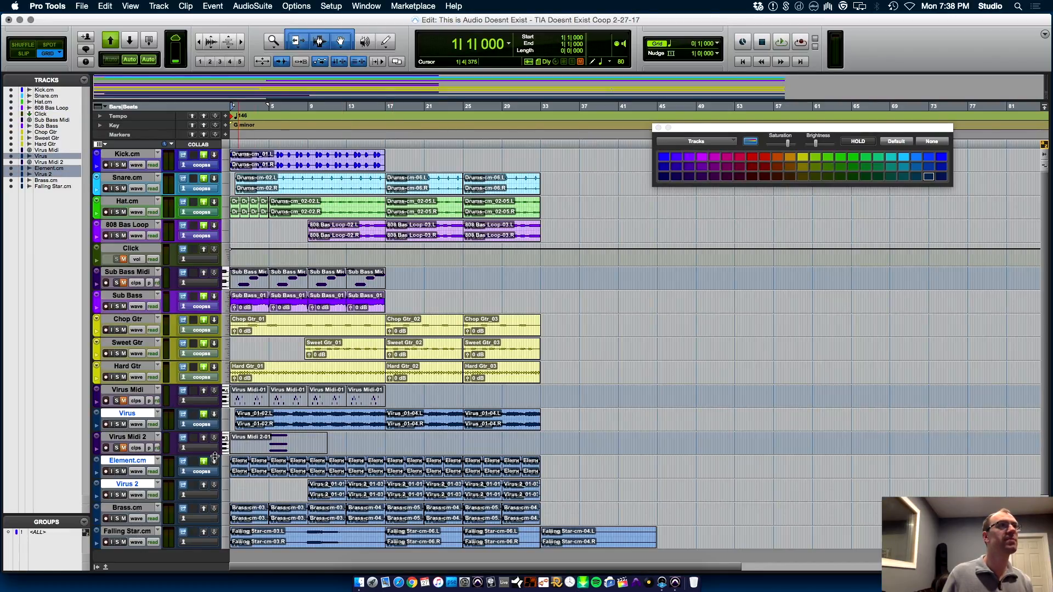
click(790, 157)
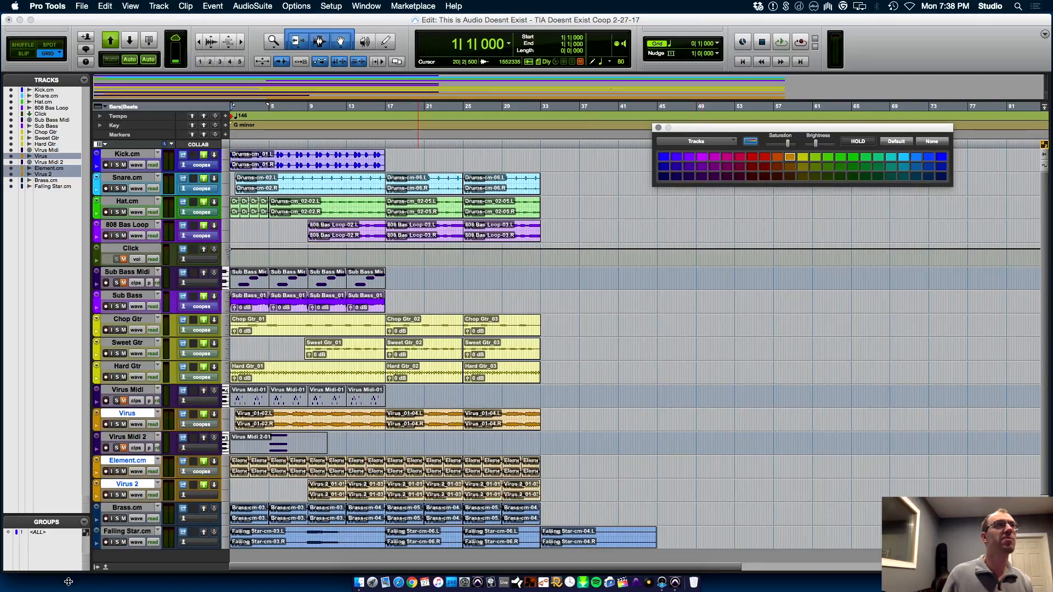
Color the Brass.cm and Falling Star.cm tracks dark magenta together
click(126, 532)
super+click(128, 509)
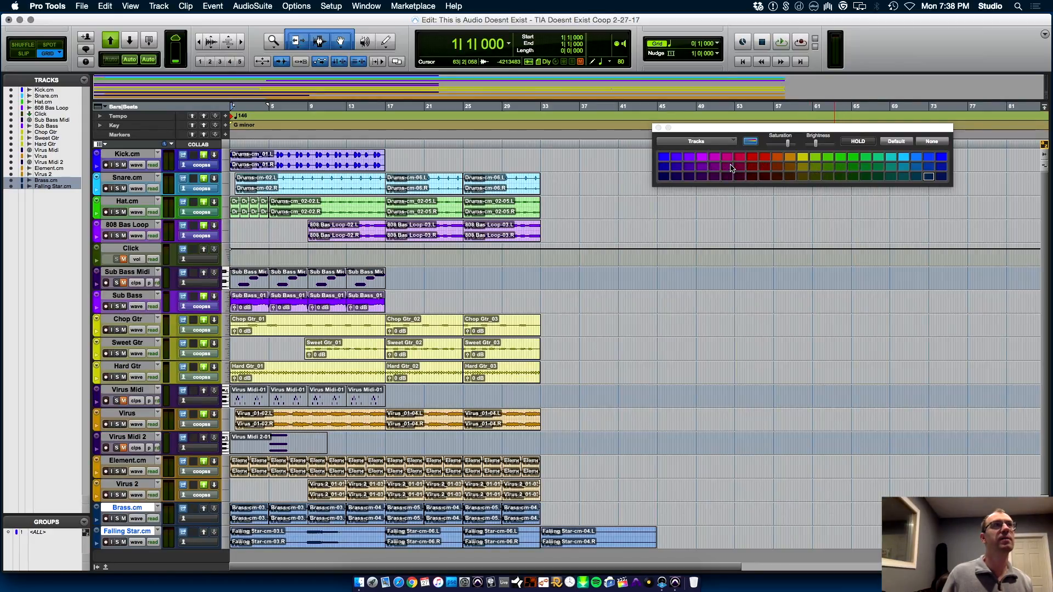
click(727, 166)
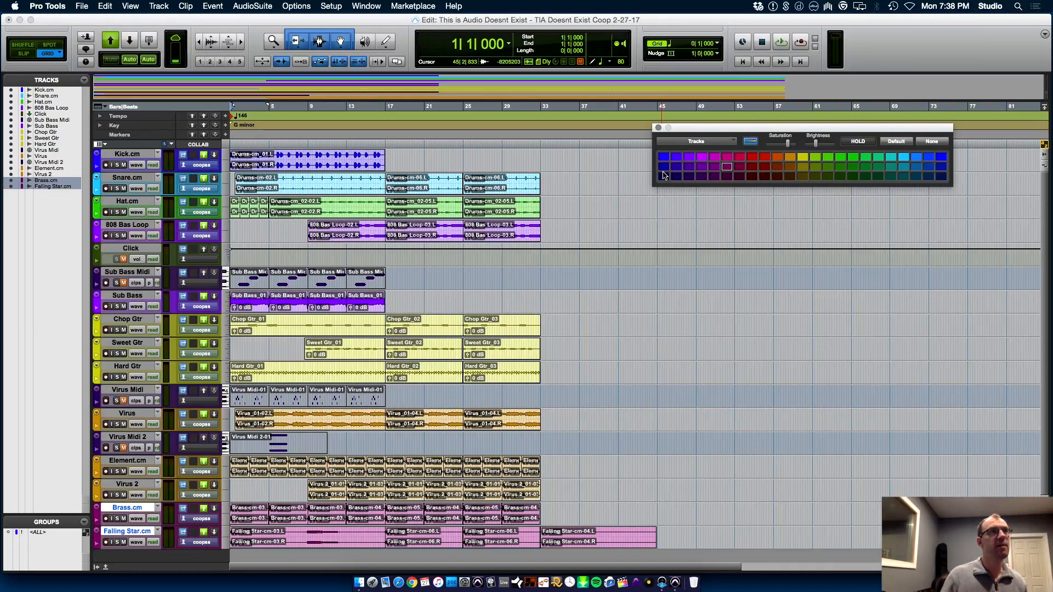
Audition the Sub Bass track in solo from the beginning of the session, and stop playback
click(120, 308)
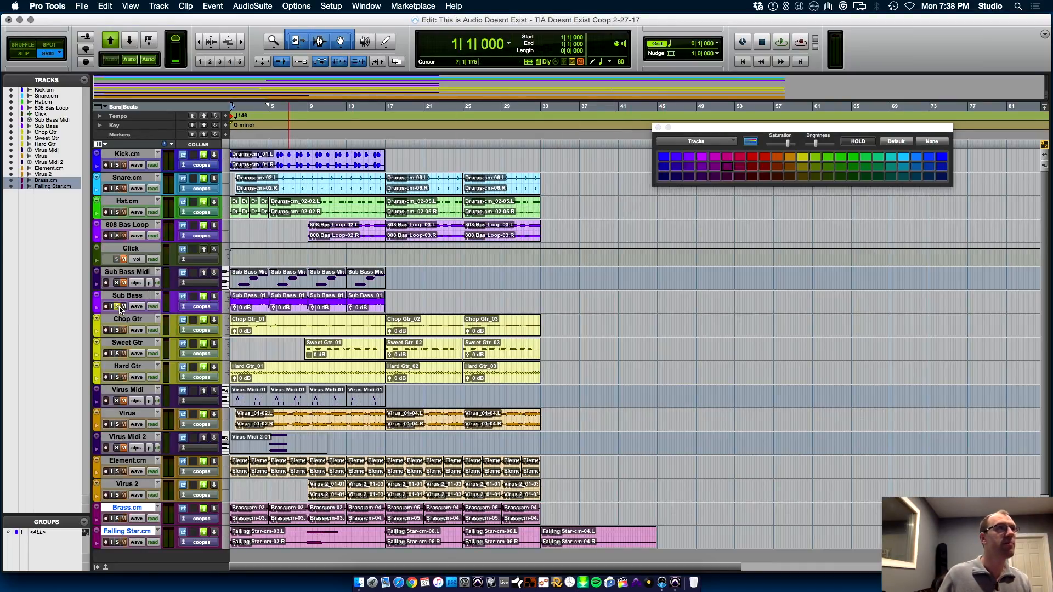
key(space)
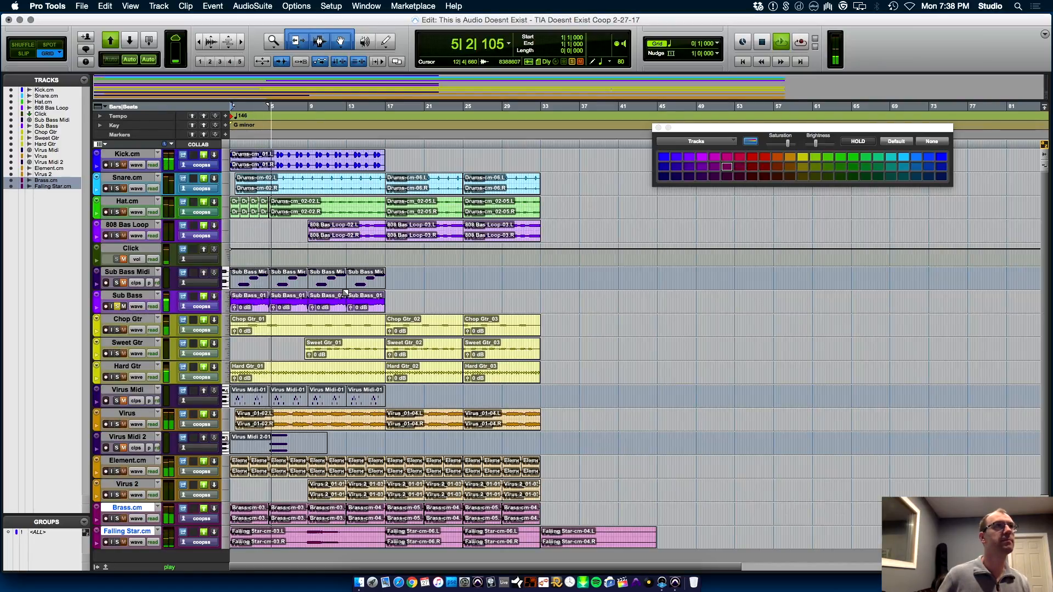
key(space)
Audition the 808 Bas Loop track in solo from bar 9, and stop playback
click(116, 259)
click(117, 236)
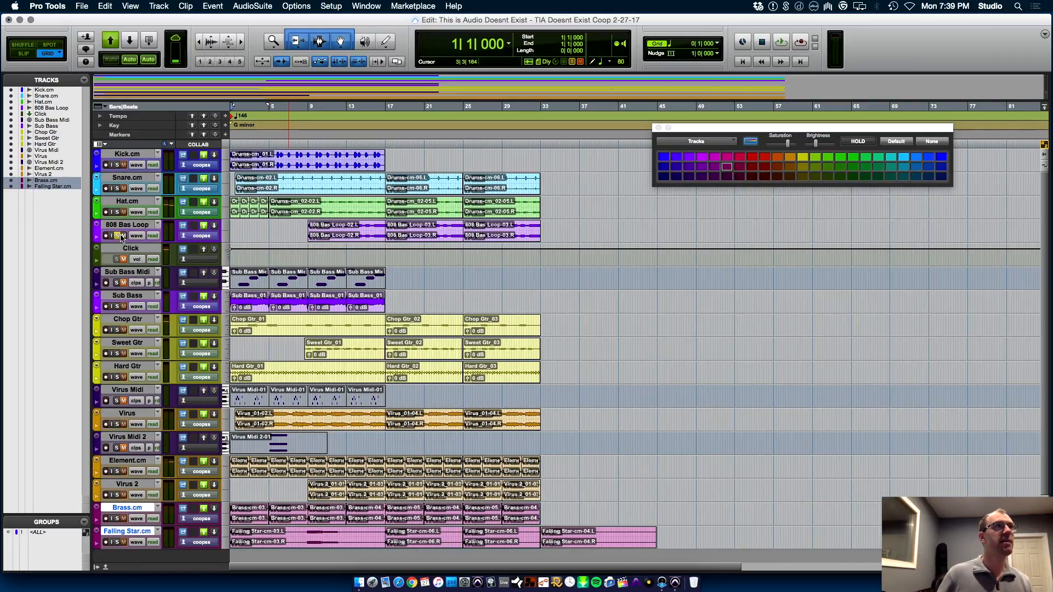
click(309, 257)
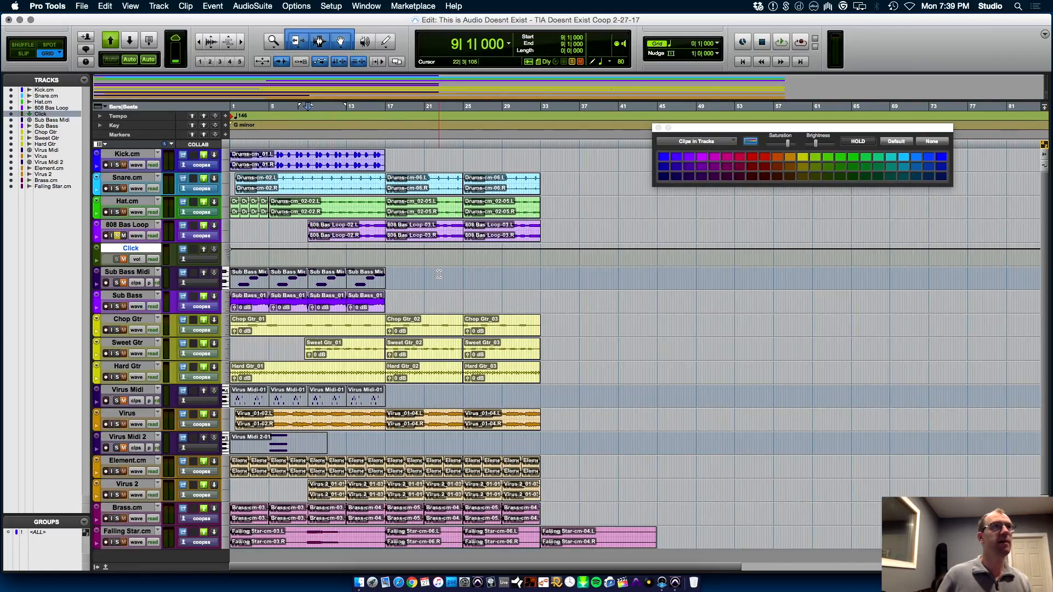
key(space)
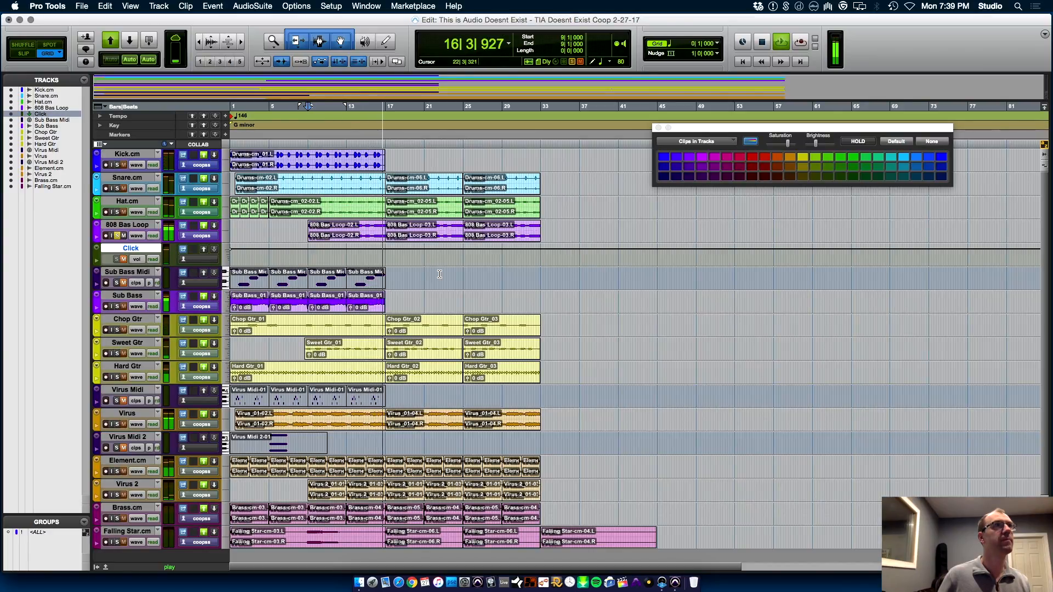
key(space)
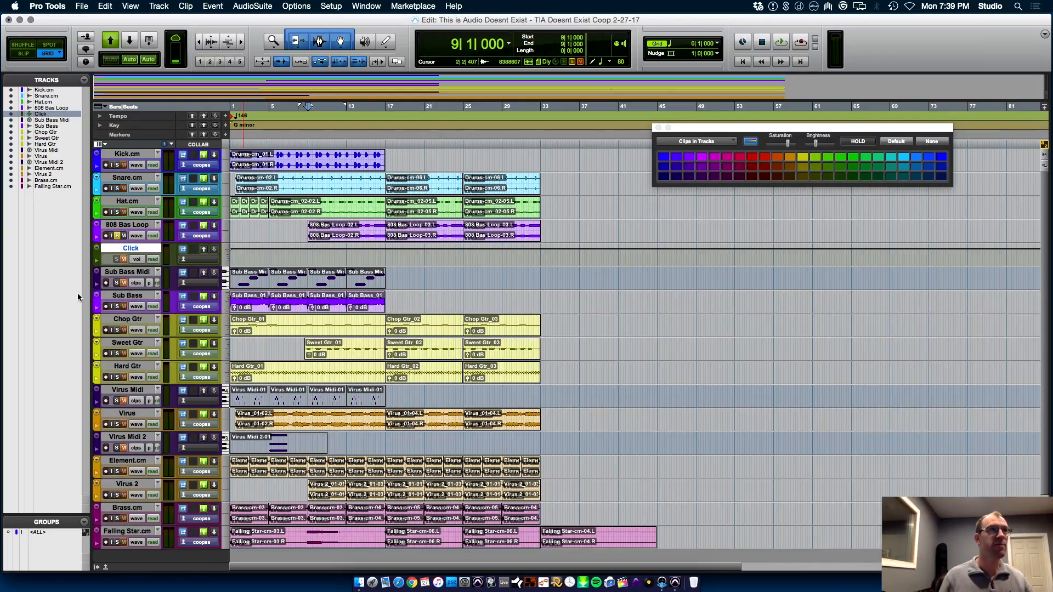
Hide the Sub Bass and Sub Bass Midi tracks and make them inactive
click(118, 297)
right_click(121, 298)
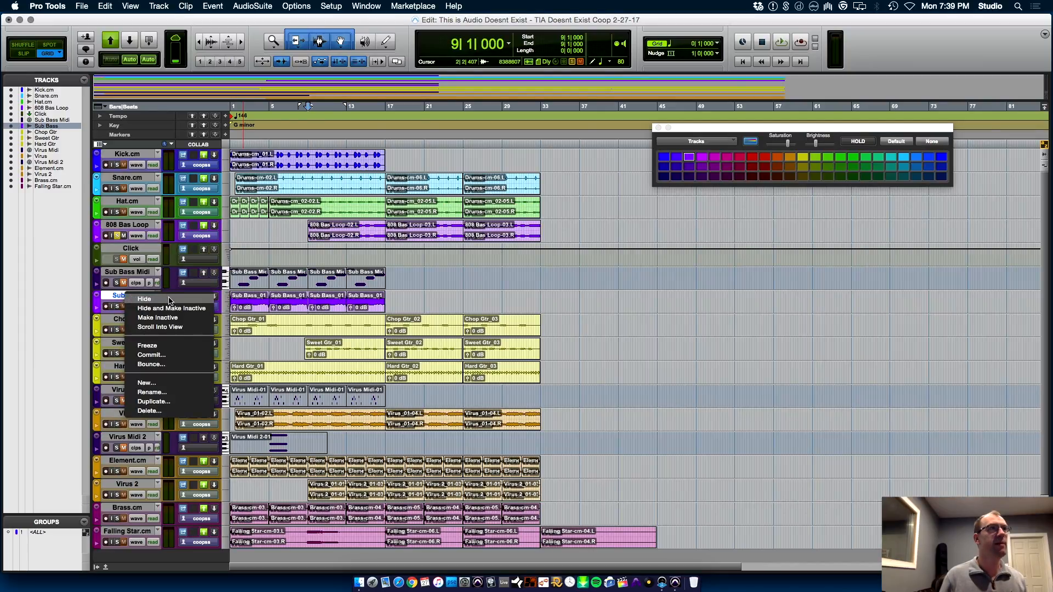
click(185, 309)
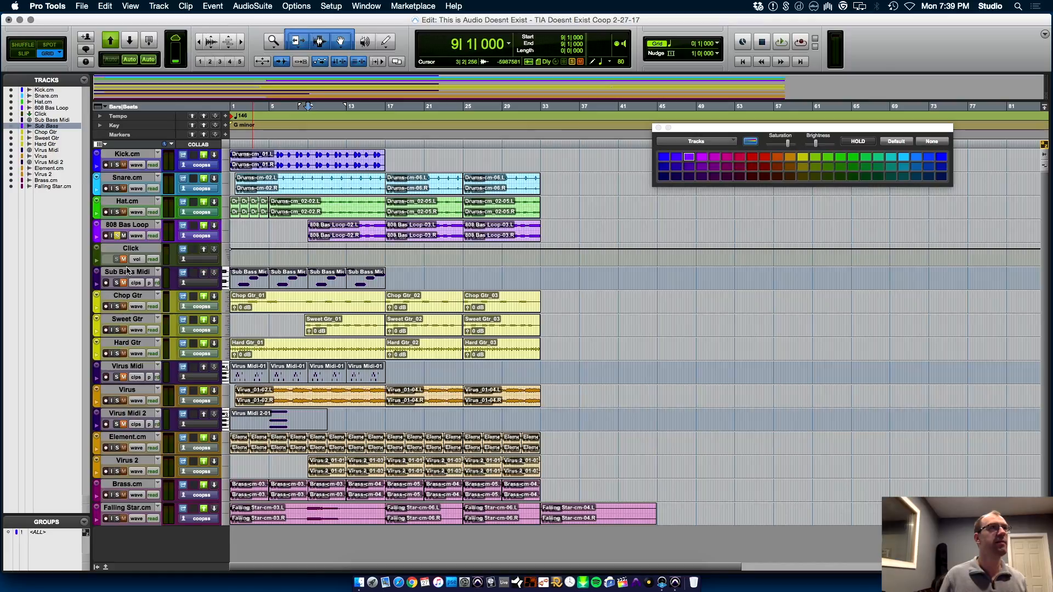
right_click(126, 272)
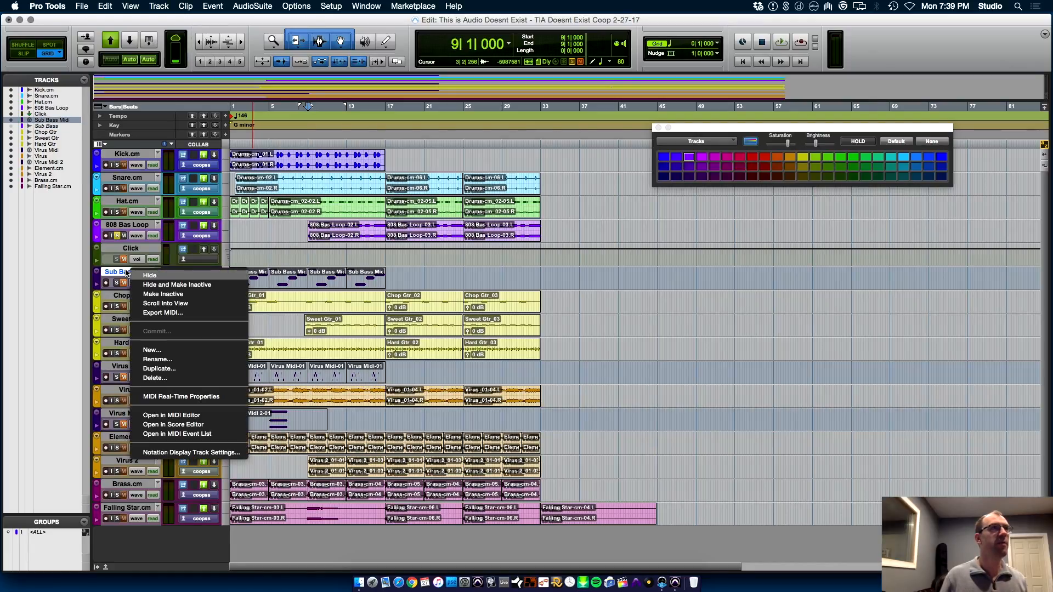
click(202, 287)
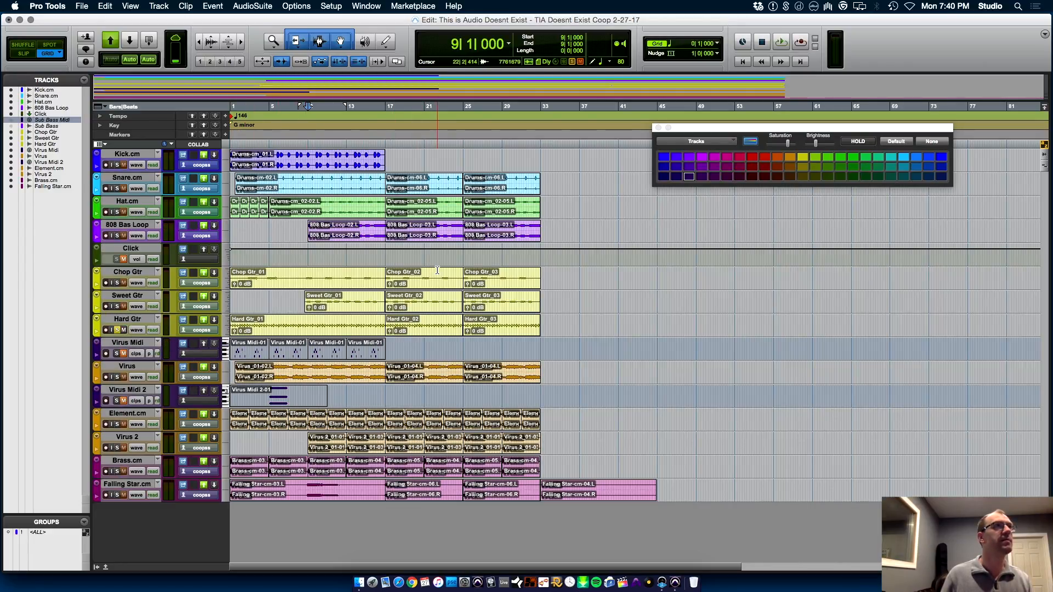
Audition the Hard Gtr track and the Sweet Gtr track in solo, each from bar 9
key(space)
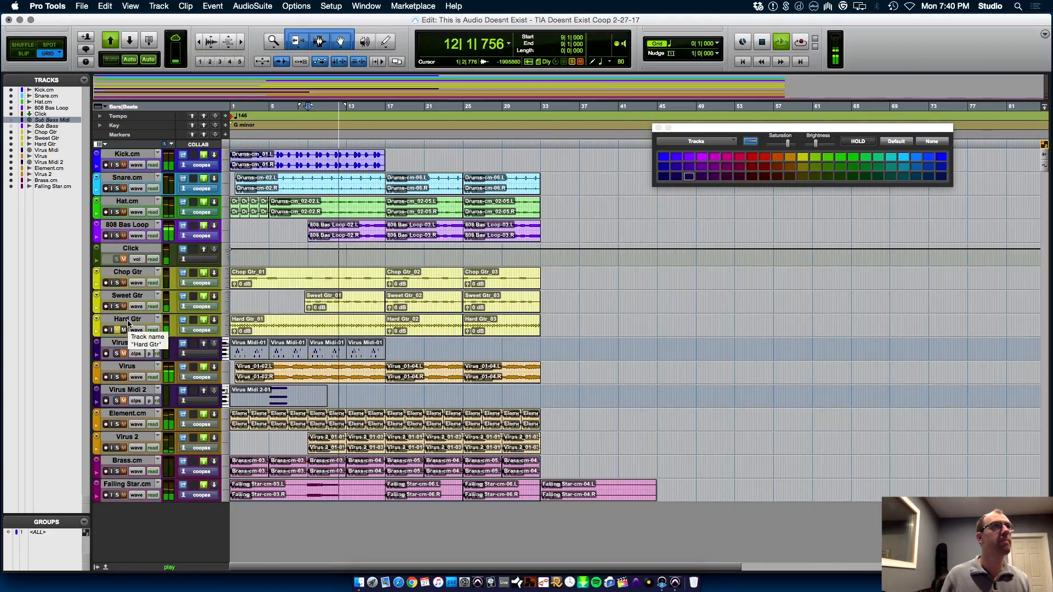
key(space)
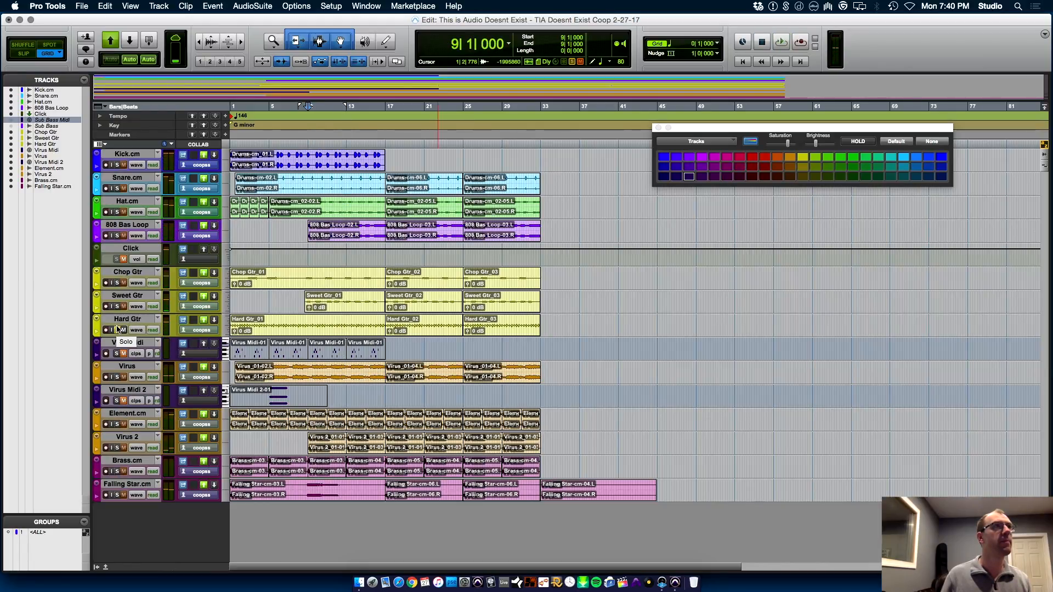
click(116, 307)
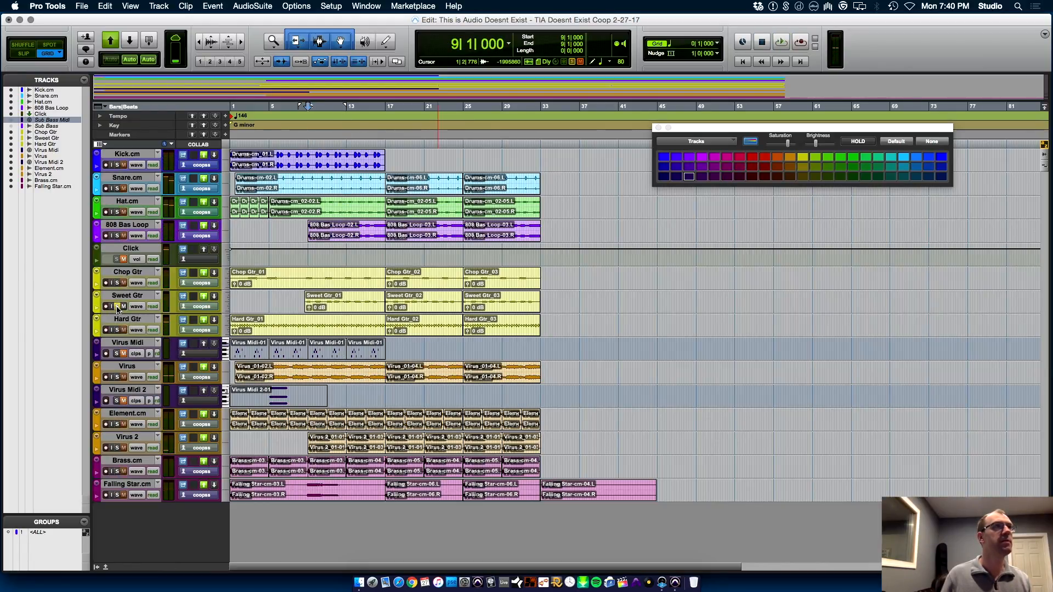
click(306, 263)
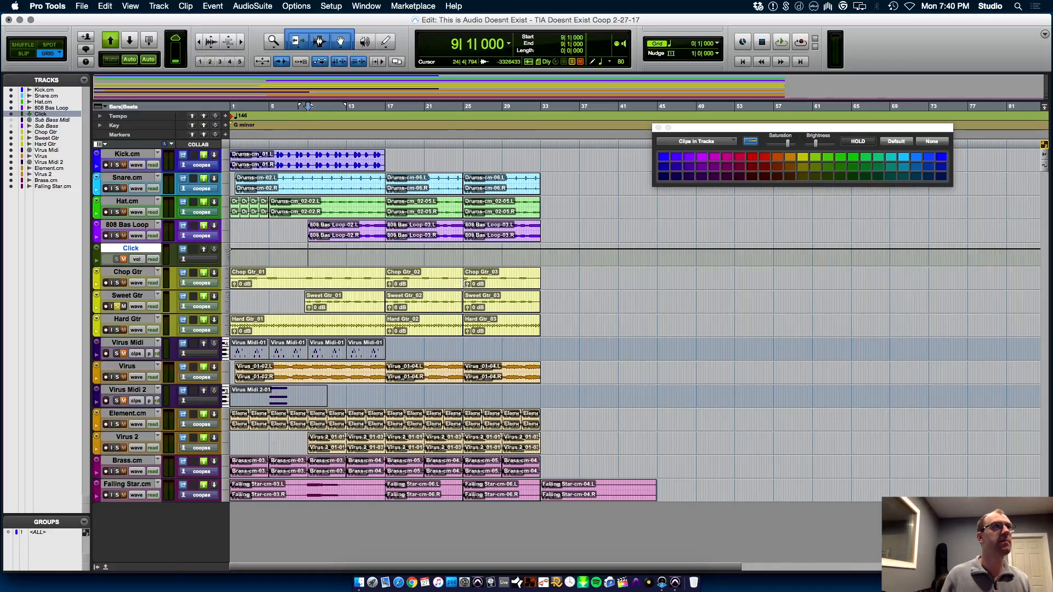
key(space)
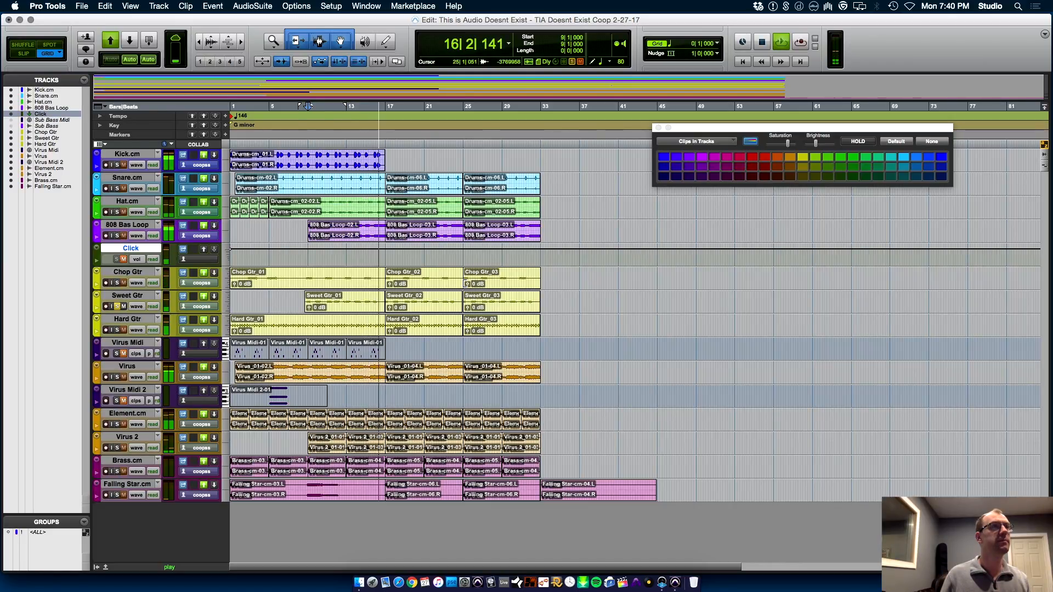
key(space)
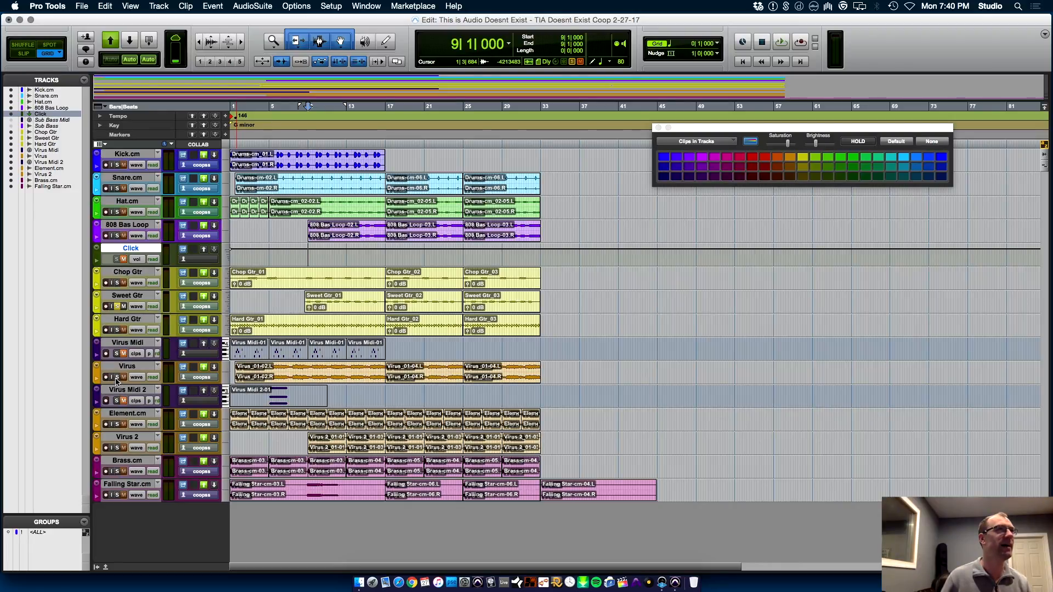
Audition the Chop Gtr track in solo from bar 9, and stop playback
click(117, 283)
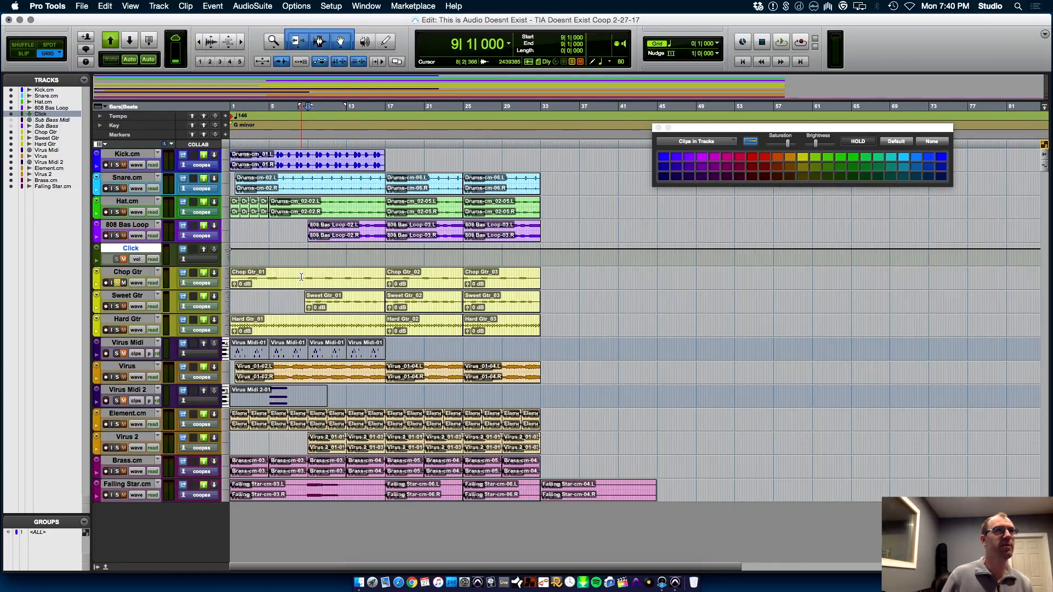
key(space)
key(space)
key(space)
key(space)
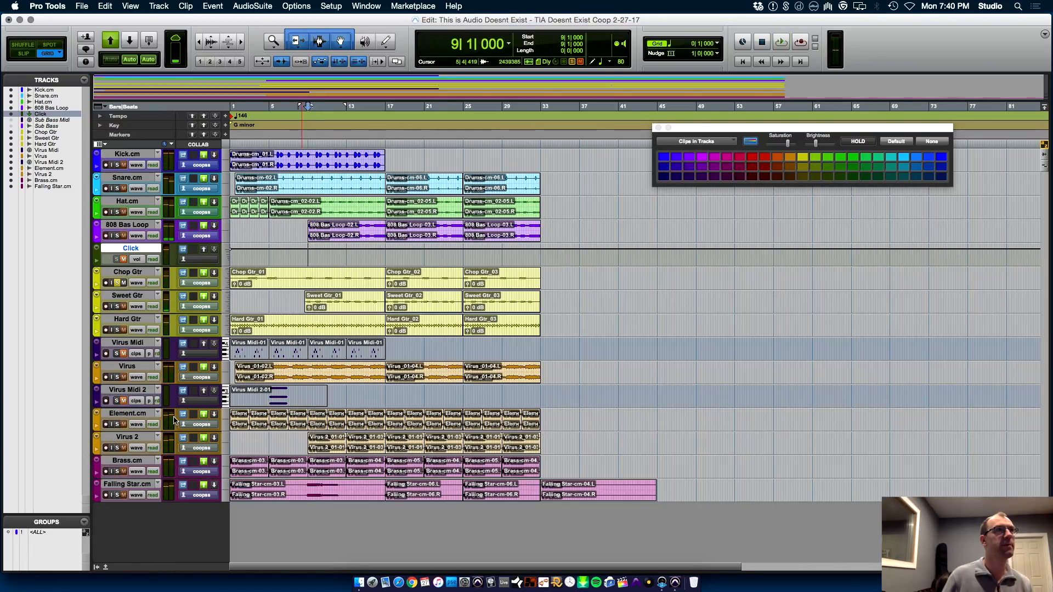
Audition the Virus track and the Element.cm track in solo during one playback from bar 9
click(117, 377)
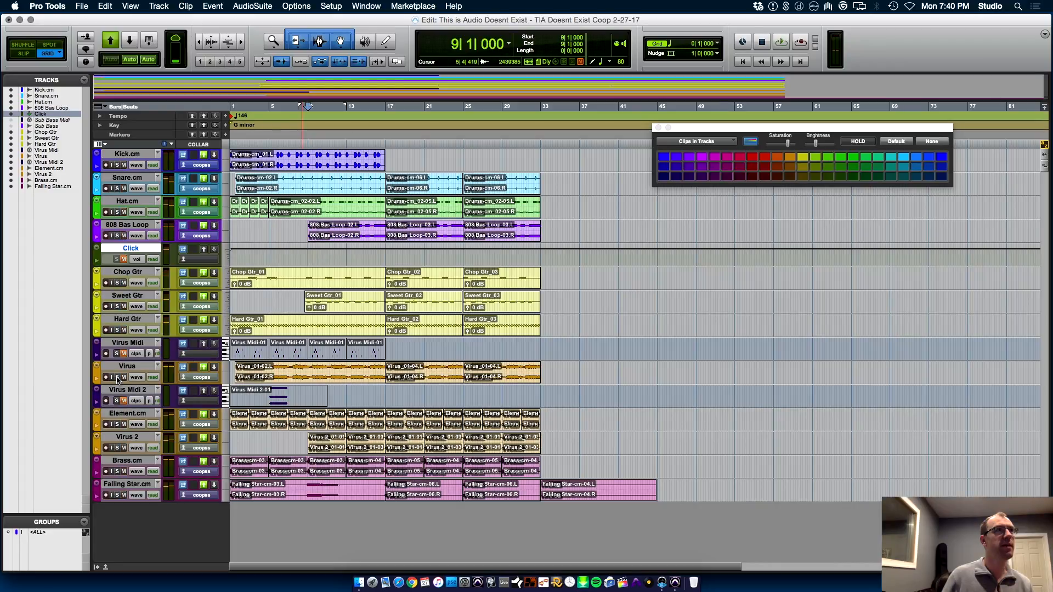
key(space)
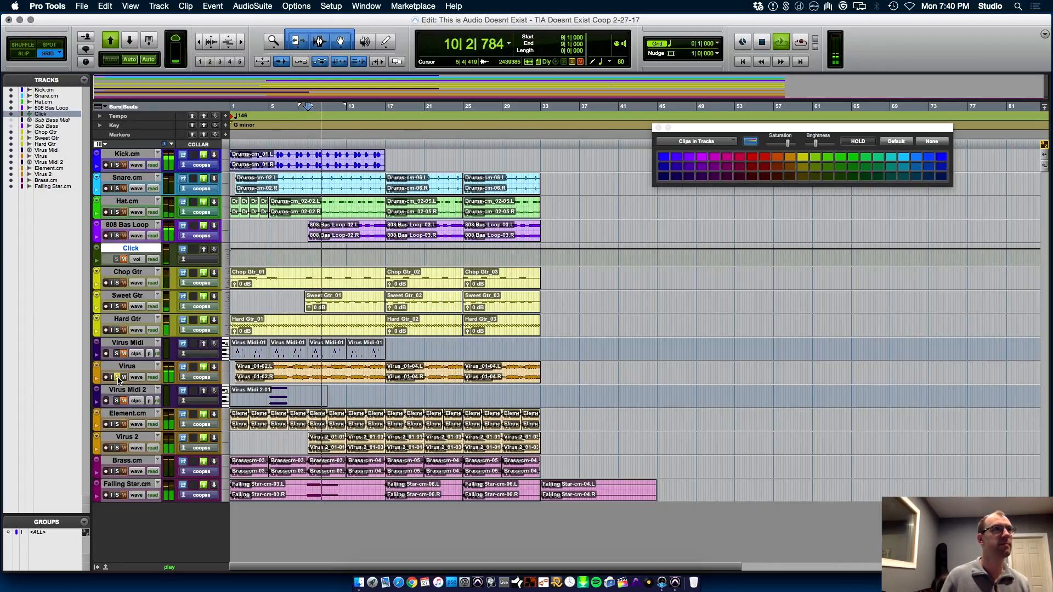
click(117, 424)
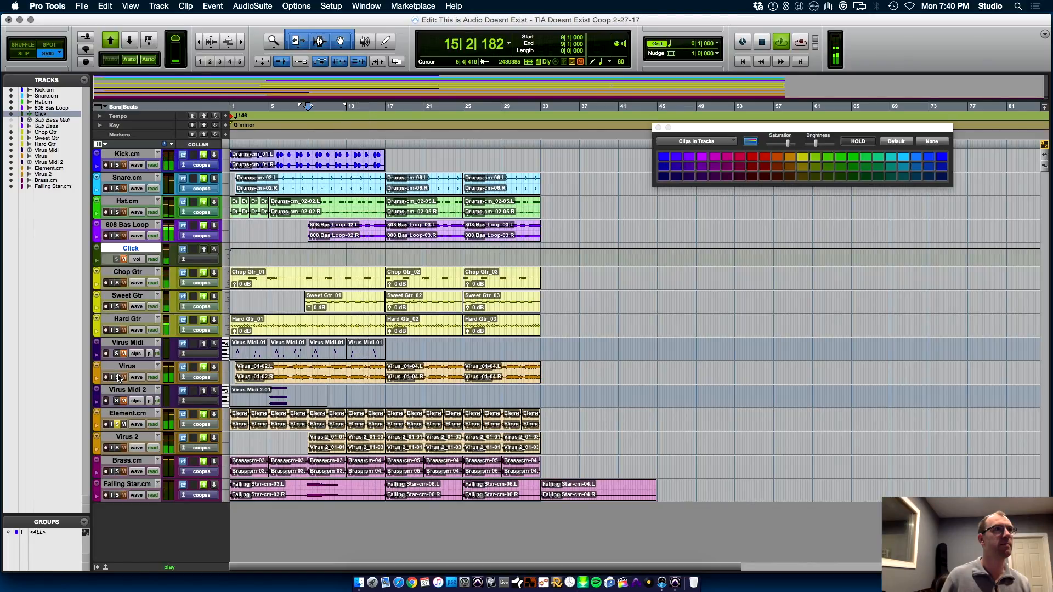
key(space)
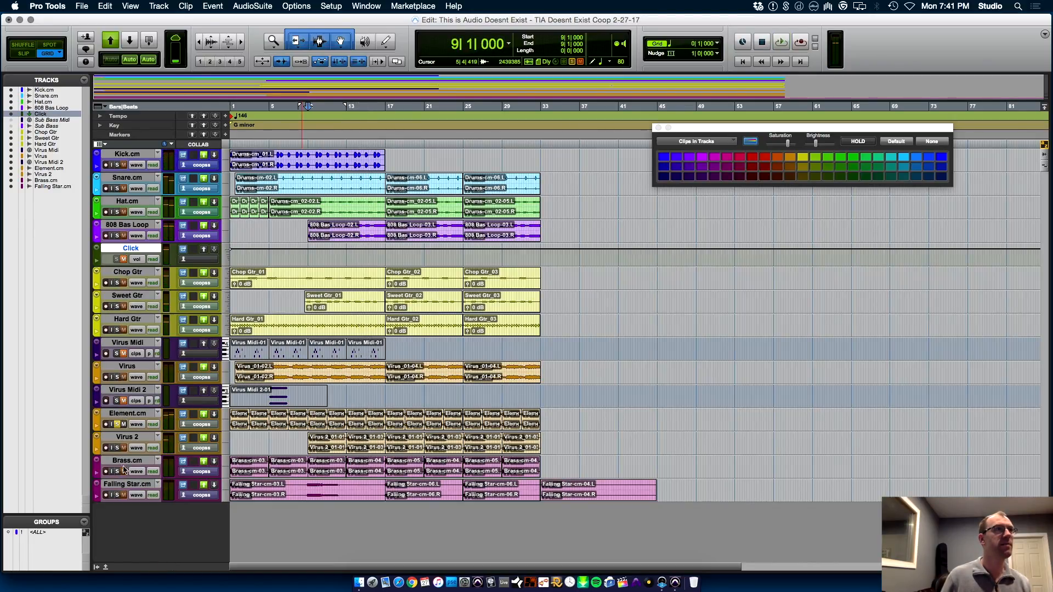
Take Element.cm out of solo and audition the Virus 2 track in solo from bar 9
click(116, 424)
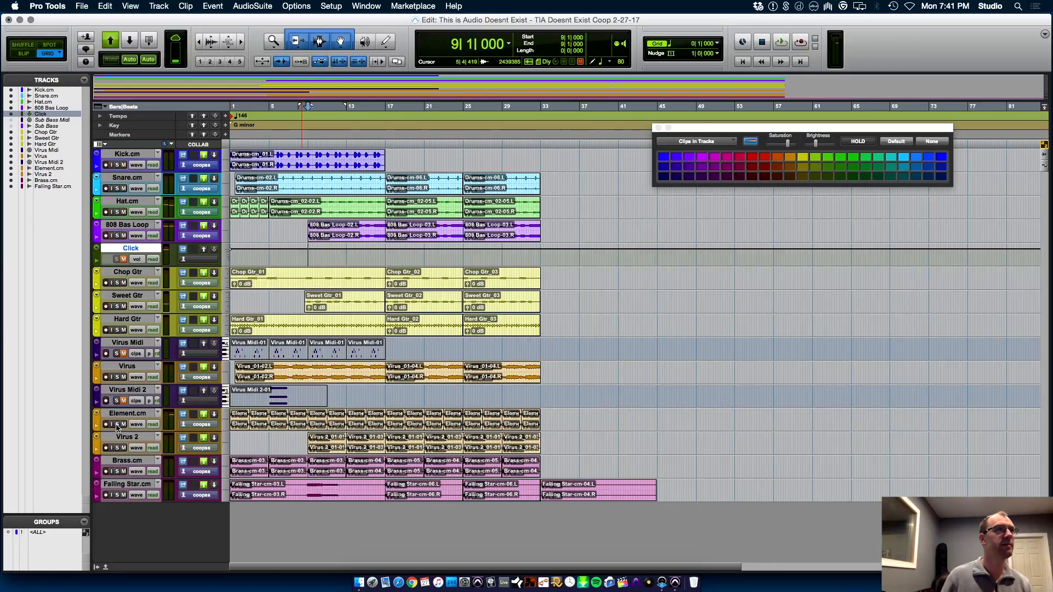
click(116, 448)
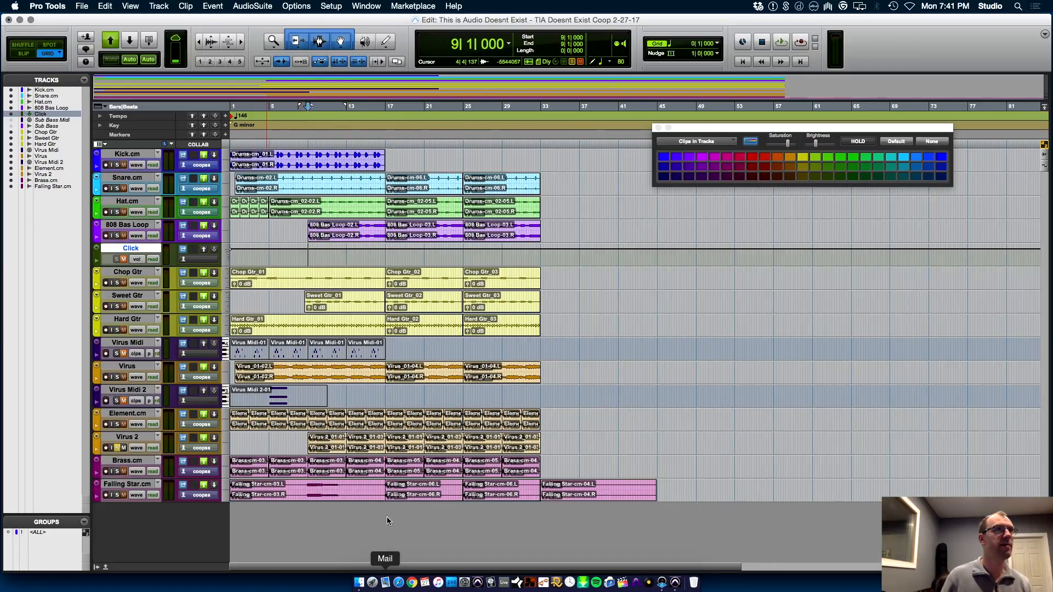
key(space)
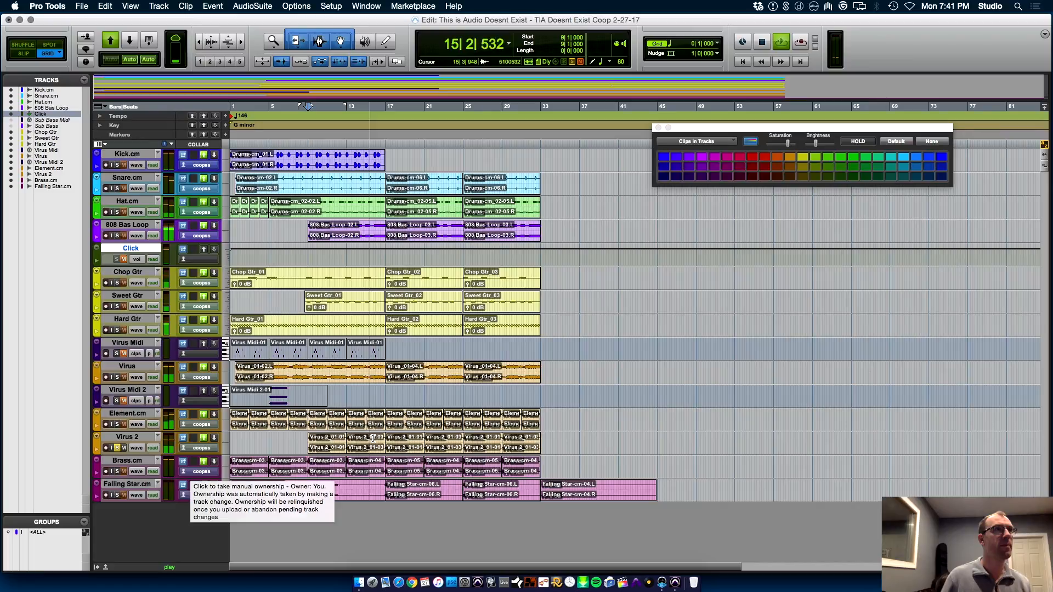
key(space)
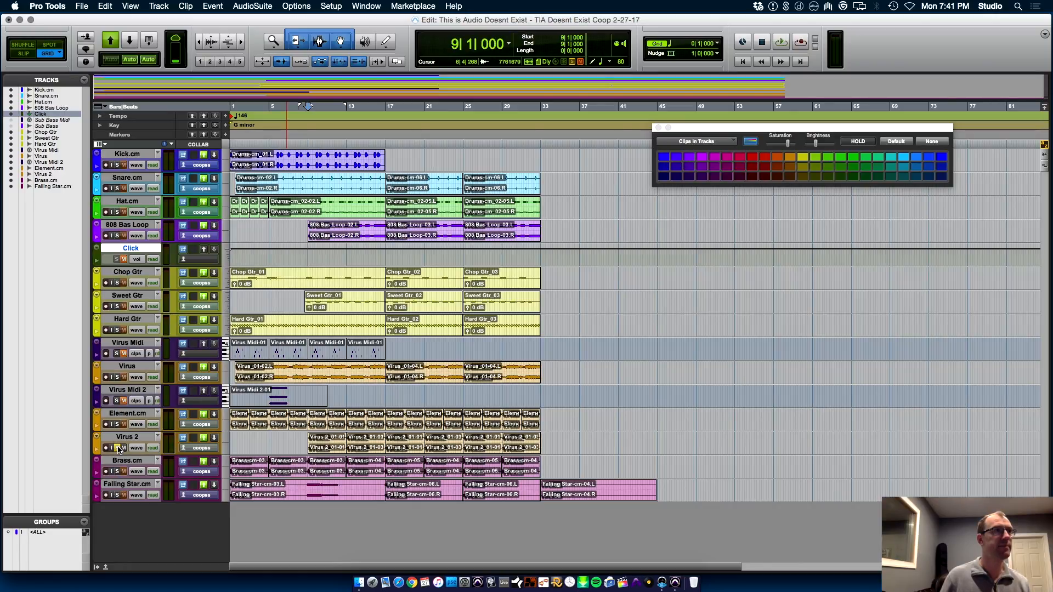
Audition the Brass.cm track in solo from bar 9, and unsolo it
click(117, 471)
key(space)
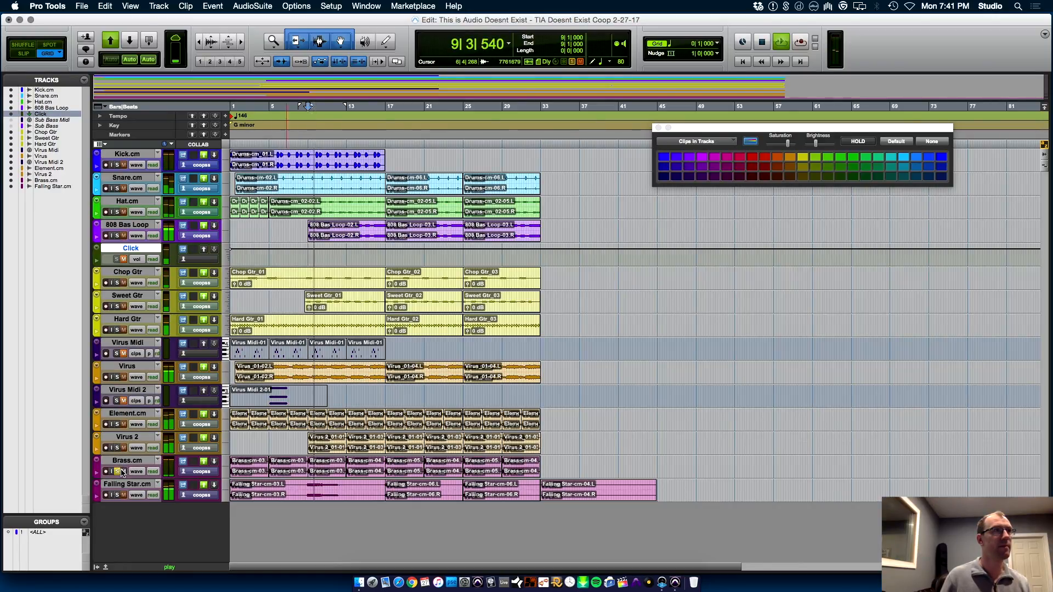
key(space)
click(118, 471)
Audition the Falling Star.cm track in solo from bar 9, playing it twice and stopping playback
click(116, 496)
key(space)
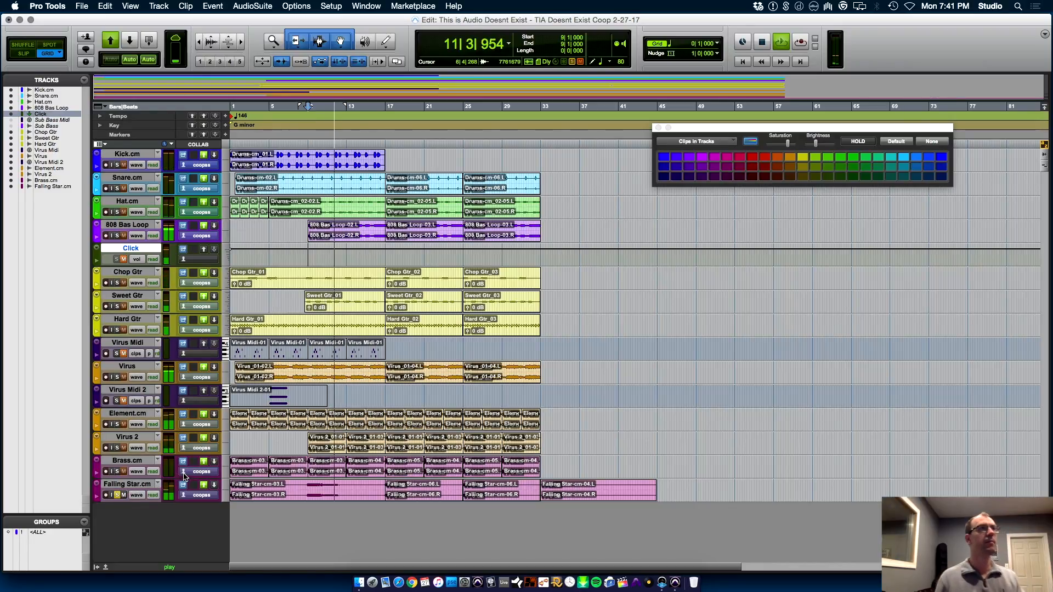
key(space)
key(space)
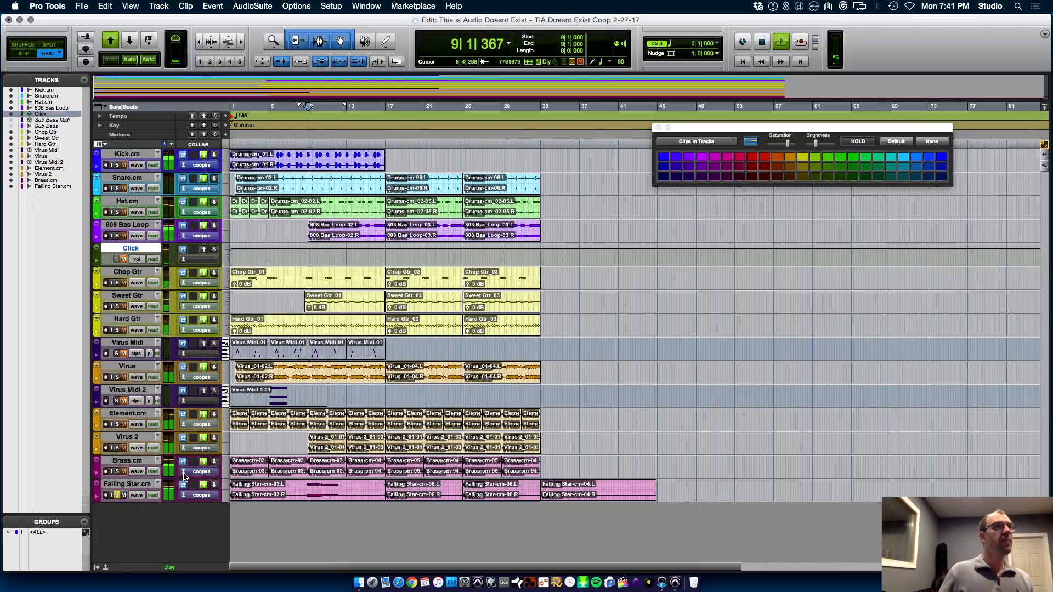
key(space)
Close the floating color palette window
key(t)
key(t)
key(t)
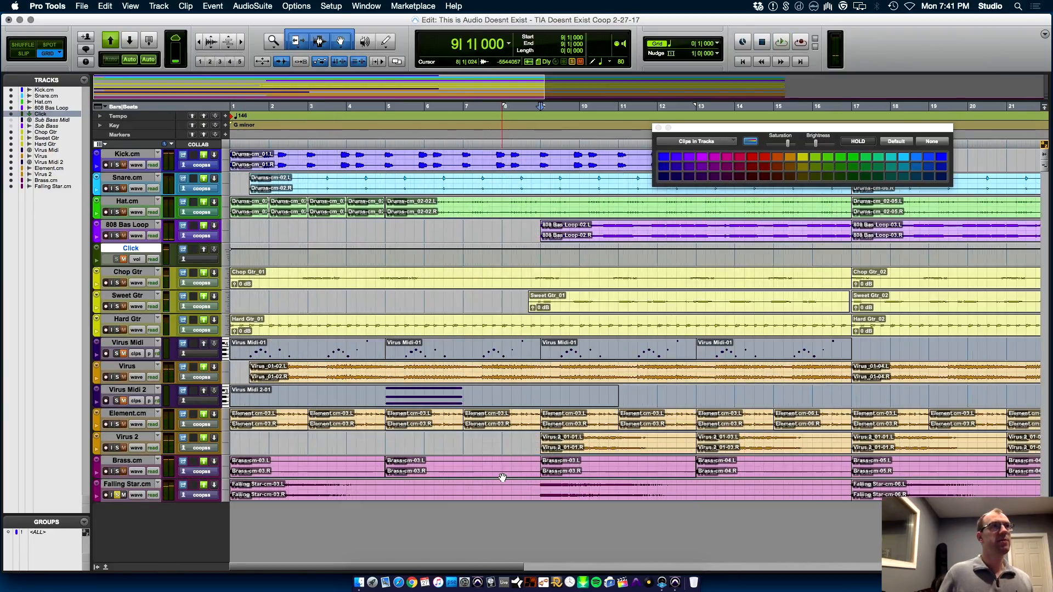
key(r)
key(r)
key(r)
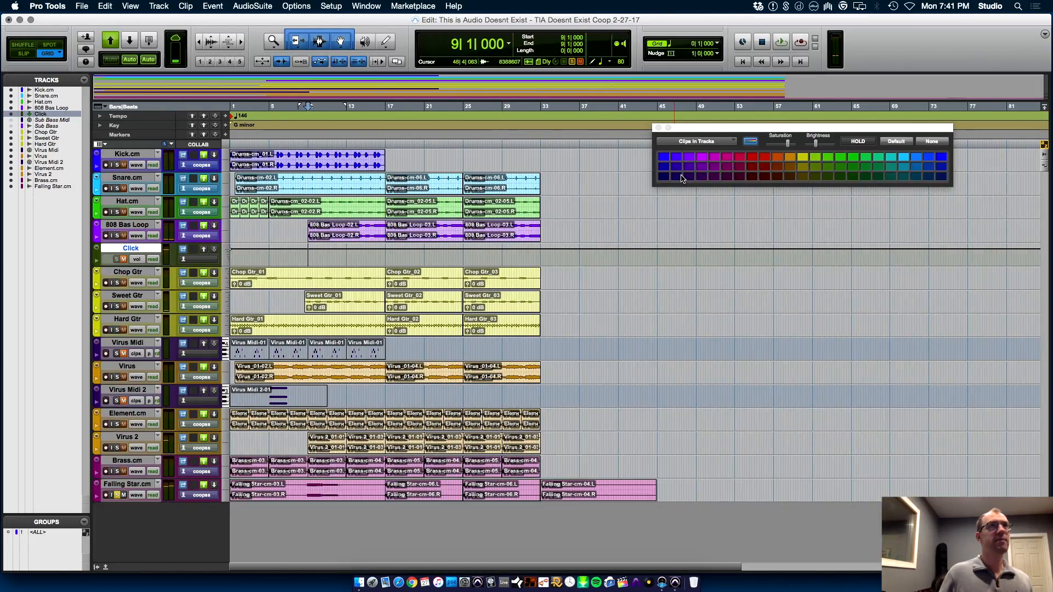
click(658, 129)
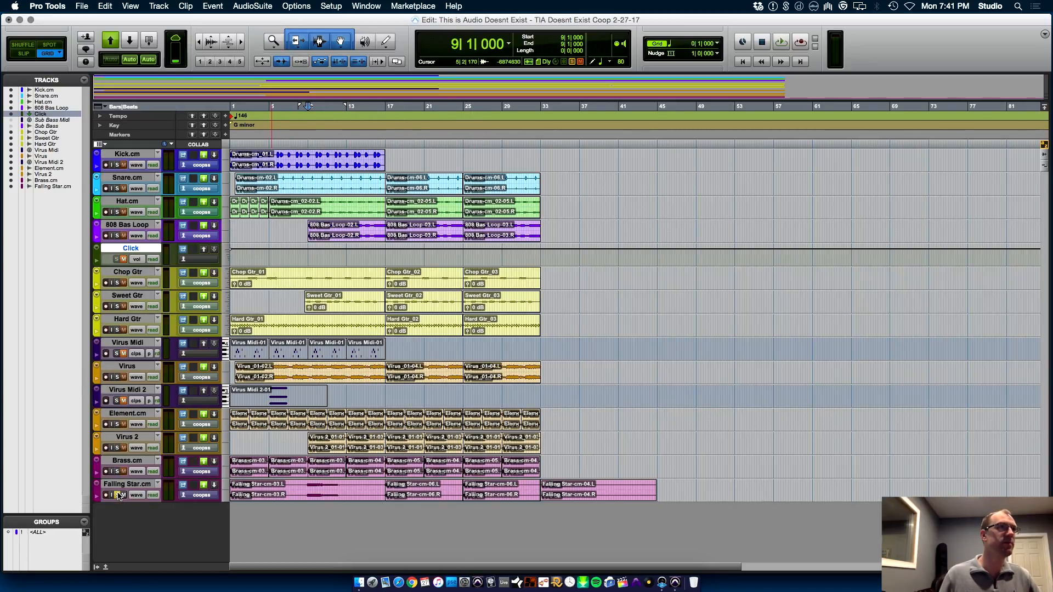
Move the Virus Midi and Virus Midi 2 tracks below Falling Star.cm and hide them
click(136, 391)
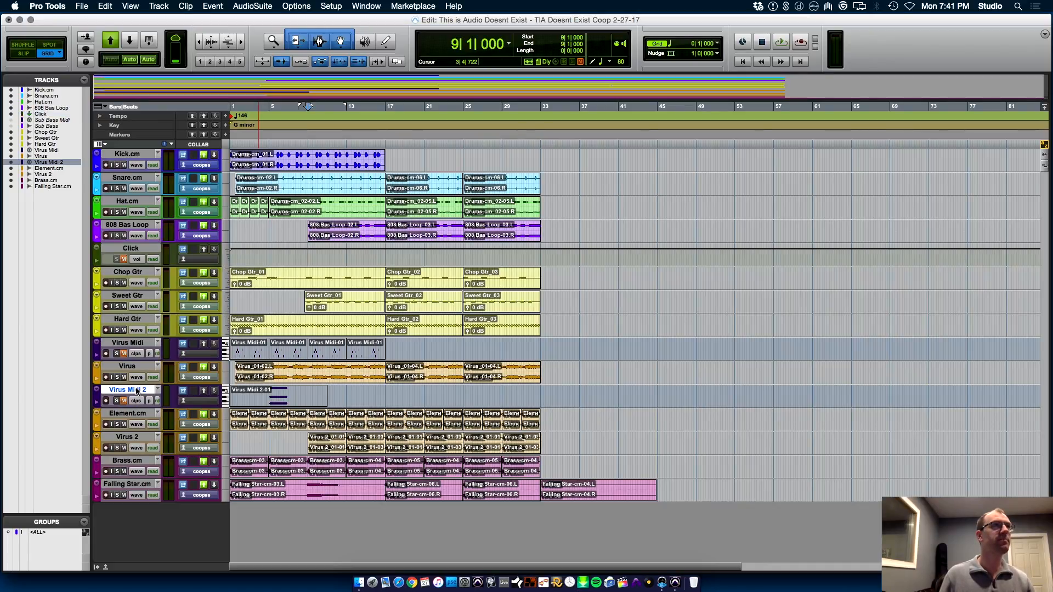
shift+click(132, 344)
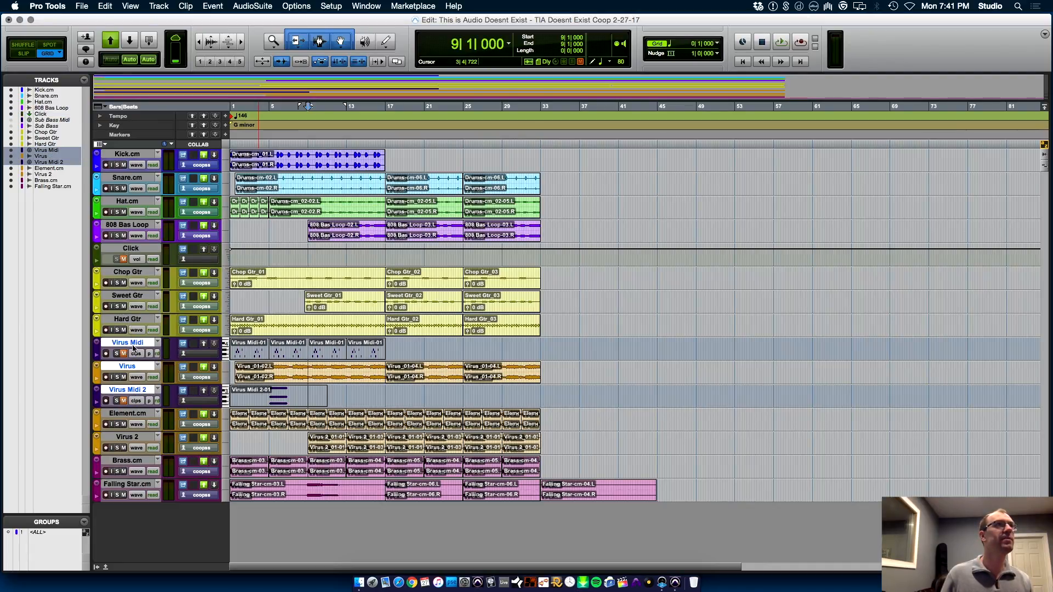
super+click(130, 373)
drag(135, 343, 139, 515)
right_click(127, 462)
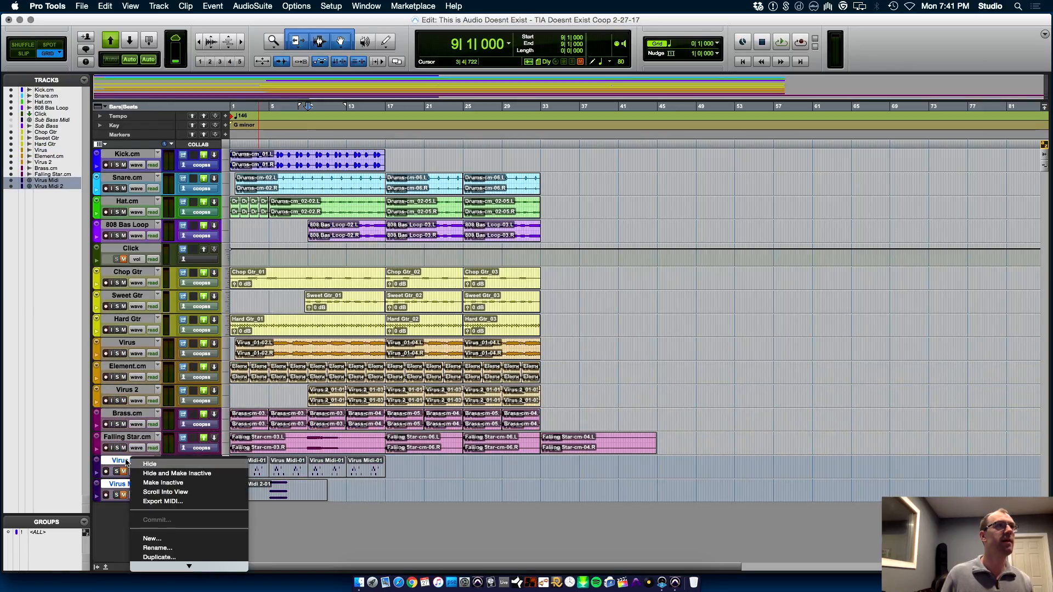
click(150, 464)
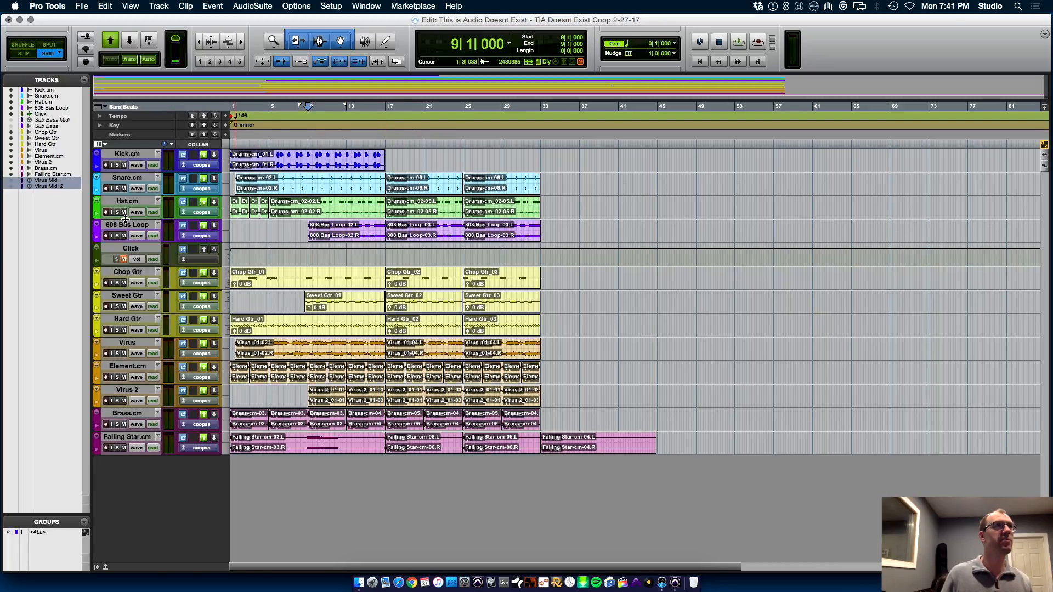
Delete the Click track
right_click(125, 250)
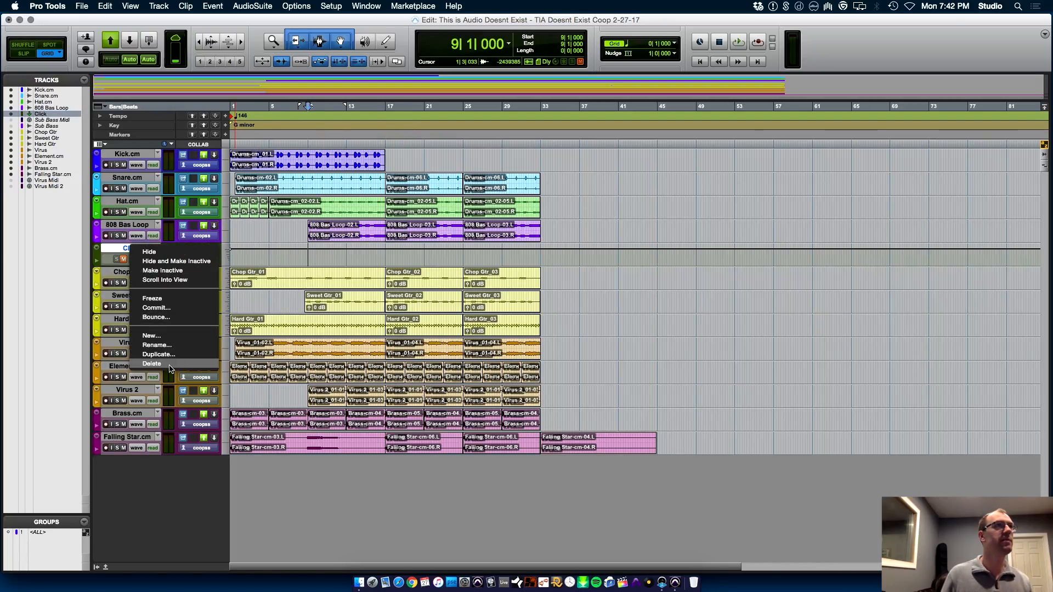
click(170, 368)
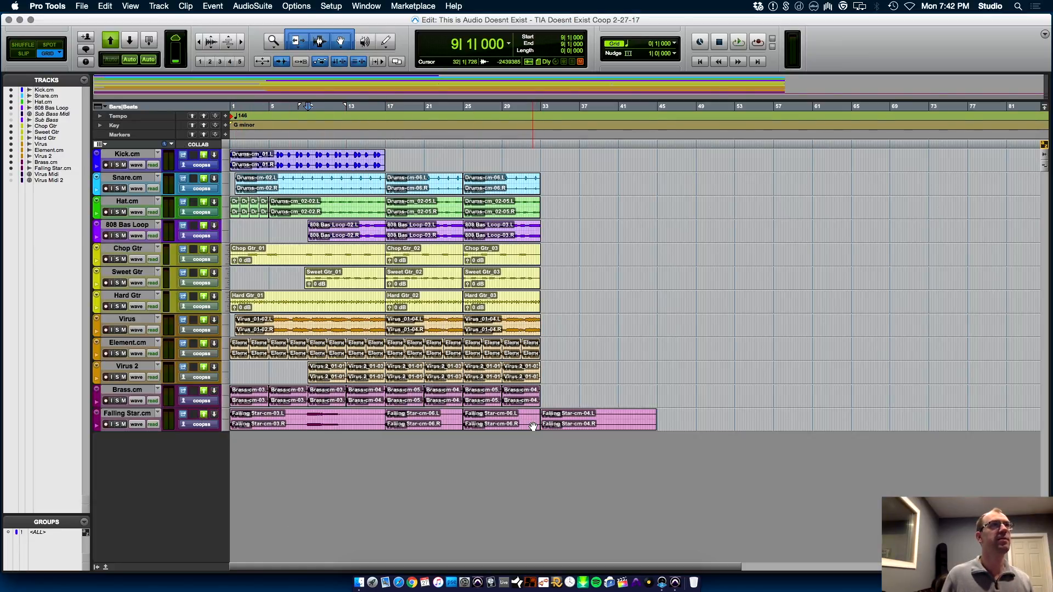
View the Mix window and the MIDI Editor, and return to the Edit window
key(super+equal)
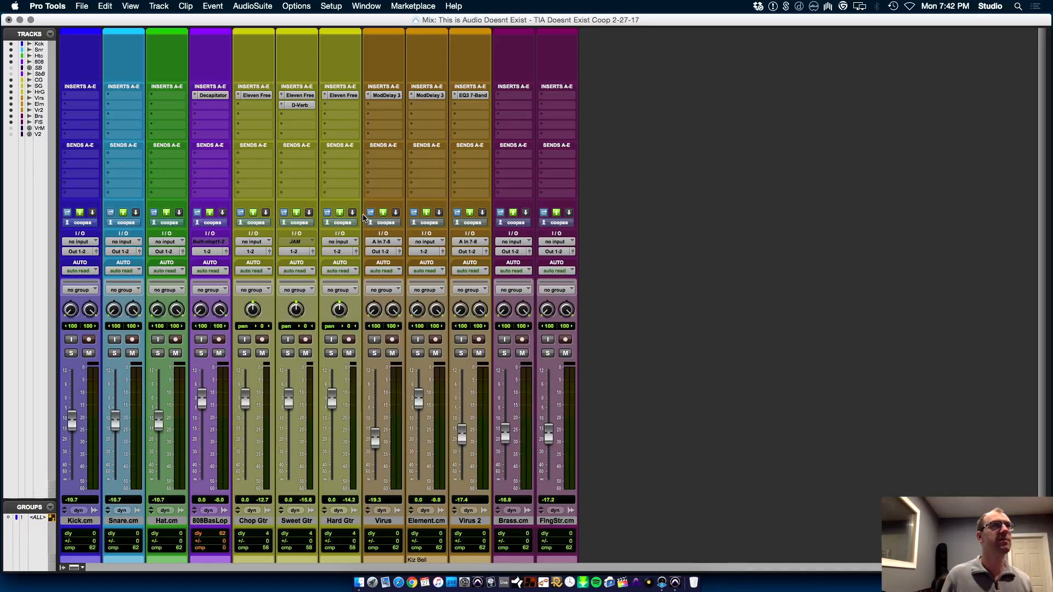
key(ctrl+equal)
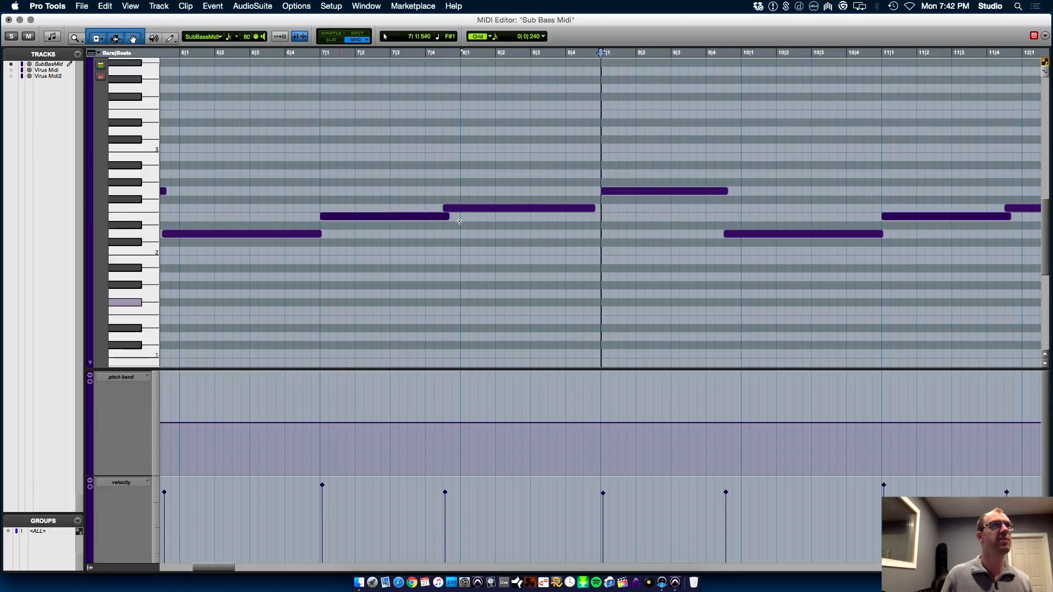
key(super+equal)
key(super+equal)
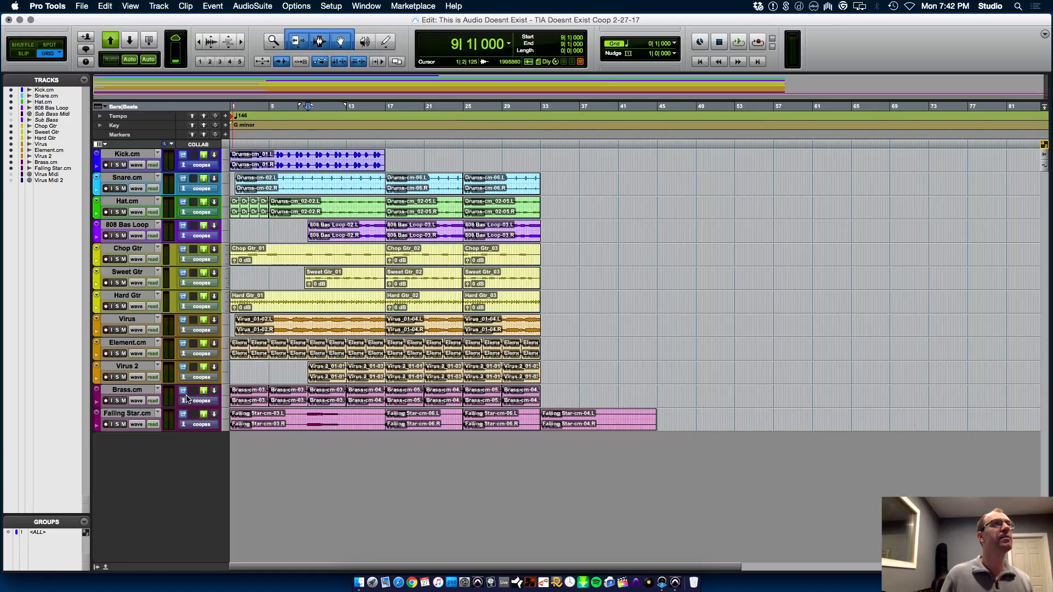
Set the grid value to 1 bar and check the grid lines against the clips at the session start
key(super+bracketright)
key(super+bracketright)
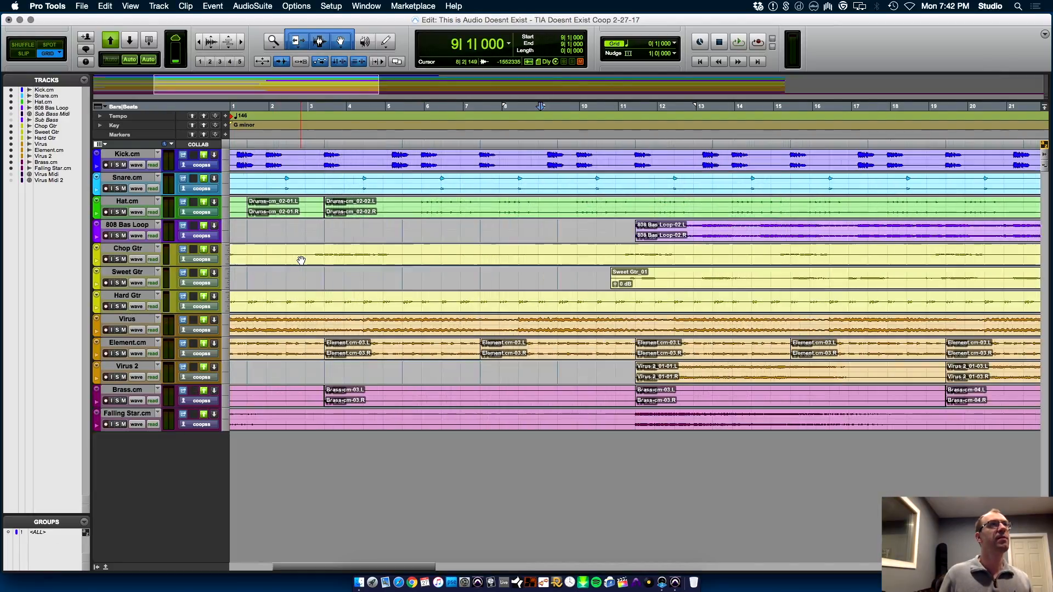
key(r)
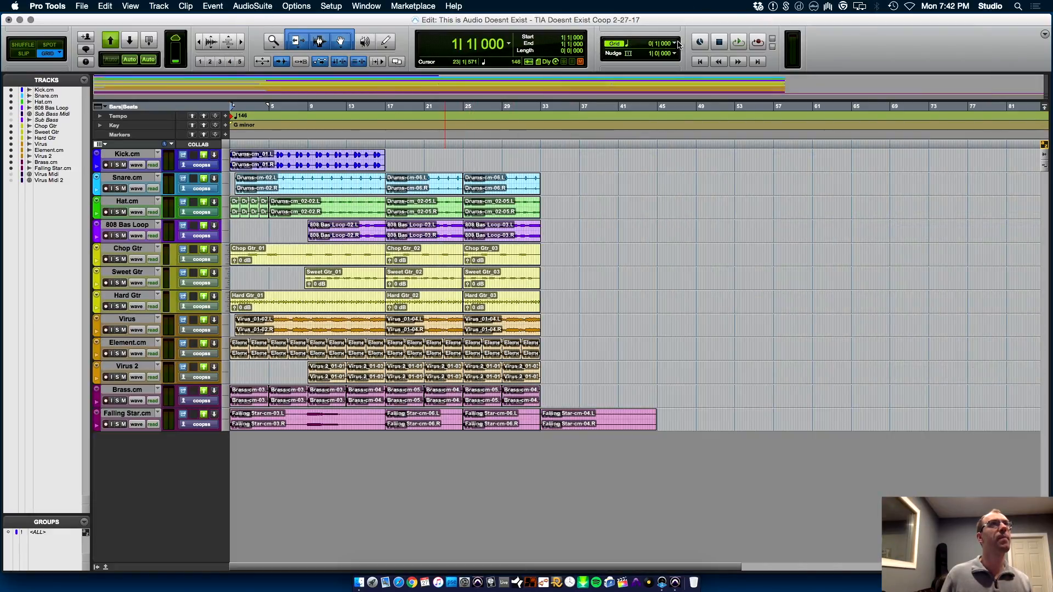
click(676, 45)
click(695, 26)
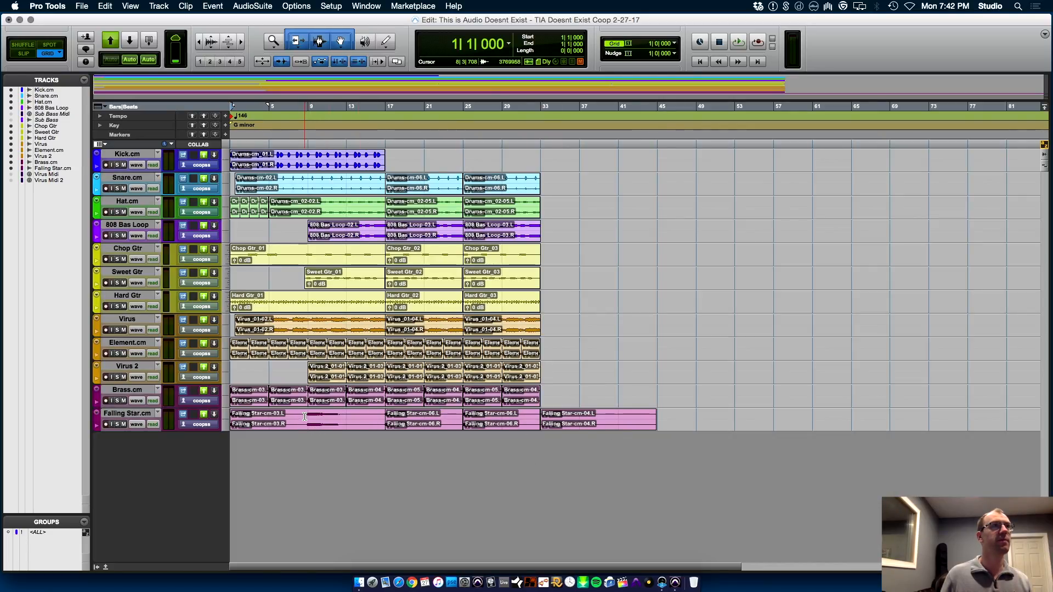
key(super+bracketright)
key(super+bracketright)
key(super+bracketright)
key(super+bracketright)
key(super+bracketright)
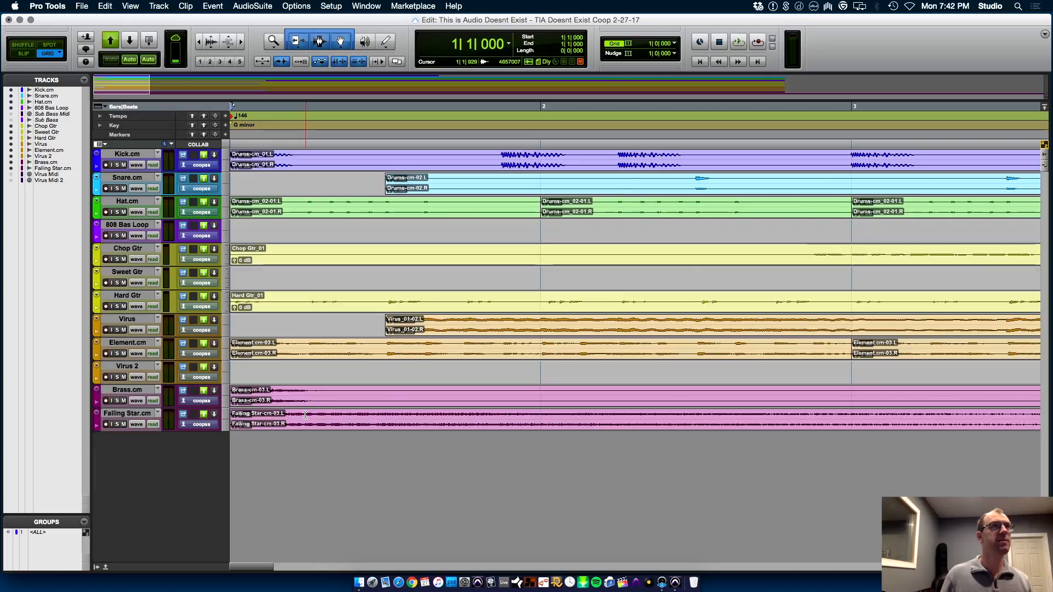
key(super+bracketleft)
key(super+bracketleft)
Audition the Virus track in solo from bar 1, and stop playback
click(184, 321)
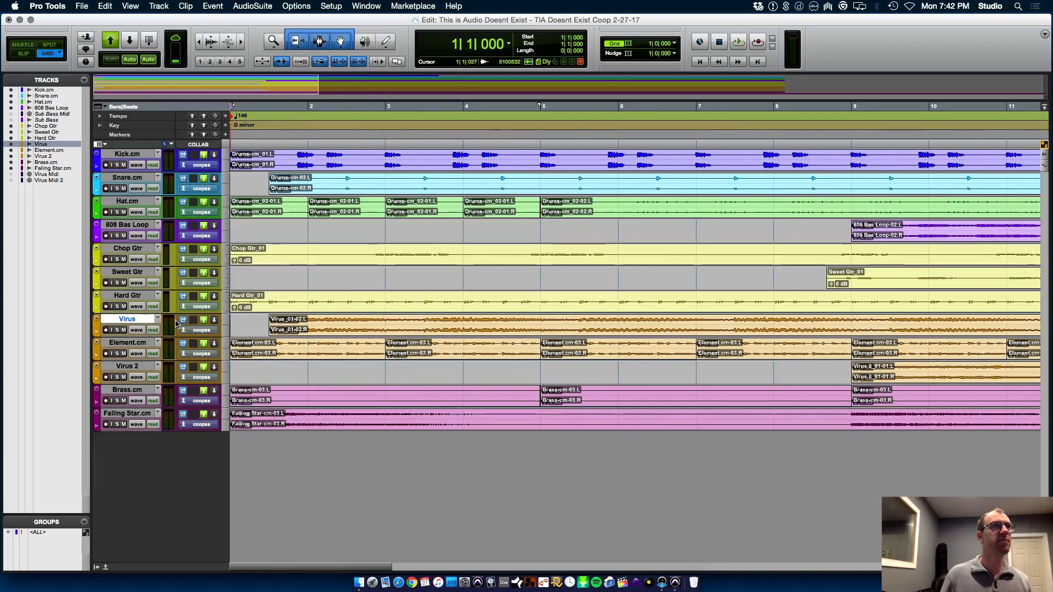
key(space)
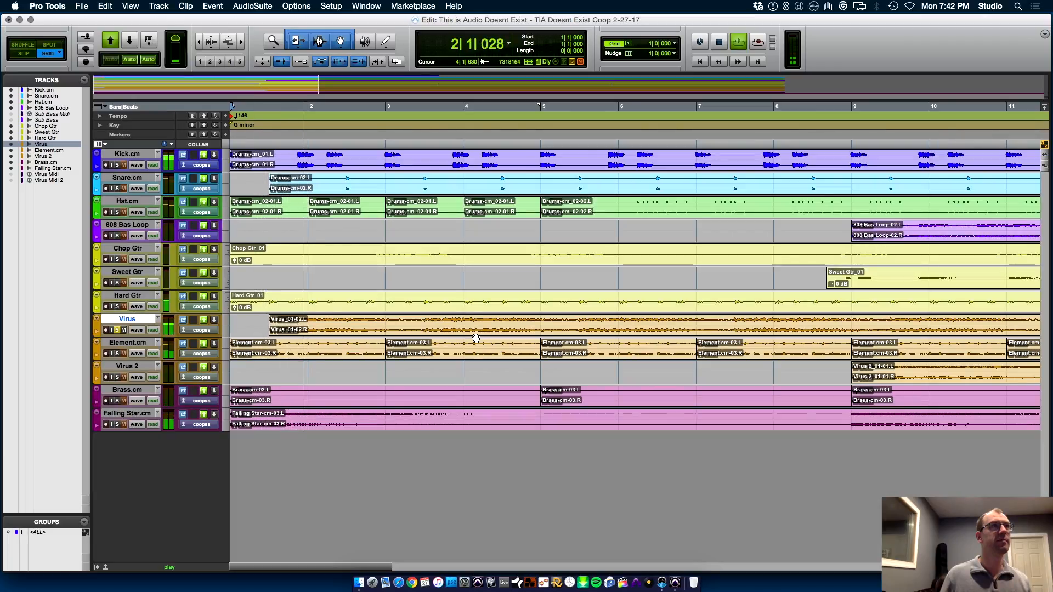
key(super+bracketleft)
key(super+bracketleft)
key(super+bracketleft)
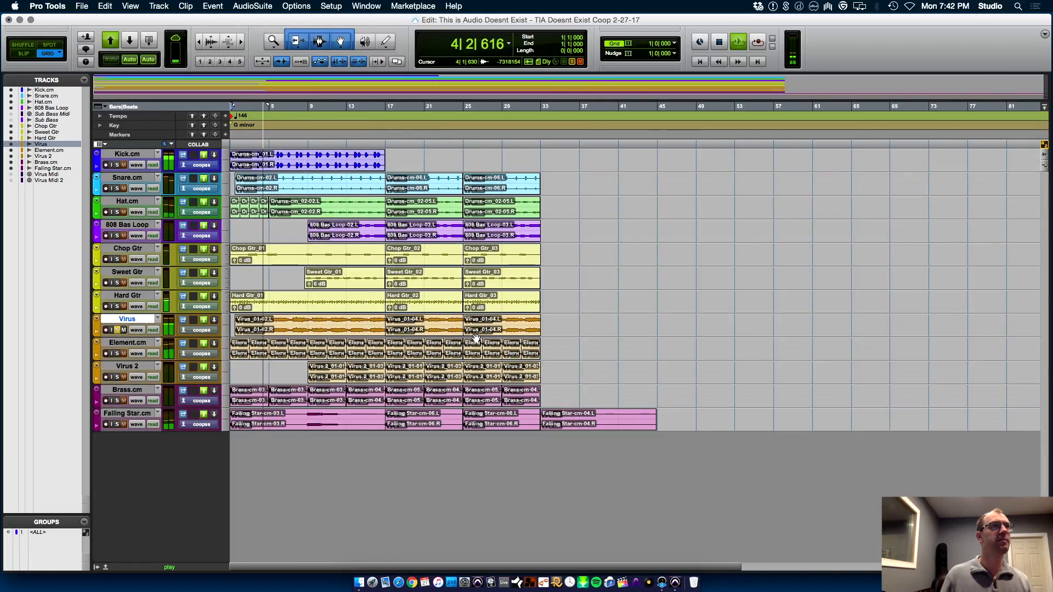
key(space)
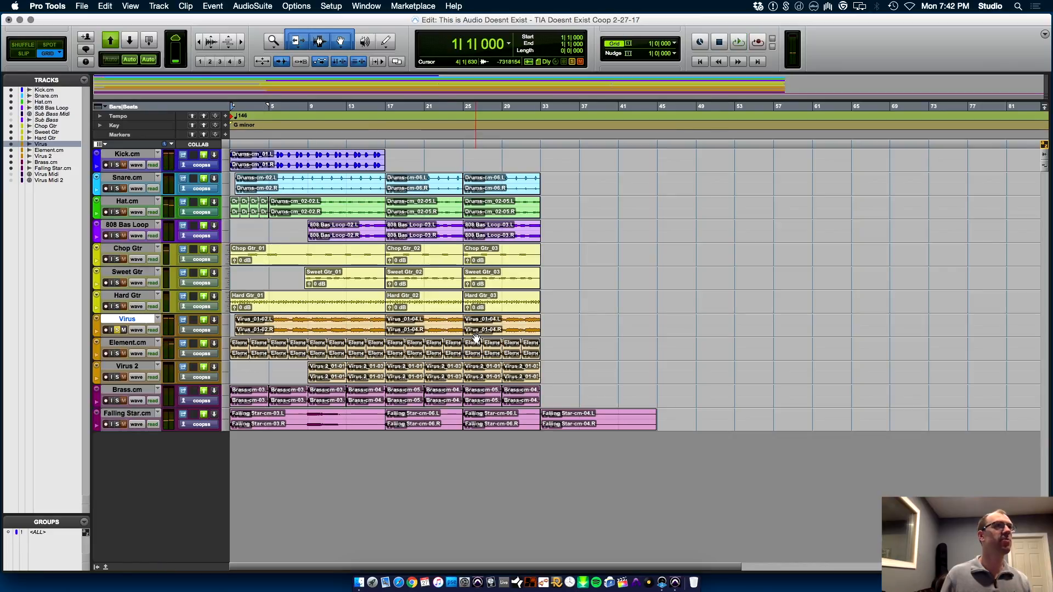
Audition the Falling Star.cm clip starting at bar 33 in solo and delete that clip
click(597, 429)
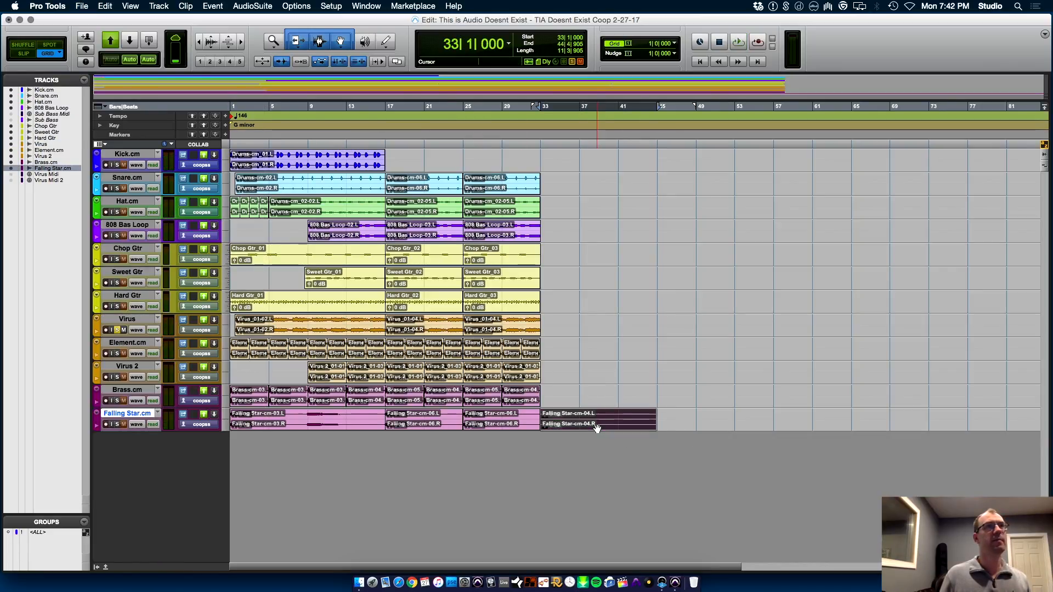
key(space)
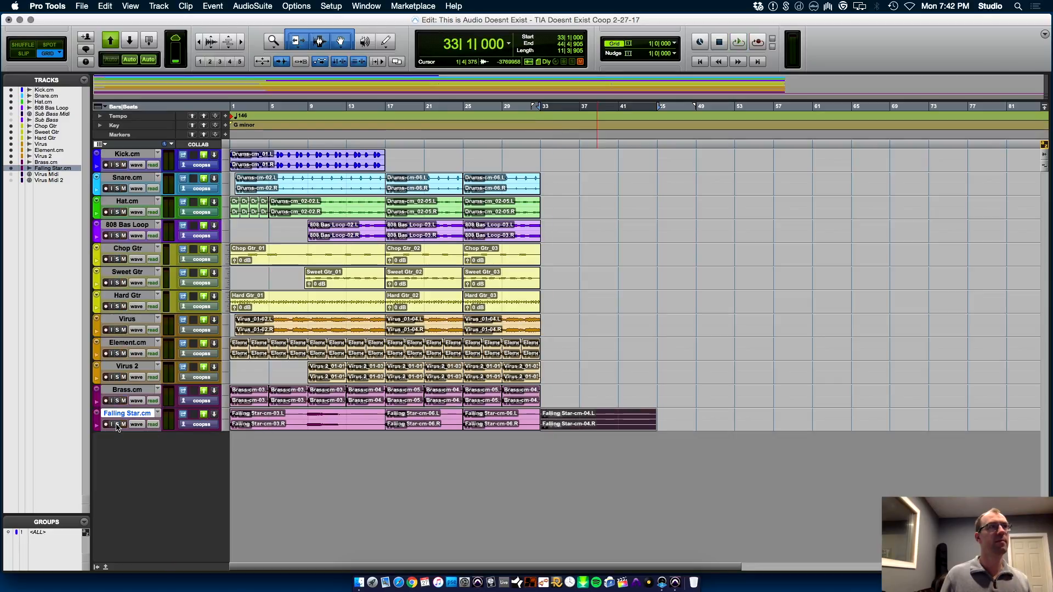
key(space)
key(space)
key(Delete)
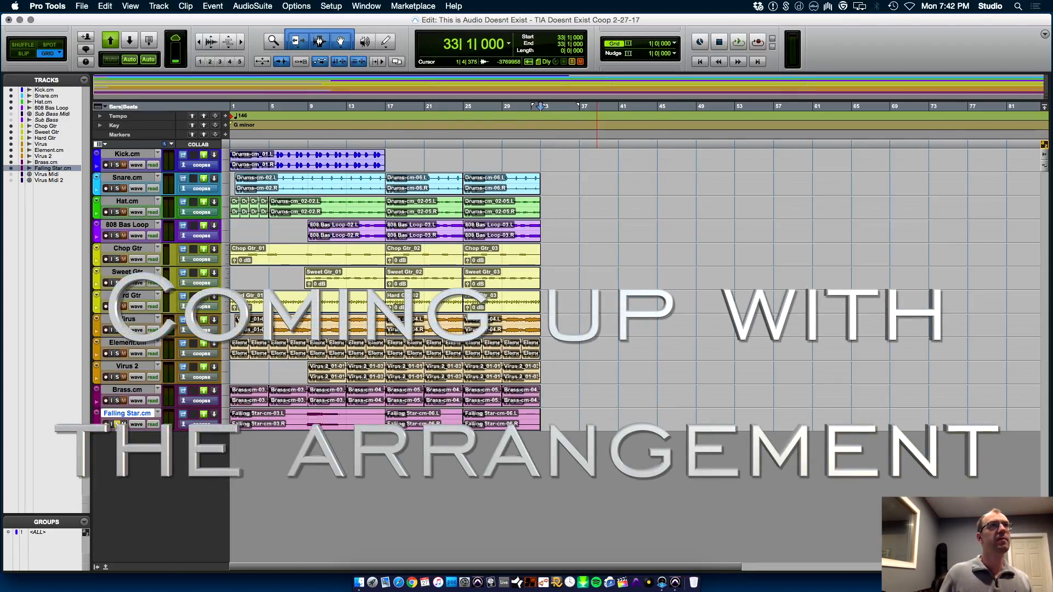
key(space)
key(space)
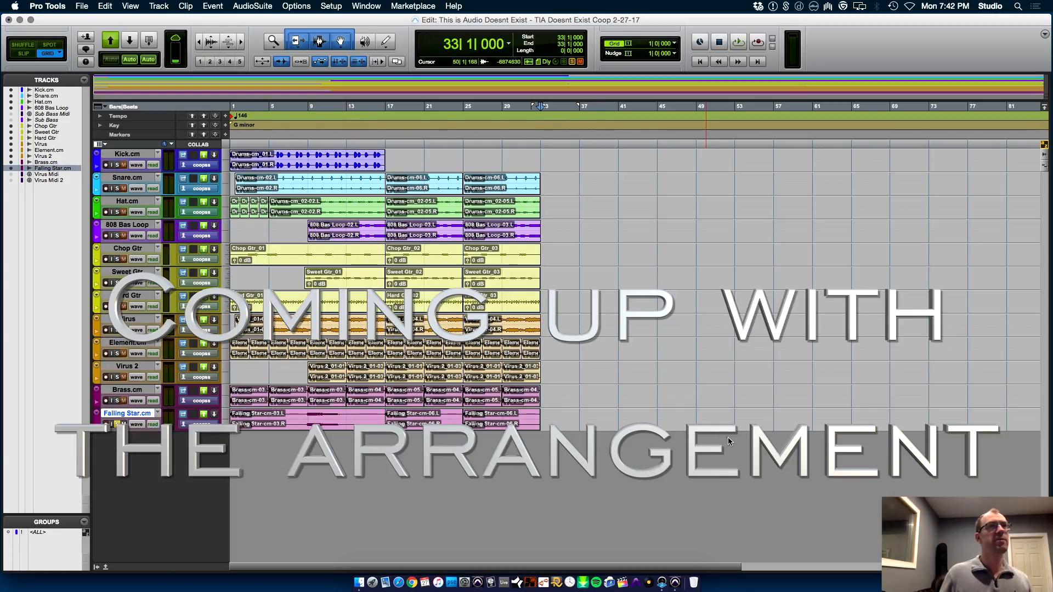
Consolidate the clips on all visible tracks into one continuous clip per track from bar 1 to bar 33
key(super+a)
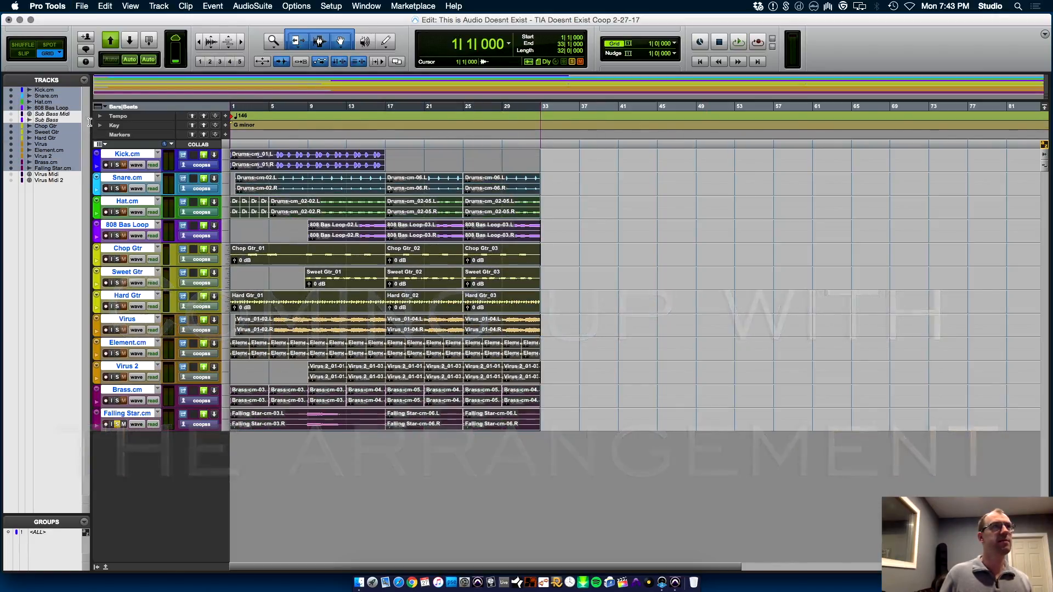
key(alt+shift+3)
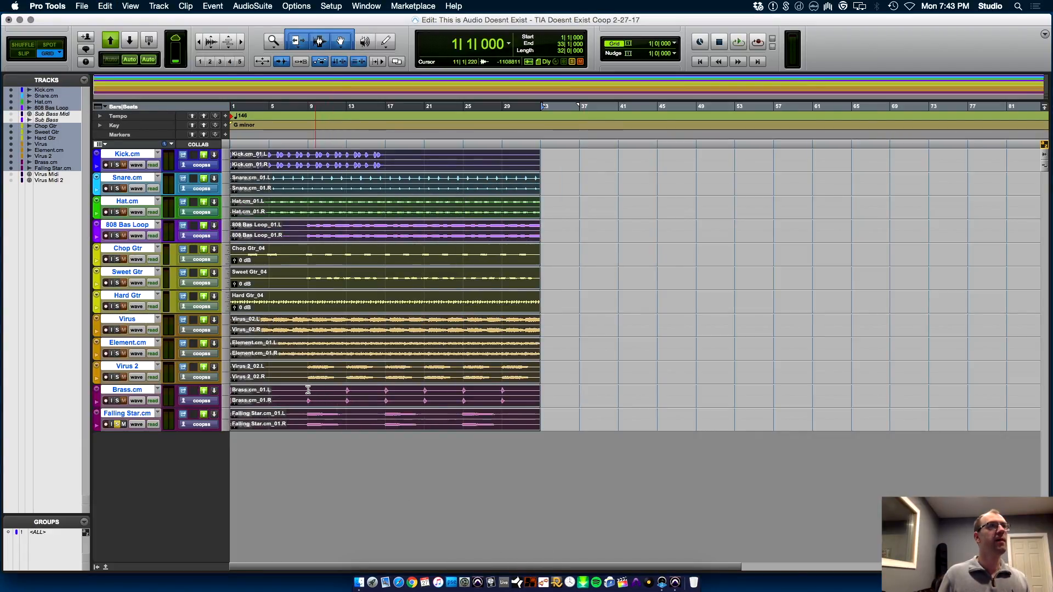
click(336, 406)
key(super+bracketright)
key(super+bracketright)
key(super+bracketleft)
key(super+bracketleft)
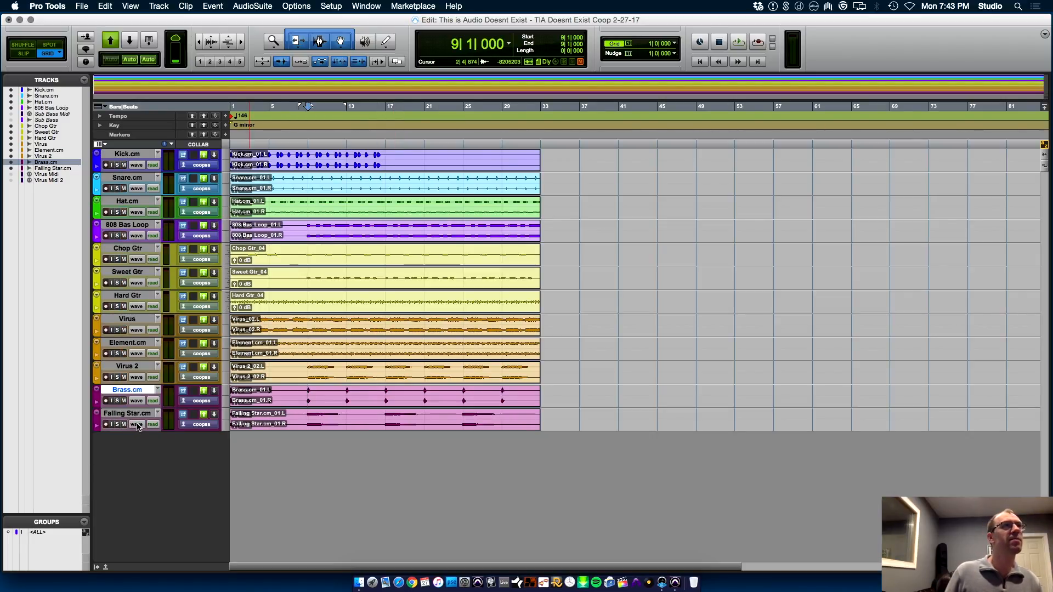
Audition the Sweet Gtr track in solo from bar 9, adding Element.cm to the solo during playback, and stop playback
click(307, 276)
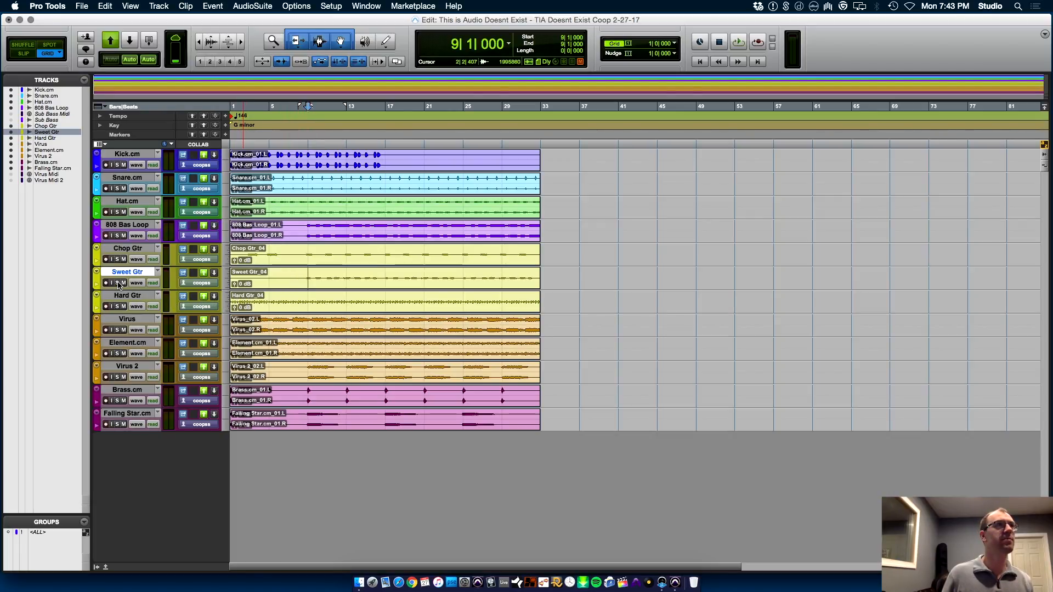
click(117, 283)
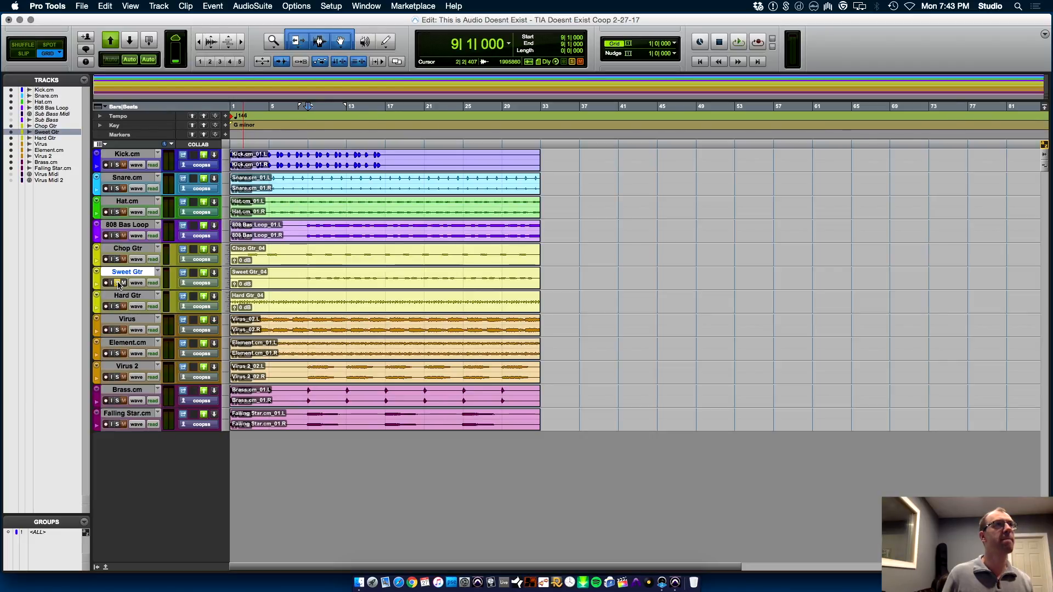
key(space)
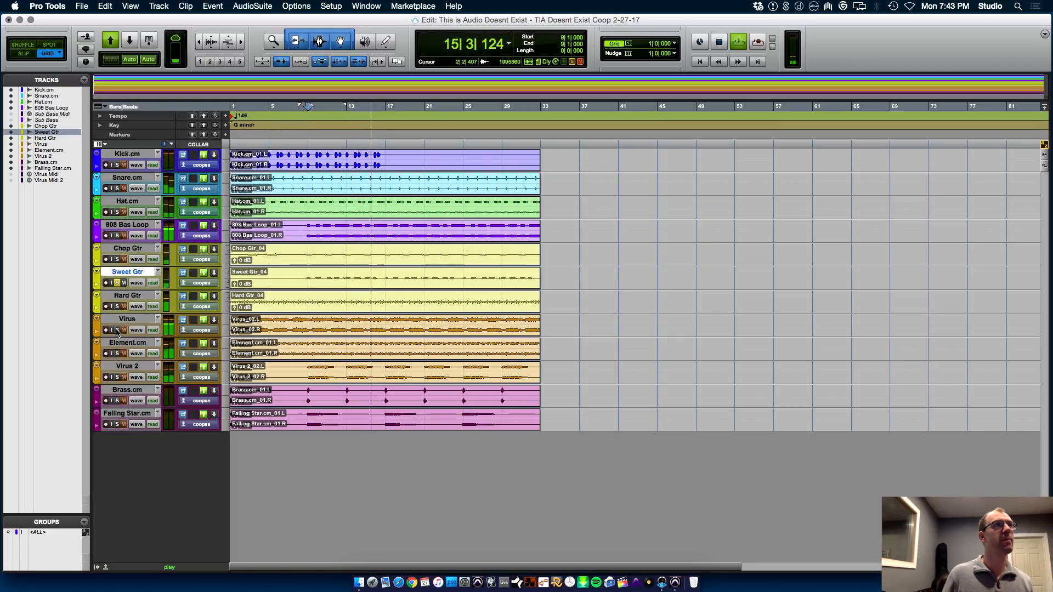
click(117, 330)
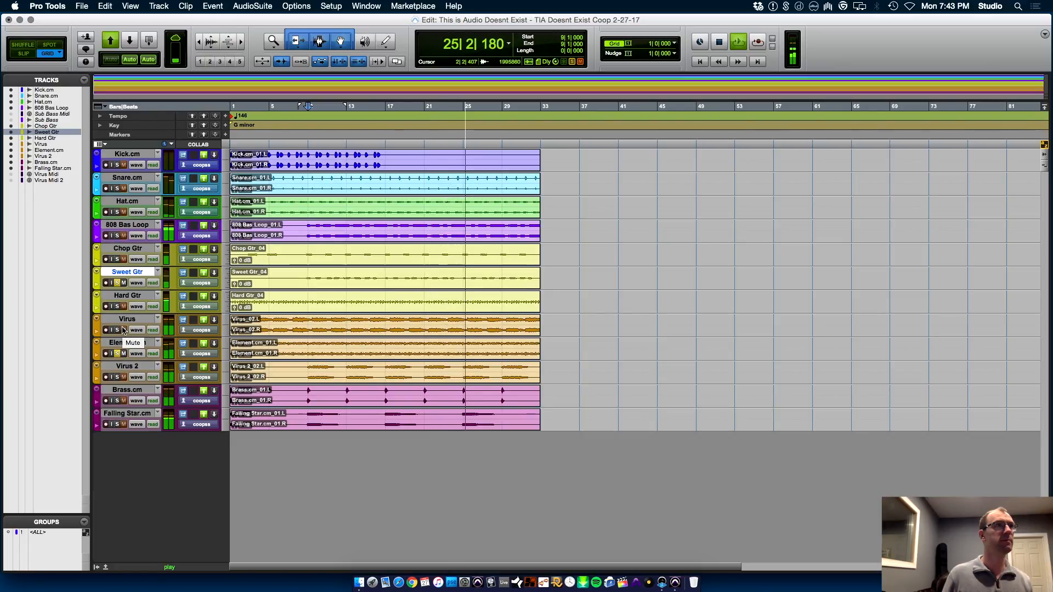
key(space)
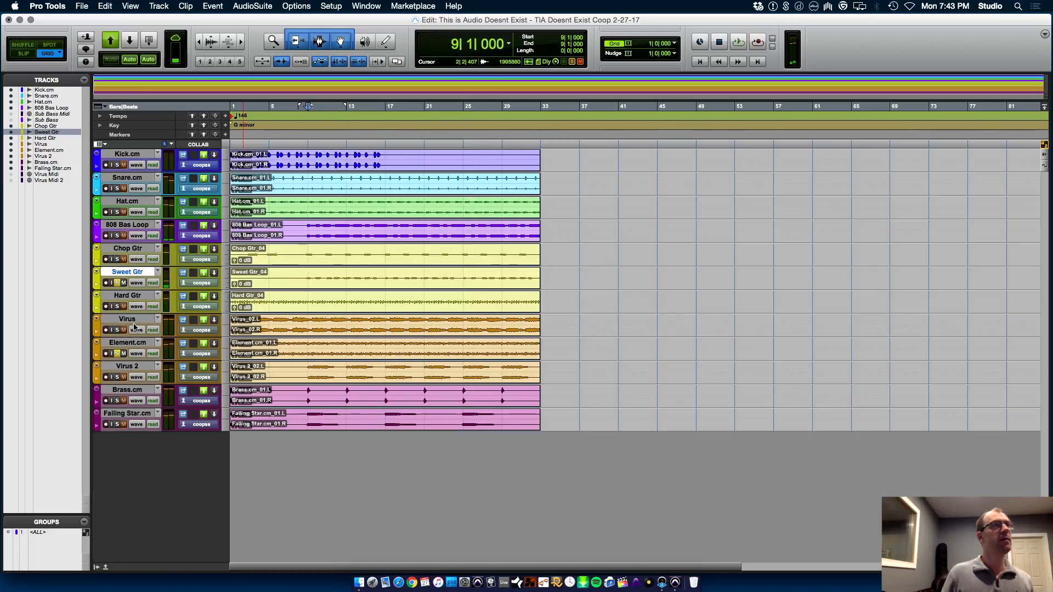
Audition the Virus and Element.cm tracks together in solo from bar 9 without Sweet Gtr, and stop playback
click(128, 318)
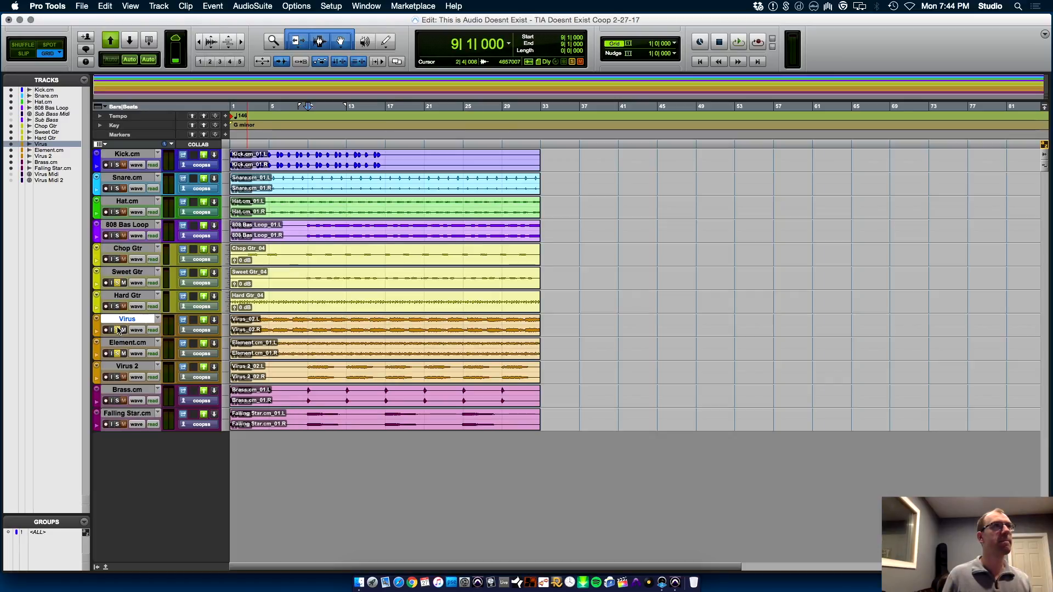
key(space)
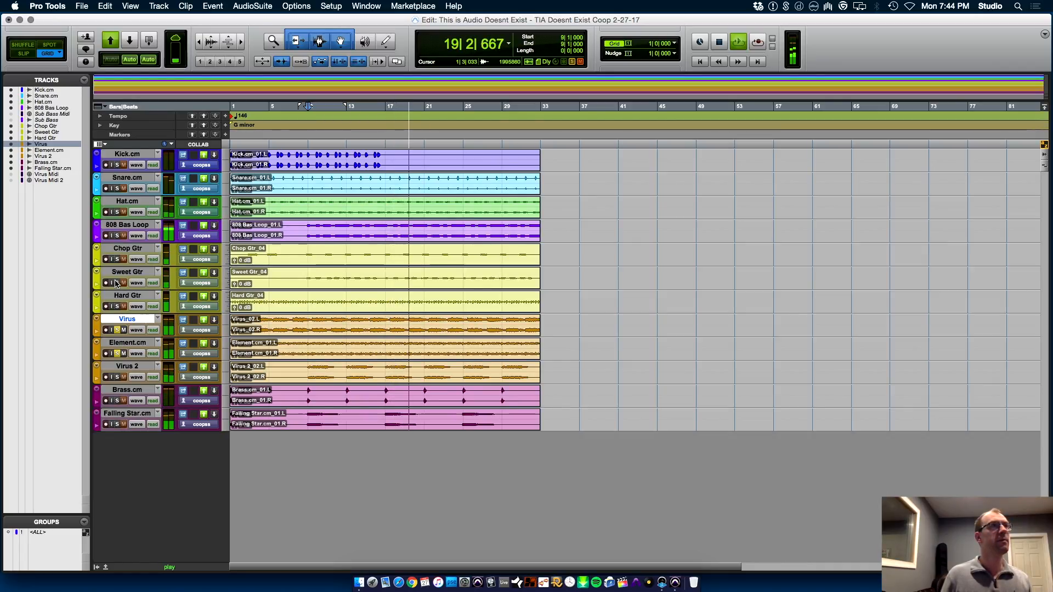
key(space)
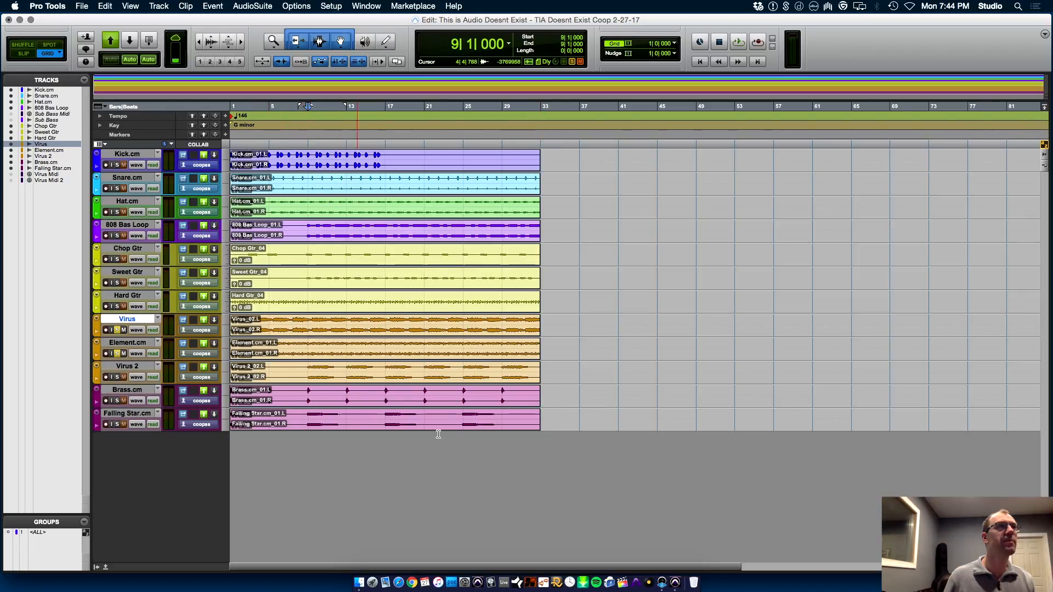
Move all clips to start at bar 17, and bring the first eight bars of Virus and Element.cm back to bar 1
key(super+a)
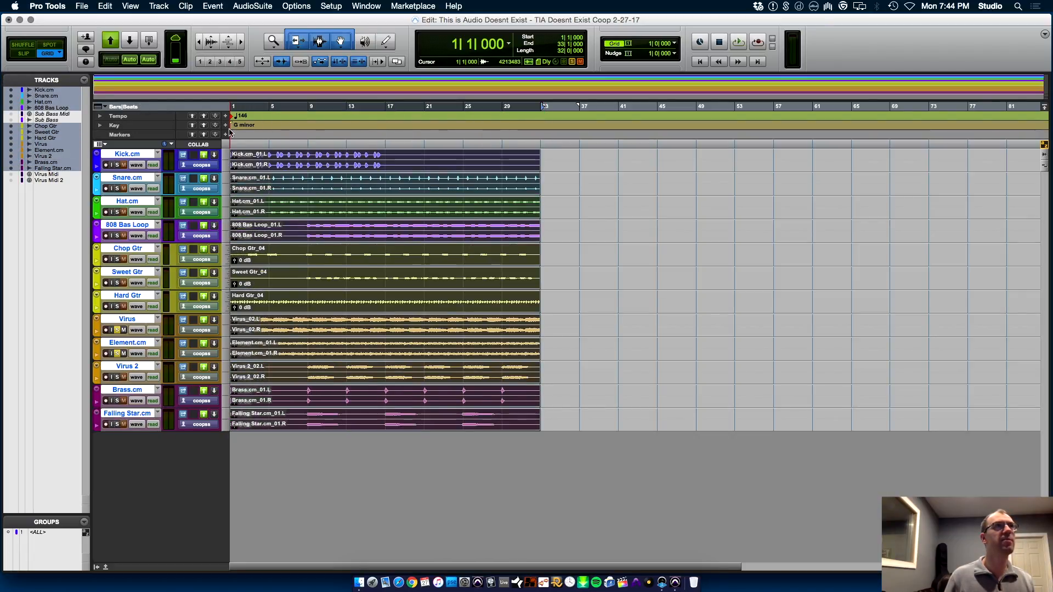
drag(281, 173, 435, 168)
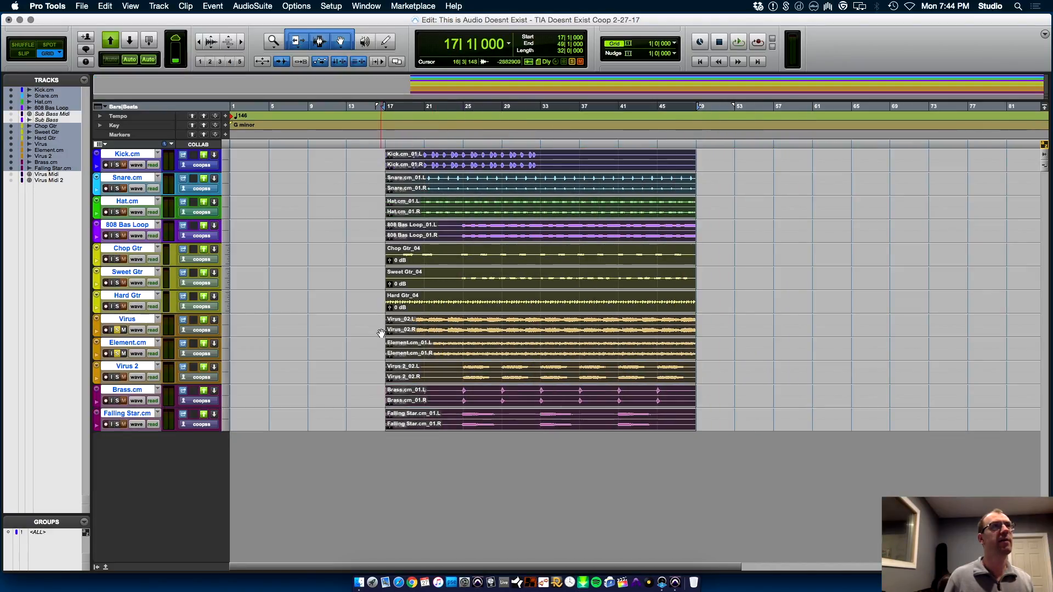
click(365, 332)
drag(379, 322, 222, 332)
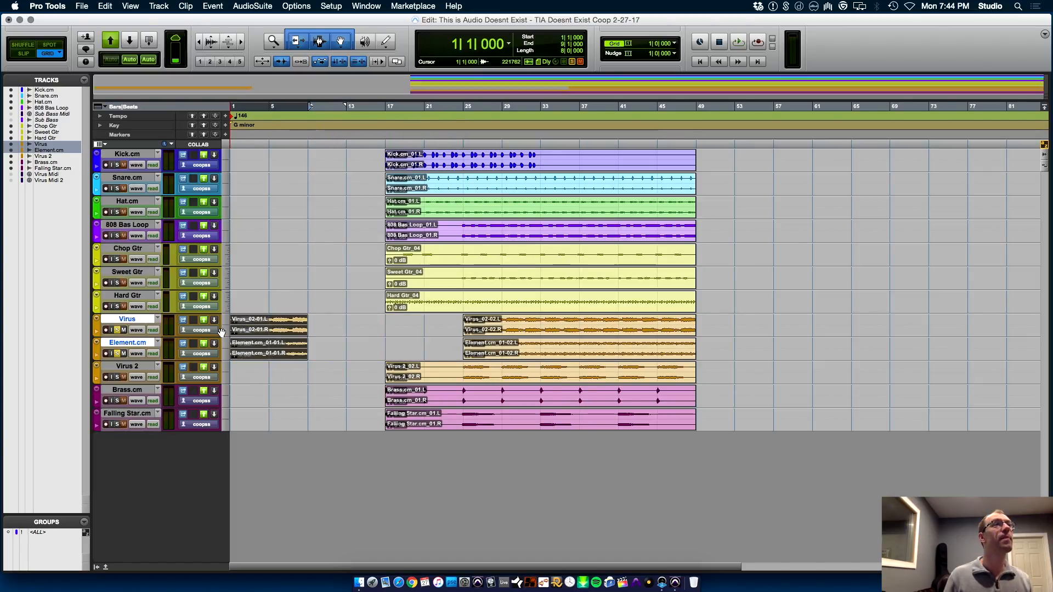
Audition the eight-bar Virus and Element.cm intro from bar 1, and stop playback
click(223, 332)
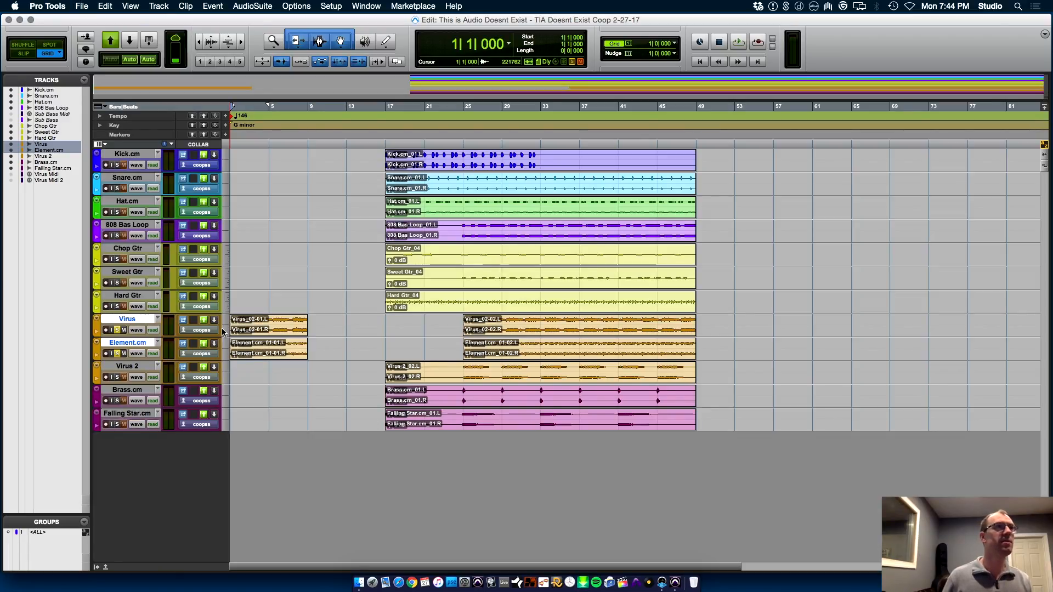
key(space)
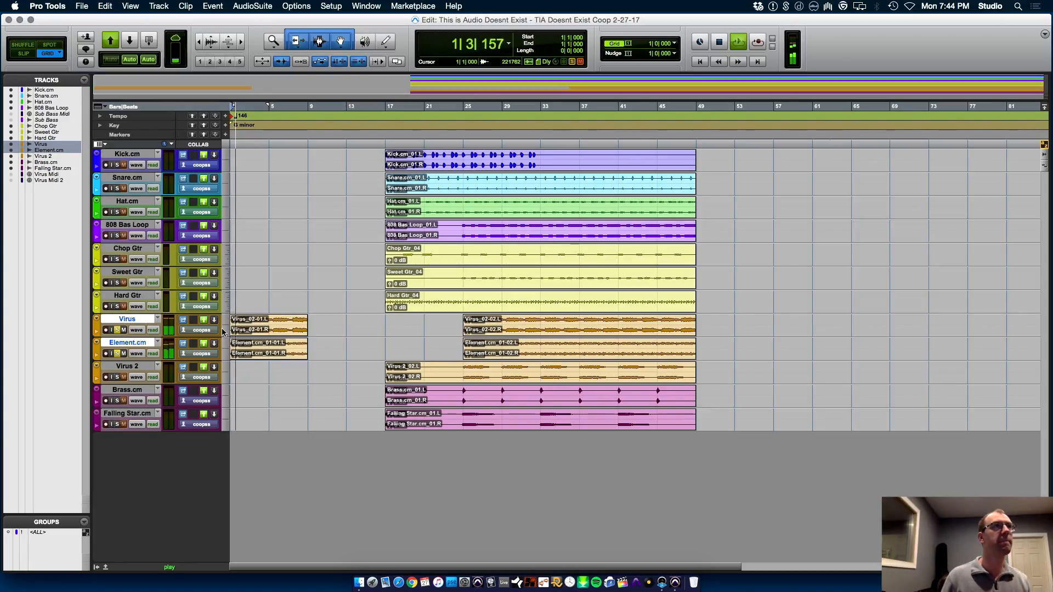
key(super+bracketright)
key(super+bracketright)
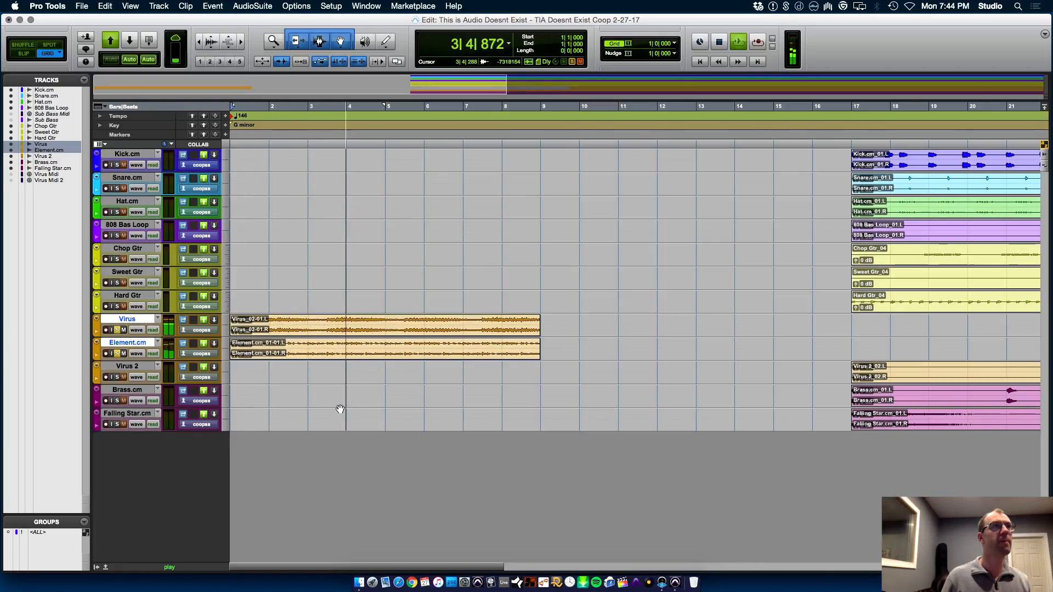
key(space)
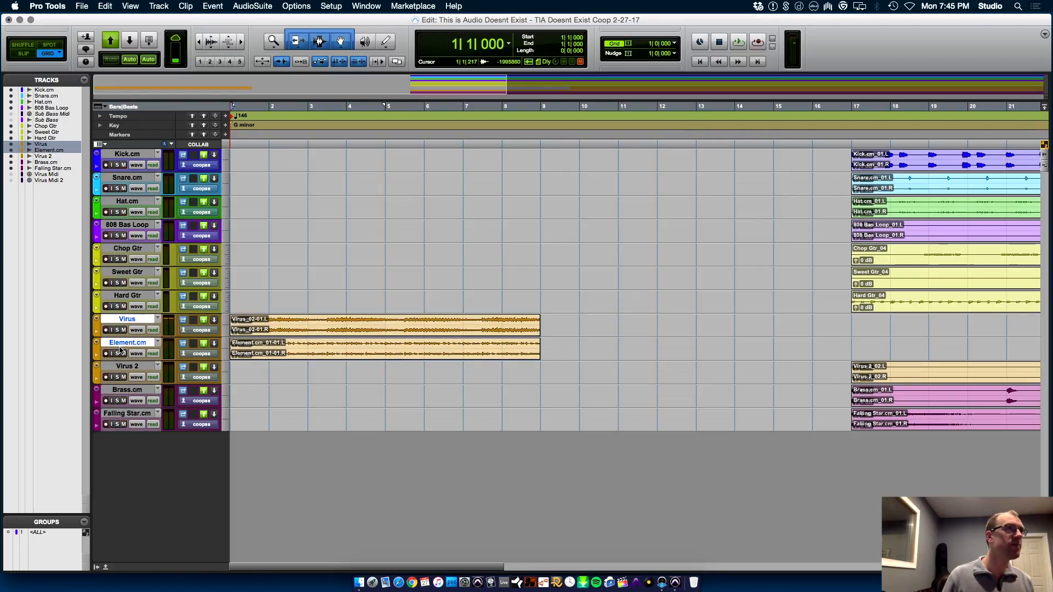
Solo Element.cm alone, select its intro clip, and insert FabFilter Pro-Q 2 below the delay on its mixer channel during playback
click(116, 353)
click(289, 354)
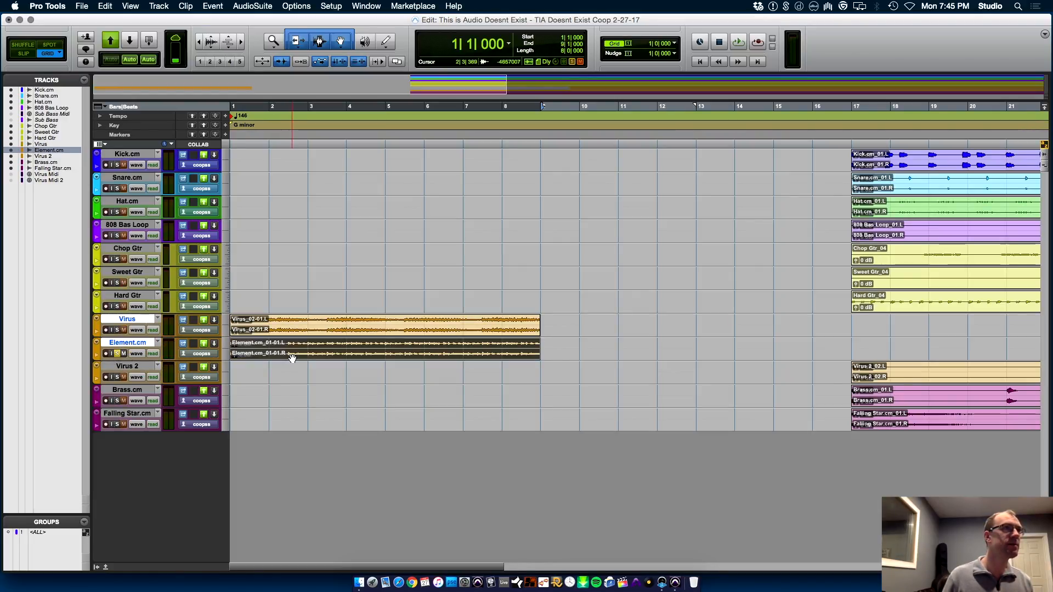
key(super+equal)
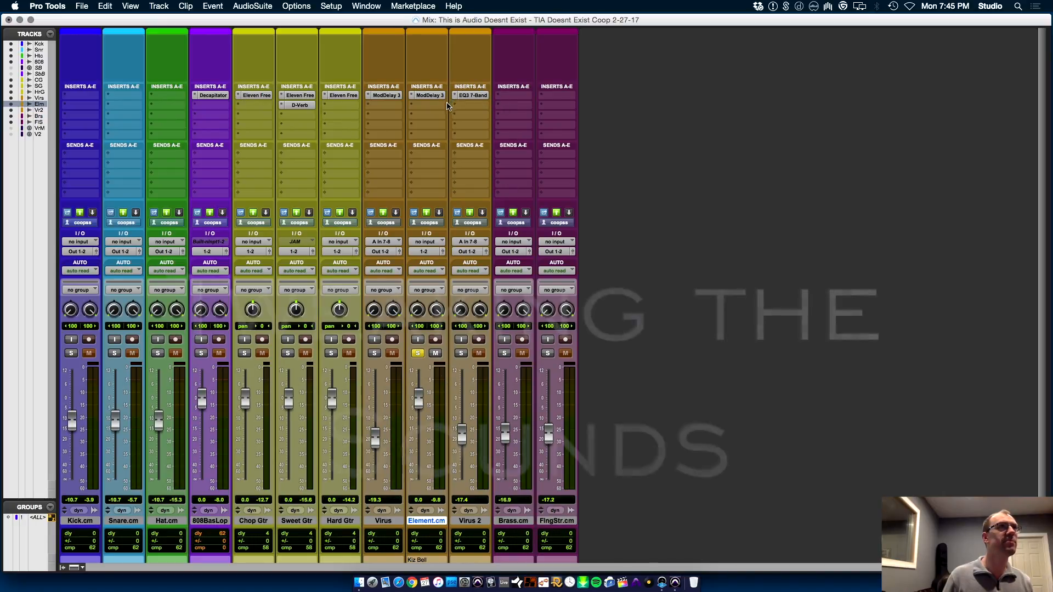
key(space)
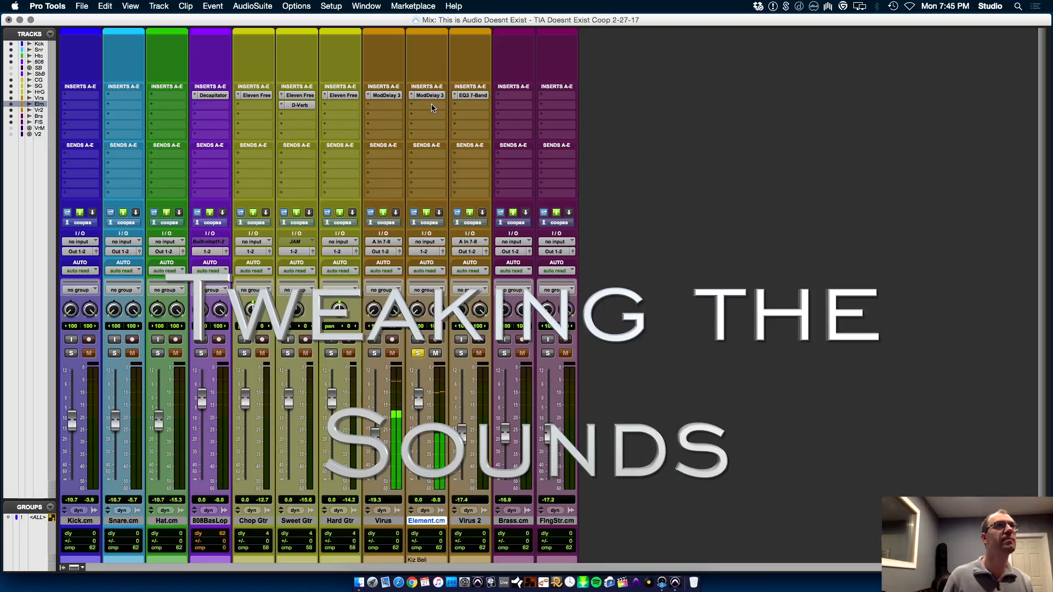
click(432, 108)
click(490, 293)
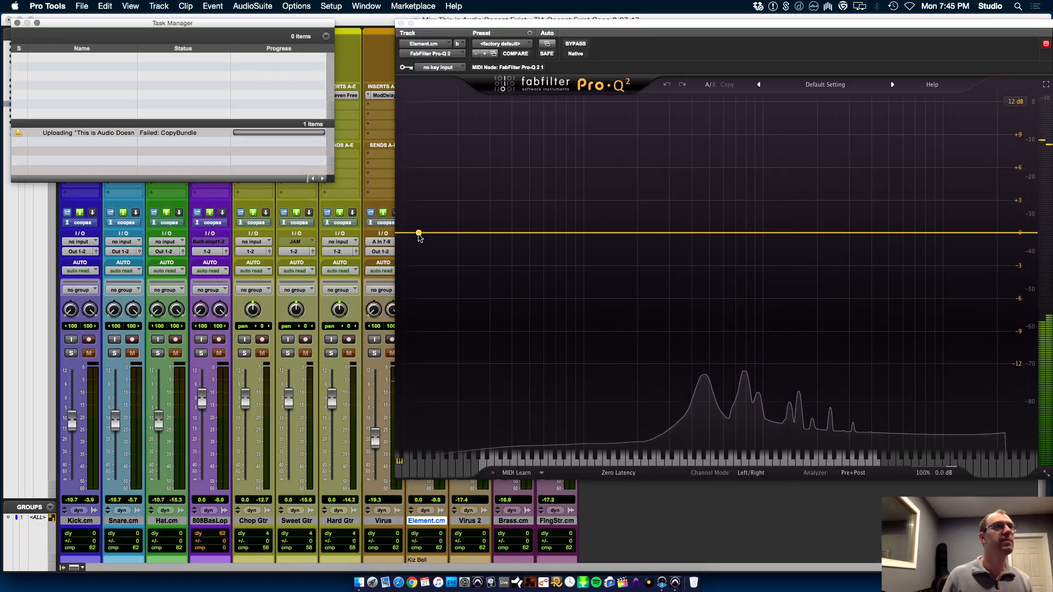
Add a low cut at about 148 Hz in Element.cm's Pro-Q 2 and close the plug-in
click(419, 234)
drag(419, 233, 614, 254)
key(space)
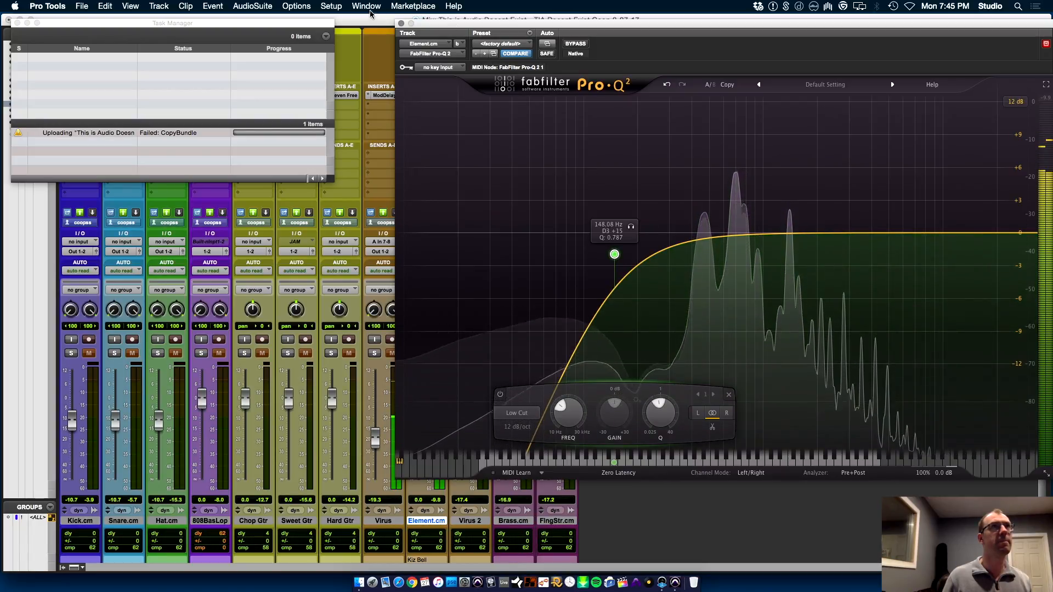
click(400, 24)
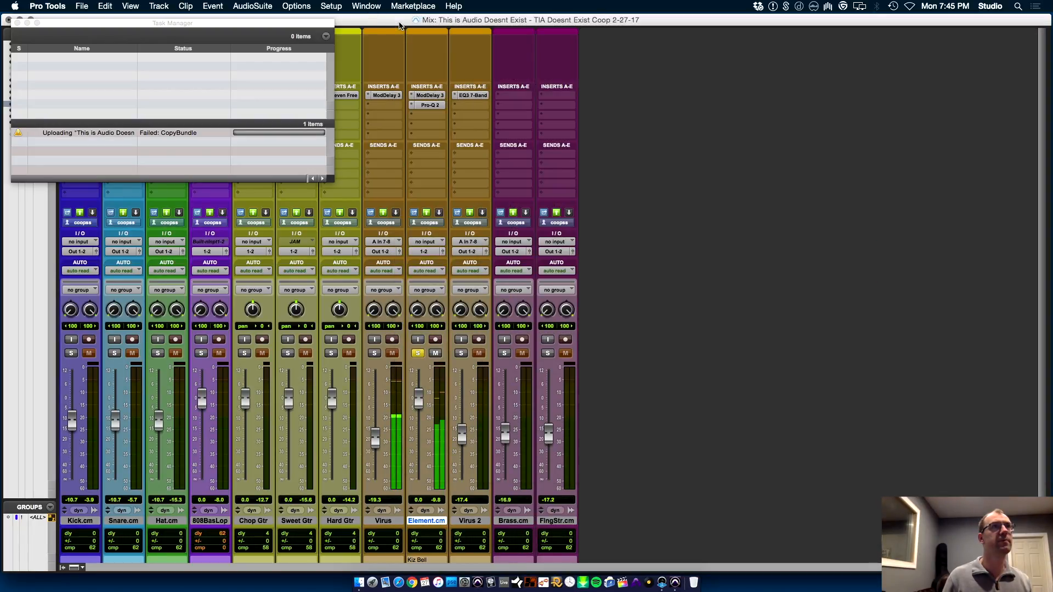
Set Element.cm's Mod Delay III to 34%/-36% feedback, 6434 Hz low-pass, 41%/38% mix, and left modulation of 1.09 Hz at 14% depth
click(430, 95)
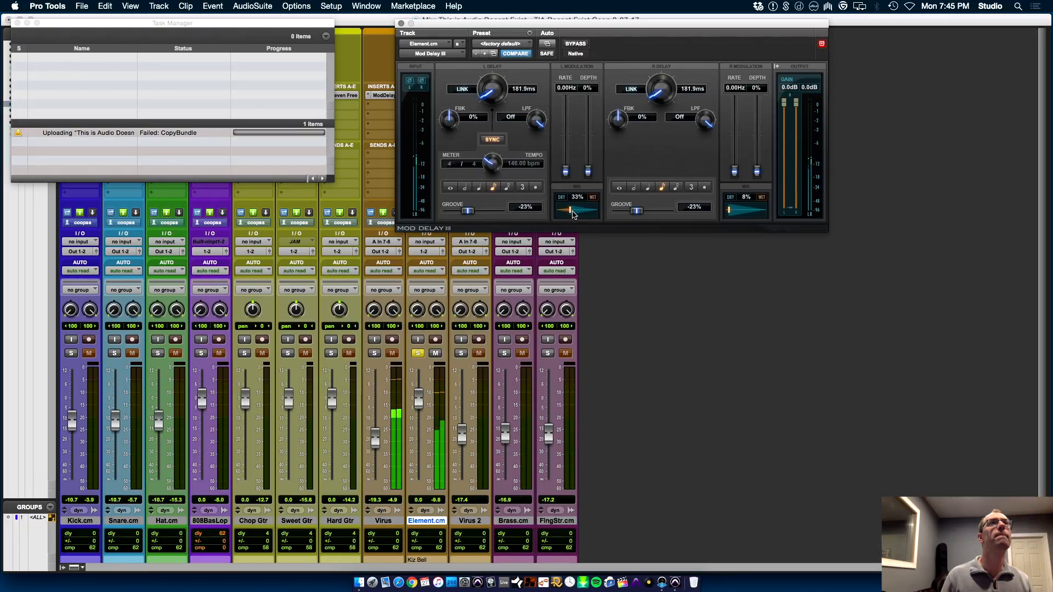
drag(573, 214, 575, 215)
drag(455, 116, 458, 108)
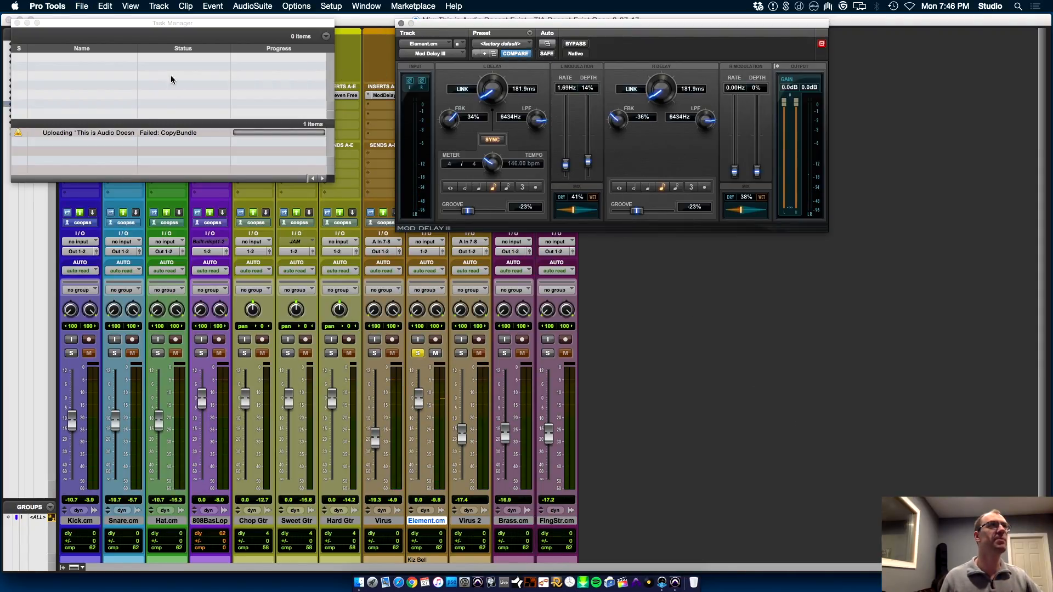
click(401, 23)
click(19, 23)
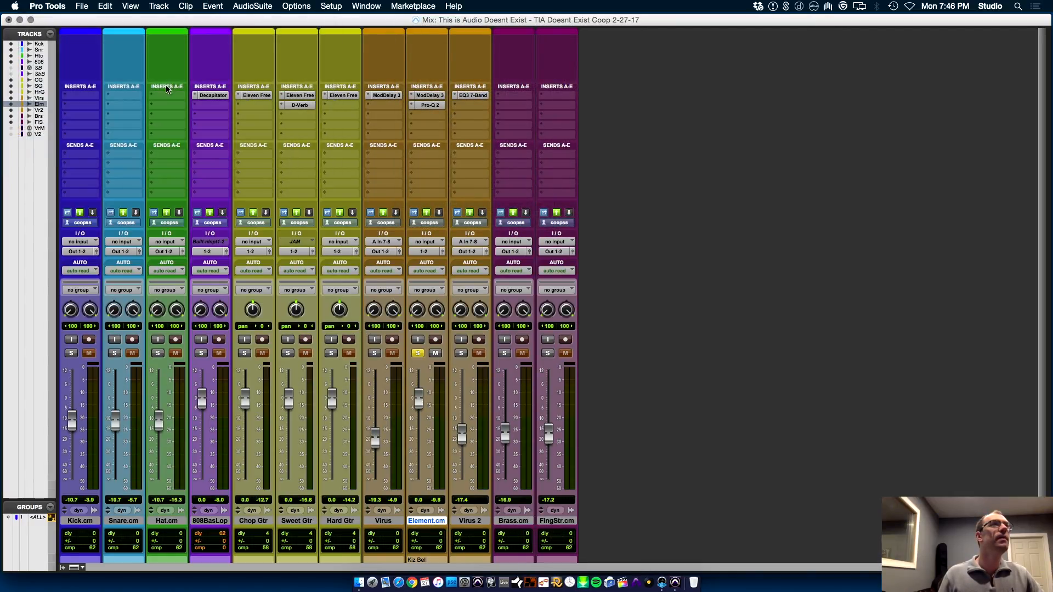
Add a bell cut of about -7.9 dB at about 600 Hz in Element.cm's Pro-Q 2 during playback
click(431, 105)
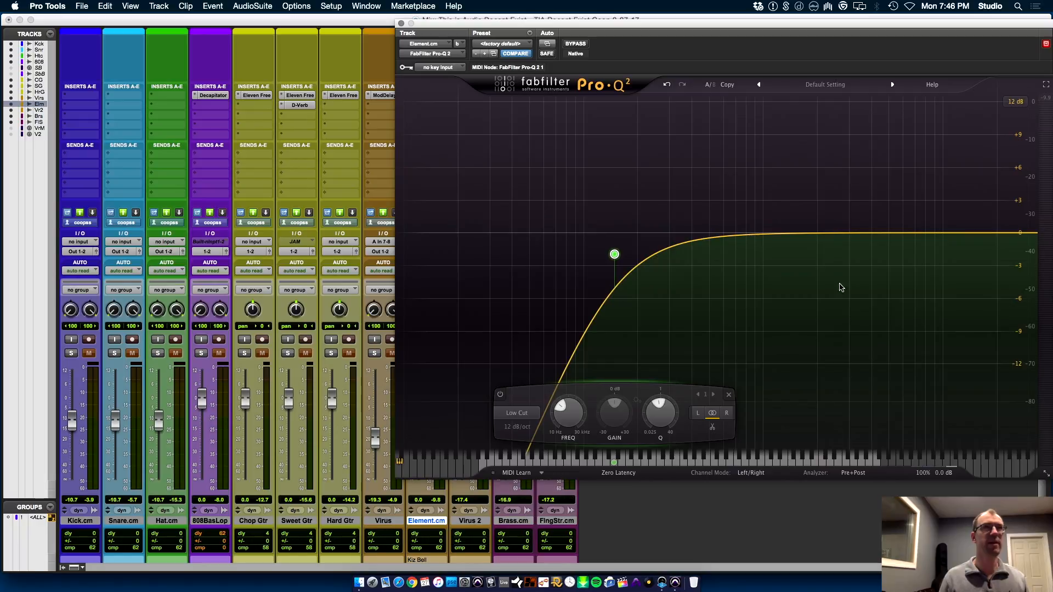
key(space)
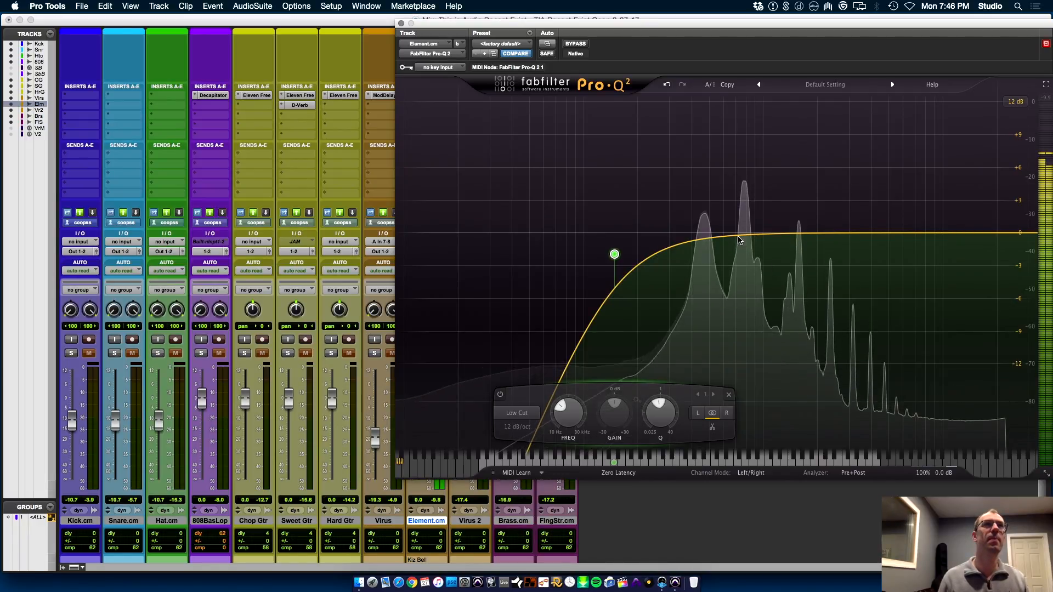
drag(743, 234, 728, 319)
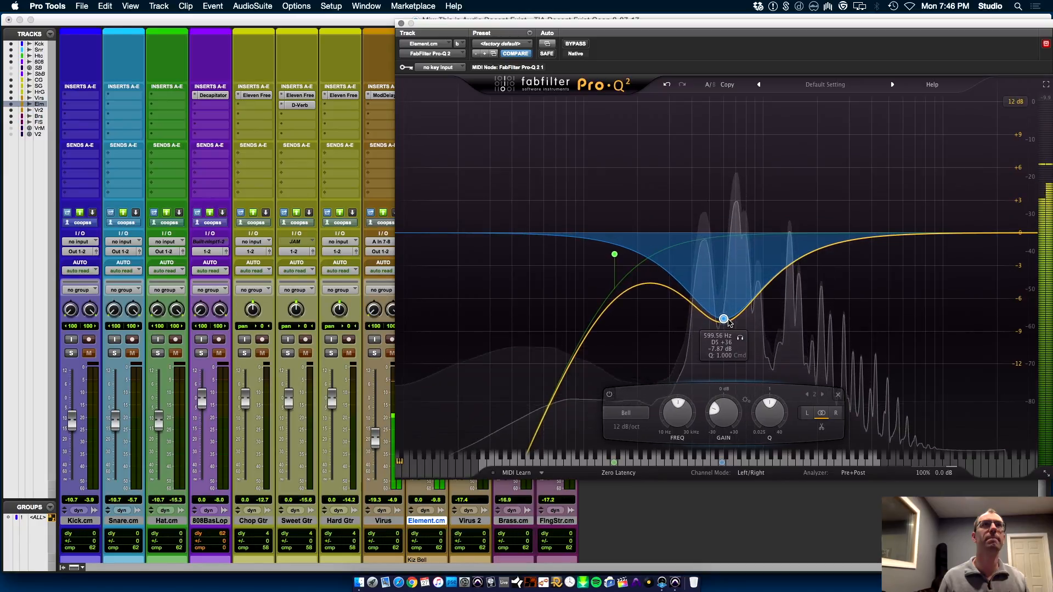
Add a wide bell boost of about 4.4 dB at about 4890 Hz with a Q of about 0.377, discarding the stray extra band
drag(877, 233, 886, 184)
drag(933, 412, 927, 441)
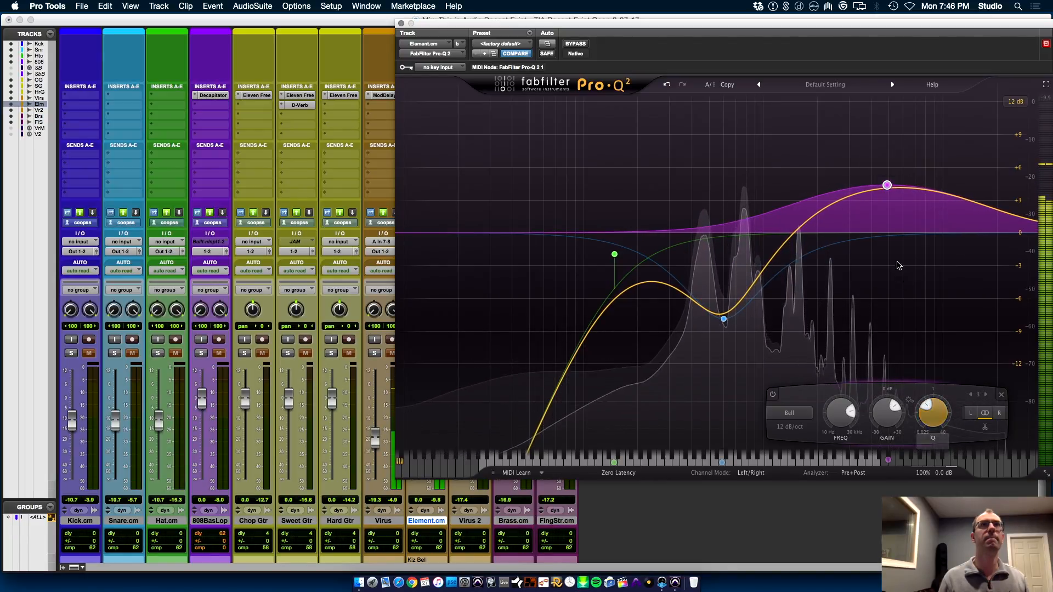
click(890, 241)
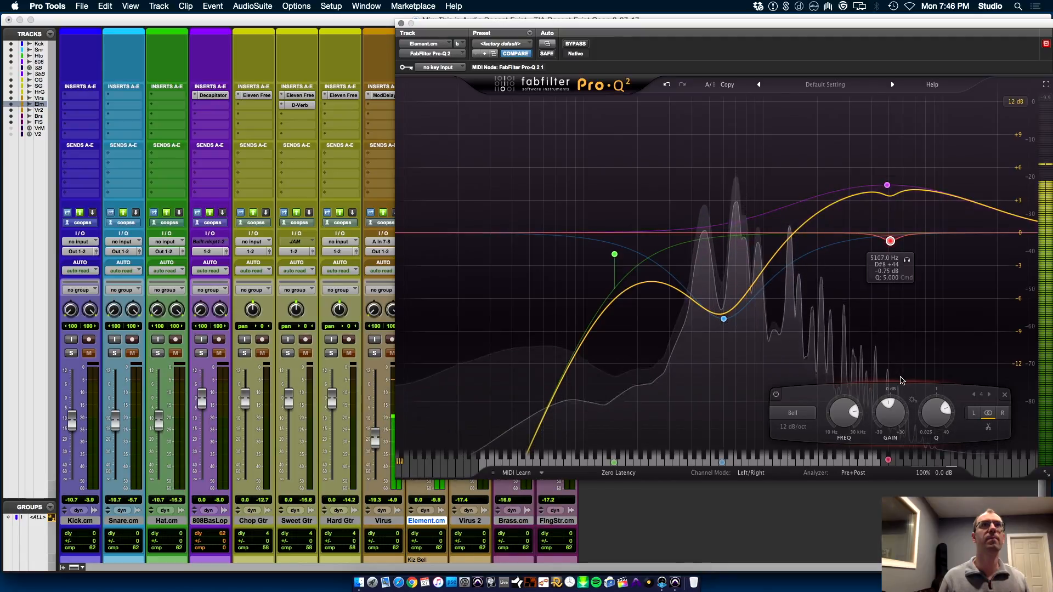
click(1004, 394)
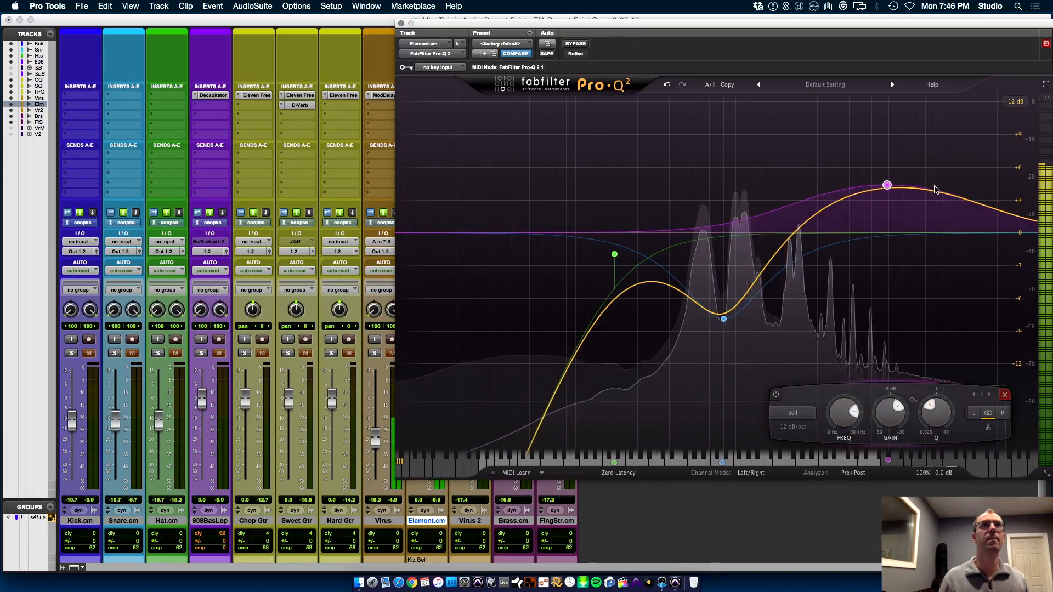
Compare the sound with and without the high-frequency boost band, leave that band bypassed, and stop playback
click(885, 184)
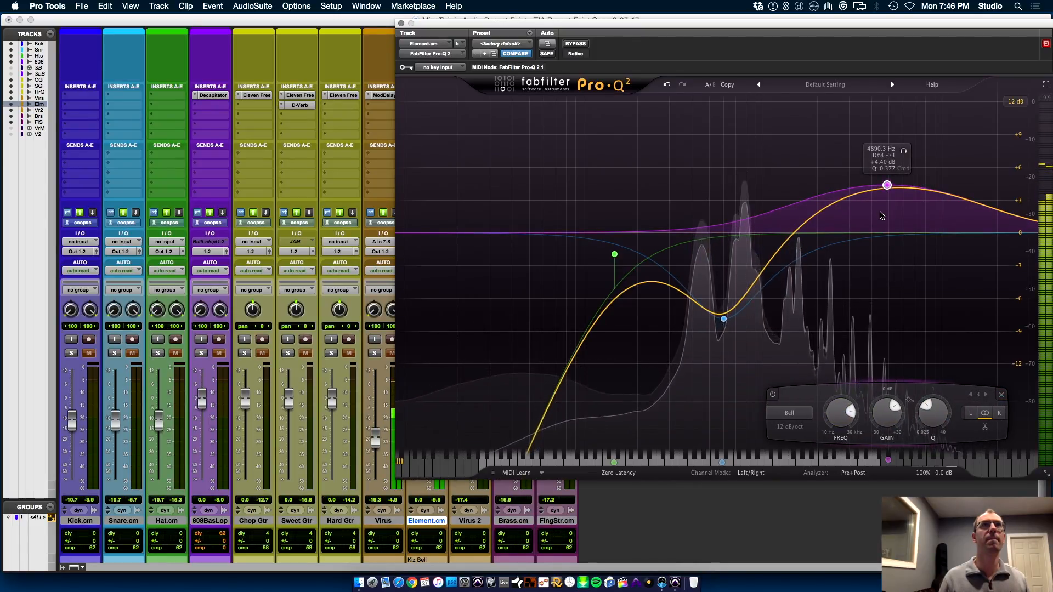
click(773, 394)
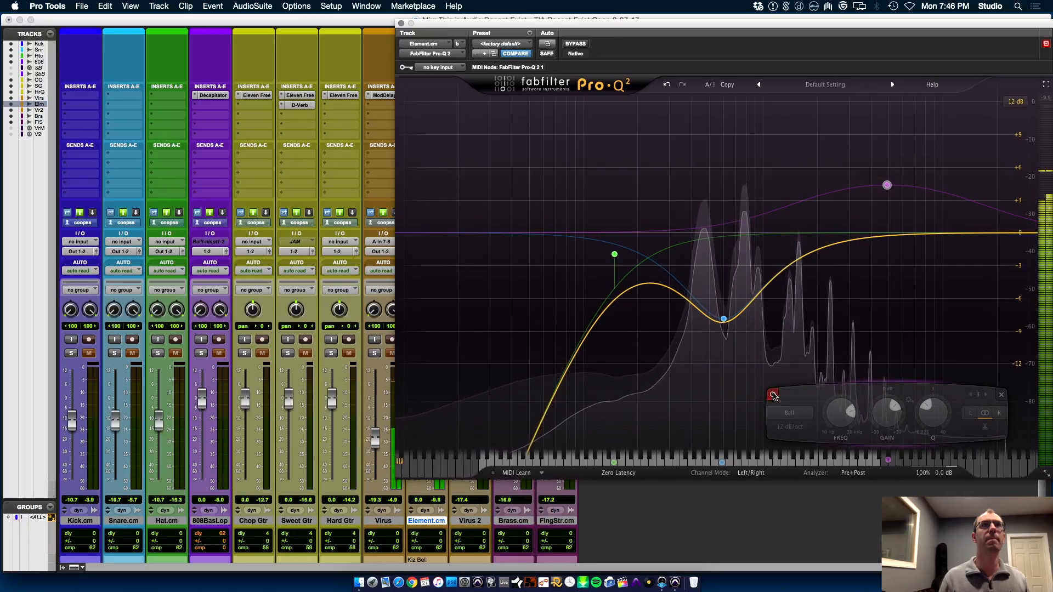
click(773, 394)
click(773, 394)
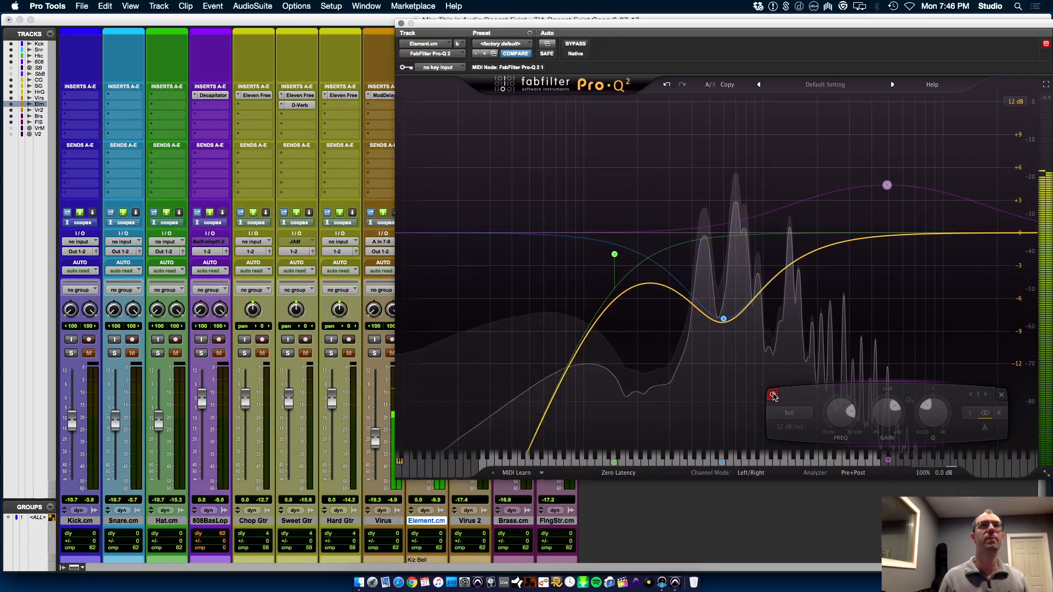
key(space)
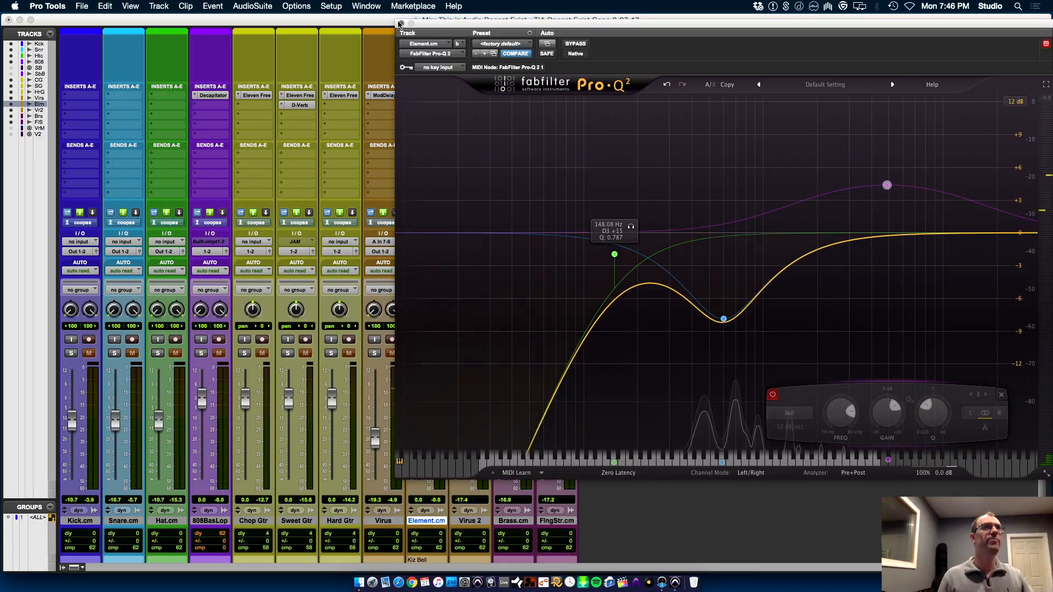
Close Element.cm's Pro-Q 2 and insert the stereo UAD Neve 1073 in the track's third insert slot
click(402, 23)
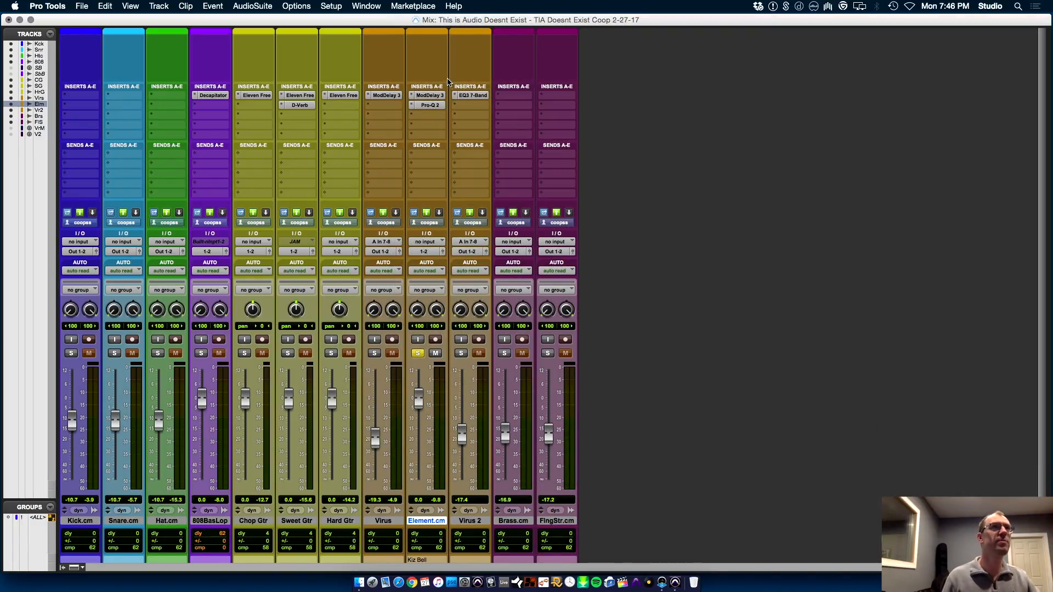
click(432, 115)
mouse_move(472, 165)
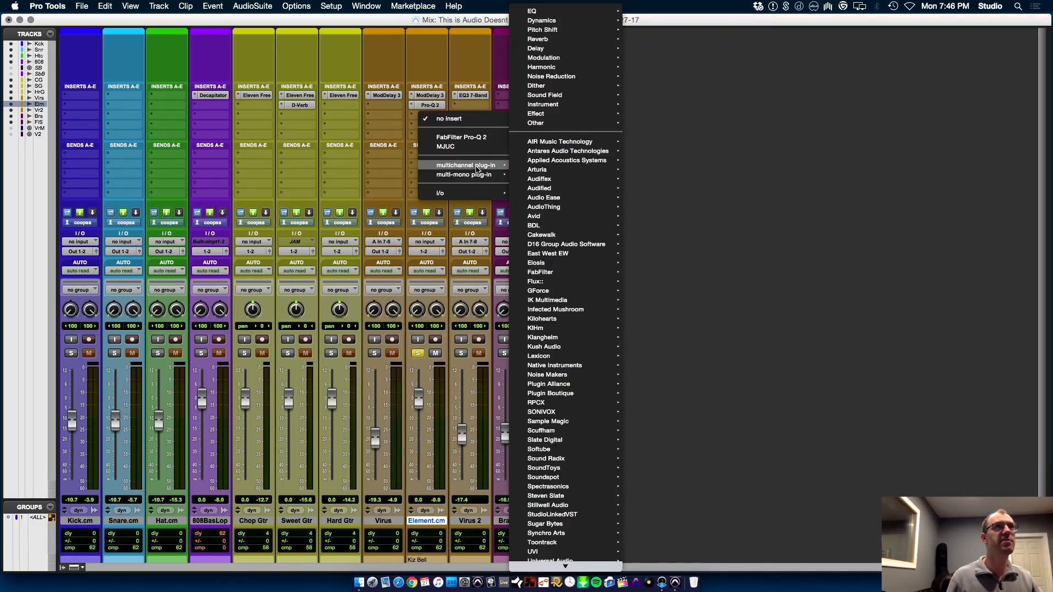
mouse_move(561, 7)
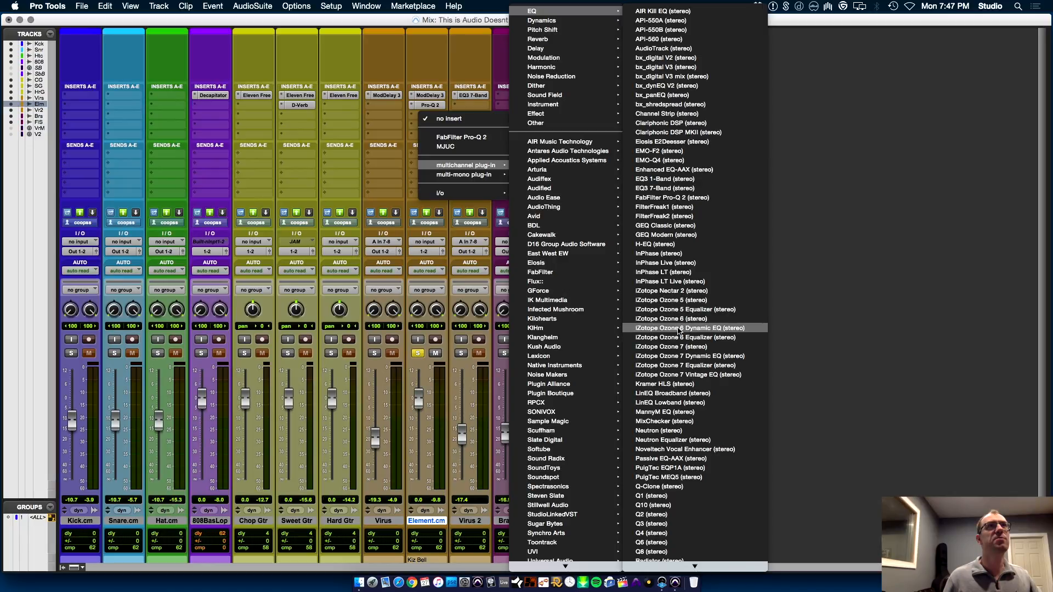
mouse_move(718, 591)
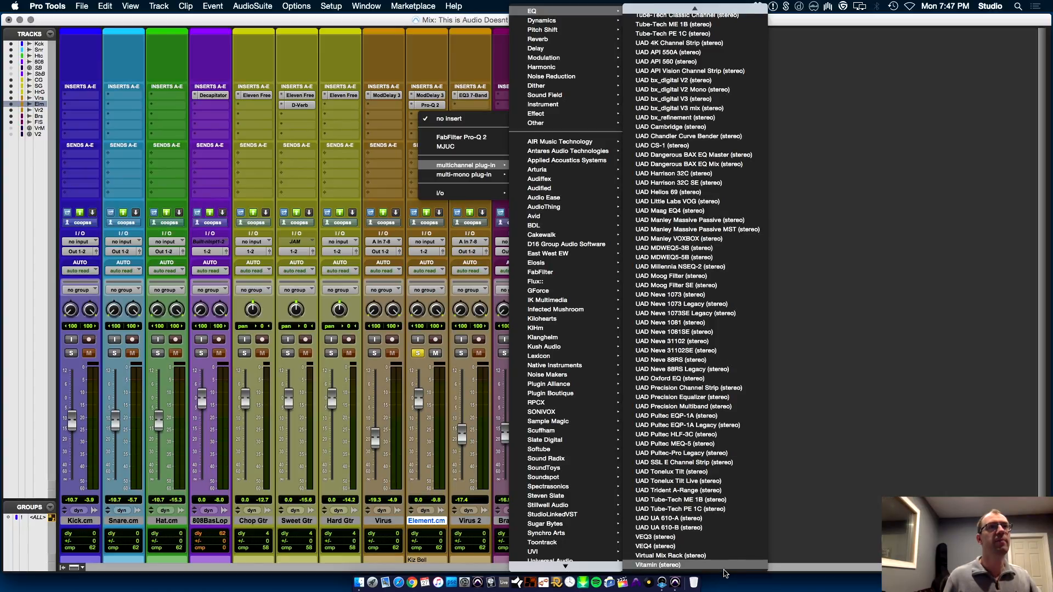
click(715, 297)
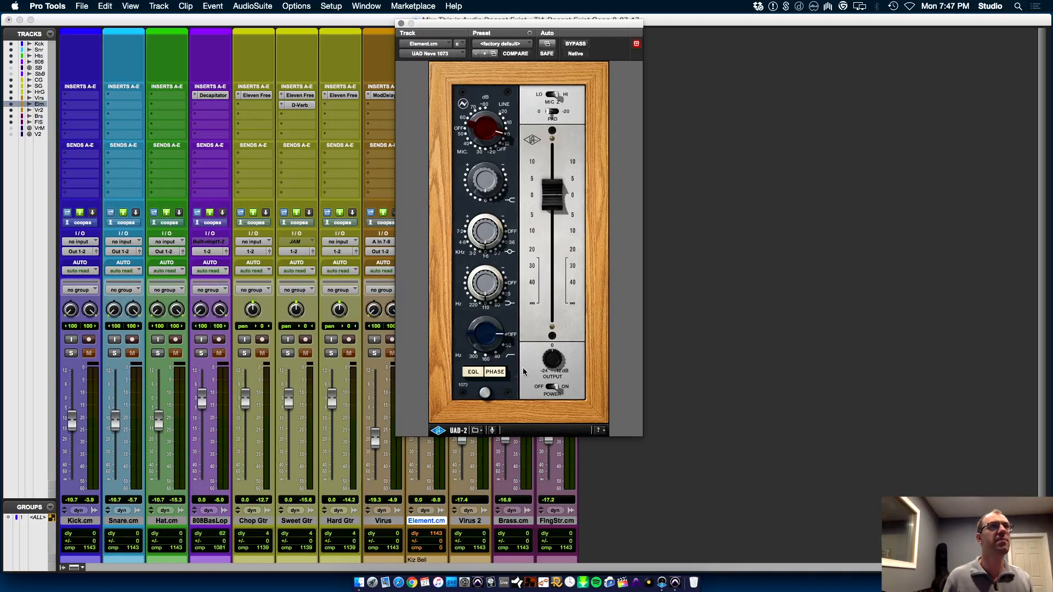
Adjust the Neve 1073's input gain on Element.cm during playback and move the plug-in window clear of the mixer strips
drag(479, 254, 479, 256)
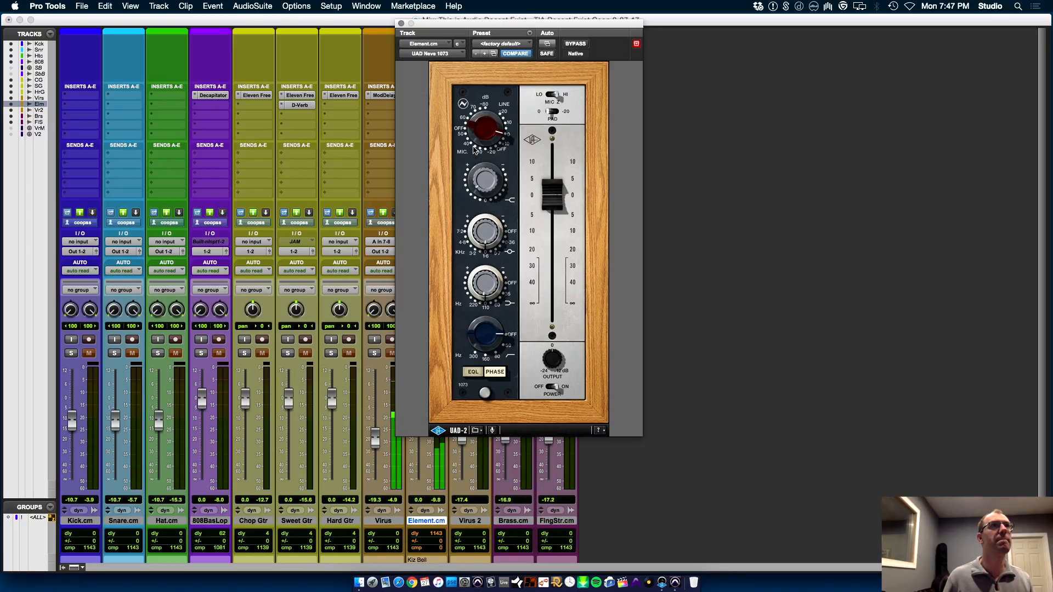
drag(475, 148, 480, 152)
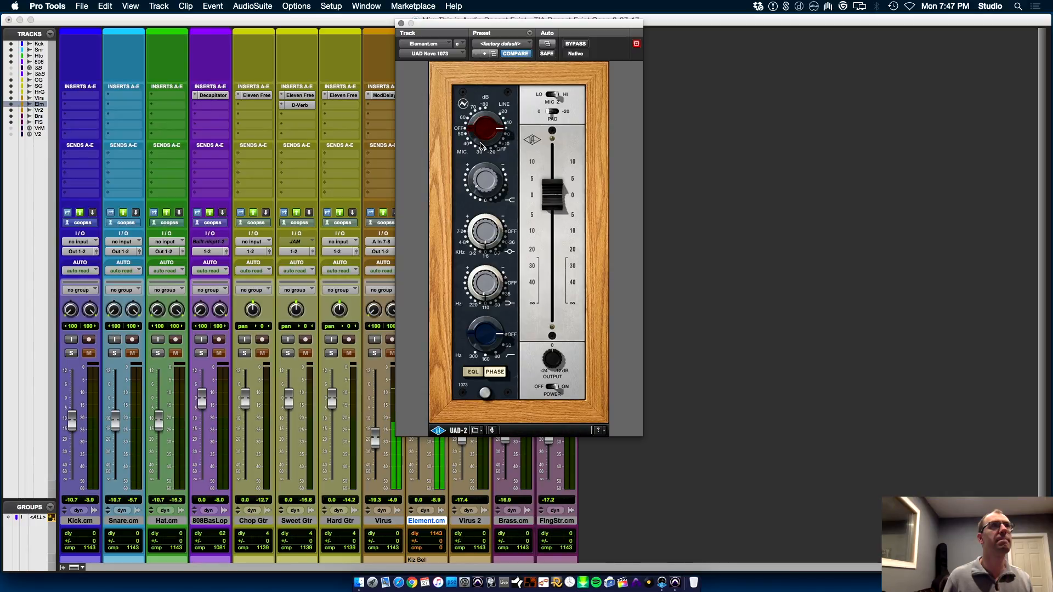
drag(489, 37, 674, 88)
Raise the low cut in Element.cm's Pro-Q 2 to about 340 Hz and close the plug-in
click(431, 105)
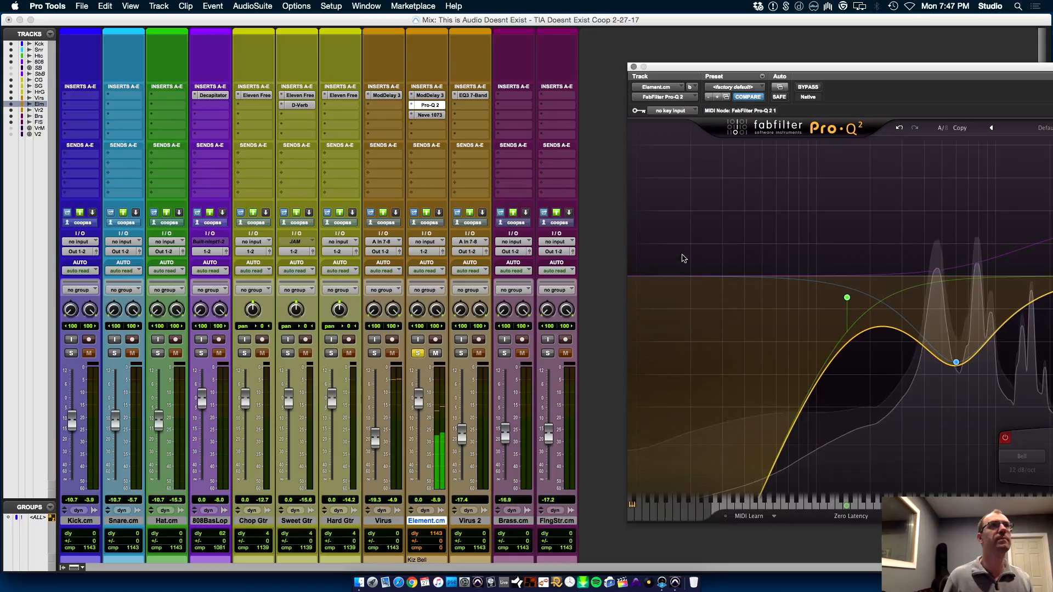
drag(846, 67, 437, 66)
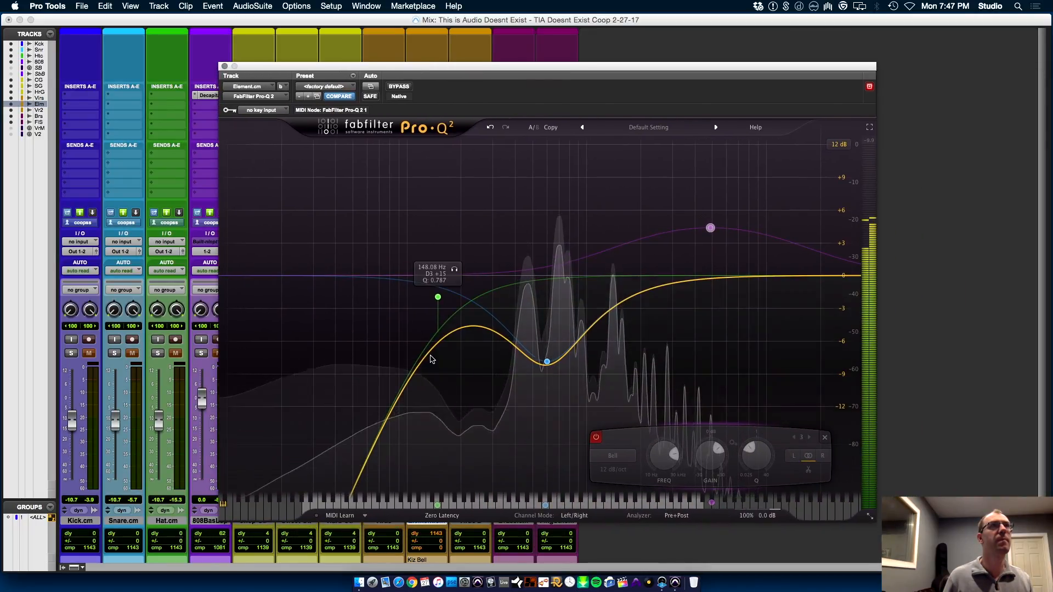
drag(444, 298, 508, 295)
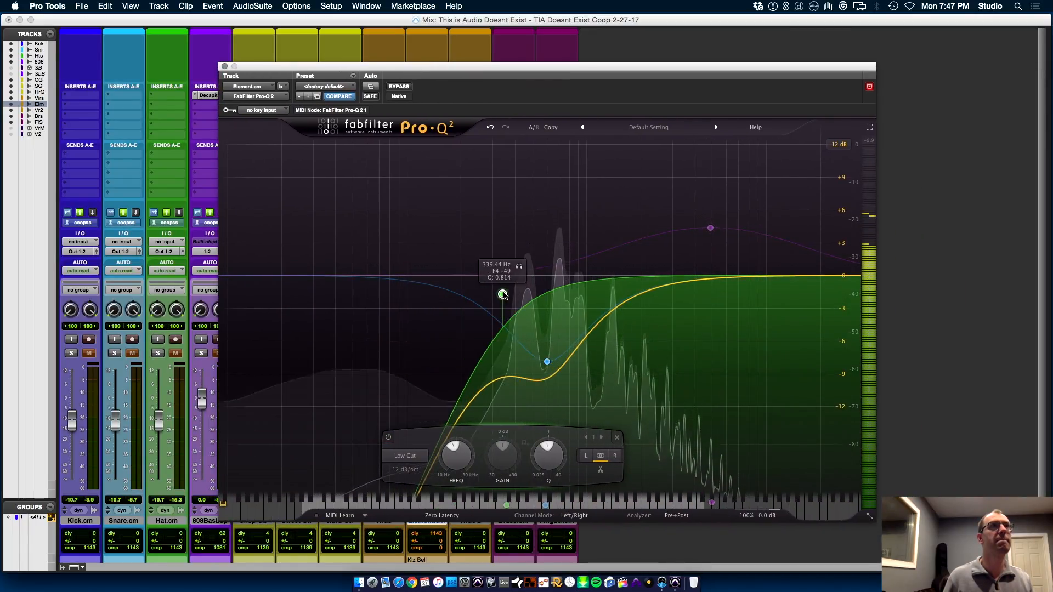
click(225, 66)
Open Element.cm's Neve 1073, close it again, and save the session
click(431, 115)
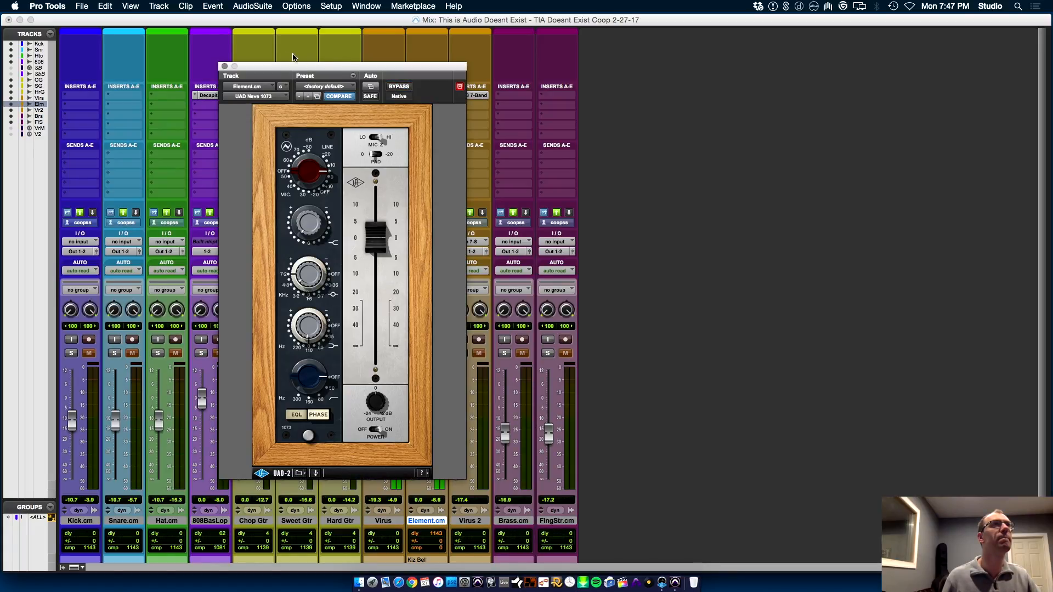
click(225, 67)
key(super+s)
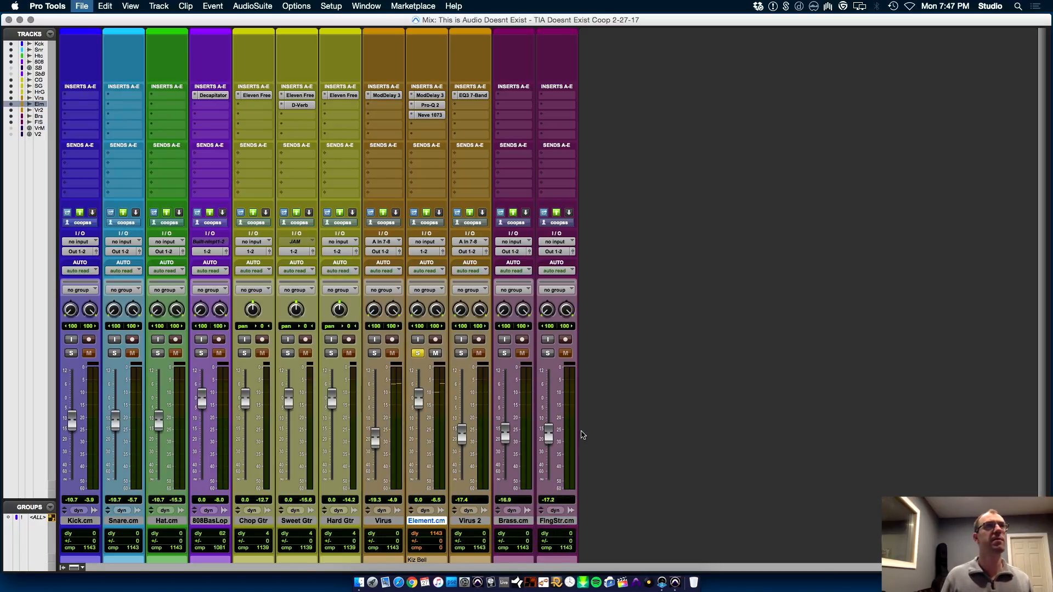
Unsolo Element.cm in the Edit window and listen to the intro with both synth tracks
key(super+equal)
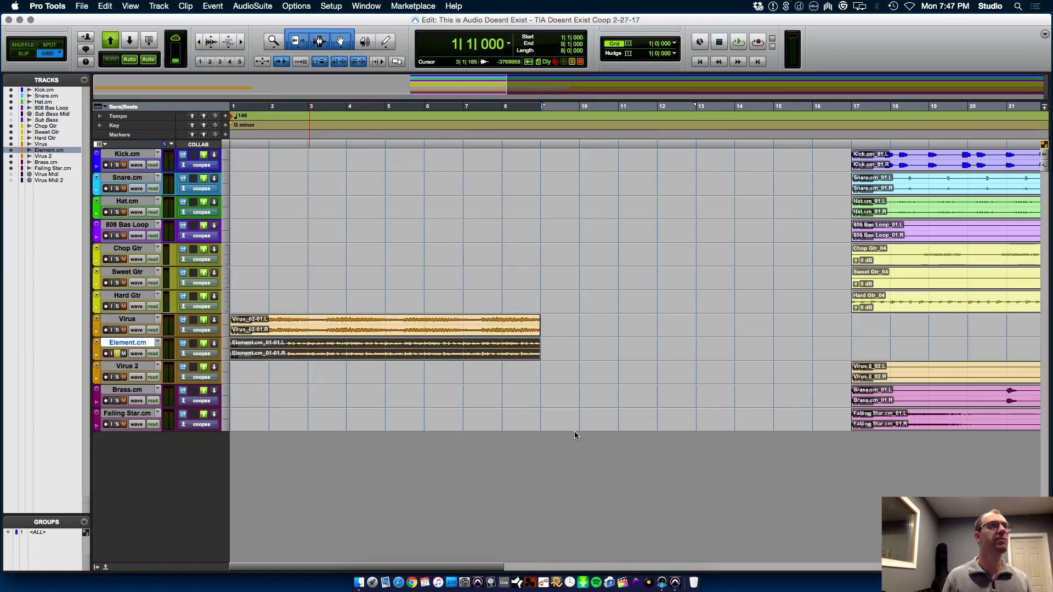
click(116, 353)
key(space)
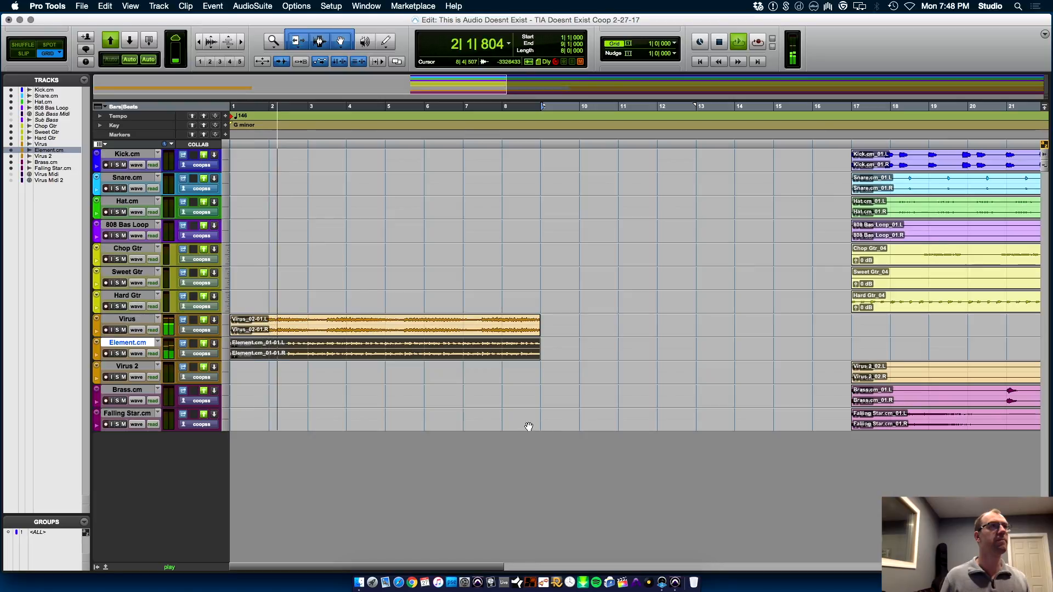
key(space)
Insert FabFilter Pro-Q 2 in the Virus track's second insert slot in the Mix window
click(129, 321)
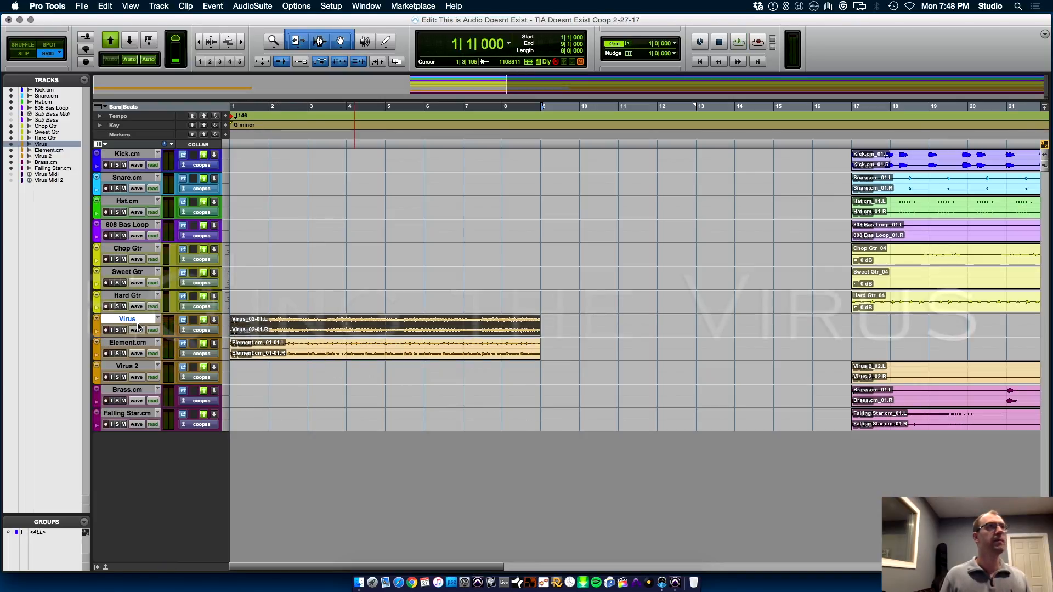
key(super+equal)
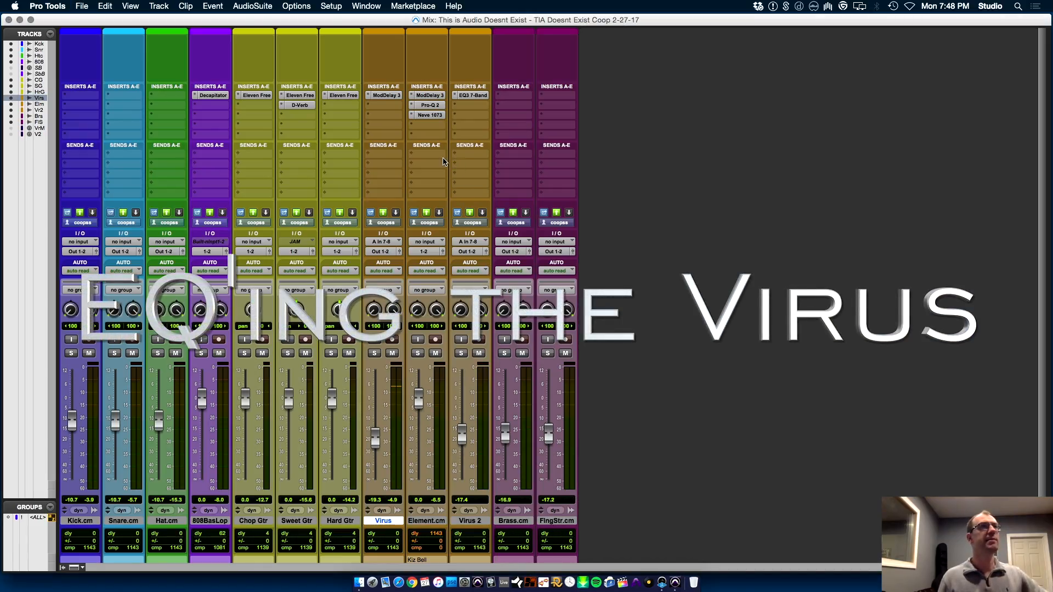
click(386, 110)
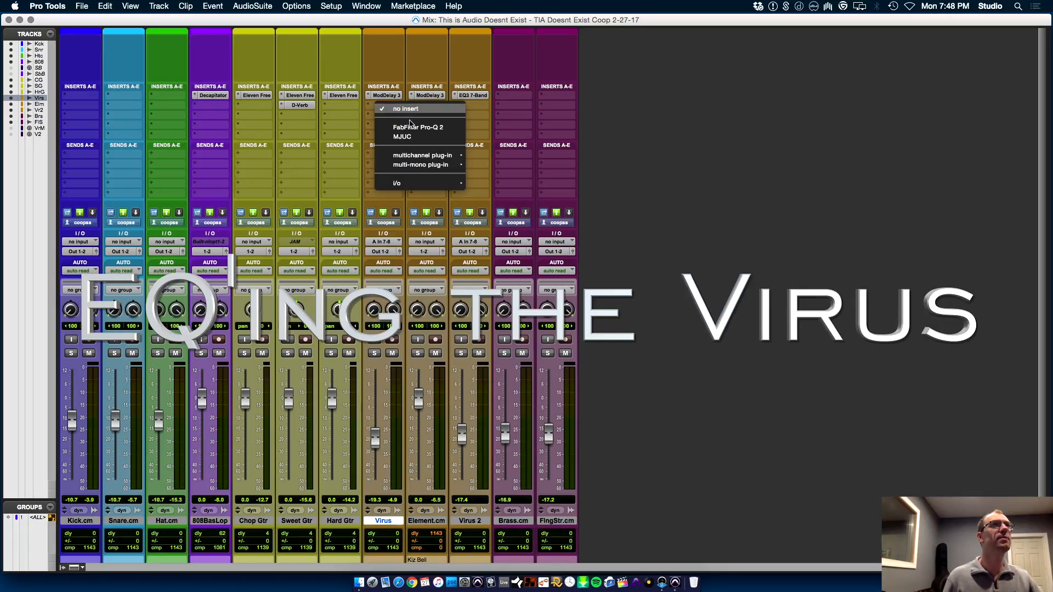
click(952, 393)
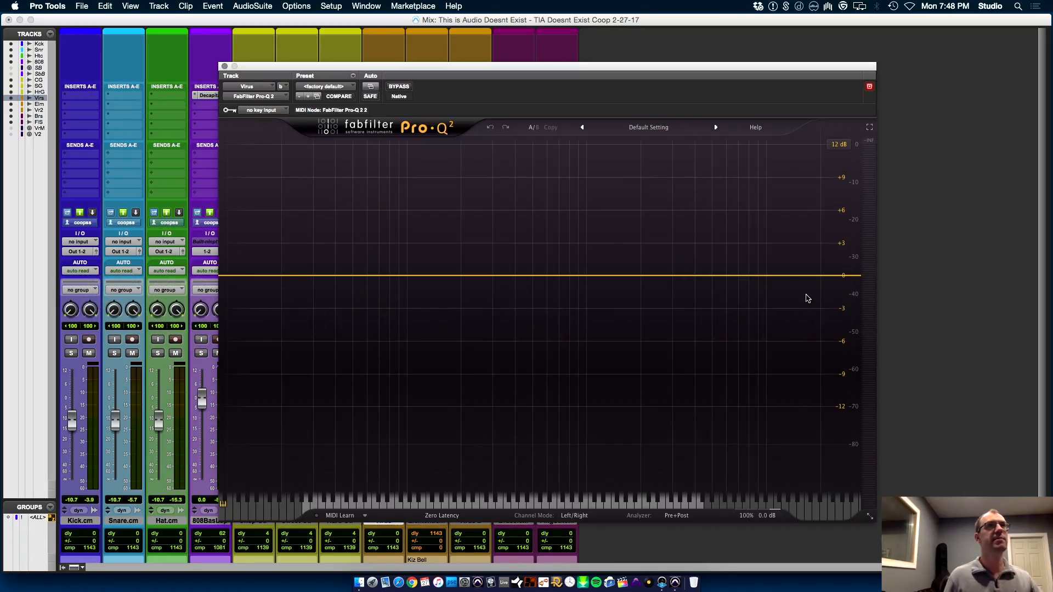
Add a 12 dB/oct high cut in Virus's Pro-Q 2 during playback to roll off the top end
key(space)
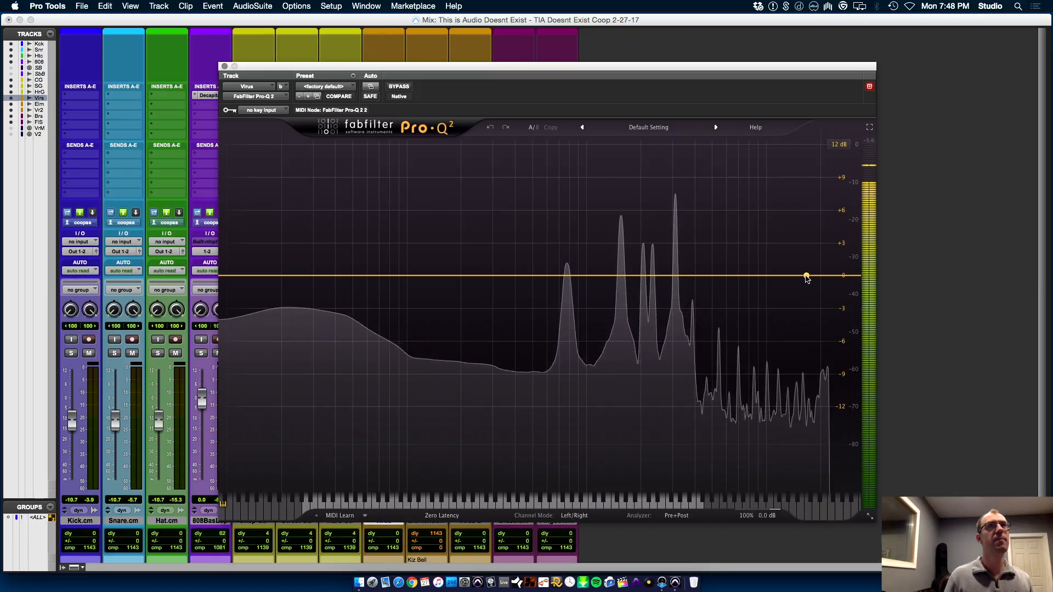
drag(807, 276, 767, 312)
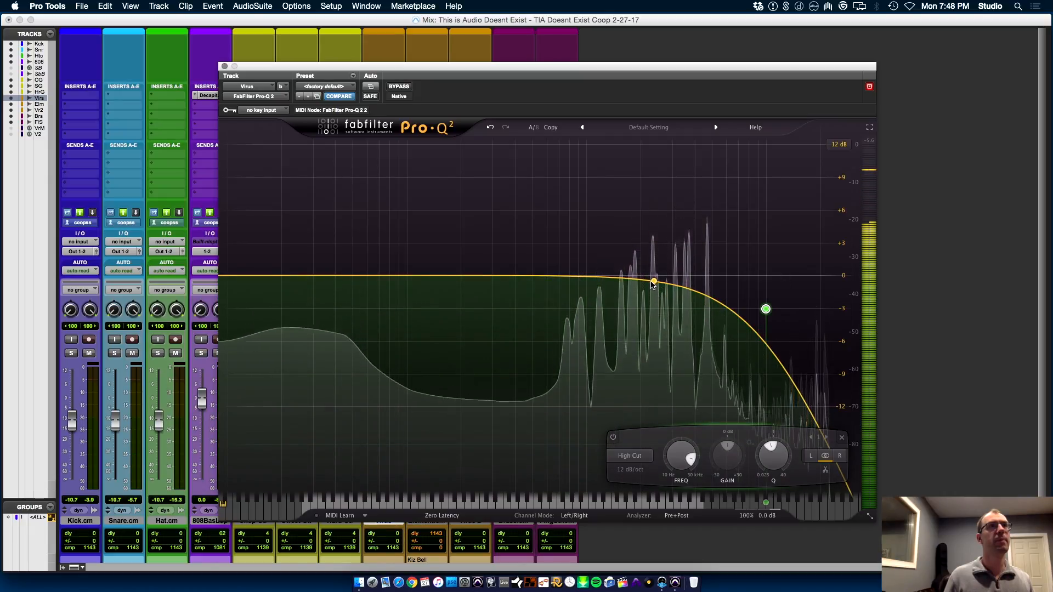
key(space)
Add a boosted bell band with a Q of 40 and sweep it upward during playback to find the harsh frequency
drag(651, 283, 648, 207)
drag(694, 461, 737, 149)
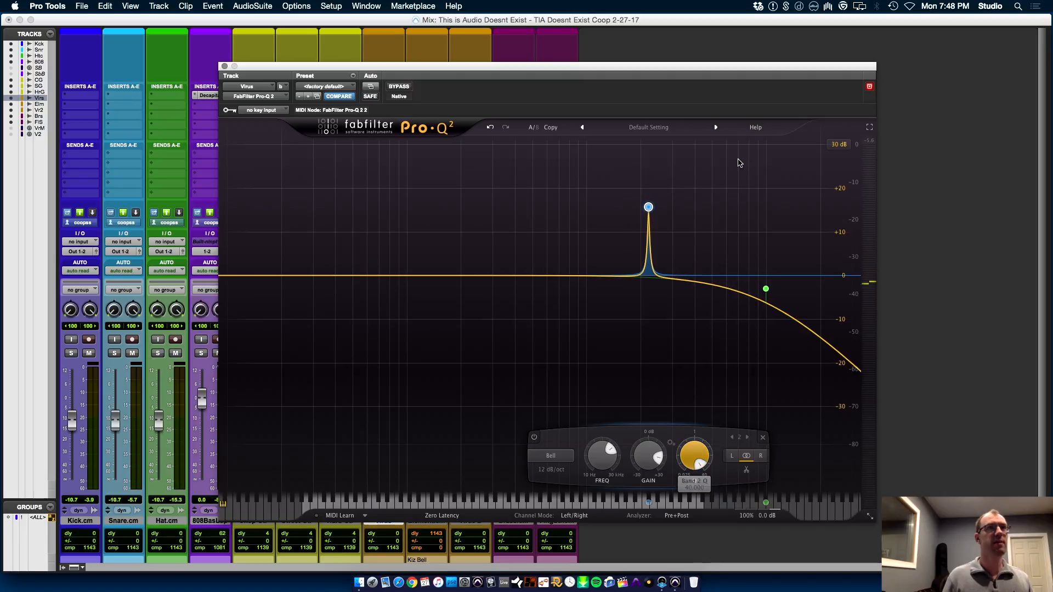
key(space)
drag(665, 173, 703, 173)
Turn the Virus bell band into a cut of -4.16 dB with a wider Q, stop playback, save, and close Pro-Q 2
mouse_move(686, 455)
mouse_down()
mouse_move(695, 529)
mouse_move(730, 481)
mouse_move(687, 454)
mouse_move(689, 438)
mouse_up()
mouse_move(734, 464)
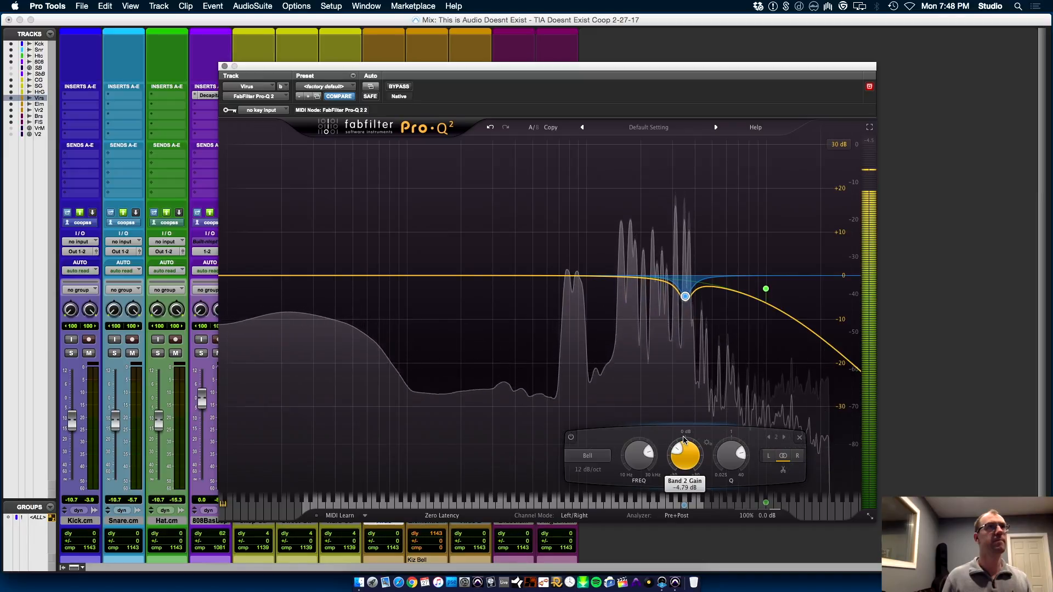
key(space)
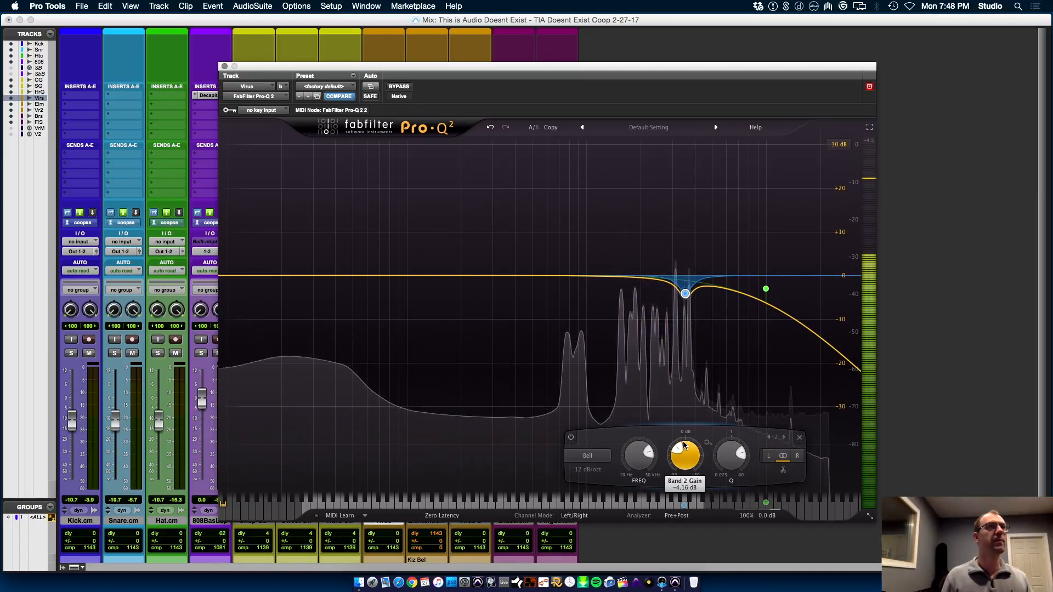
key(super+s)
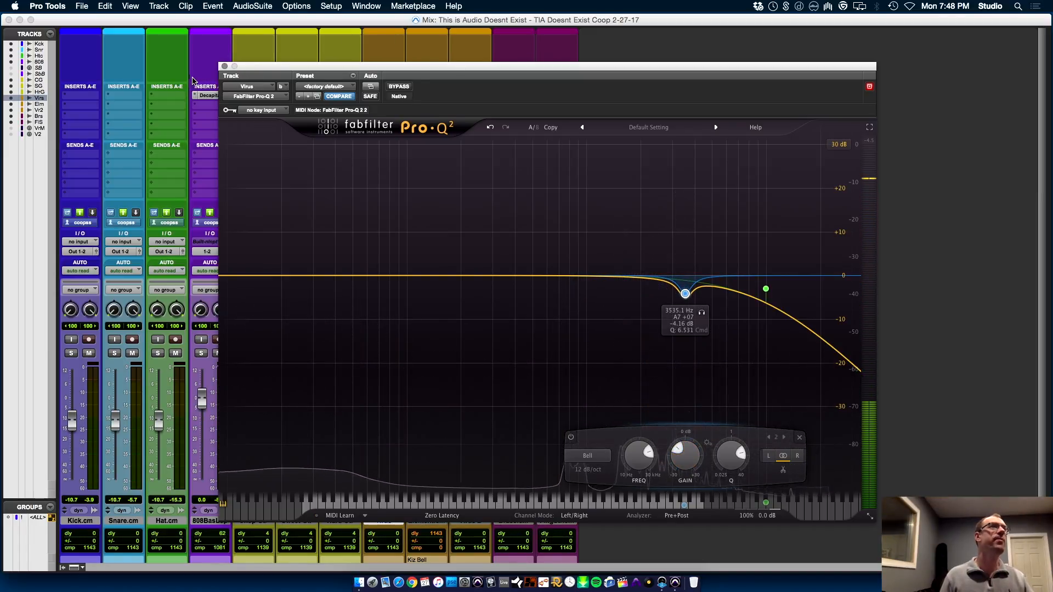
click(224, 66)
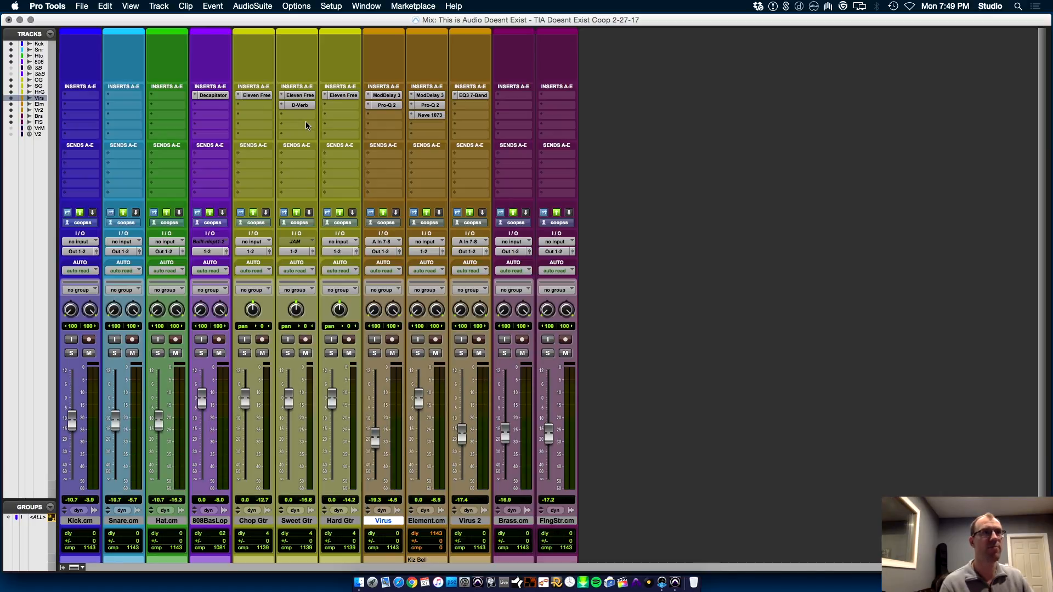
Reopen Virus's Pro-Q 2 beside the mixer strips, solo the Virus track, and start playback
click(383, 105)
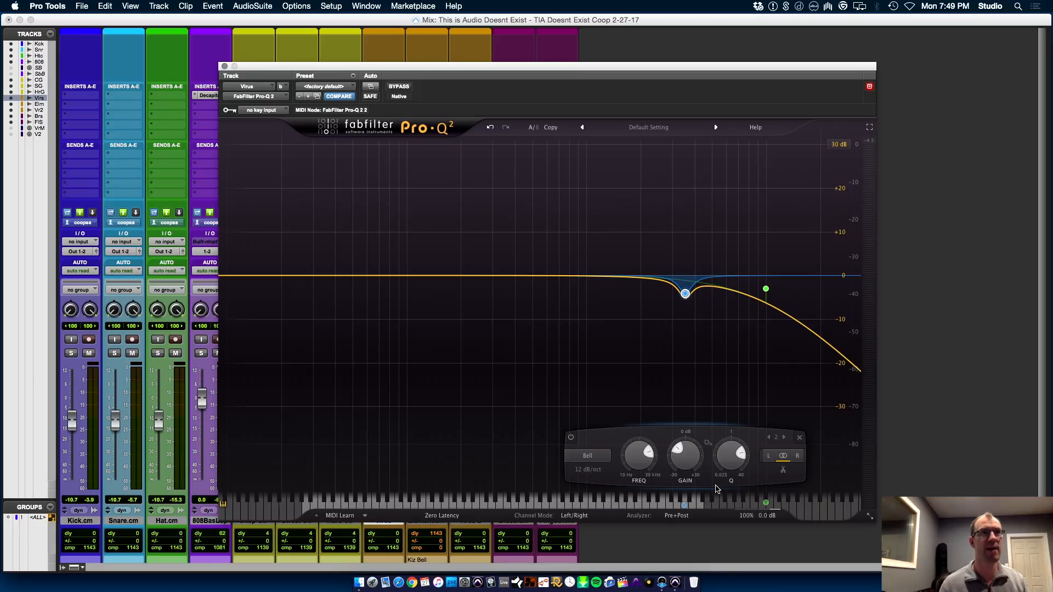
drag(394, 64, 633, 46)
click(375, 357)
key(space)
Audition the Virus bell cut at -30 dB and -14.22 dB, and settle on a shallower cut of about -5 dB
drag(929, 451, 916, 485)
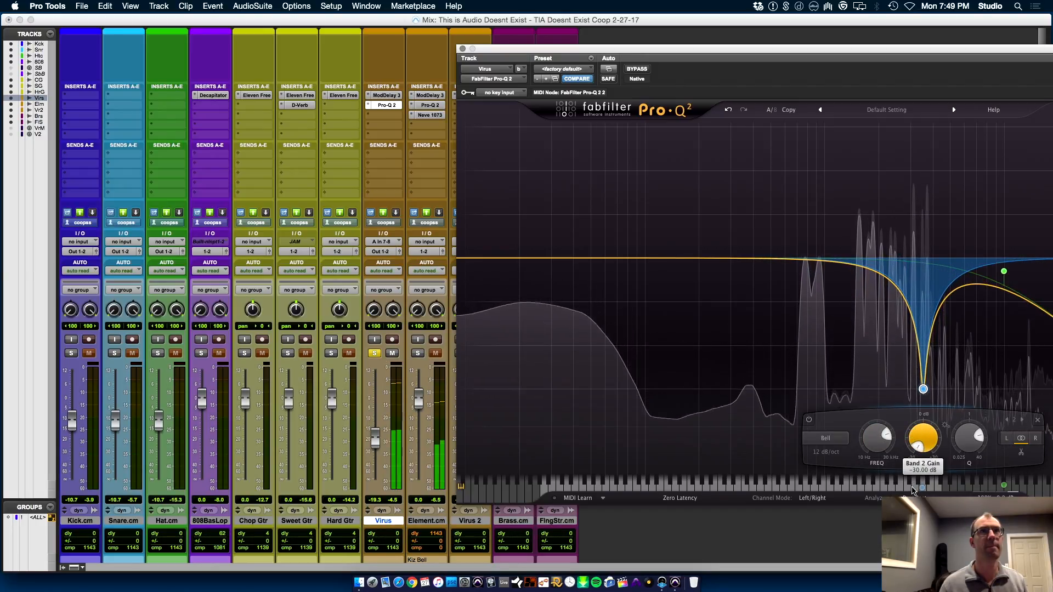
mouse_move(914, 490)
mouse_down()
mouse_move(914, 450)
mouse_move(913, 500)
mouse_move(913, 460)
mouse_move(913, 491)
mouse_move(913, 477)
mouse_up()
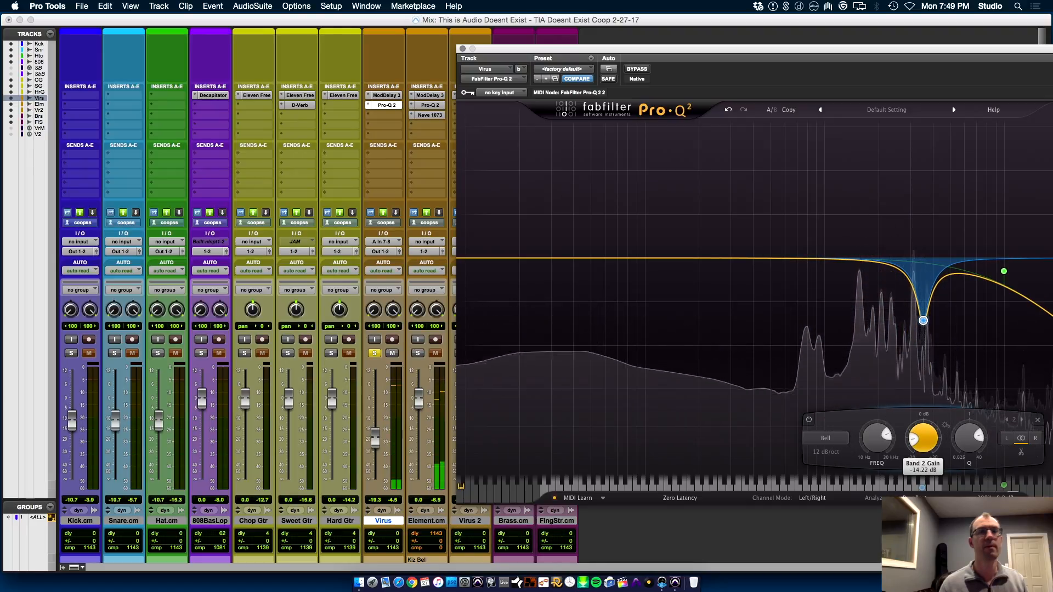
key(space)
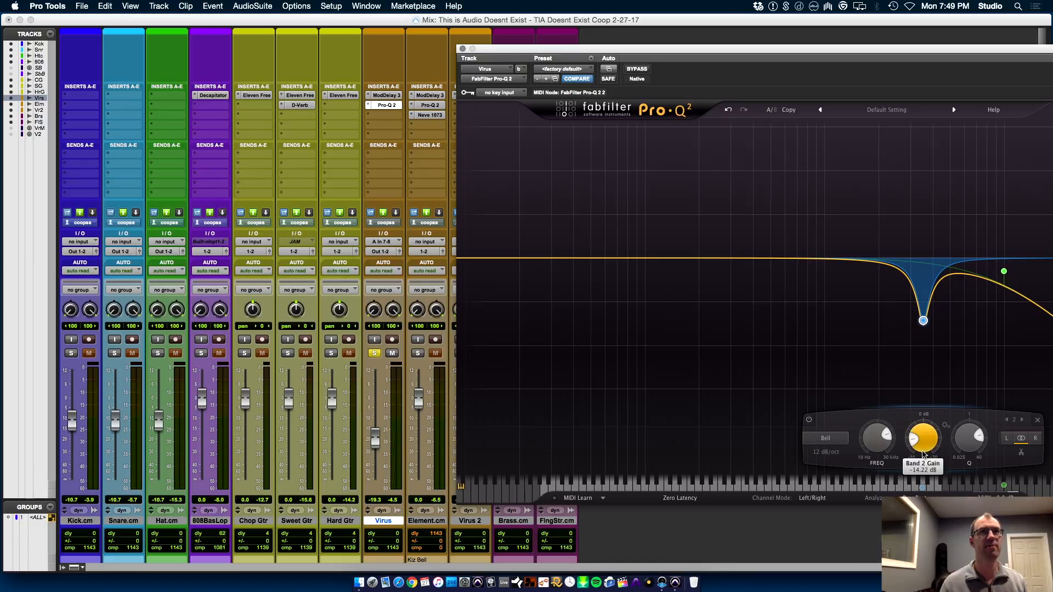
drag(924, 443, 927, 426)
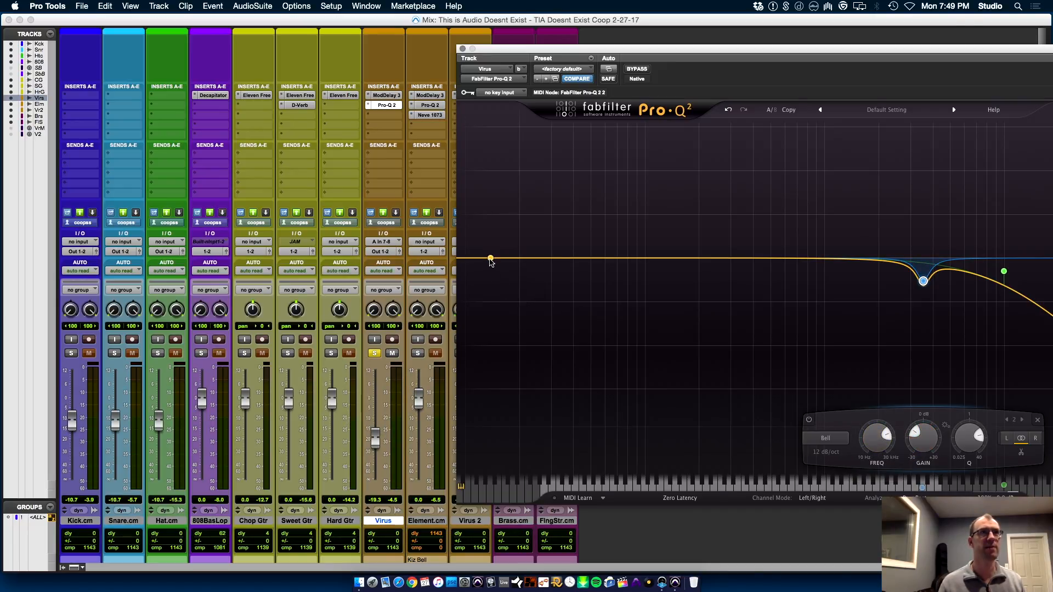
Add a 36 dB/oct low cut at about 179.75 Hz in Virus's Pro-Q 2
click(490, 259)
drag(488, 259, 531, 283)
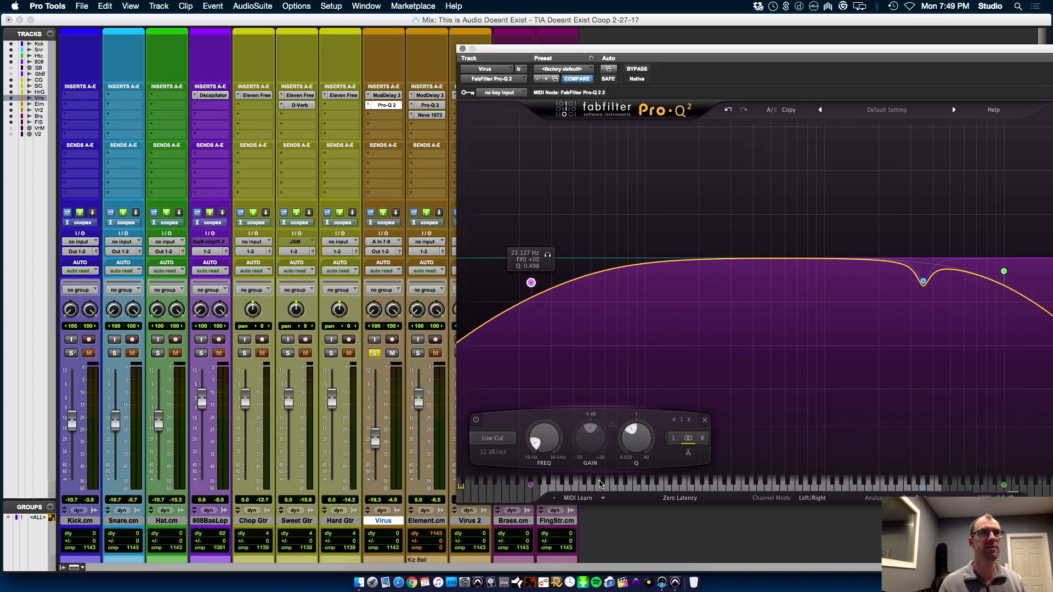
click(499, 452)
click(503, 517)
drag(531, 283, 690, 278)
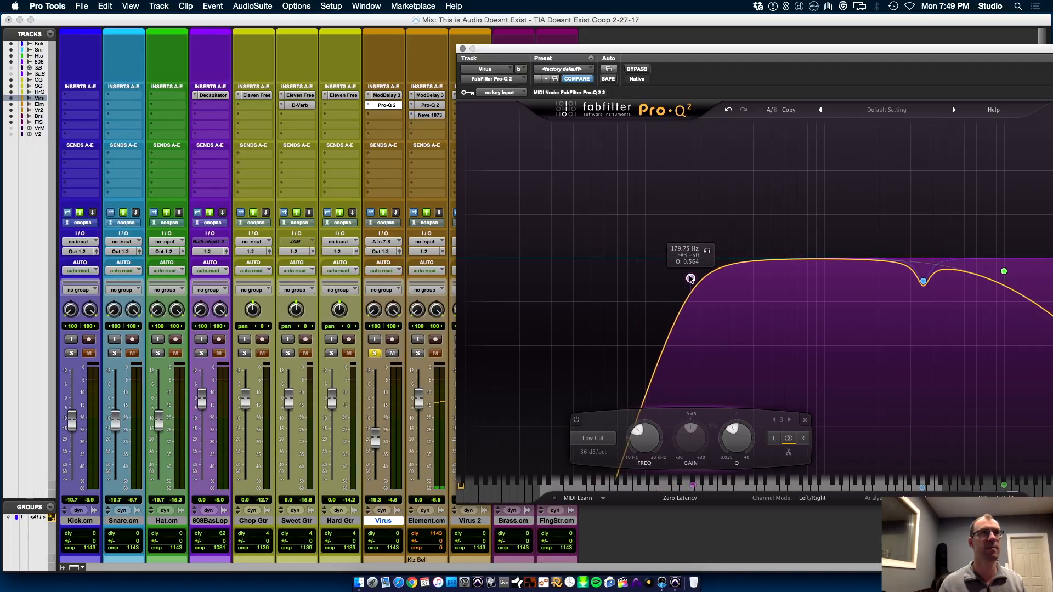
Raise the Virus low cut slightly during playback and solo Element.cm alongside Virus
key(space)
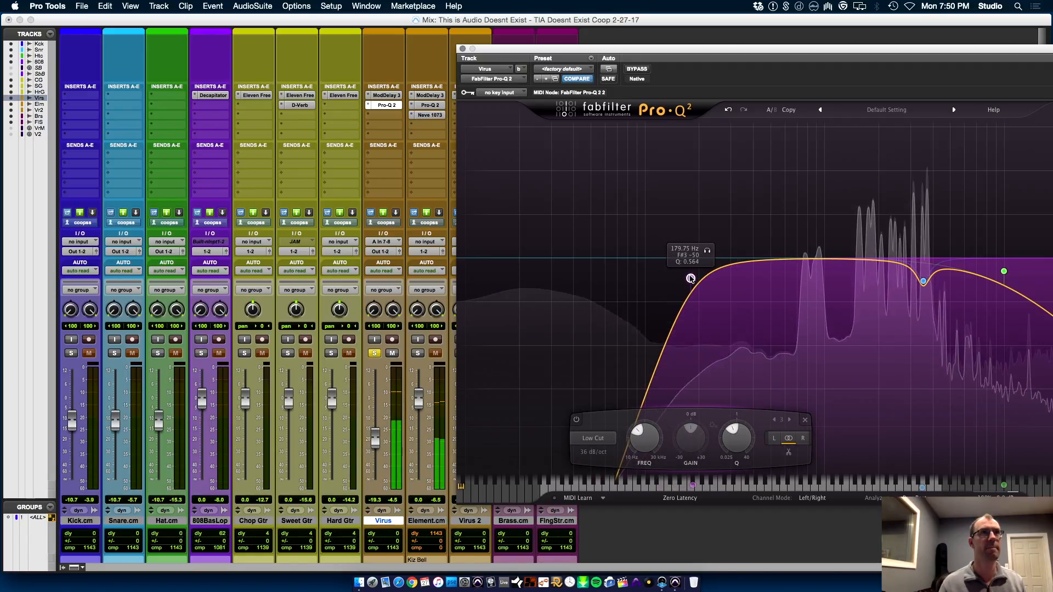
drag(690, 279, 703, 279)
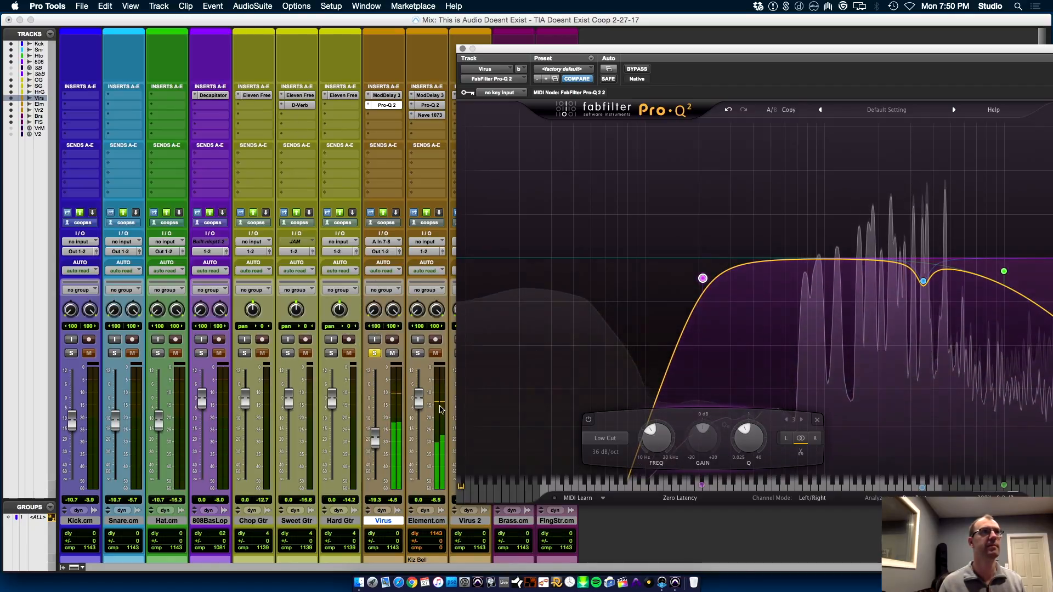
click(420, 357)
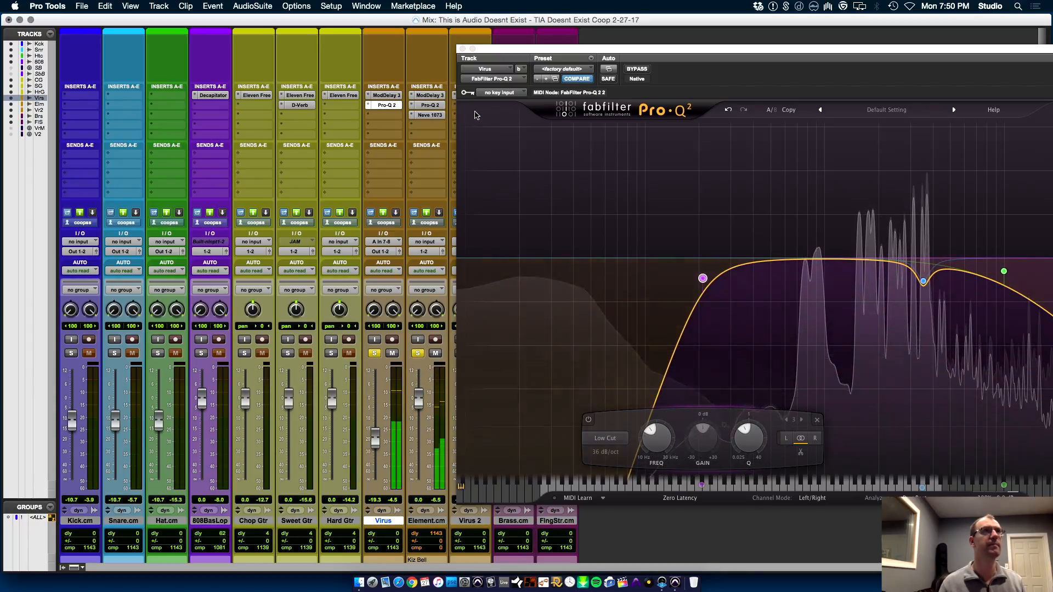
Close Virus's Pro-Q 2, return to the Edit window, and extend the Virus and Element.cm intro clips to bar 17
click(461, 49)
key(super+equal)
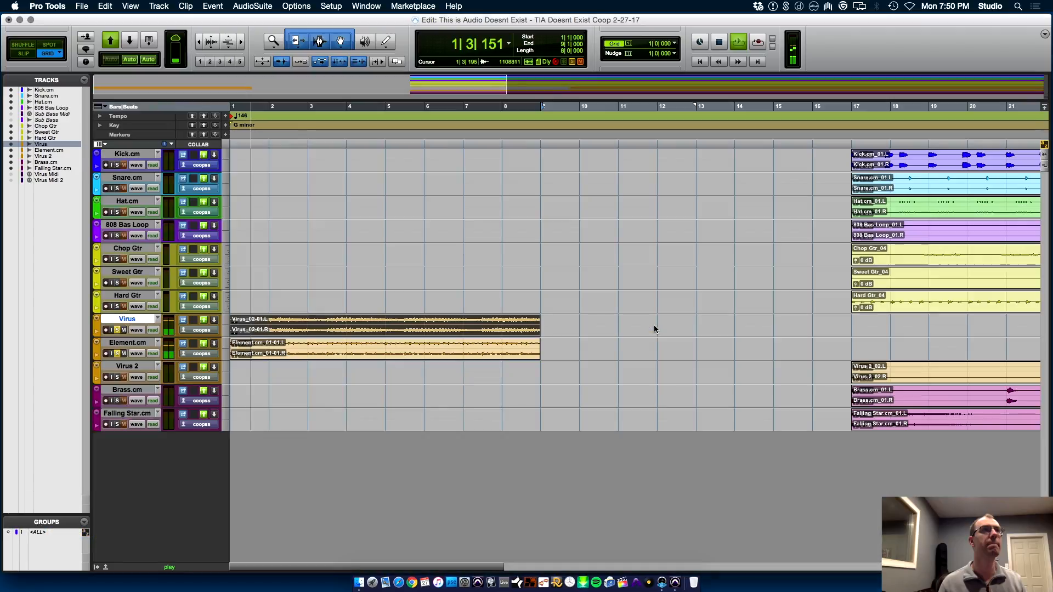
key(super+bracketleft)
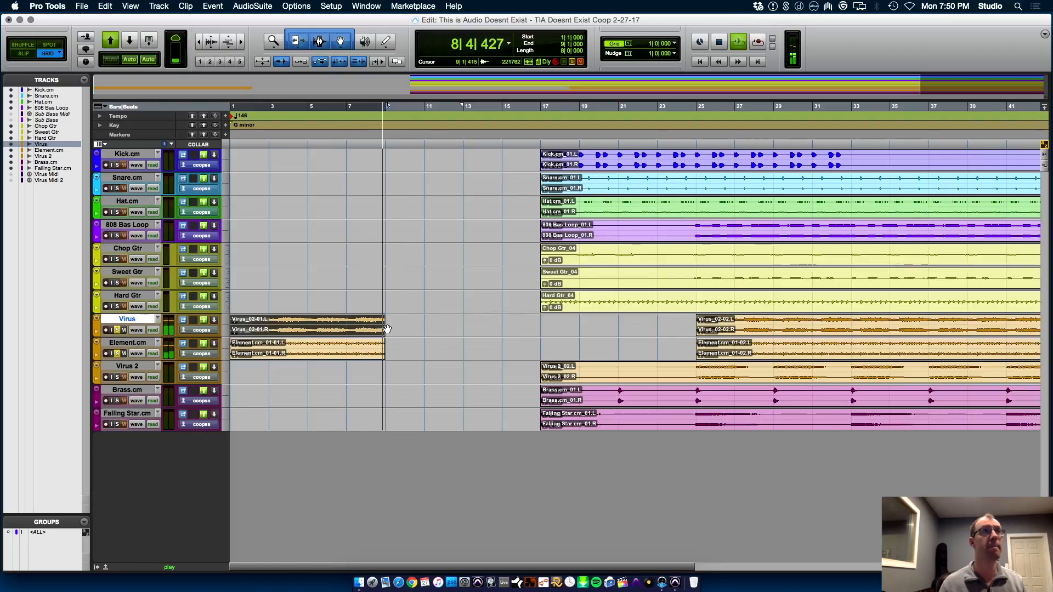
drag(393, 325, 540, 325)
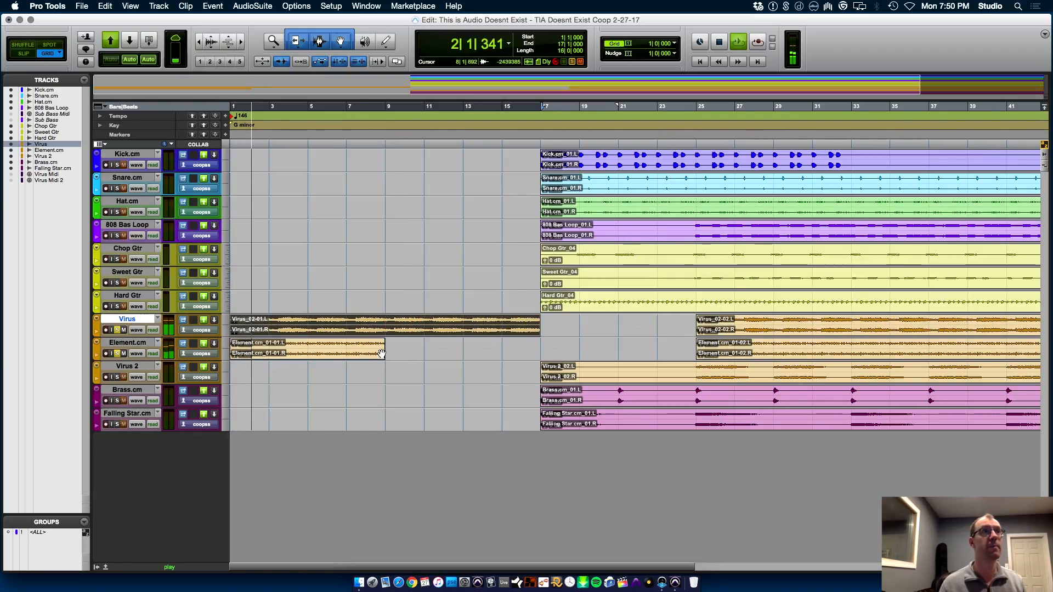
drag(384, 349, 540, 349)
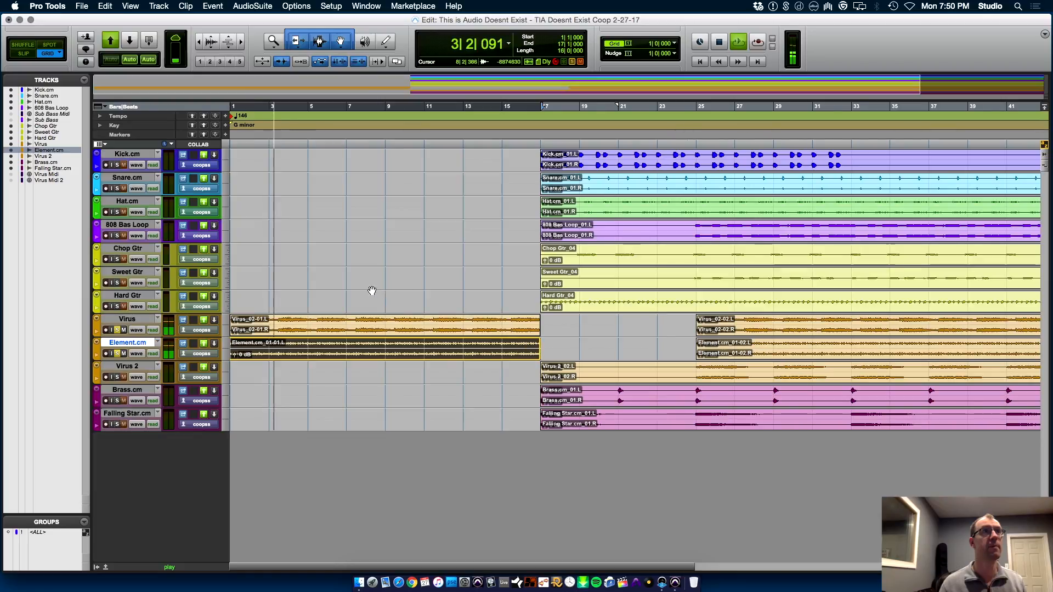
Move the Kick.cm clip to start at bar 9 and play the intro from bar 9
drag(384, 296, 540, 307)
key(space)
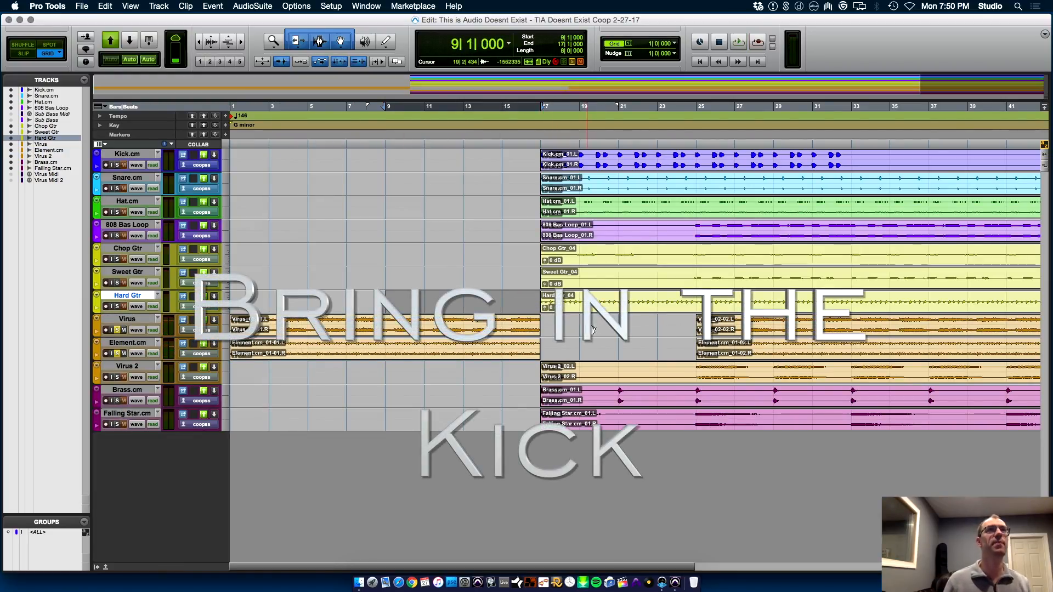
drag(686, 167, 547, 166)
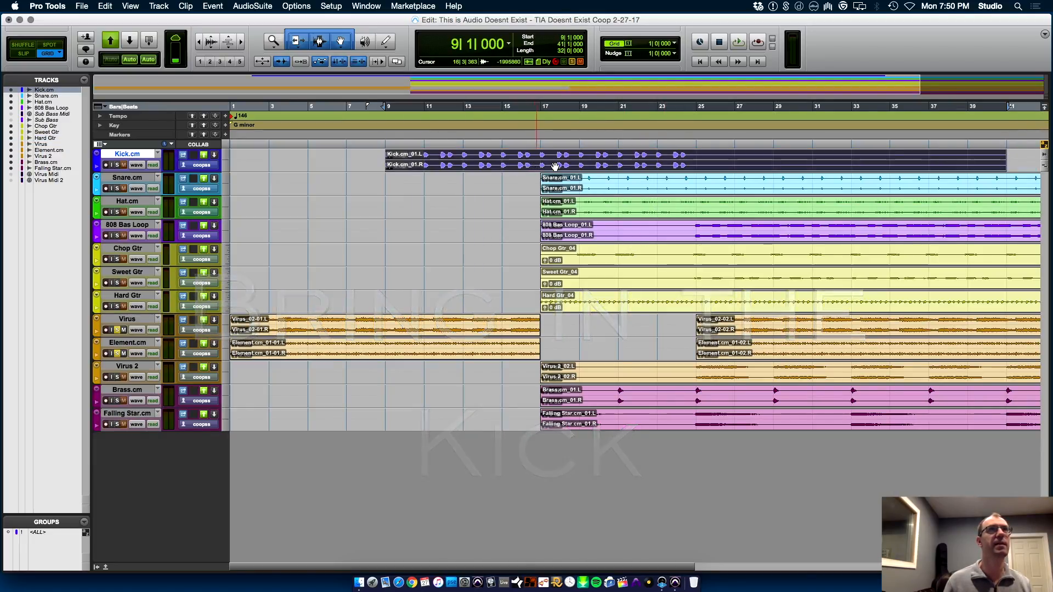
drag(387, 180, 541, 182)
key(space)
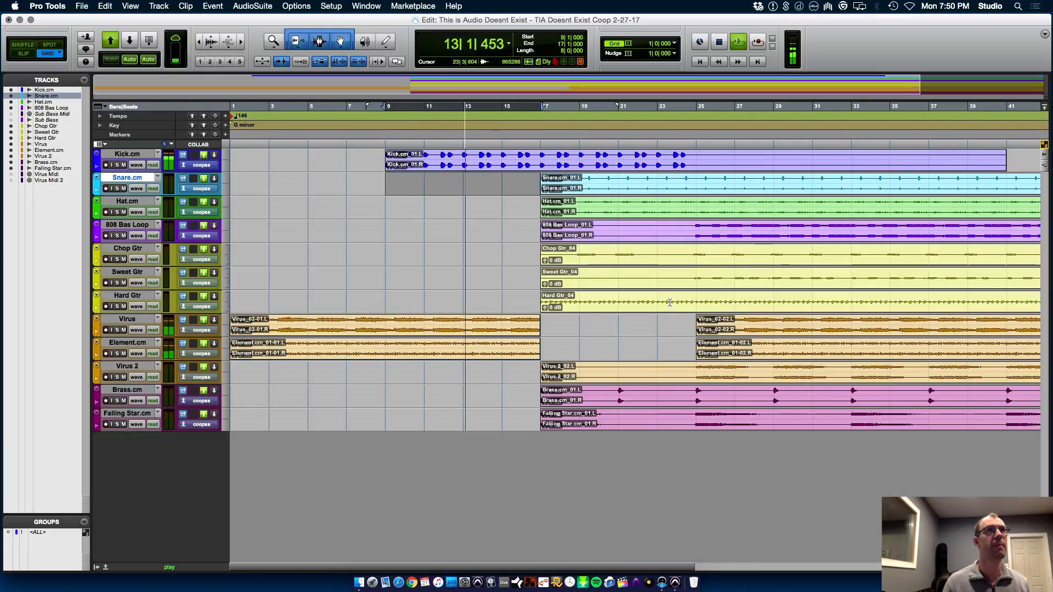
Split the 808 Bas Loop clip at bar 25, move its second part to bar 9, and audition the intro with it
click(701, 229)
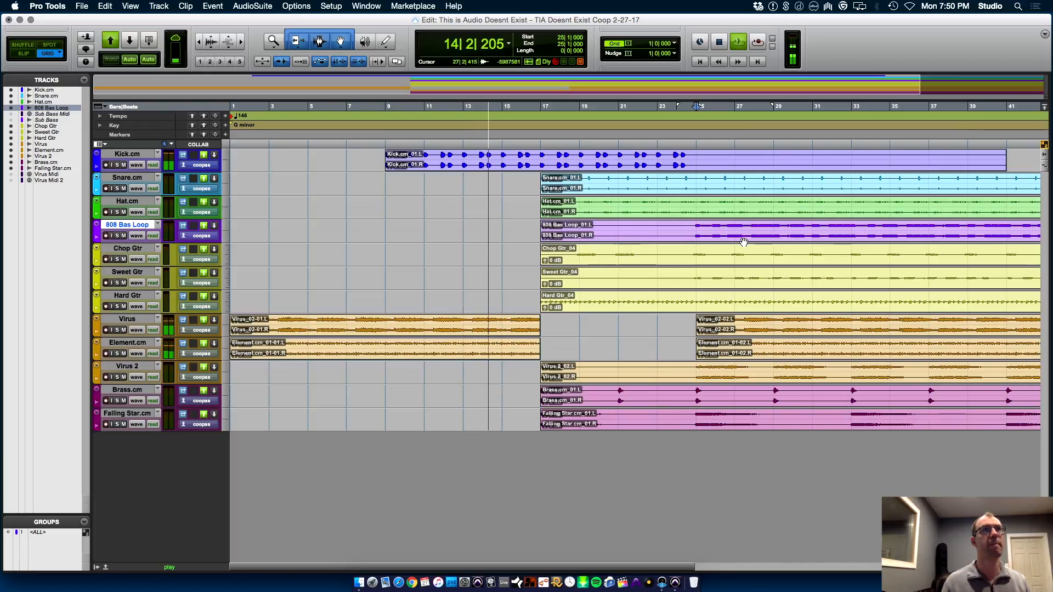
drag(744, 242, 424, 236)
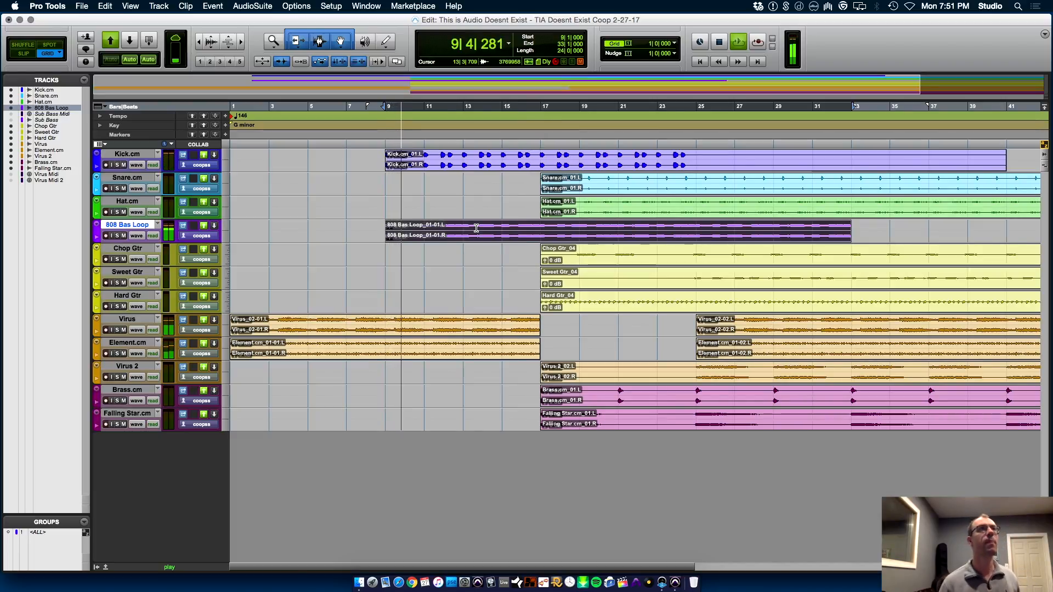
key(space)
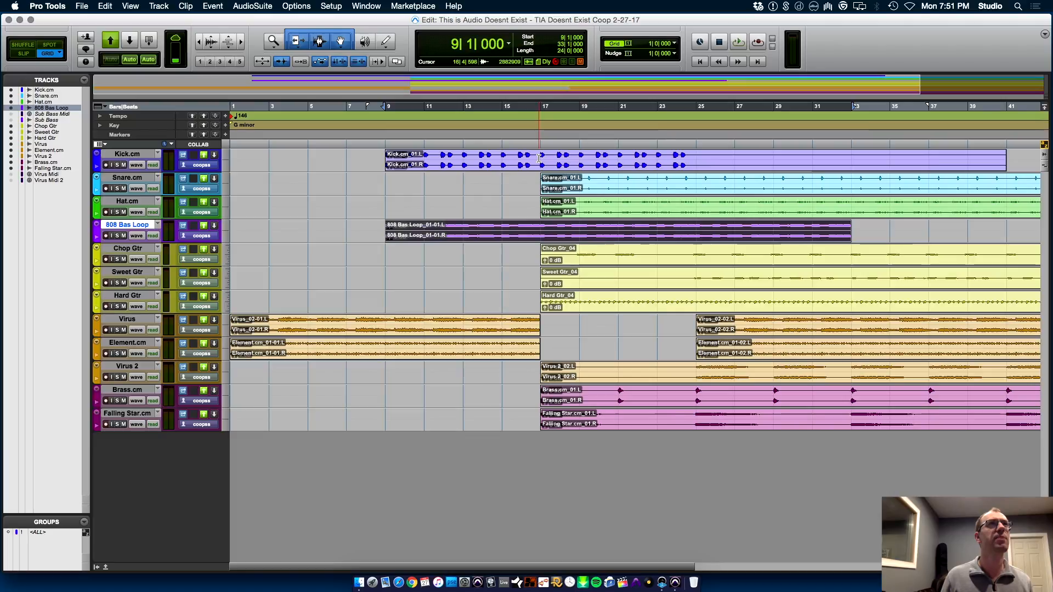
Select bars 9 to 17 of the Kick.cm clip and insert Steven Slate's stereo Trigger 2 on the Kick.cm track
drag(539, 158, 408, 159)
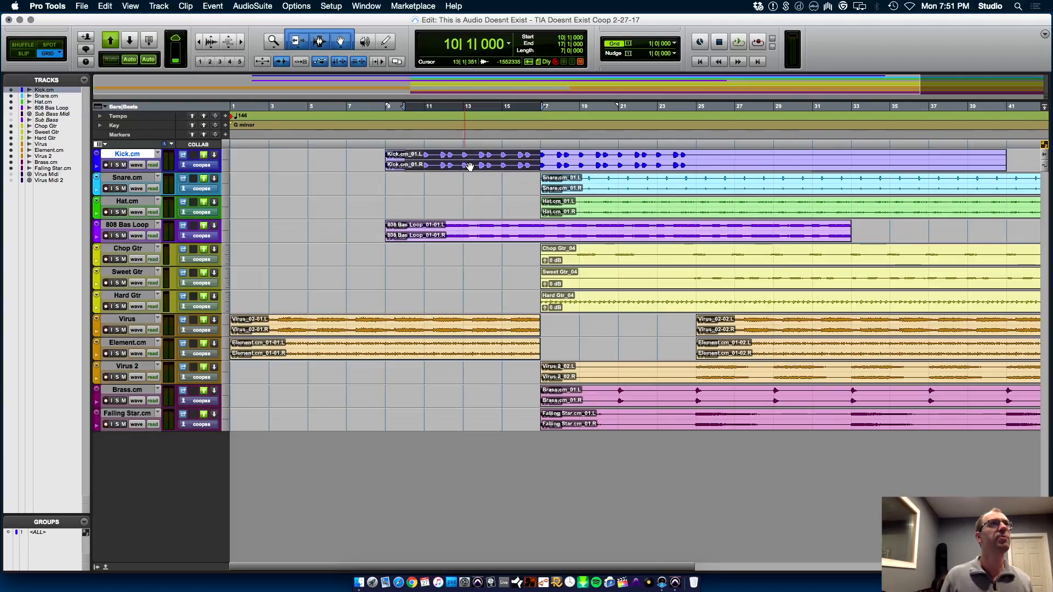
drag(535, 156, 384, 161)
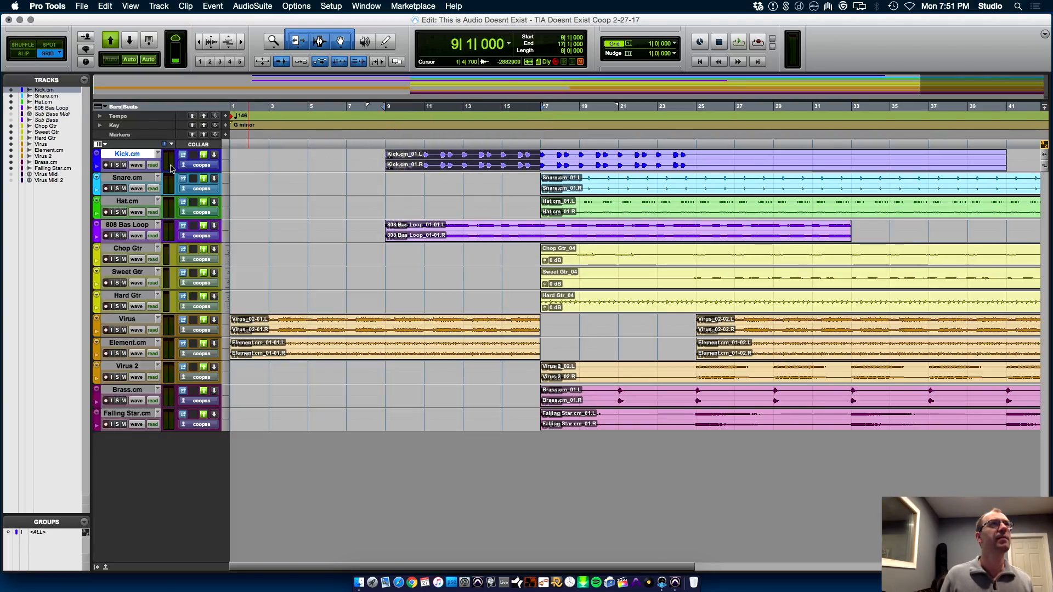
key(super+equal)
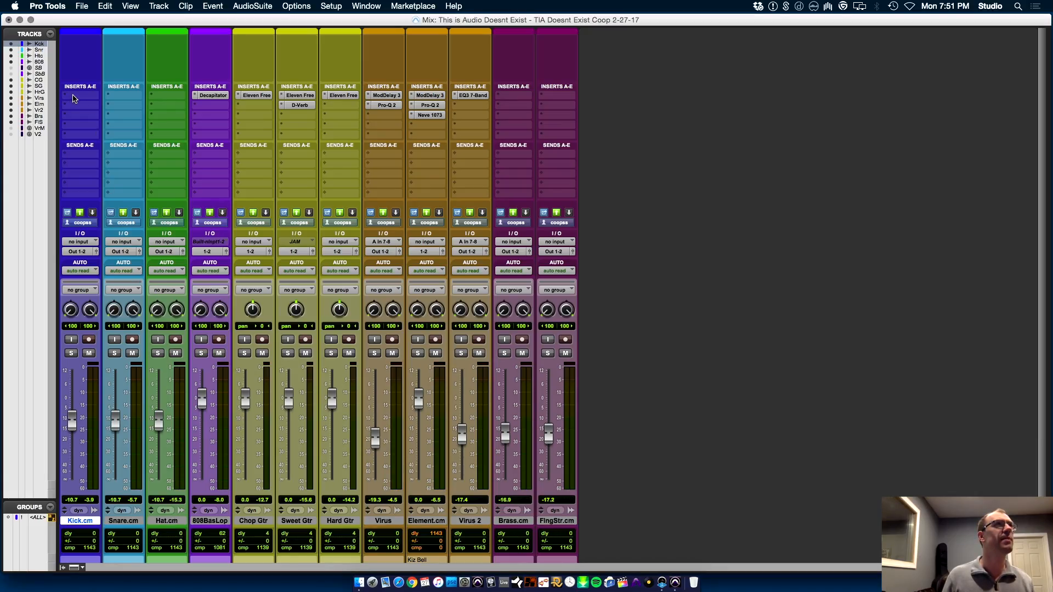
click(75, 98)
mouse_move(135, 148)
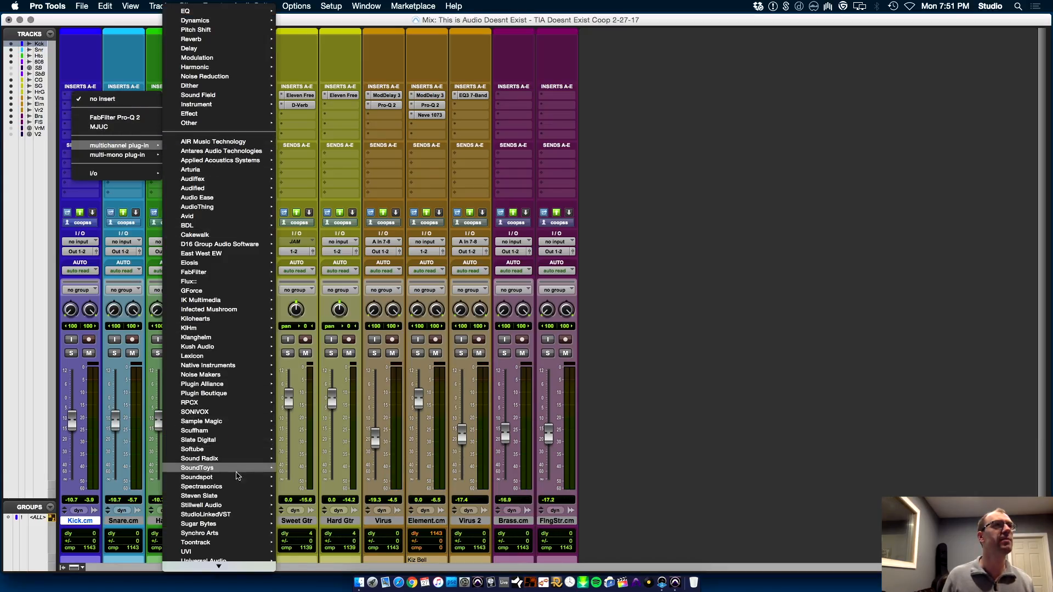
mouse_move(231, 440)
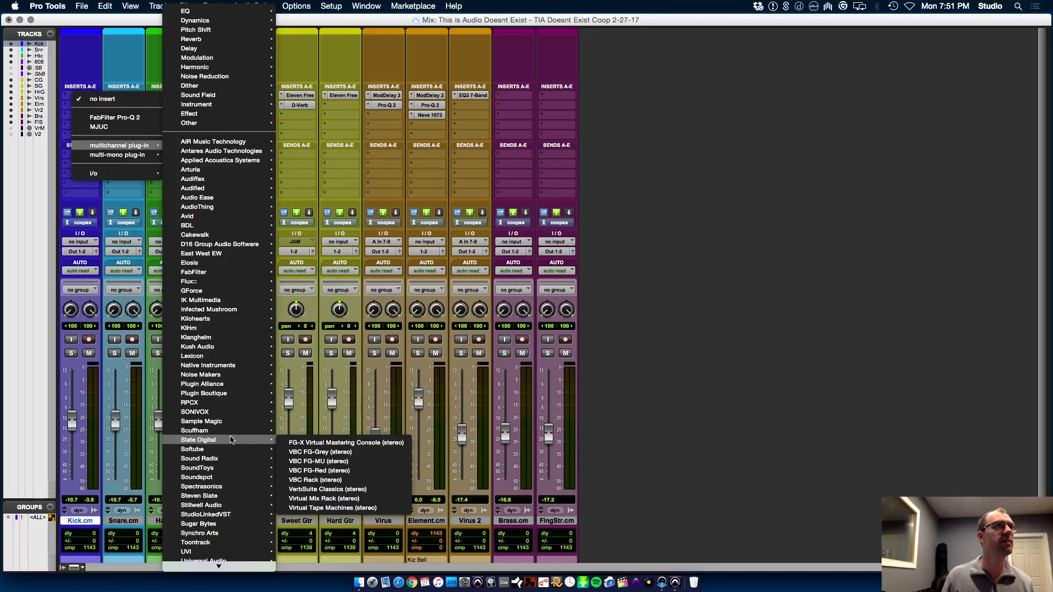
mouse_move(239, 496)
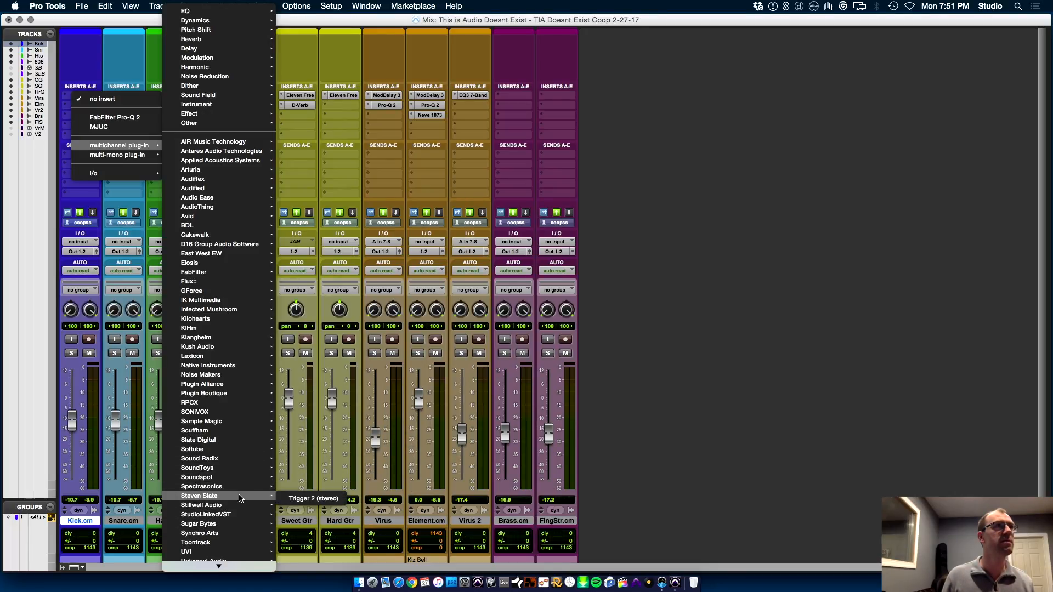
click(295, 498)
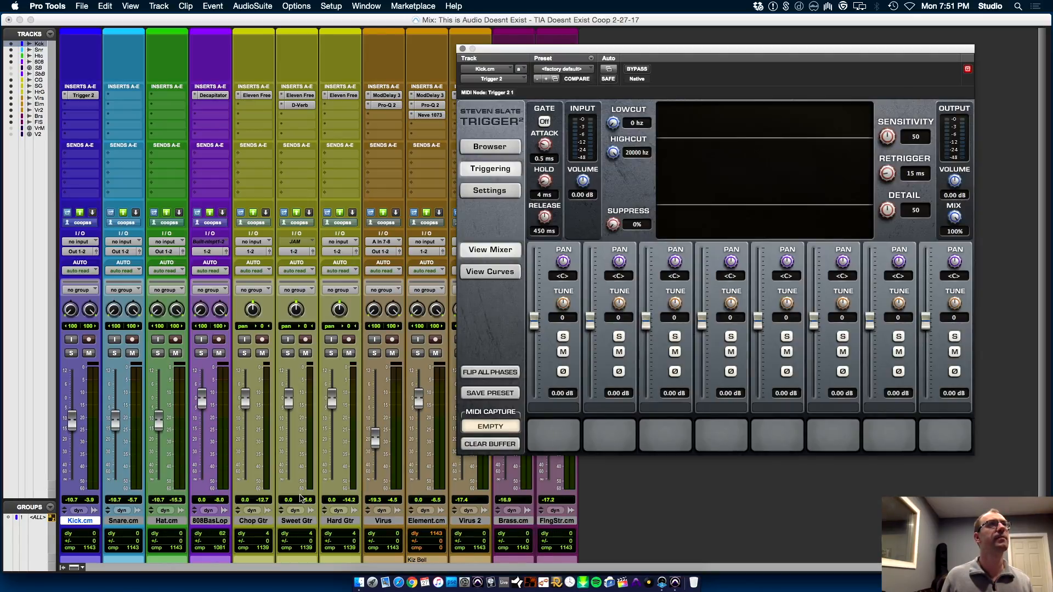
Load Dez Kick-1.aif into Trigger 2's first sample slot, start playback, and solo Kick.cm
click(488, 147)
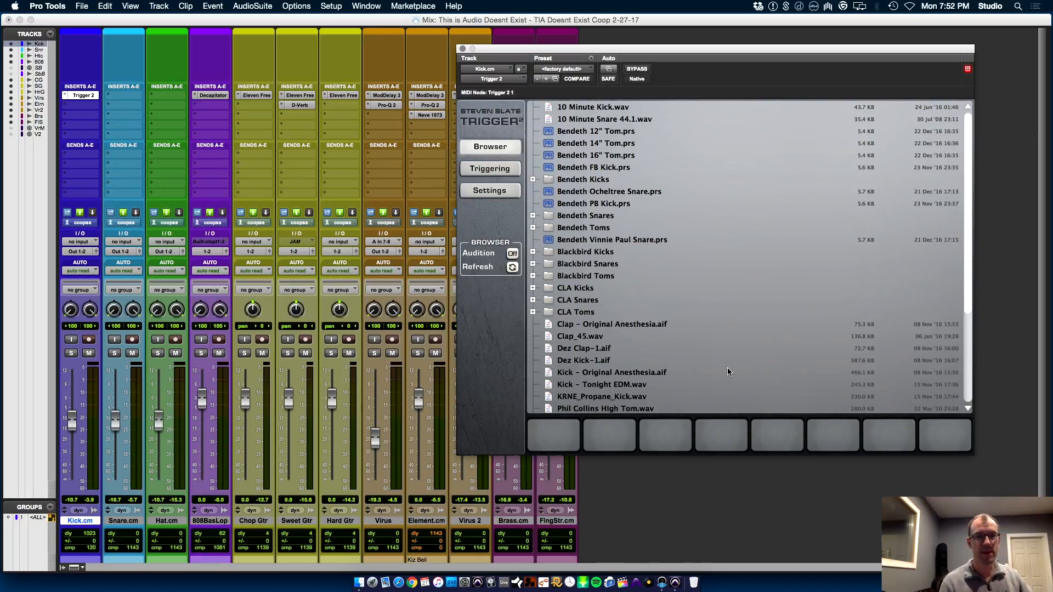
click(569, 362)
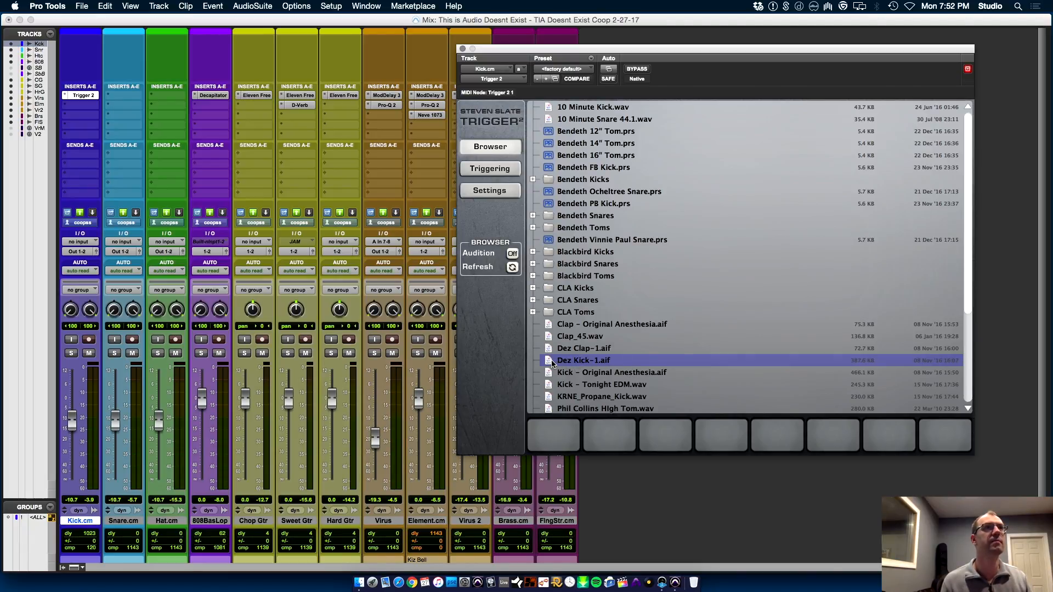
drag(598, 363, 552, 440)
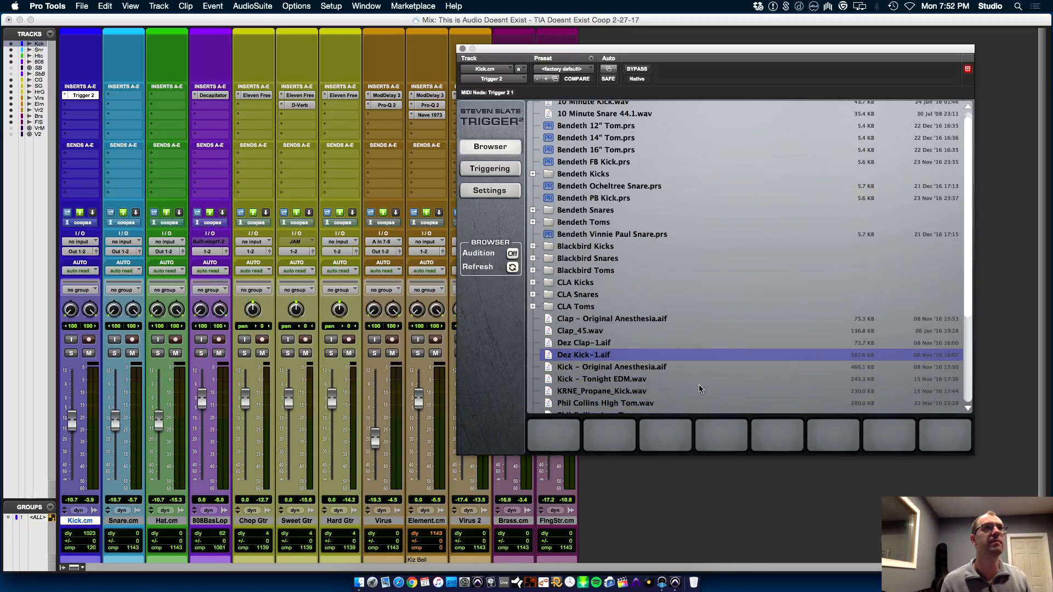
click(512, 268)
key(space)
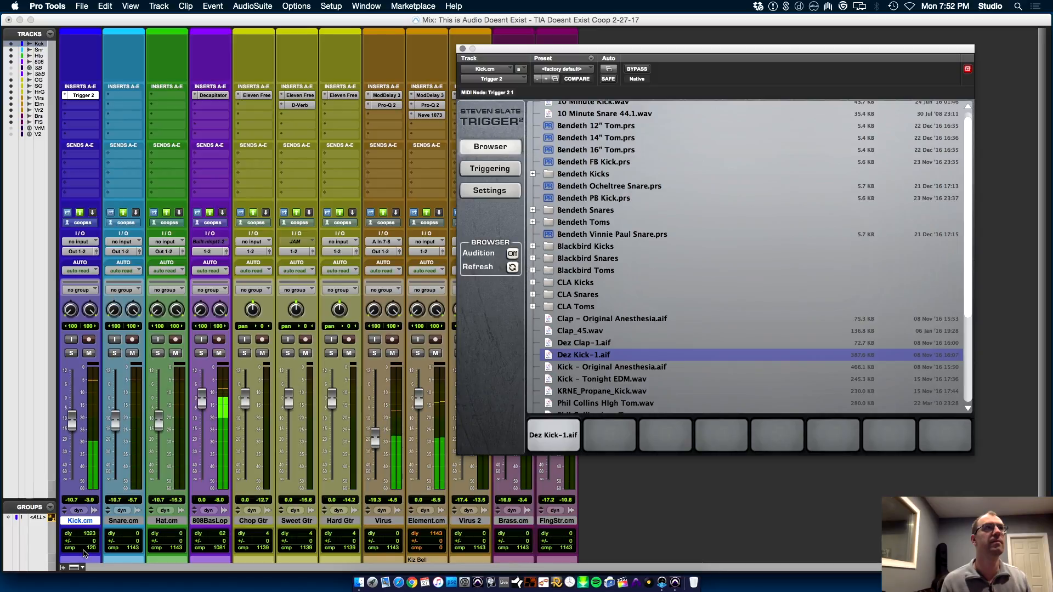
click(71, 354)
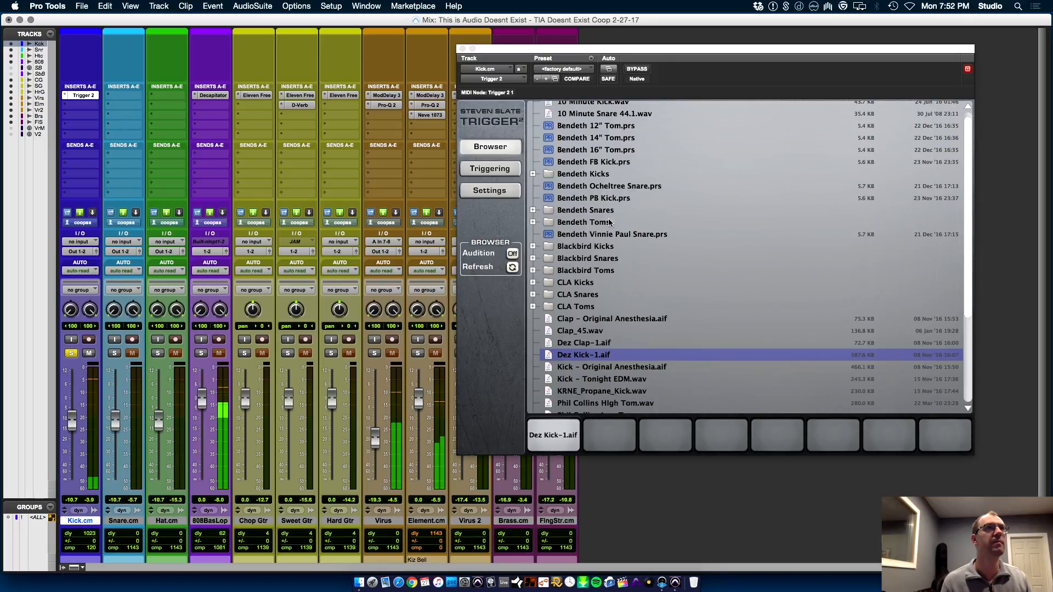
Set Trigger 2's retrigger time to 100 ms and its detail to 92
click(508, 167)
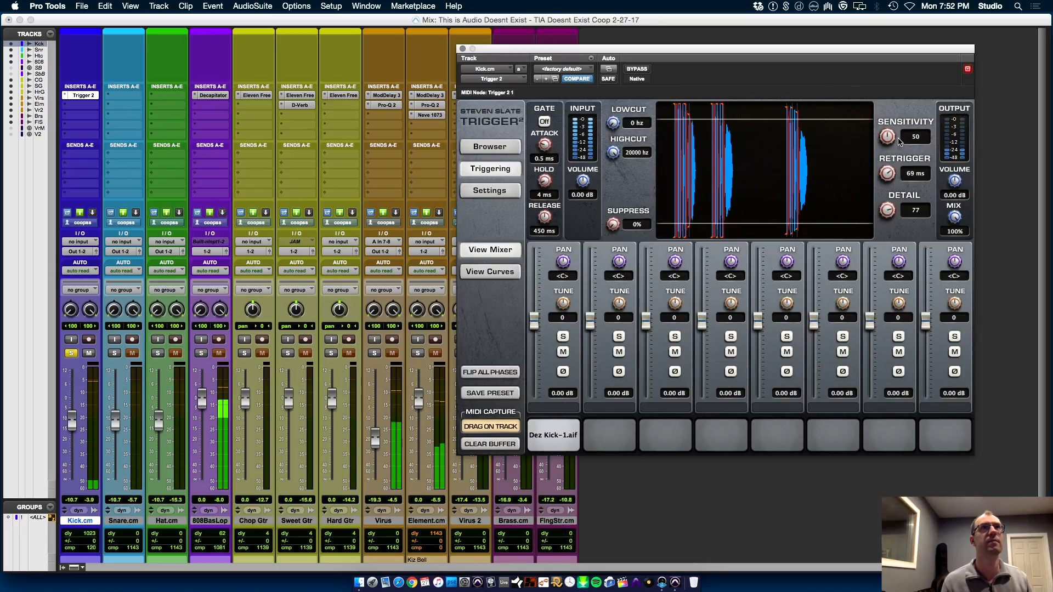
drag(903, 110, 906, 93)
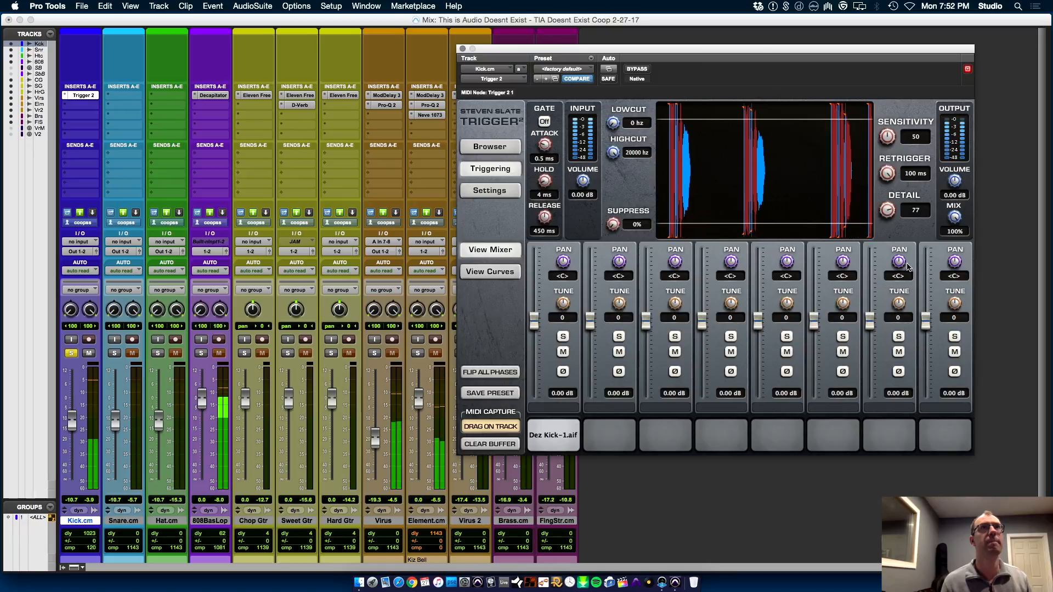
drag(891, 202, 894, 196)
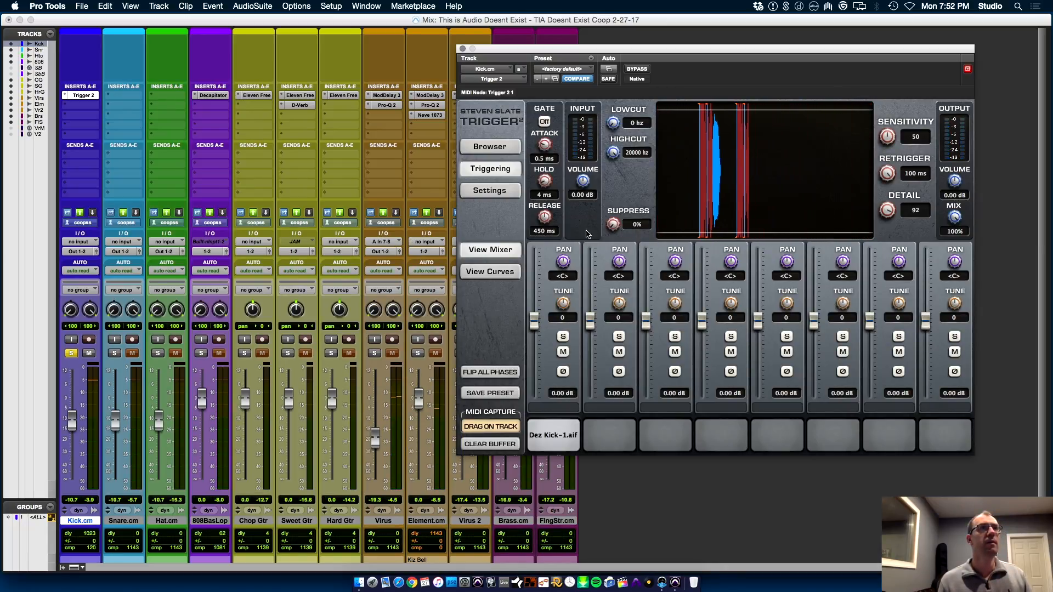
Move Trigger 2 to Kick.cm's second insert, bypassed, and add FabFilter Pro-Q 2 in the first insert
drag(88, 97, 87, 109)
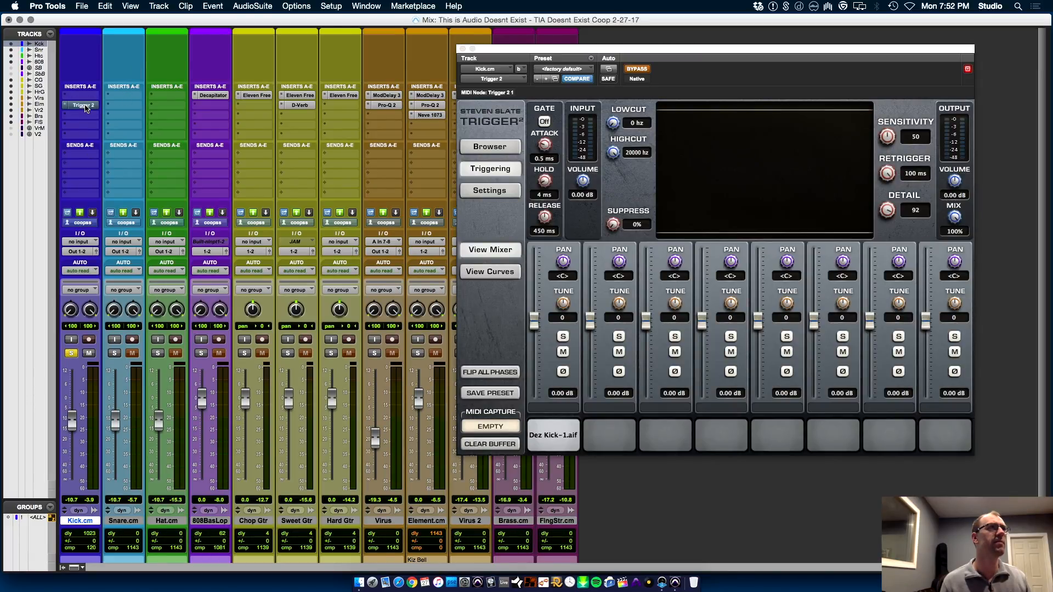
key(space)
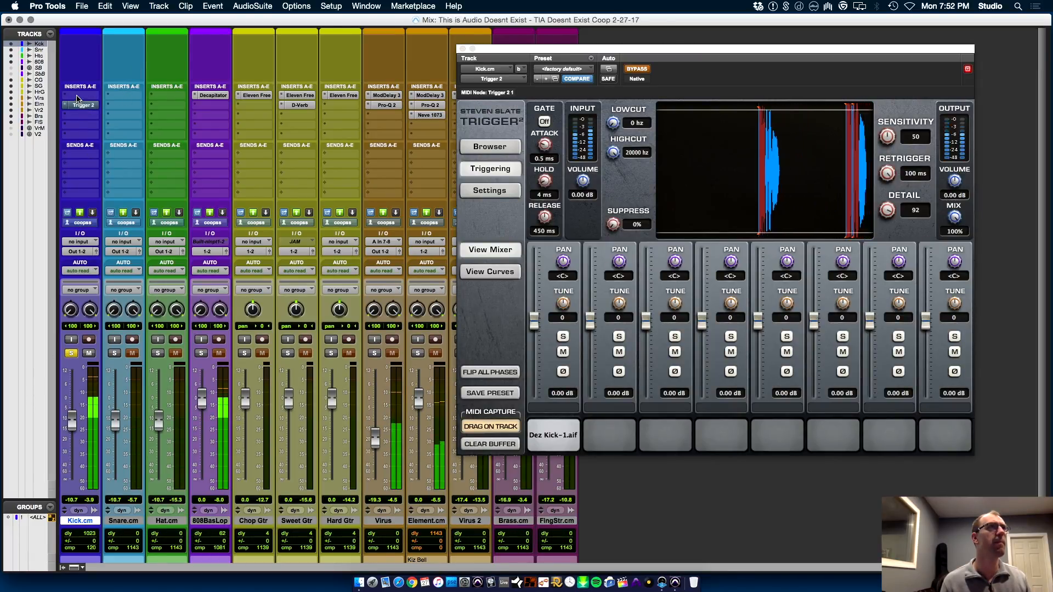
click(77, 98)
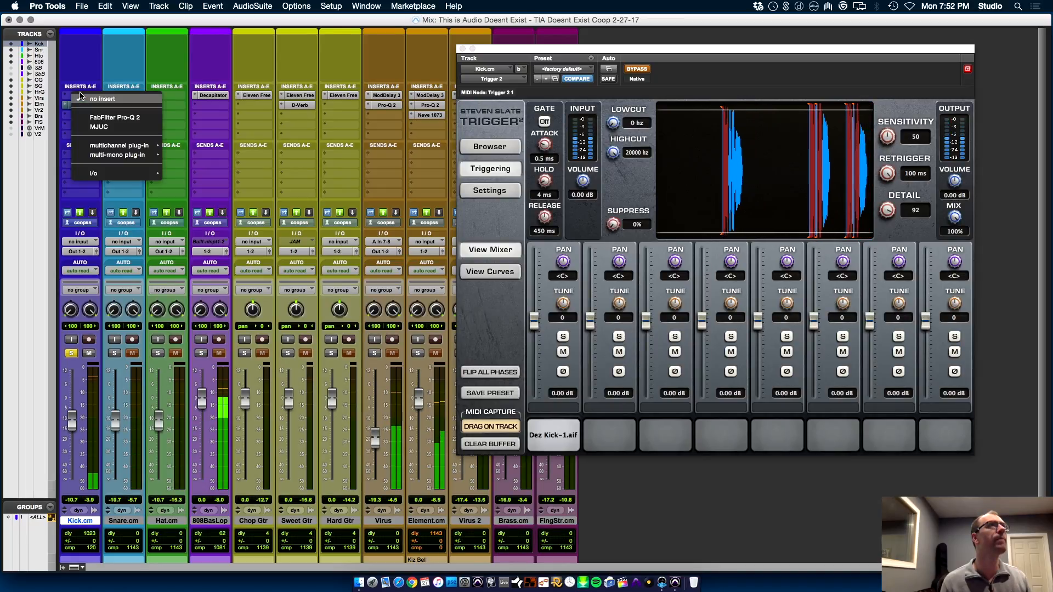
click(114, 119)
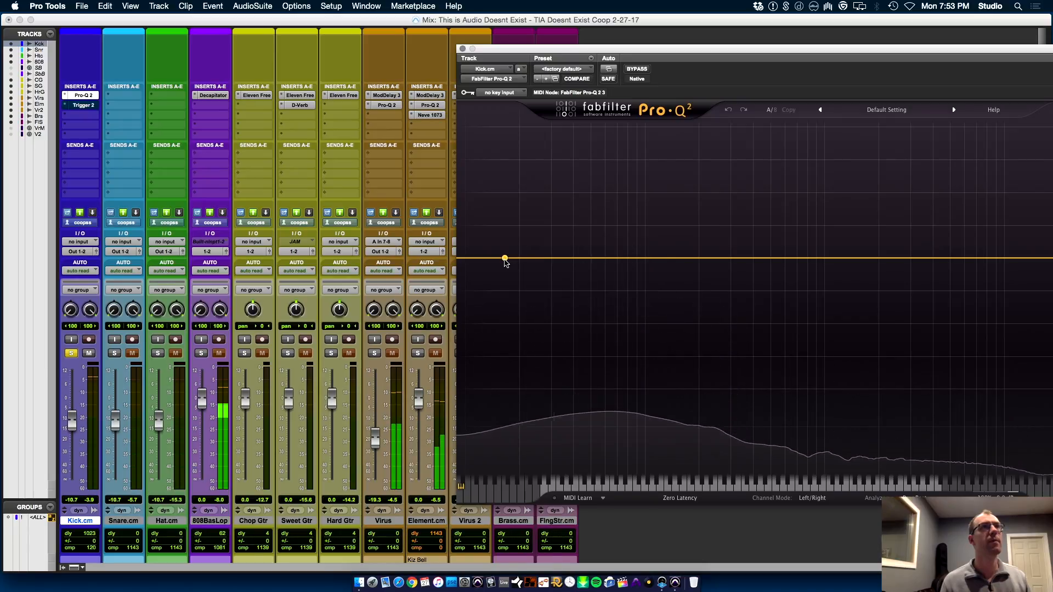
Add a 12 dB/oct low cut at 291.60 Hz in Kick.cm's Pro-Q 2 and play it back
key(space)
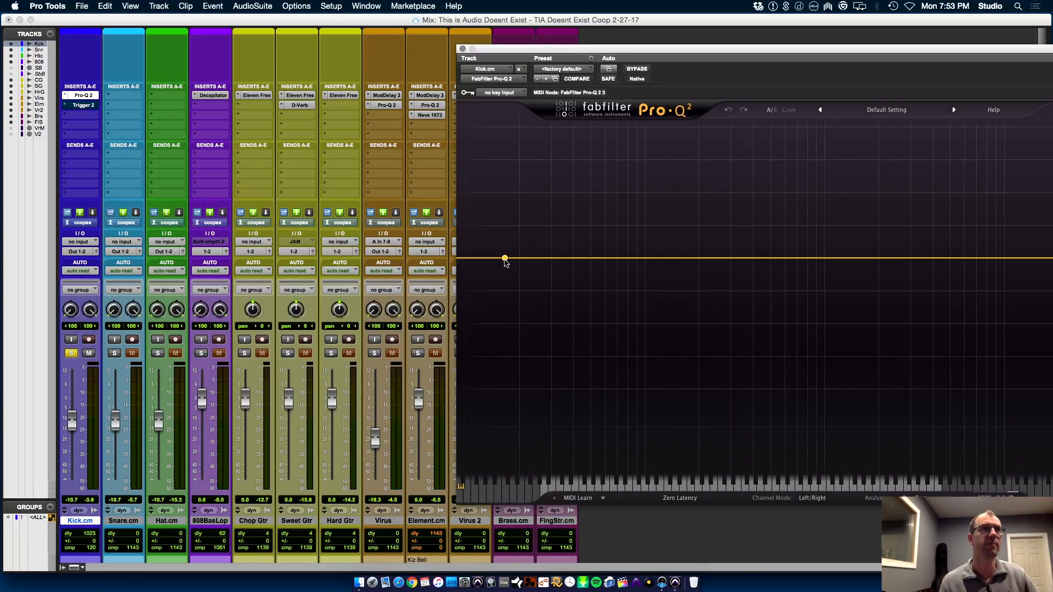
drag(505, 262, 730, 271)
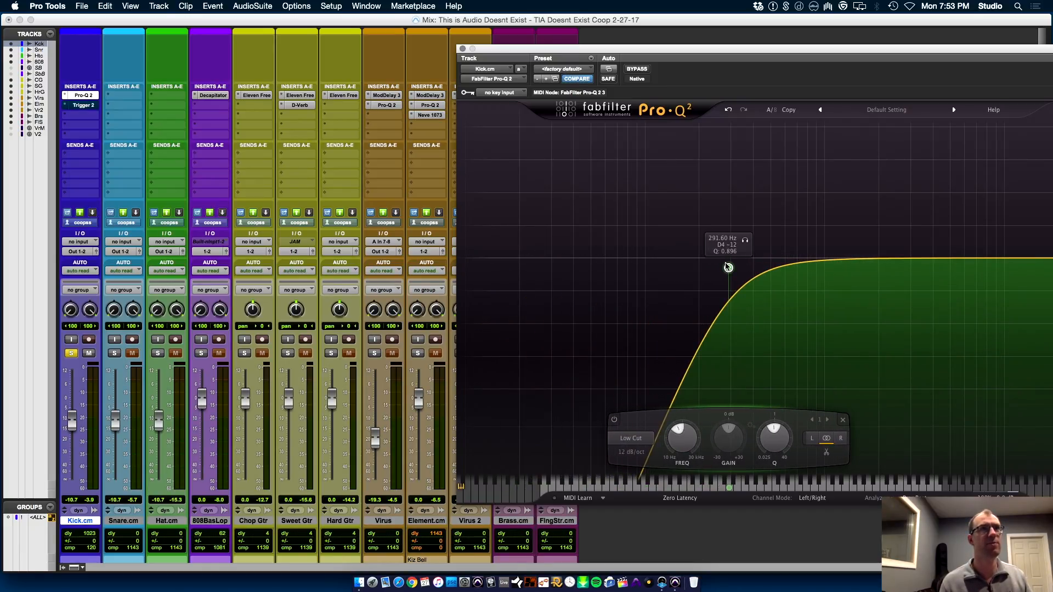
key(space)
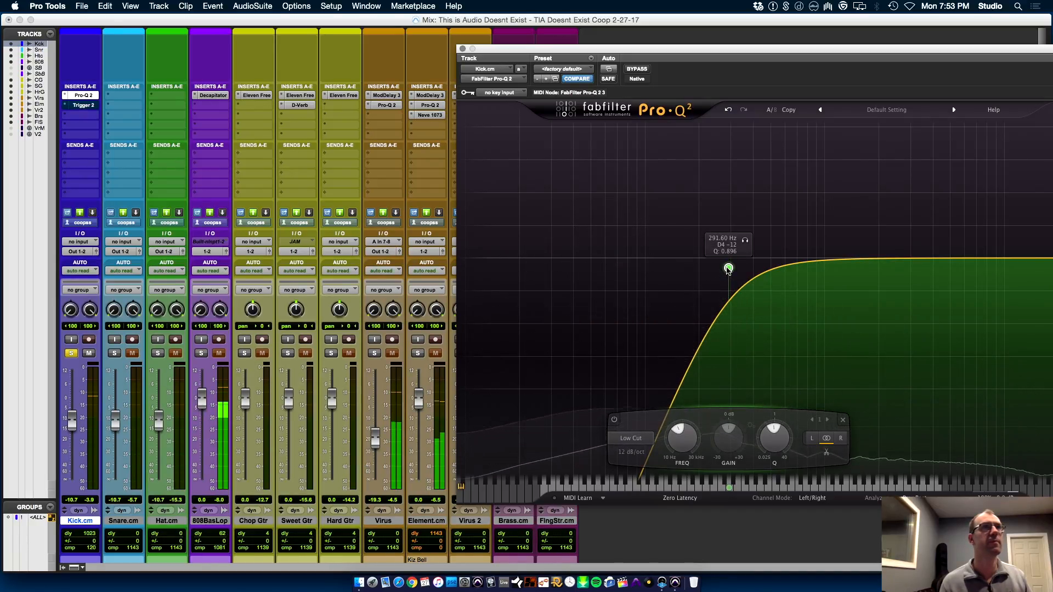
Take Kick.cm's Trigger 2 out of bypass, reopen it, and play the filtered kick through it
key(space)
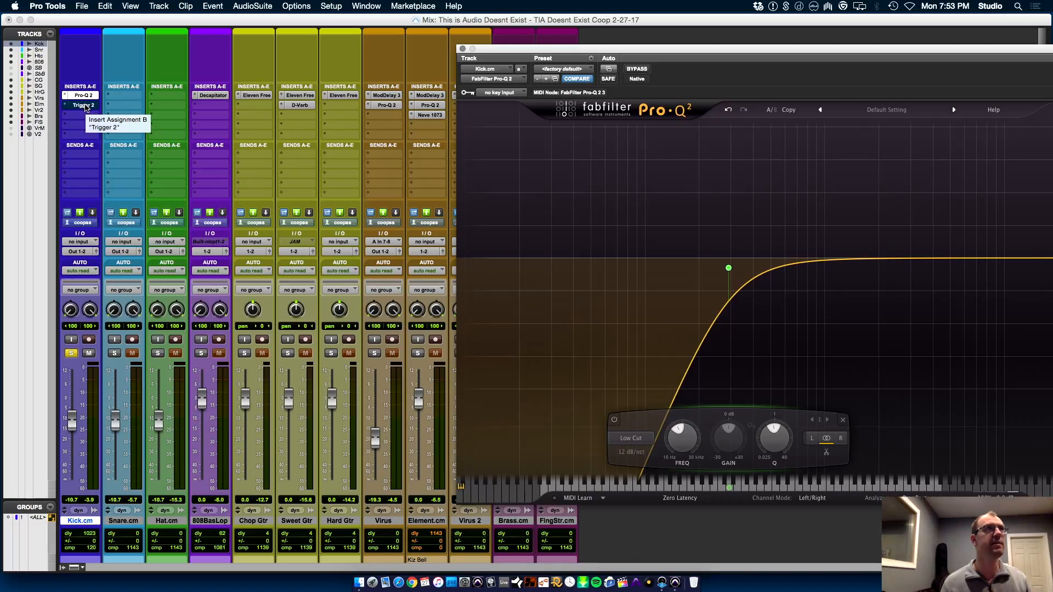
super+click(86, 108)
click(86, 106)
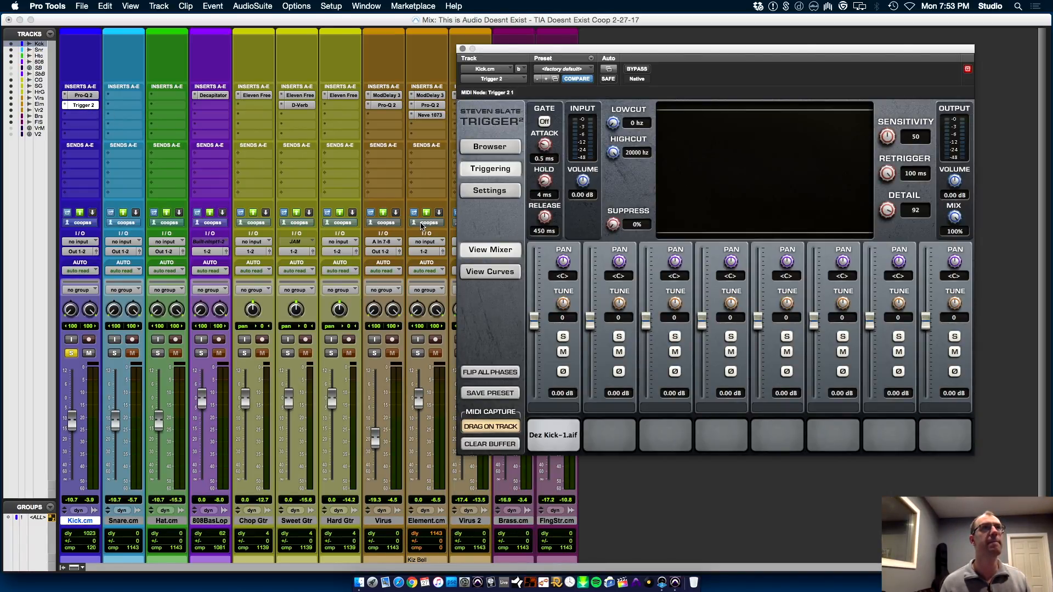
key(space)
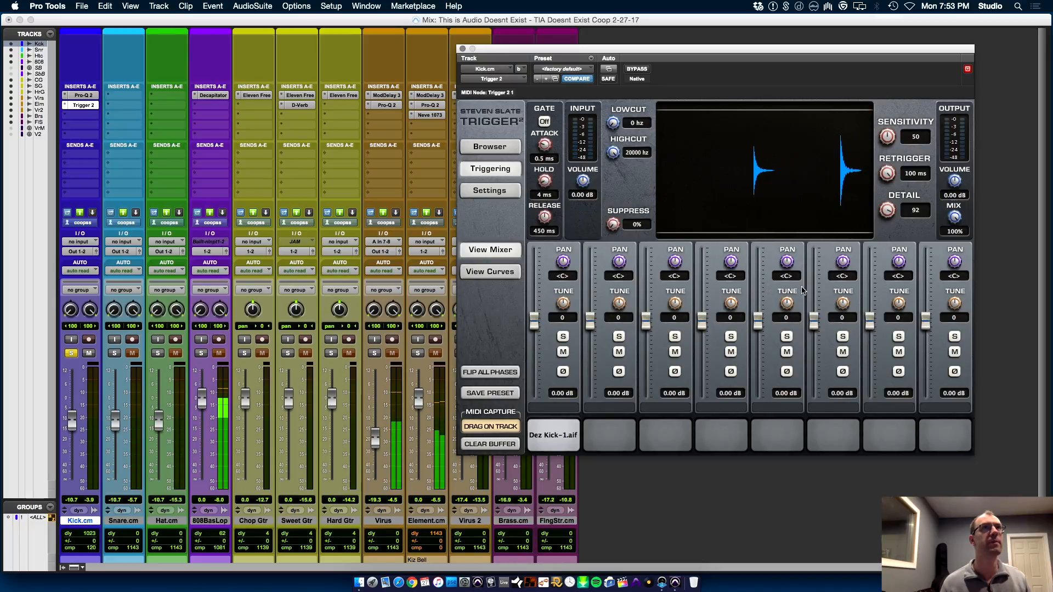
Set Trigger 2's detail to 18 and replace the sample in its first slot with 10 Minute Kick.wav
drag(886, 212, 876, 314)
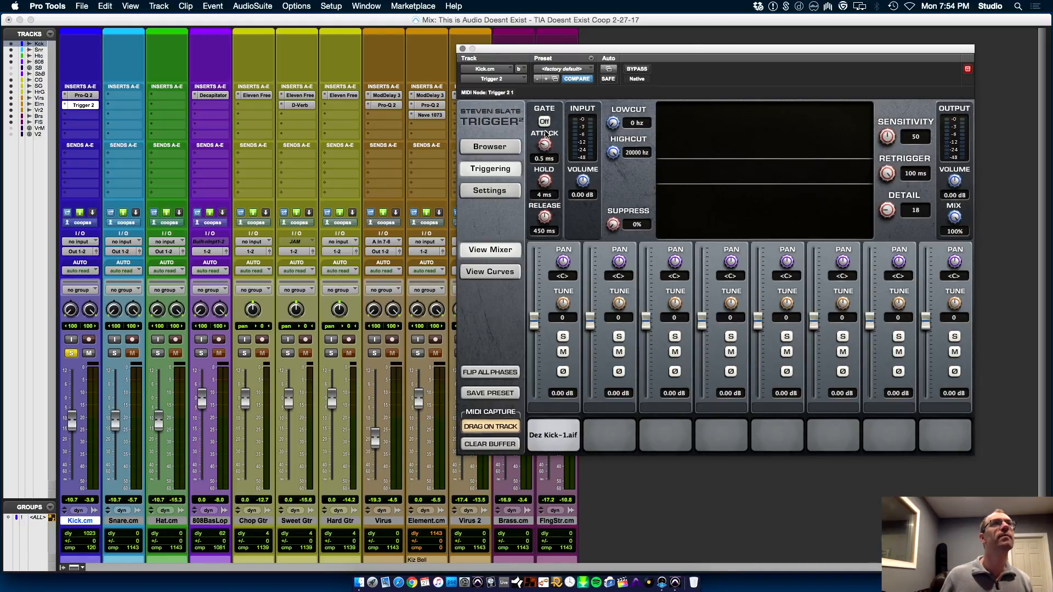
click(495, 151)
drag(589, 111, 554, 444)
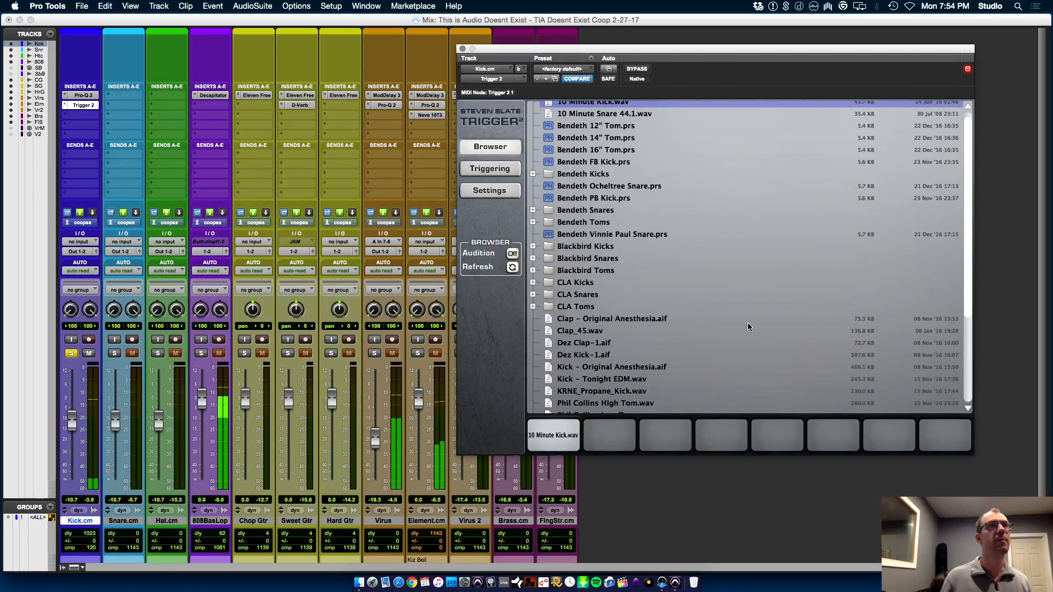
Raise Trigger 2's output volume on Kick.cm to 10.08 dB
drag(968, 225, 969, 378)
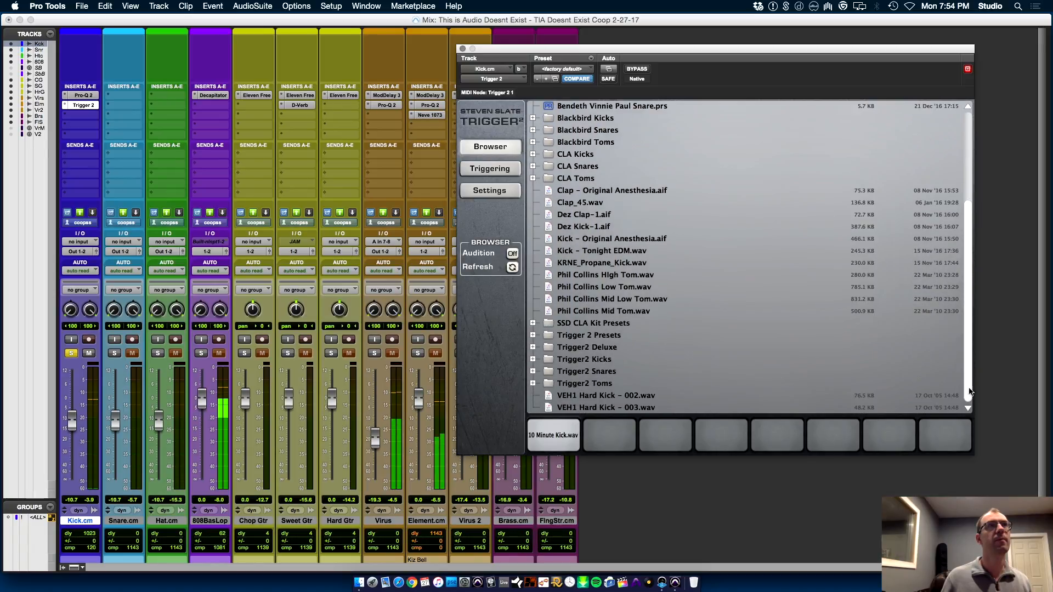
drag(973, 465, 984, 24)
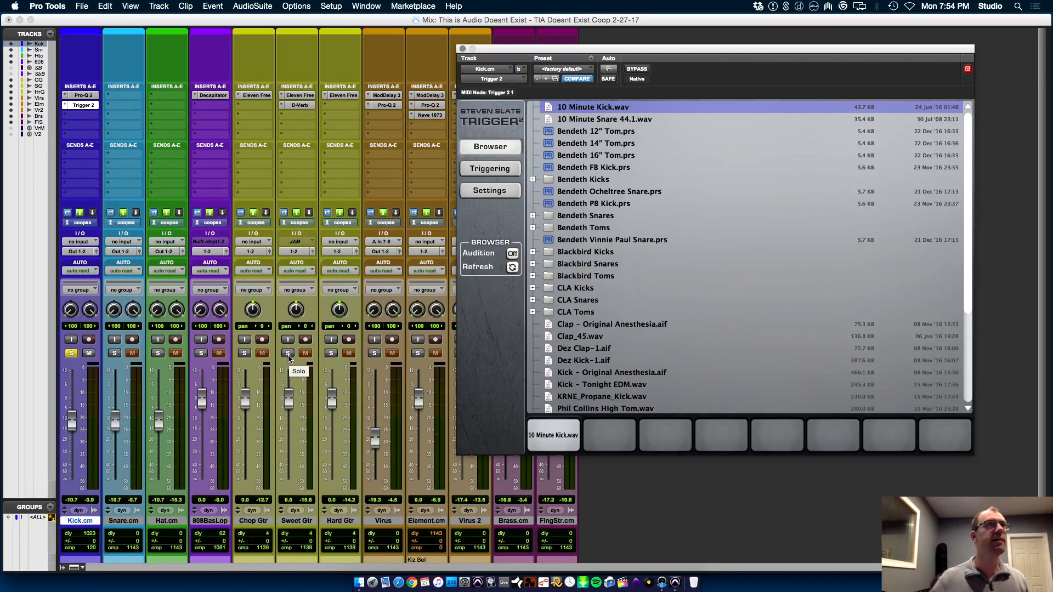
click(485, 165)
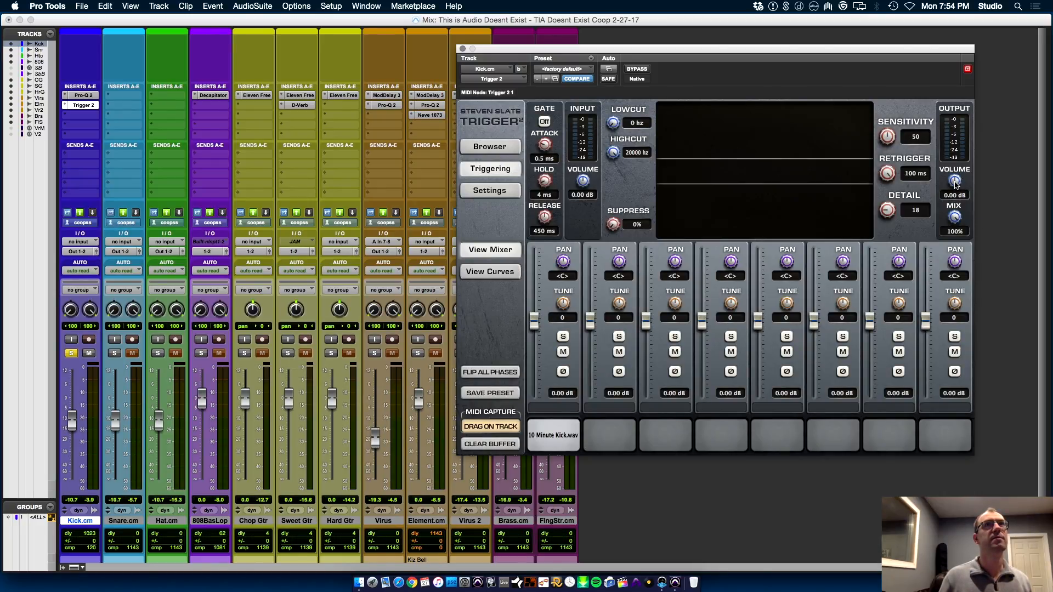
drag(954, 185, 960, 142)
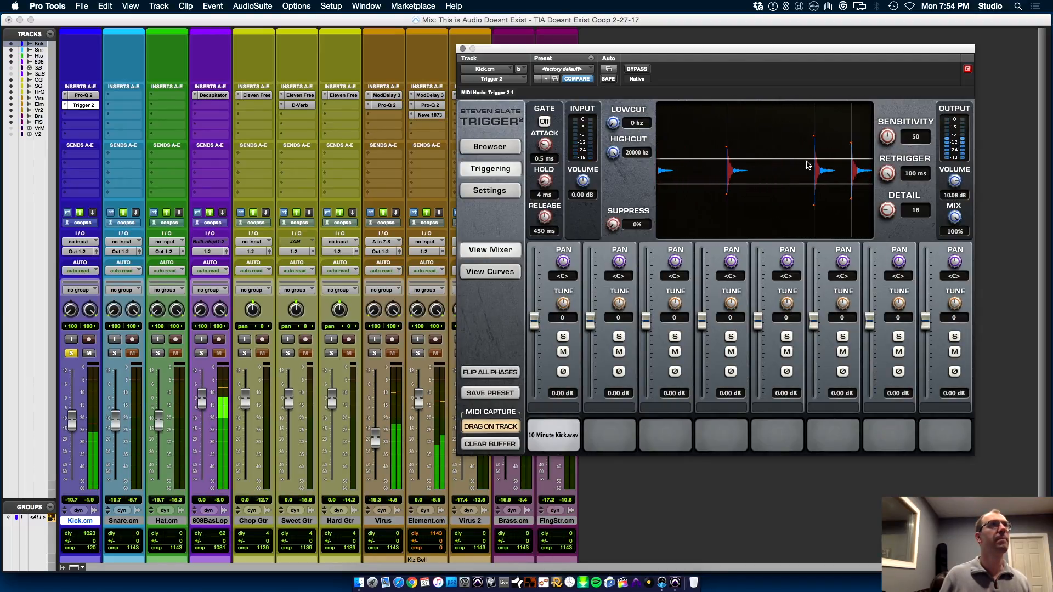
Duplicate the Kick.cm track once with all its data and remove Trigger 2 from the duplicate, keeping its Pro-Q 2
click(86, 521)
key(alt+shift+d)
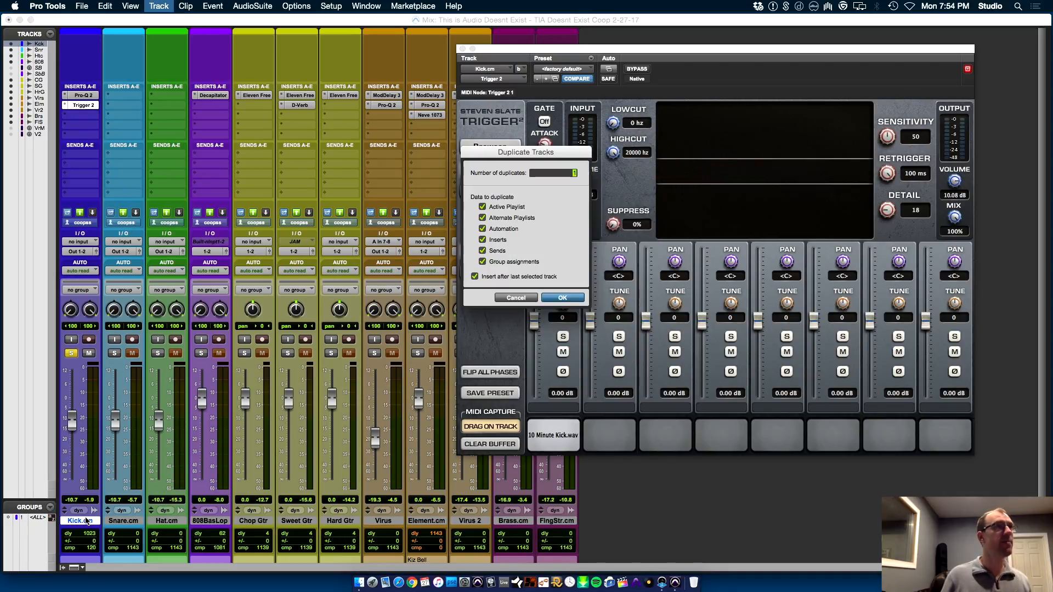
click(563, 298)
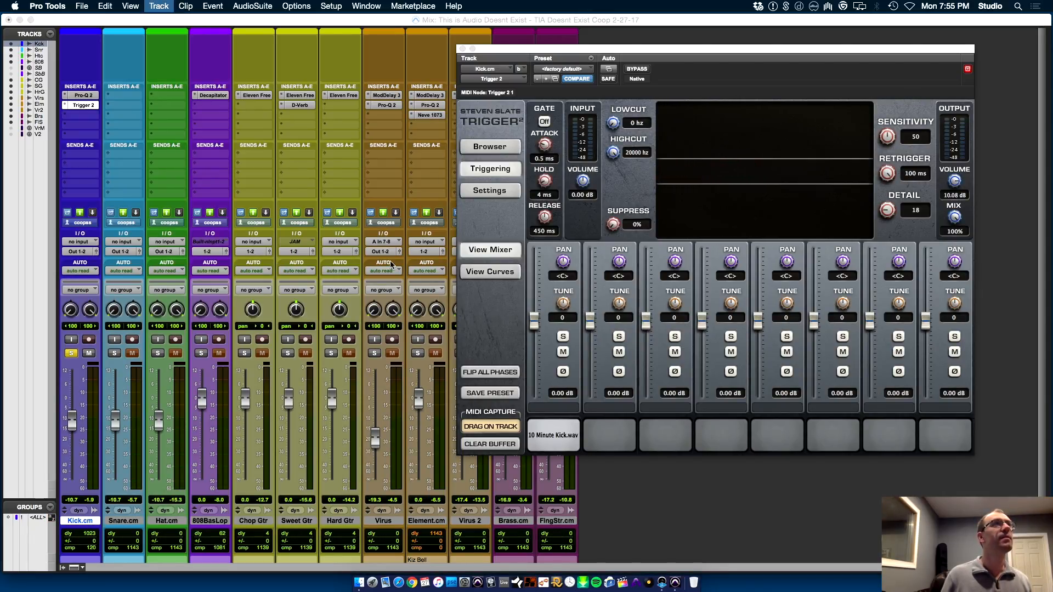
click(108, 105)
click(140, 60)
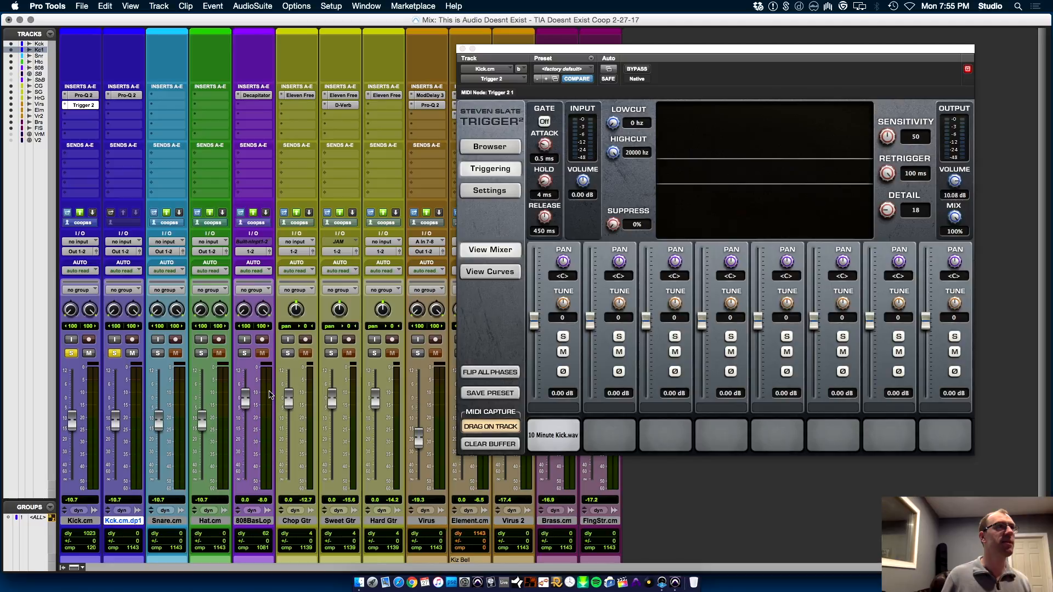
Play the session and toggle the solos of Kick.cm and its duplicate to compare the triggered and original kicks
key(space)
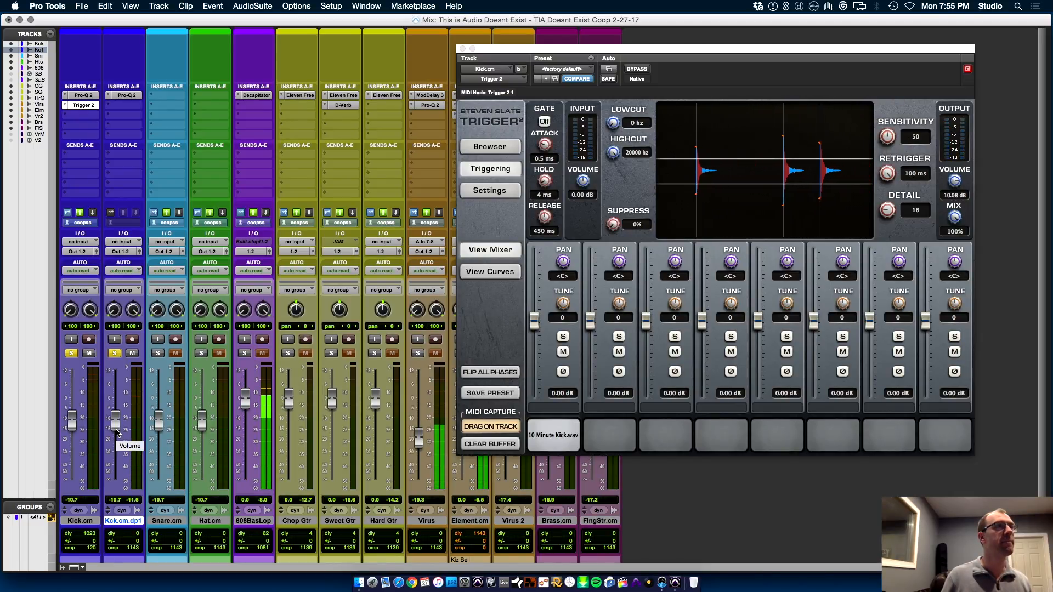
click(71, 353)
click(71, 353)
click(115, 353)
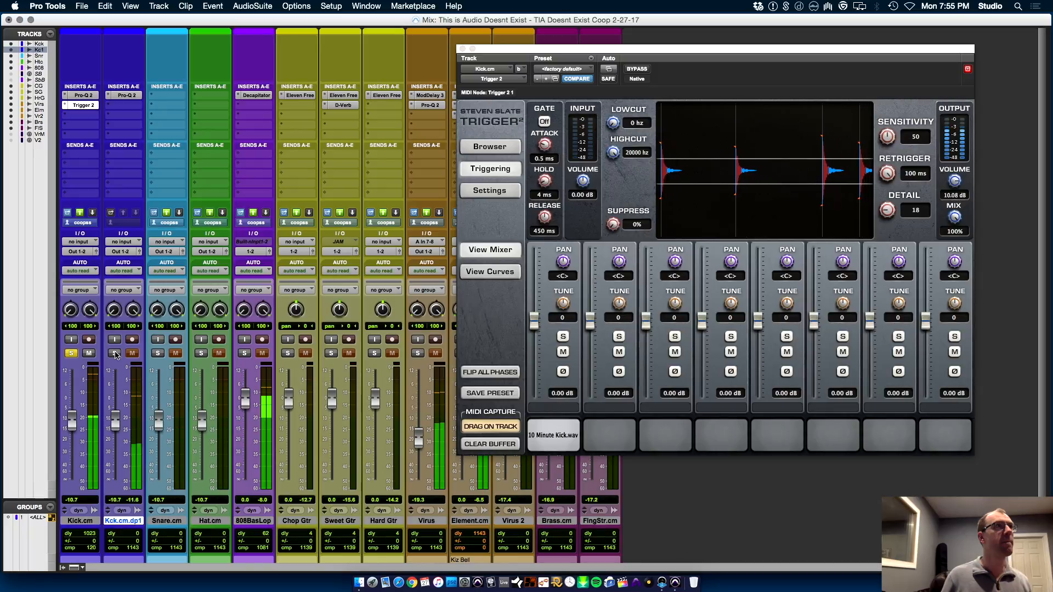
click(114, 353)
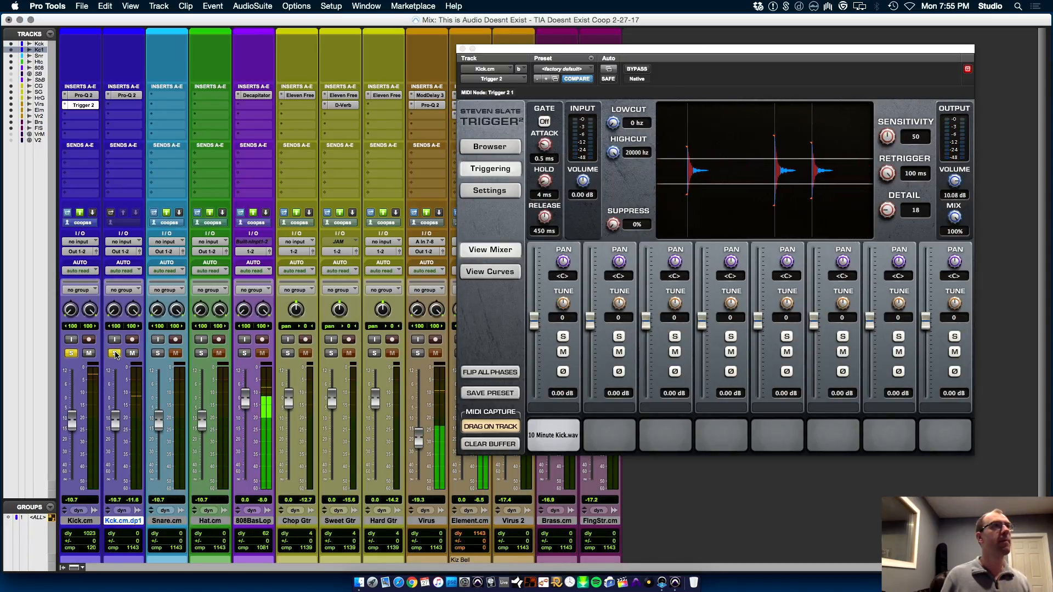
Solo 808BasLop against the kicks, lower its level, and raise Kick.cm to -3.0 dB and Kck.cm.dp1 to -3.6 dB
click(245, 354)
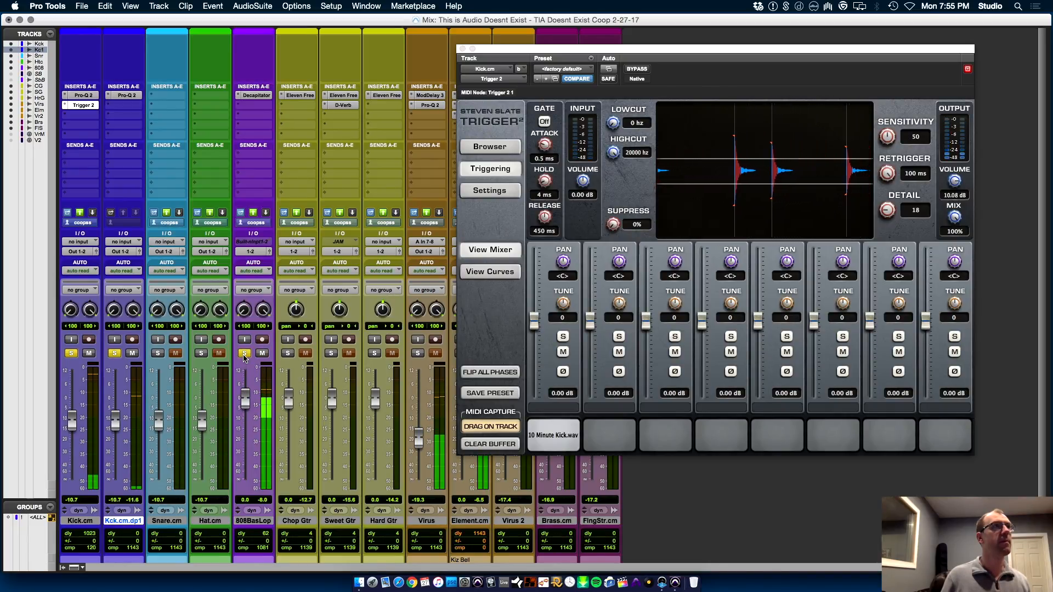
click(71, 355)
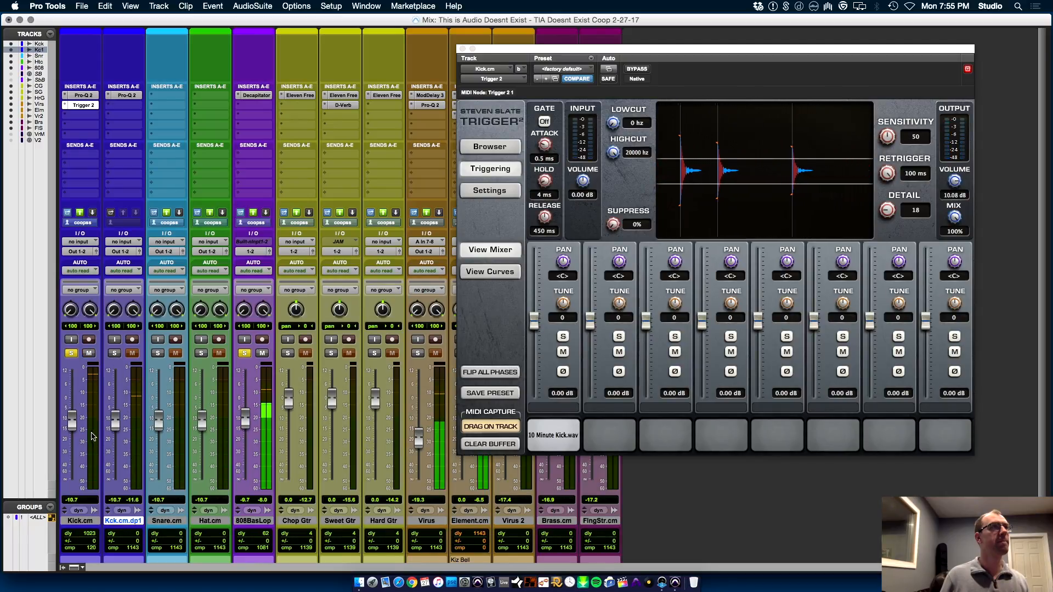
drag(72, 423, 115, 407)
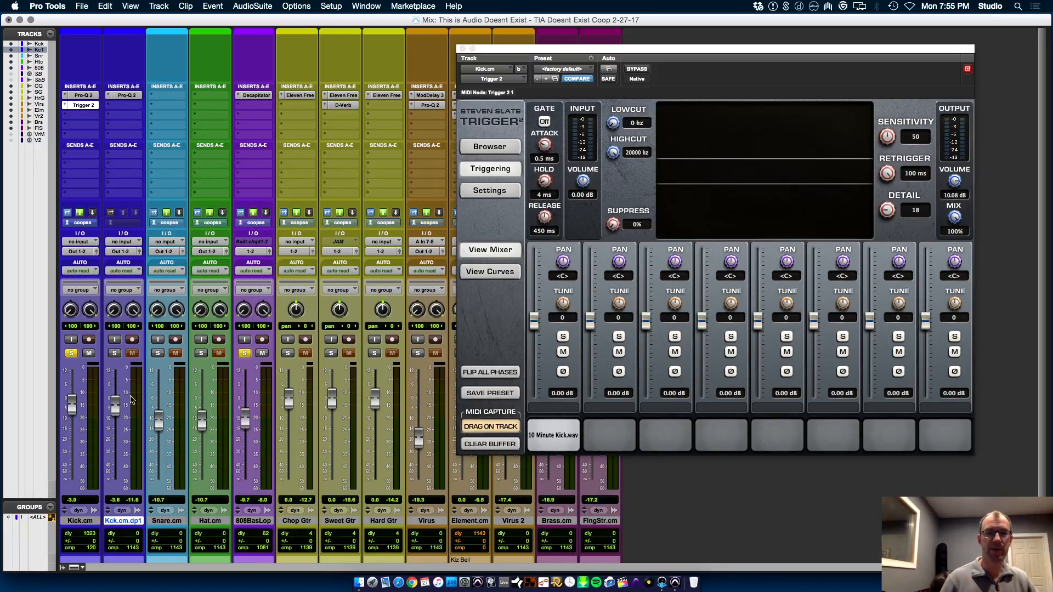
Solo Kck.cm.dp1 with Kick.cm, take 808BasLop out of solo, and fine-tune the duplicate kick's level
click(114, 352)
click(245, 353)
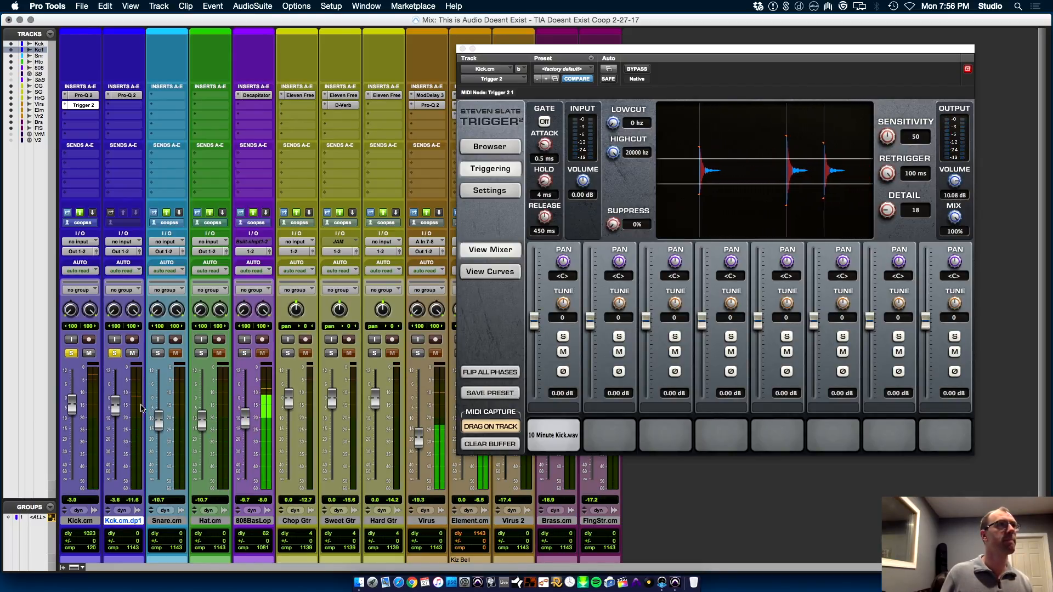
mouse_move(117, 411)
mouse_down()
mouse_move(120, 397)
mouse_move(121, 416)
mouse_move(116, 406)
mouse_up()
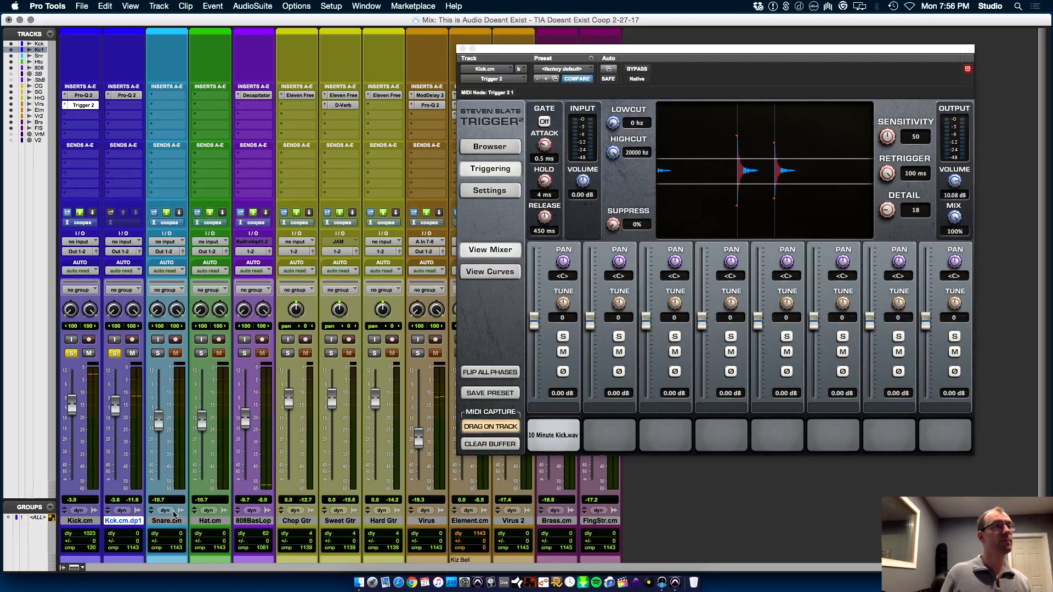
Switch to Finder and search this Mac for "lex luger"
click(359, 583)
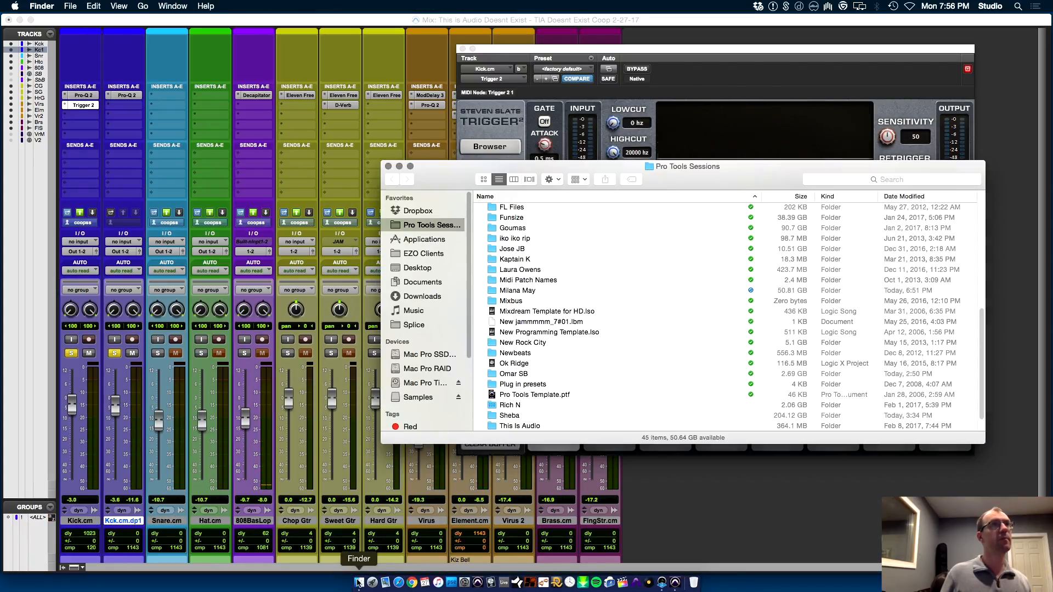
click(863, 179)
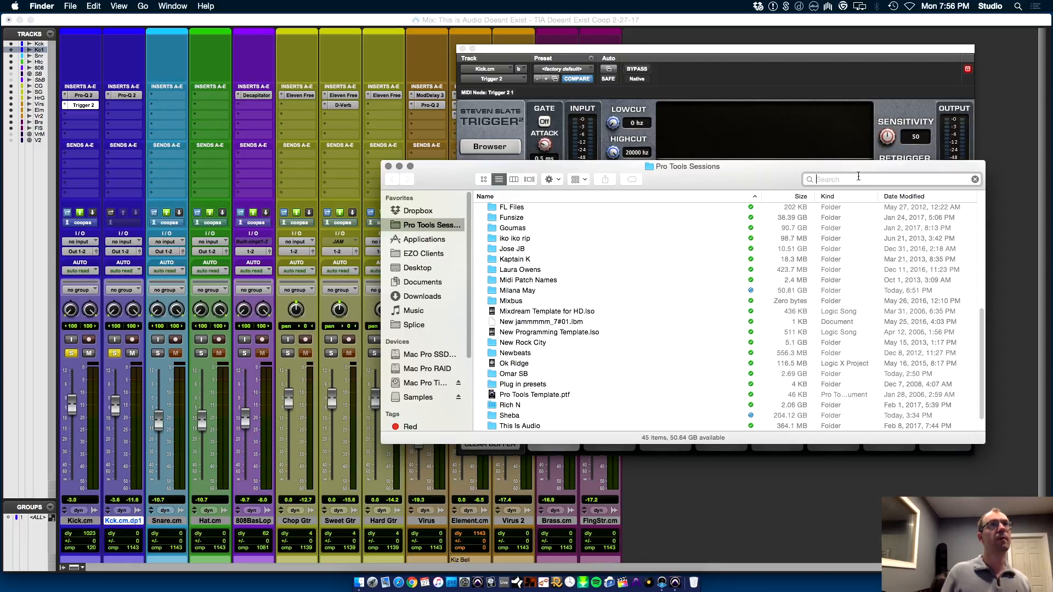
text(lex)
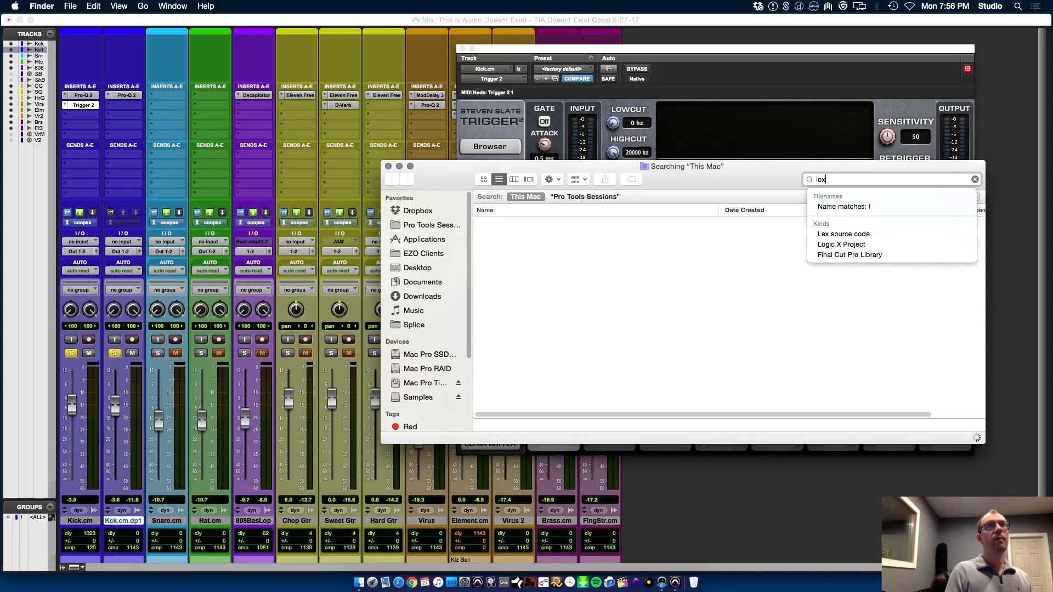
text( luger)
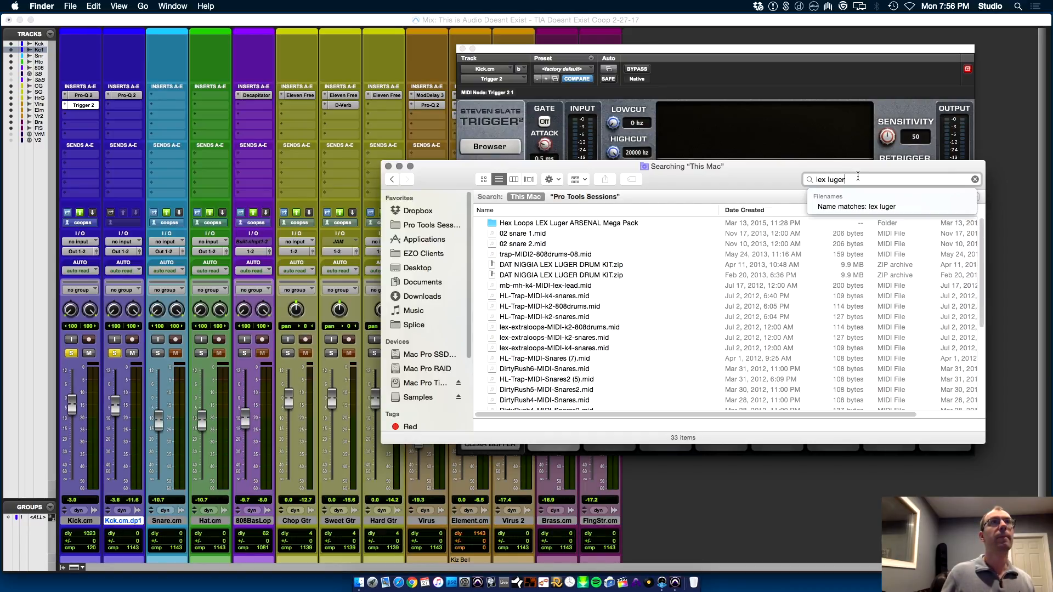
Go to the Drums folder holding the Lex Luger drum kit archive and open the kit's LEX DRUMZ folder
click(632, 265)
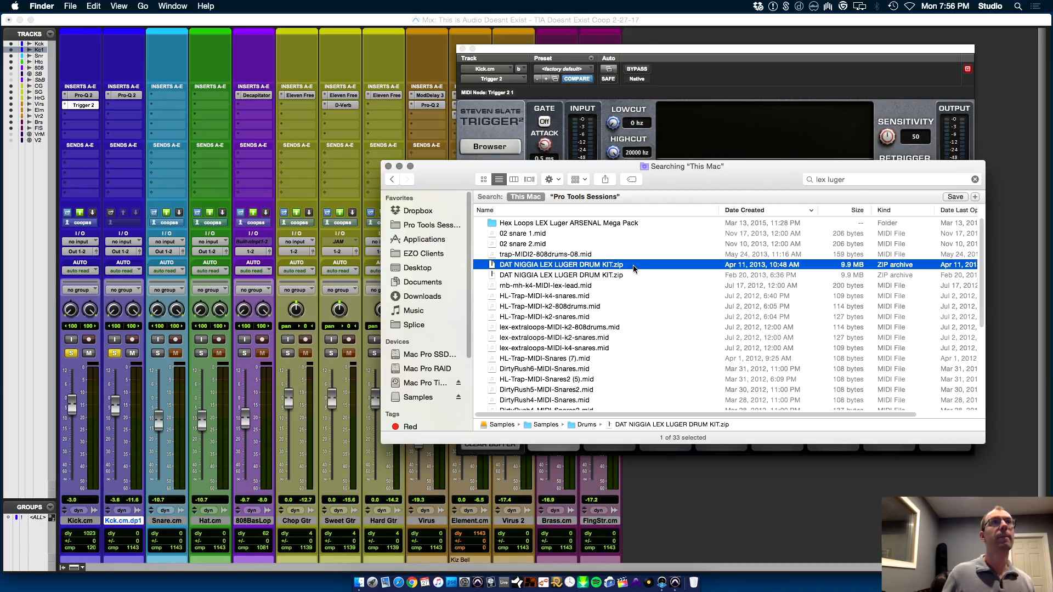
double_click(586, 425)
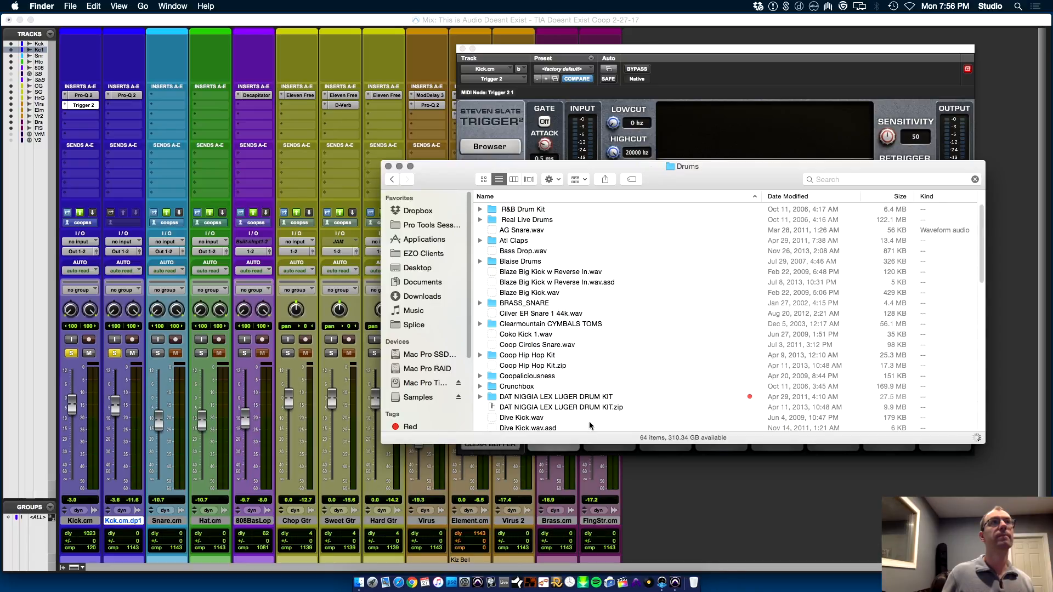
double_click(553, 398)
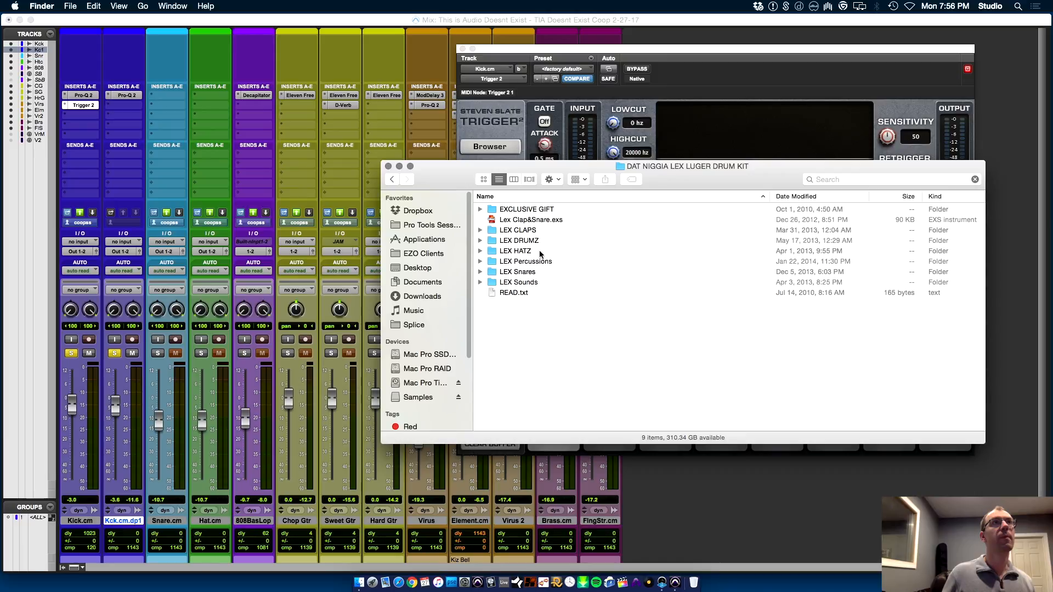
double_click(532, 240)
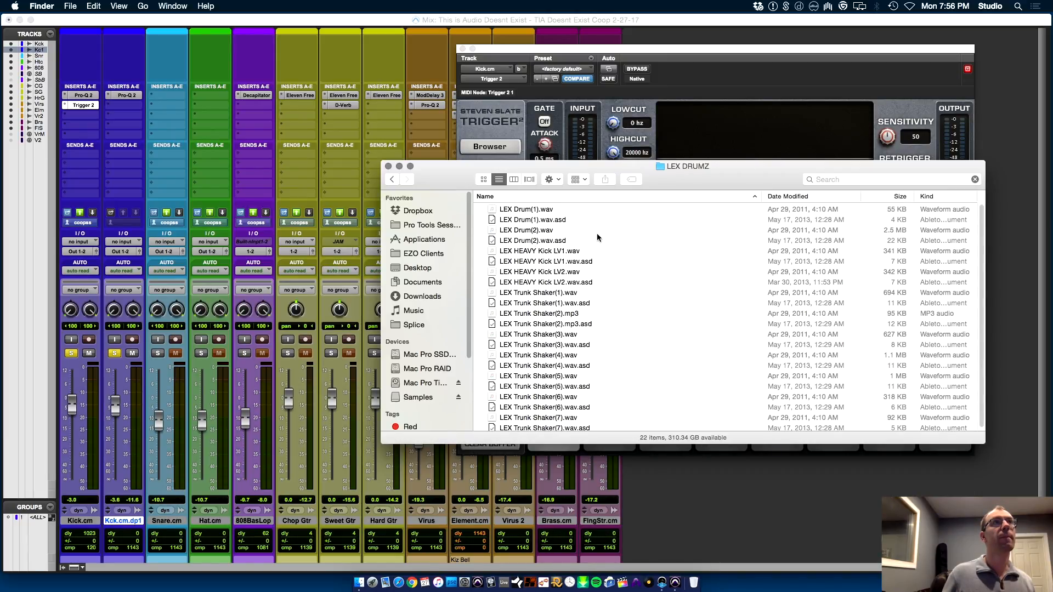
Audition LEX HEAVY Kick LV1.wav and LEX HEAVY Kick LV2.wav in turn, finishing with LV1 selected
click(575, 252)
key(space)
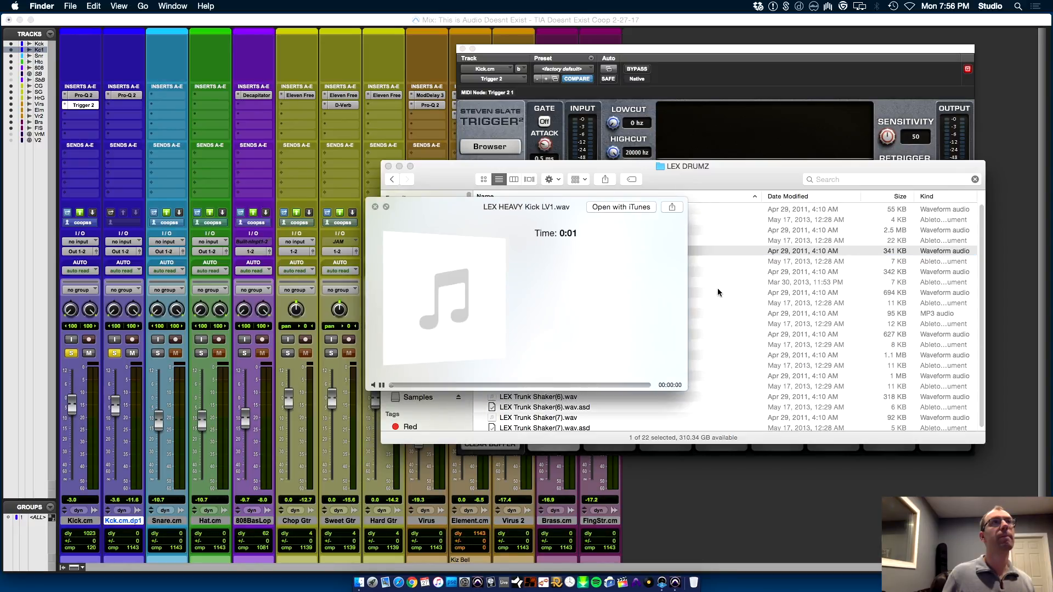
key(space)
key(Down)
key(Down)
key(space)
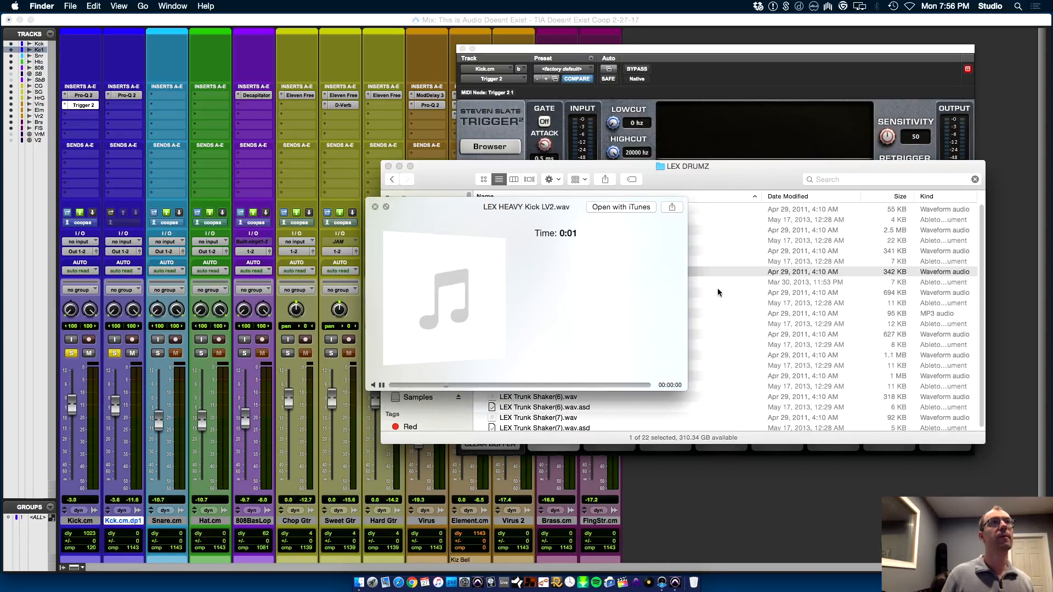
key(space)
key(Up)
key(Up)
key(space)
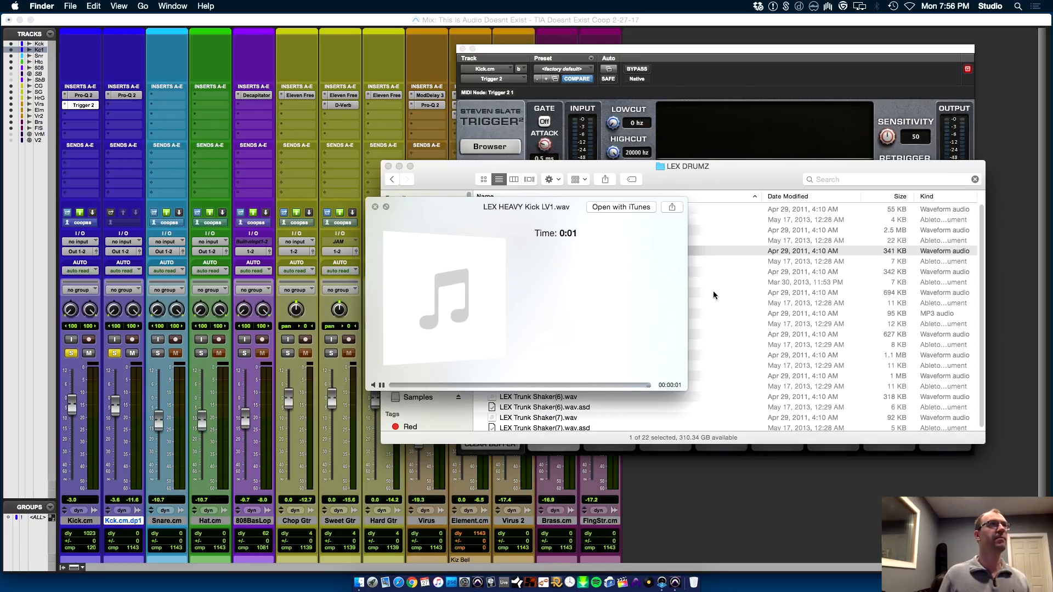
key(space)
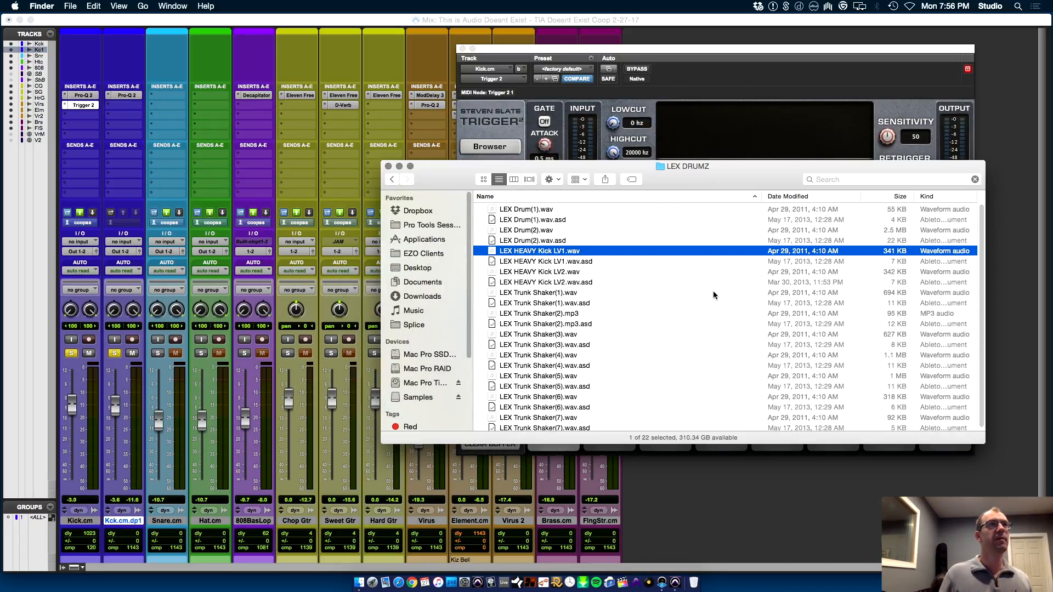
Open Dropbox's Samples > Trigger folder in a second Finder window and place it beside the LEX DRUMZ window
key(super+n)
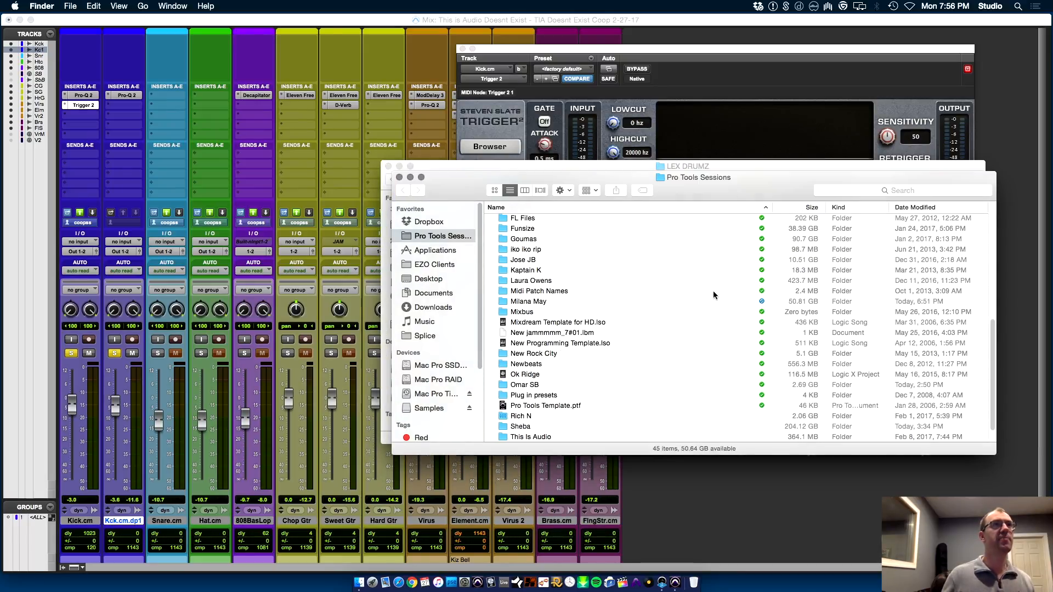
click(439, 221)
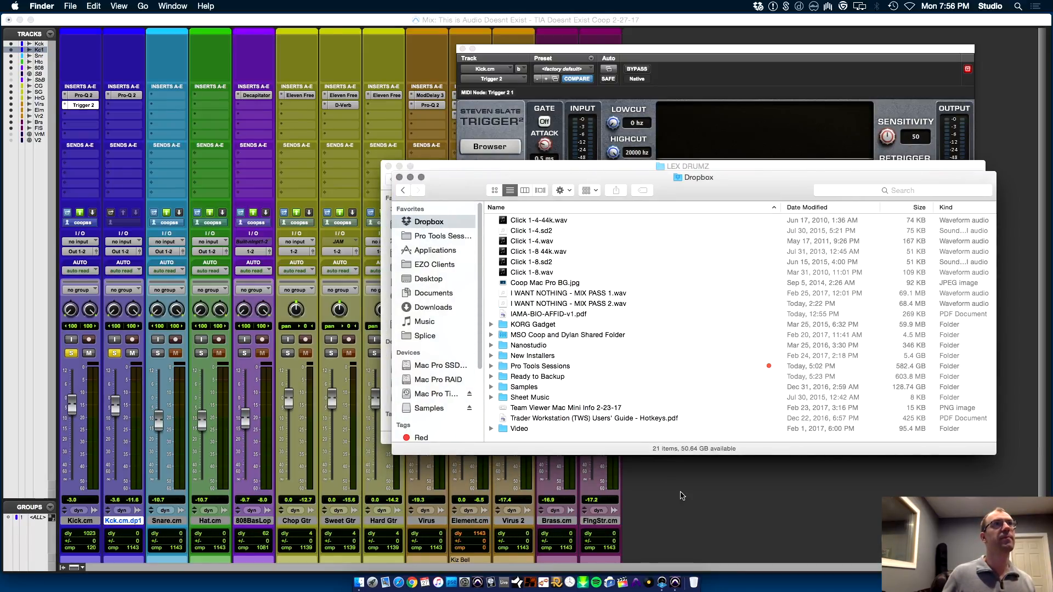
double_click(529, 387)
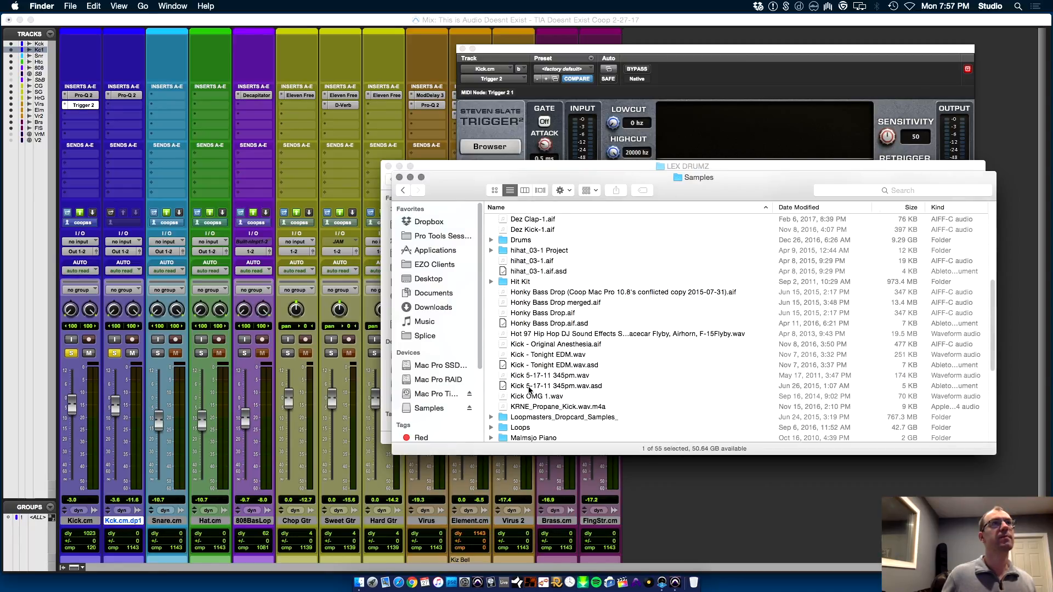
text(tr)
key(super+Down)
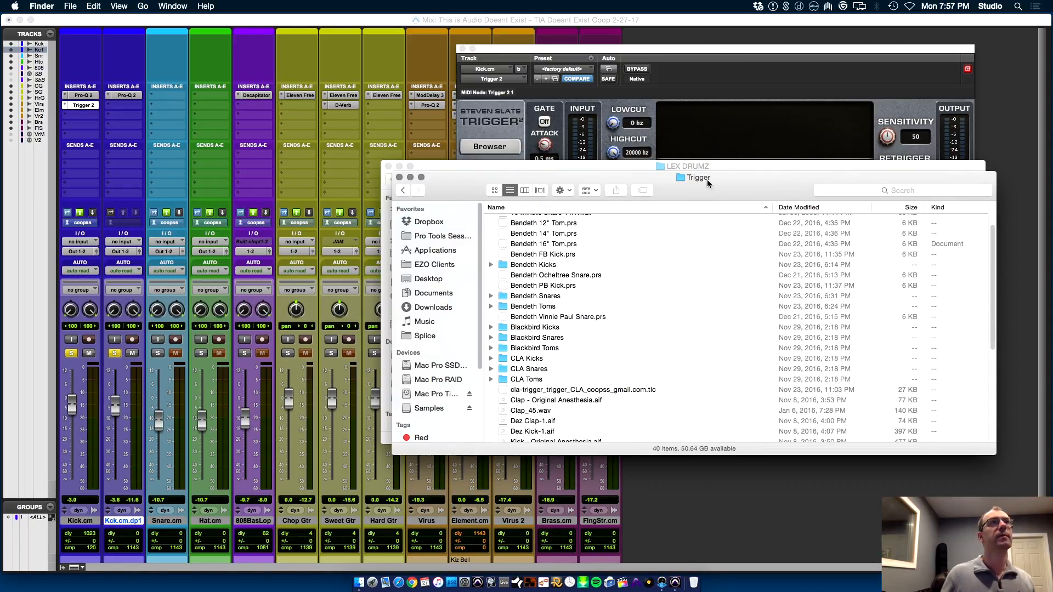
drag(743, 179, 369, 243)
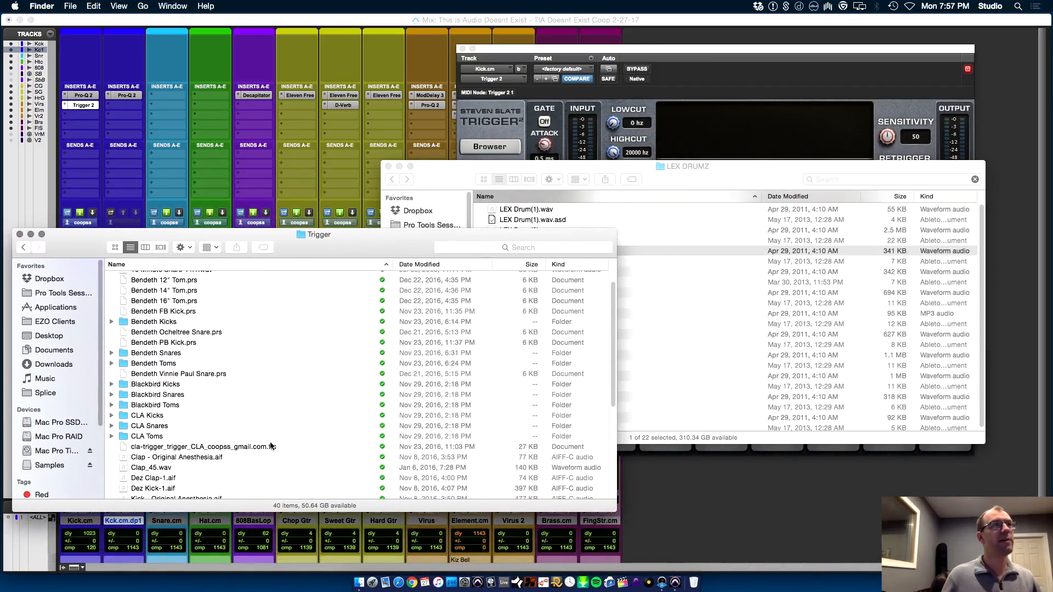
click(726, 176)
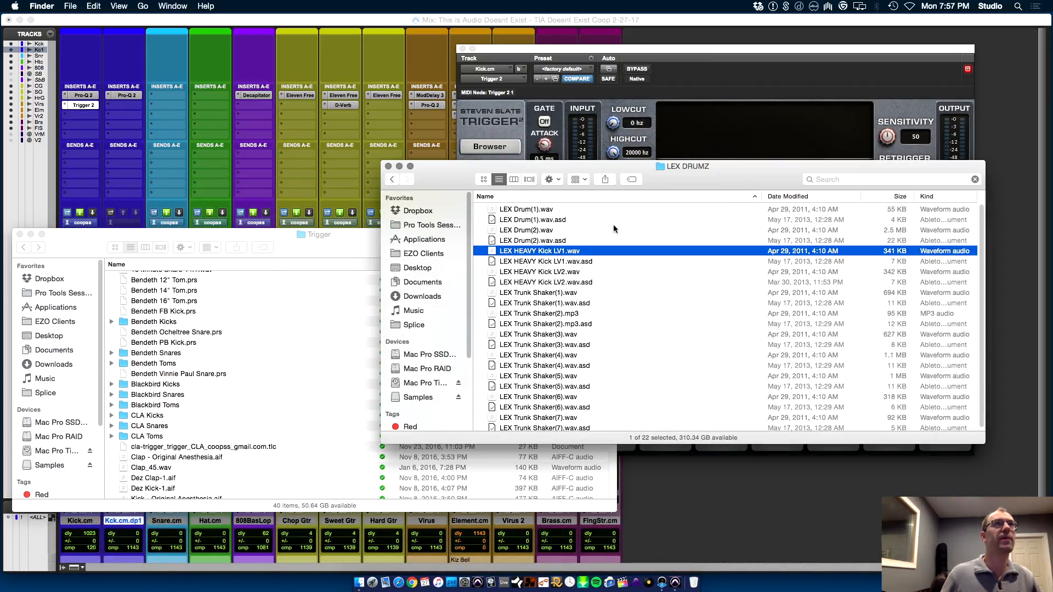
Copy LEX HEAVY Kick LV1.wav into the Trigger samples folder, and return to Pro Tools with Kick.cm's Trigger 2 in view
drag(537, 254, 202, 479)
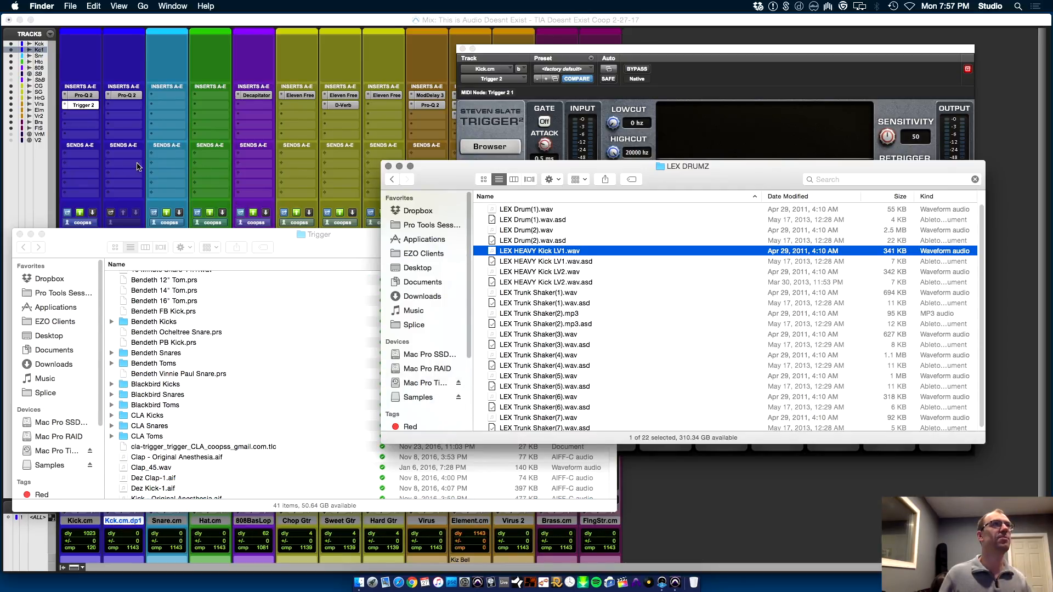
click(83, 96)
click(86, 105)
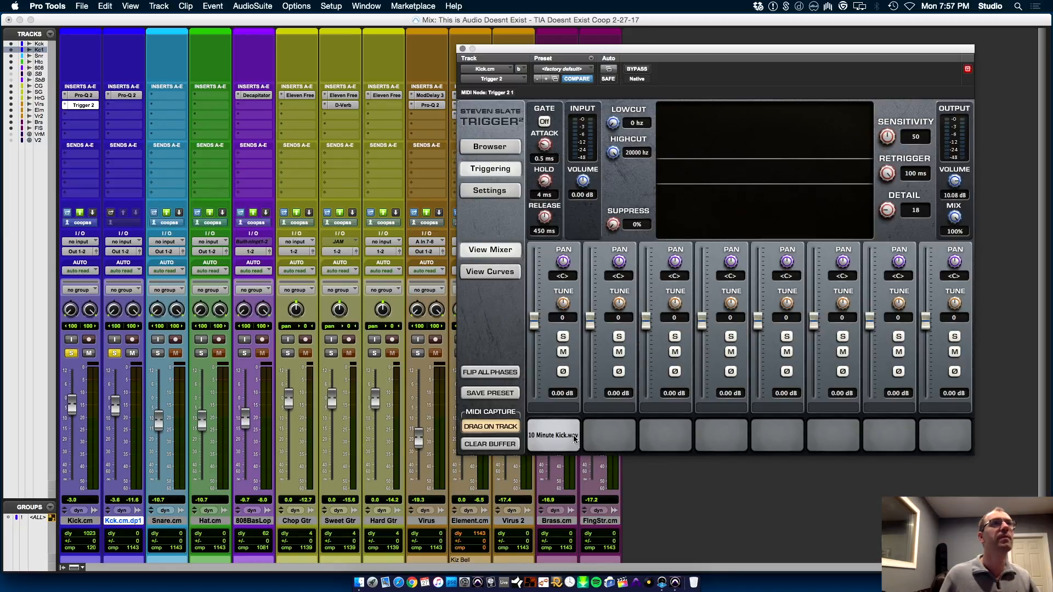
Refresh Trigger 2's sample browser, load LEX HEAVY Kick LV1.wav into the second sample slot, and return to the triggering view
click(498, 145)
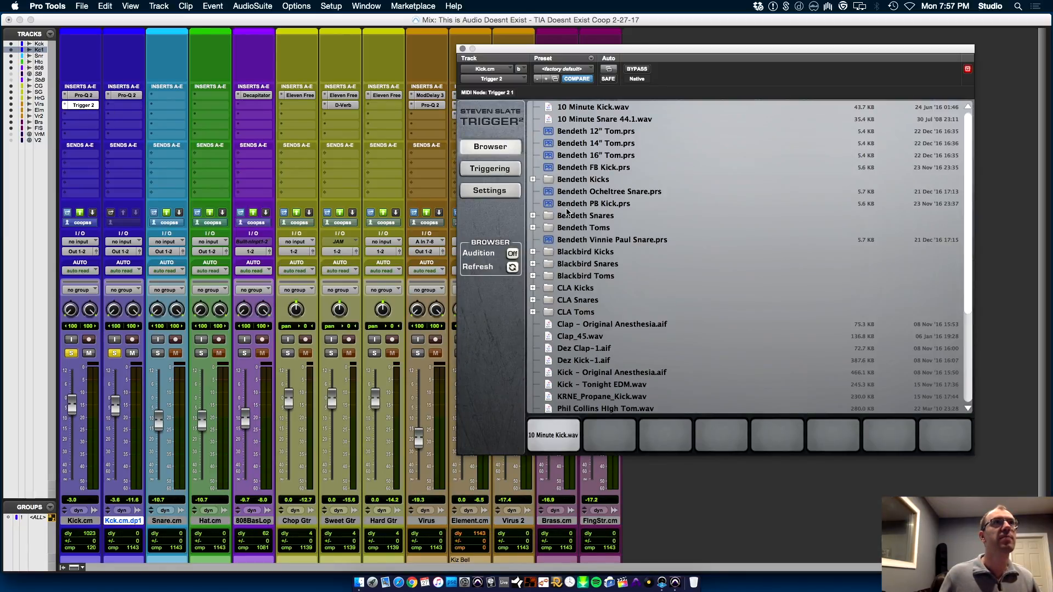
click(513, 267)
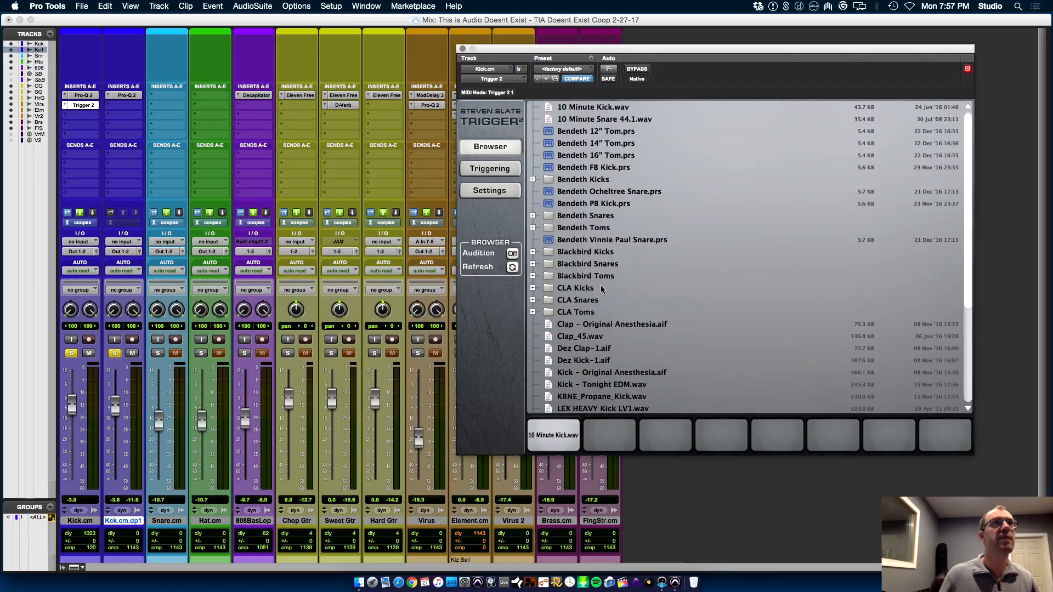
drag(598, 411, 616, 436)
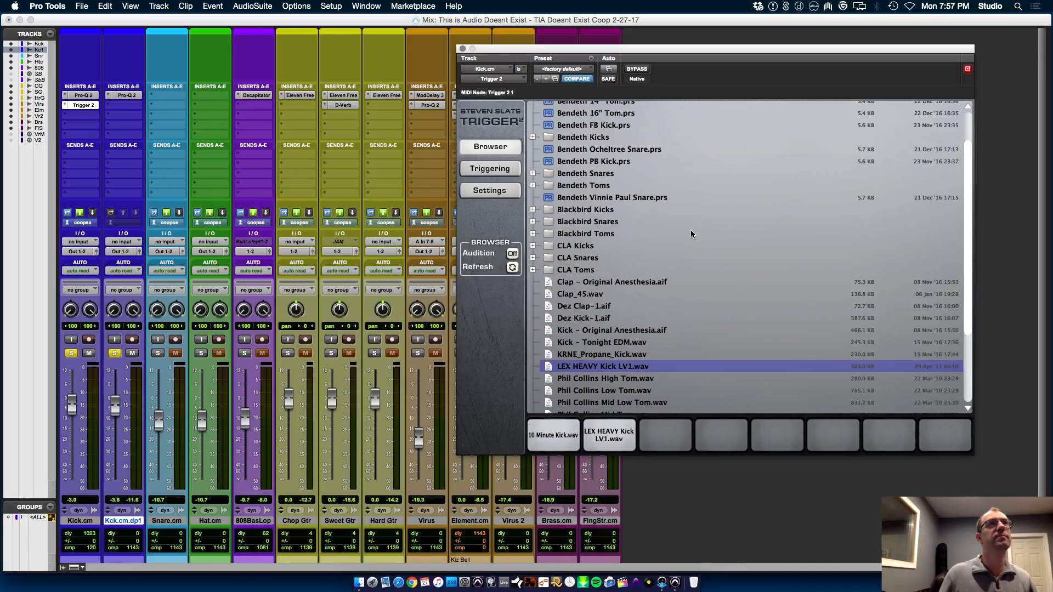
click(496, 169)
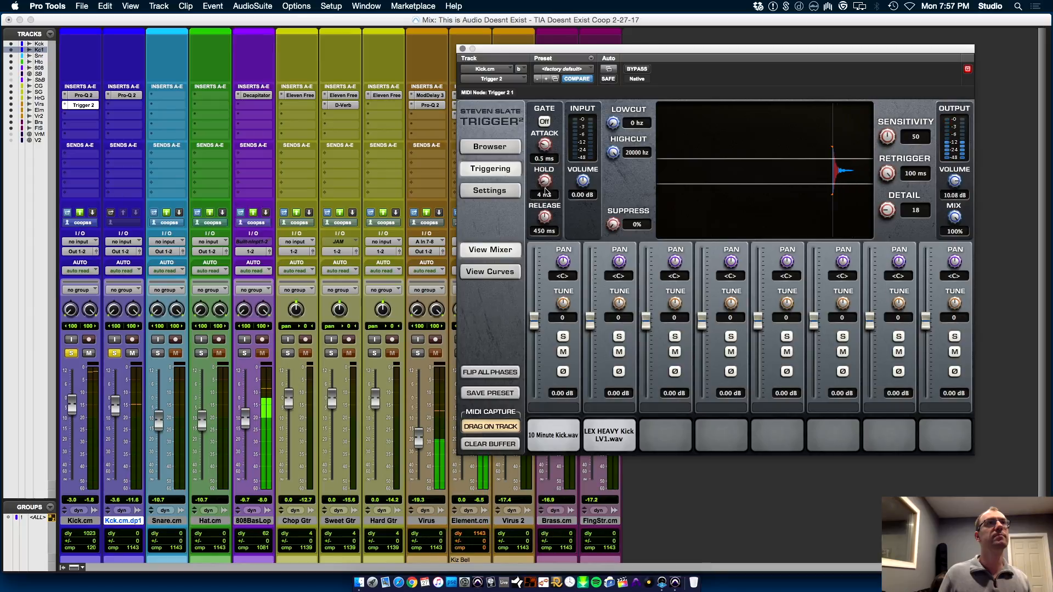
Compare the kick layers by toggling Kck.cm.dp1's solo and the second Trigger slot's solo and mute, finishing with Kck.cm.dp1 unsoloed
click(114, 353)
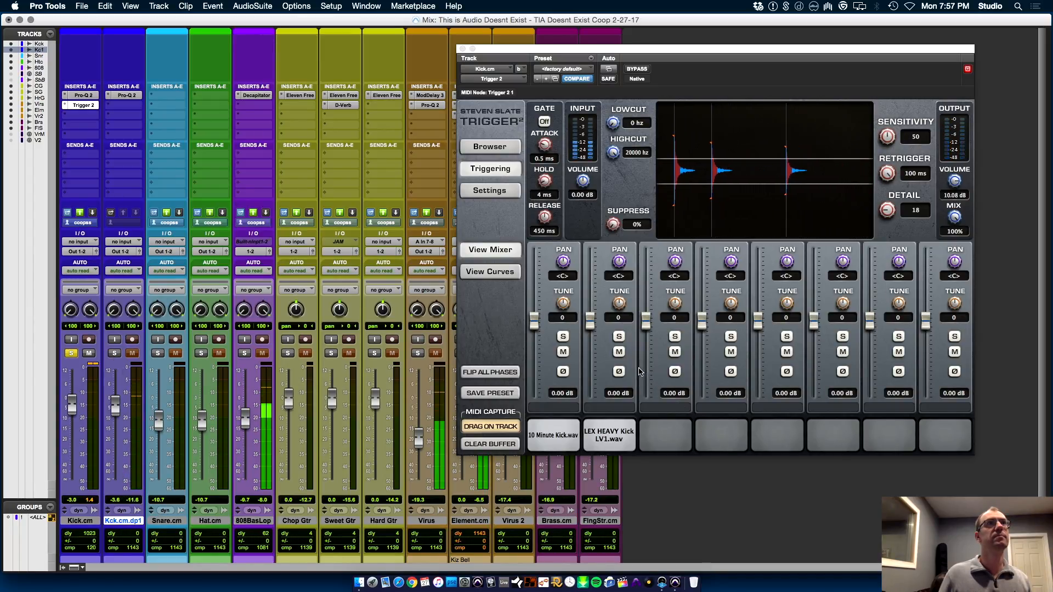
click(618, 338)
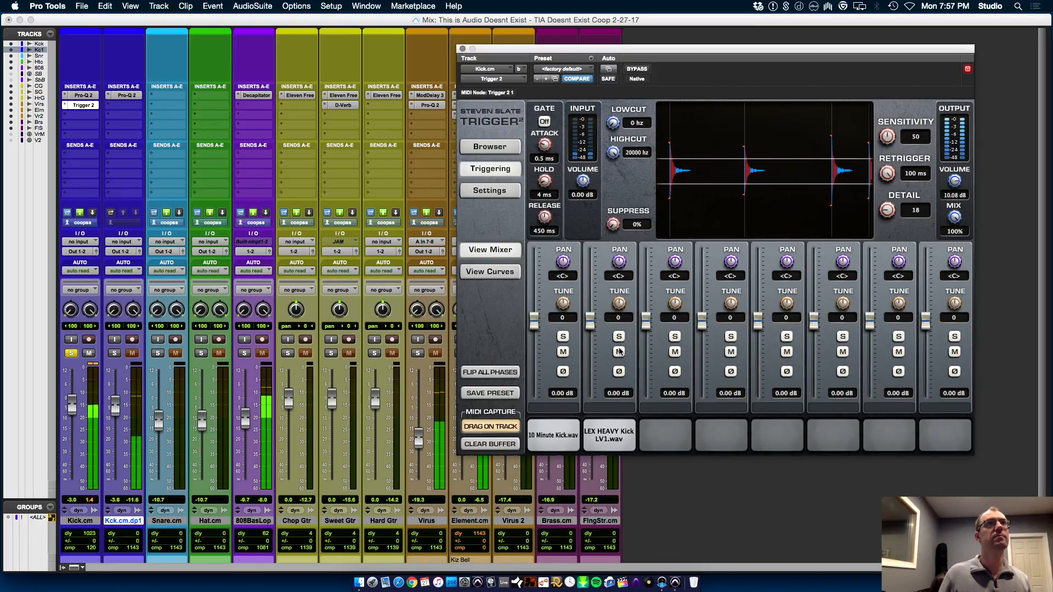
click(619, 352)
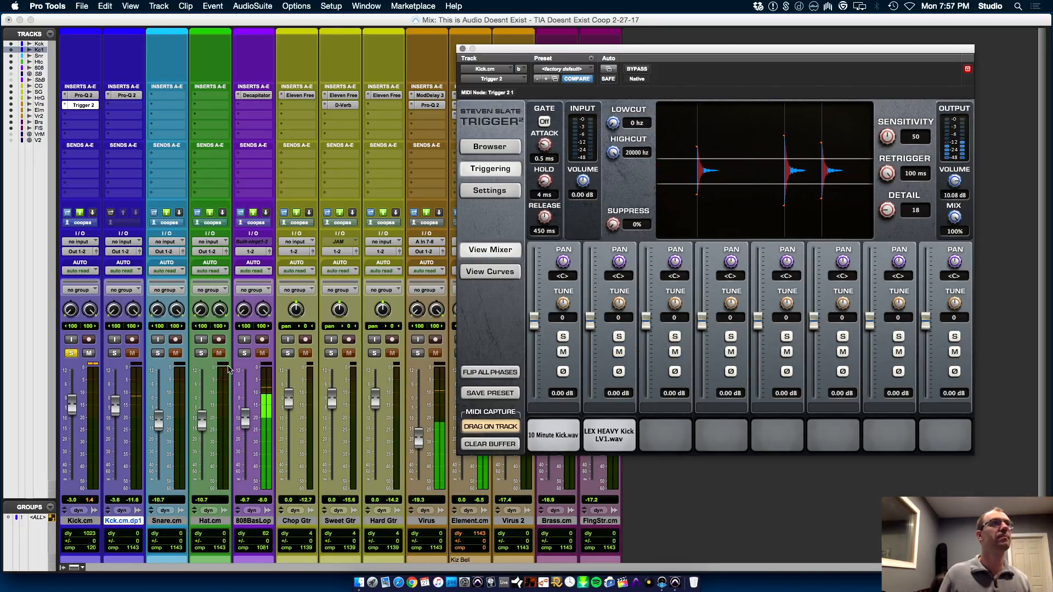
click(115, 354)
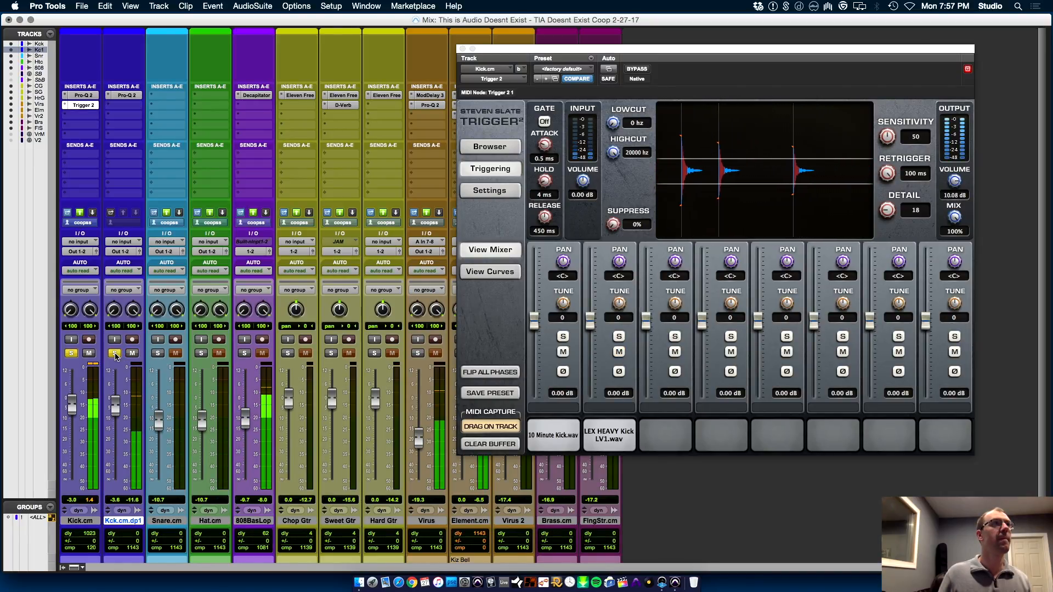
click(115, 354)
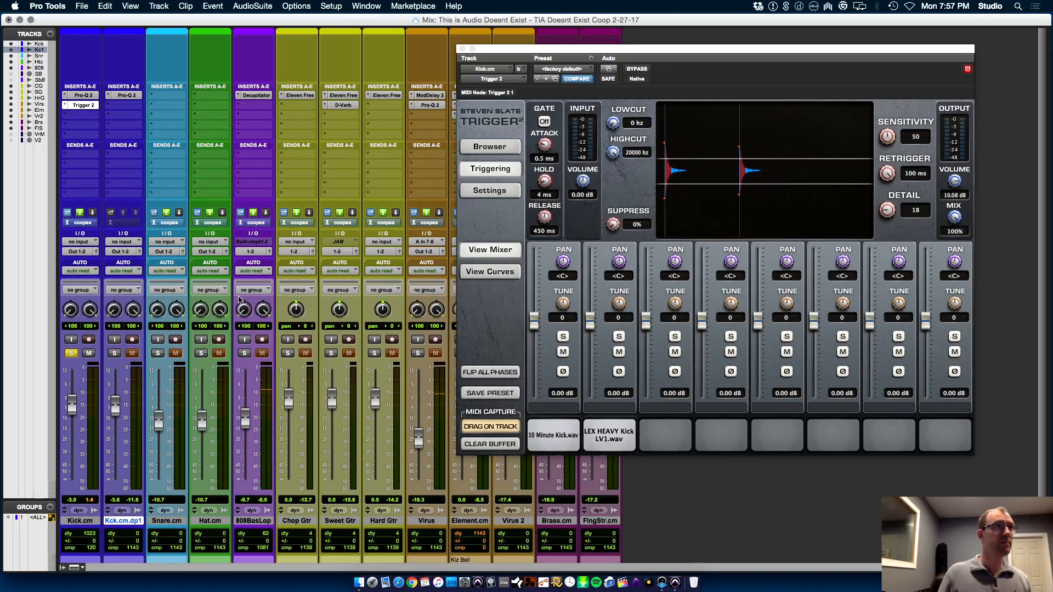
Open the Commit Tracks options for the Kck.cm.dp1 track
right_click(122, 527)
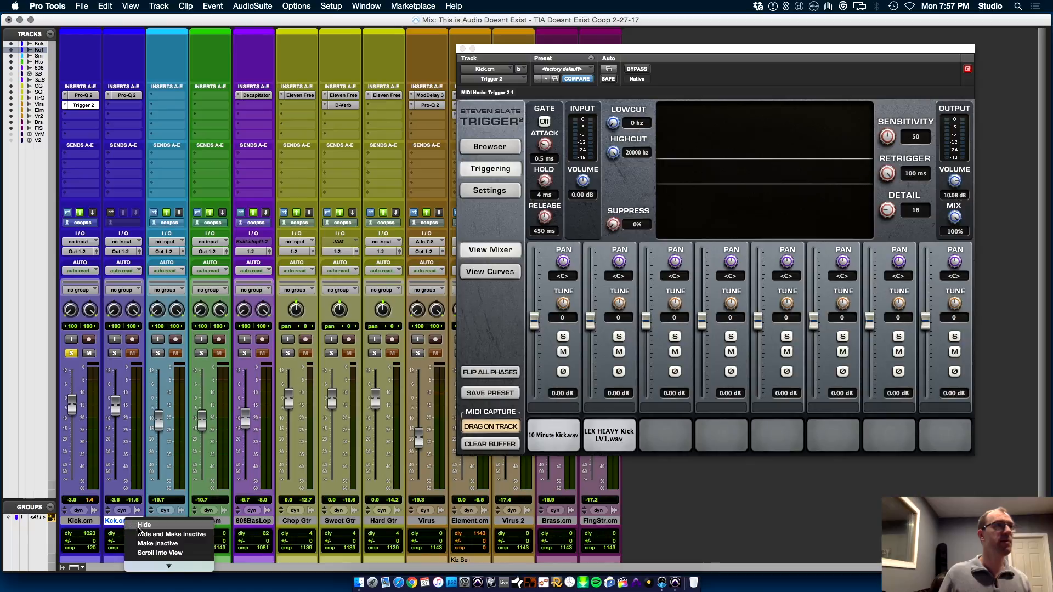
click(157, 520)
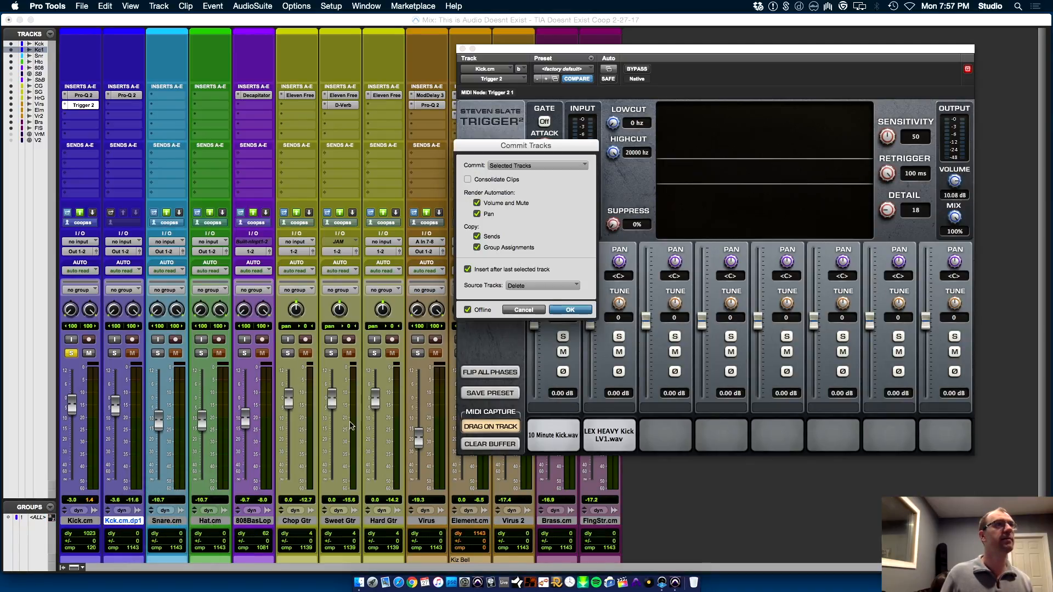
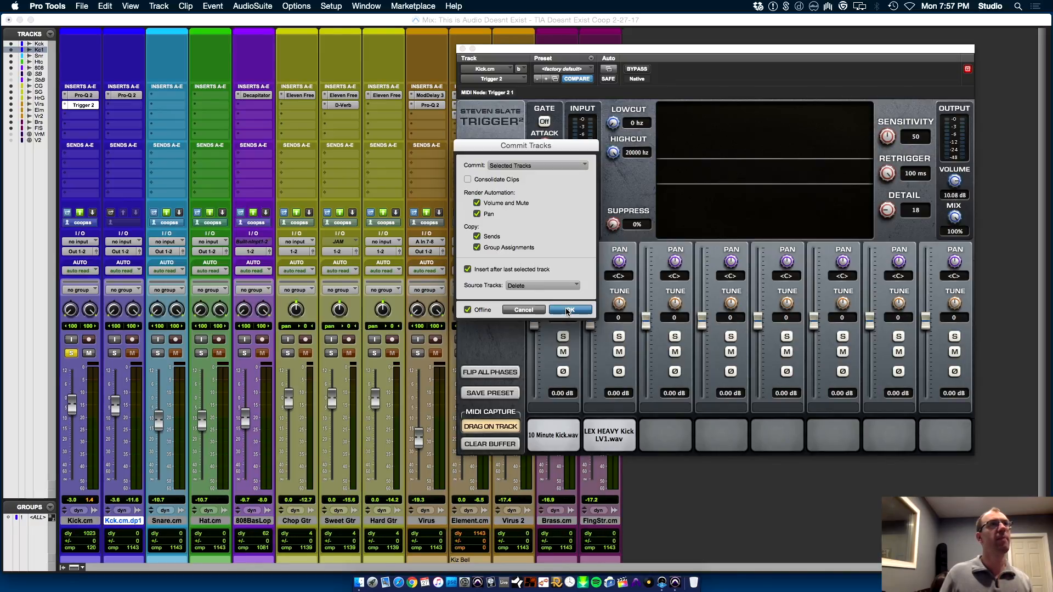
Commit the selected Kck.cm.dp1 track and enlarge the committed track's height in the Edit window
click(569, 311)
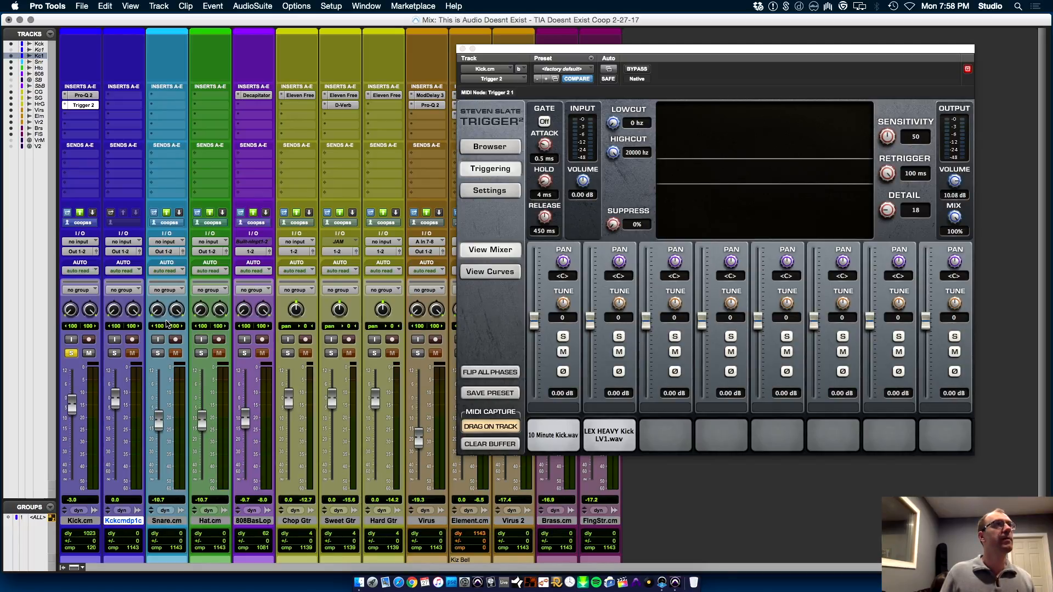
key(super+equal)
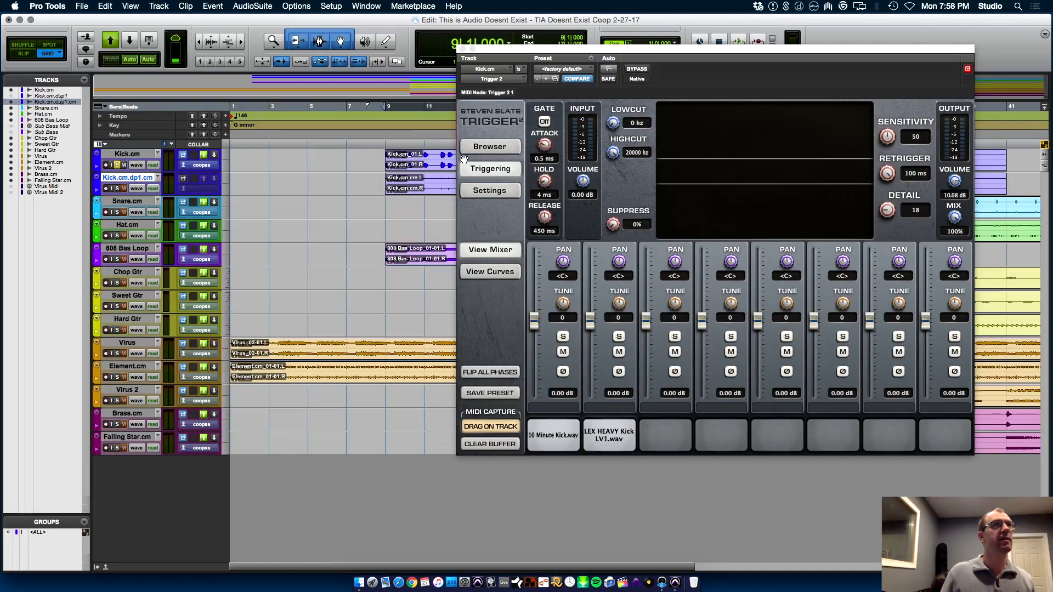
click(144, 191)
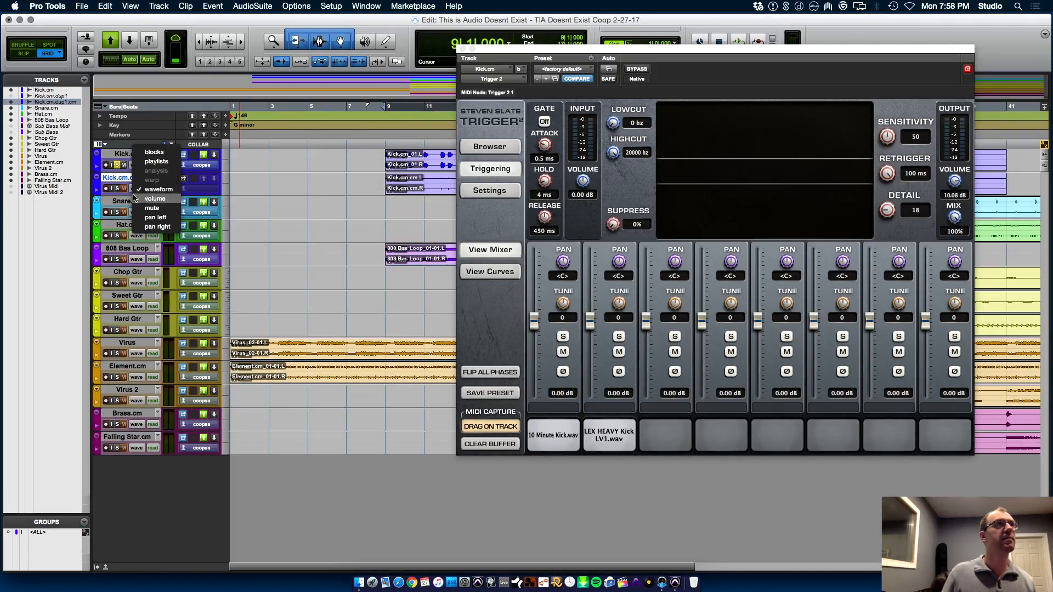
click(122, 195)
drag(121, 195, 125, 313)
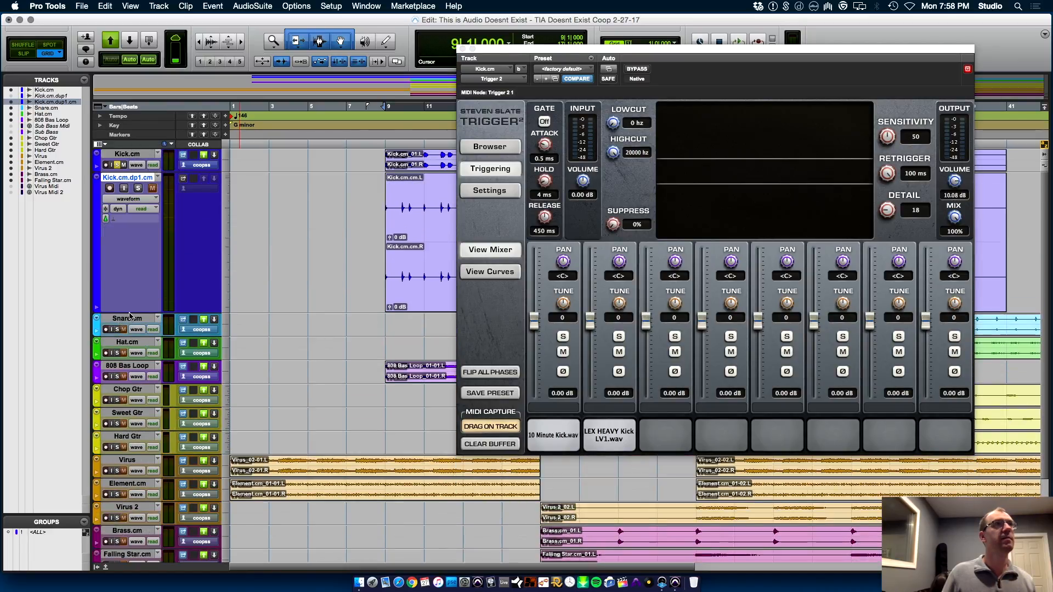
Close Trigger 2, set the grid to 1/4 note, and select the committed kick hit from 11|1|000 to 11|2|000
key(t)
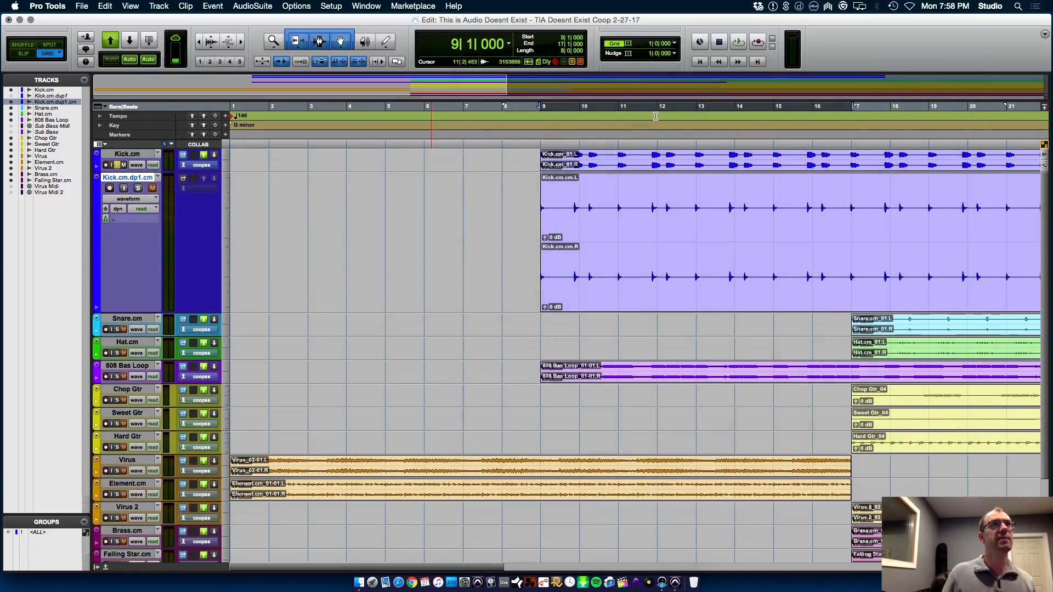
click(463, 49)
click(630, 234)
key(t)
key(t)
key(t)
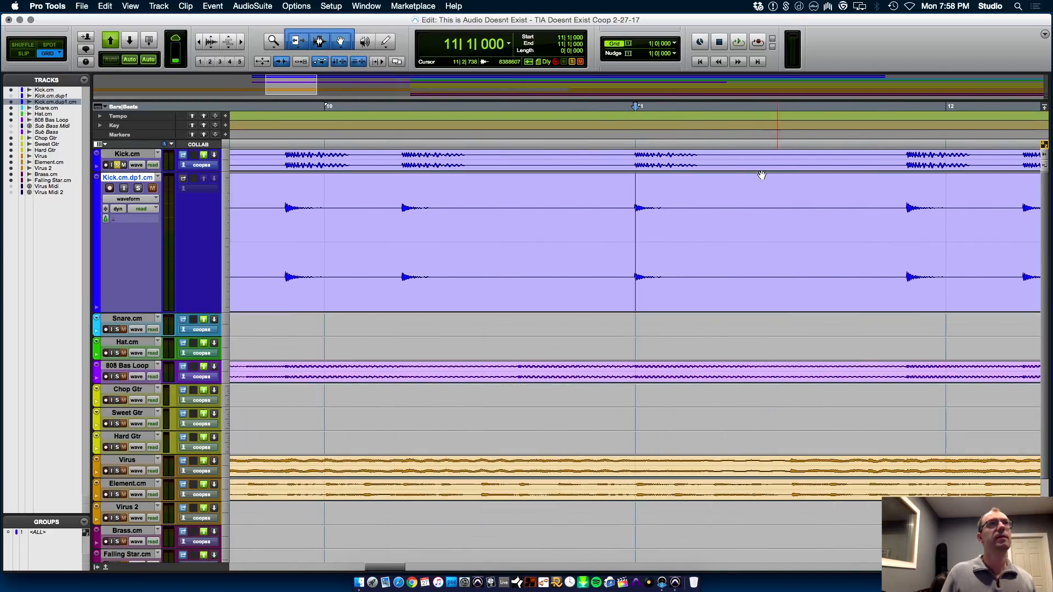
click(674, 44)
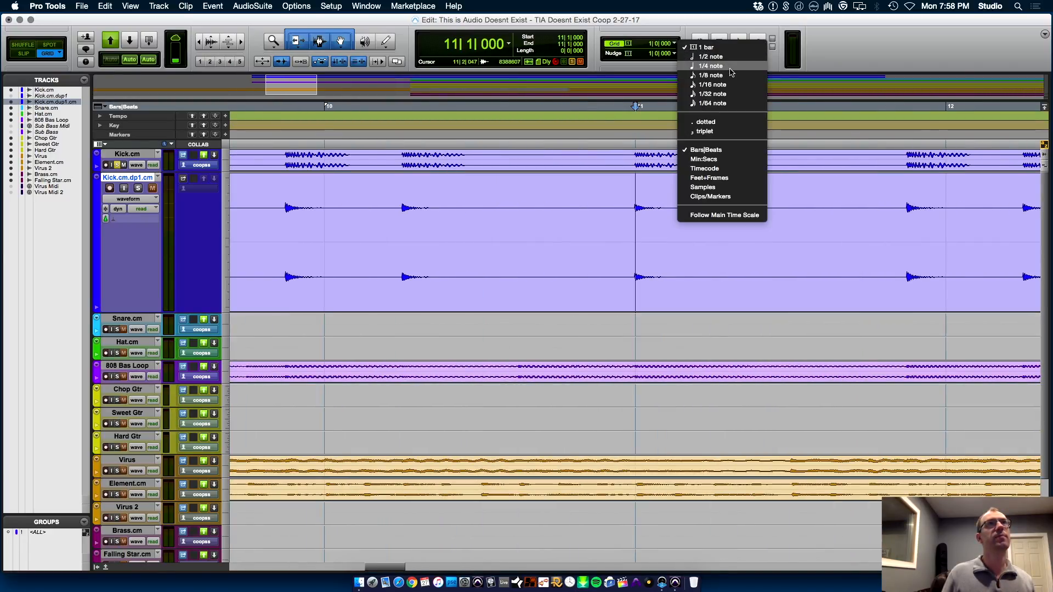
click(712, 57)
drag(700, 291, 631, 214)
Normalize the selected kick hit with AudioSuite at the 100% peak level and close the processor
click(213, 6)
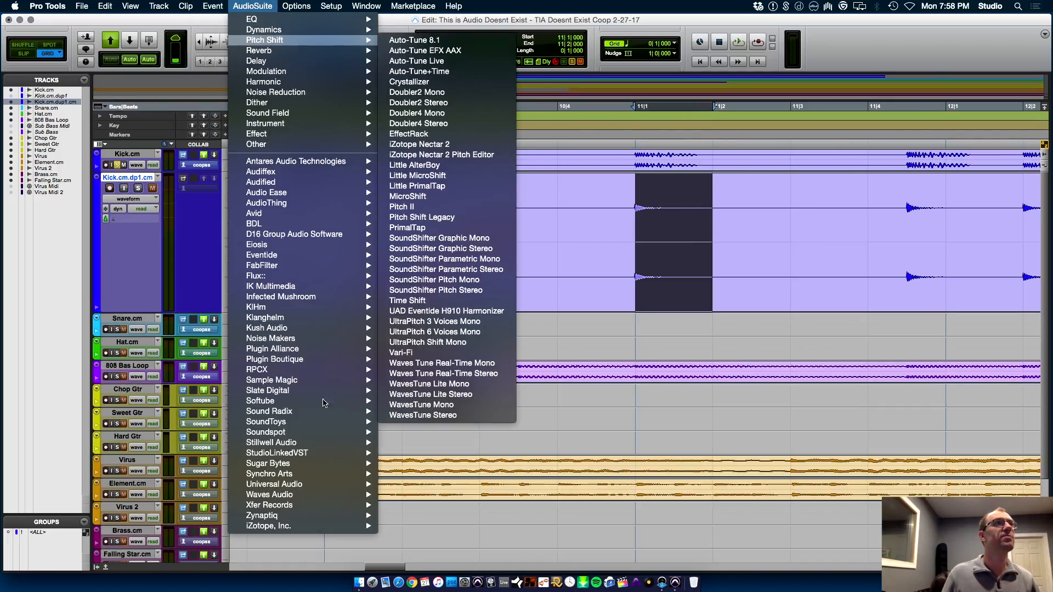
mouse_move(296, 143)
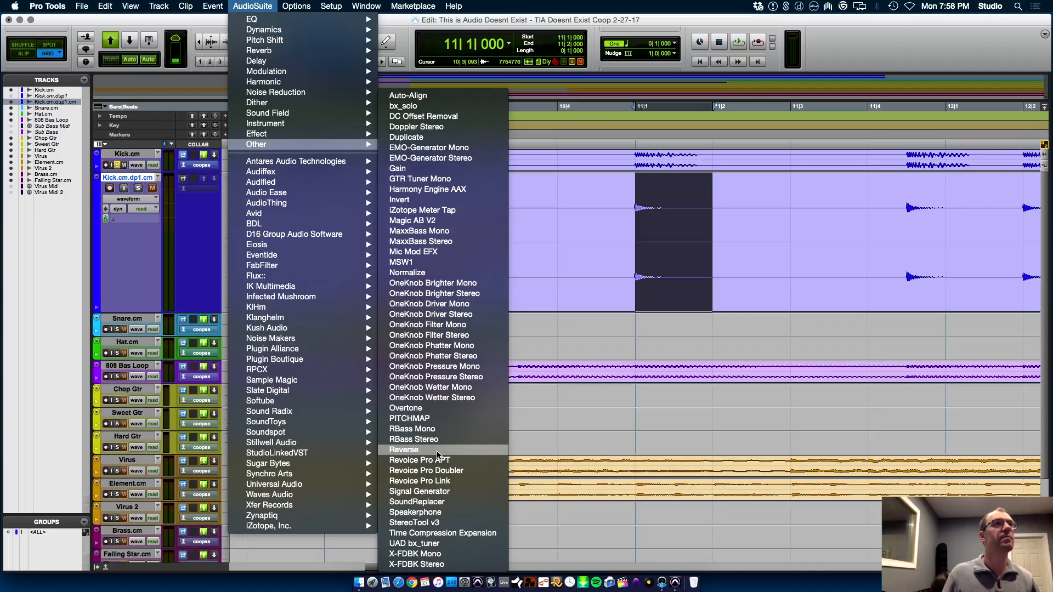
click(434, 272)
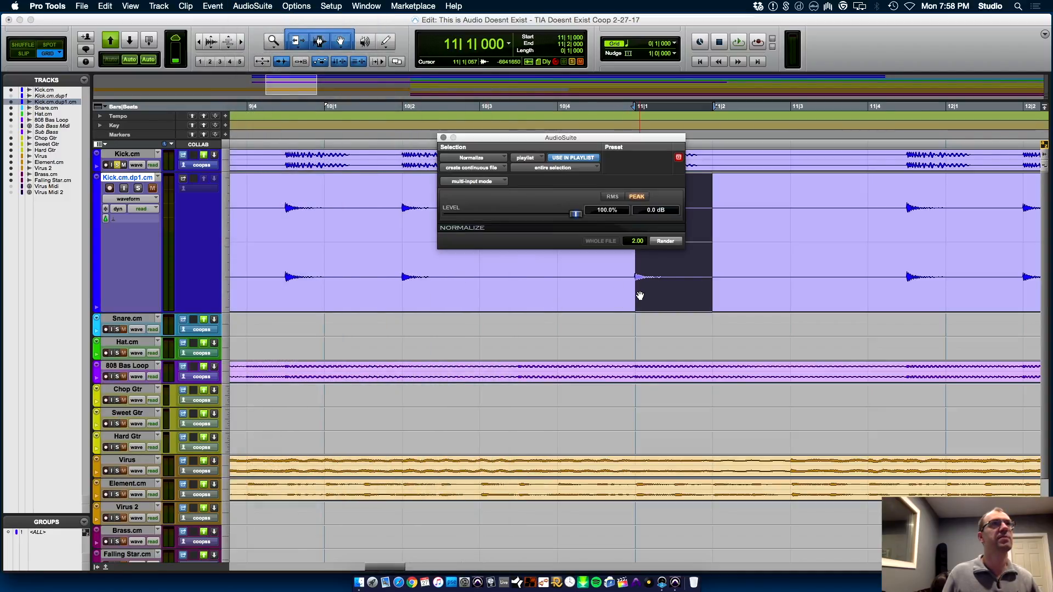
click(672, 242)
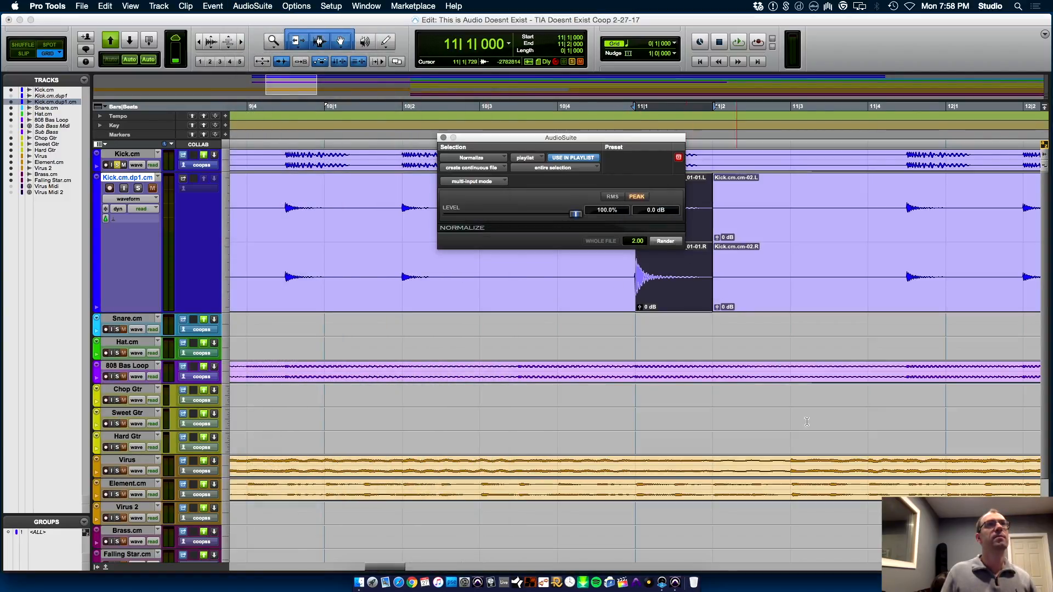
click(443, 137)
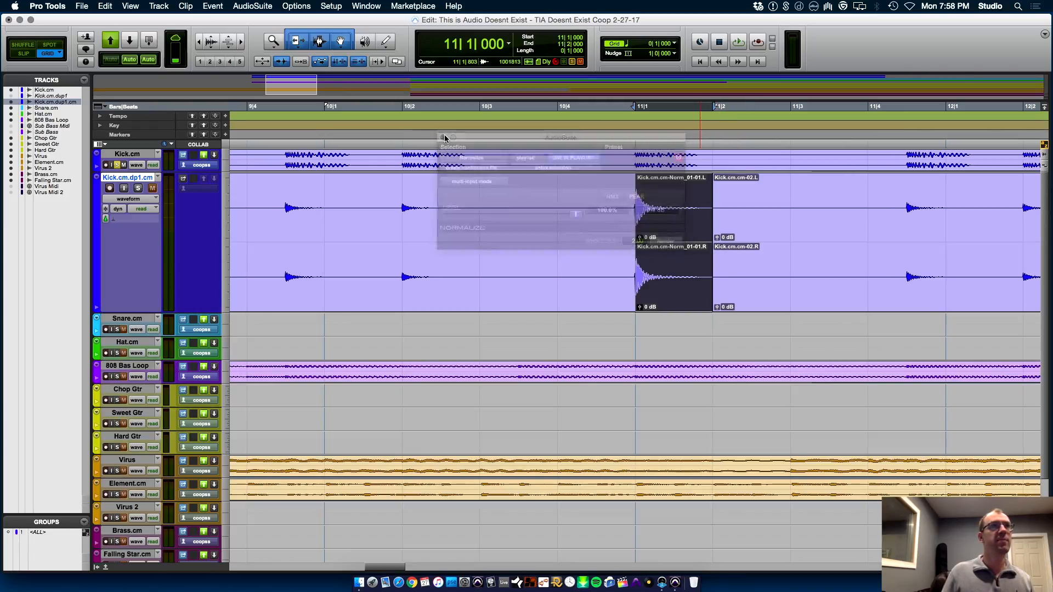
Rename the normalized kick clip as TIA Kick
key(super+shift+r)
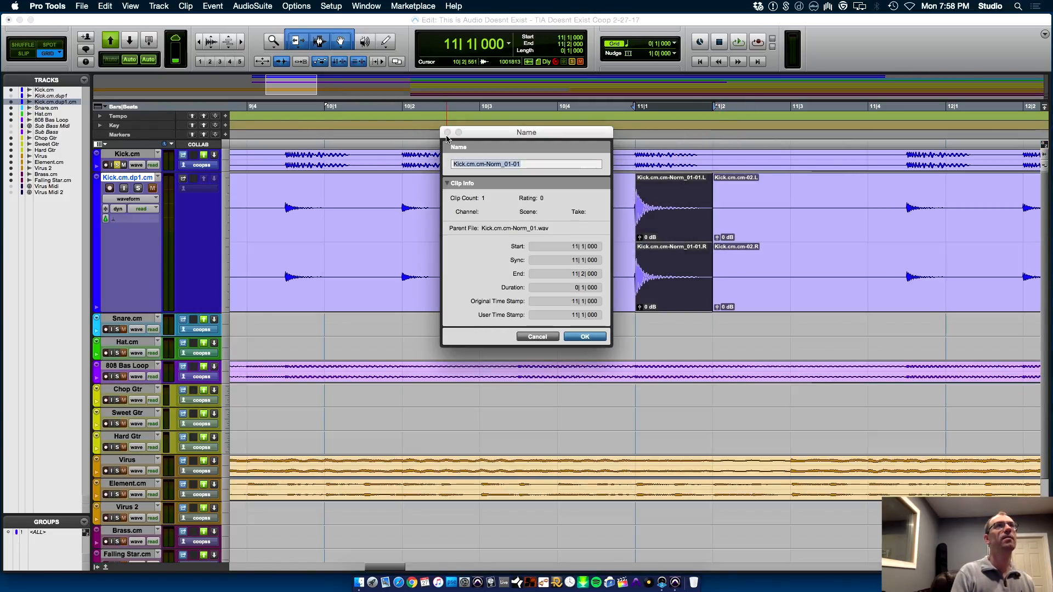
text(TIA Kick)
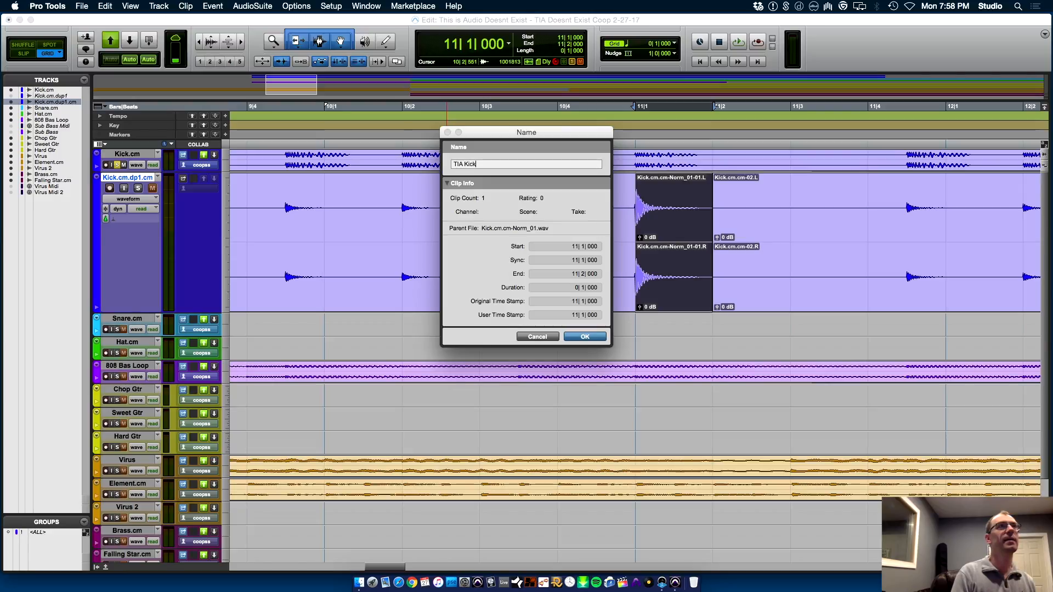
key(Return)
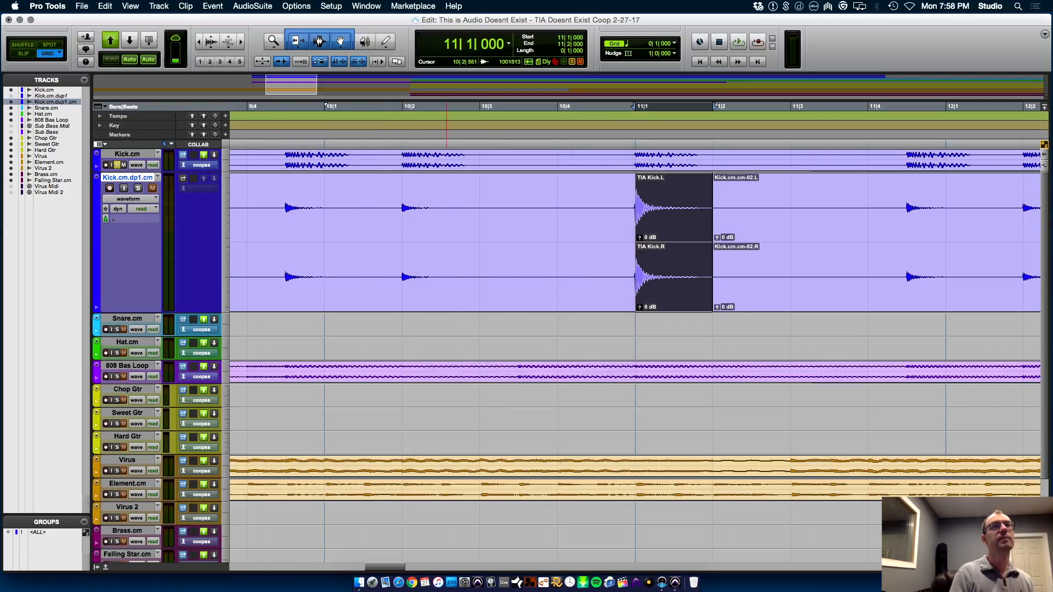
Export the TIA Kick clip as an interleaved 24-bit, 44.1 kHz WAV into Dropbox's Samples/Trigger folder
key(super+shift+k)
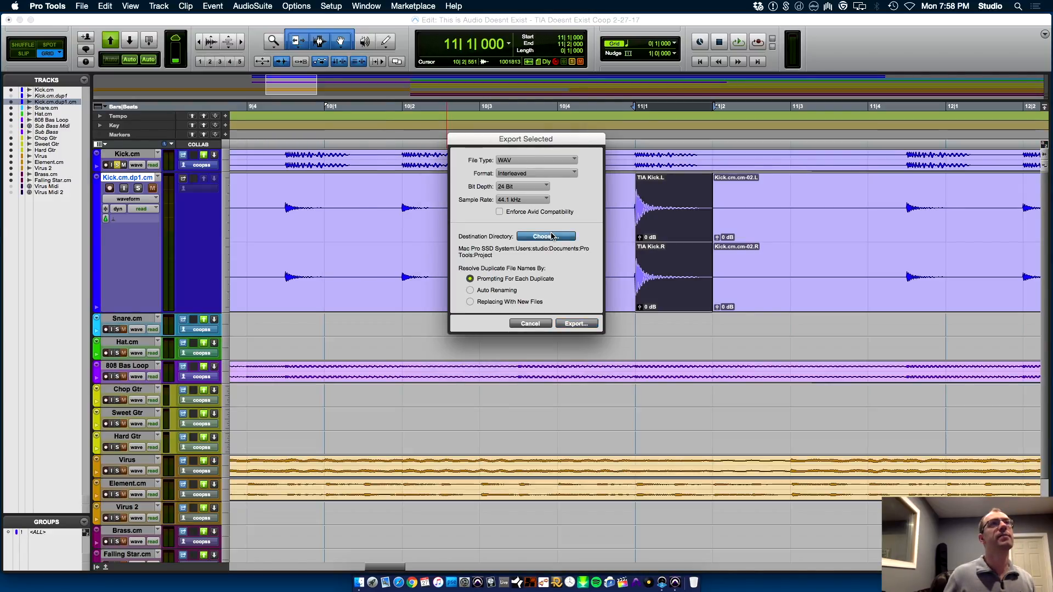
click(552, 236)
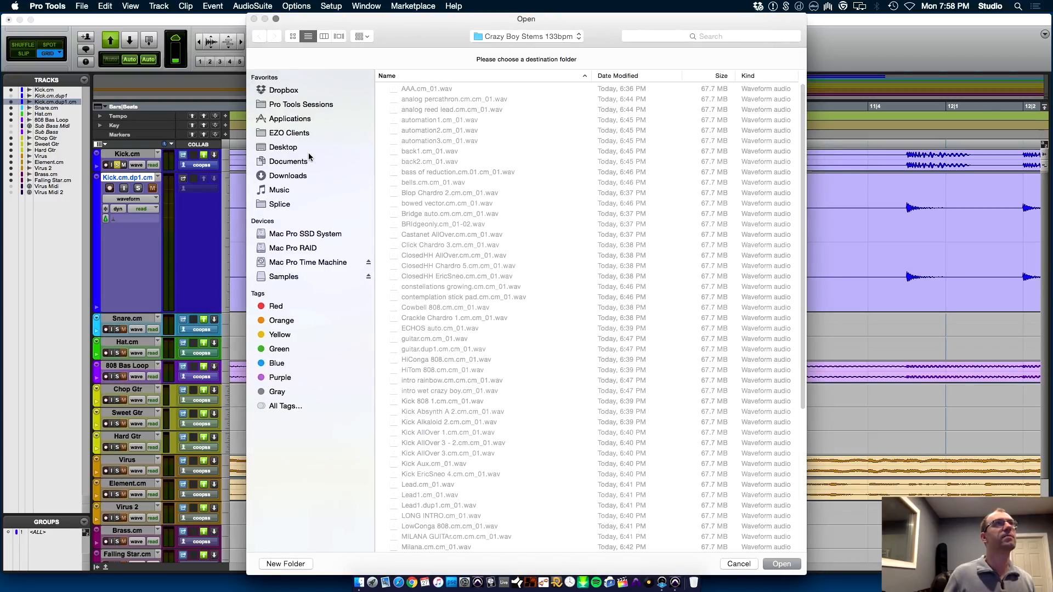
click(297, 248)
click(297, 90)
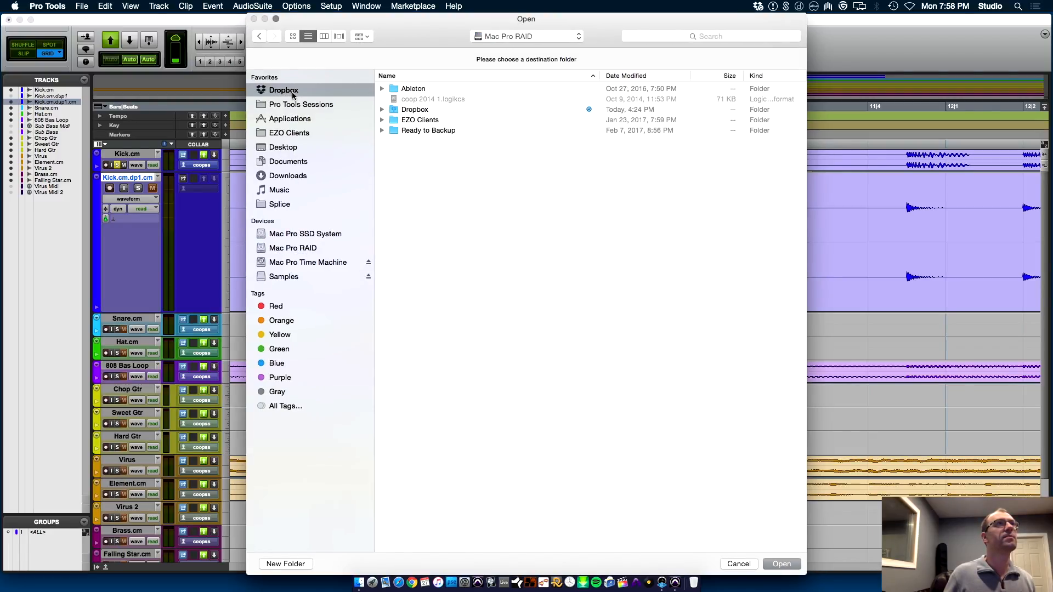
key(s)
key(super+Down)
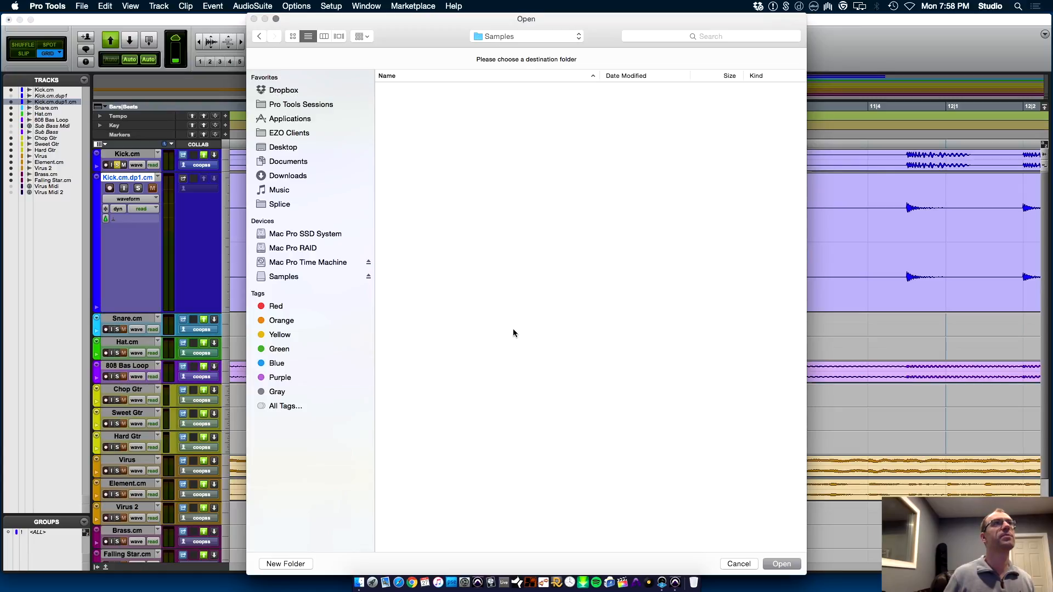
key(t)
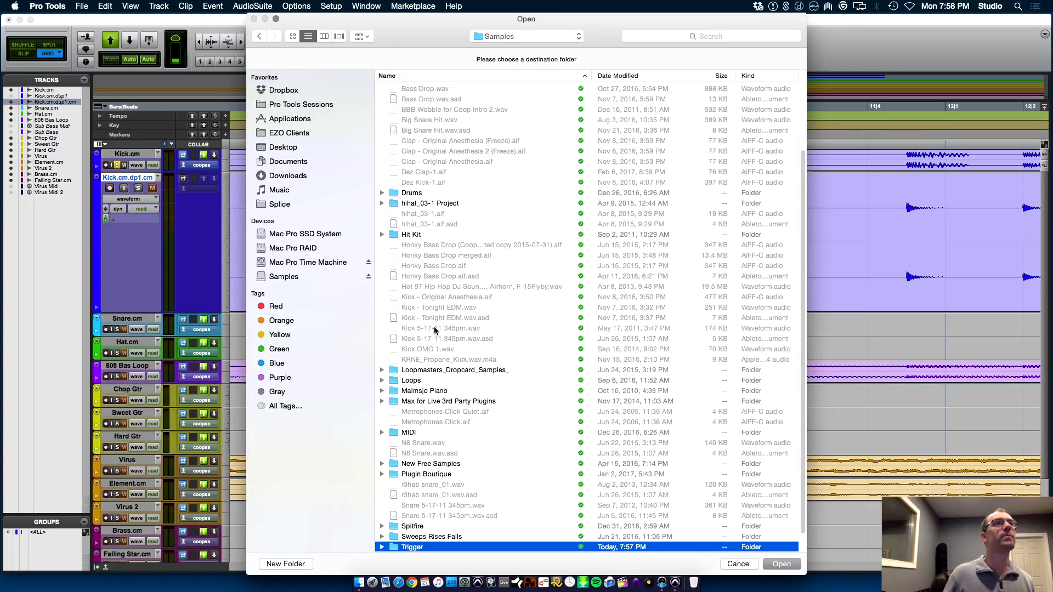
key(super+Down)
key(Return)
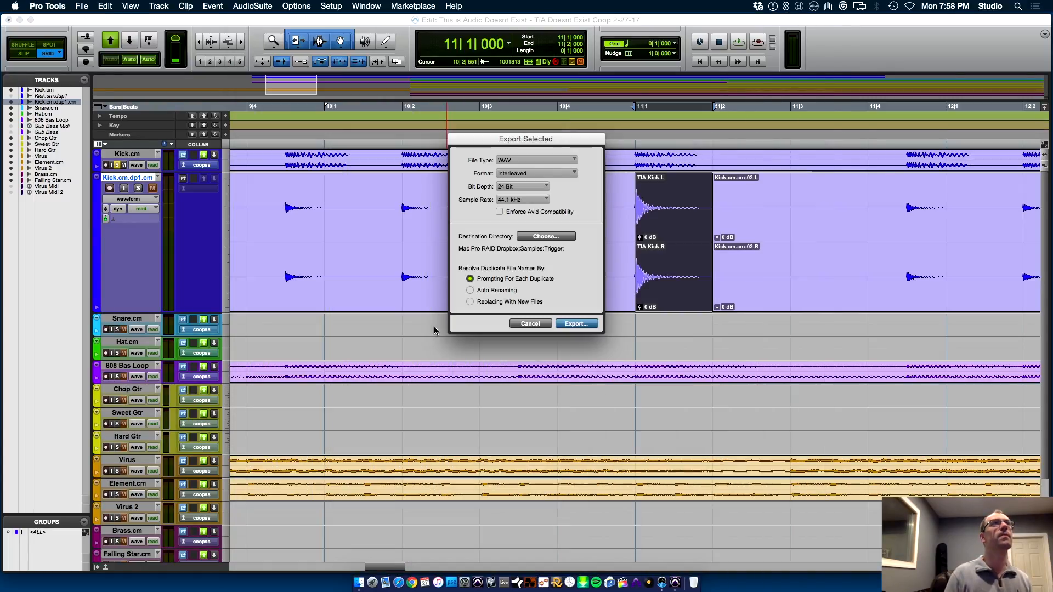
key(Return)
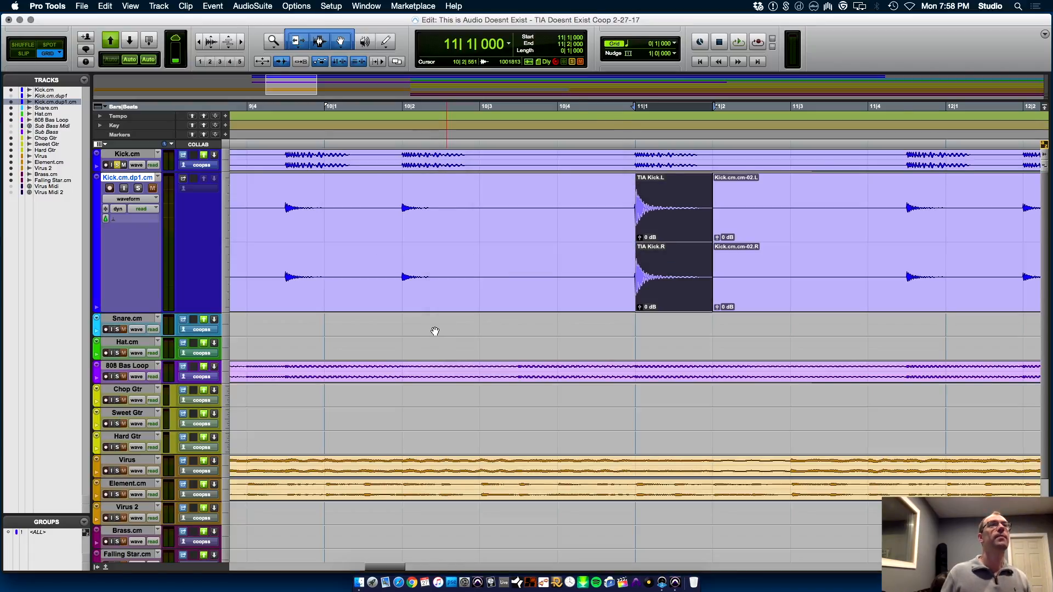
Delete the committed Kick.cm.dup1.cm track together with its active clips
key(r)
key(r)
key(r)
key(r)
key(r)
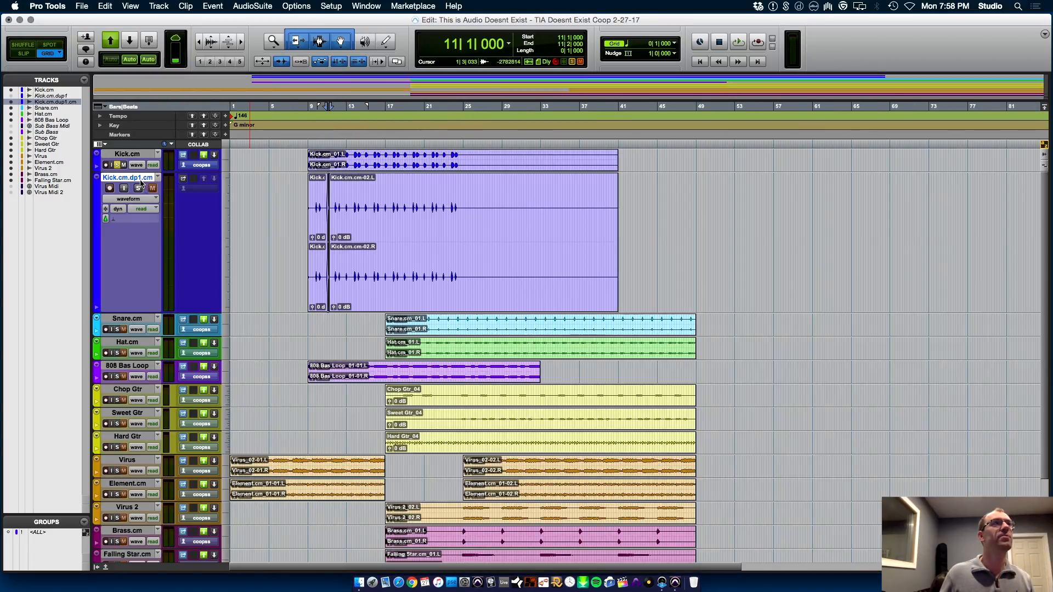
right_click(139, 177)
click(167, 302)
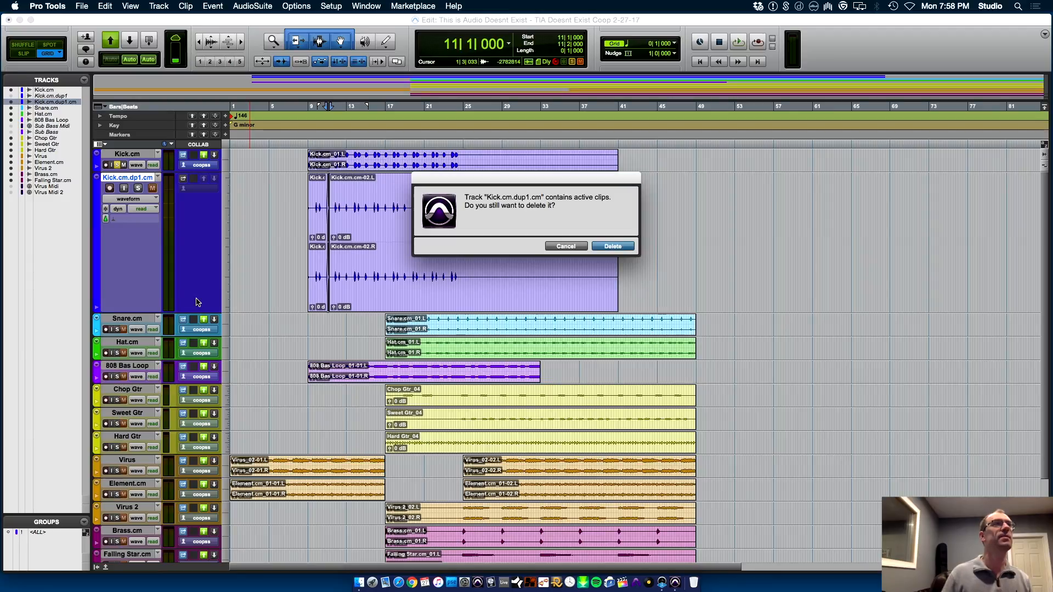
key(Return)
Reopen Trigger 2 on Kick.cm, load TIA Kick.wav into the third sample slot, and return to the triggering view
click(133, 154)
key(super+equal)
click(91, 114)
click(89, 105)
click(86, 105)
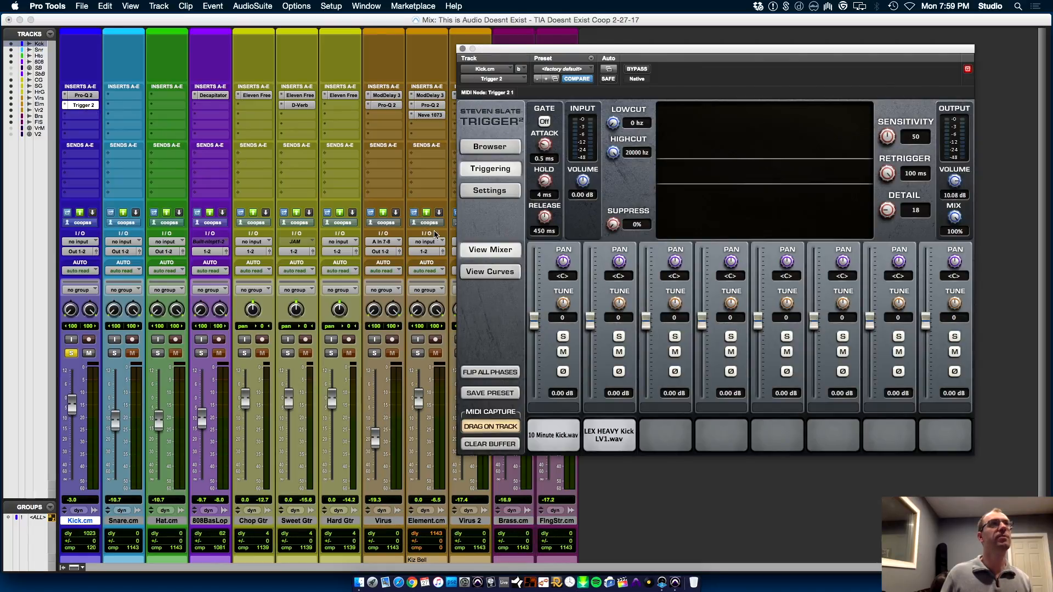
click(491, 146)
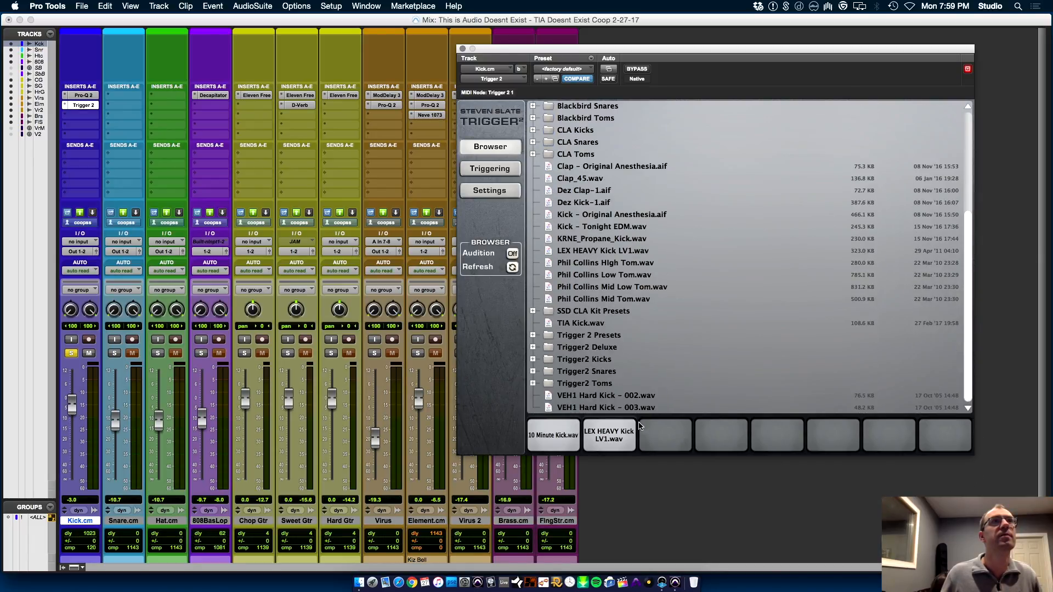
drag(582, 328, 665, 435)
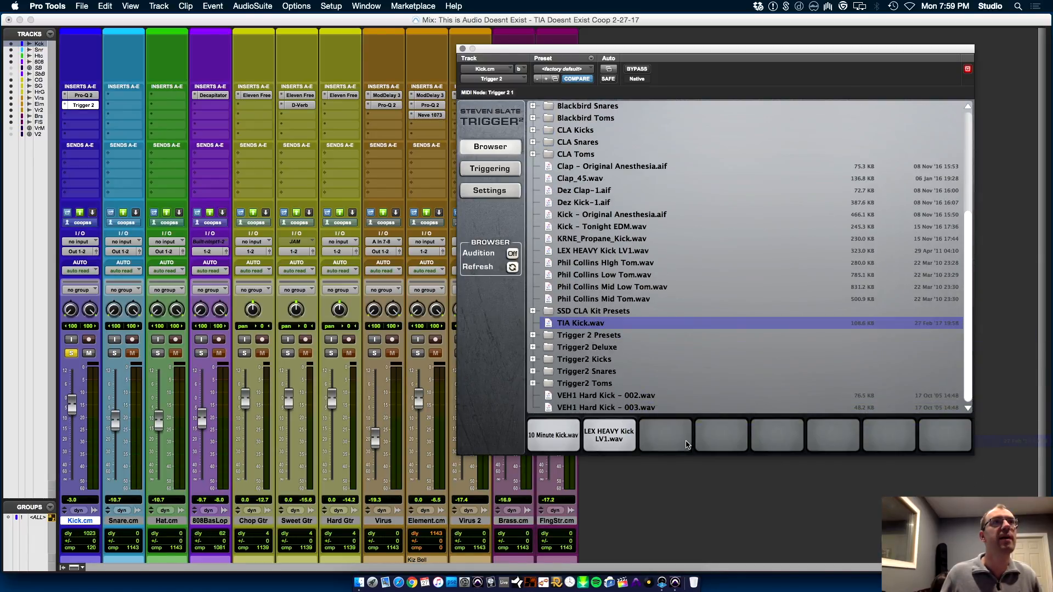
click(491, 170)
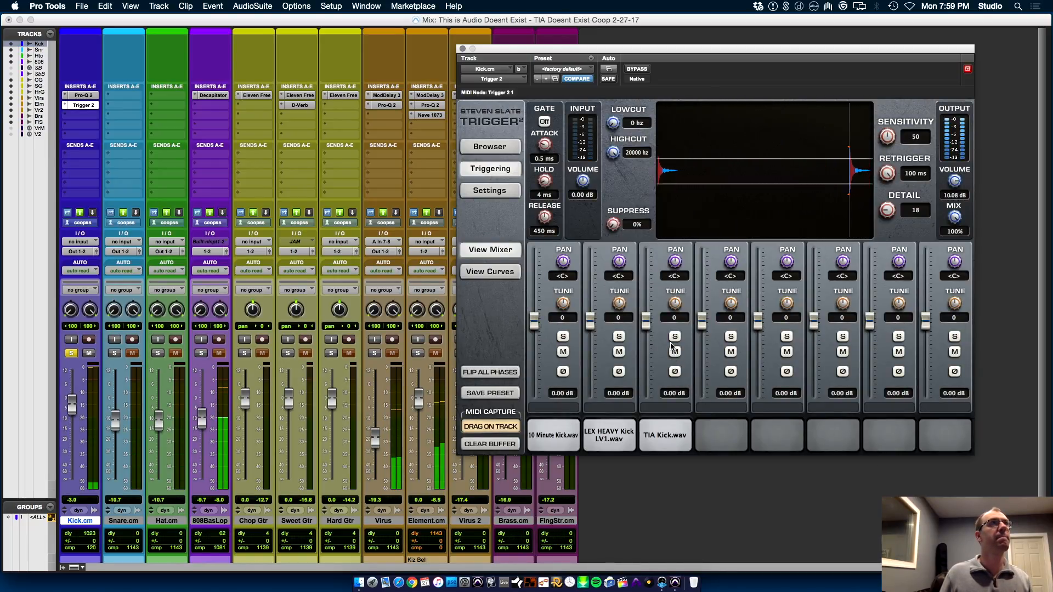
Play the session from the Edit window and toggle the TIA Kick.wav slot's solo to compare the layers
key(super+equal)
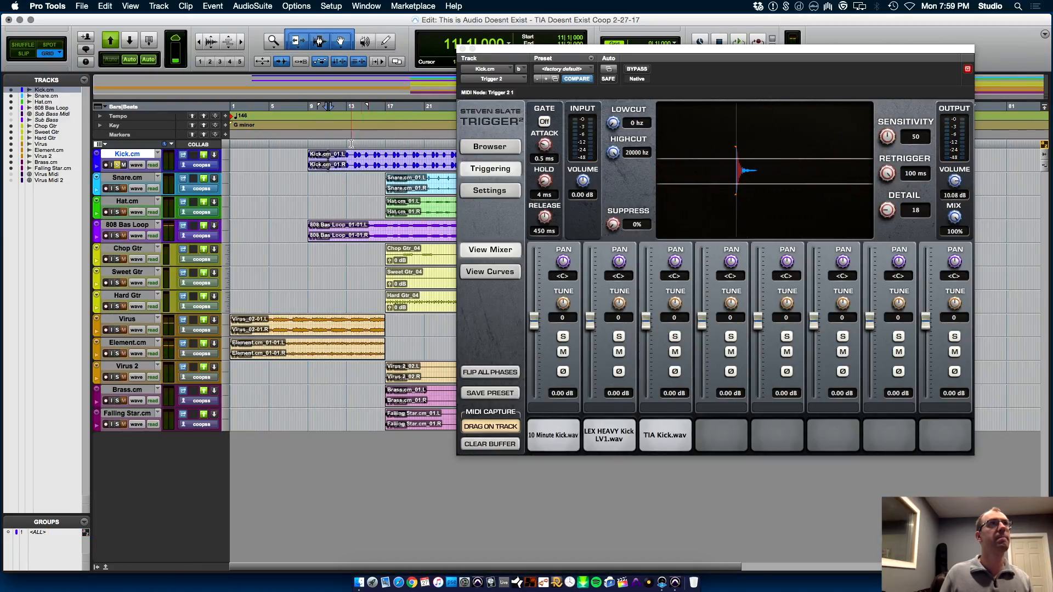
key(space)
click(675, 336)
click(675, 337)
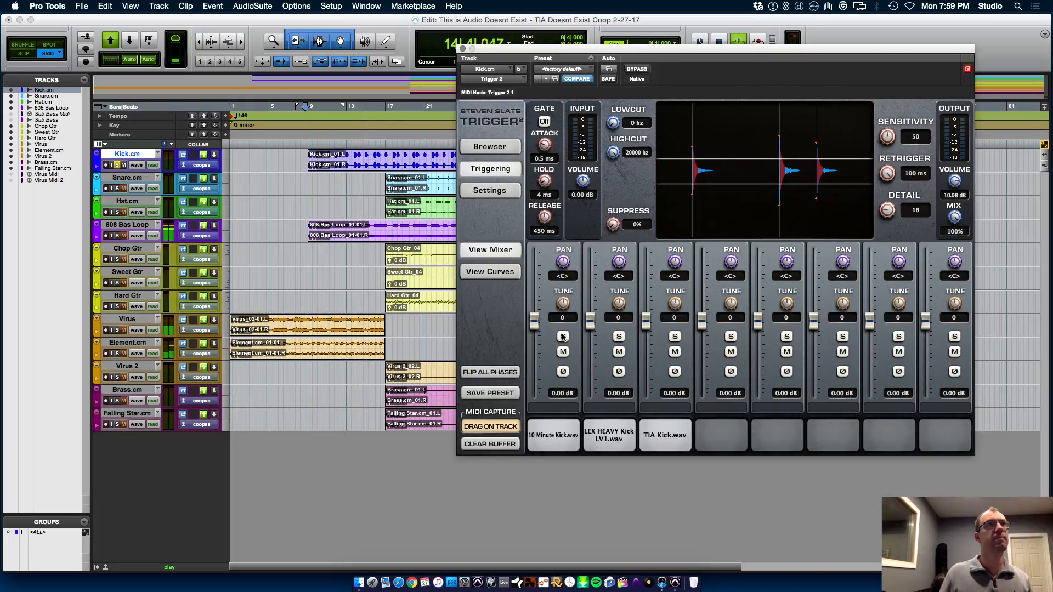
Set the TIA Kick.wav slot's level to -6.40 dB and its tune to -5 while auditioning from bar 9
drag(646, 322, 652, 348)
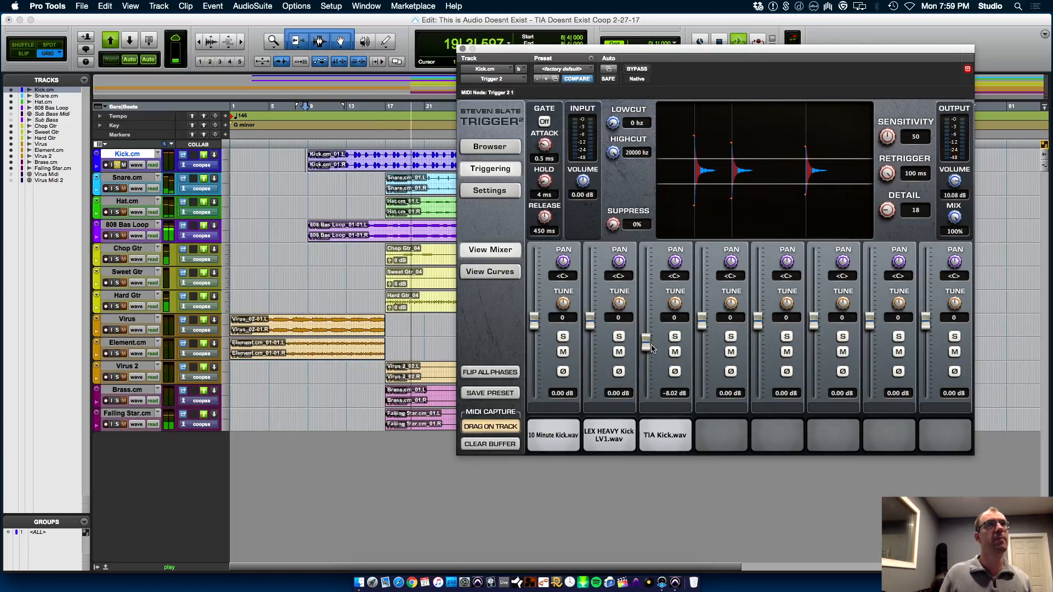
key(space)
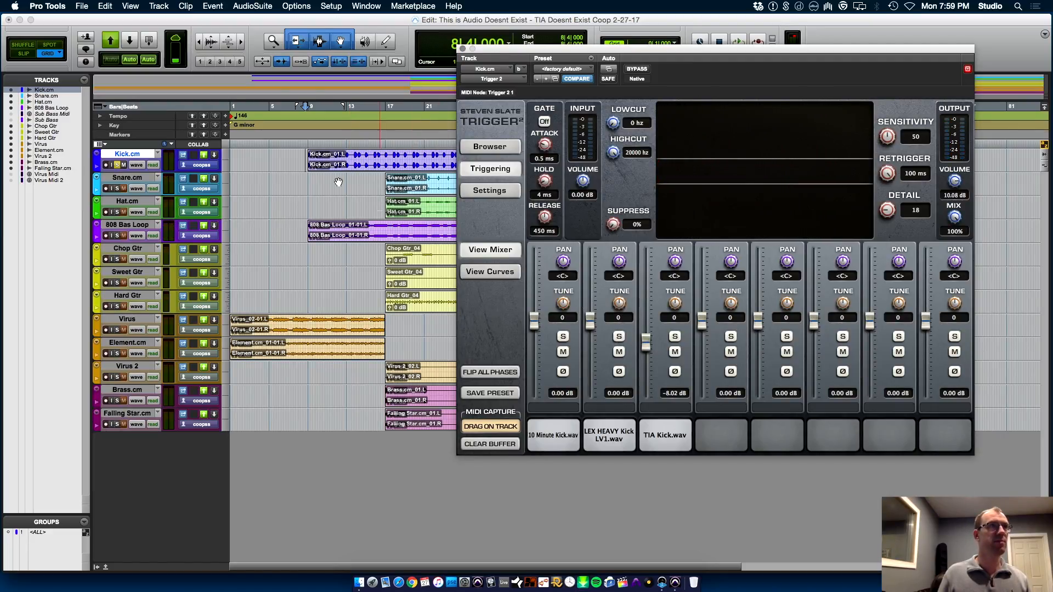
click(309, 178)
click(679, 310)
key(space)
mouse_move(646, 342)
mouse_down()
mouse_move(647, 307)
mouse_move(650, 343)
mouse_up()
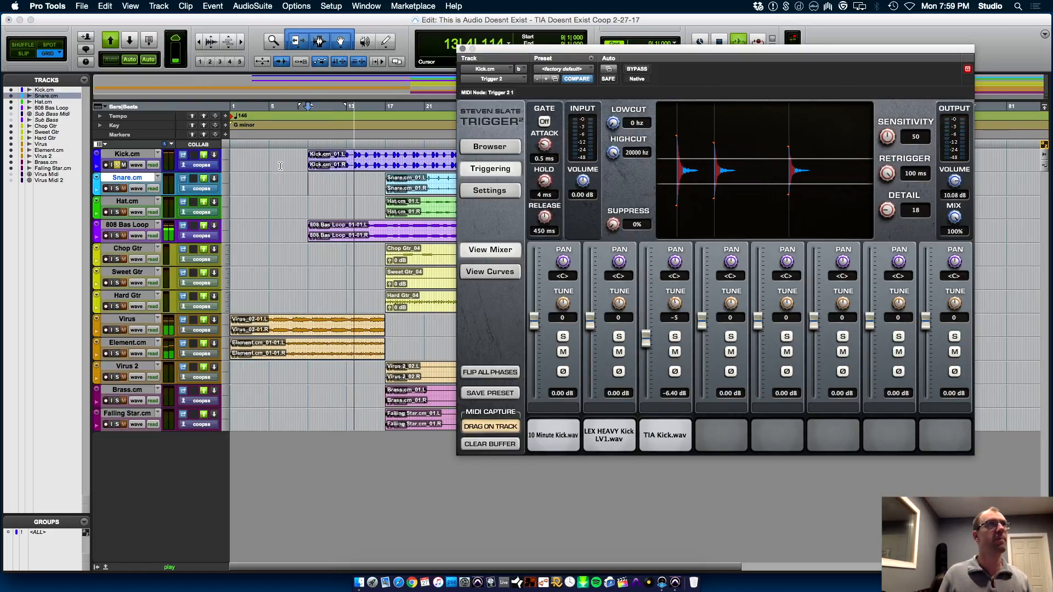
With the Kick.cm clip selected, lower the 10 Minute Kick.wav slot's level to -5.11 dB and invert its phase
click(332, 165)
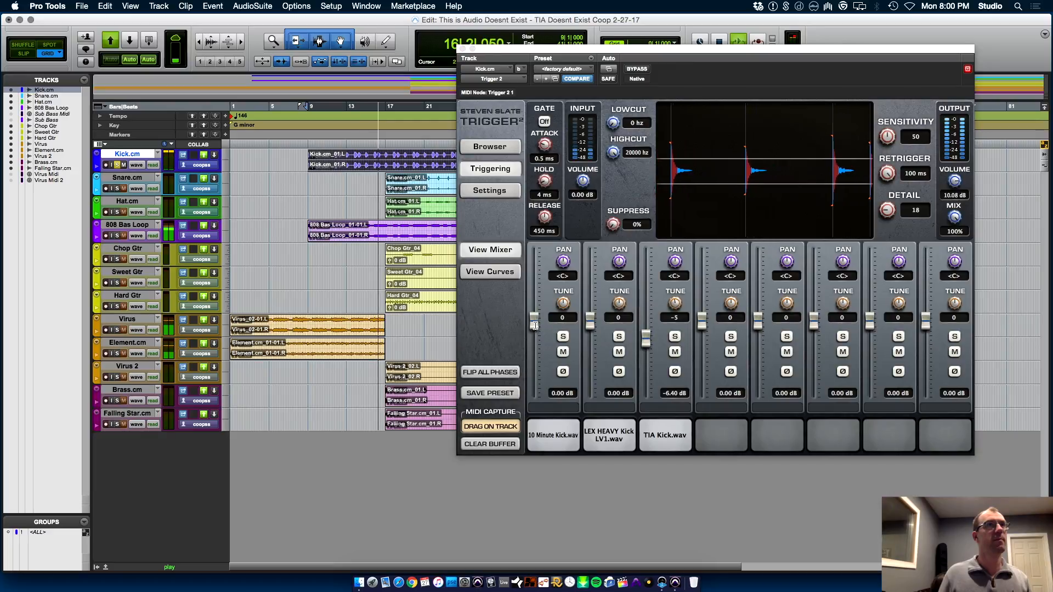
click(564, 352)
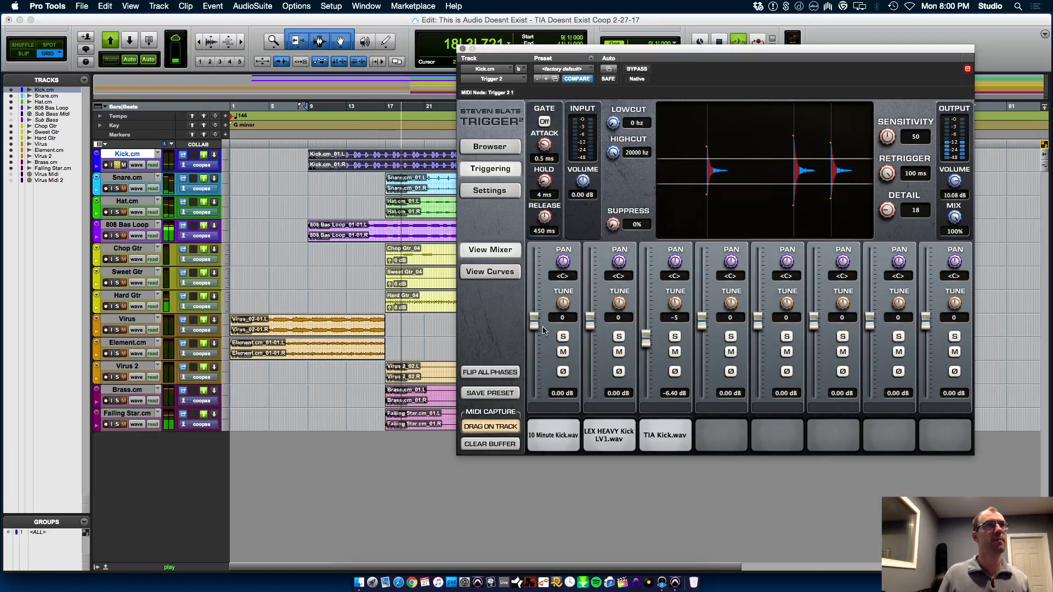
drag(534, 320, 534, 334)
click(564, 372)
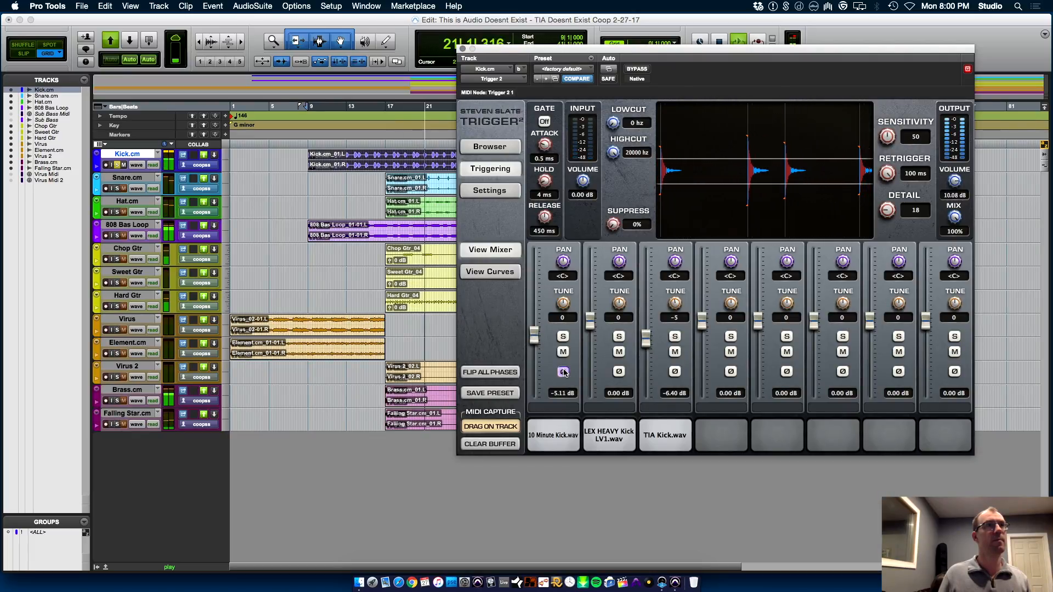
Raise the 10 Minute Kick.wav slot's level to 1.70 dB and invert the TIA Kick.wav slot's phase while auditioning from bar 9
drag(534, 335, 539, 320)
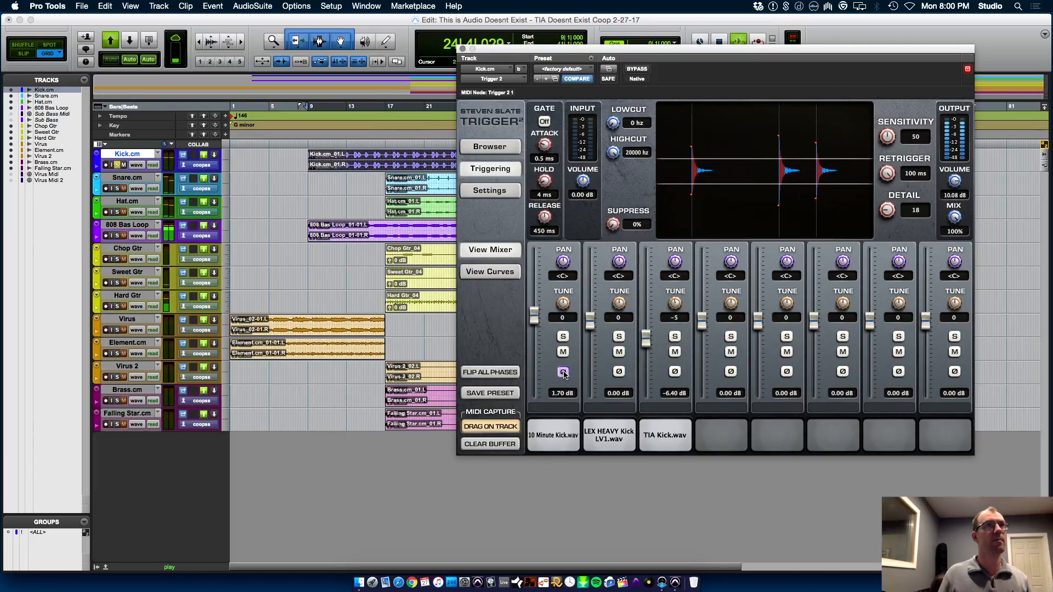
key(space)
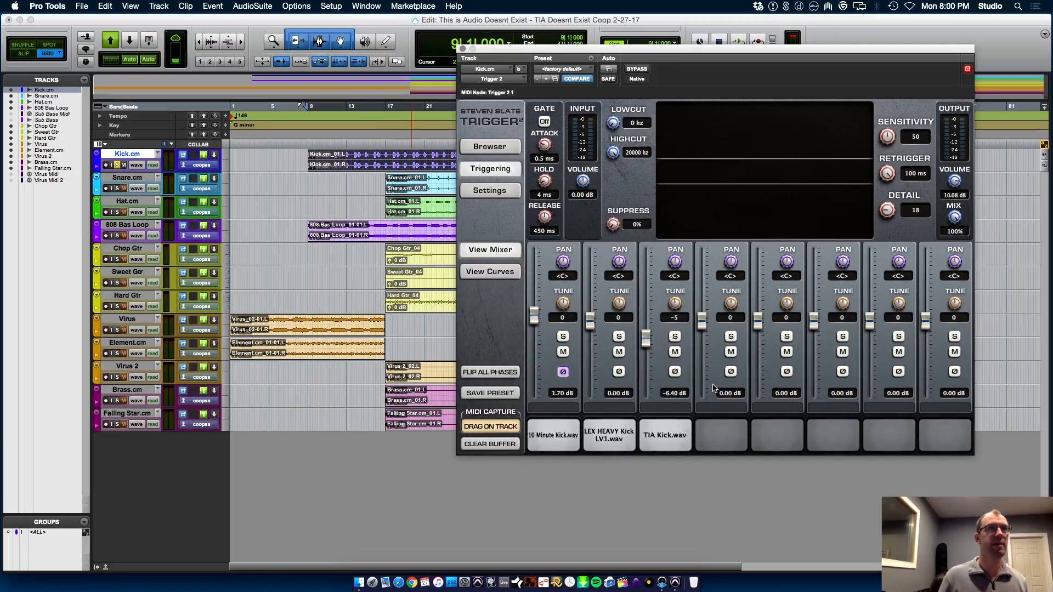
key(space)
click(675, 373)
click(675, 372)
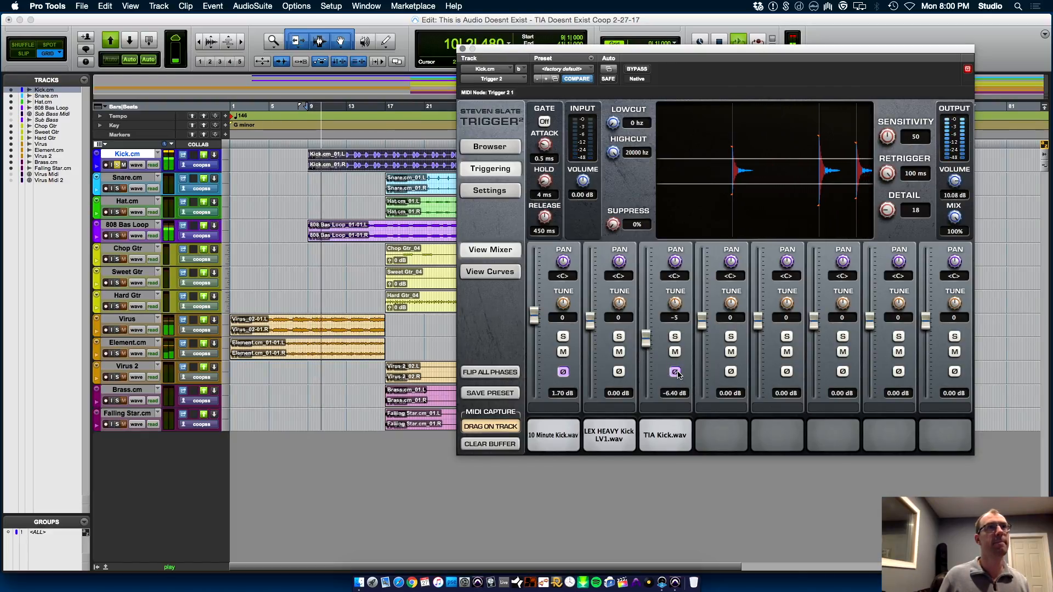
click(675, 373)
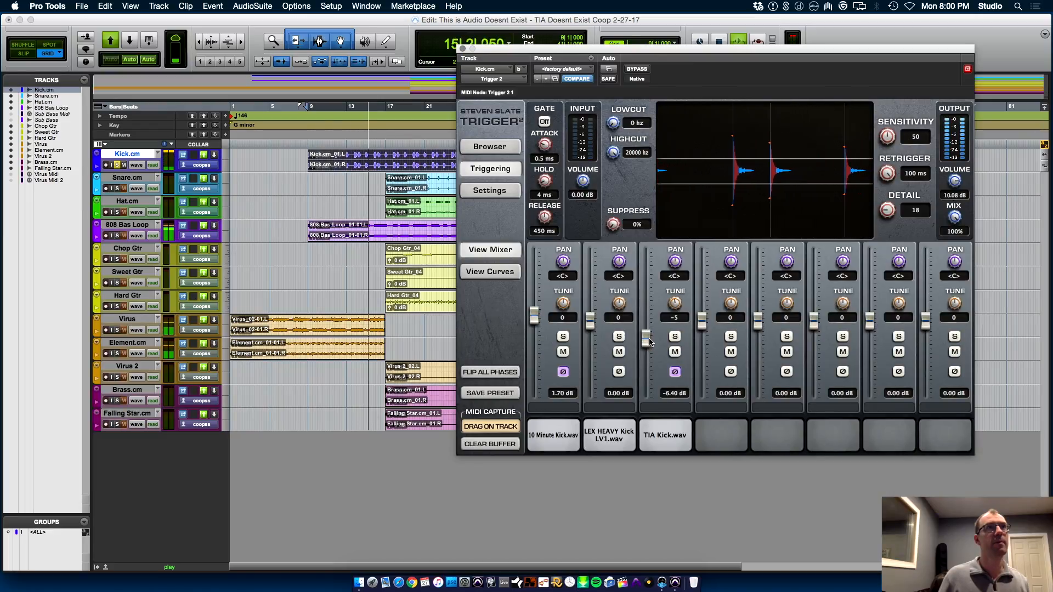
key(space)
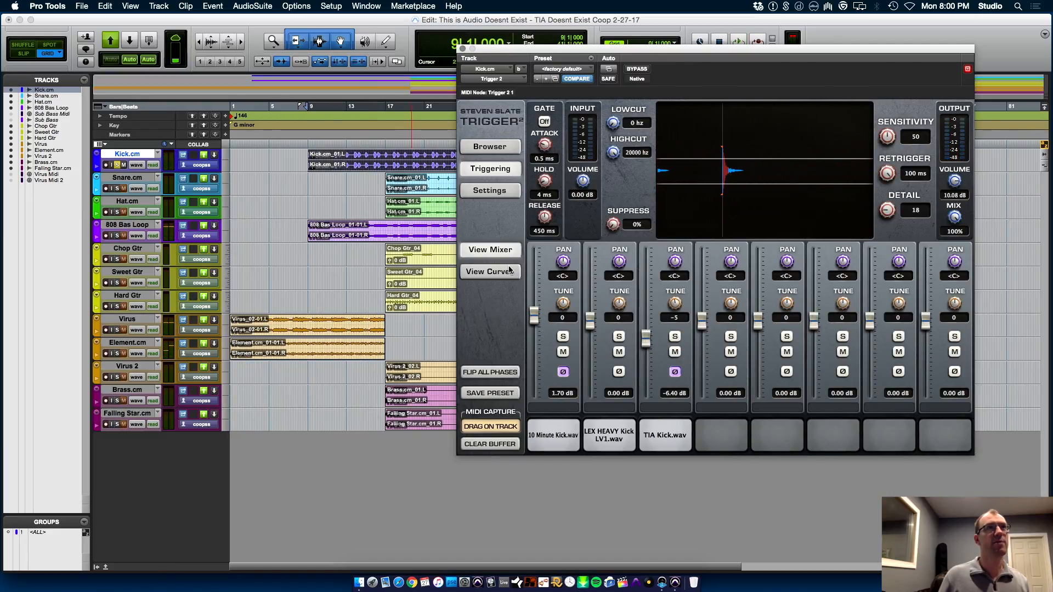
Glance at the sample curves, then mute the TIA Kick.wav slot and lower its level to -23.49 dB during playback
click(506, 271)
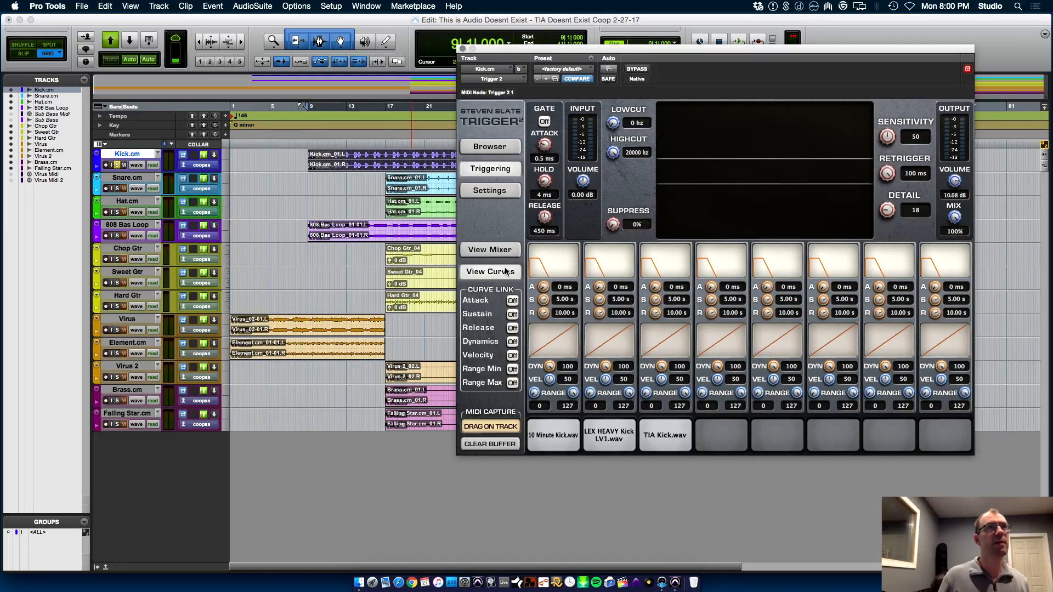
click(501, 258)
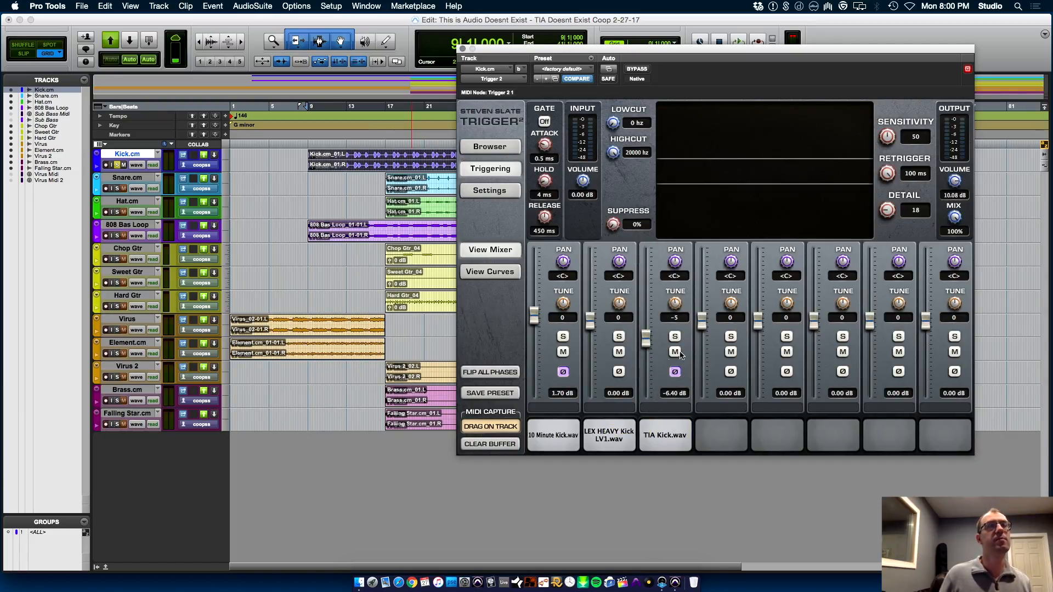
key(space)
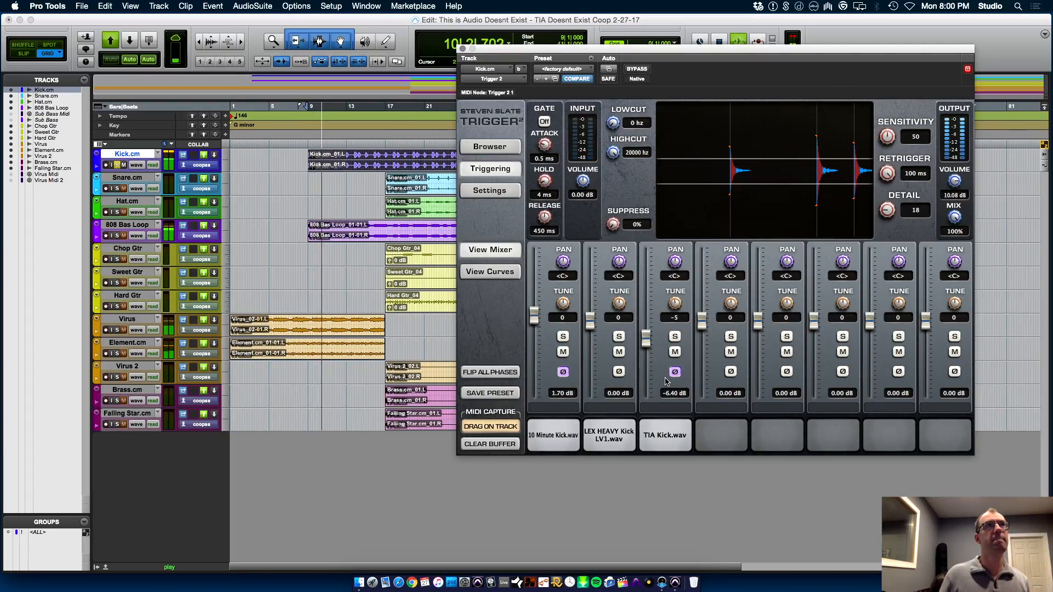
click(675, 352)
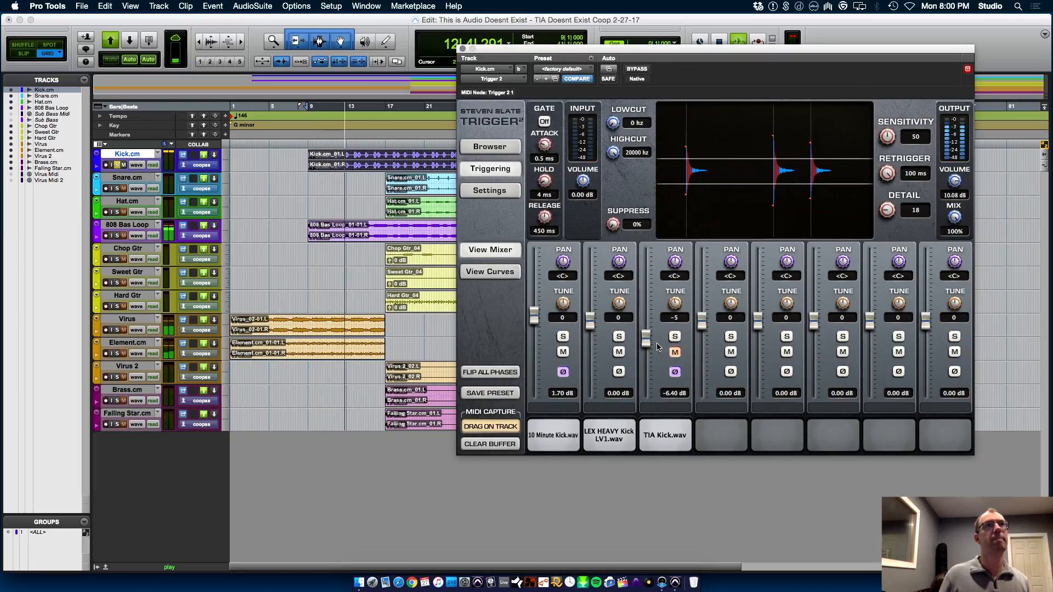
drag(646, 339, 646, 366)
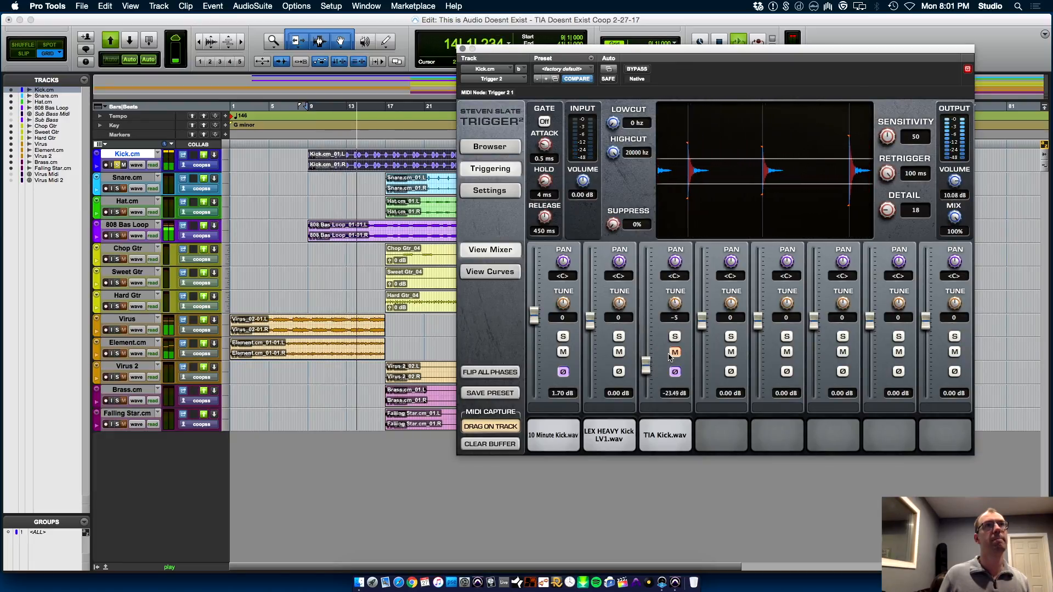
key(space)
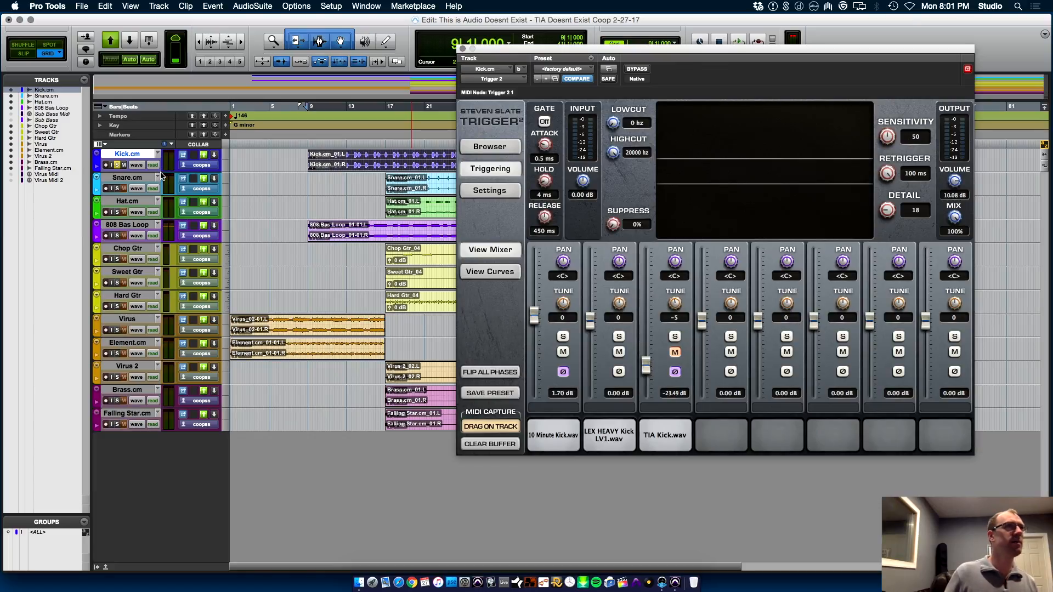
In the Mix window, insert the stereo UAD Thermionic Culture Vulture on Kick.cm after Trigger 2
key(super+equal)
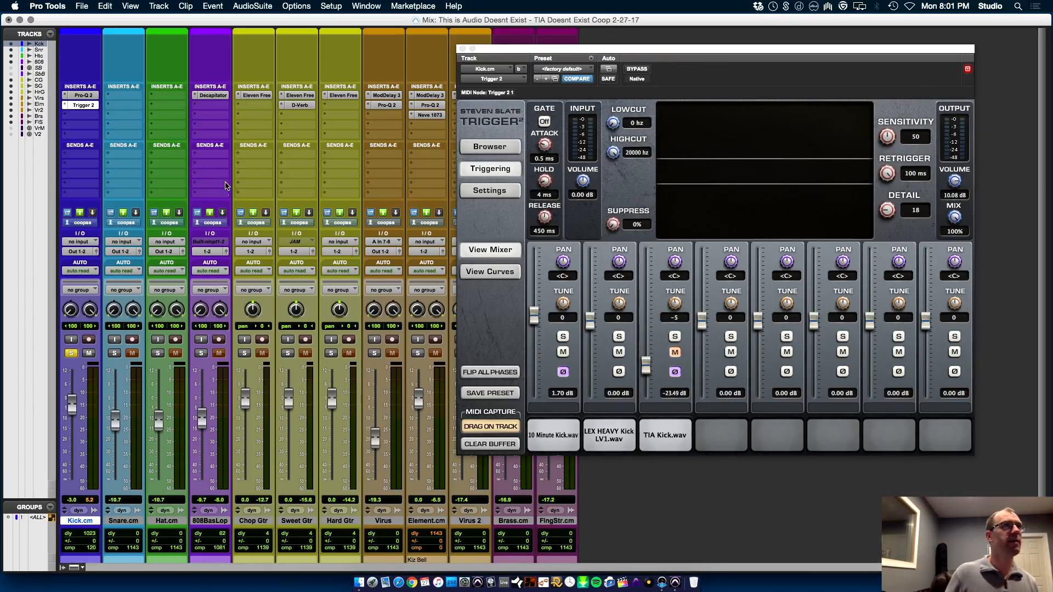
click(84, 115)
mouse_move(158, 169)
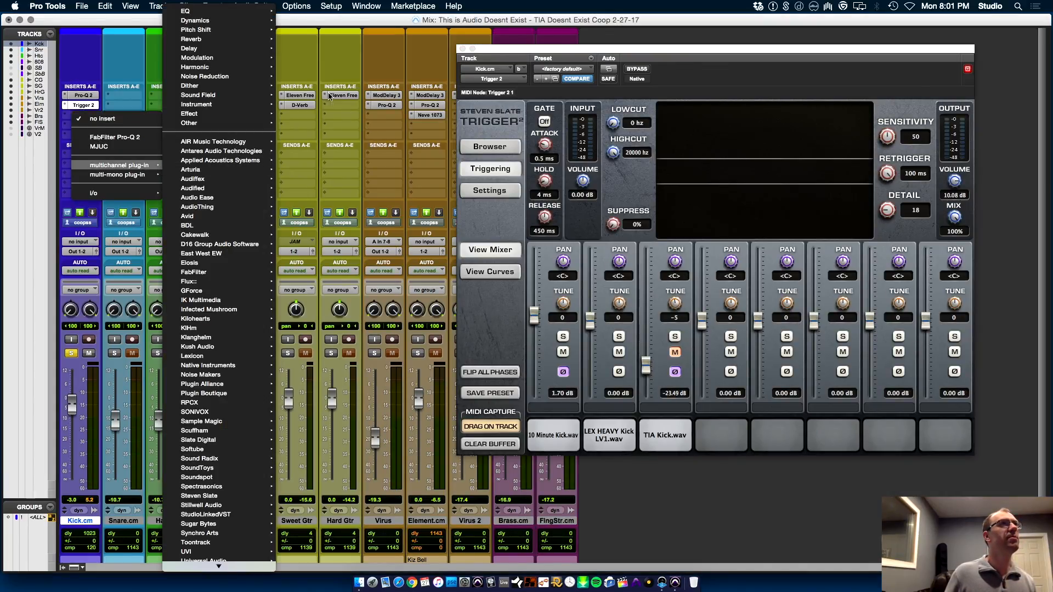
mouse_move(234, 68)
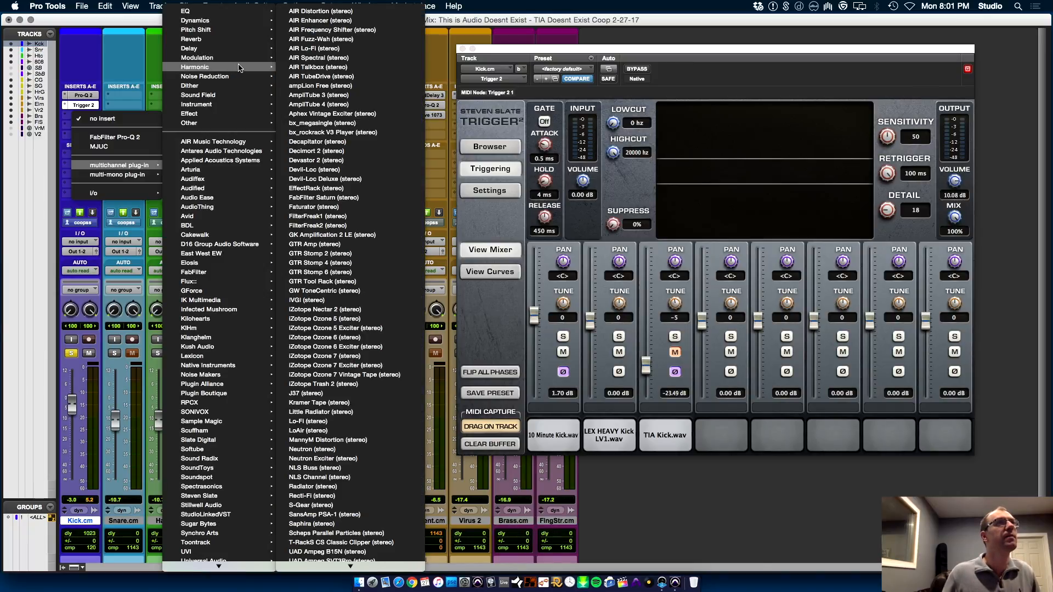
mouse_move(374, 585)
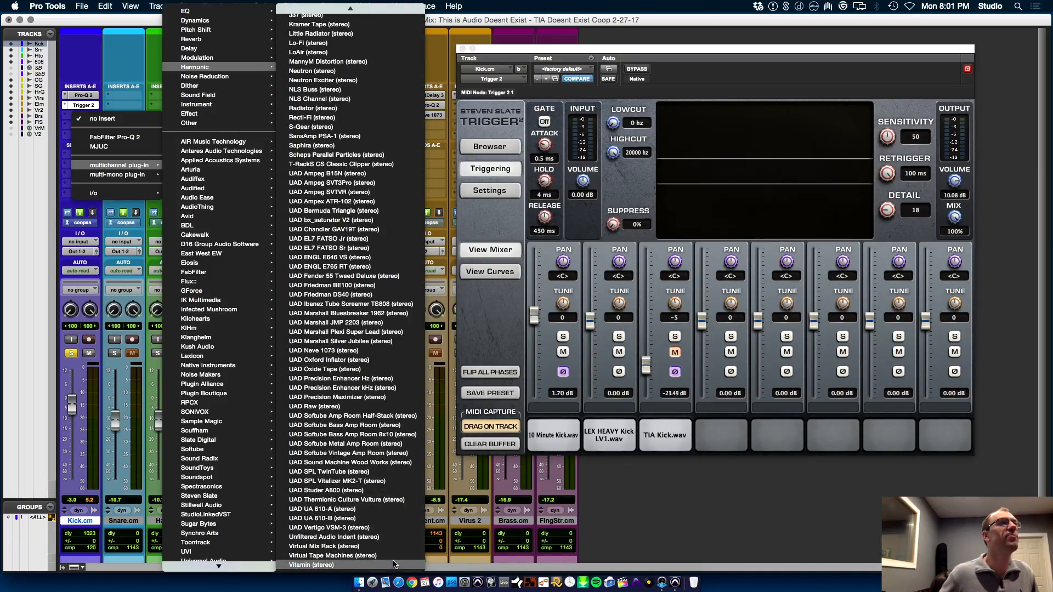
click(371, 501)
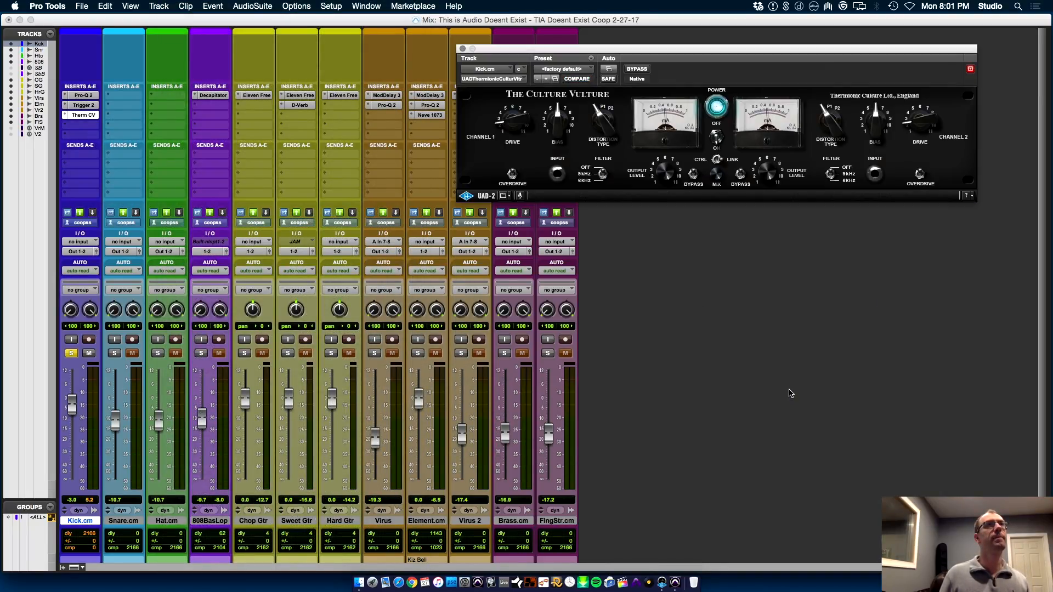
key(space)
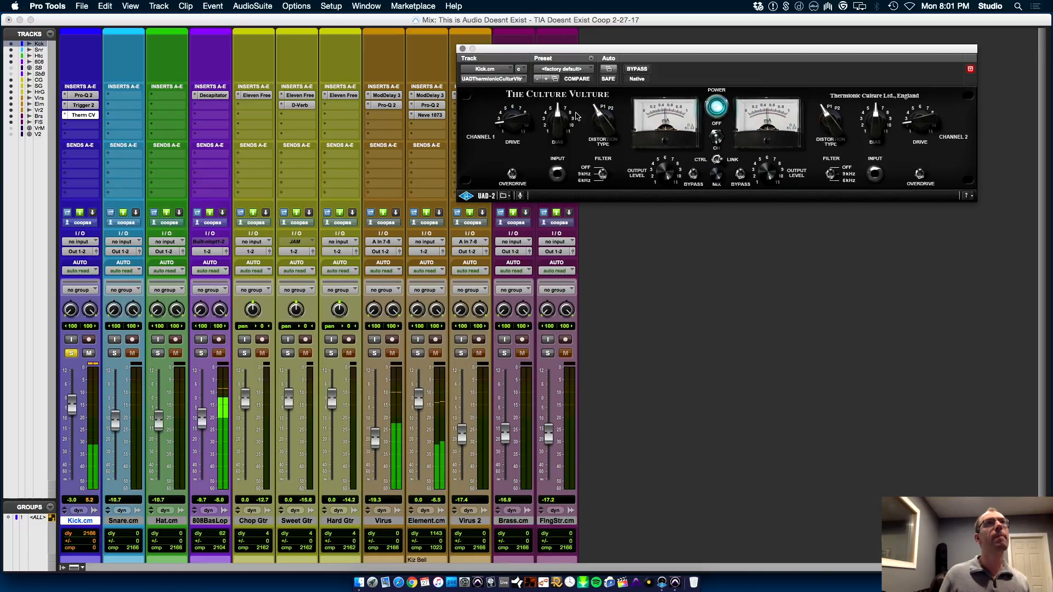
drag(510, 112, 510, 108)
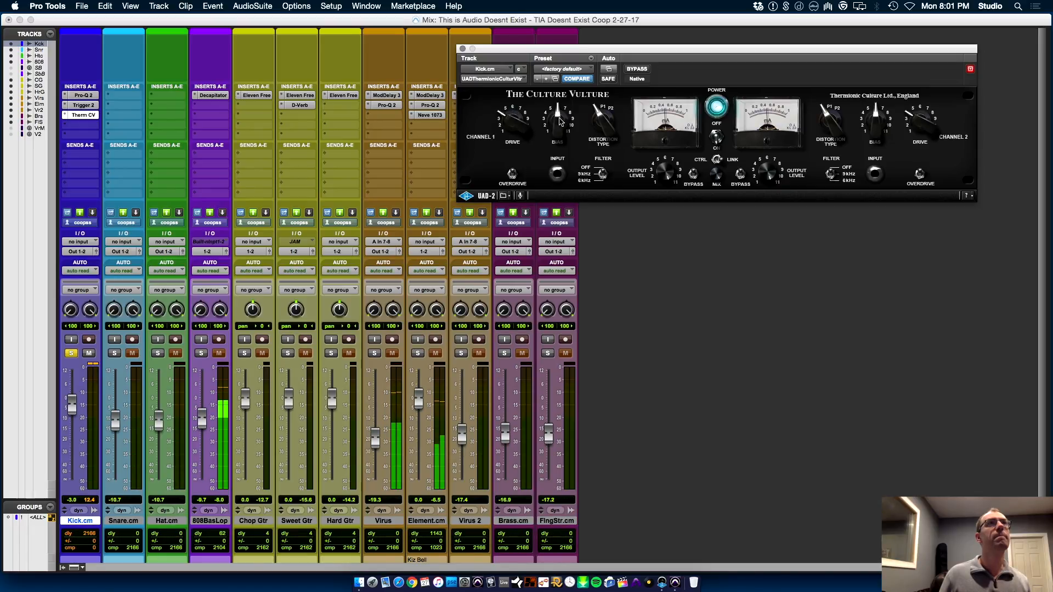
drag(605, 109, 605, 91)
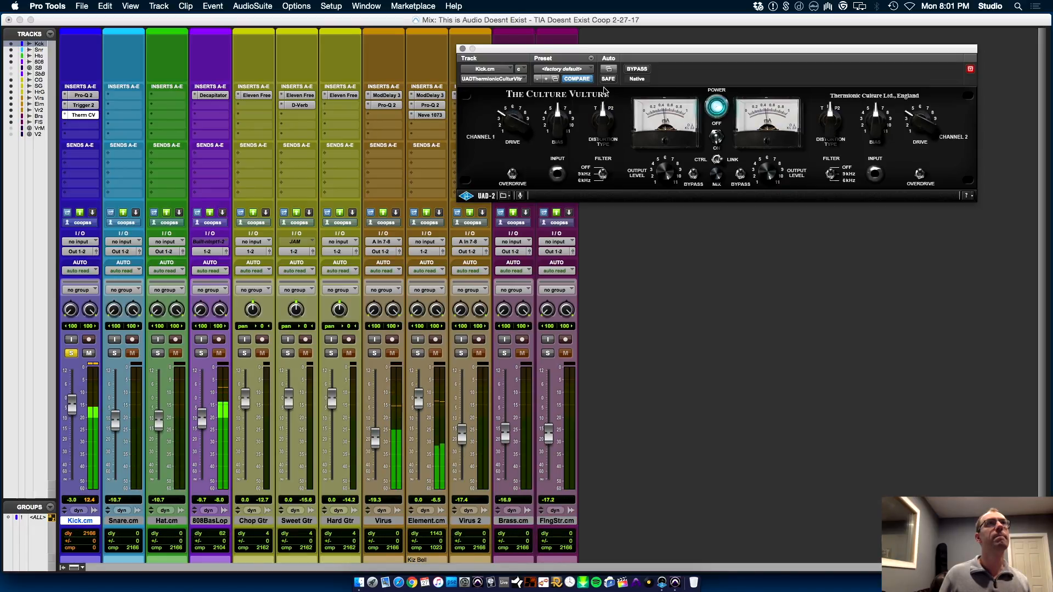
drag(608, 52, 609, 145)
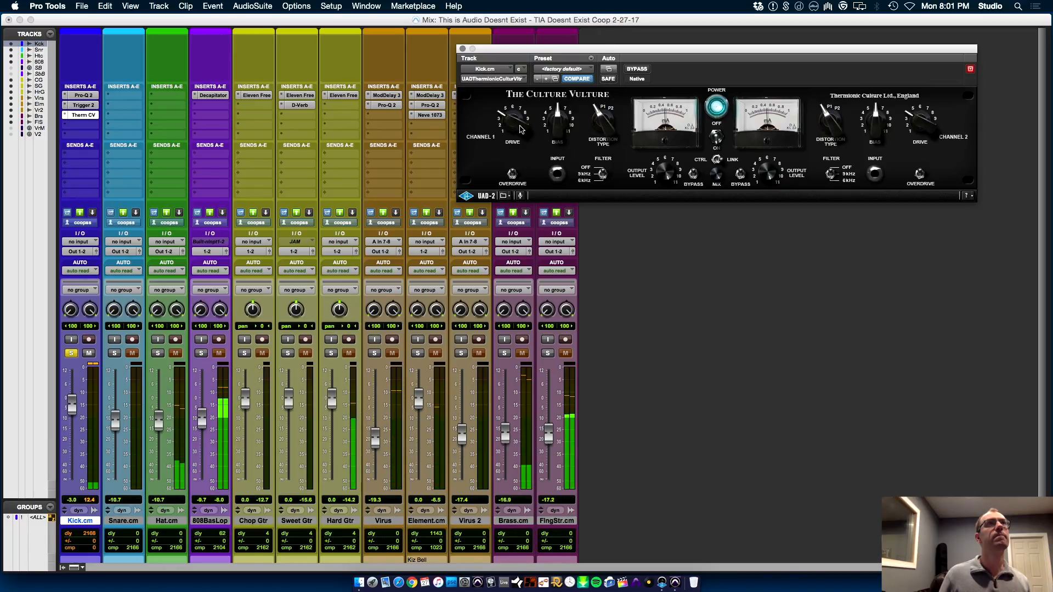
click(638, 69)
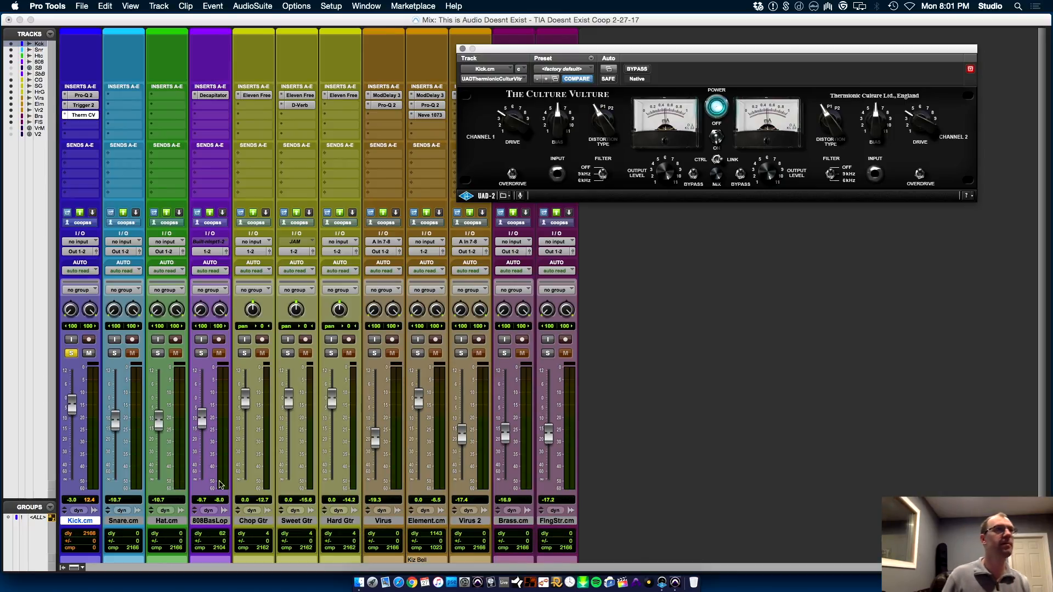
Solo the 808 Bas Loop track alongside the kick and lower Kick.cm's fader to -7.8 dB
click(202, 354)
drag(71, 404, 78, 418)
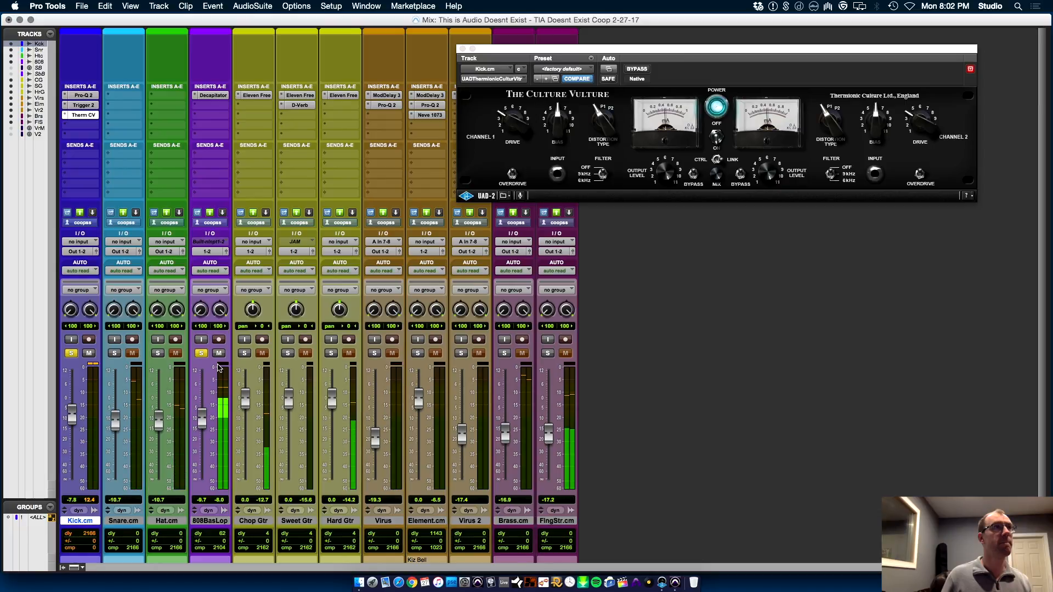
Insert FabFilter Pro-Q 2 on the 808 Bas Loop after Decapitator, play to inspect its spectrum, and close the plug-in window
click(218, 108)
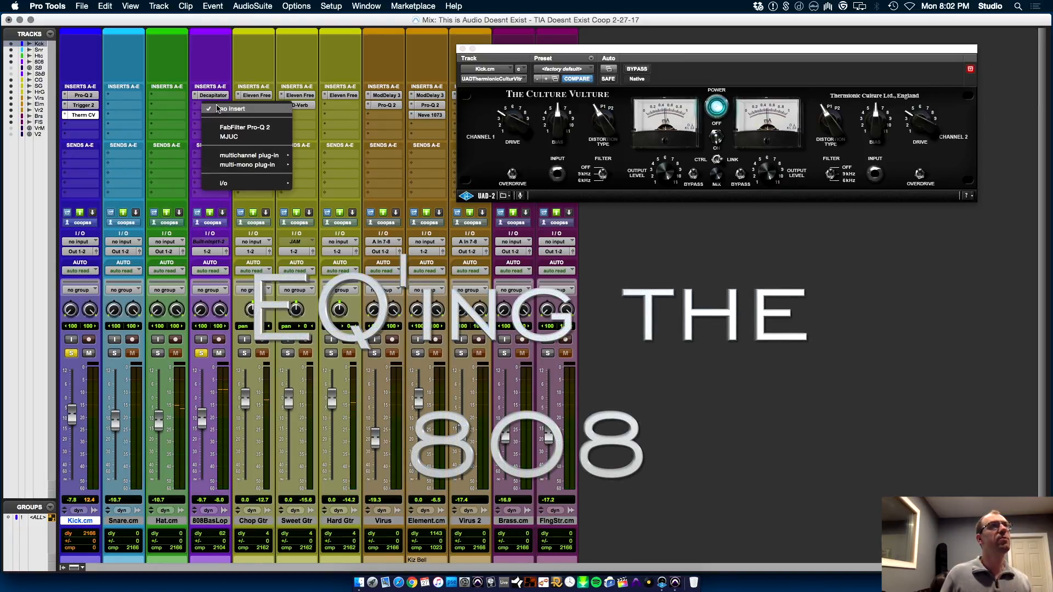
click(266, 127)
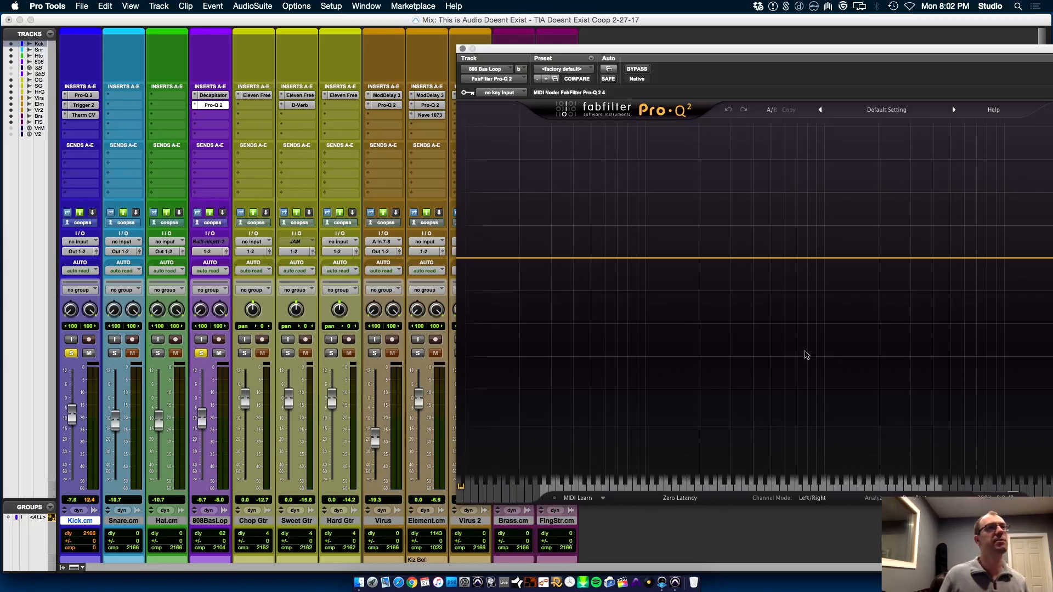
drag(854, 51, 630, 52)
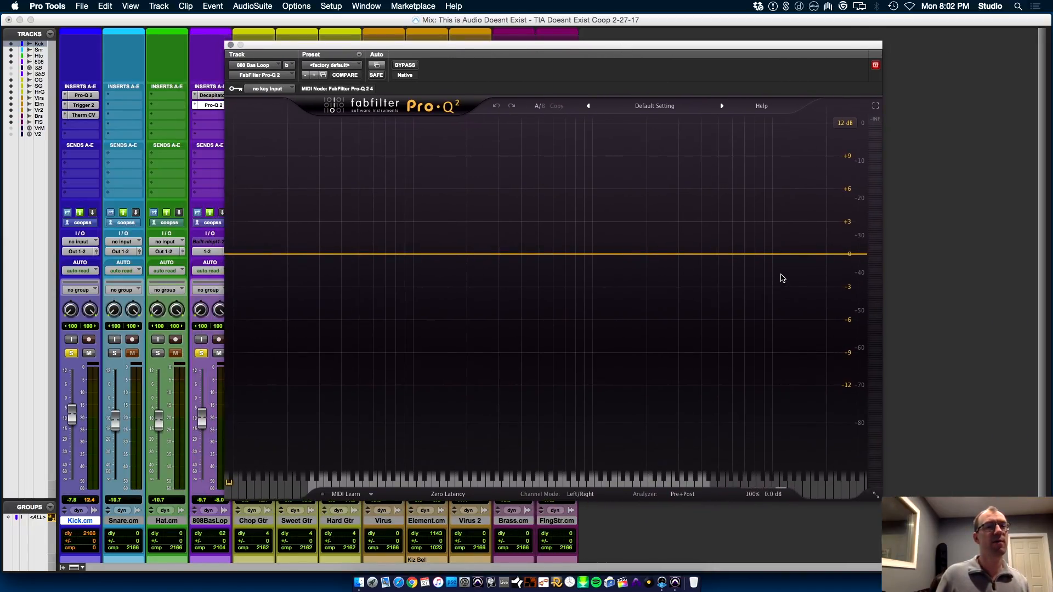
key(space)
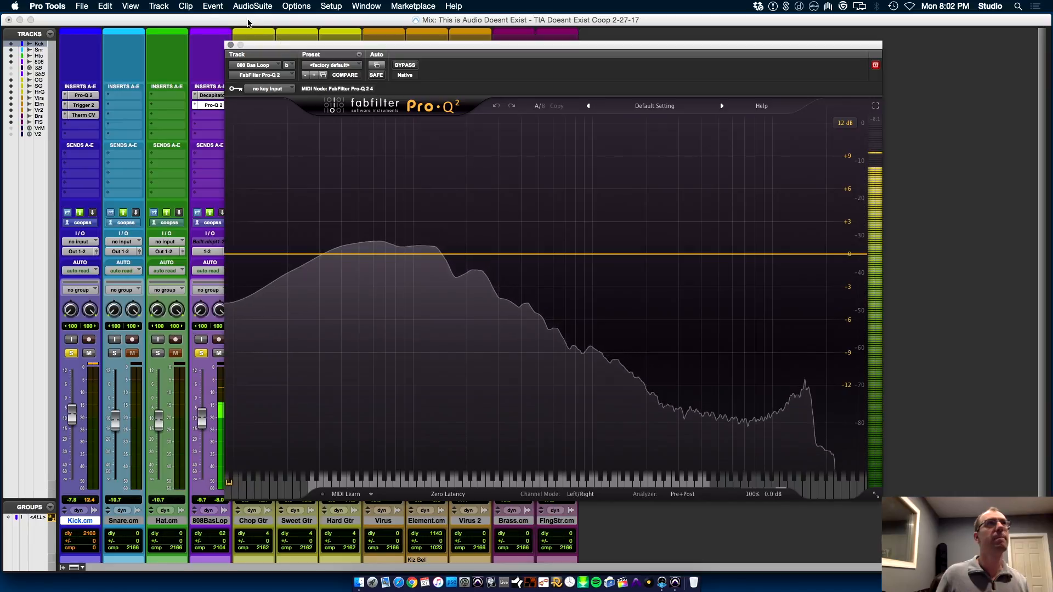
click(230, 44)
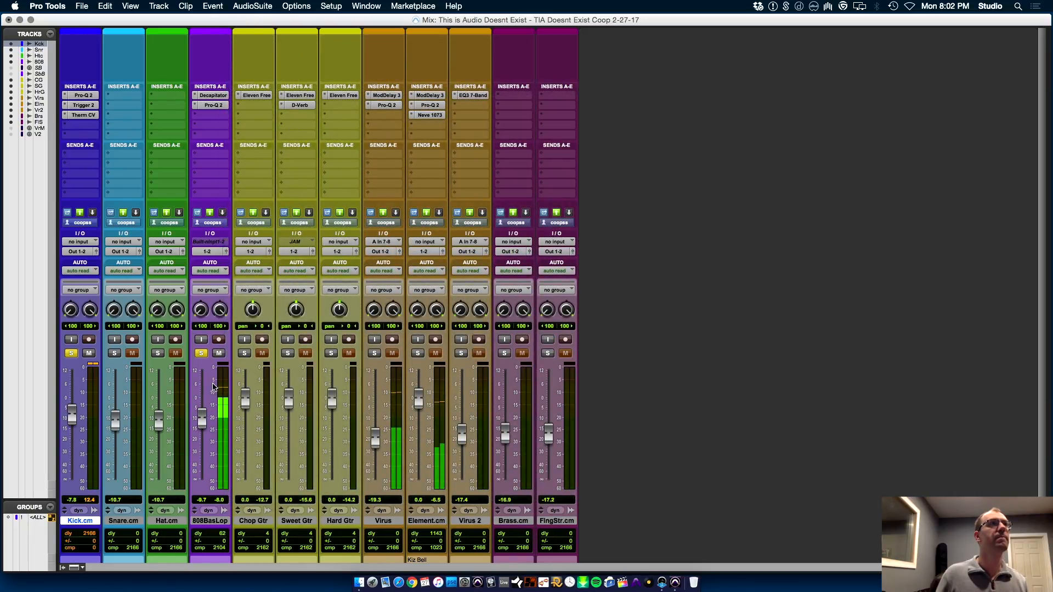
Clear the solos and raise the 808 Bas Loop fader to -6.2 dB
alt+click(201, 353)
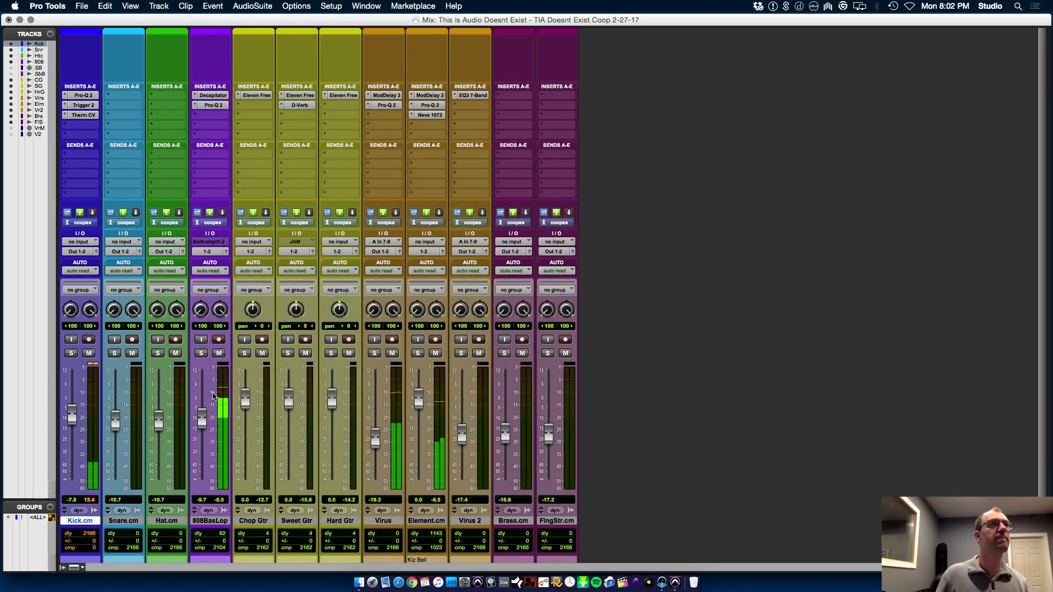
drag(202, 417, 201, 414)
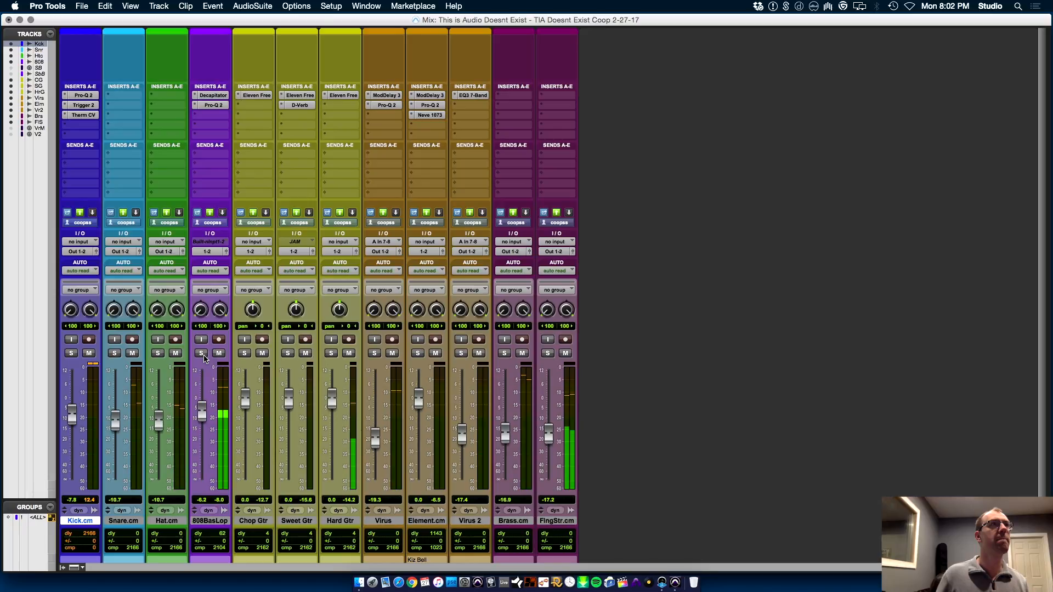
In the Edit window, select bars 9 to 17 on the Hard Gtr track, start playback, and return to the Mix window
key(super+equal)
drag(306, 300, 384, 298)
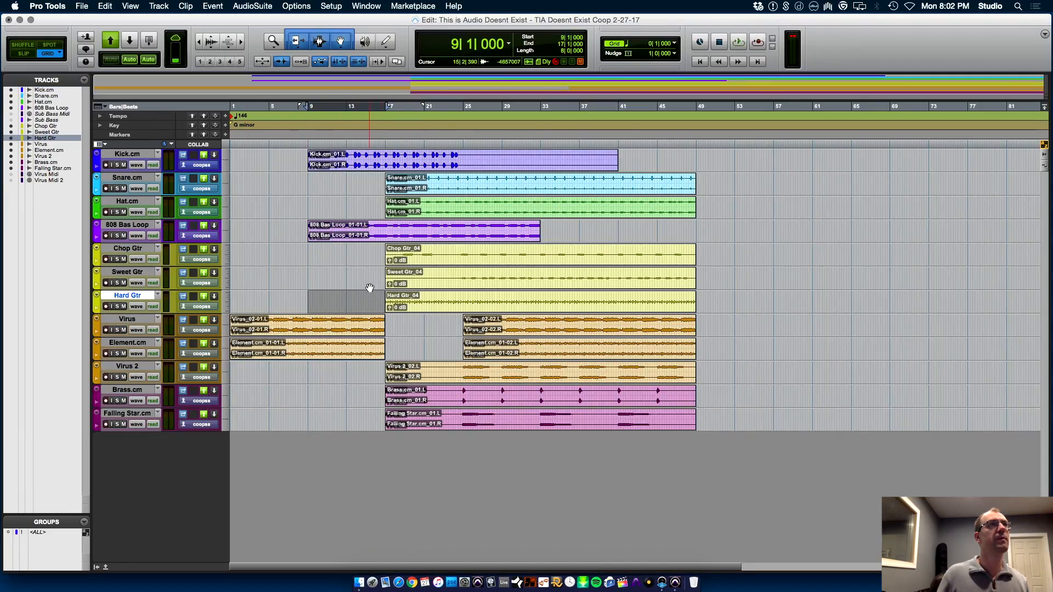
key(space)
key(super+equal)
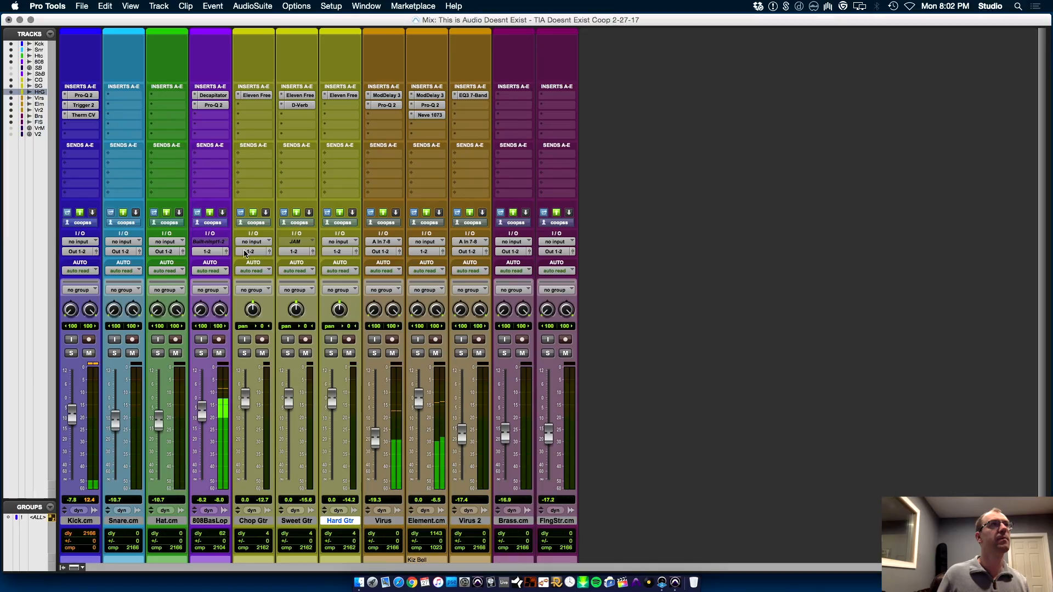
click(209, 116)
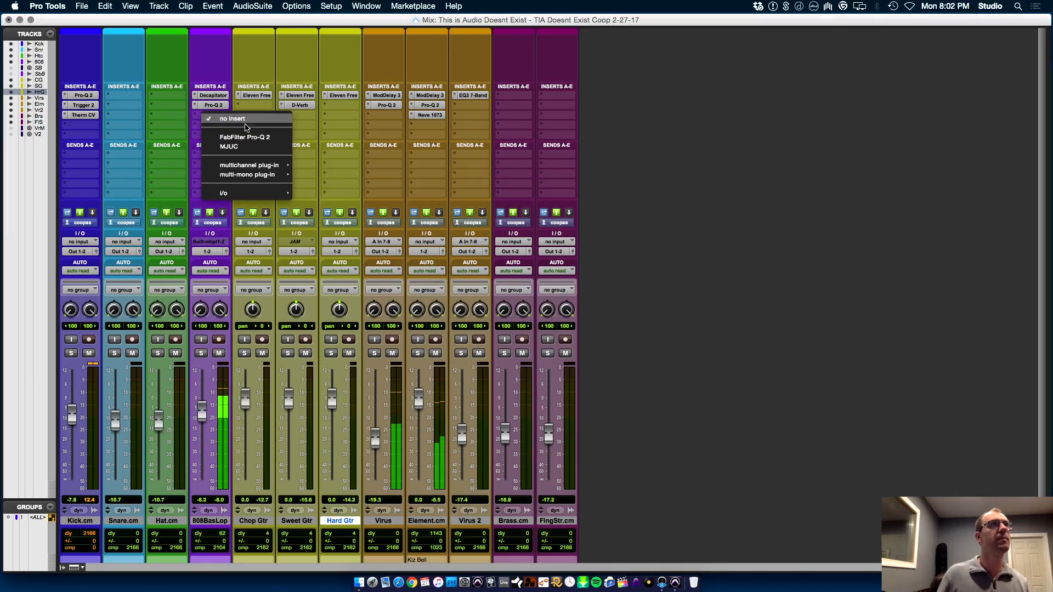
mouse_move(250, 165)
click(179, 293)
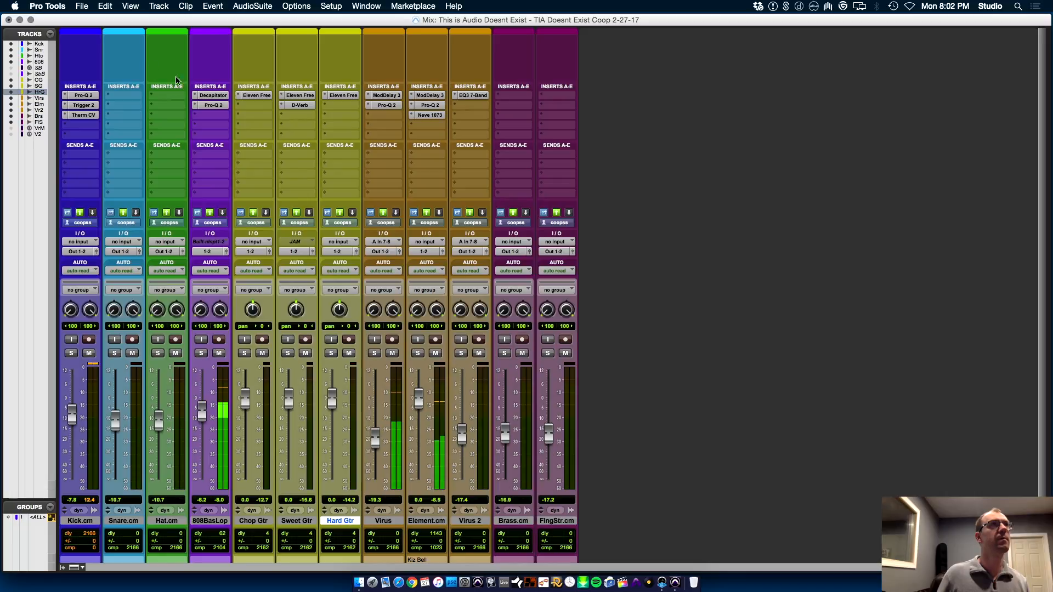
click(195, 105)
mouse_move(239, 109)
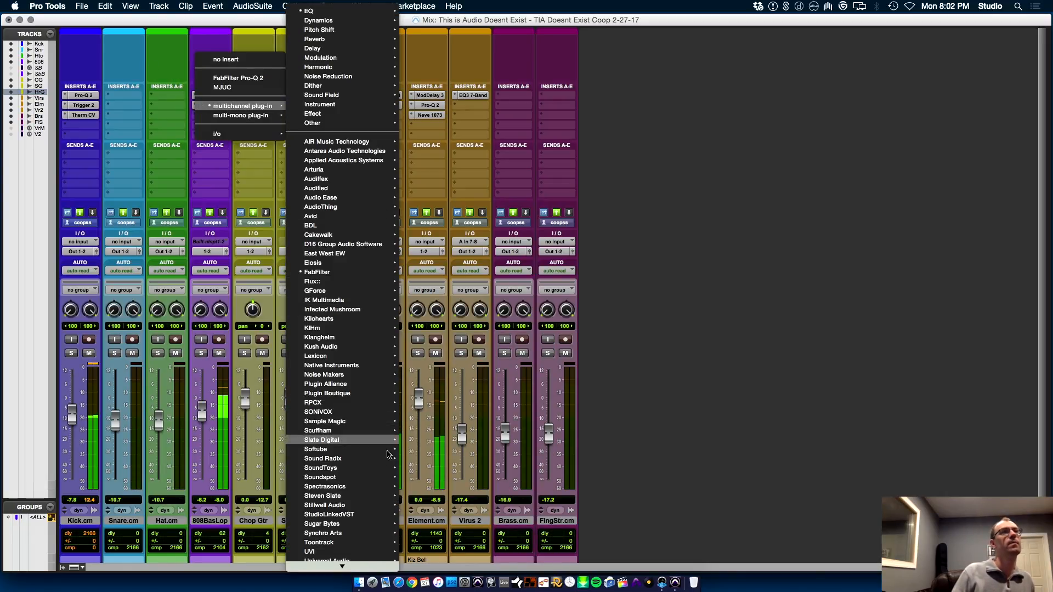
click(604, 343)
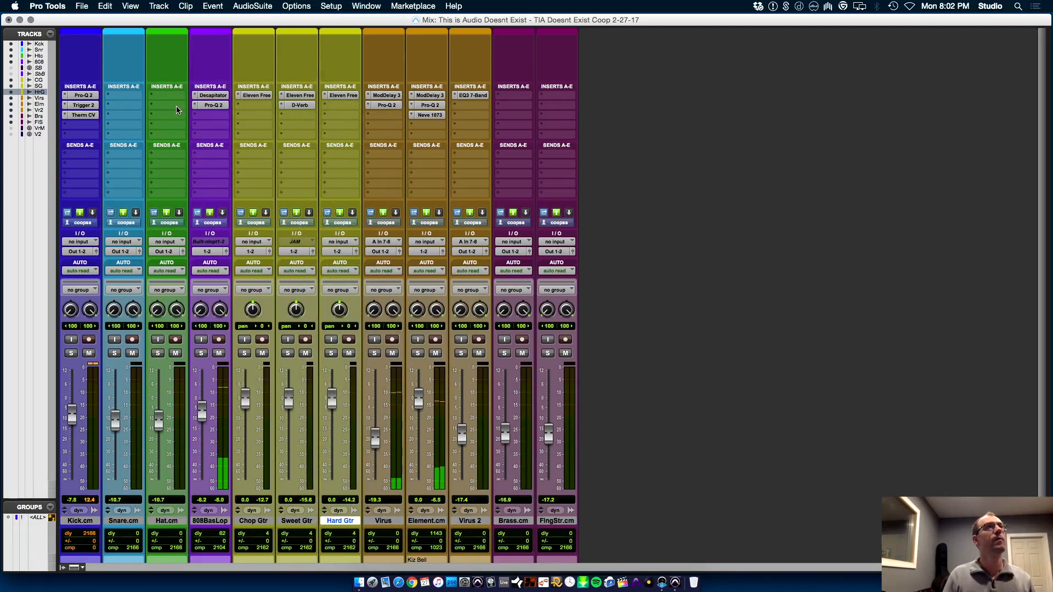
Replace Pro-Q 2 on the 808 Bas Loop with Slate Digital's Virtual Mix Rack and load CS-Lift into its second slot
click(198, 107)
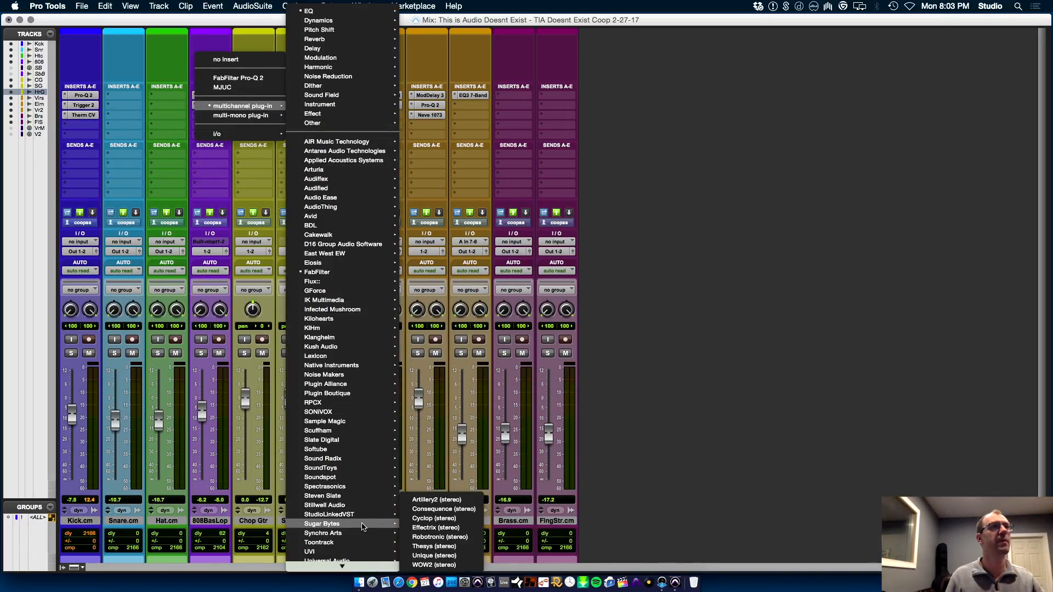
mouse_move(370, 443)
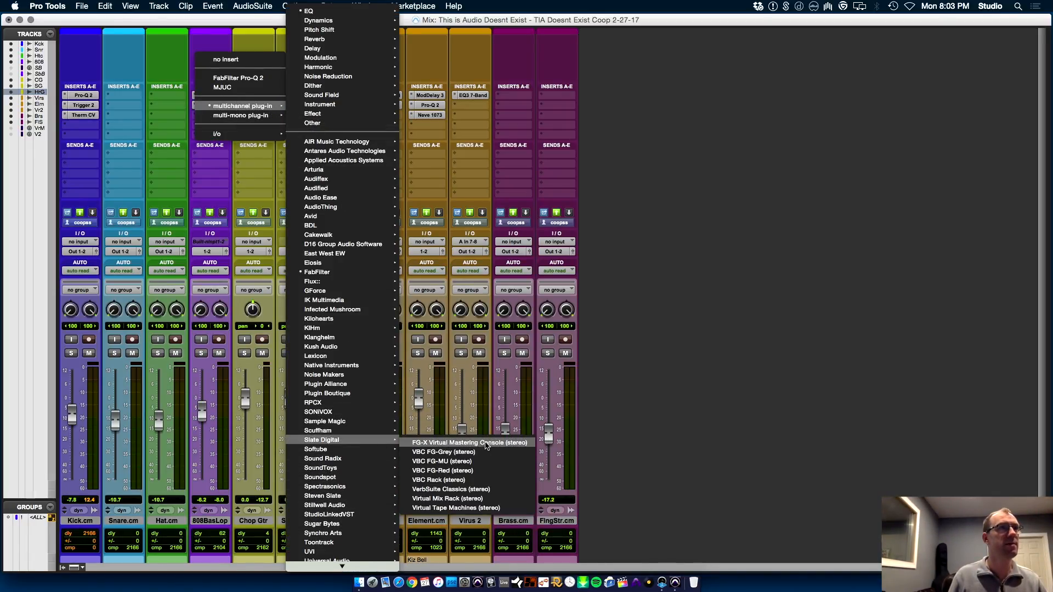
click(490, 501)
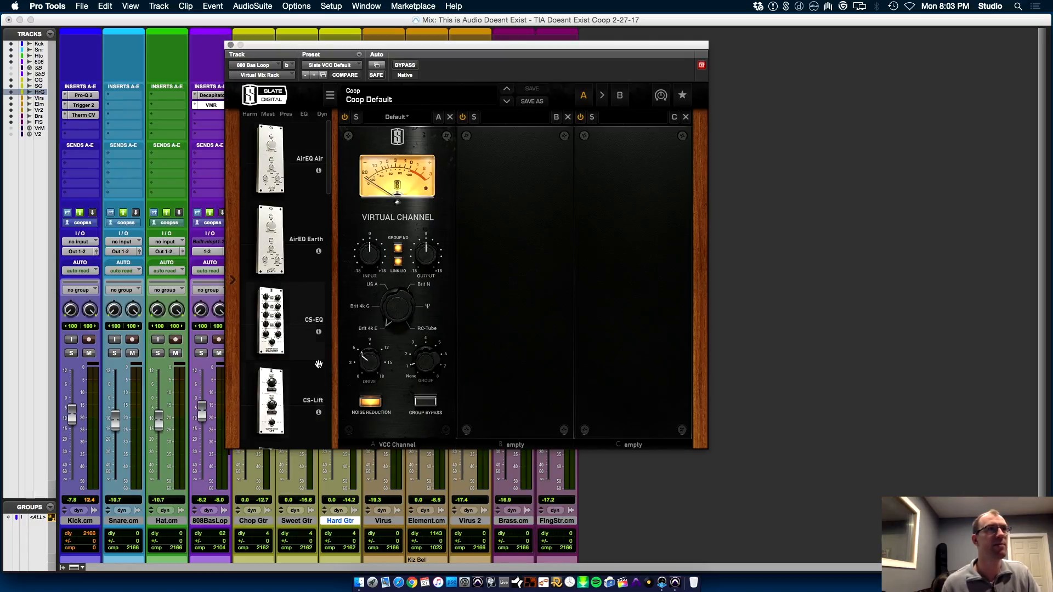
drag(280, 413, 515, 395)
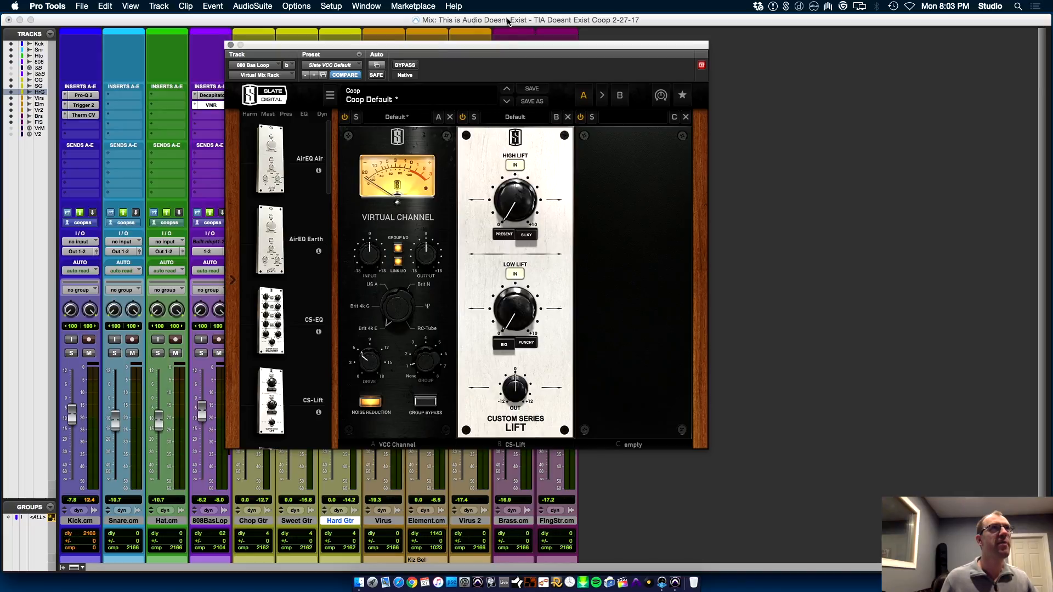
drag(501, 50, 641, 135)
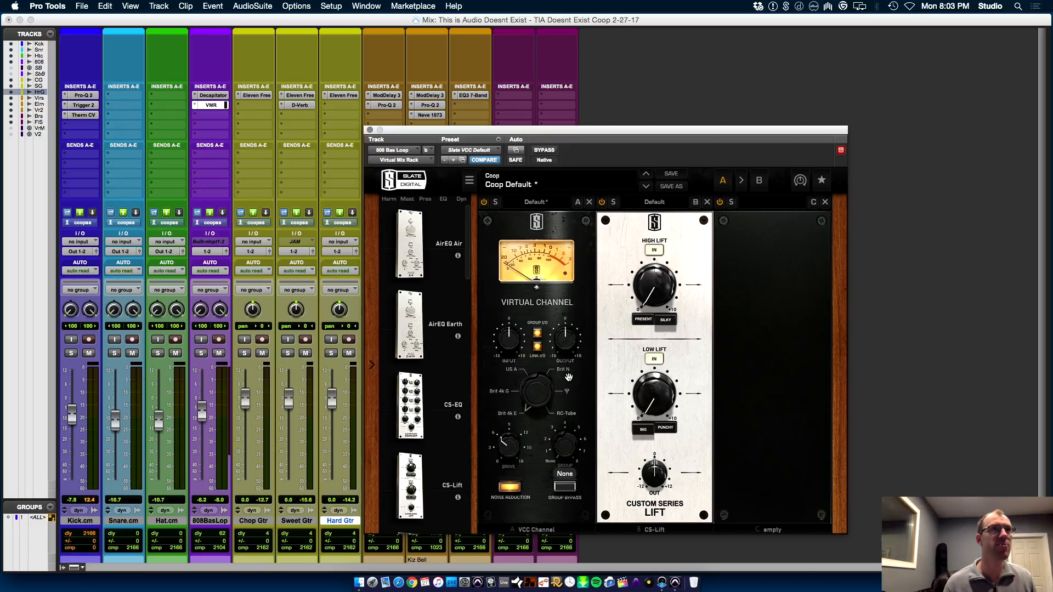
Set the Virtual Channel module to Brit N, solo the 808 Bas Loop, and toggle the module's power to compare
drag(541, 410, 556, 346)
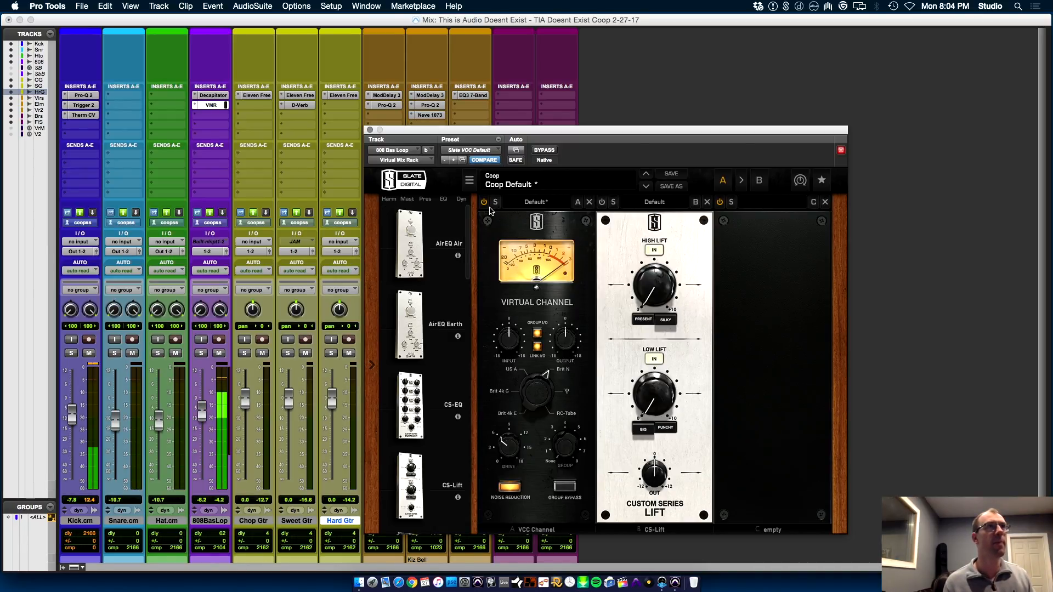
click(201, 353)
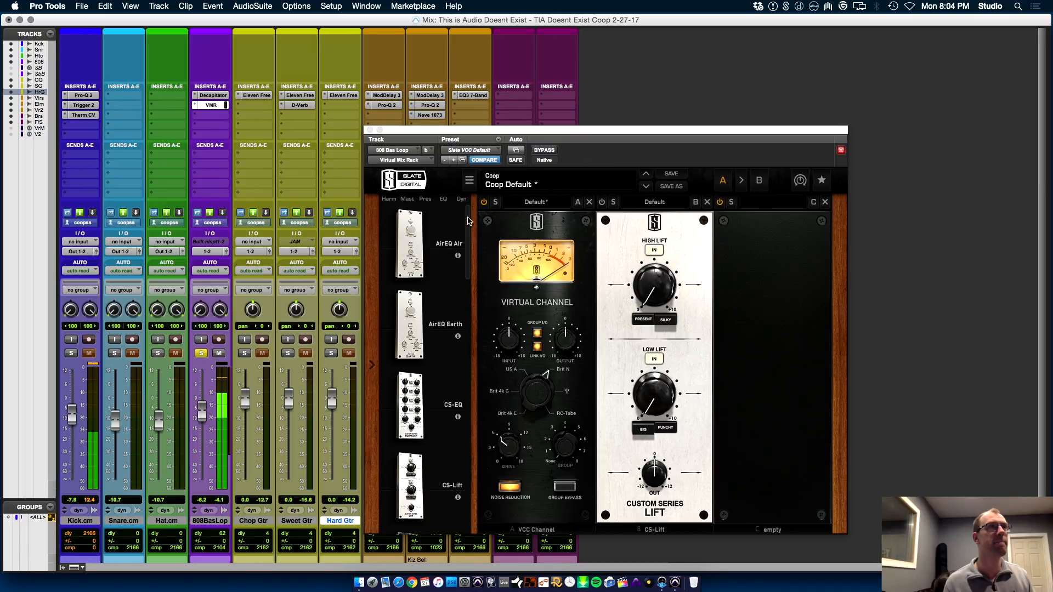
click(485, 202)
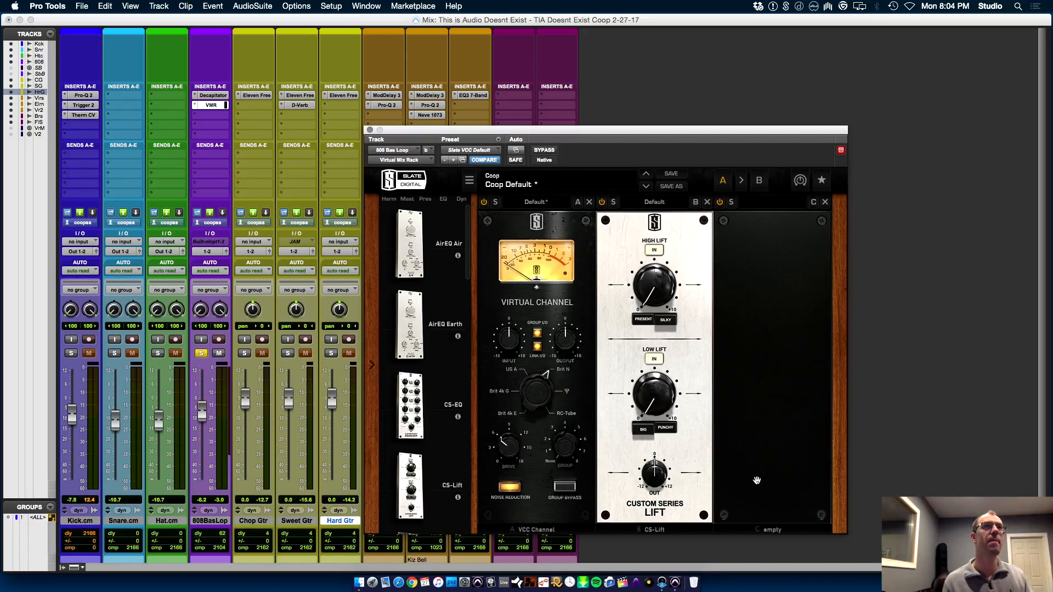
Raise CS-Lift's Low Lift to 10.00, compare Big and Punchy, choose Big, and ease the lift back slightly
drag(663, 398, 667, 269)
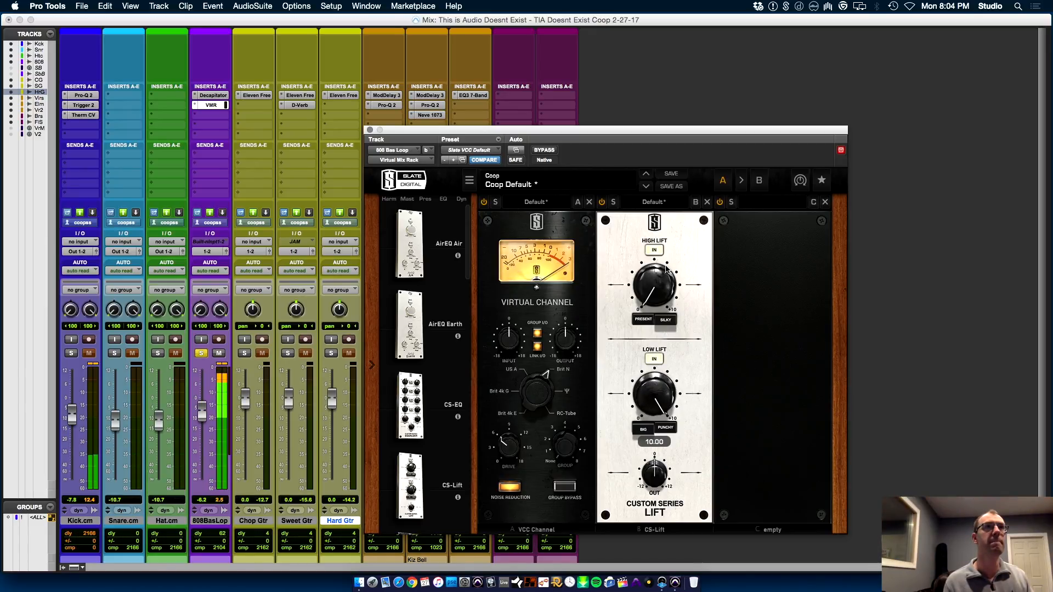
click(644, 429)
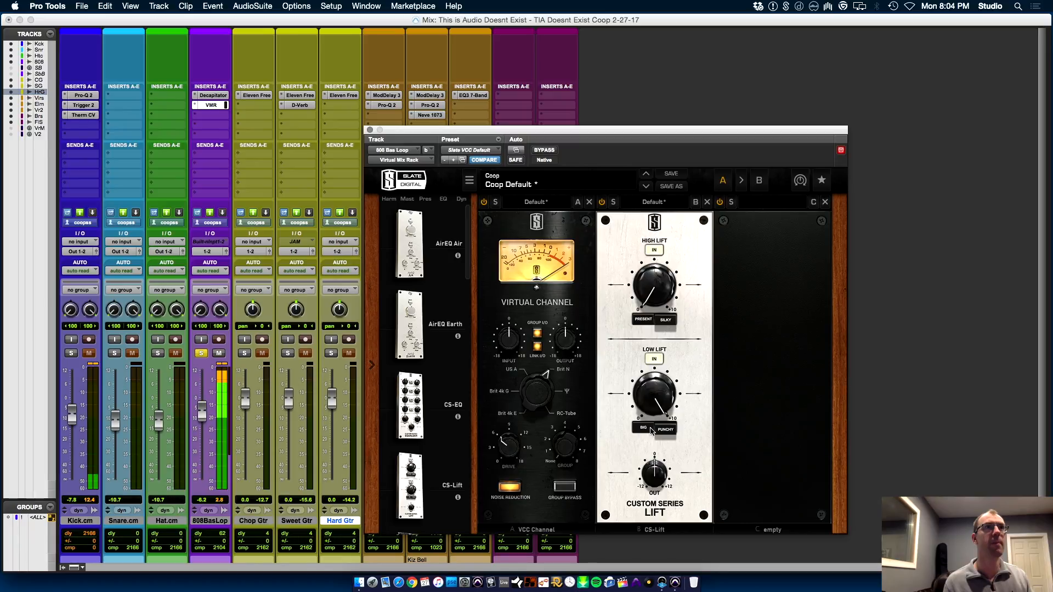
click(665, 433)
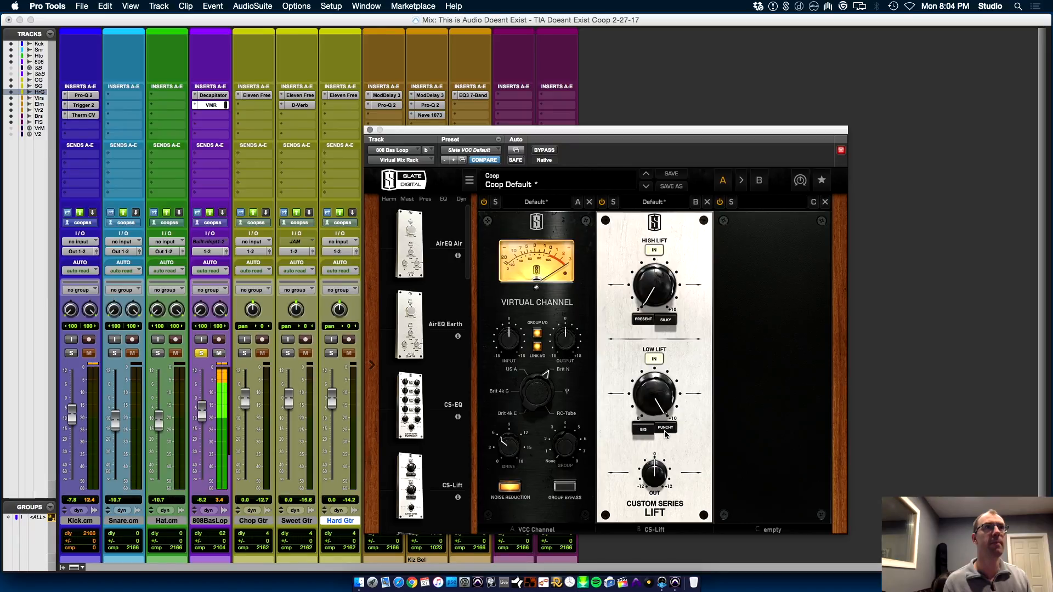
click(647, 429)
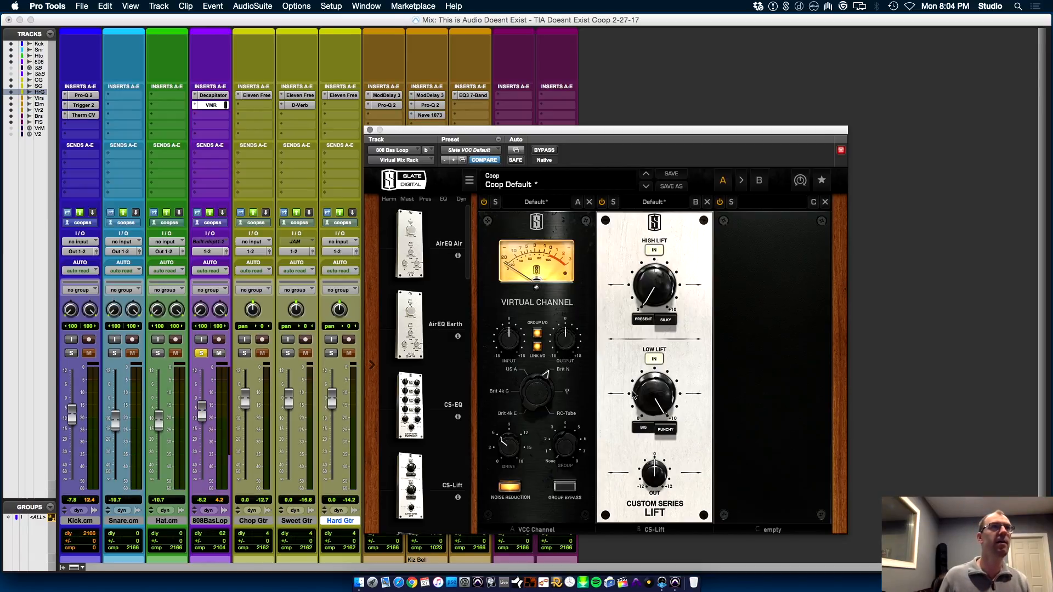
drag(669, 399, 657, 417)
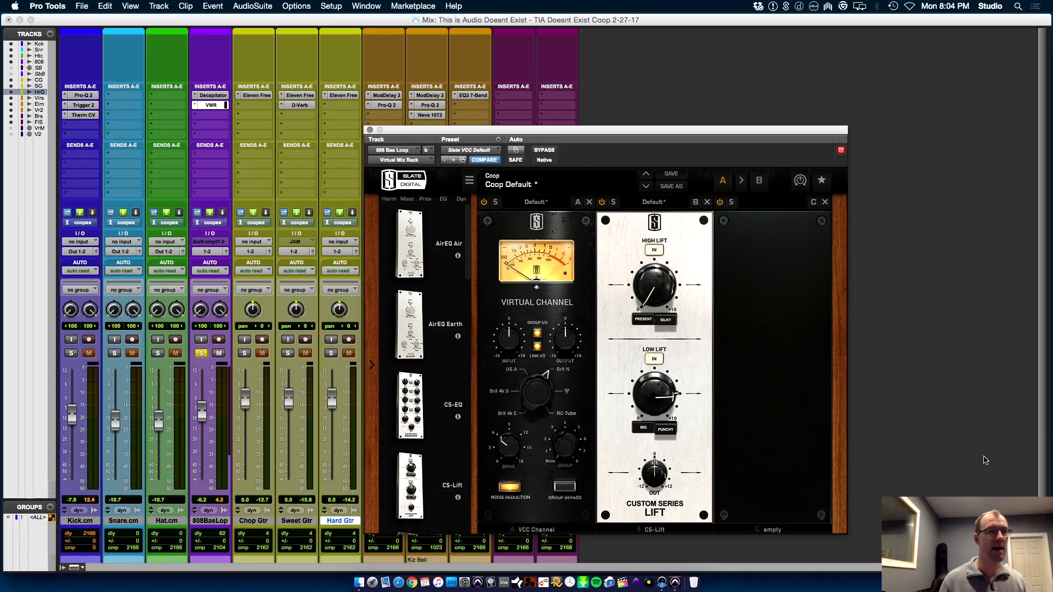
Unsolo the 808 Bas Loop and balance its fader at -12.3 dB against Kick.cm at -6.2 dB
click(203, 354)
drag(204, 415, 208, 429)
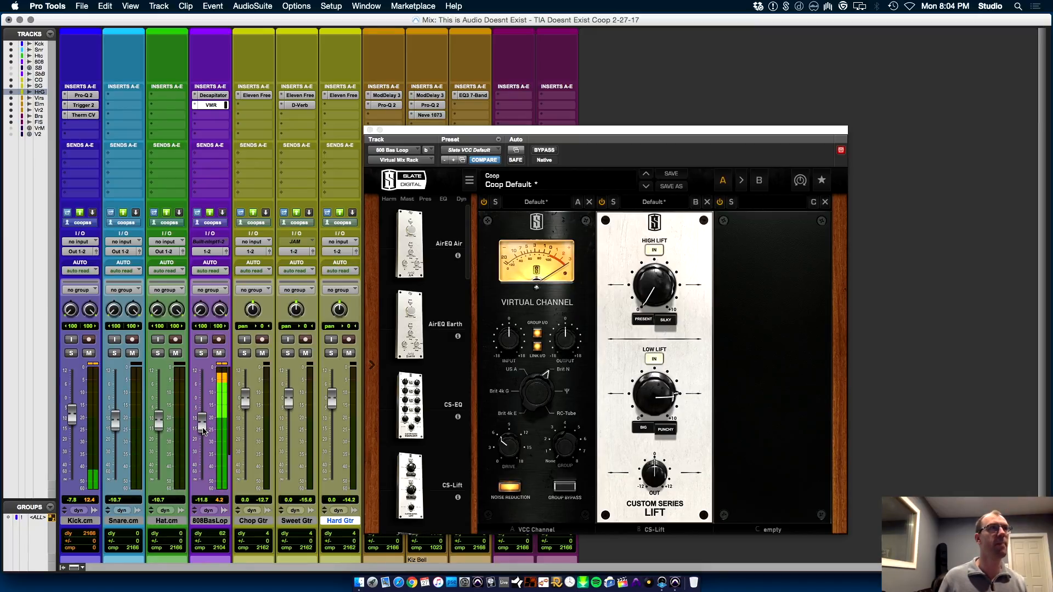
drag(71, 421, 75, 420)
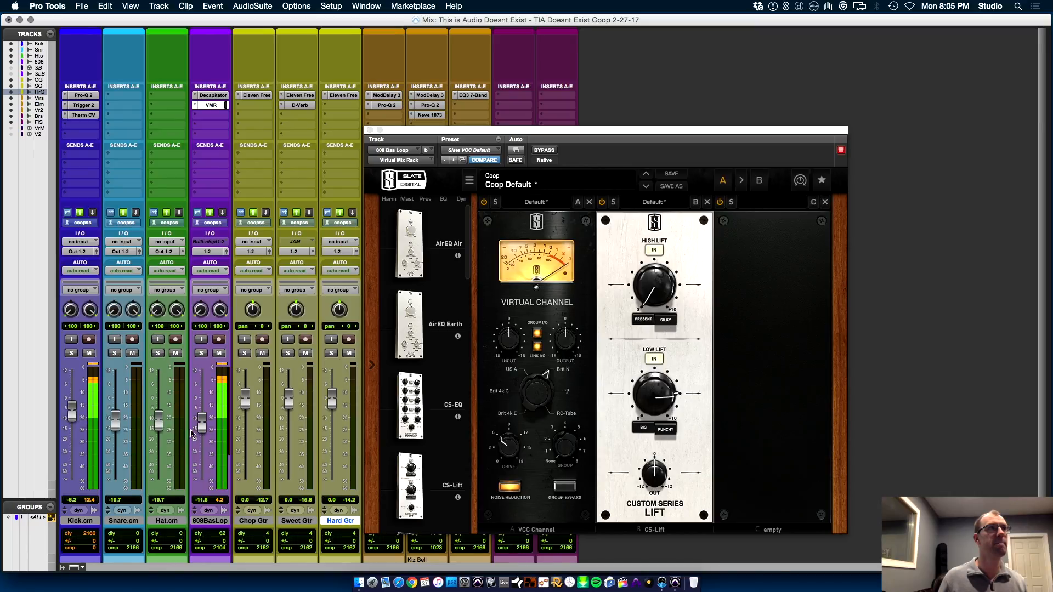
drag(202, 425, 202, 429)
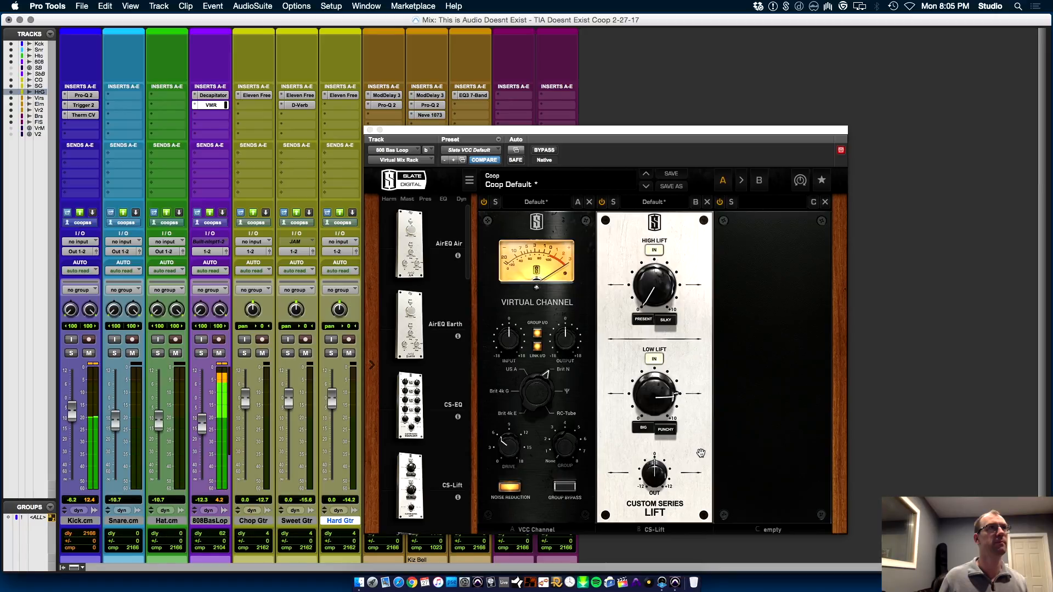
In the Edit window, enlarge the 808 Bas Loop track, close the plug-in window, and magnify the timeline to show individual 808 notes
key(super+equal)
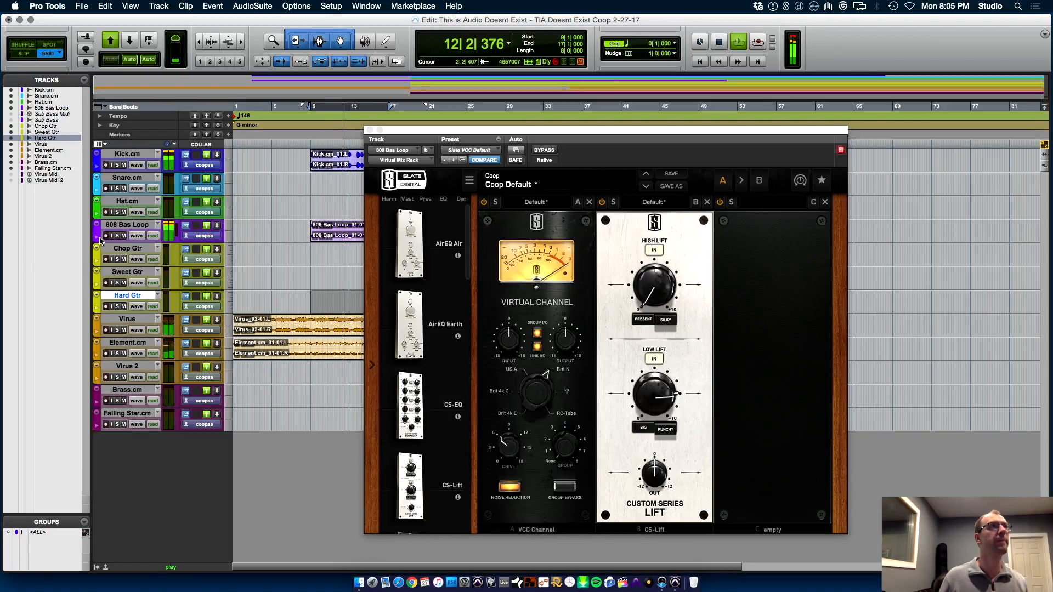
drag(130, 243, 132, 388)
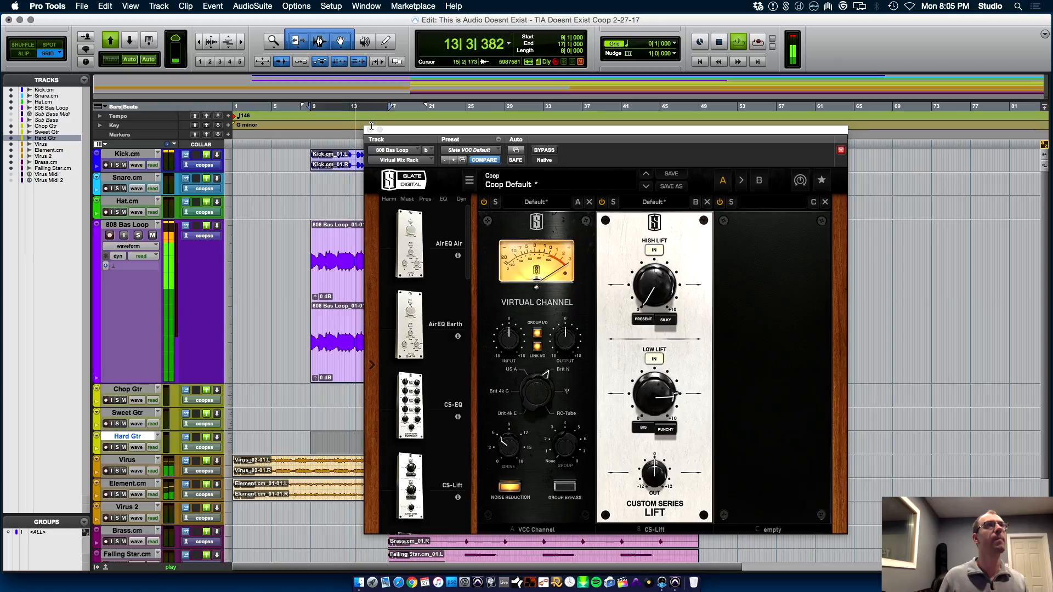
click(370, 130)
key(t)
key(t)
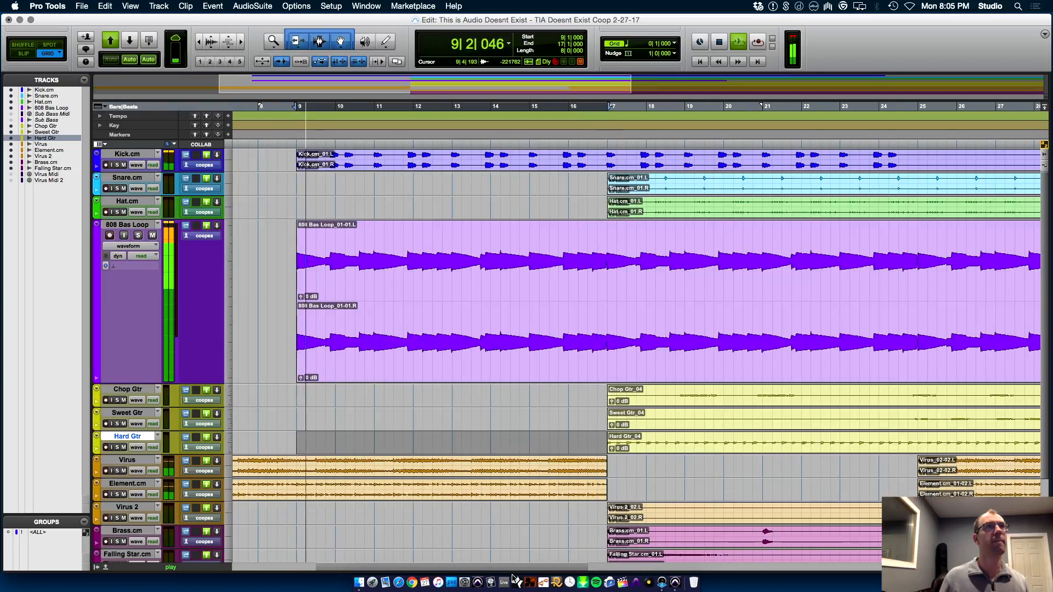
key(t)
key(t)
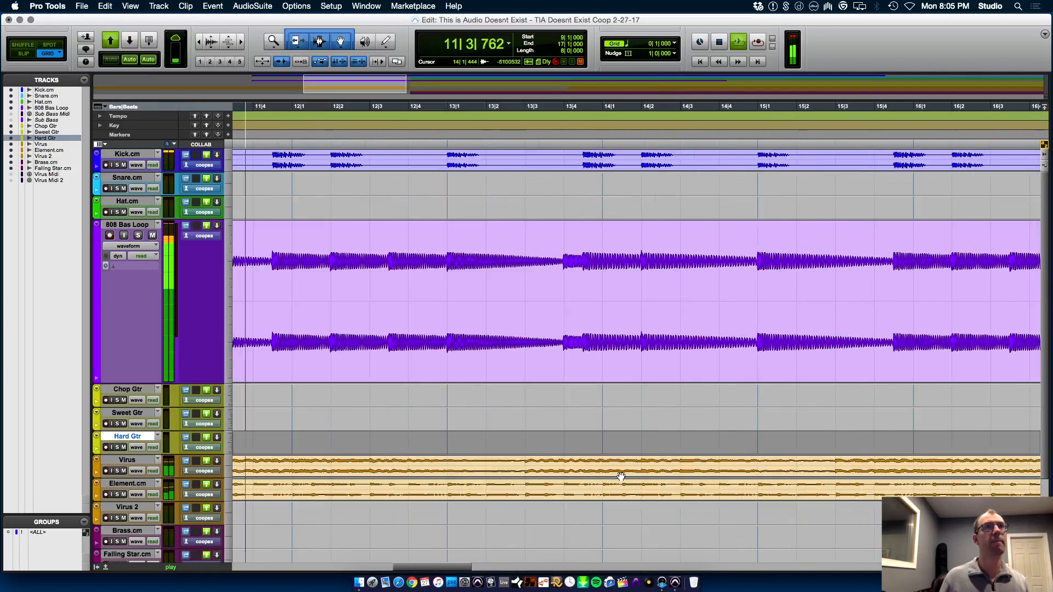
Set the grid value to a 1/8 note, bring bar 9 into view, and stop playback
click(674, 43)
click(723, 65)
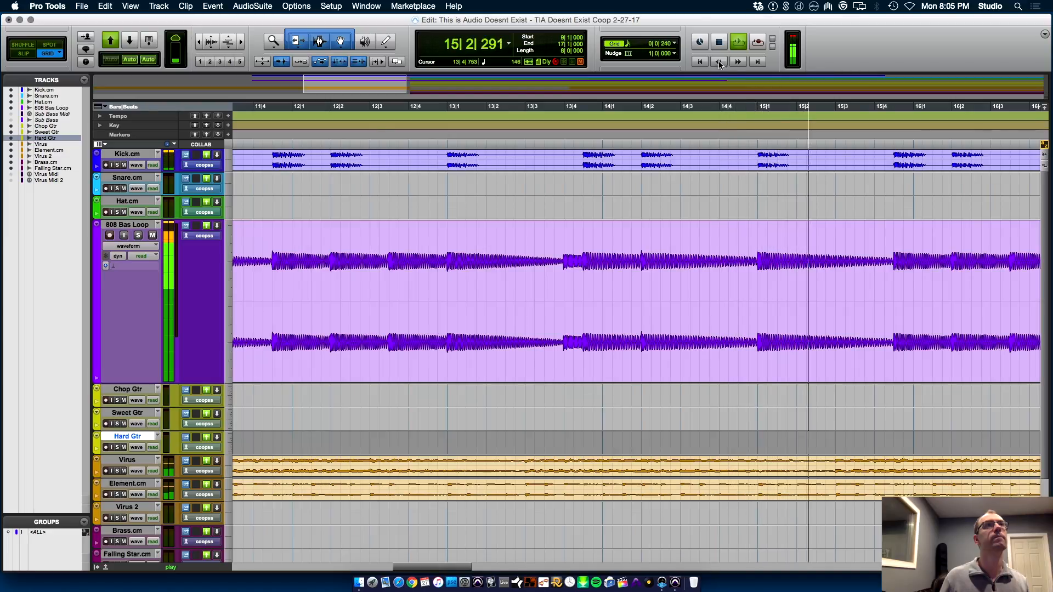
click(677, 44)
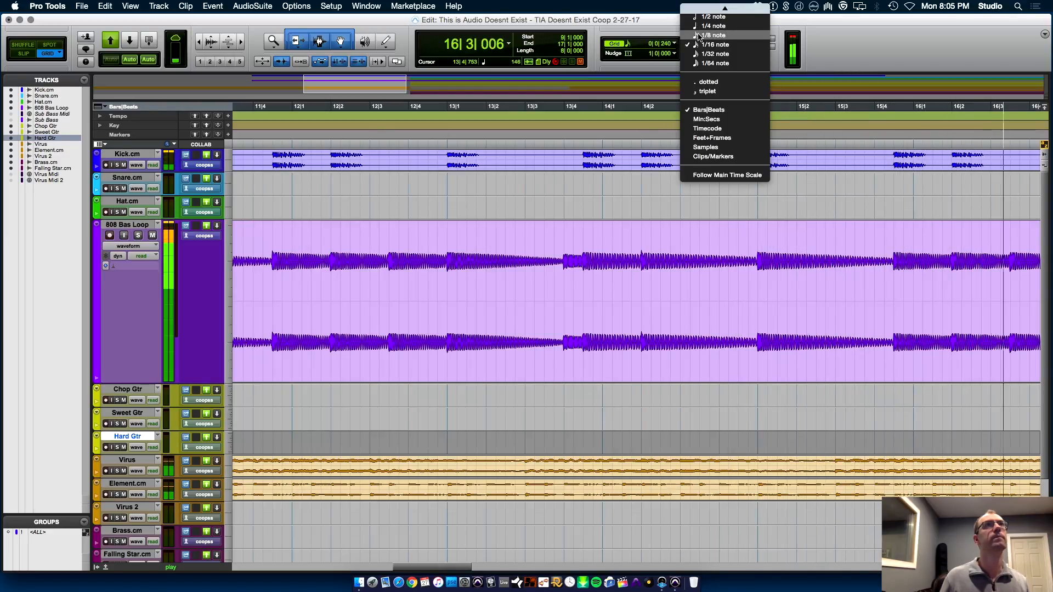
click(713, 35)
drag(394, 568, 386, 570)
key(space)
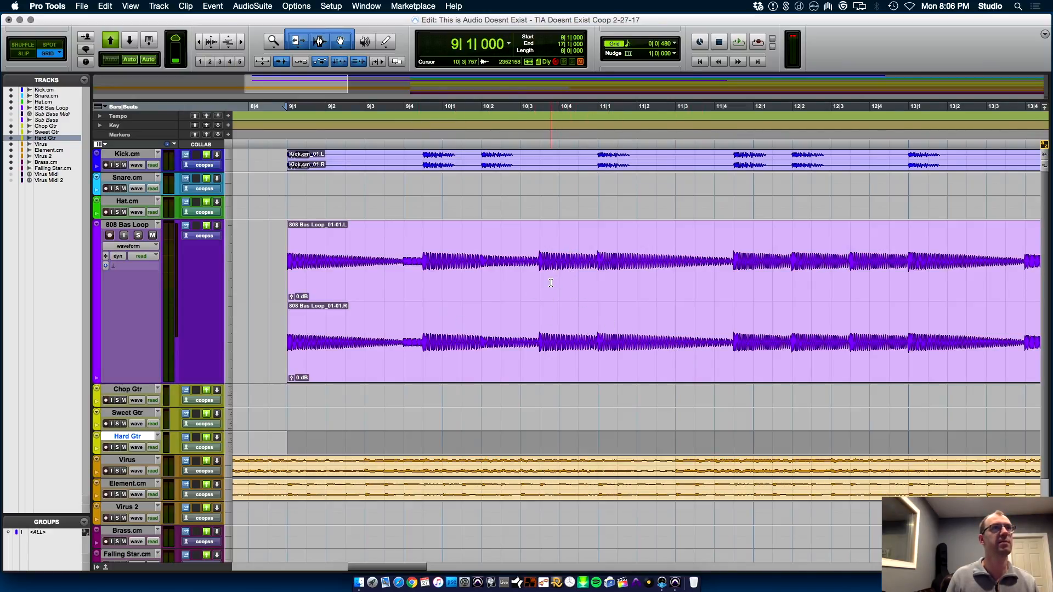
Audition the loop from bar 9 and separate the 808 Bas Loop clip from 11|1|000 to 11|4|480
key(space)
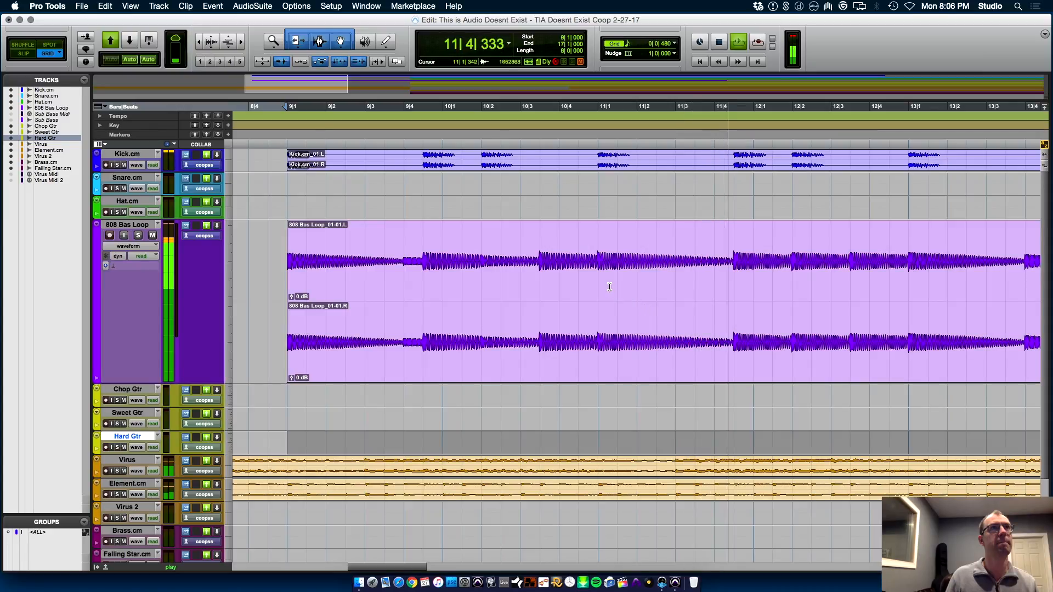
drag(598, 286, 730, 285)
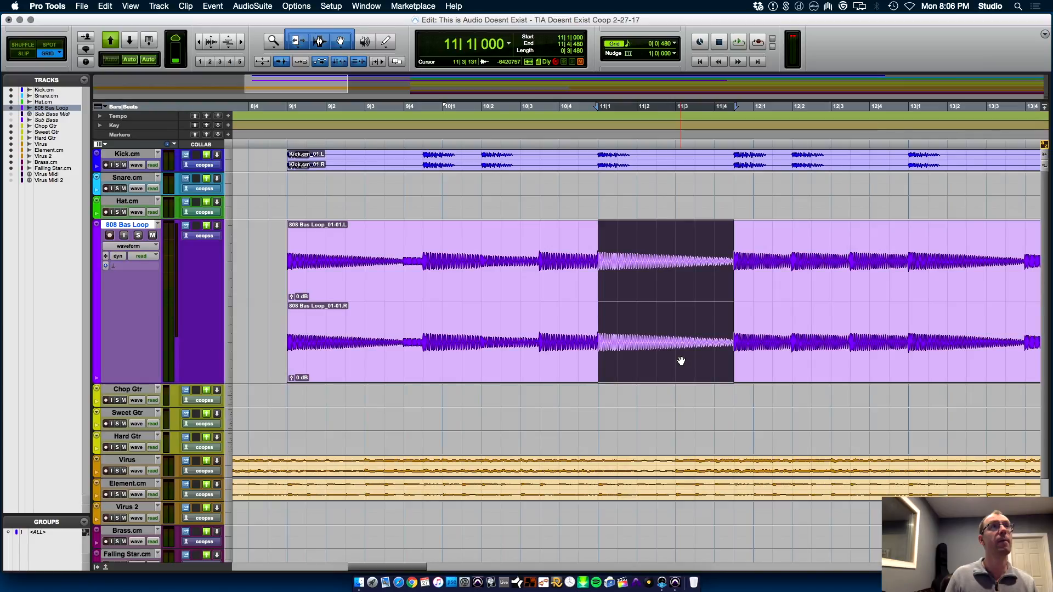
key(super+e)
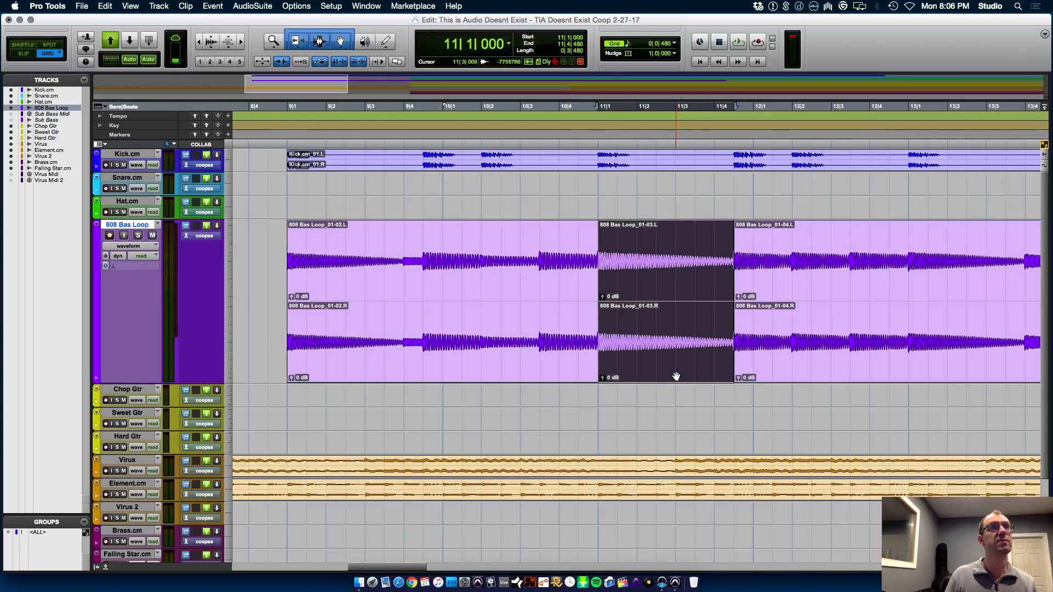
Try moving the separated 808 note to 9|4|480, audition it, and undo the move
drag(672, 379, 494, 366)
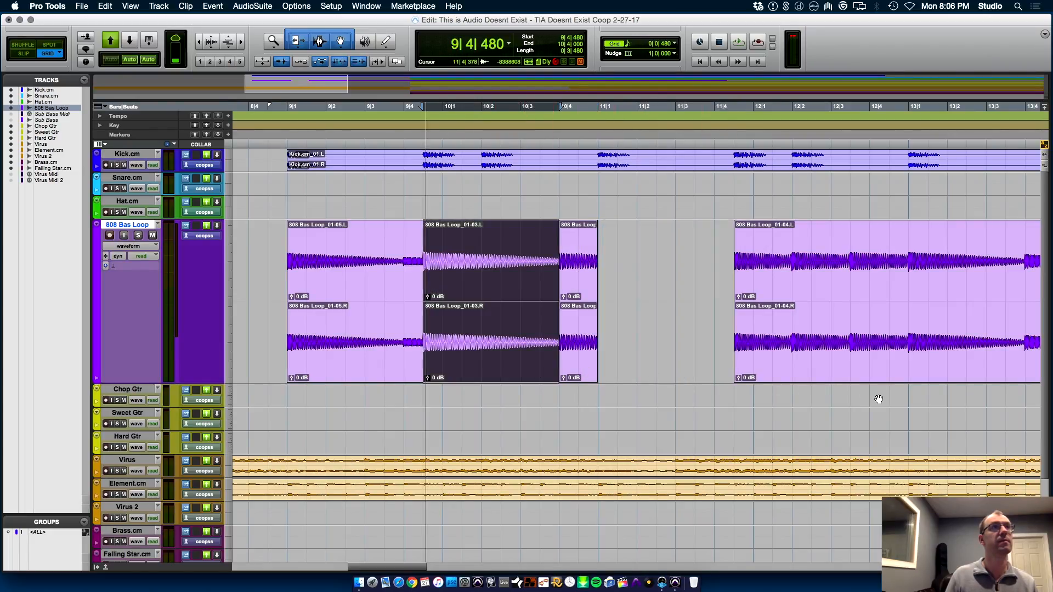
key(space)
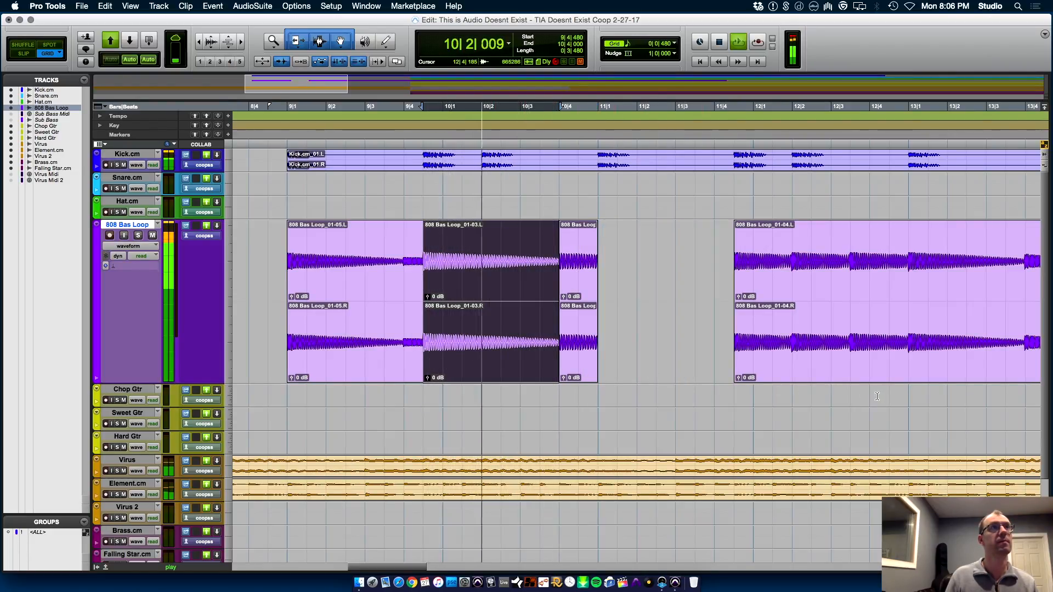
key(super+z)
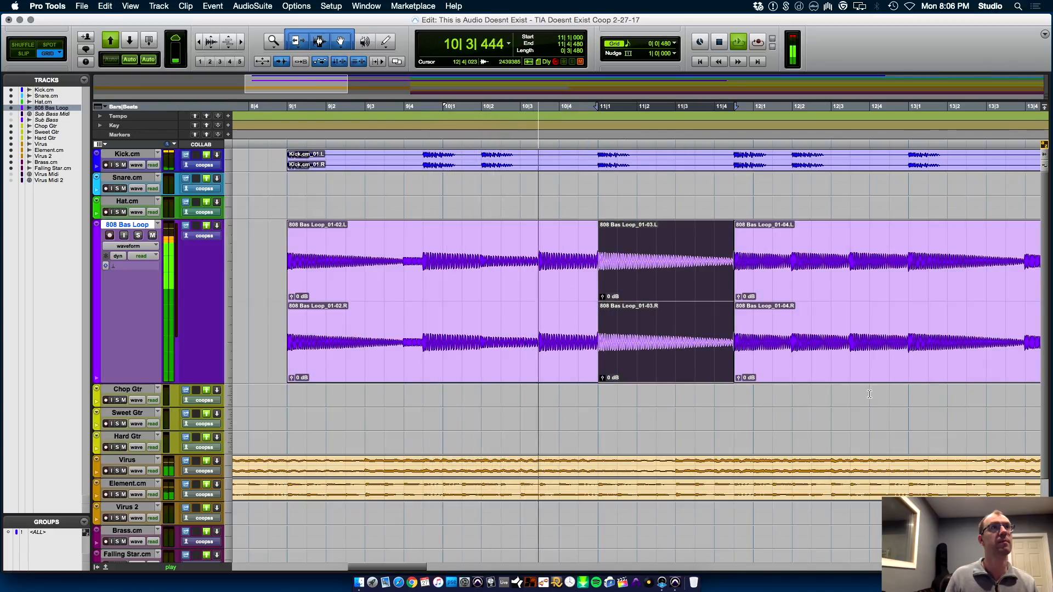
Try placing a copy of the separated 808 note at 10|2|000, and undo the placement
drag(670, 373, 551, 373)
drag(619, 294, 594, 294)
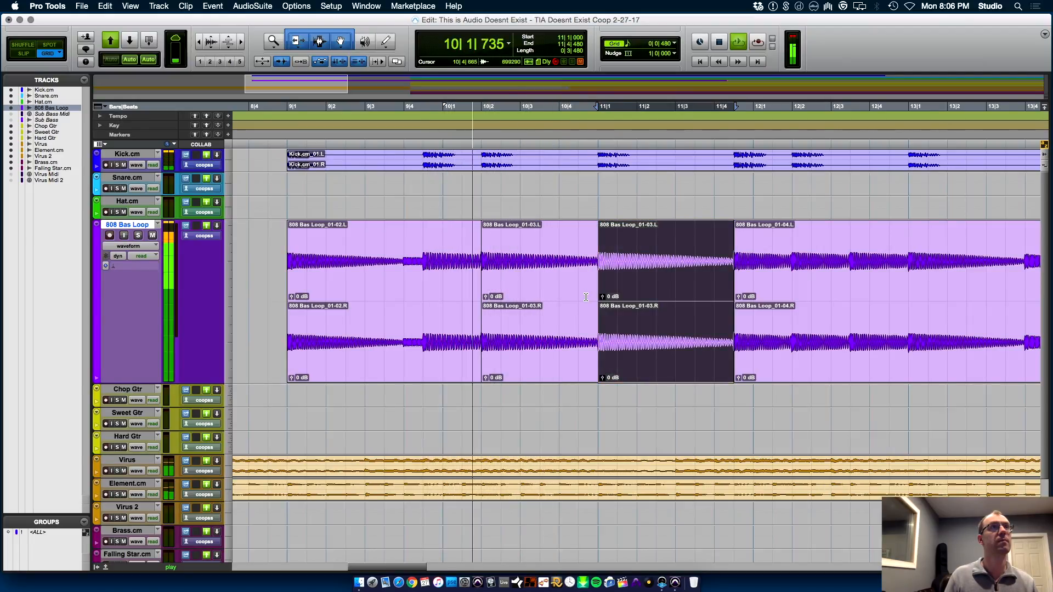
key(super+z)
key(super+z)
key(super+z)
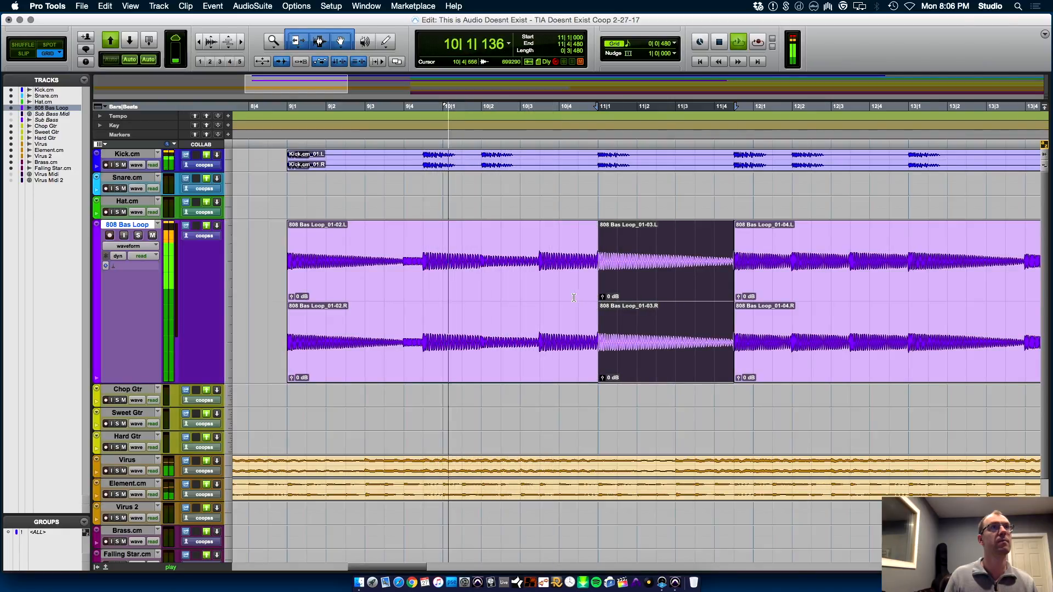
Stop playback, duplicate the 808 Bas Loop section from 10|2|000 to 10|3|480 directly after itself, and place the cursor at 9|4|480
click(535, 280)
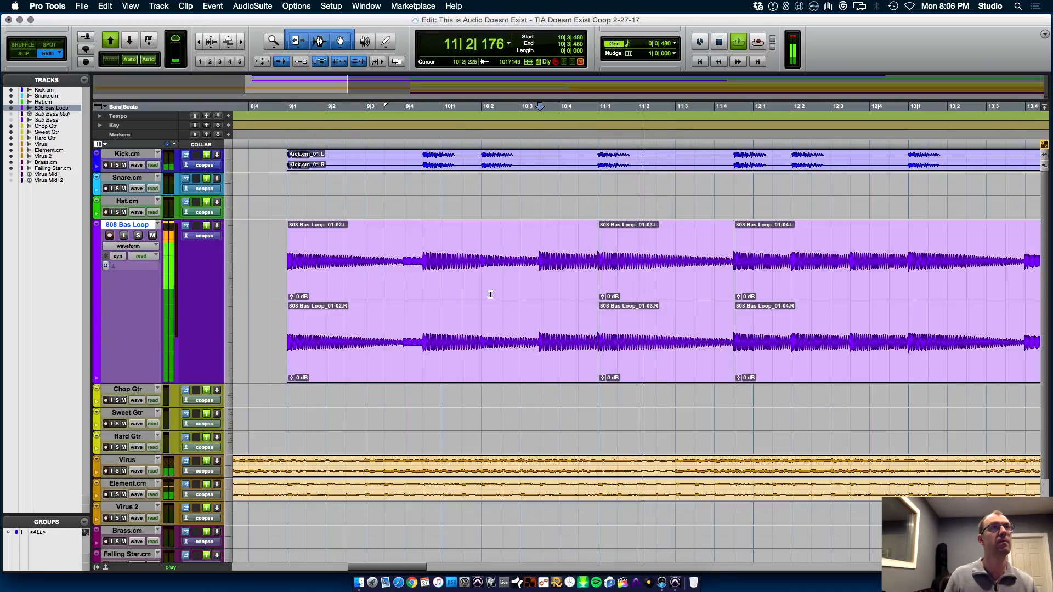
key(space)
key(super+e)
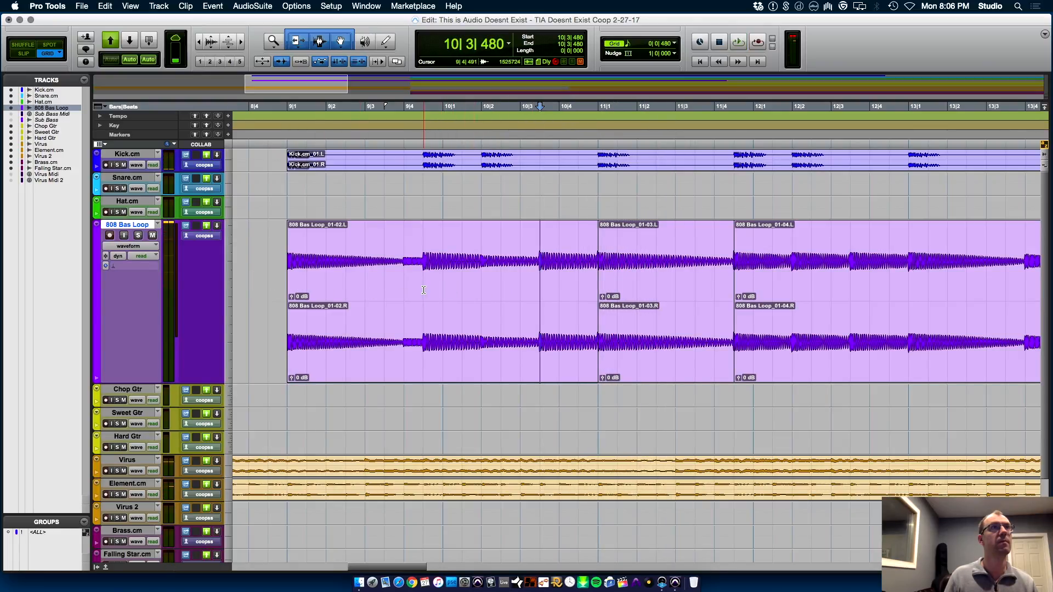
drag(482, 291, 541, 290)
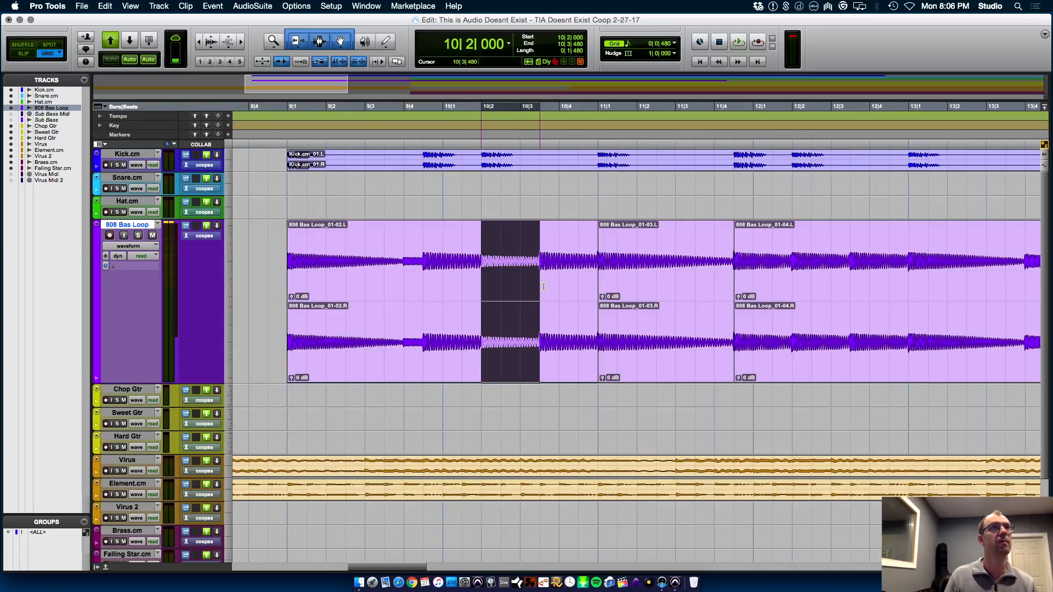
key(super+d)
click(414, 275)
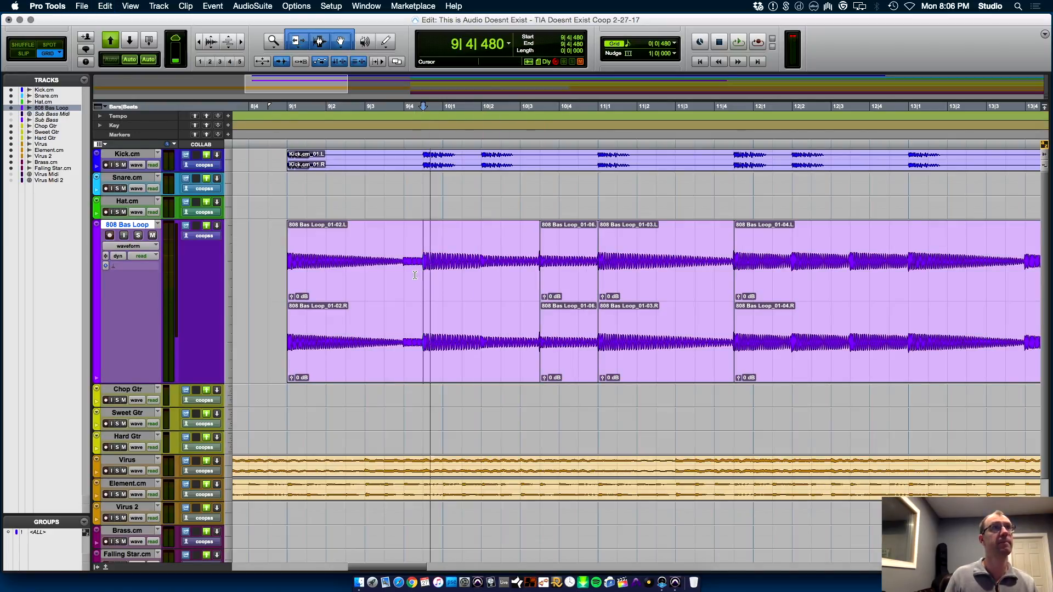
Audition from 9|4|480, delete the 808 clip at 10|3|480, and separate the preceding 808 Bas Loop clip at 10|2|000
key(space)
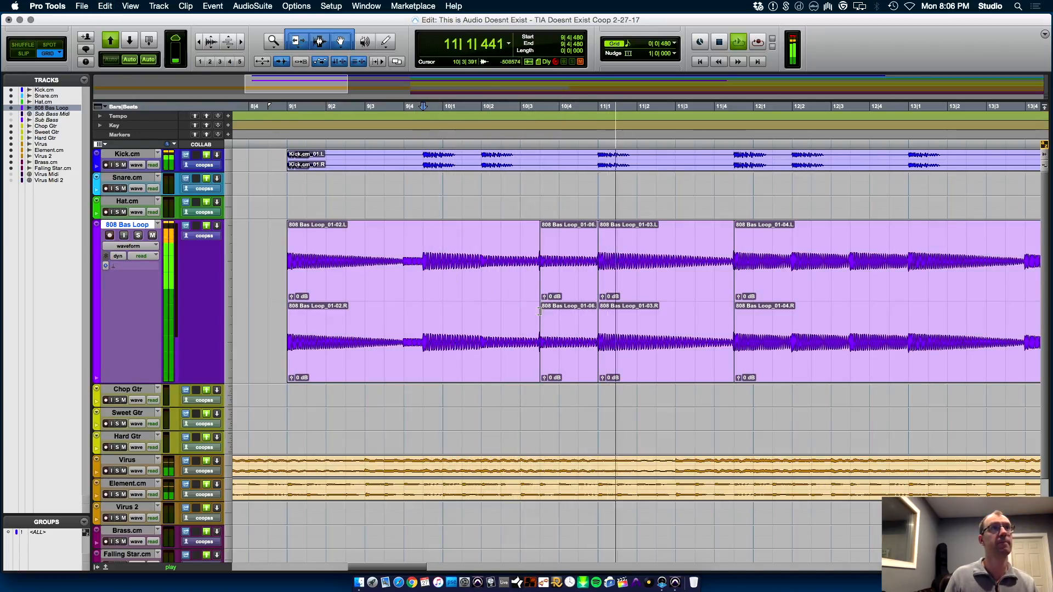
key(space)
click(568, 376)
key(Delete)
click(480, 293)
key(super+e)
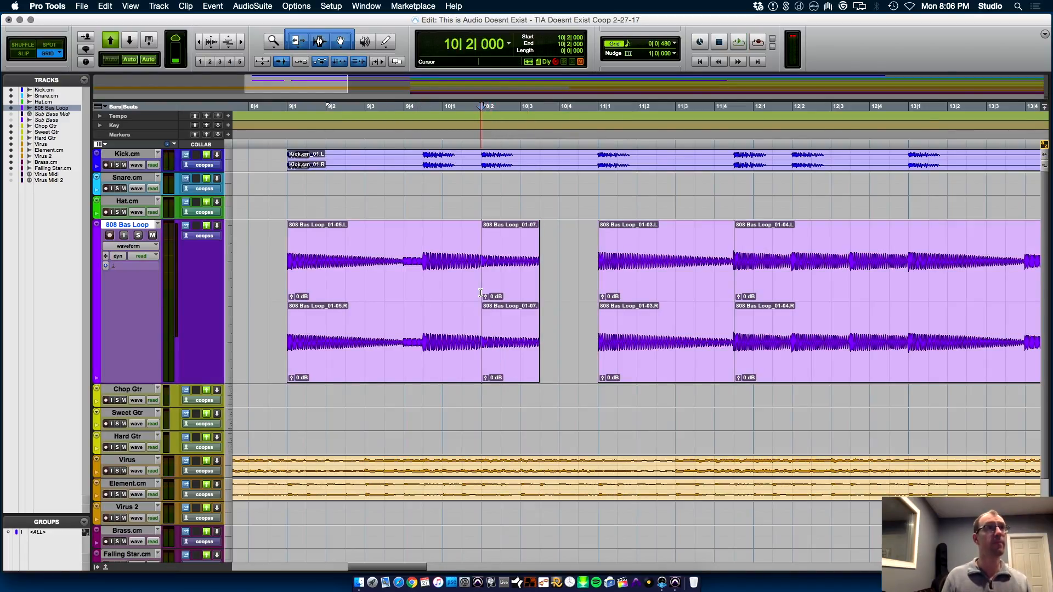
Enable Monophonic Elastic Audio on the 808 Bas Loop track
click(133, 247)
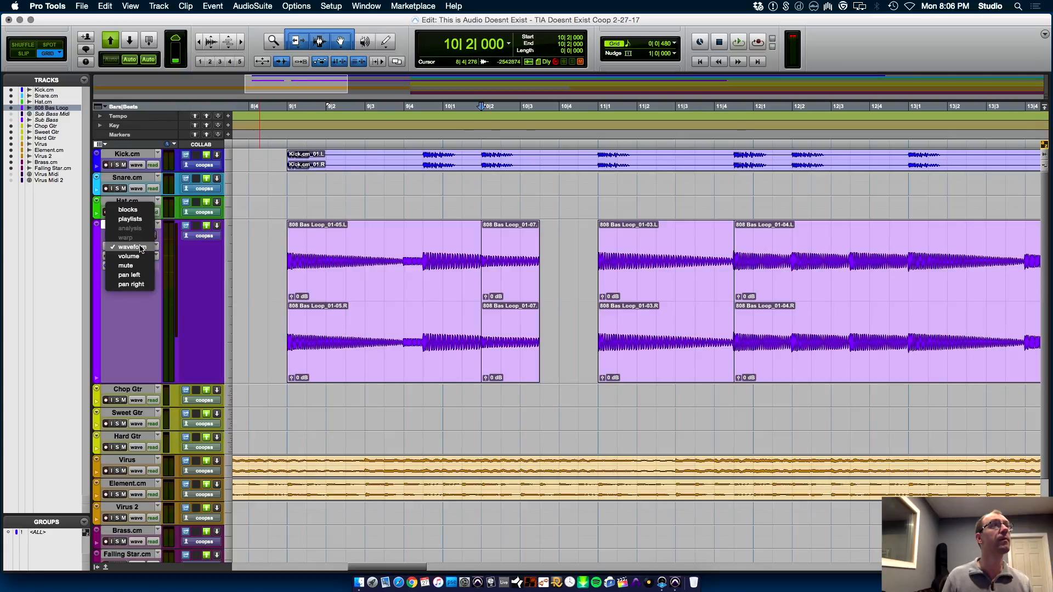
click(108, 363)
click(145, 269)
click(151, 306)
click(107, 267)
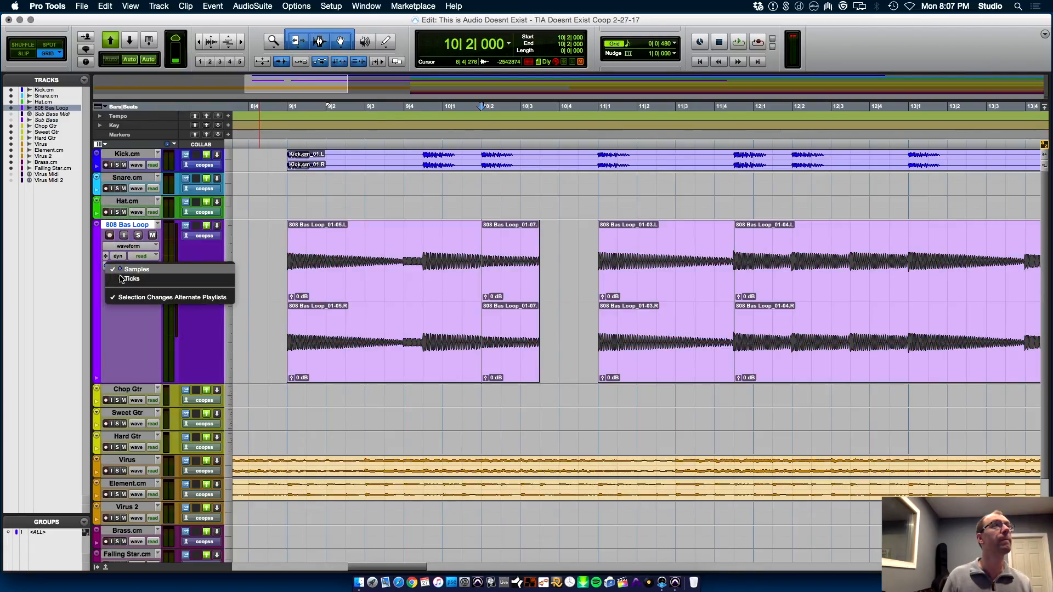
click(130, 286)
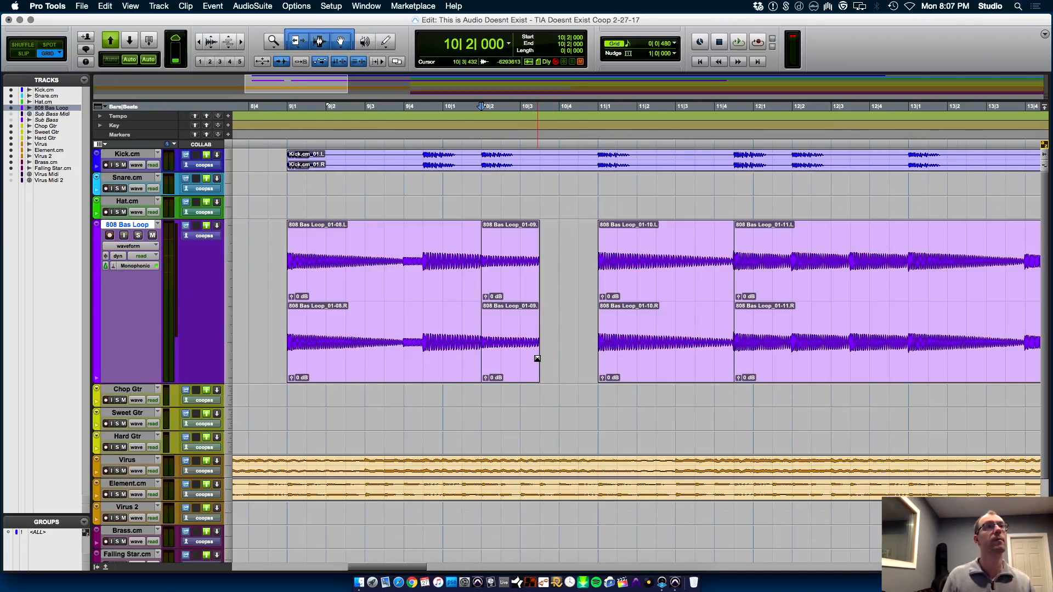
Time-stretch the 808 clip at 10|2|000 with the TCE Trim tool to end at 11|1|000, and audition it from 9|1|000
click(297, 44)
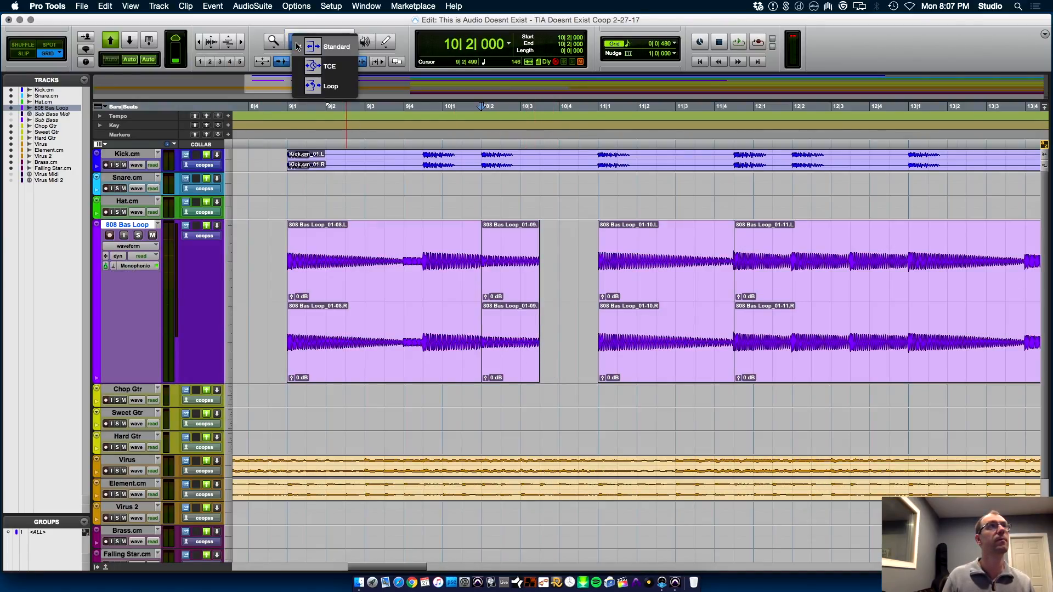
click(321, 60)
drag(538, 355, 593, 358)
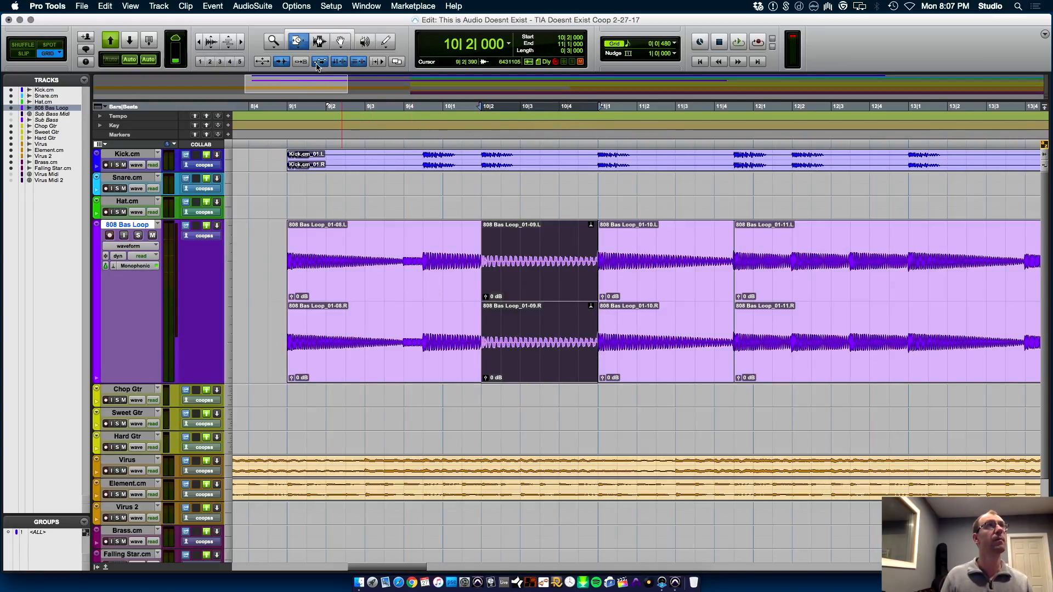
click(284, 259)
key(space)
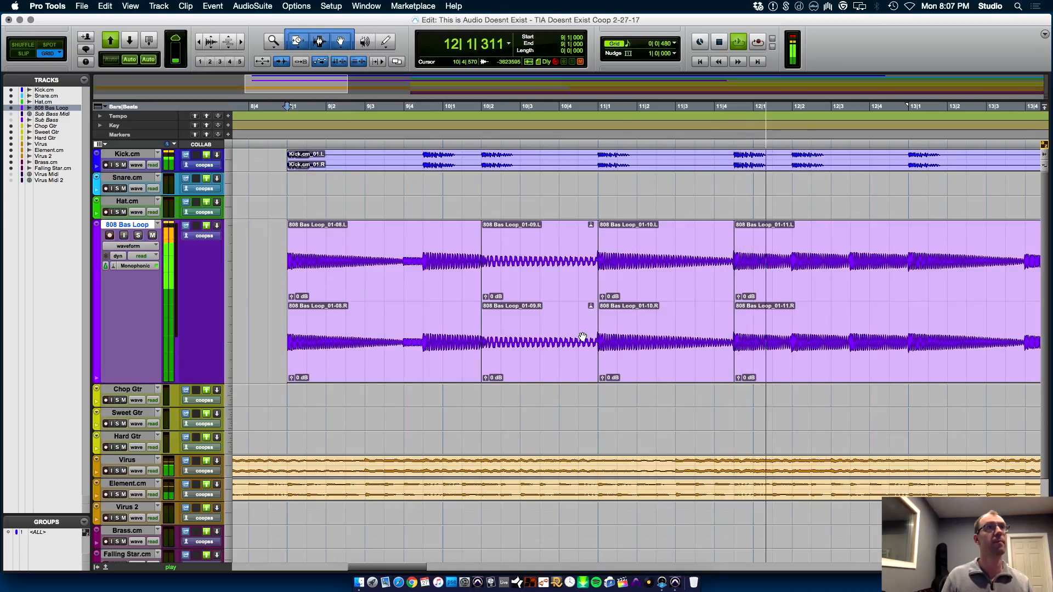
key(space)
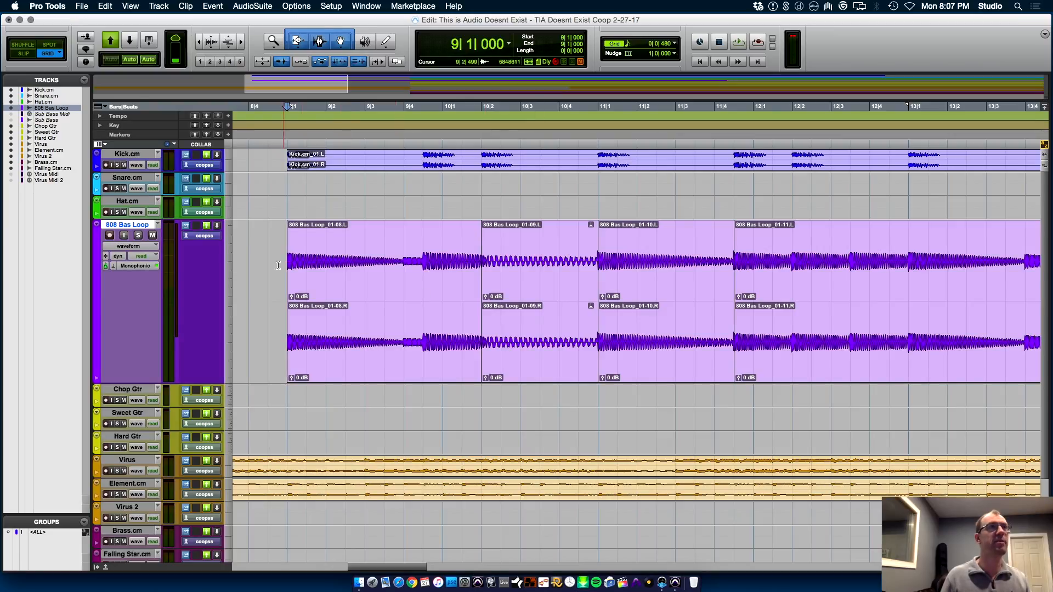
Audition the stretched 808 from 9|1|000 and examine the clip boundary at 11|1|000 up close
key(r)
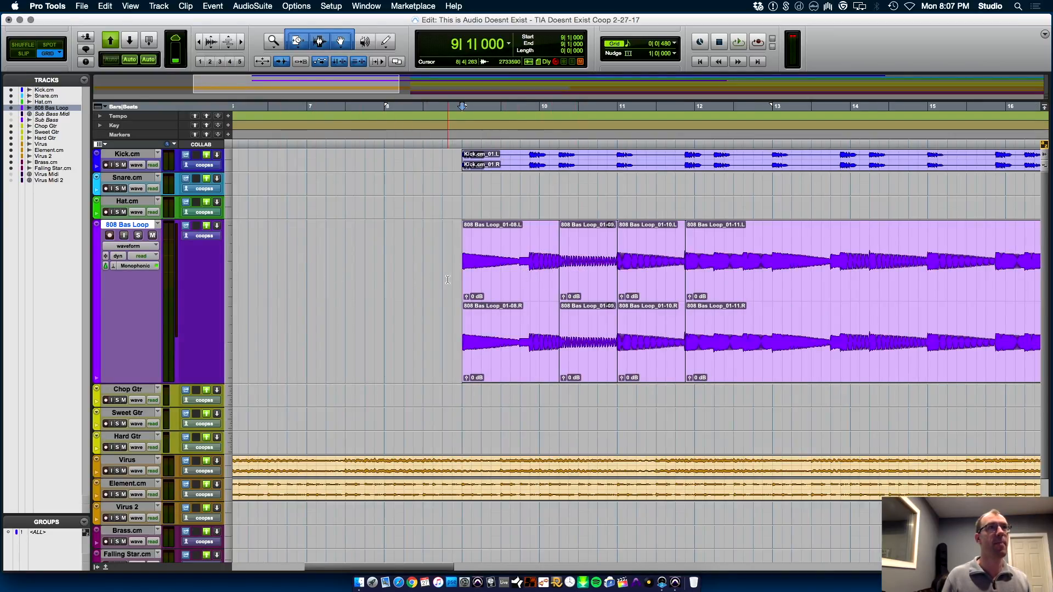
key(space)
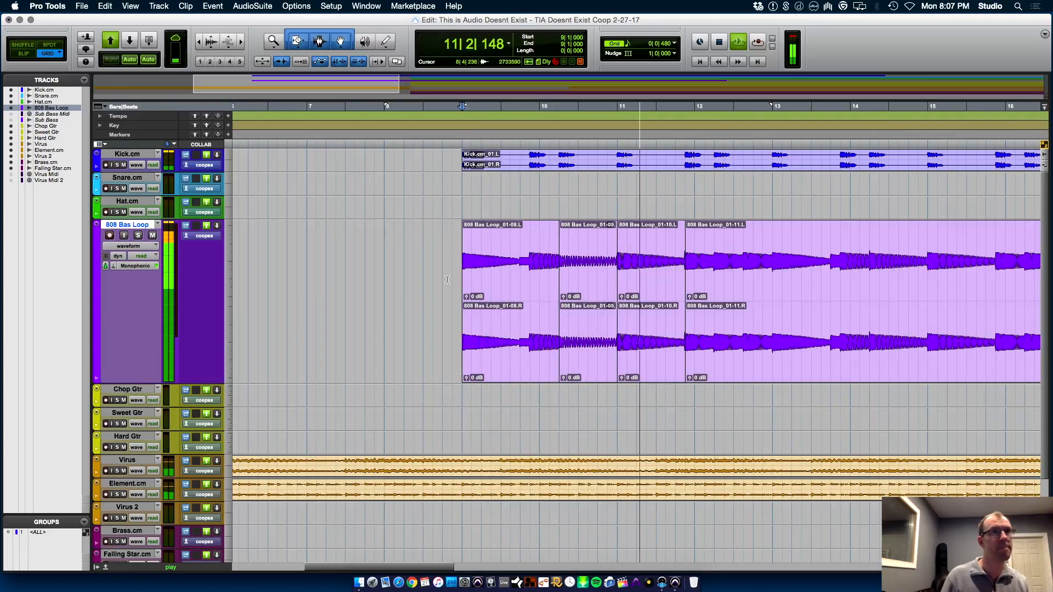
key(space)
click(618, 400)
key(t)
key(t)
key(t)
key(t)
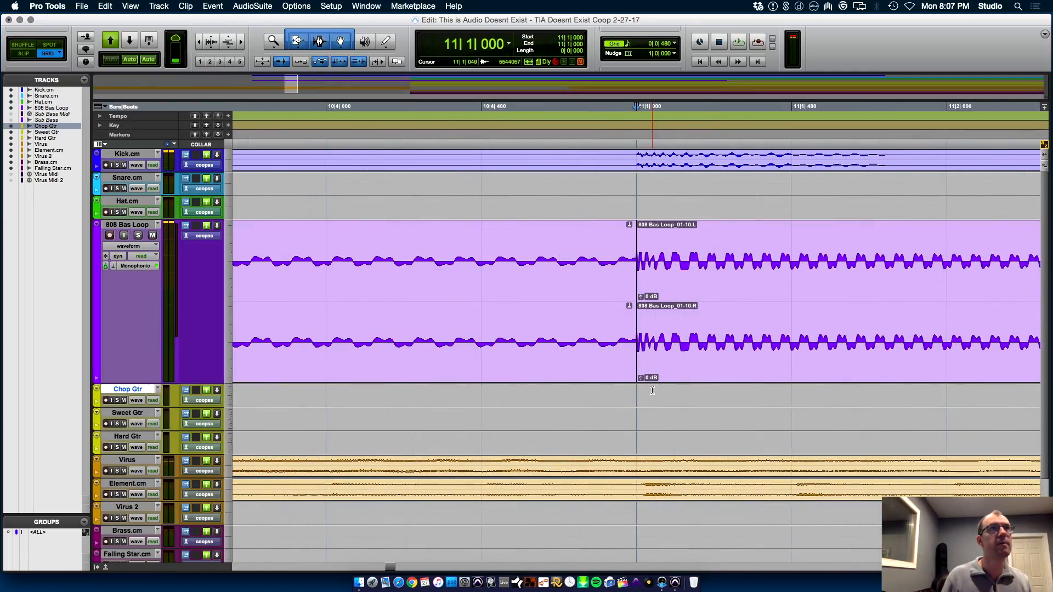
key(t)
key(t)
key(r)
key(r)
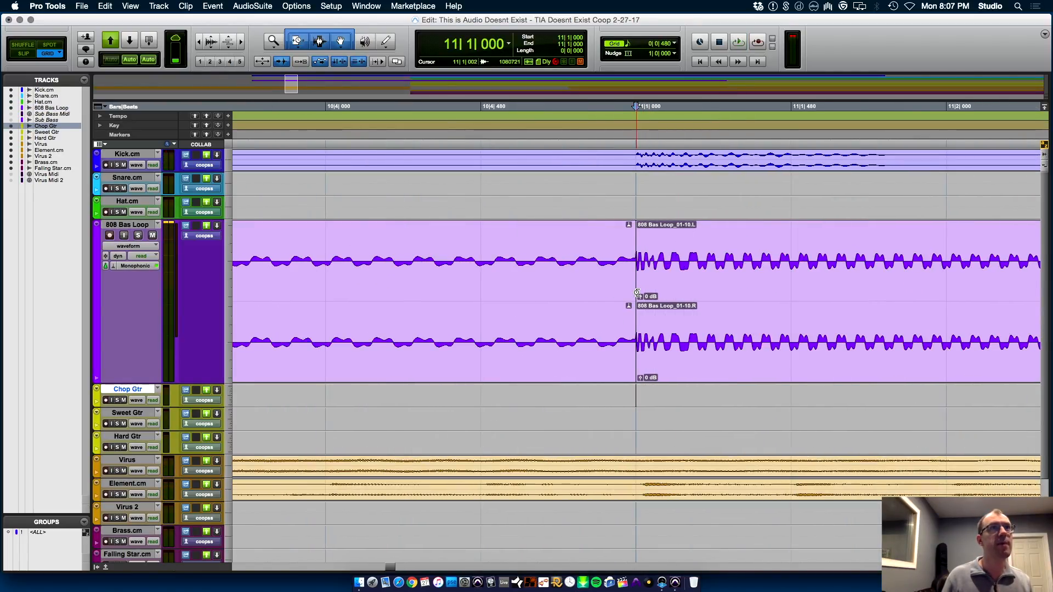
Switch to the Standard Trim tool and Slip mode, try extending the 11|1|000 clip's start back to 10|4|924, and undo the trim
click(304, 44)
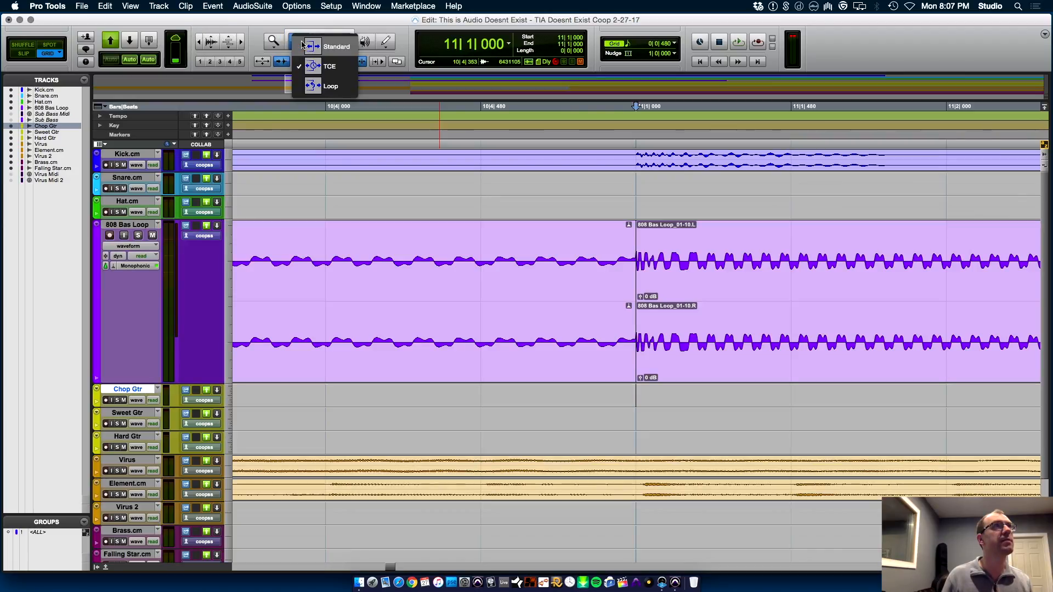
click(318, 47)
key(r)
key(t)
key(t)
key(F2)
drag(639, 287, 547, 286)
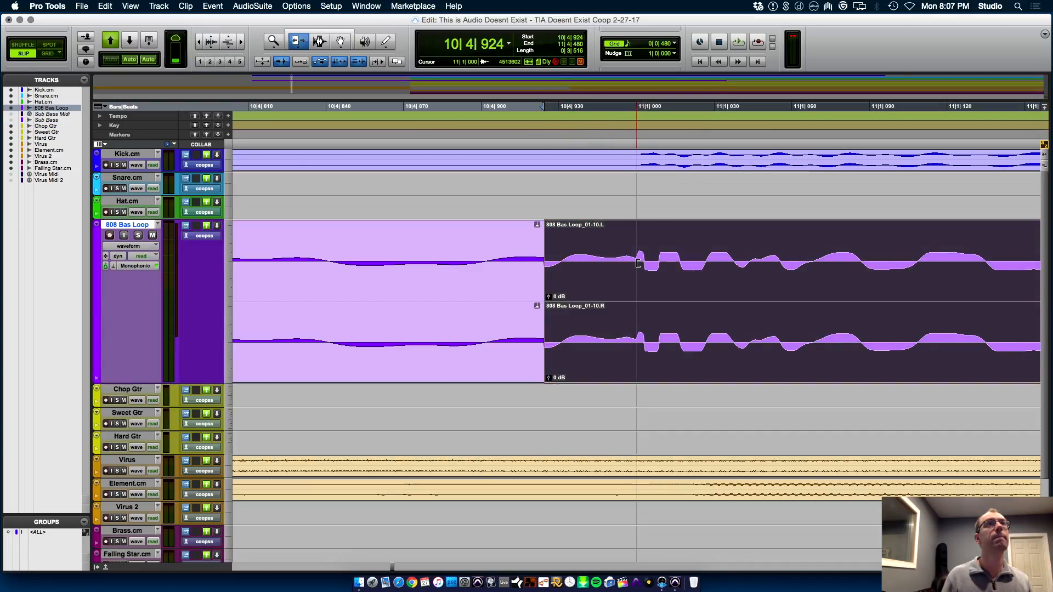
key(super+z)
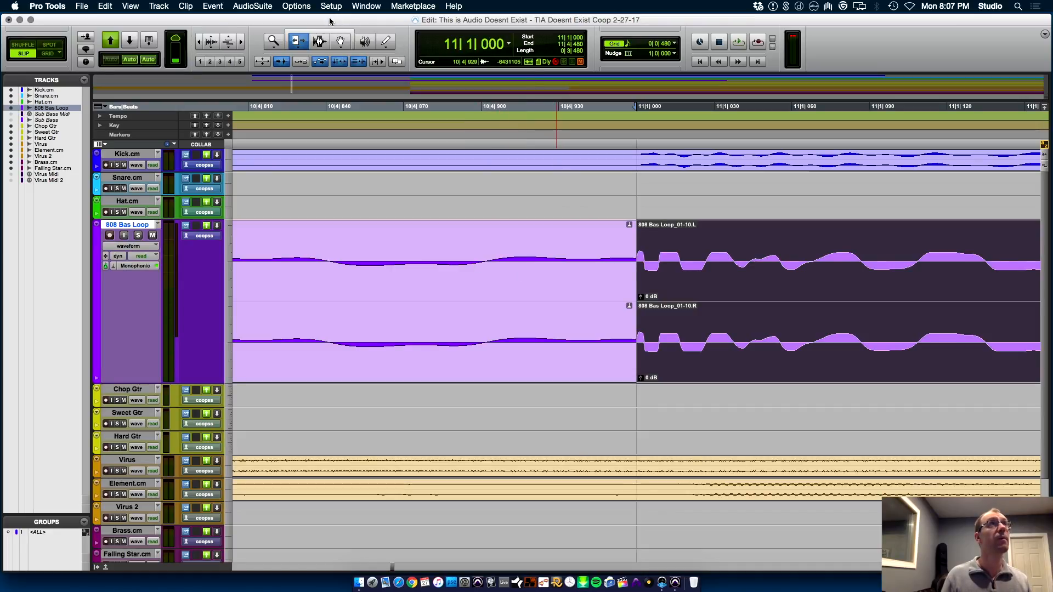
Fade out the stretched 808 clip from about 10|4|905 to its end at 11|1|000, and audition from 9|3|041
click(495, 289)
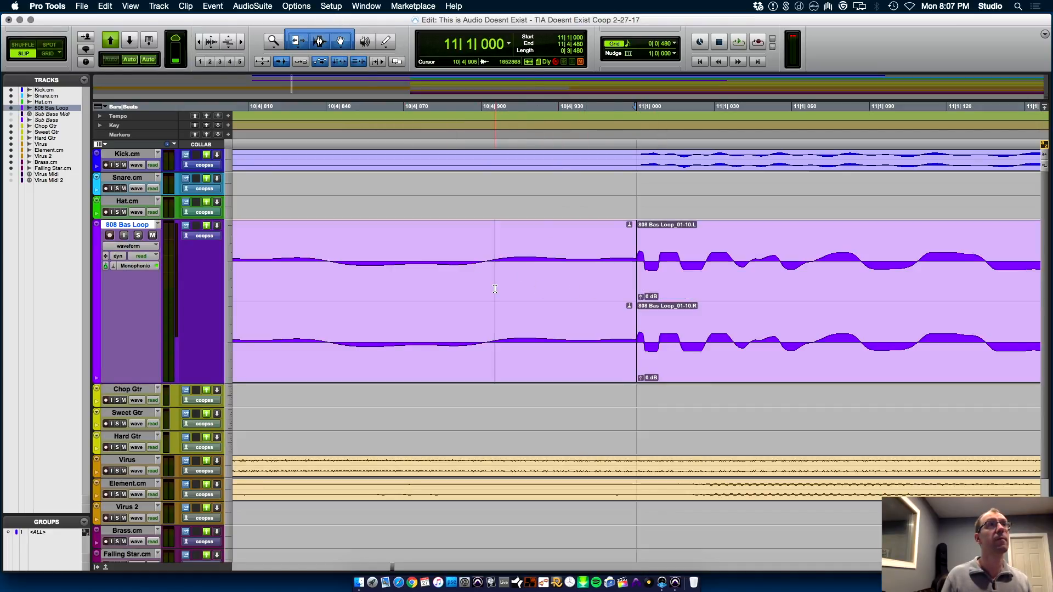
key(g)
key(r)
key(r)
key(r)
key(r)
key(r)
key(r)
click(405, 279)
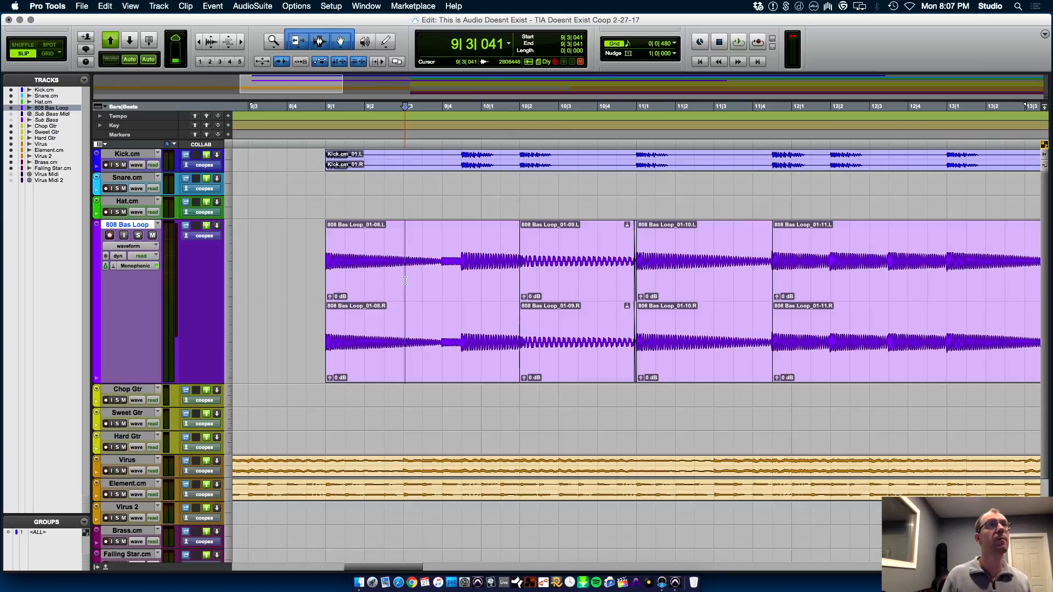
key(space)
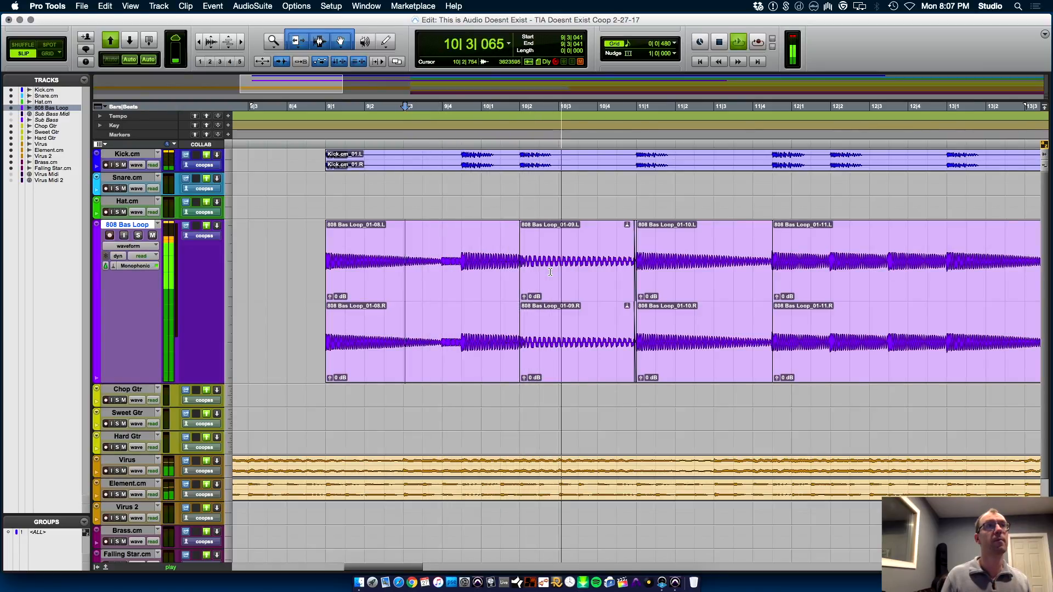
key(space)
Audition the 808 Bas Loop clip starting at 11|1|000, and play the transition again from 10|4|909
click(677, 376)
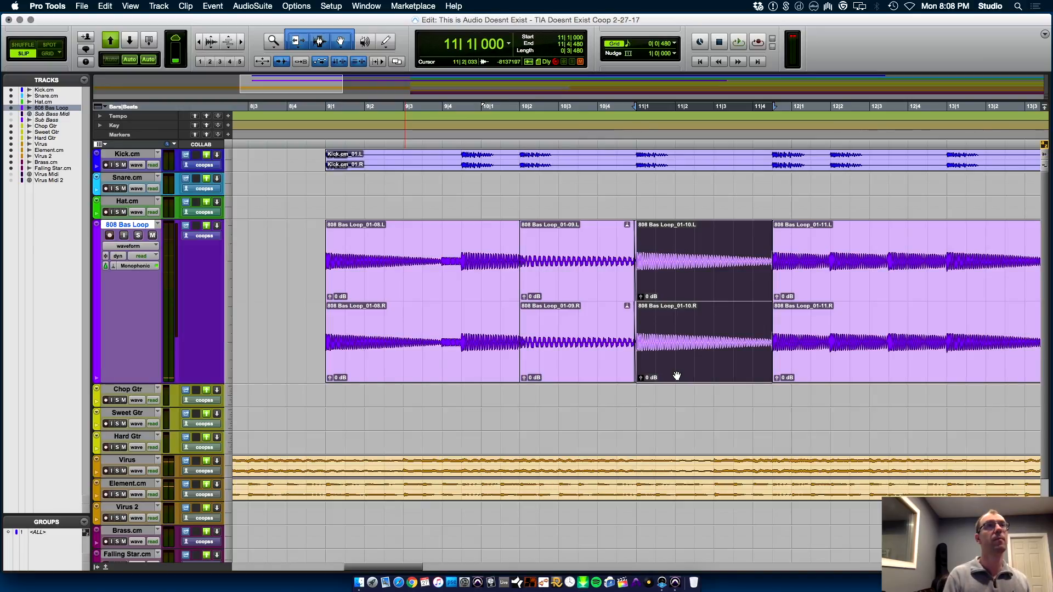
key(space)
key(r)
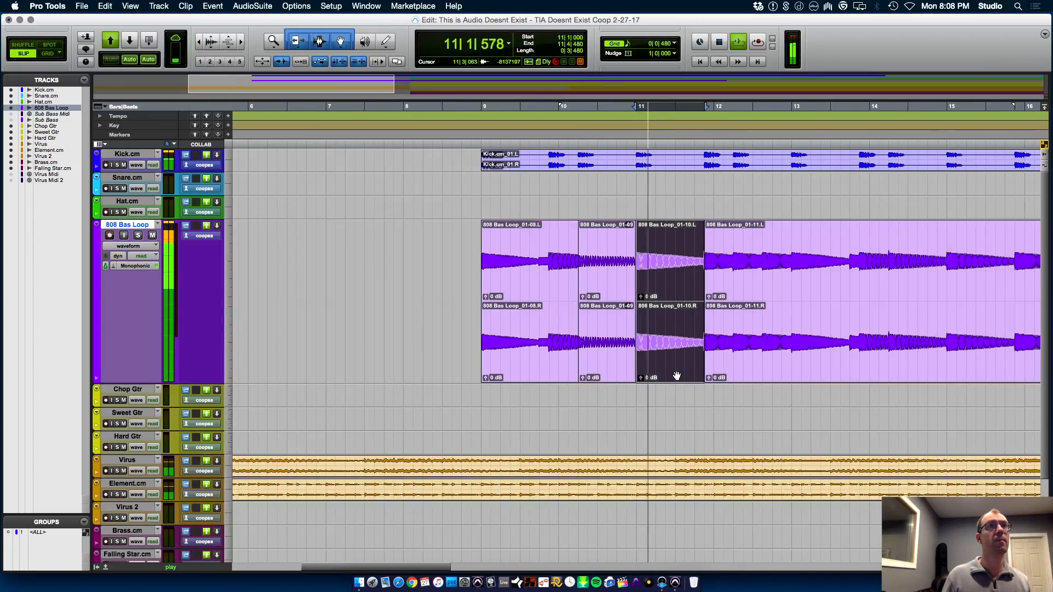
key(space)
click(635, 393)
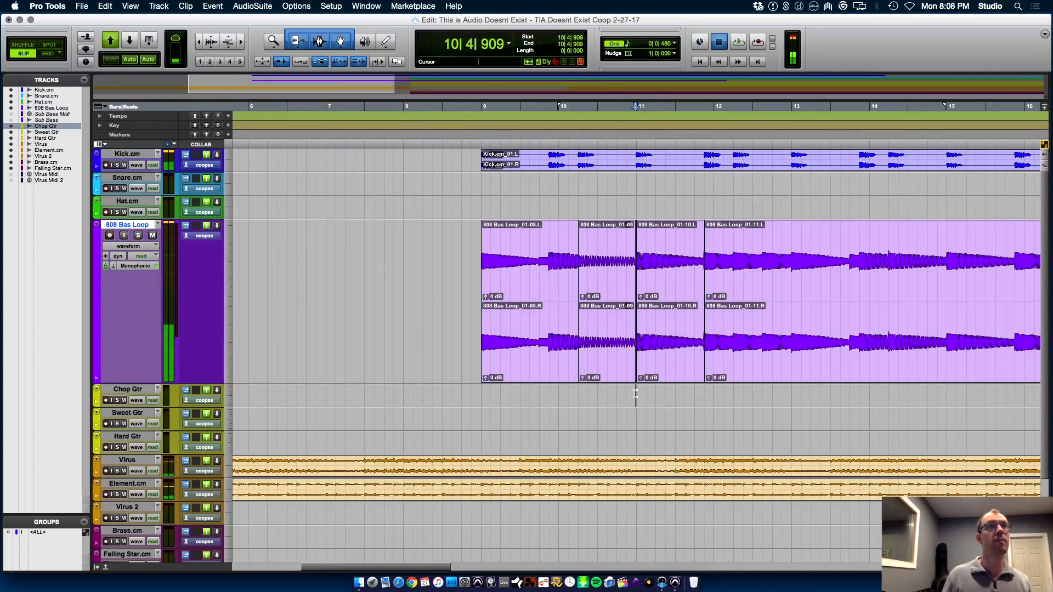
key(space)
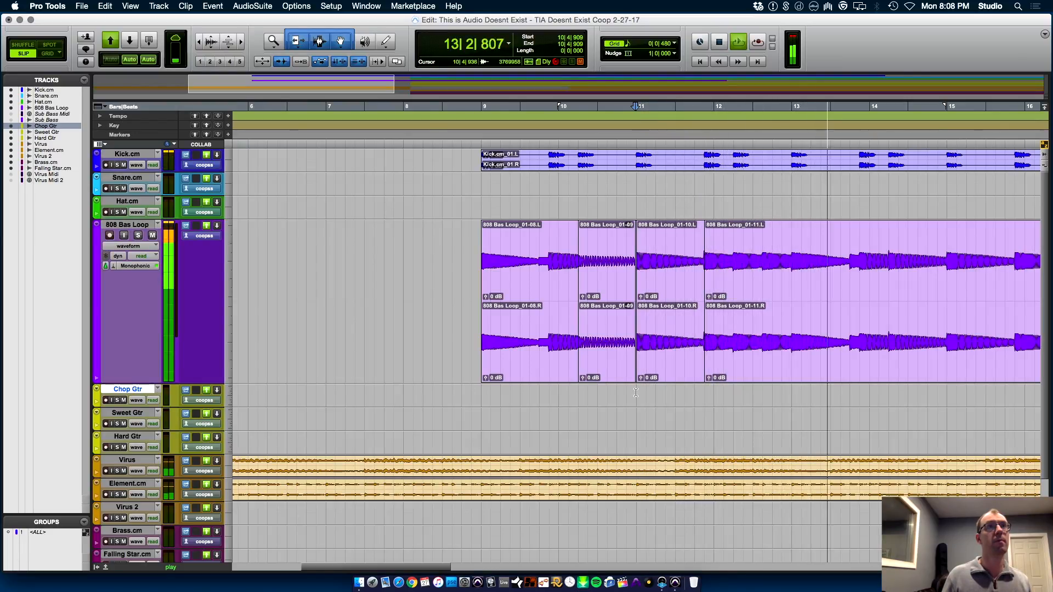
Solo the 808 Bas Loop track during playback, listen on through bar 20, and stop
click(137, 236)
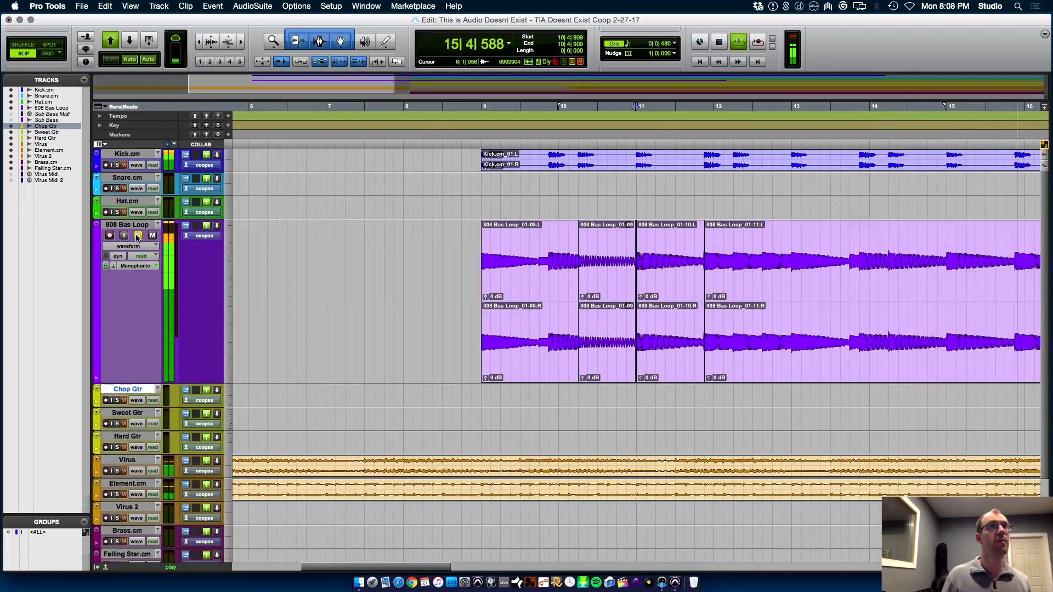
key(super+bracketleft)
key(super+bracketleft)
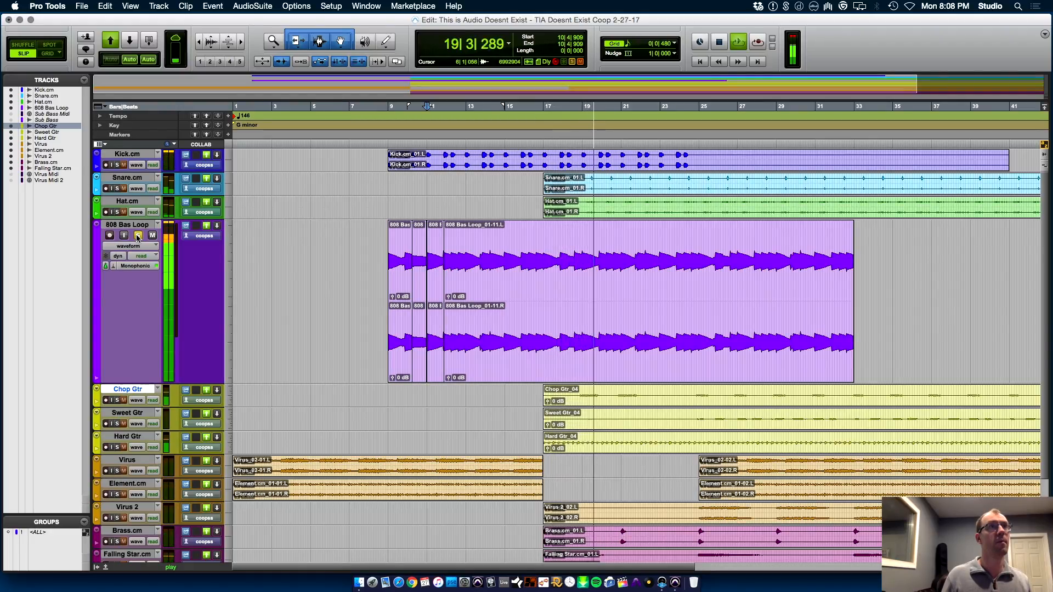
key(super+bracketright)
key(super+bracketright)
key(super+bracketright)
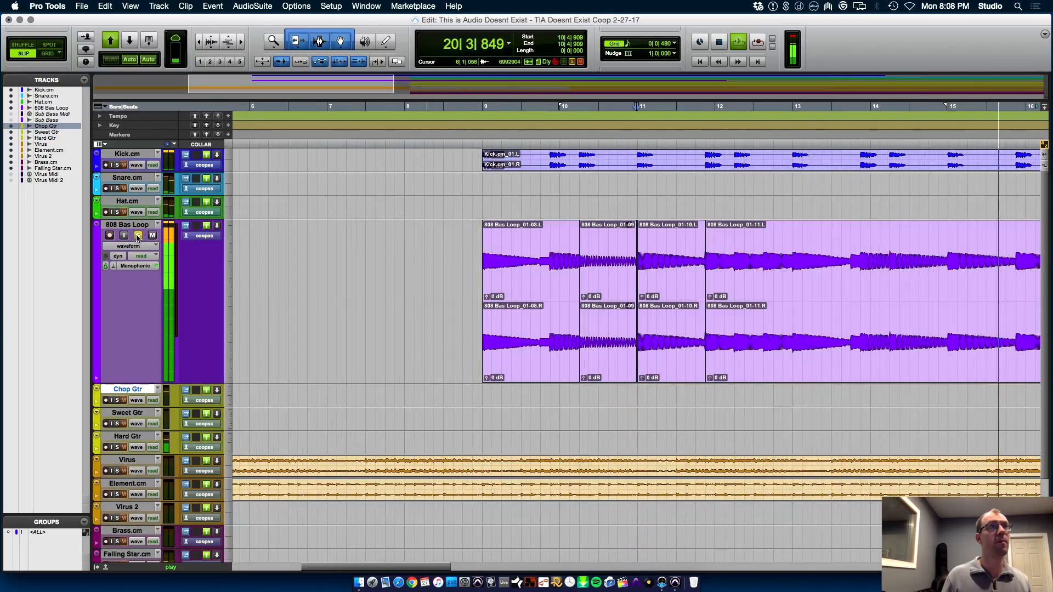
key(space)
Audition the soloed 808 Bas Loop from 9|1|415 through the stretched note
key(super+bracketleft)
key(super+bracketleft)
key(super+bracketleft)
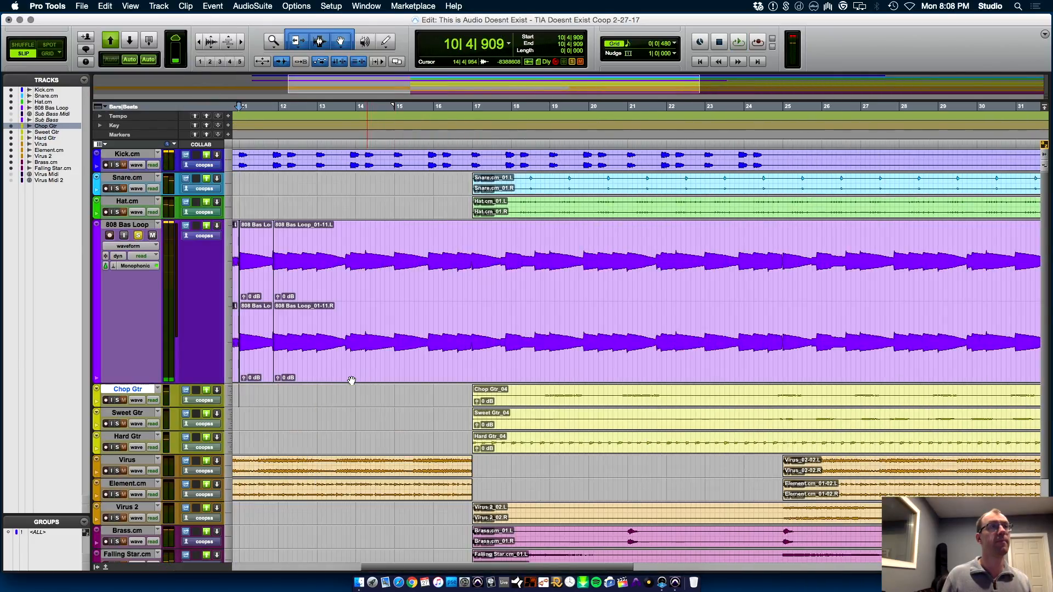
key(super+bracketright)
key(space)
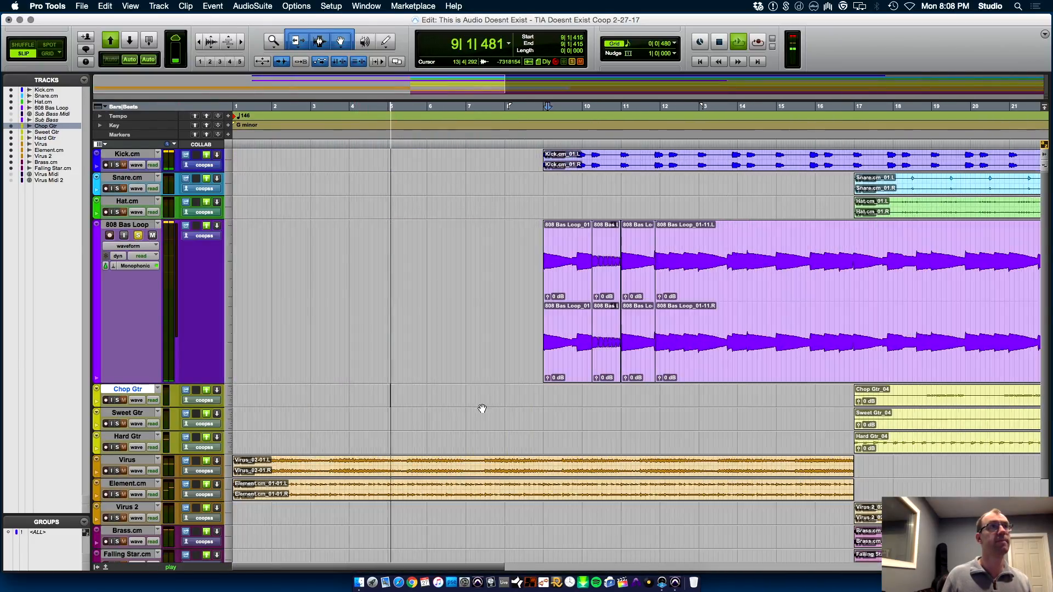
key(super+bracketright)
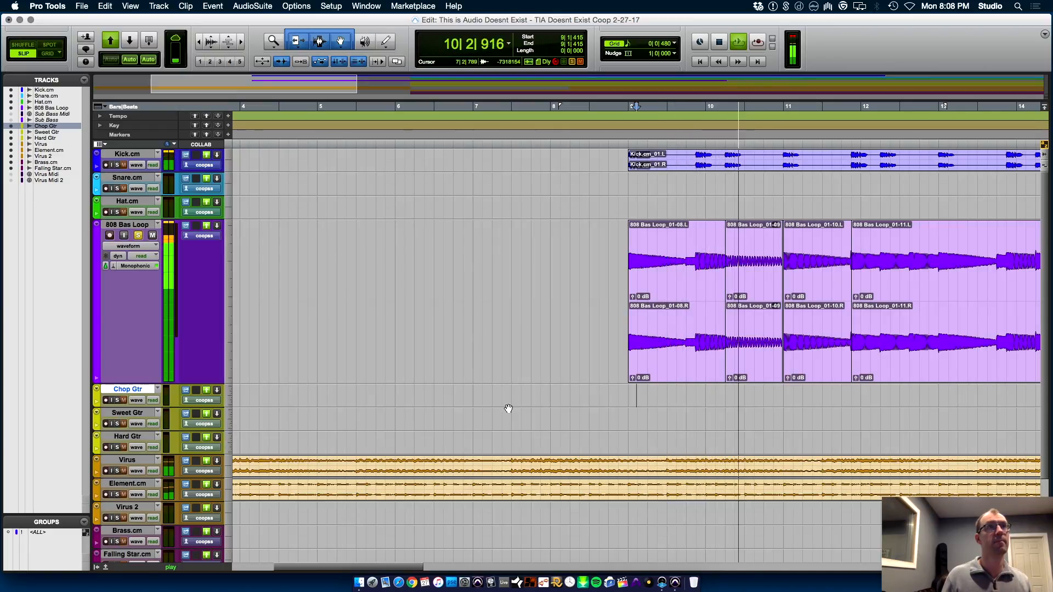
key(space)
Lengthen the stretched 808 clip's fade-out before 11|1|000 so it begins at about 10|4|460
click(773, 397)
key(t)
key(t)
key(t)
key(t)
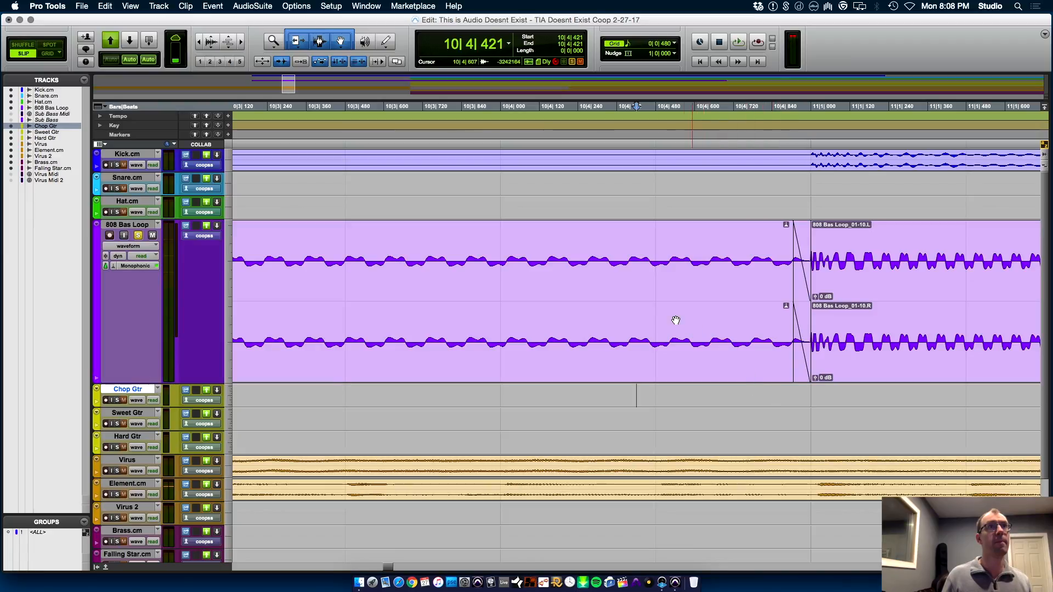
click(652, 297)
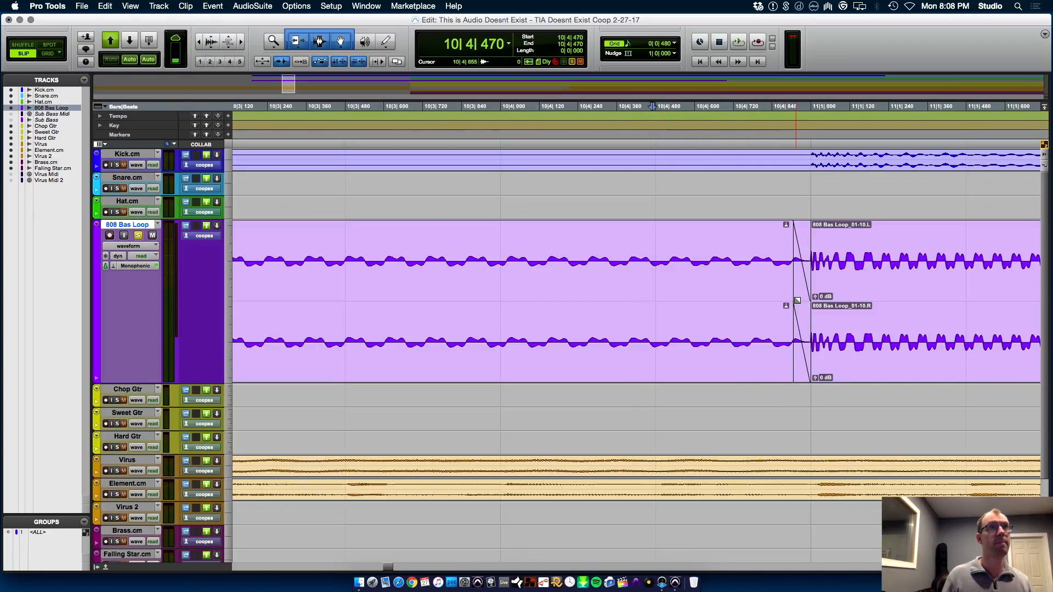
drag(795, 286, 649, 285)
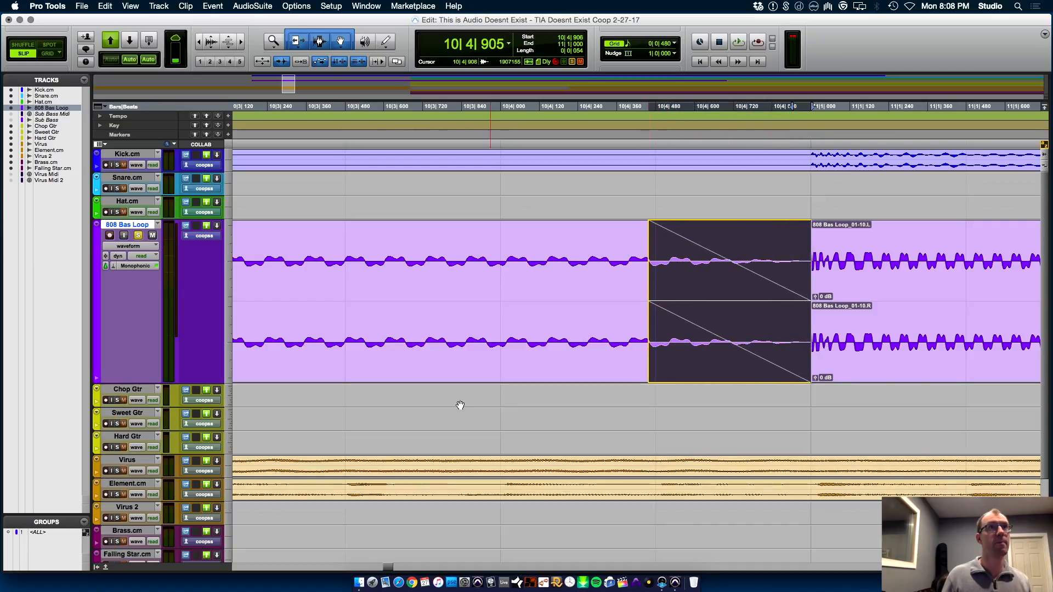
Audition the lengthened 808 fade-out from 10|3|782 into the note at 11|1|000
click(443, 390)
key(space)
key(r)
key(r)
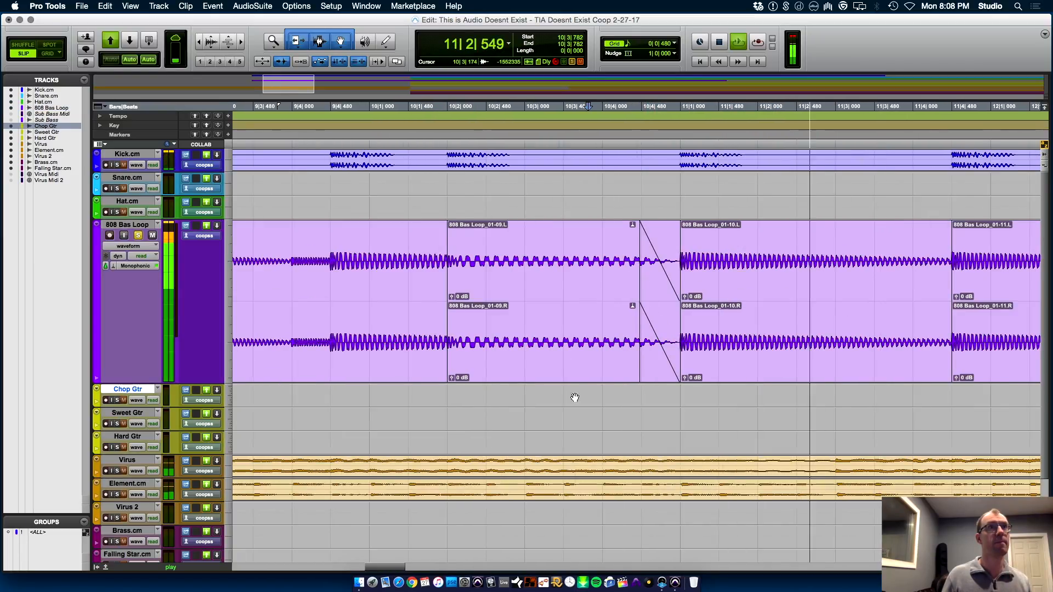
key(space)
Examine the waveform at the start of the 808 clip at 11|1|000 up close
click(682, 393)
key(t)
key(t)
key(t)
key(t)
key(t)
key(t)
key(t)
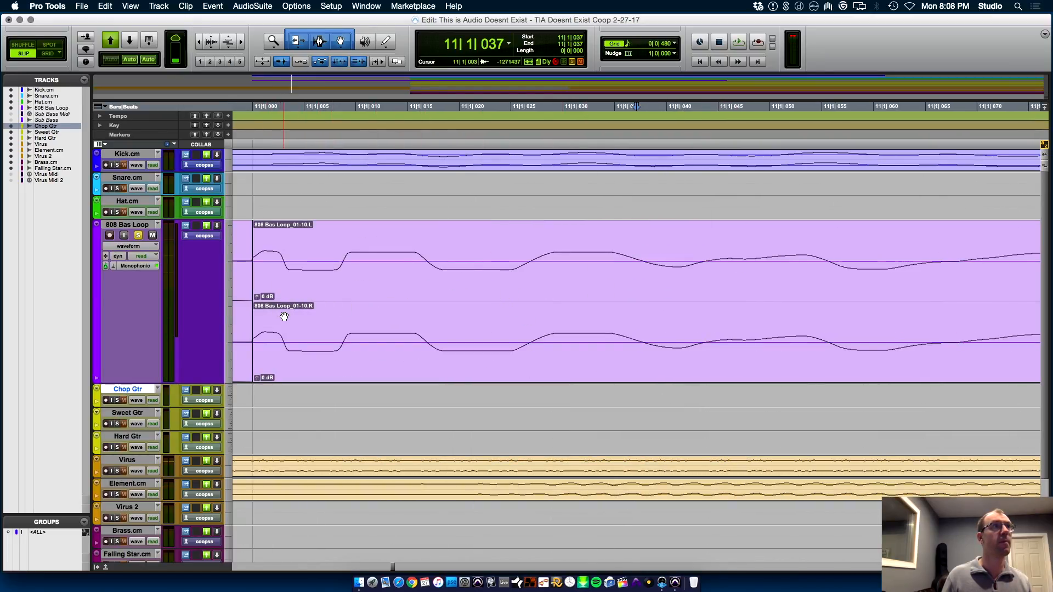
click(283, 262)
key(r)
key(r)
key(r)
key(r)
key(r)
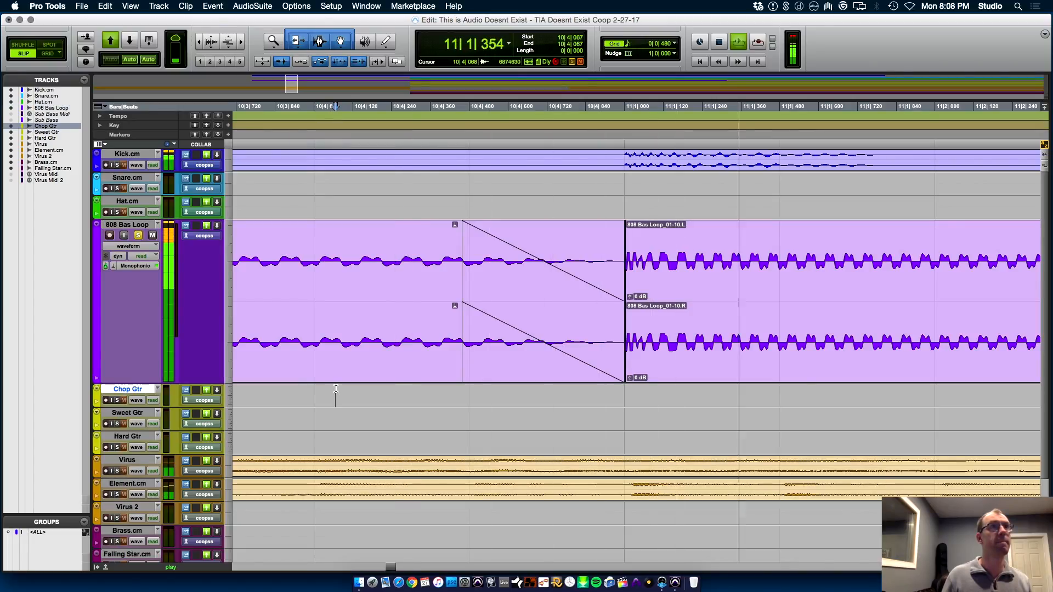
Delete the 808 Bas Loop clip spanning 11|1|000 to 11|4|480
key(space)
key(t)
key(t)
key(r)
key(r)
key(r)
key(r)
key(r)
click(581, 378)
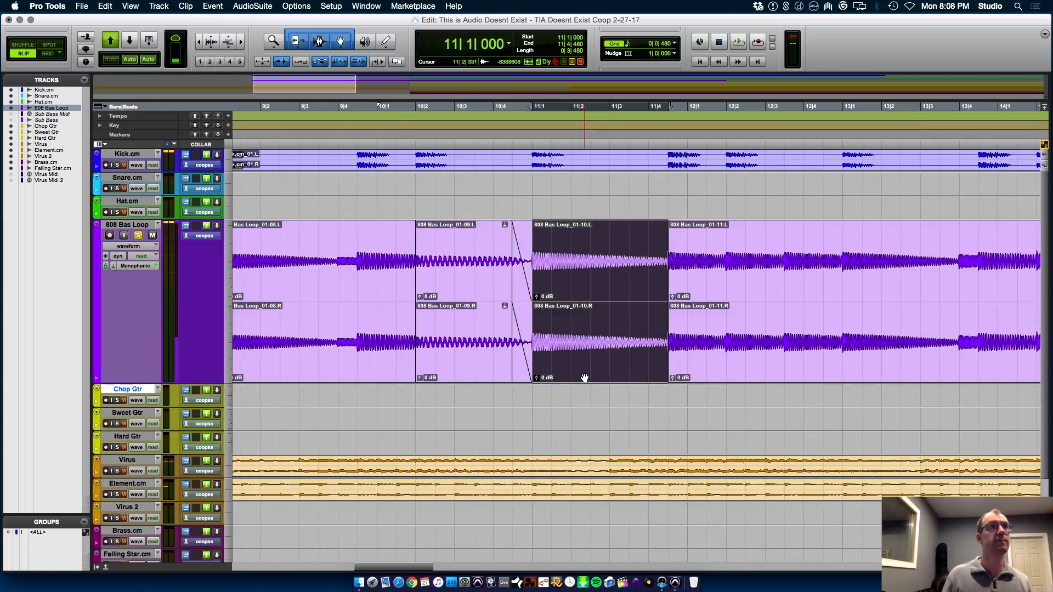
key(Delete)
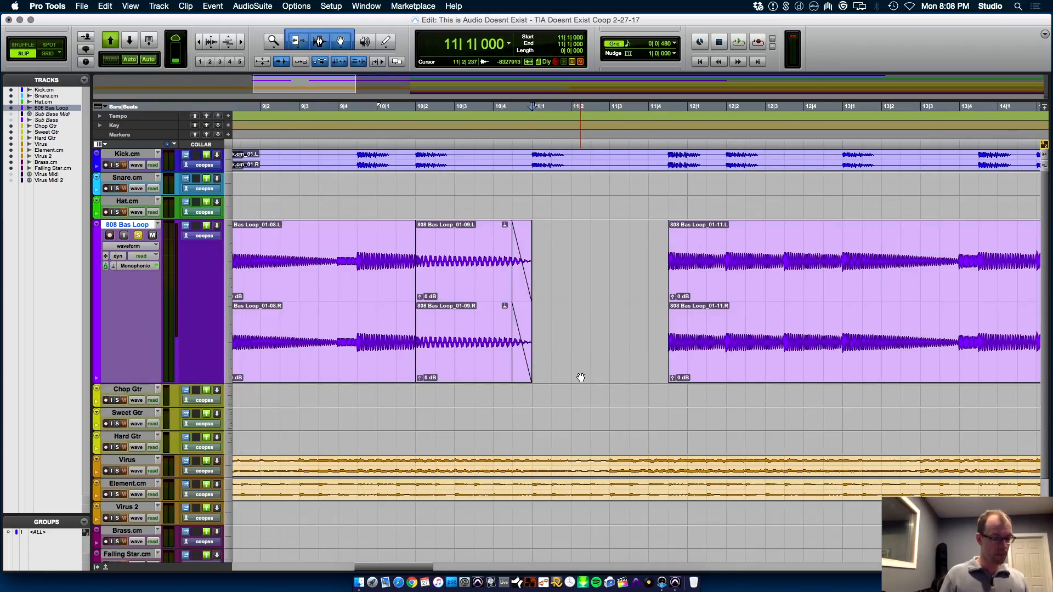
In Grid mode, copy the 808 Bas Loop note at 15|1|000 to 15|4|480 into the gap at 11|1|000
key(F4)
key(r)
key(r)
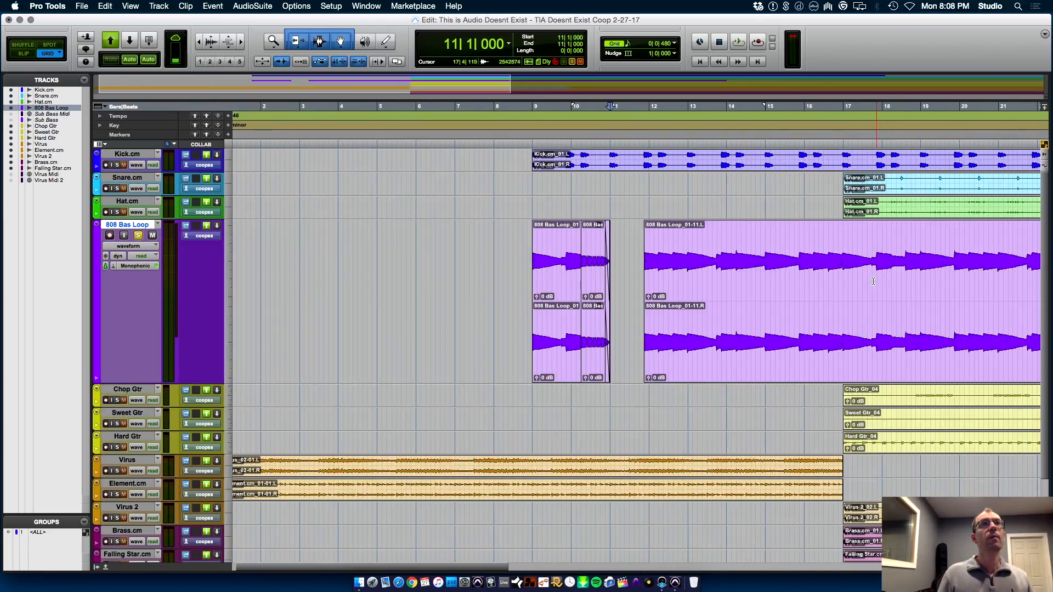
key(space)
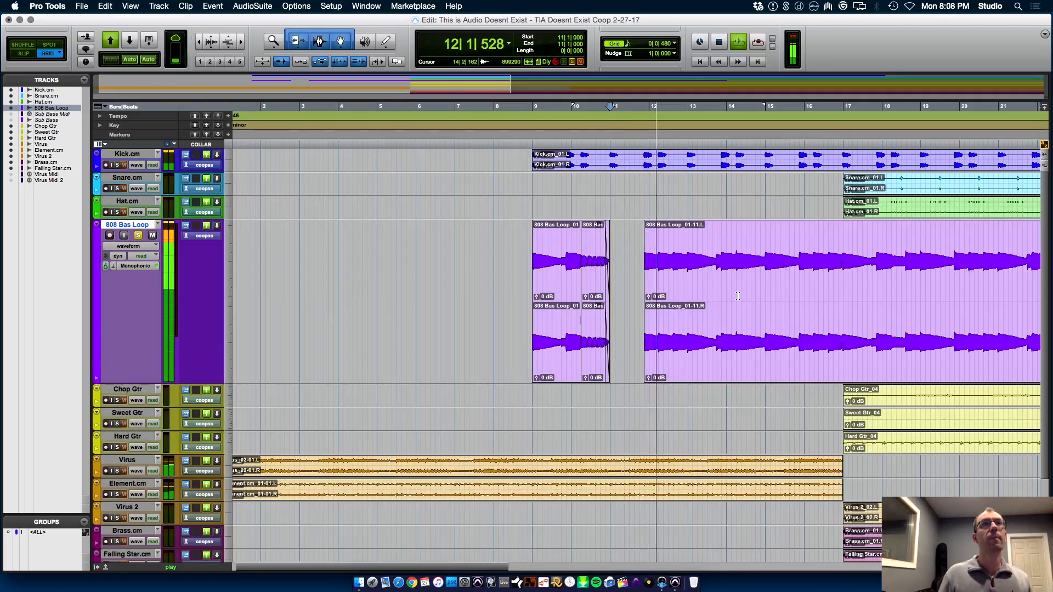
key(t)
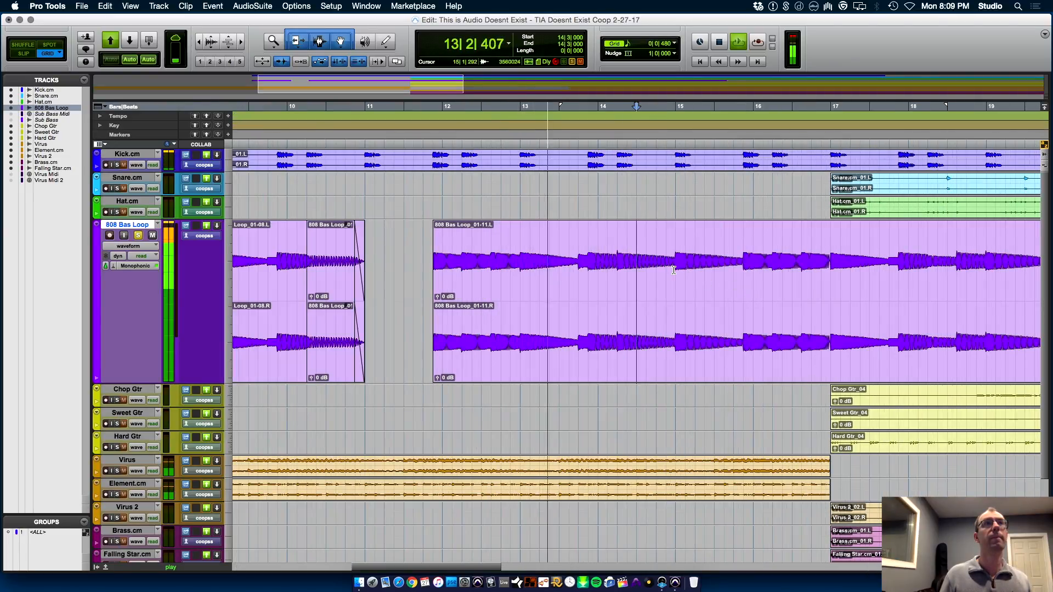
drag(674, 271, 745, 272)
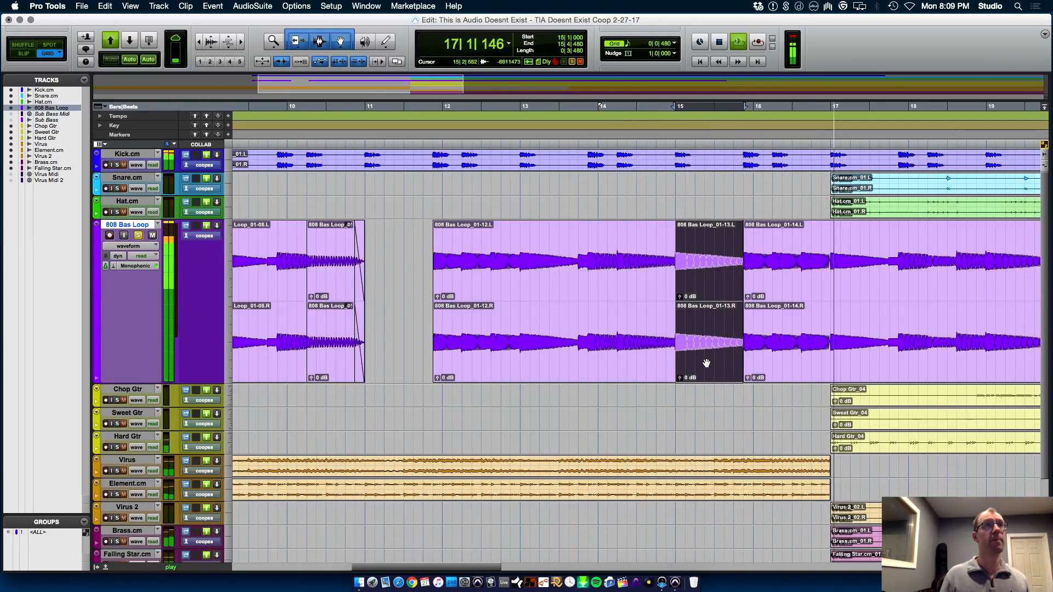
drag(703, 365, 394, 351)
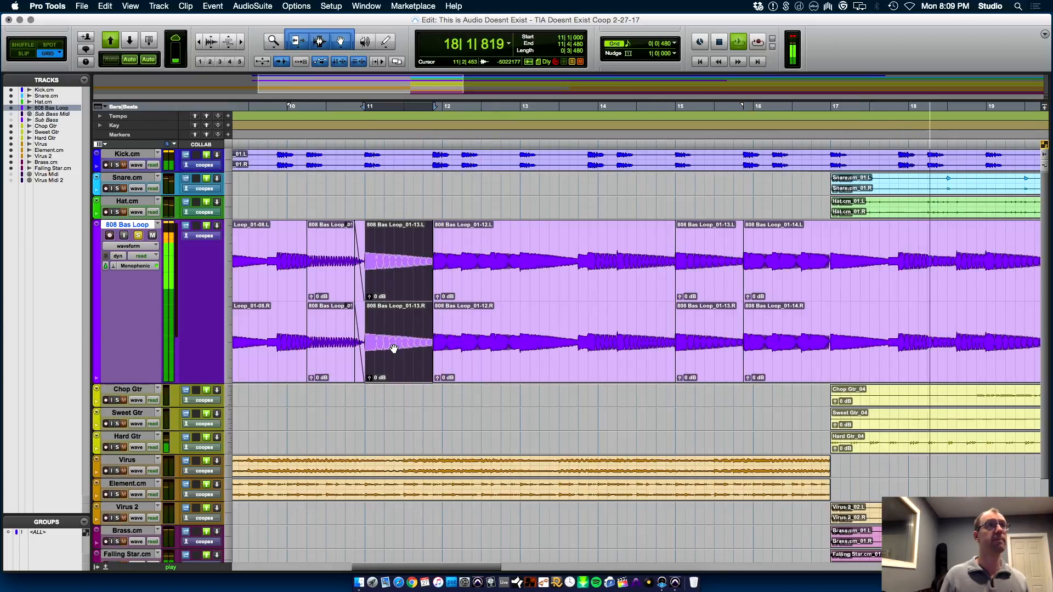
Audition the soloed 808 Bas Loop from 10|1|000 through the note copied to 11|1|000
key(space)
click(288, 399)
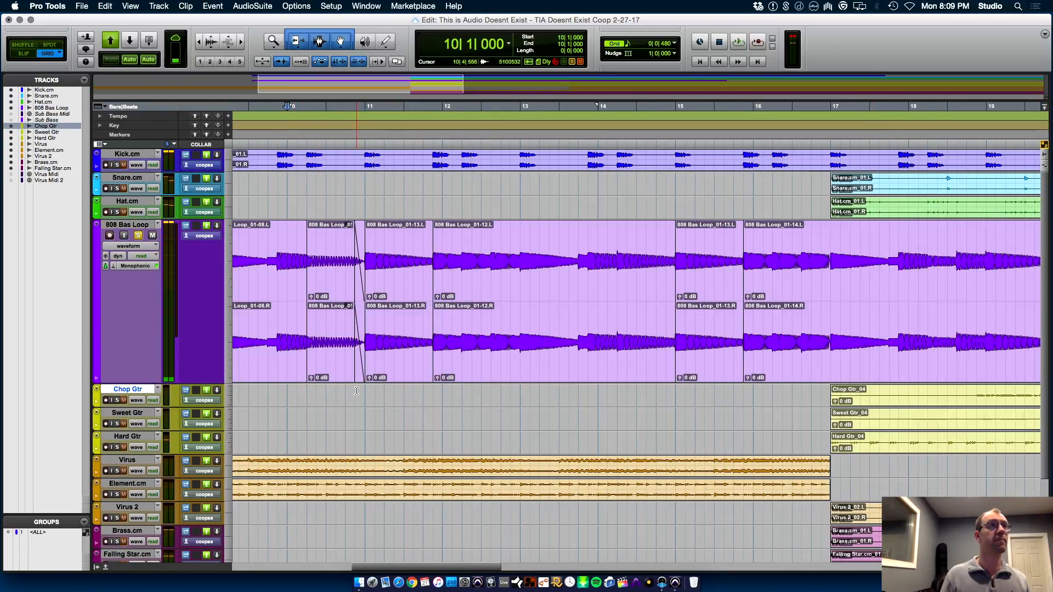
key(space)
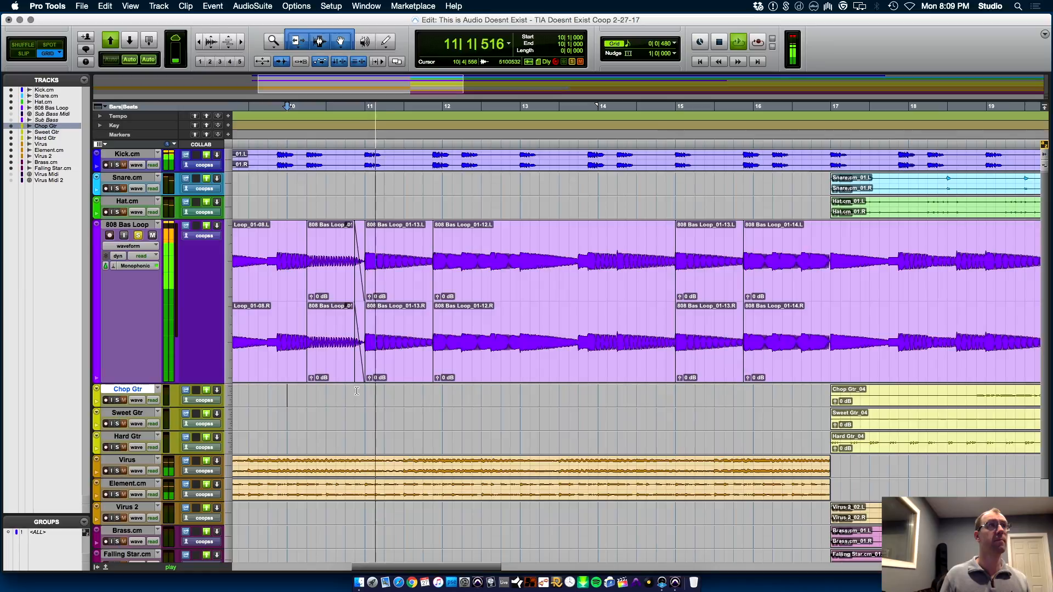
key(r)
key(r)
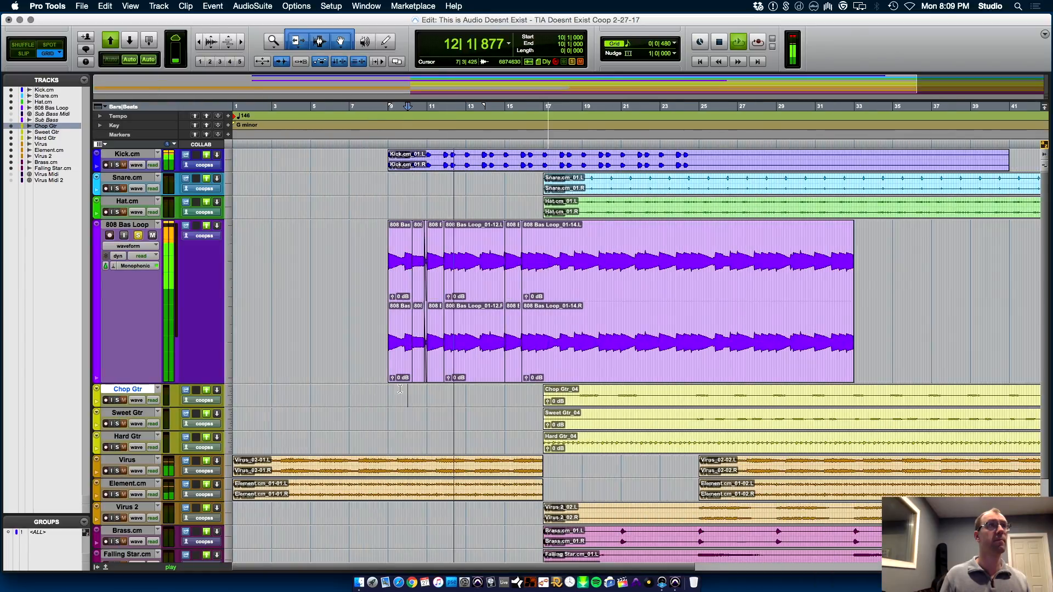
Play the arrangement from 8|4|480 and take the 808 Bas Loop track off solo
key(space)
click(386, 389)
key(space)
click(151, 227)
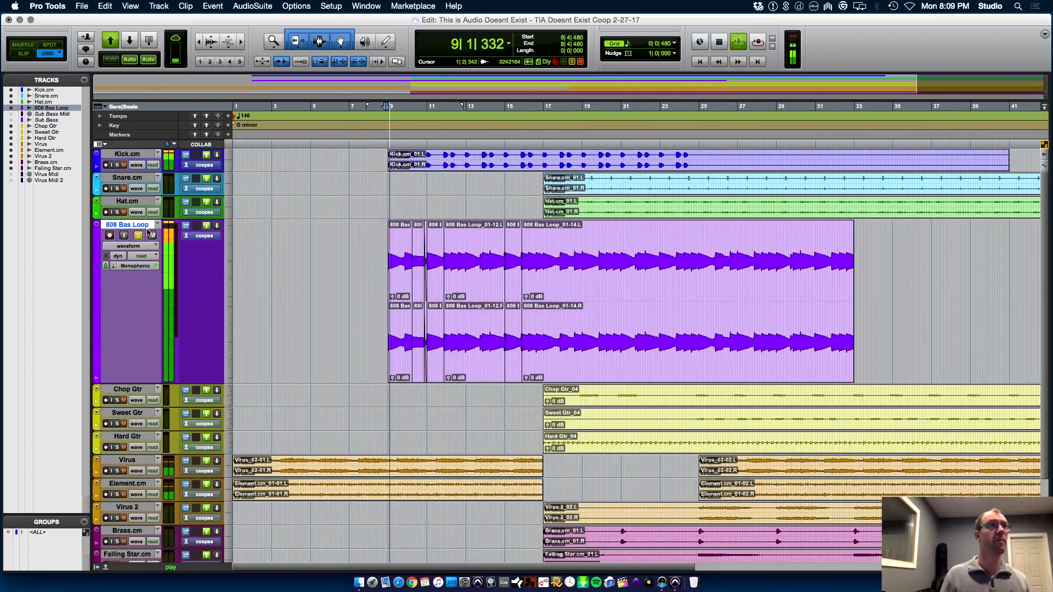
click(139, 235)
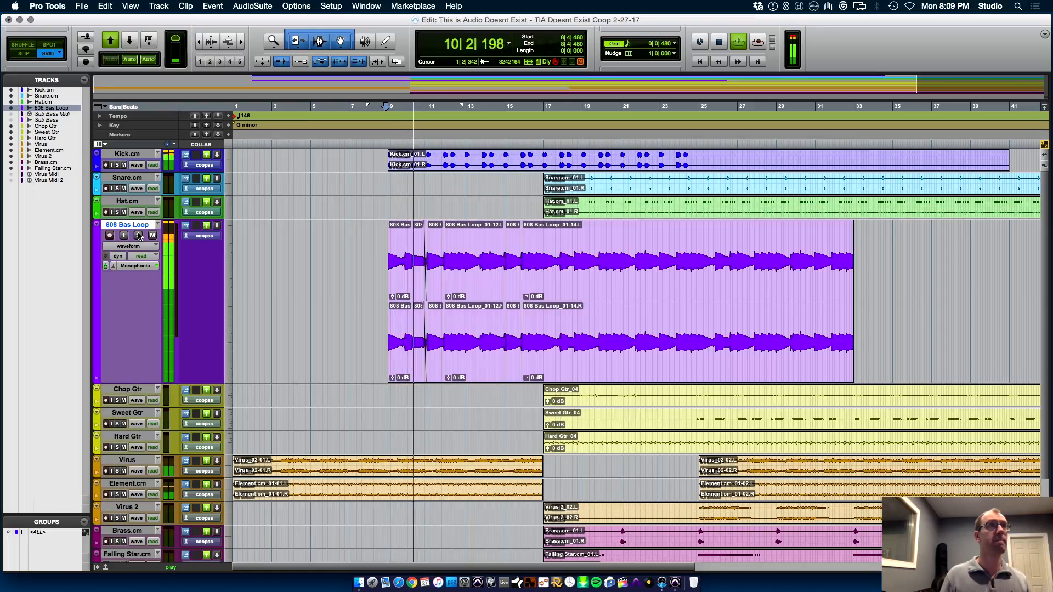
key(t)
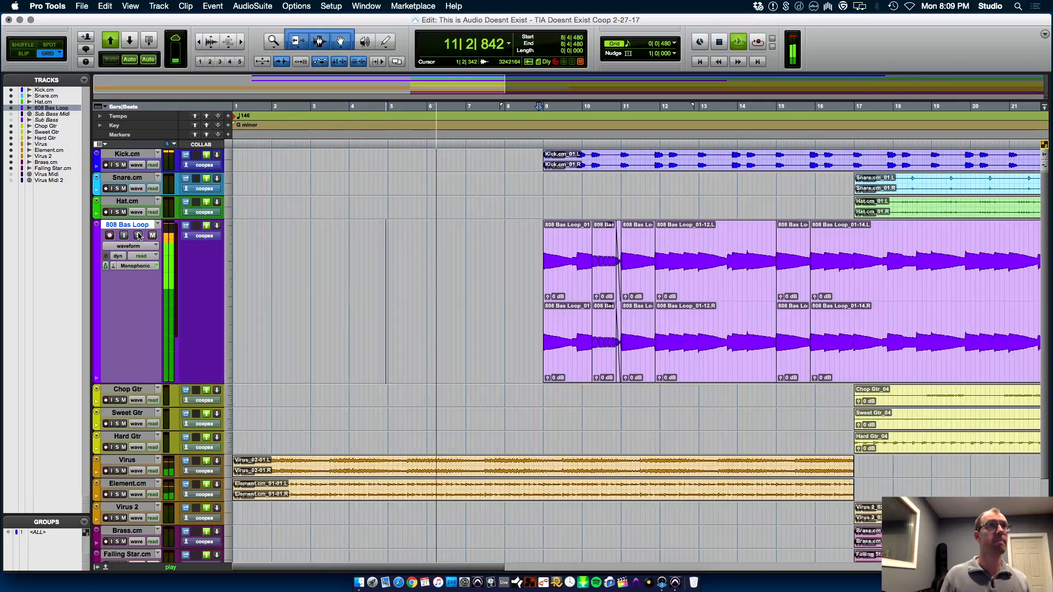
key(t)
key(t)
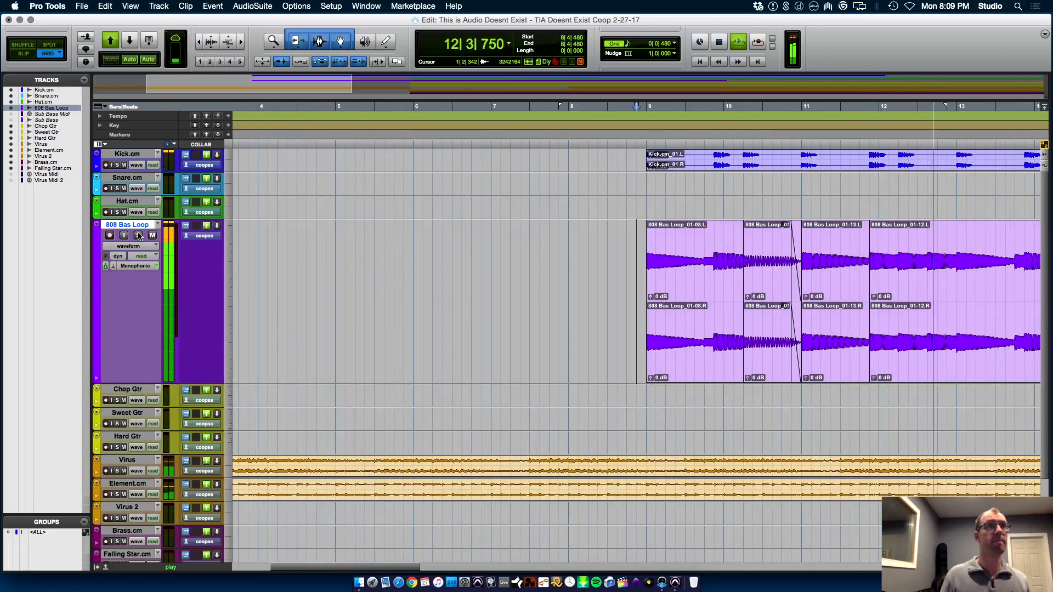
key(r)
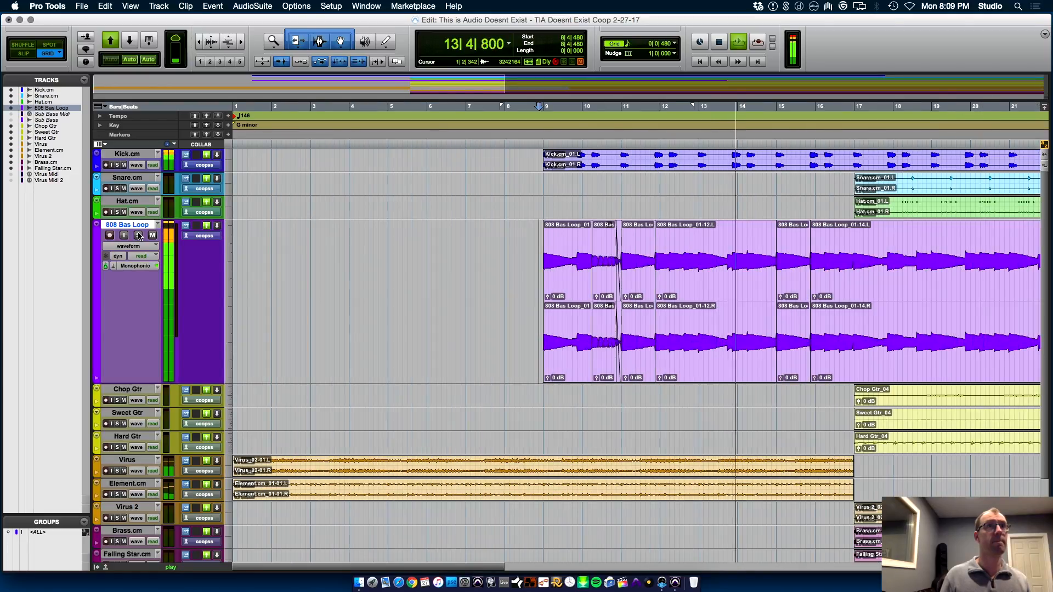
Audition the 808 Bas Loop in the full mix from 14|1|000 and again from 13|1|480
click(737, 271)
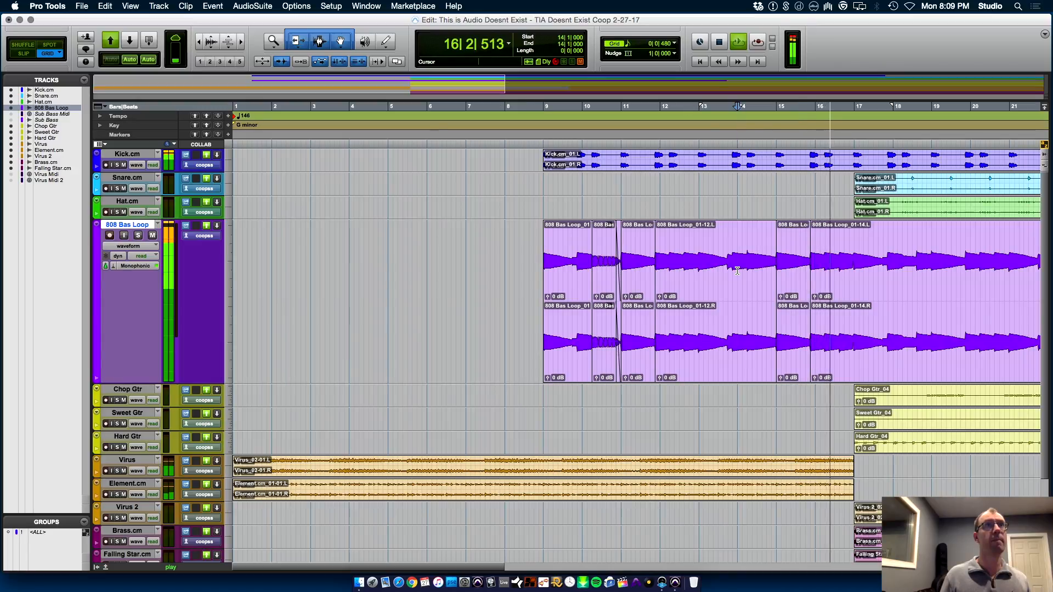
key(space)
key(space)
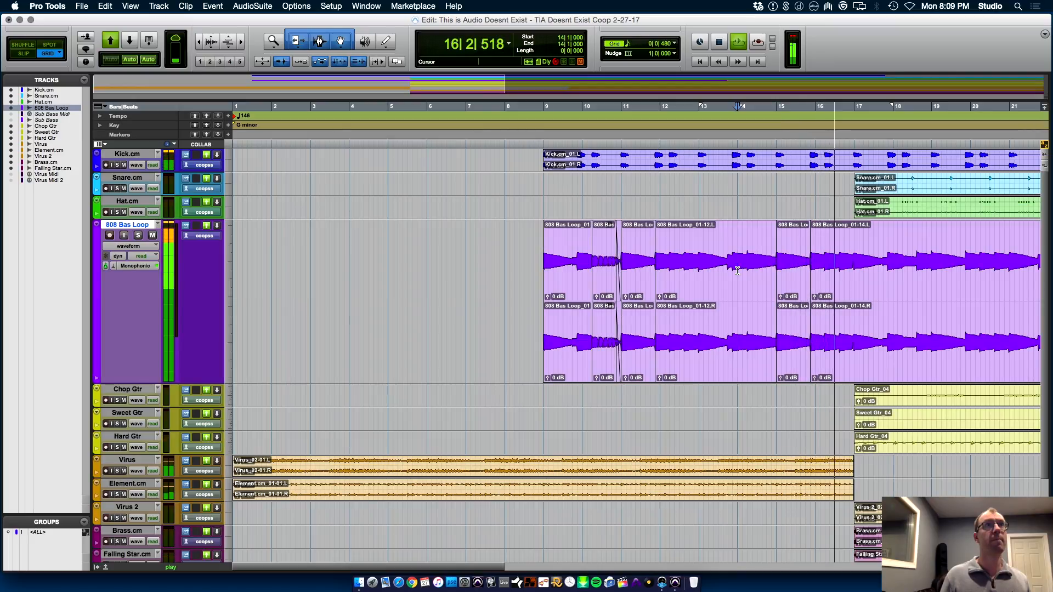
key(space)
key(space)
click(704, 259)
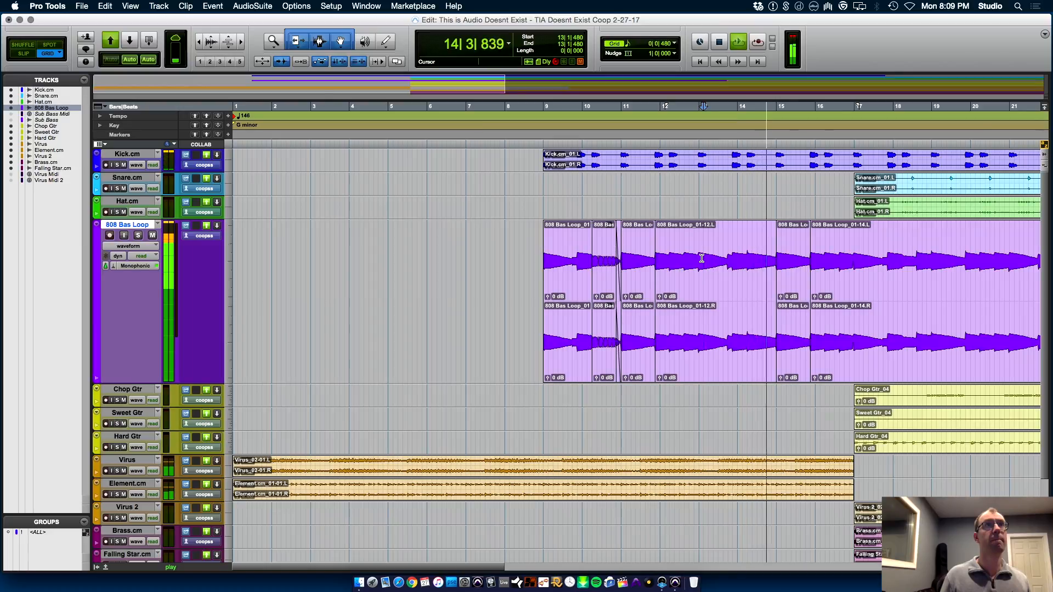
click(536, 272)
Select the 808 Bas Loop from 13|1|000 to 17|1|000 and disable the track's Elastic Audio, committing the warped clips
key(super+bracketleft)
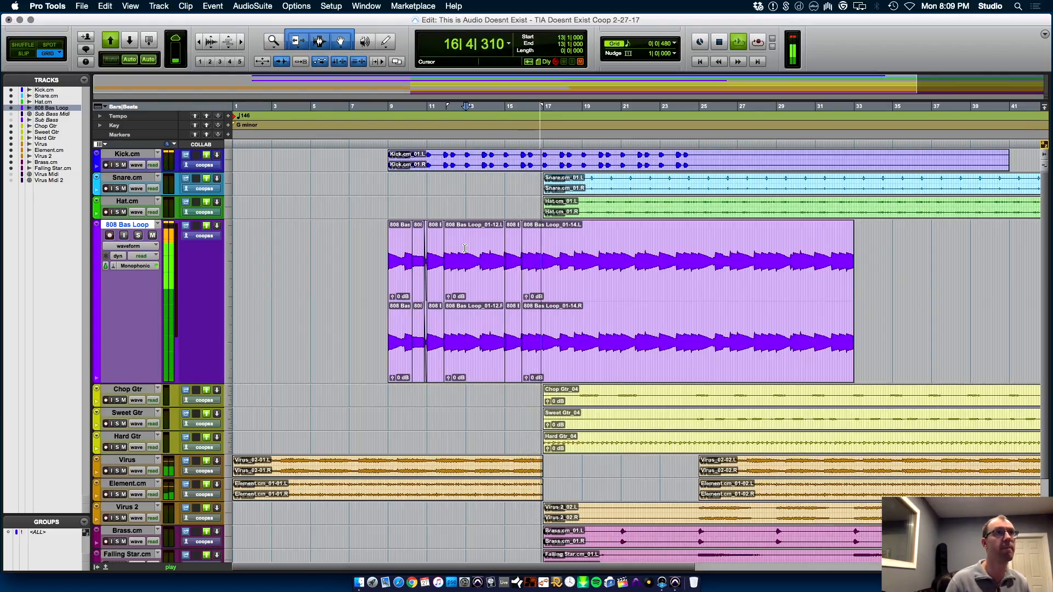
drag(464, 248, 543, 245)
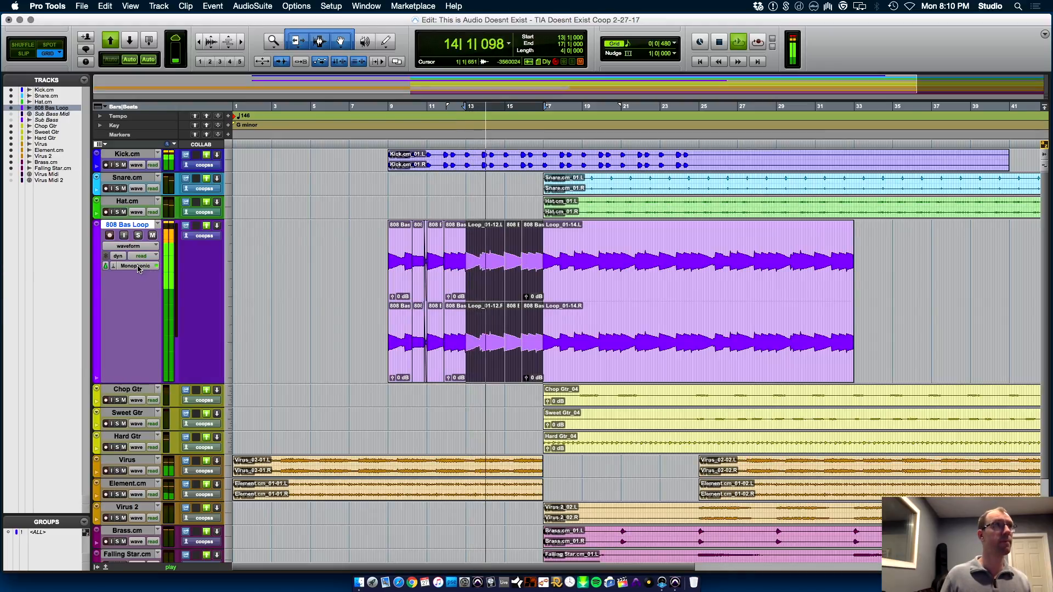
click(138, 267)
click(115, 267)
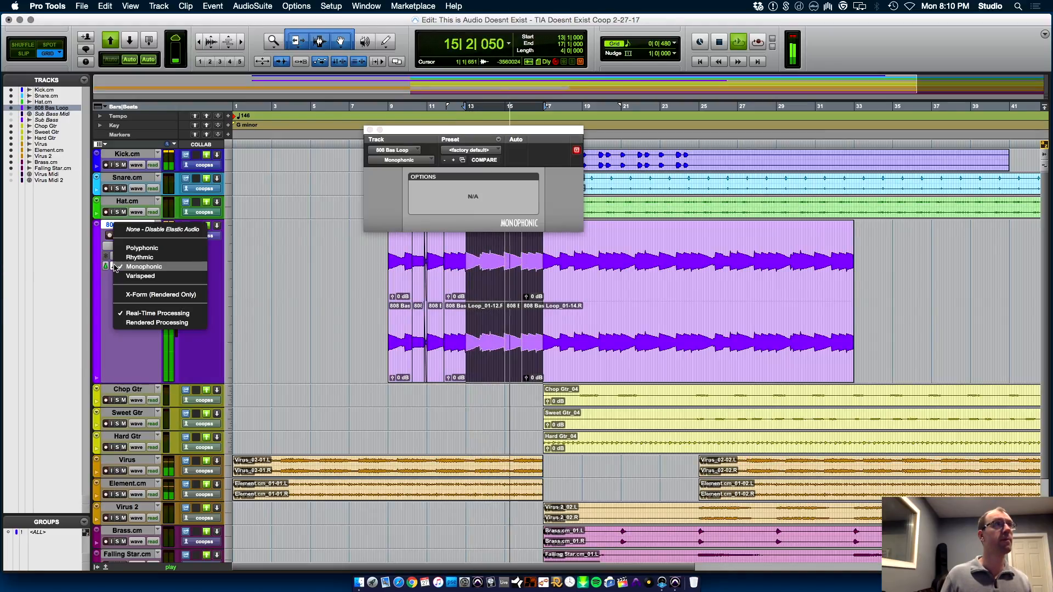
click(134, 230)
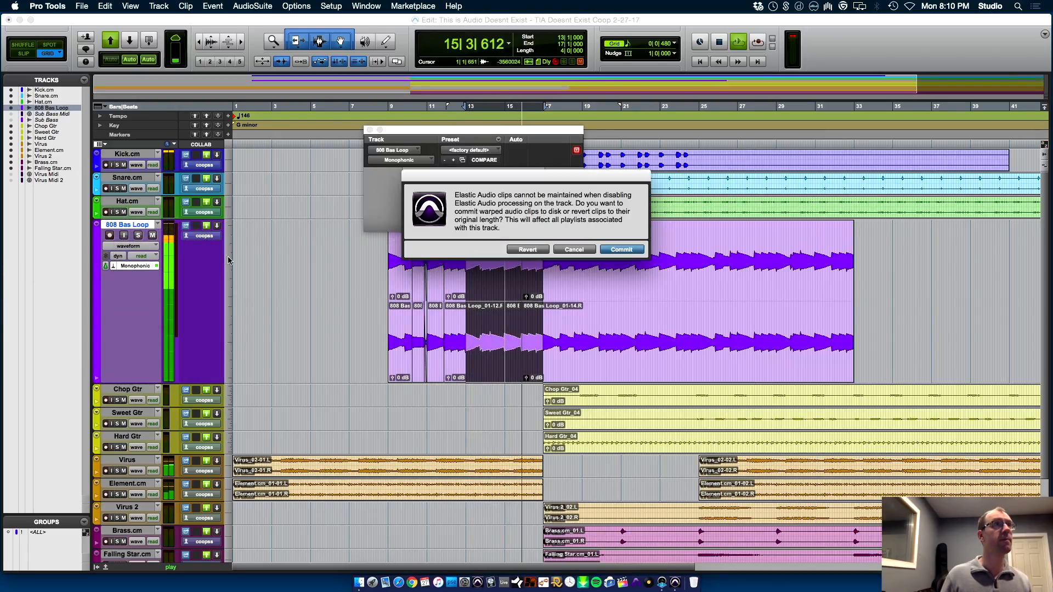
click(615, 253)
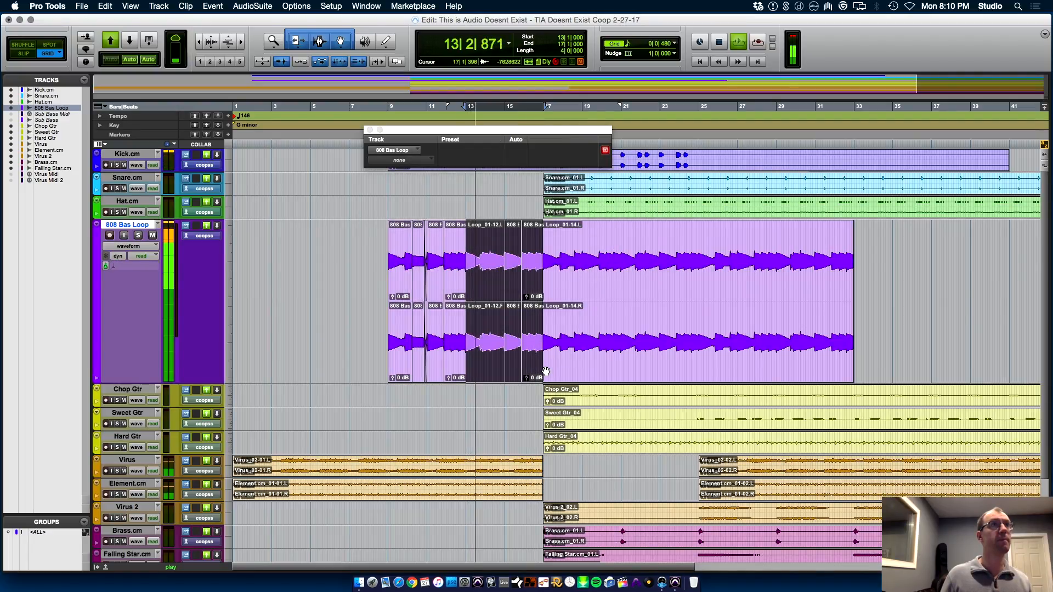
Consolidate the selected four bars of 808 Bas Loop into one clip and copy it to 9|1|000 over the earlier clips
key(alt+shift+3)
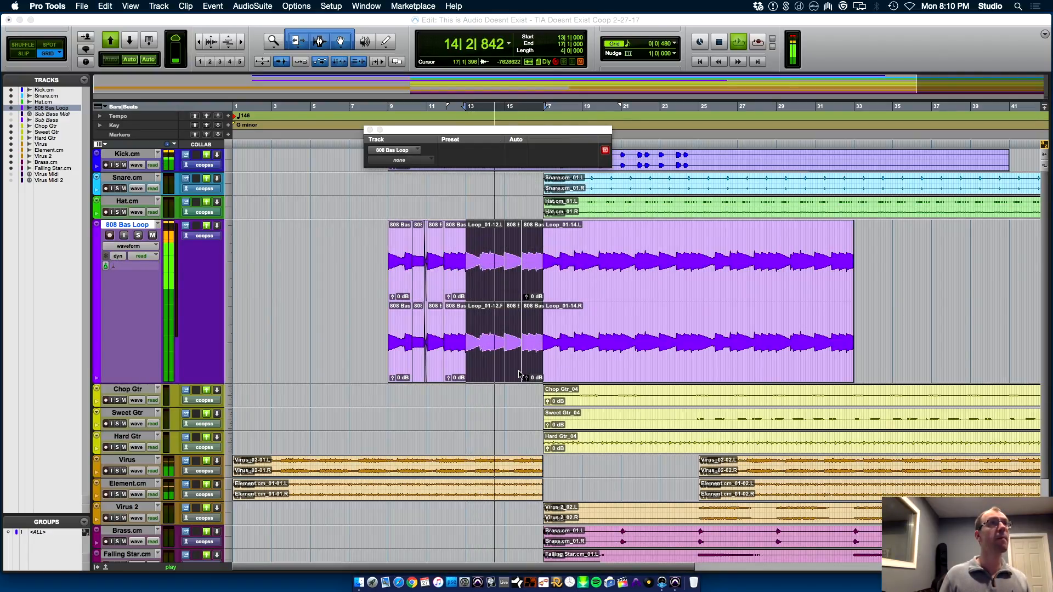
drag(515, 379, 436, 377)
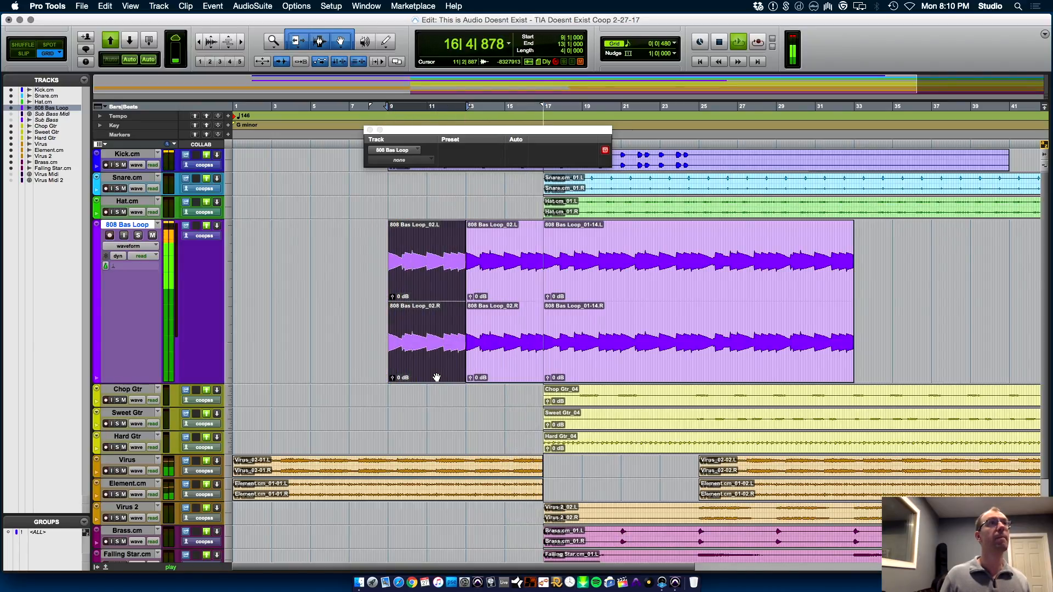
click(372, 267)
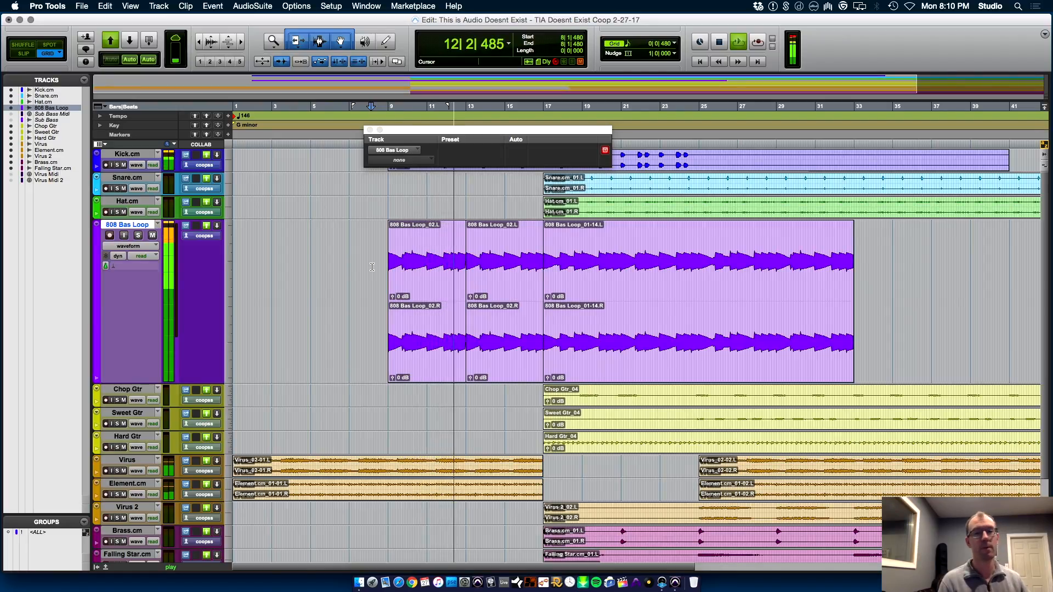
key(space)
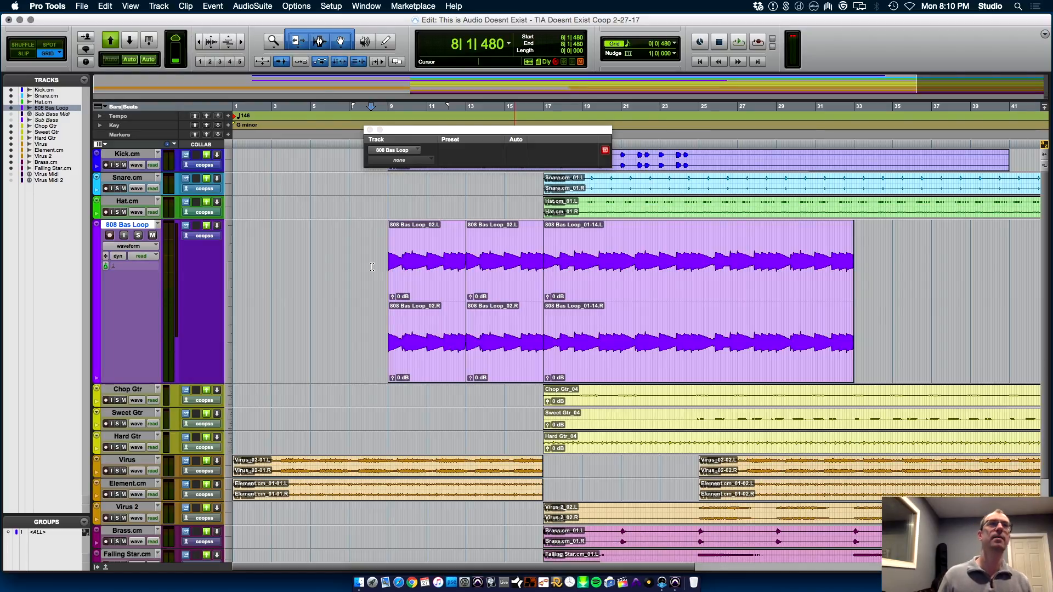
Duplicate the two consolidated 808 Bas Loop clips twice to fill 17|1|000 to 33|1|000
click(431, 377)
shift+click(504, 372)
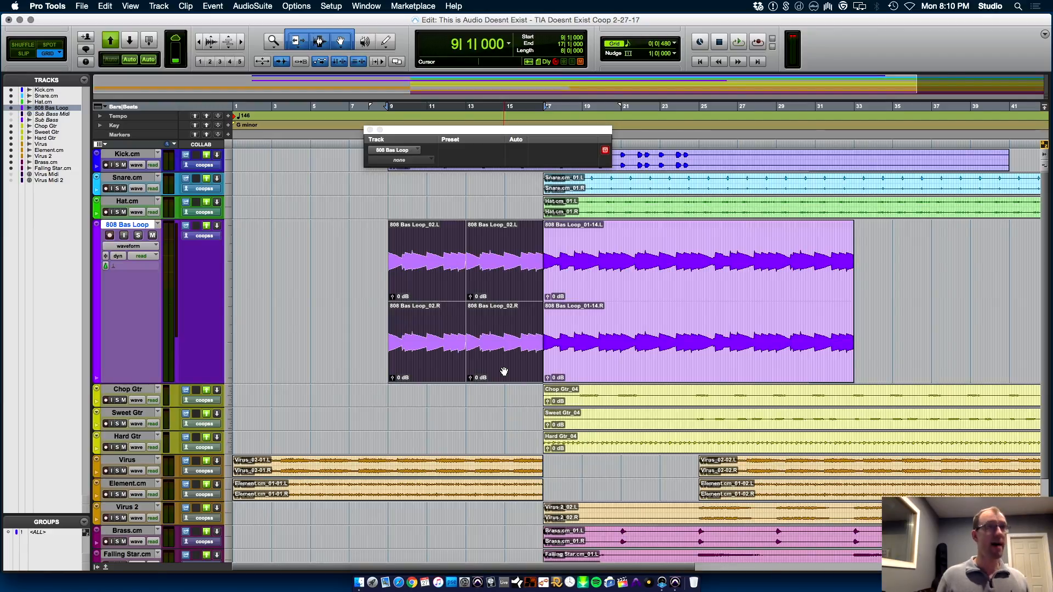
key(super+d)
key(super+d)
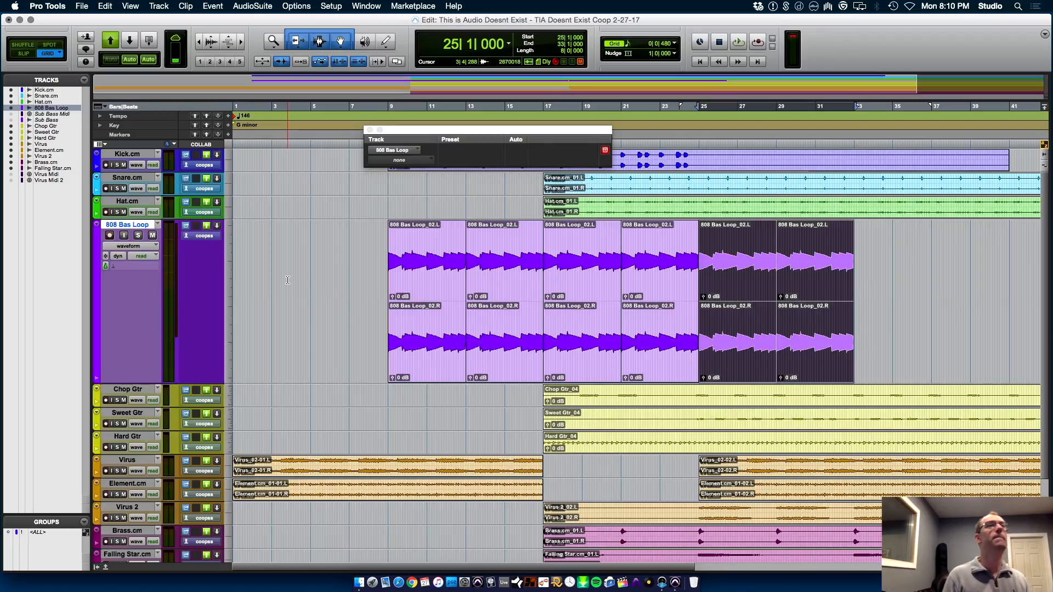
Audition the arrangement from 1|1|000 through the duplicated 808 Bas Loop clips
key(Return)
key(space)
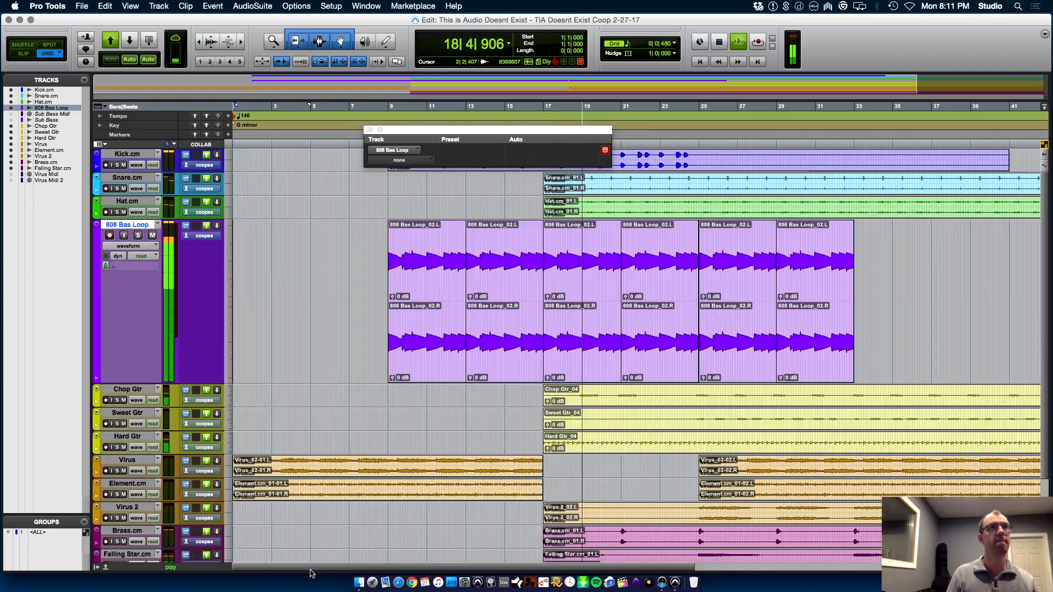
key(super+bracketleft)
key(space)
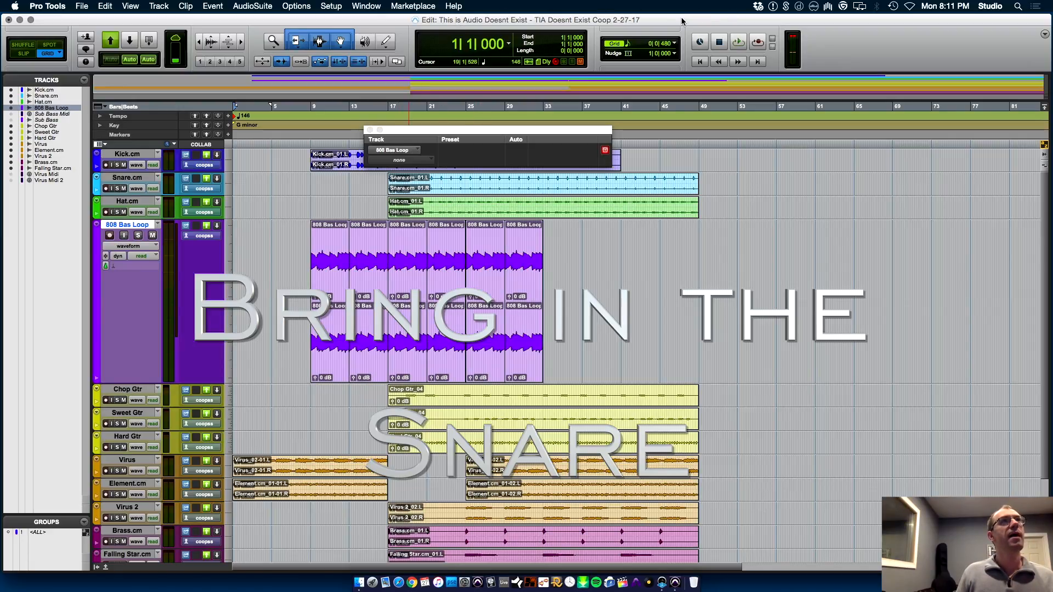
Set the grid value to one bar (1|0|000) and close the 808 Bas Loop Elastic Audio window
click(677, 44)
click(707, 15)
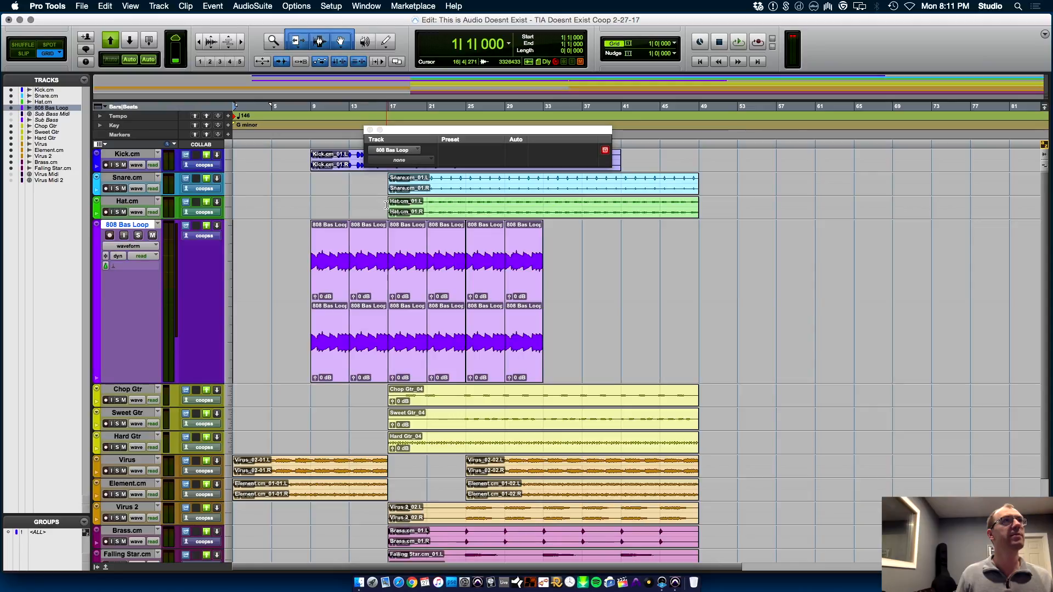
click(388, 204)
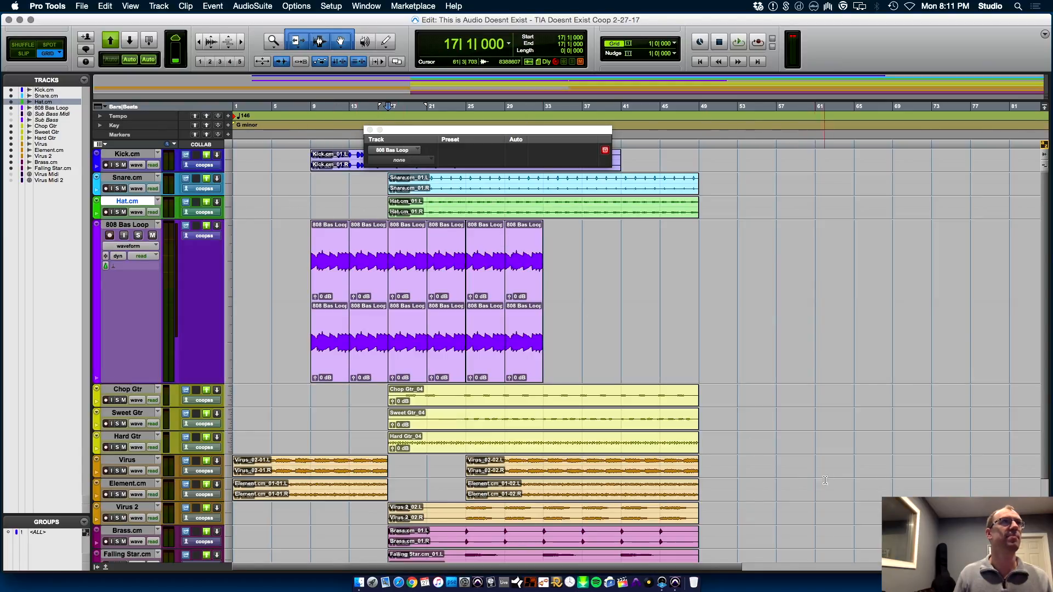
click(368, 130)
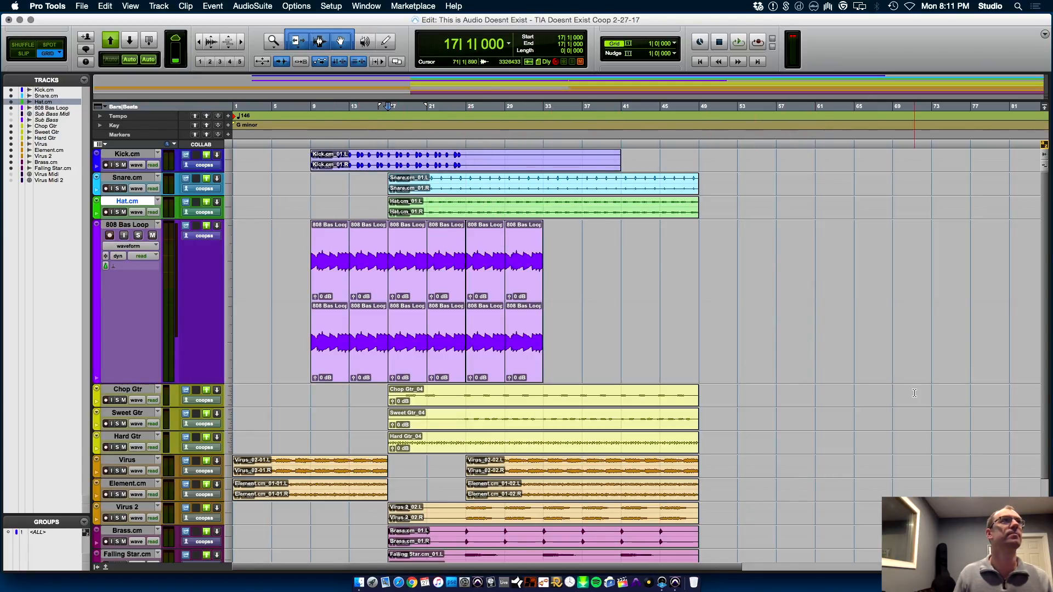
Audition the full mix from 17|1|000, where the snare and hat come in
key(space)
key(super+bracketright)
key(super+bracketright)
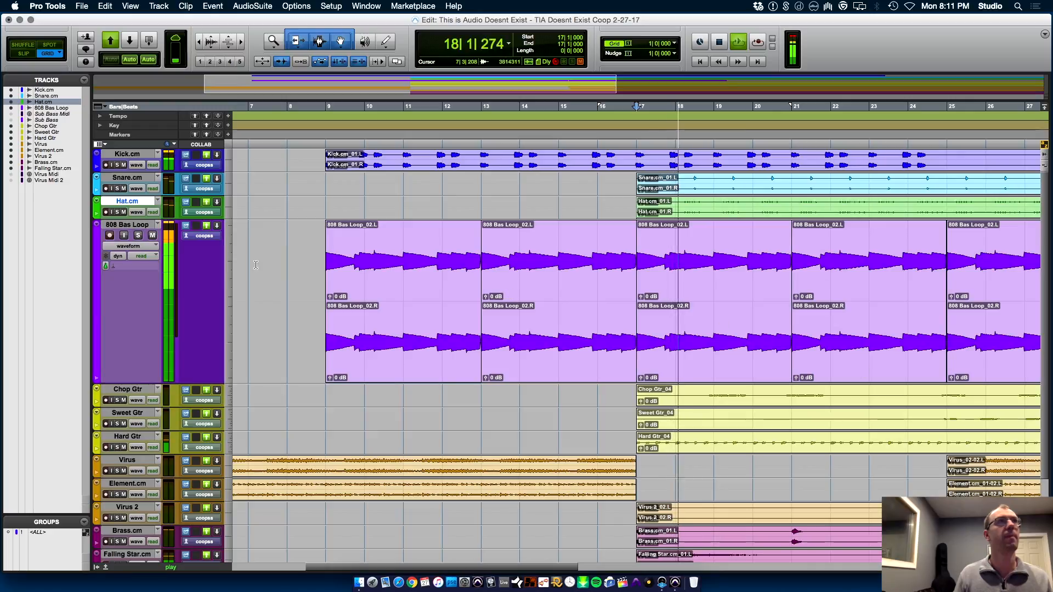
Solo the Snare.cm track during playback, check it across the full arrangement, and stop playback
click(118, 188)
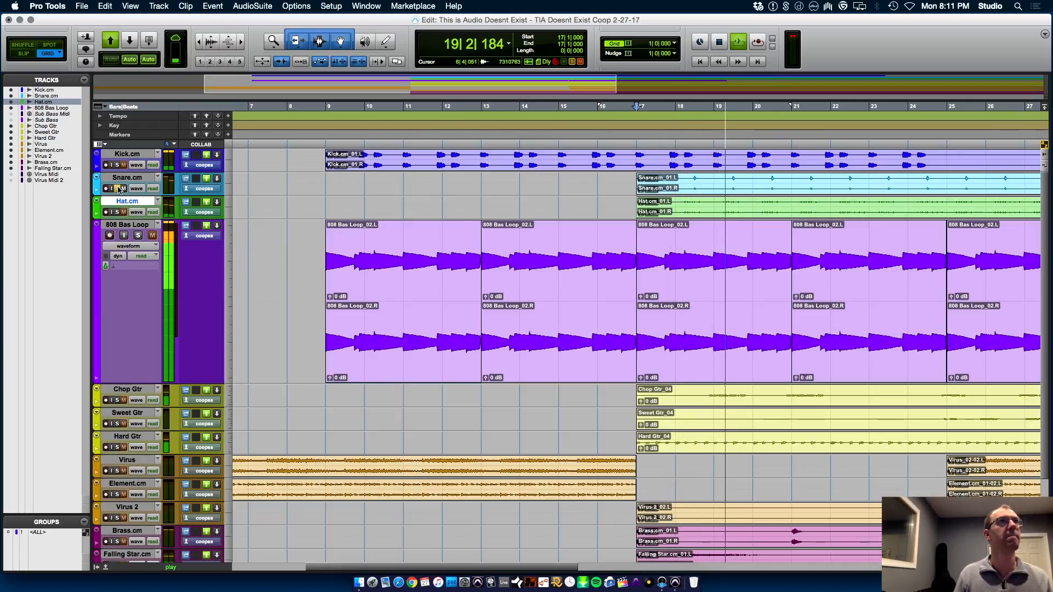
key(super+bracketleft)
key(super+bracketleft)
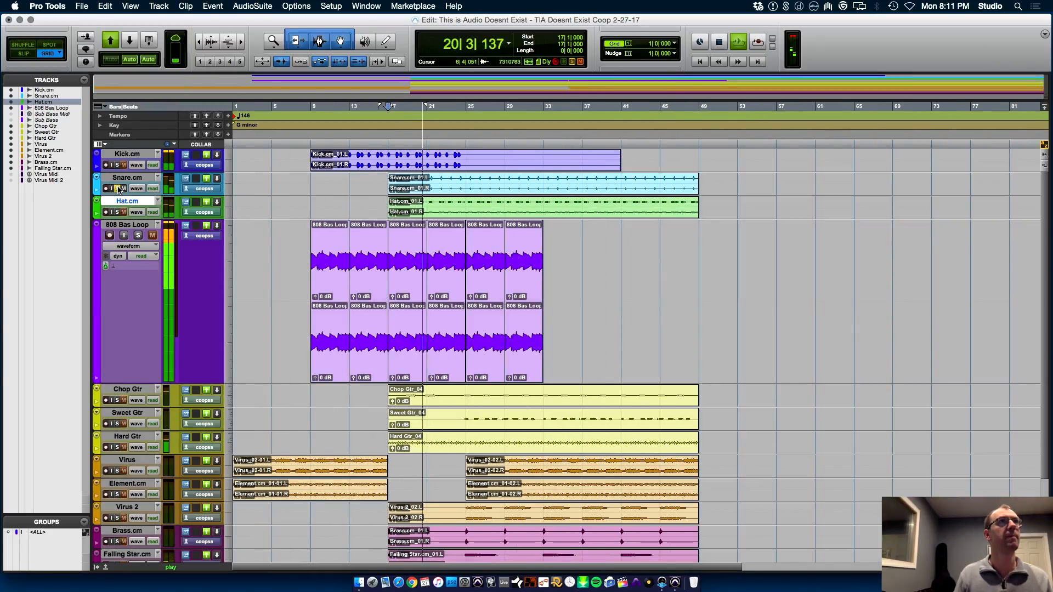
key(space)
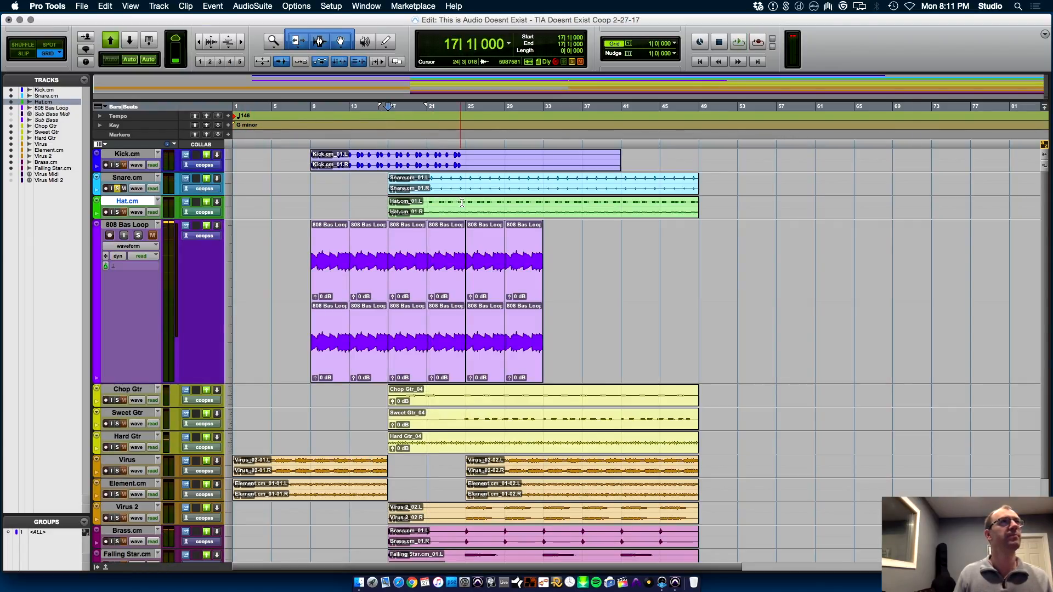
Split Snare.cm into mono tracks, then delete the original stereo Snare.cm and the Snare.cm.R tracks
right_click(122, 180)
click(197, 283)
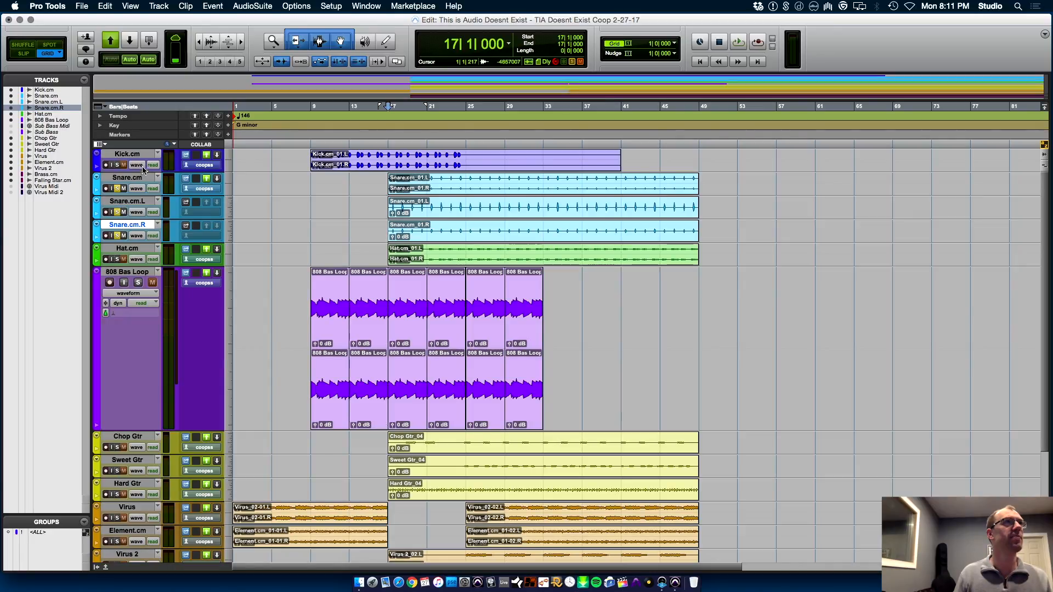
right_click(144, 181)
click(203, 306)
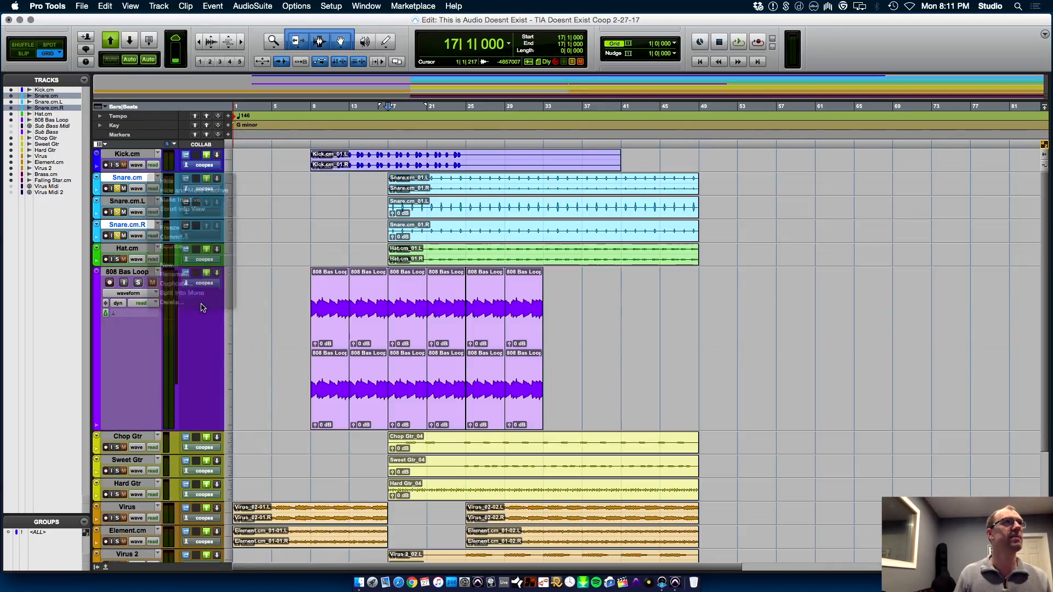
key(Return)
Check the channel strips in the mixer and audition the mono Snare.cm.L from 17|1|000
key(super+equal)
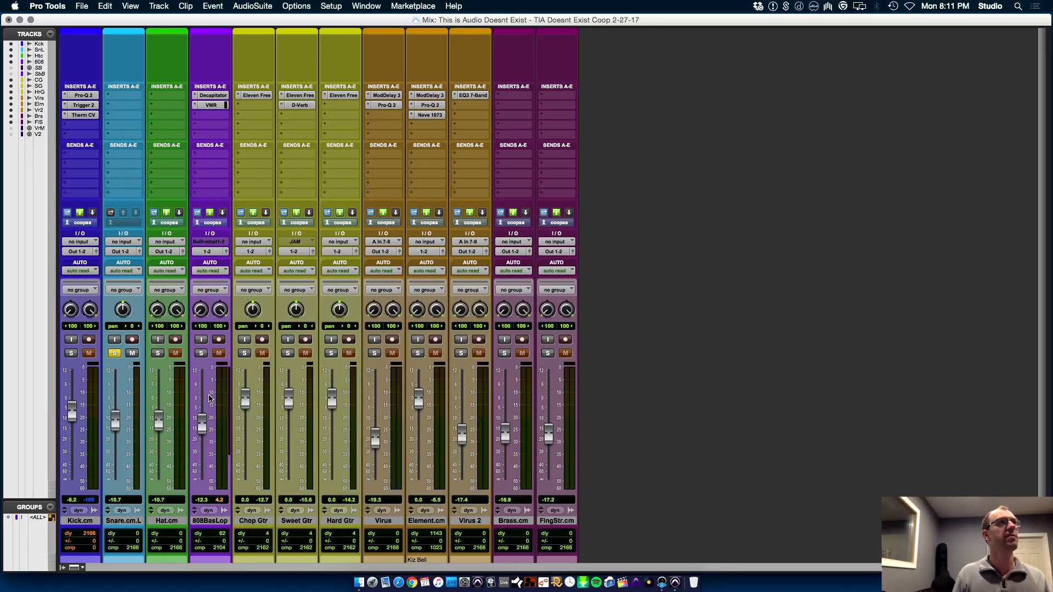
key(super+equal)
key(space)
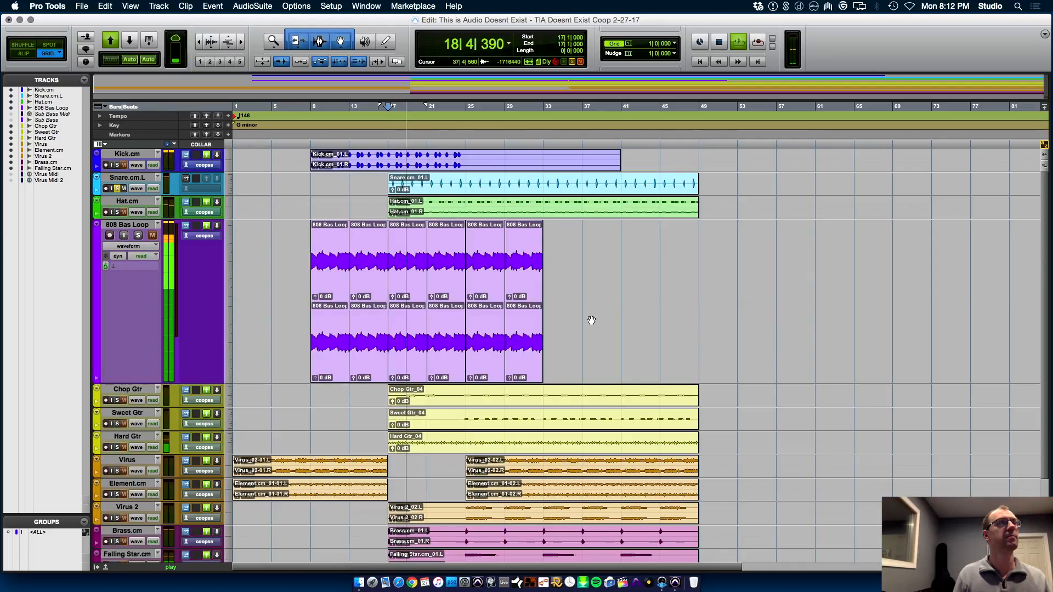
key(space)
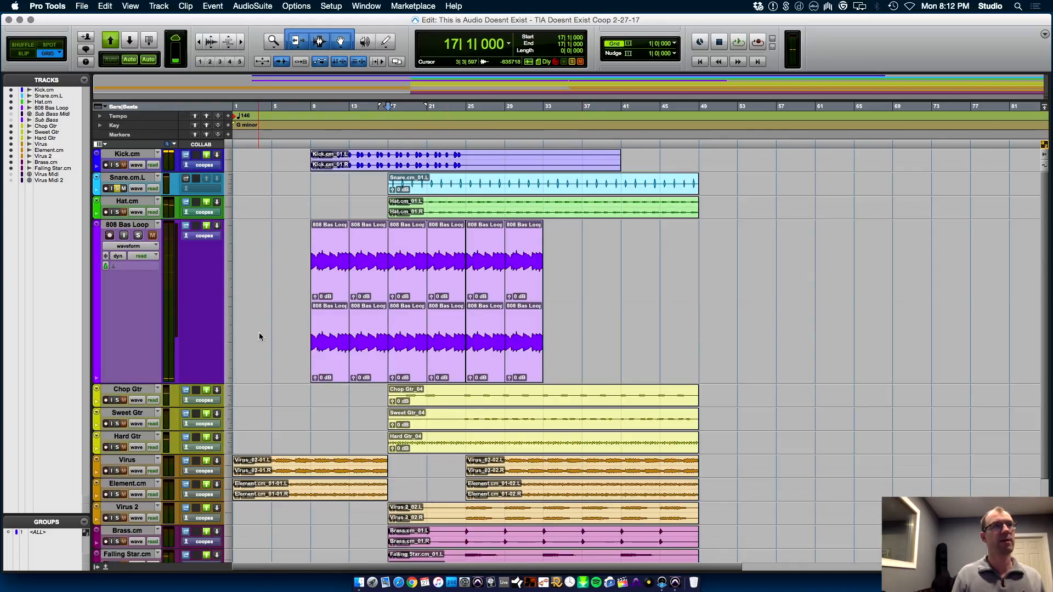
Switch to Finder and preview Clap_45.wav and Clap - Original Anesthesia.aif in the Trigger folder
click(361, 582)
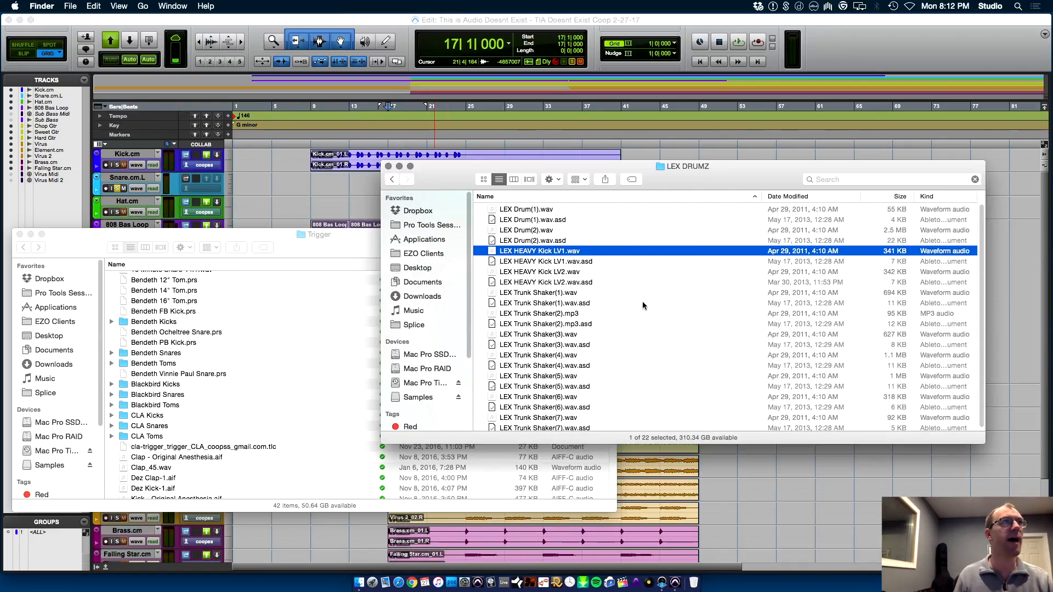
click(203, 470)
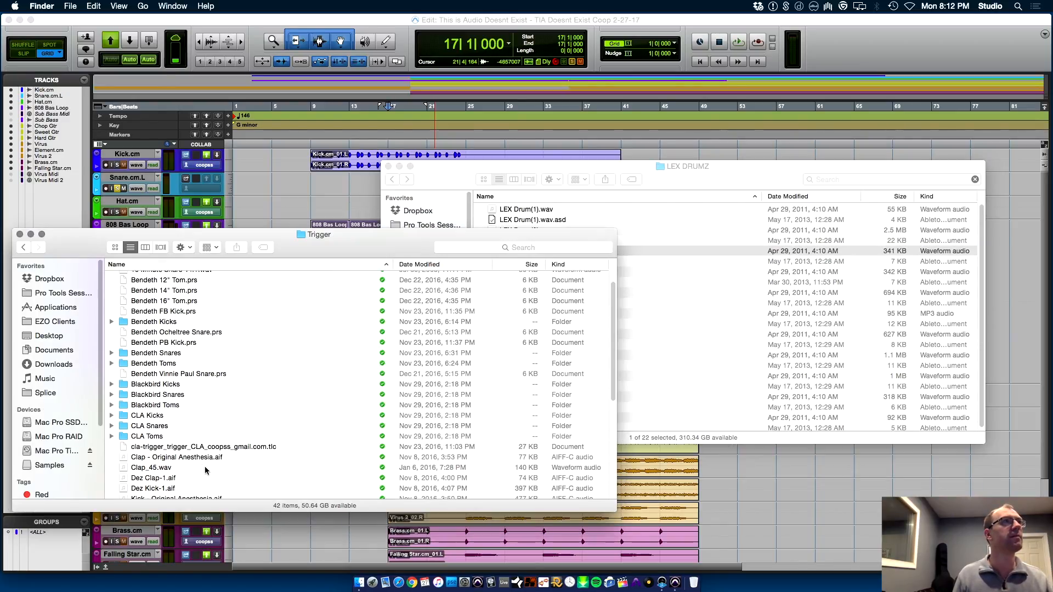
click(207, 469)
key(space)
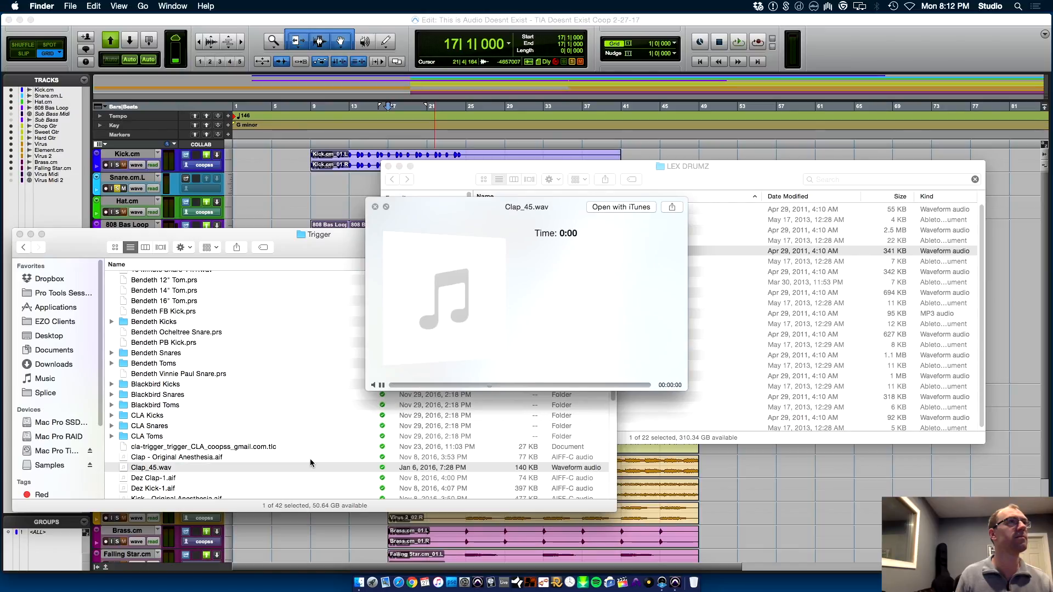
click(310, 459)
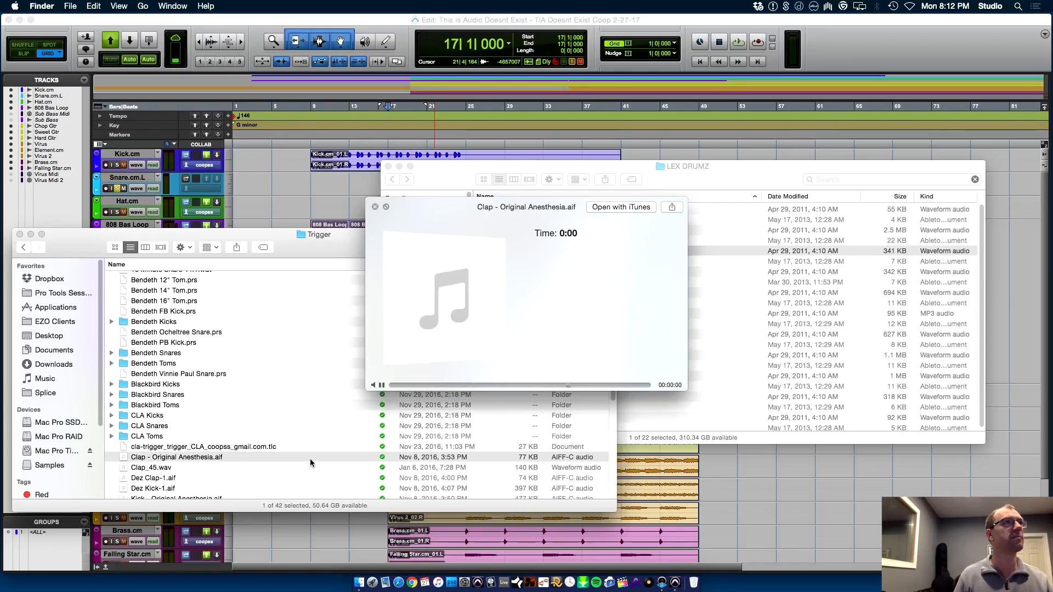
key(space)
Browse the drum sample folders and preview CL.WAV in the CL folder and CP.WAV in the CP folder
key(space)
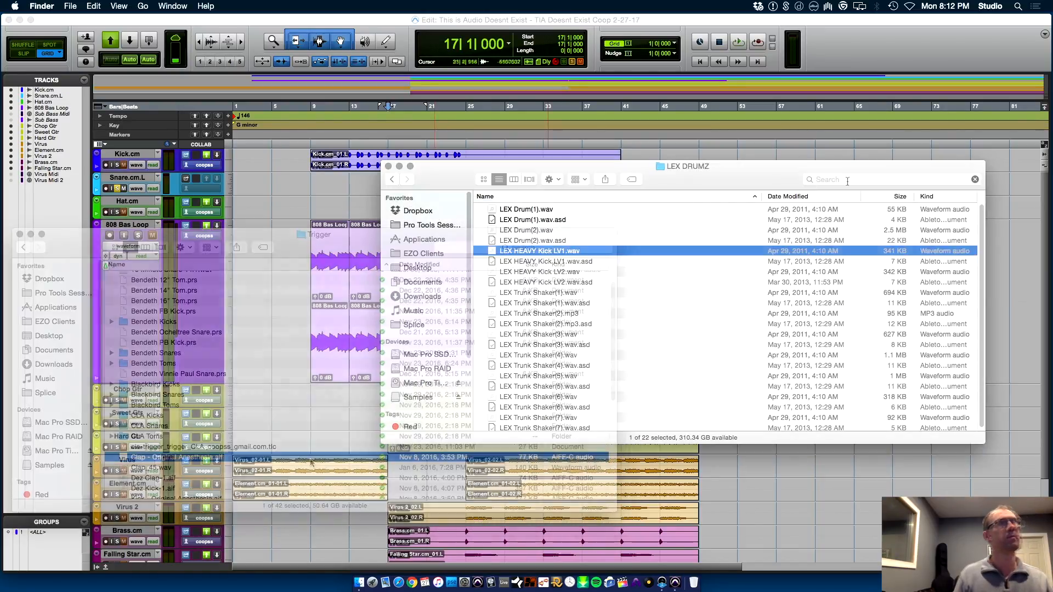
key(super+Up)
scroll(529, 387, down, 10)
key(space)
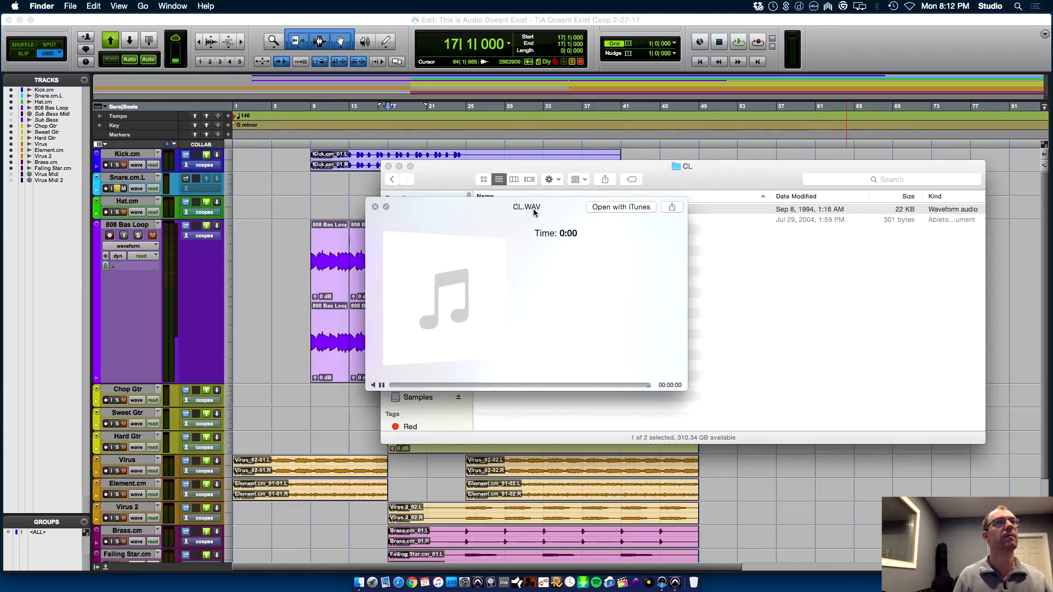
key(space)
key(super+Up)
key(Down)
key(super+Down)
key(Down)
key(space)
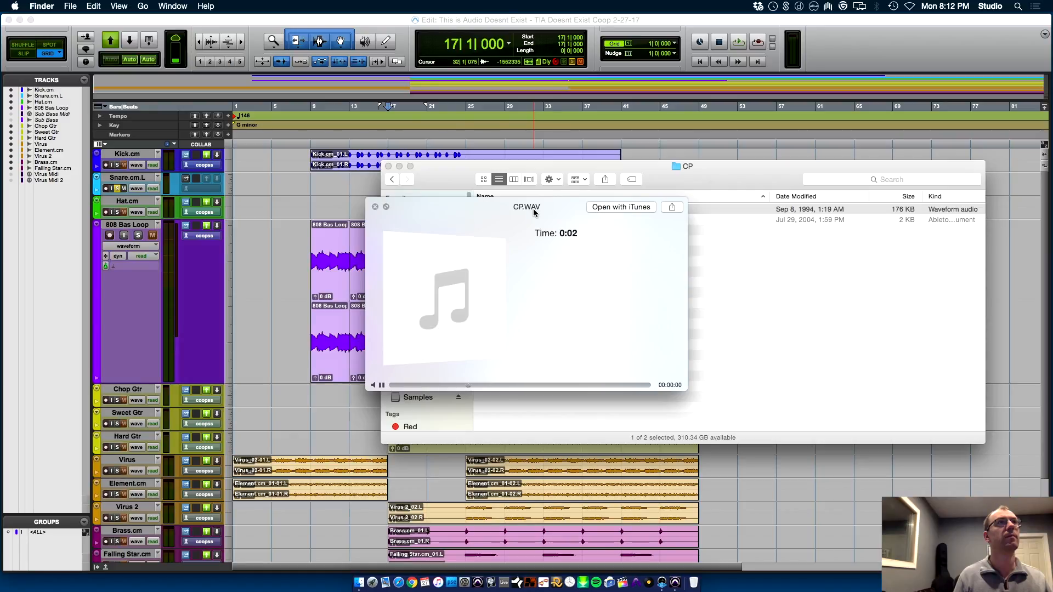
key(space)
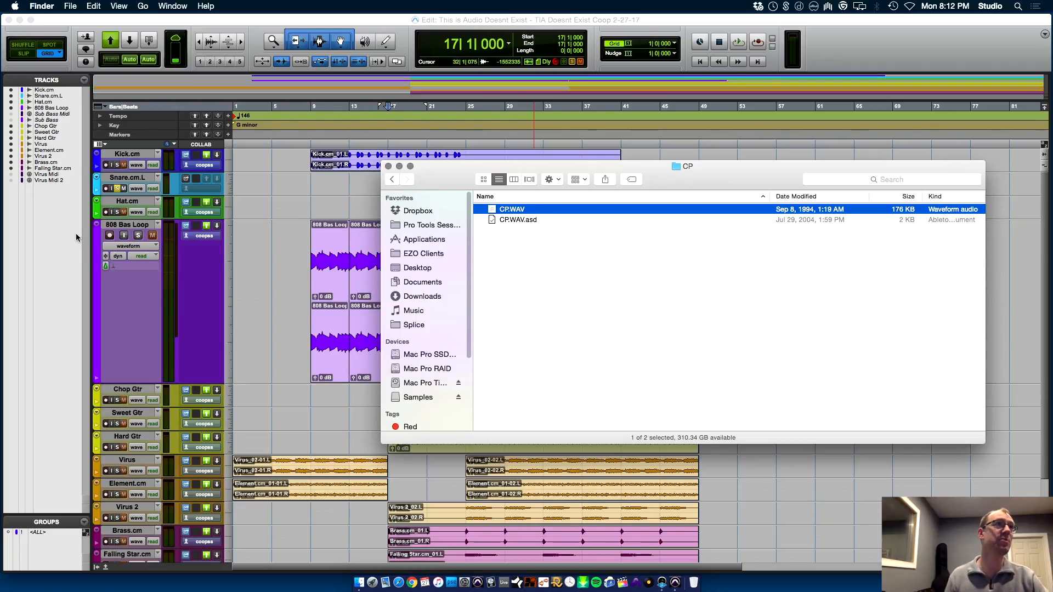
Add a new audio track below 808 Bas Loop and try to bring in CP.WAV from Finder
drag(567, 168, 592, 436)
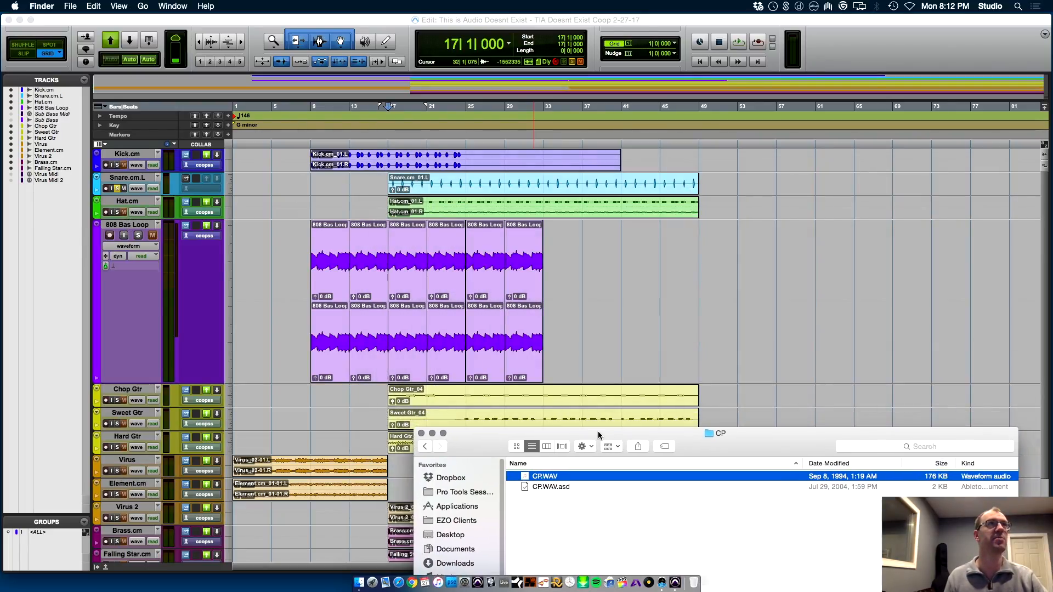
click(139, 224)
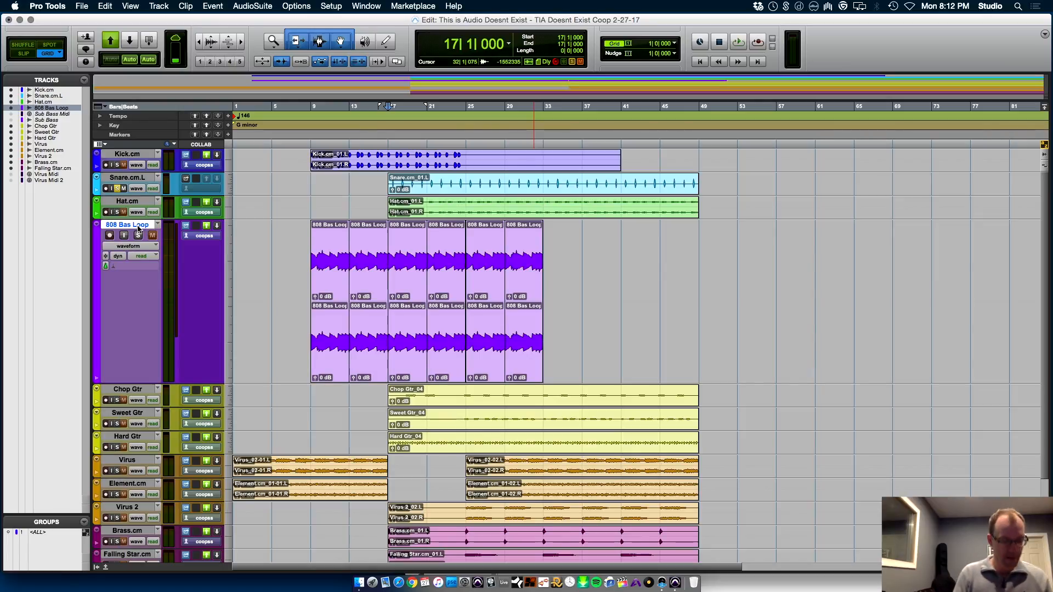
key(super+shift+n)
key(Return)
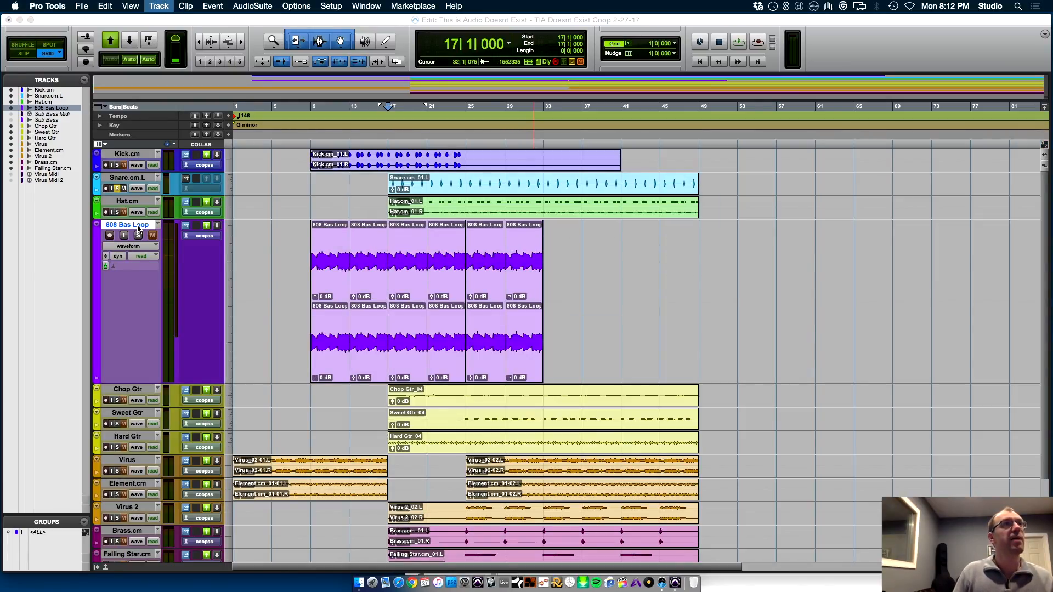
key(super+Tab)
drag(547, 480, 509, 487)
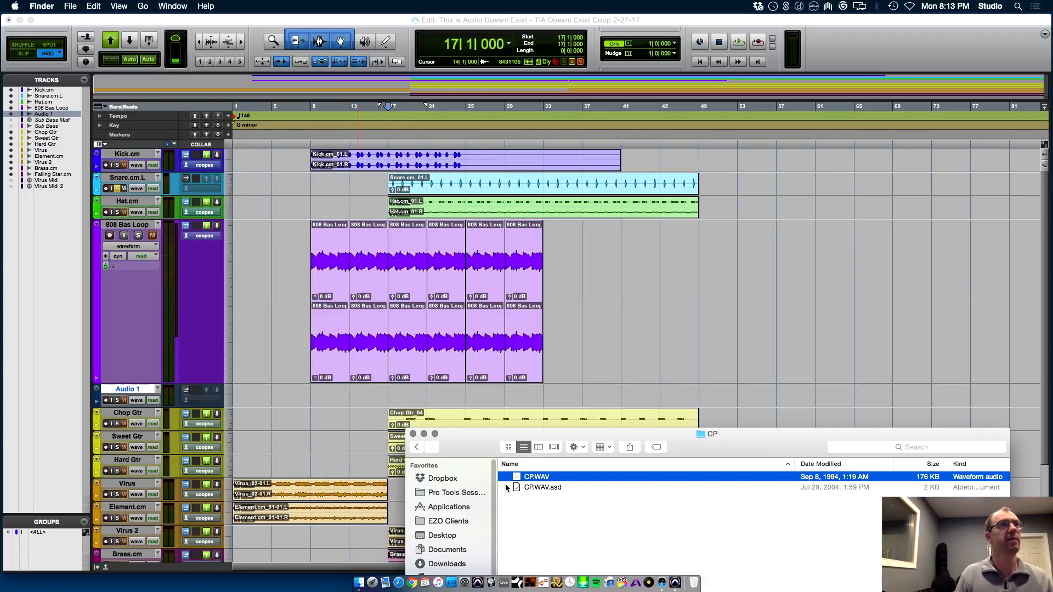
Create one mono audio track below Audio 1 and import CP.WAV from Finder onto it at 16|1|000
click(134, 390)
key(super+shift+n)
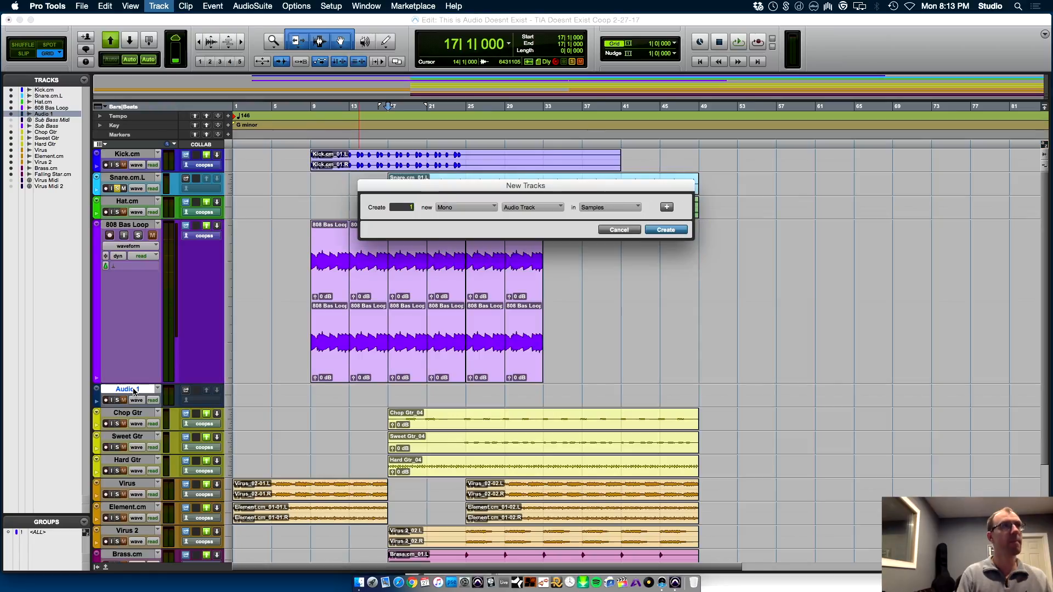
key(Return)
key(super+Tab)
drag(568, 473, 384, 420)
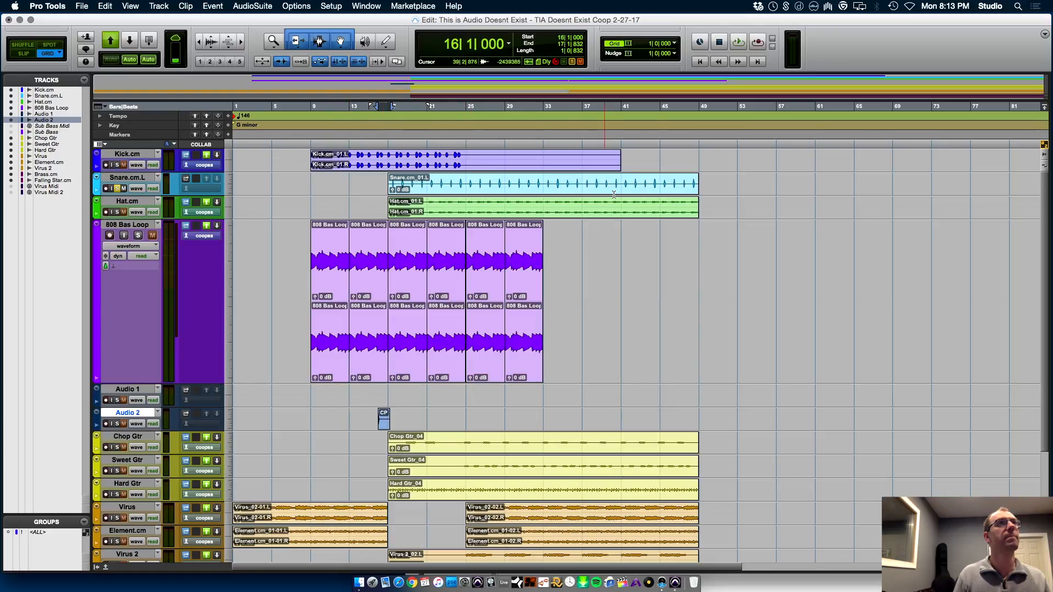
Set the grid value to a quarter note (0|1|000) and move the CP clip two beats later to 16|3|000
click(674, 43)
click(713, 66)
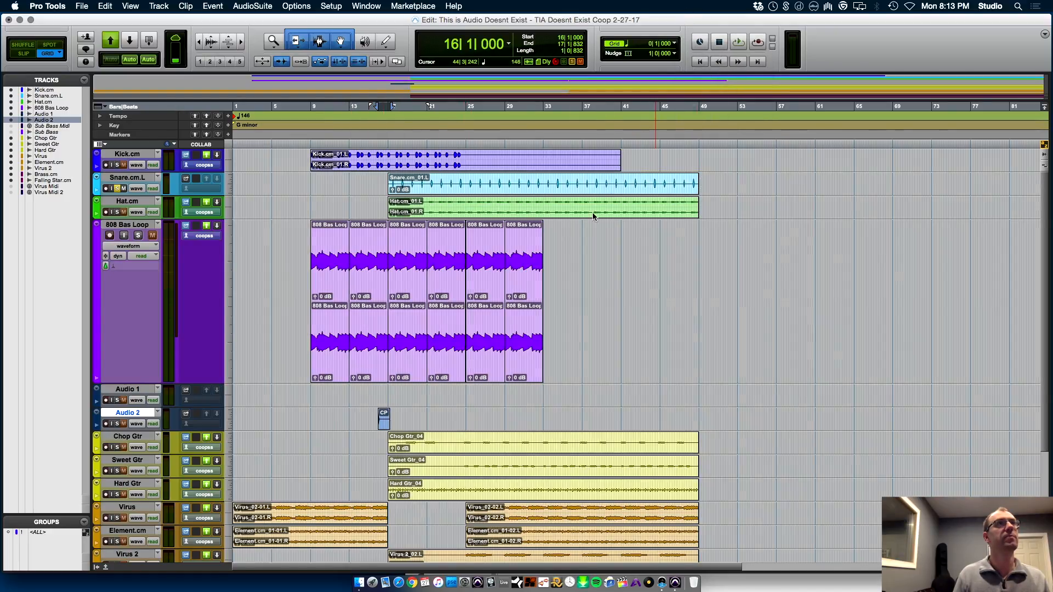
key(super+bracketright)
key(super+bracketright)
key(super+bracketright)
drag(670, 428, 723, 426)
Audition the CP clap clip with the rest of the mix from 16|1|000
click(635, 411)
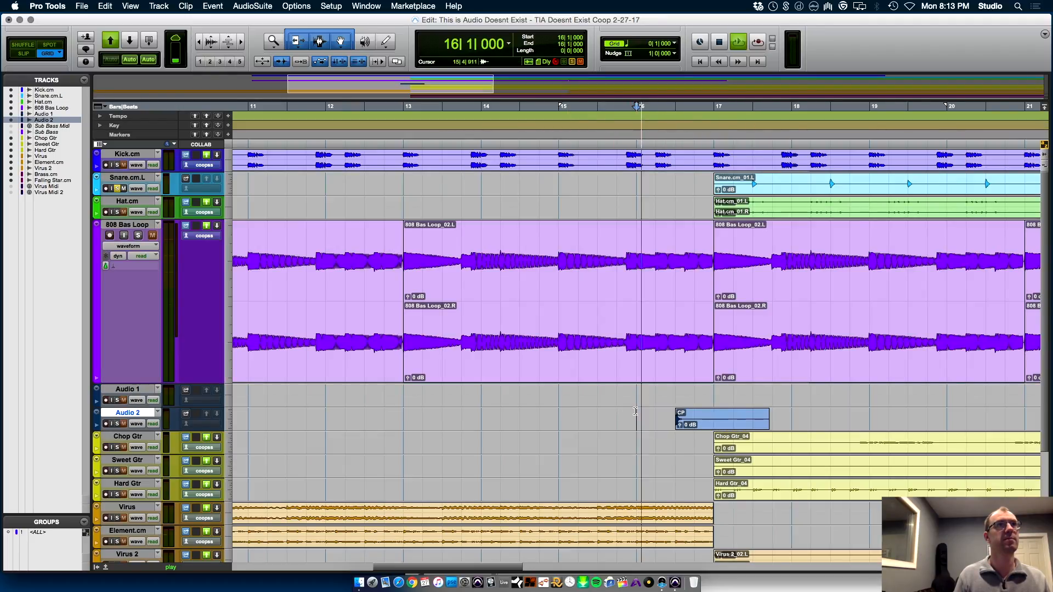
key(space)
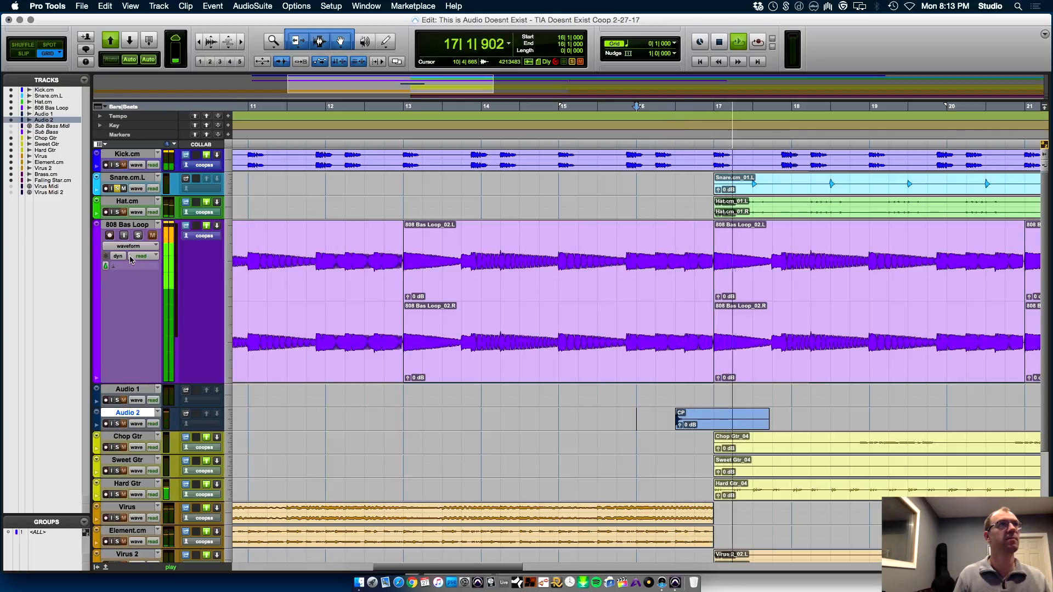
key(space)
key(space)
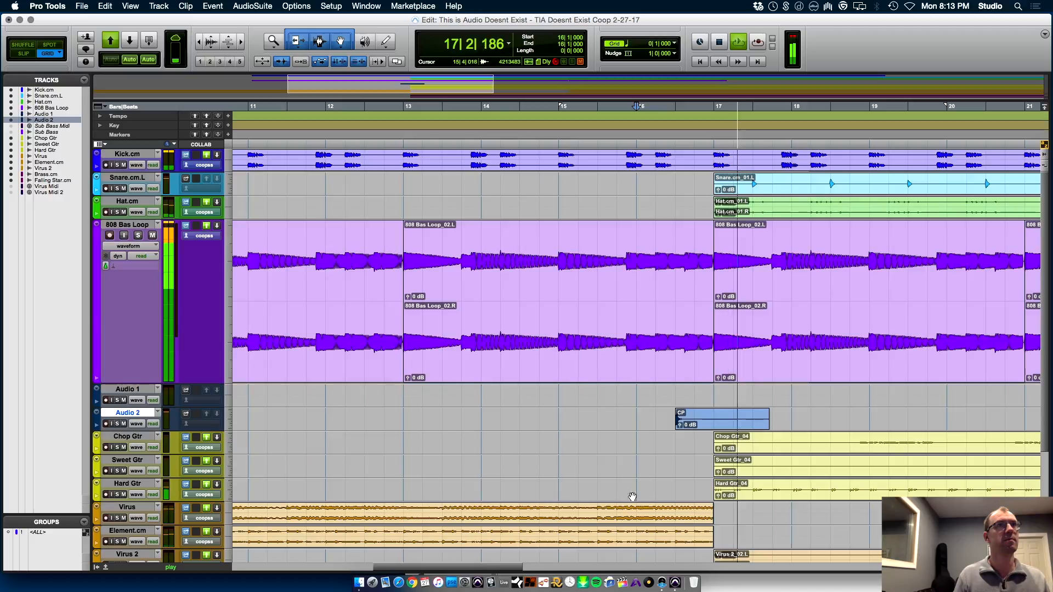
key(space)
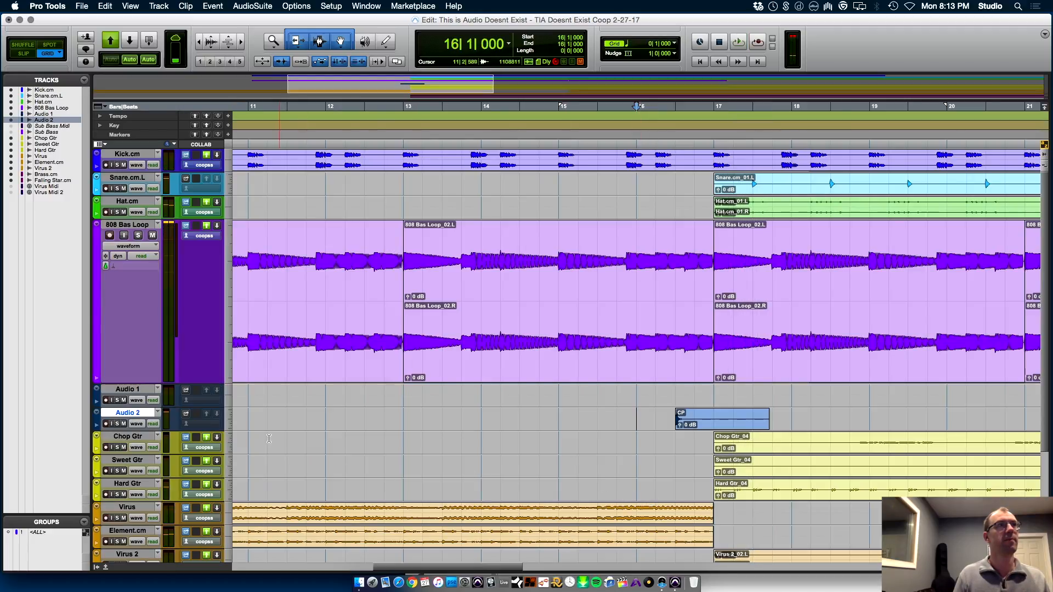
Rename the Audio 2 track as 808 Clap and delete the empty Audio 1 track
double_click(126, 413)
text(808 Clap)
key(Return)
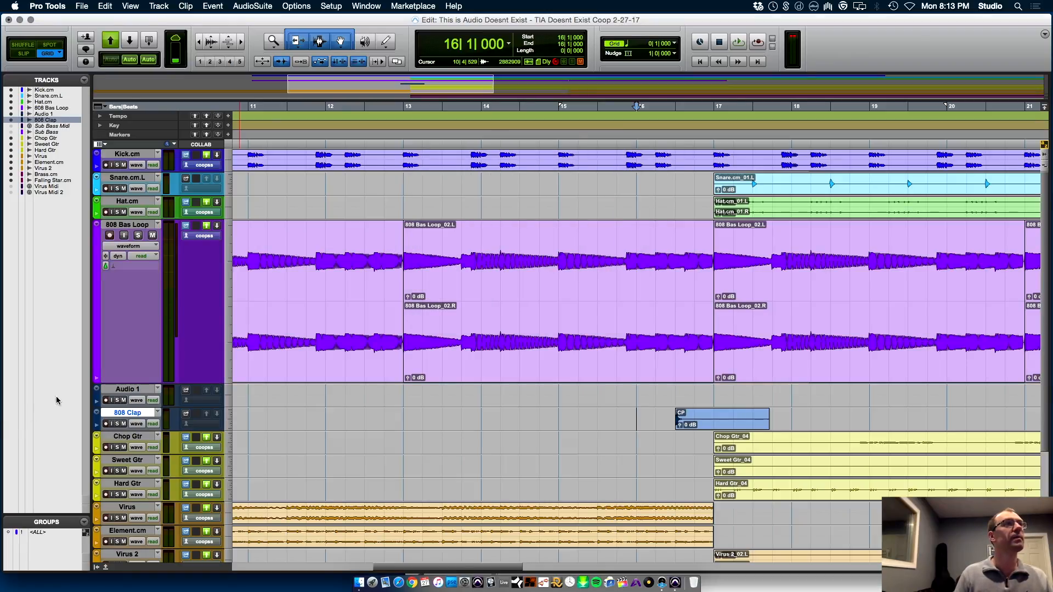
right_click(129, 391)
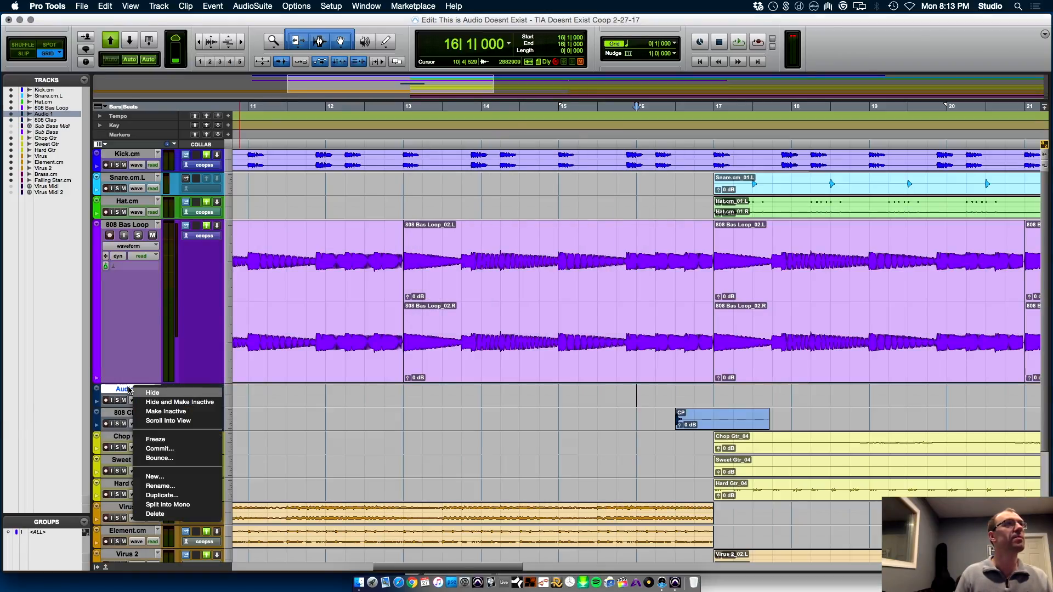
click(198, 520)
Insert the PCM Native Chamber (mono/stereo) reverb in the first insert slot of the 808 Clap channel
key(super+equal)
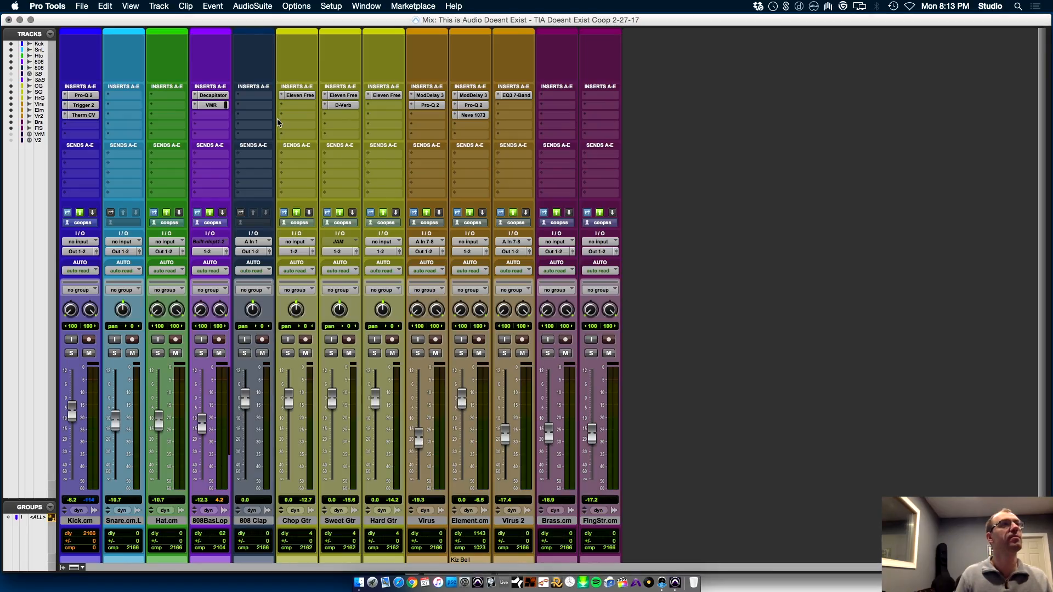
click(257, 96)
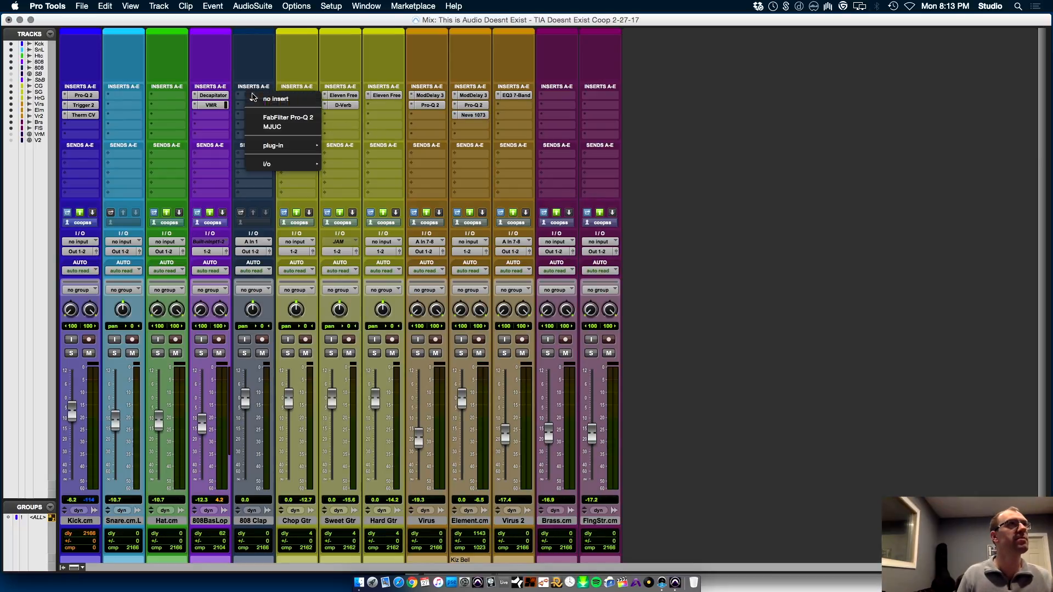
mouse_move(290, 149)
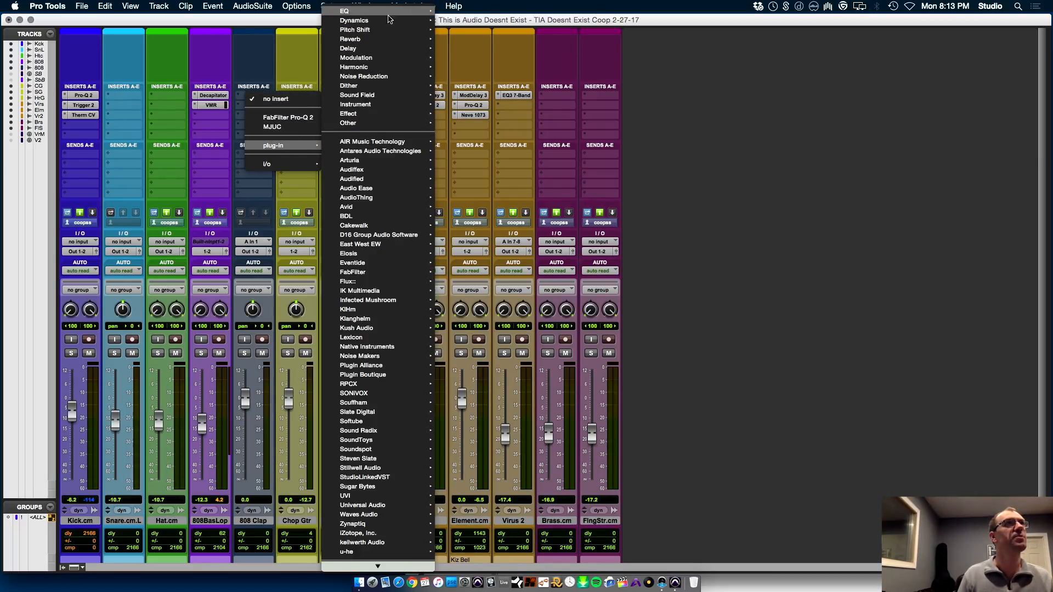
mouse_move(394, 41)
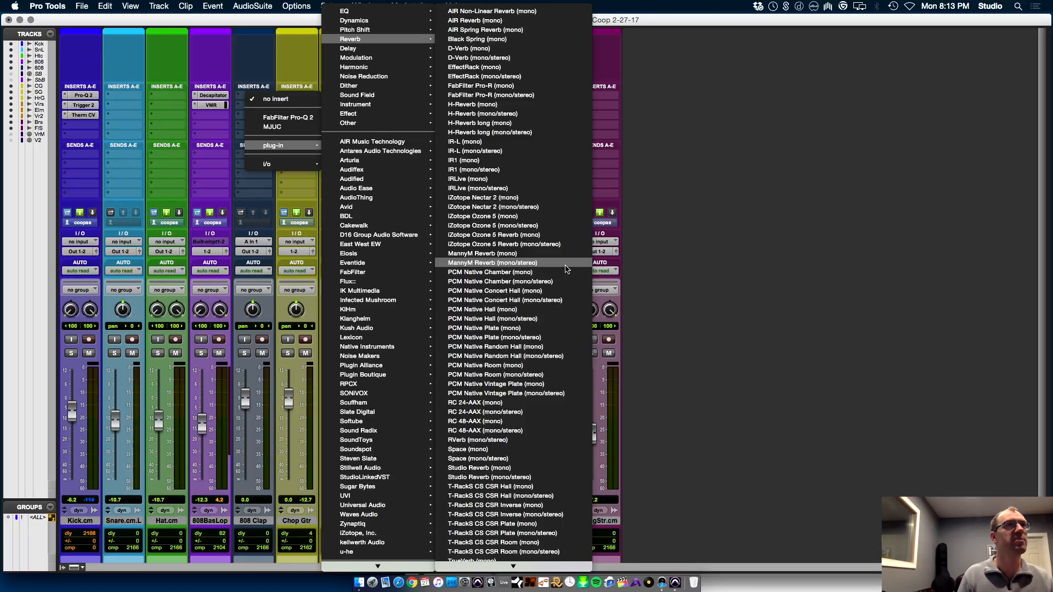
click(564, 282)
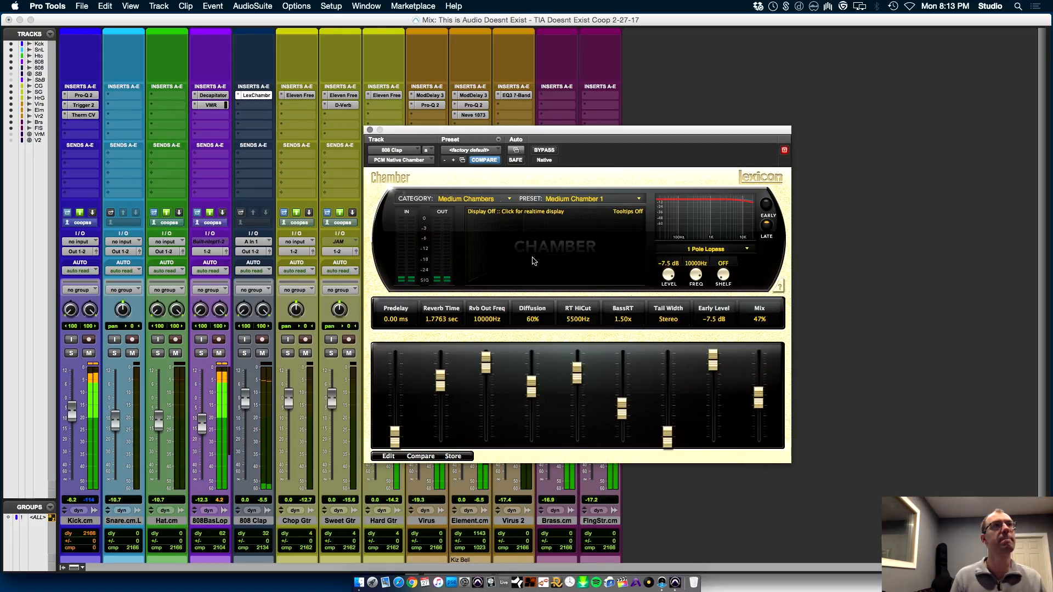
Load the Large Chamber 1 preset from the Large Chambers category and raise its reverb time to 2.6860 sec
click(484, 199)
click(482, 226)
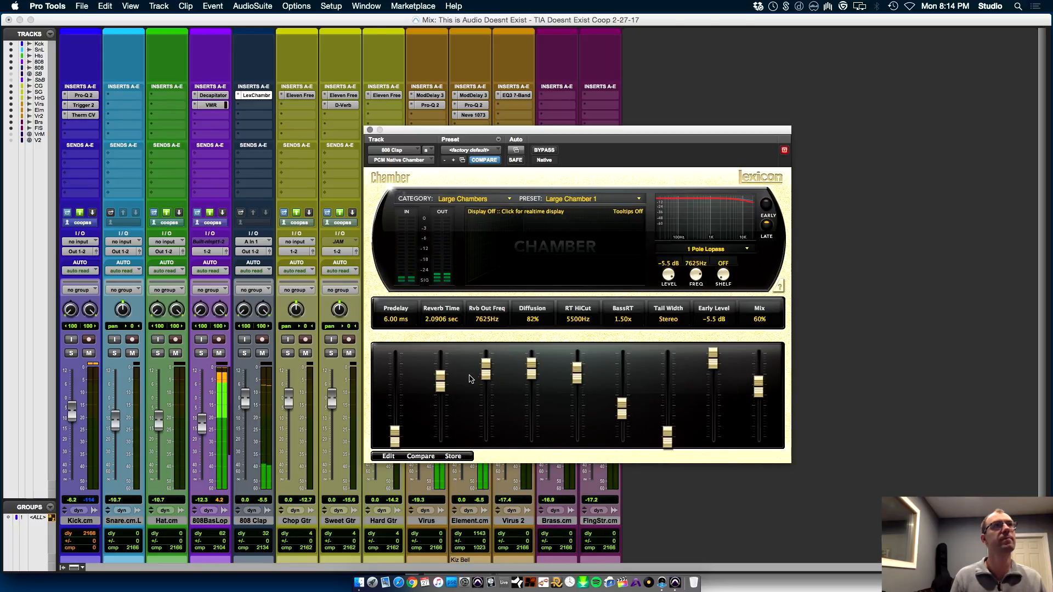
drag(440, 387, 440, 378)
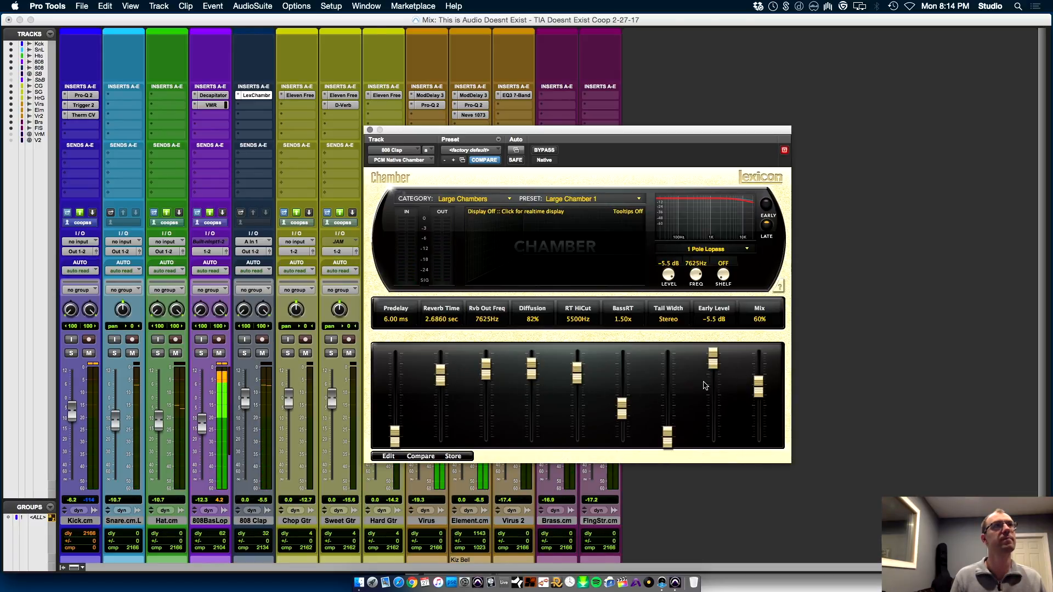
Set the Chamber reverb on 808 Clap to BassRT 2.30x, Diffusion 100%, Reverb Time 3.5940 sec and Mix 51%, and return to the Edit window
drag(621, 410, 622, 392)
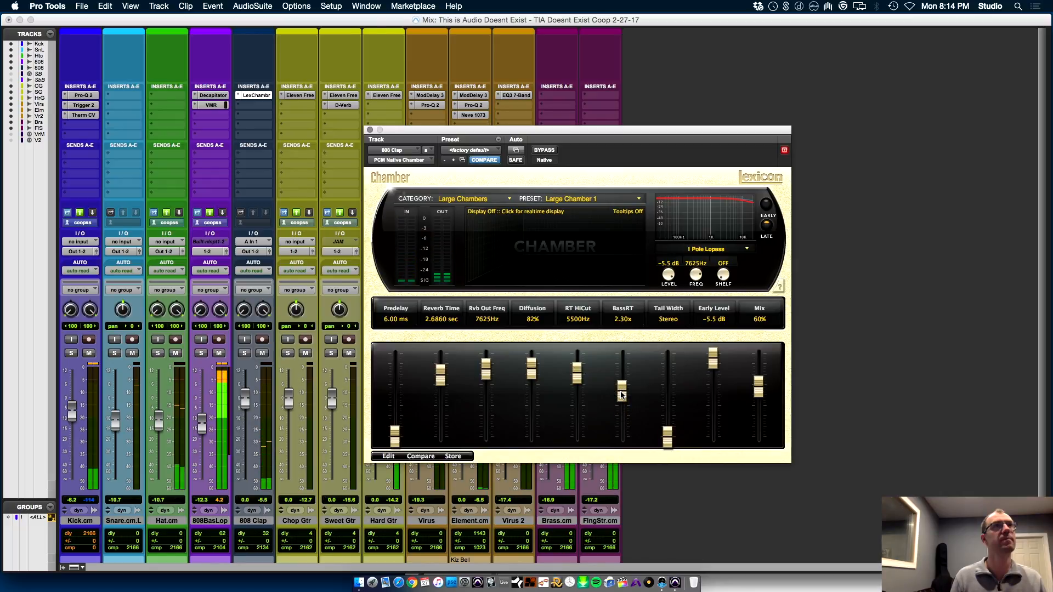
drag(532, 369, 539, 310)
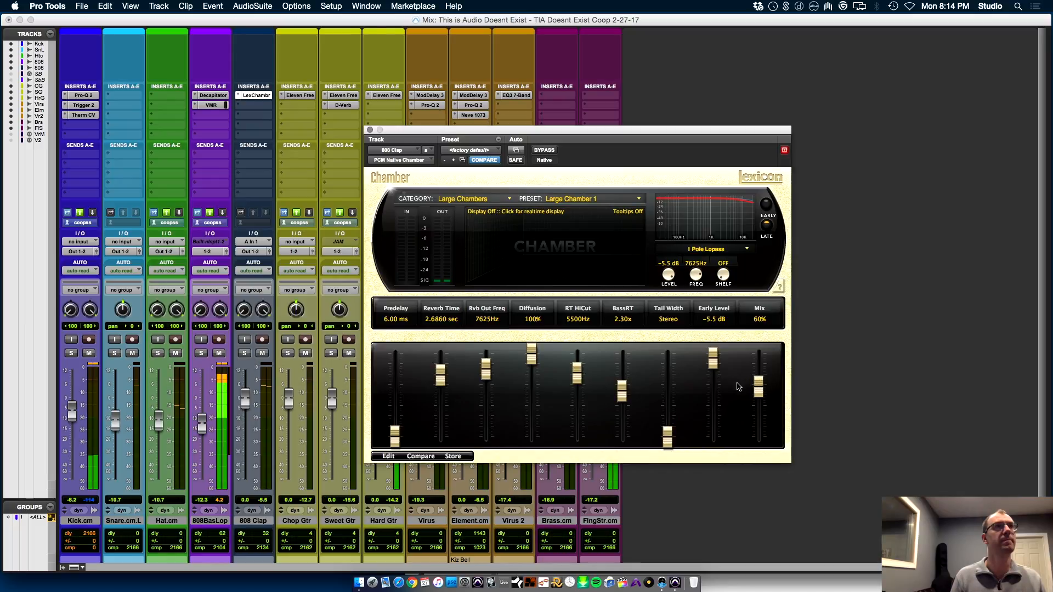
mouse_move(442, 377)
mouse_down()
mouse_move(442, 366)
mouse_move(438, 375)
mouse_up()
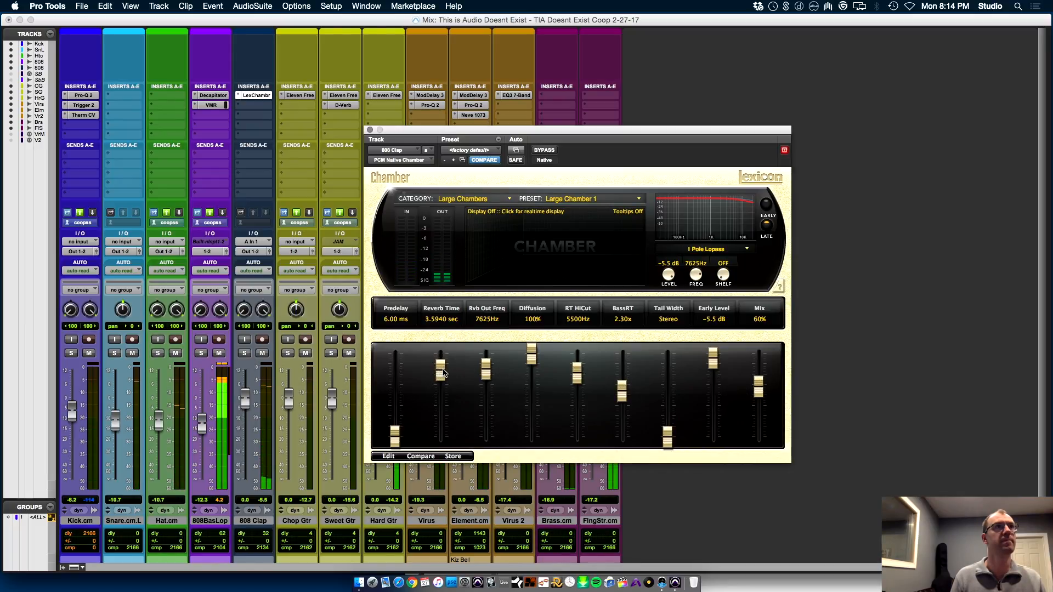
drag(758, 387, 760, 399)
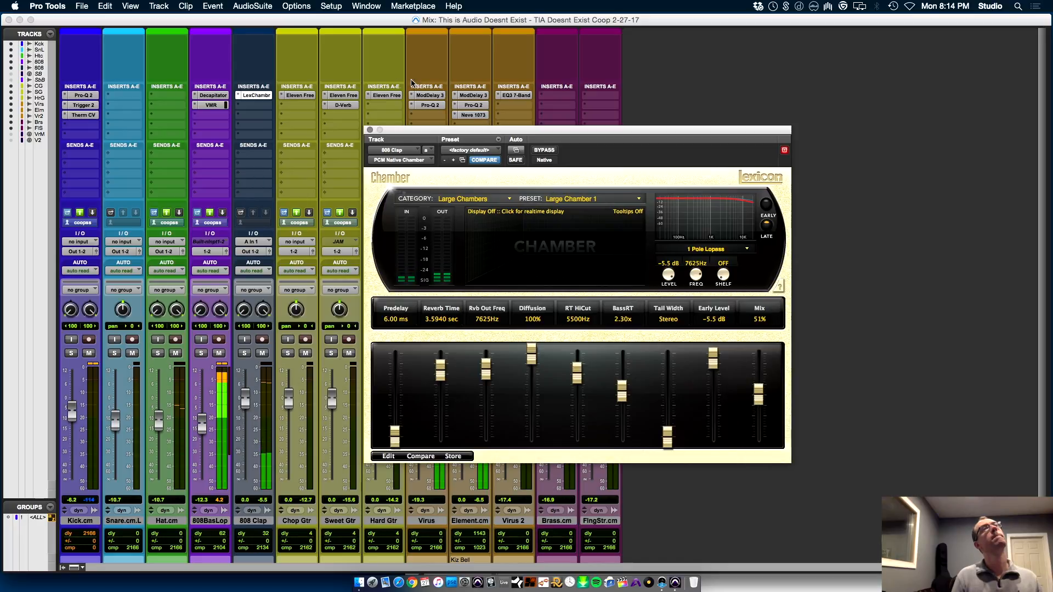
click(369, 130)
key(super+equal)
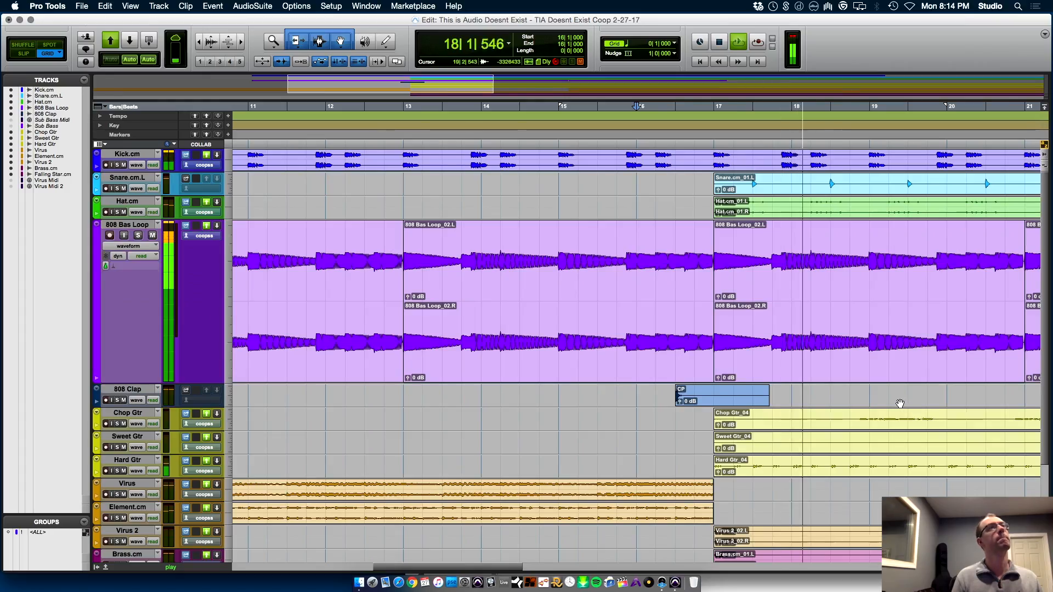
Audition the mix from 16|2|000 with the whole arrangement in view
key(space)
key(Return)
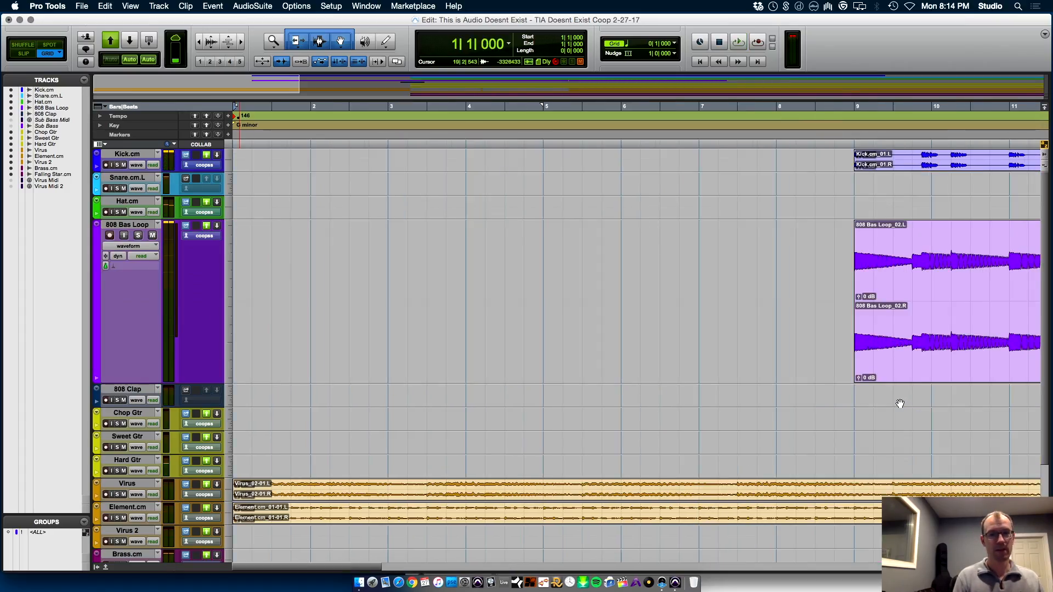
key(r)
key(r)
key(r)
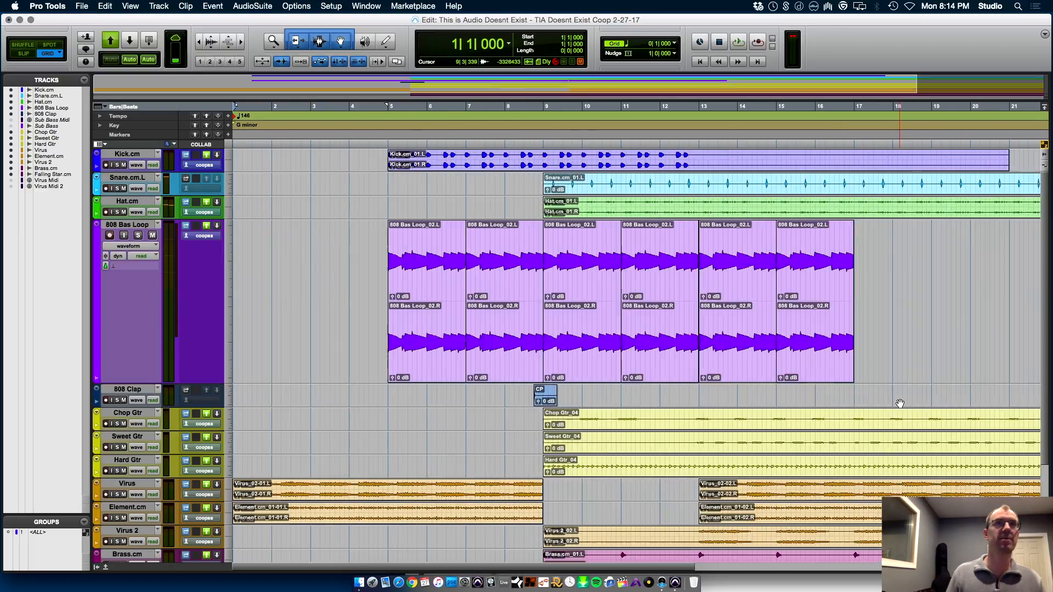
click(380, 182)
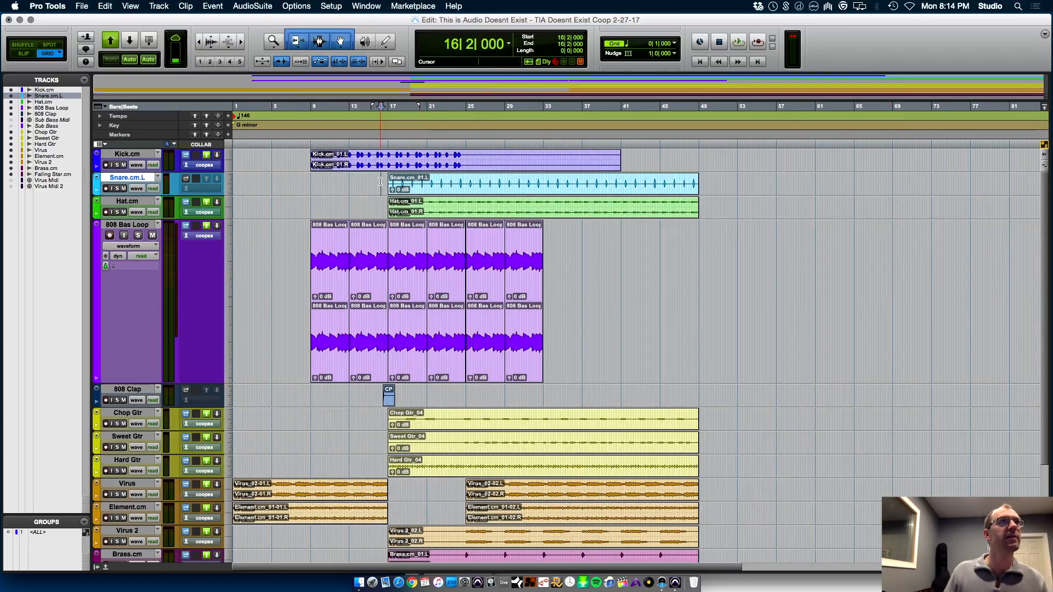
key(space)
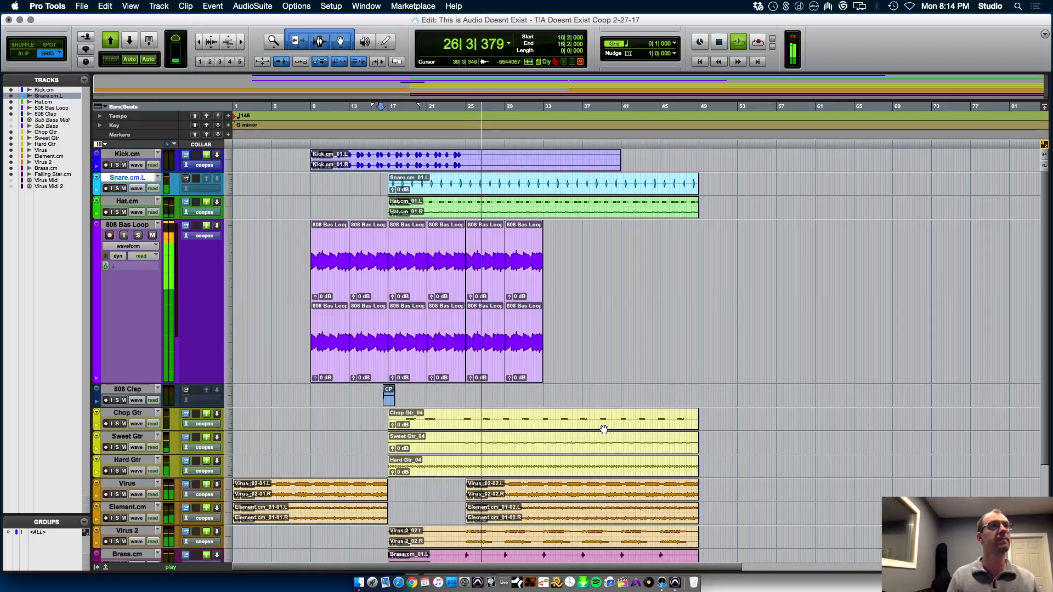
key(space)
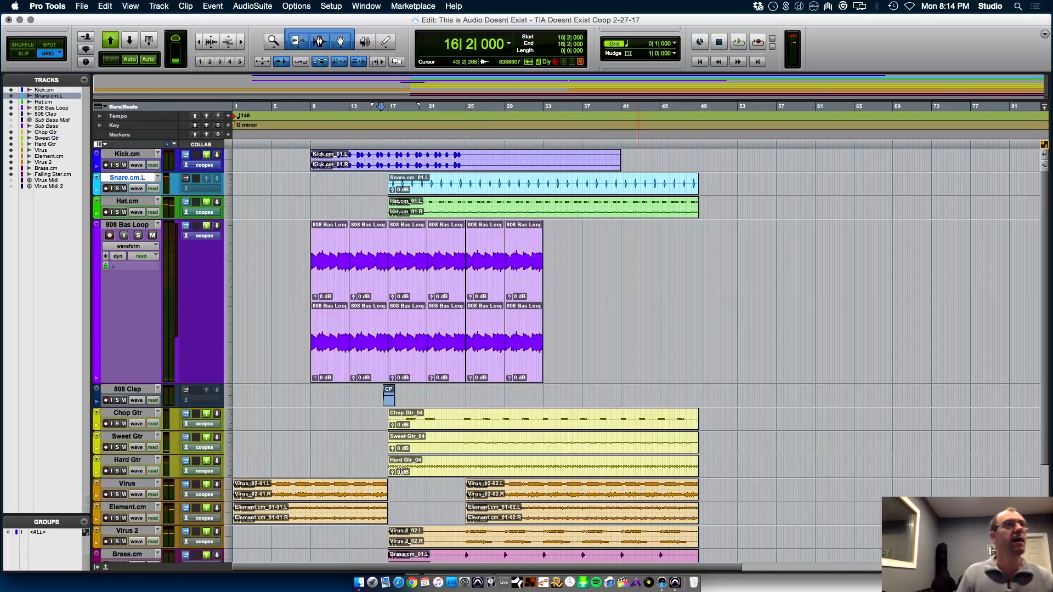
Mute the guitar tracks and play the mix from 16|2|000 without them
click(124, 471)
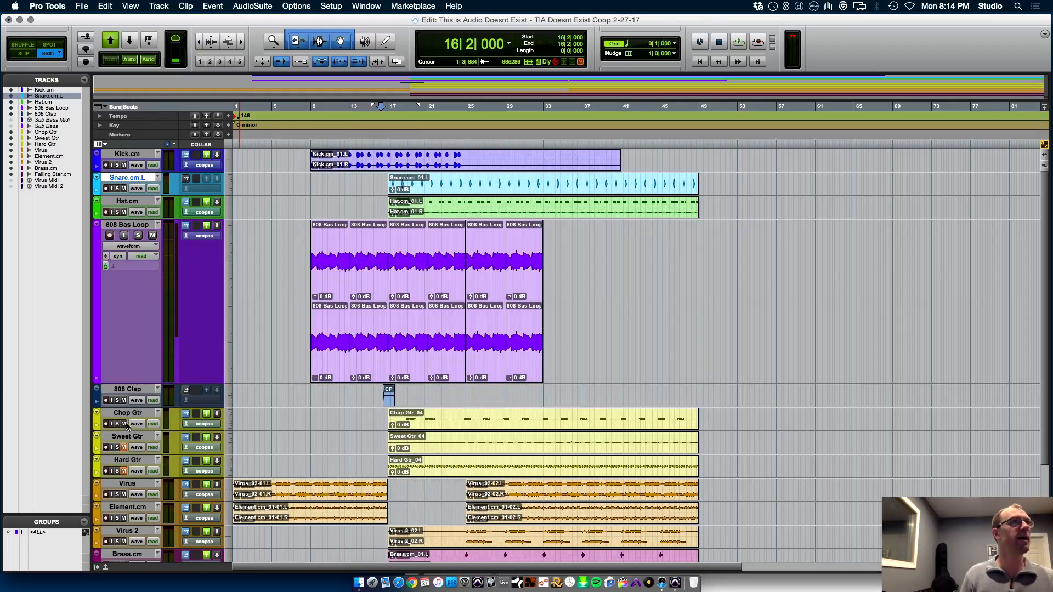
key(space)
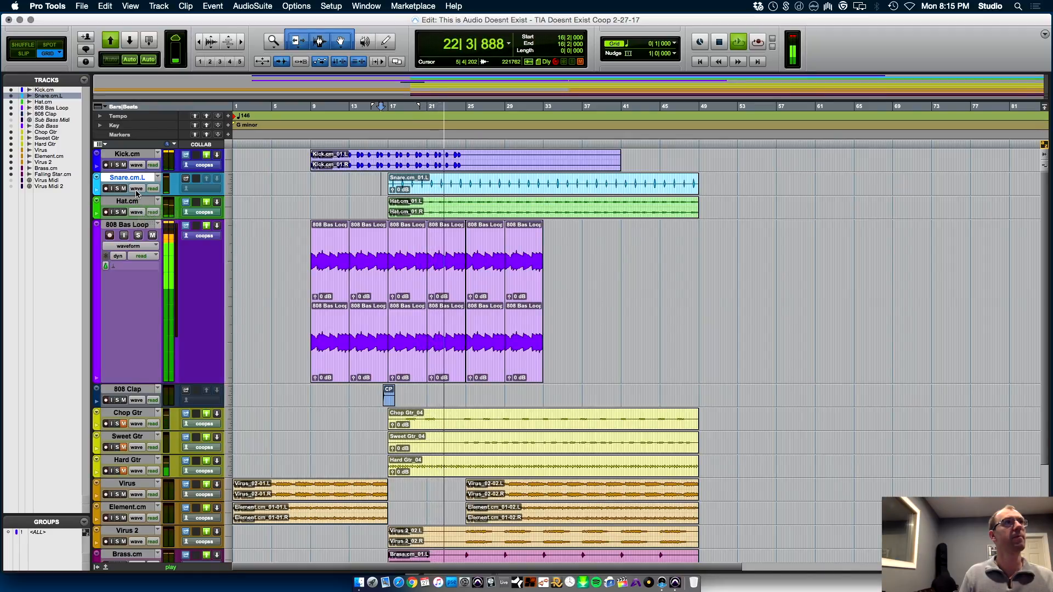
Rename the 808 Clap track as 808 Verb Clap and stop playback
double_click(144, 387)
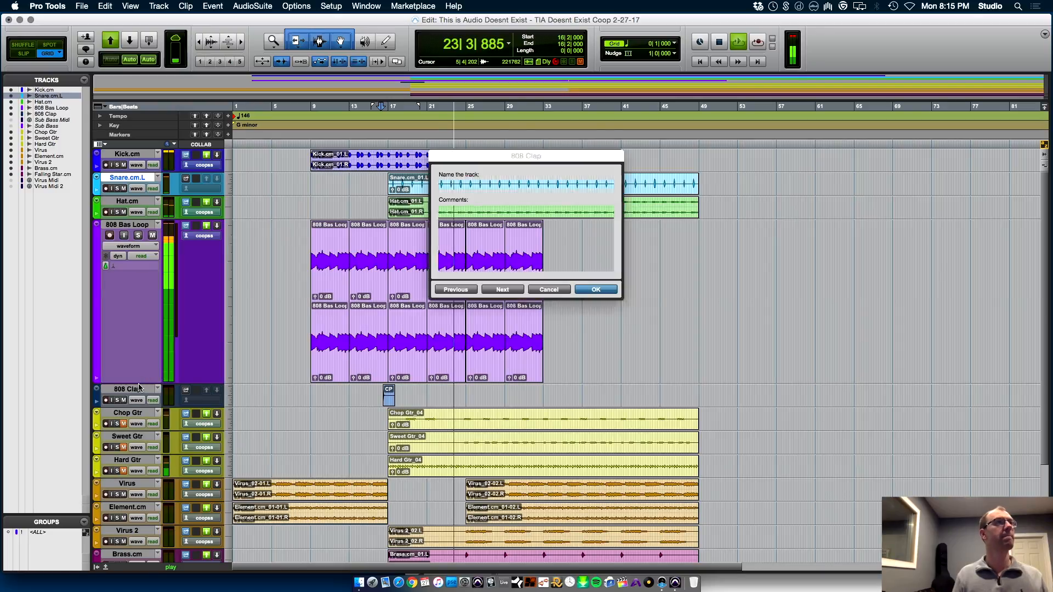
key(Left)
key(Right)
key(Right)
key(Right)
key(Right)
text(Verb)
key(Return)
key(space)
Move the 808 Verb Clap track up between the Snare.cm.L and Hat.cm tracks
drag(126, 391, 126, 201)
key(super+bracketright)
key(t)
key(t)
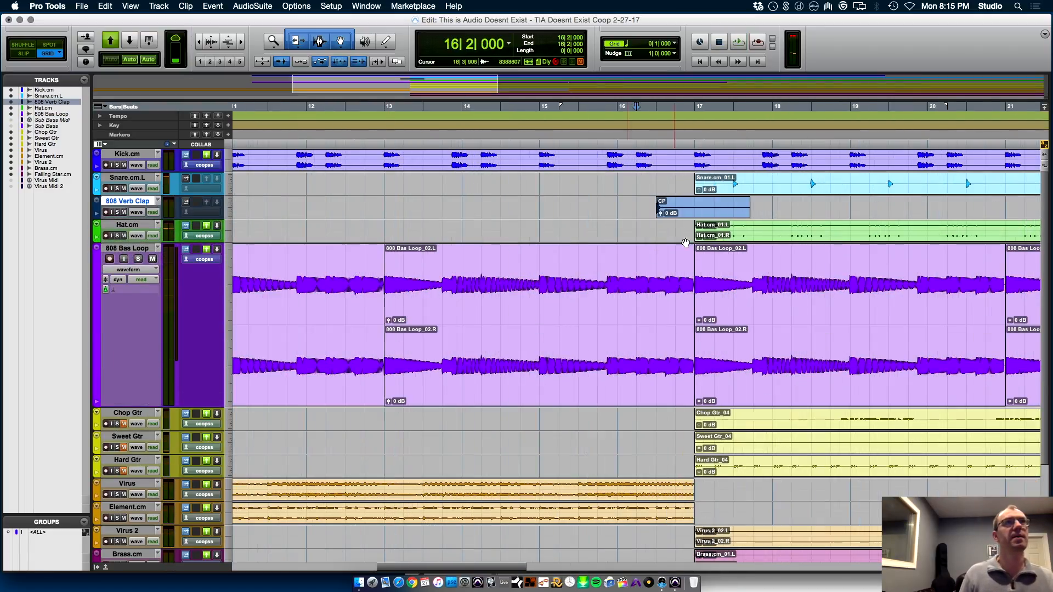
Increase the height of the Snare.cm.L track and select it
key(r)
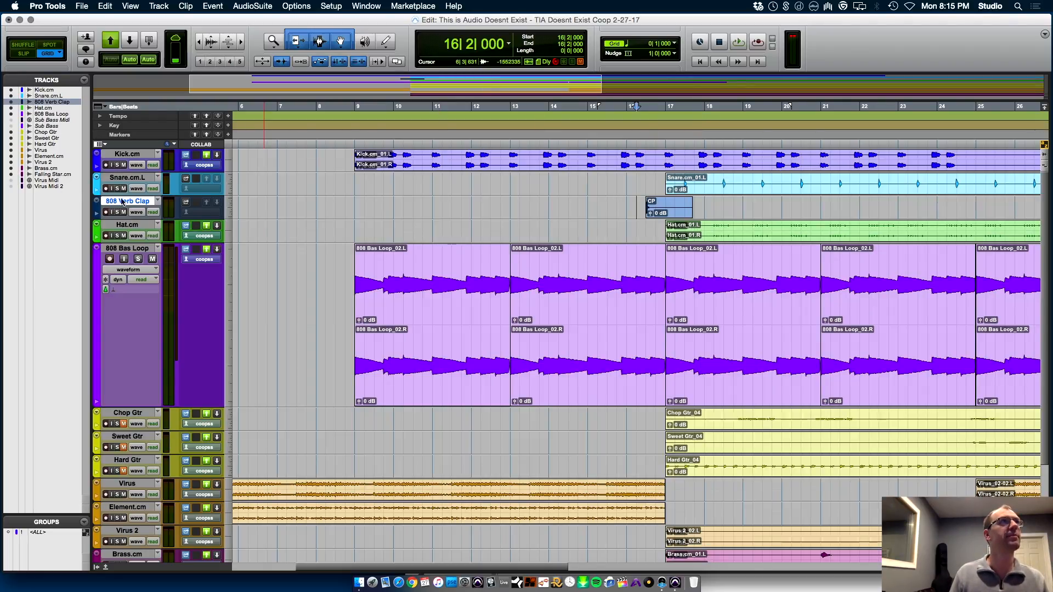
drag(135, 193, 137, 235)
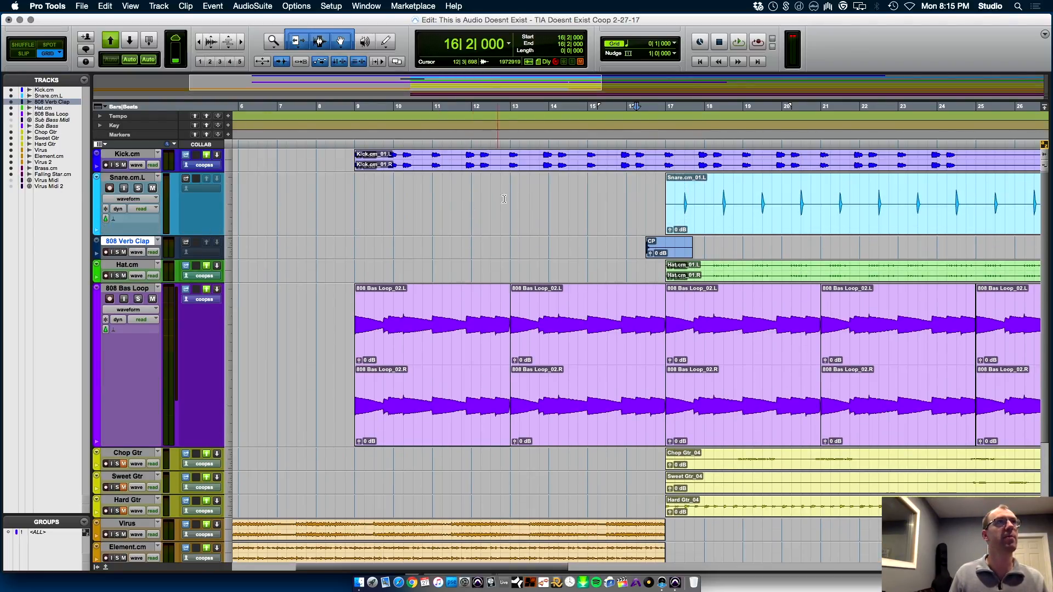
click(145, 177)
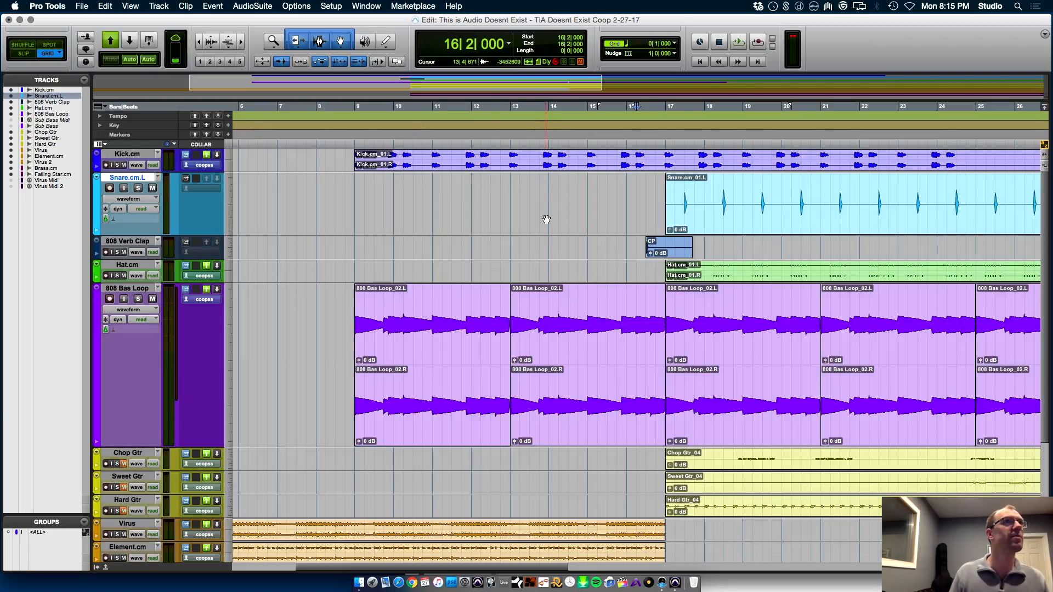
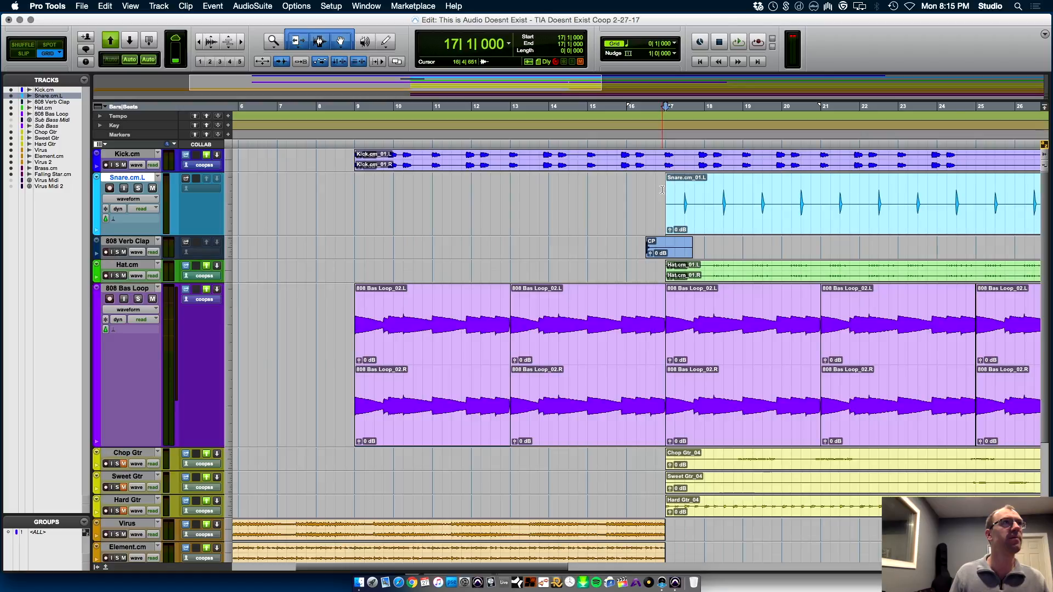
Switch to Finder and go up from the Vintage Drum Machine Samples folder to the parent Drums folder
key(super+Tab)
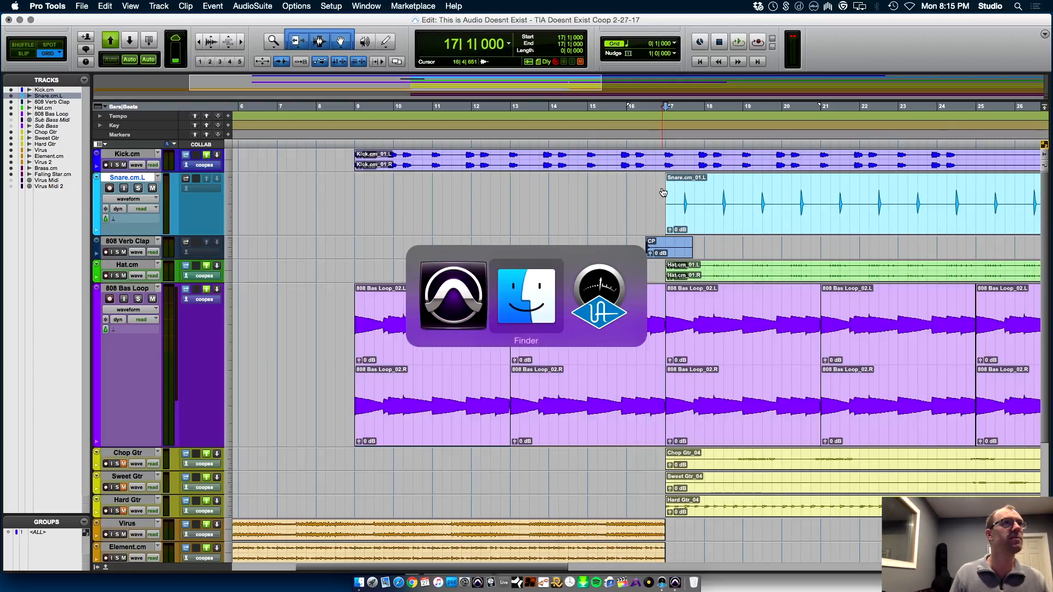
drag(728, 434, 658, 135)
key(super+Up)
key(super+Up)
key(super+Up)
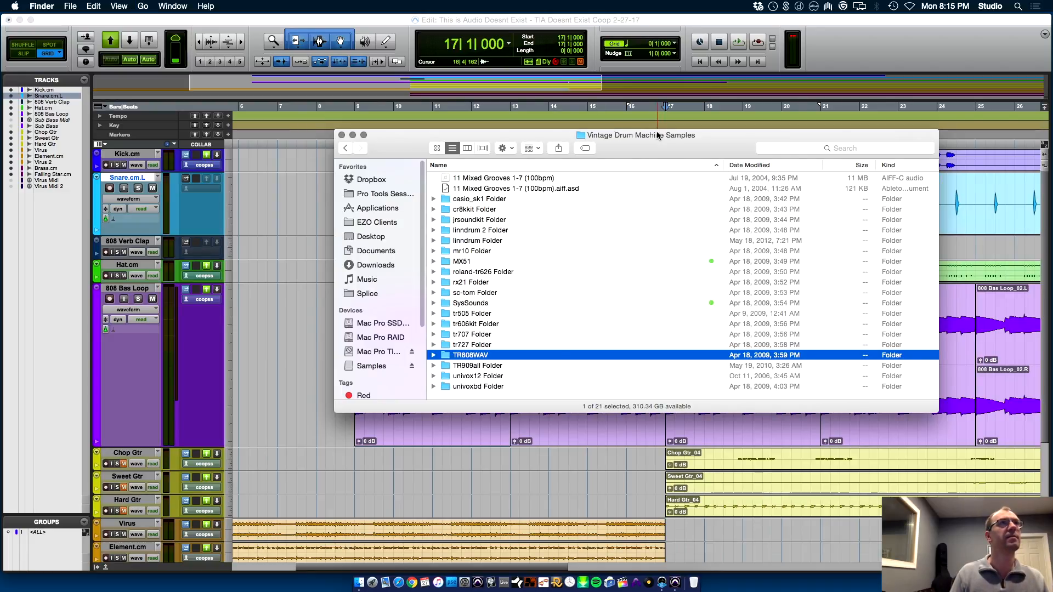
key(m)
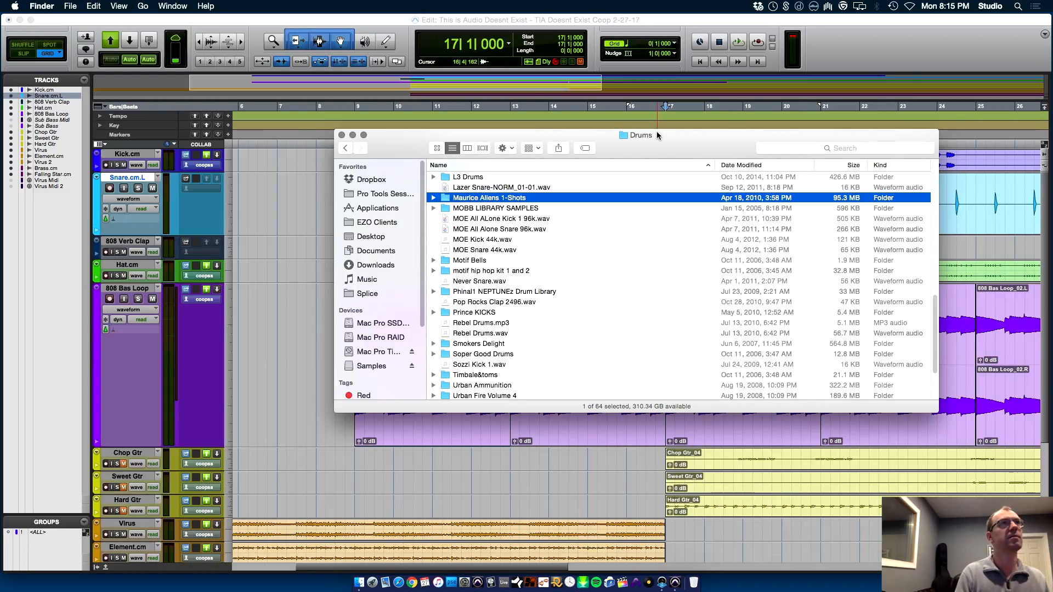
key(Up)
key(Up)
key(Up)
key(Up)
key(Up)
key(Up)
key(Up)
key(Up)
key(Up)
key(Up)
key(Up)
key(Up)
key(Up)
key(Up)
key(Up)
key(Up)
key(Up)
key(Up)
key(Up)
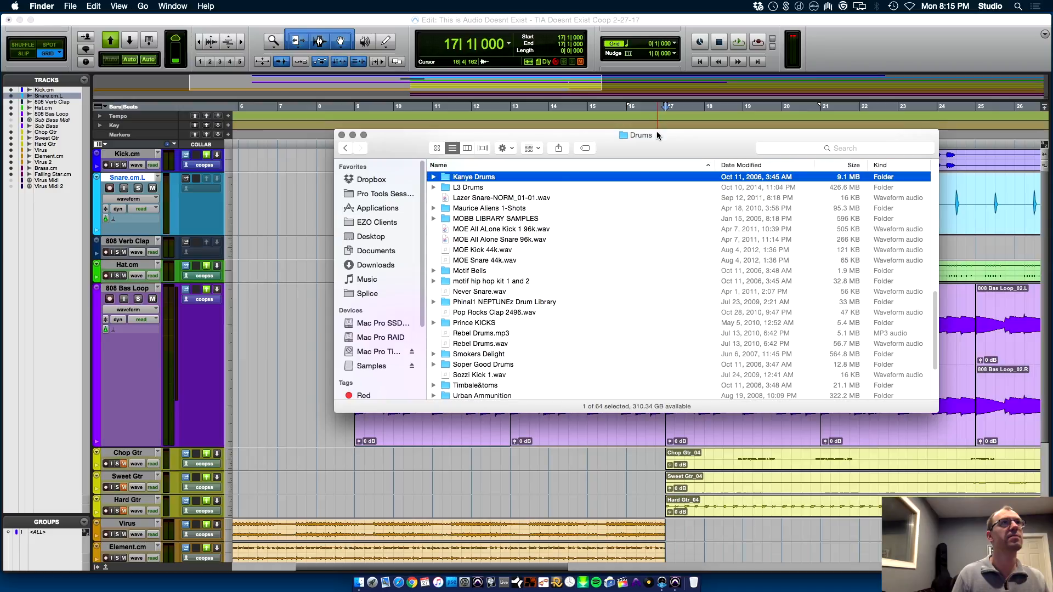
Open the Lex Luger drum kit folder and its LEX Snares subfolder
key(super+Down)
key(Down)
key(Down)
key(Down)
key(Down)
key(Down)
key(Down)
key(Down)
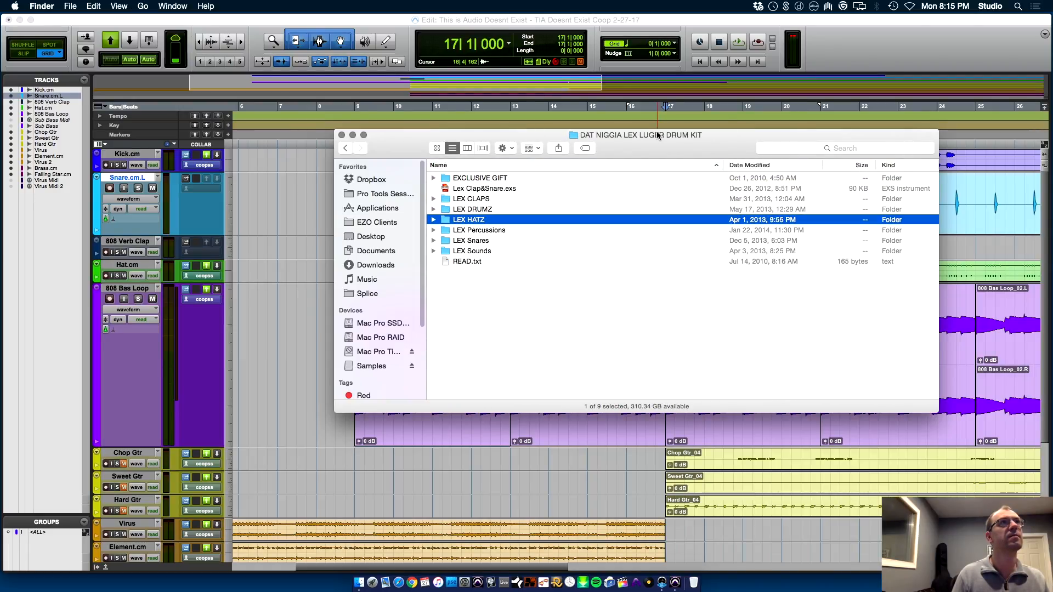
key(super+Down)
key(Down)
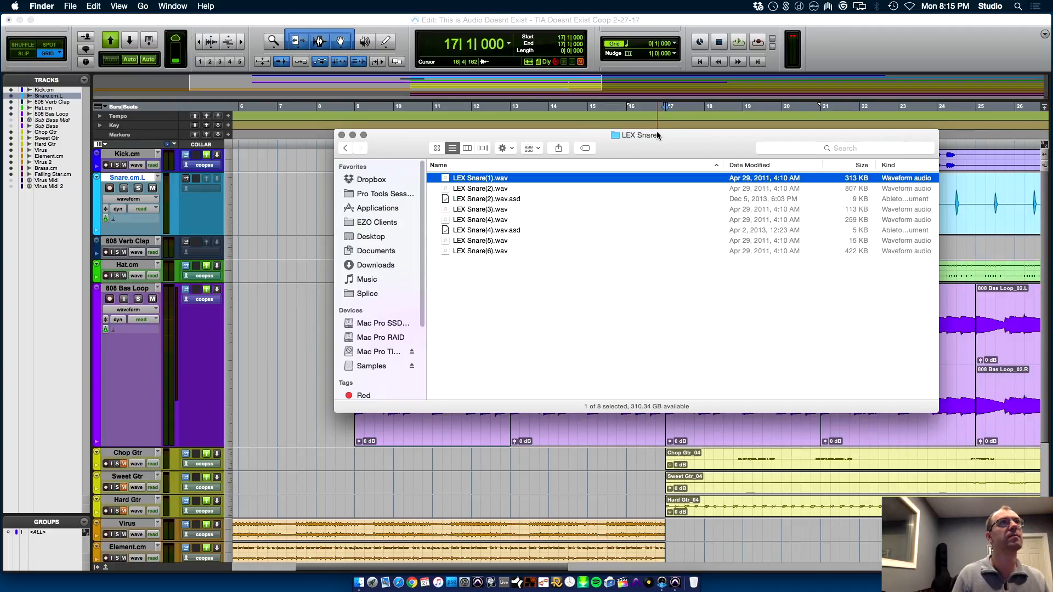
Audition the snare samples from LEX Snare(1).wav through LEX Snare(6).wav
key(space)
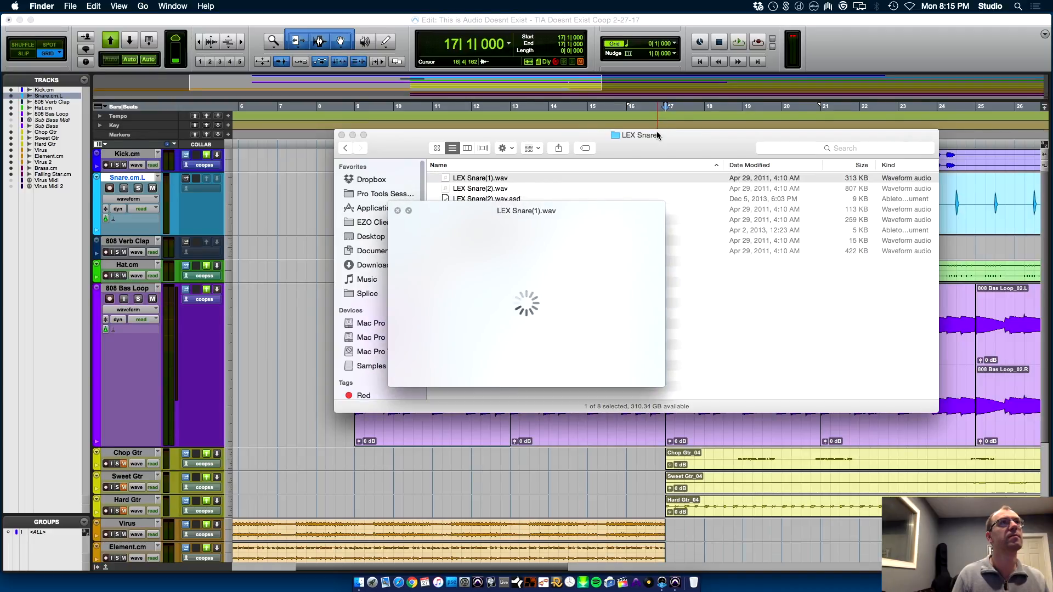
key(Down)
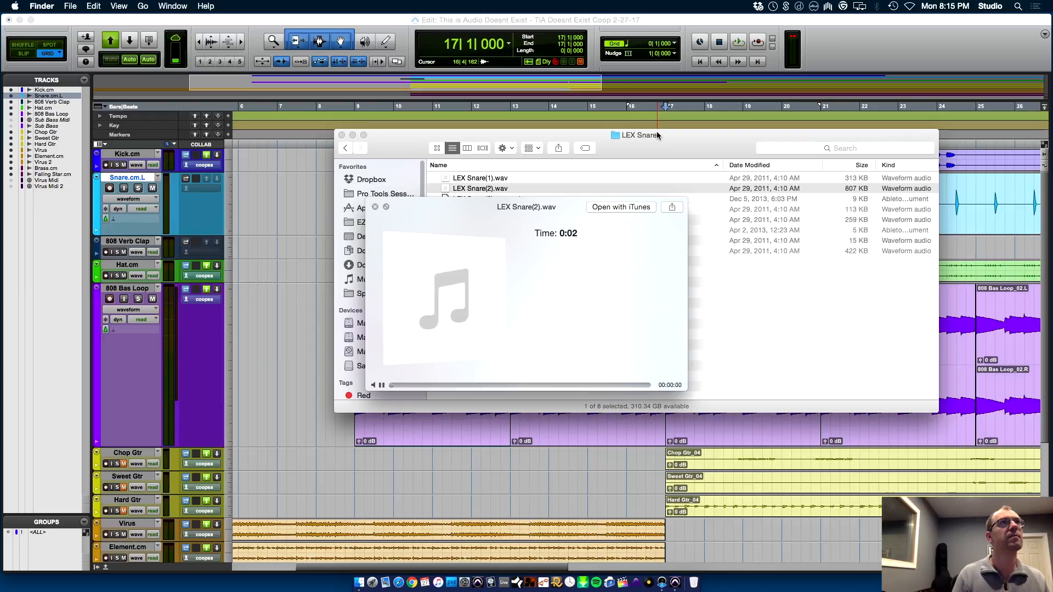
key(Down)
key(Down)
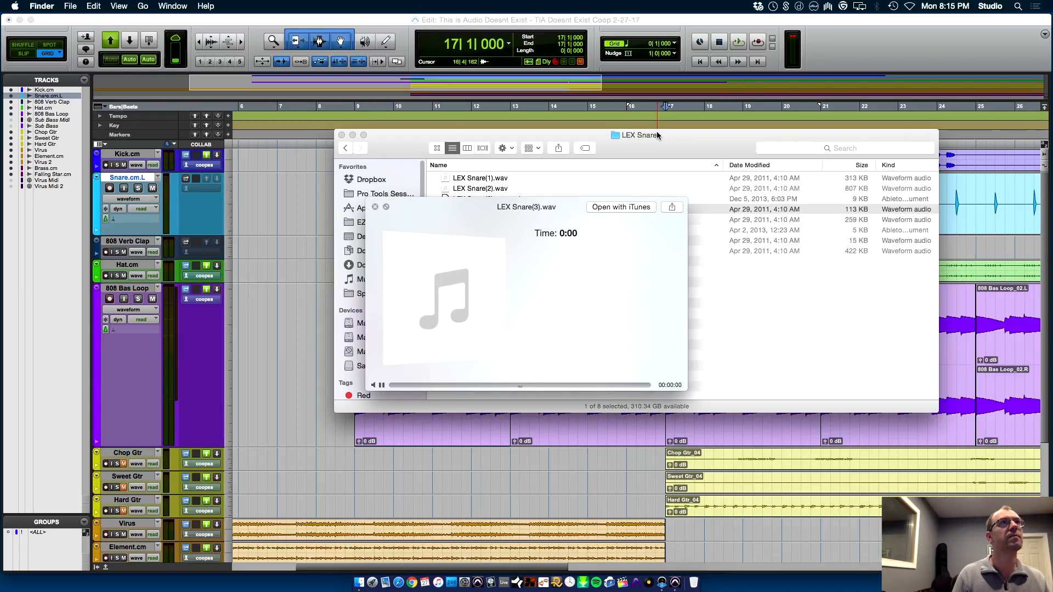
key(Down)
key(Down)
key(Up)
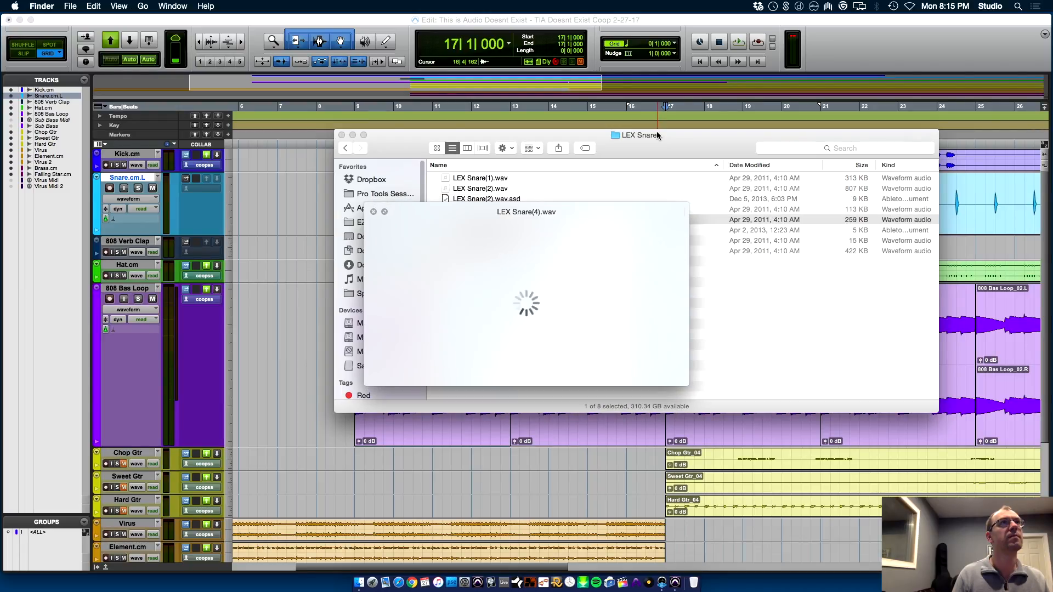
key(space)
key(Down)
key(Down)
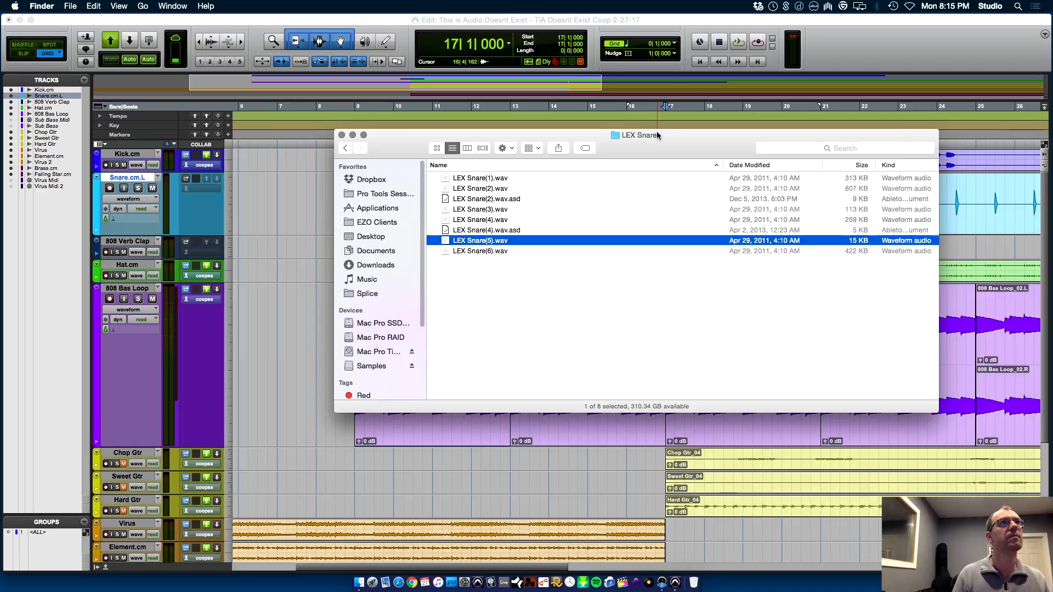
key(space)
key(Down)
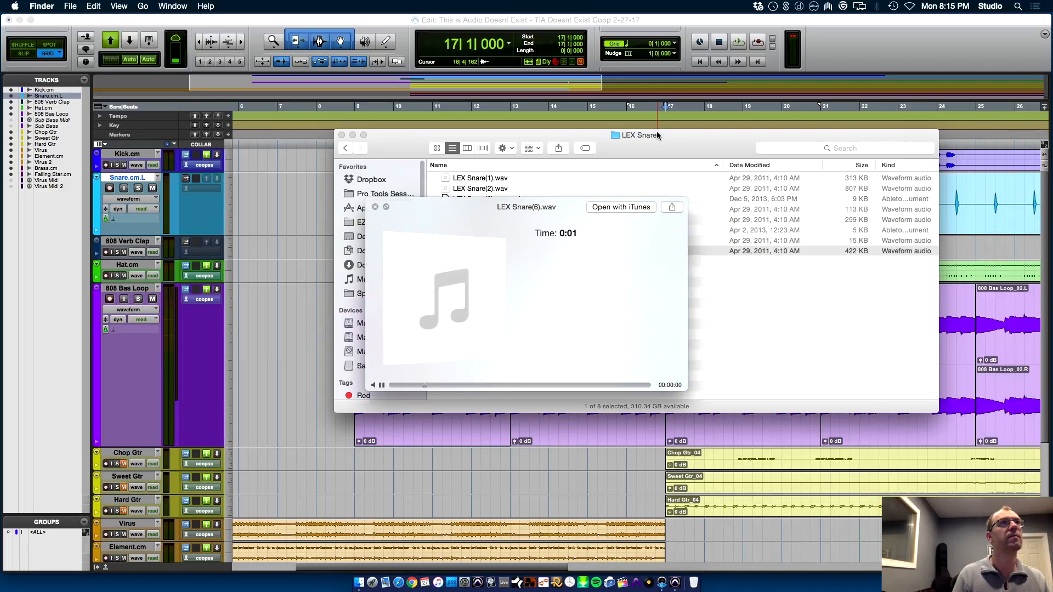
key(space)
Compare LEX Snare(3).wav with snares 4 and 2 again, leaving LEX Snare(3).wav selected
key(Up)
key(Up)
key(Up)
key(Up)
key(space)
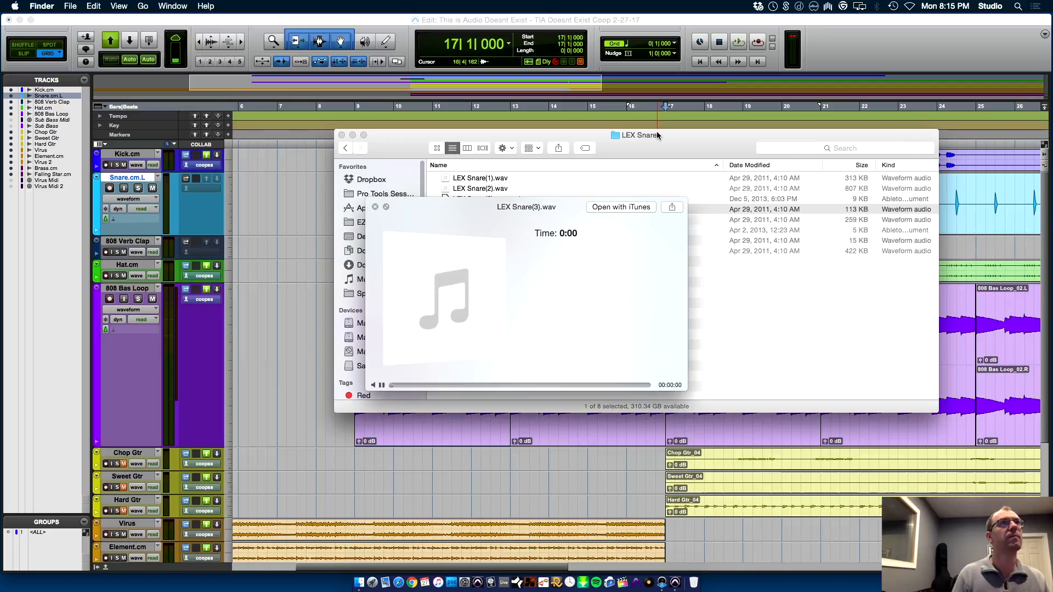
key(Down)
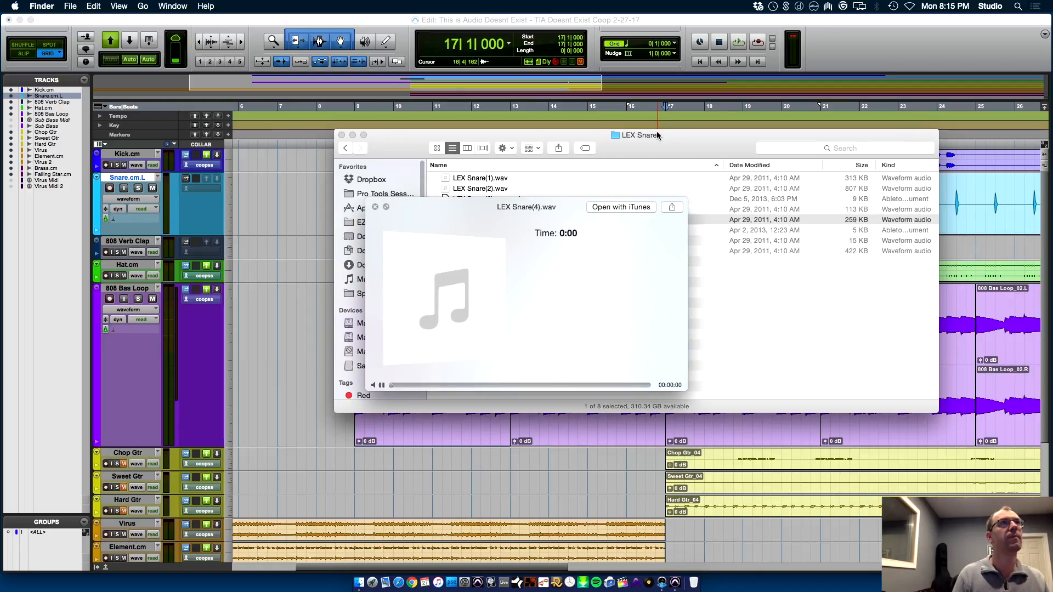
key(Up)
key(Up)
key(Up)
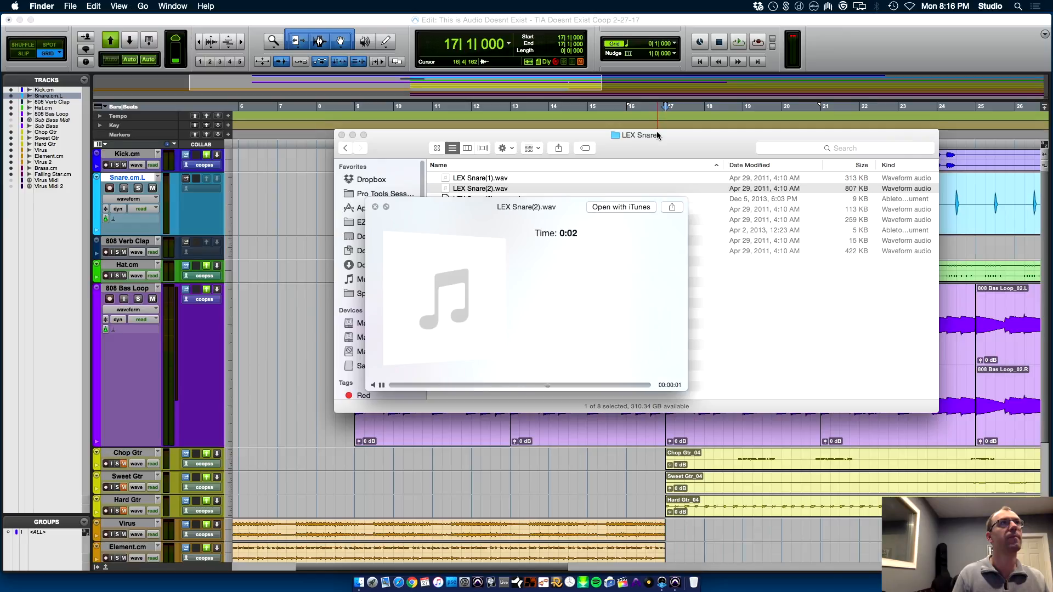
key(Down)
key(Down)
key(space)
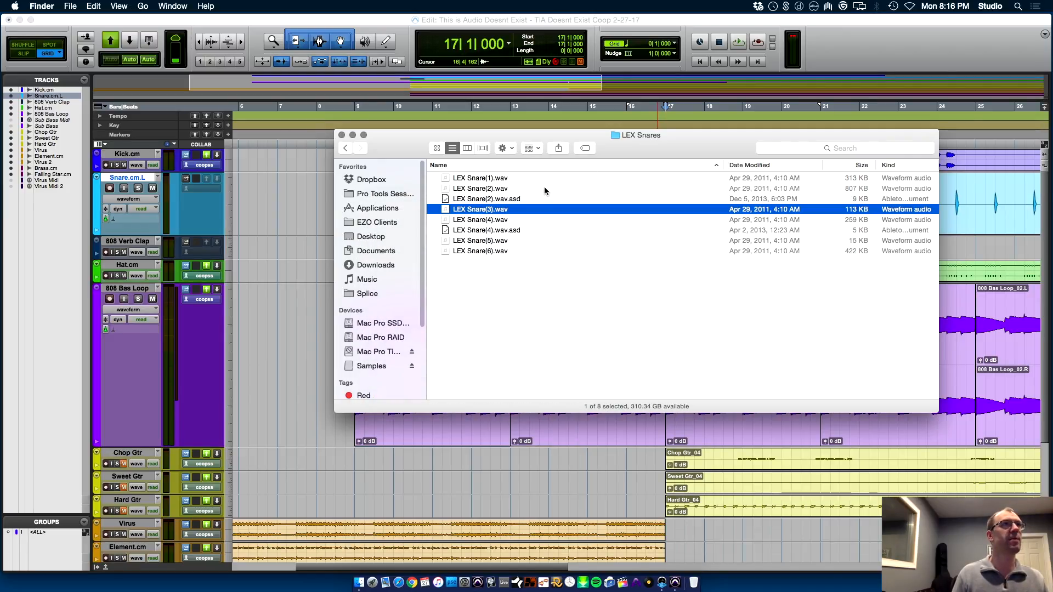
Move the sample folder window clear of the snare track and create one mono audio track below Snare.cm.L
drag(626, 139, 538, 330)
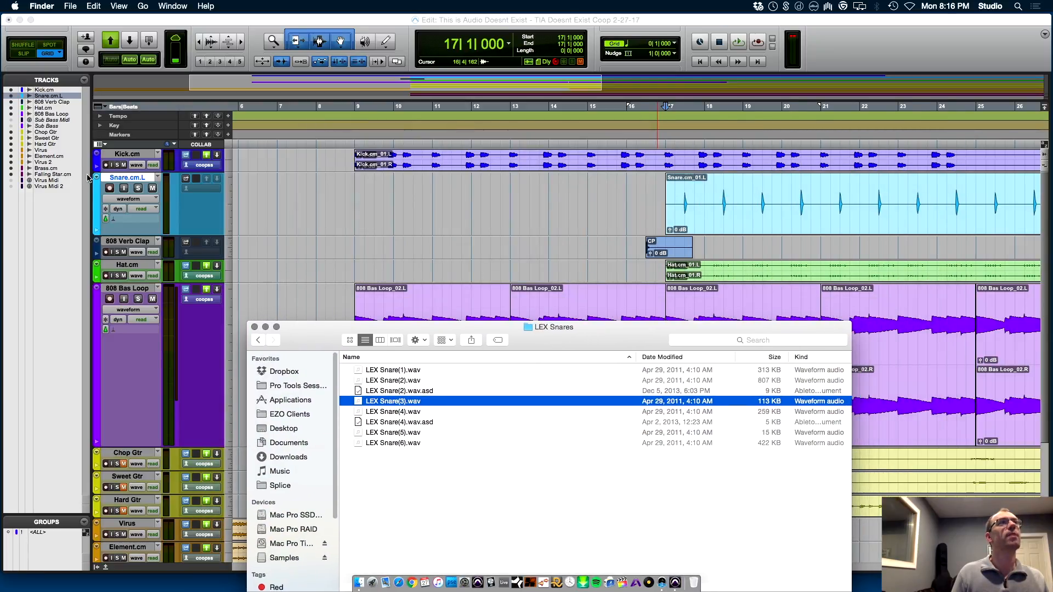
click(131, 179)
key(super+shift+n)
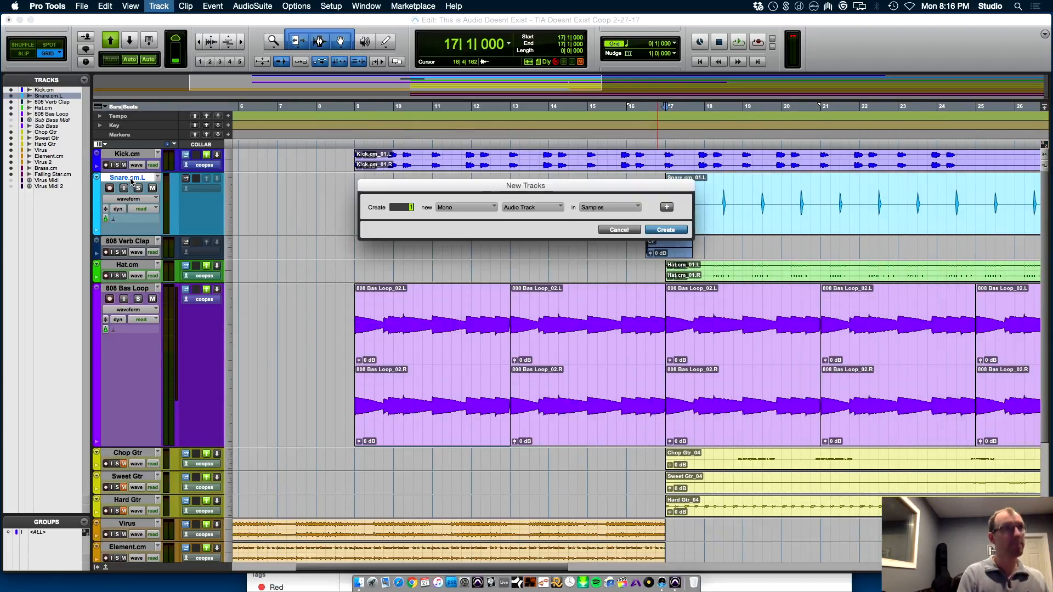
key(Return)
Place LEX Snare(3).wav on the new audio track at 17|3|000 and rename the track as Lex Snare
key(super+Tab)
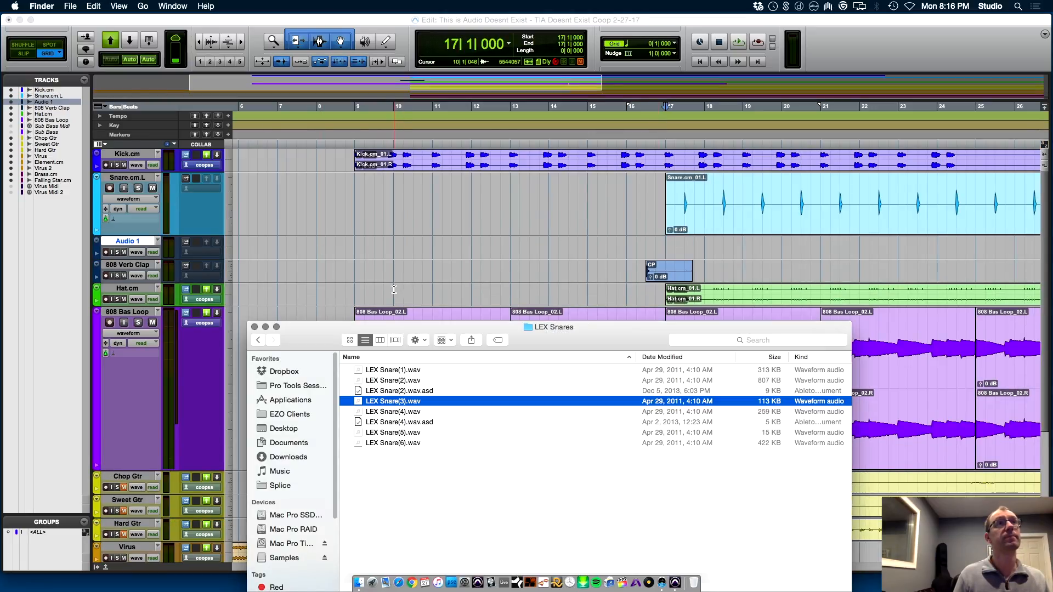
drag(708, 265, 689, 248)
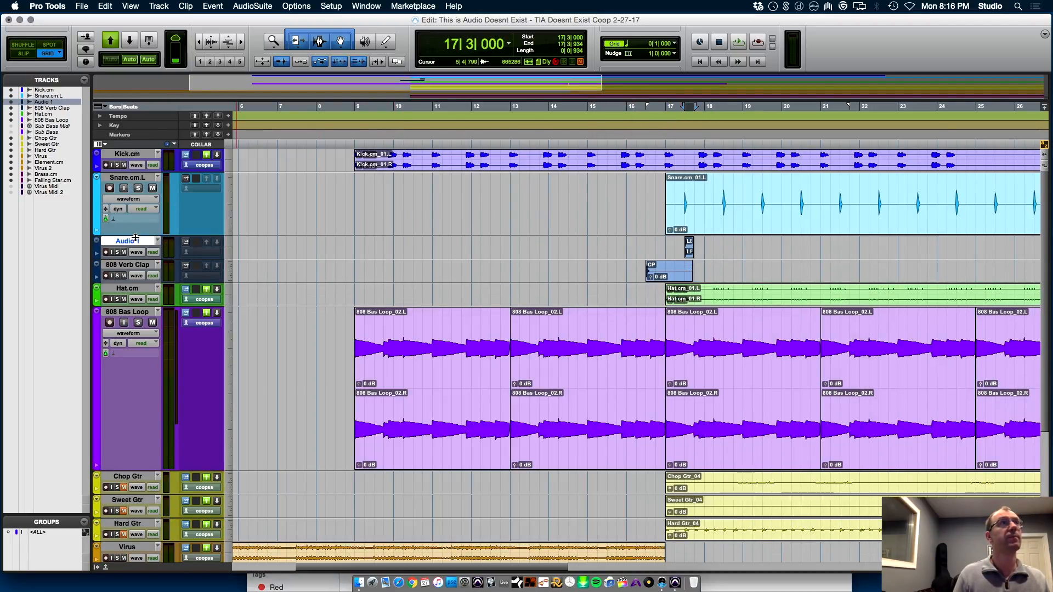
double_click(127, 241)
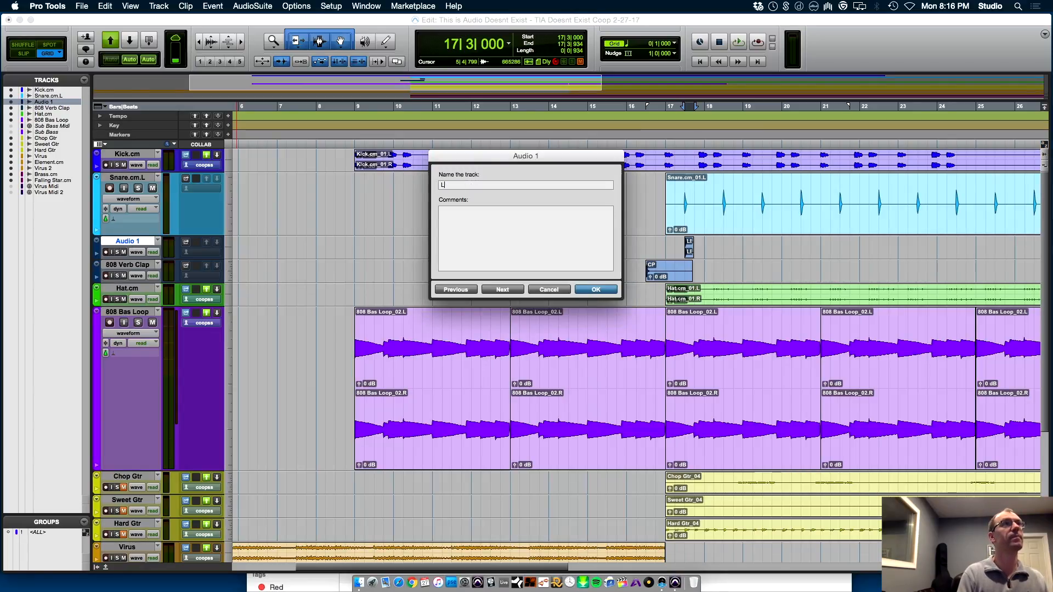
key(Return)
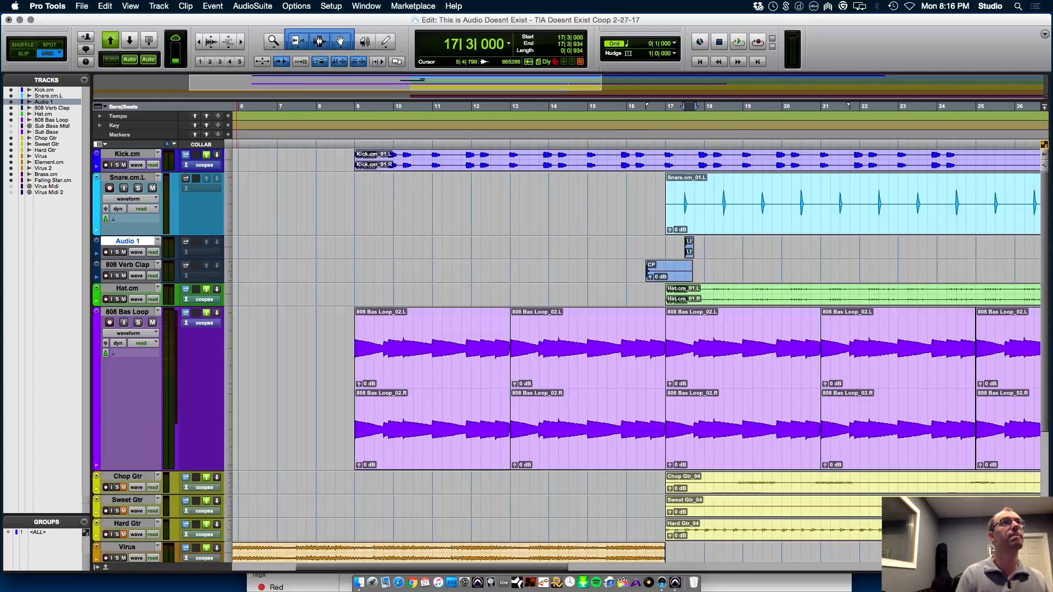
Play the mix from bar 16 to hear the new snare hit, and stop playback
key(space)
key(space)
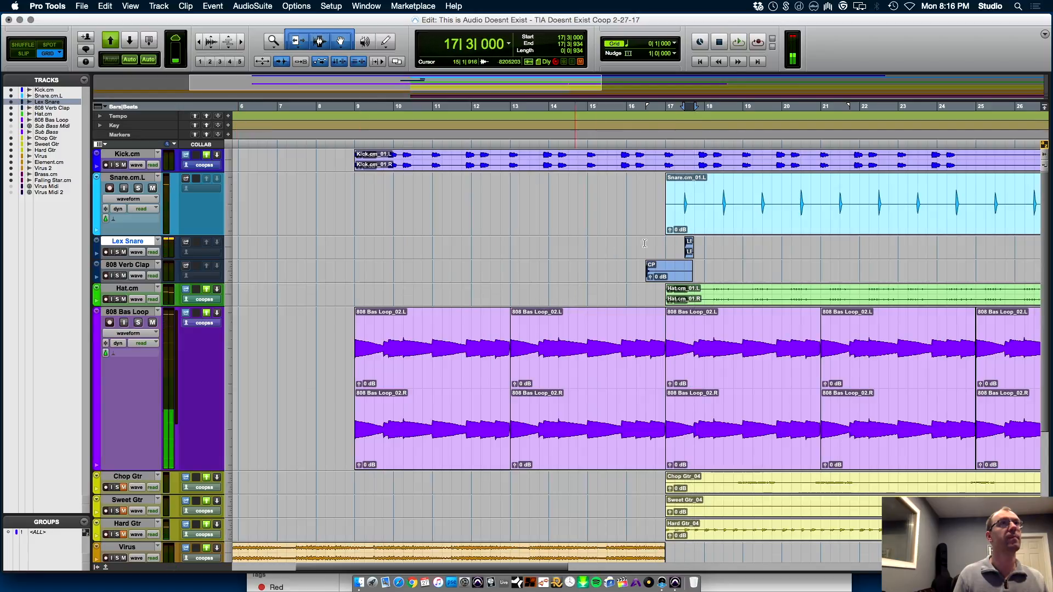
key(space)
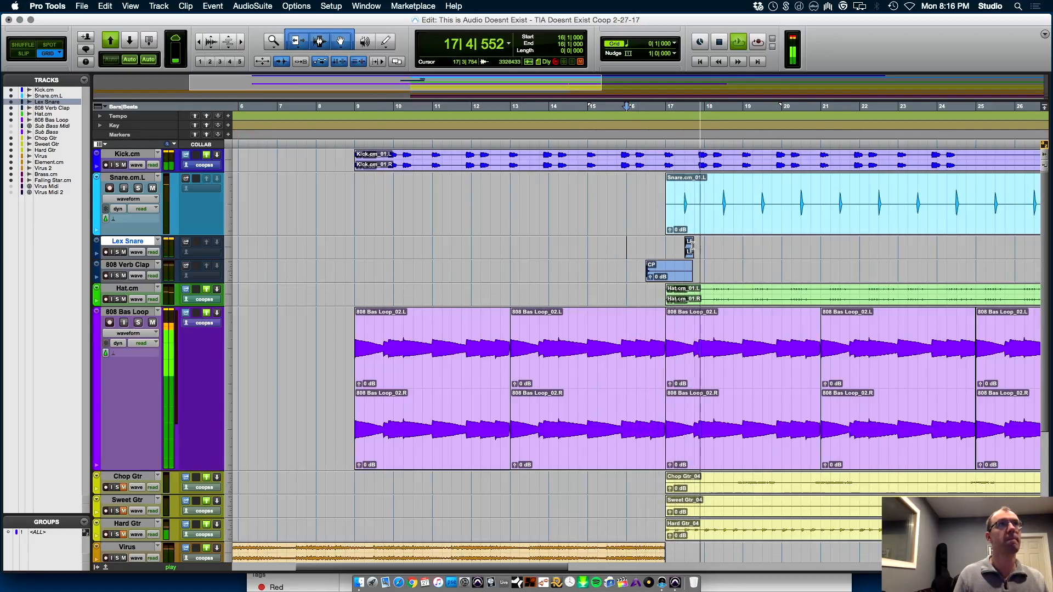
key(space)
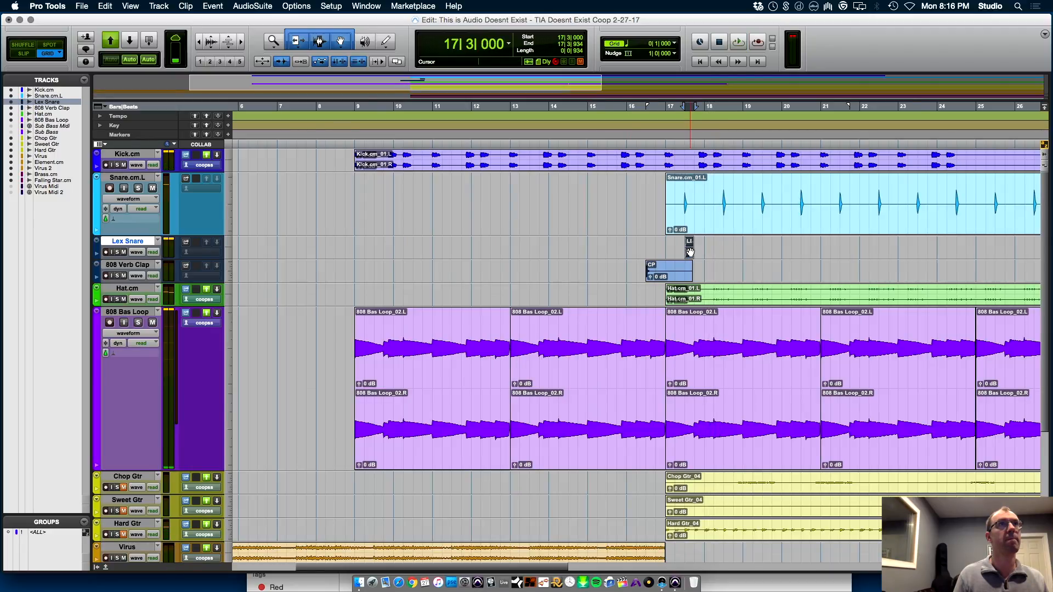
Preview LEX Snare(2).wav, place it on the Lex Snare track at 17|3|000 over the existing clip, and play it in the mix
key(super+Tab)
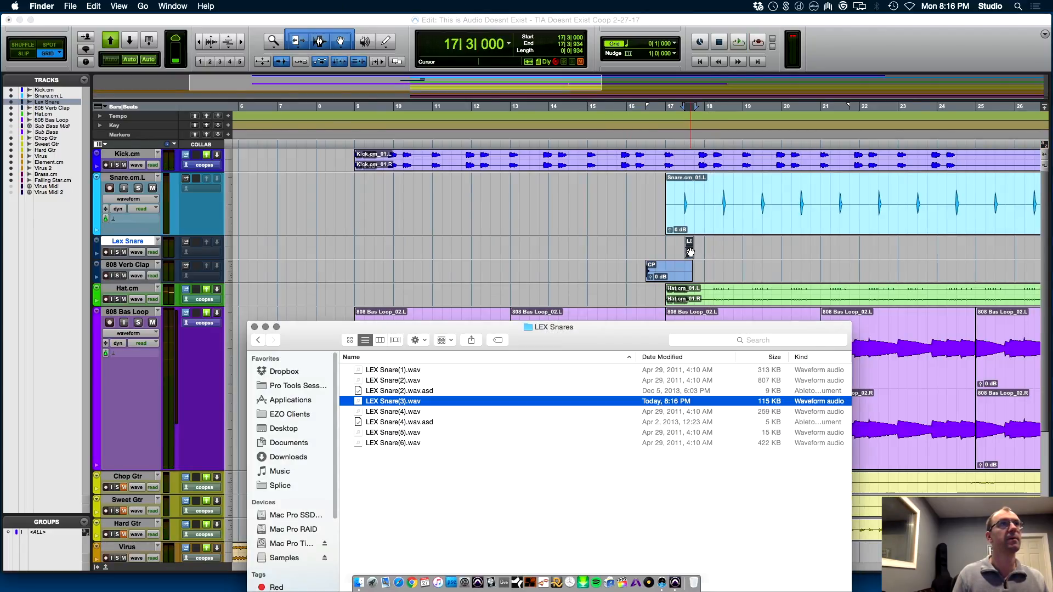
key(Up)
key(Up)
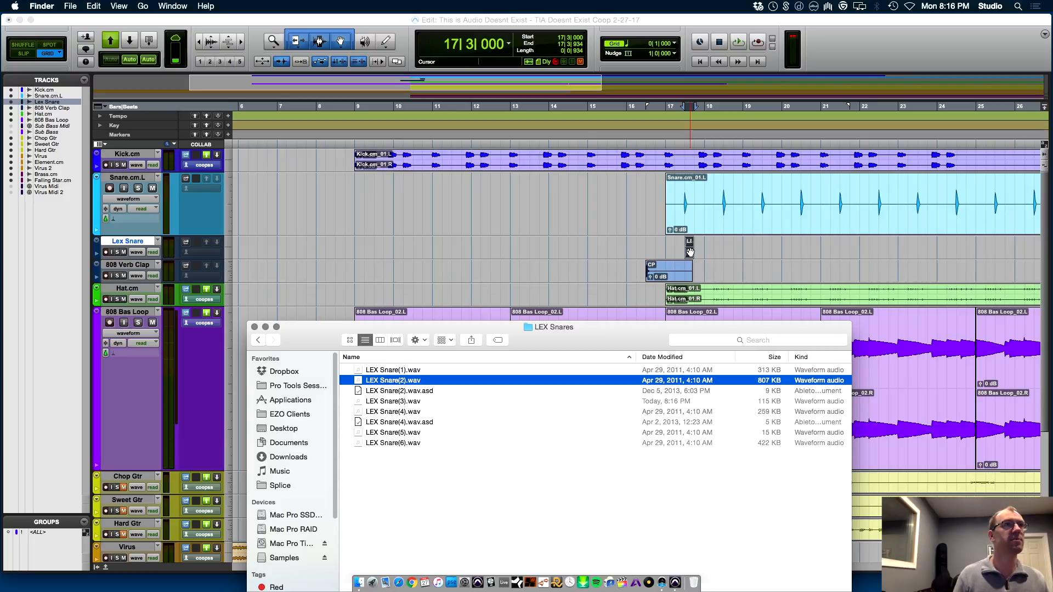
key(space)
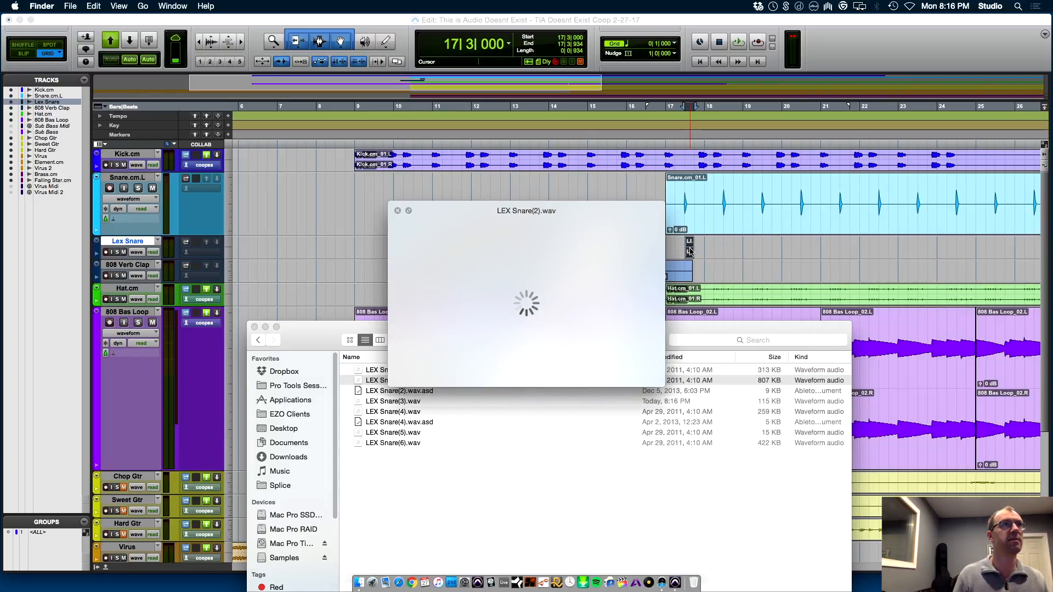
key(space)
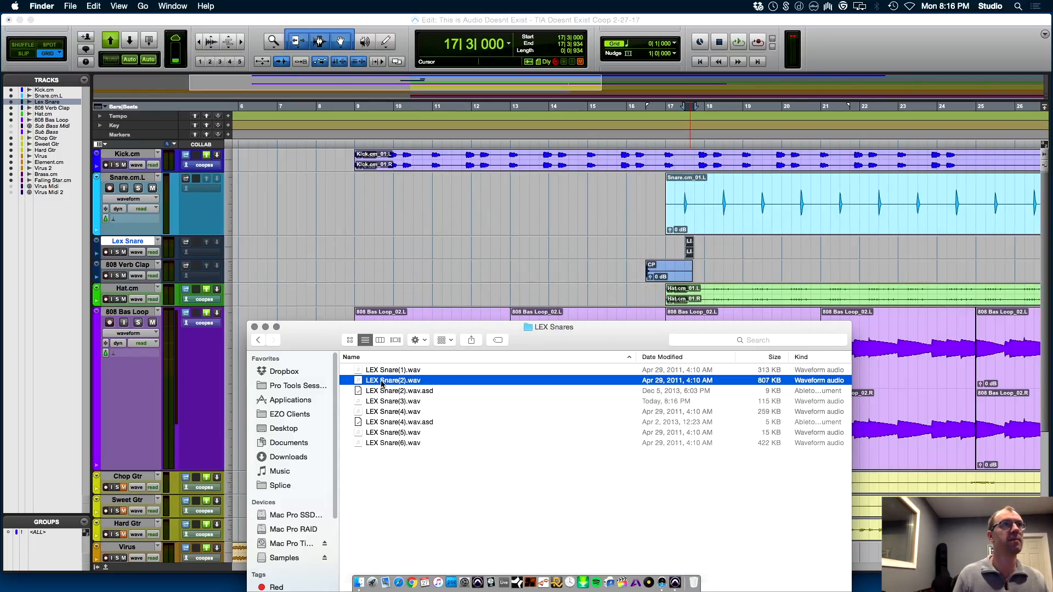
drag(728, 241, 686, 251)
key(space)
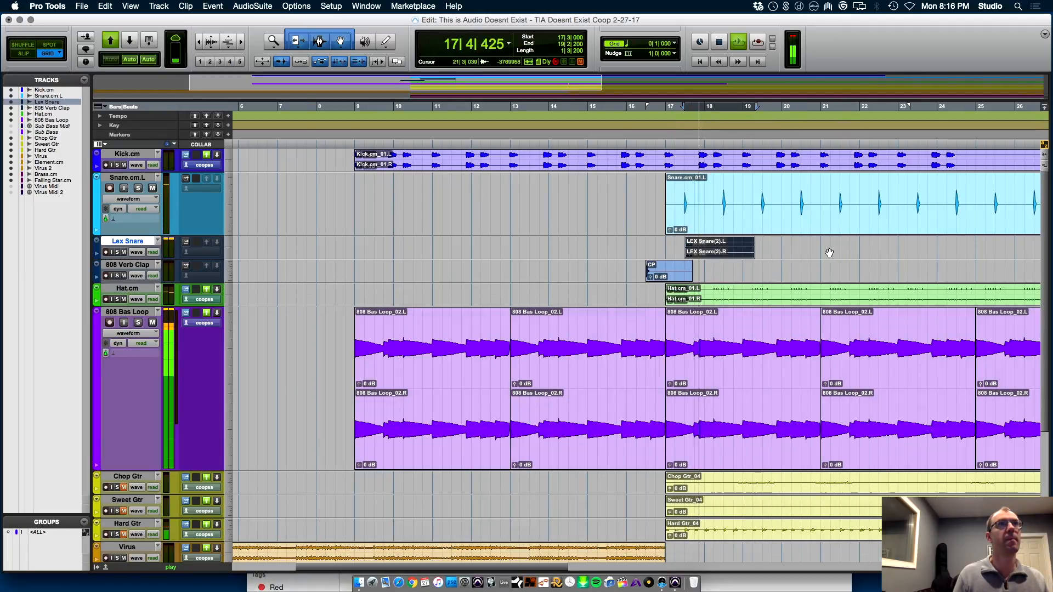
Copy the LEX Snare(2) clip one bar on and duplicate the two-bar selection from 17|3|000 repeatedly up to 31|3|000
mouse_move(706, 251)
mouse_down()
mouse_move(755, 250)
mouse_move(688, 248)
mouse_up()
click(763, 242)
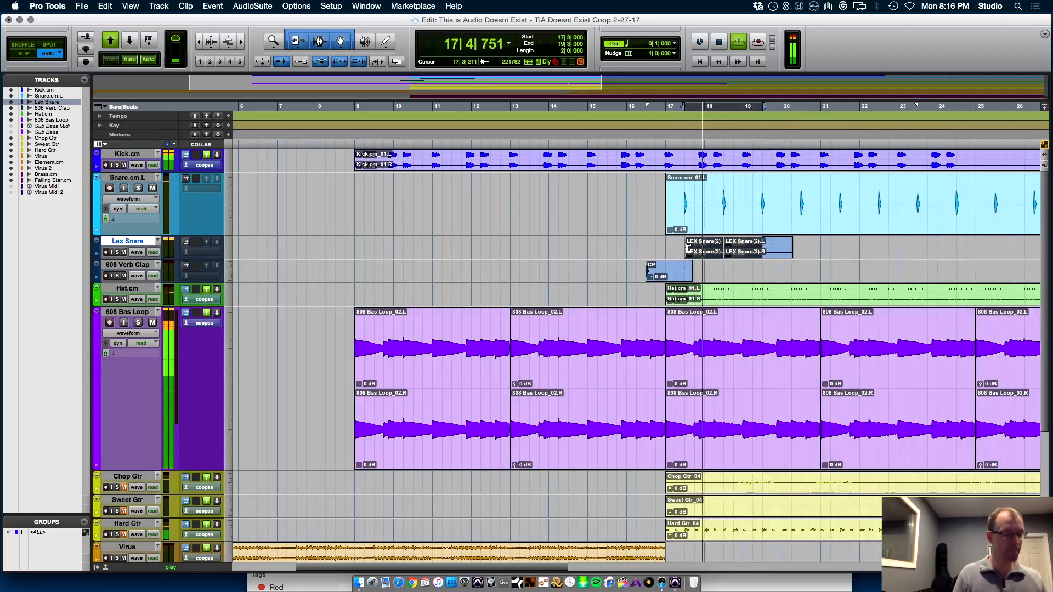
key(super+d)
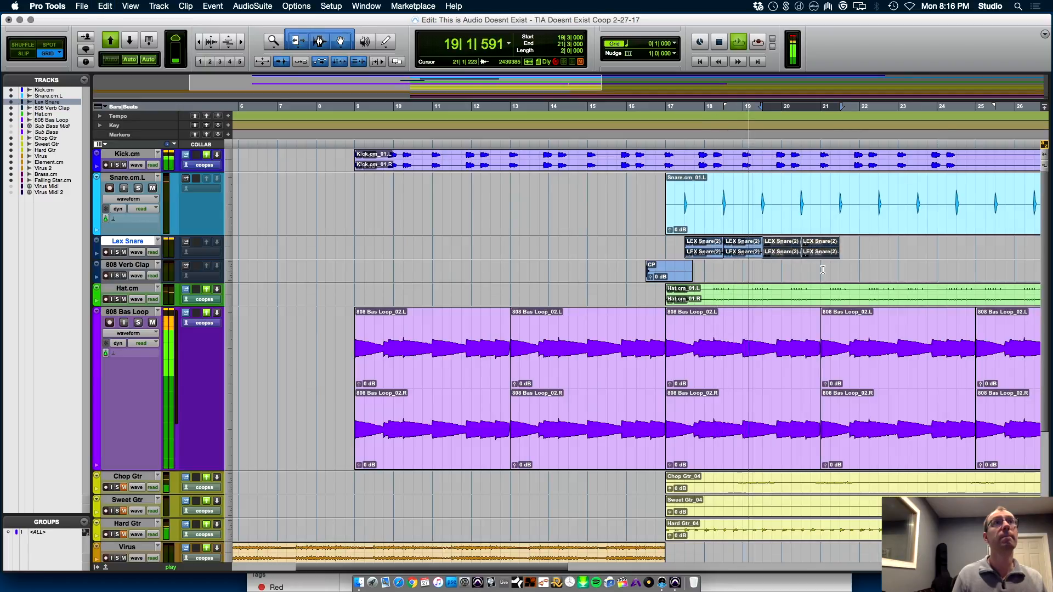
key(super+d)
key(super+d)
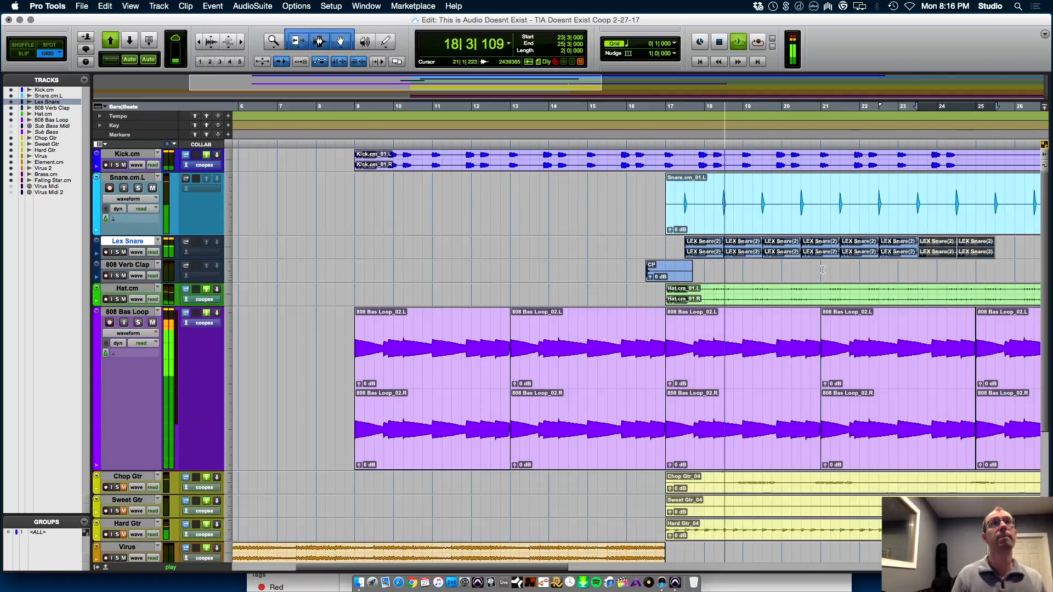
key(super+bracketleft)
key(super+bracketleft)
key(super+d)
key(super+d)
key(super+d)
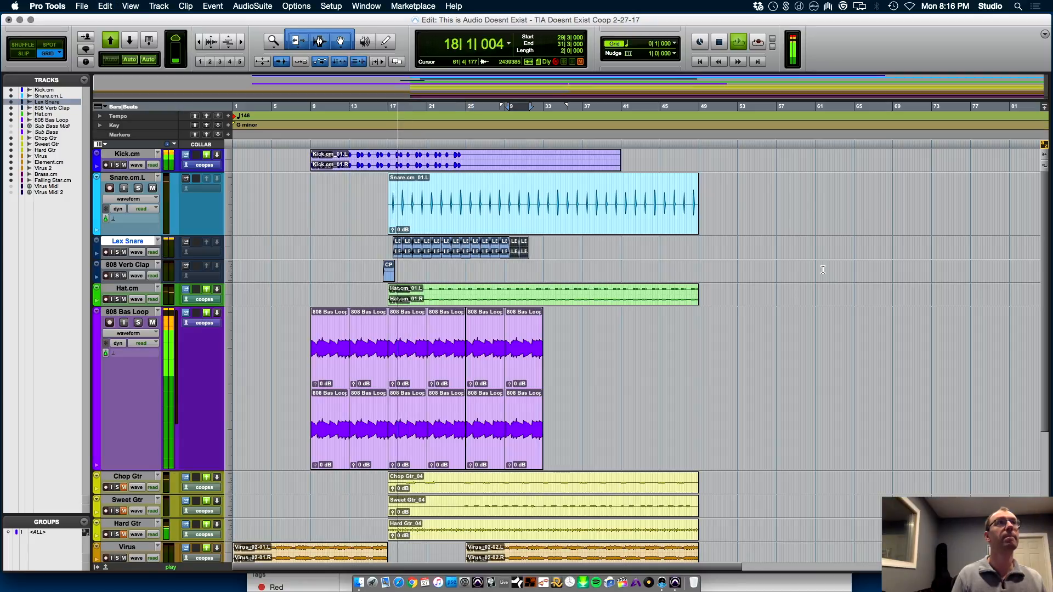
Play the mix from 16|2|000 to hear the repeated Lex Snare hits
key(space)
key(Return)
click(382, 243)
key(space)
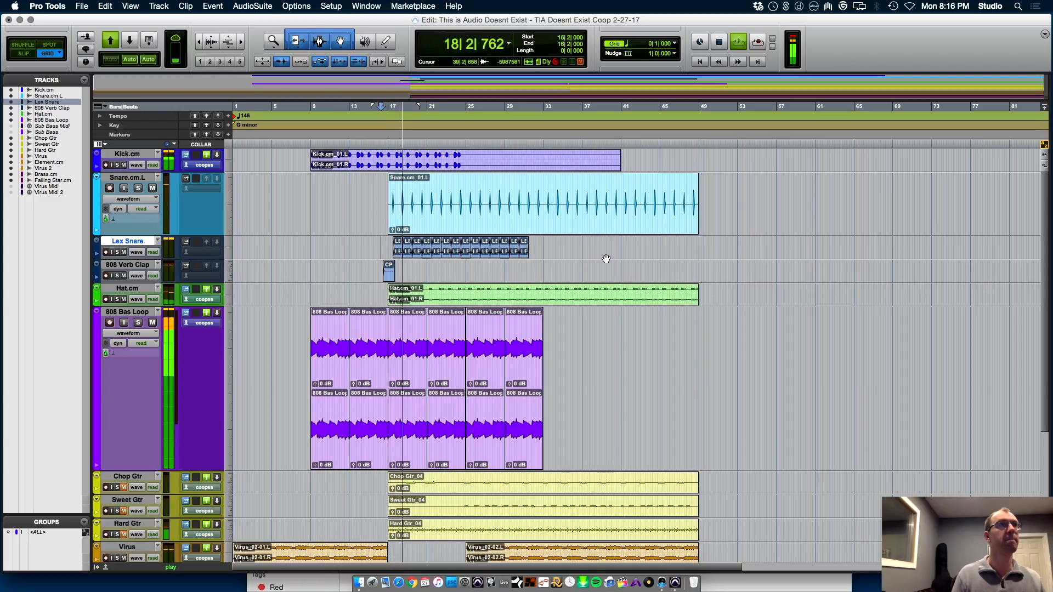
Place the edit cursor at 15|2|000 on the 808 Verb Clap track and stop playback
key(t)
key(t)
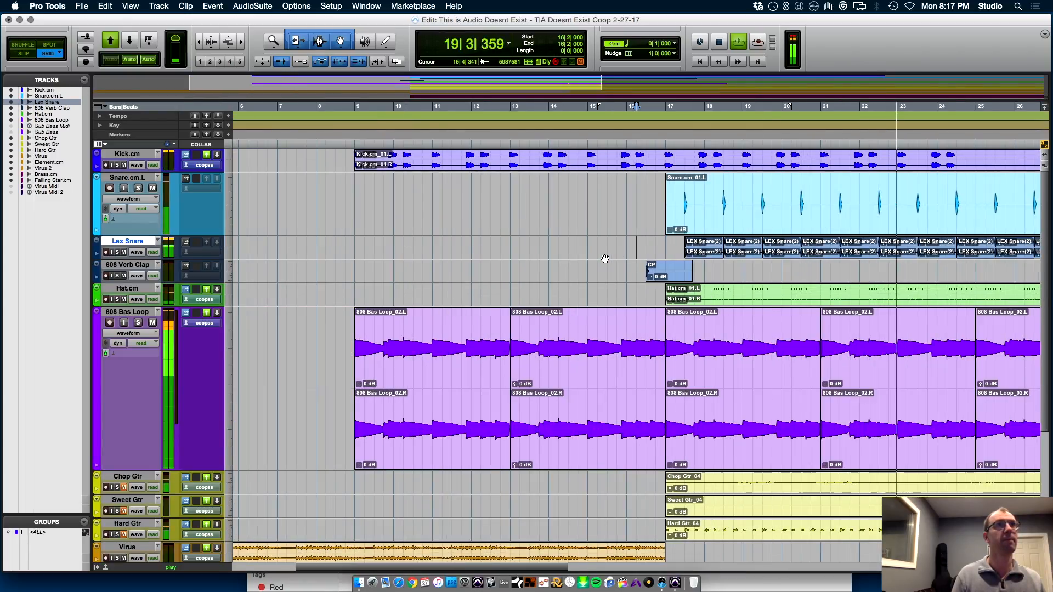
key(r)
click(510, 262)
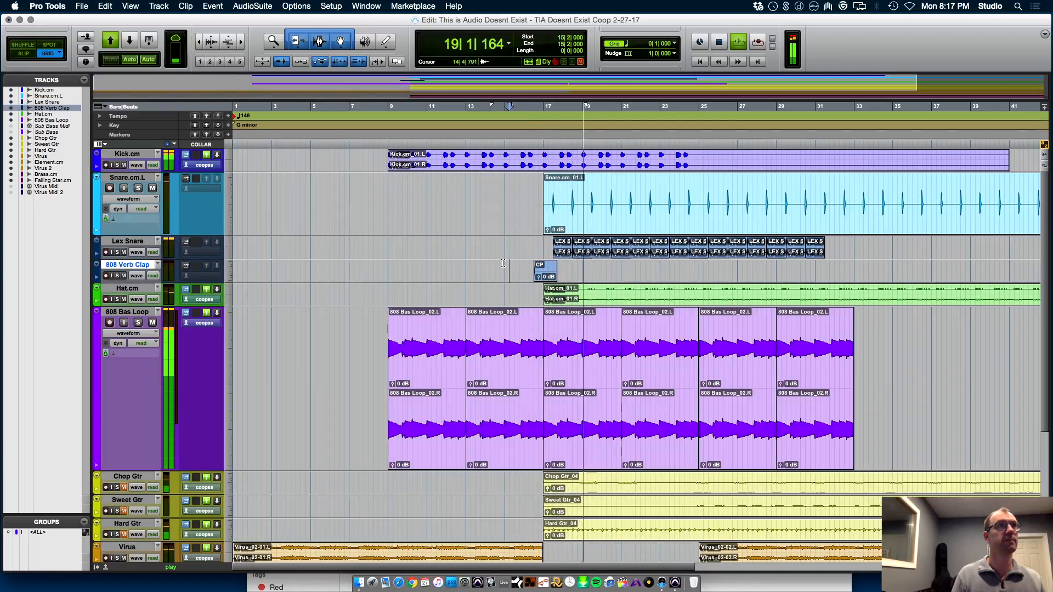
key(space)
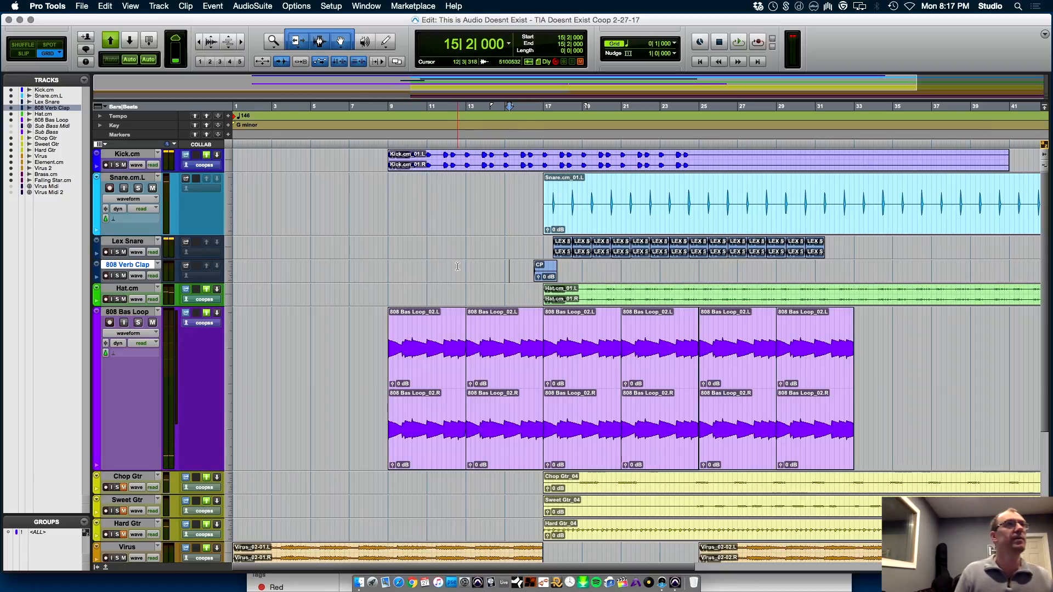
Switch to Finder, go up to the drum kit folder and open its LEX CLAPS folder at the first sample
key(super+Tab)
key(super+Up)
key(Up)
key(Up)
key(Up)
key(Up)
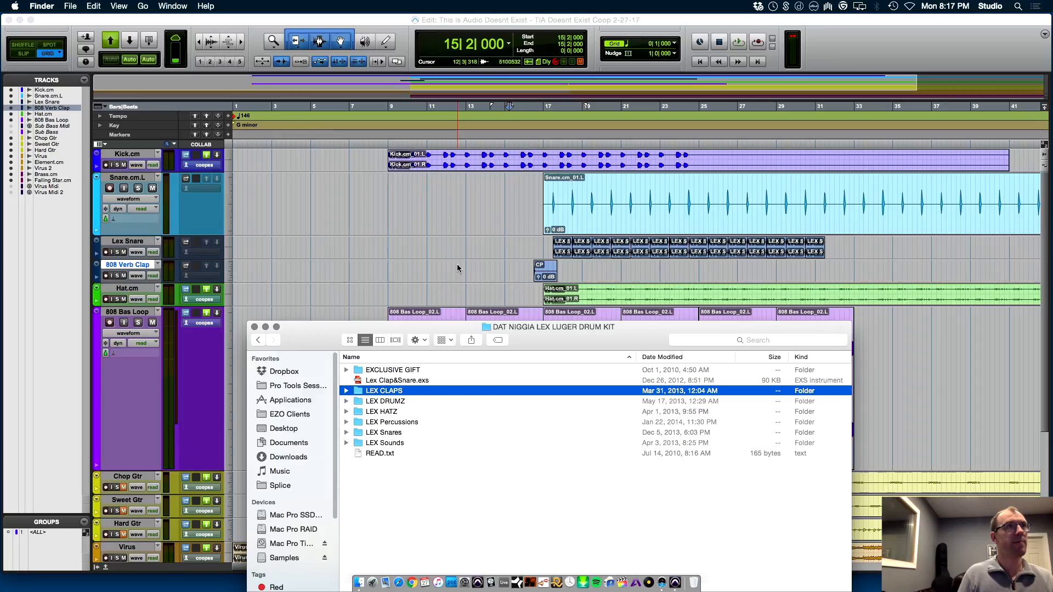
key(super+Down)
key(Down)
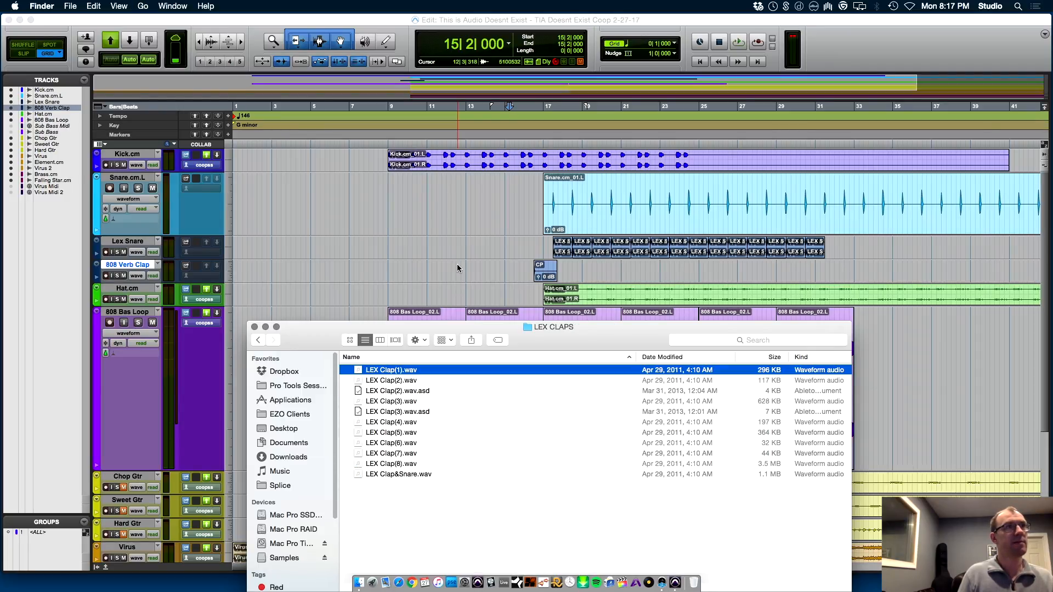
Preview the clap samples from LEX Clap(1).wav through LEX Clap(5).wav and close the preview
key(space)
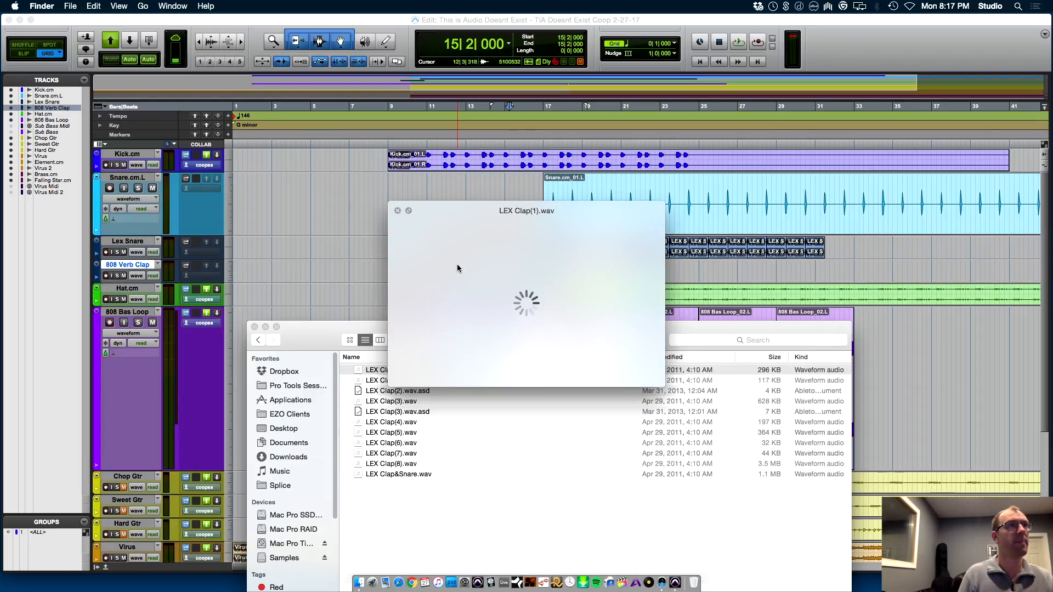
key(Down)
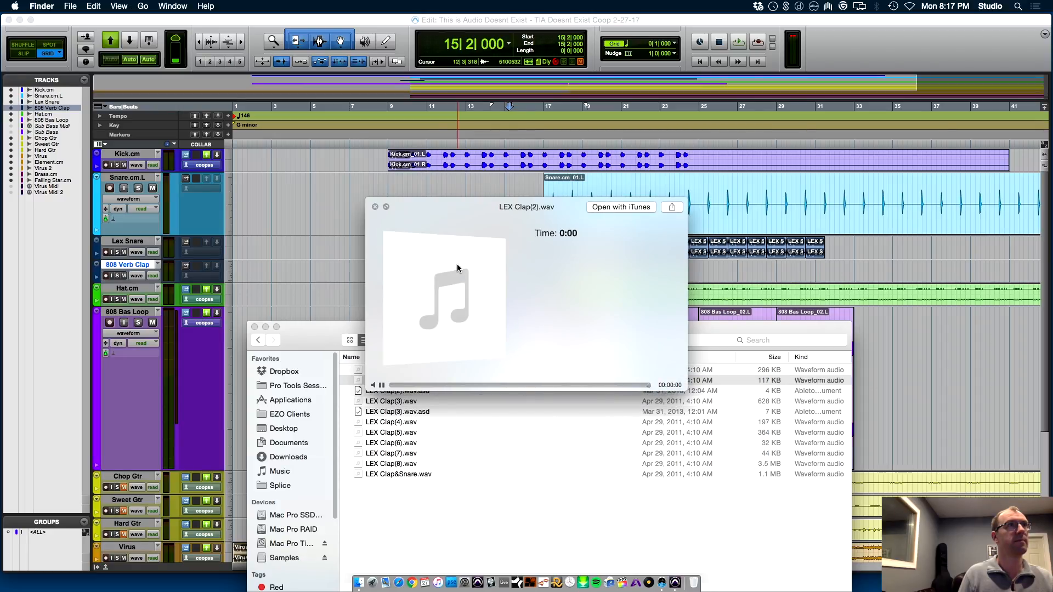
key(Down)
key(Down)
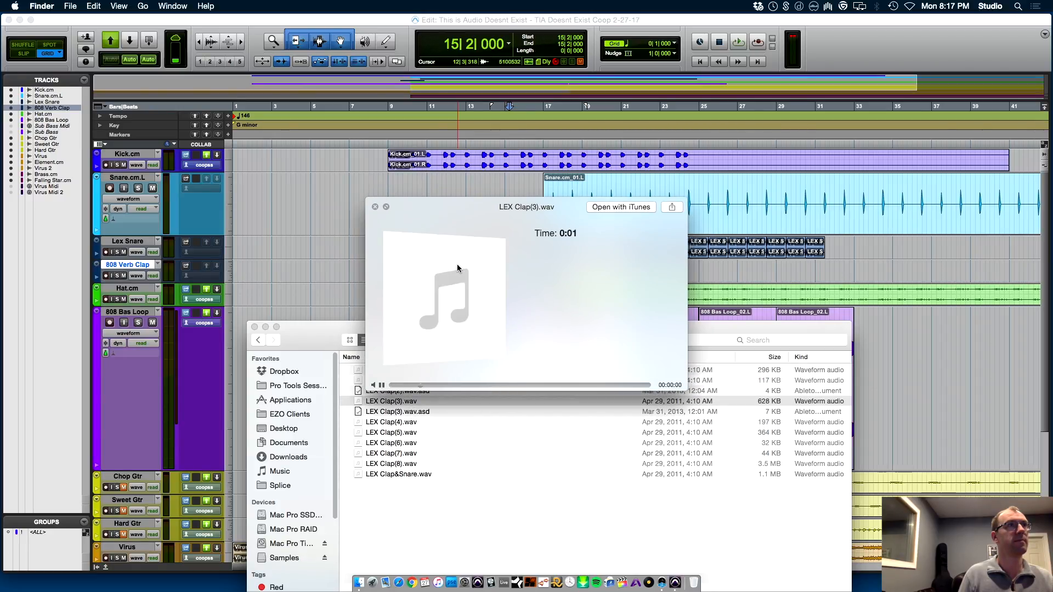
key(Down)
key(Down)
key(Down)
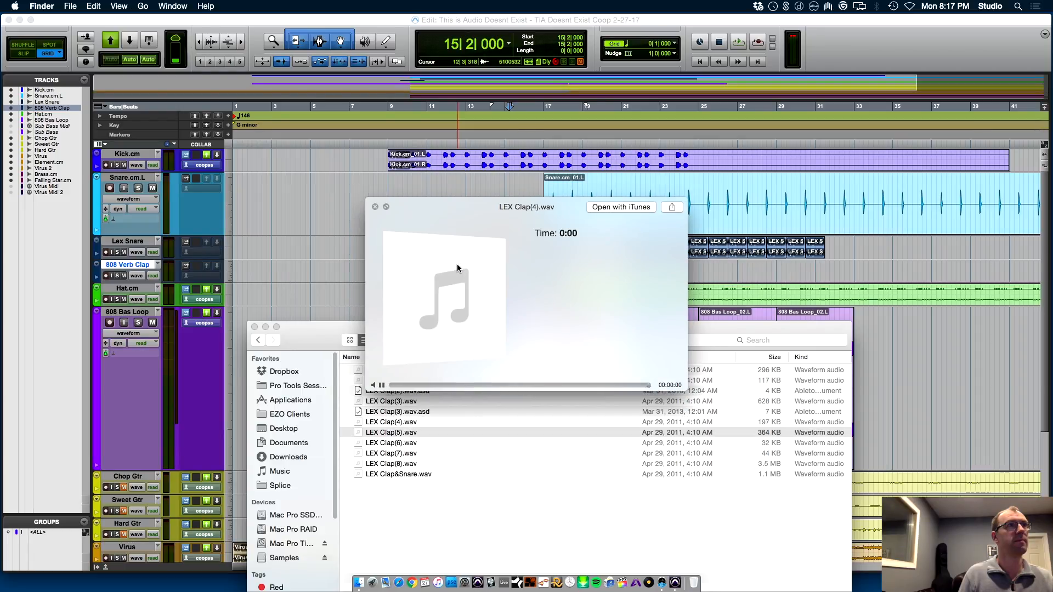
key(Up)
key(Down)
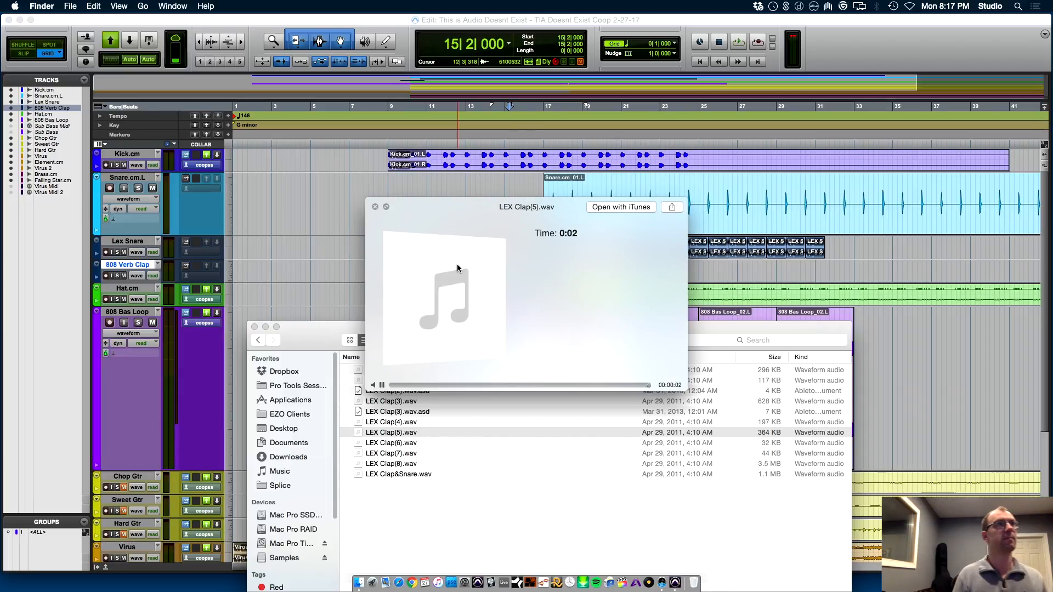
key(space)
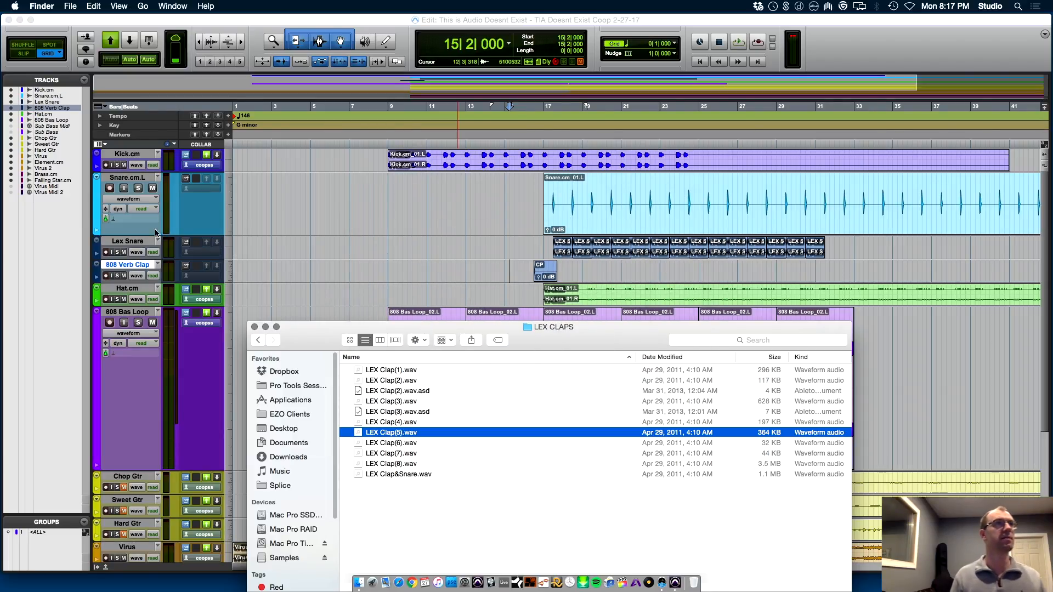
Switch to Pro Tools and create two new audio tracks below the 808 Verb Clap track
click(121, 267)
key(super+shift+n)
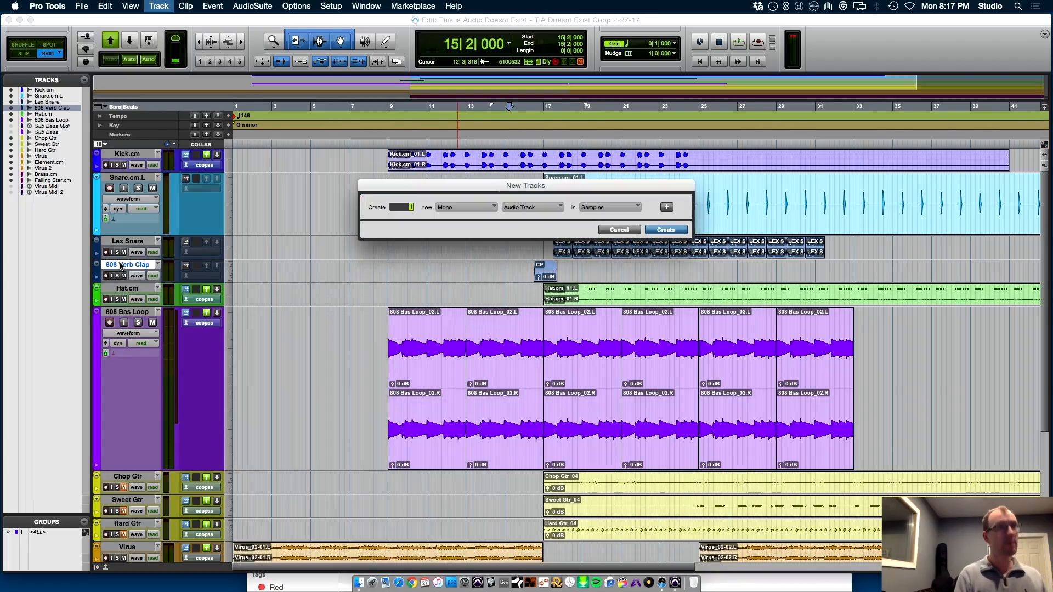
key(Return)
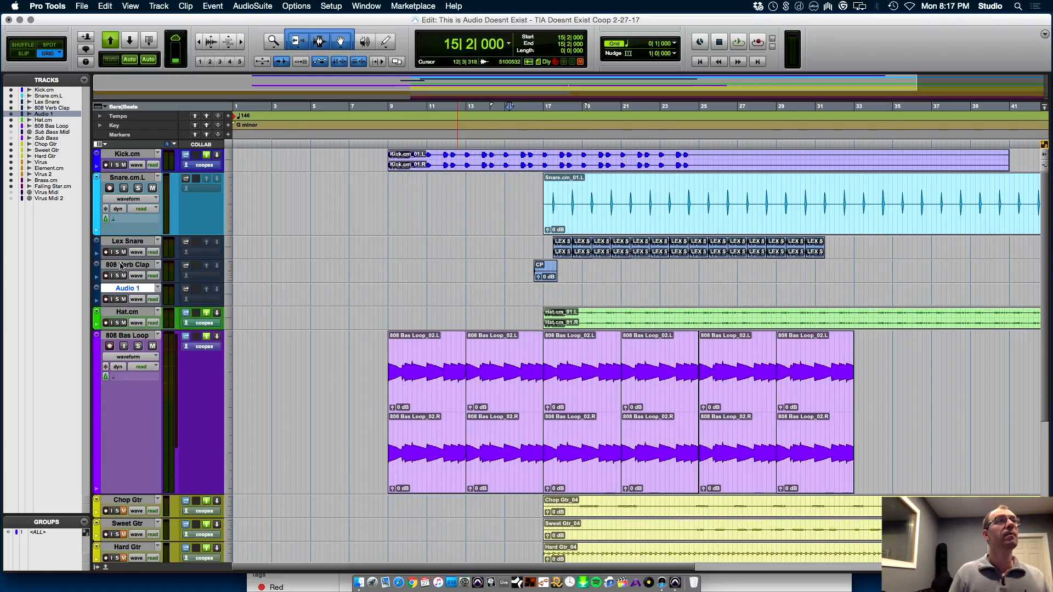
key(super+shift+n)
key(Return)
Import LEX Clap(5).wav onto Audio 2 at 19|2|000 and LEX Clap(1).wav onto Audio 1 at 18|2|000
key(super+Tab)
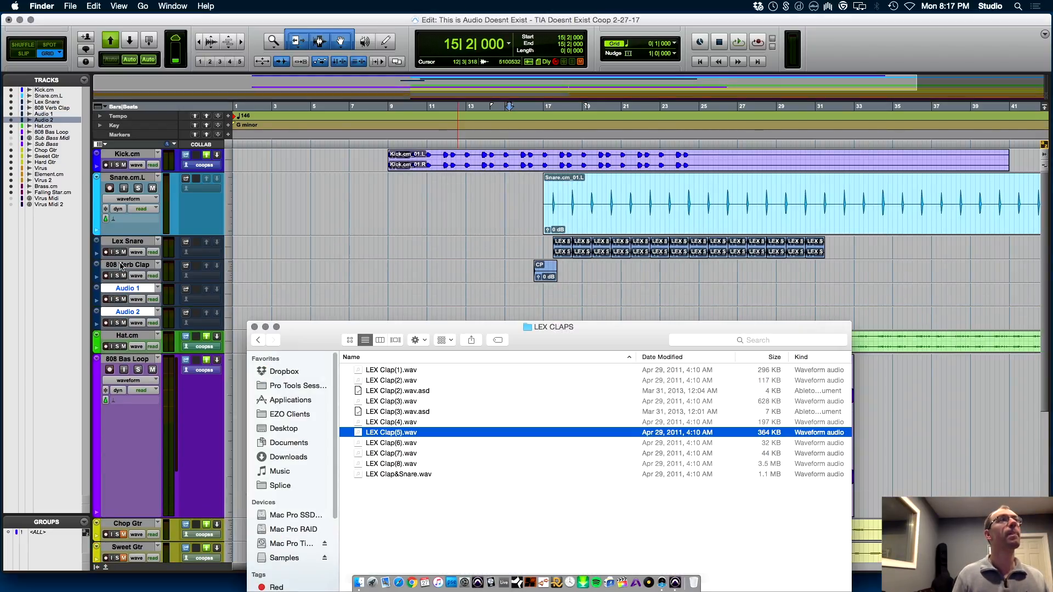
drag(633, 315, 588, 314)
key(super+Tab)
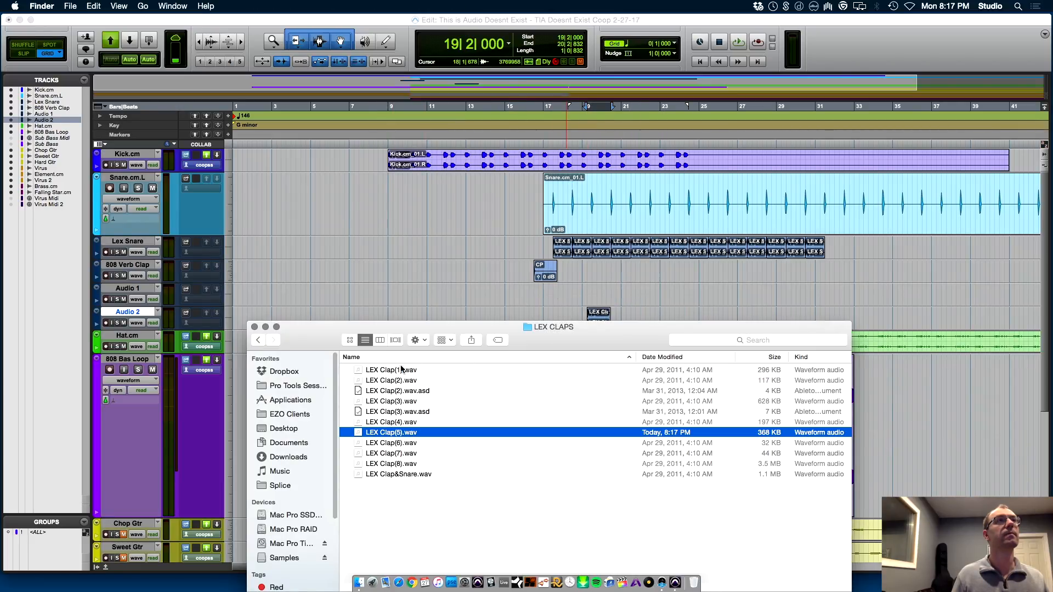
drag(566, 294, 567, 295)
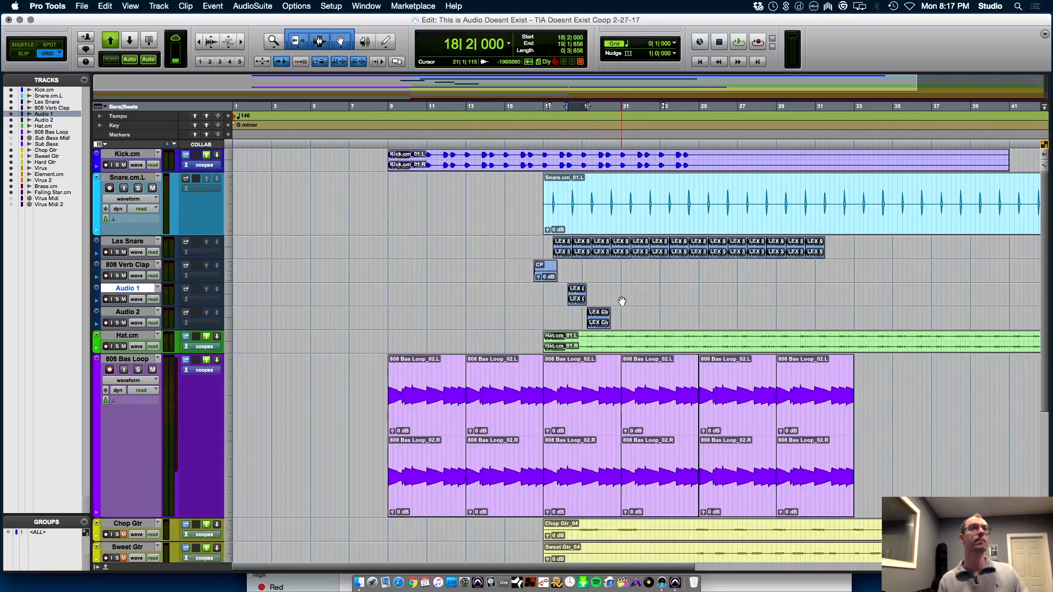
Move the LEX Clap(1) clip to 17|3|000 under the first snare hit and play the mix from 17|1|000
key(t)
key(t)
key(t)
drag(670, 300, 554, 296)
click(448, 293)
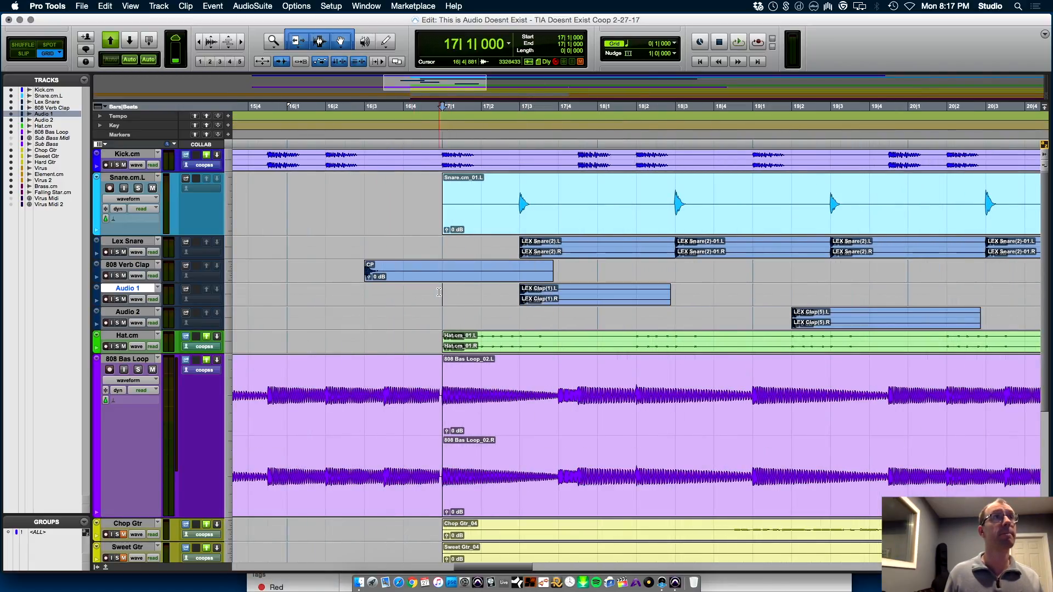
key(space)
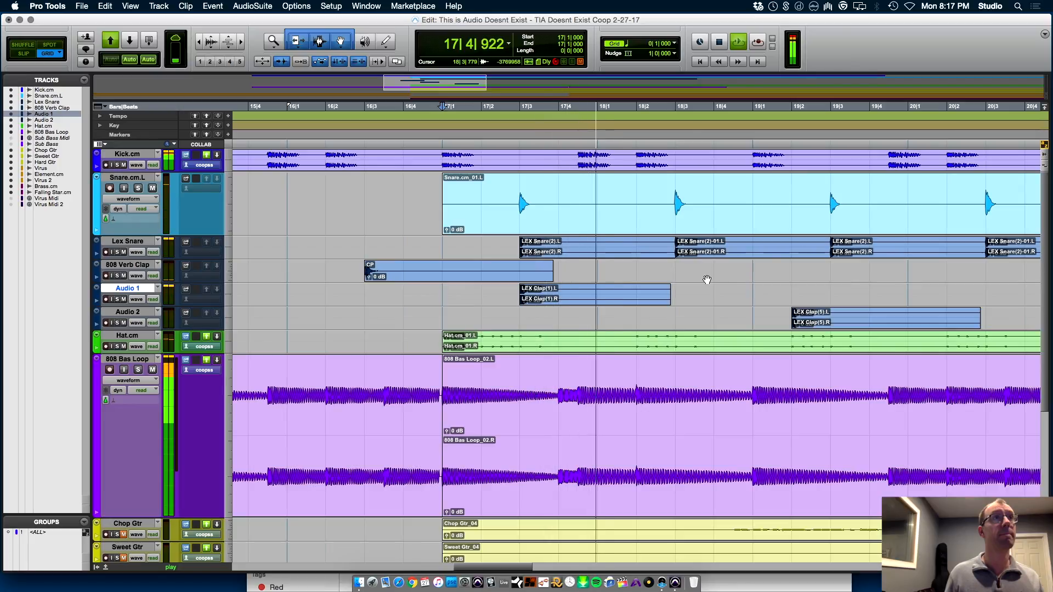
key(space)
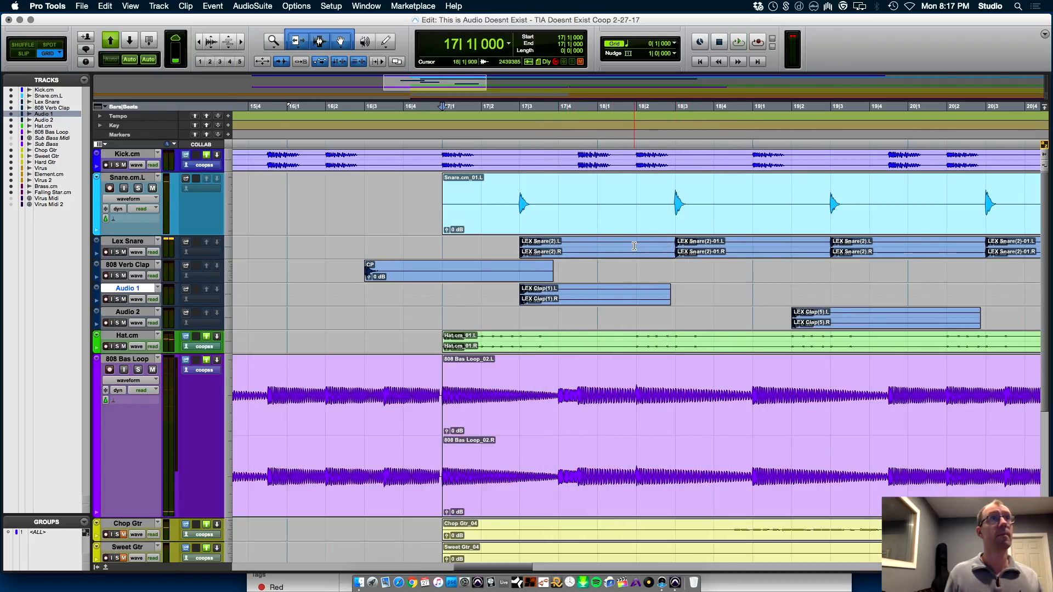
Separate the snare hit at 18|3|000 on Snare.cm.L and Lex Snare and move both pieces to 18|2|000
drag(722, 244, 671, 188)
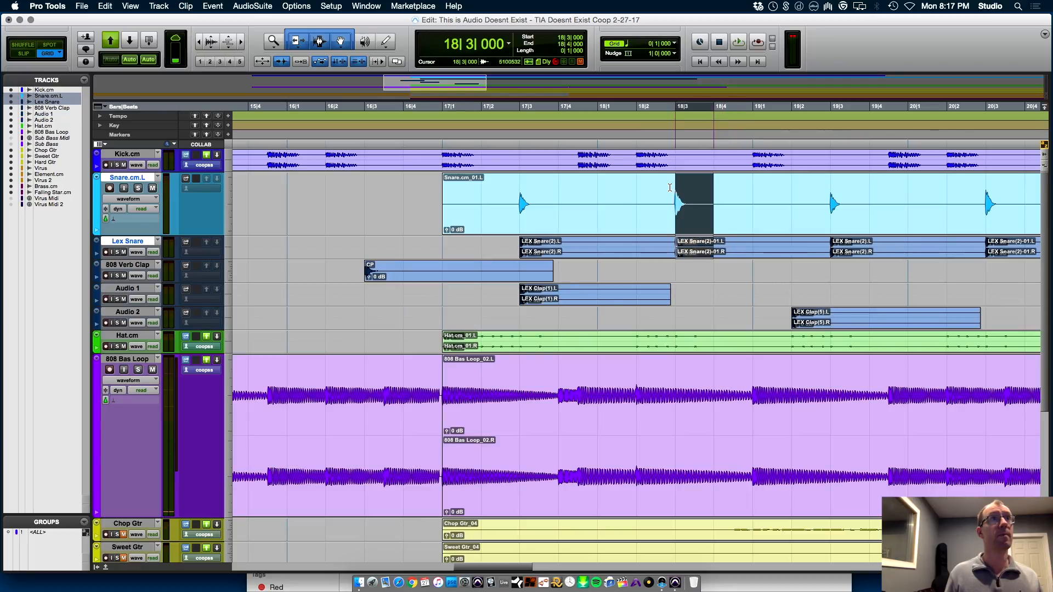
key(super+e)
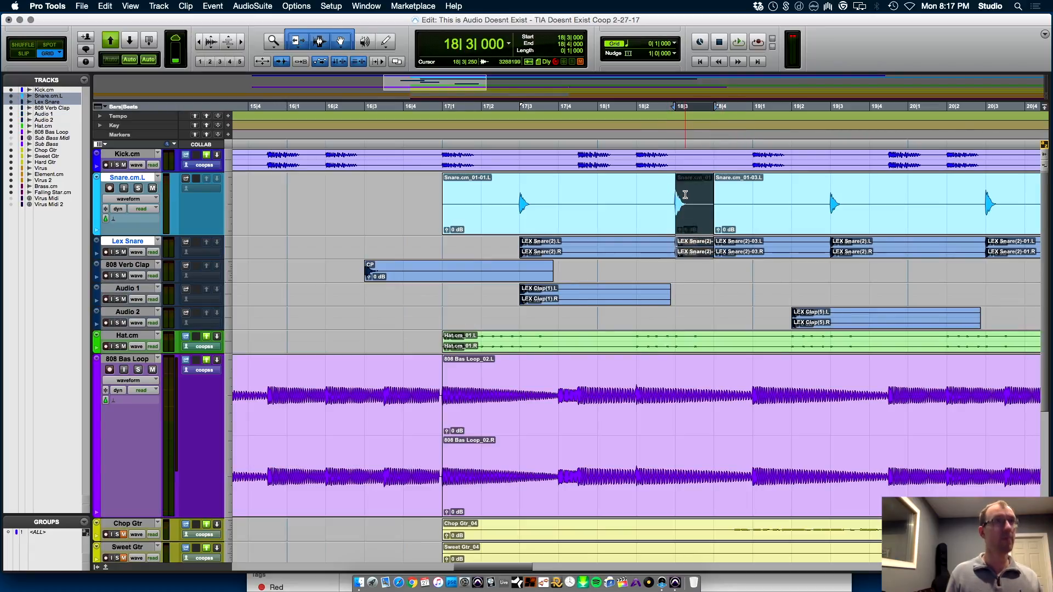
drag(689, 222, 656, 221)
Set the grid to 1/8 note and play the mix from 17|1|000 to hear the moved snare hit
click(676, 44)
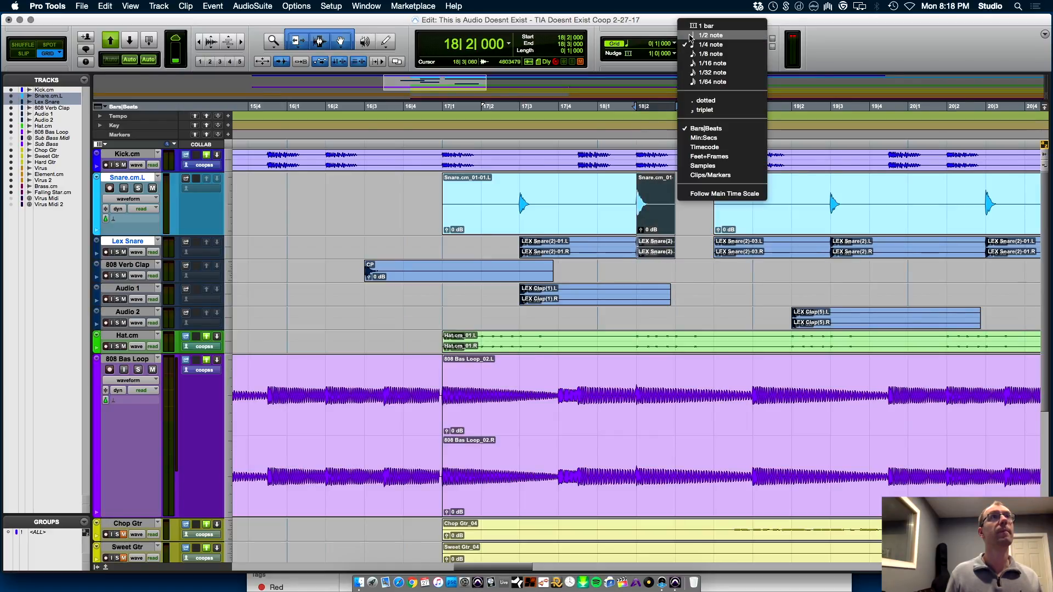
click(713, 53)
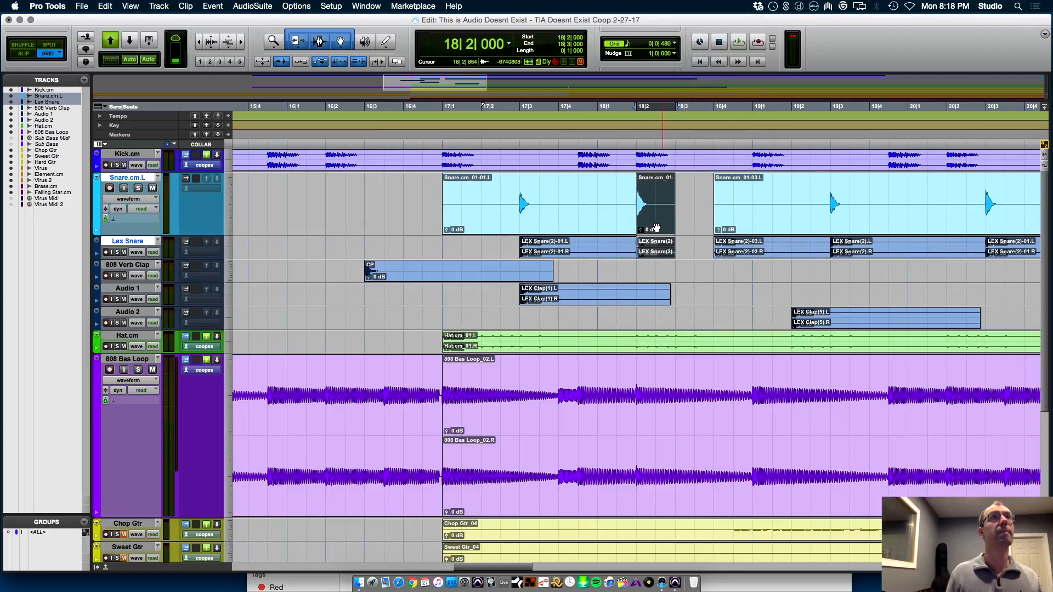
key(space)
key(space)
click(443, 293)
key(space)
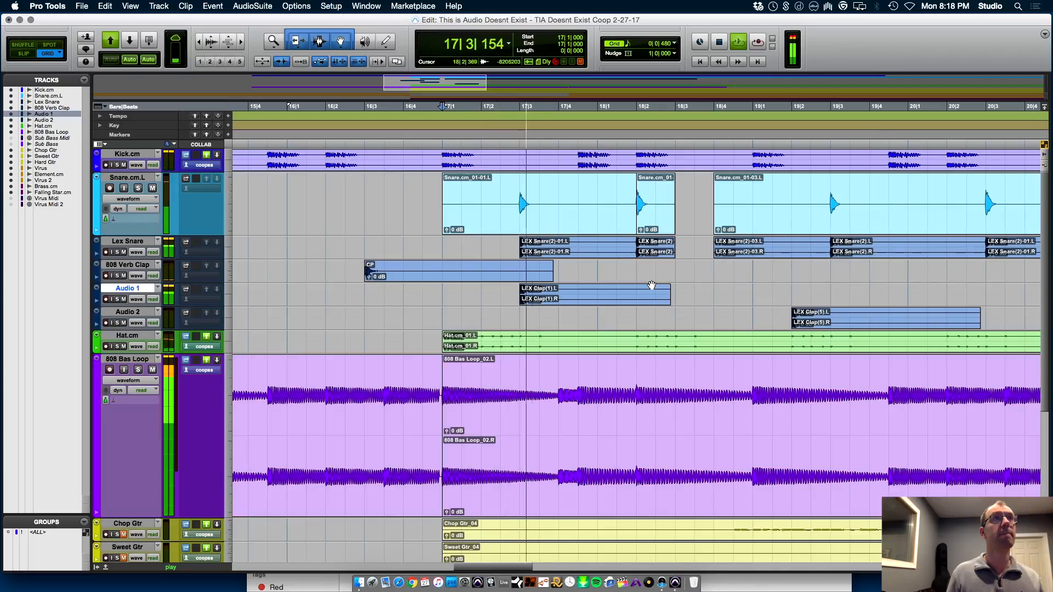
Move the separated hit on both snare tracks to an eighth note before bar 18 and play from 17|1|000
key(space)
click(652, 220)
drag(653, 223, 595, 222)
click(441, 293)
key(space)
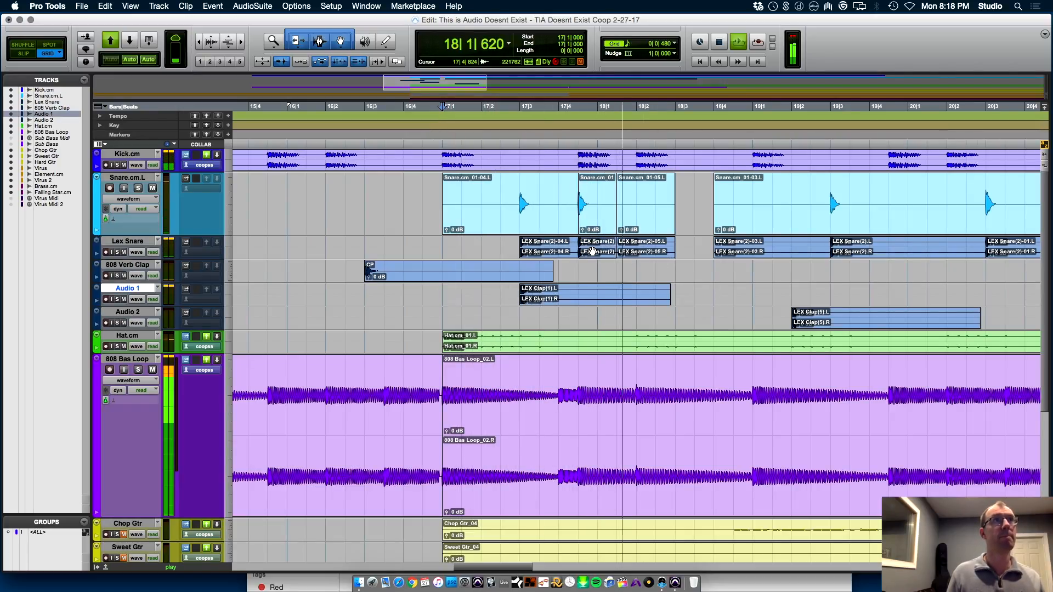
key(space)
Copy the separated hit on both snare tracks to 18|1|480 and play the pattern from 17|1|000
click(595, 223)
drag(595, 222, 636, 225)
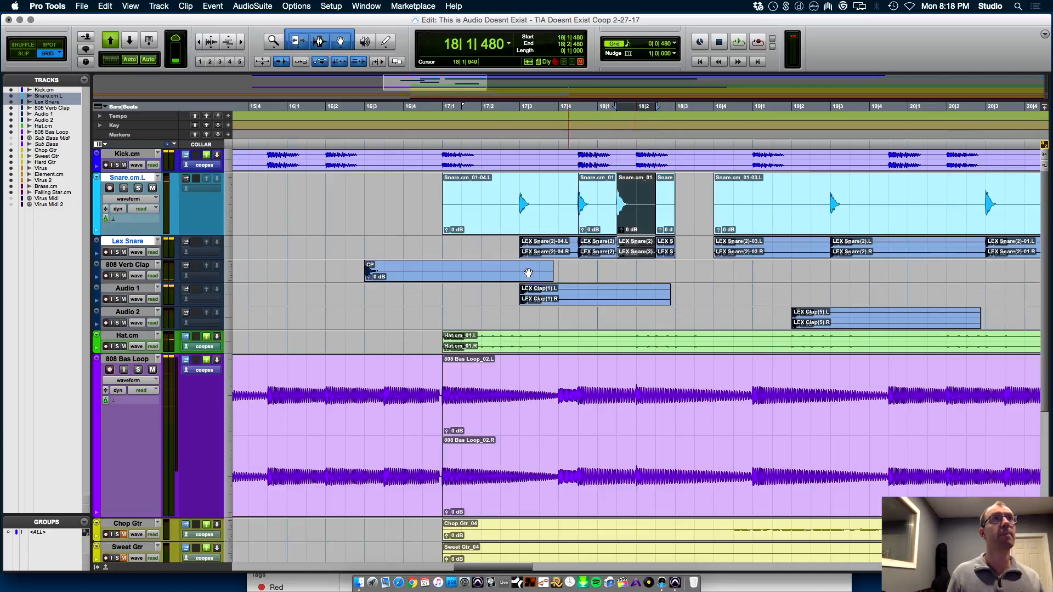
click(442, 298)
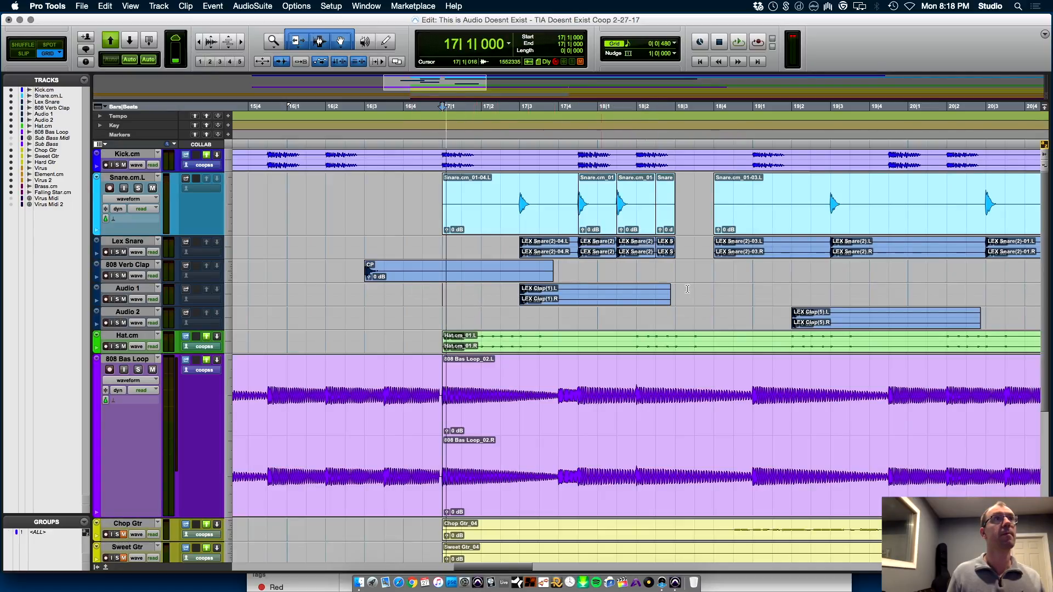
key(space)
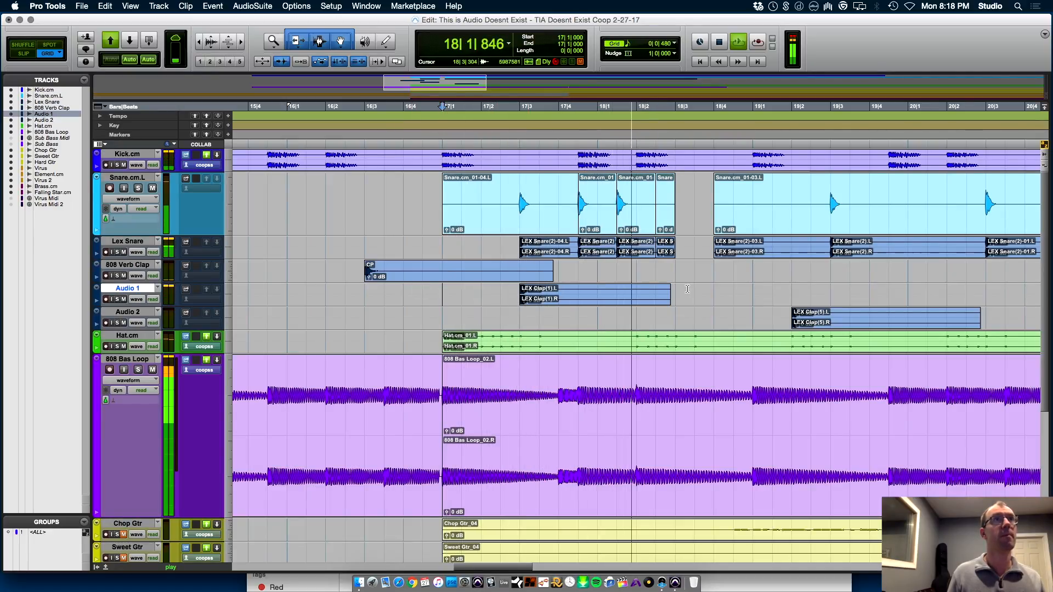
key(space)
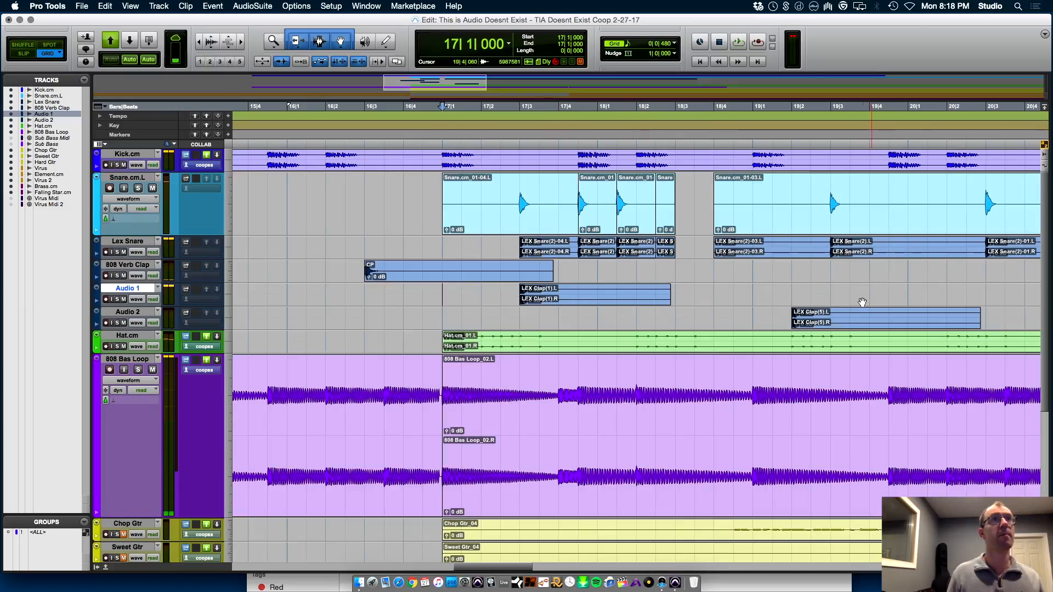
Move the LEX Clap(5) clip on Audio 2 to 18|3|000 and play the mix from 17|1|000
drag(843, 320, 728, 320)
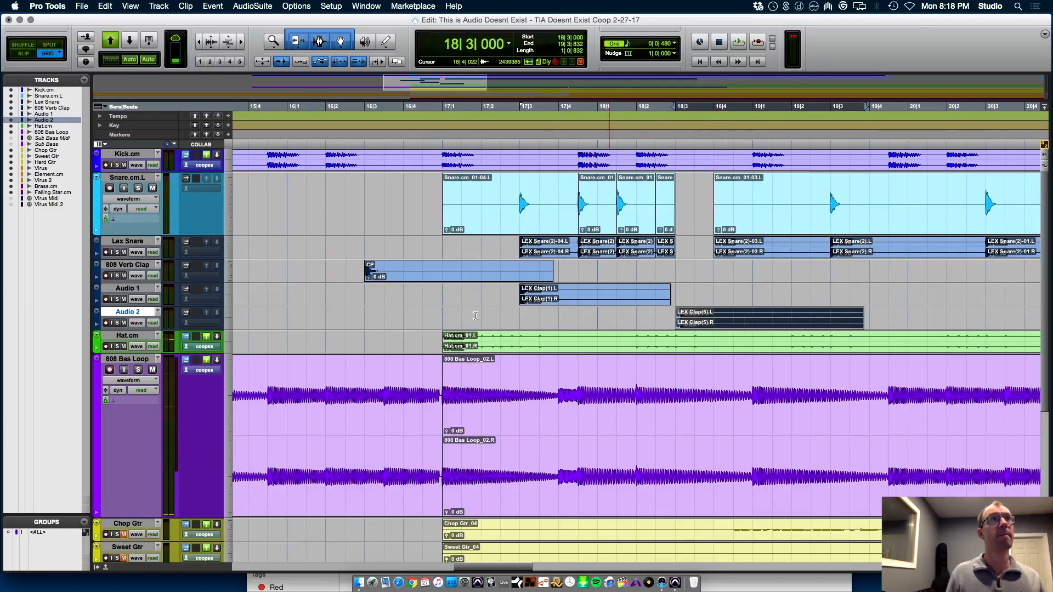
click(439, 314)
key(space)
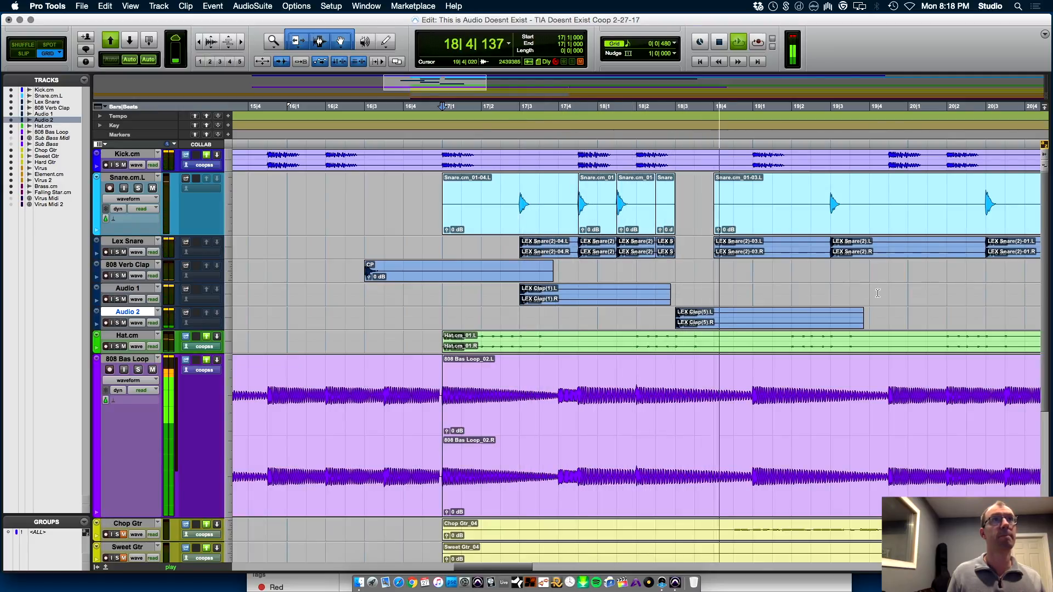
key(space)
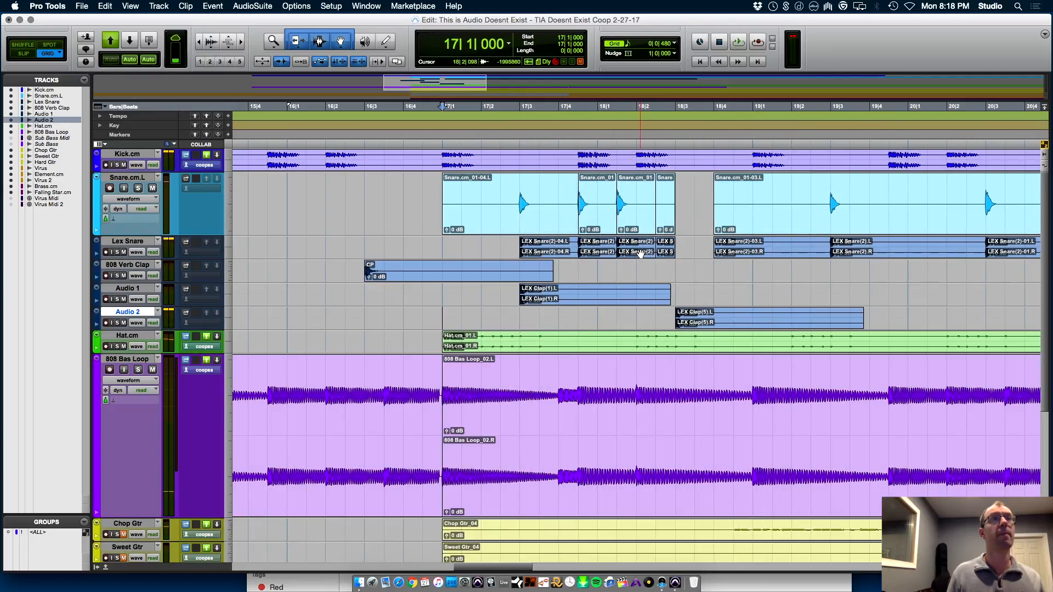
Copy the short Lex Snare clip from 18|1|480 to 18|4|000 and play the mix from 17|1|000
drag(640, 253, 734, 251)
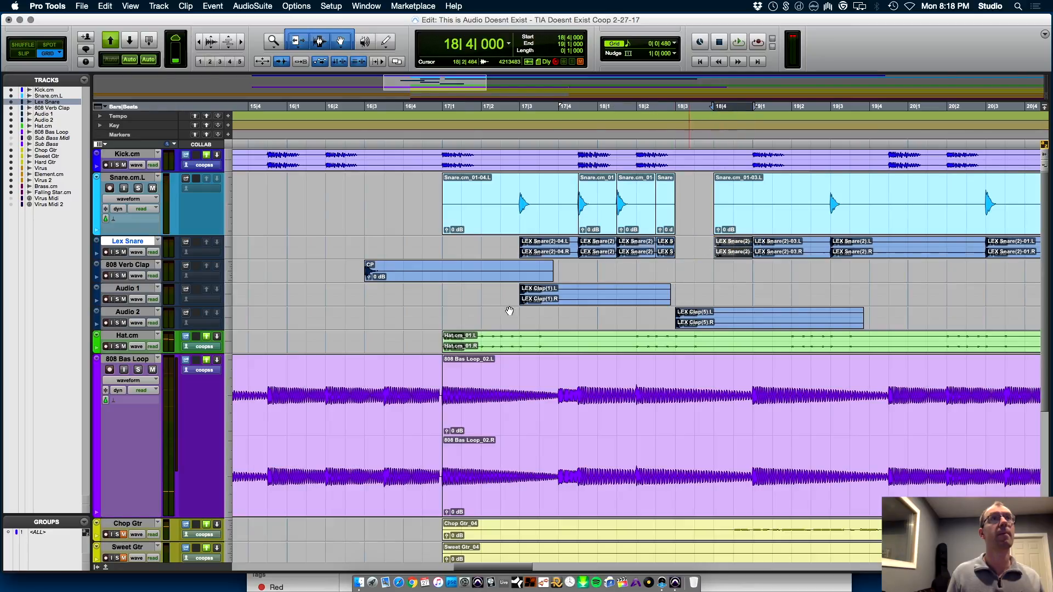
click(440, 315)
key(space)
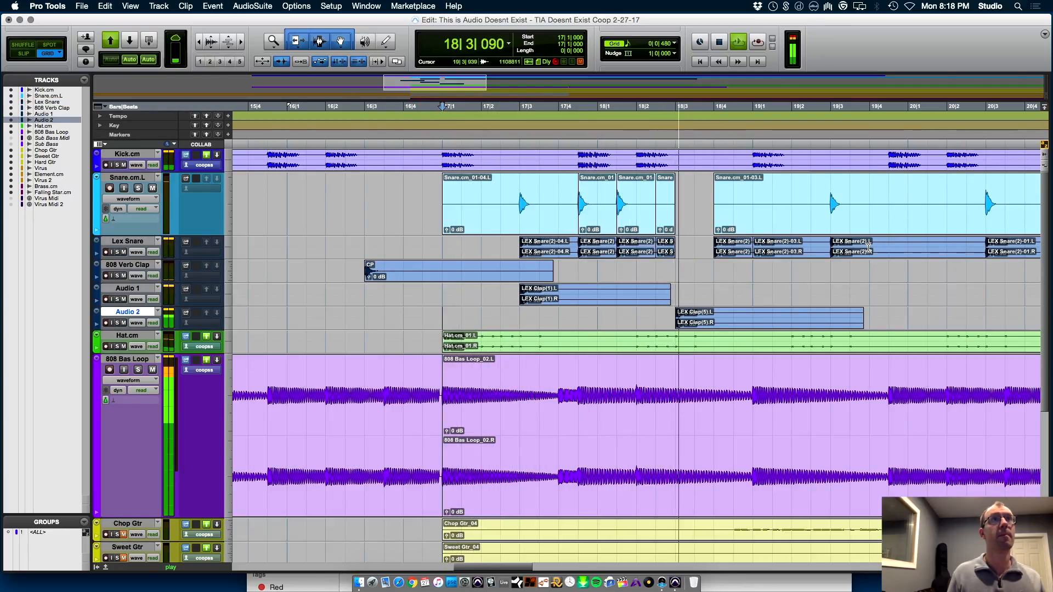
key(space)
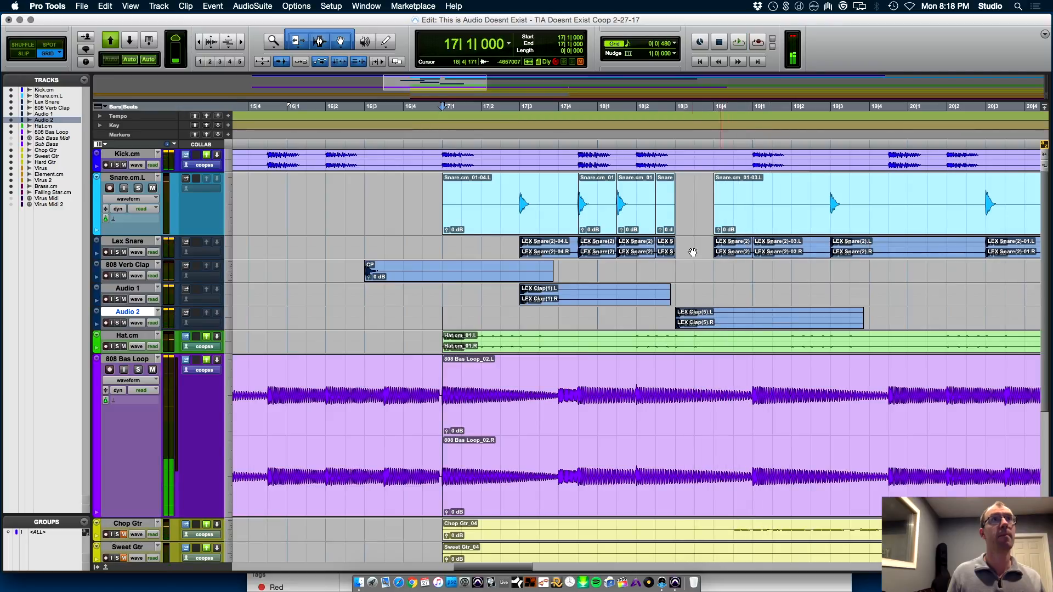
Undo the last Lex Snare copy and copy the short Snare.cm.L hit from 18|1|480 to 18|4|480
click(729, 253)
key(super+z)
drag(621, 217, 748, 218)
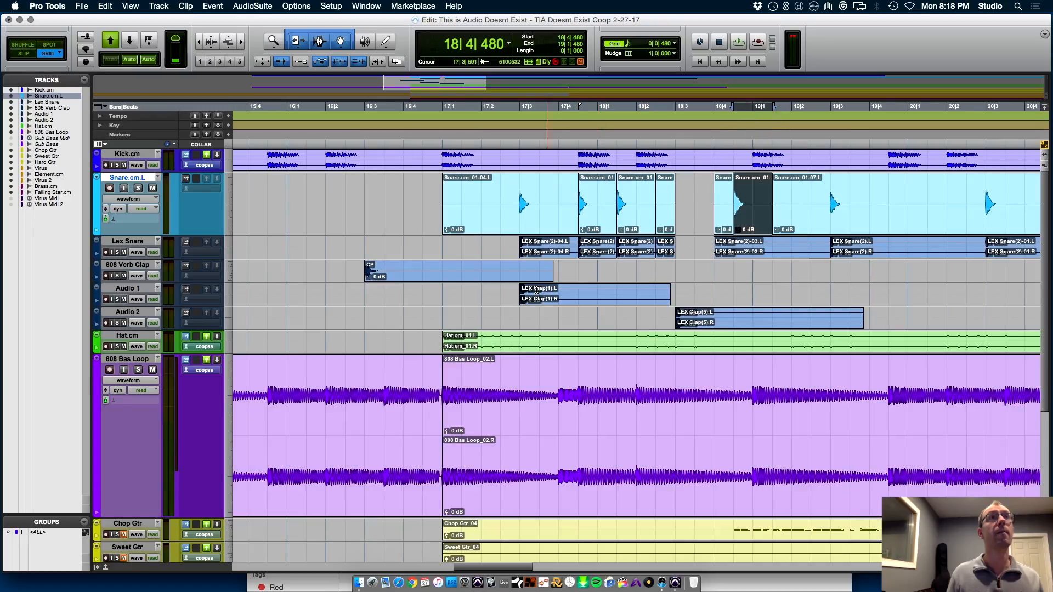
Play the mix from 17|1|000 and check the track levels in the mixer
click(447, 253)
key(space)
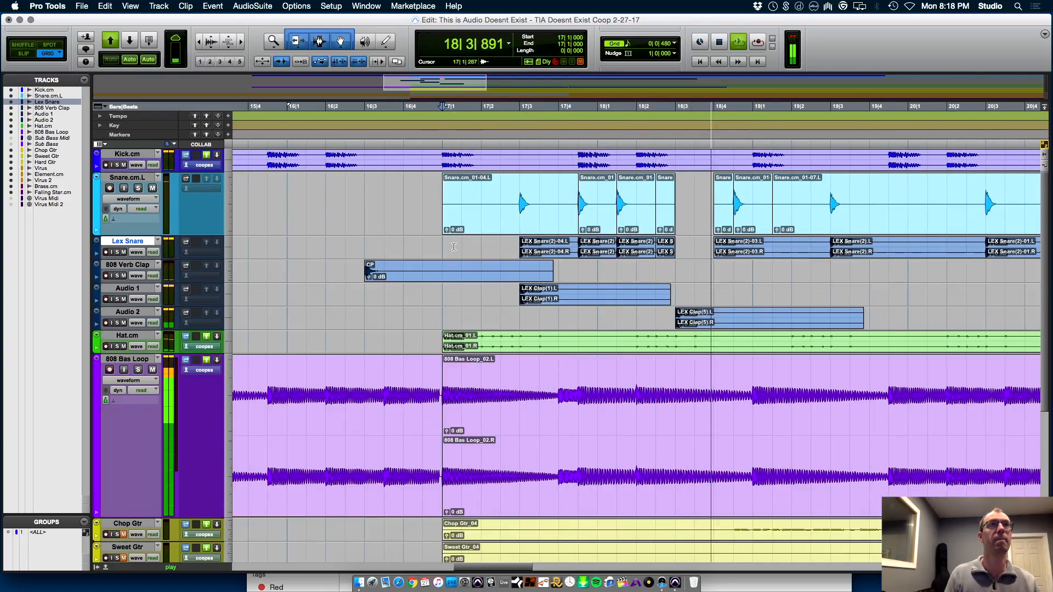
key(super+equal)
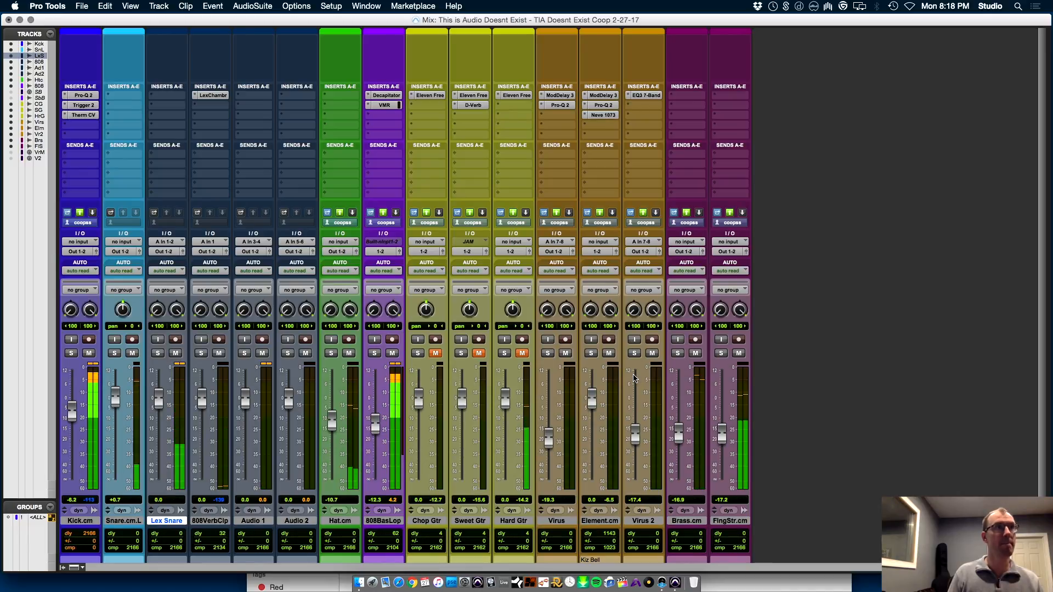
key(super+equal)
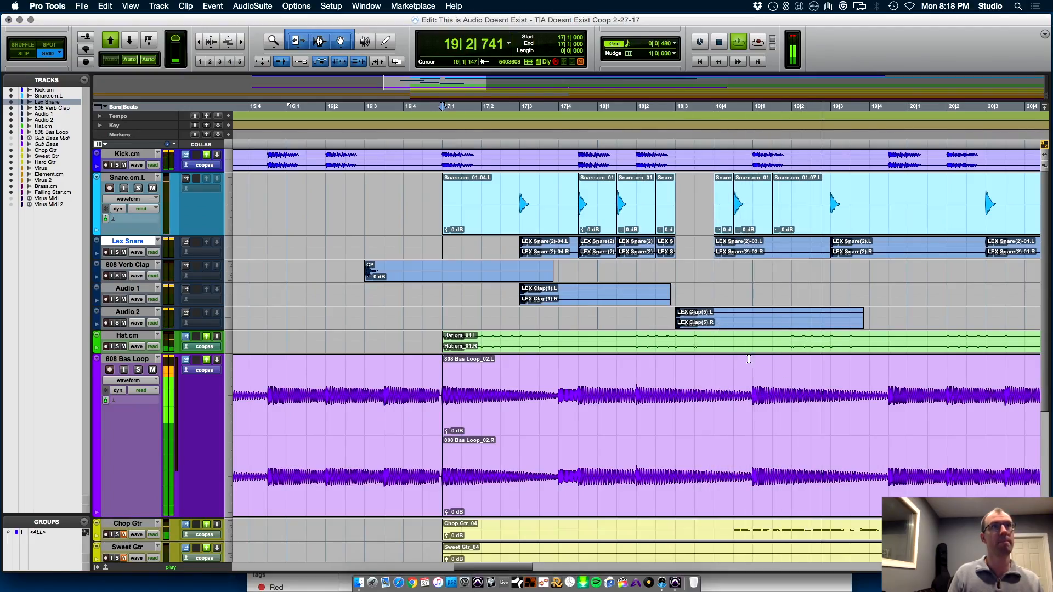
key(space)
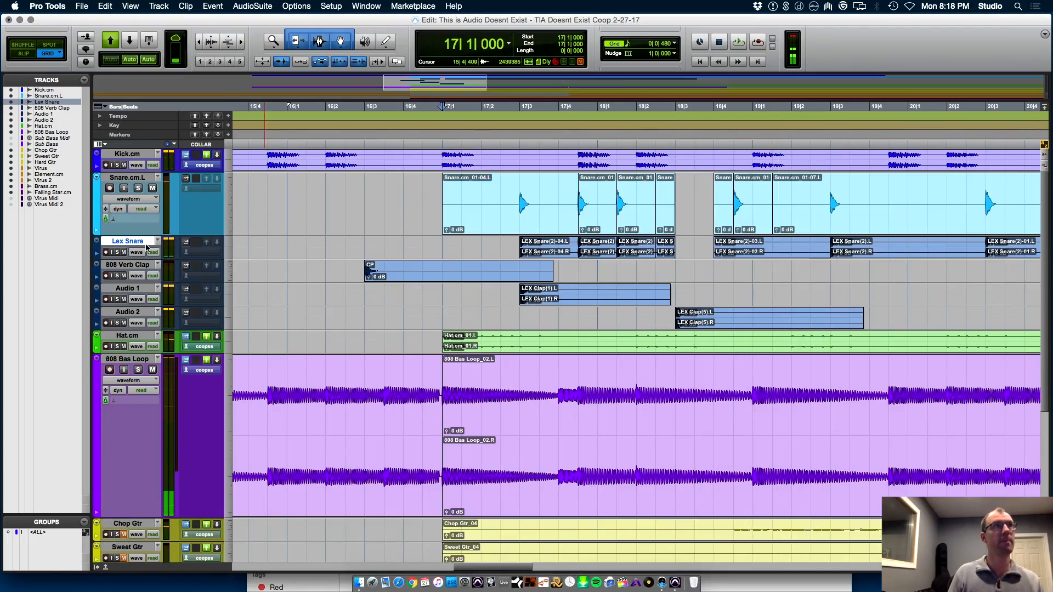
Enable X-Form Elastic Audio on Snare.cm.L and pitch-shift all of the track's clips up 2 semitones
click(130, 219)
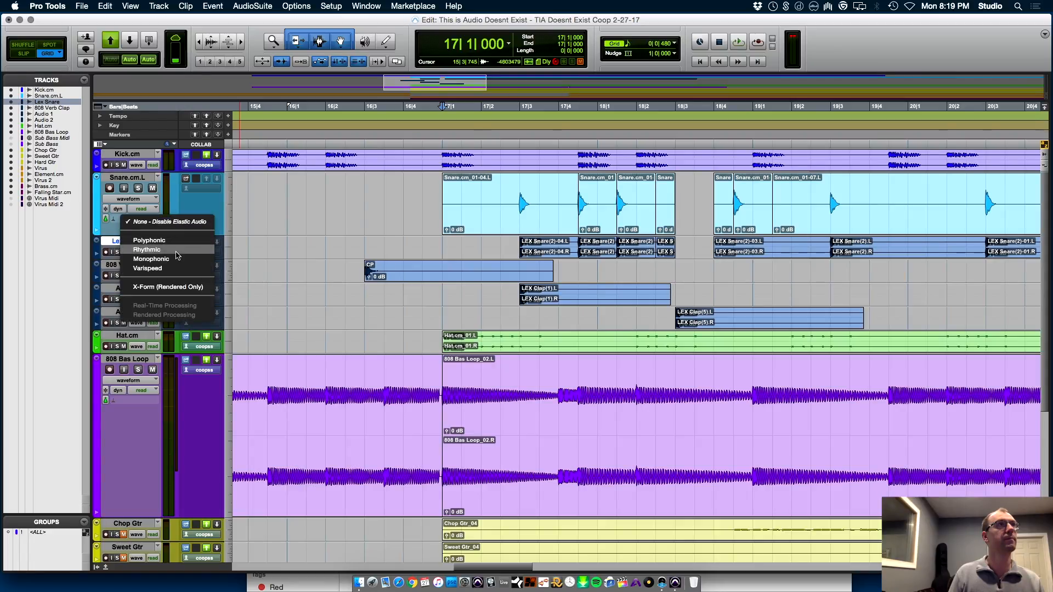
click(187, 286)
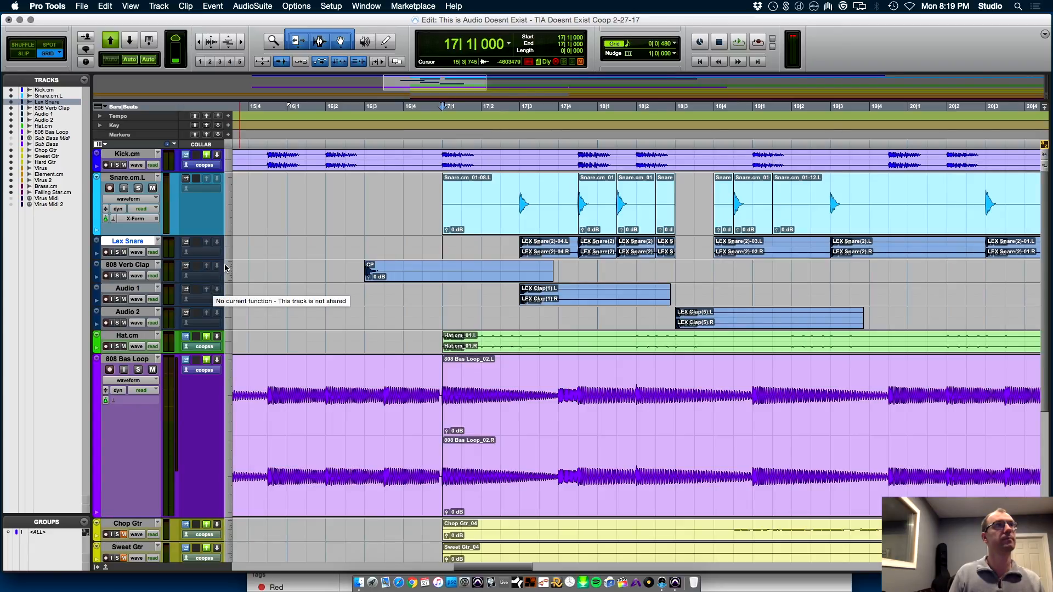
key(r)
key(r)
key(r)
key(r)
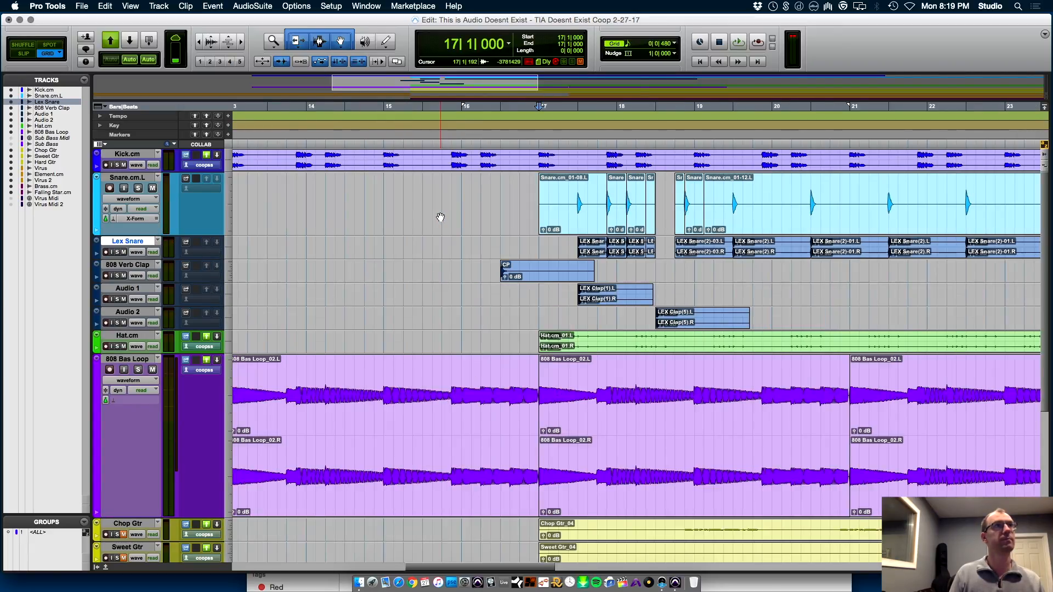
drag(345, 198, 807, 222)
key(alt+KP_5)
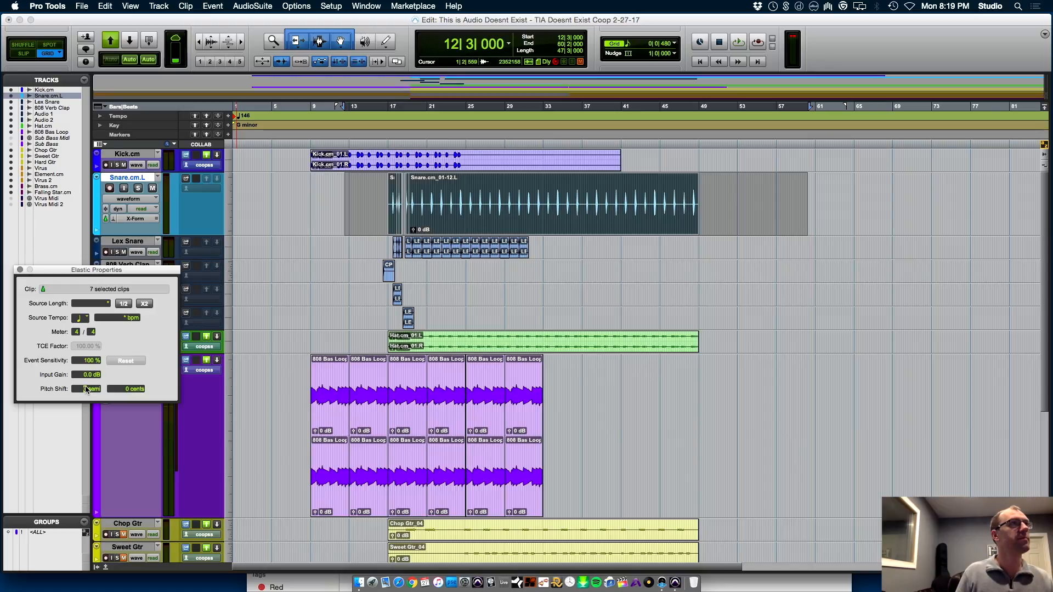
drag(85, 388, 89, 384)
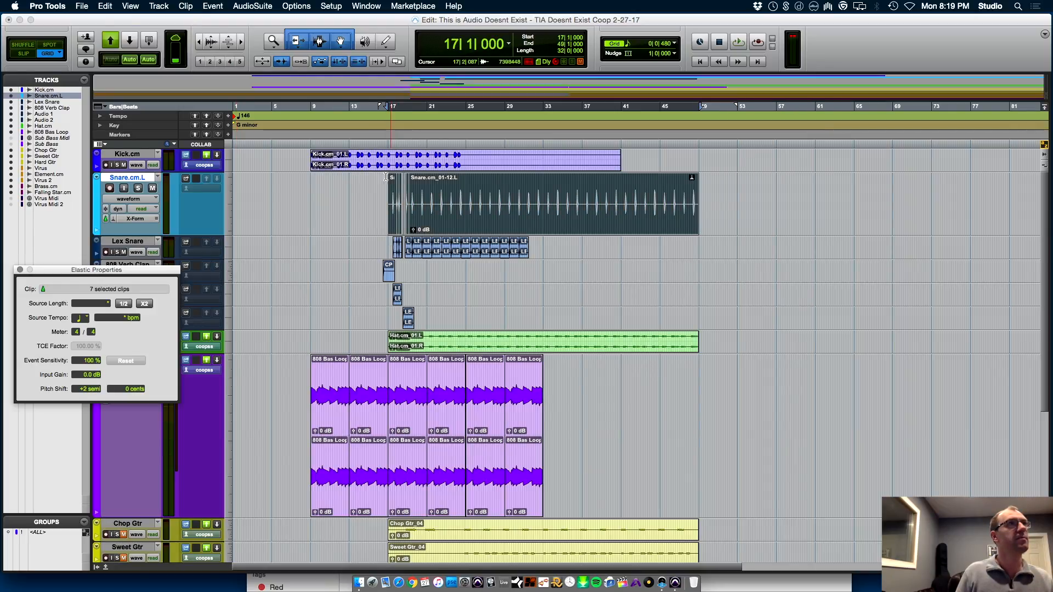
Play the mix from 16|2|000 to audition the pitch-shifted snare pattern across bars 17 to 19
click(387, 176)
key(t)
key(t)
key(t)
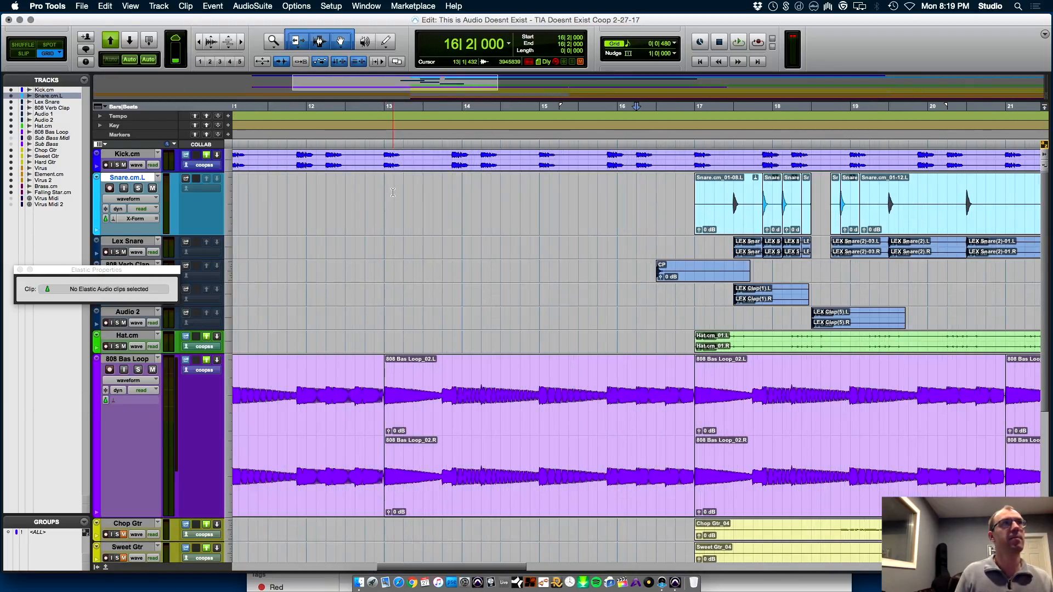
key(space)
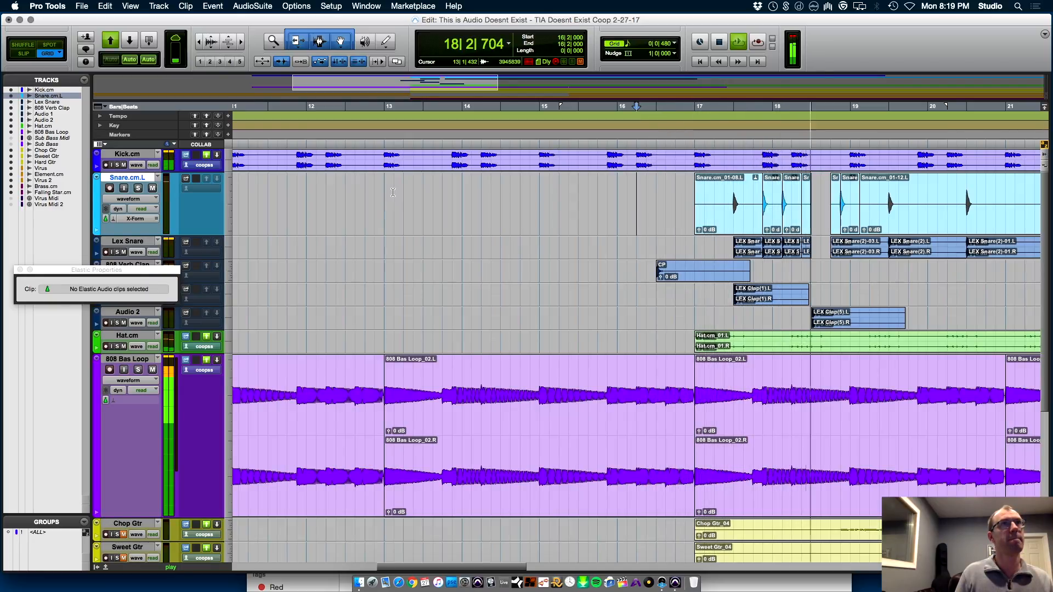
key(r)
key(r)
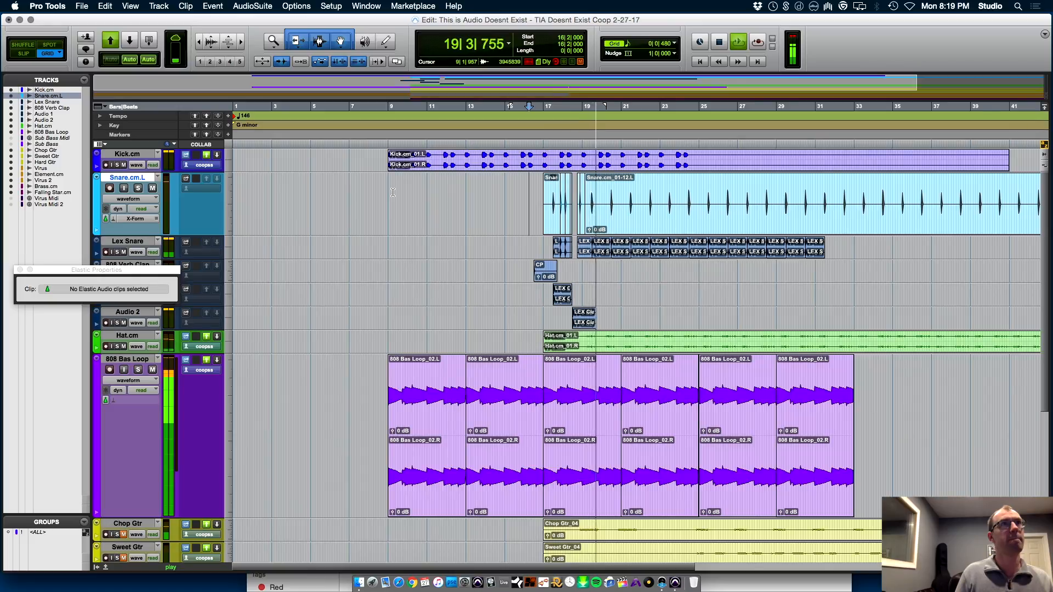
key(space)
key(space)
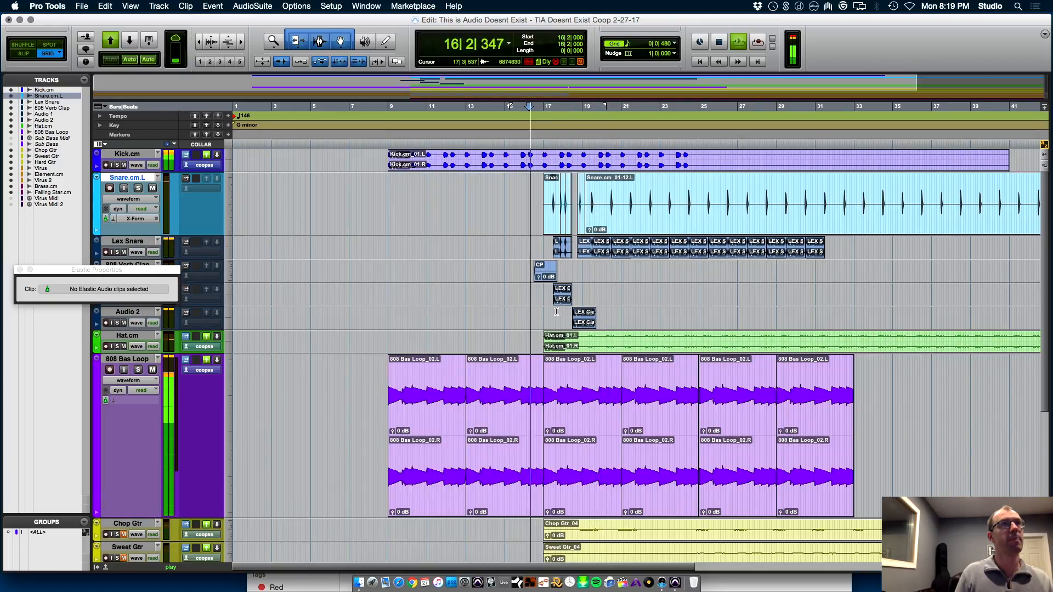
key(t)
key(t)
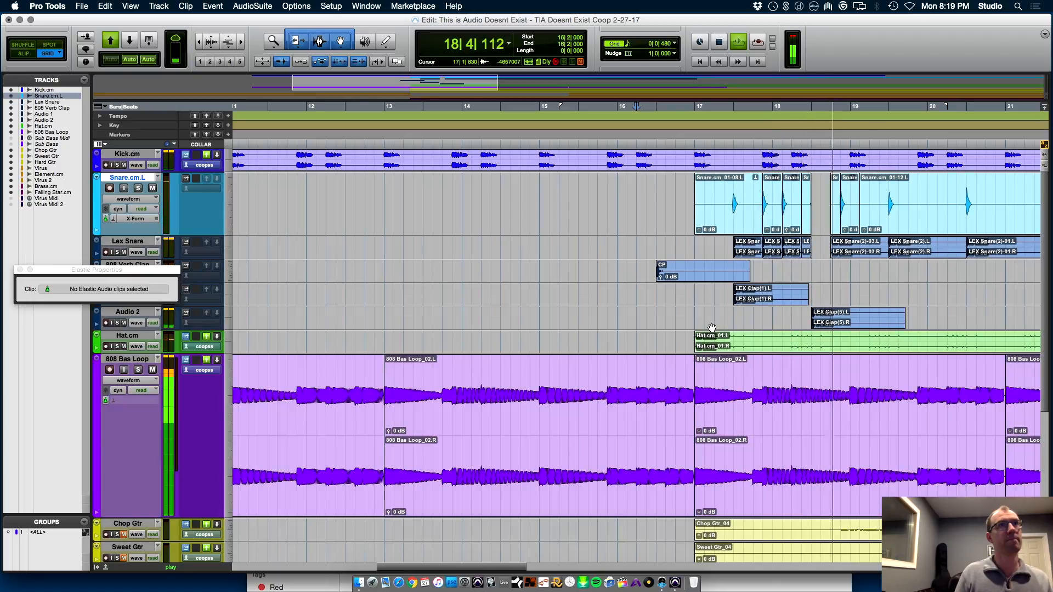
key(space)
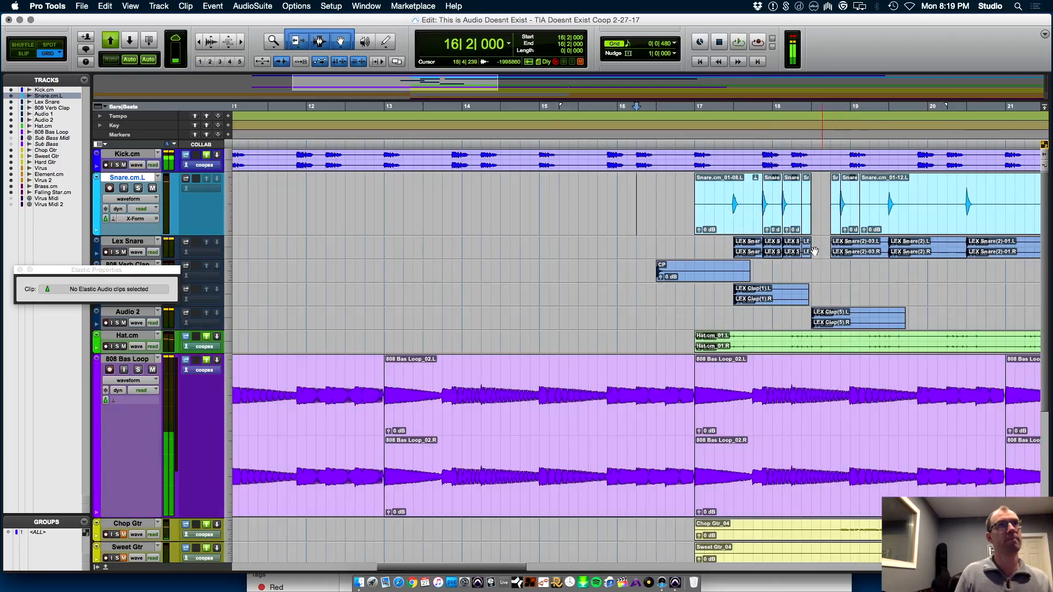
Copy the short hit on both Snare.cm.L and Lex Snare from 18|1|480 to 18|3|000
click(747, 243)
click(747, 252)
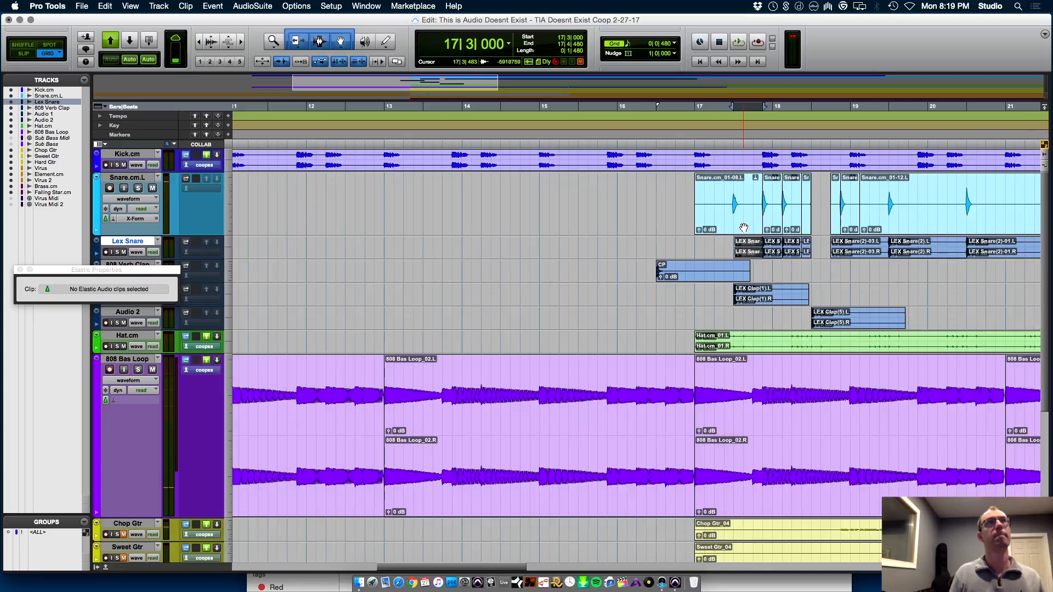
shift+click(743, 227)
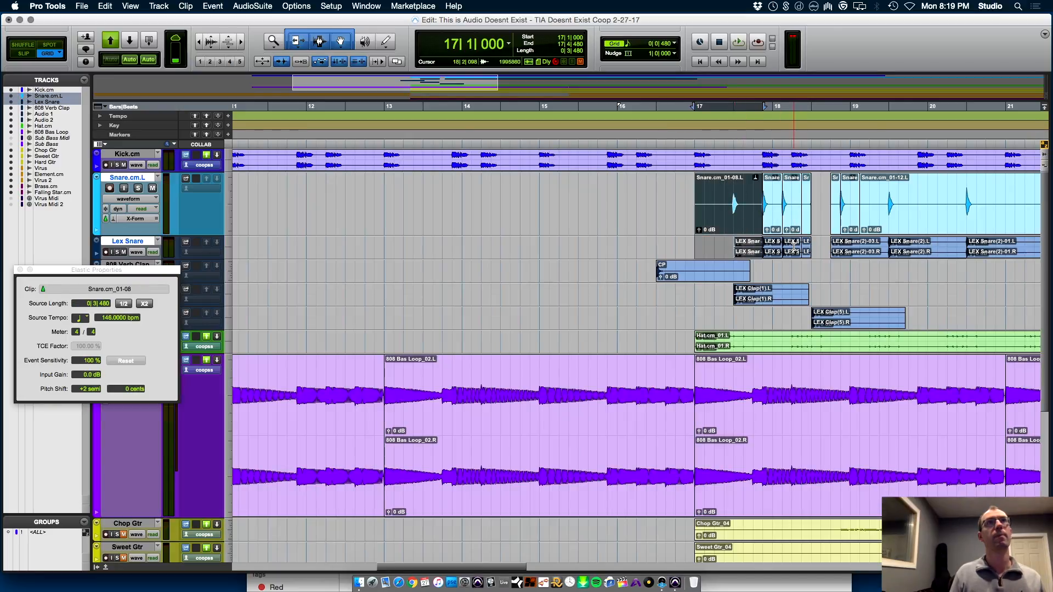
click(792, 225)
key(super+d)
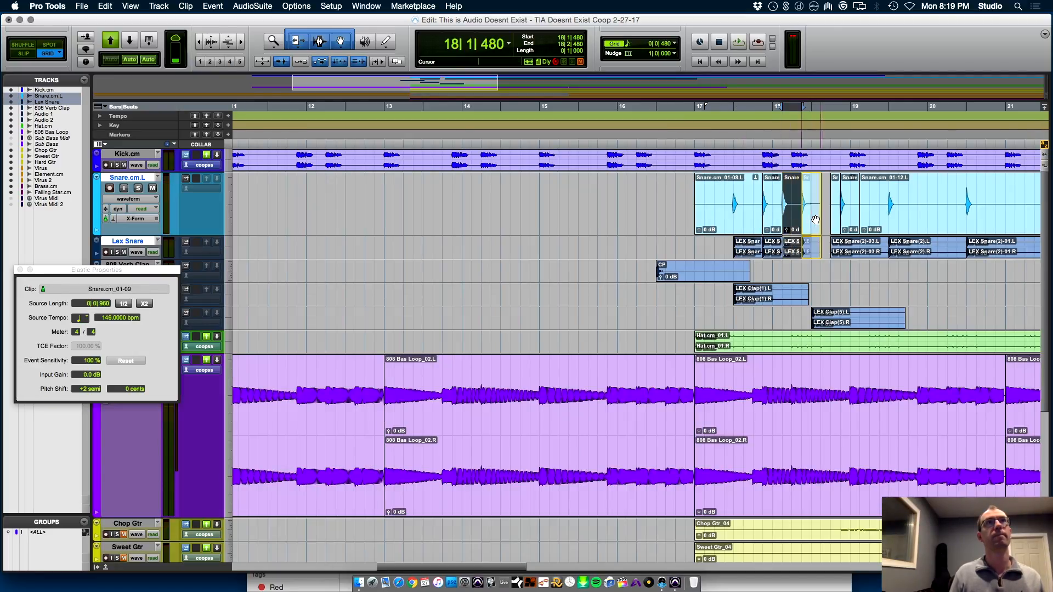
Play from 16|3|480 and lower the Snare.cm.L fader to -3.0 dB and the Lex Snare fader to about -9.9 dB
click(668, 188)
key(super+equal)
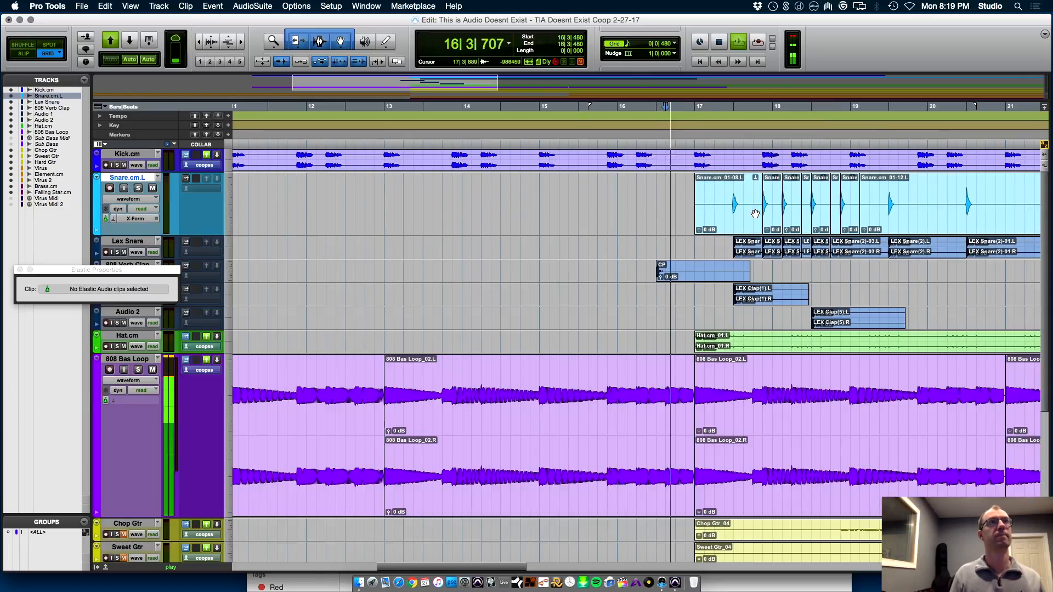
drag(117, 405, 159, 422)
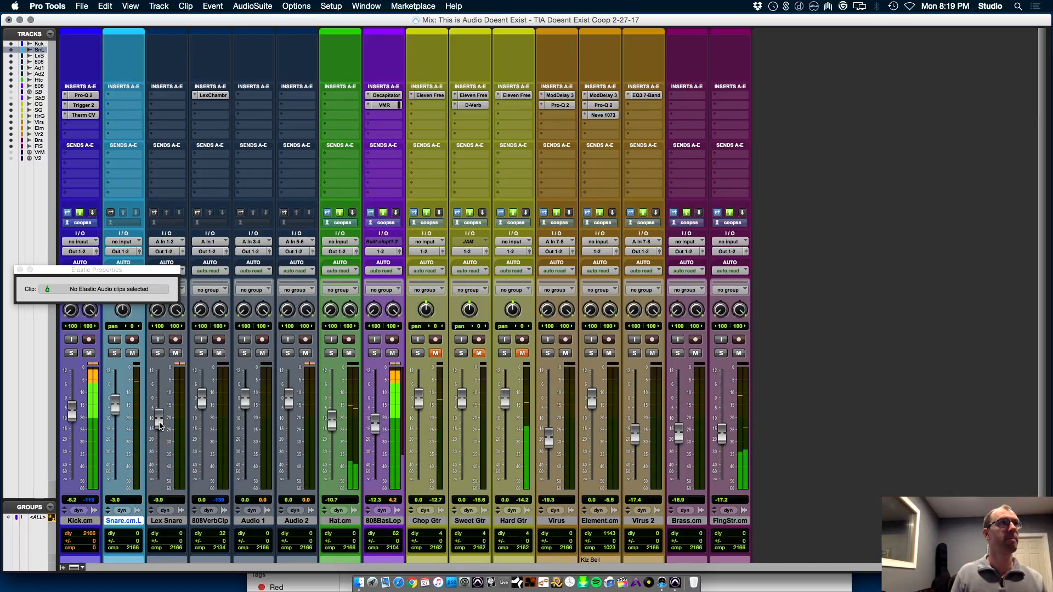
Duplicate the pattern from 17|1|000 to 19|1|000 twice across the tracks from Snare.cm.L through Audio 2
key(super+equal)
drag(697, 317, 850, 182)
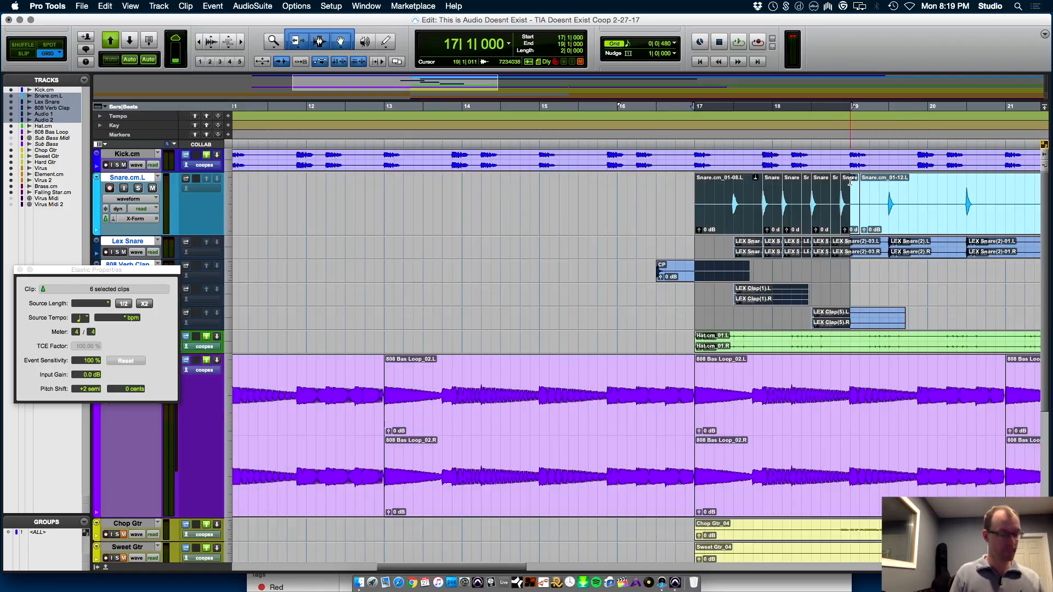
key(super+d)
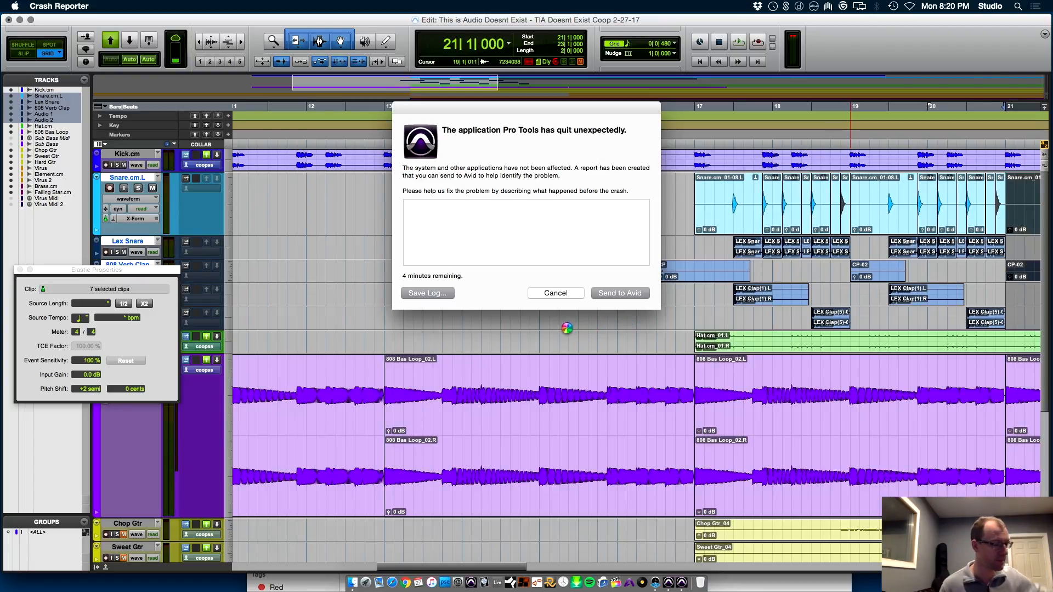
Dismiss the crash report, then reopen the recent project and bring up its revision history
click(555, 293)
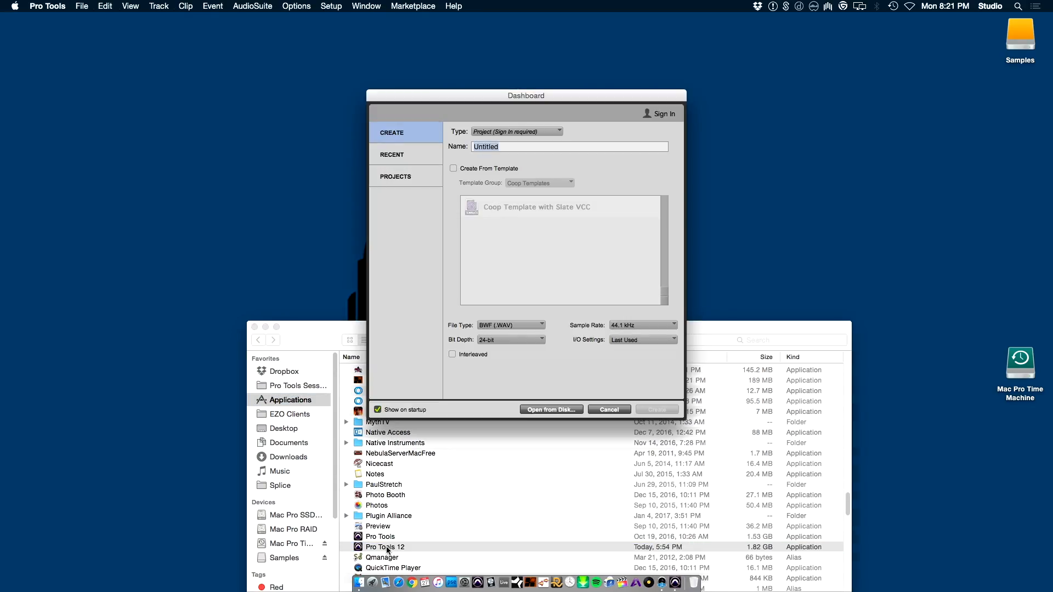
click(426, 159)
click(392, 154)
double_click(507, 147)
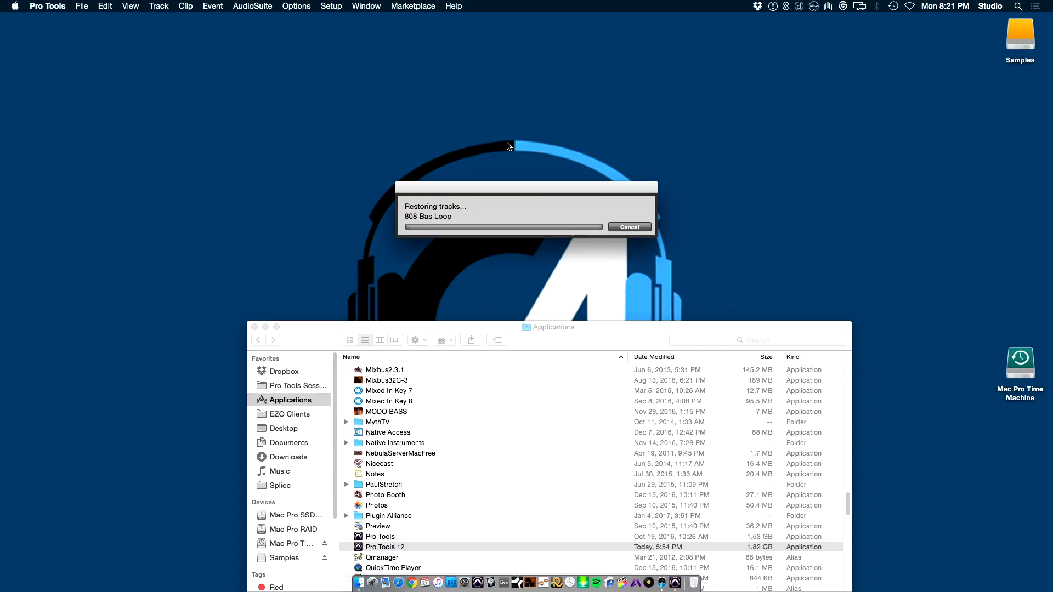
click(82, 6)
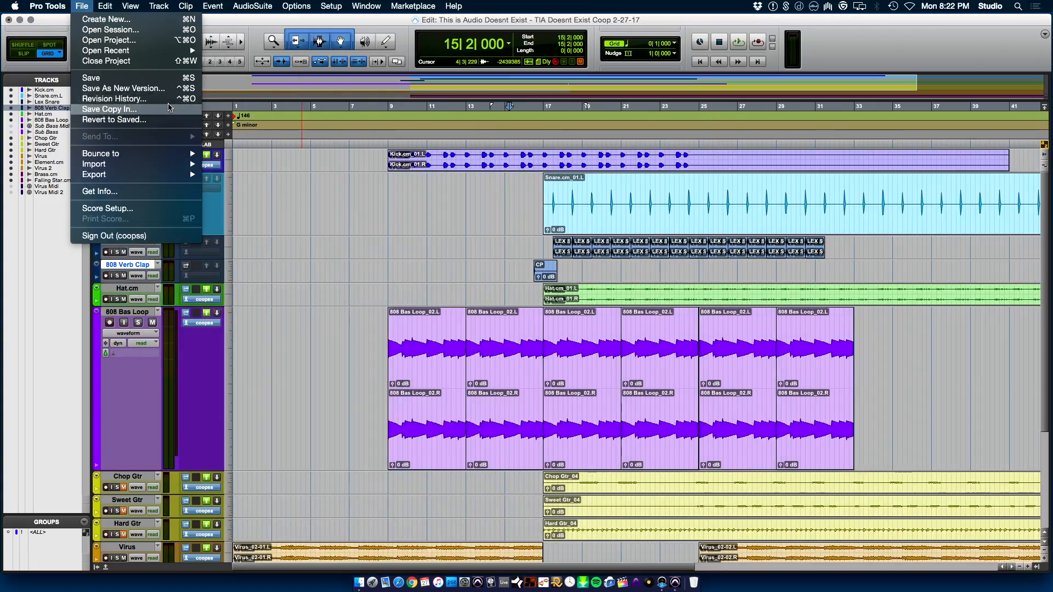
click(104, 99)
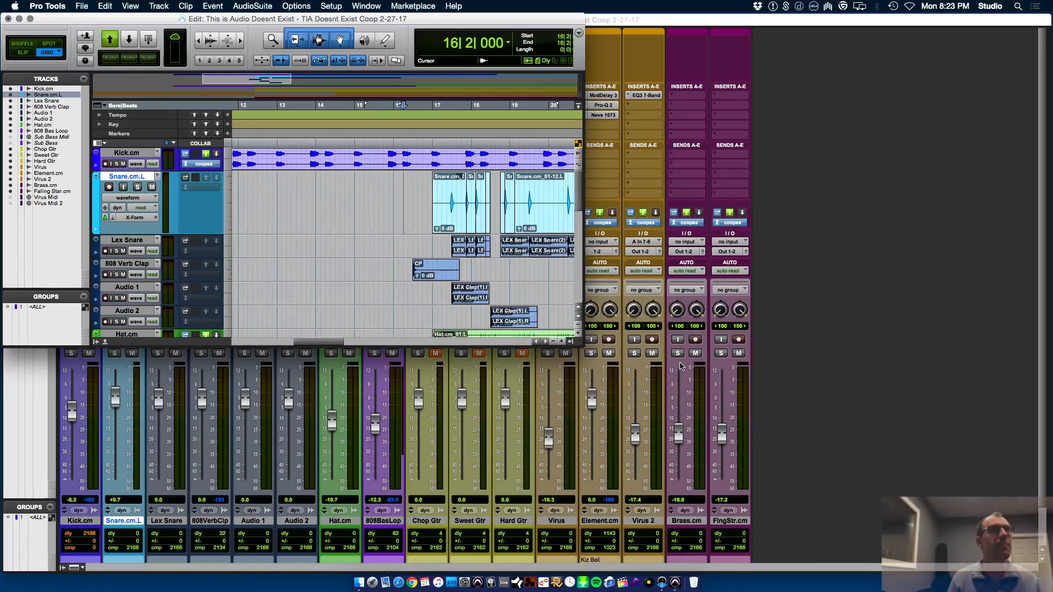
Play the recovered project from 16|2|000 and enlarge the Edit window to fill the screen
key(space)
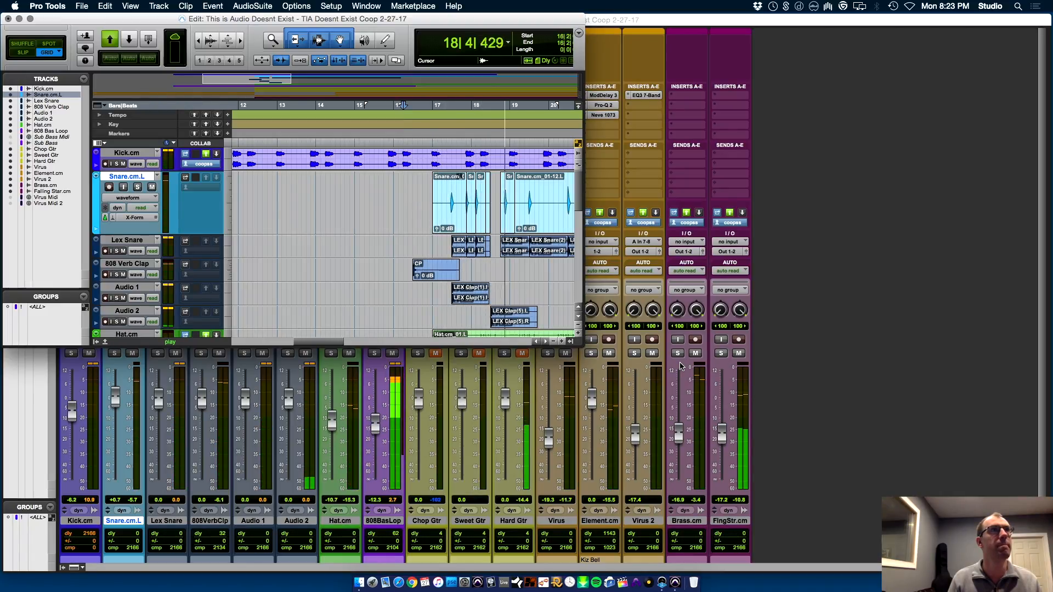
key(space)
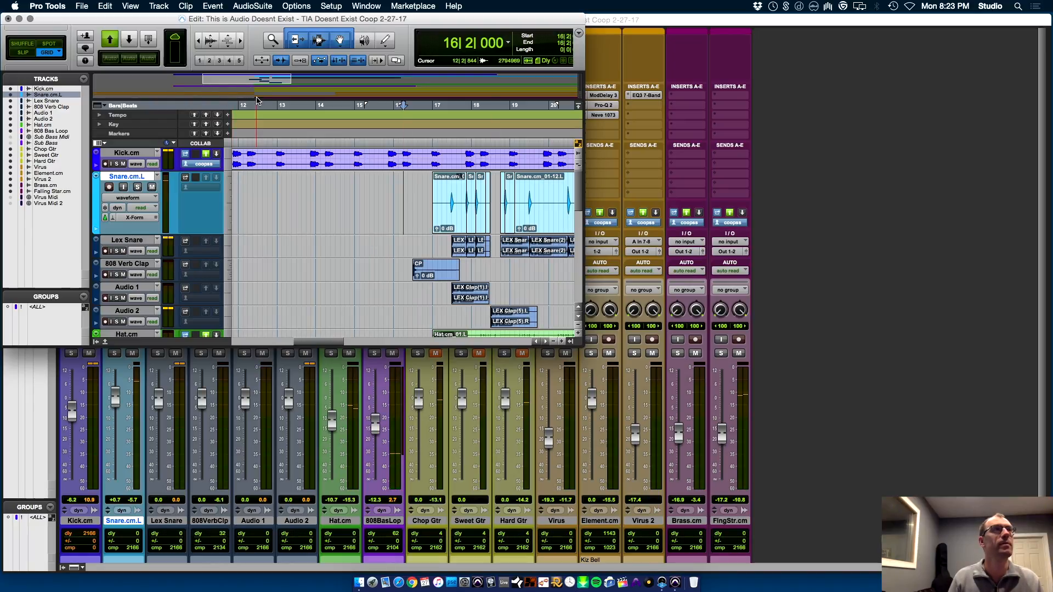
drag(580, 343, 1050, 572)
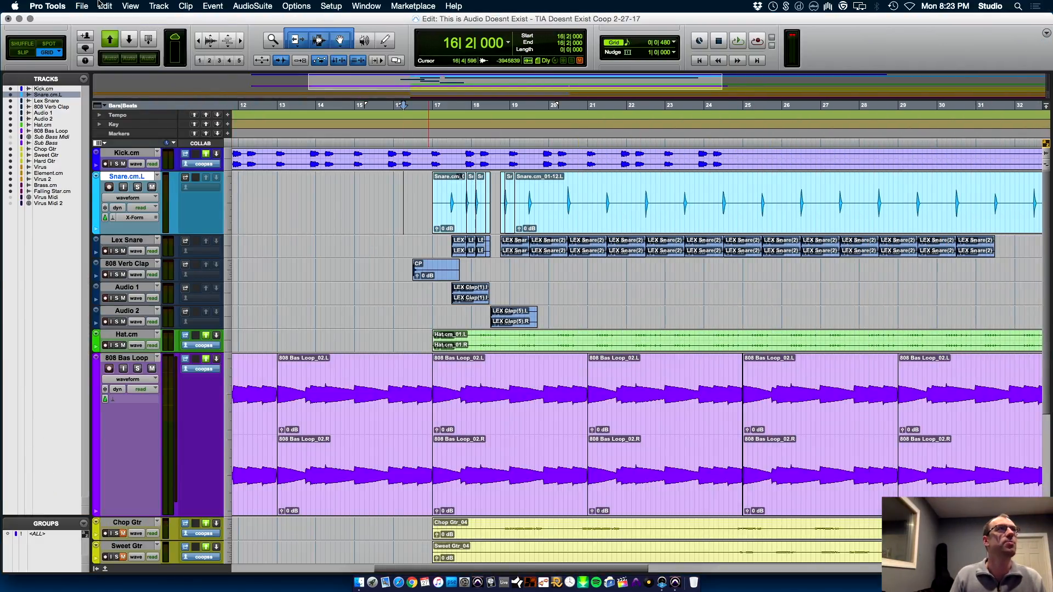
Save the project as a new version titled "TIA Doesnt Exist Coop 2-27-17 2"
click(83, 6)
click(127, 94)
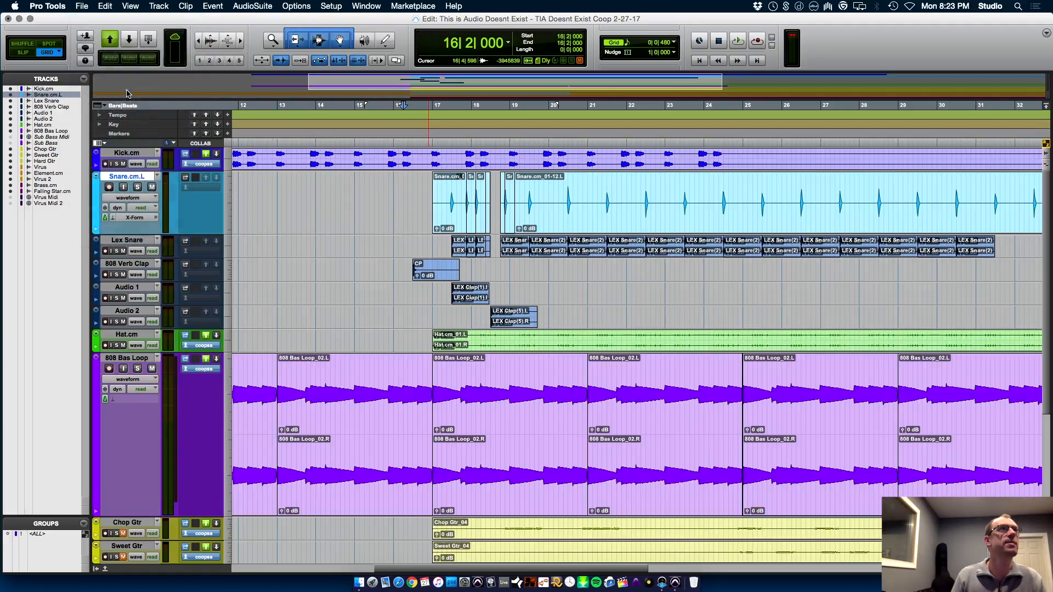
key(Right)
text(2)
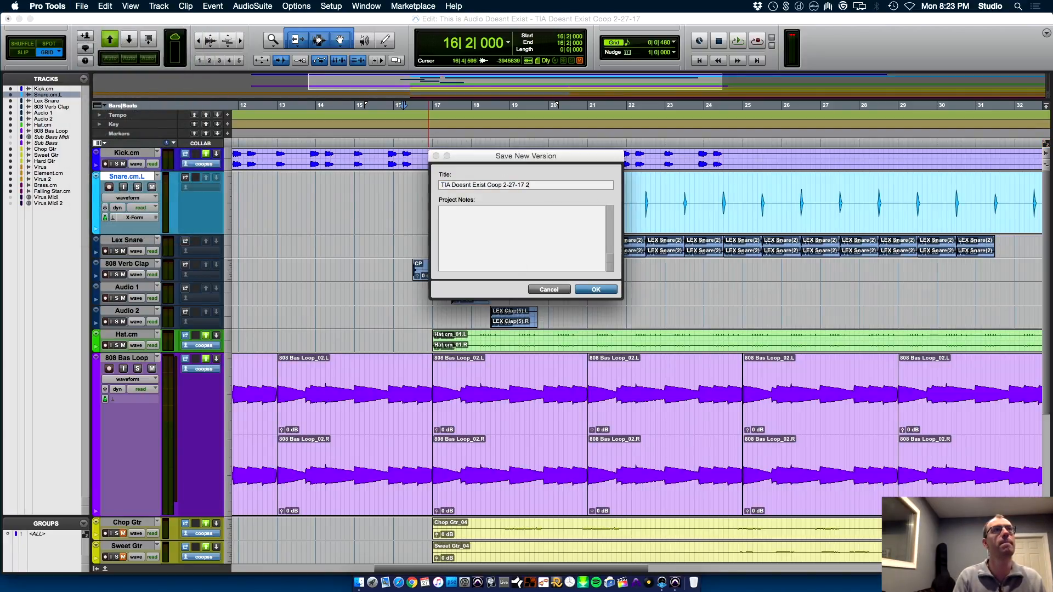
key(Return)
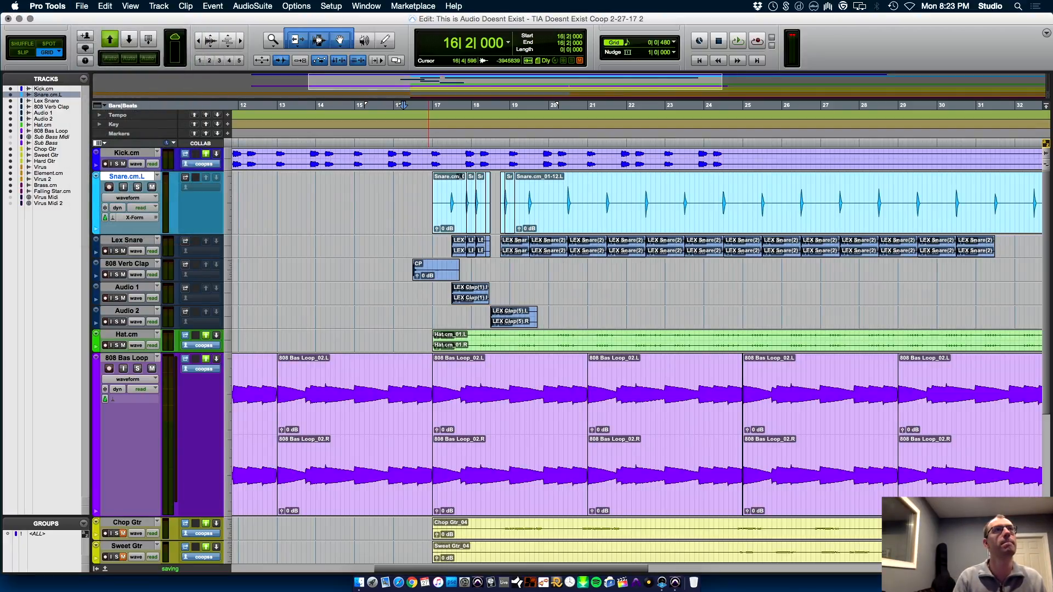
Play the snare pattern from 17|1|000 and review the track levels in the mixer
click(435, 239)
key(space)
key(super+bracketright)
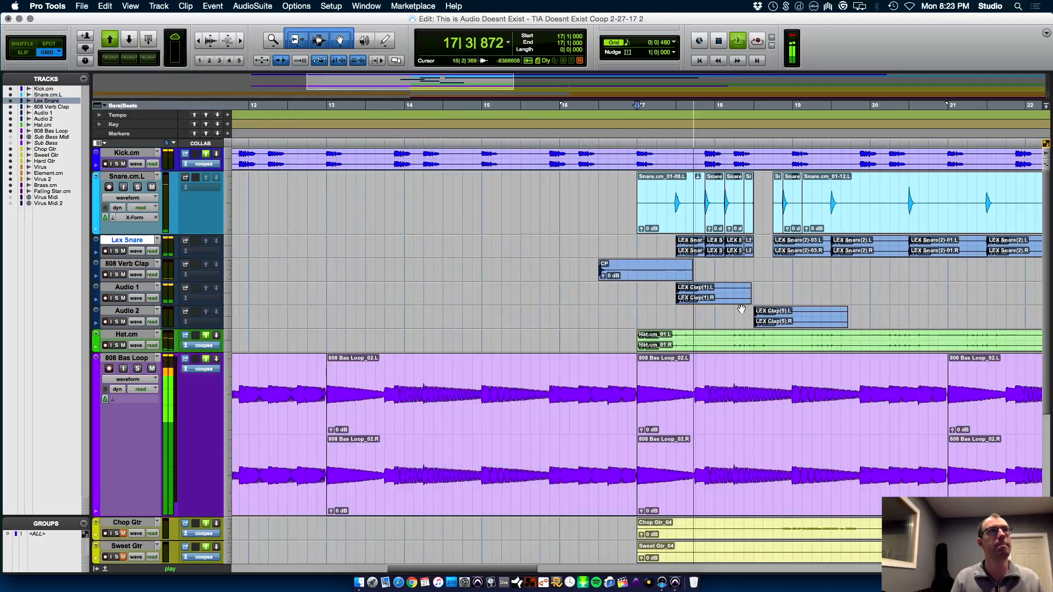
key(super+equal)
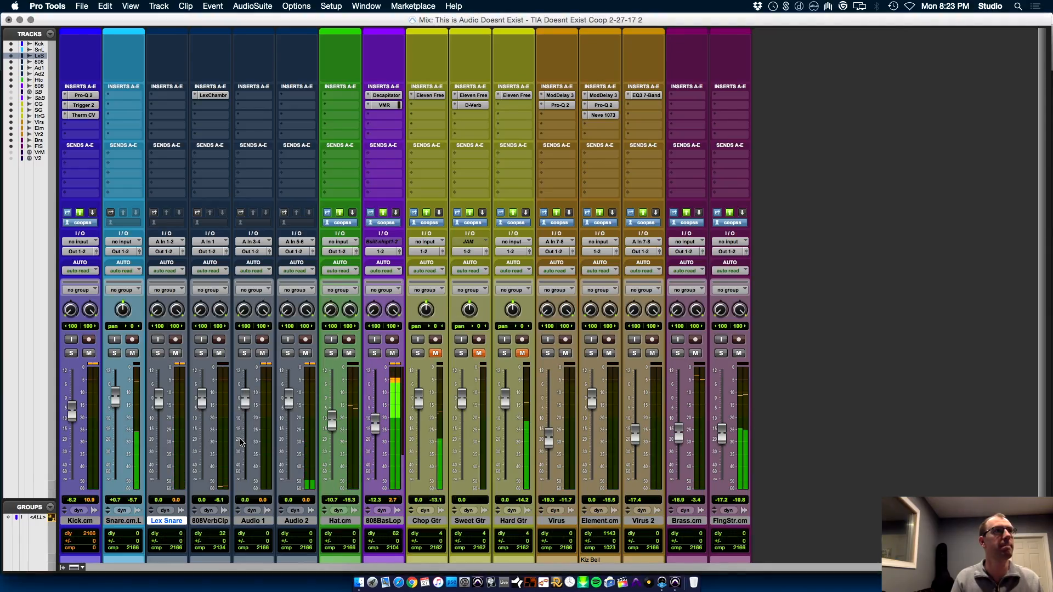
key(space)
key(super+equal)
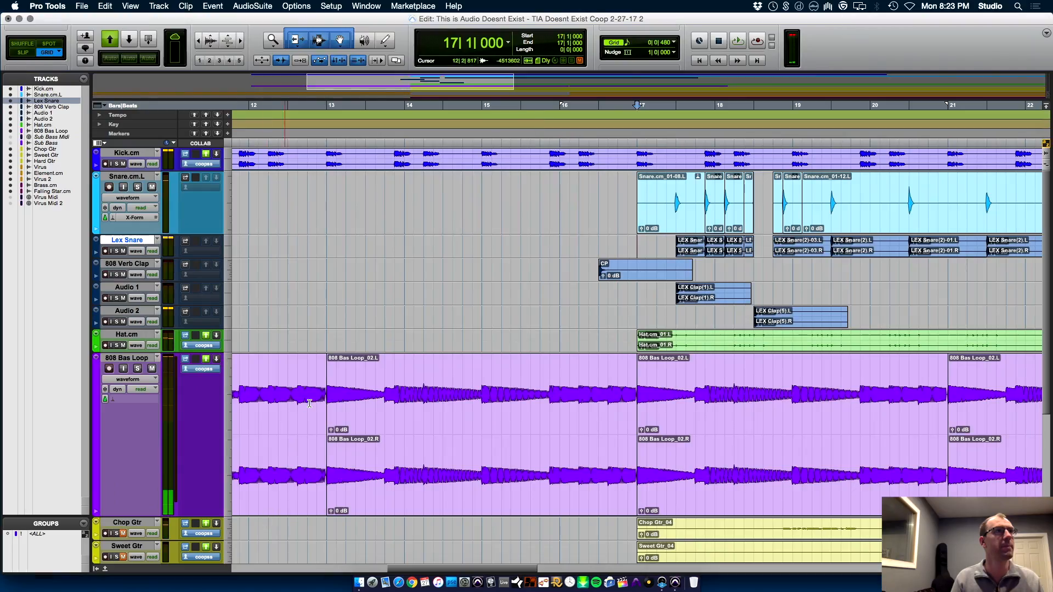
Rename the Audio 1 and Audio 2 tracks as Lex Clap 1 and Lex Clap 2
double_click(126, 288)
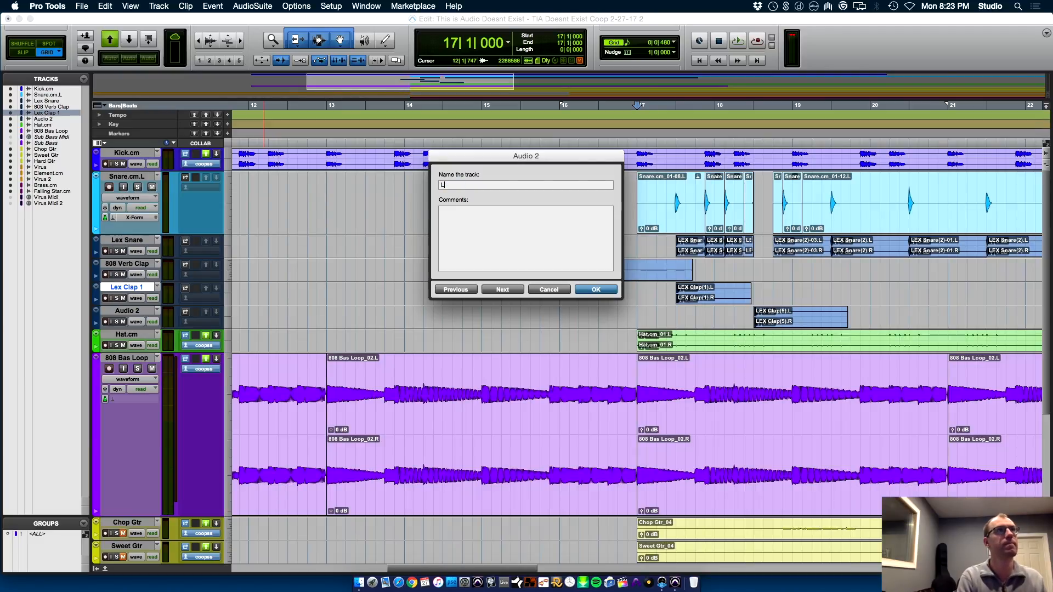
key(Return)
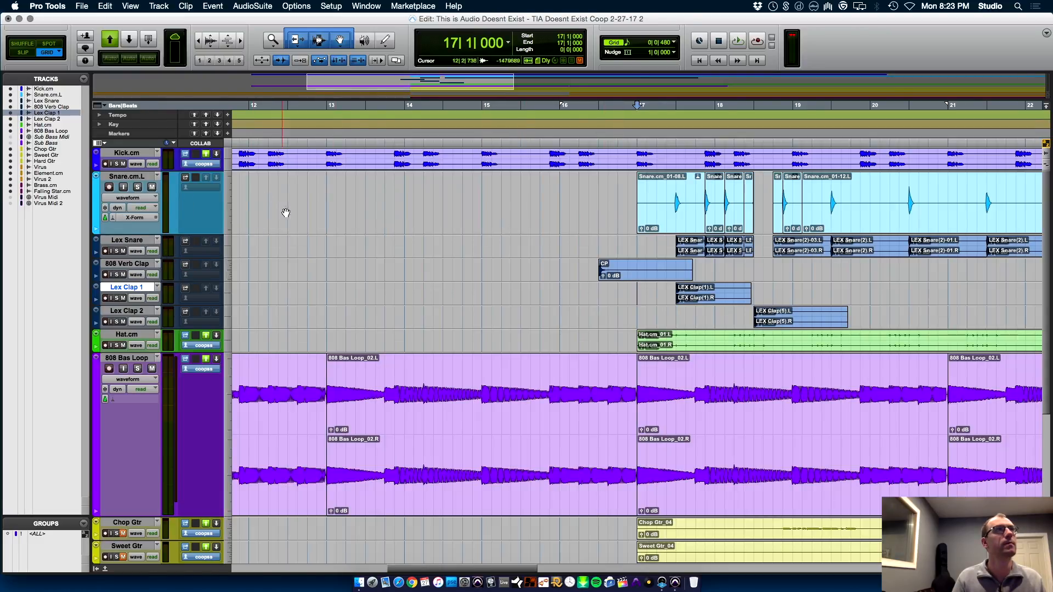
During playback, lower the volume of Lex Snare to -15.0, Lex Clap 1 to -11.3 and Lex Clap 2 to -10.5 dB
key(super+equal)
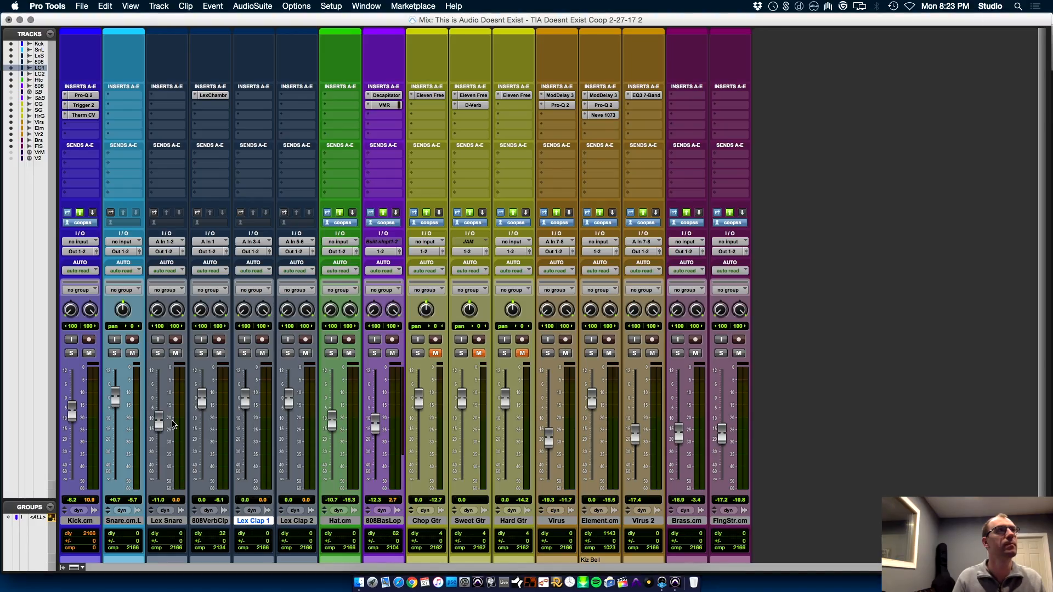
key(space)
drag(158, 421, 158, 430)
drag(245, 403, 288, 425)
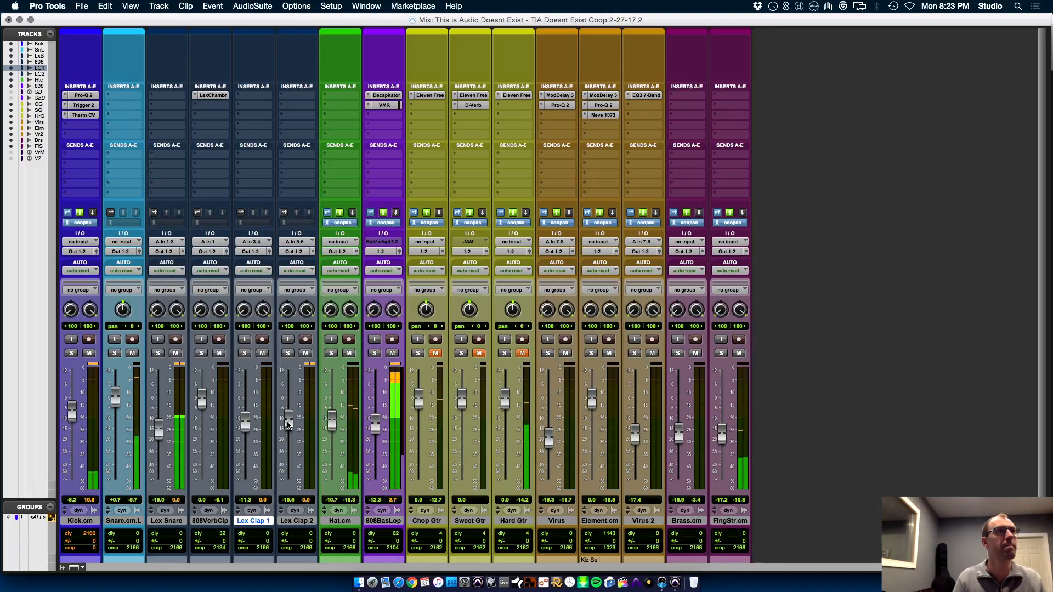
key(super+equal)
key(space)
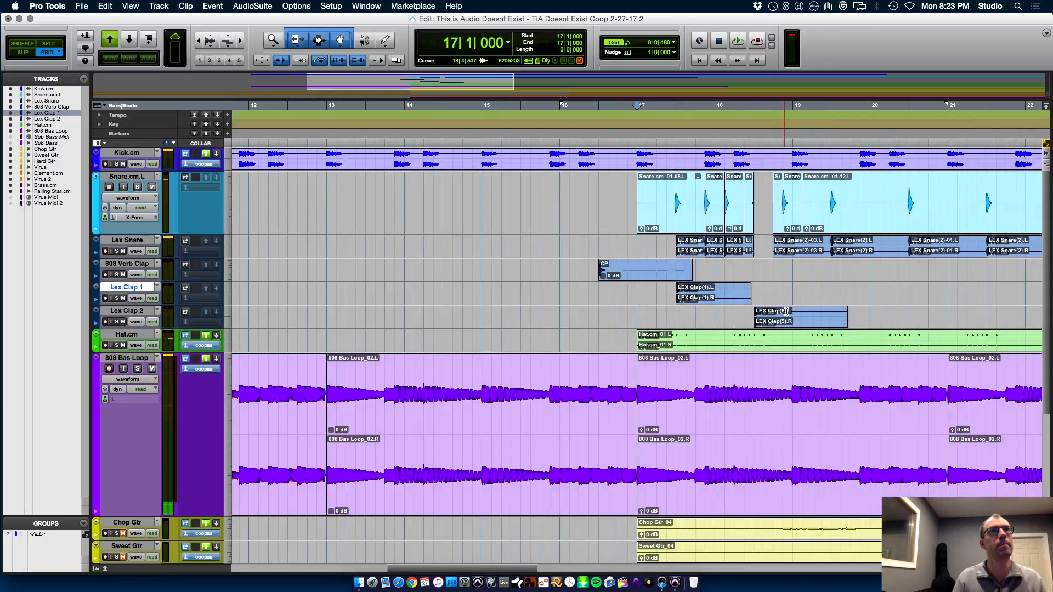
Enlarge the height of the four tracks from Lex Snare through Lex Clap 2
click(130, 312)
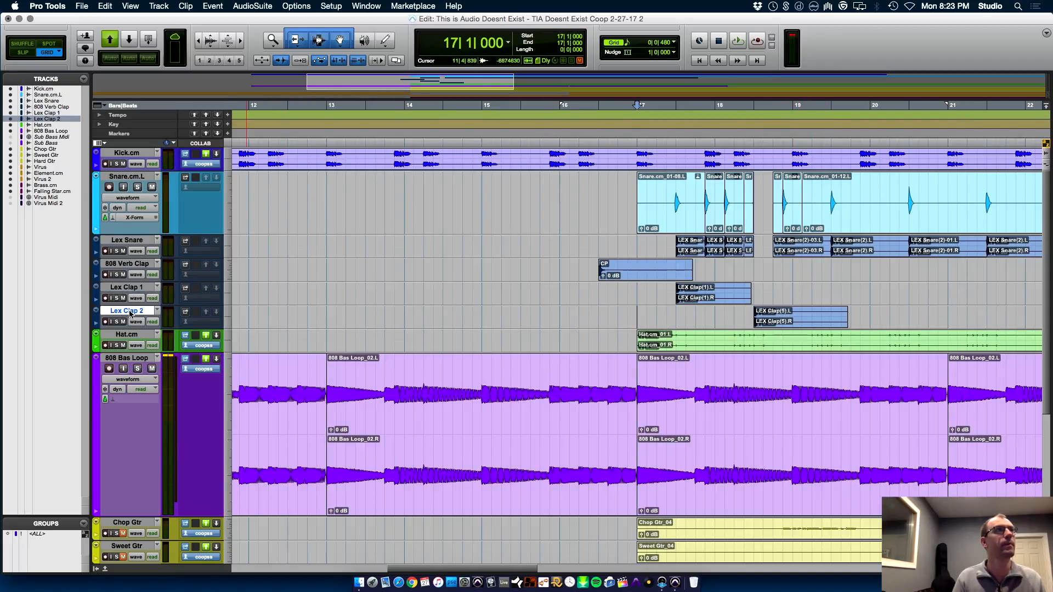
shift+click(131, 242)
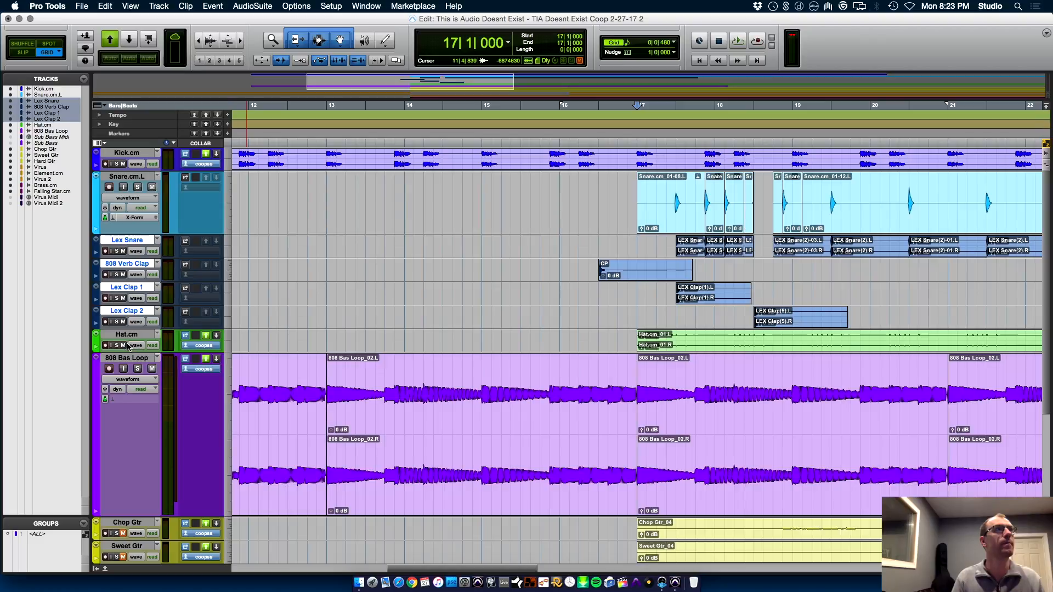
drag(125, 329, 126, 362)
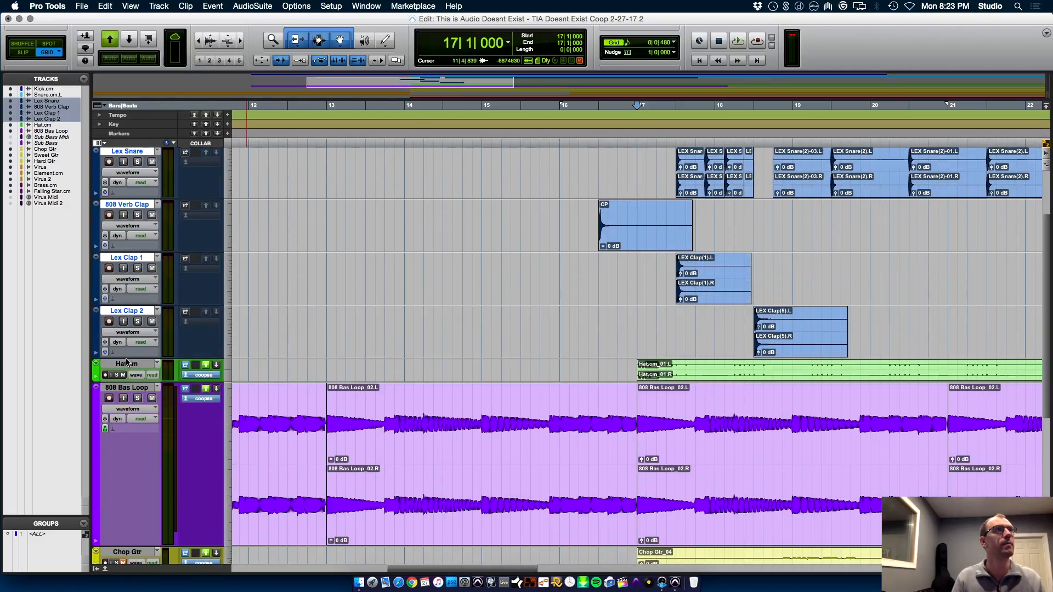
scroll(1041, 284, up, 4)
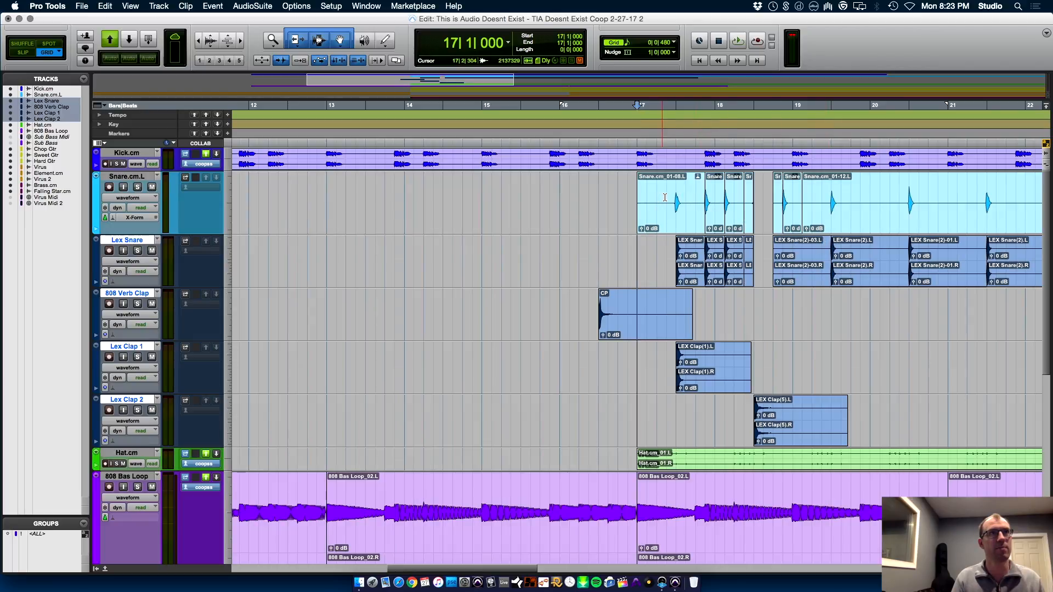
Trim the first Snare.cm.L clip's start to 17|2|480 and delete all Snare.cm.L and Lex Snare material from 19|1|000 onward
click(665, 196)
key(a)
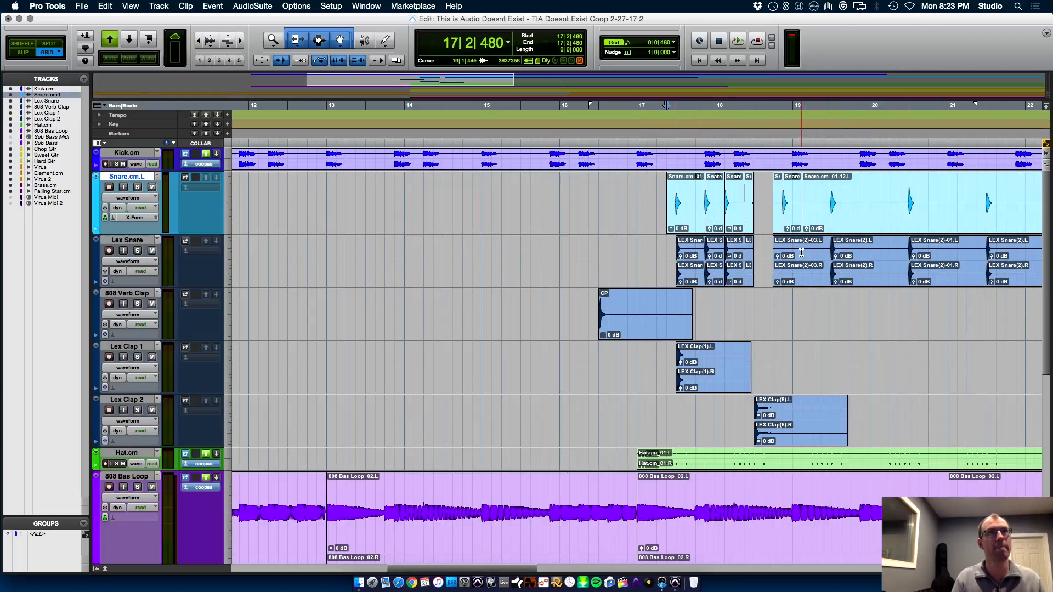
click(792, 251)
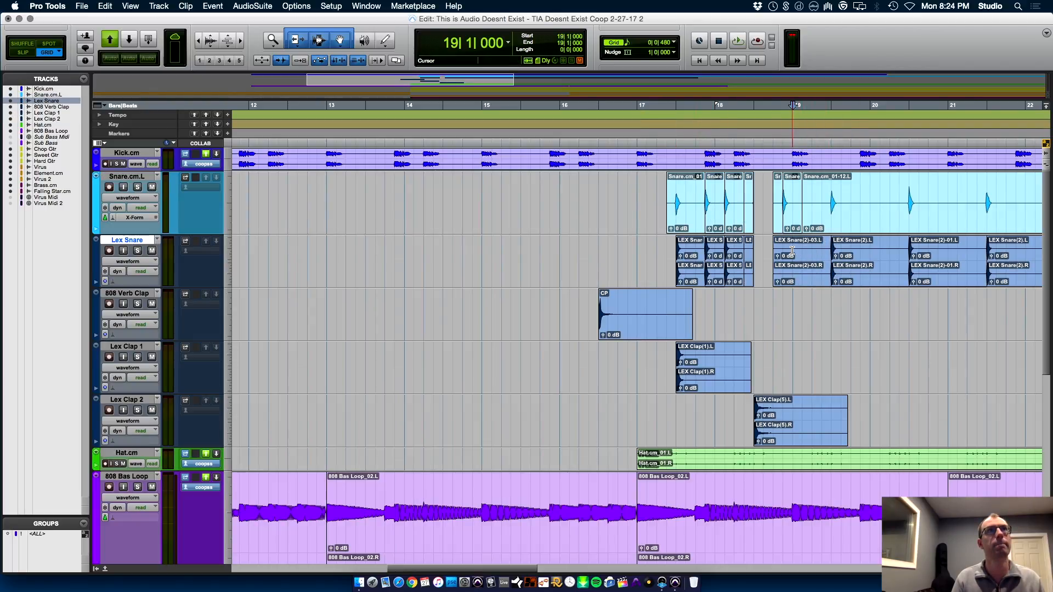
key(a)
drag(791, 252, 915, 202)
key(Delete)
key(r)
key(r)
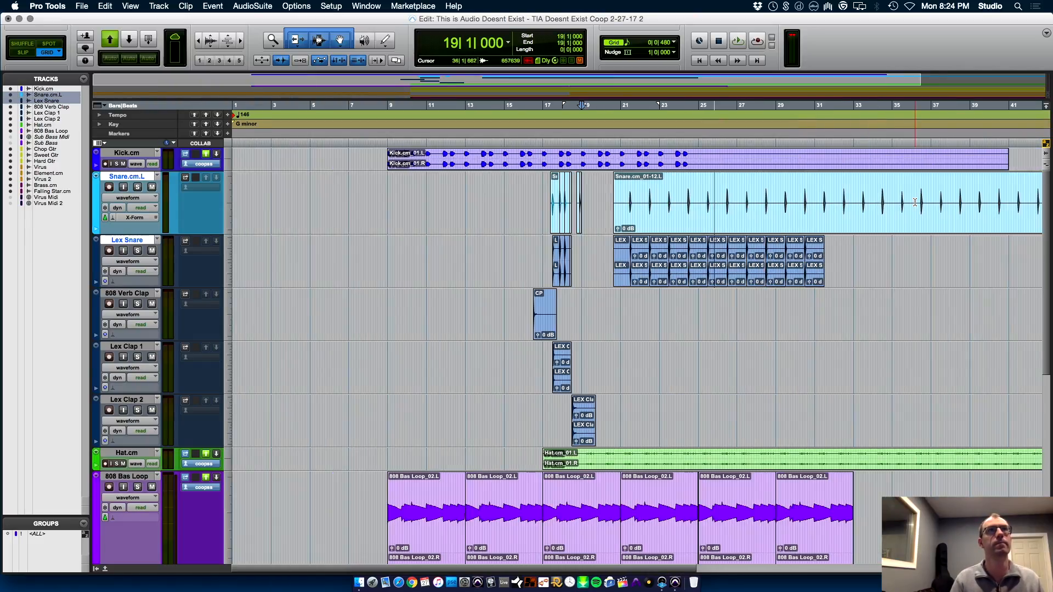
key(r)
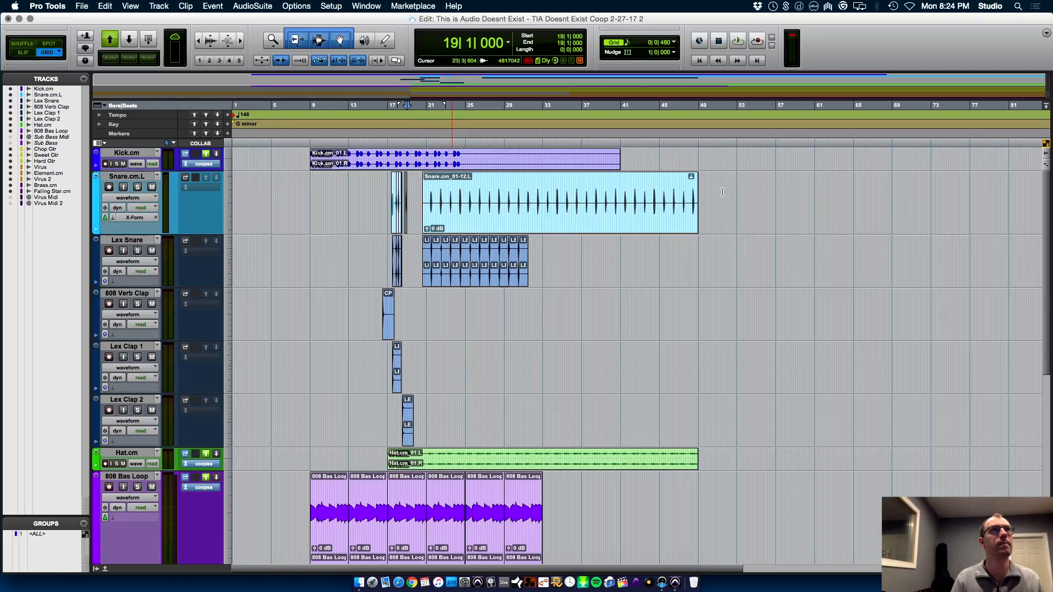
drag(737, 194, 416, 247)
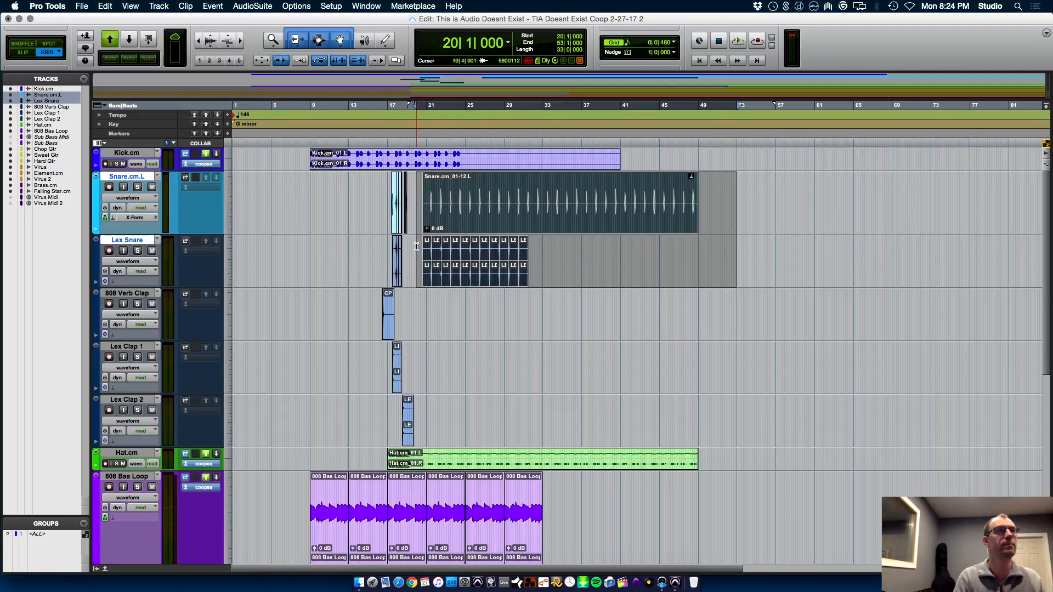
key(Delete)
Duplicate the two-bar snare and clap pattern starting at 17|1|000 repeatedly until it fills the tracks up to bar 33
key(t)
key(t)
key(t)
key(t)
key(r)
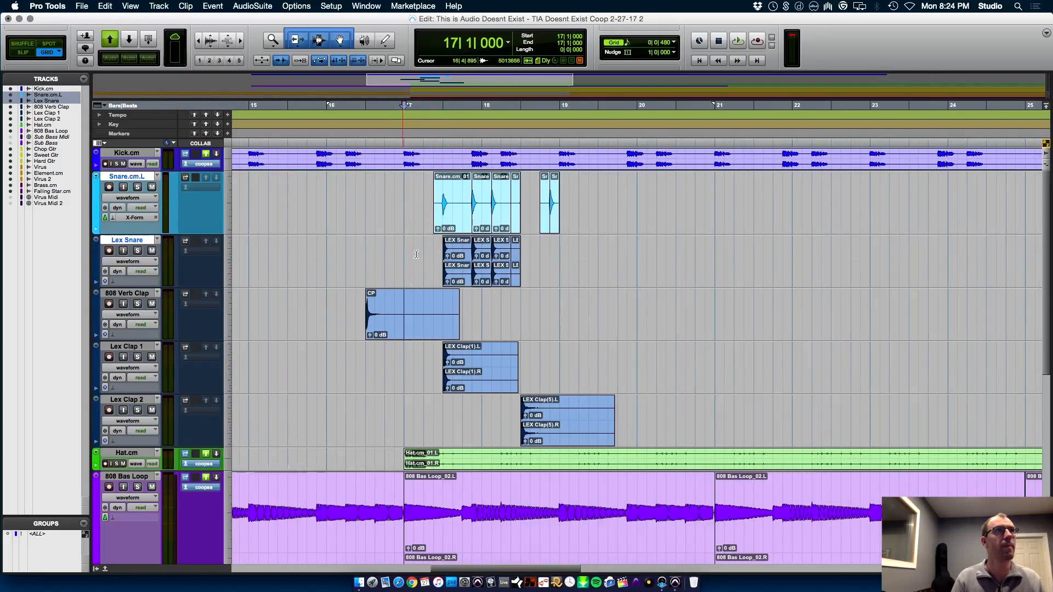
drag(410, 197, 716, 417)
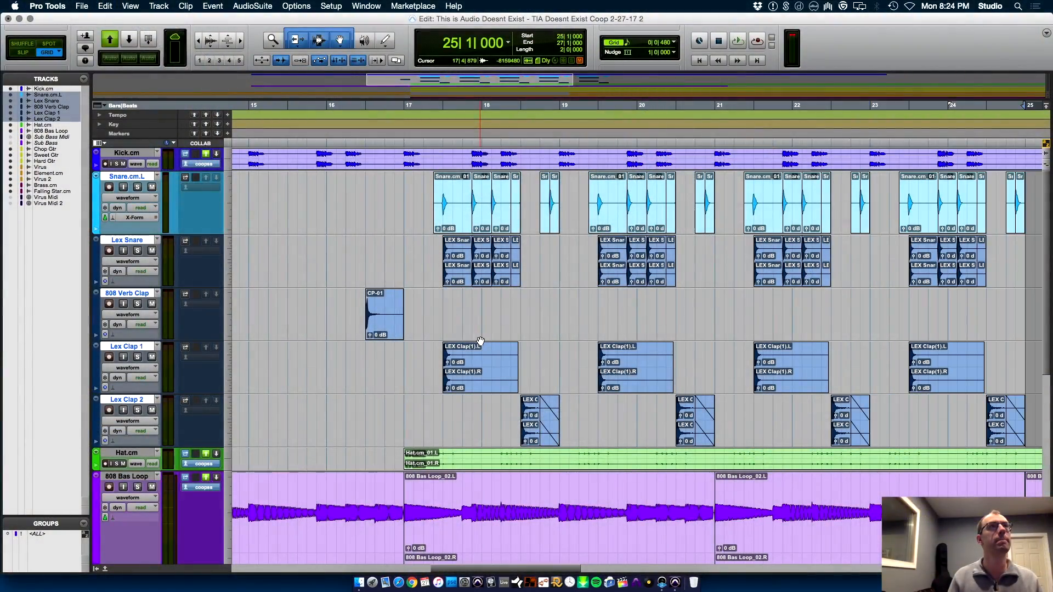
key(r)
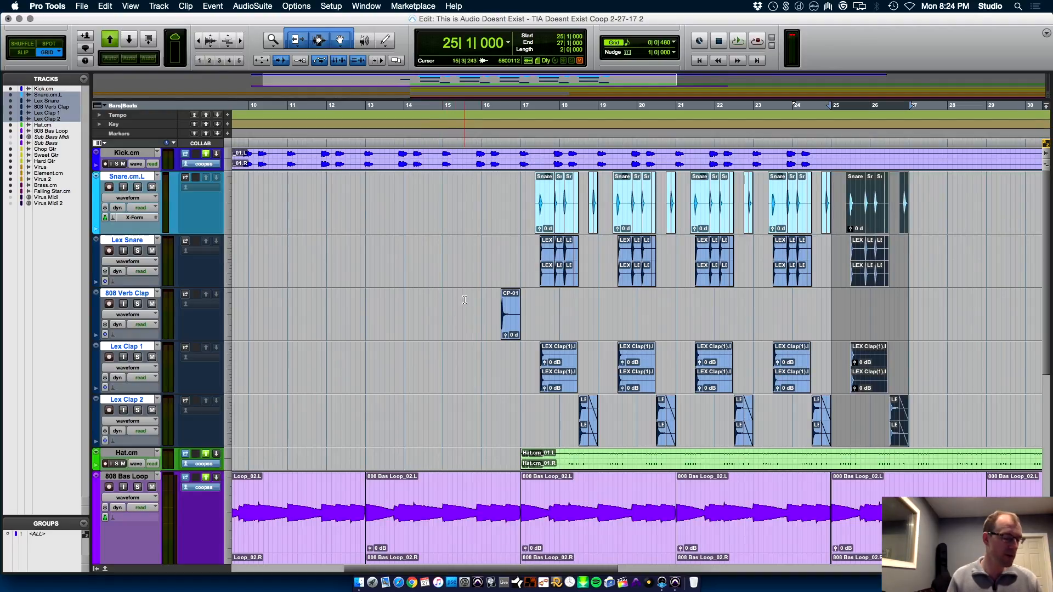
key(super+d)
key(super+d)
key(super+d)
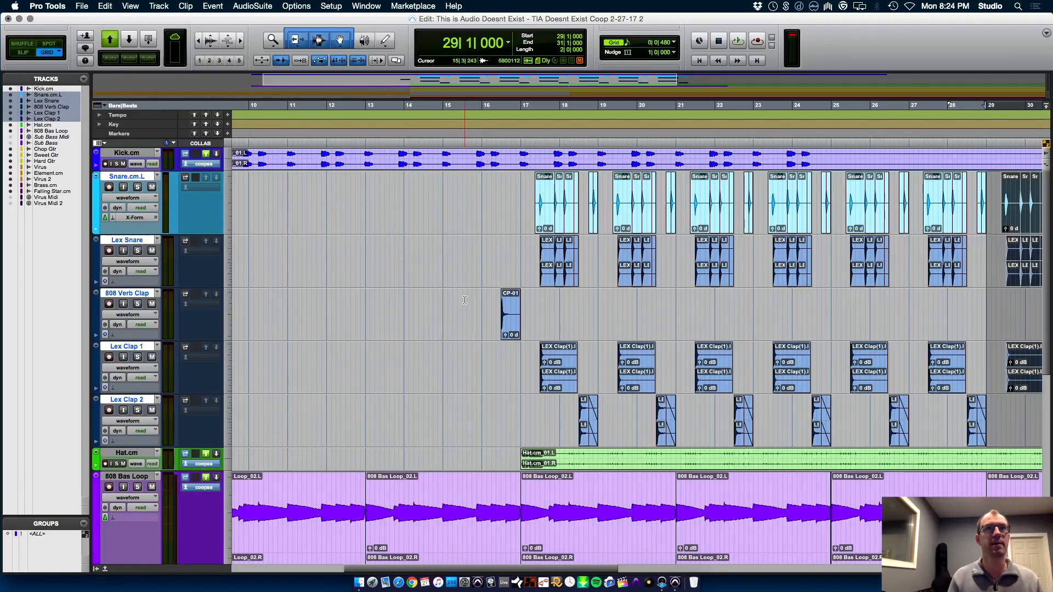
Play the repeated pattern from 17|1|000, then check the kick and snare timing by playing from 18|4|480
shift+click(522, 194)
key(super+bracketleft)
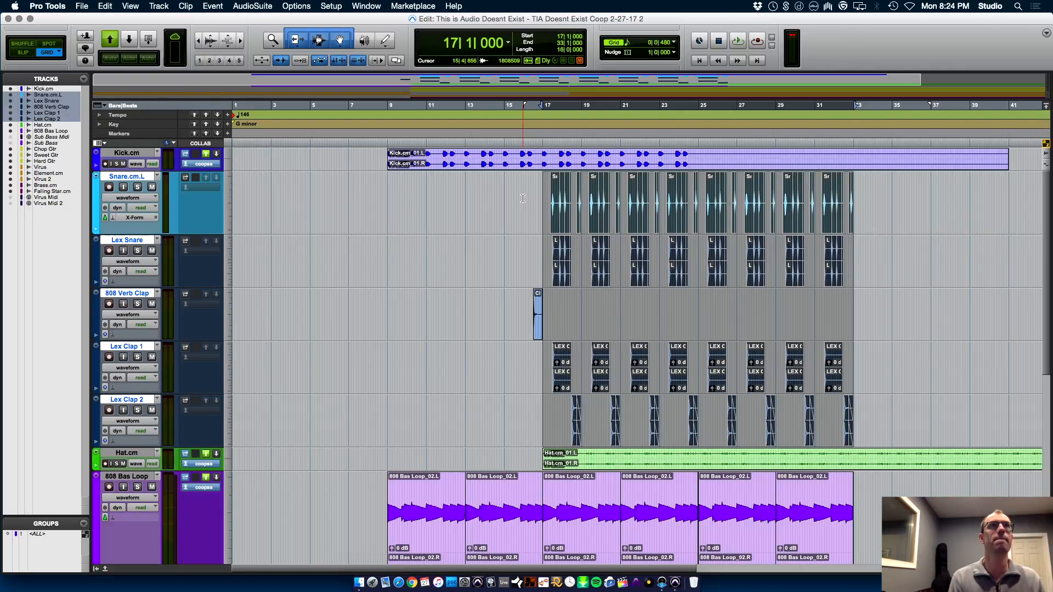
key(space)
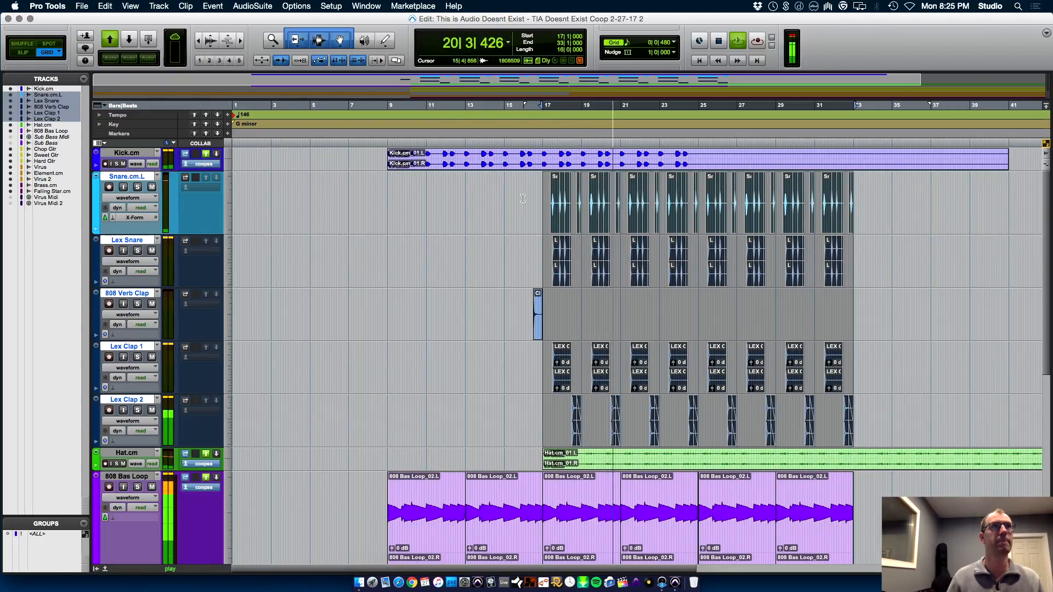
key(space)
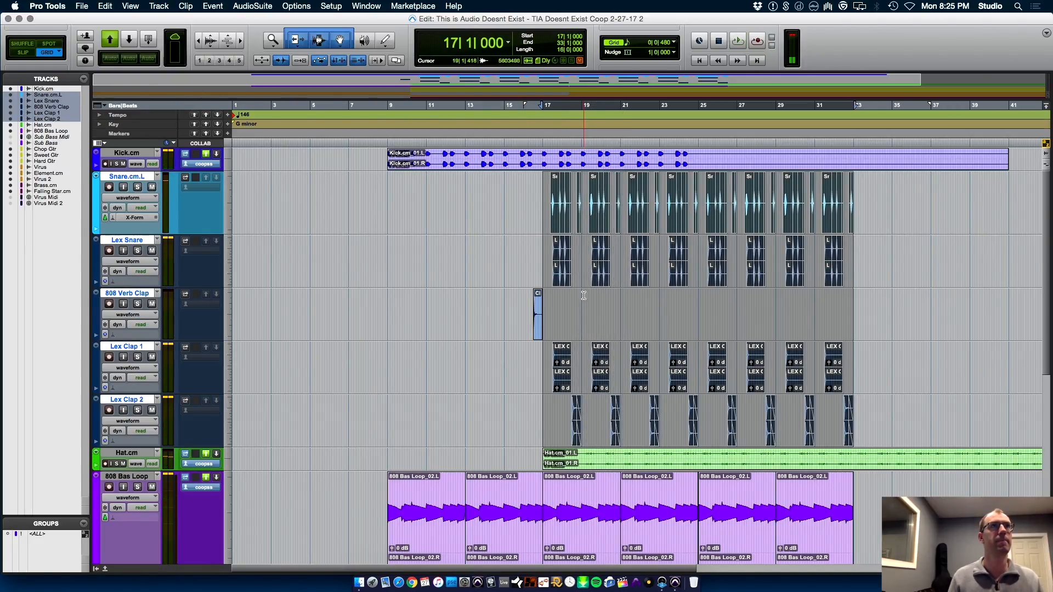
click(580, 255)
key(space)
key(super+bracketright)
key(super+bracketright)
key(super+bracketright)
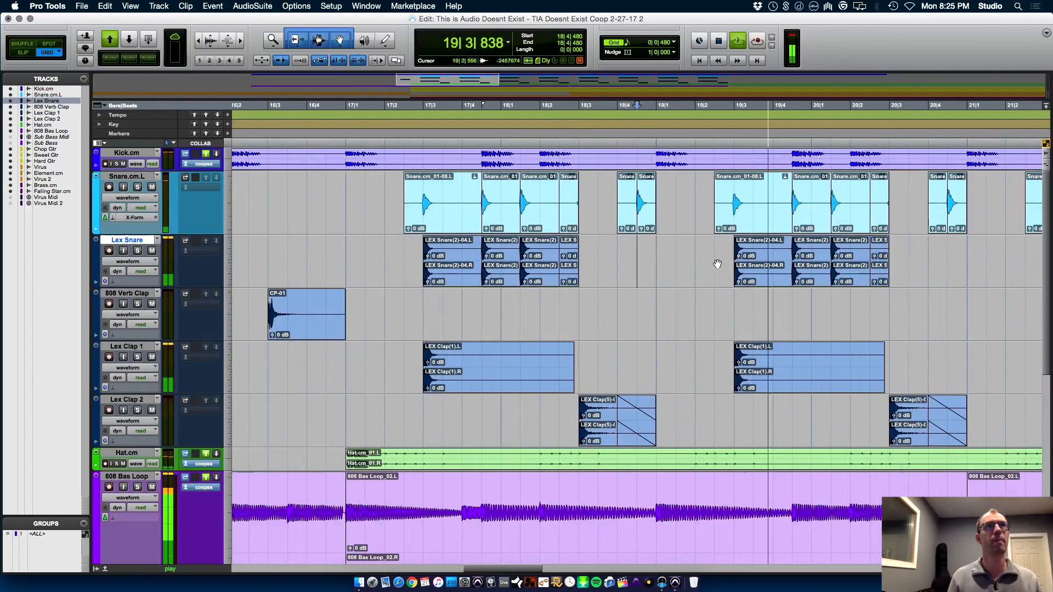
key(space)
key(space)
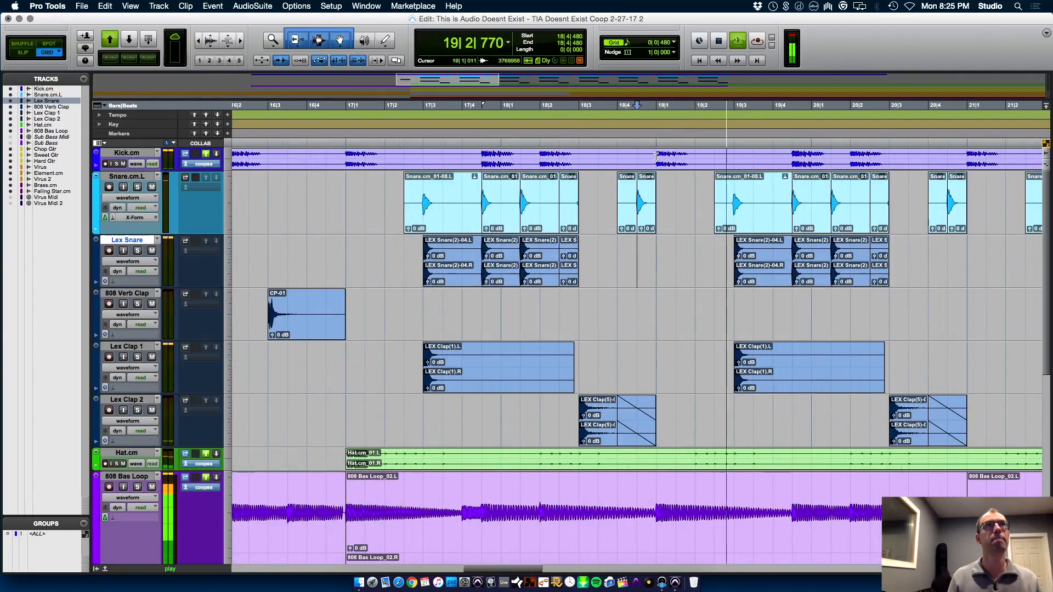
key(space)
Separate the kick hit at 19|1|000 into its own clip, copy it to 19|2|480, and play from 18|4|480
drag(658, 157, 701, 156)
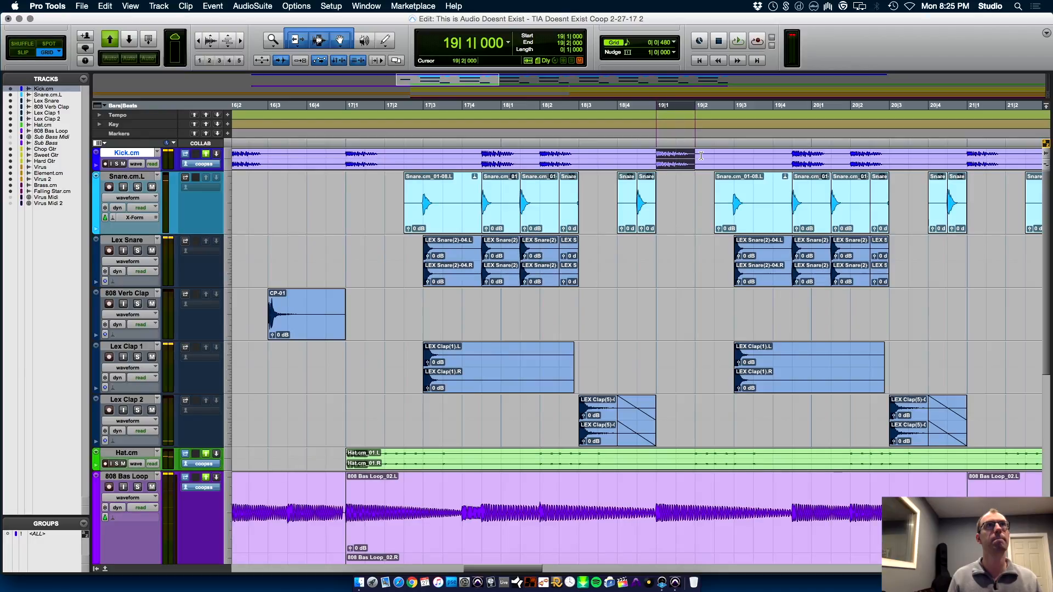
key(super+e)
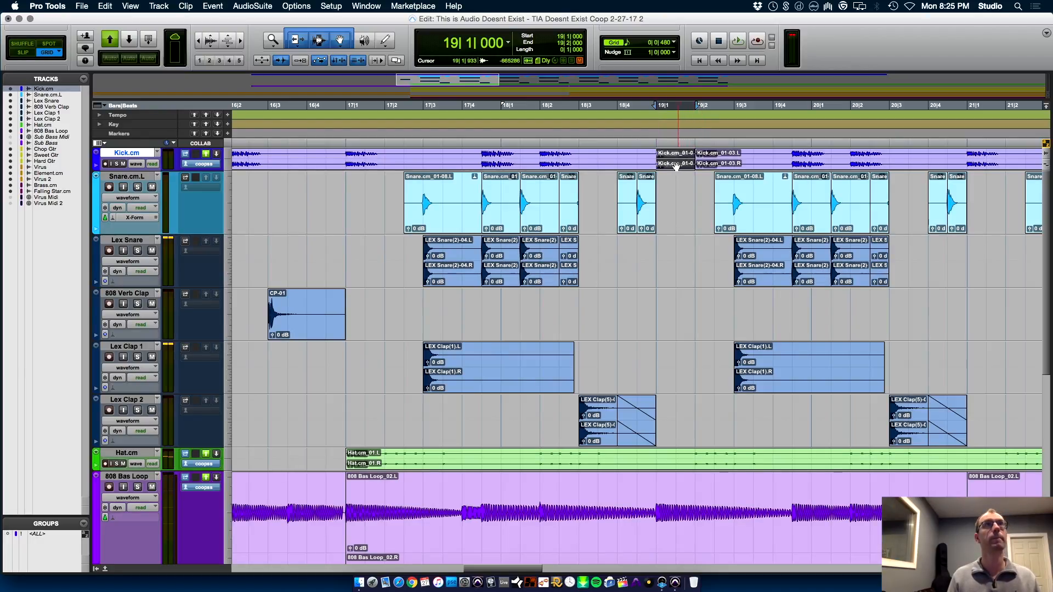
drag(676, 167, 734, 166)
click(643, 155)
key(space)
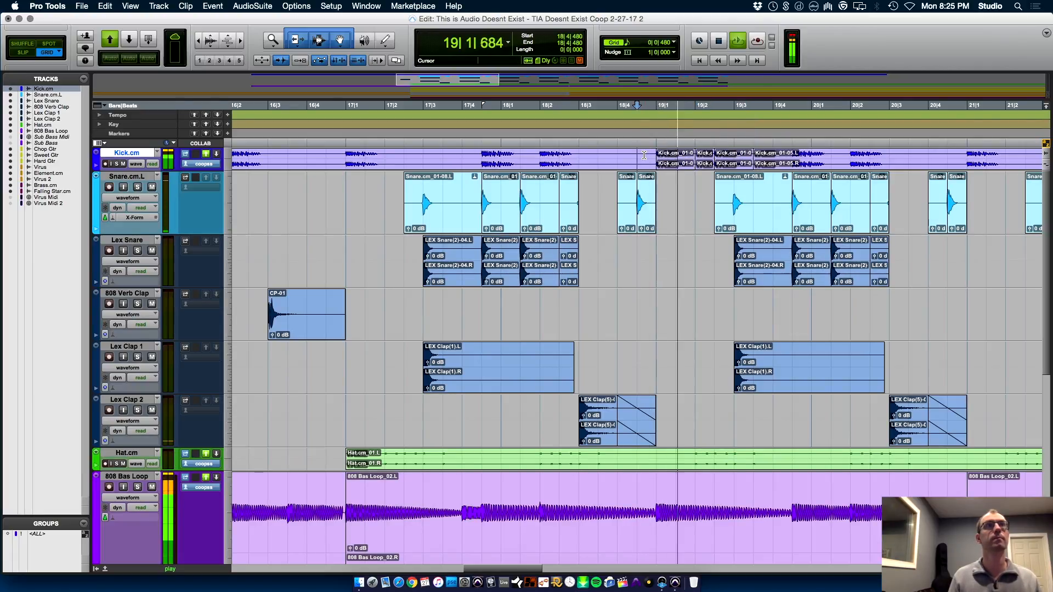
key(super+bracketleft)
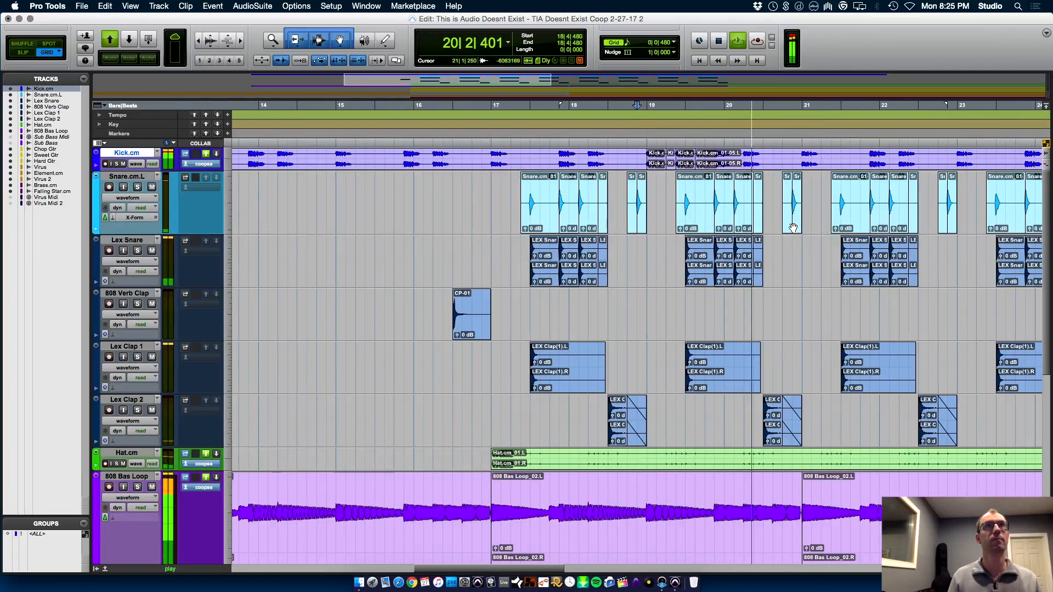
Delete the two short Snare.cm.L clips between 20|4|000 and 21|1|000
click(793, 227)
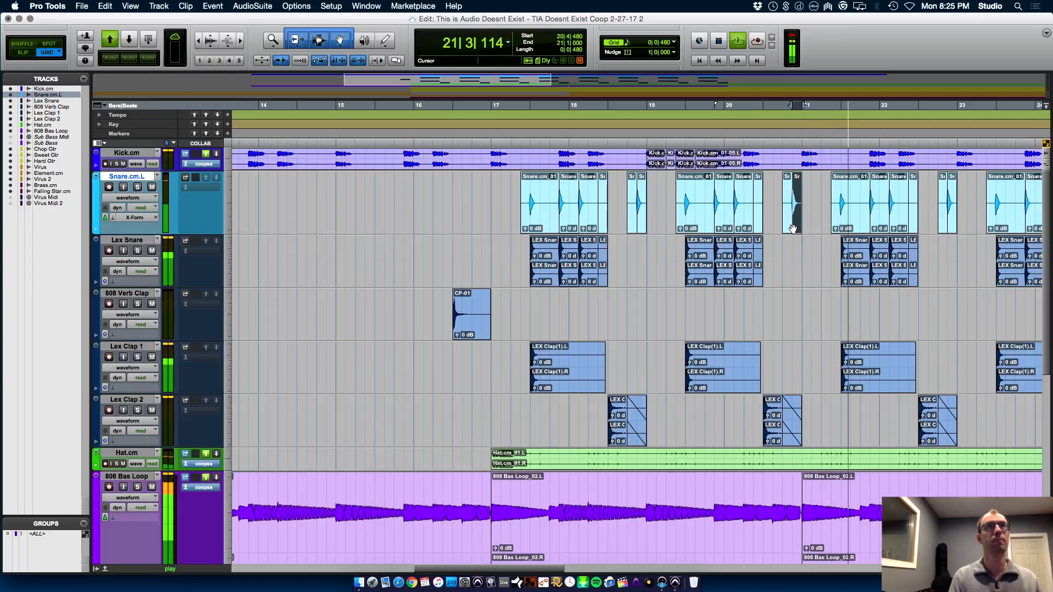
key(Delete)
key(space)
click(789, 229)
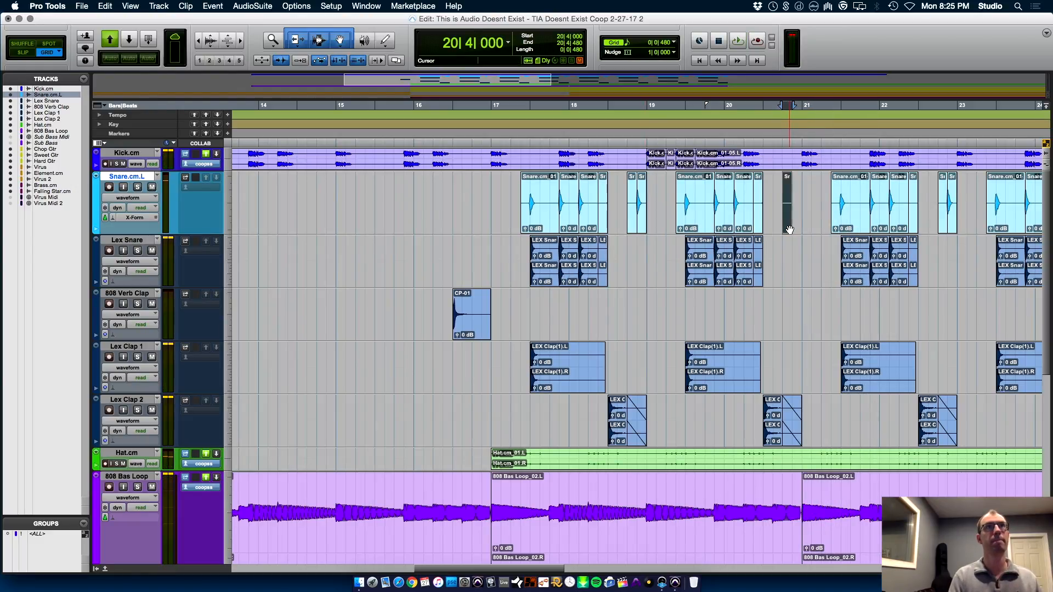
key(Delete)
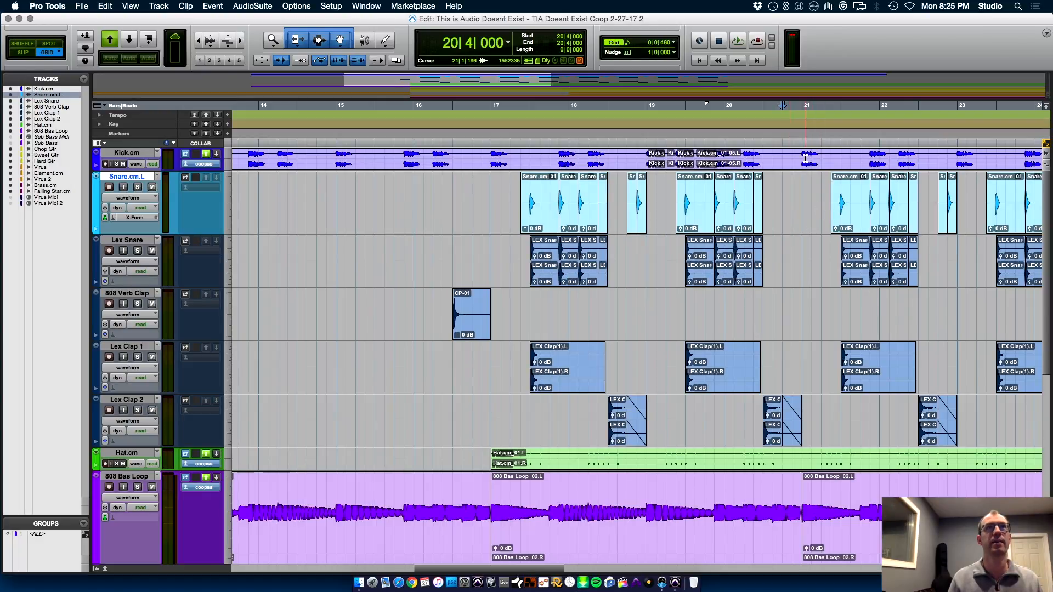
Delete the kick, snare and clap clips from 21|1|000 to the end of the kick track
drag(805, 156, 990, 426)
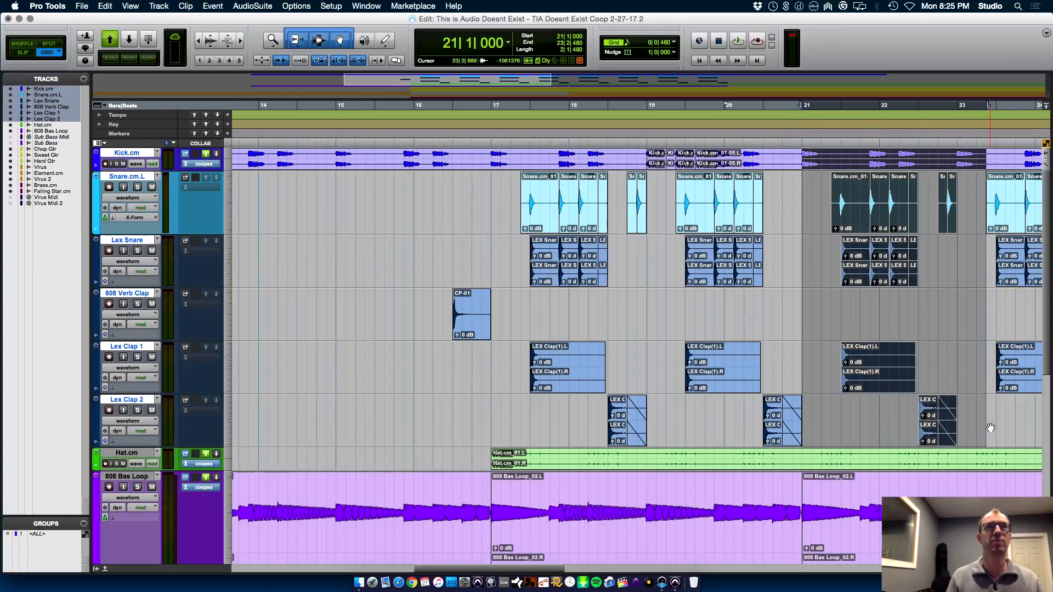
key(Delete)
key(r)
key(r)
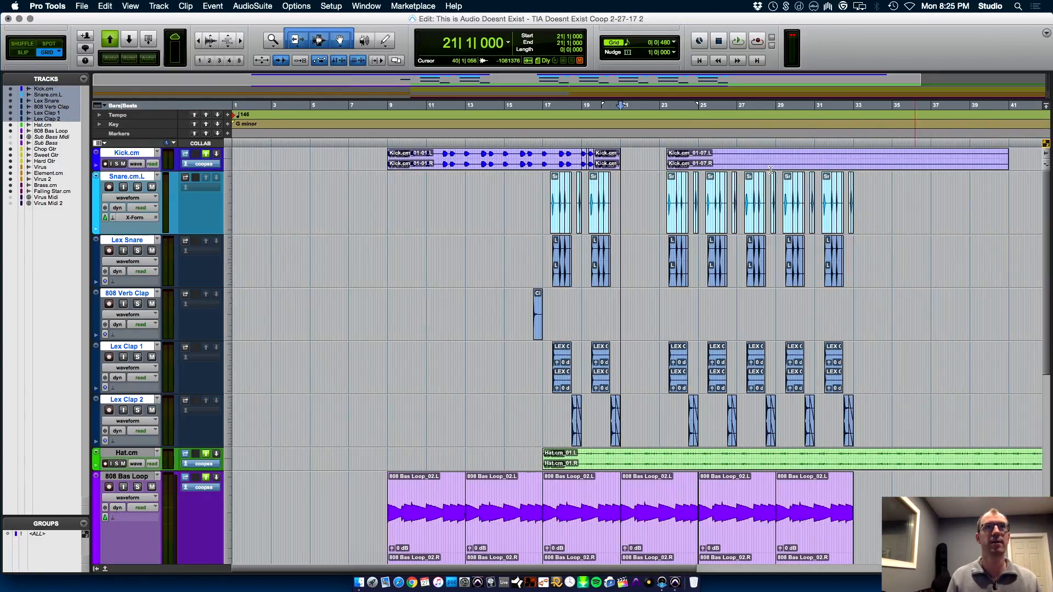
drag(663, 156, 1019, 420)
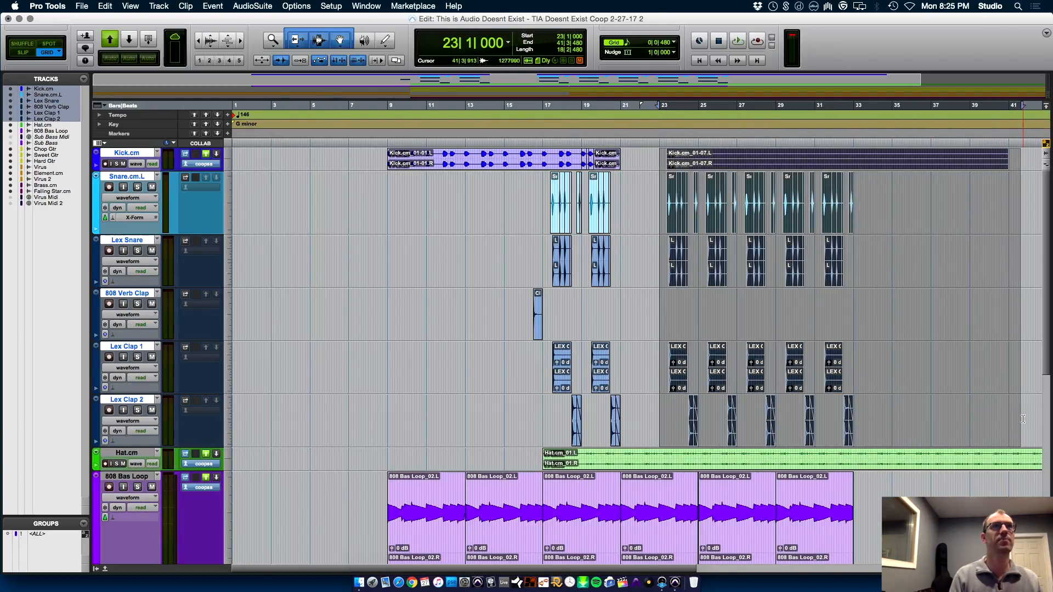
key(Delete)
Duplicate the four-bar kick, snare and clap pattern from 17|1|000 to 21|1|000 three times, filling the section to bar 33
key(t)
key(t)
key(r)
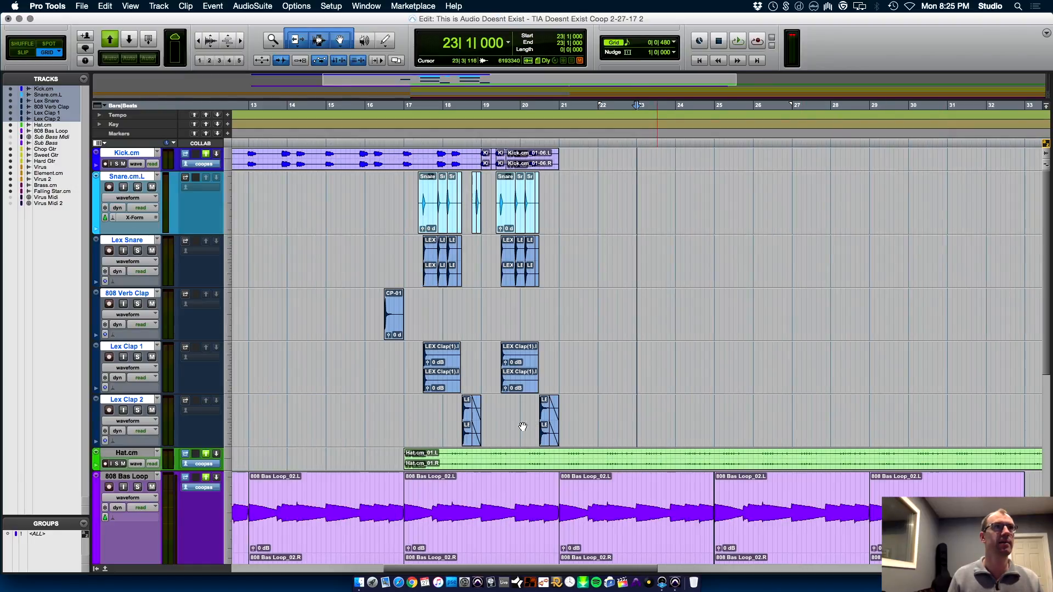
drag(398, 420, 559, 145)
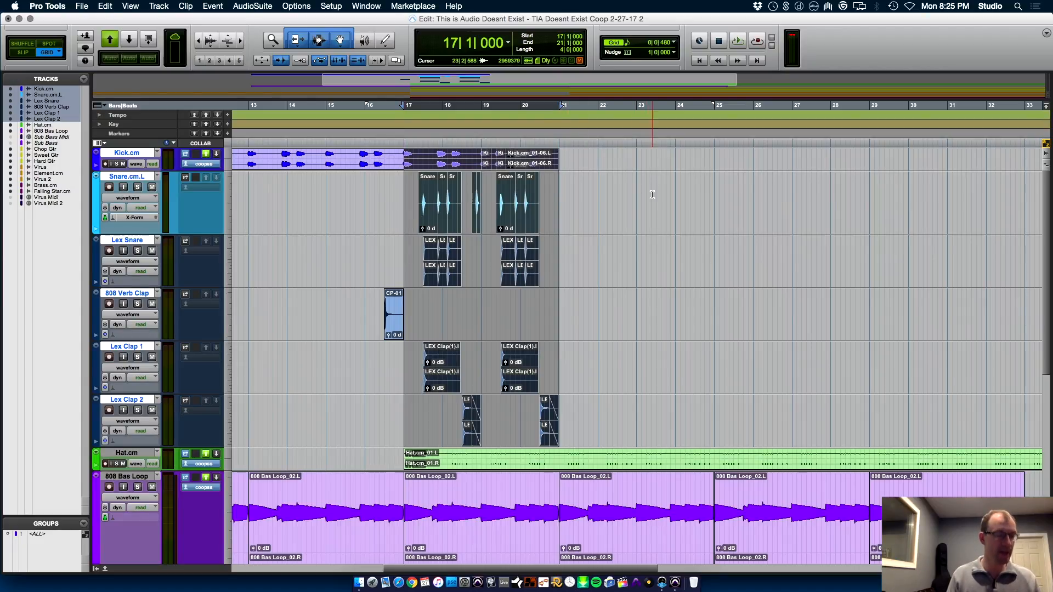
key(super+d)
key(super+d)
key(super+d)
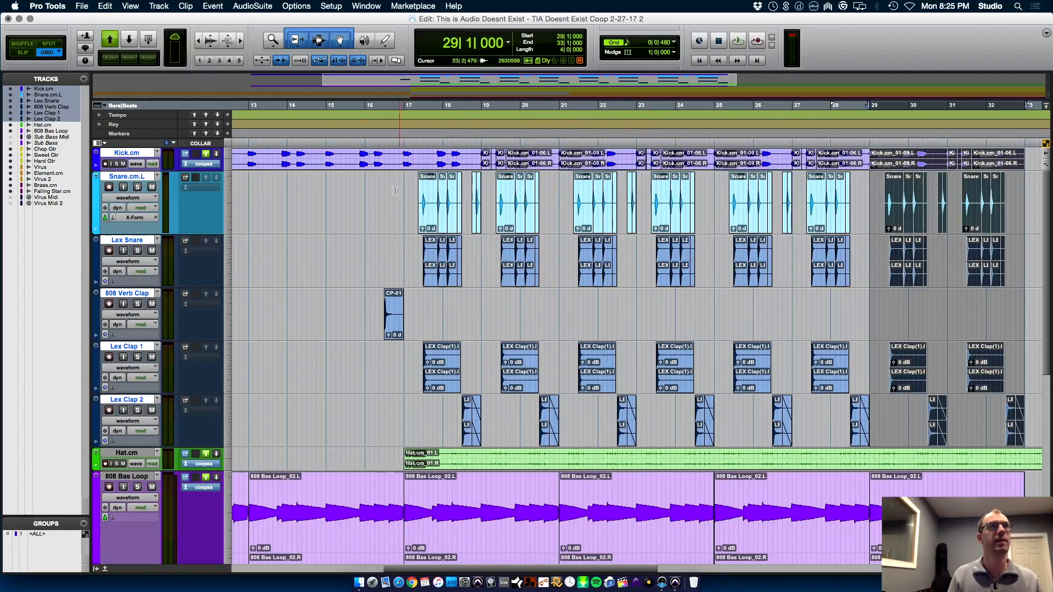
Play the repeated drum pattern from 16|4|000 and view the guitar, synth and brass tracks
click(396, 192)
key(space)
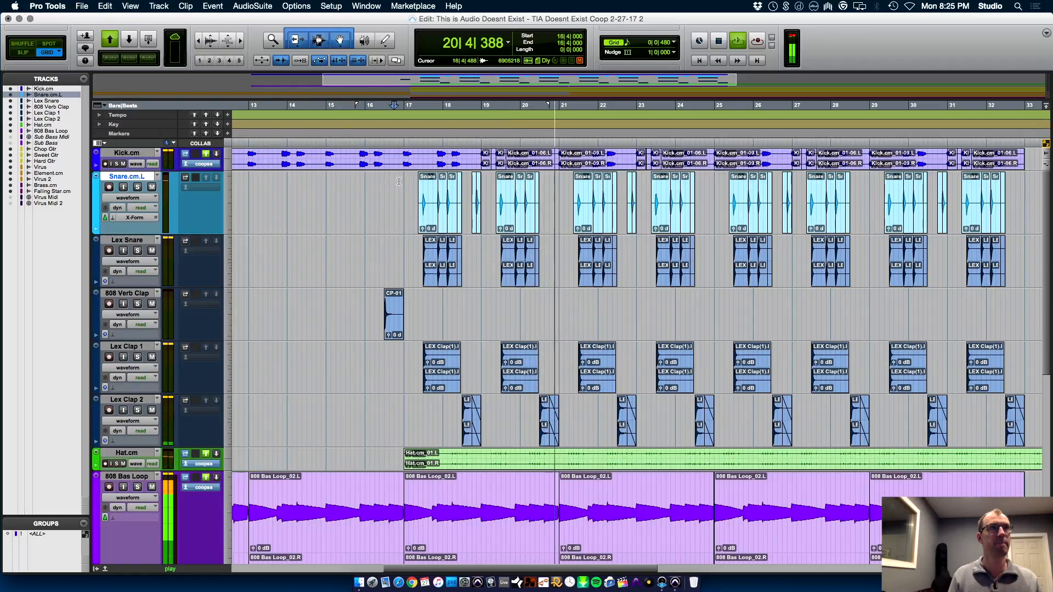
key(r)
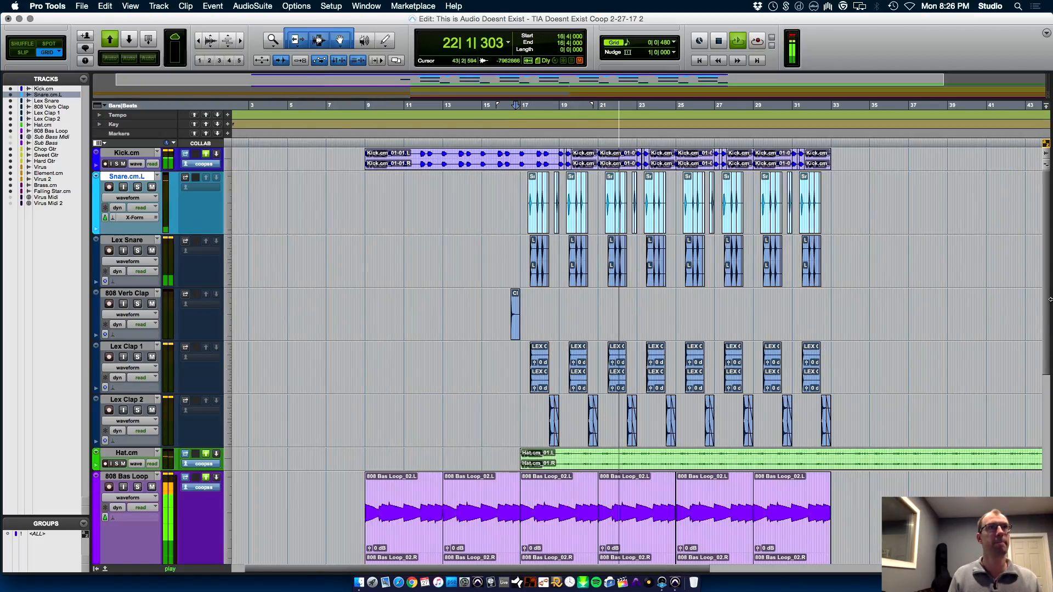
drag(1047, 299, 1046, 458)
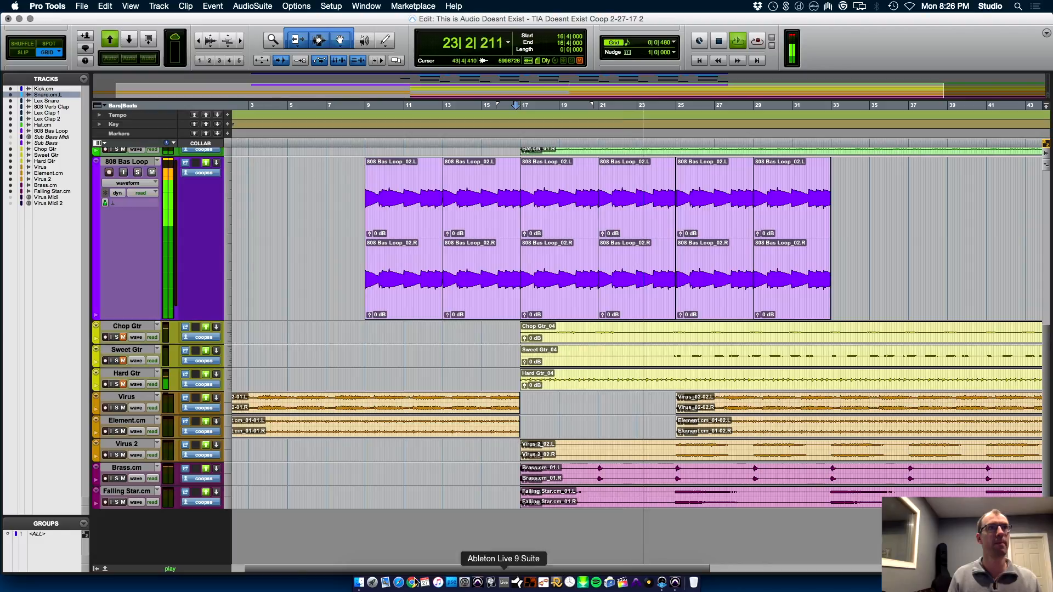
Raise the Brass.cm level to -12.1 dB and lower Element.cm to -3.0 dB in the mixer
key(super+equal)
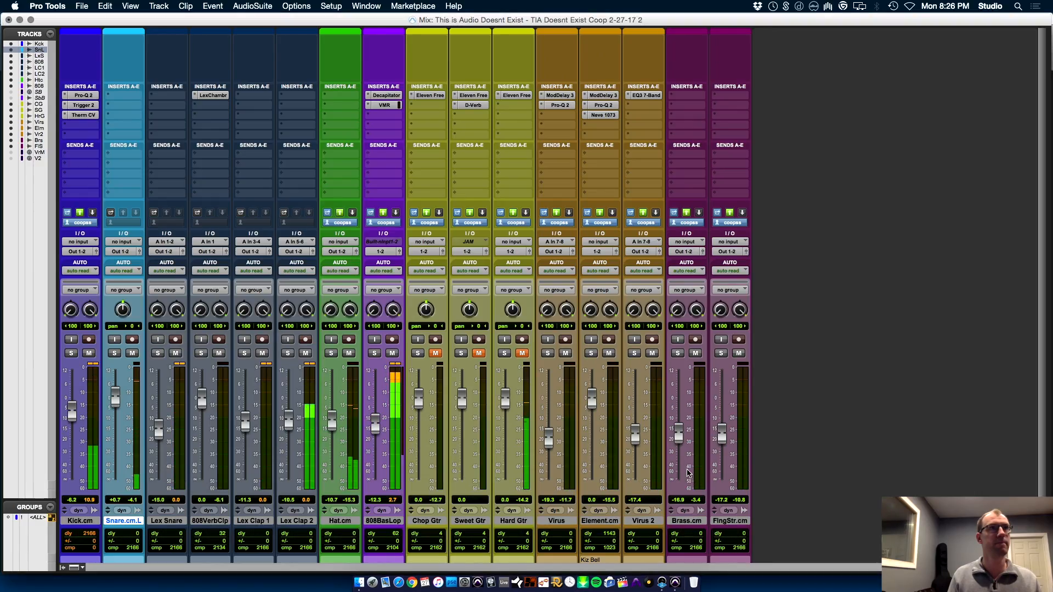
drag(678, 436, 679, 431)
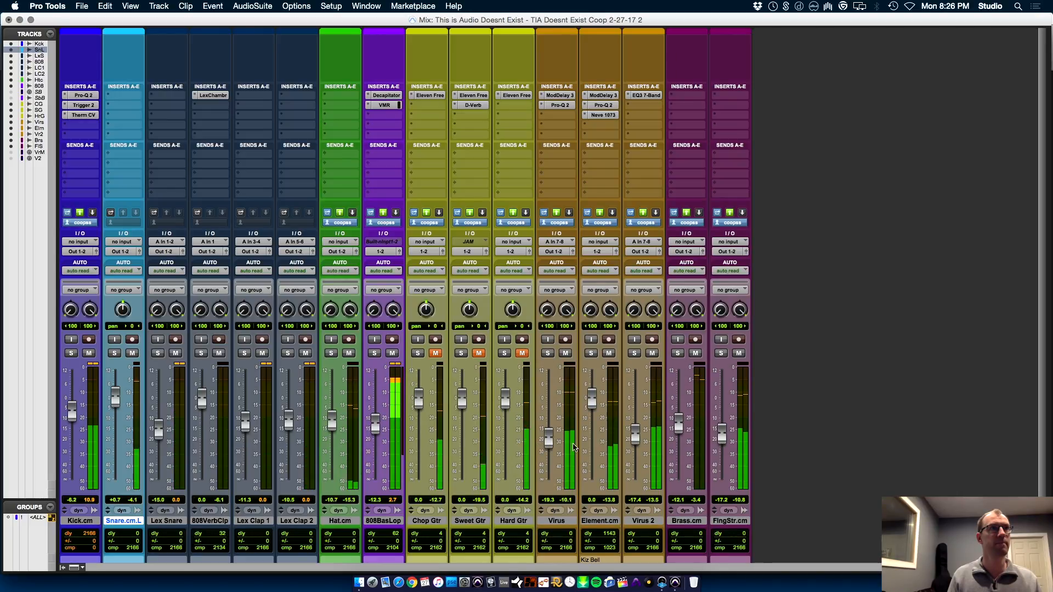
drag(592, 402, 594, 411)
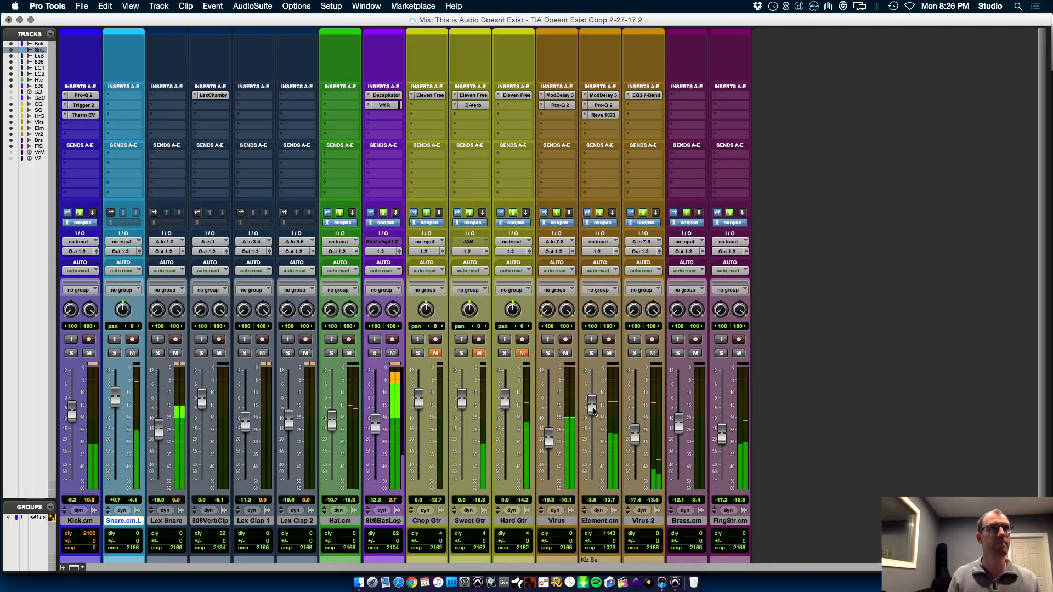
Solo Virus and Virus 2 briefly in turn, and raise the Virus 2 level to -12.6 dB
click(548, 354)
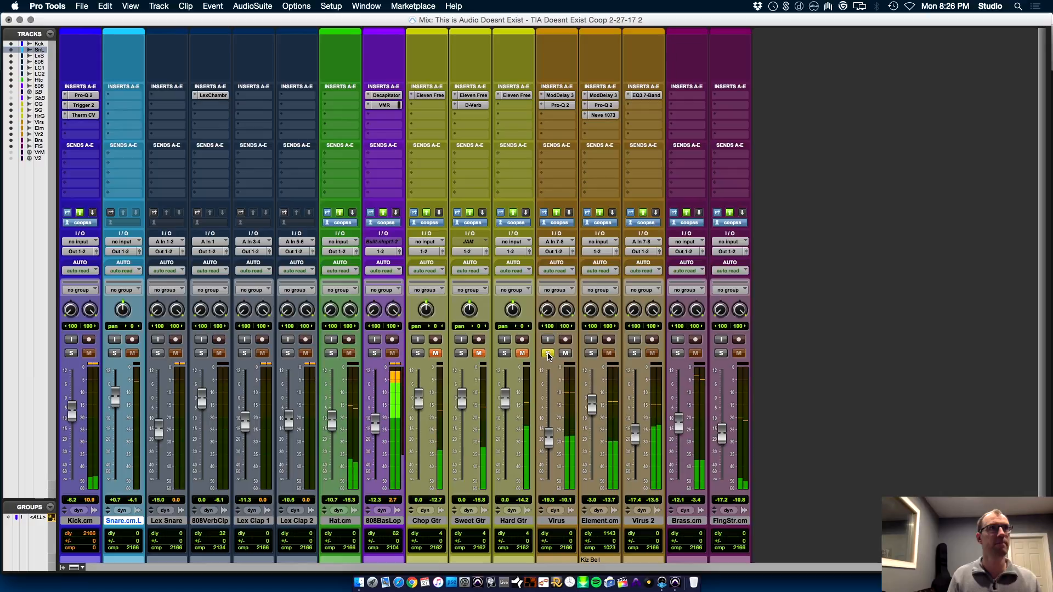
click(547, 354)
click(635, 353)
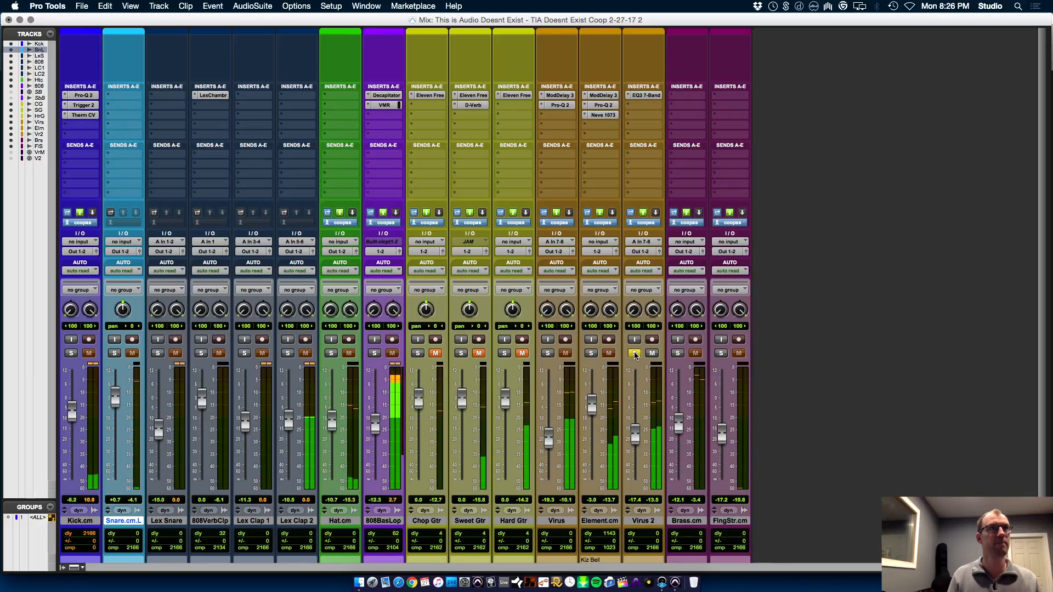
click(635, 353)
drag(635, 442, 637, 427)
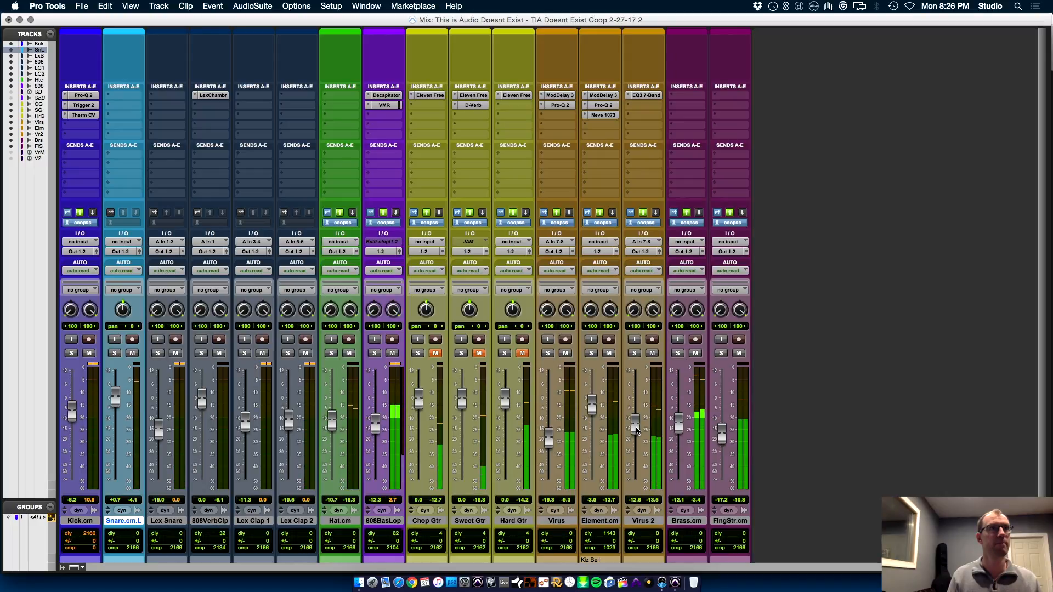
key(super+equal)
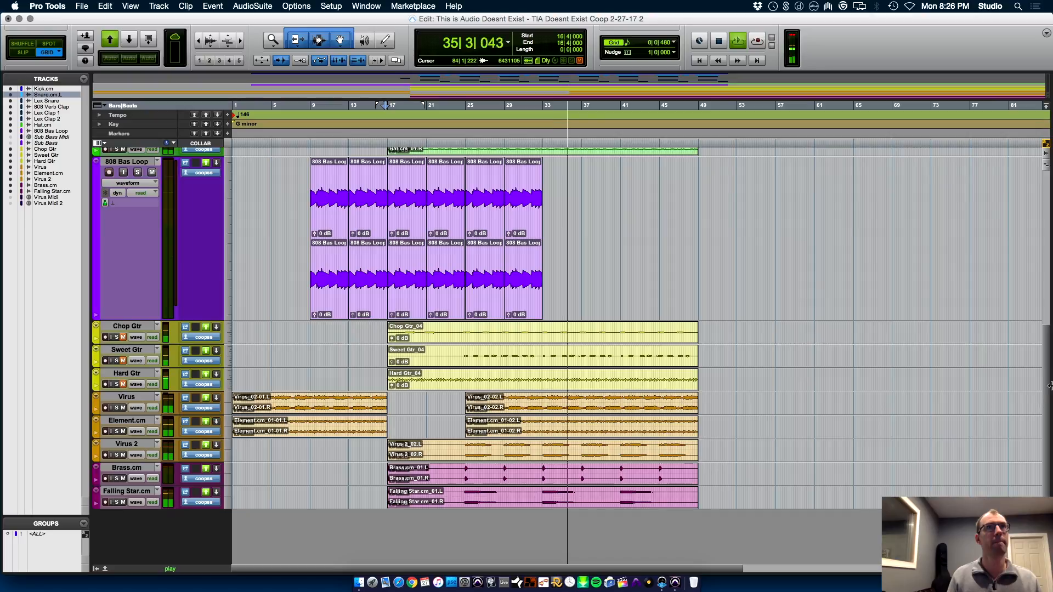
Trim the end of the Hat.cm clip to 33|1|000, in line with the end of the 808 bass loop
scroll(640, 316, up, 5)
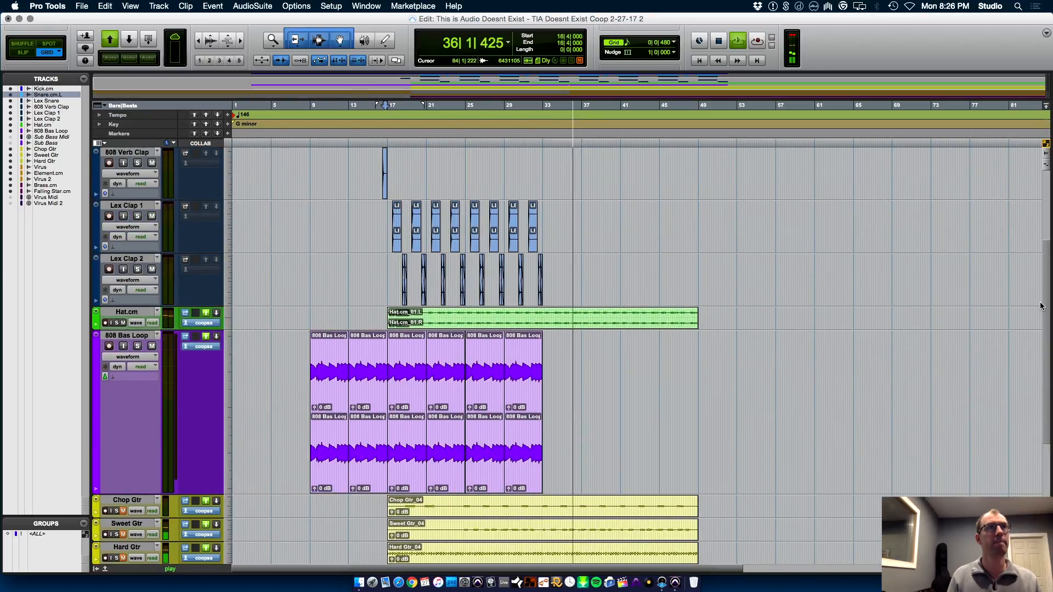
click(542, 318)
key(t)
key(t)
key(t)
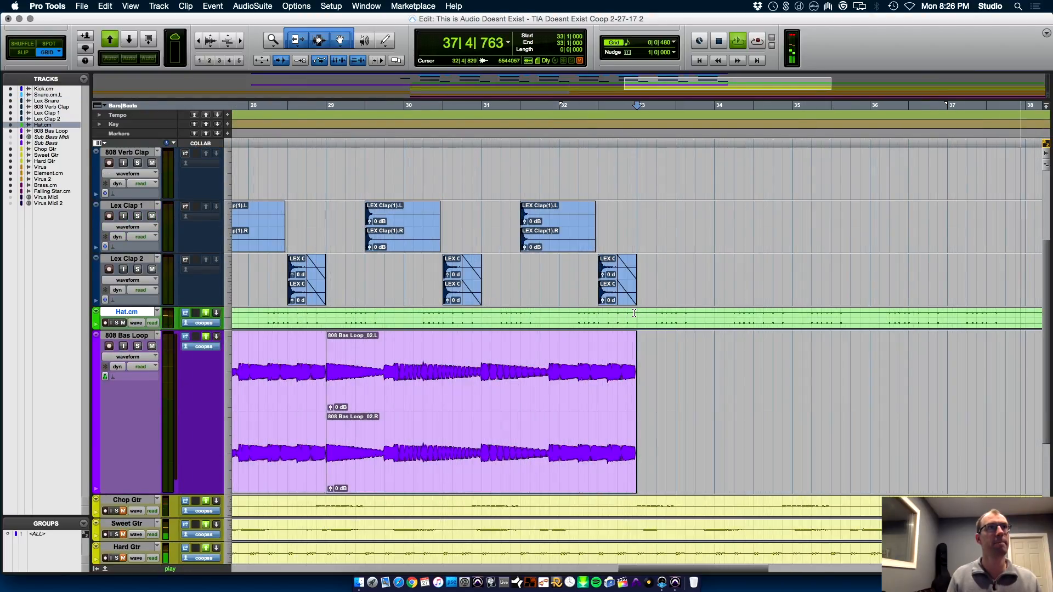
key(r)
key(r)
key(r)
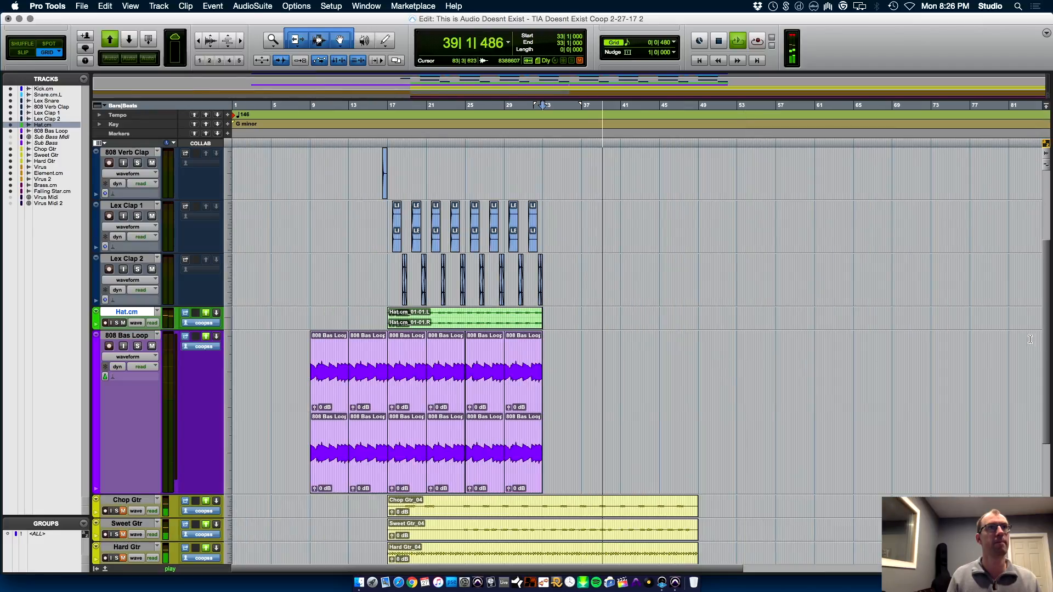
Stop playback and move the Hard Gtr clip so it starts at 41|1|000
scroll(1043, 448, down, 5)
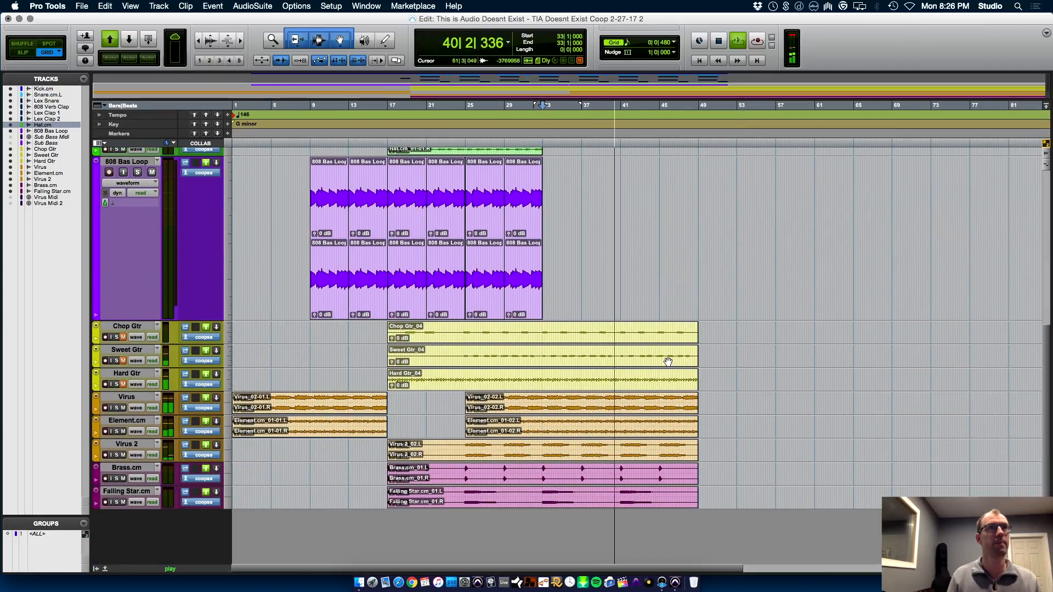
key(space)
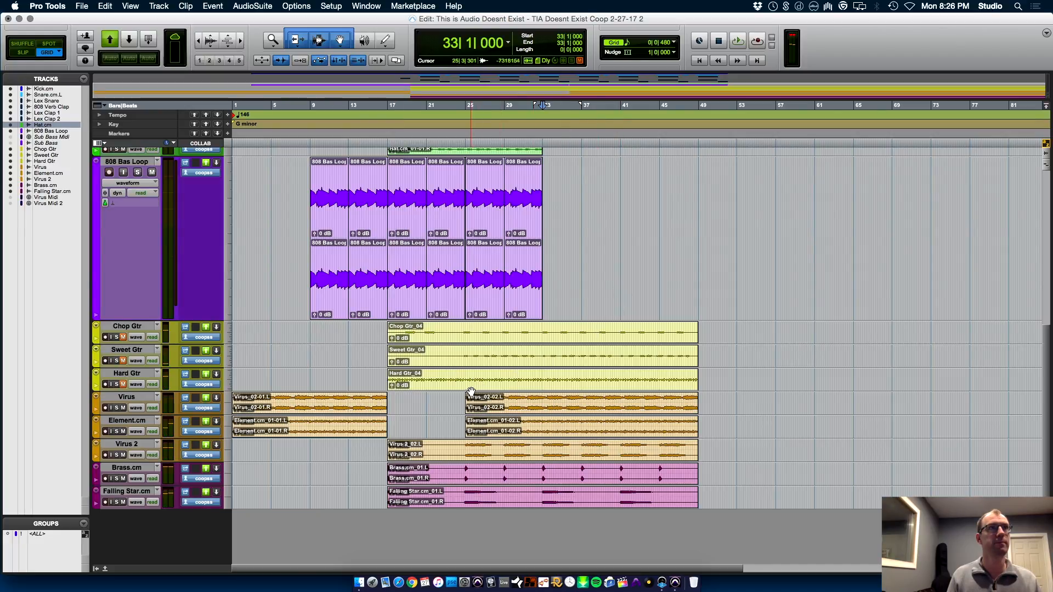
drag(472, 387, 748, 384)
key(t)
key(t)
key(t)
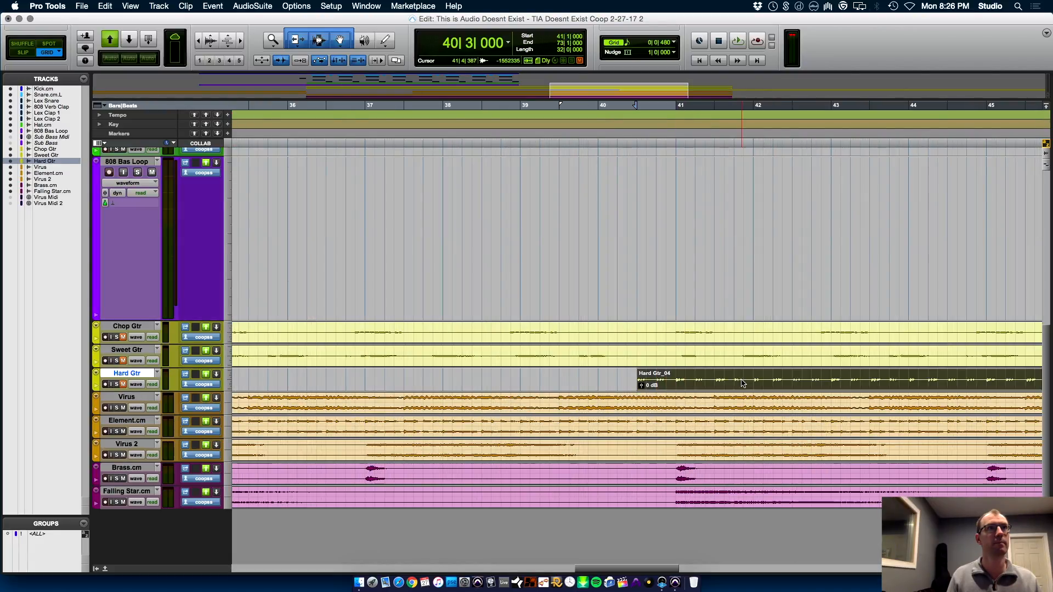
key(r)
key(r)
key(r)
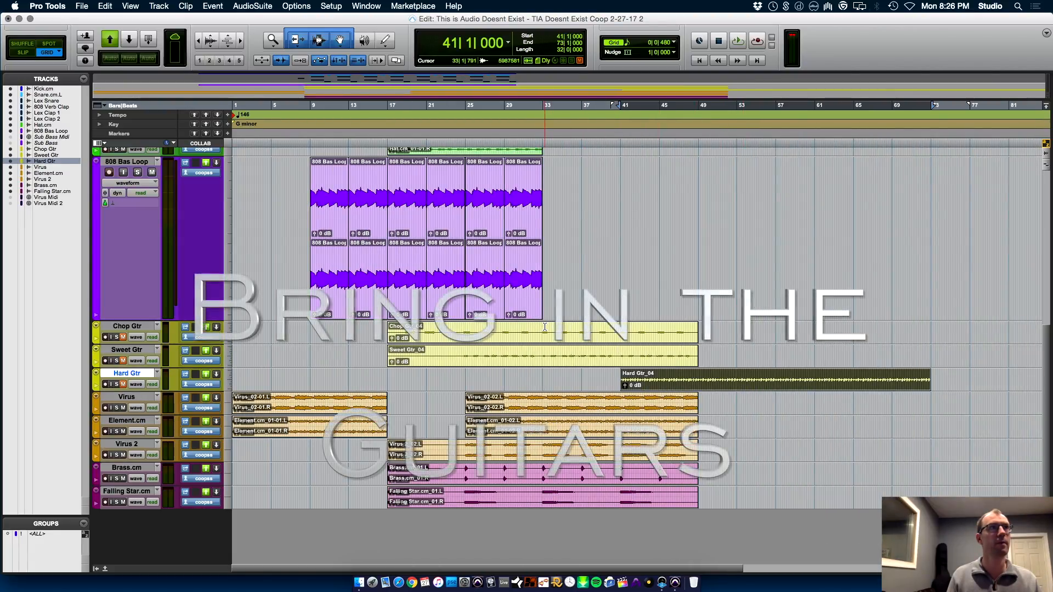
Trim the start of the Sweet Gtr clip to 33|1|000 and enlarge its track height
click(543, 349)
key(t)
key(t)
key(t)
key(t)
key(t)
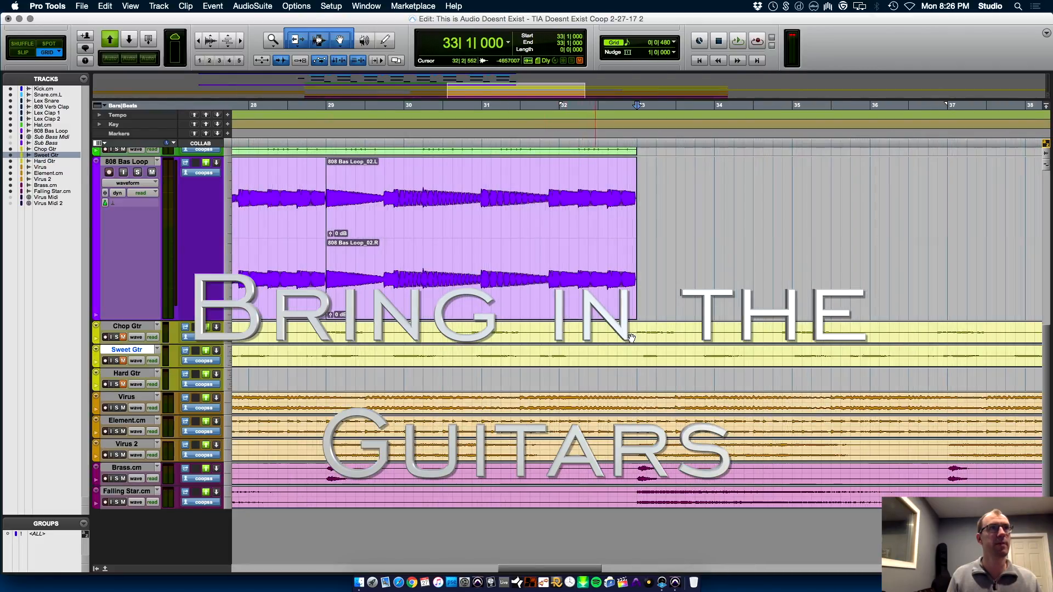
drag(146, 380, 149, 511)
key(a)
key(r)
key(r)
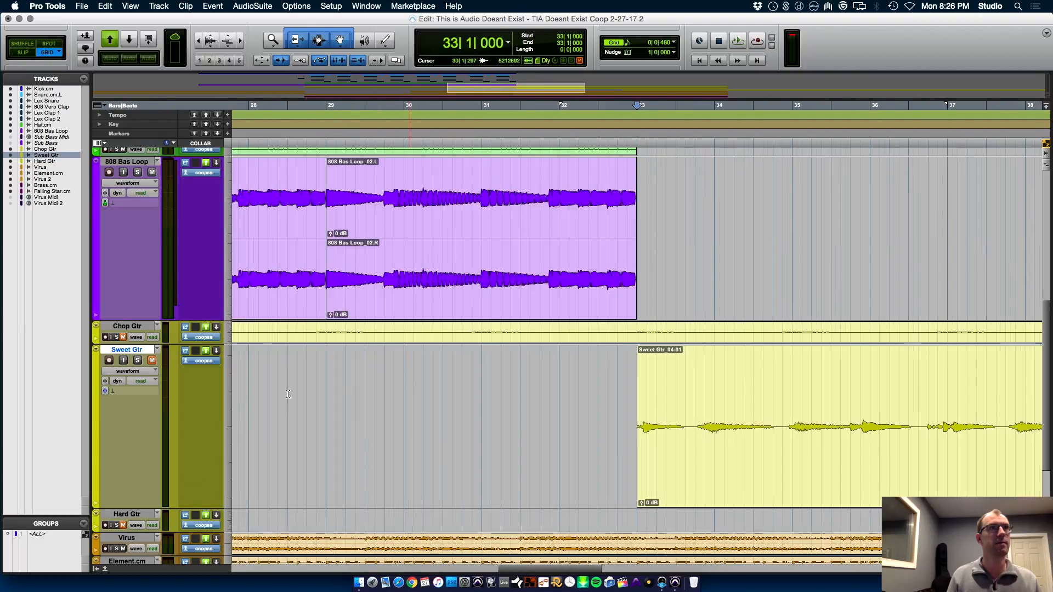
key(r)
key(r)
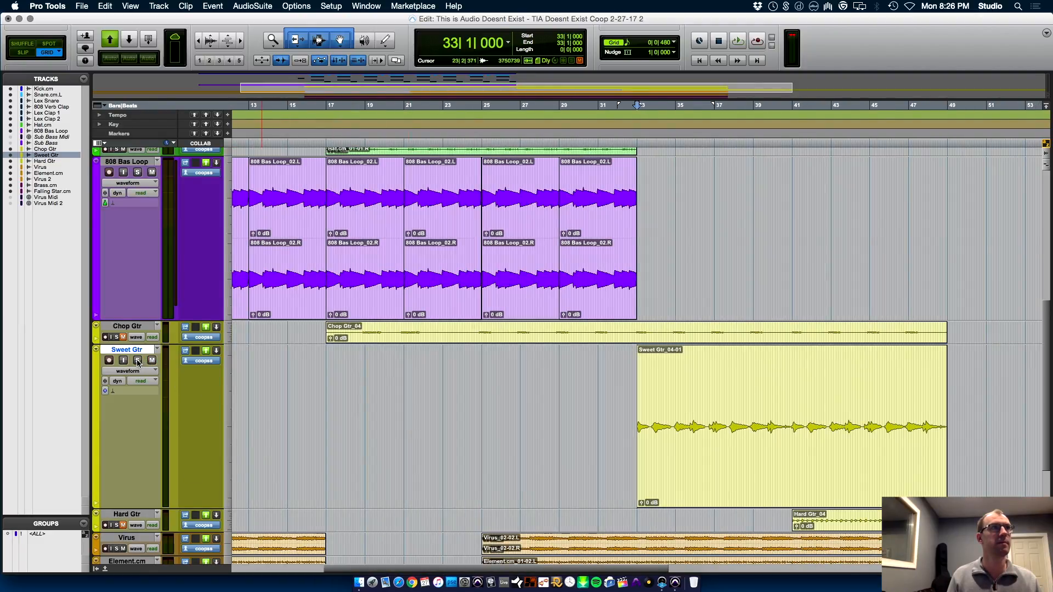
Play the unmuted Sweet Gtr part from 33|1|000 and raise its level to +2.8 dB in the mixer
key(space)
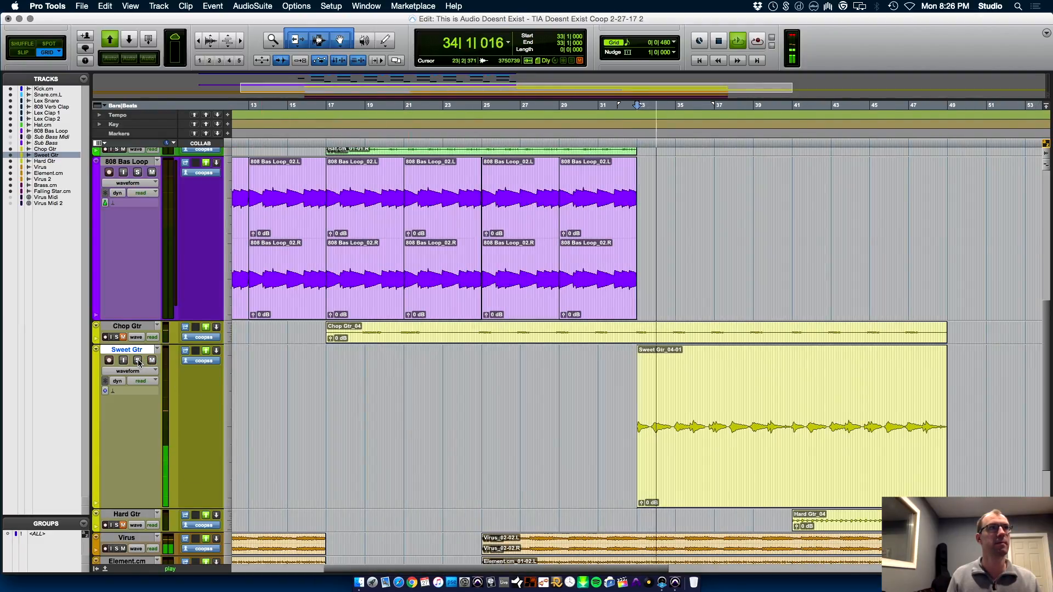
key(super+equal)
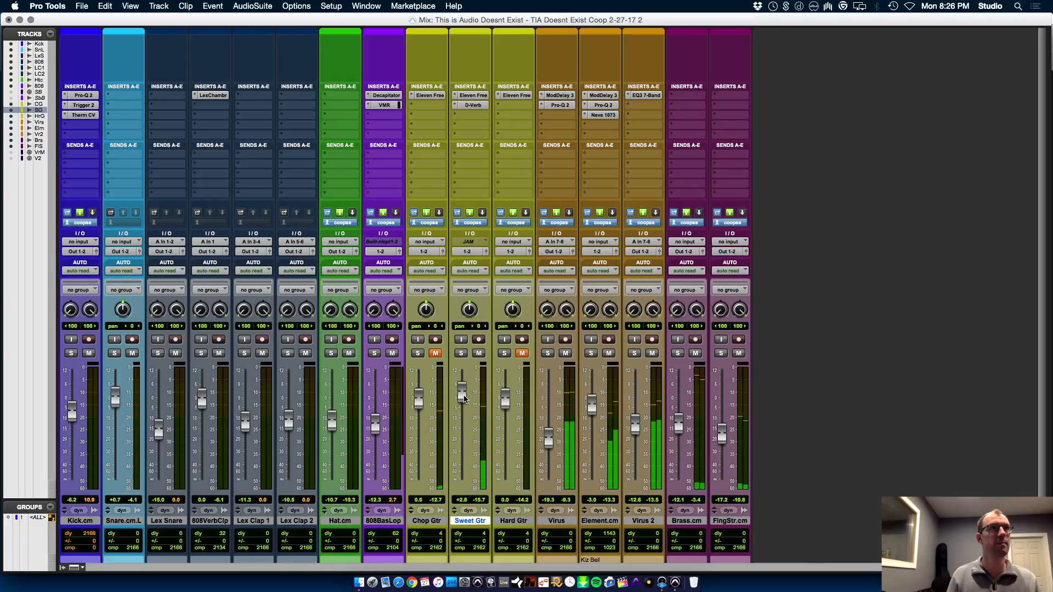
key(super+equal)
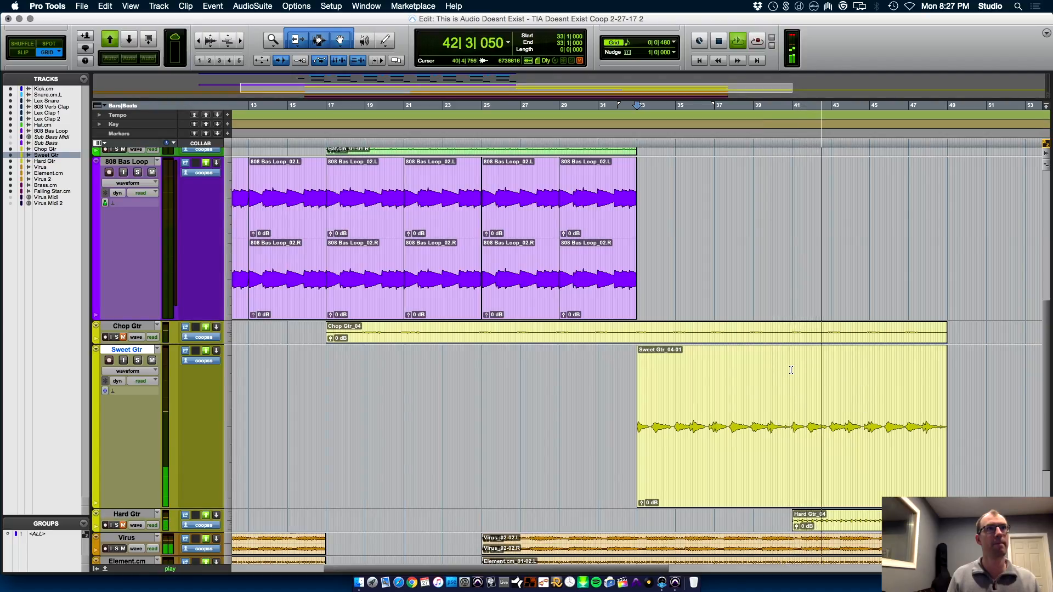
Stop playback and trim the end of the Sweet Gtr clip to 41|1|000
key(space)
key(s)
key(r)
key(r)
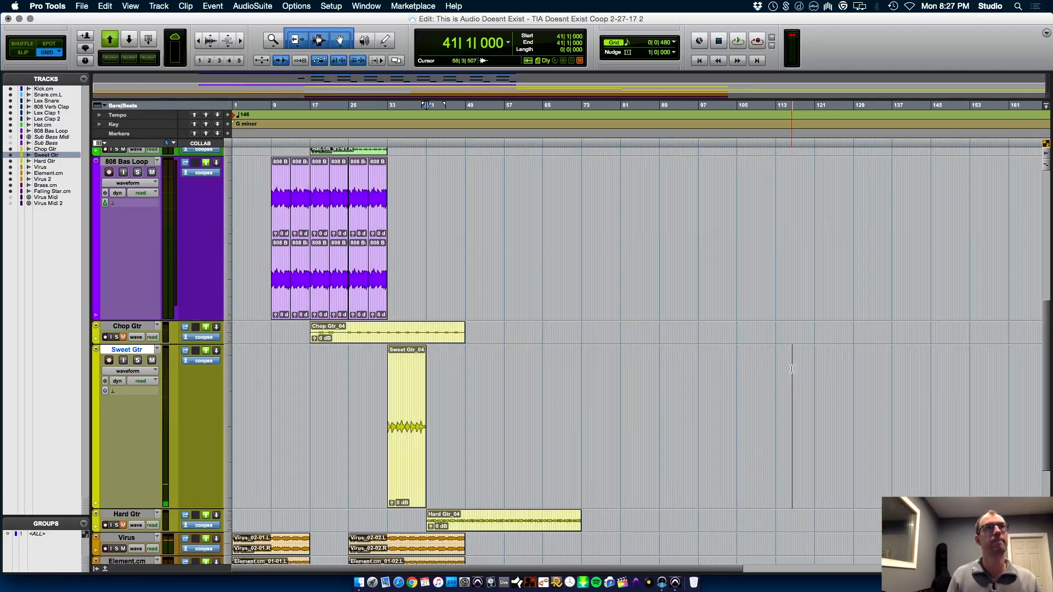
Reduce all tracks to a small height and set the grid value to 1 bar
click(97, 351)
alt+click(134, 324)
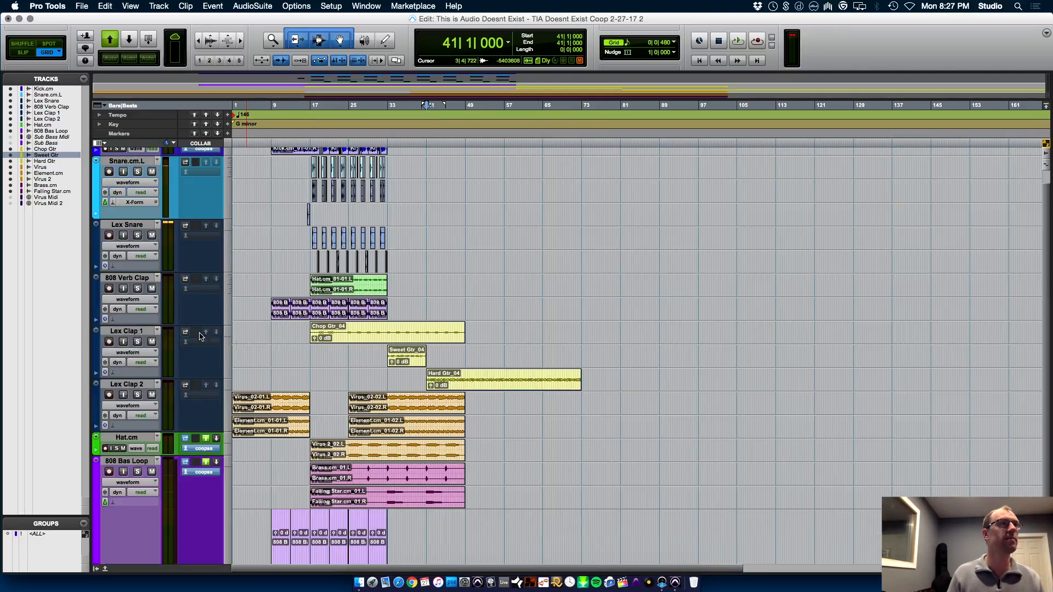
click(674, 42)
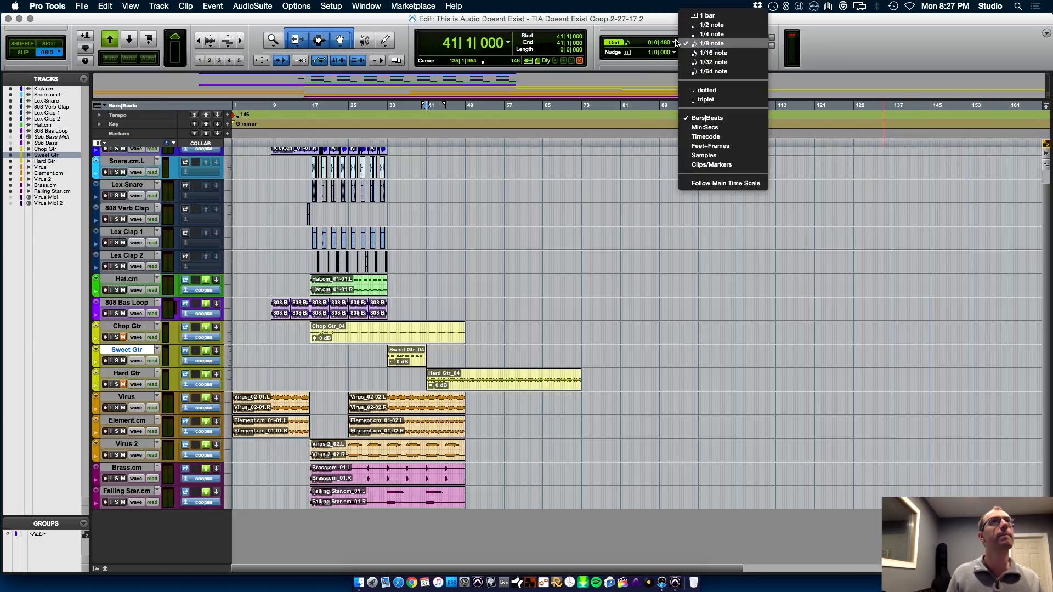
click(704, 13)
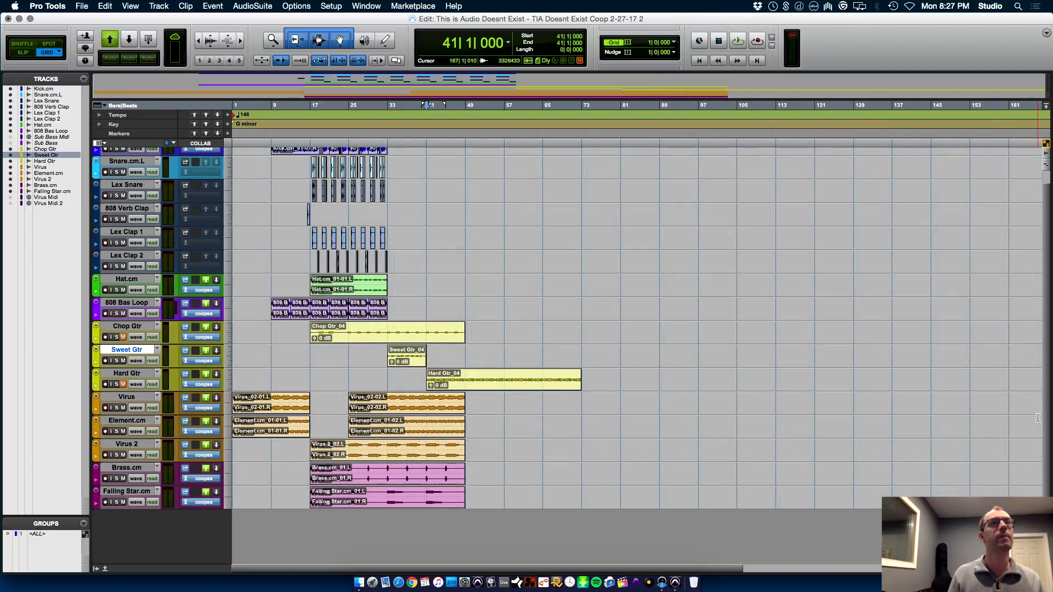
Copy the drum, hat and 808 bass clips between bars 25 and 33 to 41|1|000, and play from 30|1|000
scroll(1044, 409, up, 1)
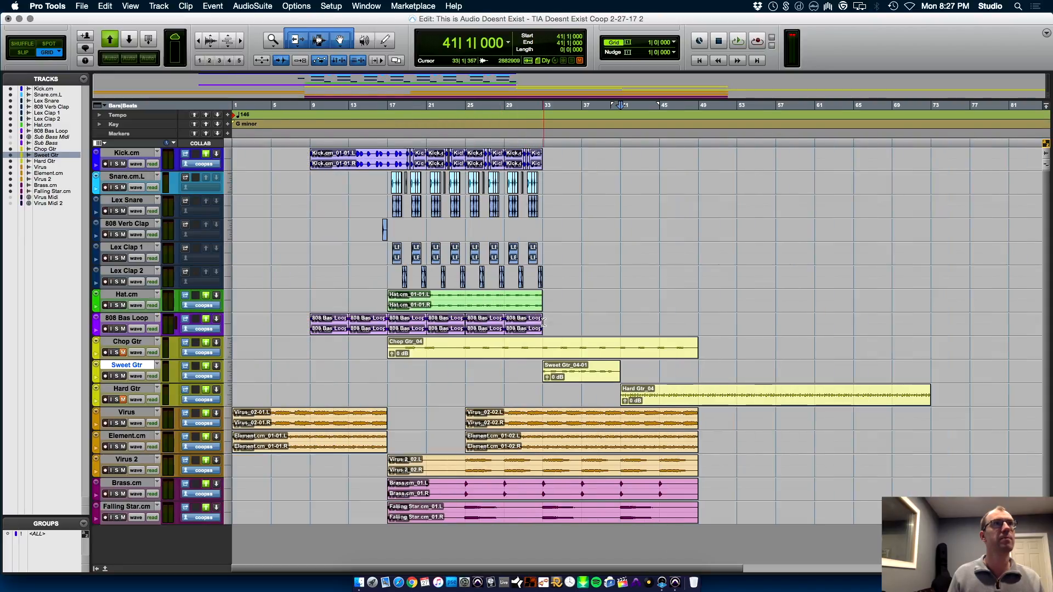
drag(543, 322, 386, 119)
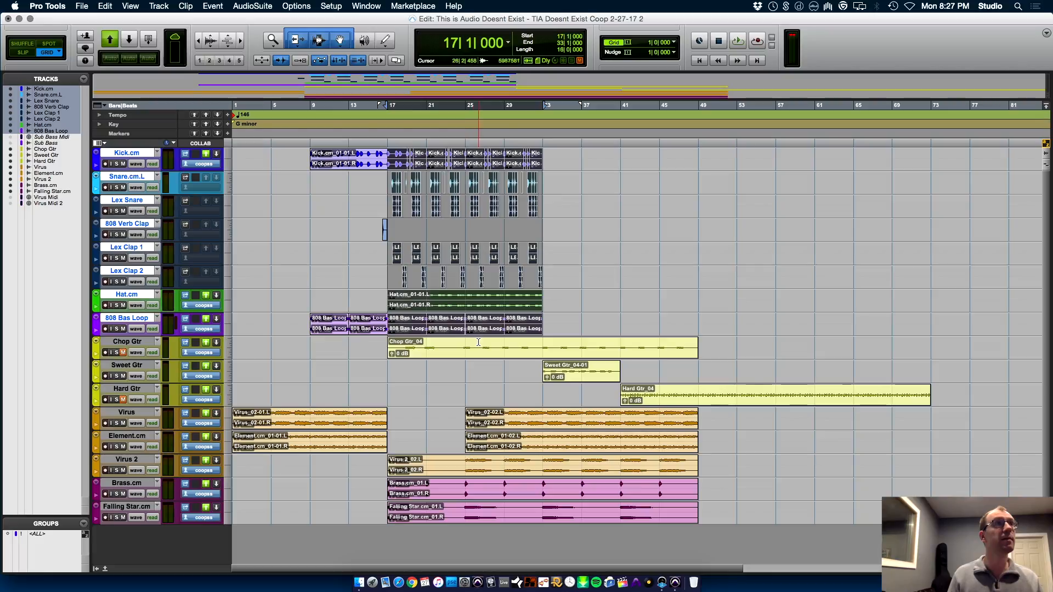
drag(545, 322, 465, 154)
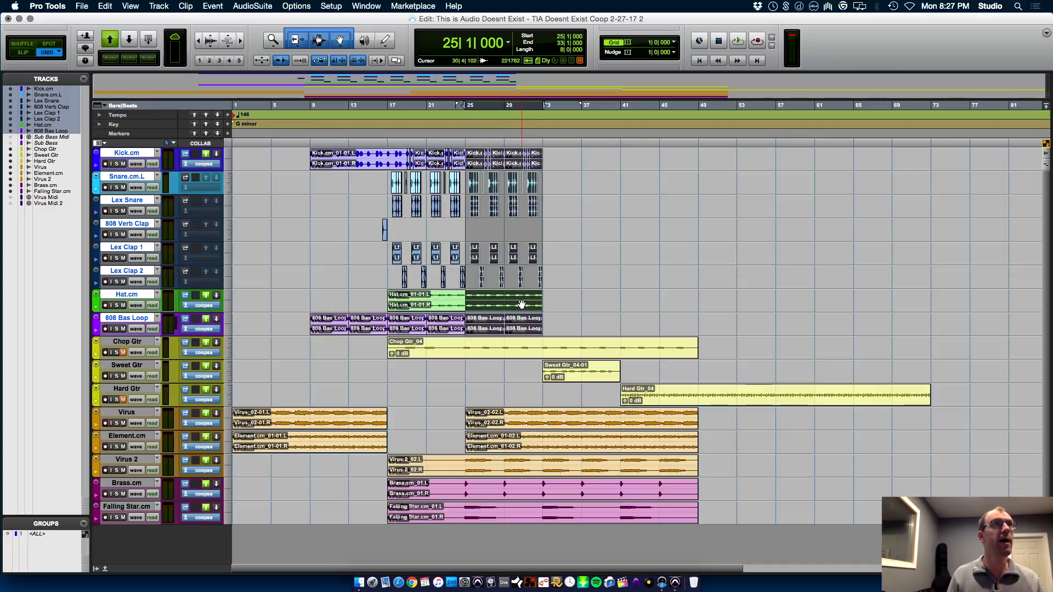
drag(479, 330, 637, 323)
click(509, 366)
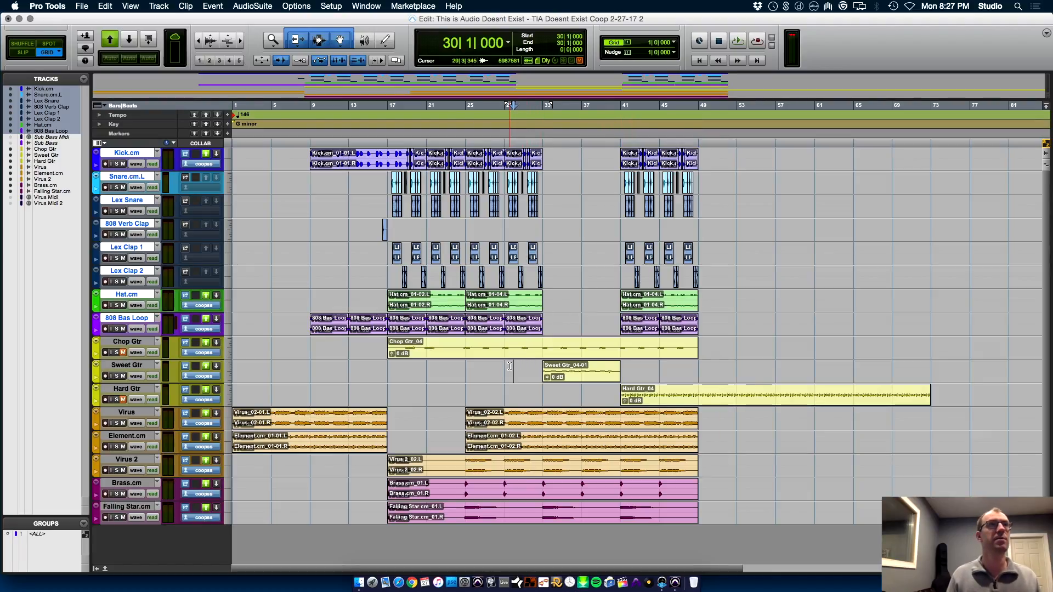
key(space)
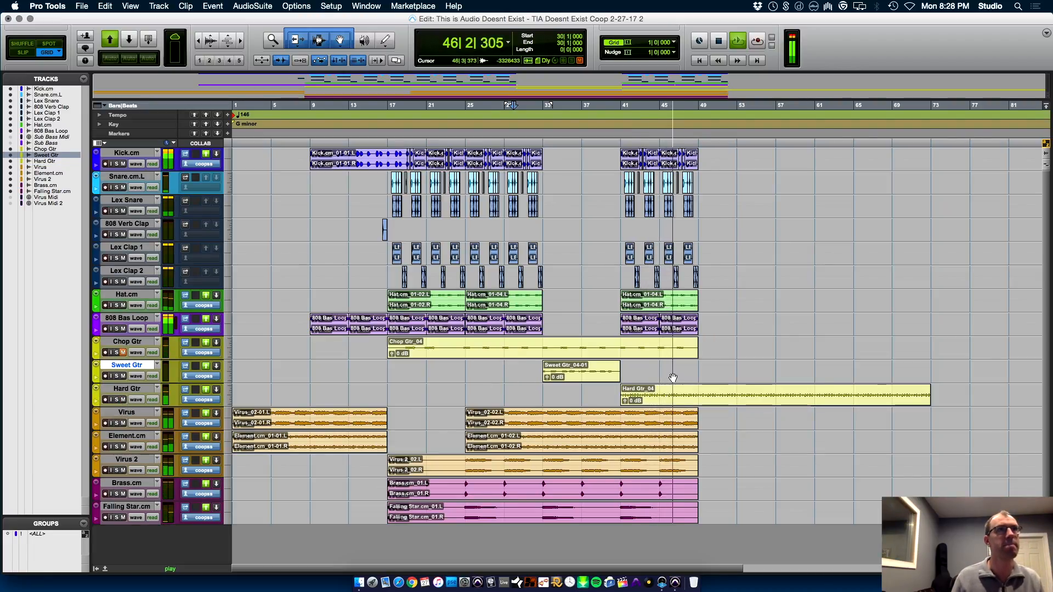
Extend the end of the Sweet Gtr clip to 49|1|000 and check the Hard Gtr channel in the mixer
drag(622, 371, 699, 373)
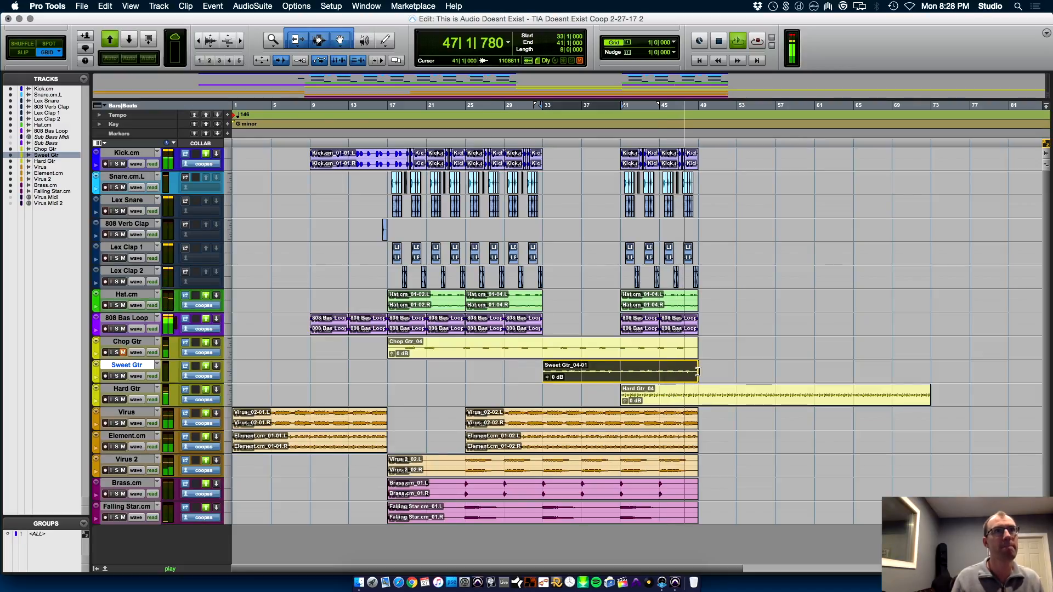
click(132, 391)
key(super+equal)
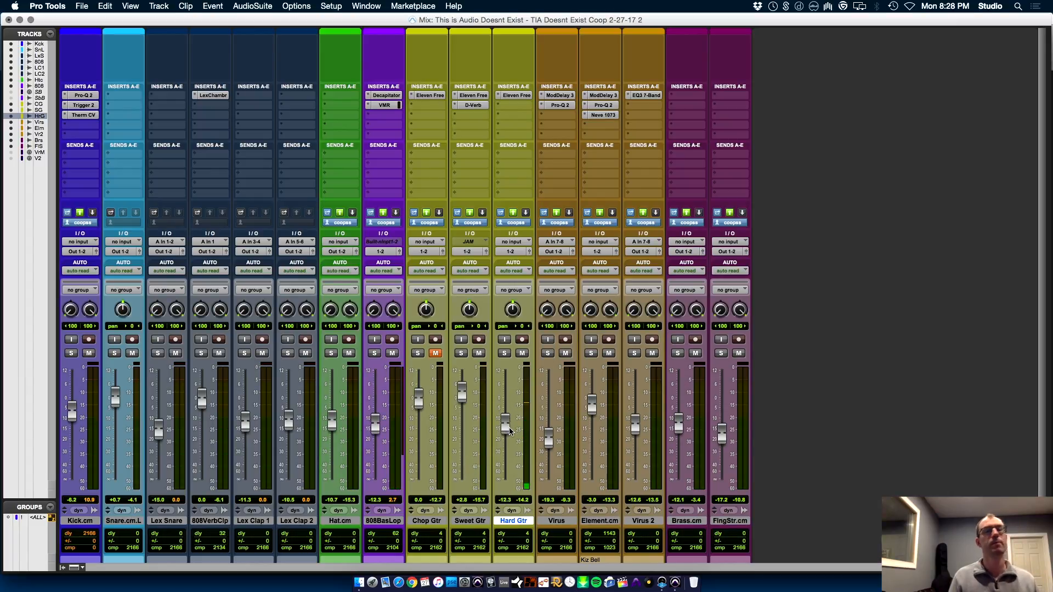
key(super+equal)
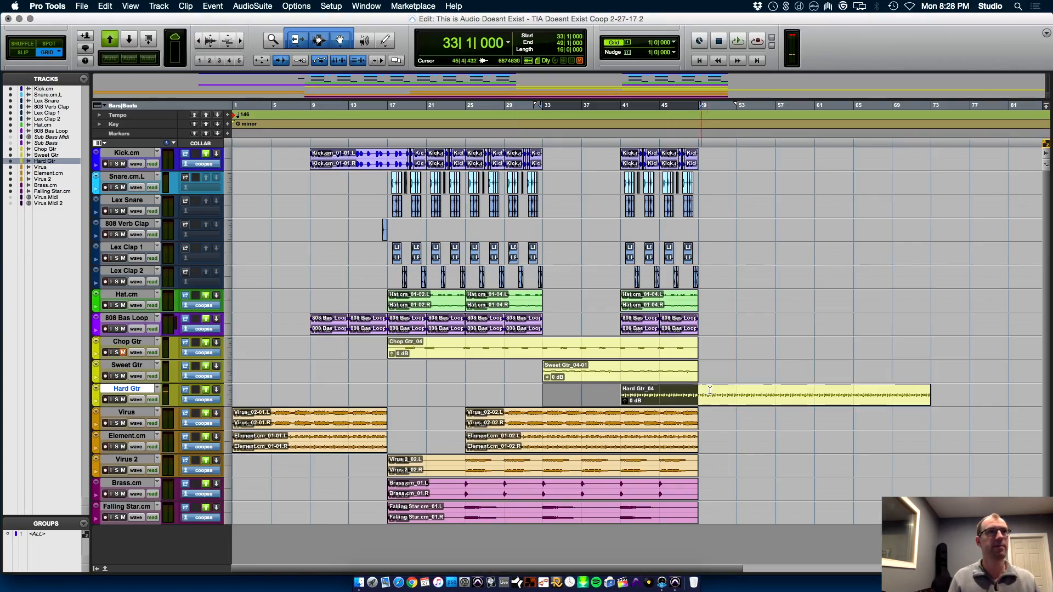
Play the arrangement from 33|1|000, stop playback, and trim the end of the Hard Gtr clip to 49|1|000
click(545, 391)
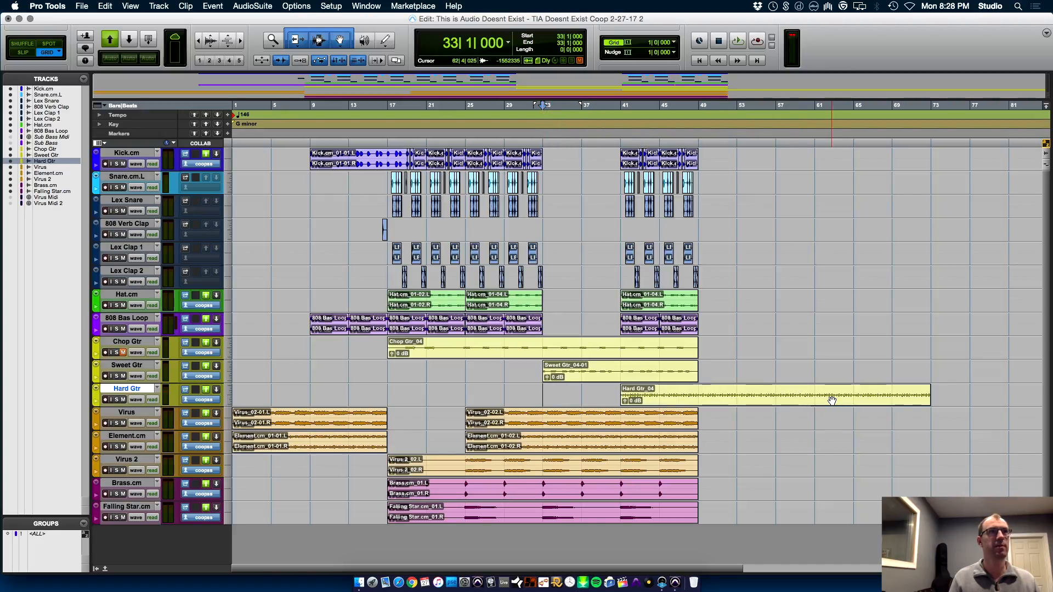
key(space)
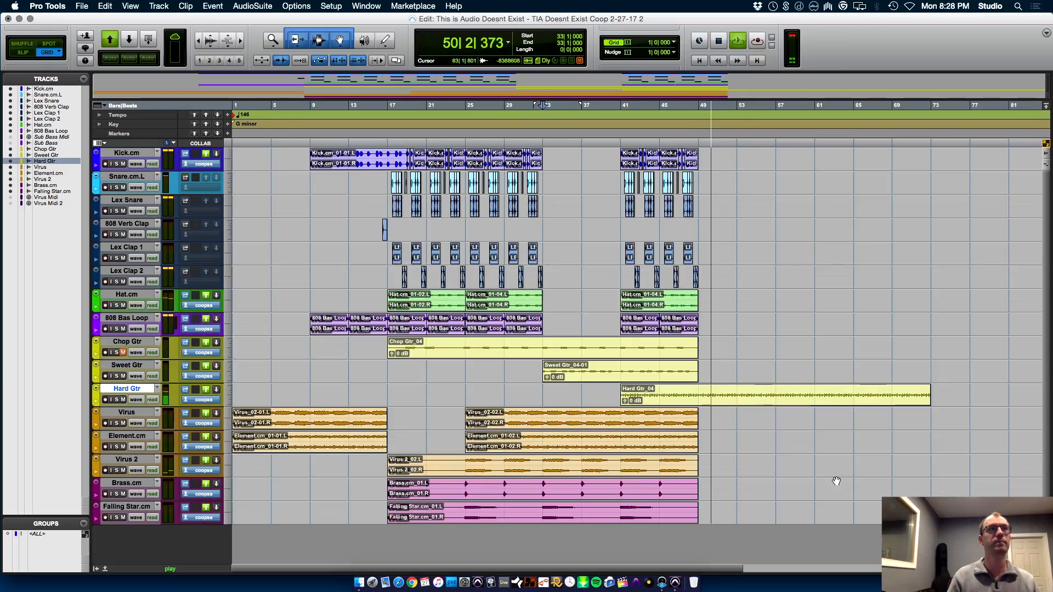
key(space)
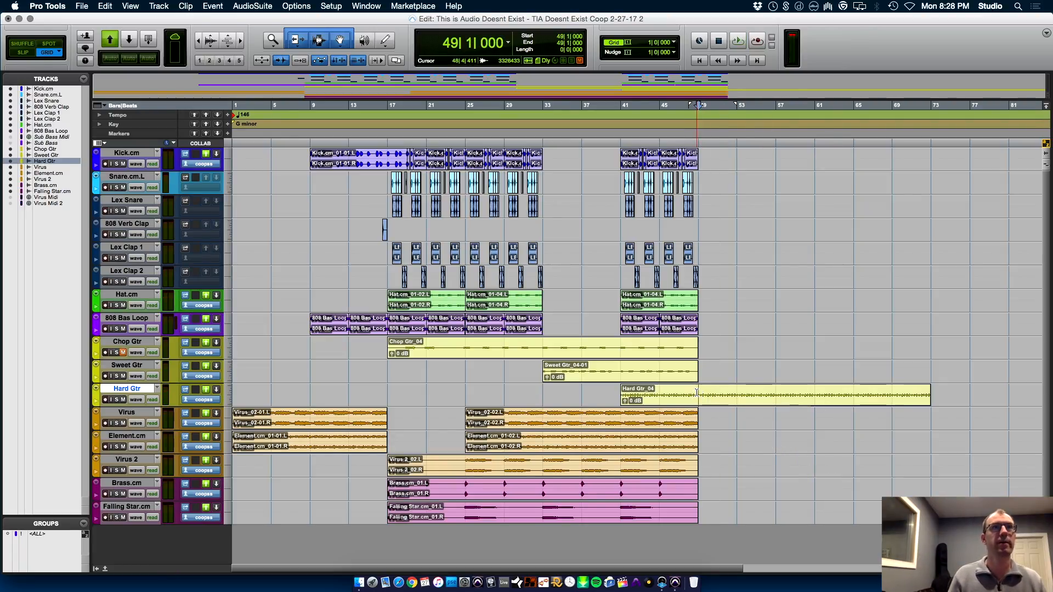
key(s)
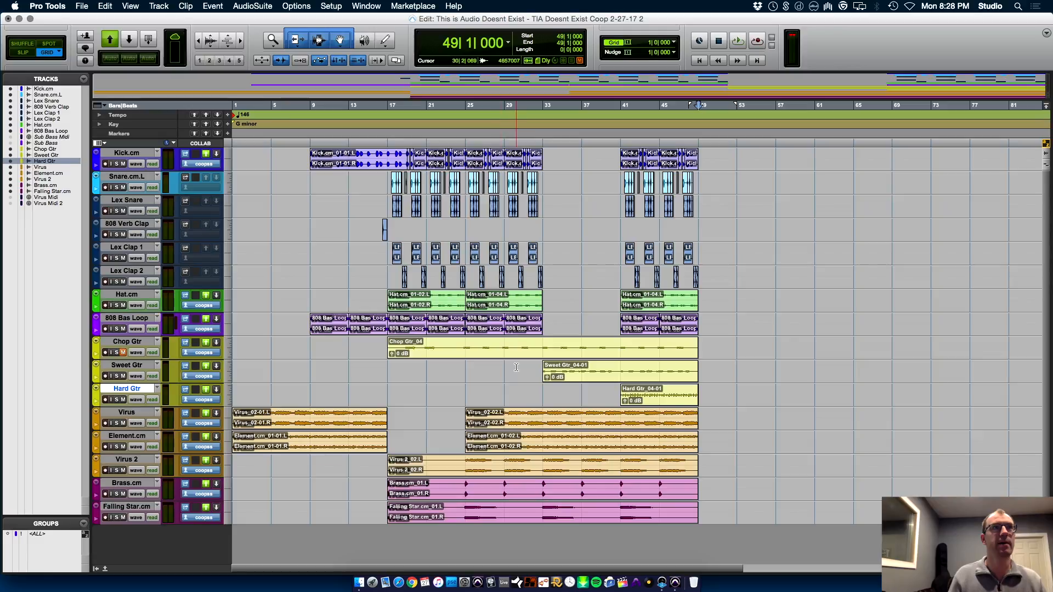
Unmute Chop Gtr, trim its clip start to 41|1|000 while playing from there, and save the session
click(622, 342)
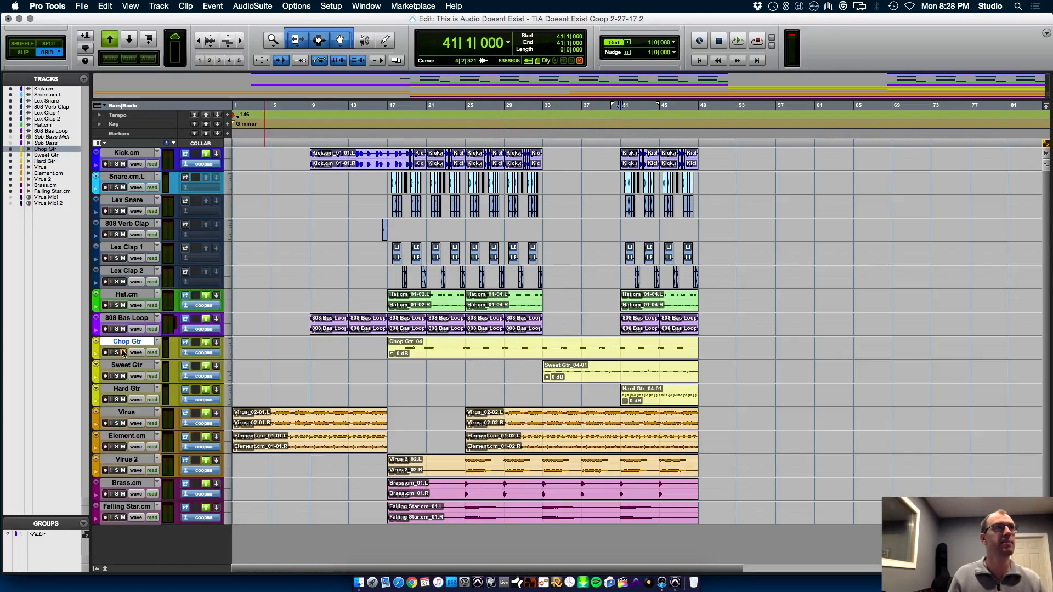
key(space)
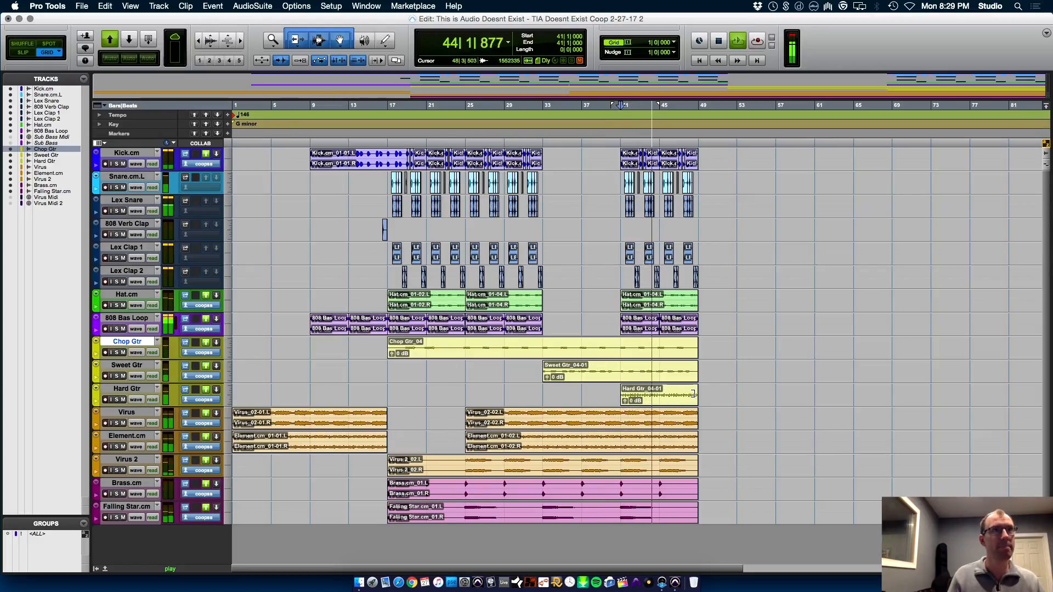
key(a)
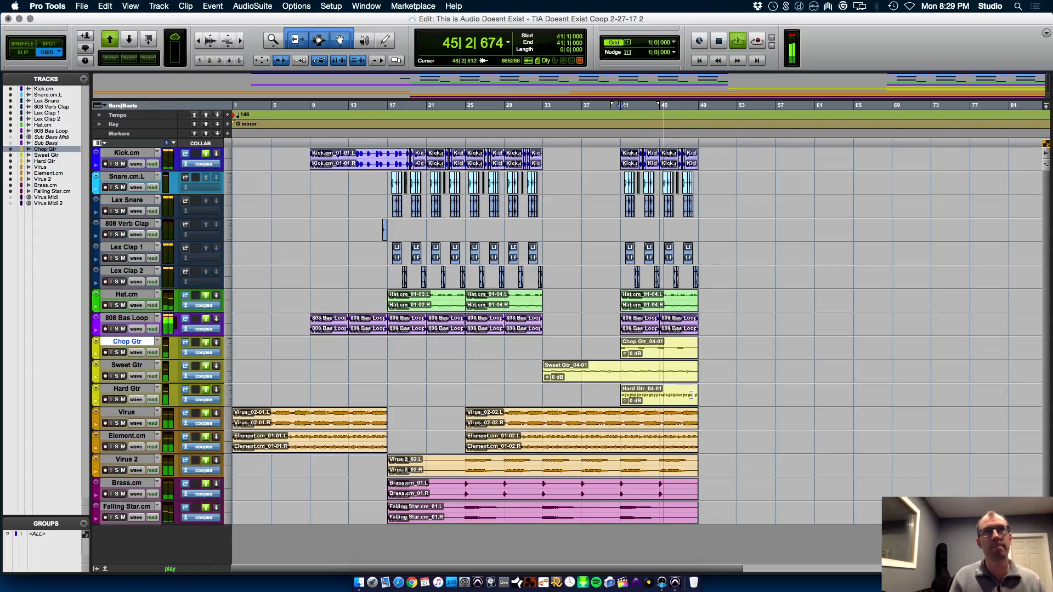
key(super+s)
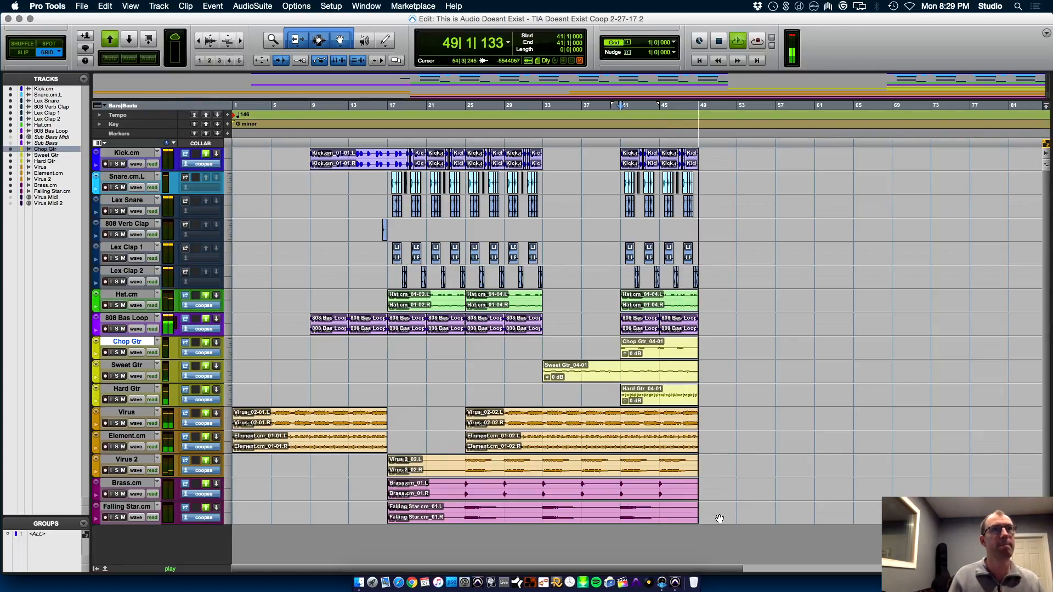
key(space)
Duplicate the clips on all tracks between 17|1|000 and 49|1|000 so the copy starts at 49|1|000
drag(703, 511, 384, 76)
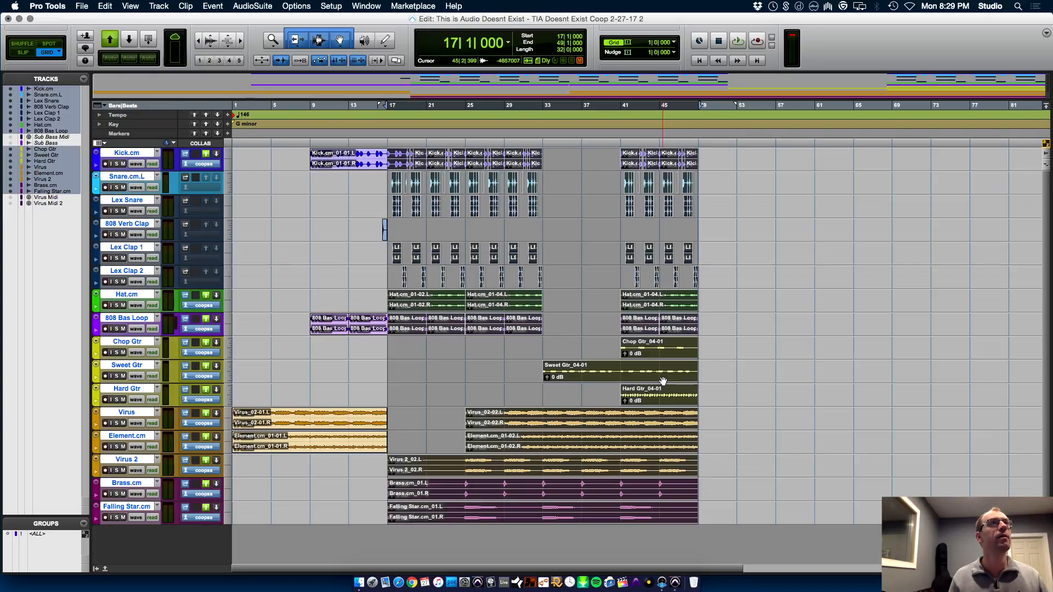
key(super+d)
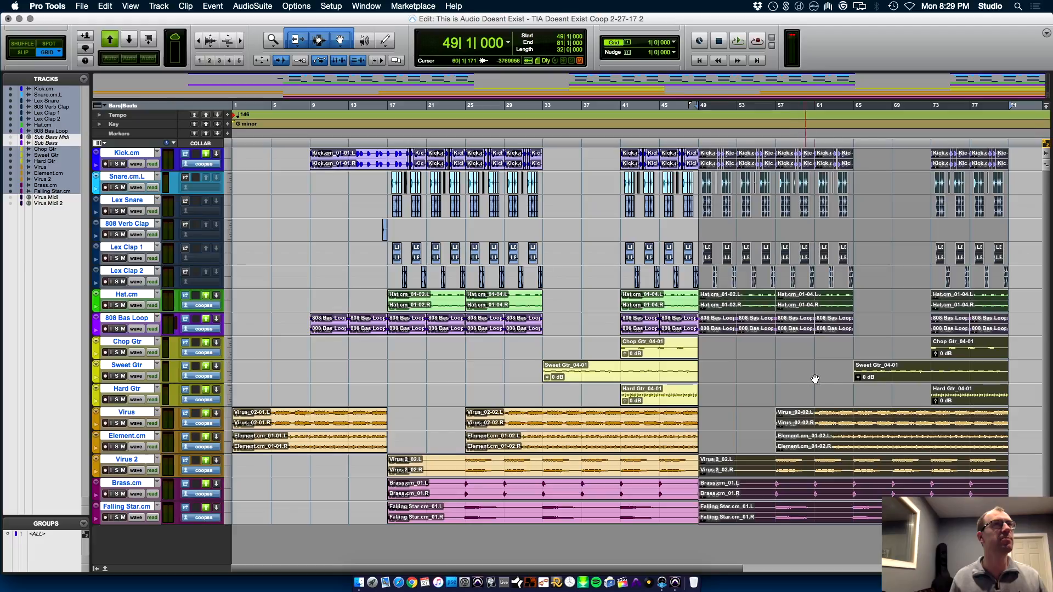
key(super+bracketleft)
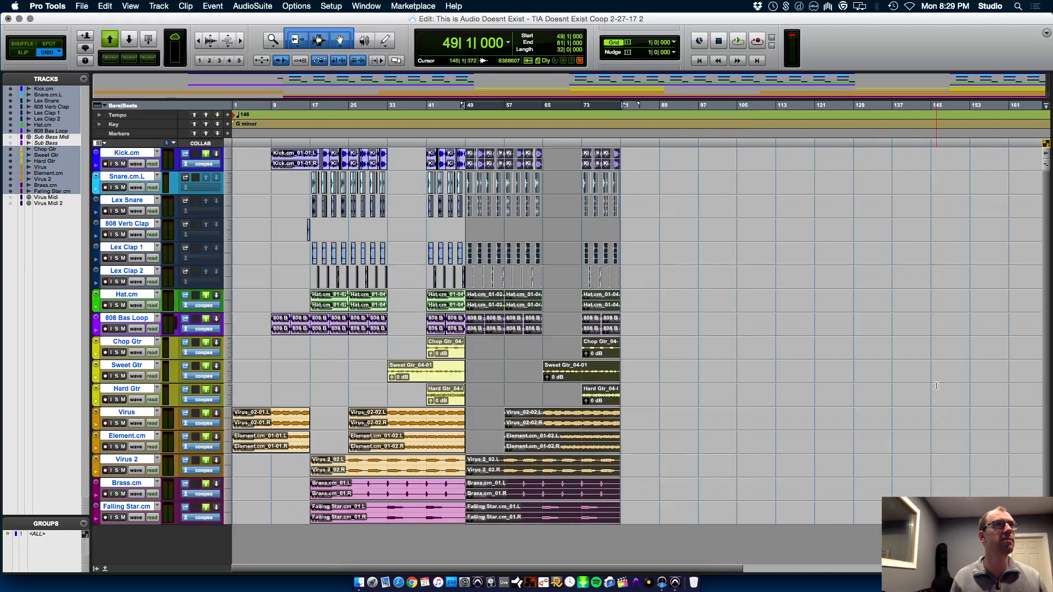
Separate the clips on all tracks between bars 9 and 17 and copy that section to 81|1|000
drag(622, 511, 544, 116)
drag(236, 508, 310, 124)
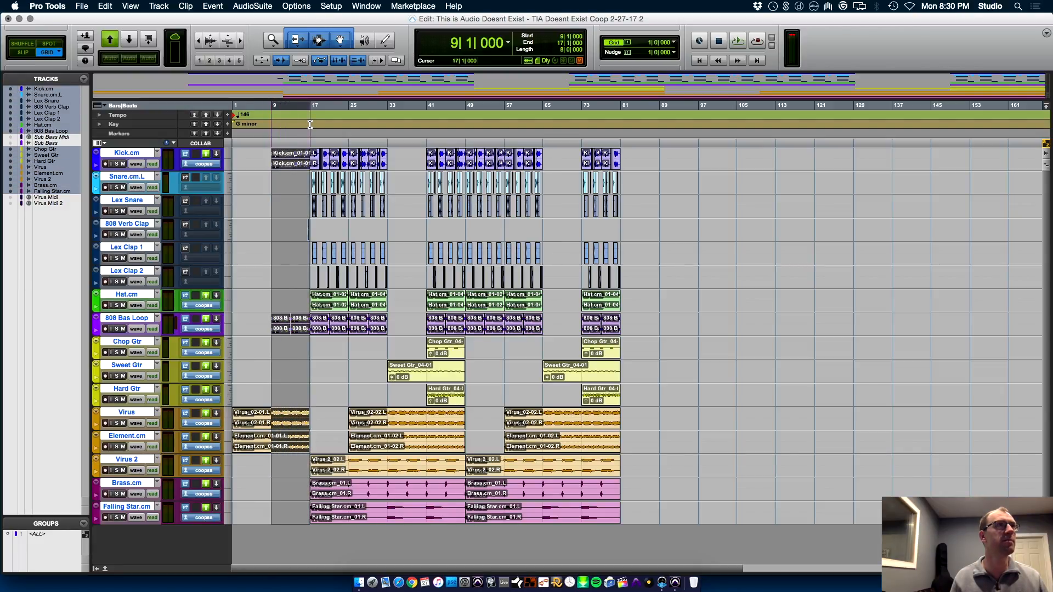
key(super+e)
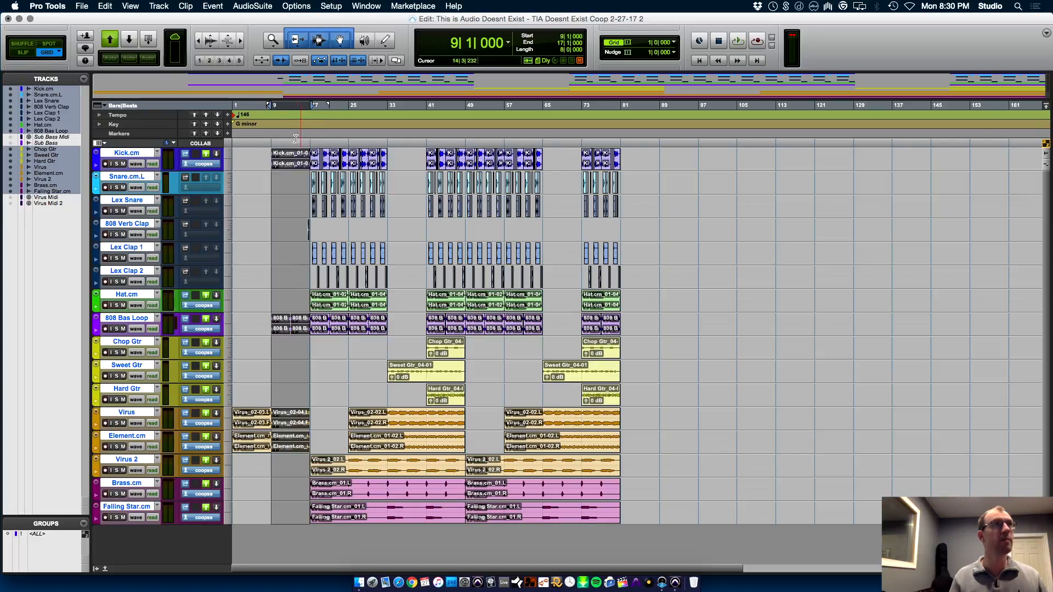
drag(289, 166, 638, 154)
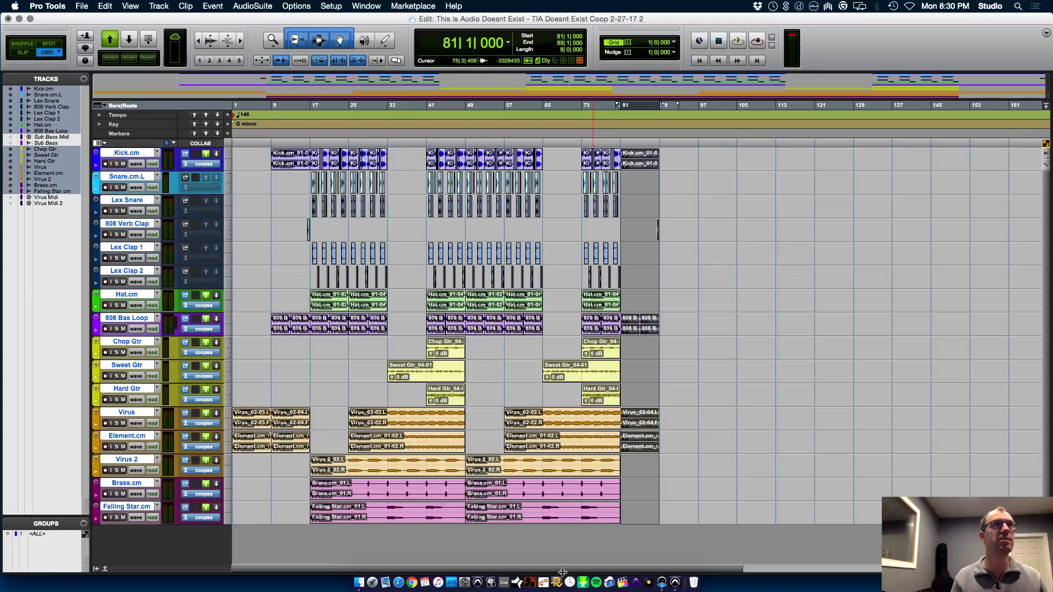
Separate the full section between bars 73 and 81 on all tracks and copy it to 89|1|000 and 97|1|000
drag(582, 517, 620, 74)
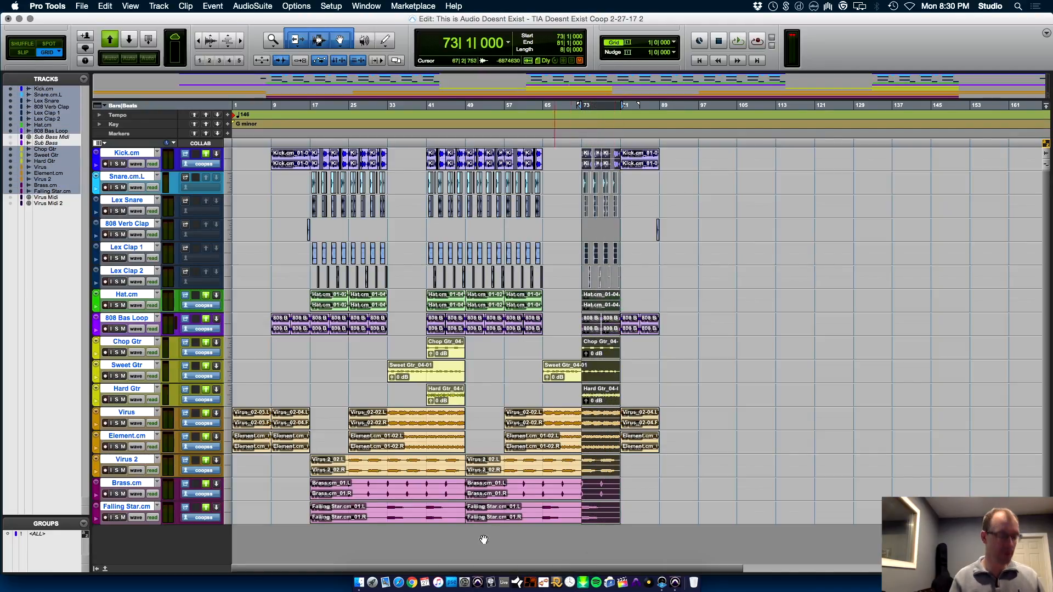
key(super+e)
drag(608, 517, 683, 514)
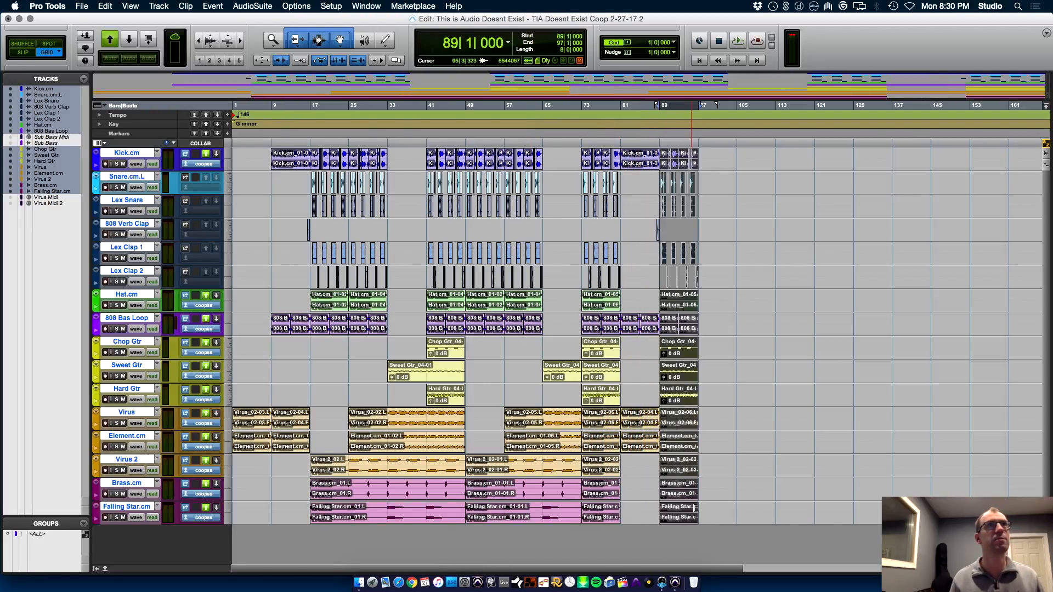
key(super+d)
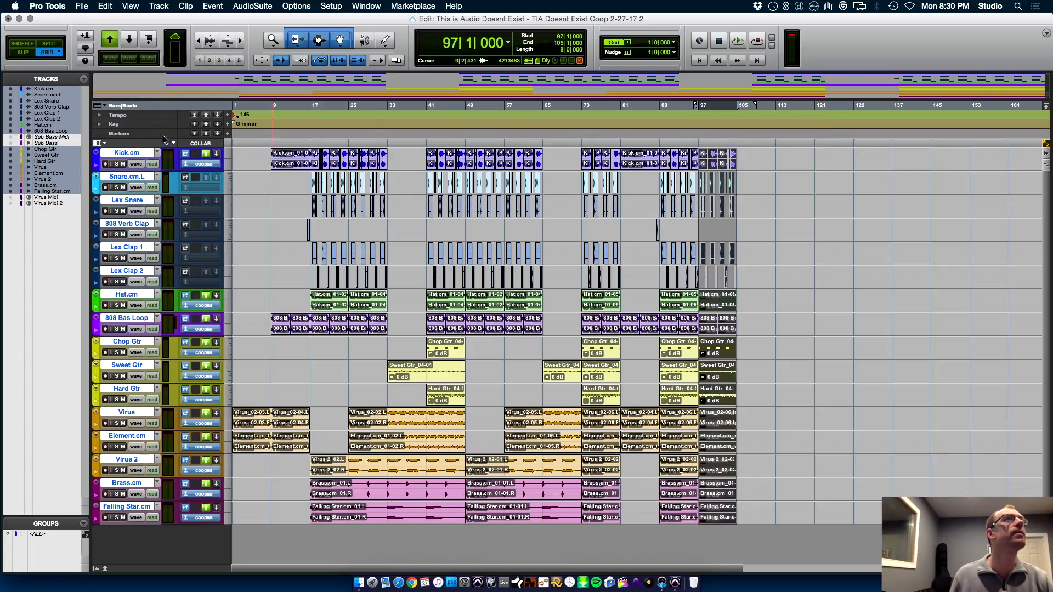
Show the Min:Secs ruler above the timeline
click(189, 6)
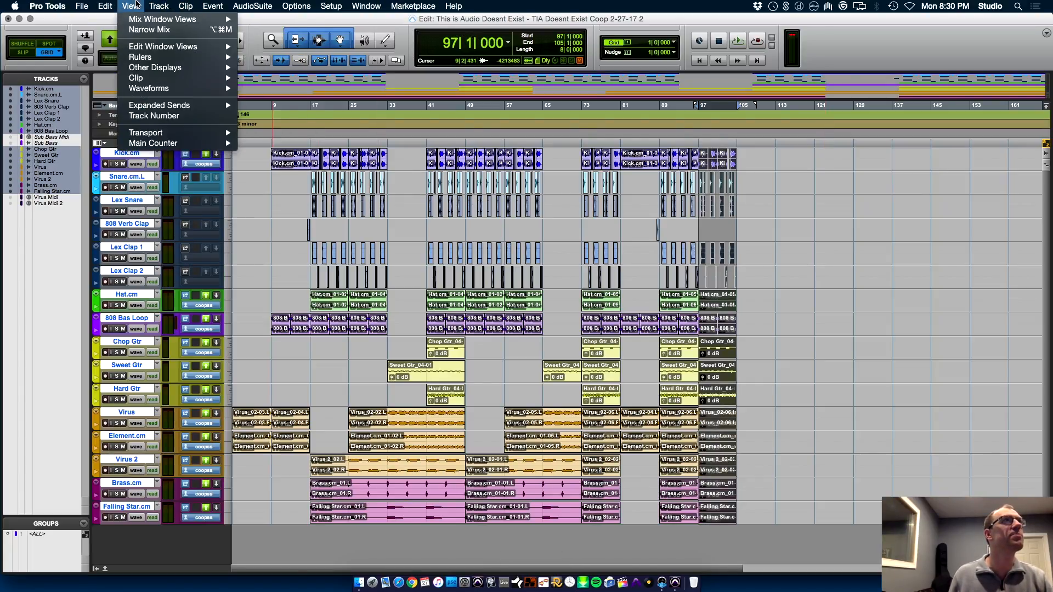
mouse_move(133, 4)
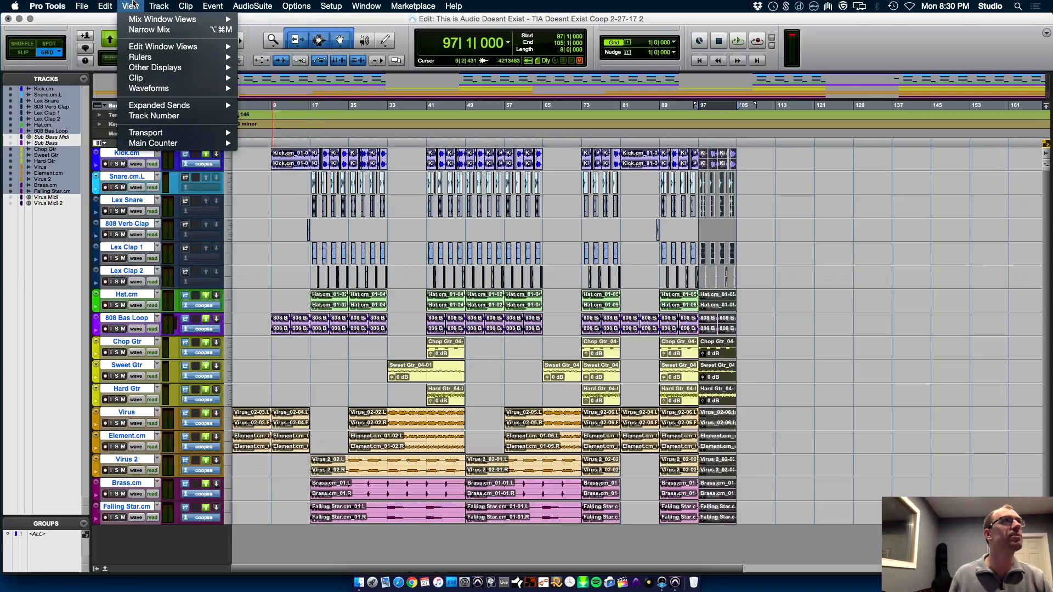
mouse_move(184, 57)
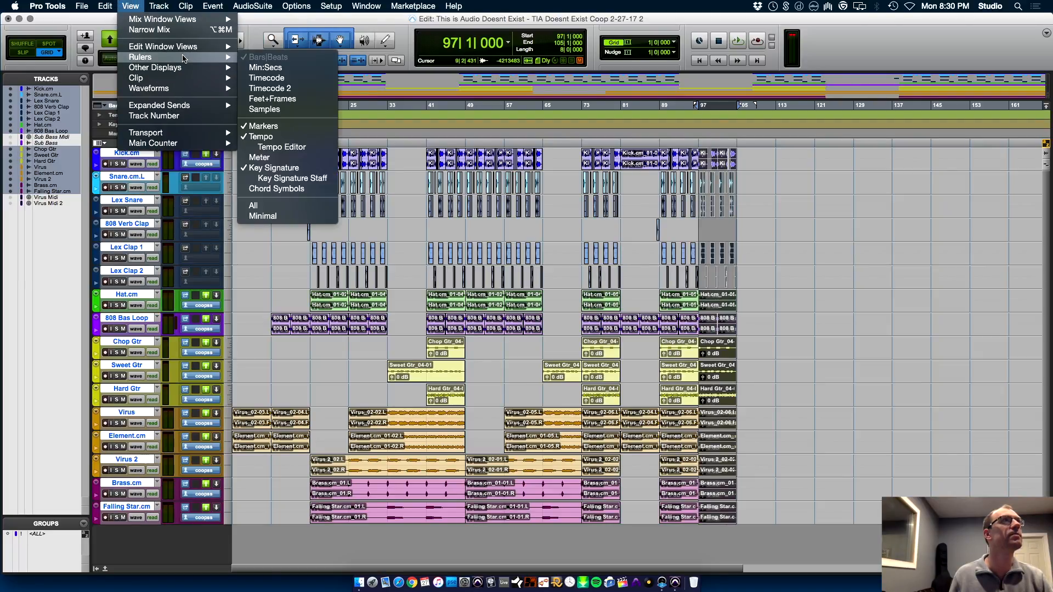
click(265, 68)
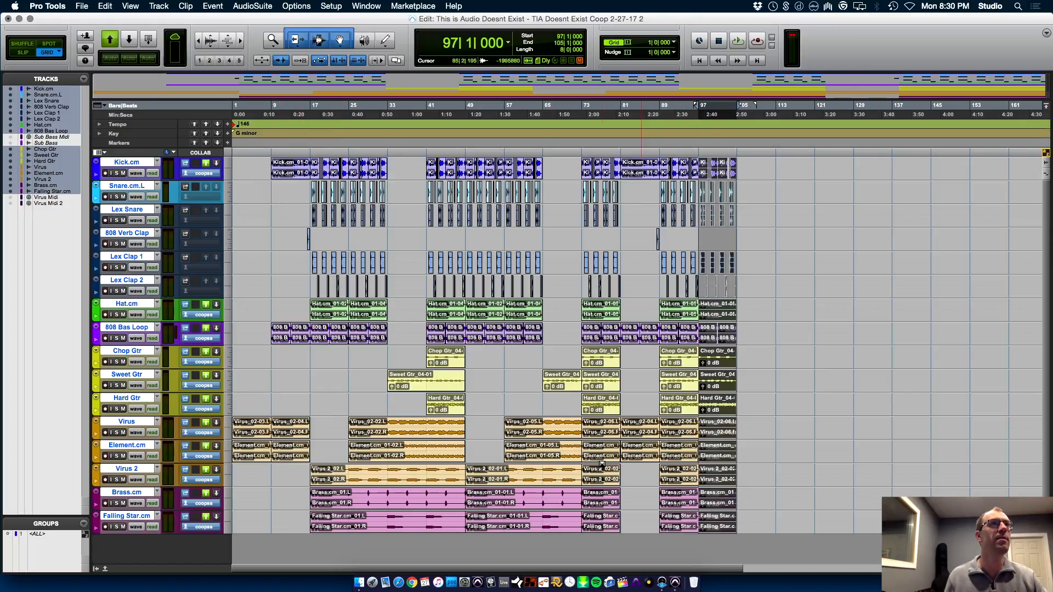
Copy the Virus and Element.cm clips from bar 9 to 105|1|000 as an ending and play that section
click(294, 461)
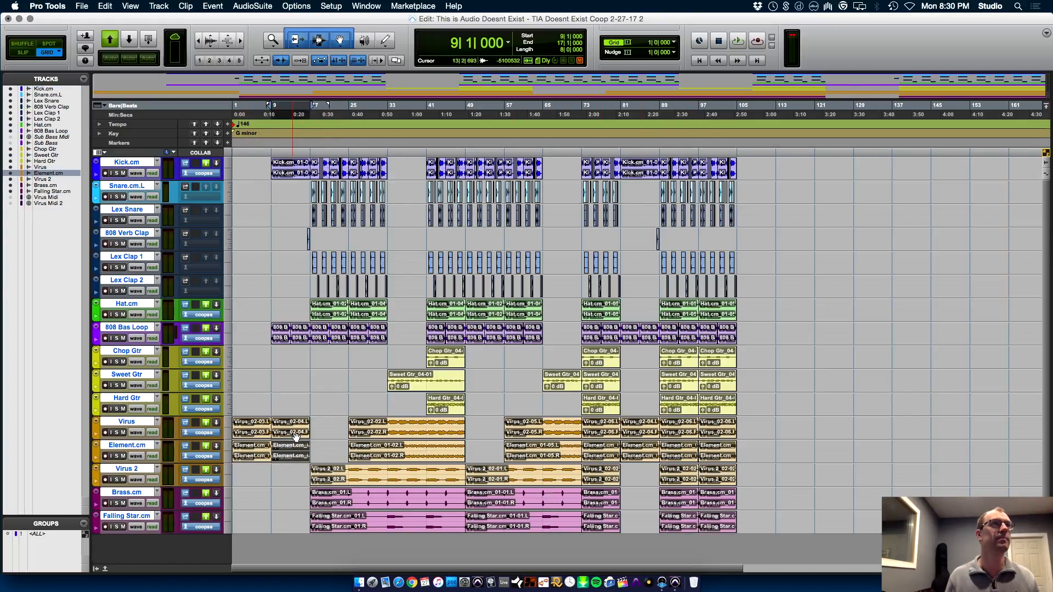
shift+click(296, 433)
drag(295, 433, 761, 429)
key(space)
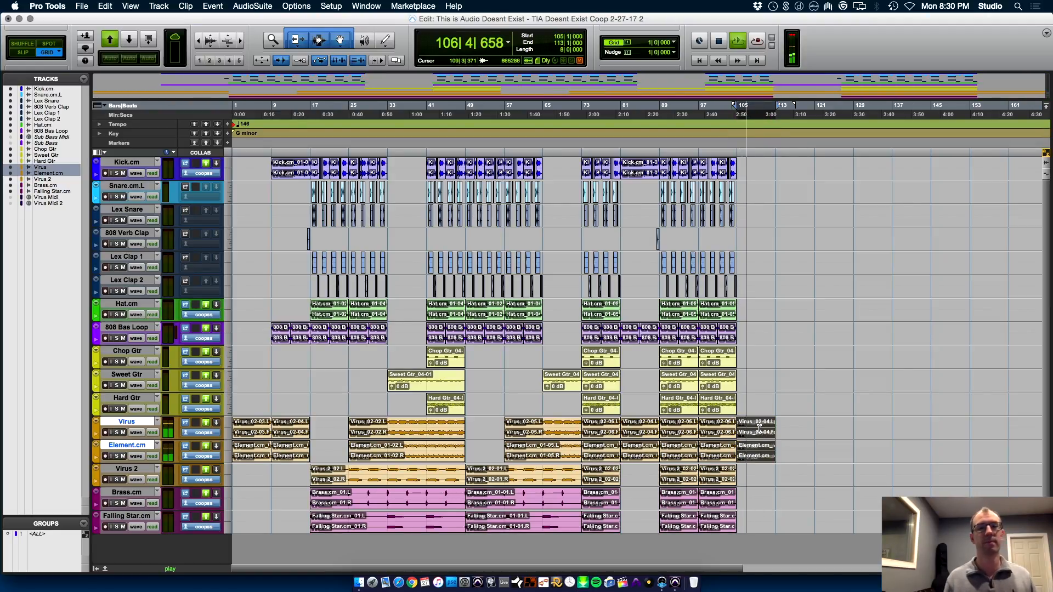
key(space)
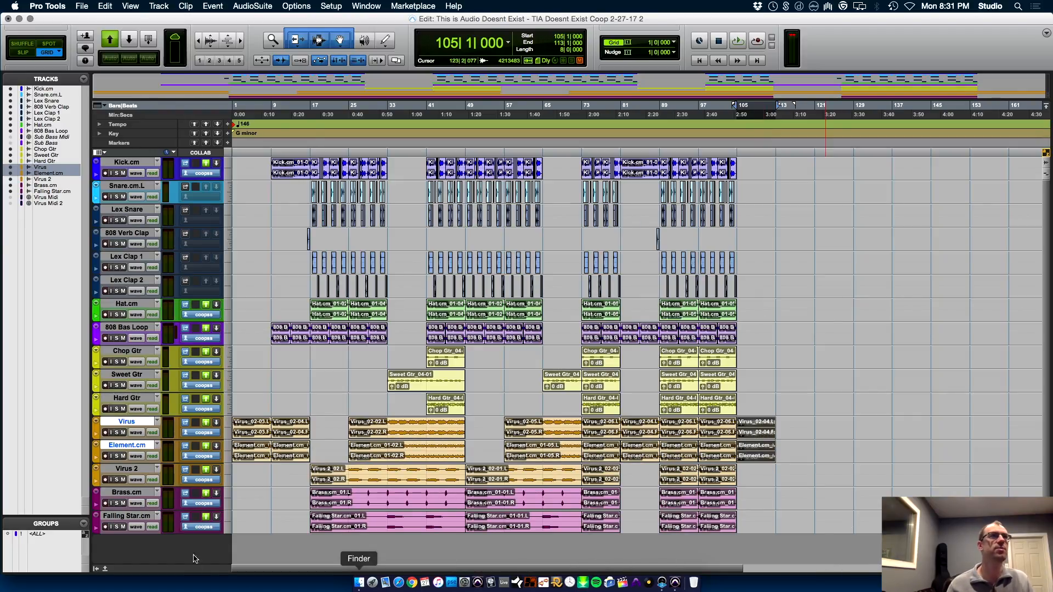
Save the session and play the Hard Gtr section from 41|1|000
click(449, 411)
key(super+s)
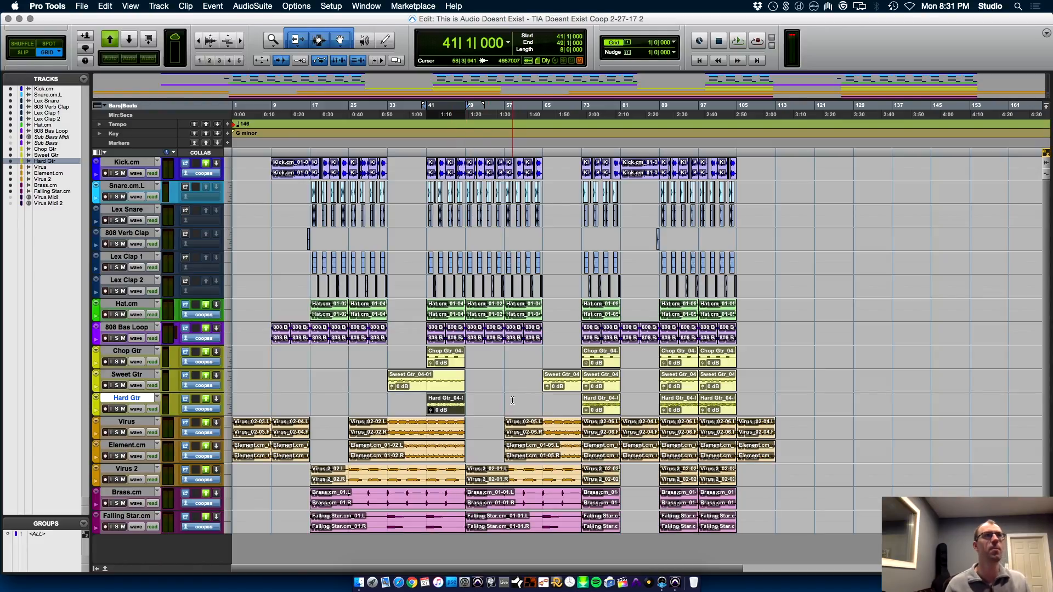
key(space)
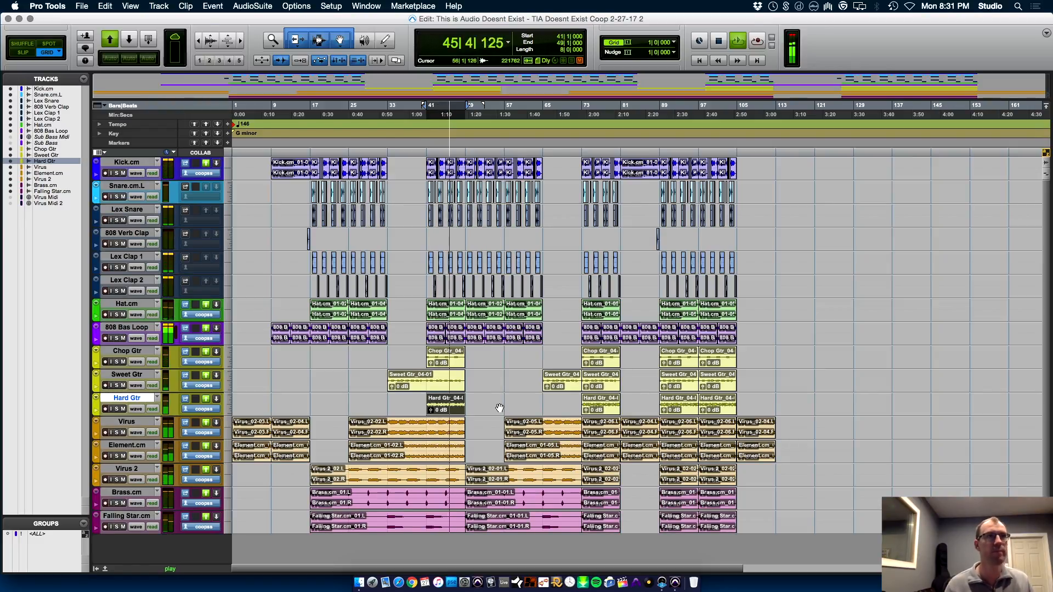
Switch to Finder and locate 808 Cym.wav in the Dropbox Samples folder
key(super+Tab)
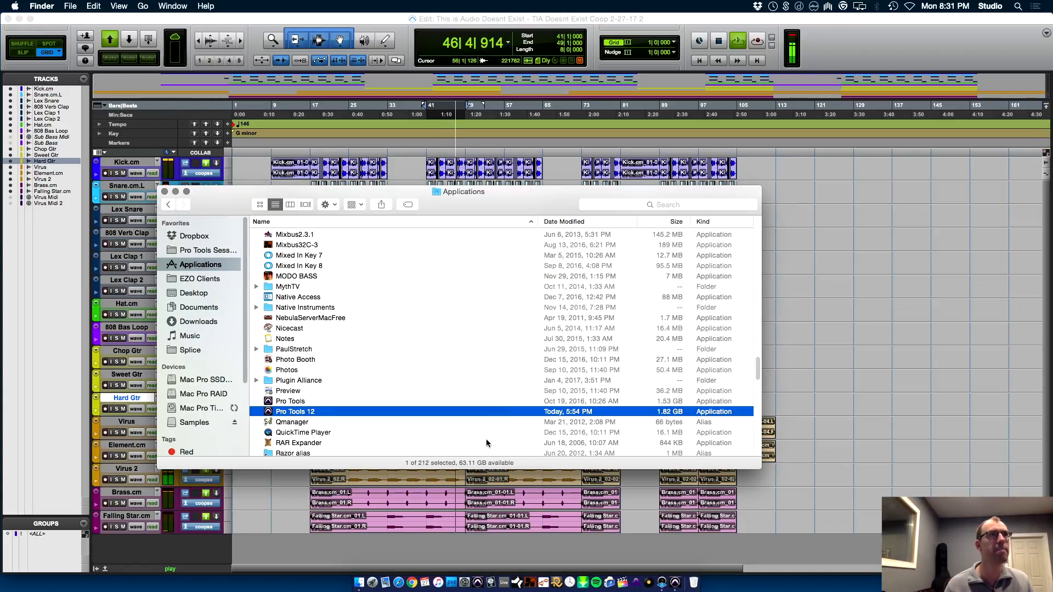
click(327, 19)
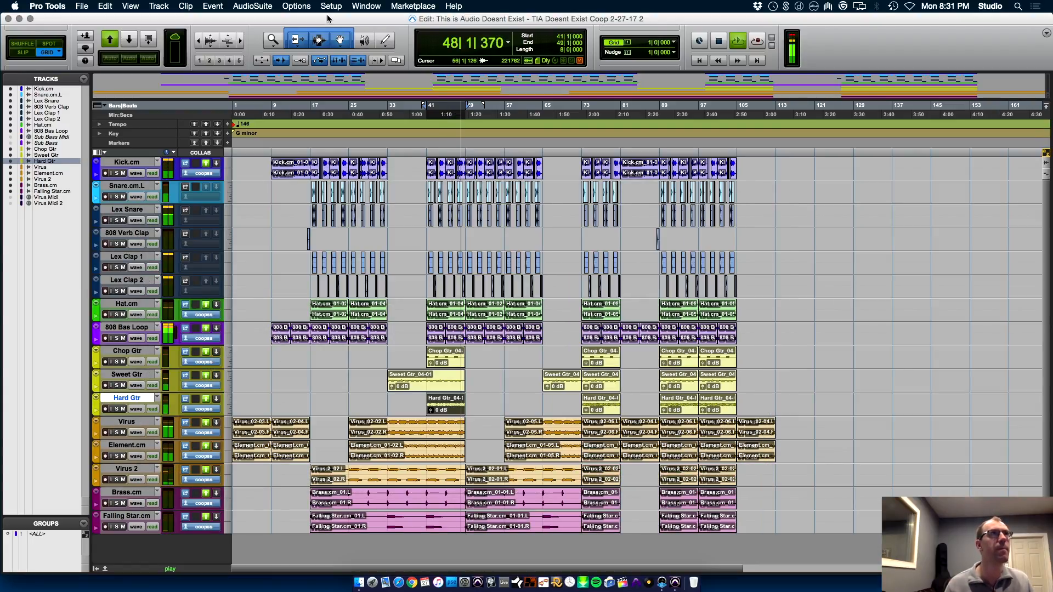
key(super+Tab)
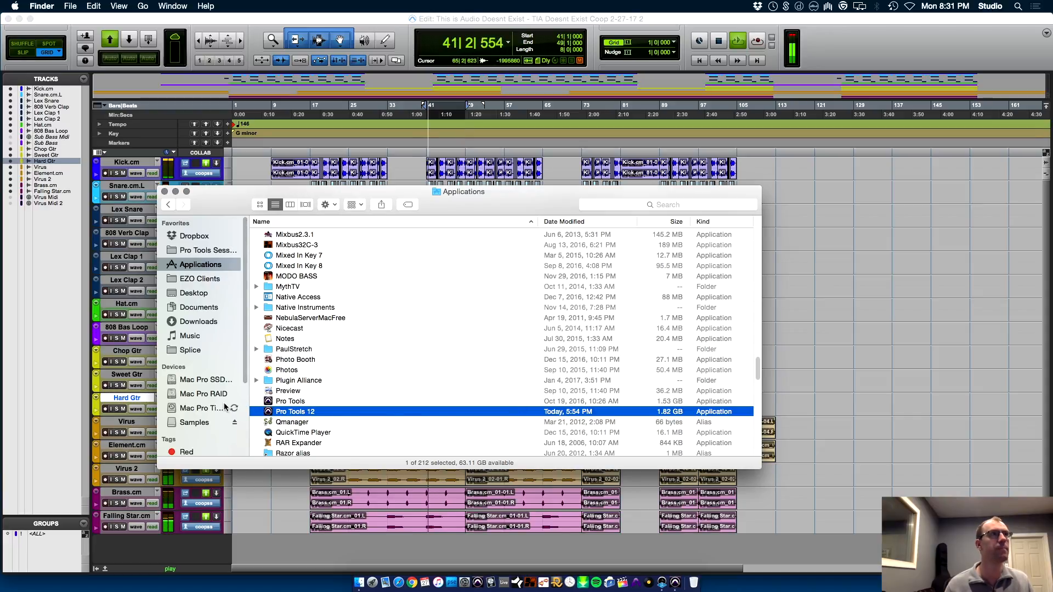
click(207, 237)
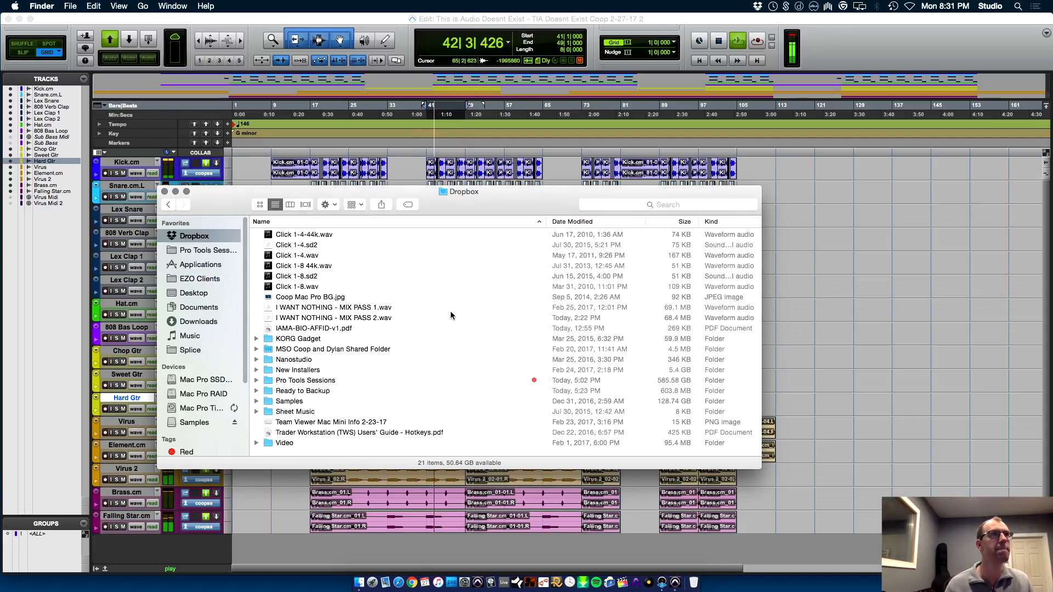
key(s)
key(super+Down)
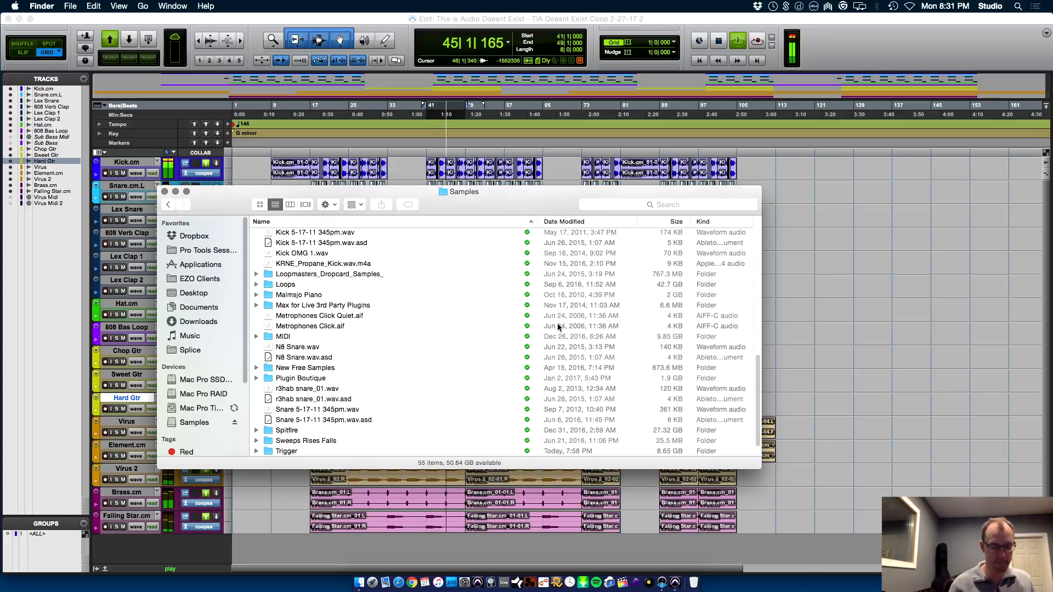
key(d)
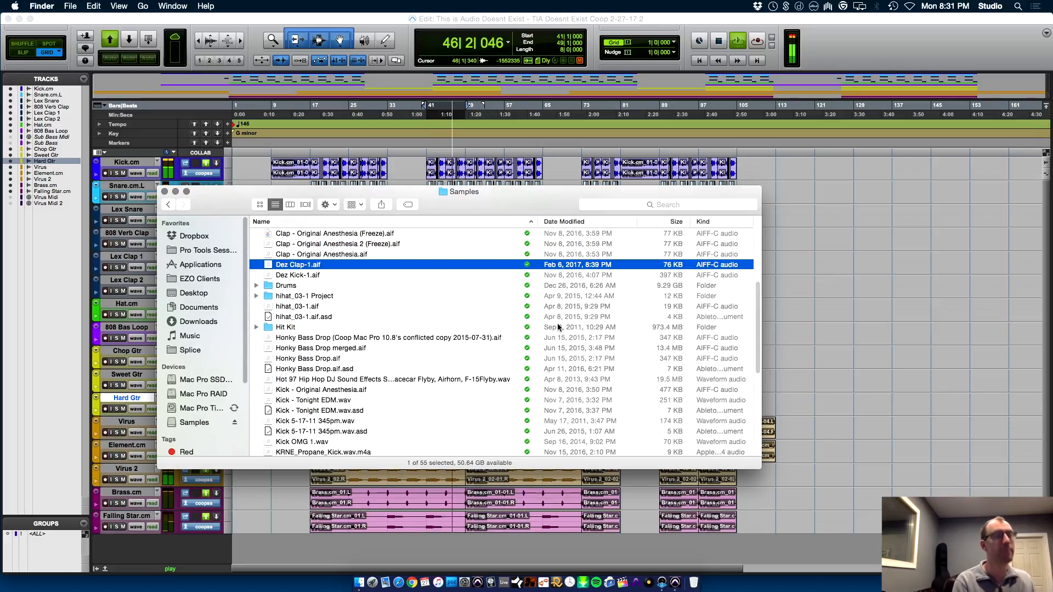
key(8)
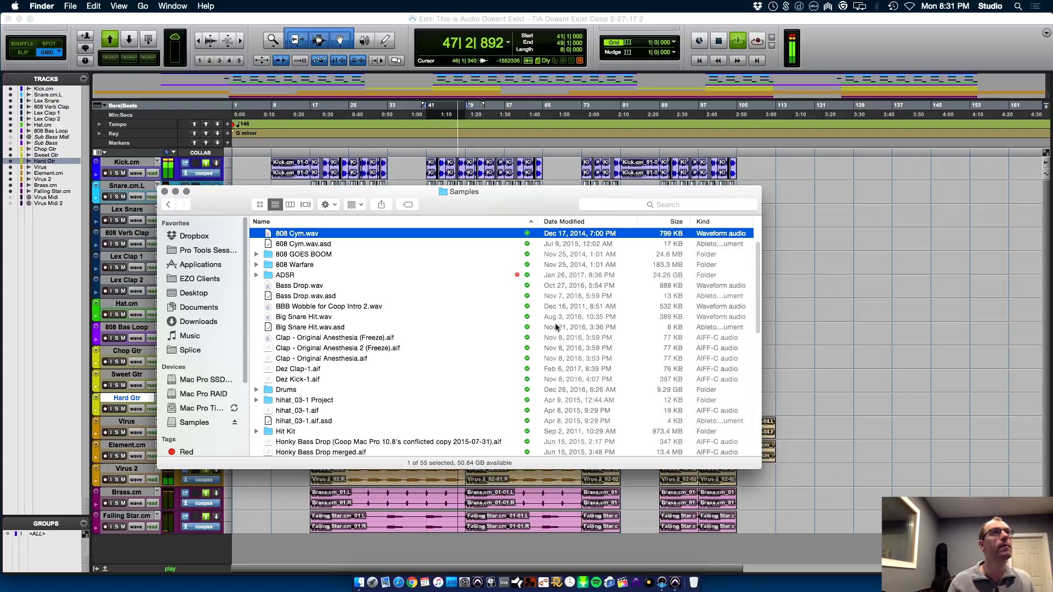
Preview 808 Cym.wav and import it into the Pro Tools session as a new track with its clip at 41|1|000
key(space)
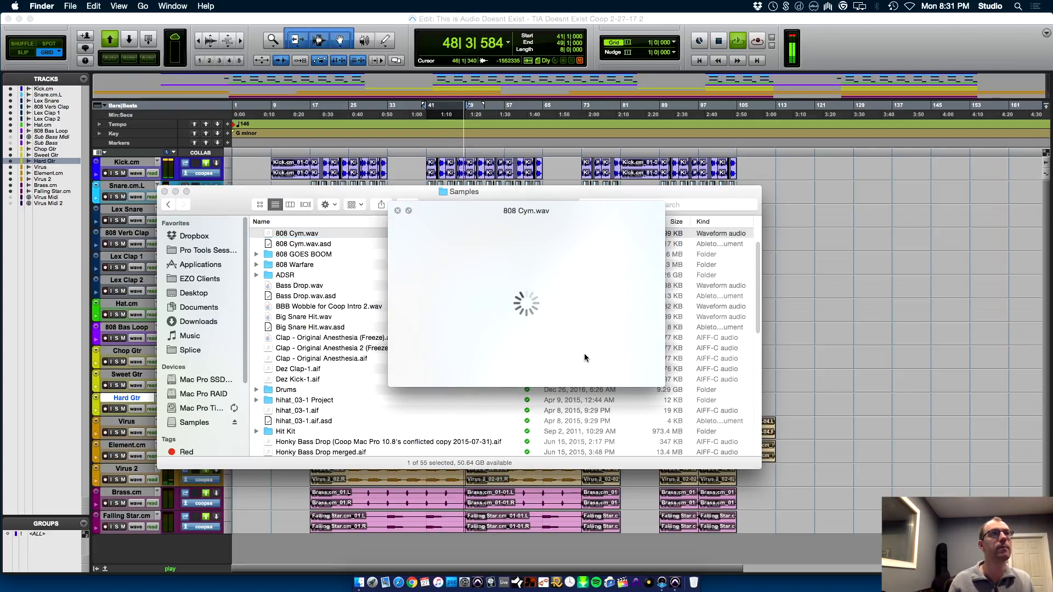
key(space)
drag(290, 235, 428, 541)
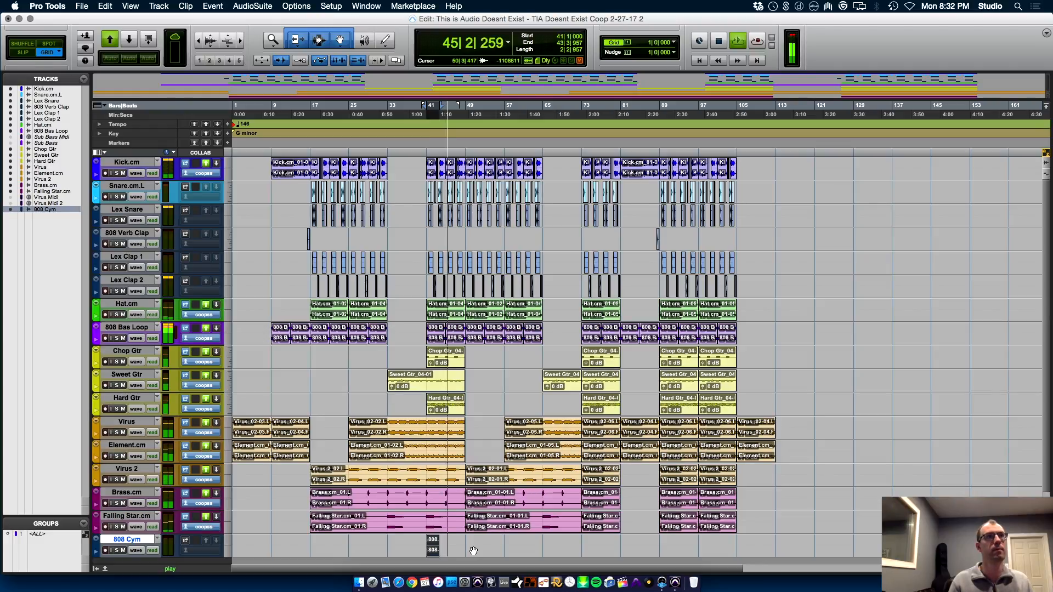
Lower the 808 Cym track's volume to -2.7 dB and play from 41|1|000
key(space)
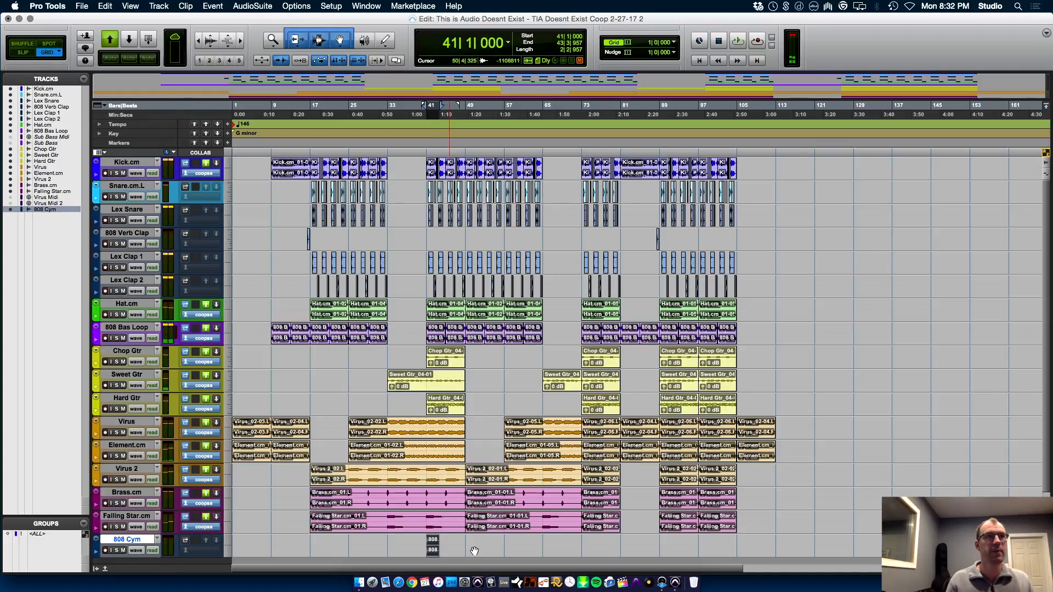
key(super+equal)
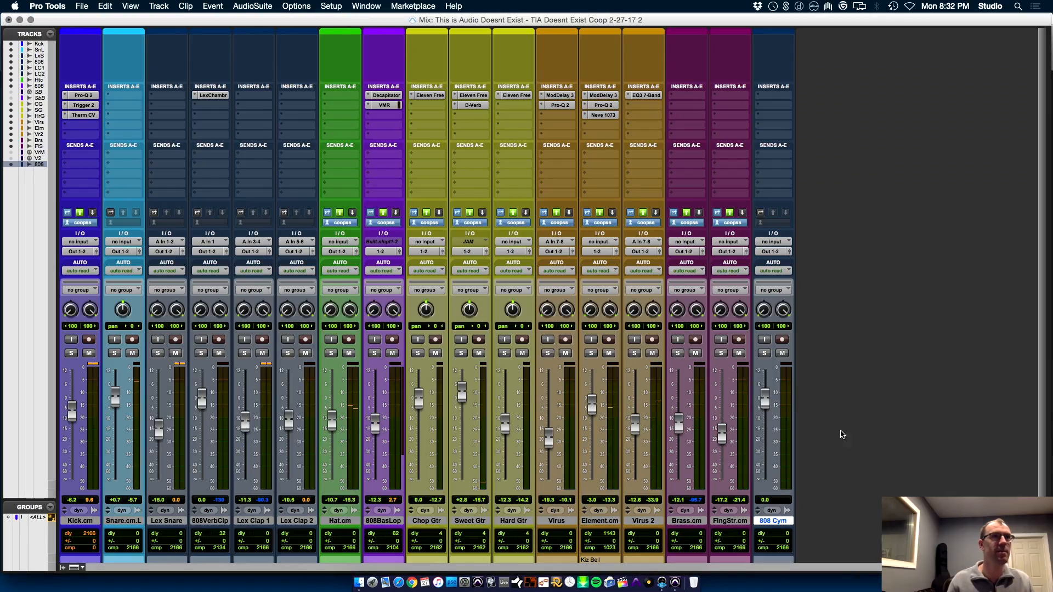
mouse_move(772, 407)
mouse_down()
mouse_move(772, 432)
mouse_move(767, 407)
mouse_up()
key(space)
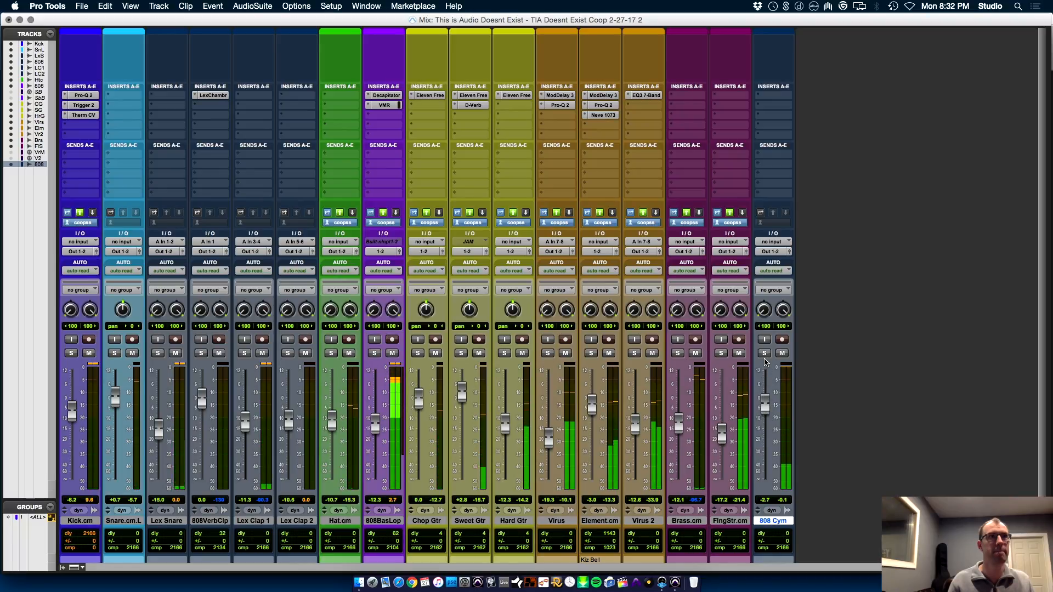
Duplicate the 808 Cym clip over a four-bar selection so it repeats at bar 45, and save the session
key(super+equal)
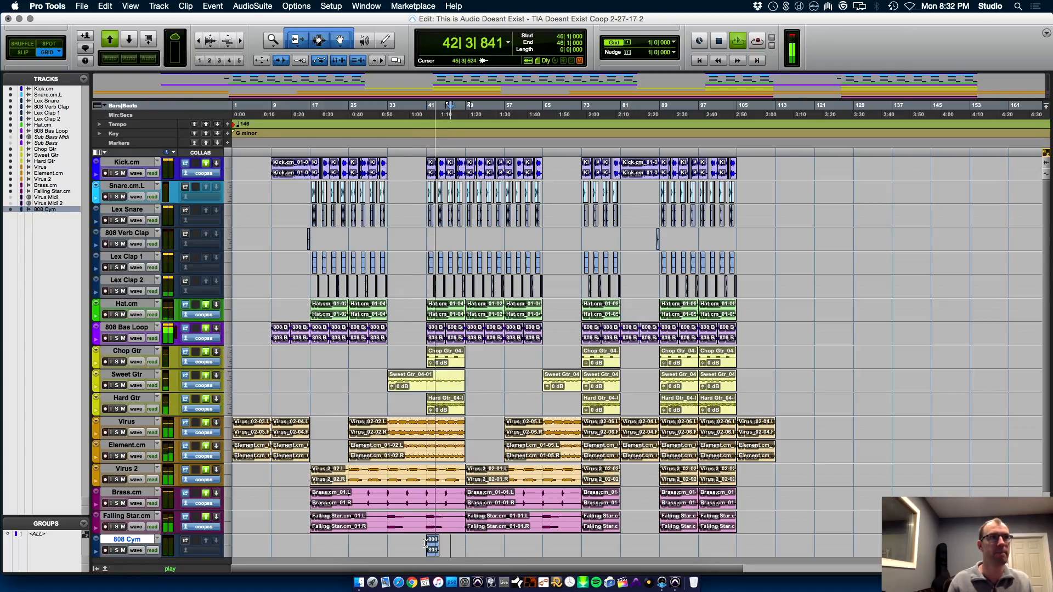
drag(427, 542, 447, 542)
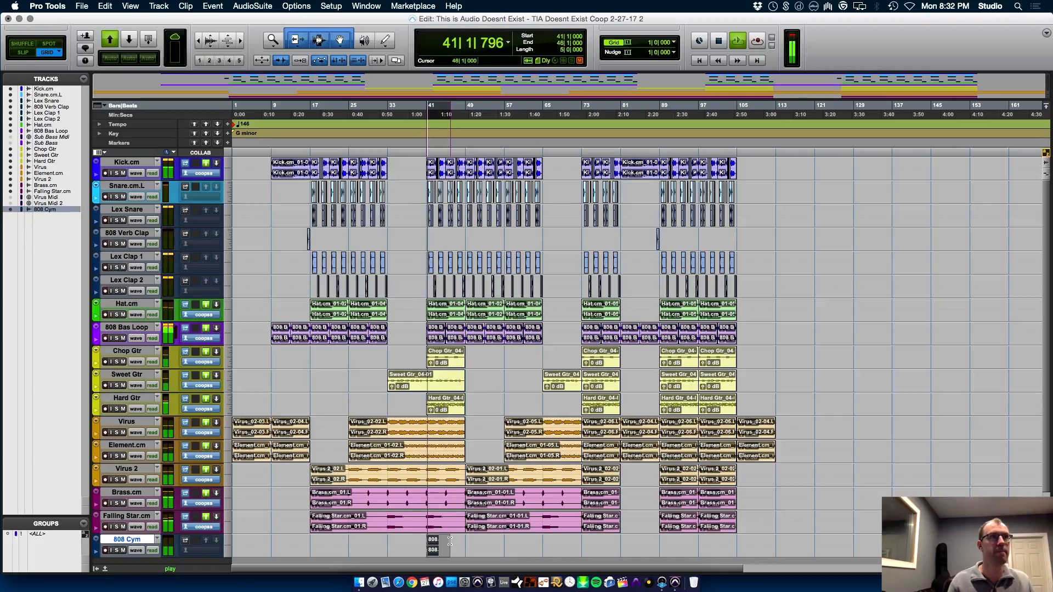
key(super+d)
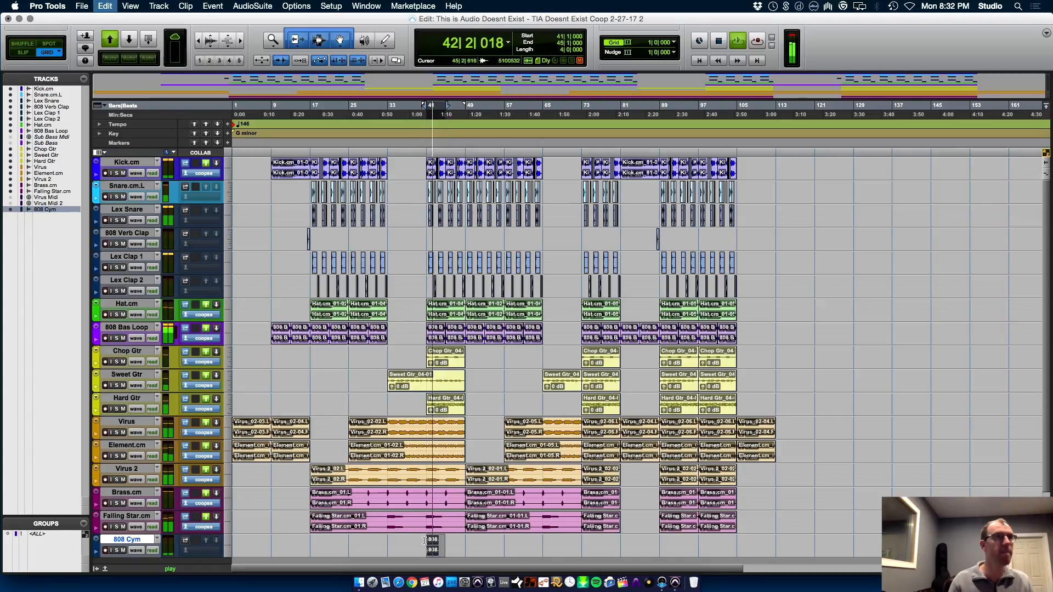
key(super+s)
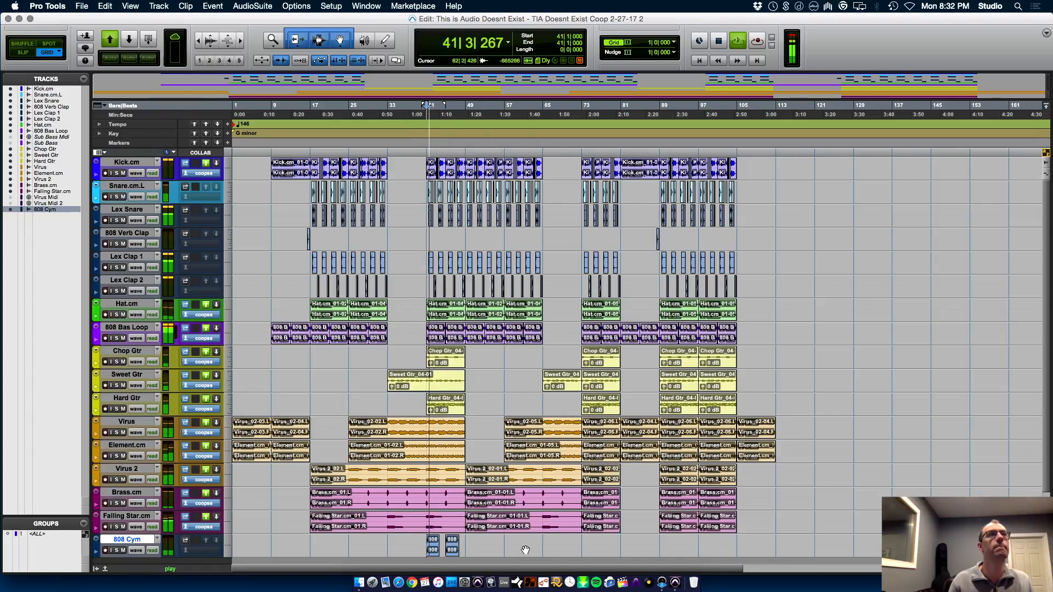
Lower the 808 Cym track's volume to -8.7 dB during playback
key(super+equal)
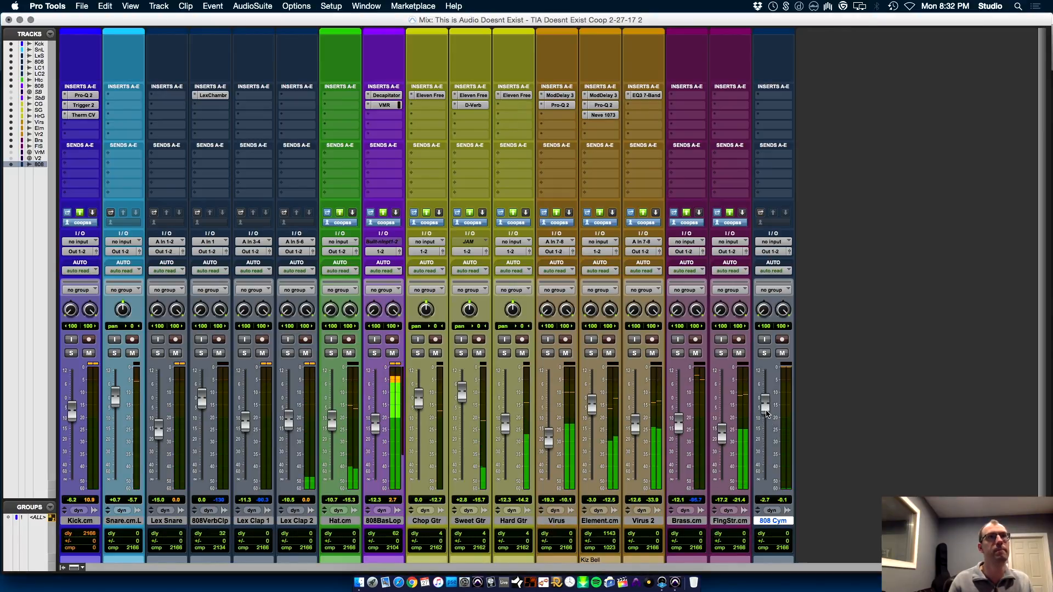
drag(765, 410, 767, 427)
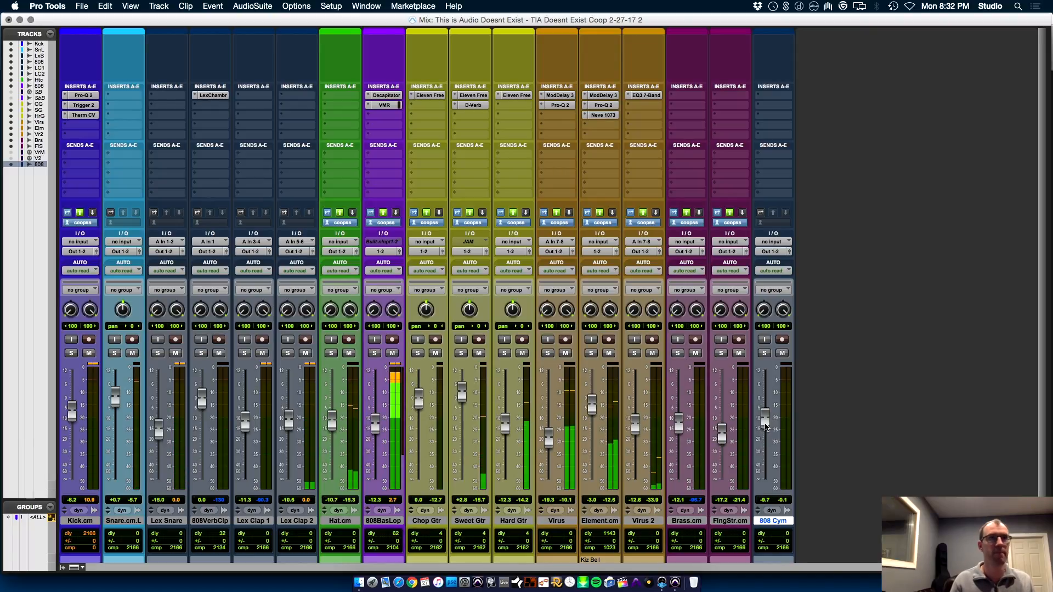
key(super+equal)
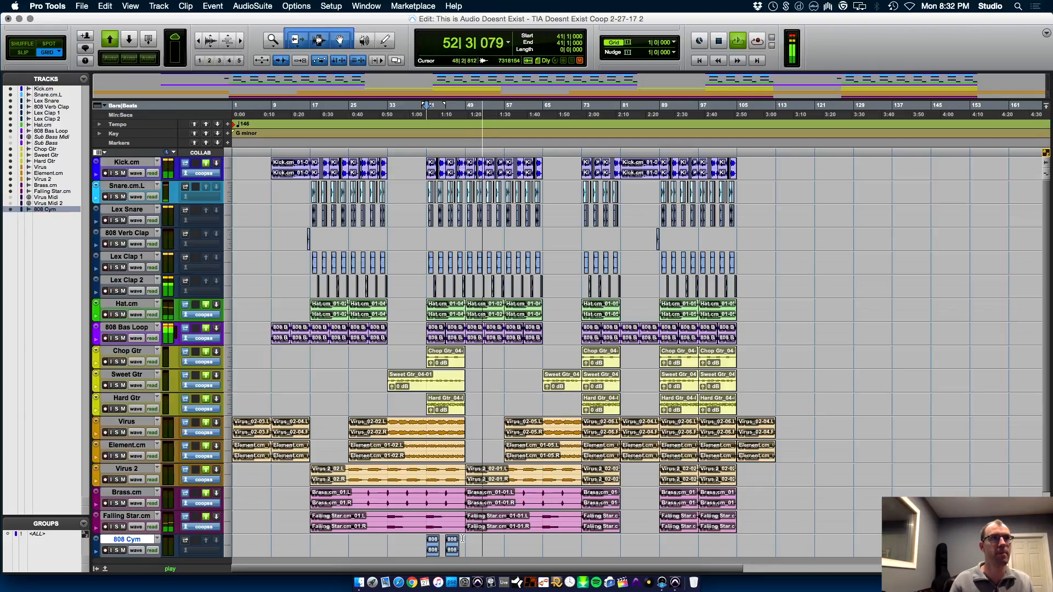
Copy the 808 Cym clip to bars 49, 57 and 25, and clear Falling Star.cm from bars 57 to 65 and 25 to 33
drag(455, 552, 541, 516)
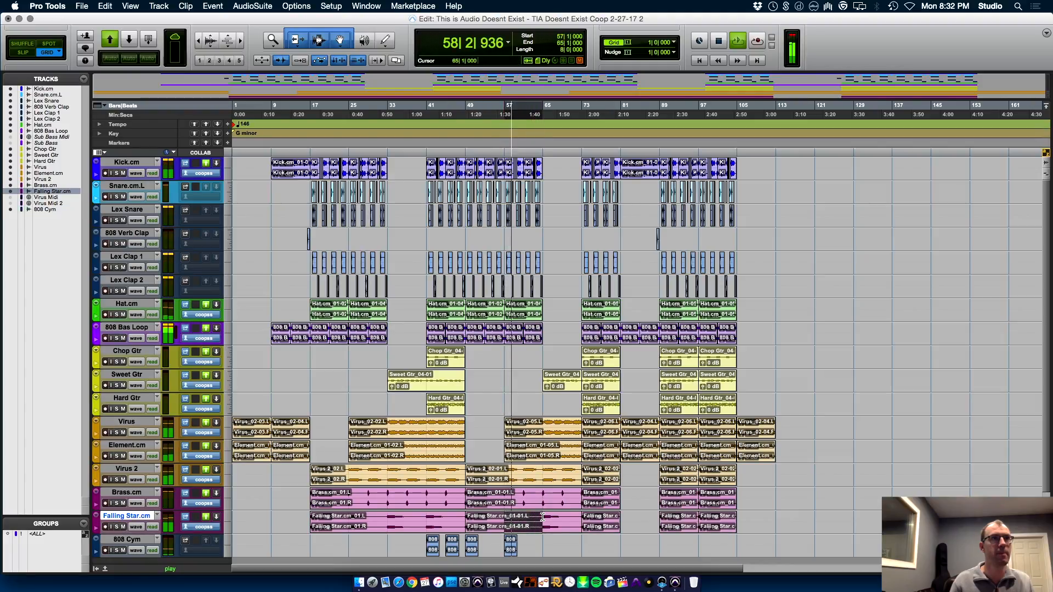
key(Delete)
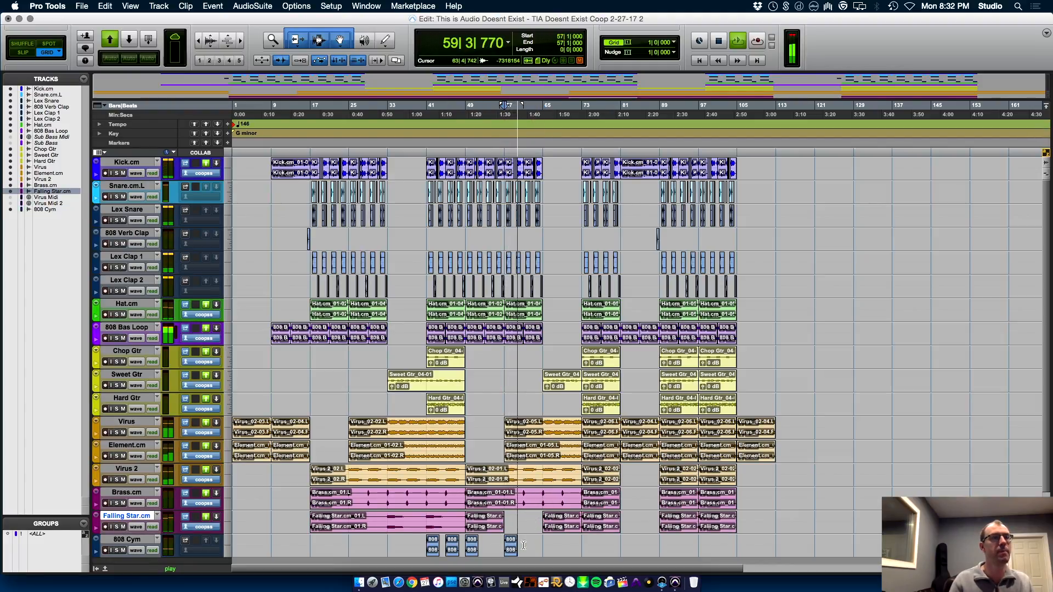
key(space)
drag(510, 548, 381, 516)
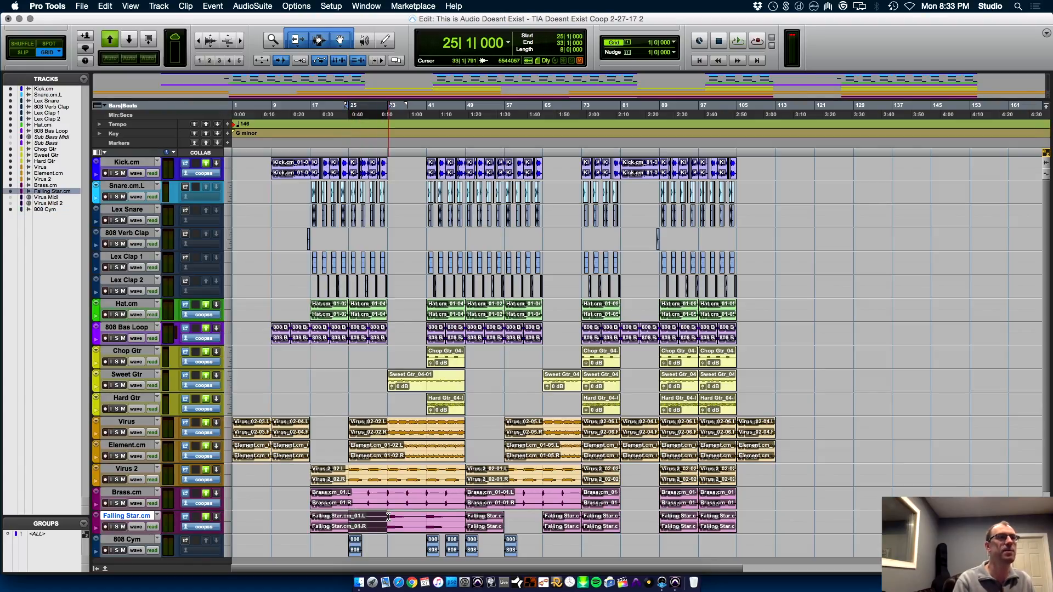
key(Delete)
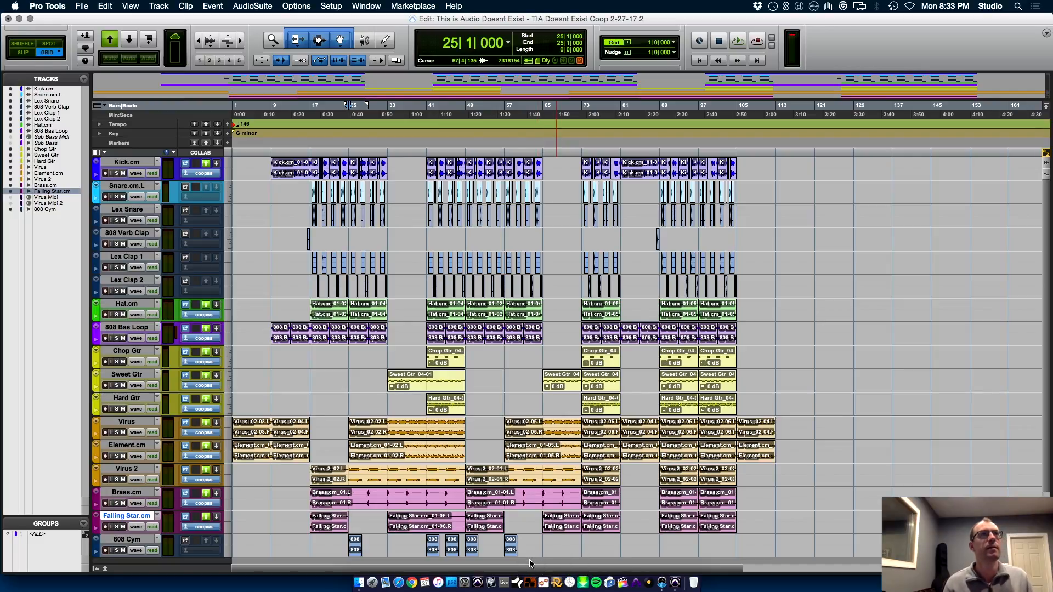
Copy the cymbal pair at bars 41 and 45 to bars 73, 89, 97 and 105, and delete the extra hit at bar 109
click(433, 550)
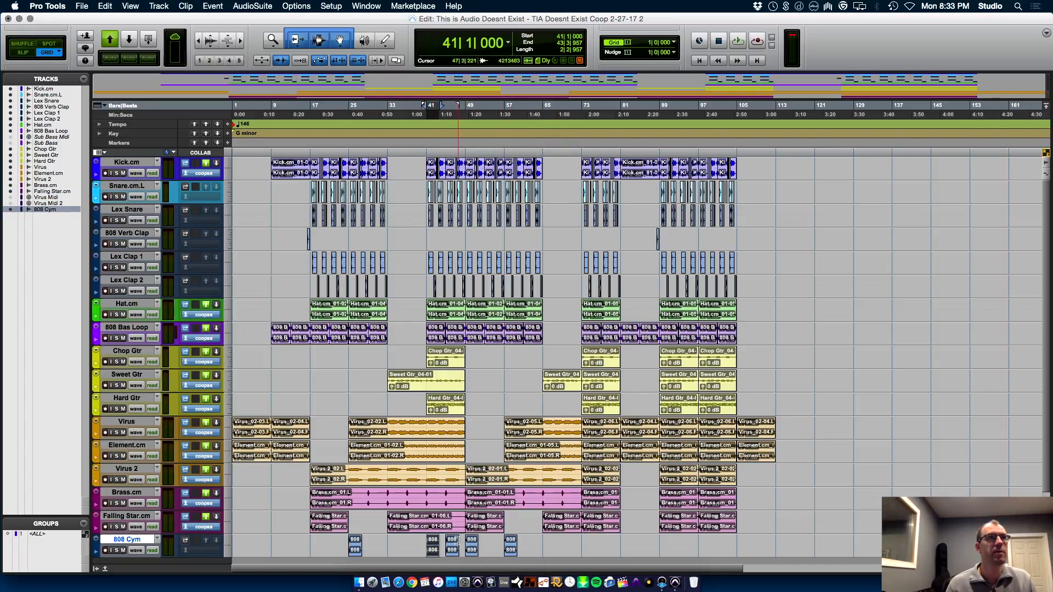
drag(461, 541, 667, 551)
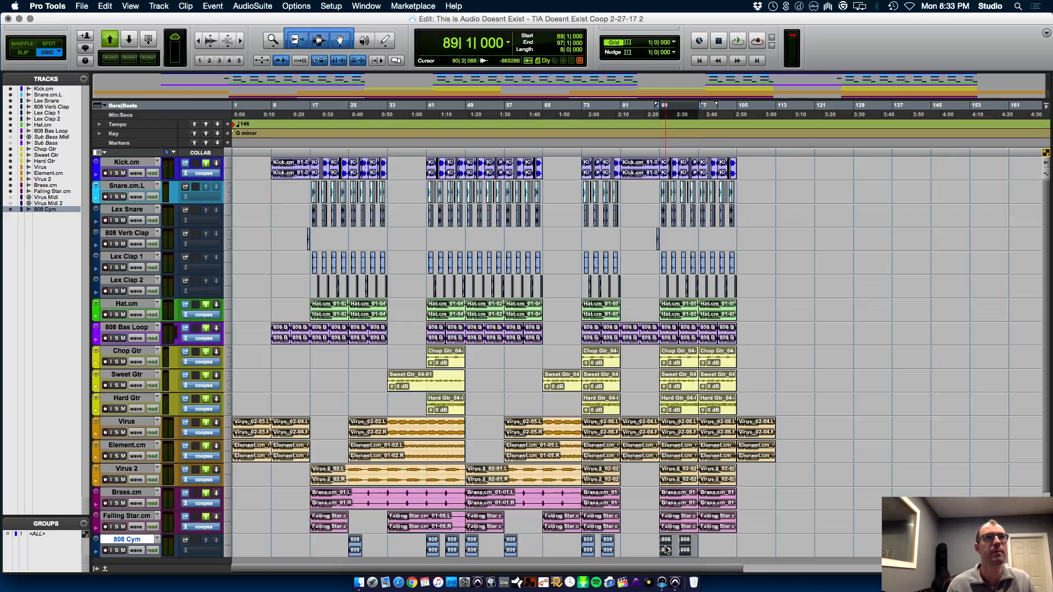
key(super+d)
key(super+d)
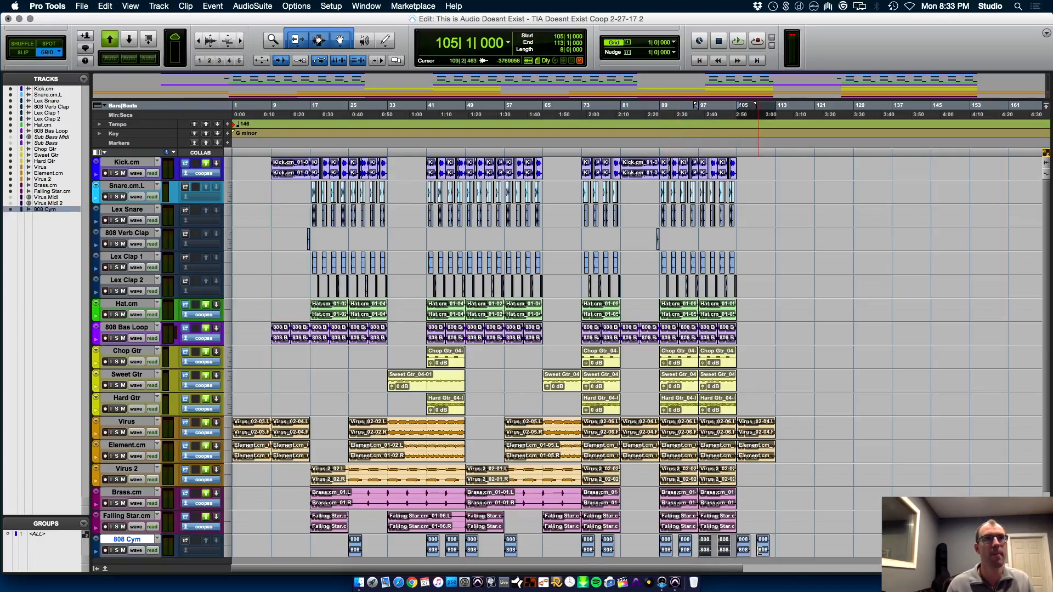
double_click(763, 537)
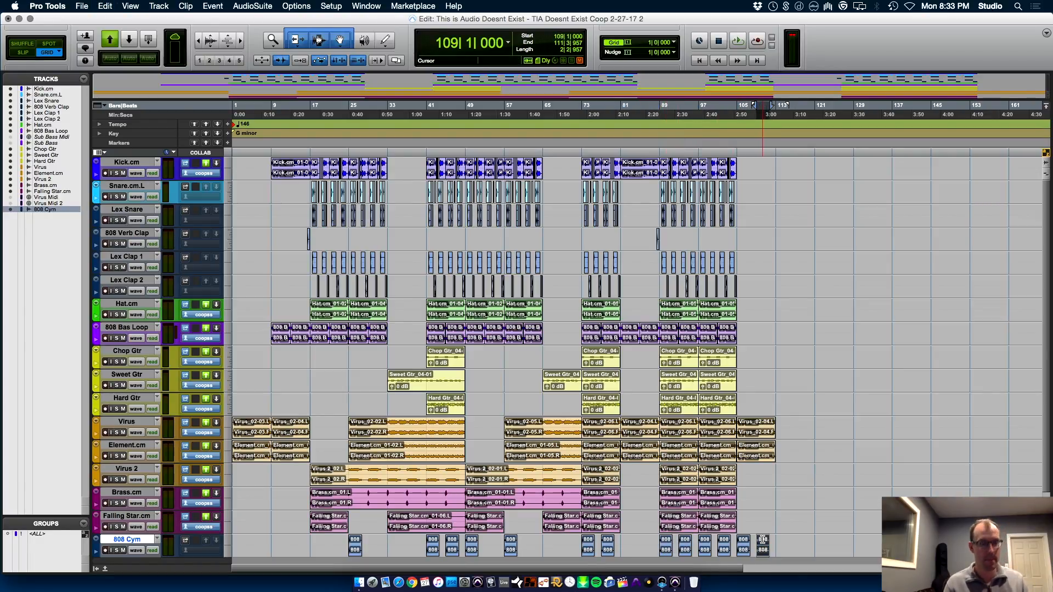
key(Delete)
Copy the Falling Star.cm clip to bar 105 and the Brass.cm clip to 113|1|000, and play the ending
drag(723, 531, 798, 503)
key(space)
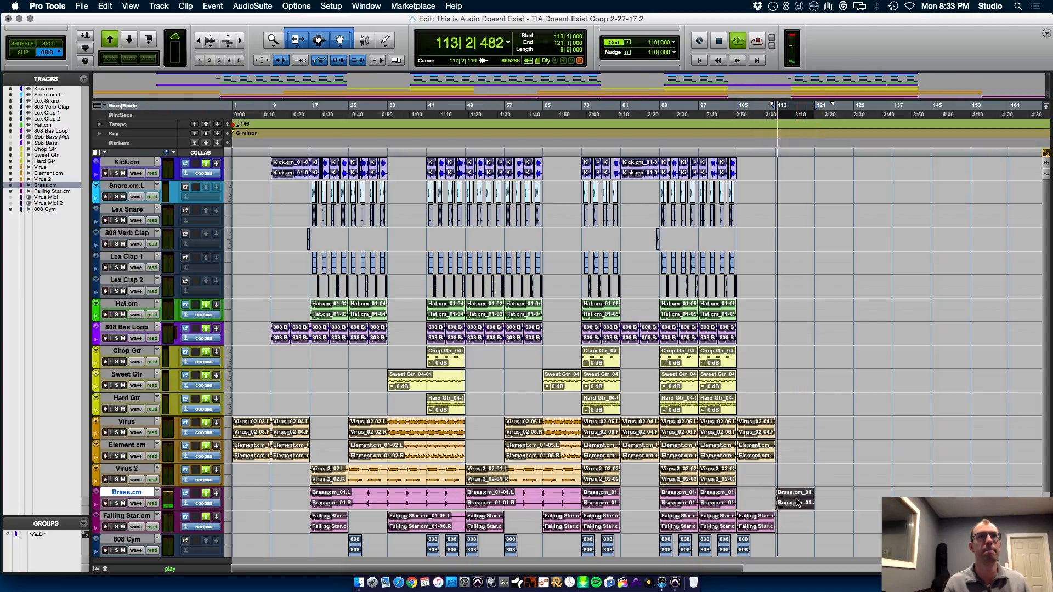
key(space)
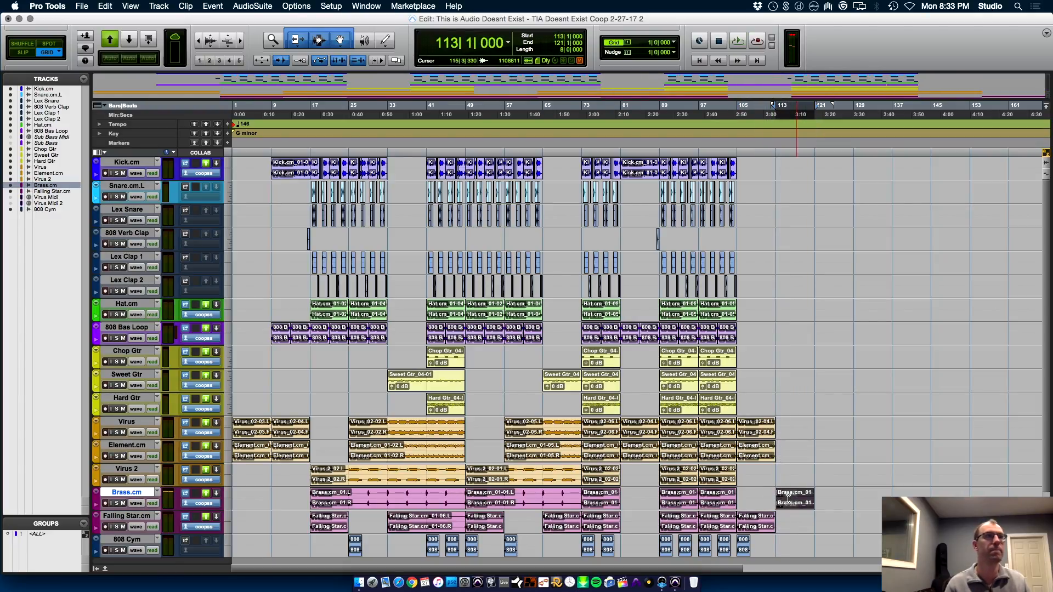
Play from 17|1|000 and browse the Drums and Sweeps Rises Falls folders in the Finder Samples folder for another sound
click(312, 546)
key(space)
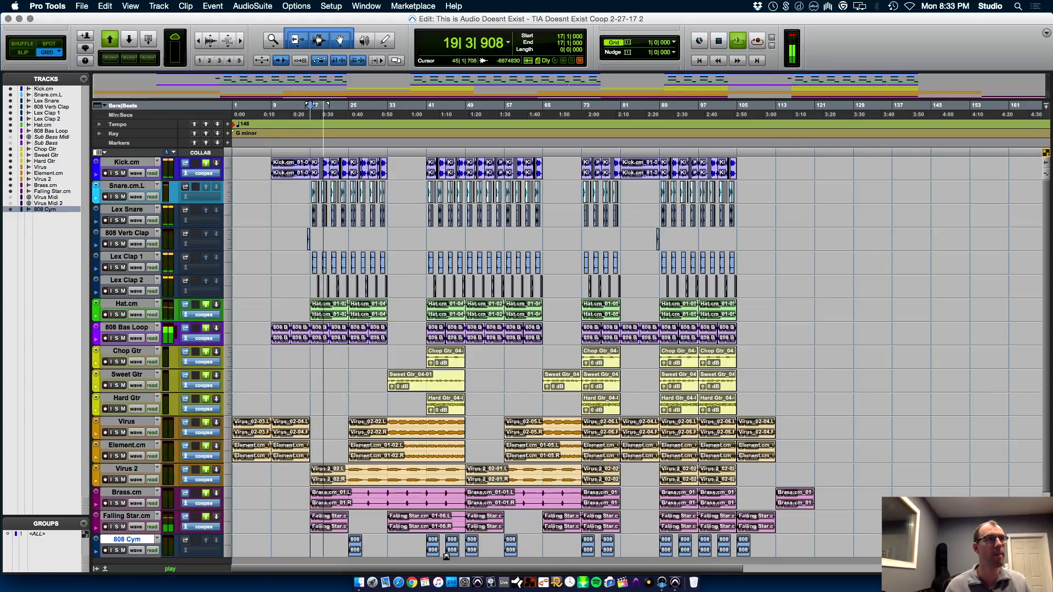
key(super+Tab)
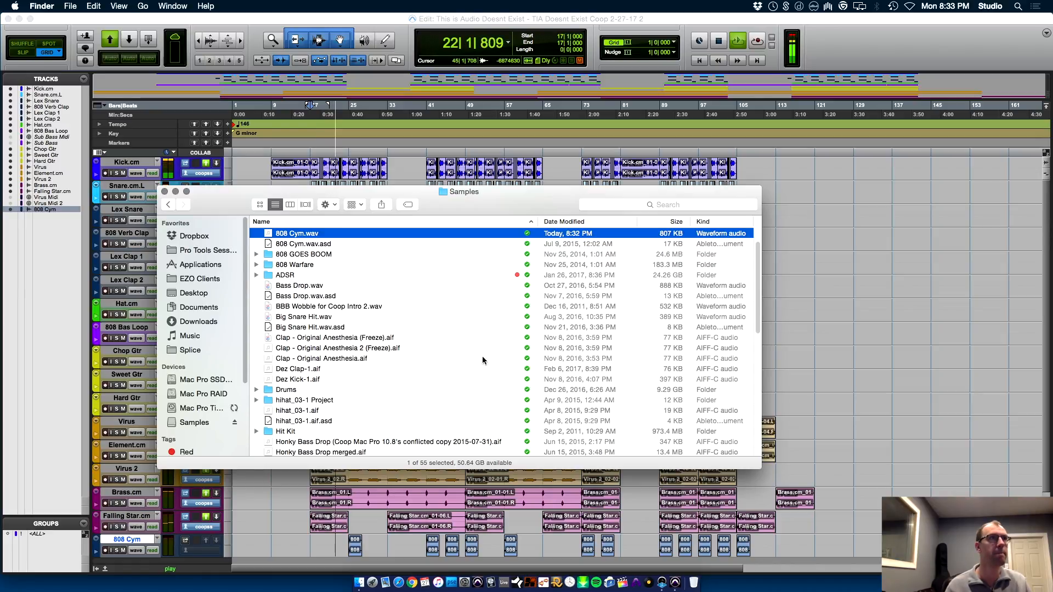
double_click(297, 389)
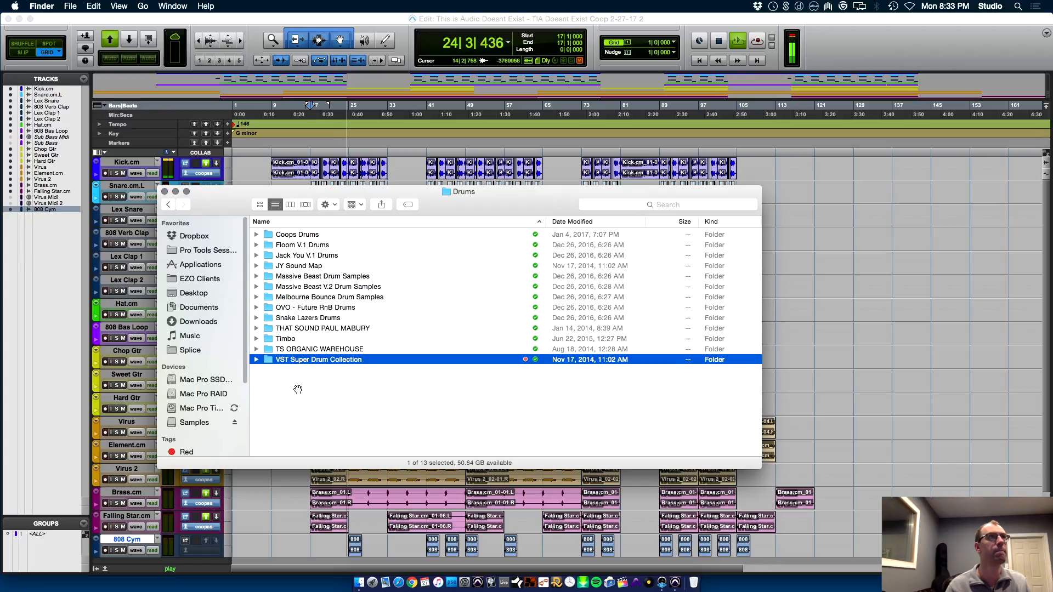
key(super+bracketleft)
key(v)
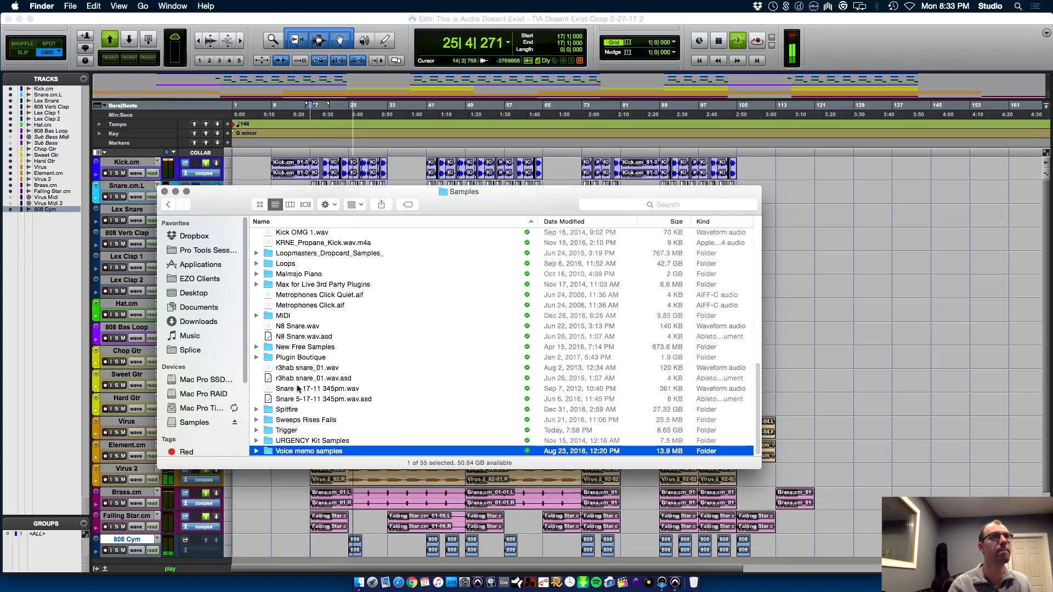
key(Up)
key(Up)
key(Up)
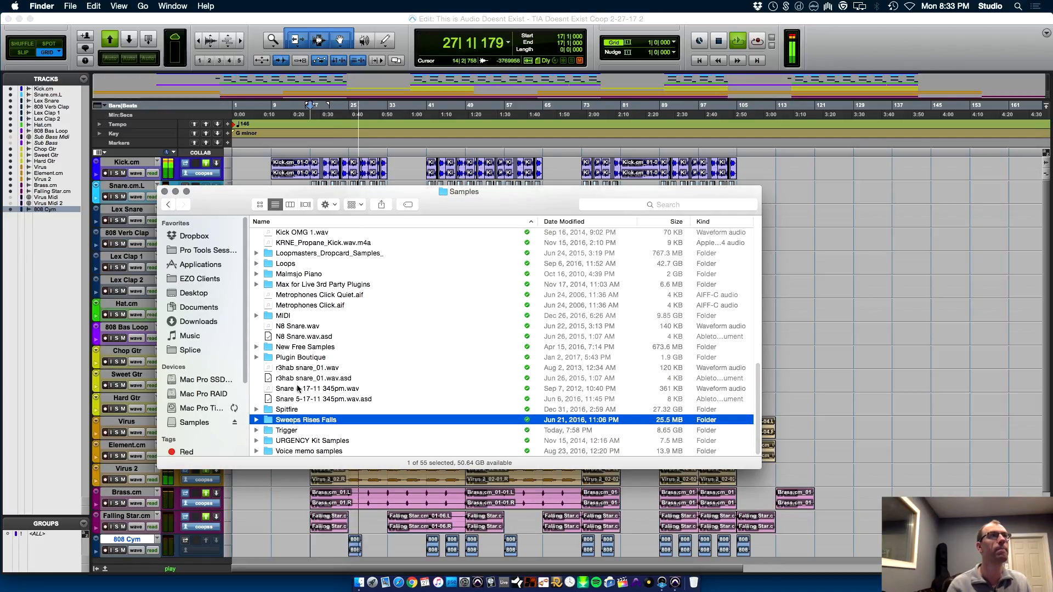
Open the Vintage Drum Machine Samples folder inside Drums > Coops Drums in the Samples library
key(d)
key(r)
key(cmd+Down)
key(c)
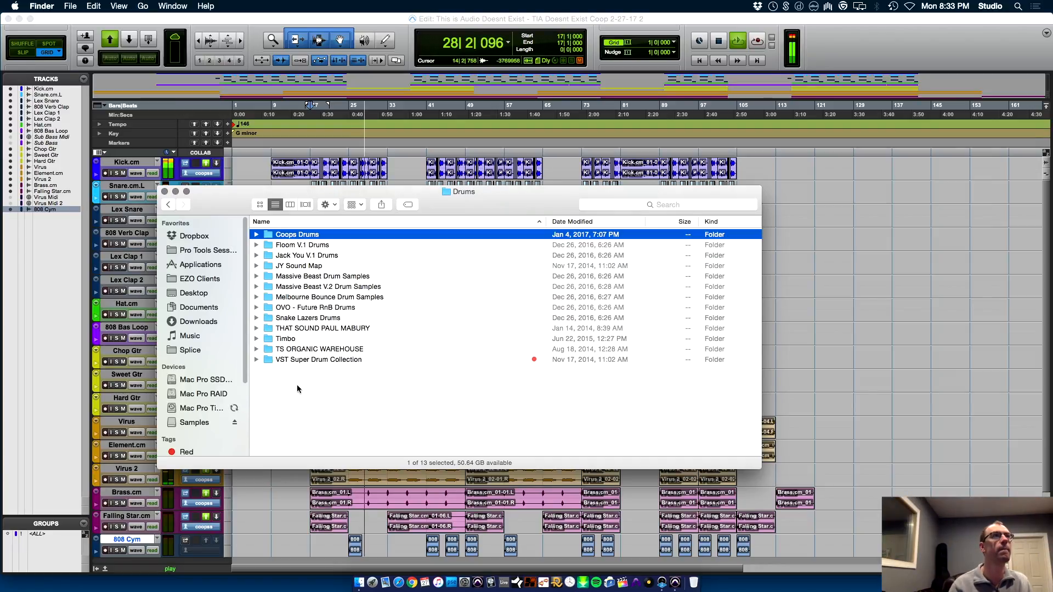
key(cmd+Down)
key(v)
key(super+Down)
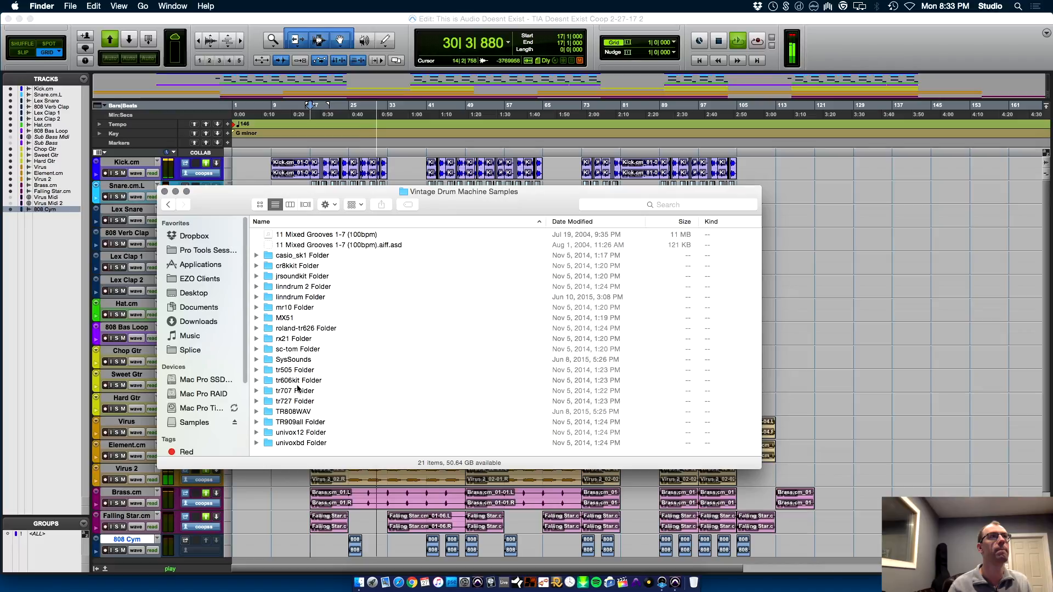
Find the TR808WAV folder among the vintage drum machine kits and open its OH subfolder of open-hat samples
key(u)
key(Up)
key(Up)
key(Up)
key(Up)
key(Up)
key(Up)
key(Up)
key(Up)
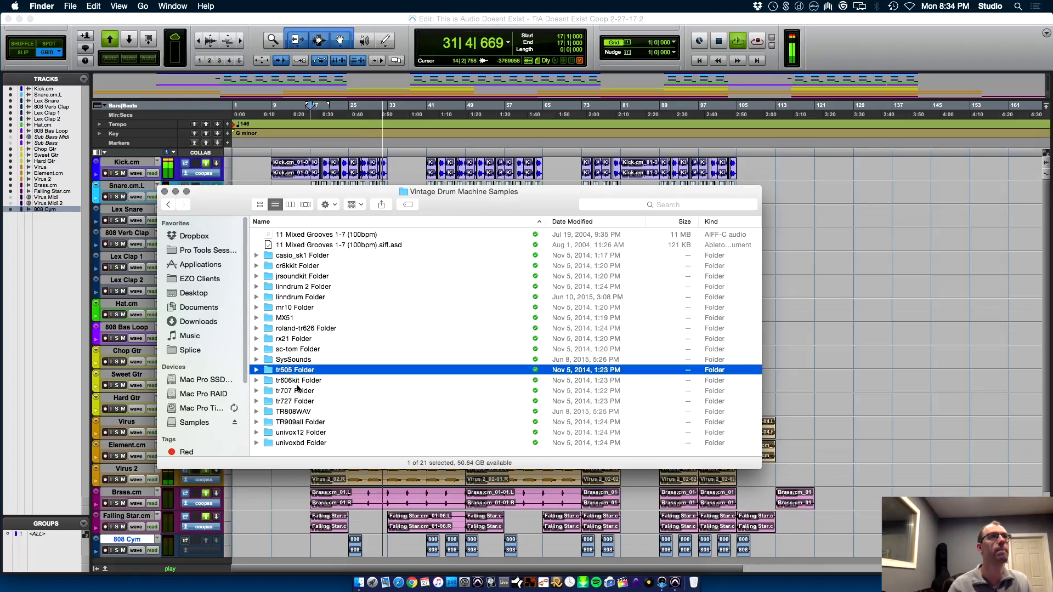
key(Up)
key(Up)
key(Up)
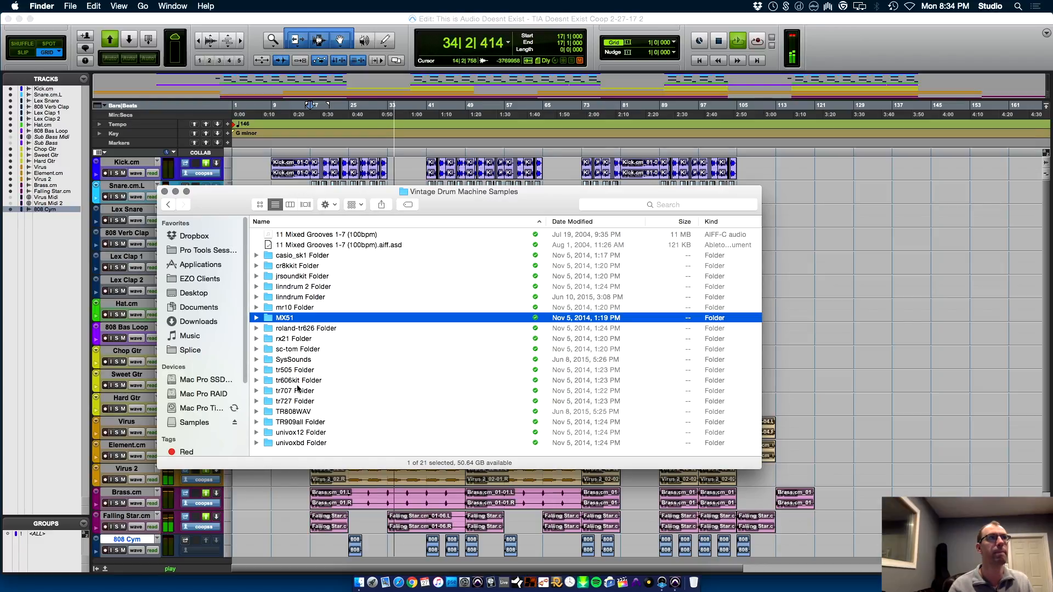
key(Down)
key(Down)
key(Down)
key(Down)
key(Down)
key(Down)
key(Down)
key(Down)
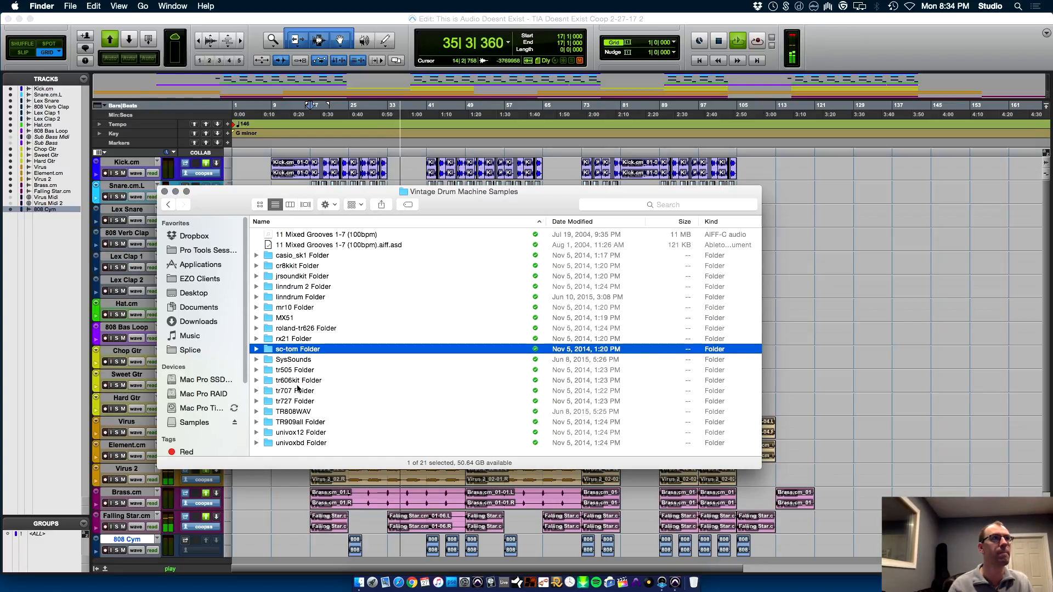
key(Down)
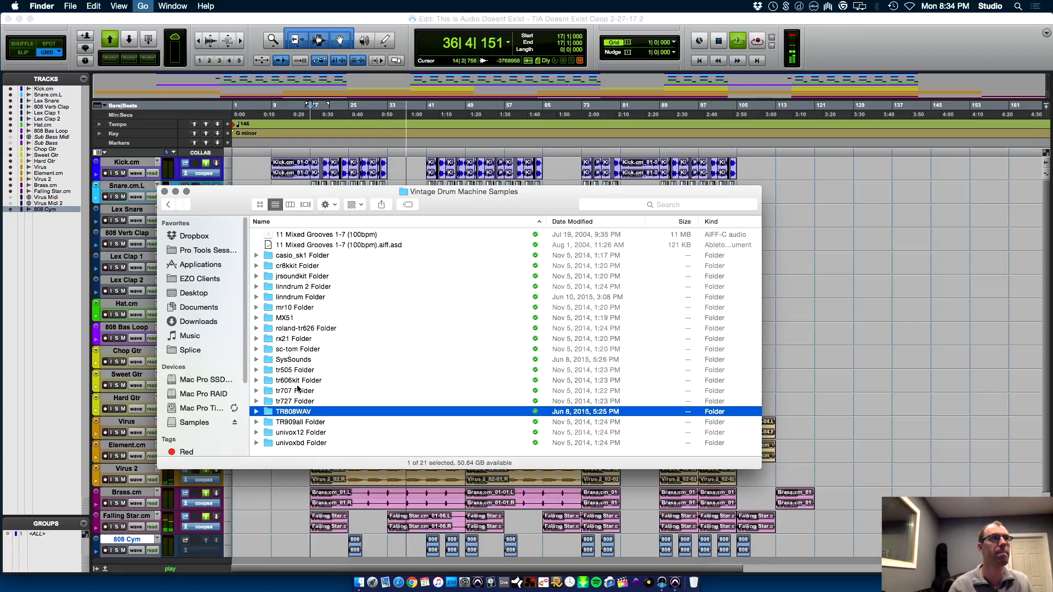
key(super+Down)
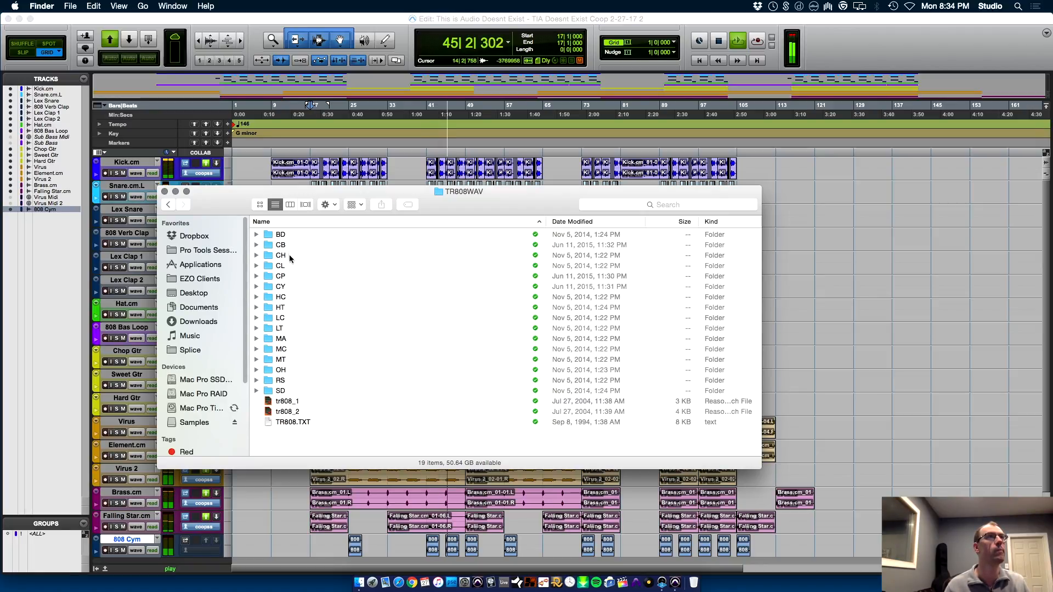
double_click(287, 370)
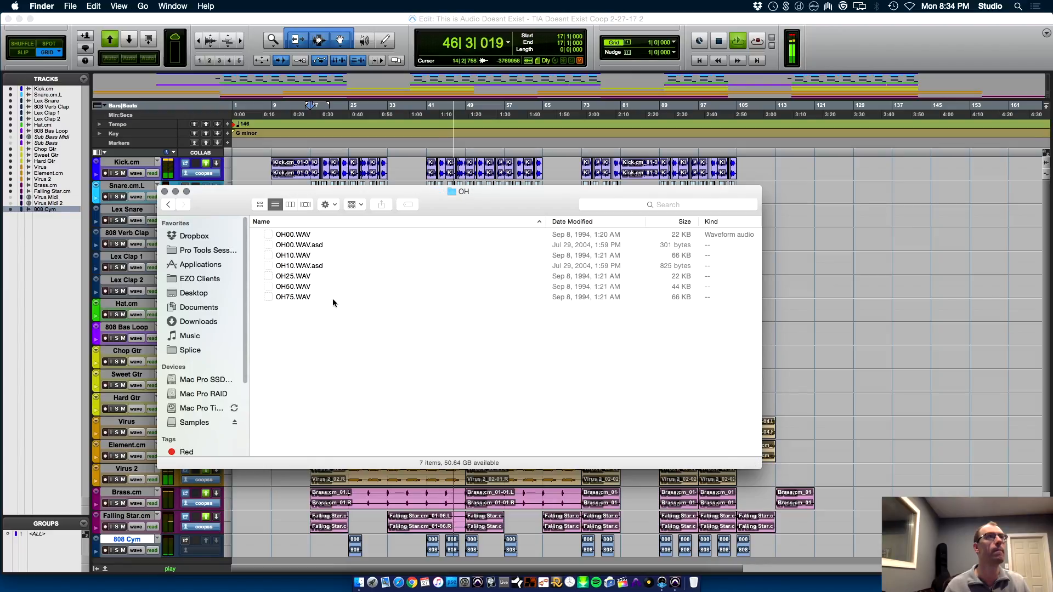
Switch to Pro Tools to stop playback, return to the Finder, and send the Pro Tools crash report to Avid
key(super+Tab)
key(space)
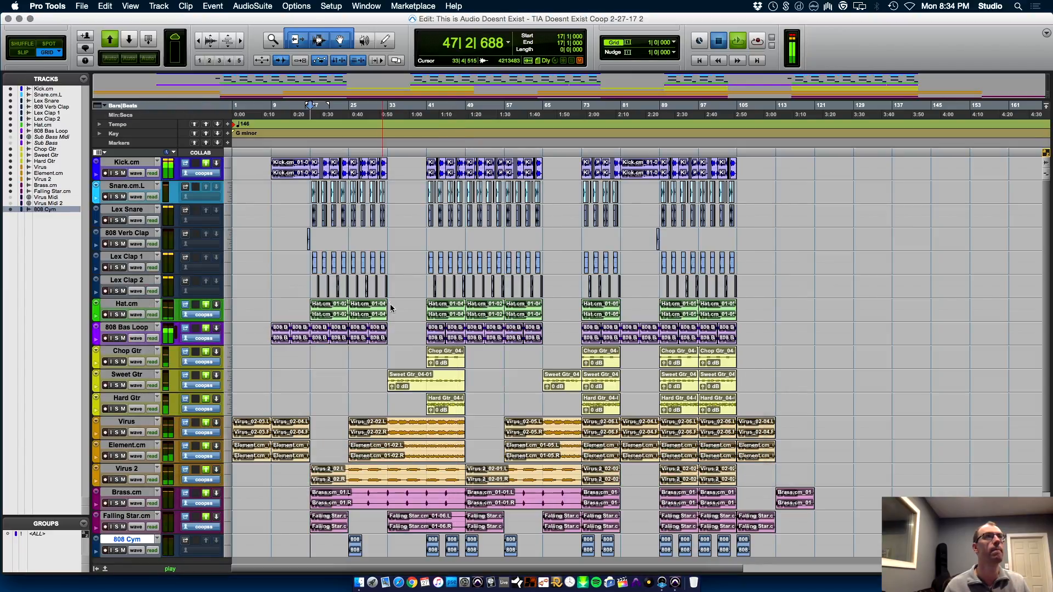
key(super+Tab)
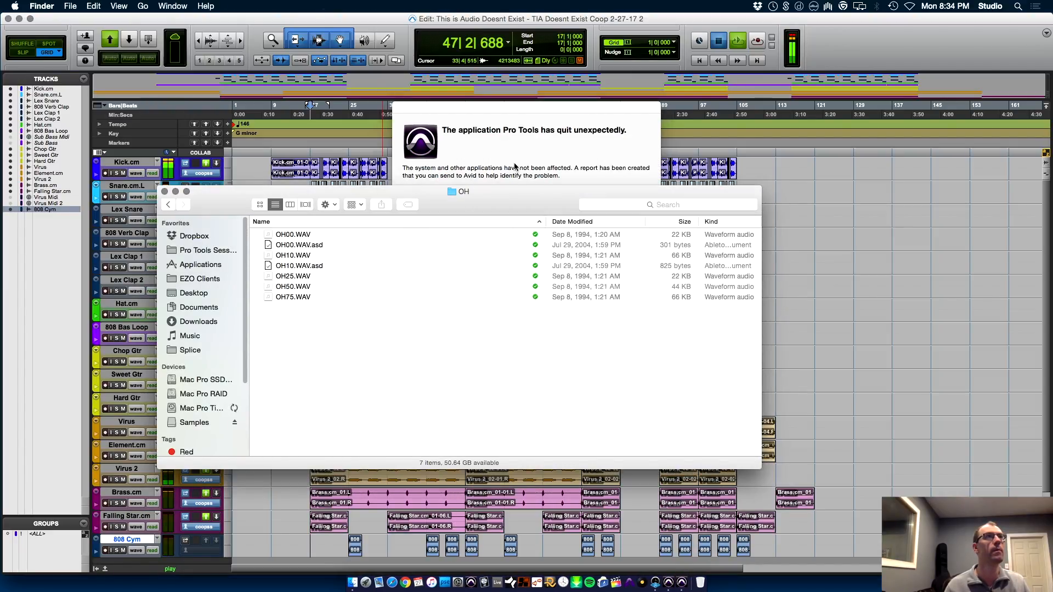
click(508, 171)
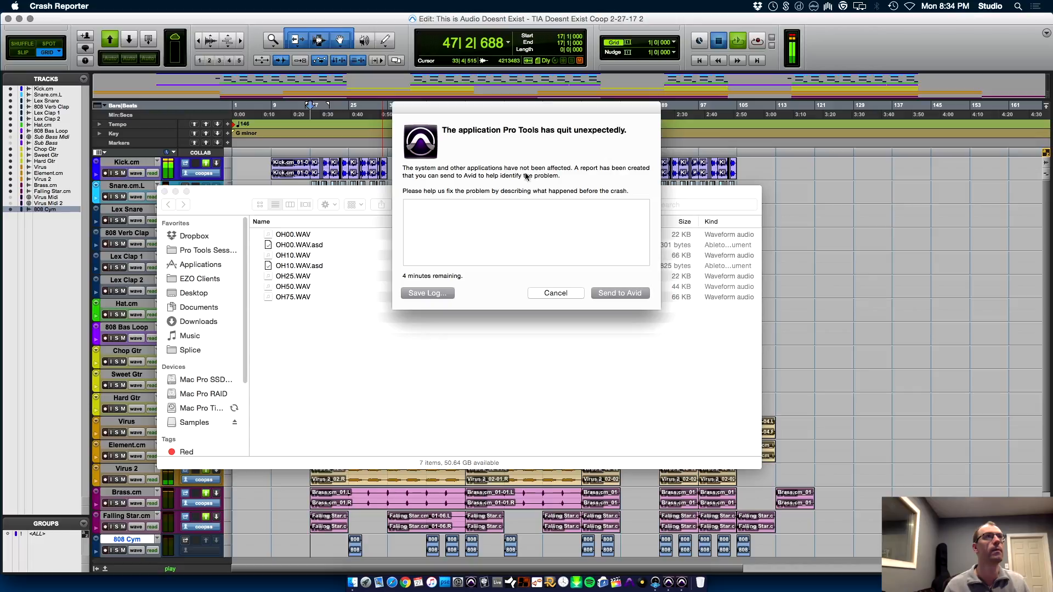
click(615, 294)
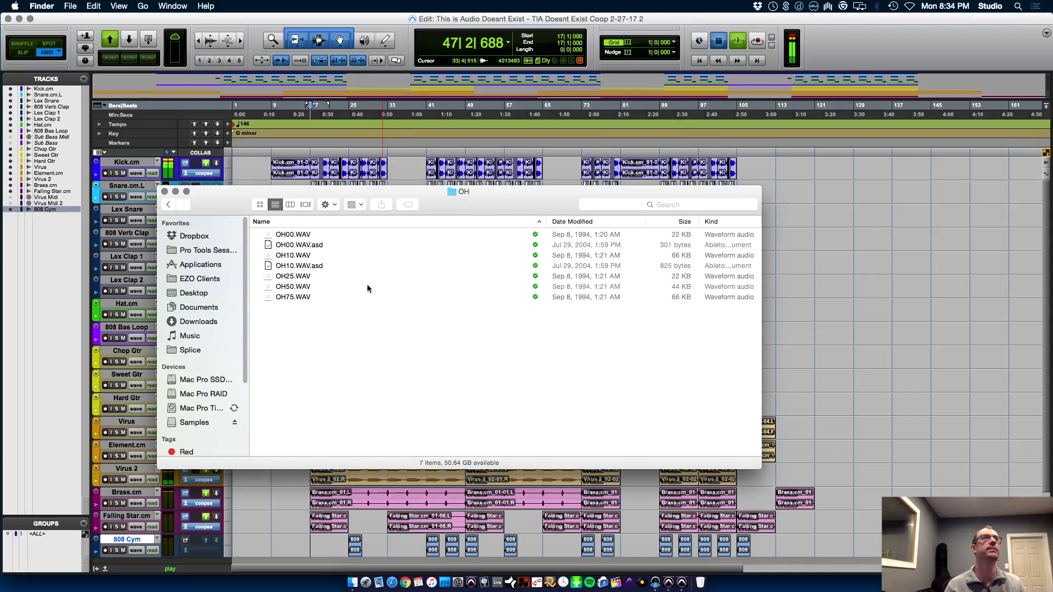
Preview the samples in the OH folder from OH00.WAV to OH75.WAV and return to OH10.WAV
click(304, 239)
key(space)
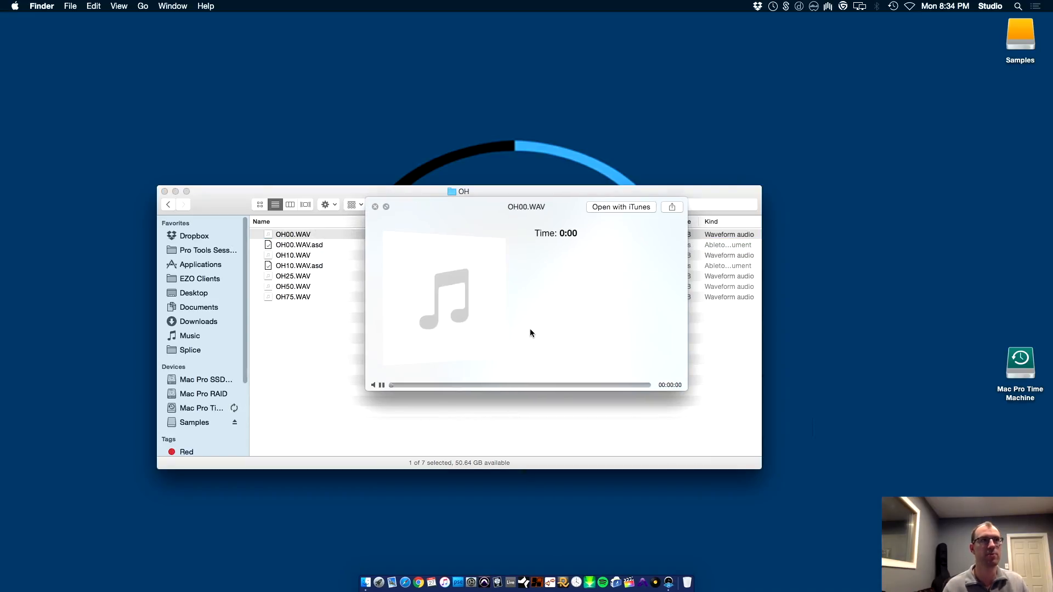
key(Down)
key(Down)
key(Down)
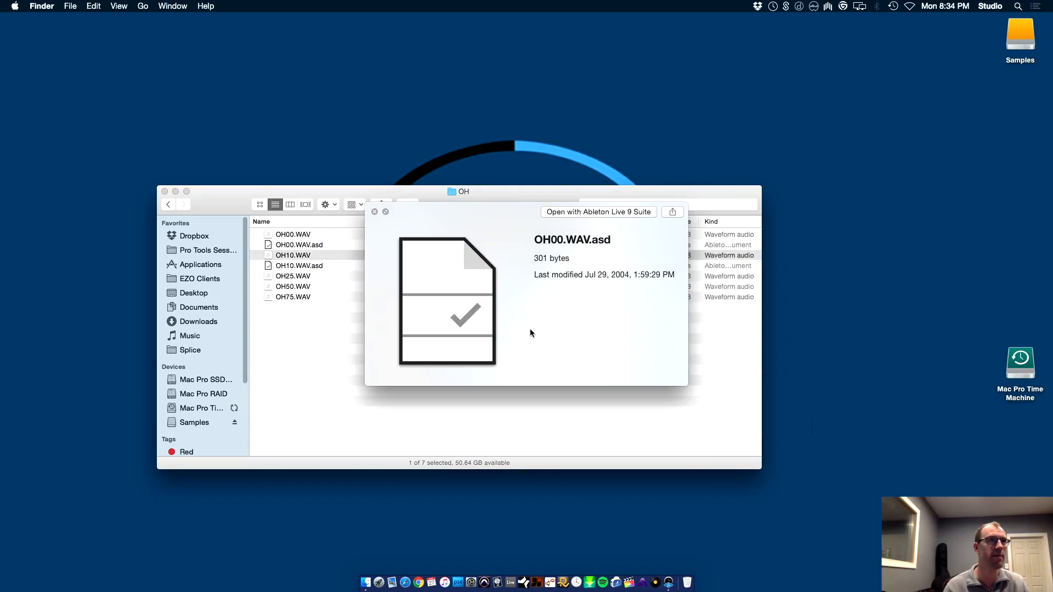
key(Down)
key(Down)
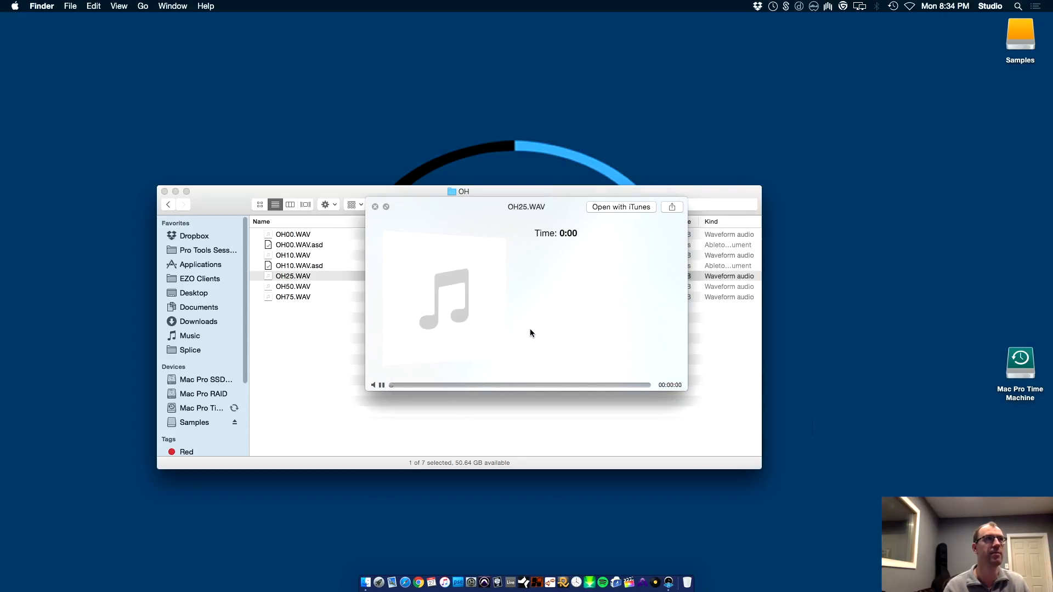
key(Down)
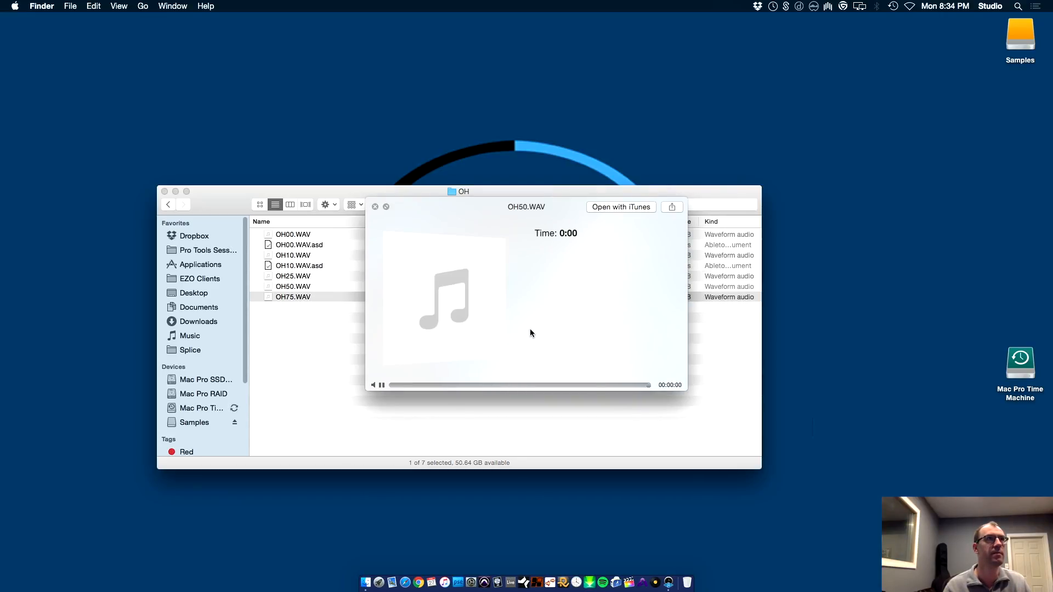
key(Up)
key(Up)
key(Up)
key(Up)
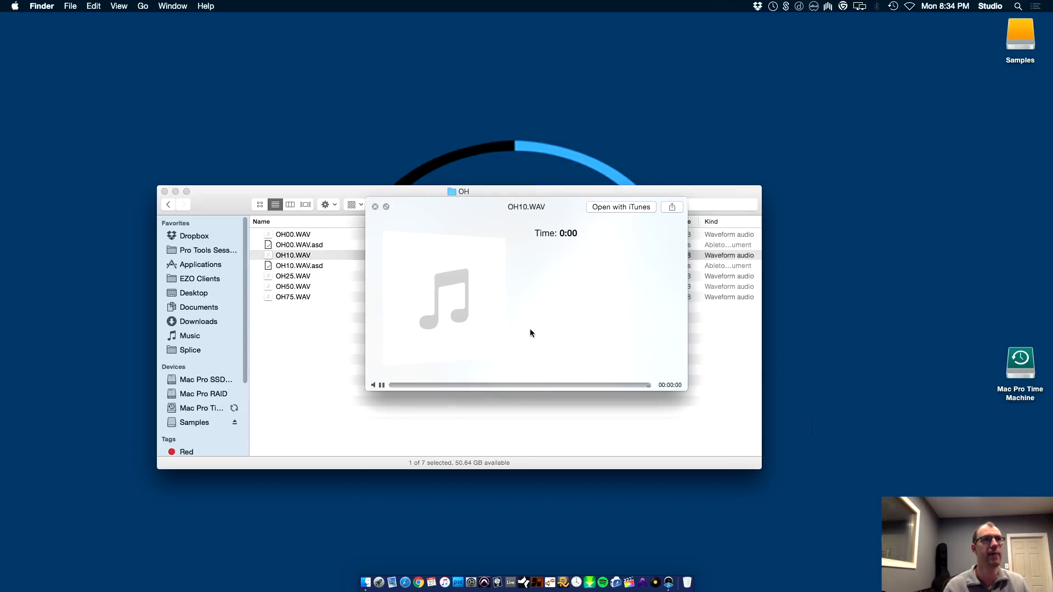
key(space)
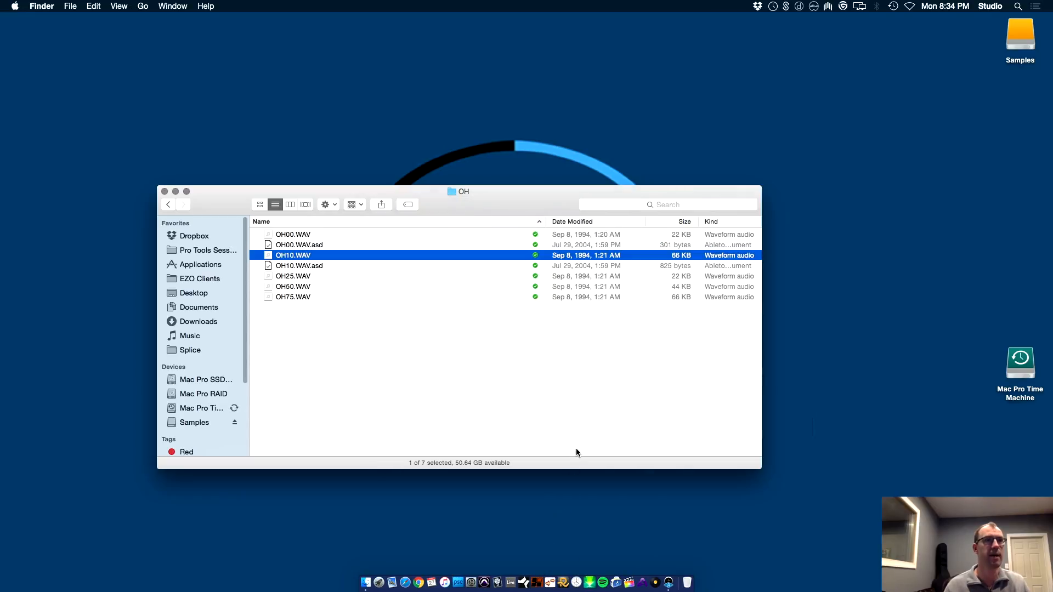
Open a new Finder window, close the Task Manager in the reopened Pro Tools session, and return to the Finder
click(575, 444)
key(super+n)
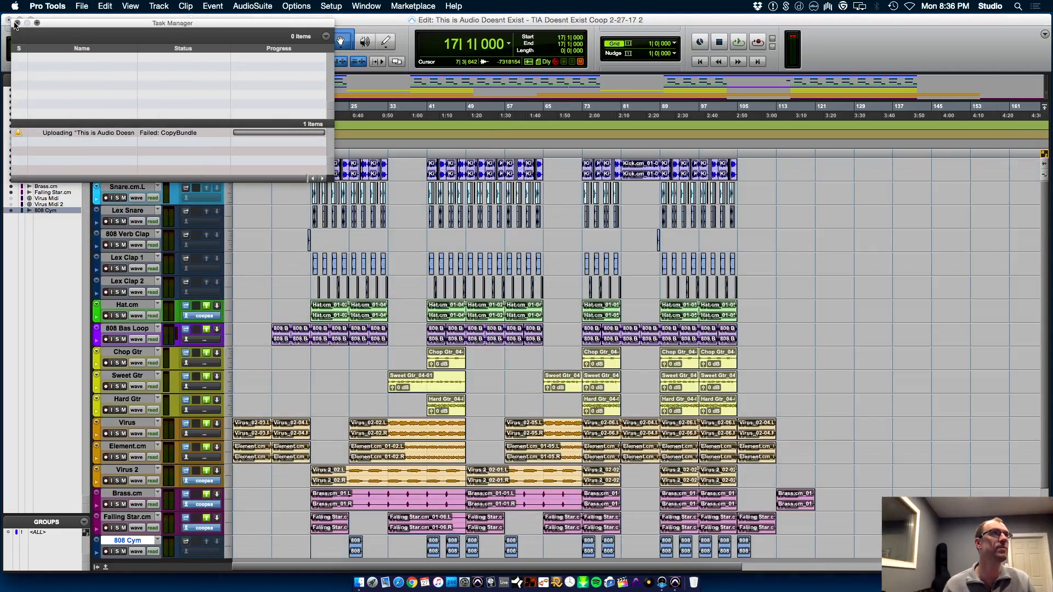
click(17, 23)
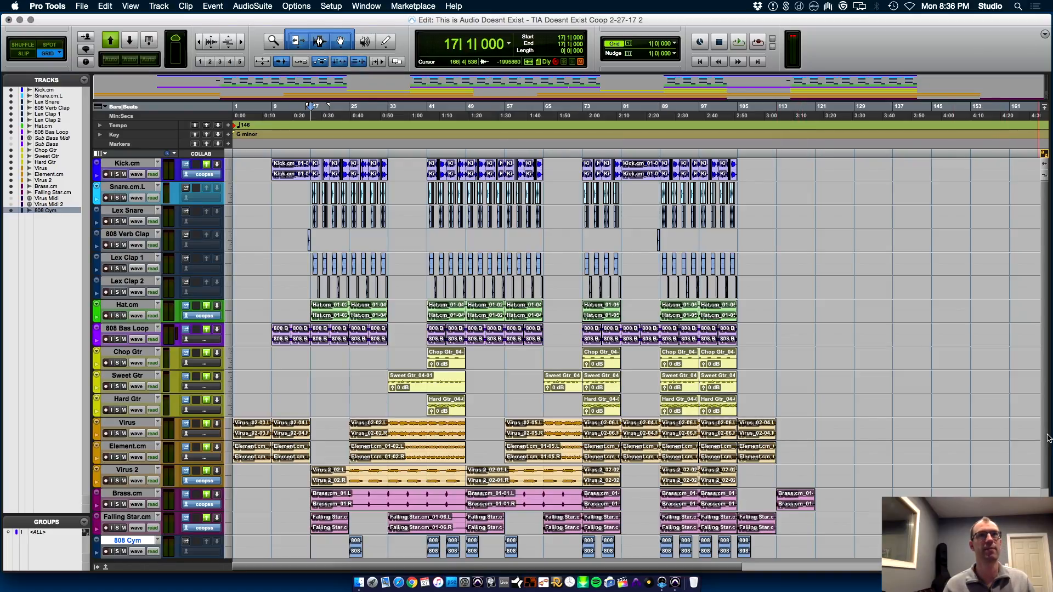
scroll(888, 455, down, 3)
key(super+Tab)
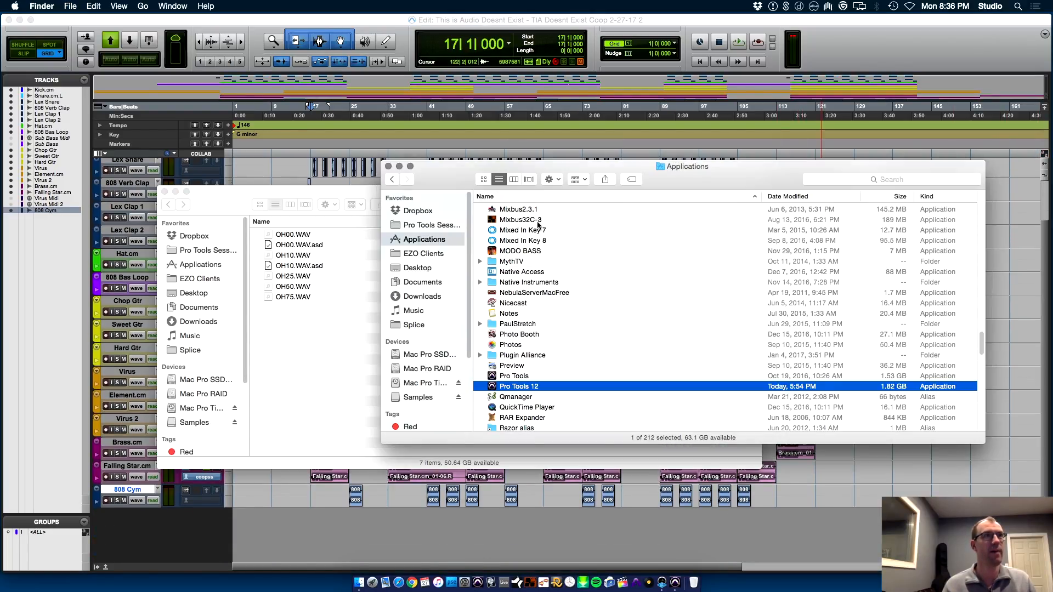
Import OH10.WAV from the OH folder onto a new track below 808 Cym and move its clip to 41|1|000
drag(304, 255, 447, 524)
key(super+bracketright)
key(super+bracketright)
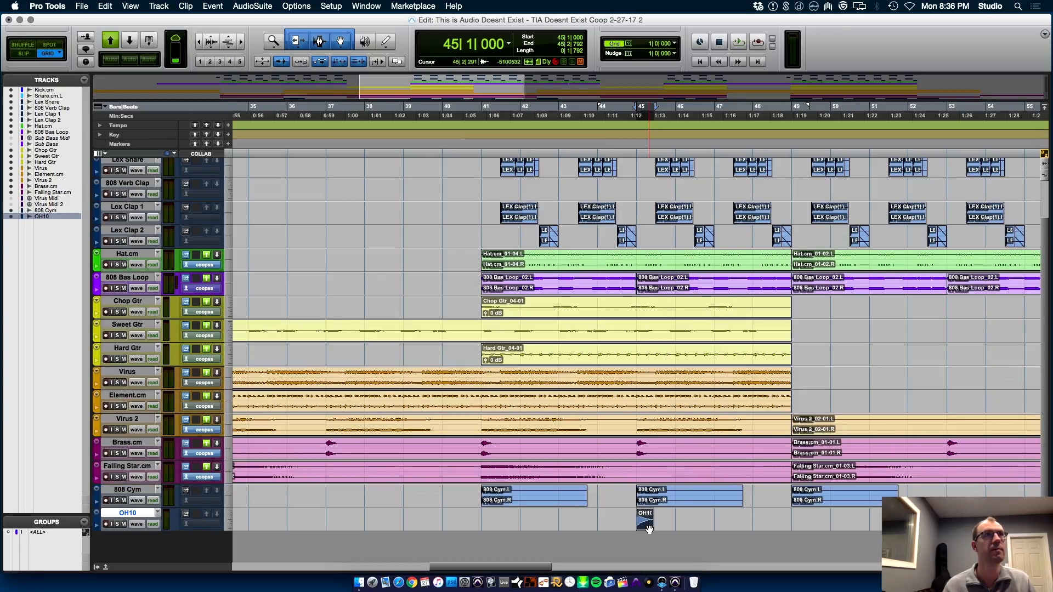
key(r)
key(r)
key(t)
key(t)
drag(643, 528, 489, 524)
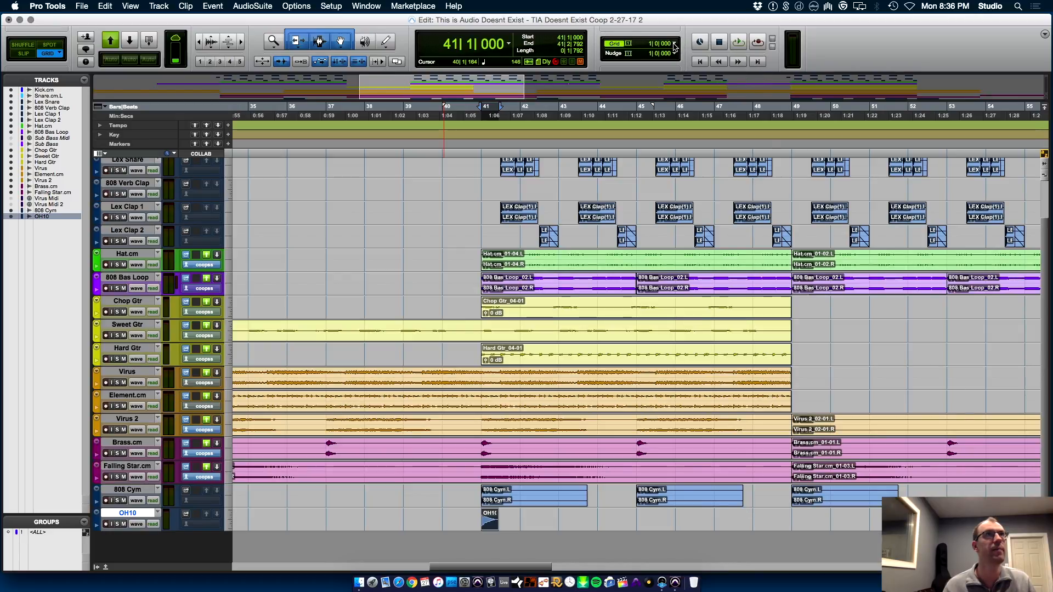
Set the grid to quarter notes (0|1|000) and place OH10 clips on beats 2 and 4 of bar 41
click(675, 48)
click(708, 66)
key(super+bracketright)
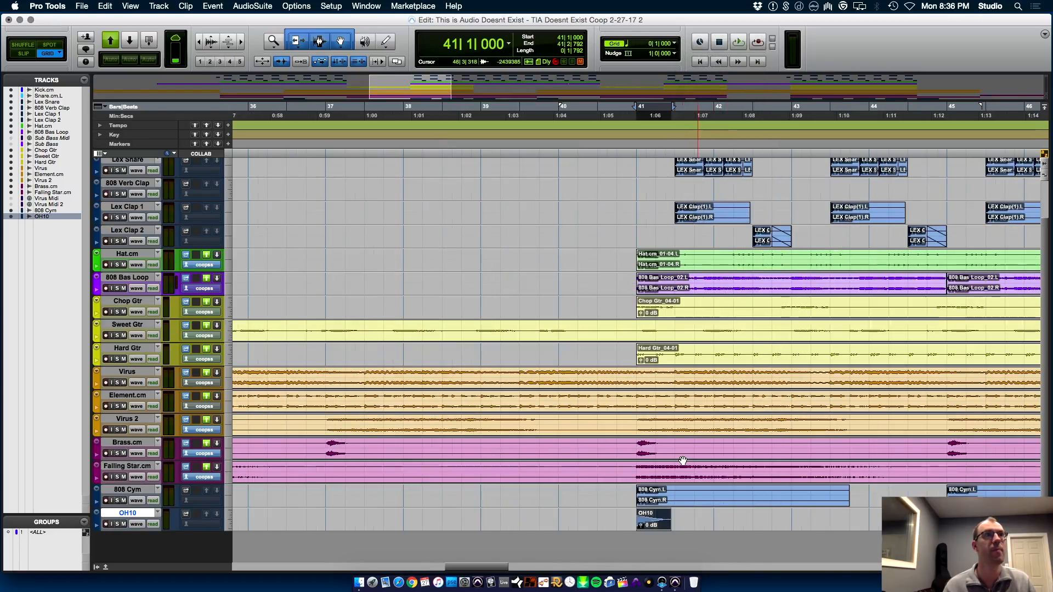
key(super+bracketright)
drag(655, 528, 772, 528)
click(636, 517)
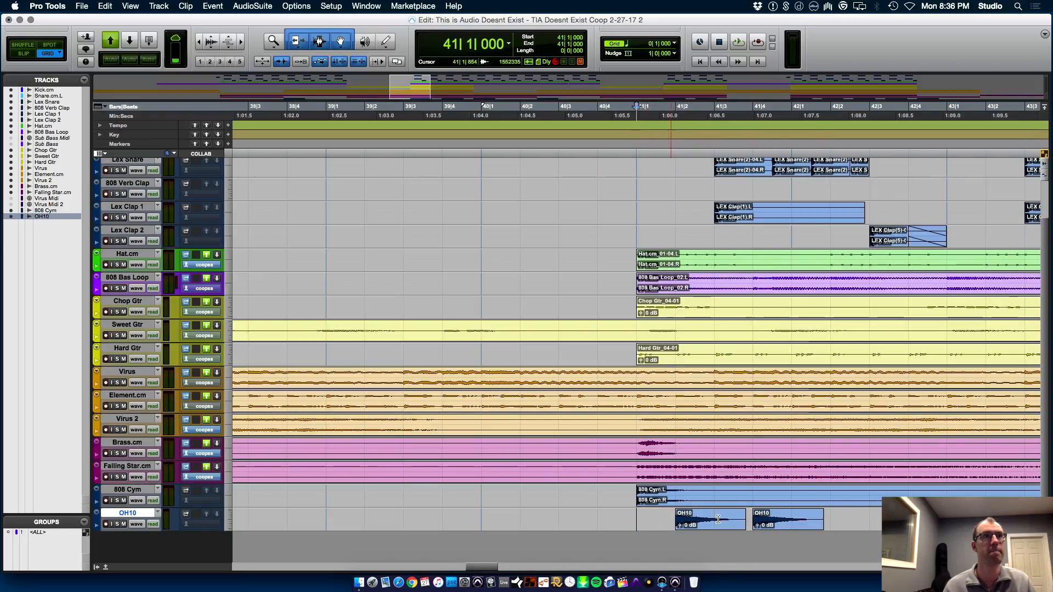
Play the open hats from 41|1|000 and copy the pair of OH10 clips to beats 2 and 4 of bar 42
key(space)
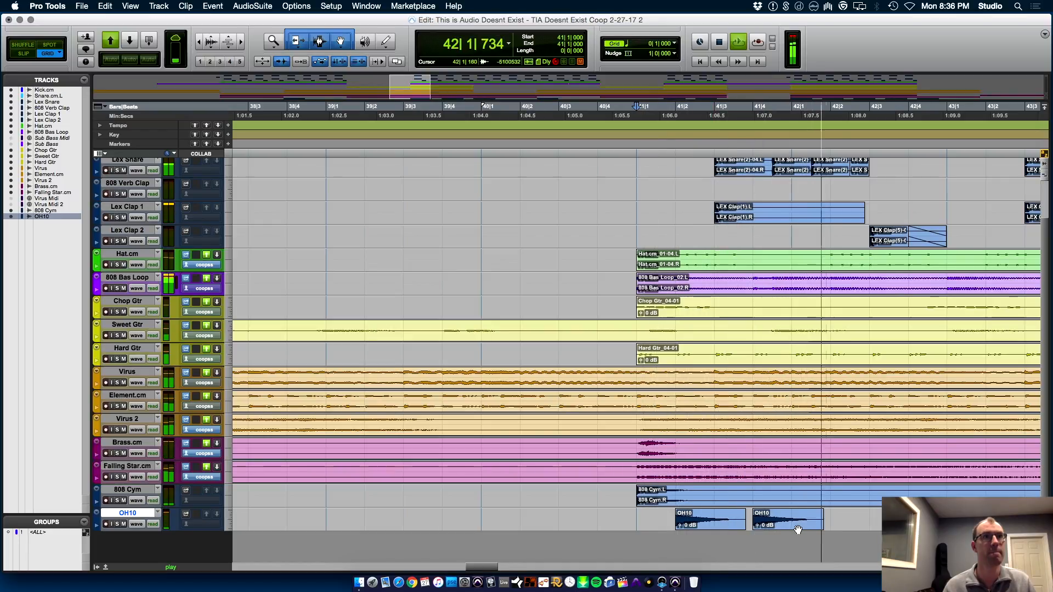
key(space)
drag(813, 519, 934, 527)
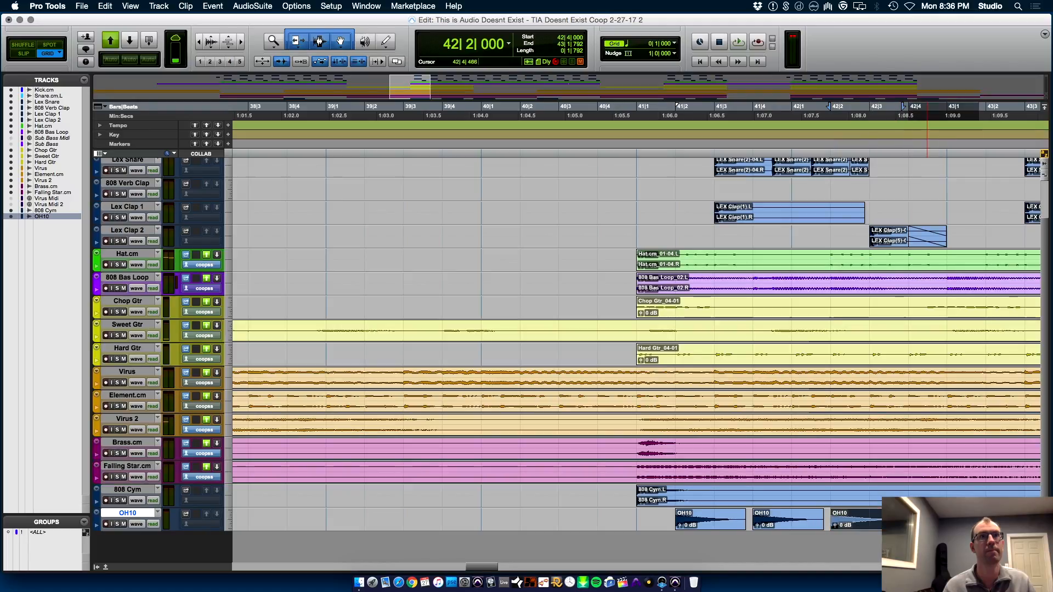
key(r)
Duplicate the OH10 range from 41|2|000 to 43|2|000 three times so the pattern runs to 49|2|000
drag(813, 515, 657, 519)
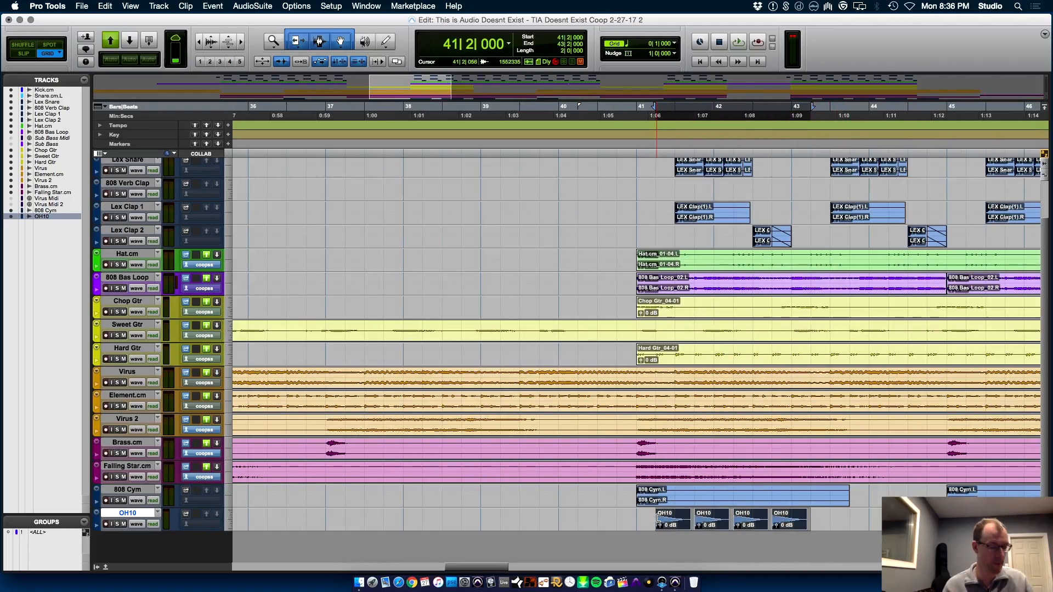
key(super+d)
key(r)
key(super+d)
key(super+d)
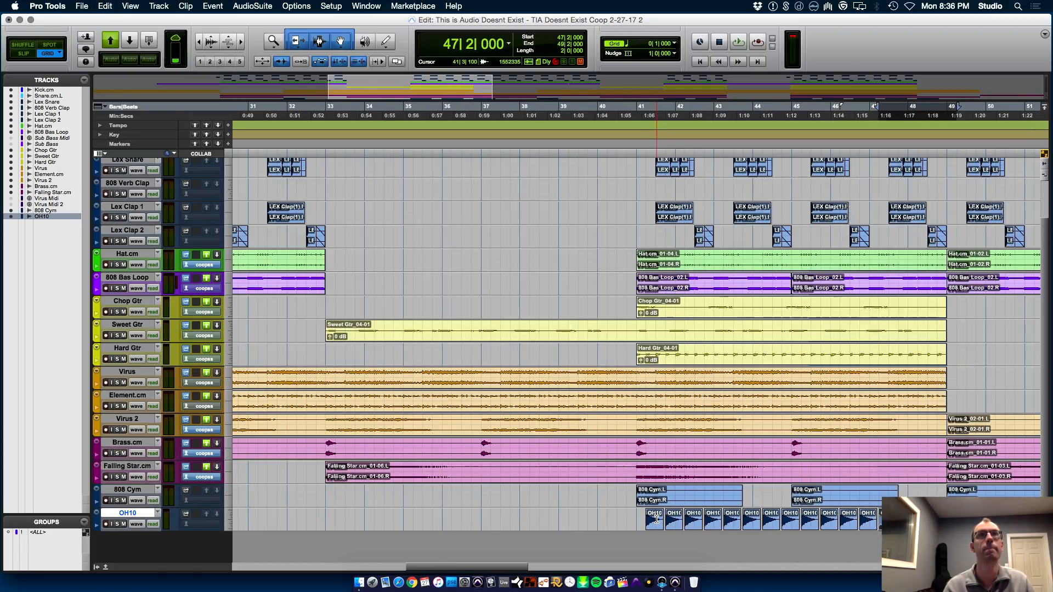
Play from 41|1|000 and lower the OH10 track's volume to about -9.9 dB in the Mix window
click(649, 518)
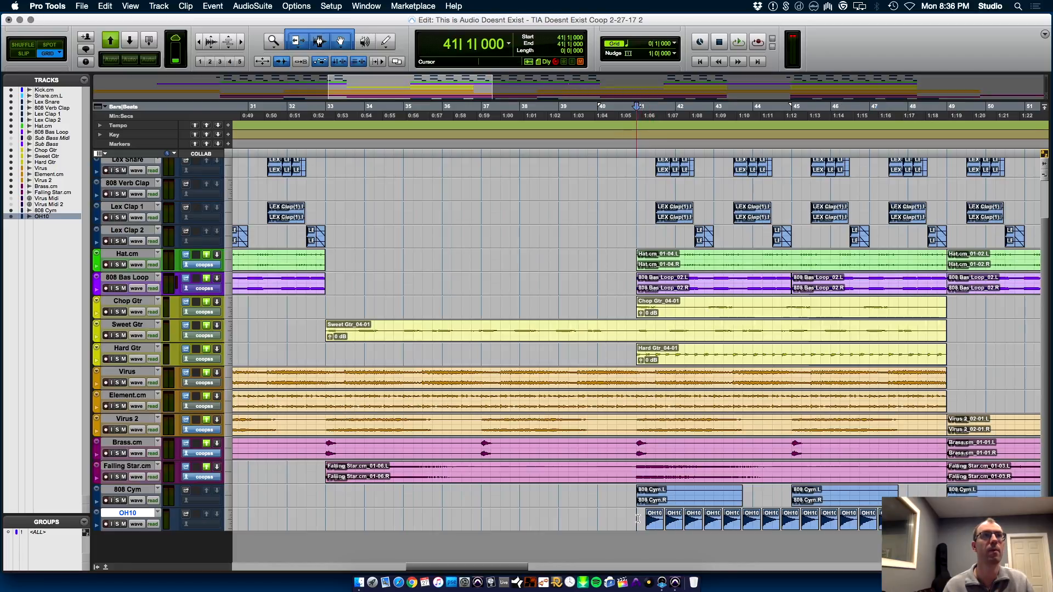
key(space)
key(super+equal)
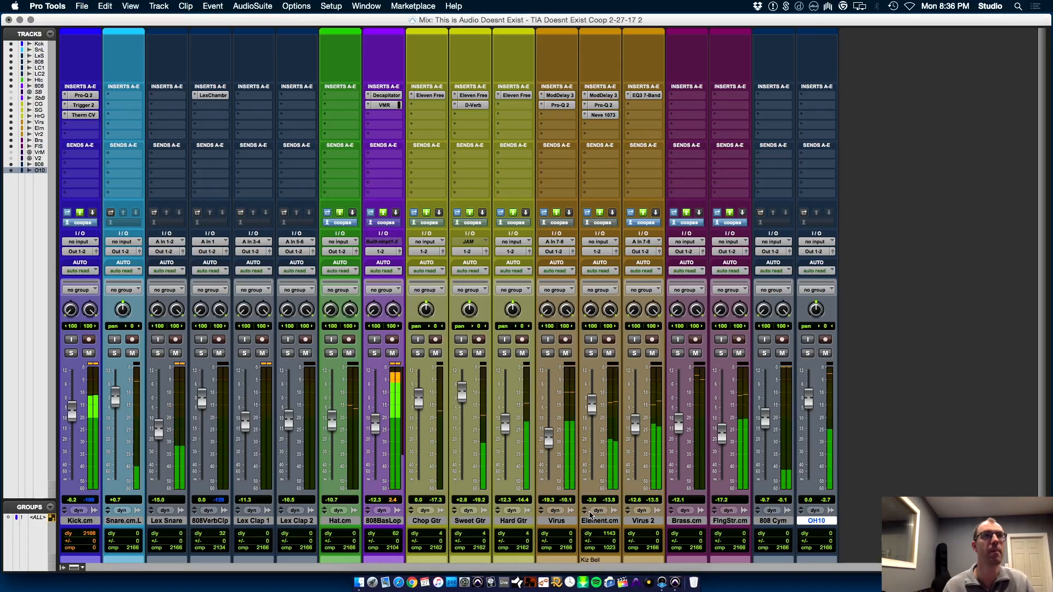
drag(814, 420, 817, 424)
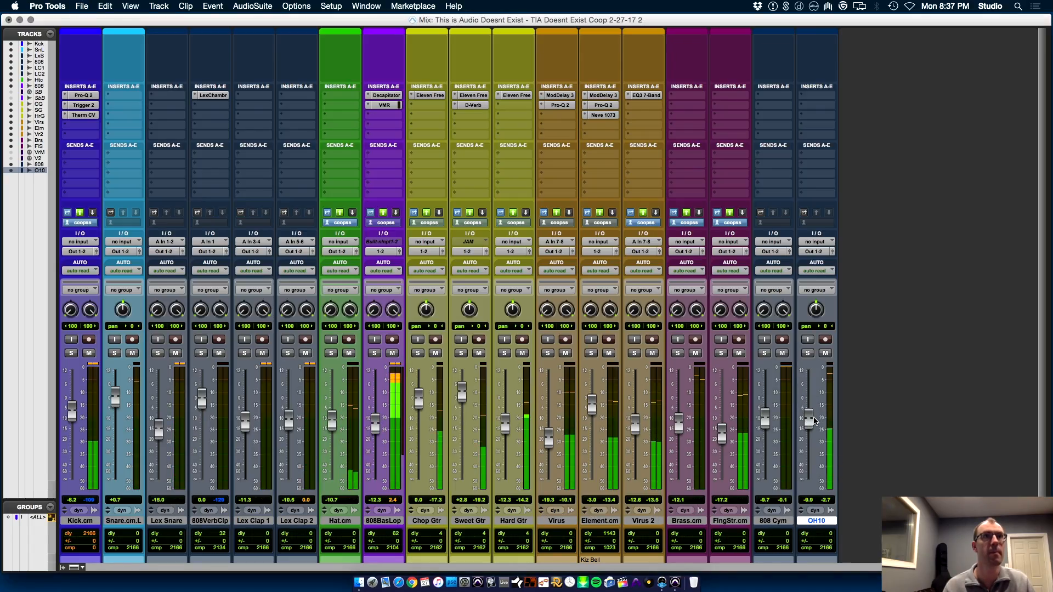
key(super+equal)
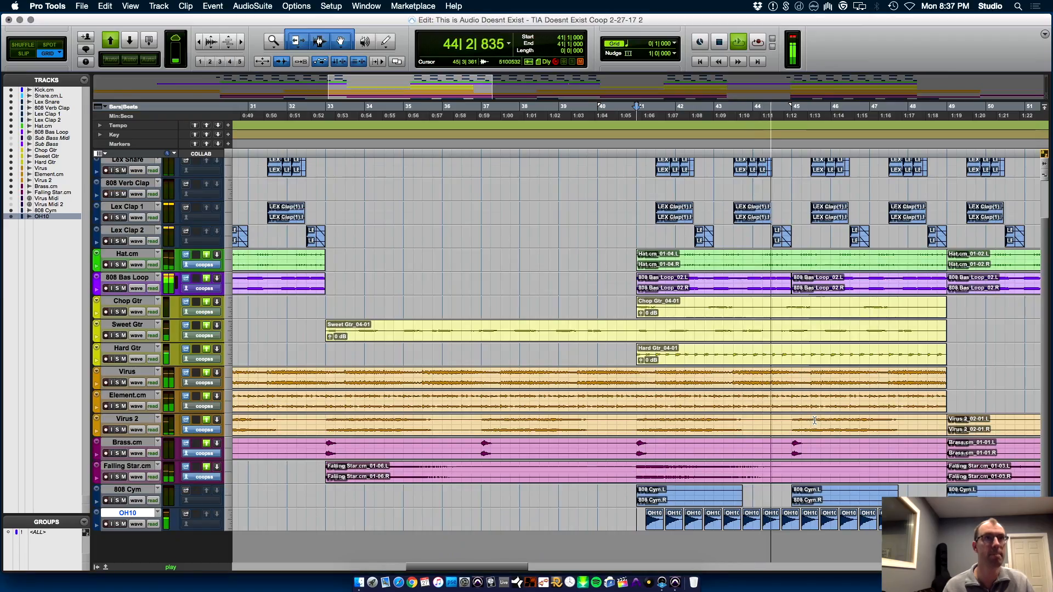
Select the OH10 track from 41|1|000 to 73|1|000 and duplicate the open-hat pattern to bar 73
drag(634, 517, 956, 548)
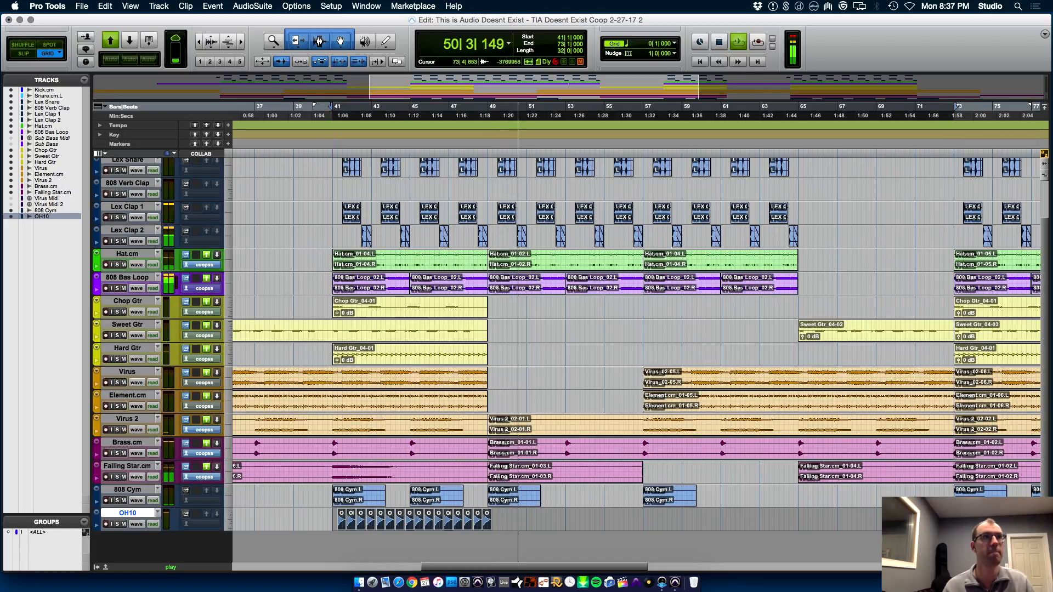
key(super+d)
key(super+bracketleft)
key(super+bracketleft)
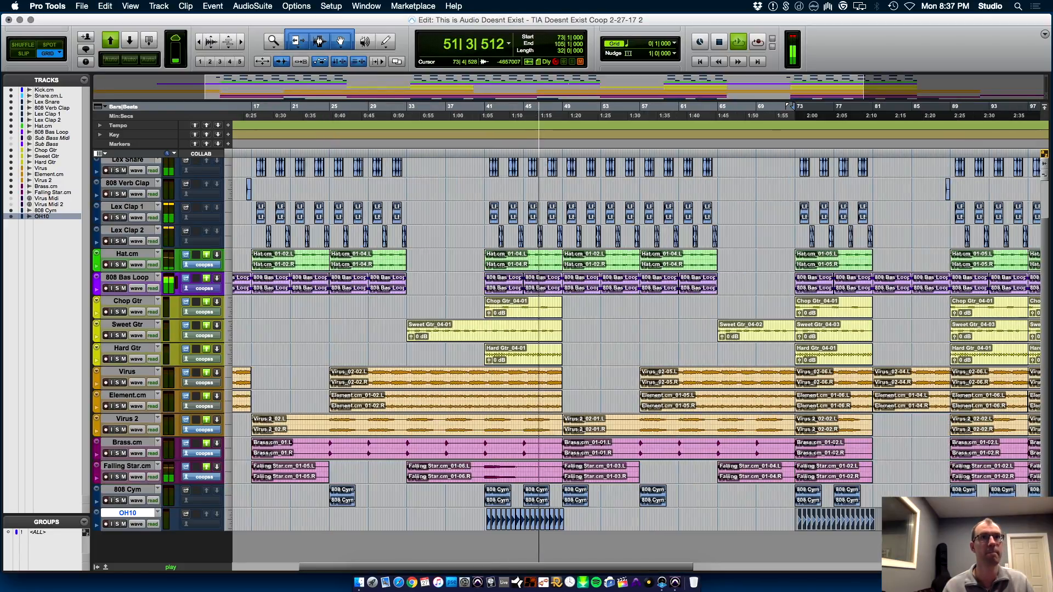
Select the OH10 track from 73|1|000 to 89|1|000 and duplicate the open-hat pattern to bar 89
key(super+bracketright)
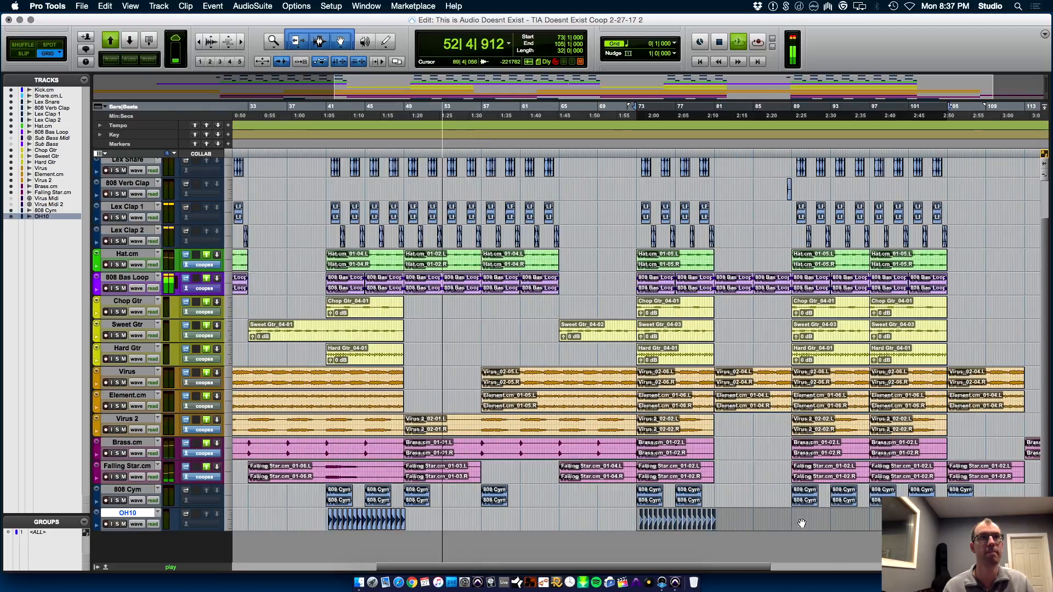
shift+click(795, 513)
drag(795, 513, 793, 513)
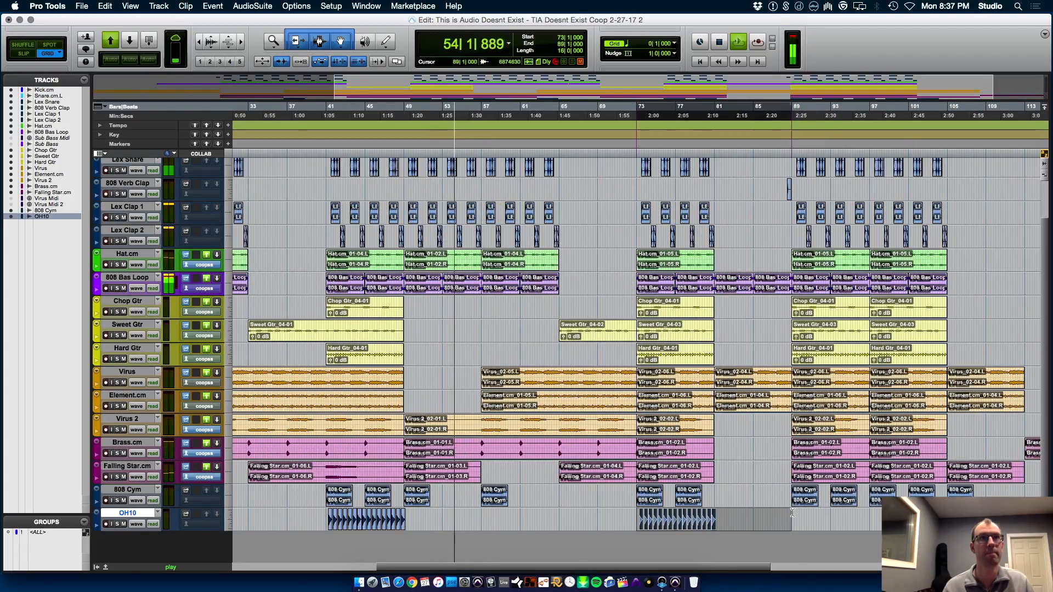
key(super+d)
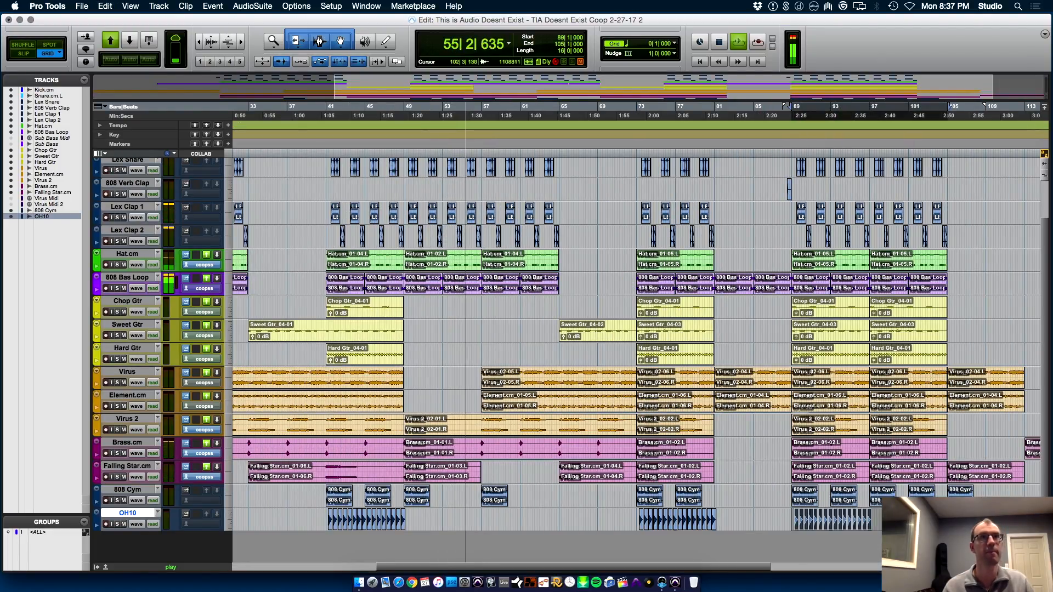
Select the OH10 clips from 89|2|000 to 97|2|000 and duplicate them so the pattern runs to 105|2|000
key(super+bracketright)
key(super+bracketright)
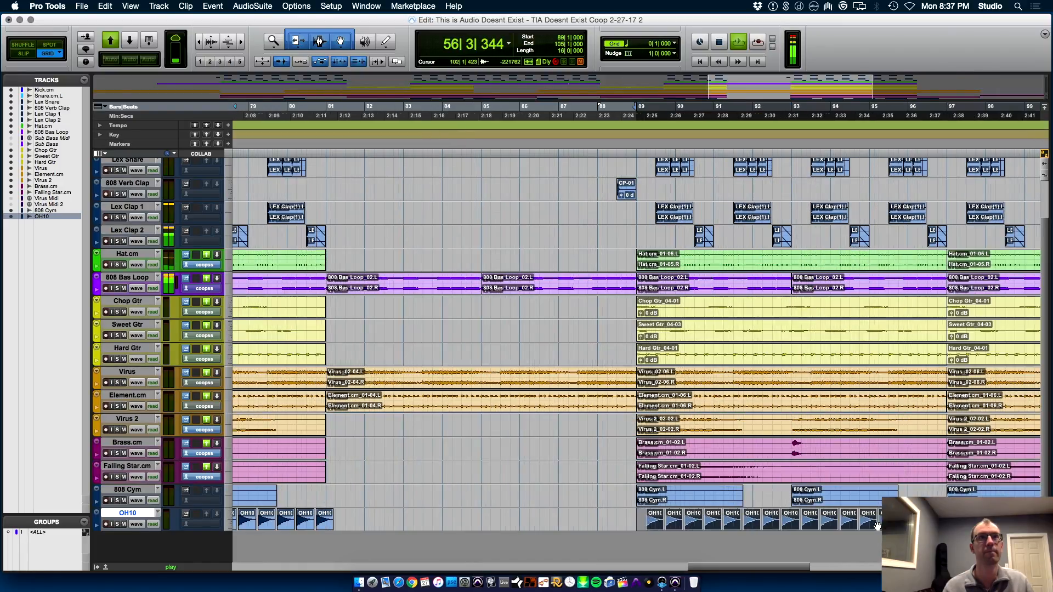
click(645, 514)
drag(645, 514, 947, 514)
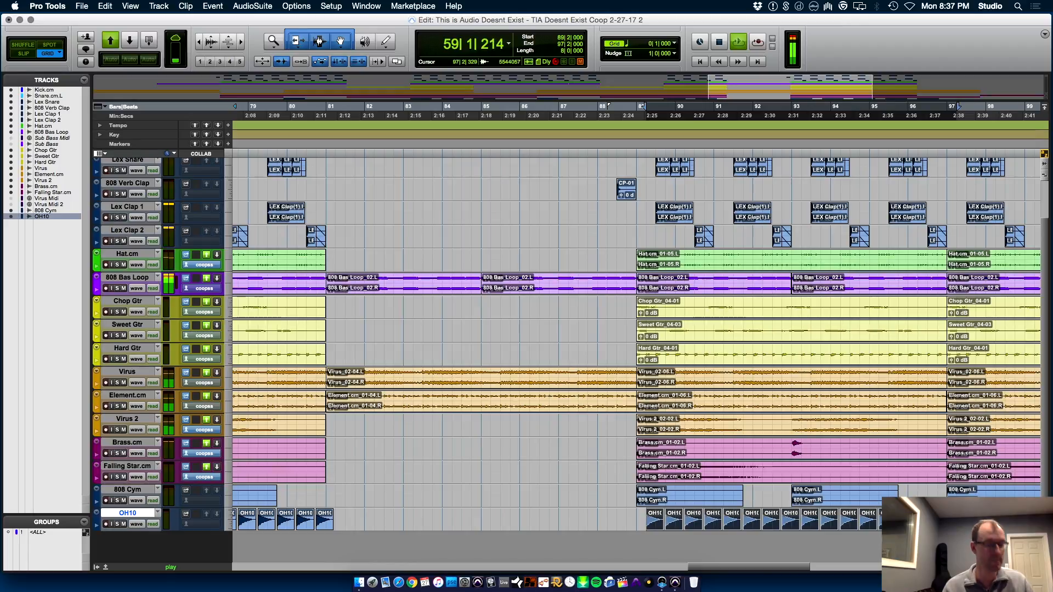
key(super+d)
Paste the eight-bar open-hat pattern on the OH10 track at bar 57 and shift it to start at 57|2|000
key(super+bracketleft)
key(super+bracketleft)
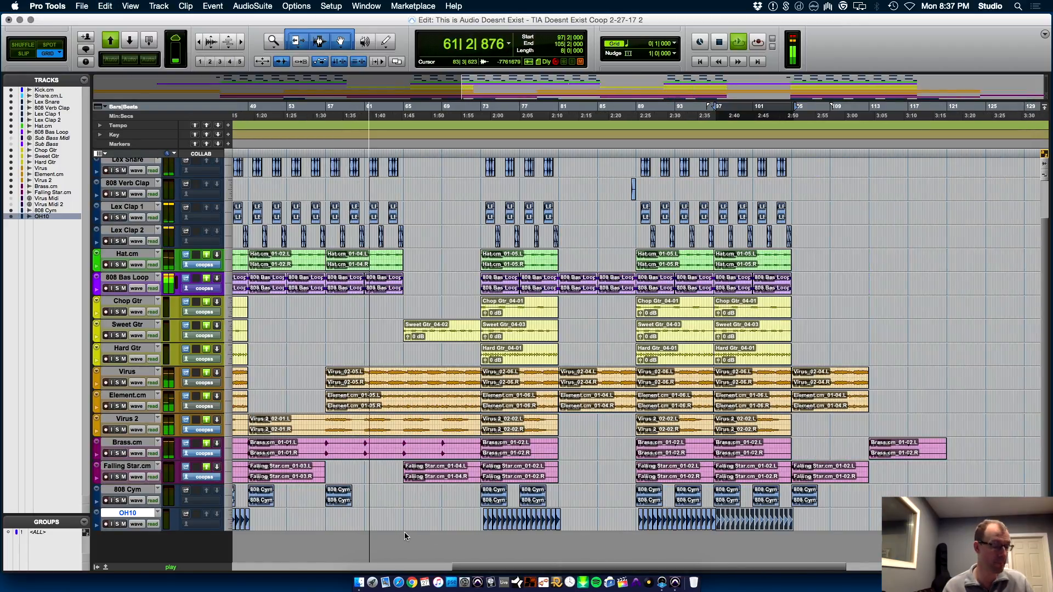
click(325, 516)
key(super+v)
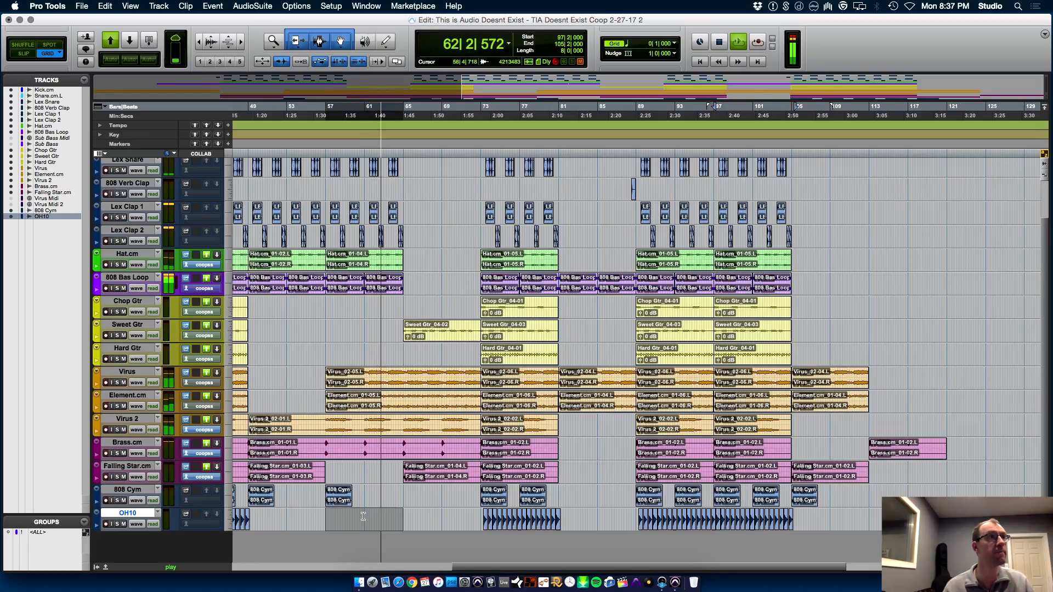
key(t)
key(t)
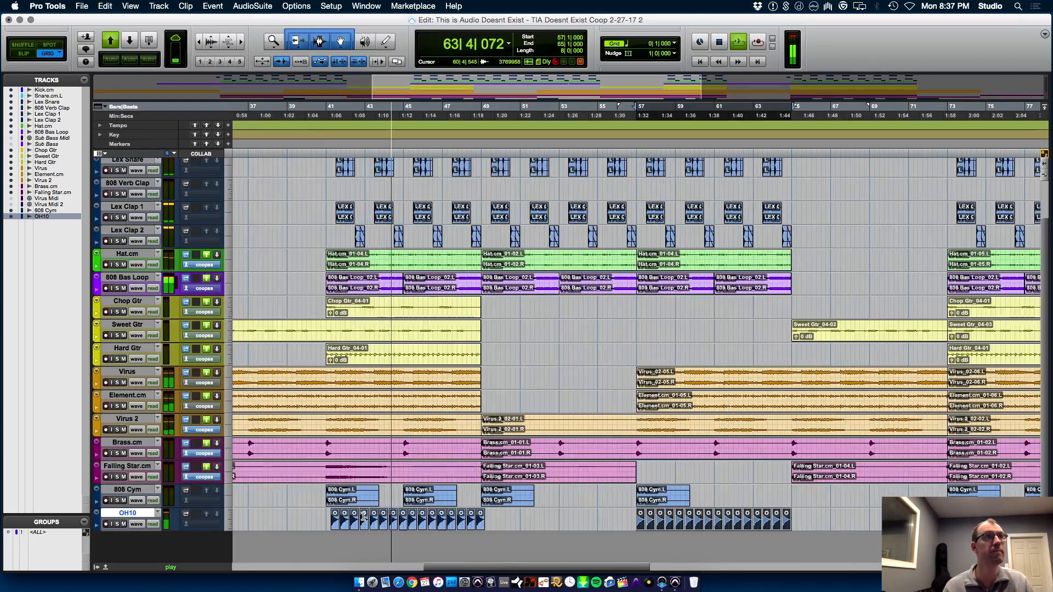
key(space)
drag(648, 528, 658, 529)
key(space)
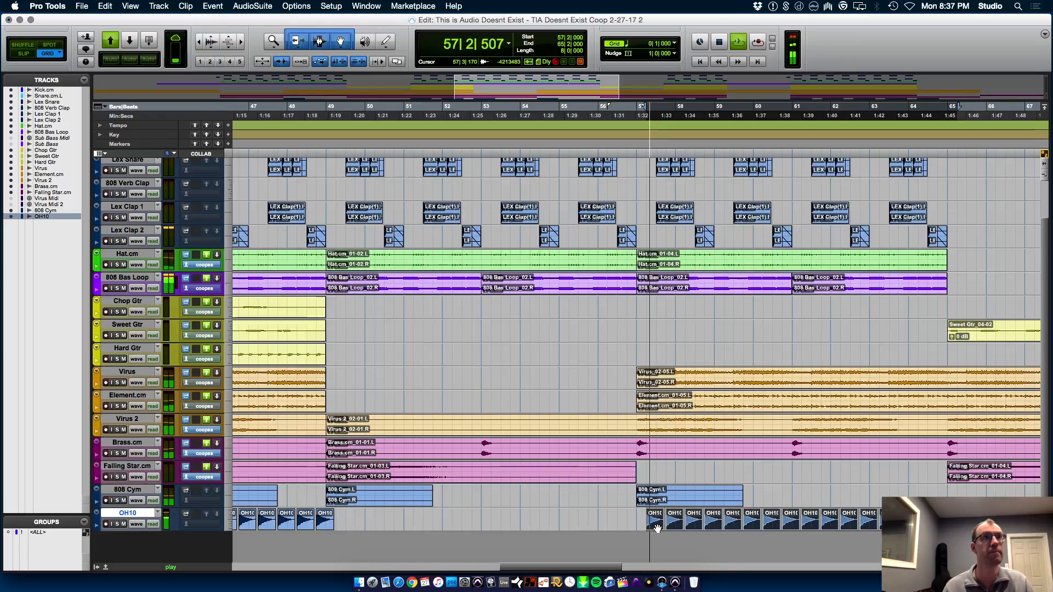
Play from 57|1|000 and lower the OH10 track's volume to about -16.1 dB in the Mix window
click(639, 516)
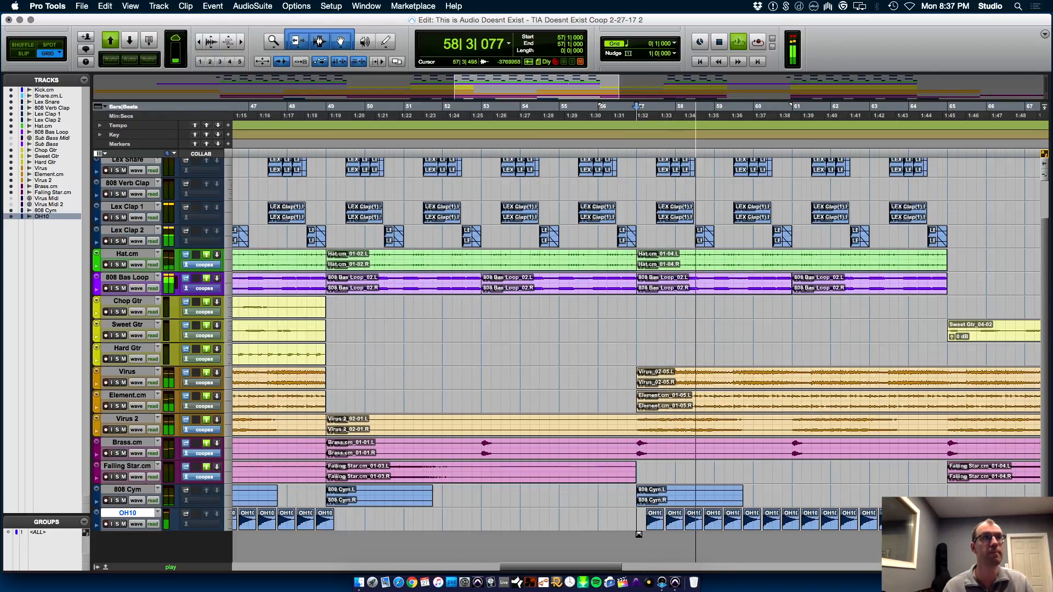
key(r)
key(r)
key(super+equal)
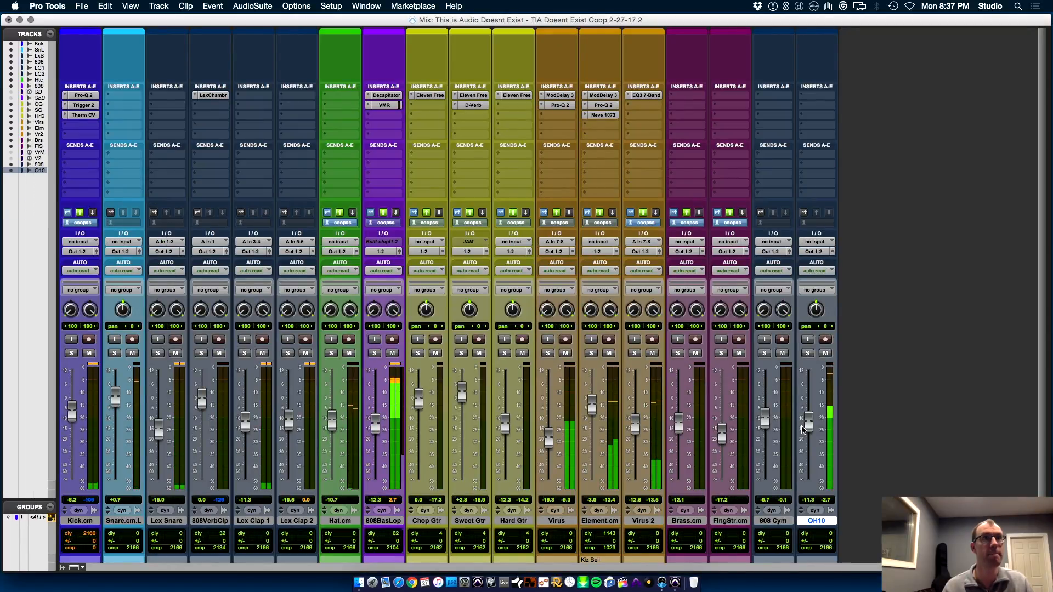
drag(809, 428, 807, 437)
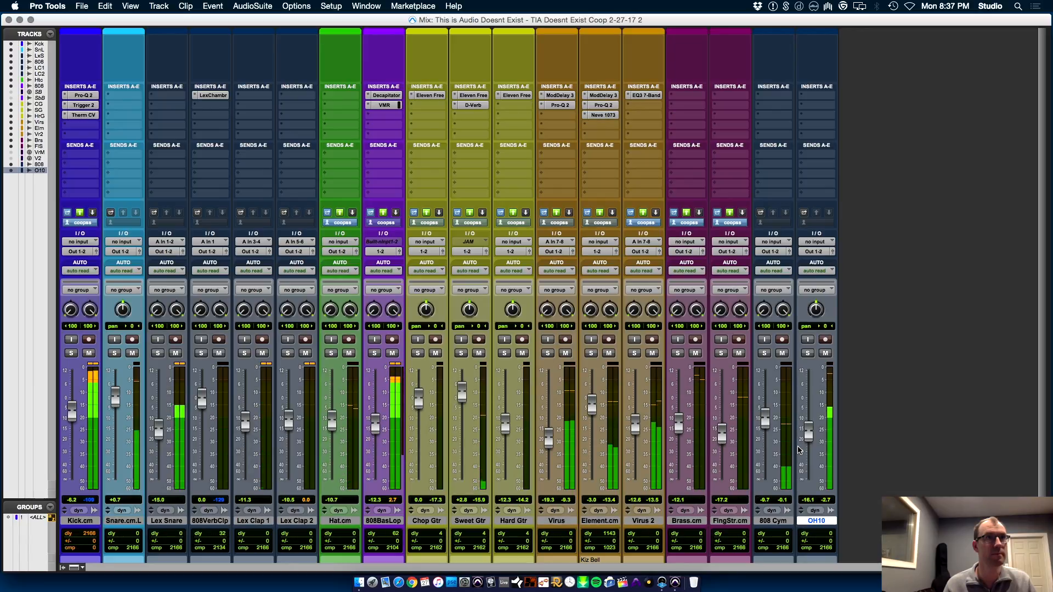
key(super+equal)
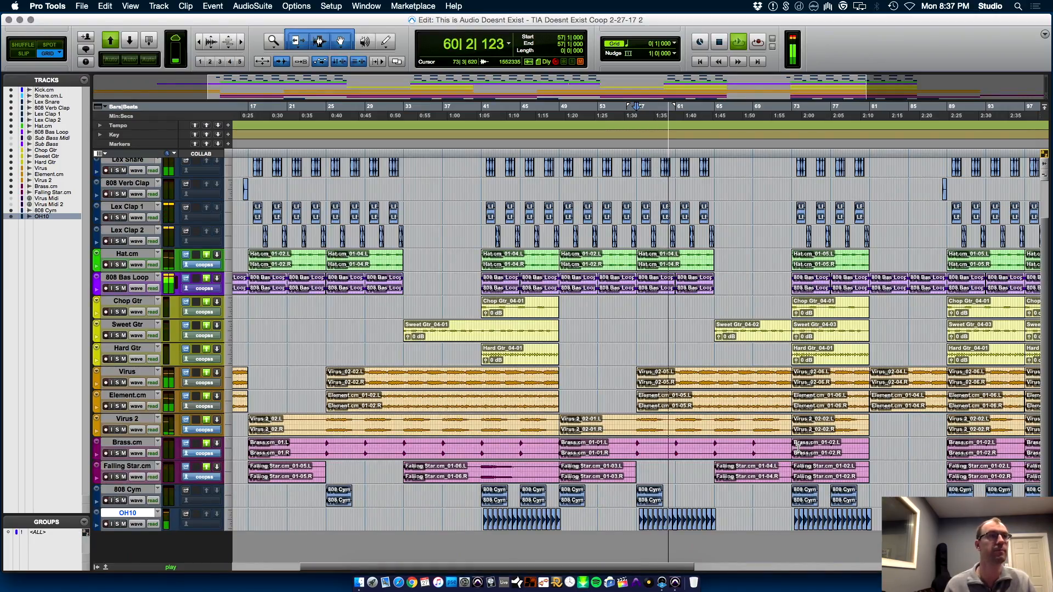
Stop playback, return to the start of the song at 1|1|000 and save the session
key(space)
key(Return)
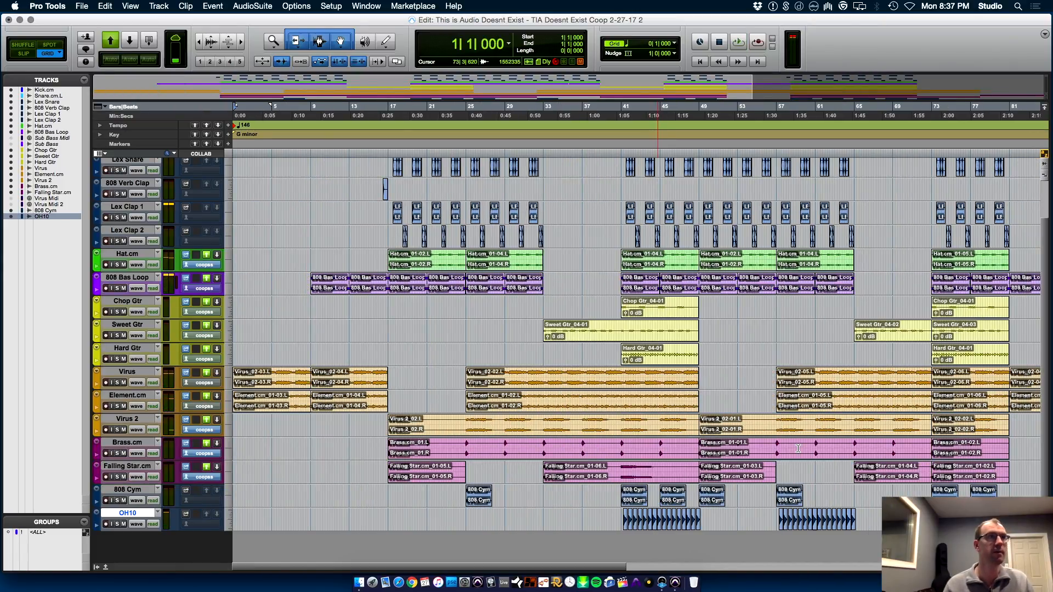
key(super+bracketleft)
key(super+bracketleft)
key(super+bracketright)
key(super+s)
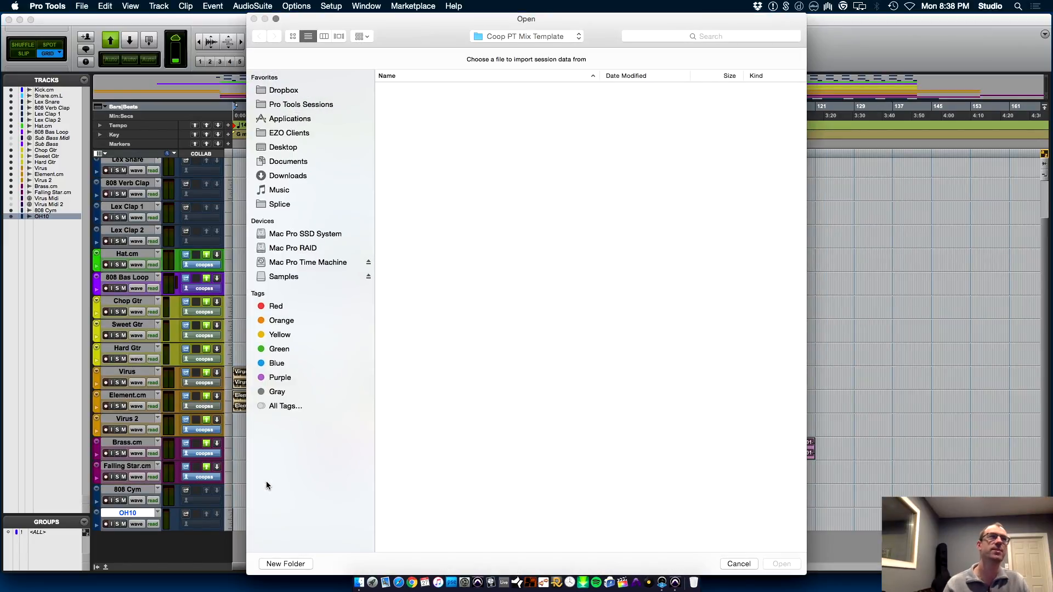
Import all tracks from the 2016 PT12 Coop LAPTOP Template session in the Coop PT Mix Template folder as new tracks
click(656, 78)
double_click(463, 99)
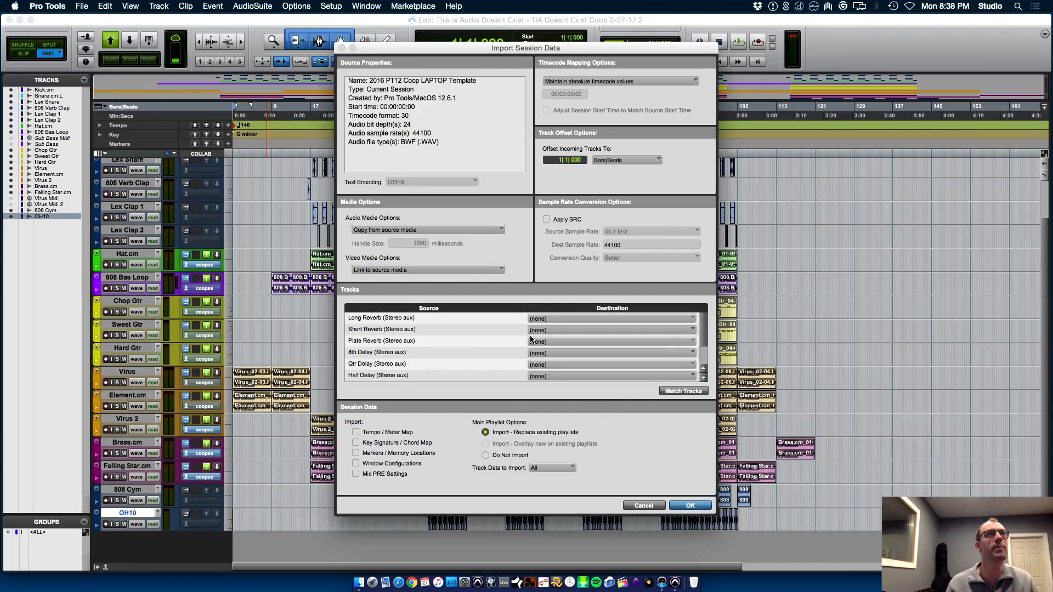
key(super+a)
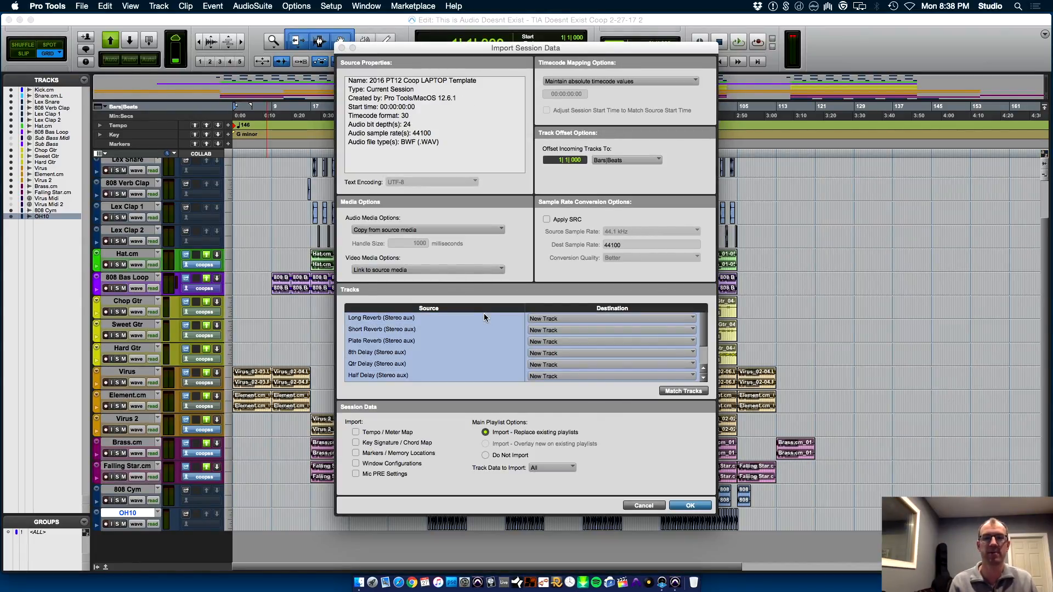
key(Return)
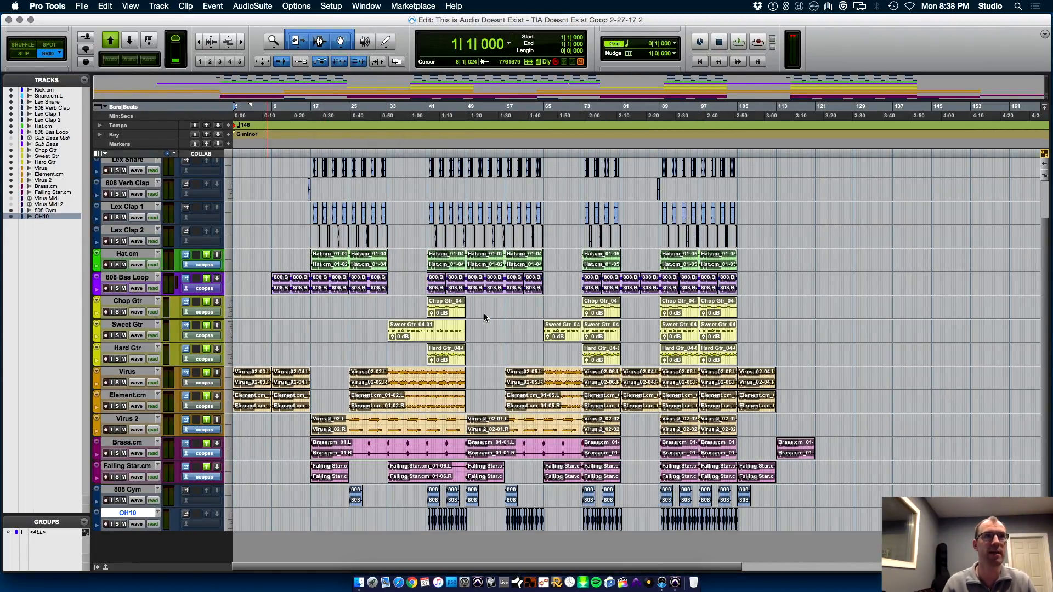
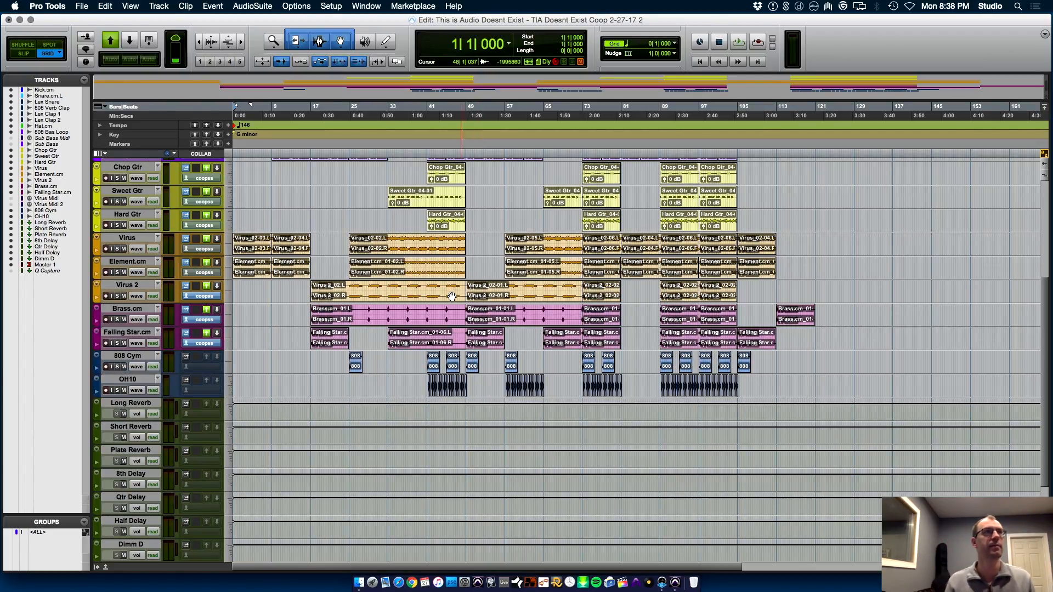
Delete the imported template tracks from Long Reverb through Master 1
key(super+equal)
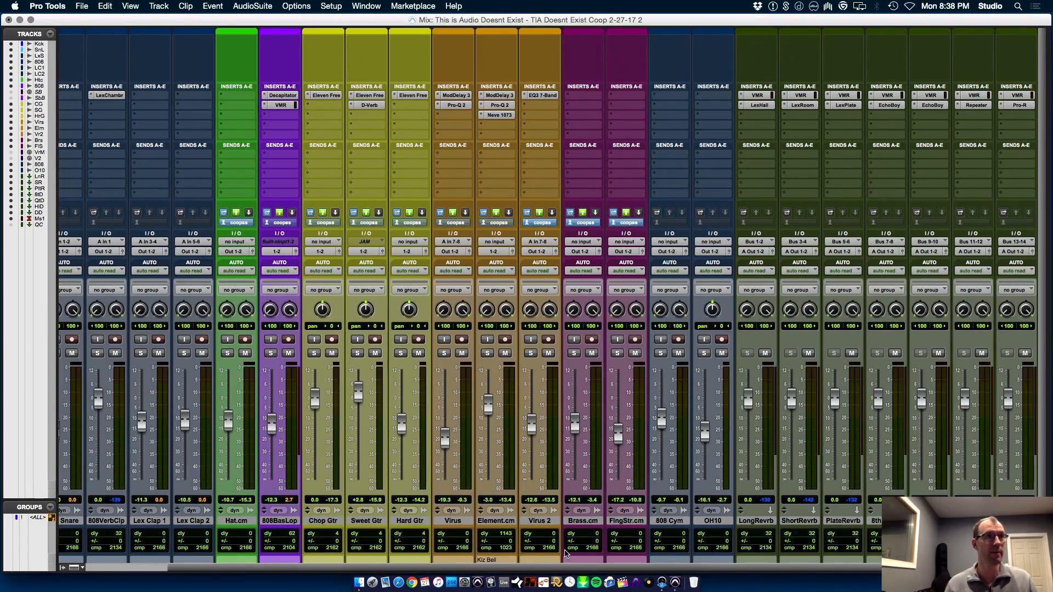
key(super+equal)
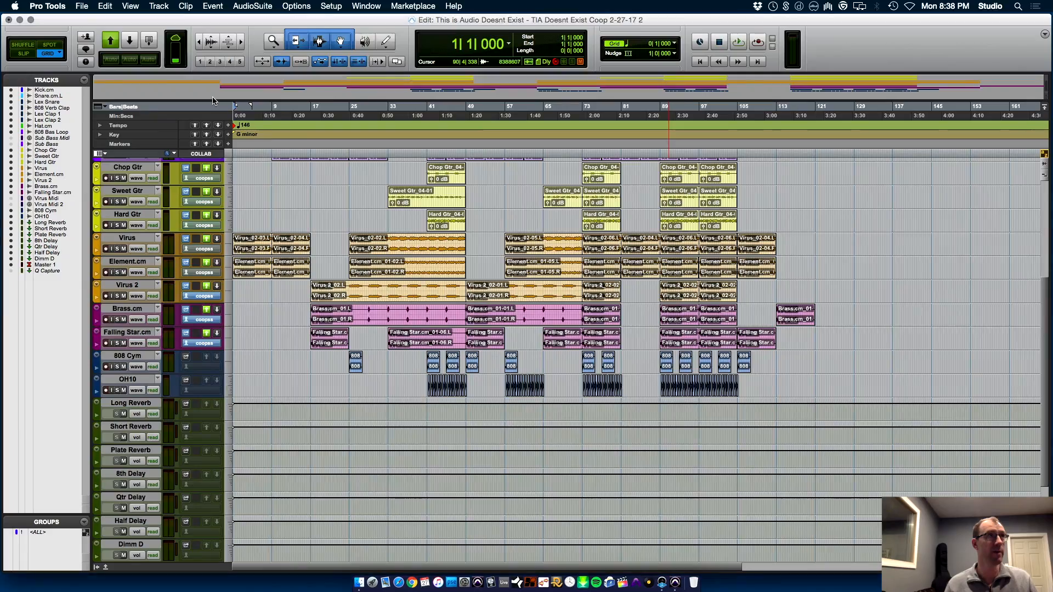
click(141, 406)
scroll(153, 508, down, 3)
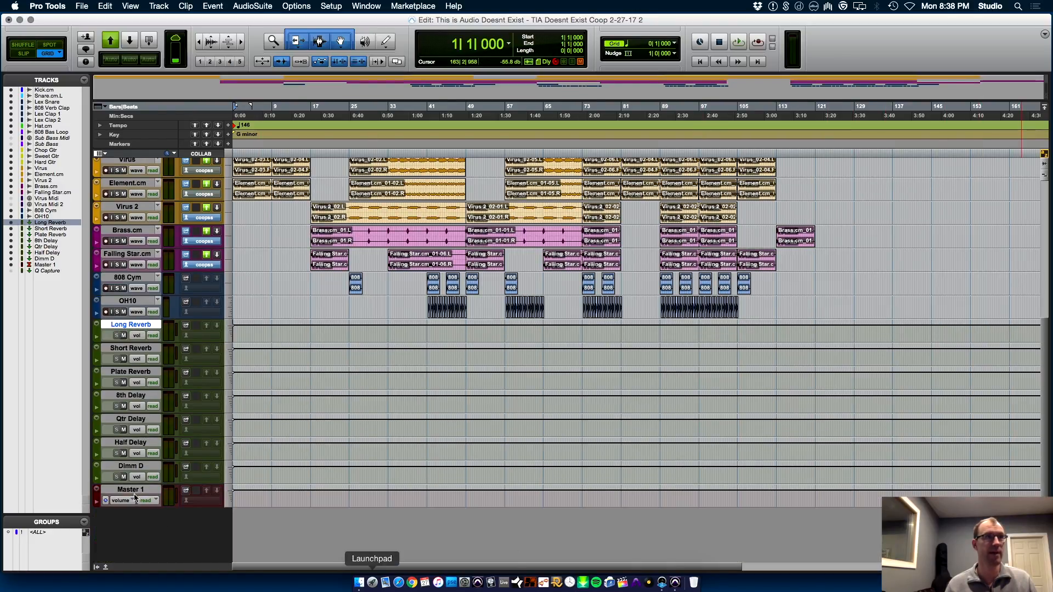
shift+click(141, 489)
right_click(141, 489)
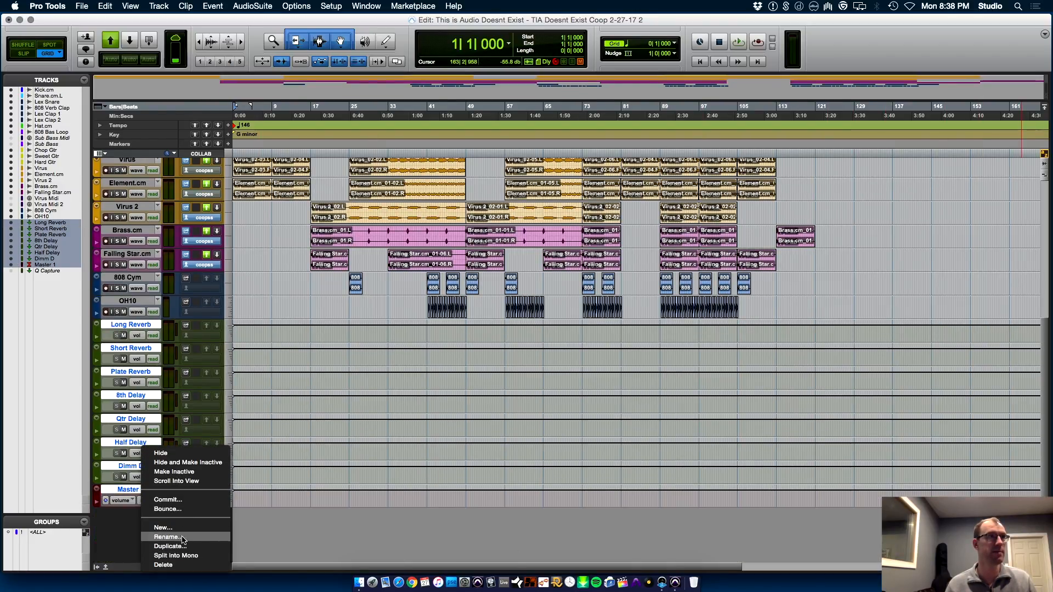
click(175, 565)
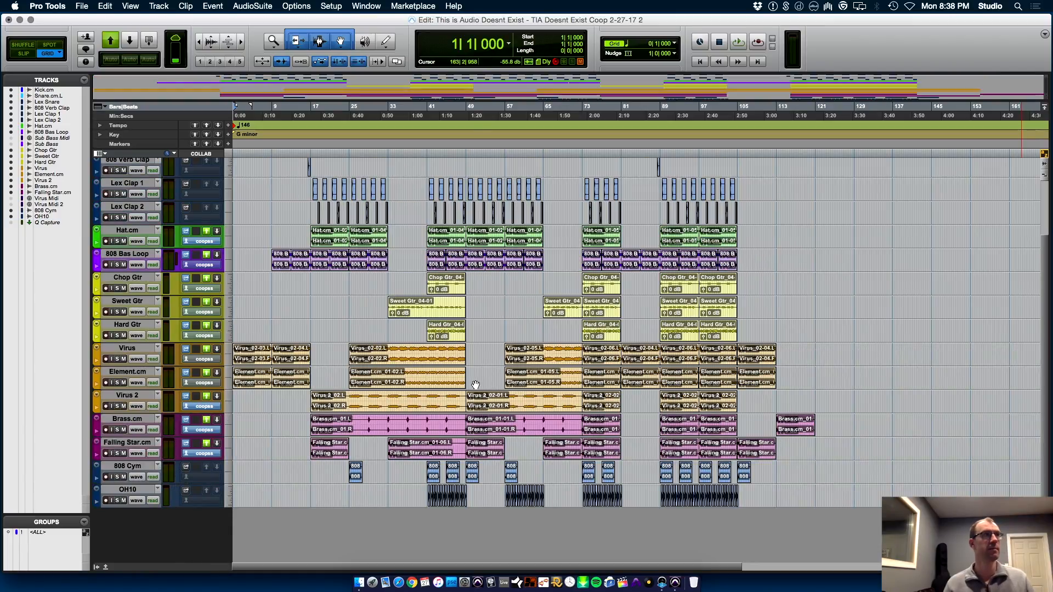
Pull every track's fader down to -∞ together using the ALL group, and leave the group disabled
key(super+equal)
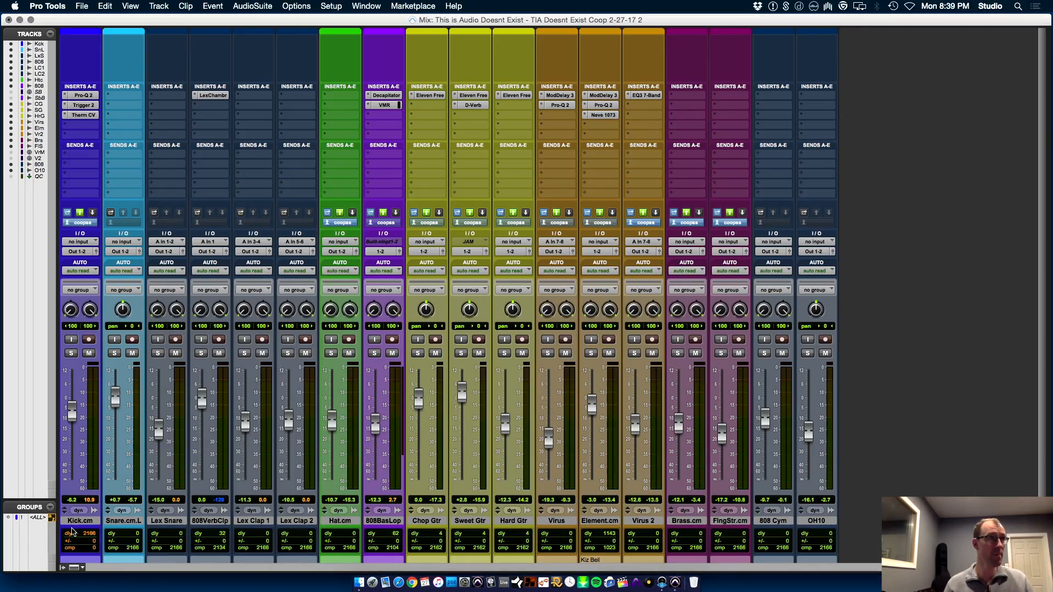
click(40, 519)
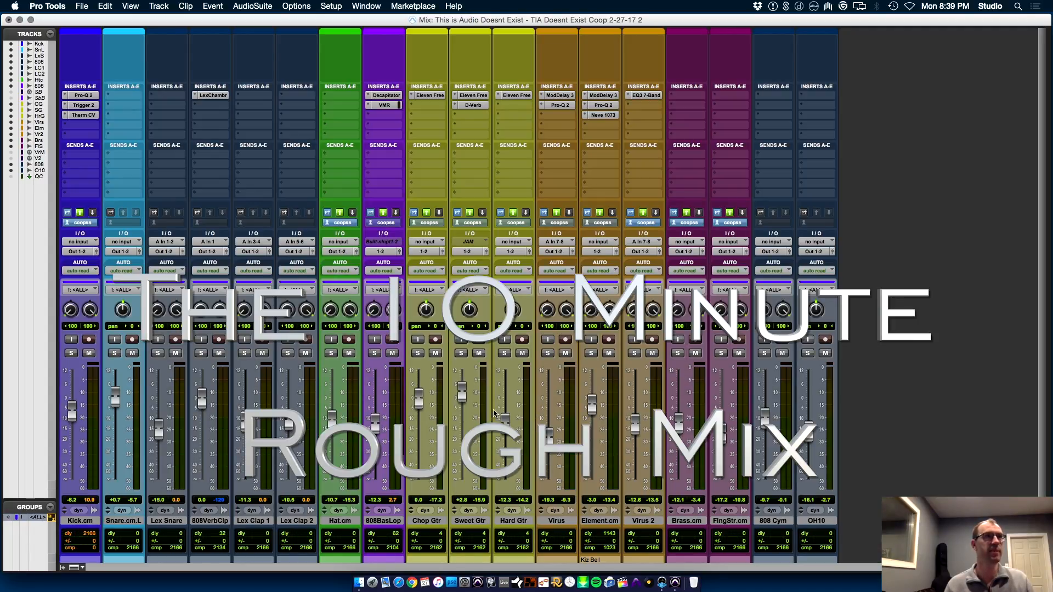
drag(462, 402, 463, 481)
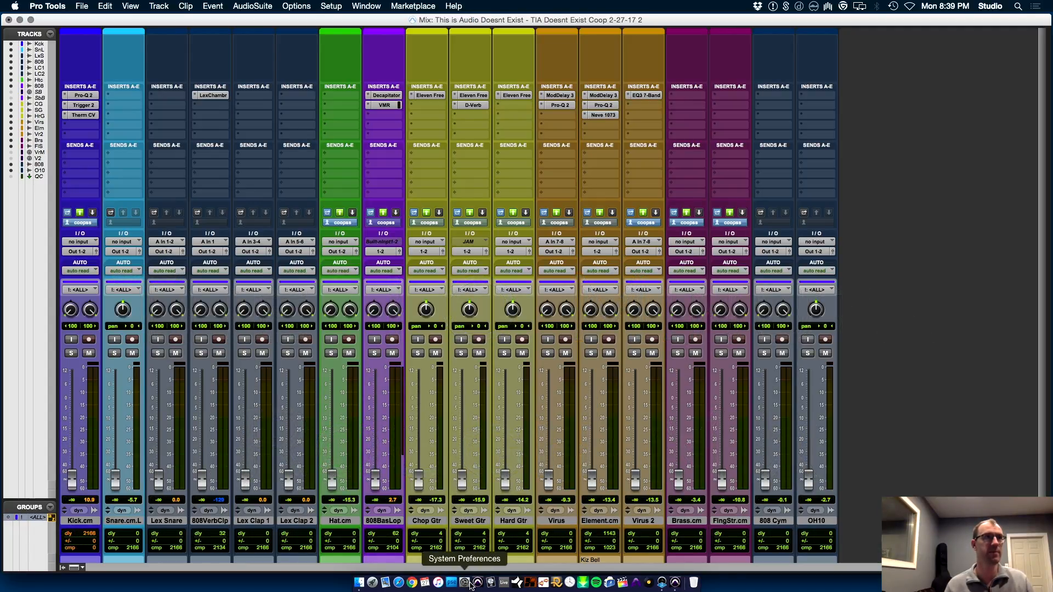
click(40, 519)
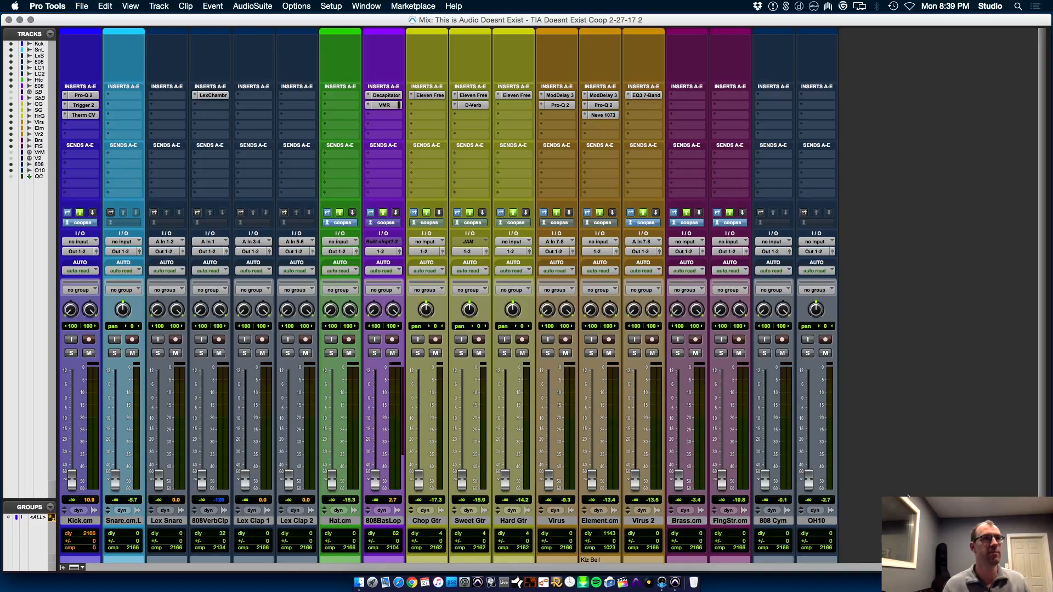
Import all tracks of the 2016 PT12 Coop LAPTOP Template session as new tracks after OH10
click(825, 521)
key(shift+alt+i)
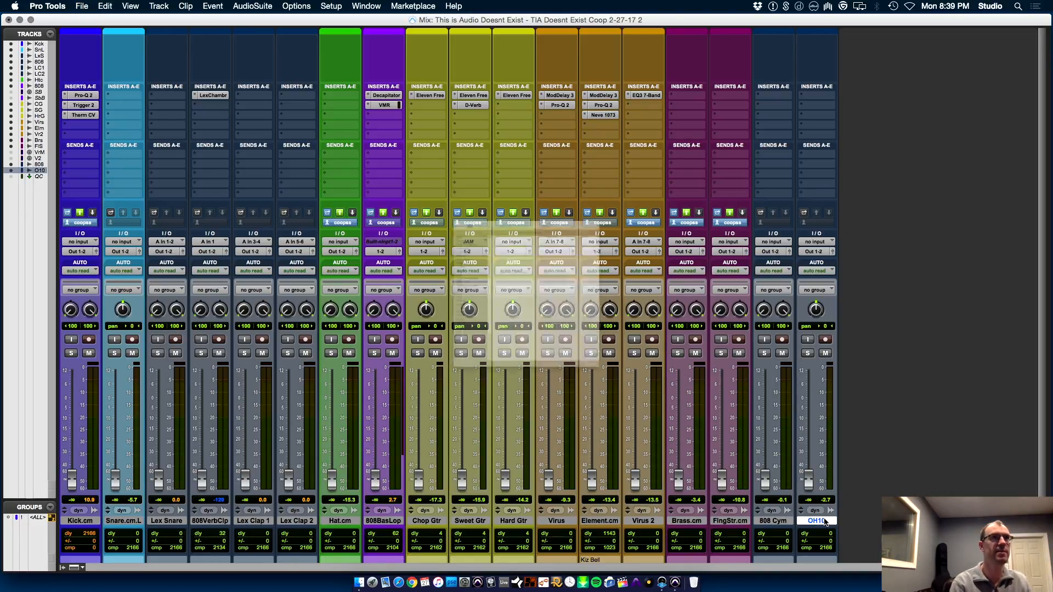
double_click(470, 100)
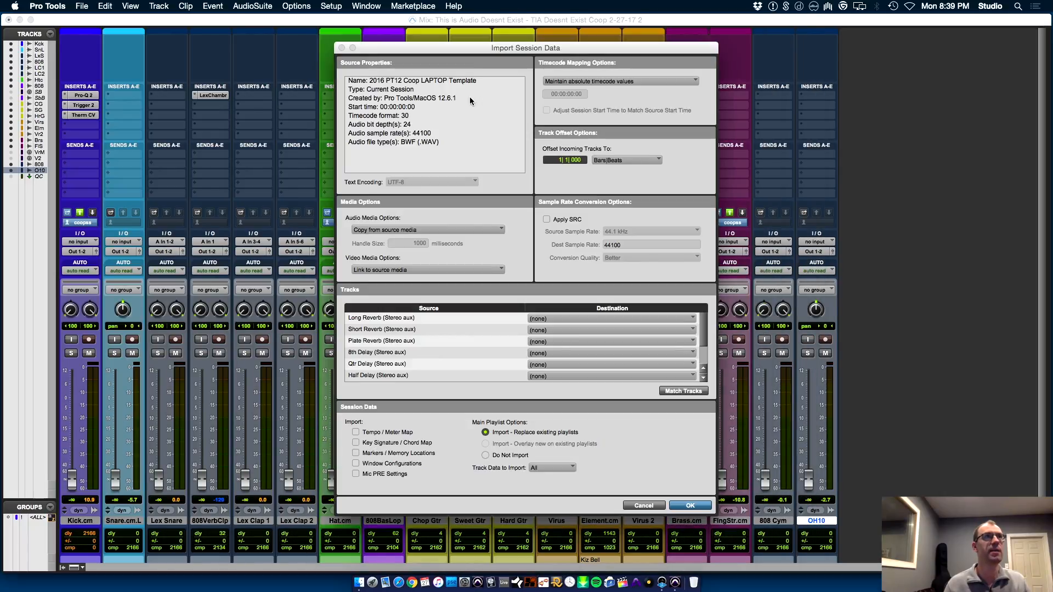
key(super+a)
key(Return)
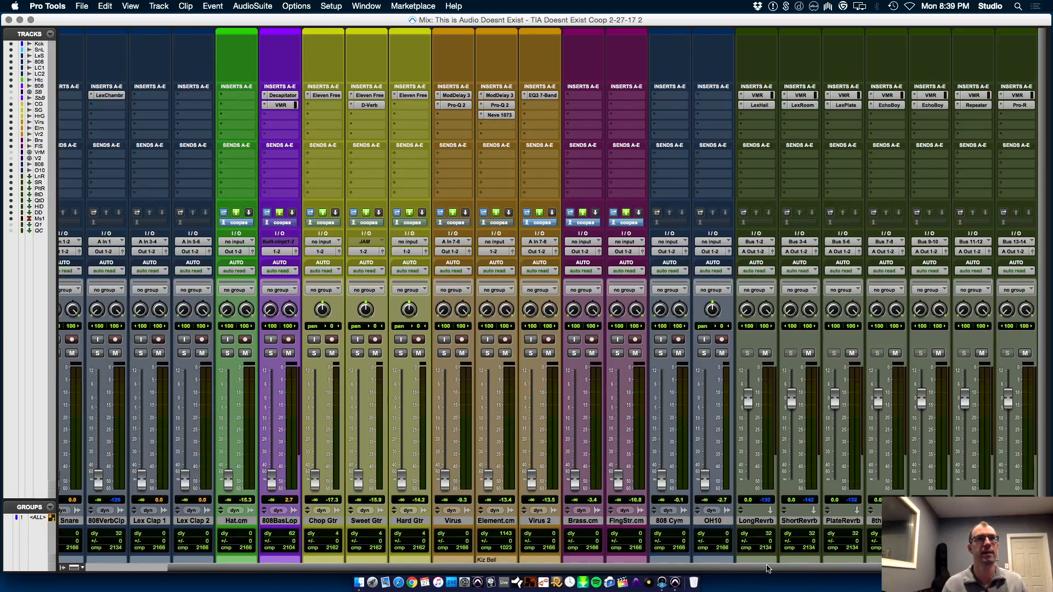
Route the effect tracks from Long Reverb through Dimm D to Out 1-2 and reassign the master track's output
drag(766, 567, 891, 569)
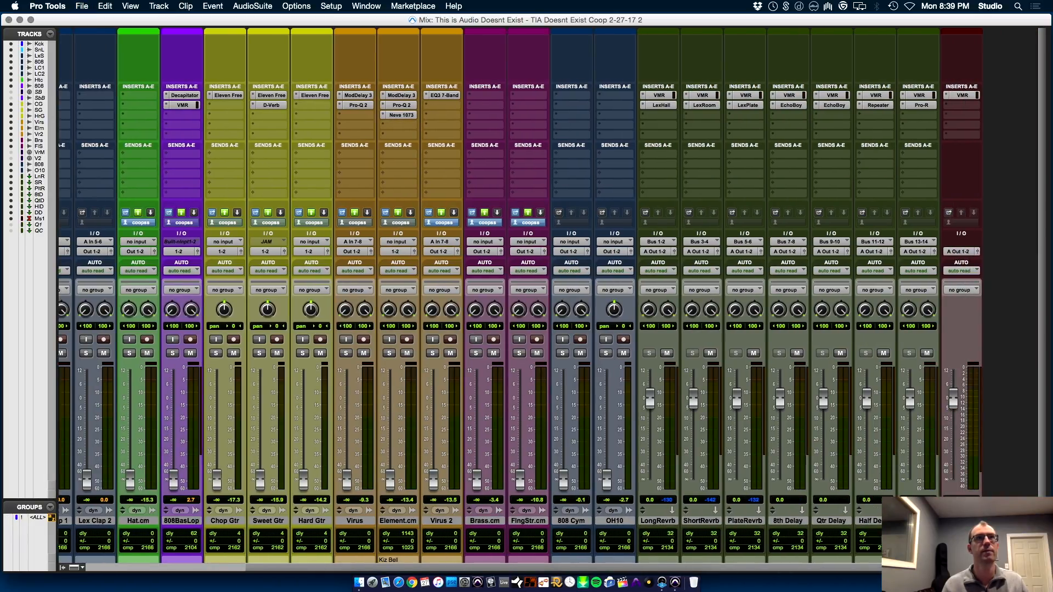
click(655, 521)
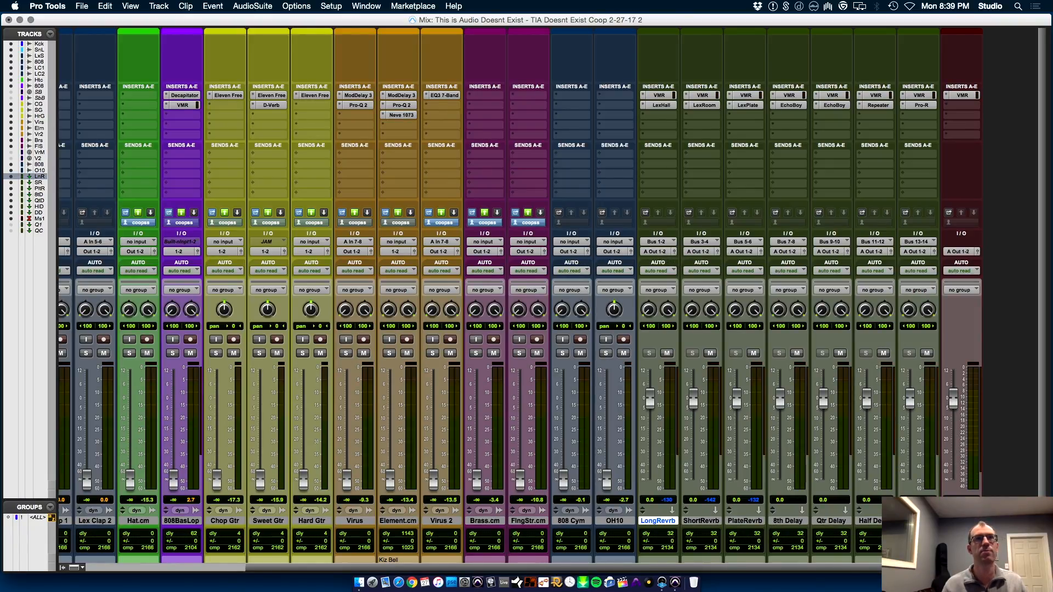
shift+click(917, 521)
click(670, 250)
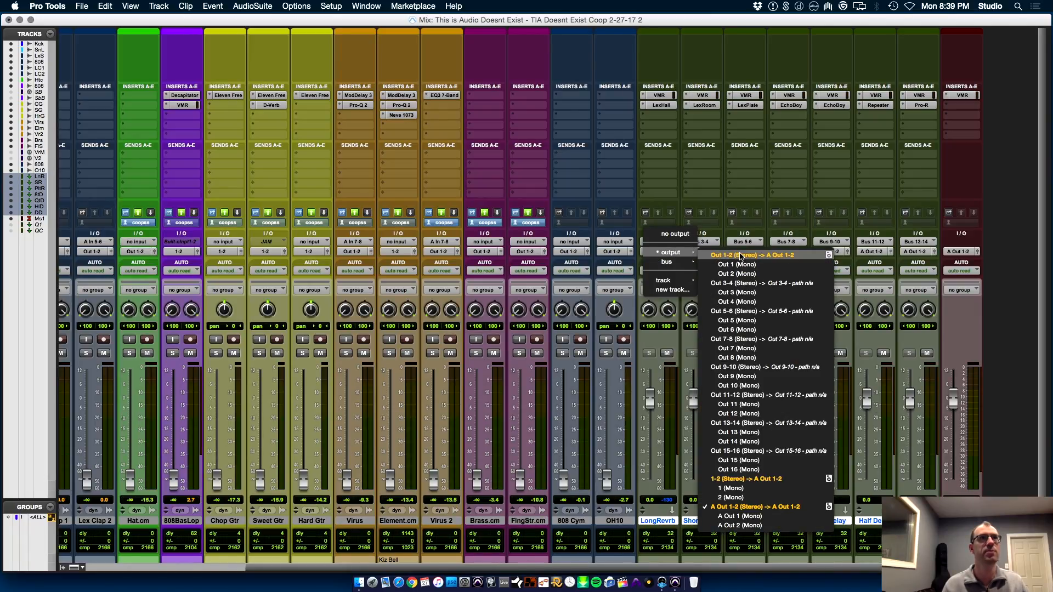
alt+shift+click(752, 439)
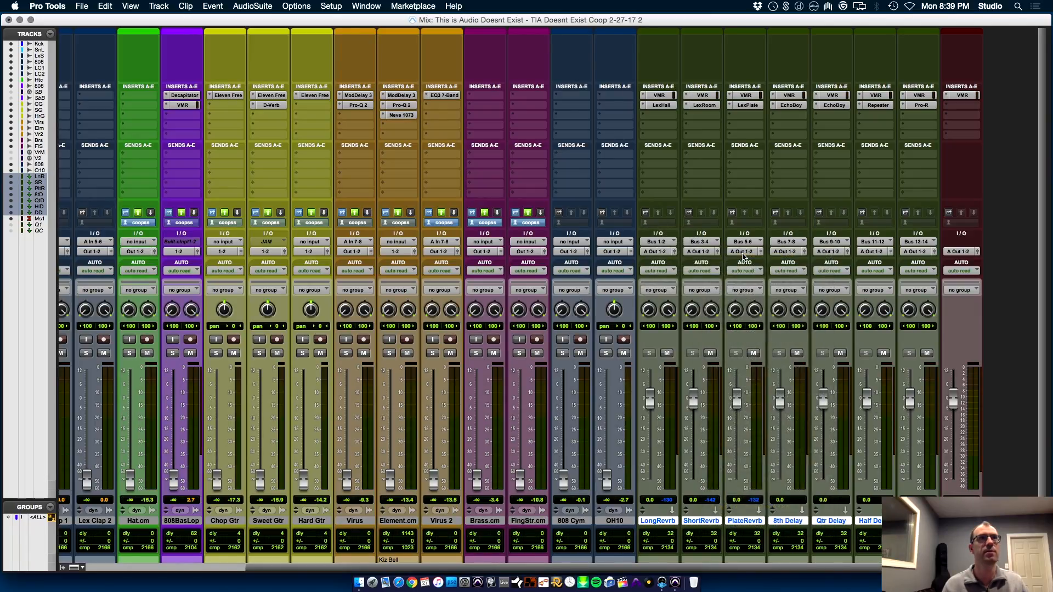
click(963, 255)
mouse_move(957, 253)
click(924, 255)
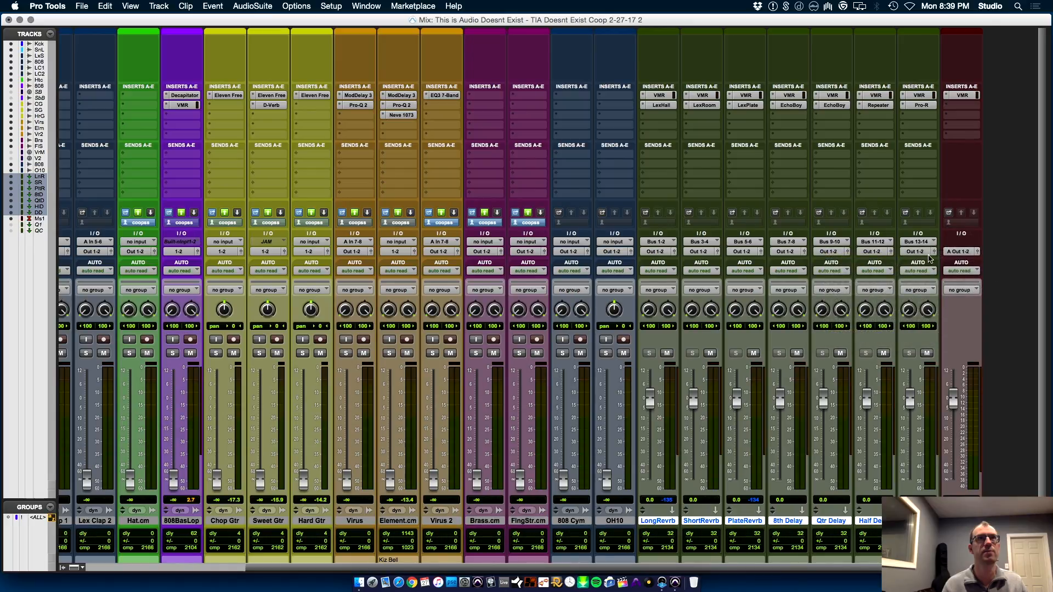
Place the playback cursor at 9|1|000 on the Snare.cm.L track and start playback with the drum channels showing in the Mix window
key(super+equal)
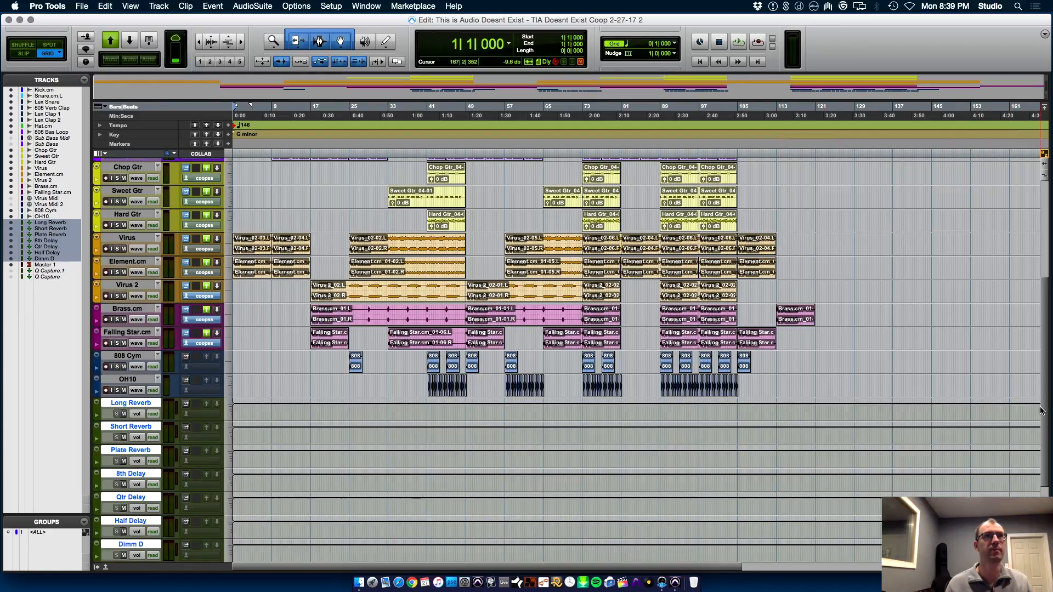
scroll(1051, 202, up, 5)
scroll(1050, 202, up, 2)
click(272, 188)
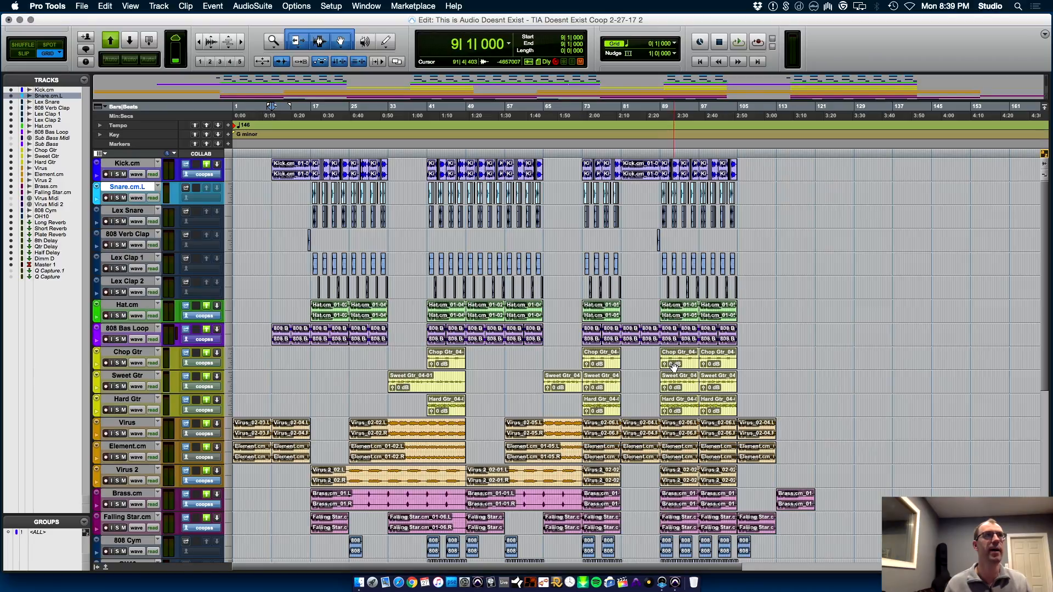
key(super+equal)
drag(352, 567, 15, 561)
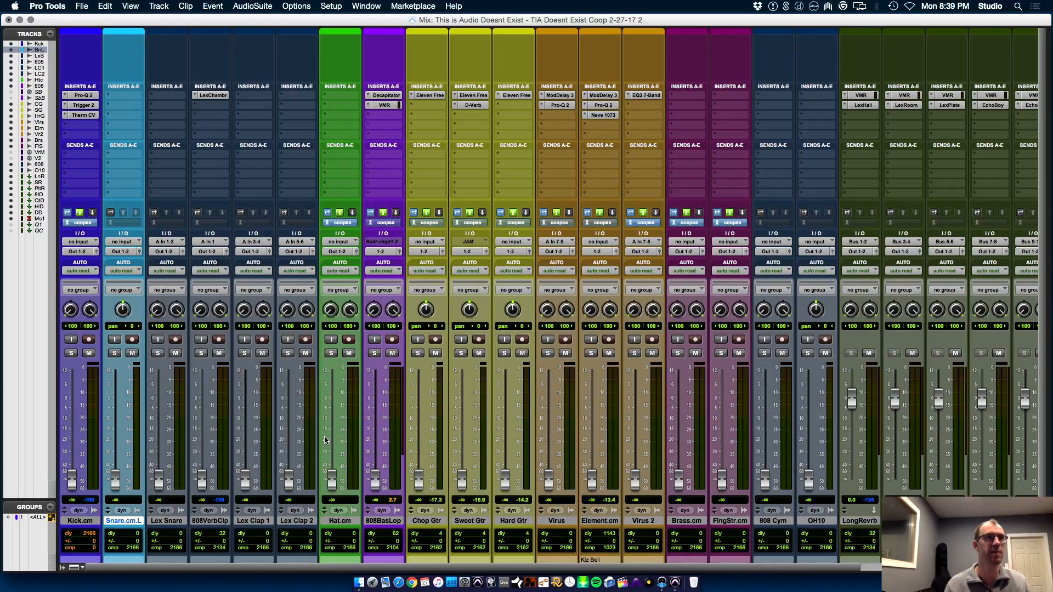
key(space)
Raise the Kick.cm fader to about -9.4 dB and the 808 Bas Loop fader to about -18.2 dB during playback
drag(81, 489, 87, 422)
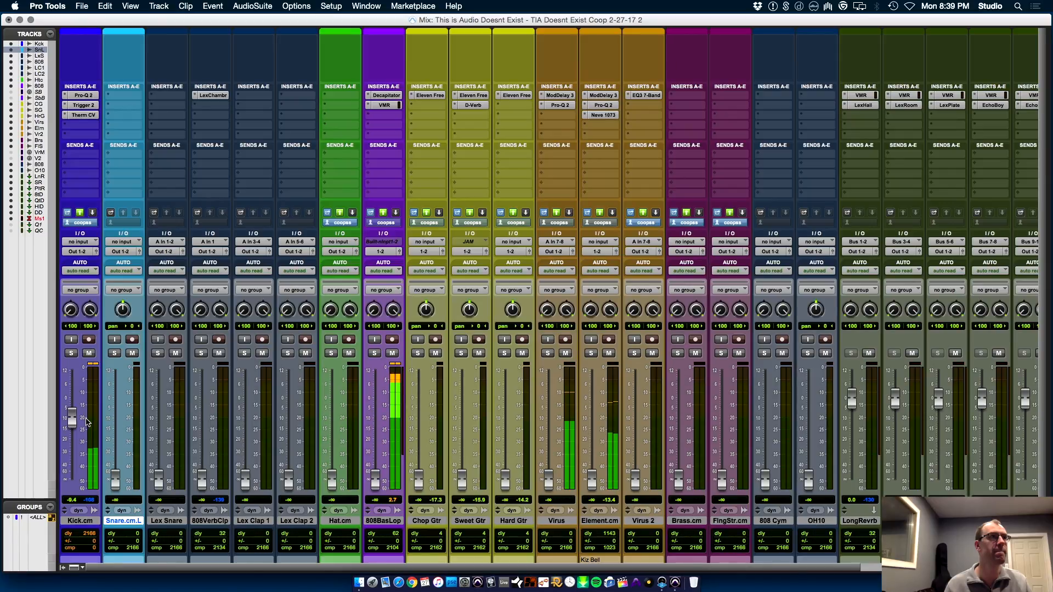
drag(375, 481, 378, 440)
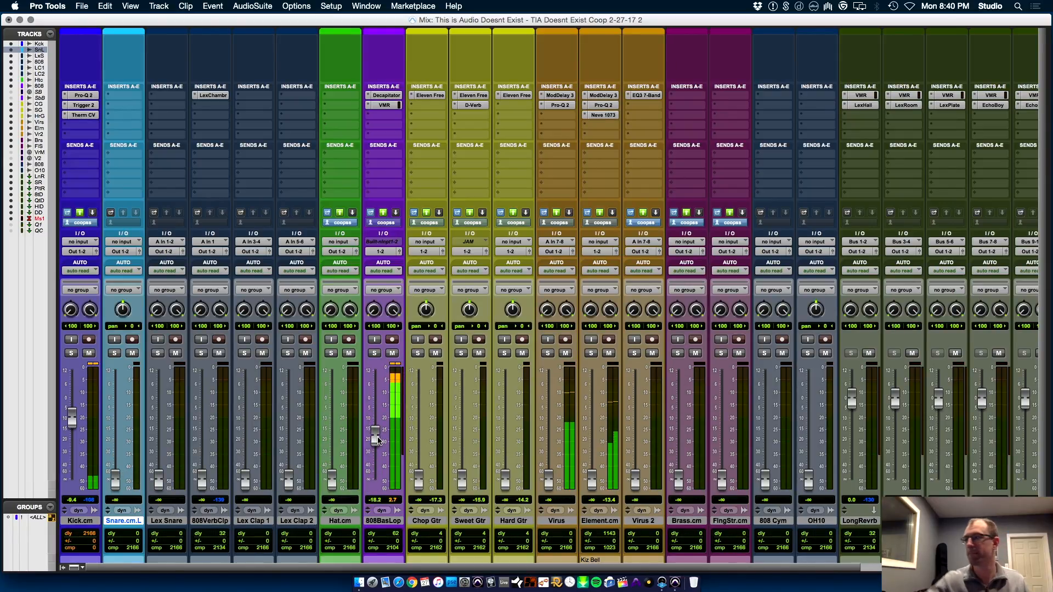
key(super+equal)
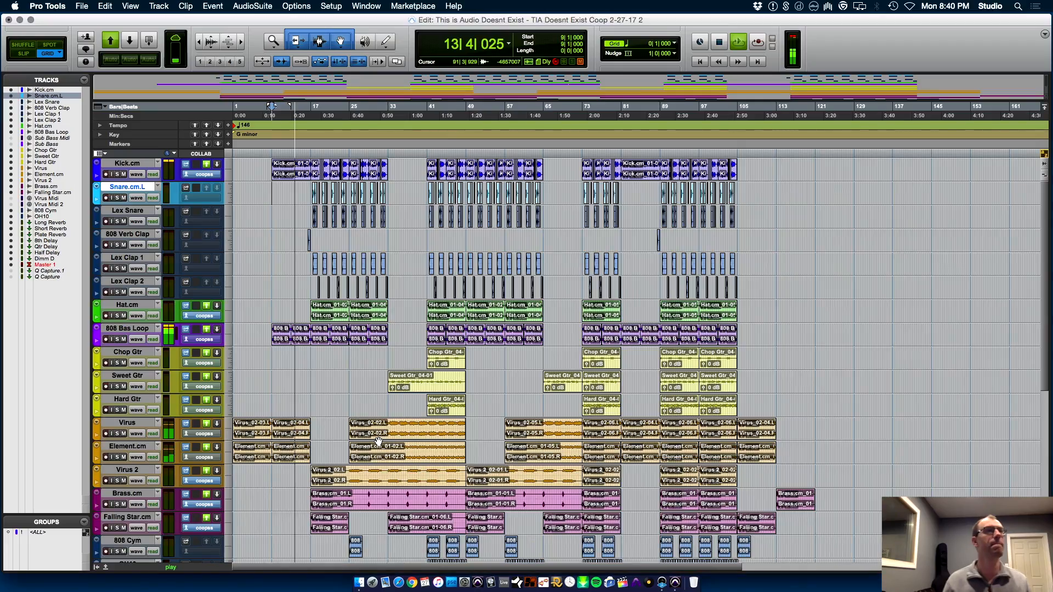
key(super+equal)
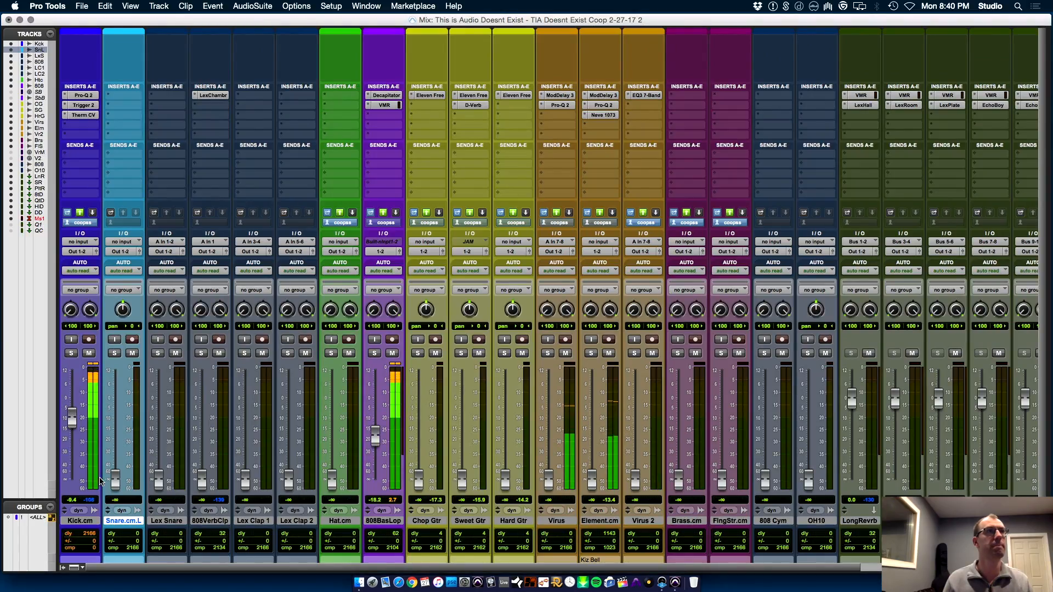
Raise the Snare.cm.L fader to about -14.2 dB and the 808 Verb Clap fader to about -19 dB
drag(119, 490, 124, 438)
drag(198, 483, 202, 439)
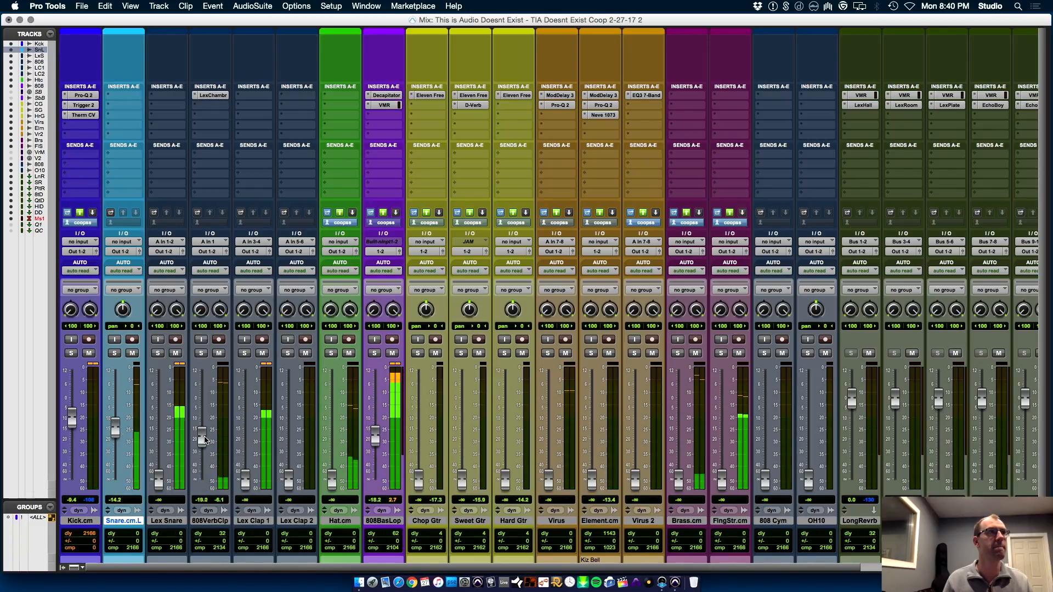
key(super+equal)
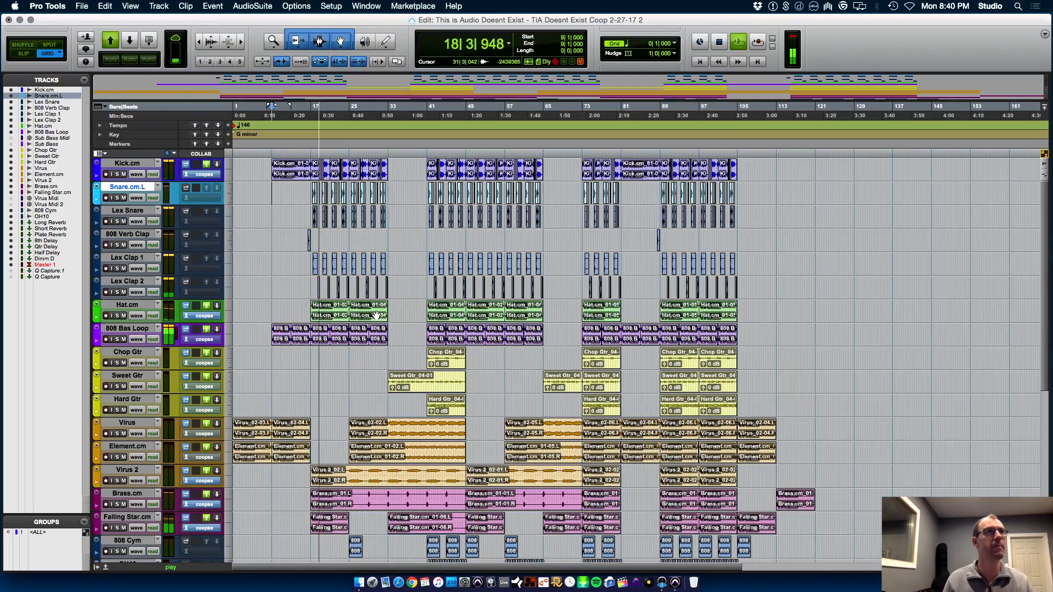
key(super+equal)
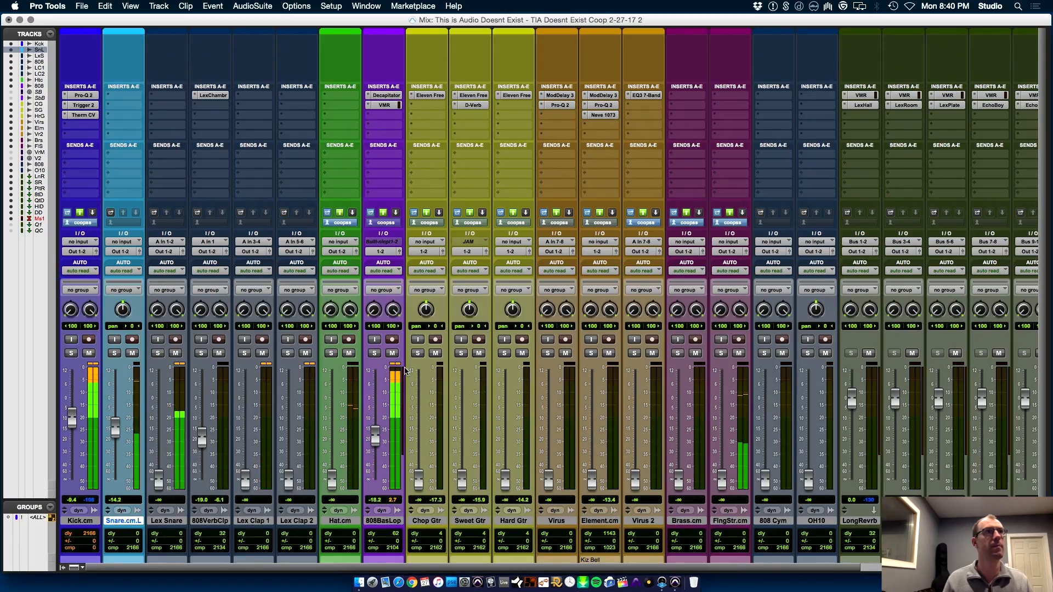
drag(159, 465, 117, 407)
Enlarge the Snare.cm.L track in the Edit window, examine its waveforms from 17|2|000 and stop playback
key(super+equal)
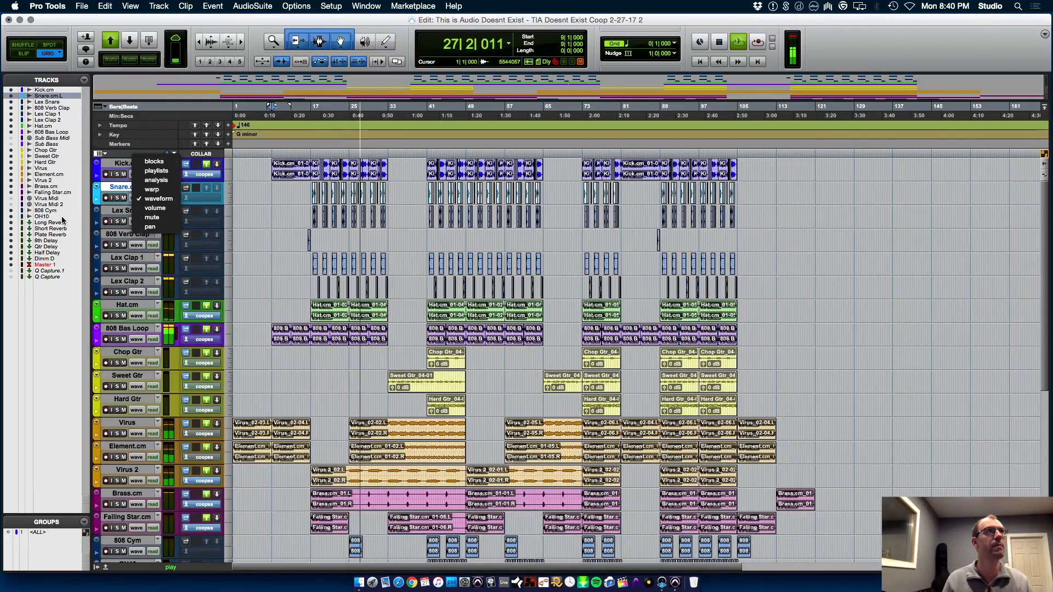
drag(116, 203, 132, 419)
key(t)
key(t)
key(t)
key(r)
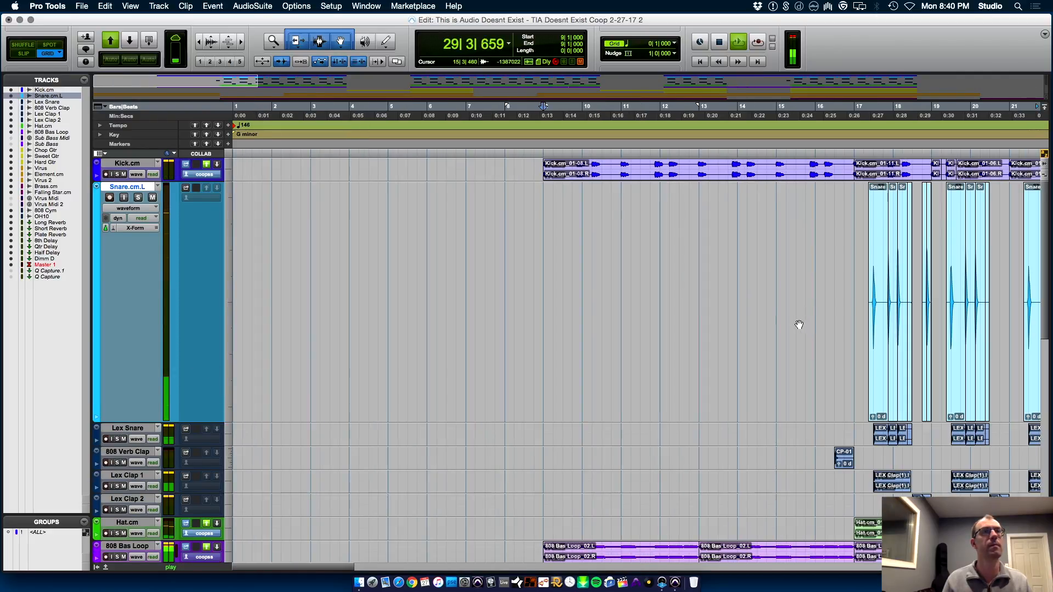
click(865, 291)
key(t)
key(t)
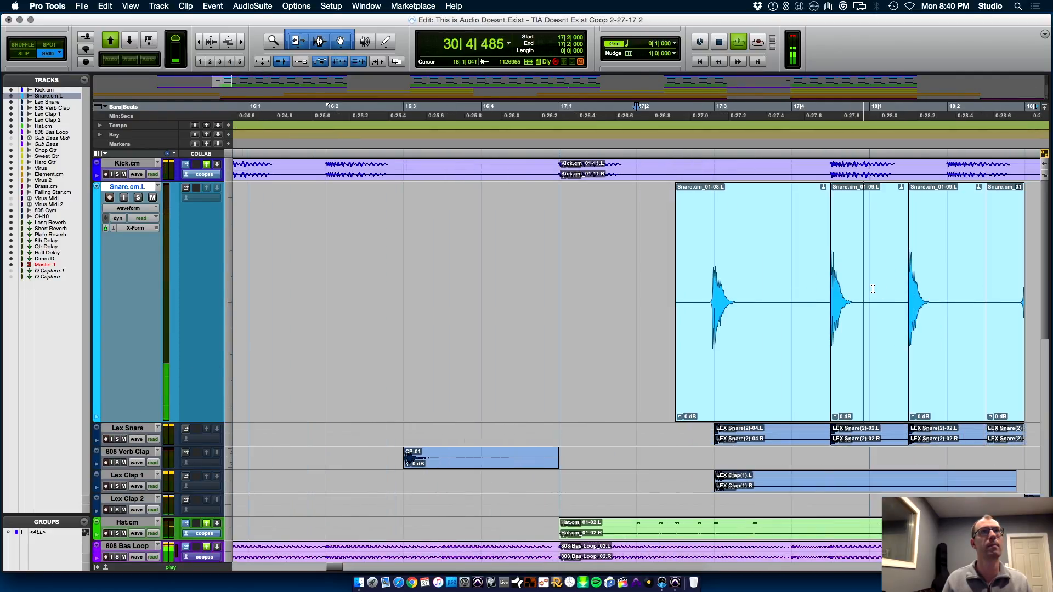
key(space)
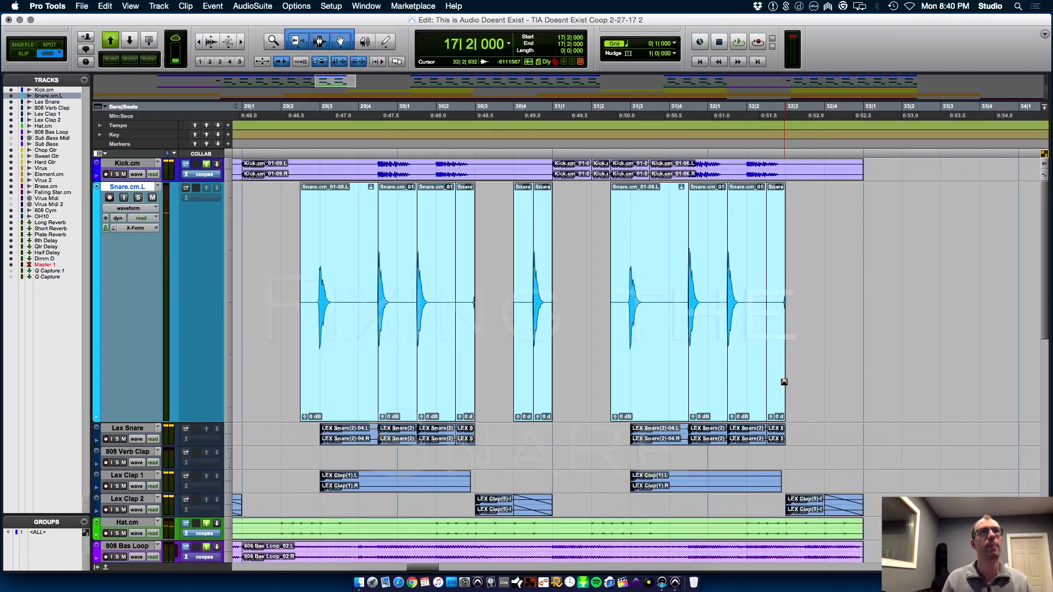
Delete the short leftover Snare.cm.L clips starting at 30|2|480 and 32|2|480
click(463, 400)
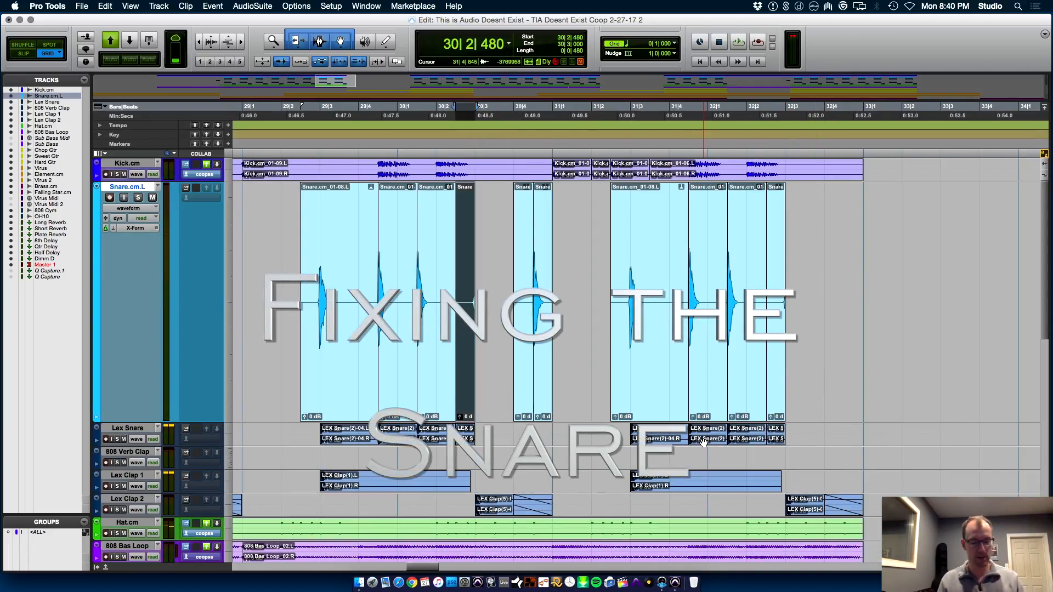
key(Delete)
click(781, 385)
key(Delete)
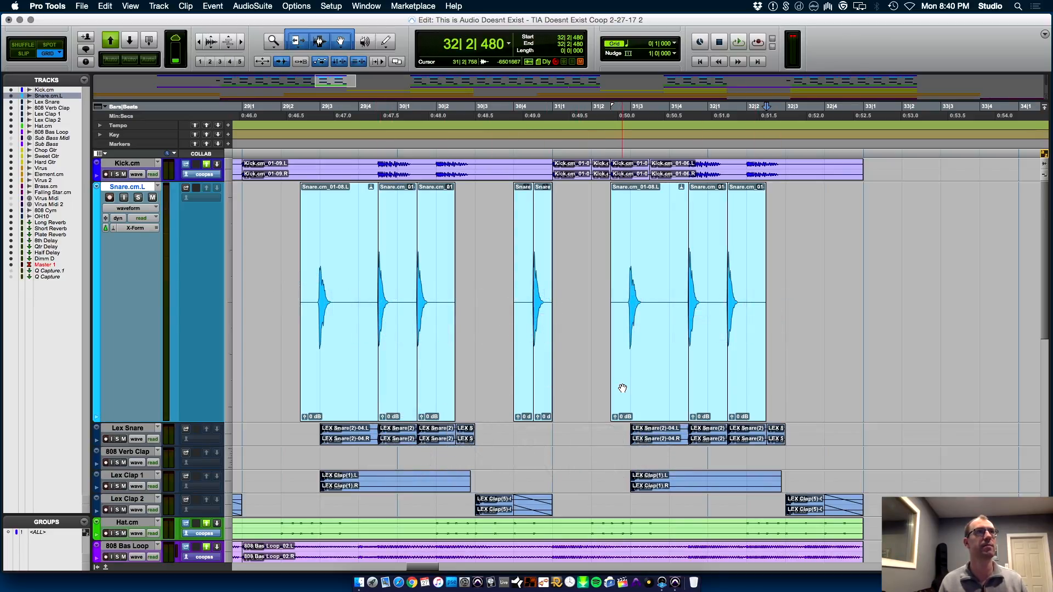
Delete the short leftover Snare.cm.L clip starting at 18|2|480
key(r)
key(r)
key(r)
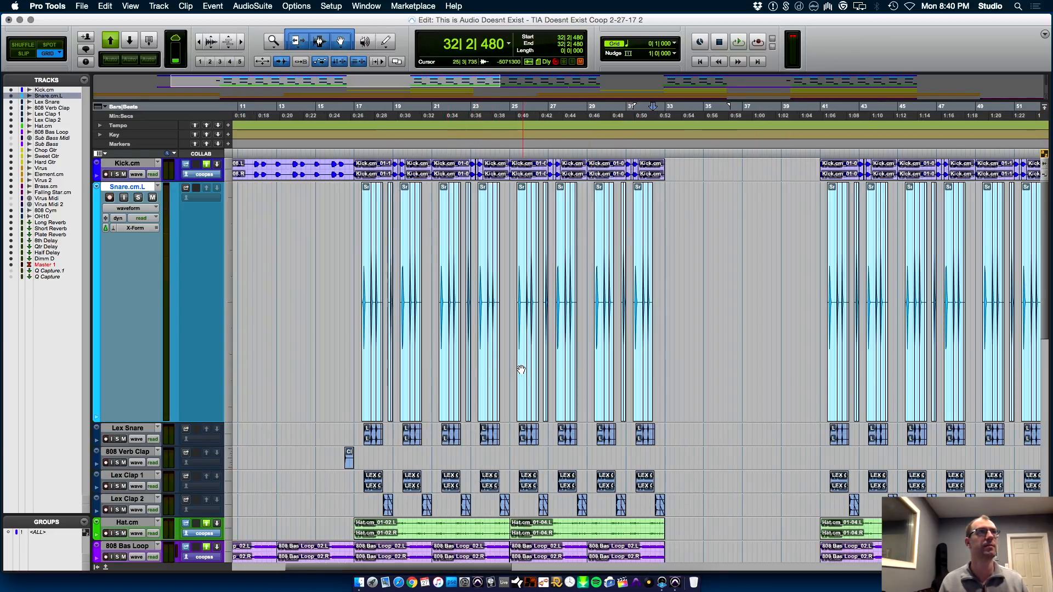
scroll(521, 369, right, 2)
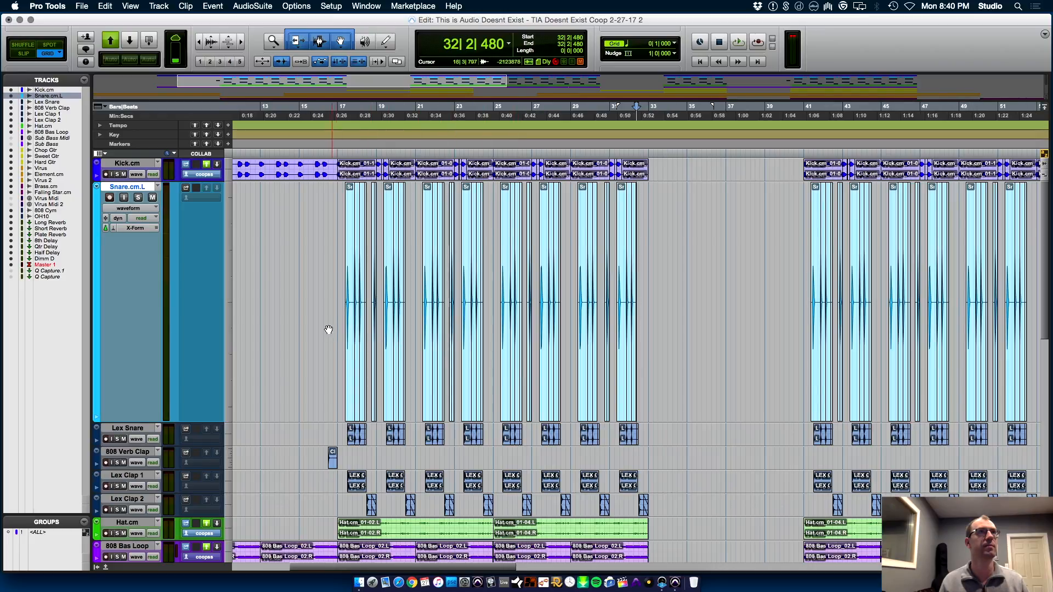
key(t)
key(t)
key(t)
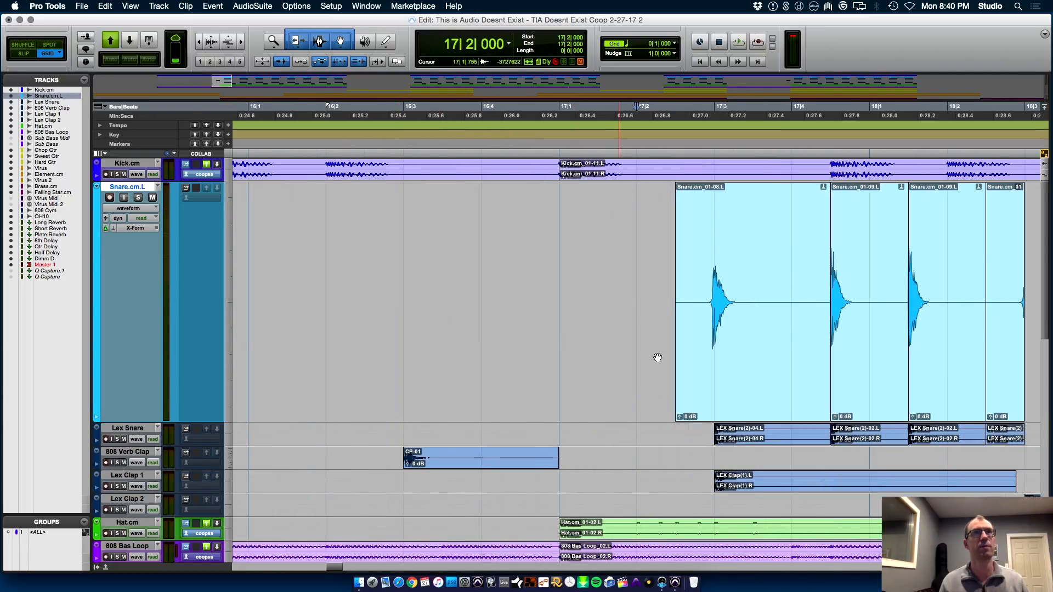
click(822, 380)
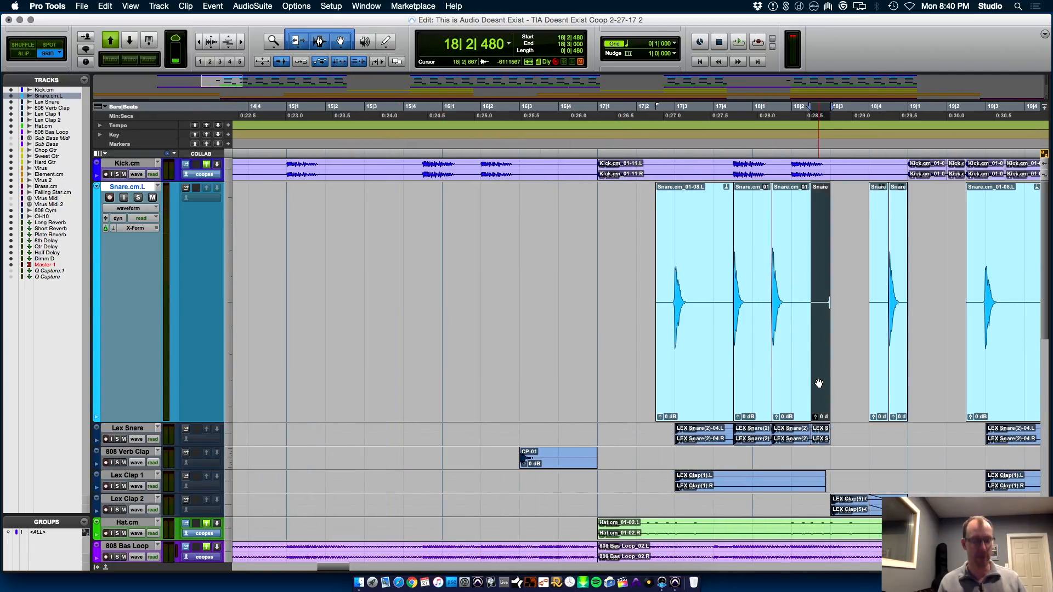
key(Delete)
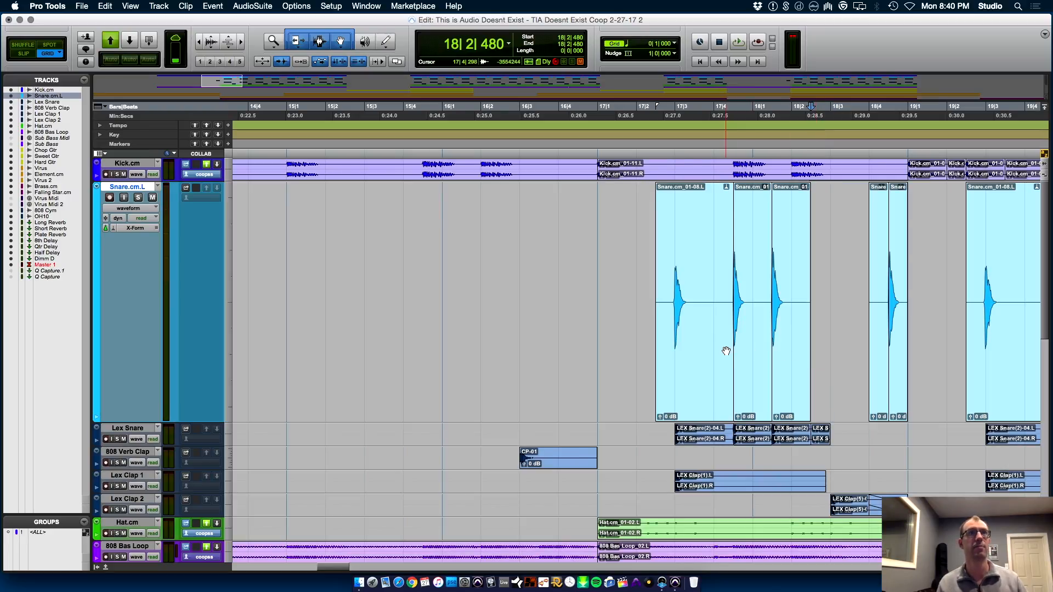
Delete the short leftover Snare.cm.L clips starting at 20|2|480 and 22|2|480
key(r)
click(886, 385)
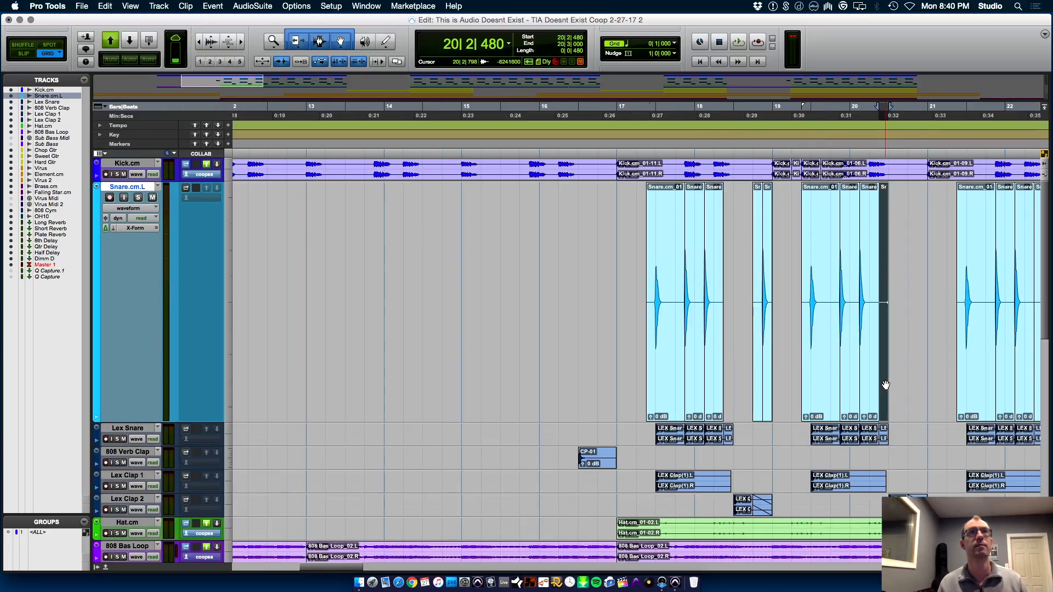
scroll(886, 385, right, 5)
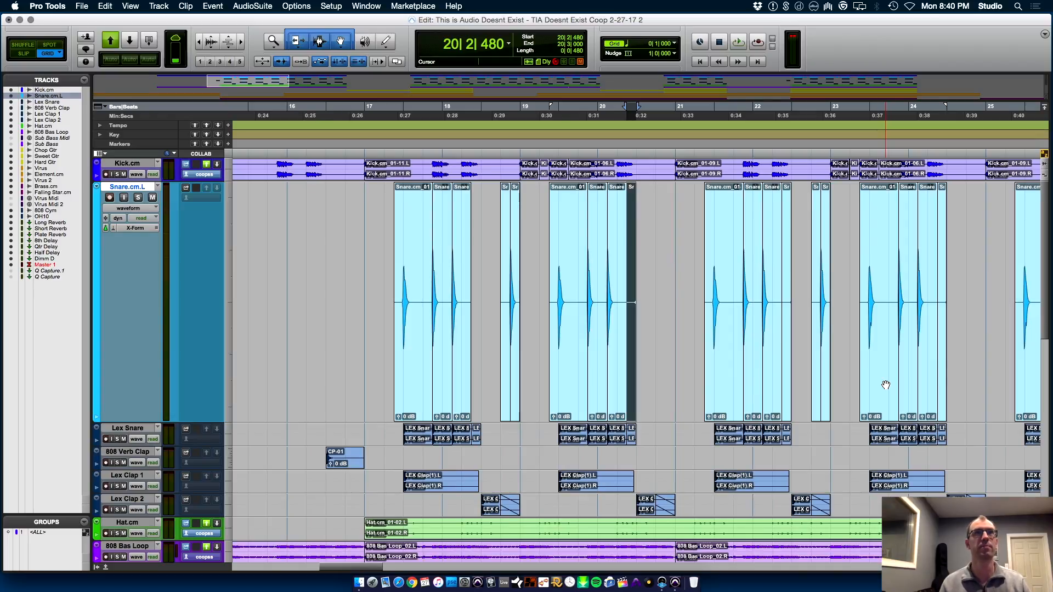
key(Delete)
click(785, 386)
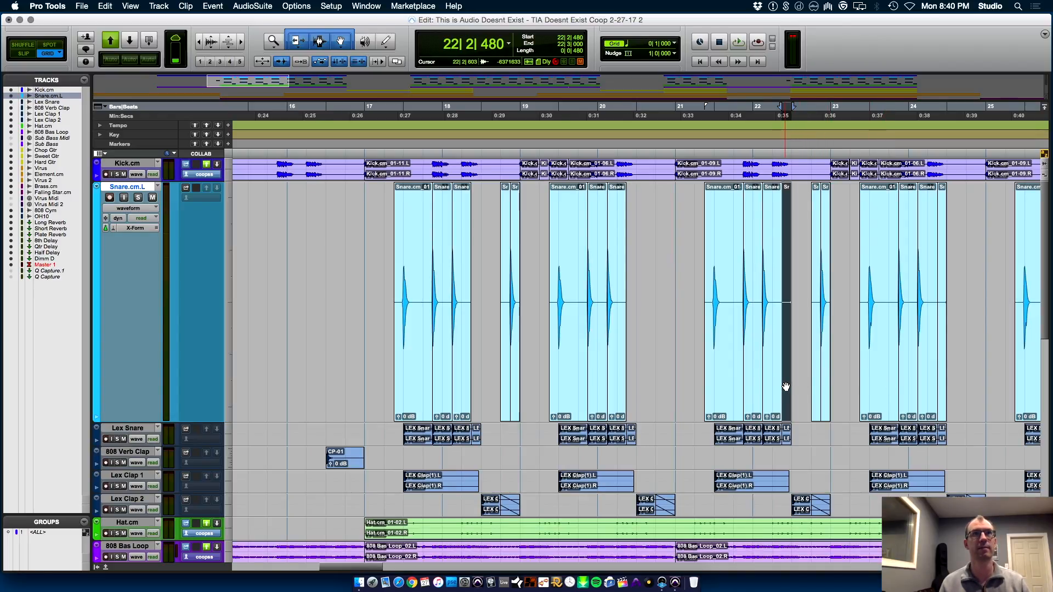
scroll(786, 386, right, 3)
key(Delete)
Delete the short leftover Snare.cm.L clips starting at 24|2|480, 26|2|480 and 28|2|480
click(786, 387)
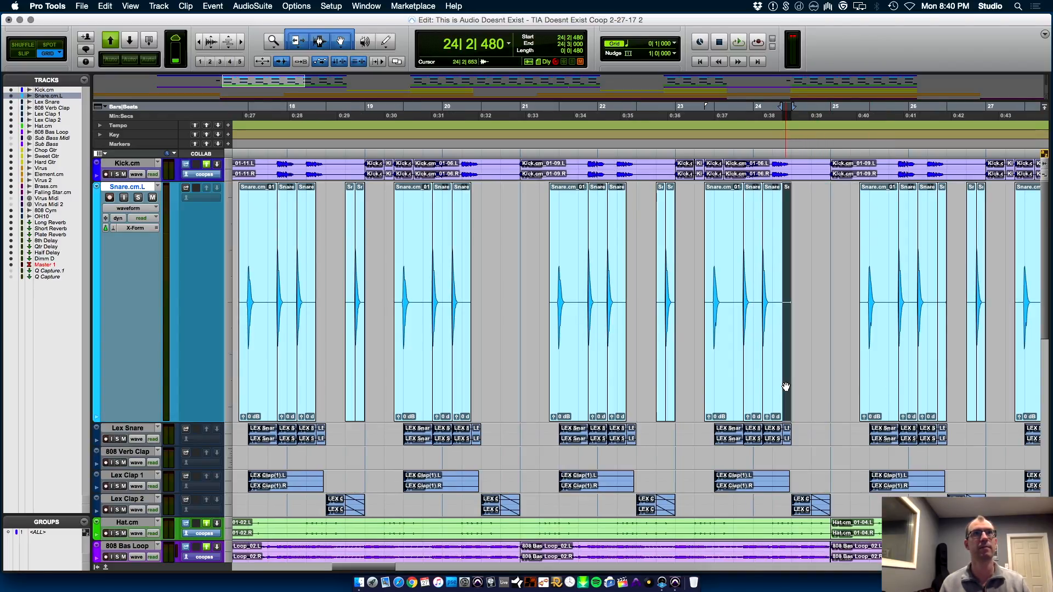
key(Delete)
scroll(786, 387, right, 3)
click(796, 383)
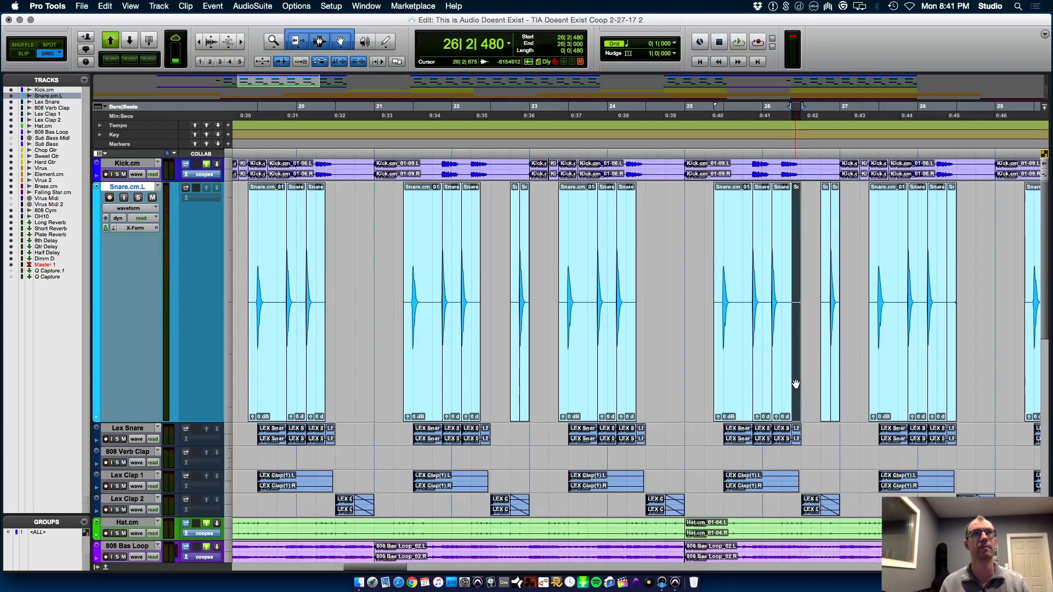
key(Delete)
click(951, 379)
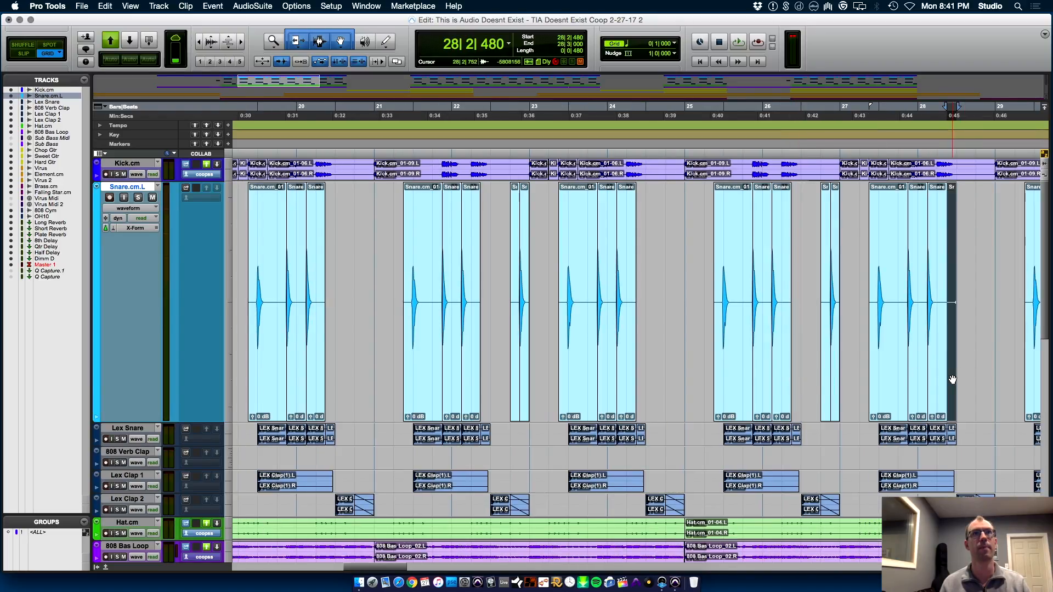
key(Delete)
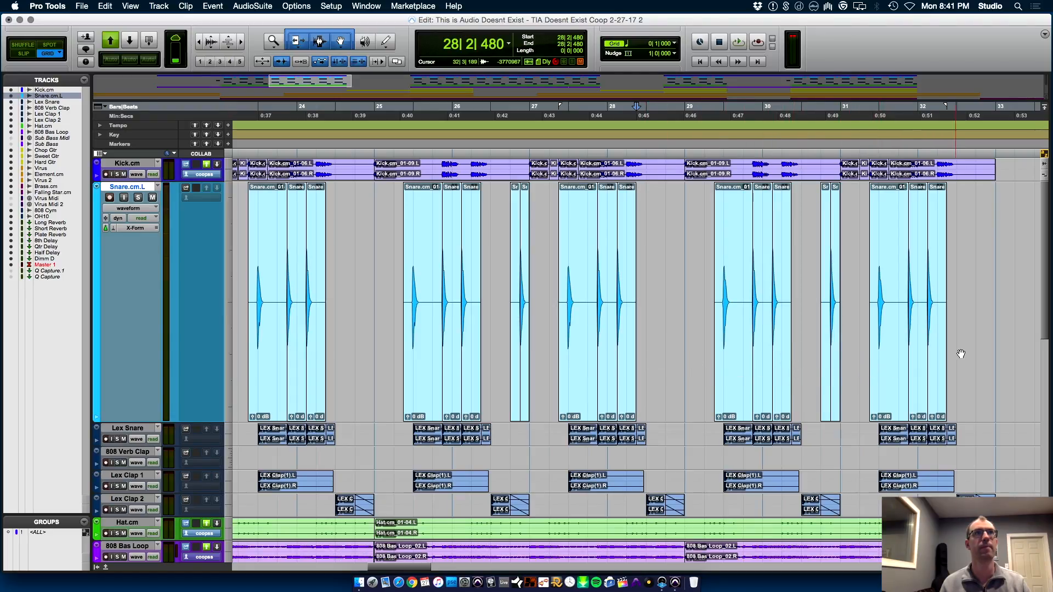
Consolidate the cleaned Snare.cm.L clips from 17|1|000 to 33|1|000 into one clip
click(995, 268)
key(r)
key(r)
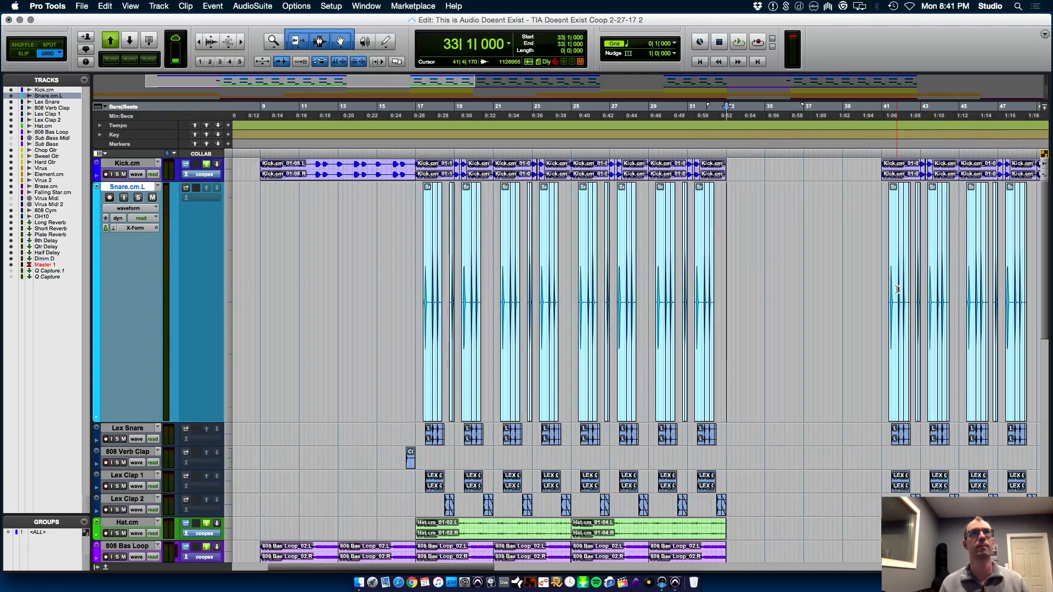
drag(415, 300, 726, 291)
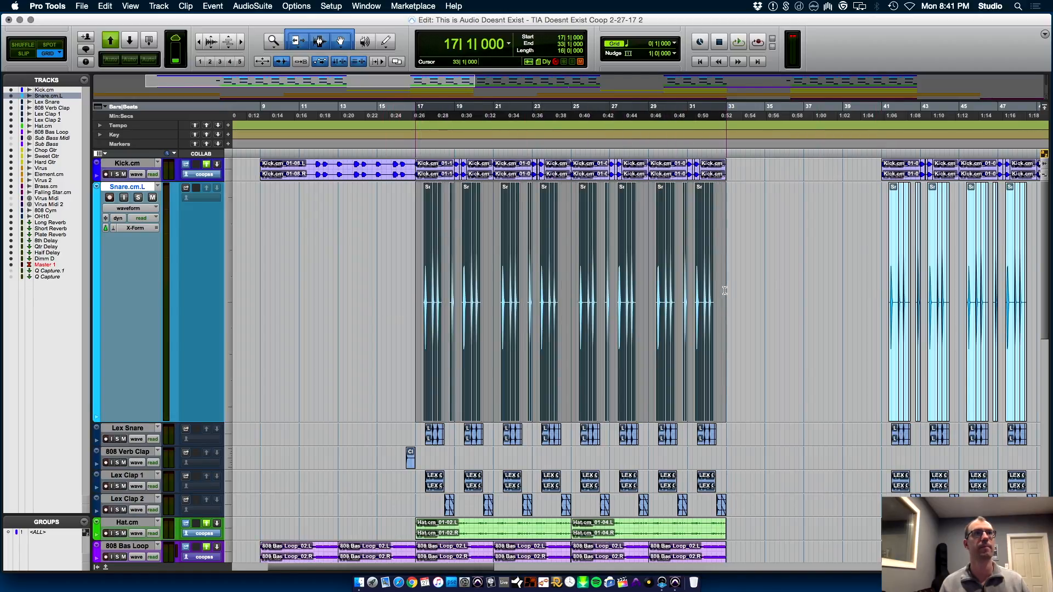
key(r)
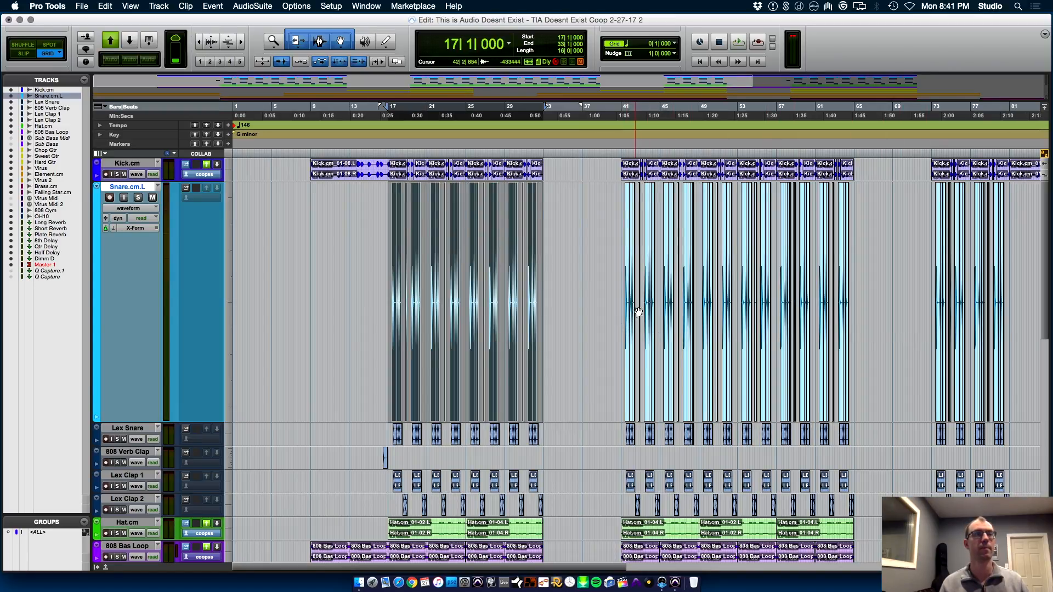
key(alt+shift+3)
Copy the consolidated 16-bar snare clip to bar 41 and duplicate it twice, to bars 57 and 73
drag(441, 412, 675, 396)
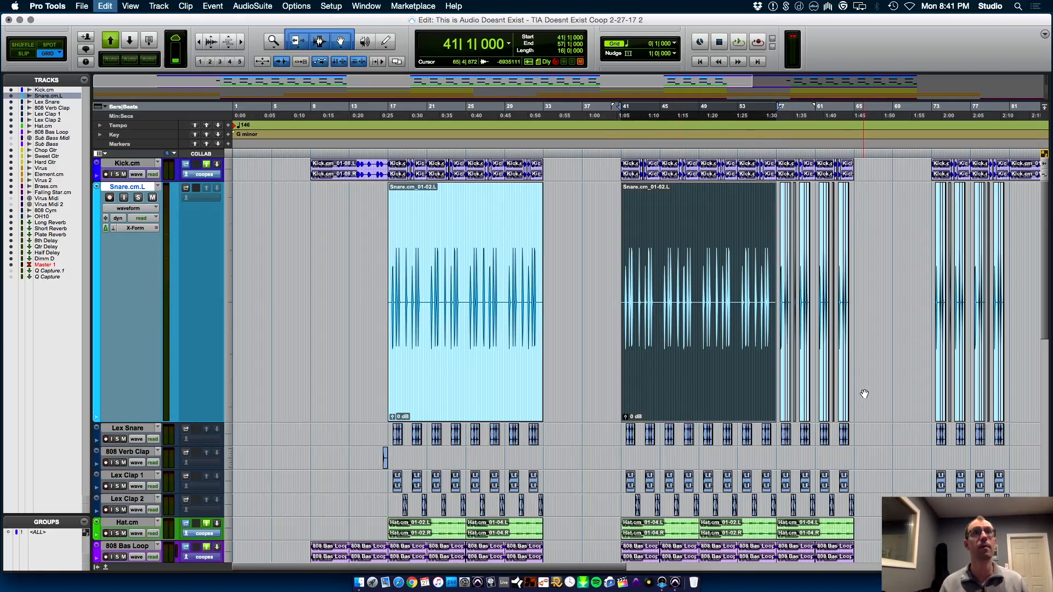
key(super+d)
key(super+d)
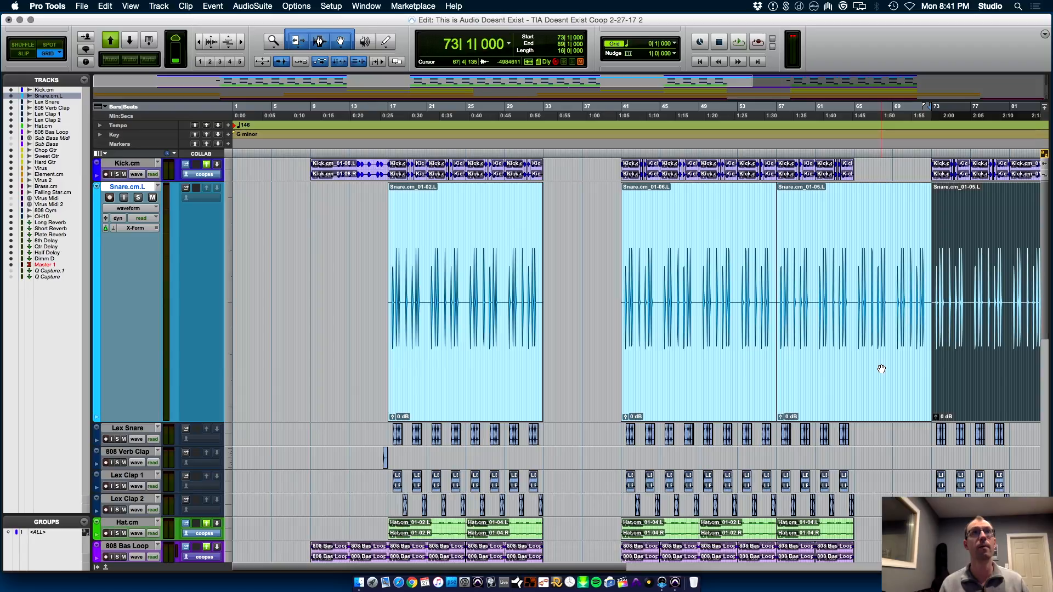
Examine the duplicated snare clip starting at bar 73 against the Lex Snare clips around bars 81 and 82
key(super+])
key(super+])
key(super+[)
key(super+[)
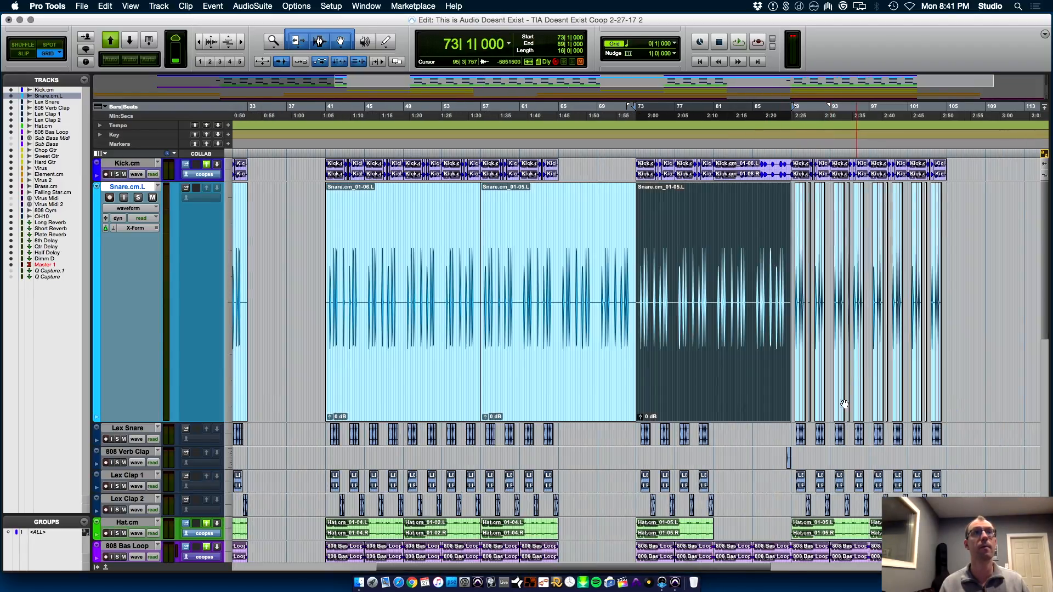
click(720, 435)
key(super+])
key(super+])
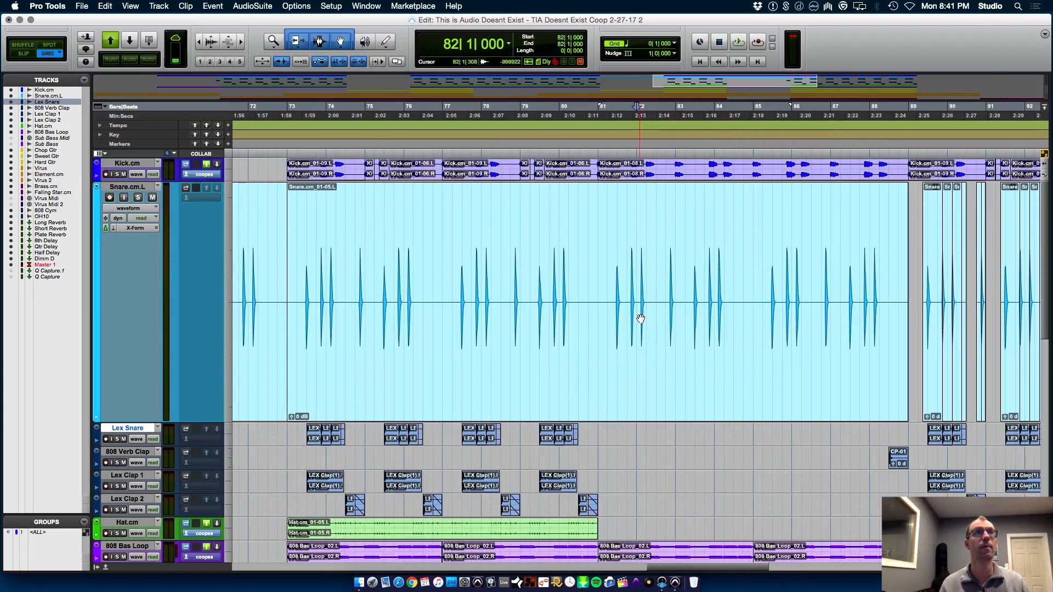
key(super+[)
key(super+[)
Shorten the Snare.cm.L clip starting at bar 57 so it ends at 65|1|000
click(484, 360)
key(super+])
key(super+])
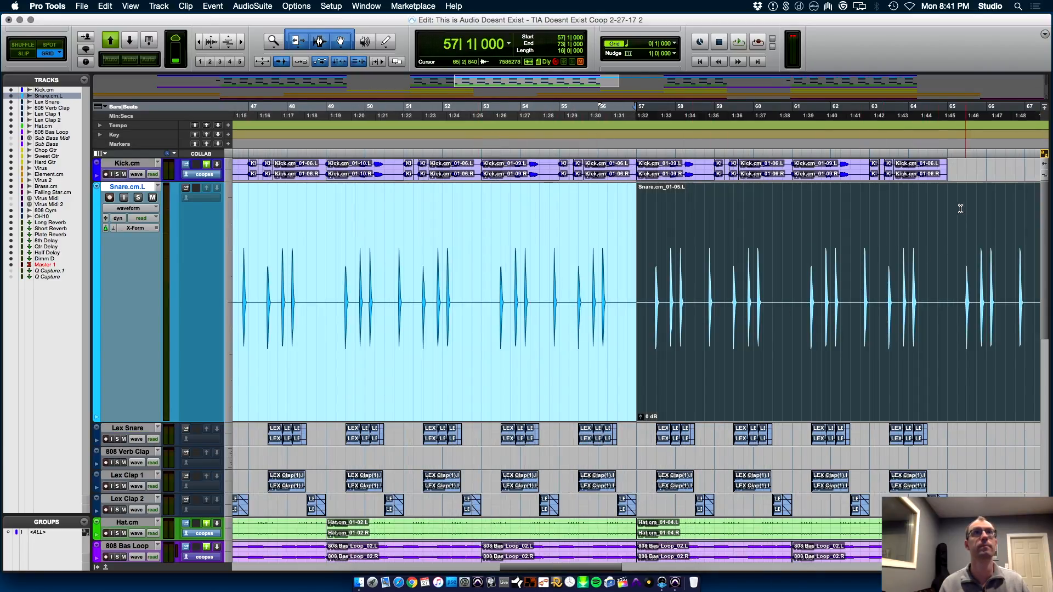
click(948, 214)
key(super+[)
key(super+[)
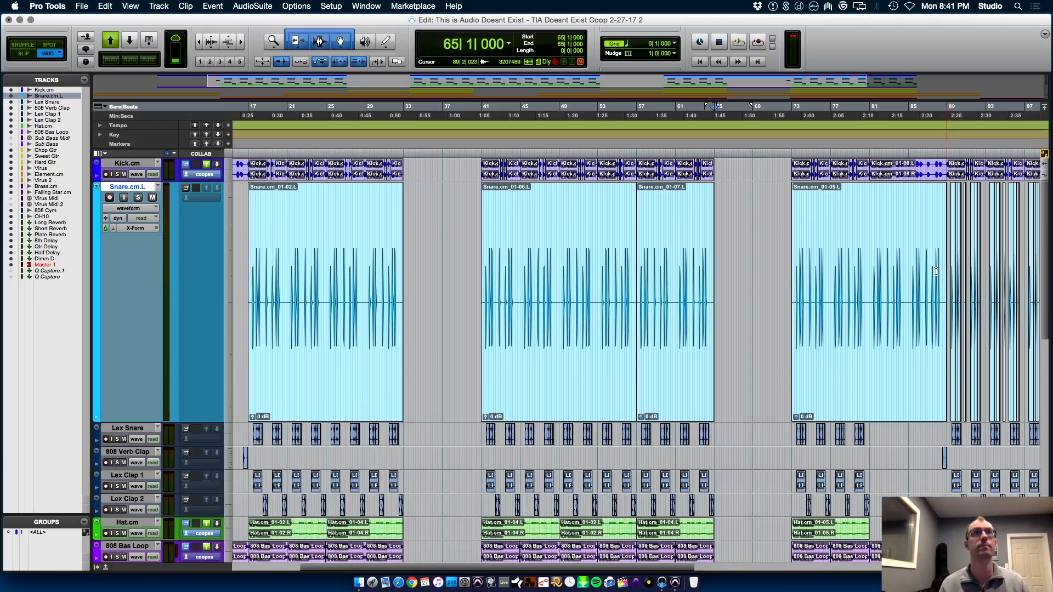
Duplicate the Snare.cm.L clip at bar 73 to bar 89 and save the session
key(super+[)
click(599, 402)
key(super+d)
key(super+s)
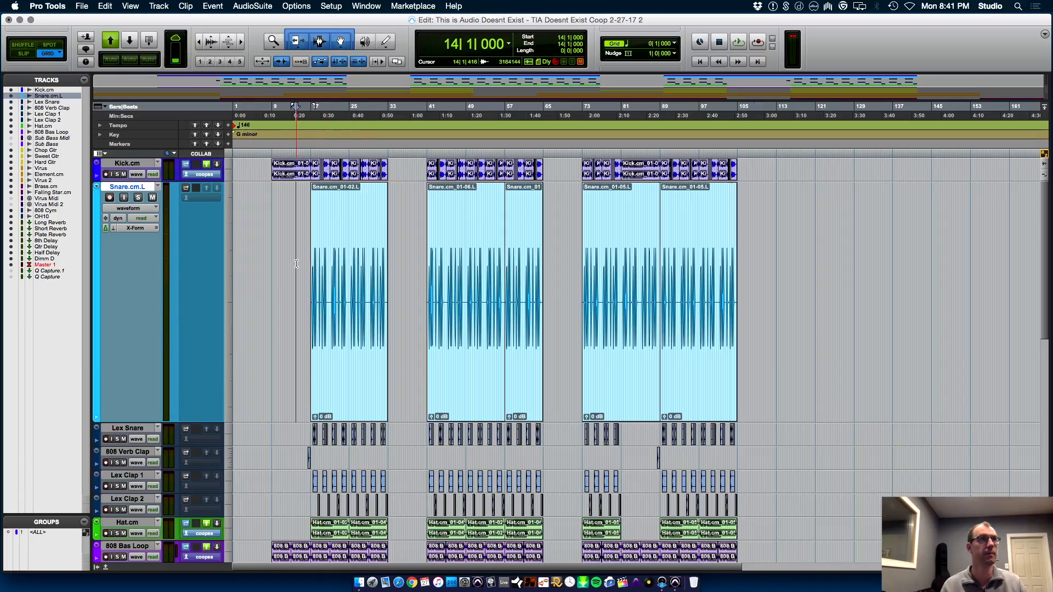
Play the song from 14|1|000 and raise the 808 Verb Clap fader to about -4.3 dB in the Mix window
key(space)
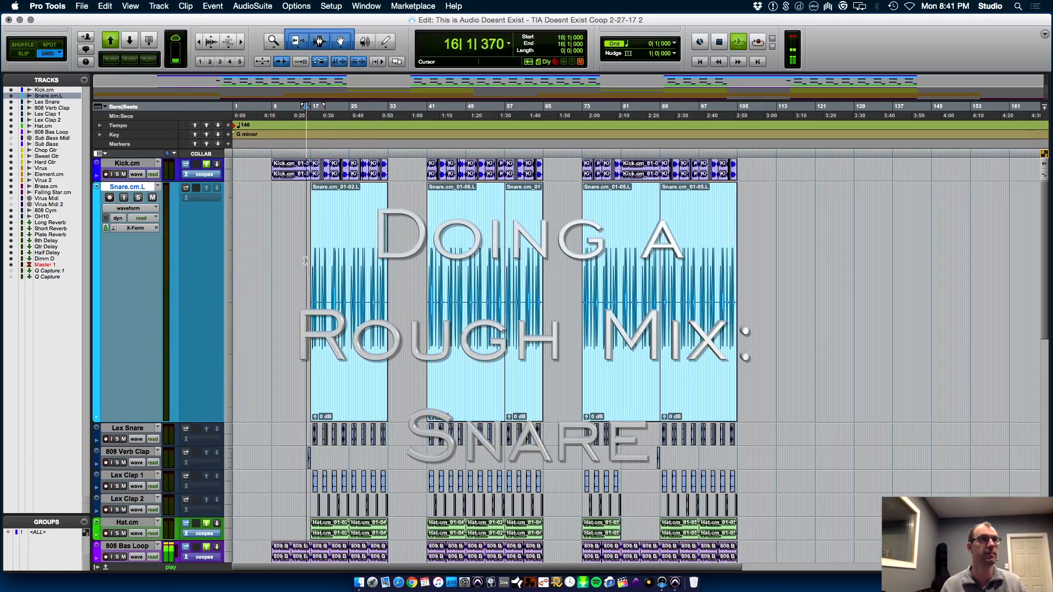
key(super+equal)
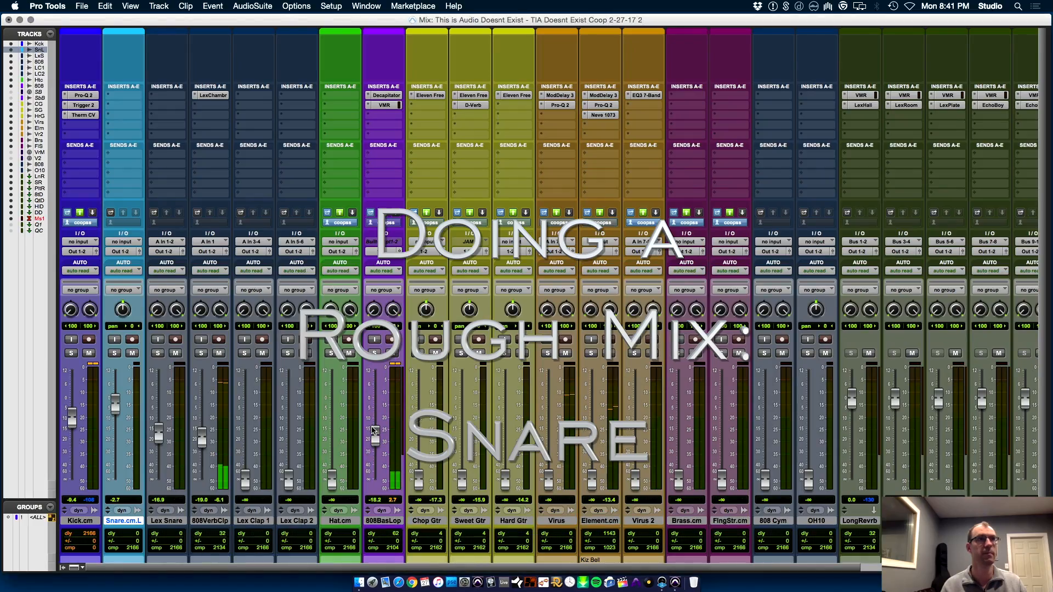
drag(206, 443, 207, 412)
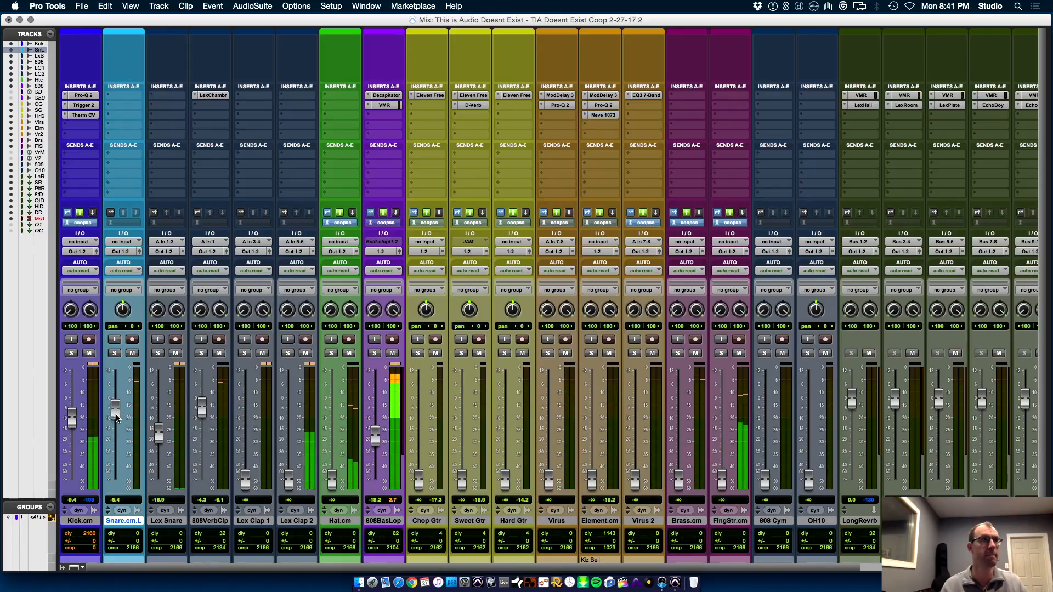
Set the faders to about -8.1 dB for Snare.cm.L, -13.4 dB for Lex Clap 1 and -11.8 dB for Lex Clap 2
drag(116, 404, 115, 417)
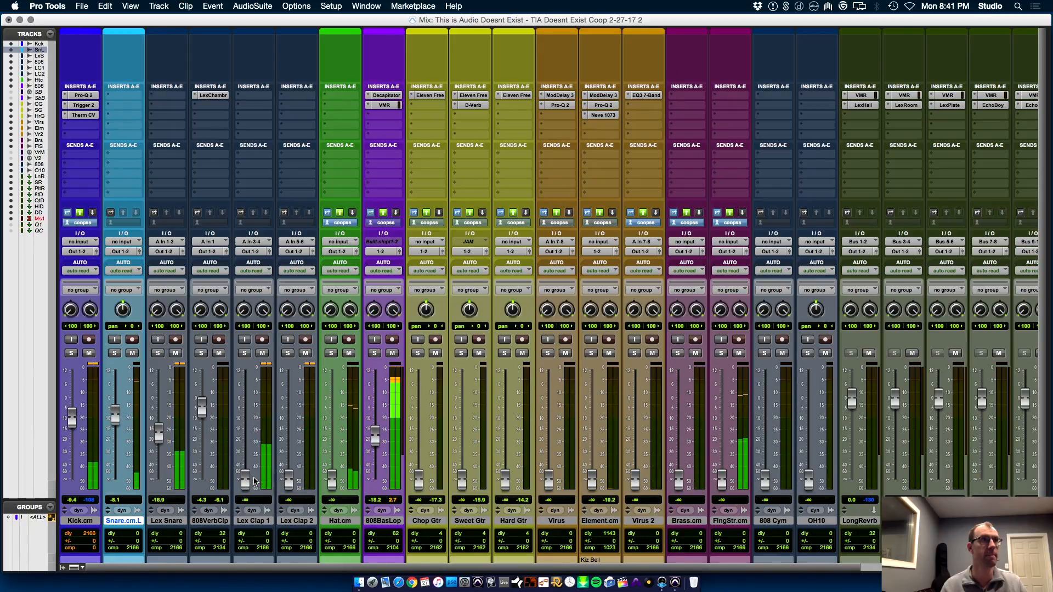
drag(245, 480, 246, 417)
drag(288, 481, 289, 428)
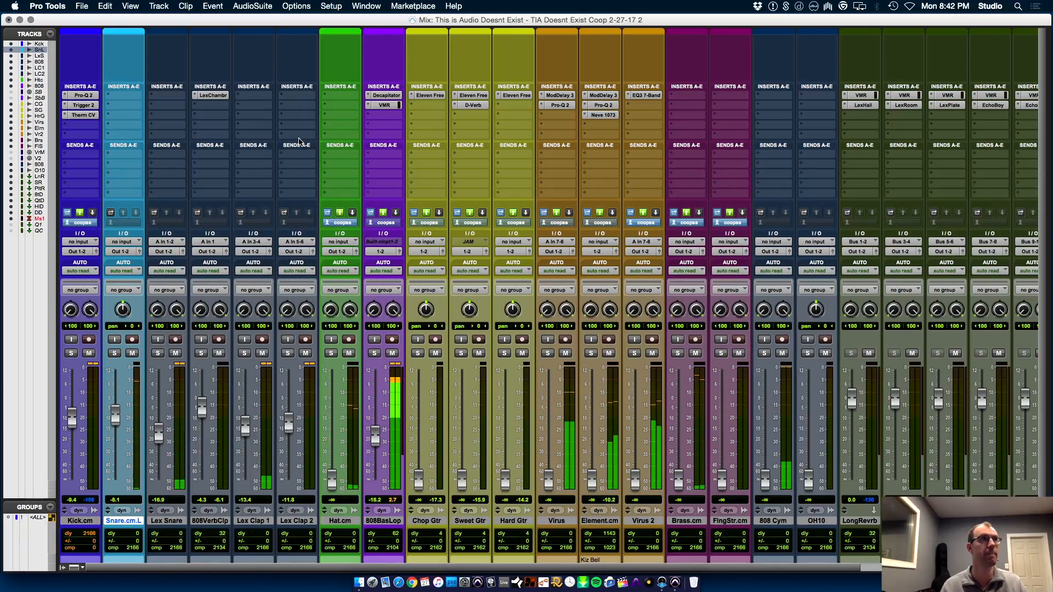
Insert the stereo Slate Digital VerbSuite Classics reverb in the first insert slot of Lex Clap 2
click(297, 97)
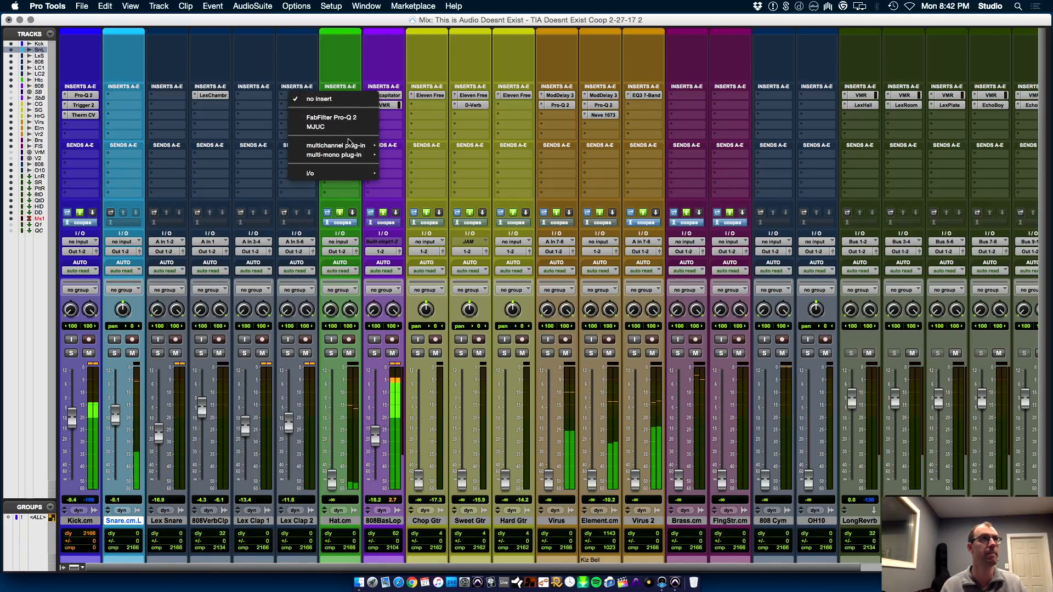
mouse_move(351, 146)
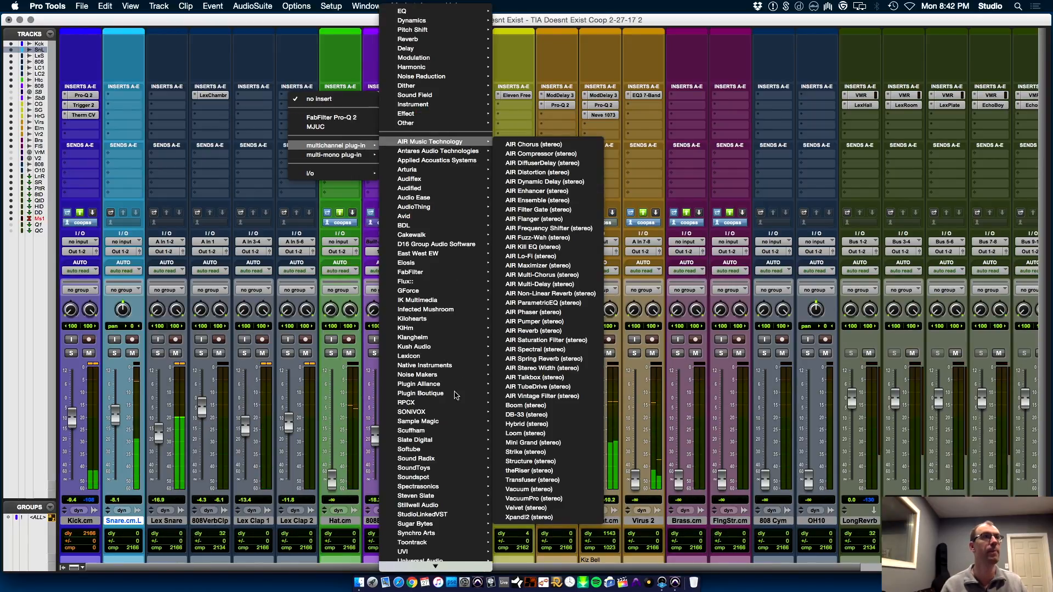
mouse_move(471, 440)
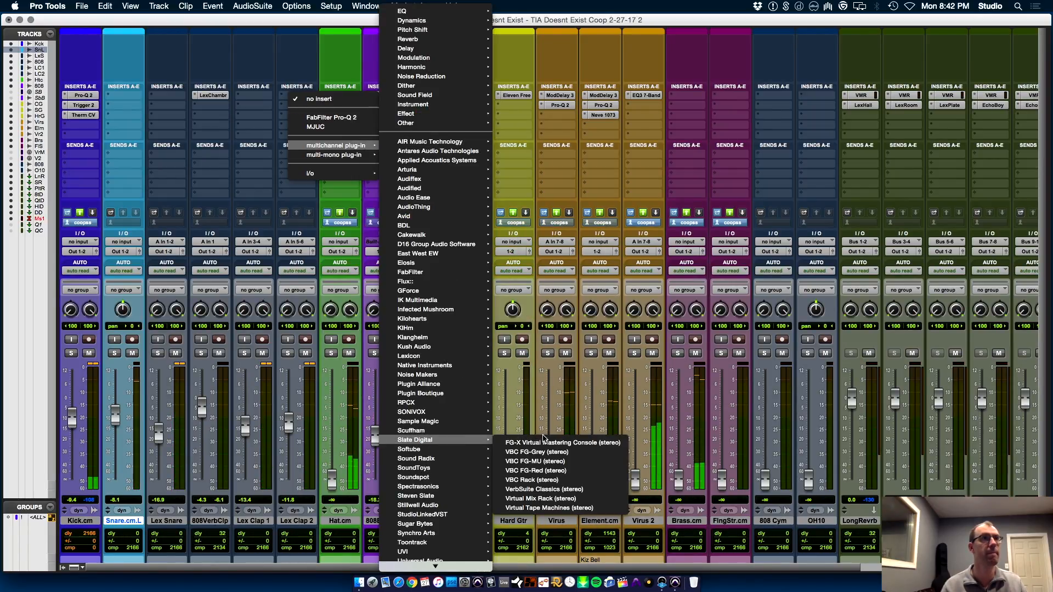
click(559, 481)
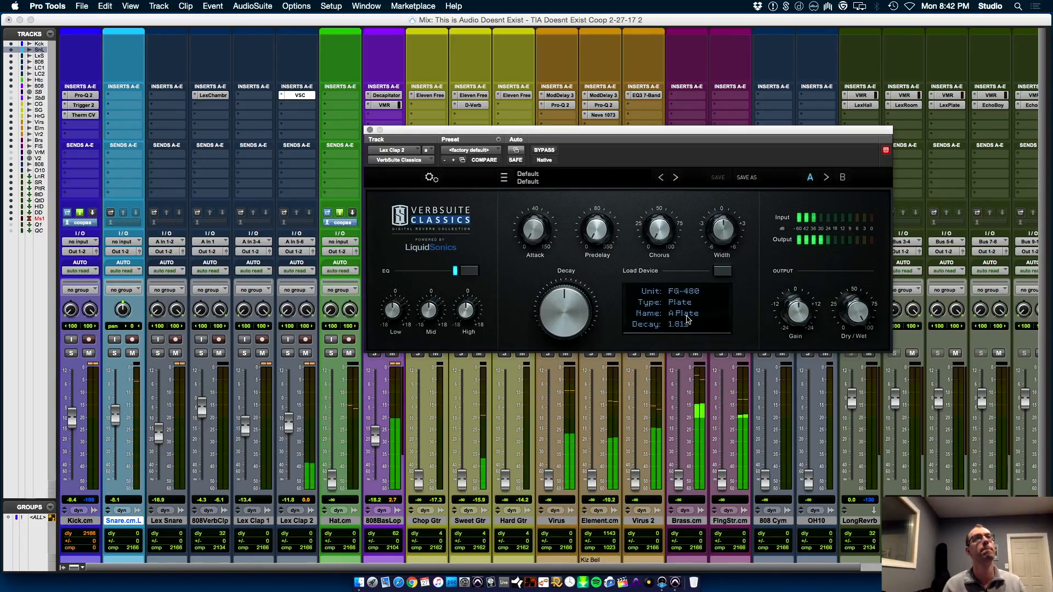
Load the FG-BM7 Plates1 device Sun Plate A in VerbSuite Classics and set Dry/Wet to about 32.4%
click(723, 271)
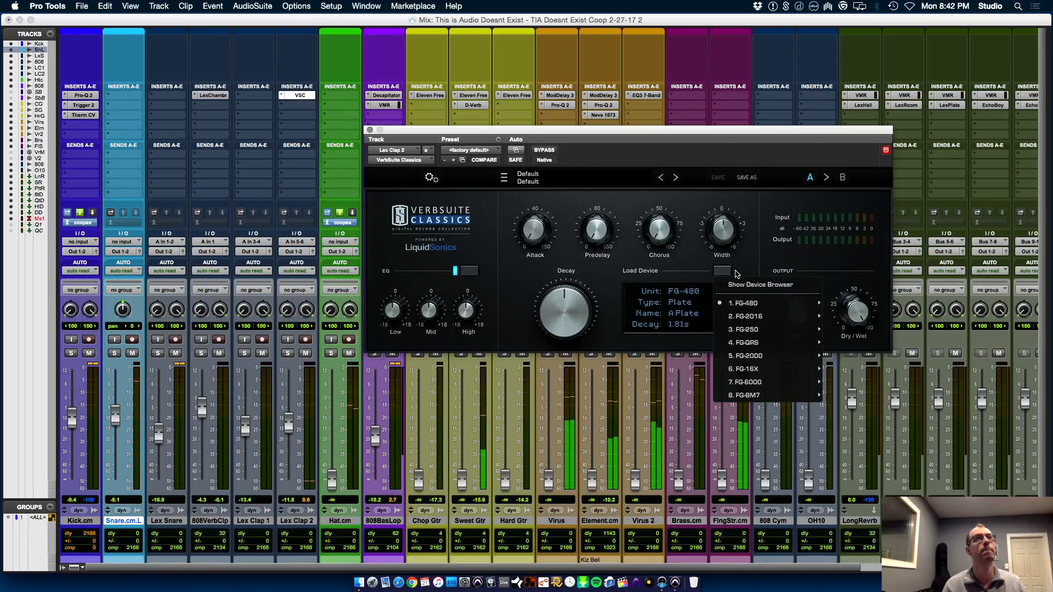
mouse_move(807, 395)
mouse_move(876, 349)
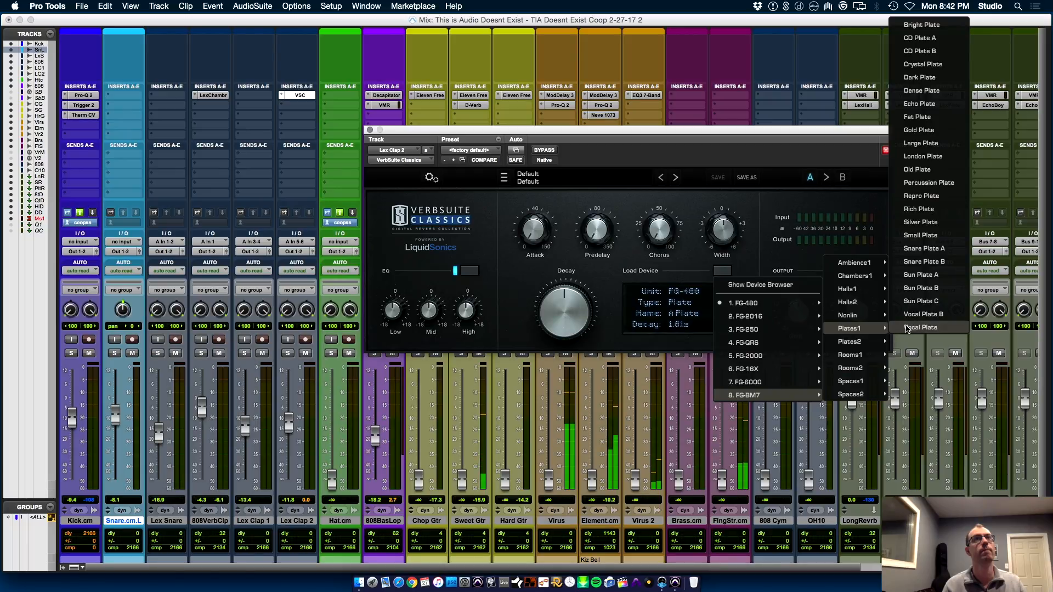
click(942, 275)
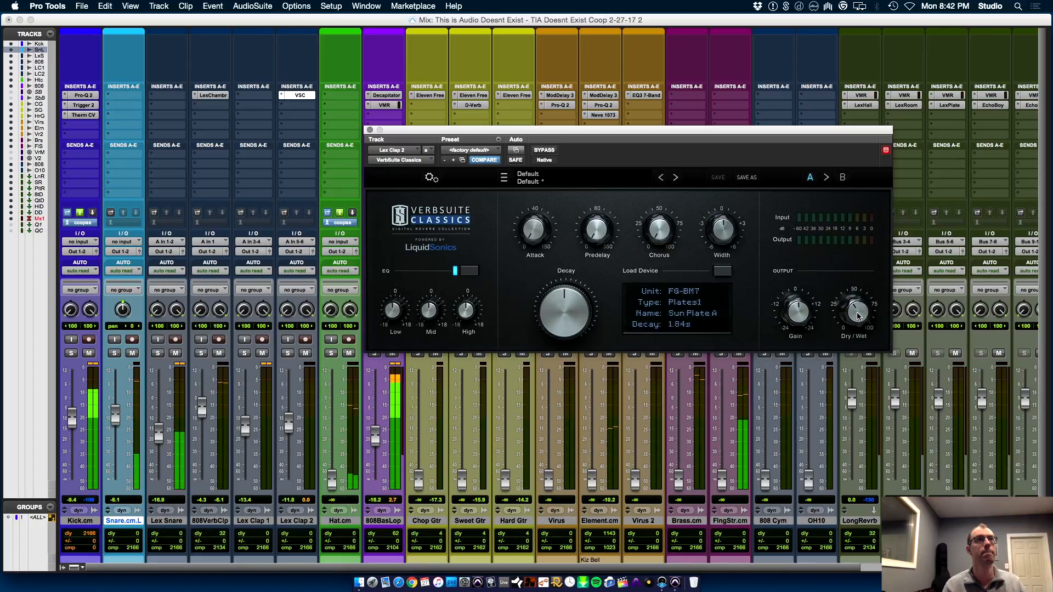
drag(859, 316, 859, 323)
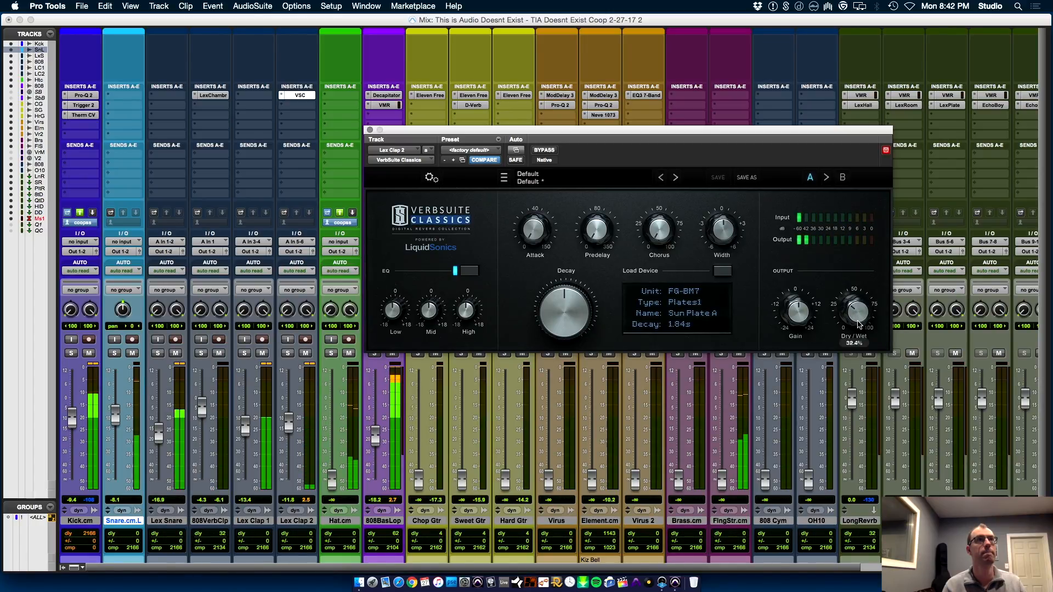
Raise the Hat.cm fader to about -3.8 dB
drag(333, 480, 344, 407)
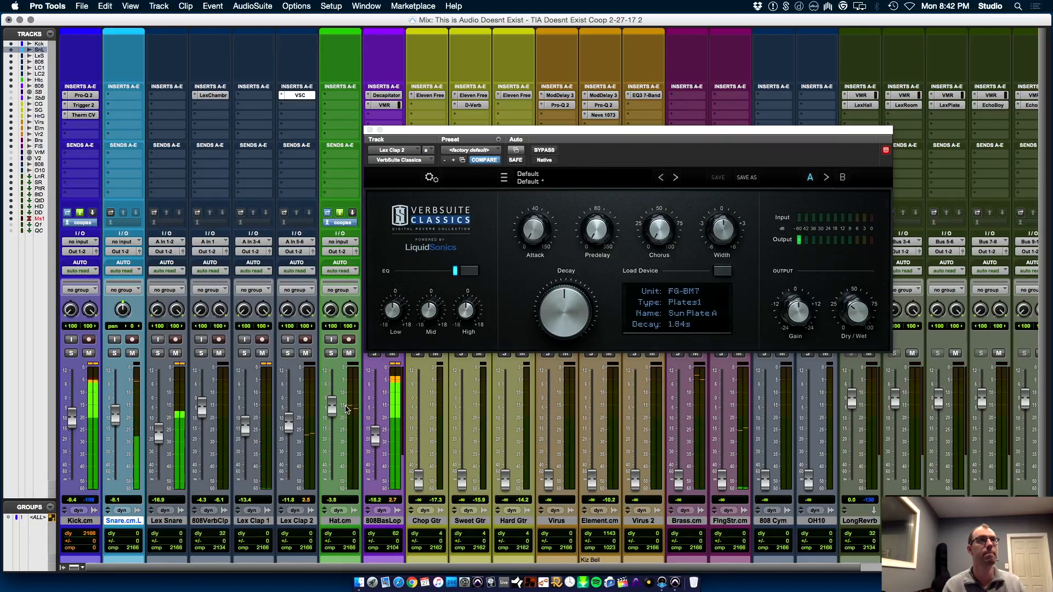
Insert the stereo SoundShifter Pitch plug-in in the first insert slot of Hat.cm
click(339, 96)
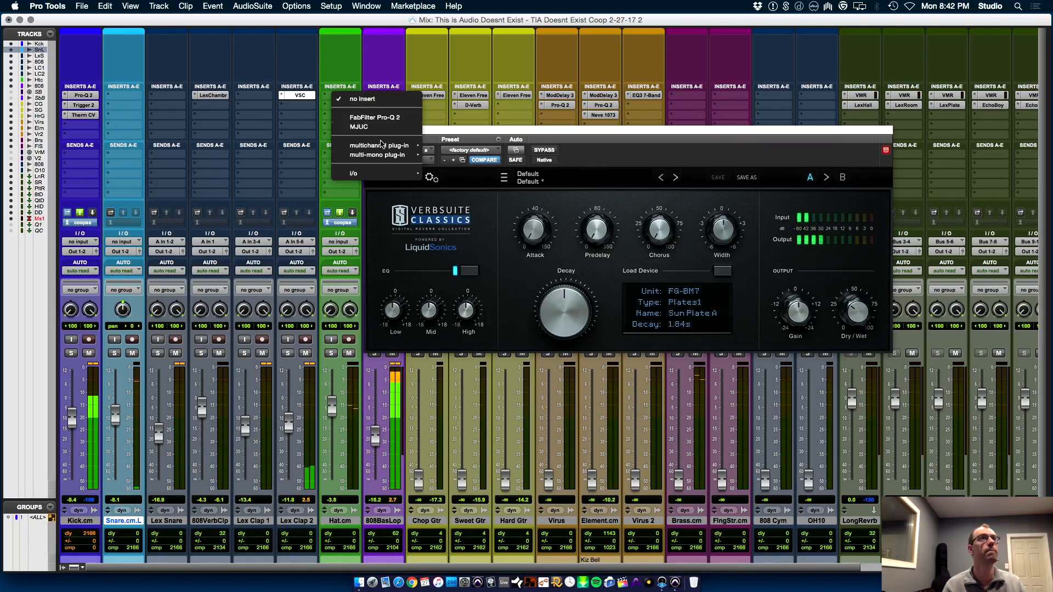
mouse_move(384, 146)
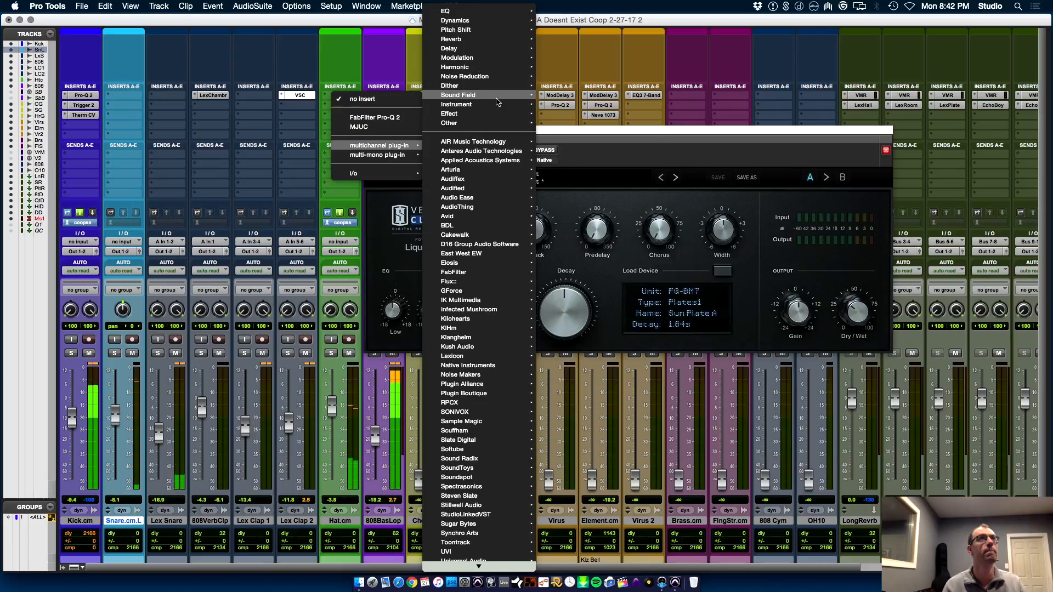
mouse_move(493, 106)
mouse_move(482, 30)
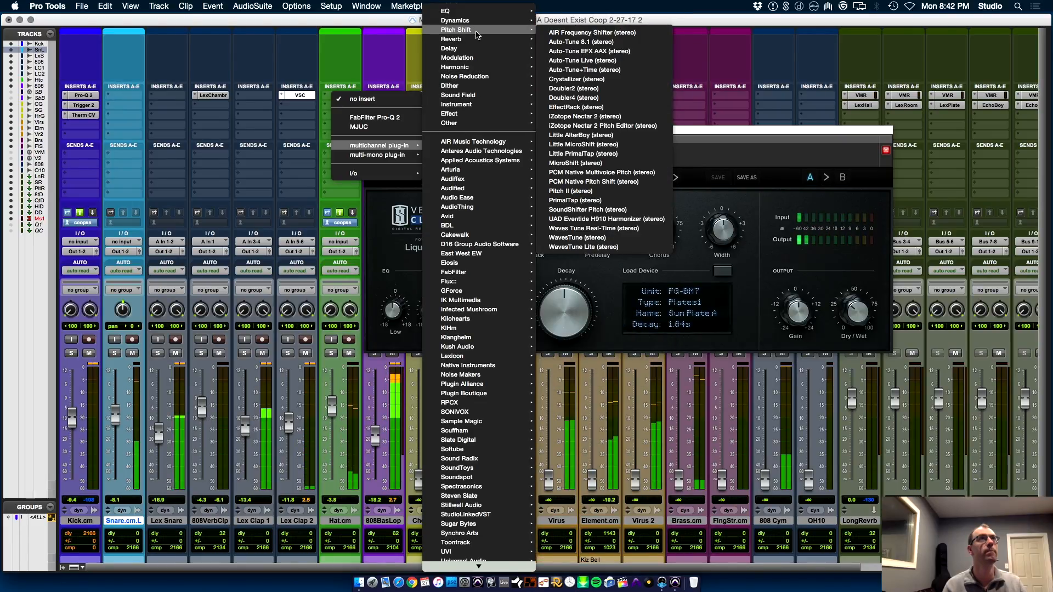
click(603, 209)
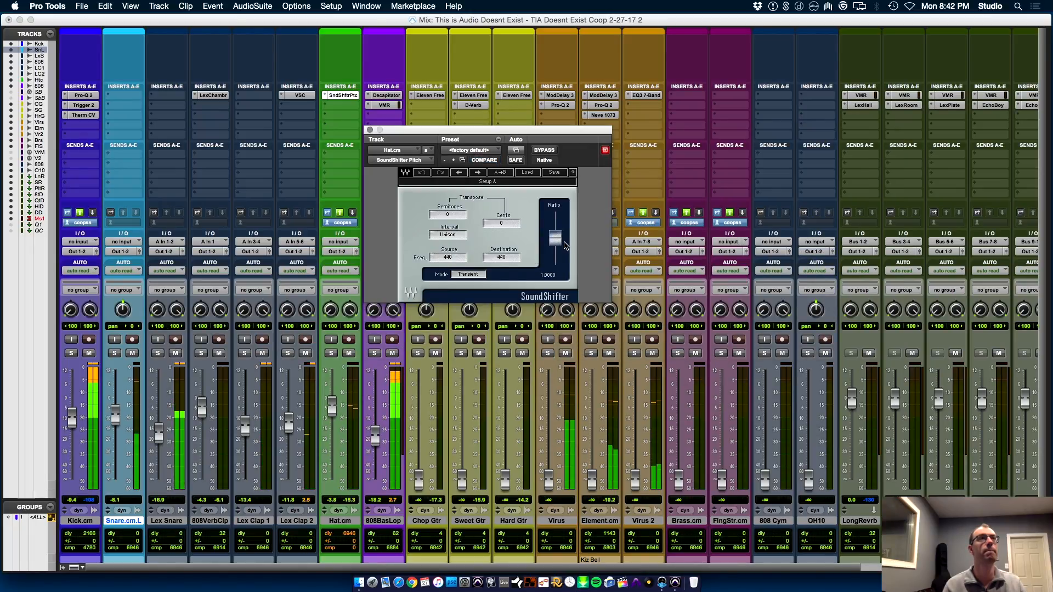
Try transposing the hi-hat up 5, 8 and 12 semitones in SoundShifter Pitch, comparing with bypass, and remove the plug-in from Hat.cm
drag(555, 230, 562, 229)
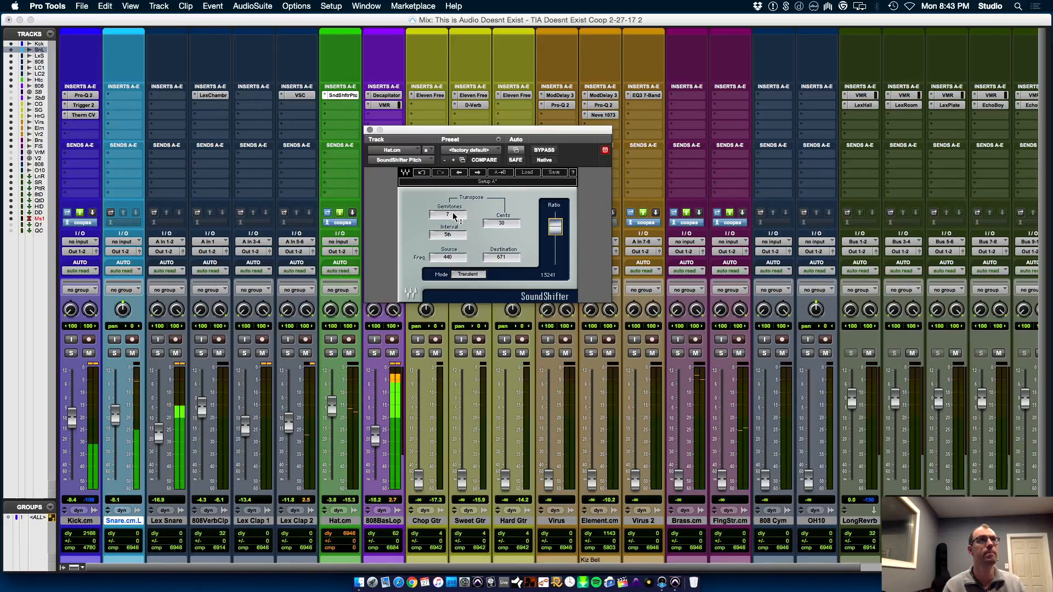
drag(448, 215, 448, 219)
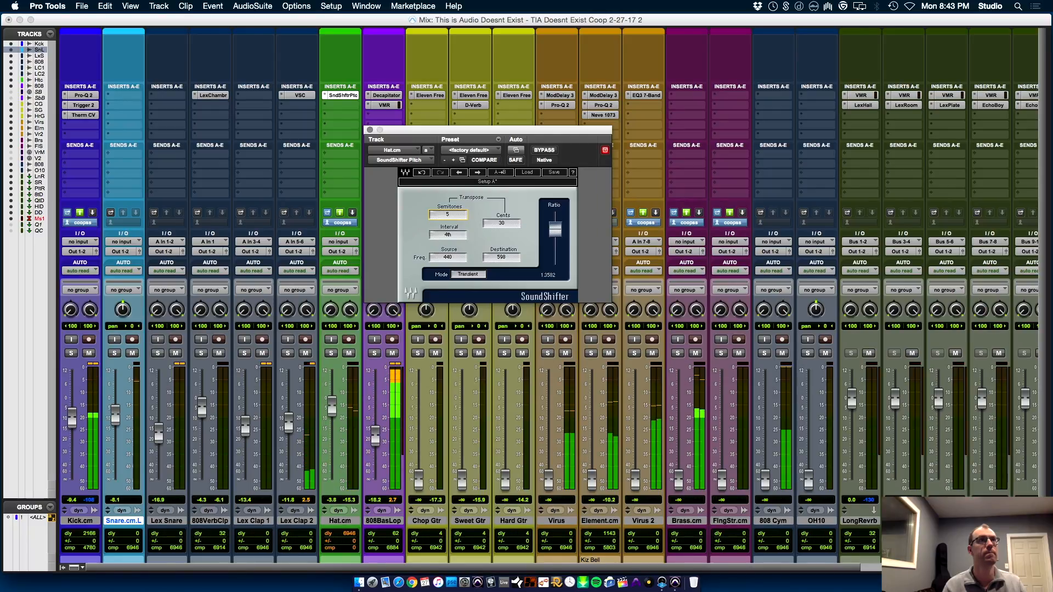
click(544, 150)
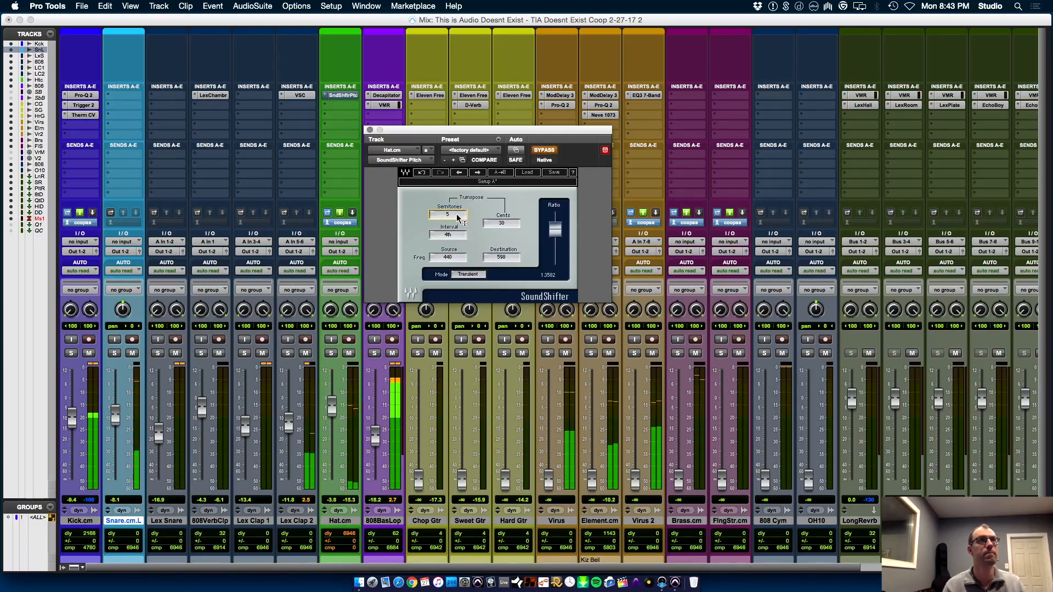
drag(455, 217, 455, 212)
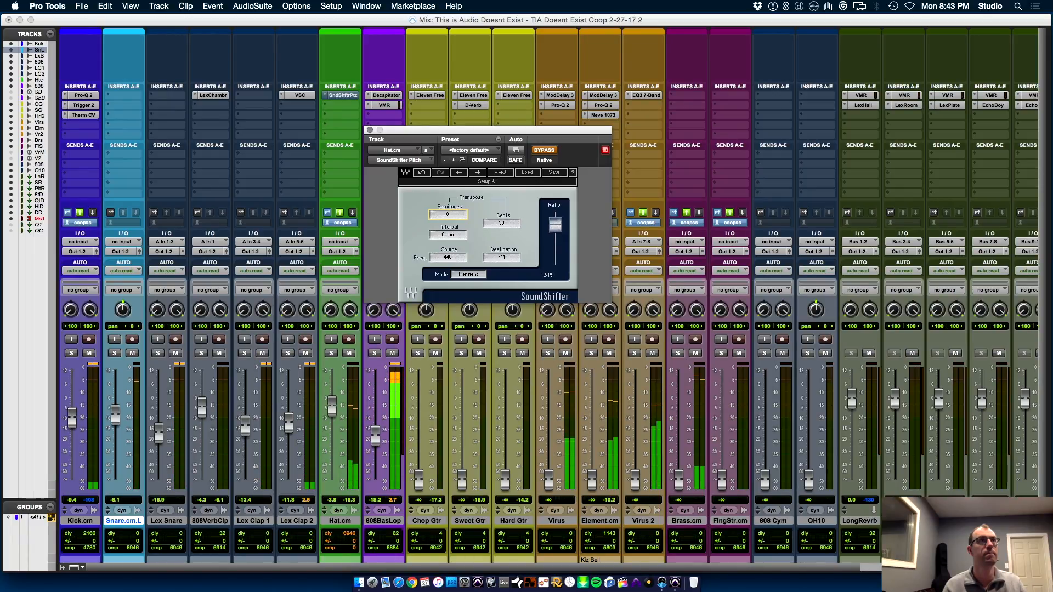
click(544, 151)
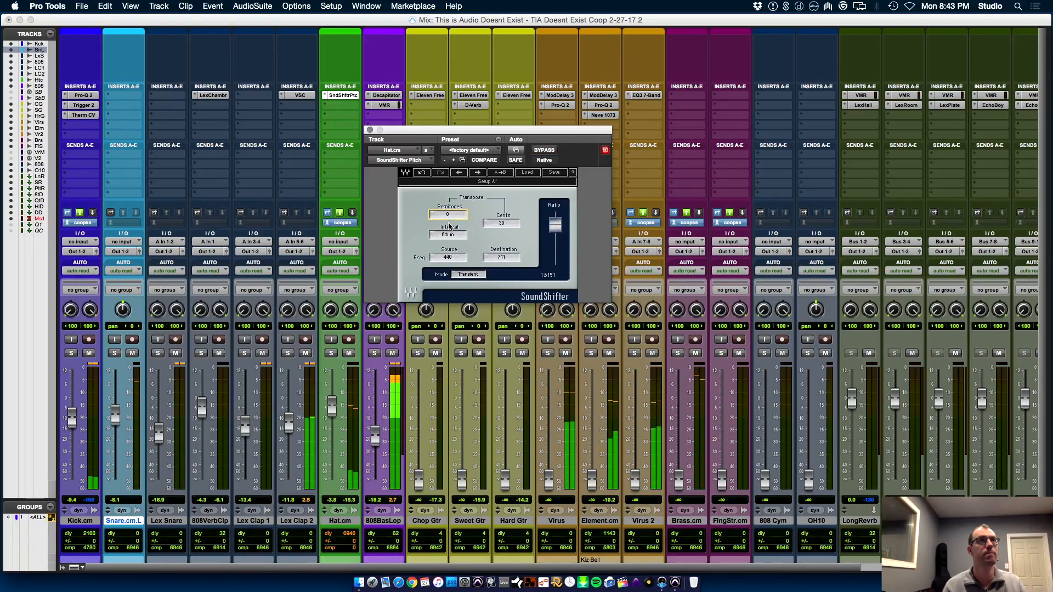
drag(448, 215, 448, 221)
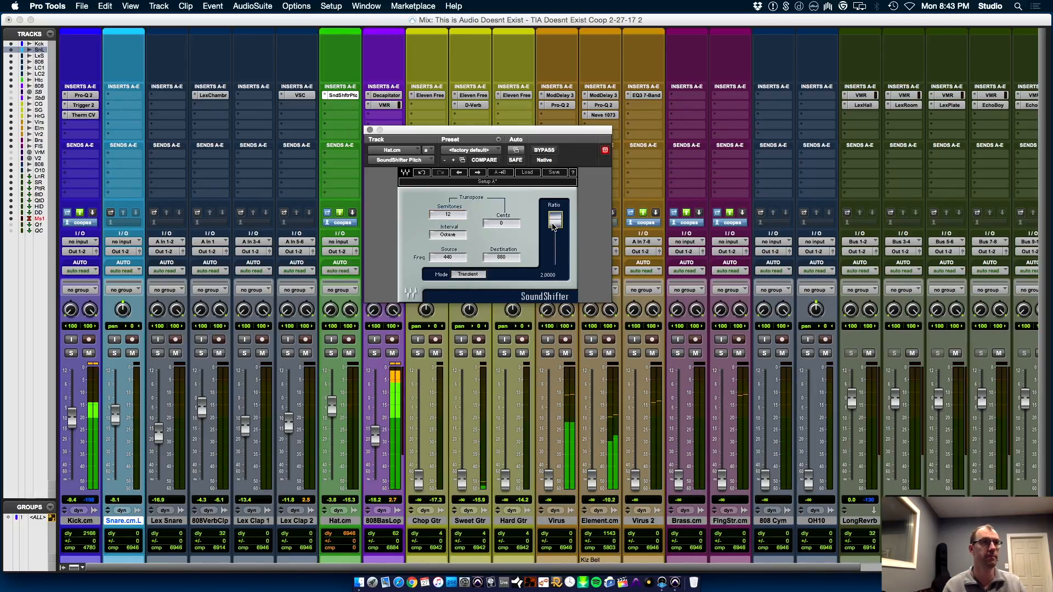
mouse_move(552, 229)
mouse_down()
mouse_move(551, 238)
mouse_move(555, 230)
mouse_up()
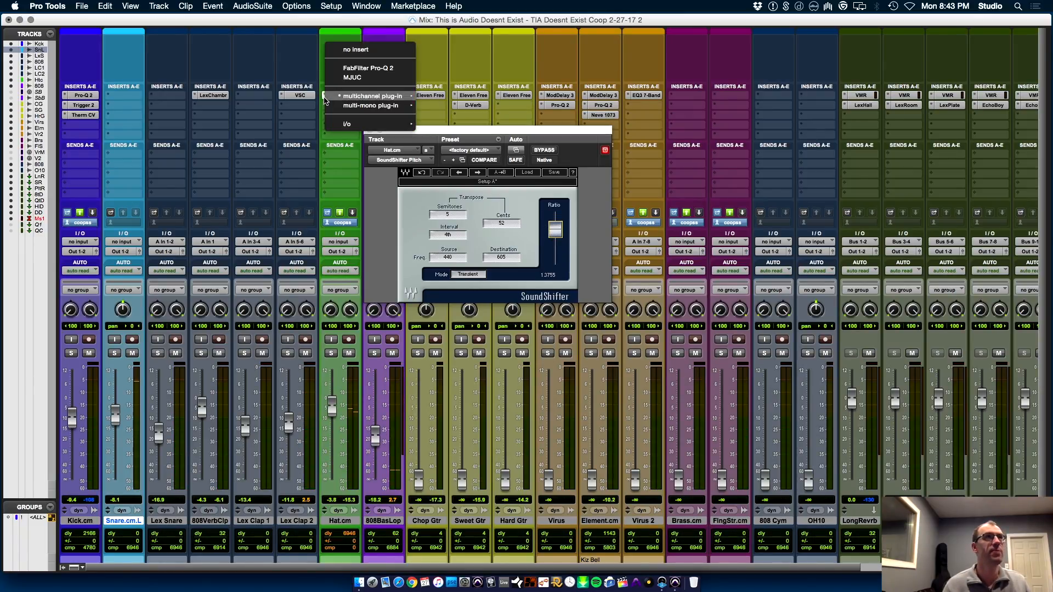
click(356, 49)
key(super+Tab)
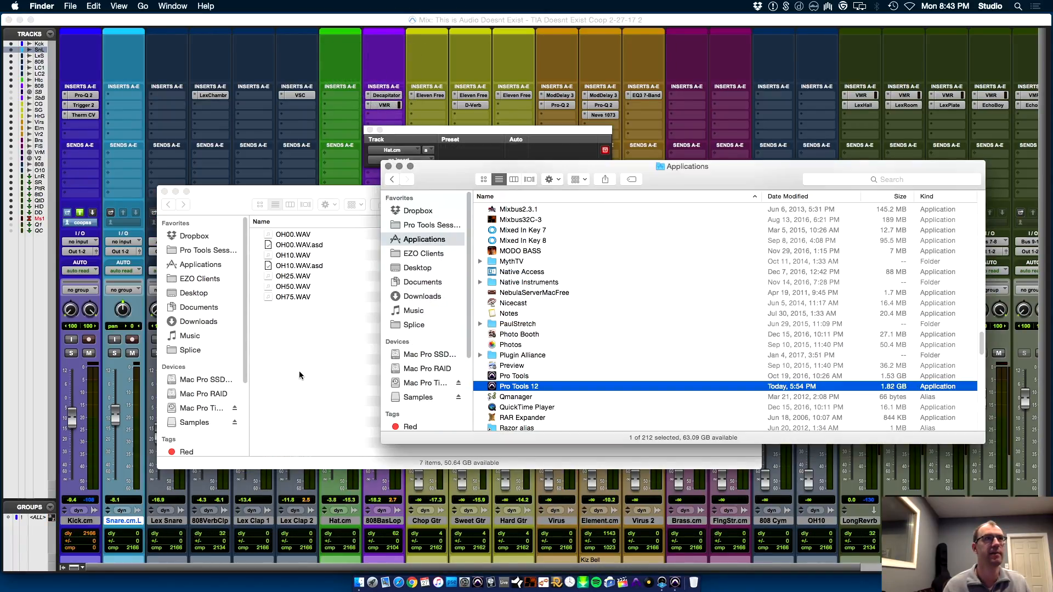
key(super+Tab)
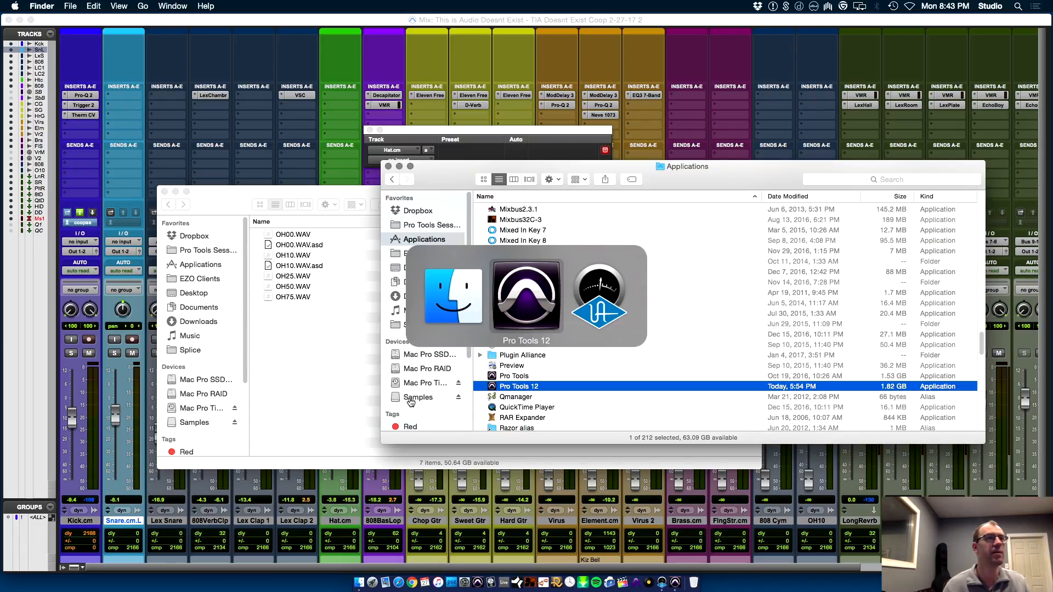
Place the edit cursor at 24|3|000 on the Sweet Gtr track and start playback with the Mix window showing
click(425, 521)
key(super+equal)
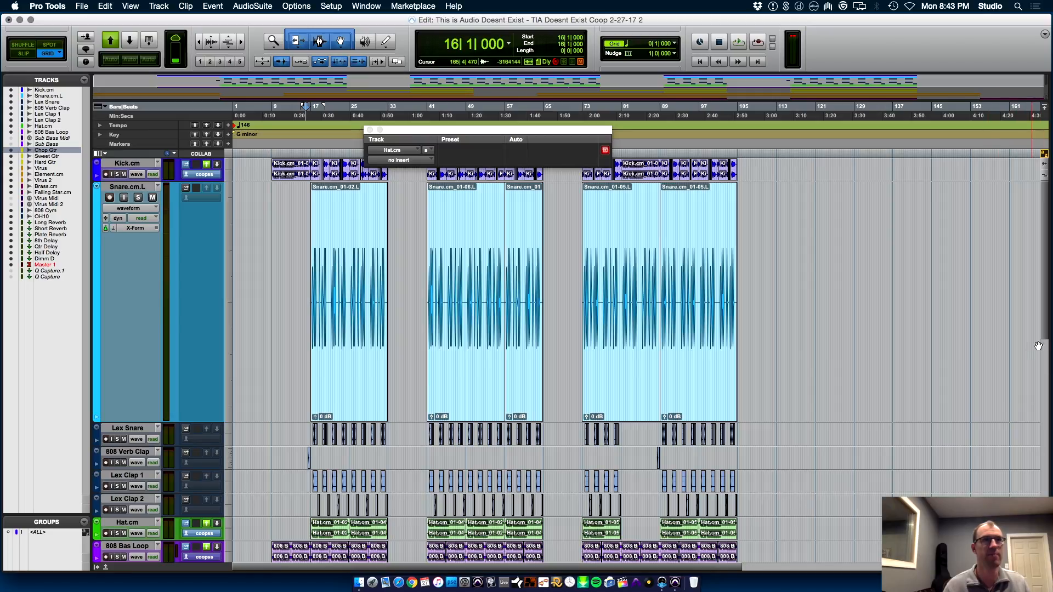
scroll(1041, 328, down, 5)
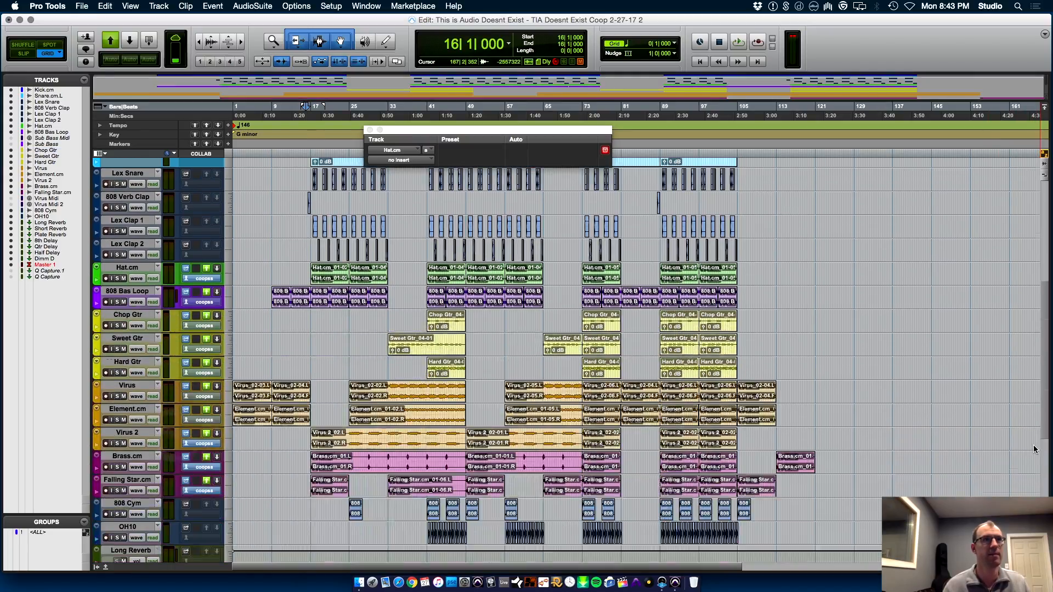
click(388, 338)
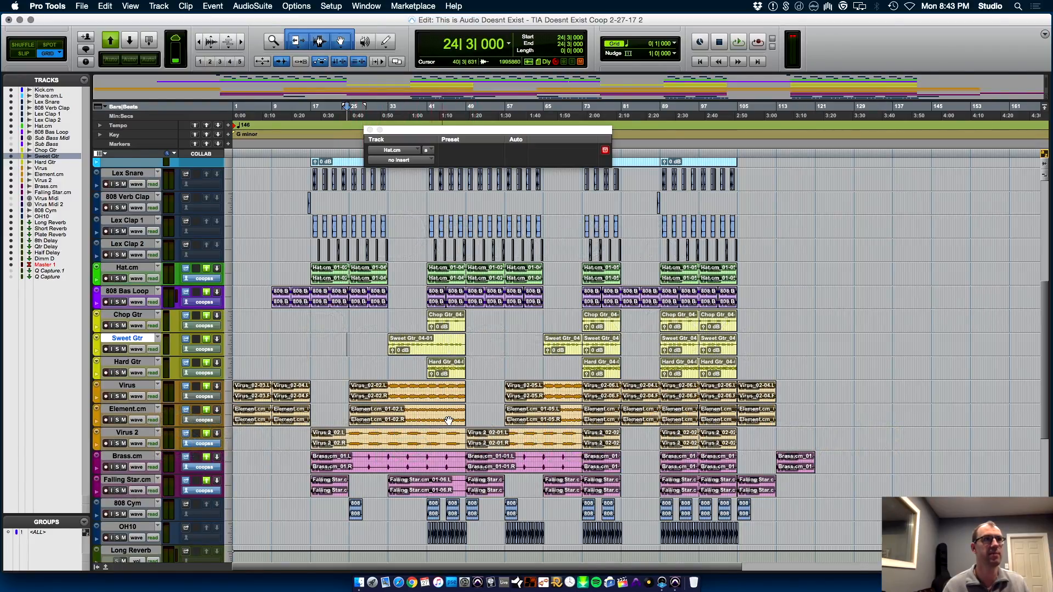
key(super+equal)
key(space)
Set the faders to about -19.5 dB for Virus, -7.8 dB for Element.cm, -13.4 dB for Virus 2 and -0.9 dB for Sweet Gtr
drag(548, 481, 557, 427)
drag(592, 484, 553, 455)
drag(636, 485, 636, 436)
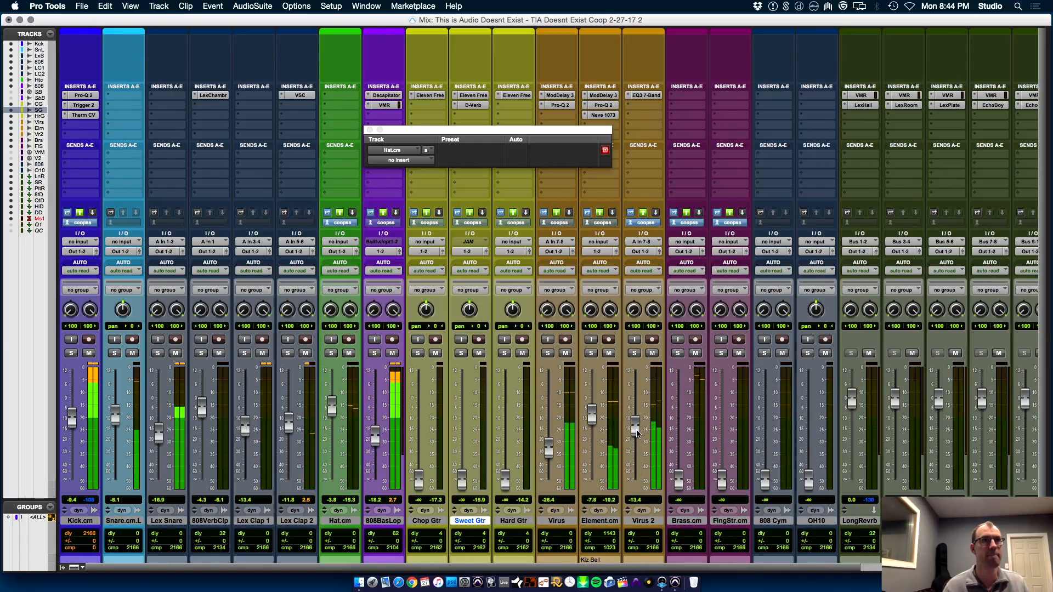
drag(546, 450, 552, 441)
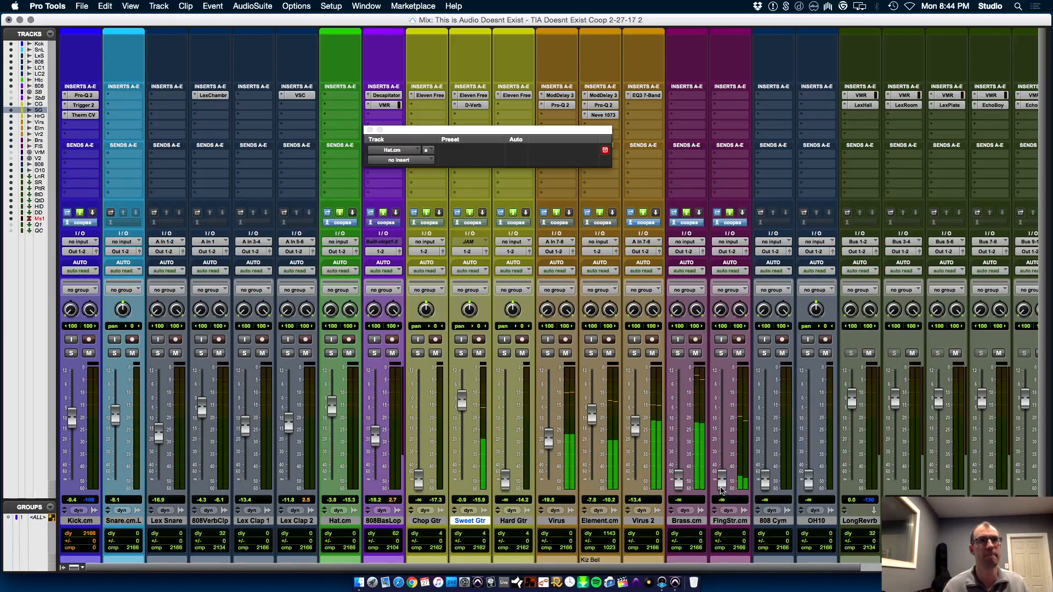
Raise the faders to about -10.2 dB for Brass.cm, -15.3 dB for Falling Star.cm, -33.5 dB for 808 Cym and -17.7 dB for OH10
drag(678, 428, 681, 423)
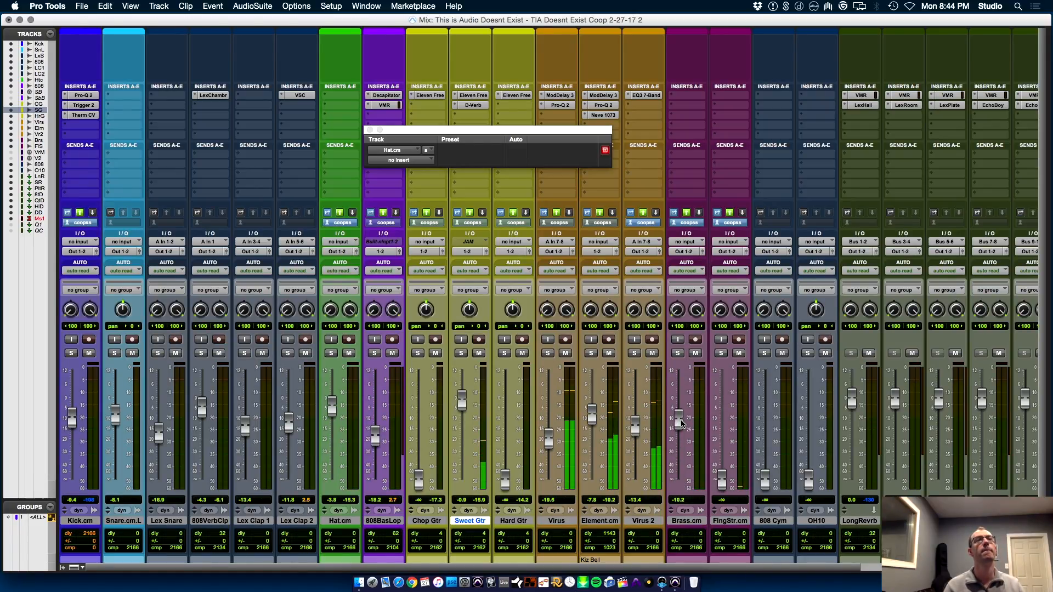
drag(721, 480, 726, 432)
drag(765, 480, 806, 437)
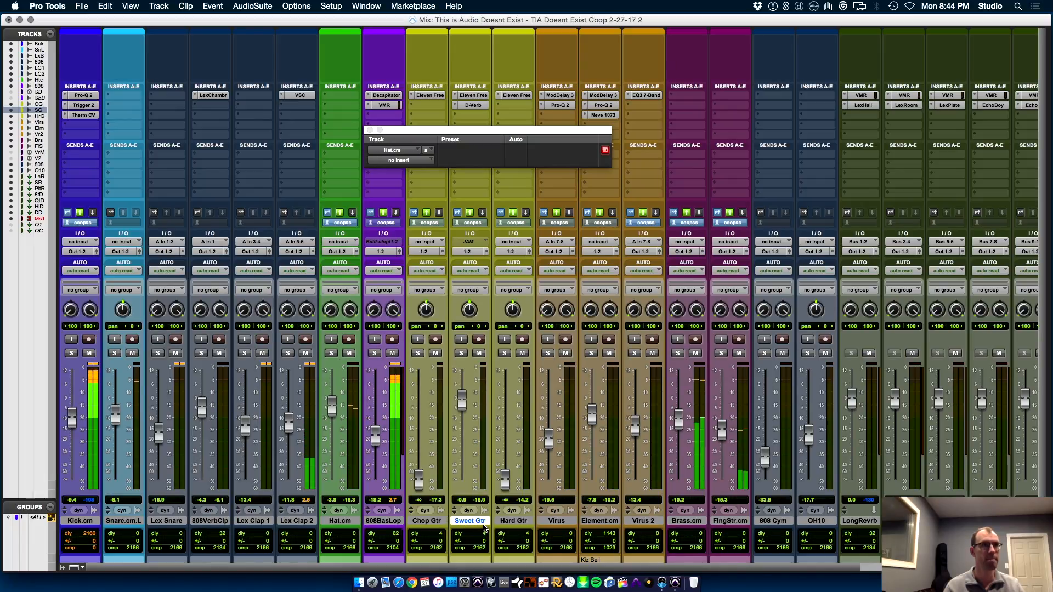
Select Chop Gtr and set the faders to about -13.7 dB for 808 Cym, -19.3 dB for OH10 and -2.7 dB for Chop Gtr
key(super+equal)
key(p)
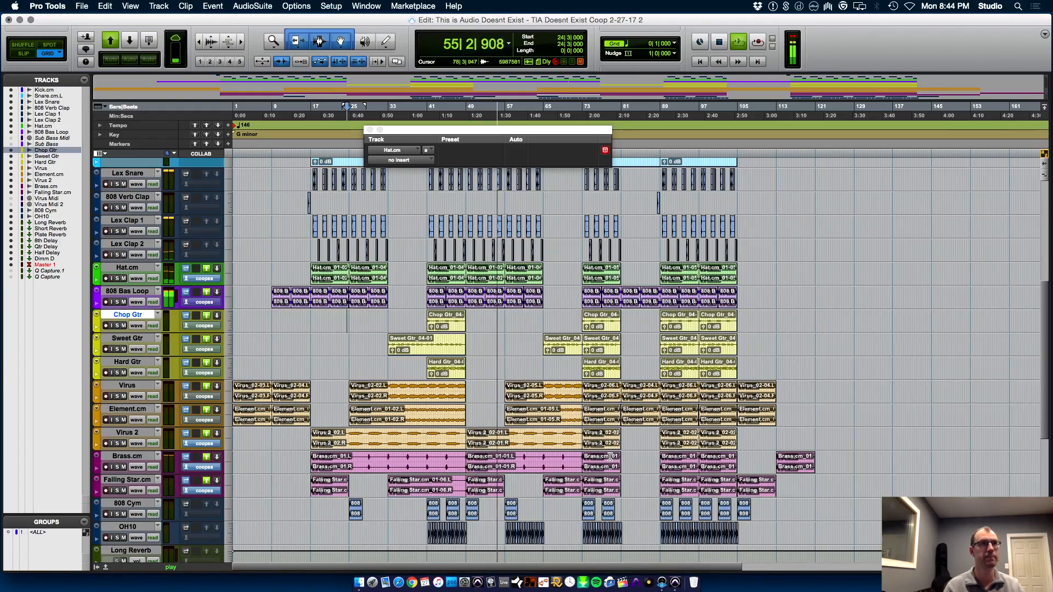
key(super+equal)
drag(765, 460, 767, 435)
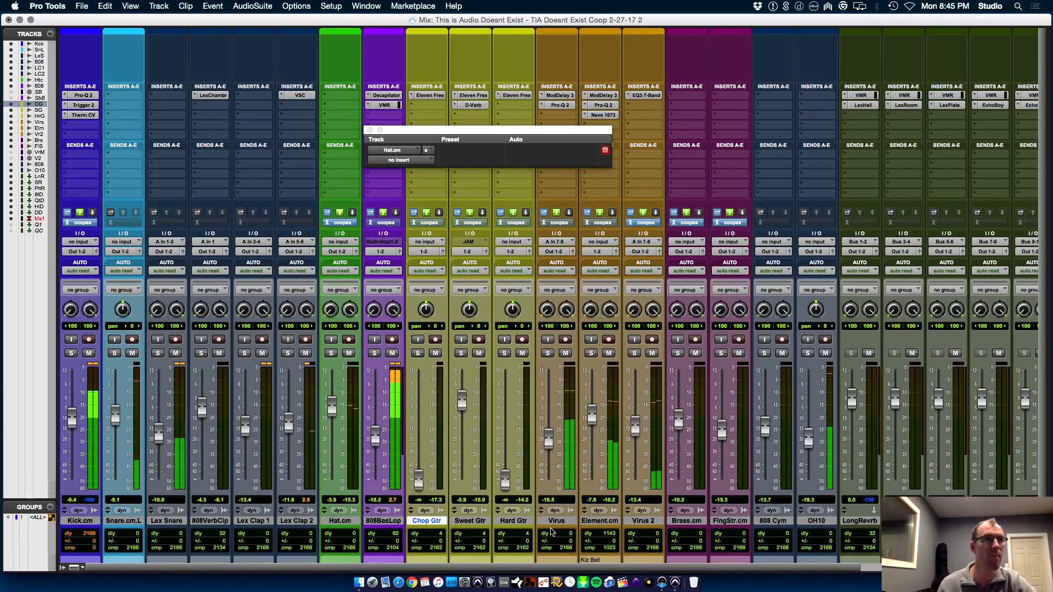
drag(425, 470, 426, 459)
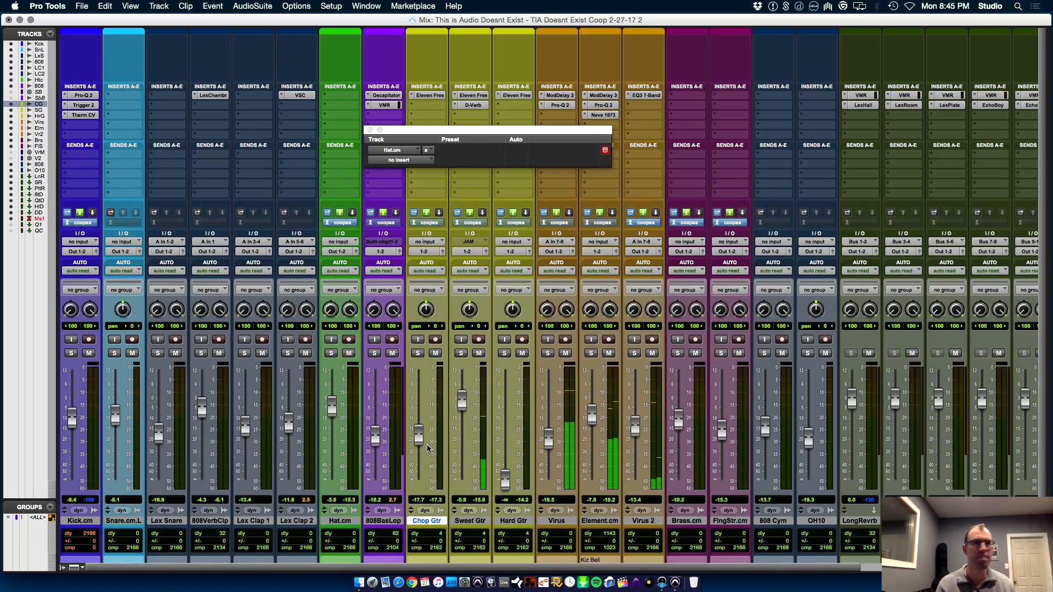
drag(418, 437, 422, 406)
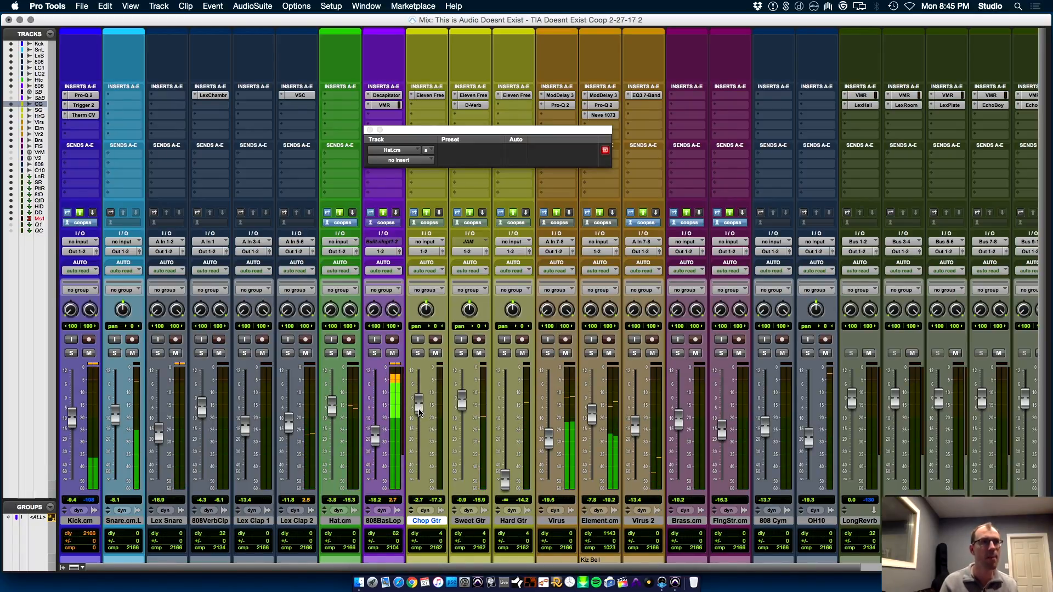
Trim the end of the Snare.cm.L clip that starts at bar 73 back to 81|1|000
click(506, 521)
key(super+equal)
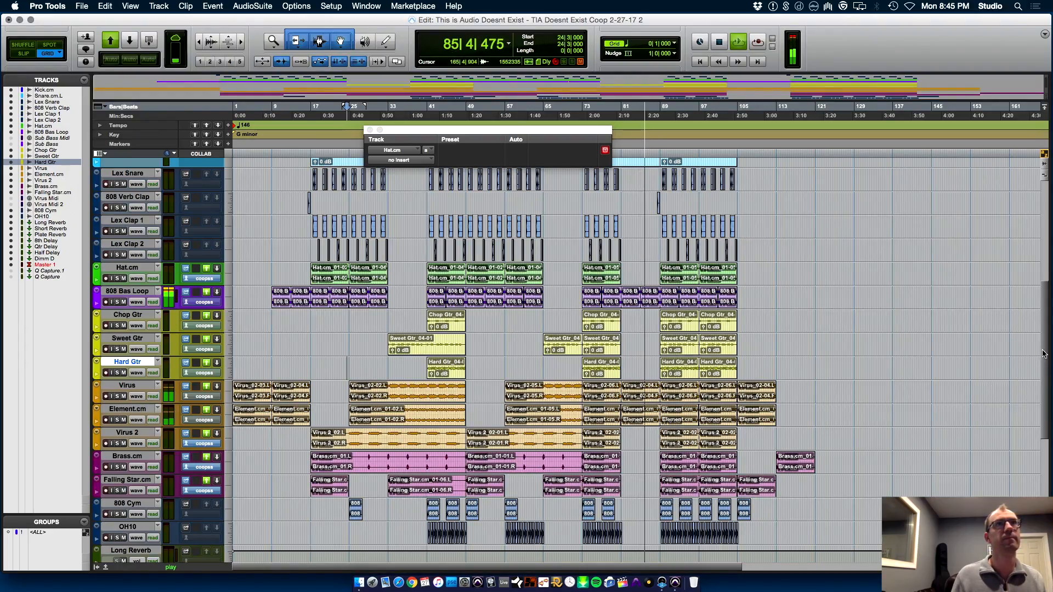
scroll(634, 312, up, 5)
click(634, 313)
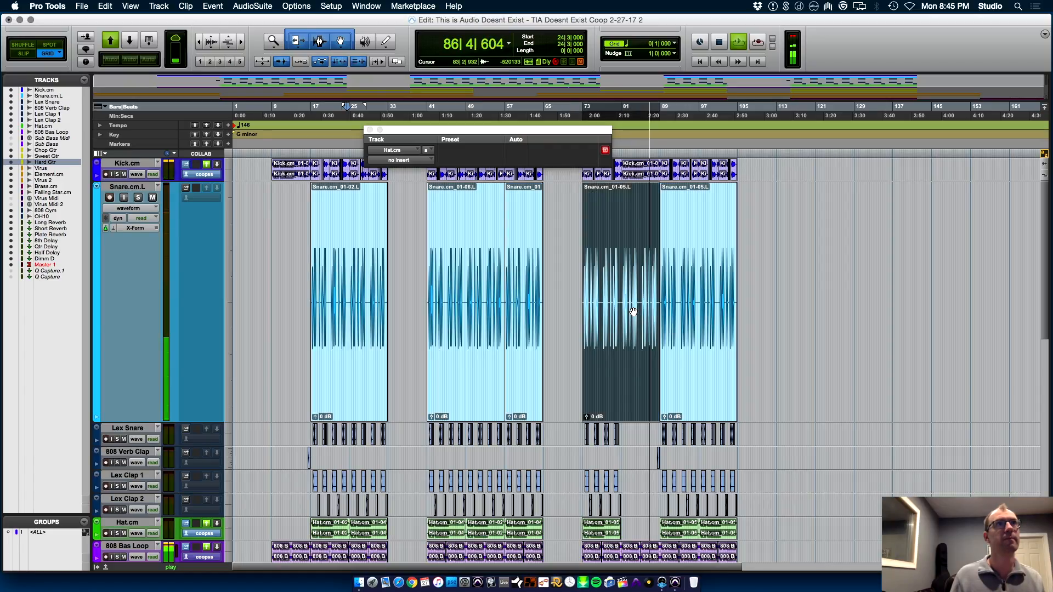
click(634, 289)
key(t)
key(t)
key(t)
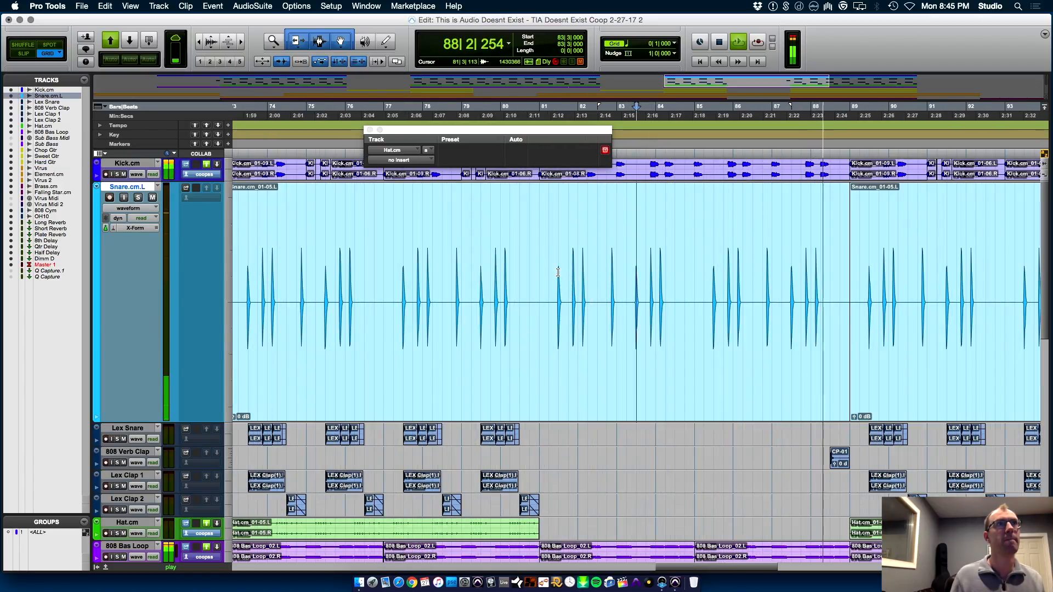
click(539, 265)
key(s)
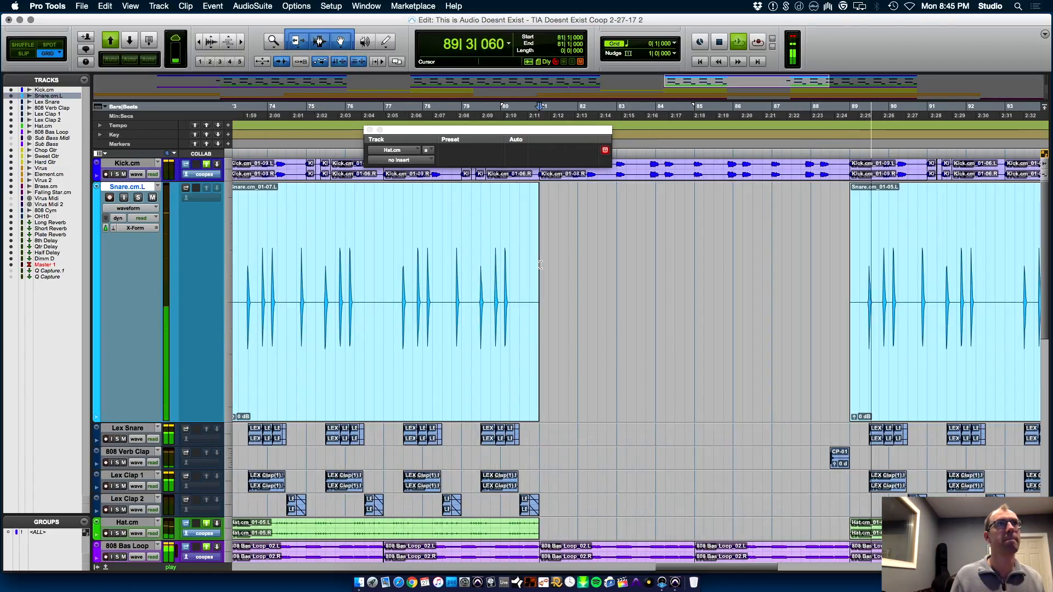
Replay from 81|1|000, select the Kick.cm clip between bars 81 and 89, and lower the Kick.cm fader to about -13.4 dB
key(space)
key(space)
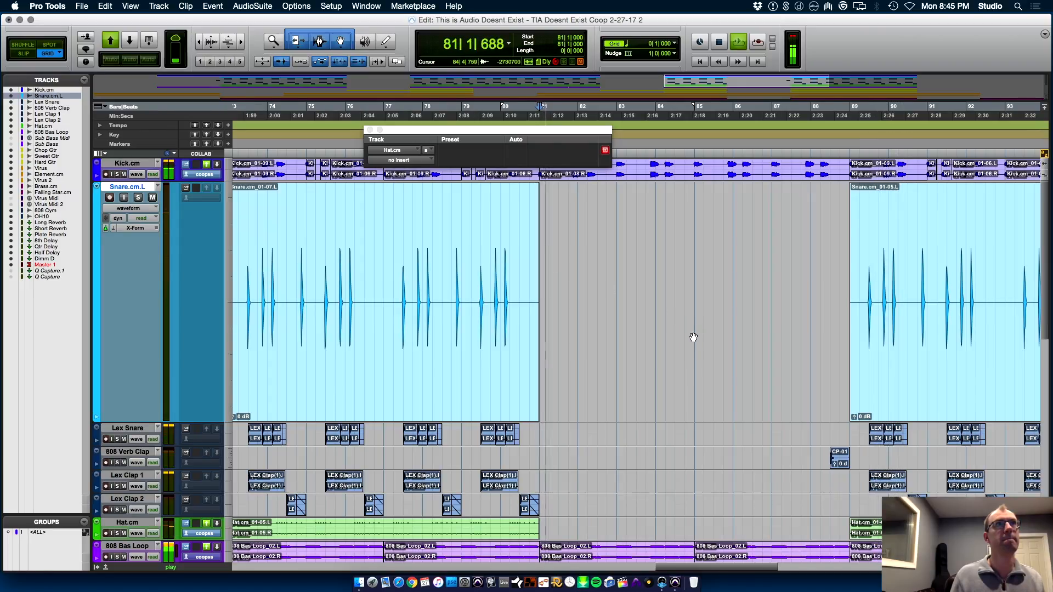
click(667, 179)
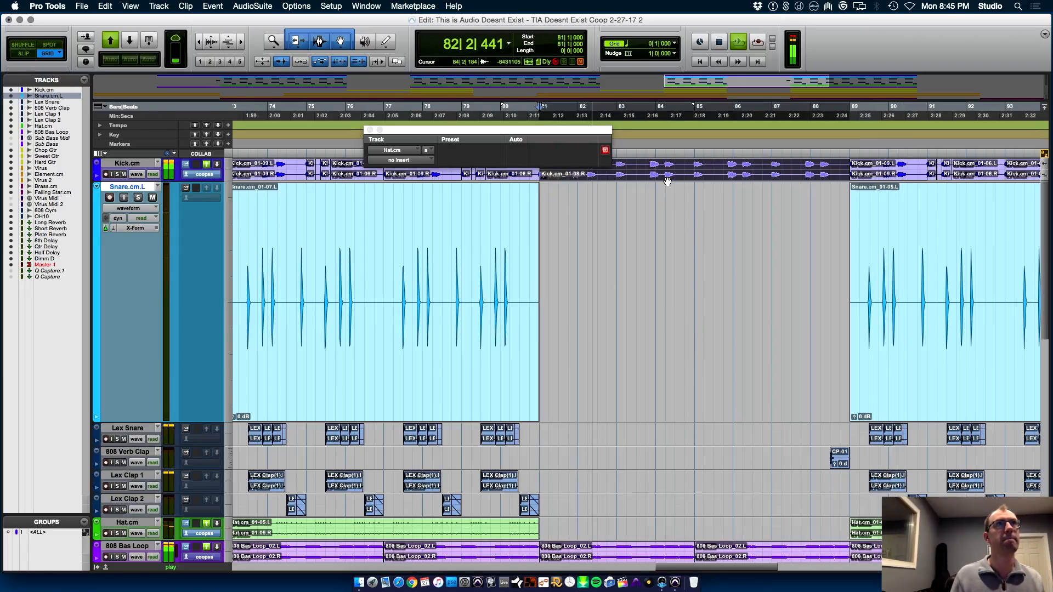
key(Delete)
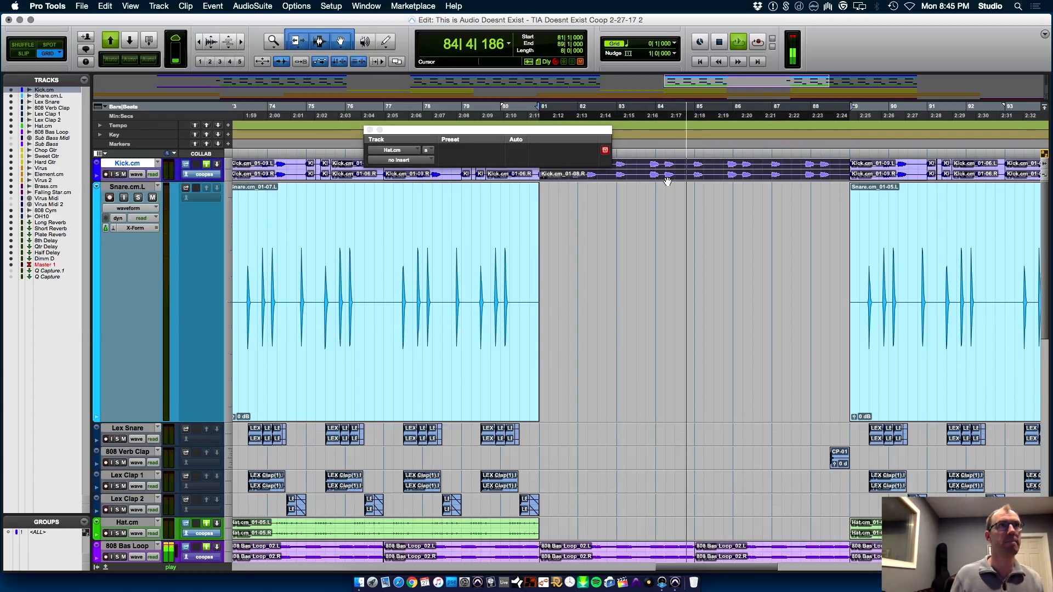
key(super+equal)
drag(71, 421, 74, 434)
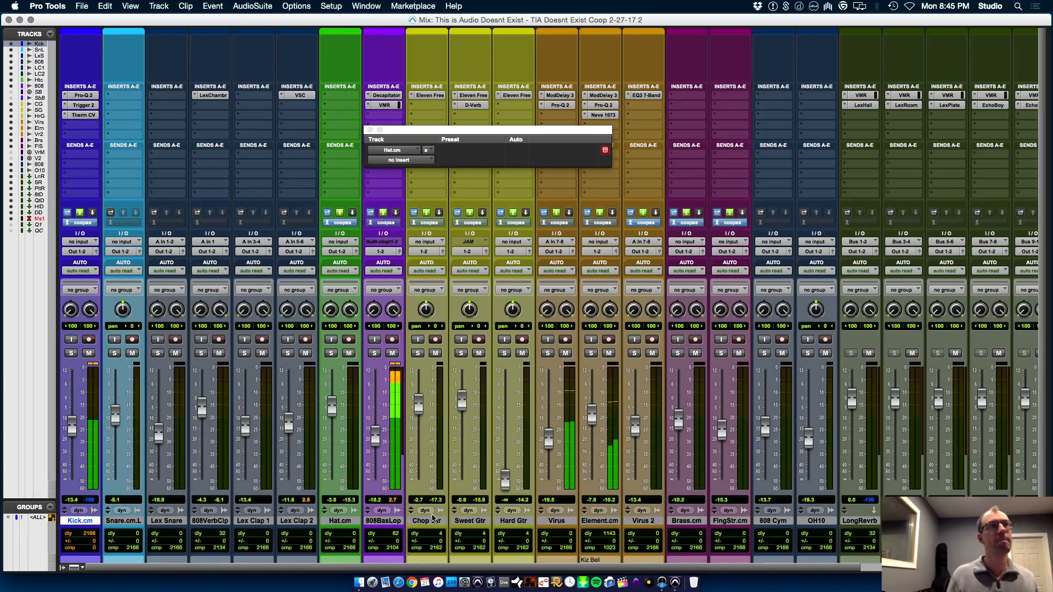
Select Hard Gtr, raise its fader to about -11.0 dB and close the empty Hat.cm plug-in window
click(514, 523)
drag(506, 479, 509, 425)
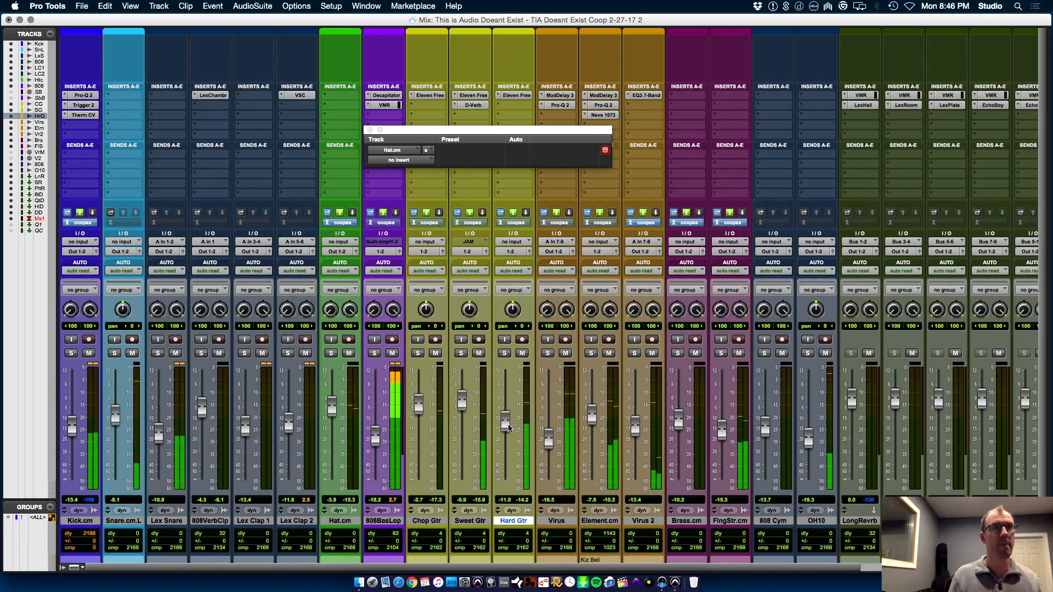
click(369, 130)
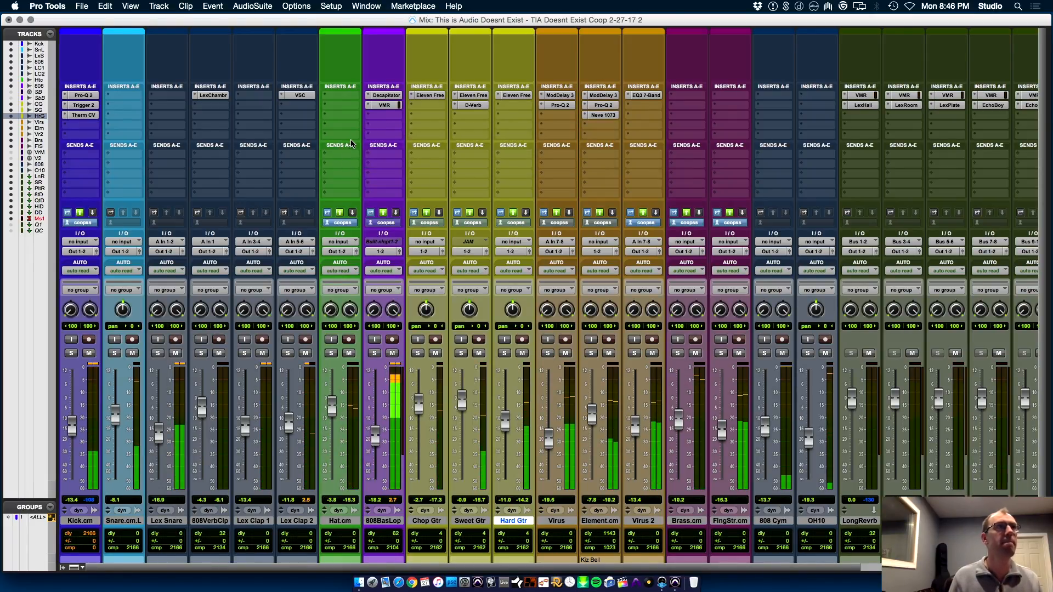
Insert the stereo SoundToys PanMan plug-in on the first insert of the Hat.cm track
click(340, 96)
mouse_move(384, 145)
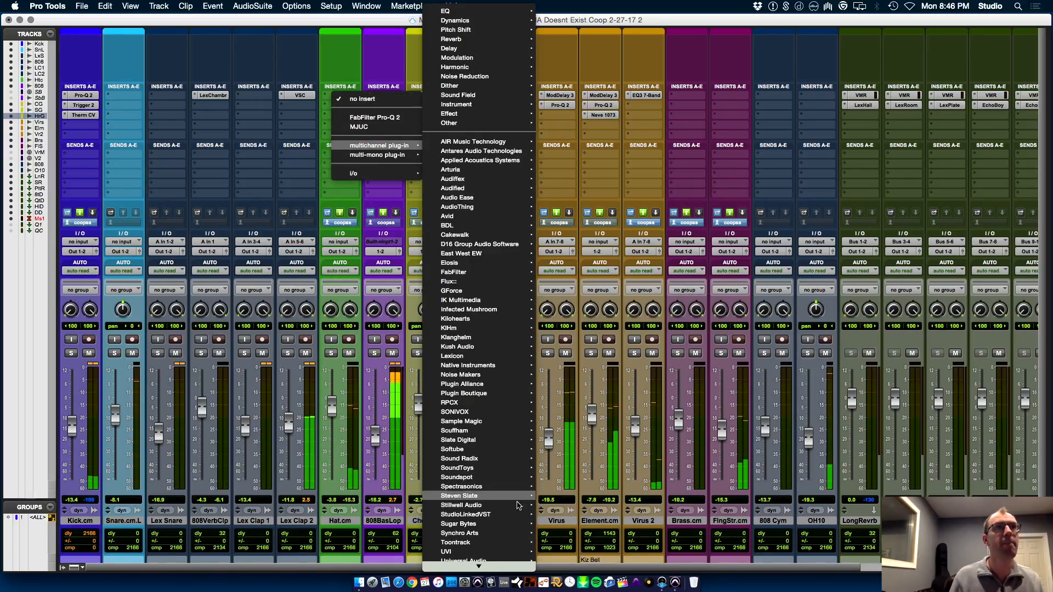
mouse_move(493, 468)
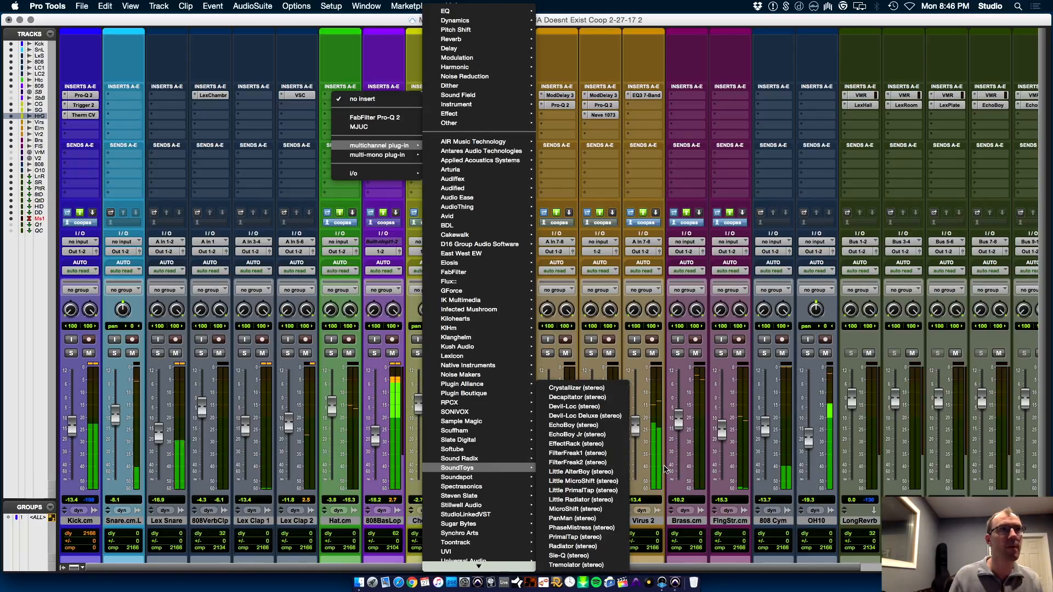
click(598, 519)
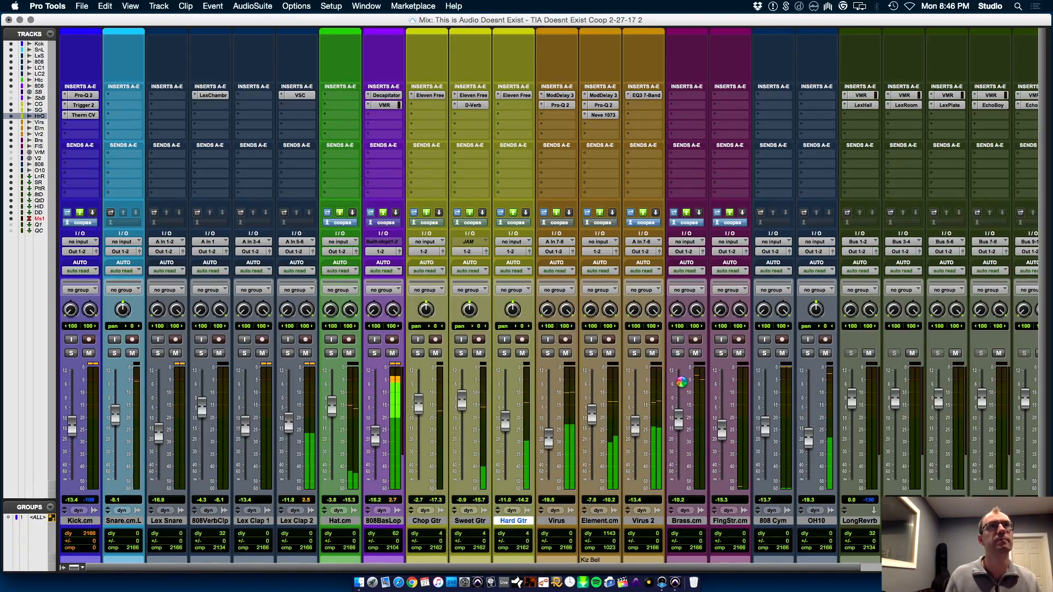
Try the Rhythm Step and Rhythm Shape panning modes in PanMan on Hat.cm
click(672, 300)
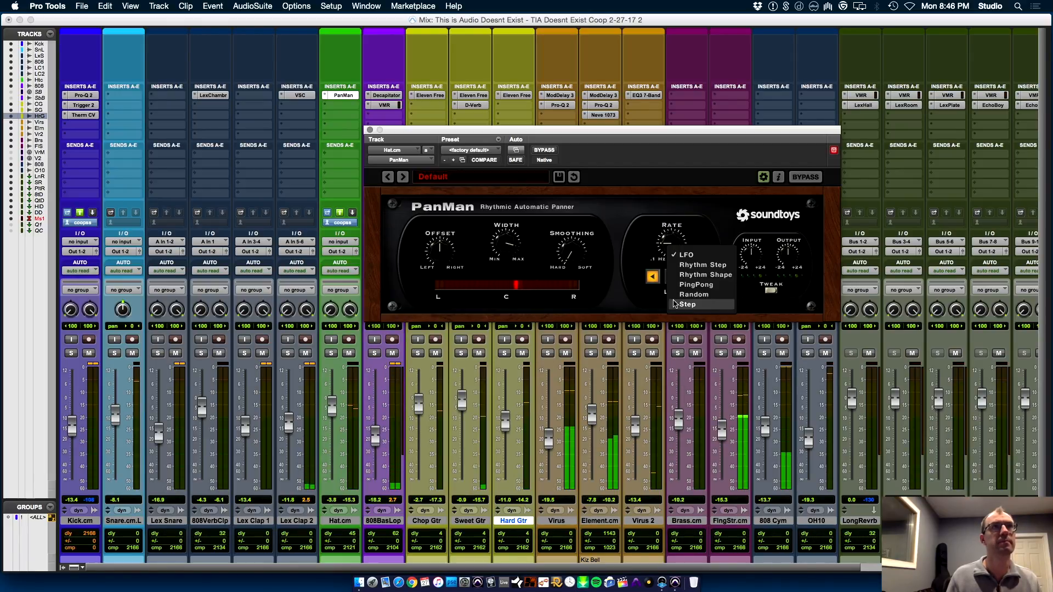
click(700, 267)
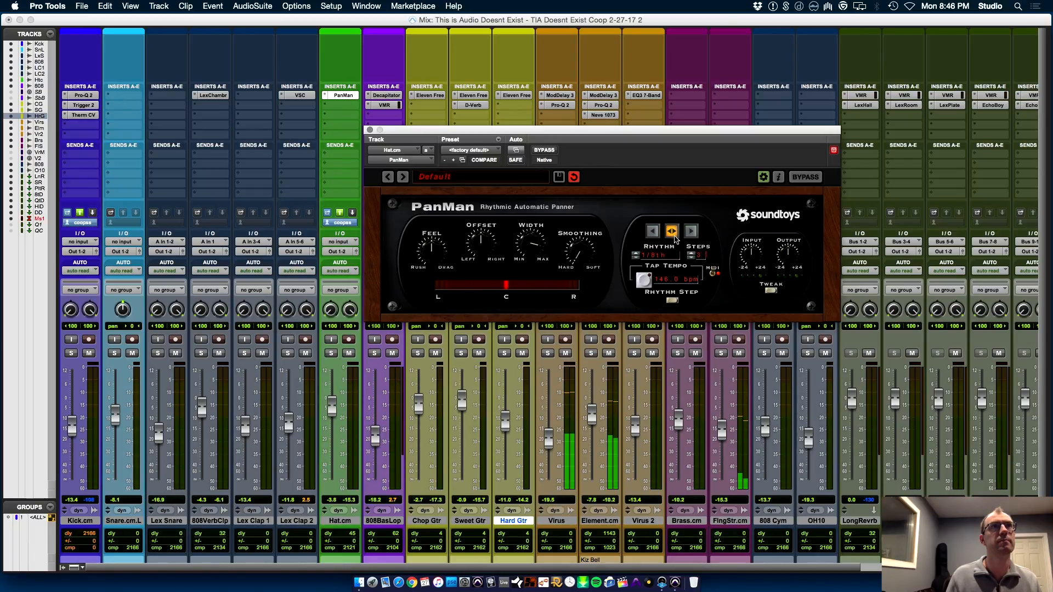
click(674, 299)
click(690, 275)
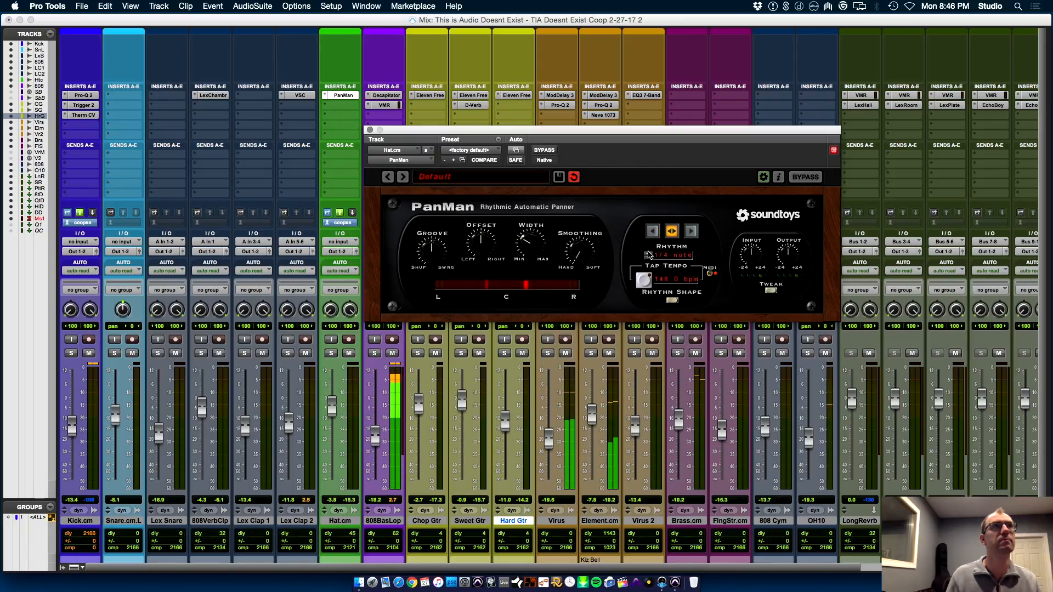
Play the arrangement from 88|1|000 and reduce PanMan's Width on the hi-hat
key(super+equal)
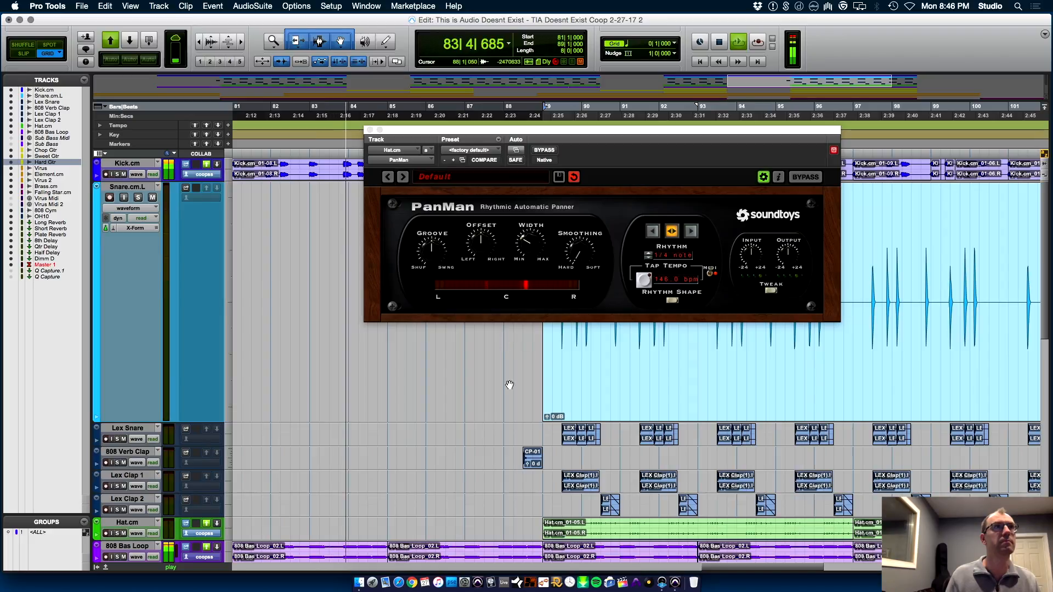
click(509, 428)
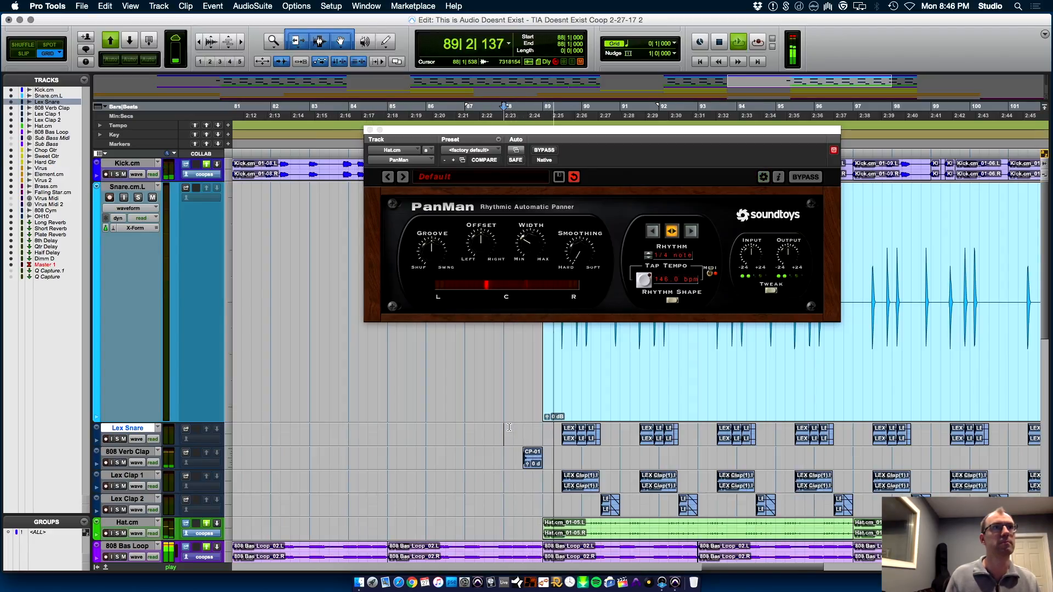
drag(529, 244, 529, 255)
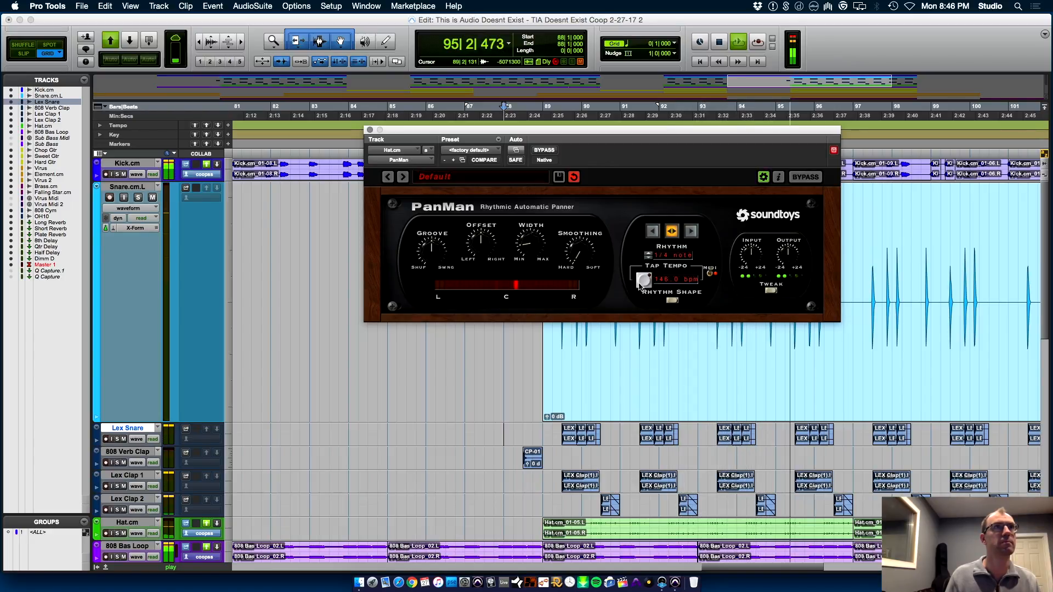
Set PanMan's panning mode to Random with a 1/16th rhythm
click(677, 299)
click(685, 297)
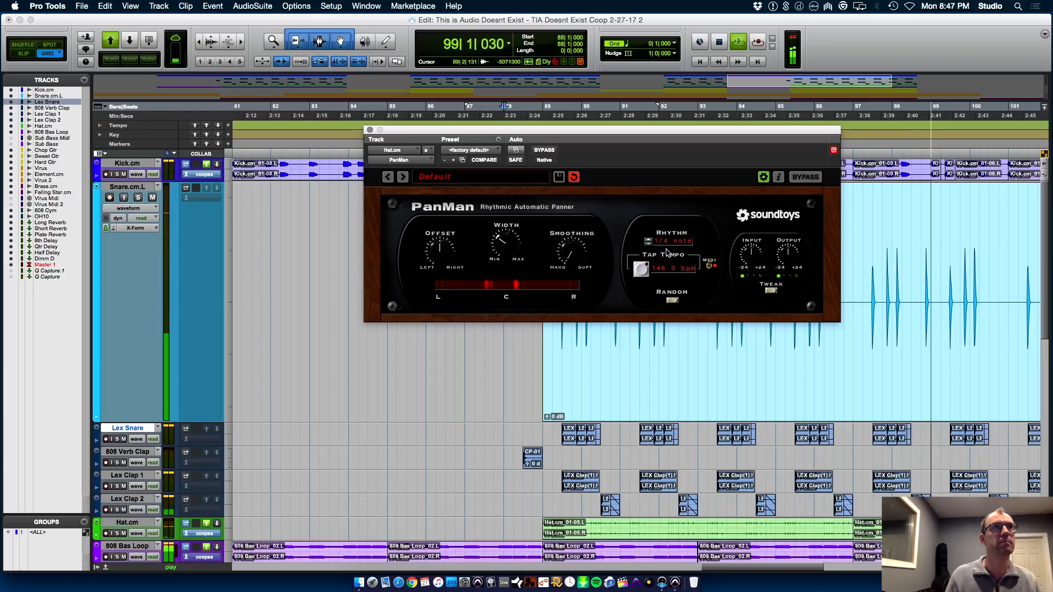
click(648, 243)
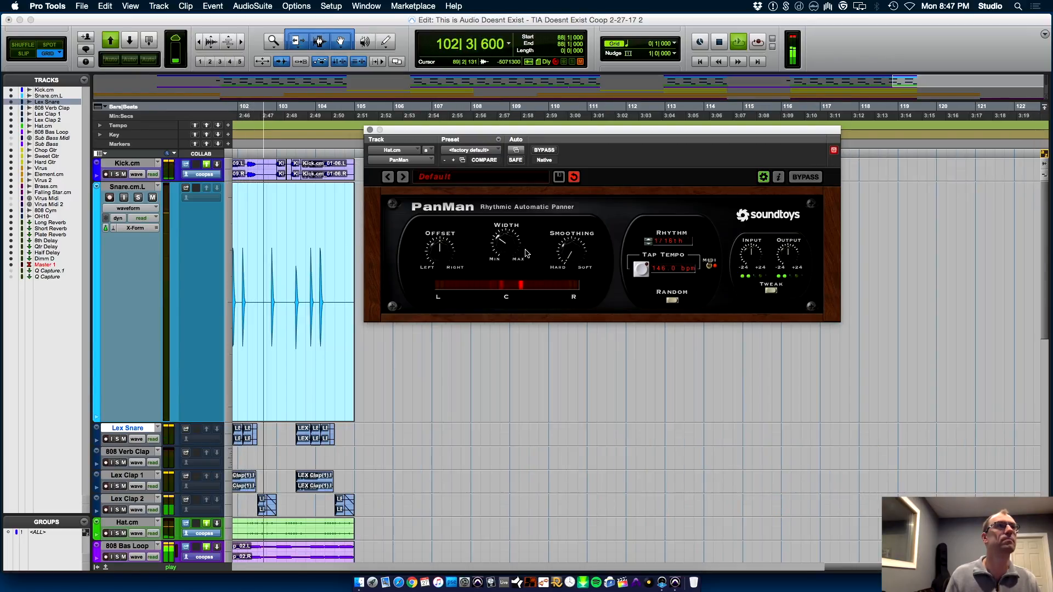
Reduce the Snare.cm.L track height to match the other tracks and close the PanMan window
key(super+bracketleft)
key(super+bracketleft)
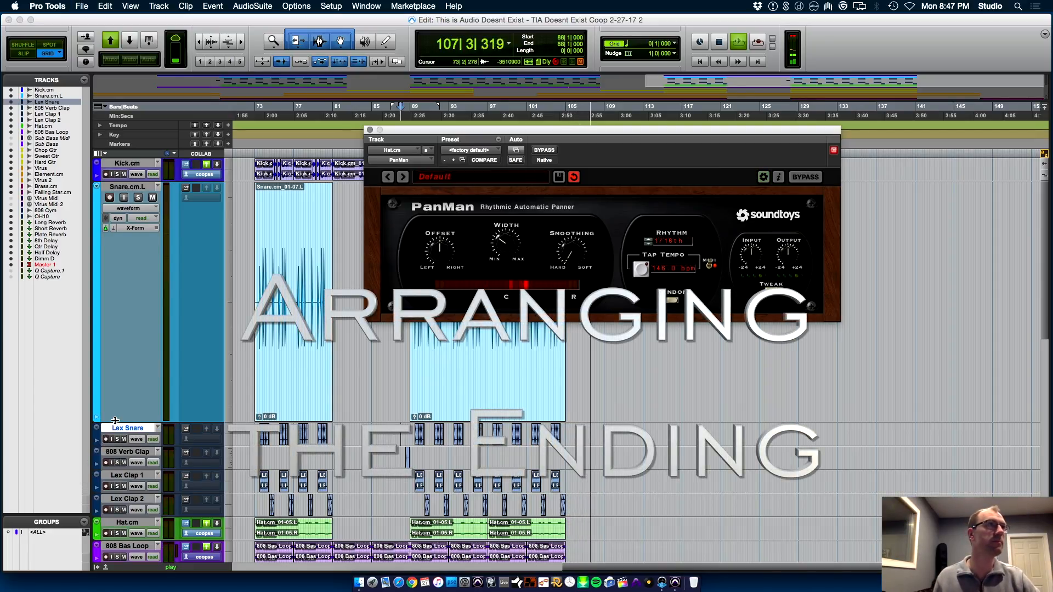
drag(116, 423, 130, 205)
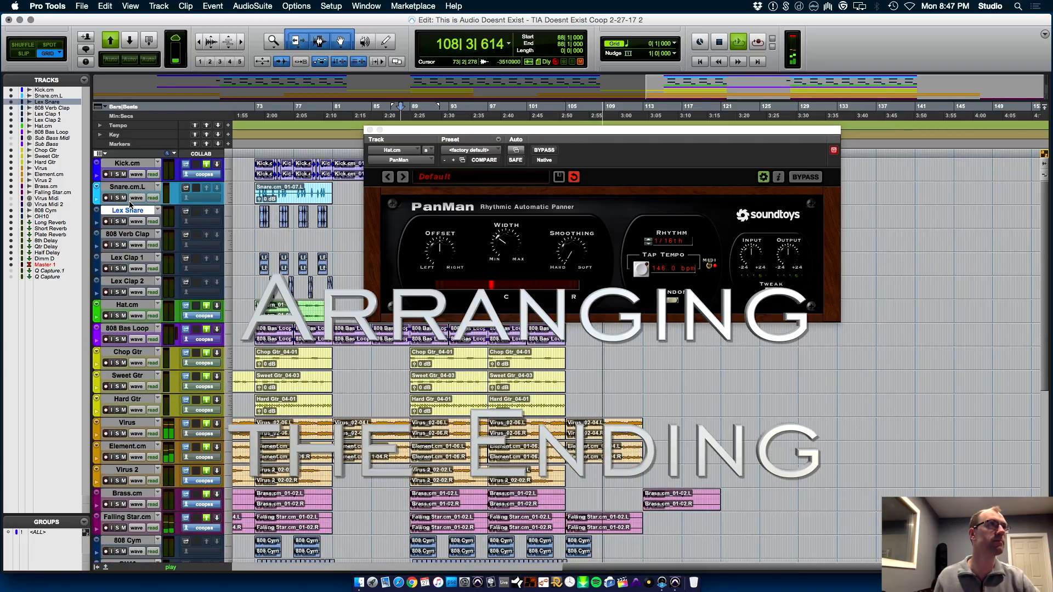
click(370, 130)
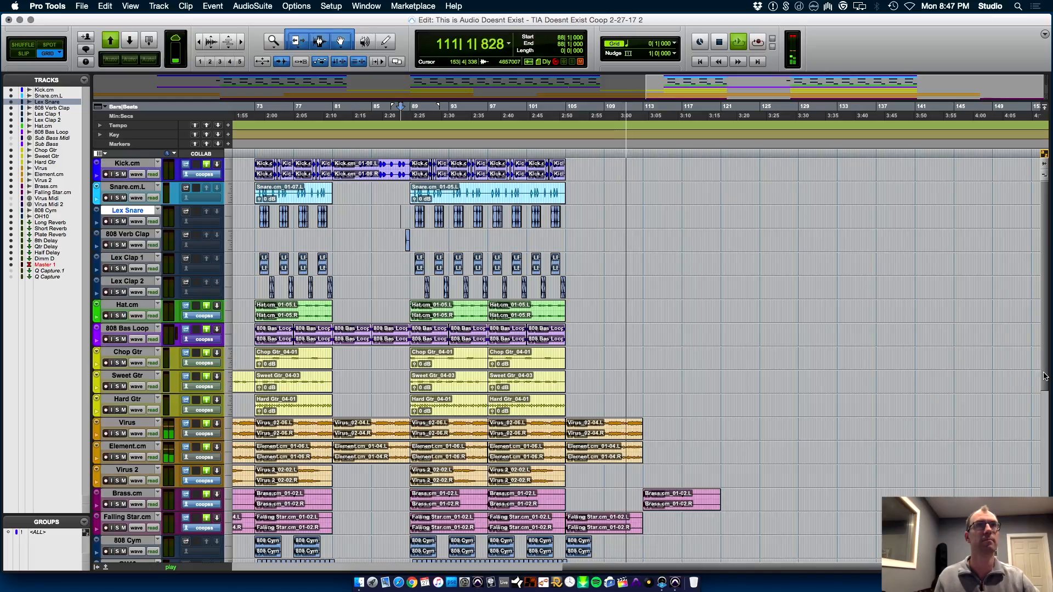
Extend the ends of the Element.cm and Virus clips that start at bar 105 to 129|1|000
scroll(1046, 392, down, 1)
drag(1046, 388, 1050, 429)
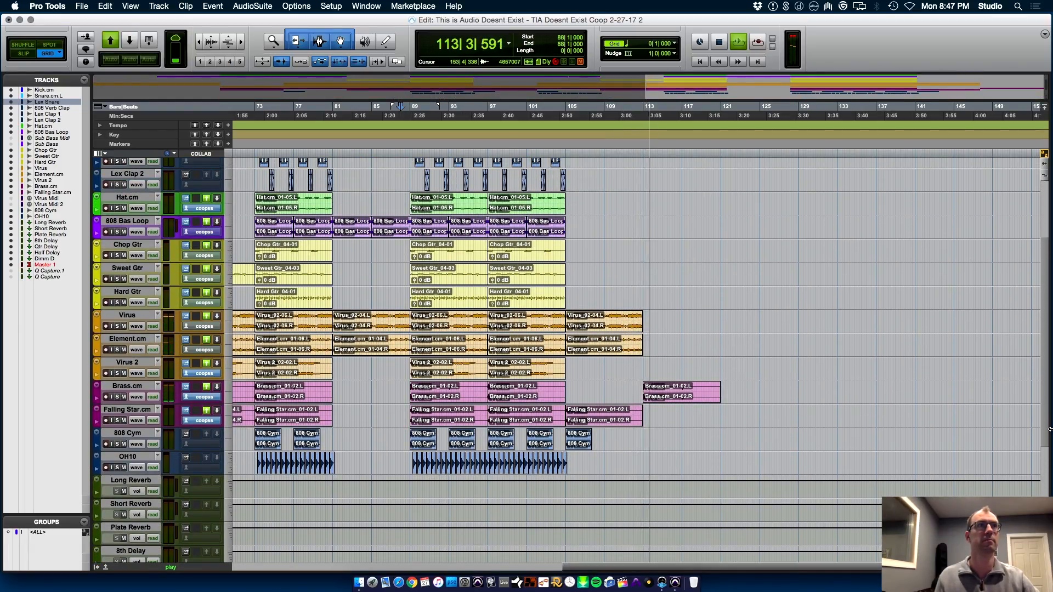
click(633, 363)
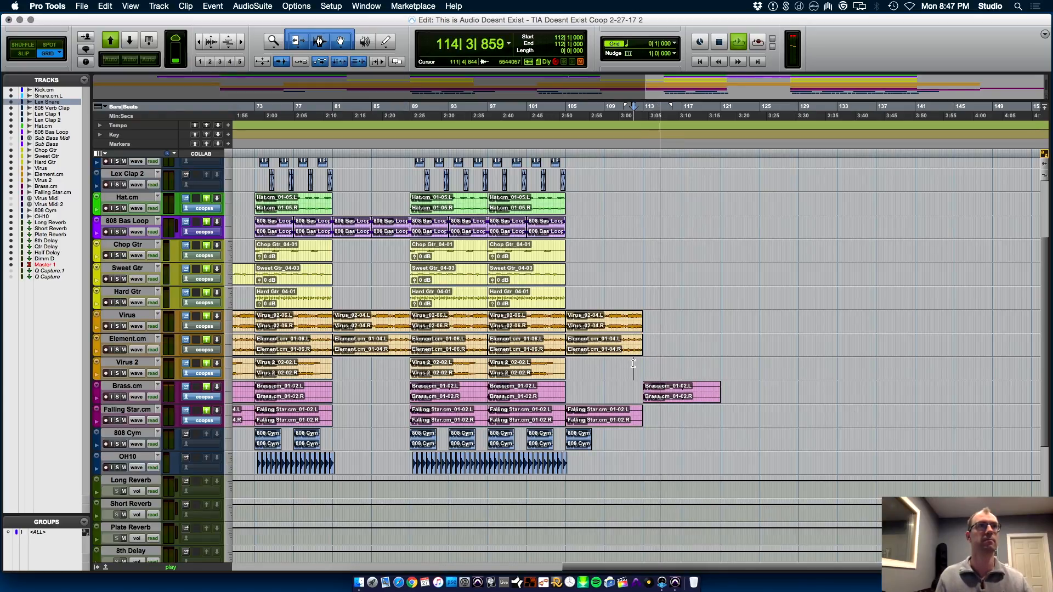
key(space)
key(space)
drag(640, 349, 798, 349)
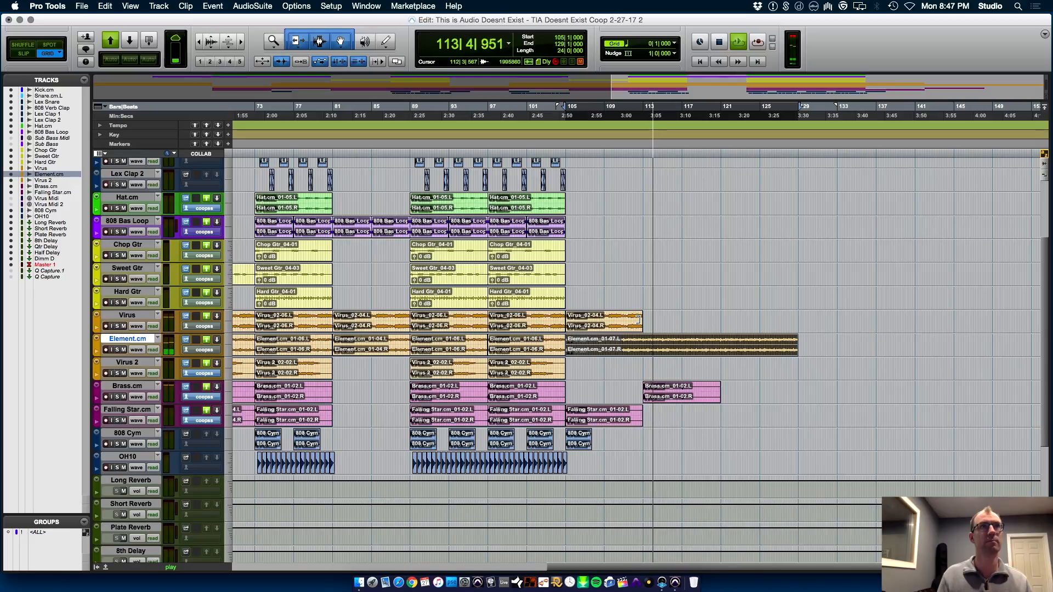
drag(640, 320, 798, 319)
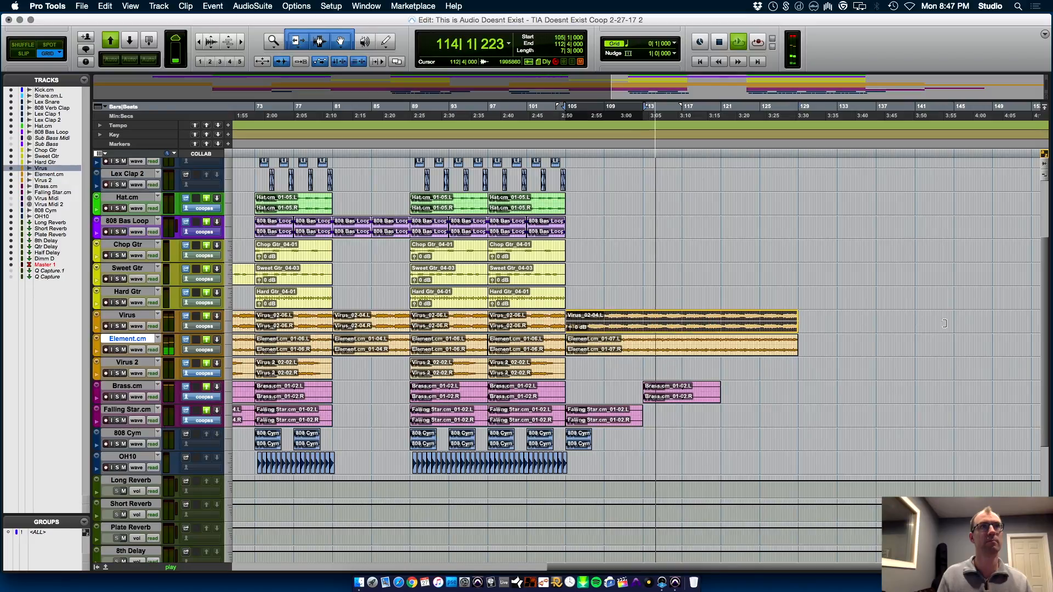
Trim the ends of the extended Virus and Element.cm clips back to 113|1|000
click(645, 313)
key(s)
key(t)
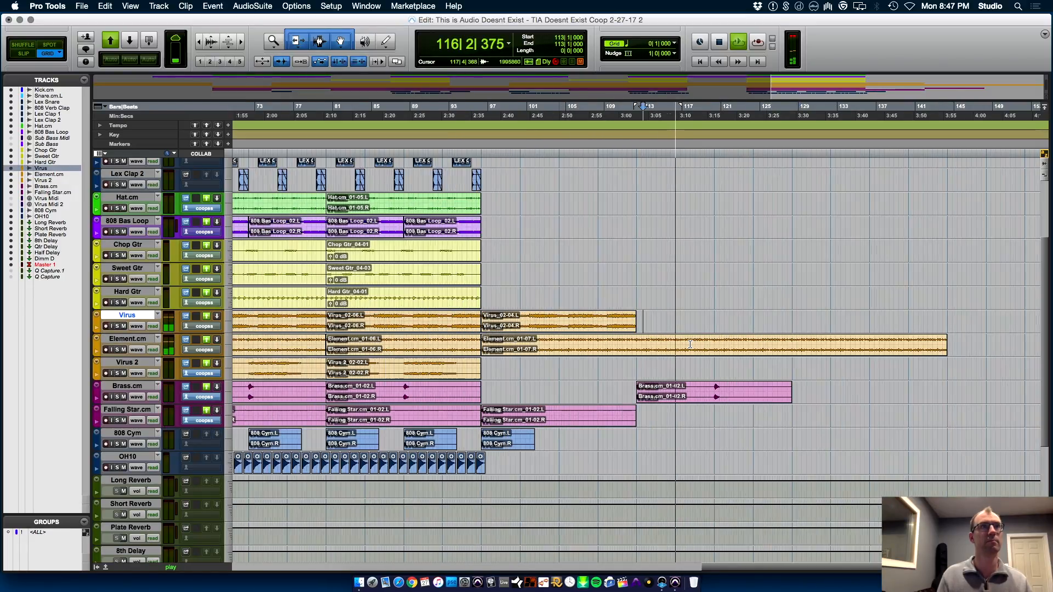
key(t)
key(space)
click(644, 344)
key(s)
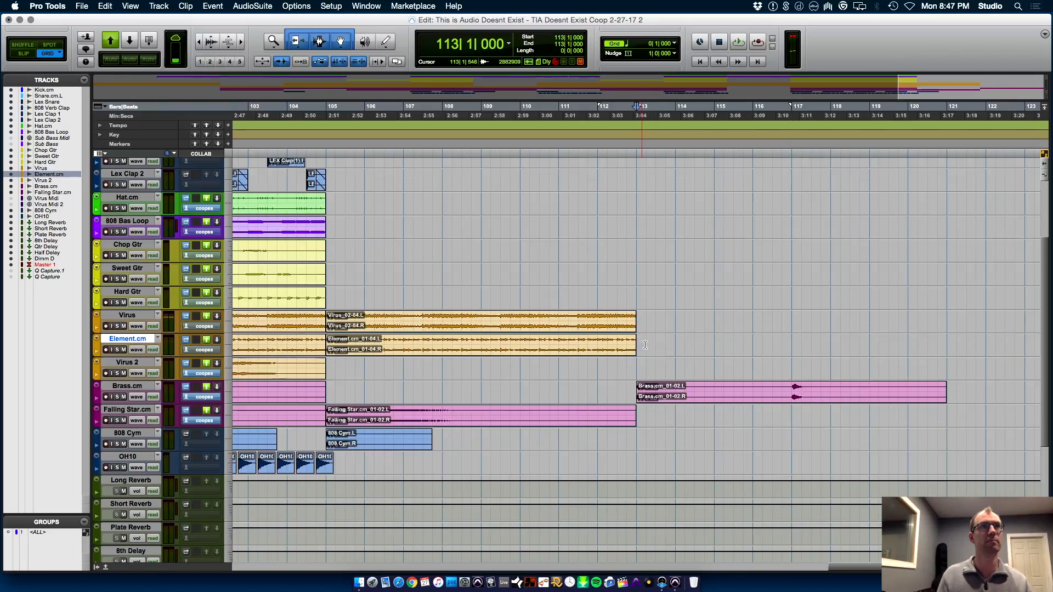
Play from 107|1|000 and extend the end of the last Virus clip to 113|3|000
key(r)
key(r)
click(579, 369)
key(space)
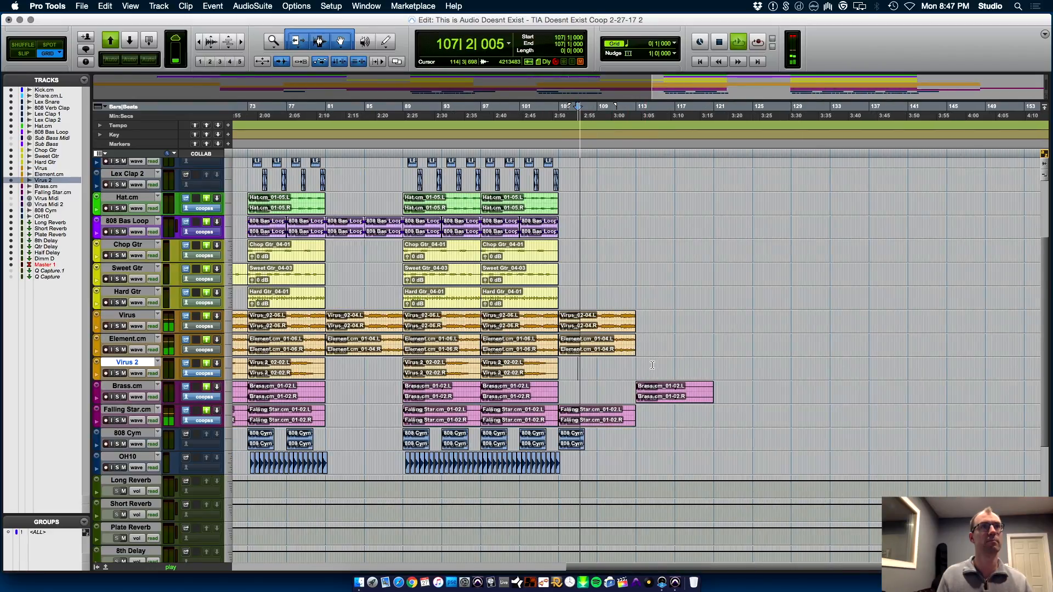
key(t)
key(t)
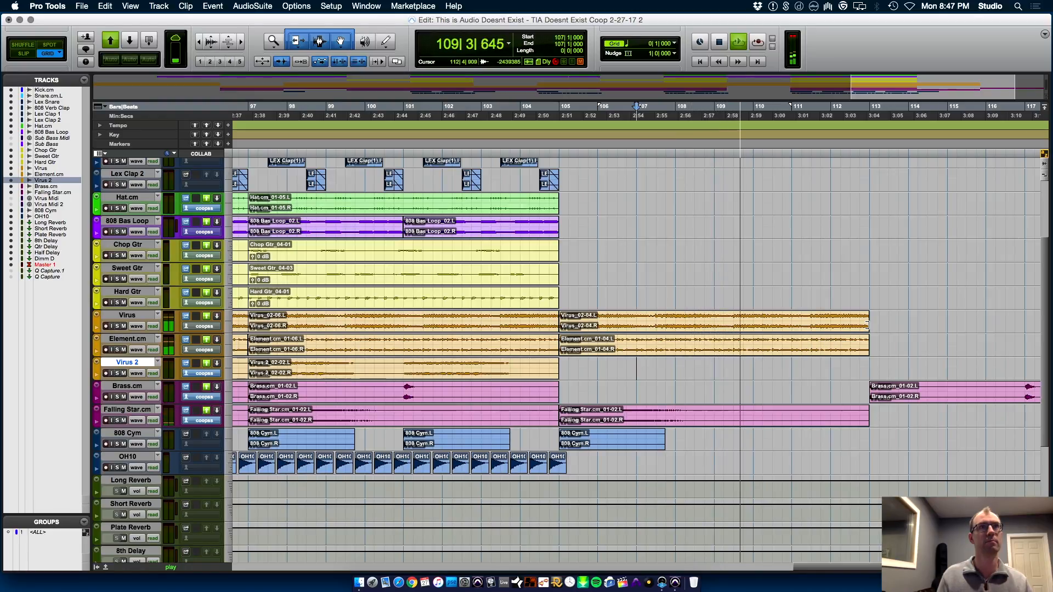
mouse_move(867, 325)
mouse_down()
mouse_move(906, 324)
mouse_move(888, 324)
mouse_up()
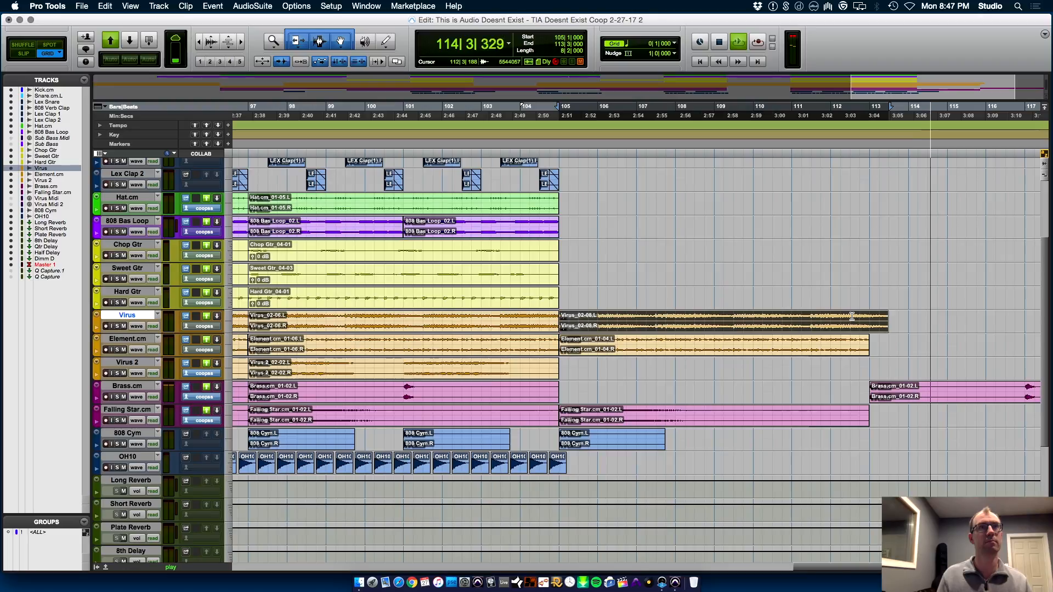
key(space)
key(r)
key(r)
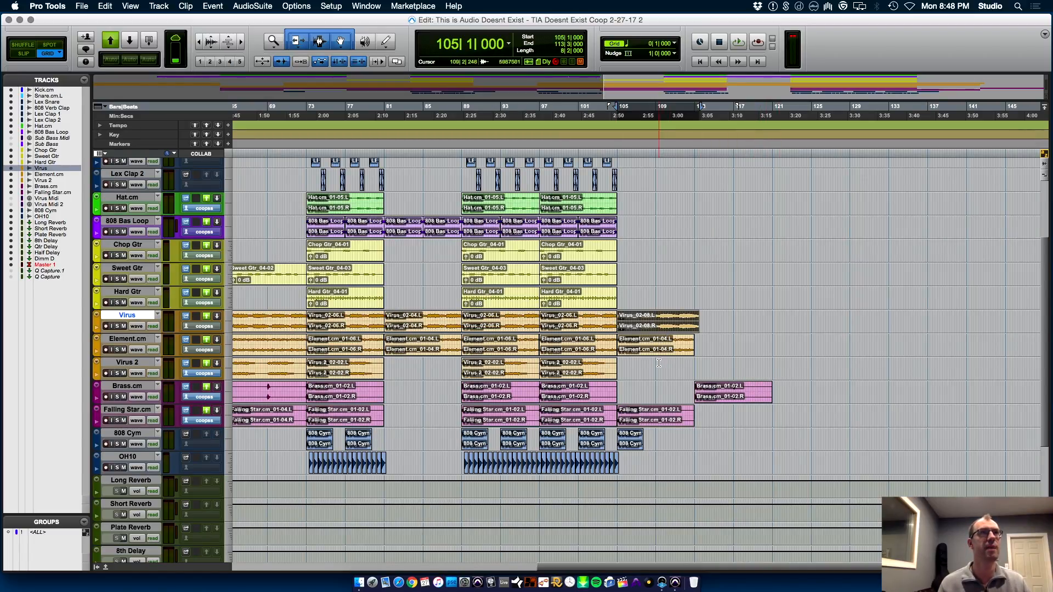
Try to extend the last Element.cm clip to 129|1|000, and undo the extension
drag(691, 344, 849, 344)
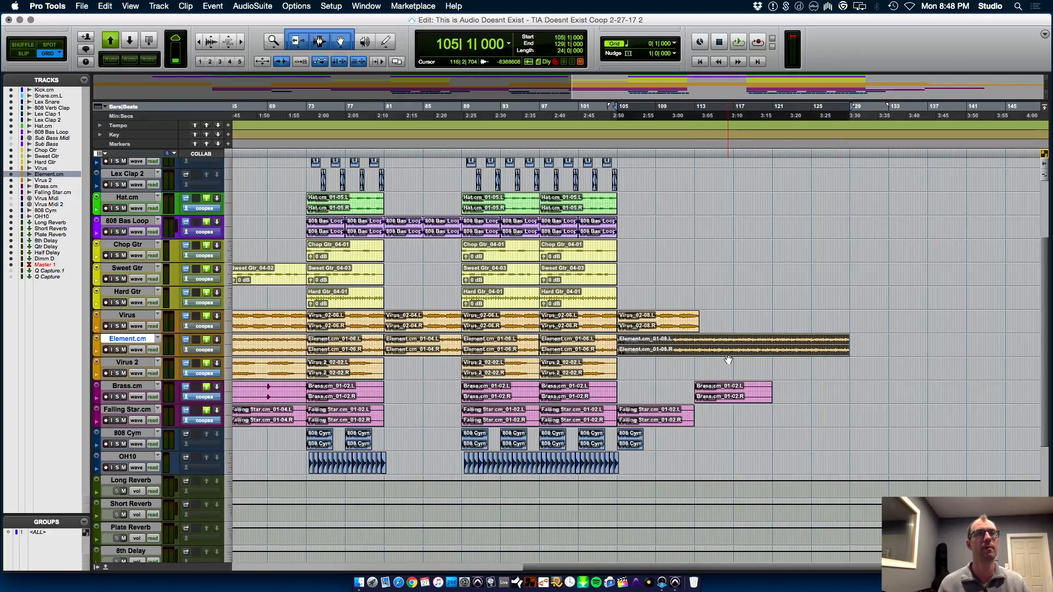
key(super+z)
key(super+bracketleft)
key(super+bracketleft)
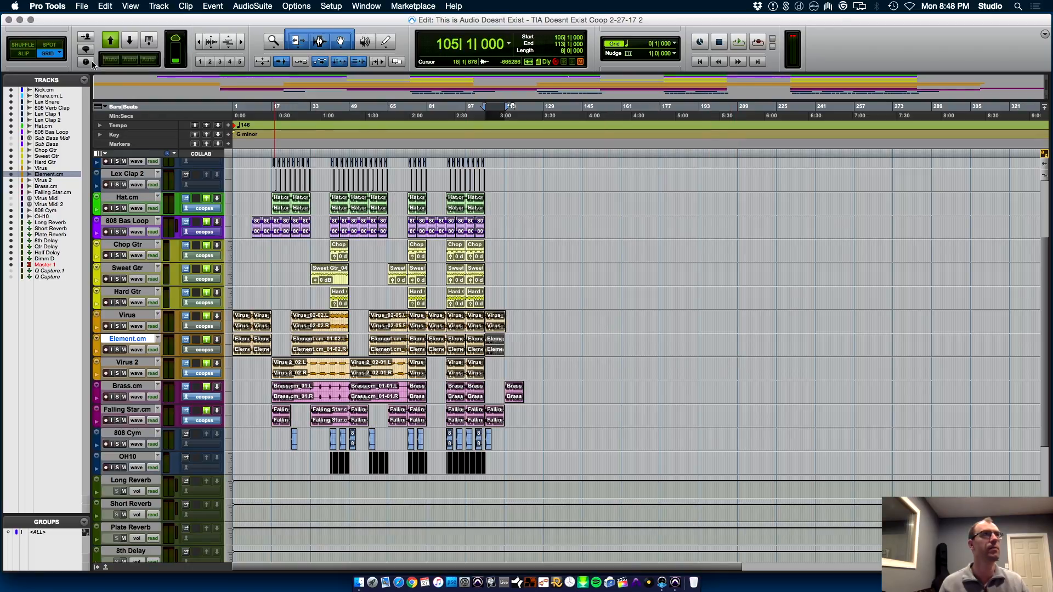
Close the current session and open the earlier session TIA Doesnt Exist Coop 2-27-17
click(75, 4)
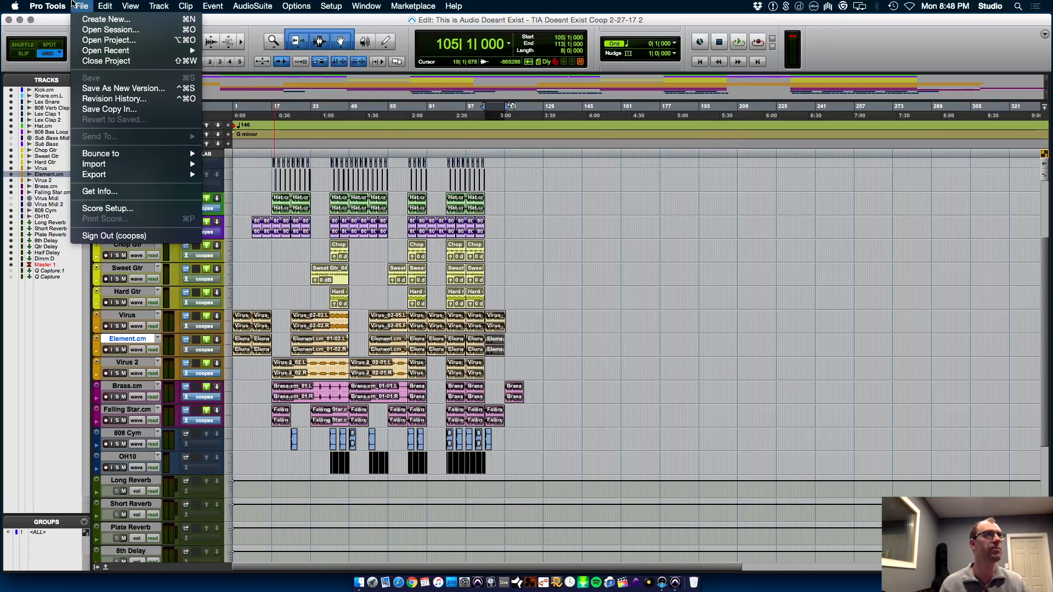
click(113, 99)
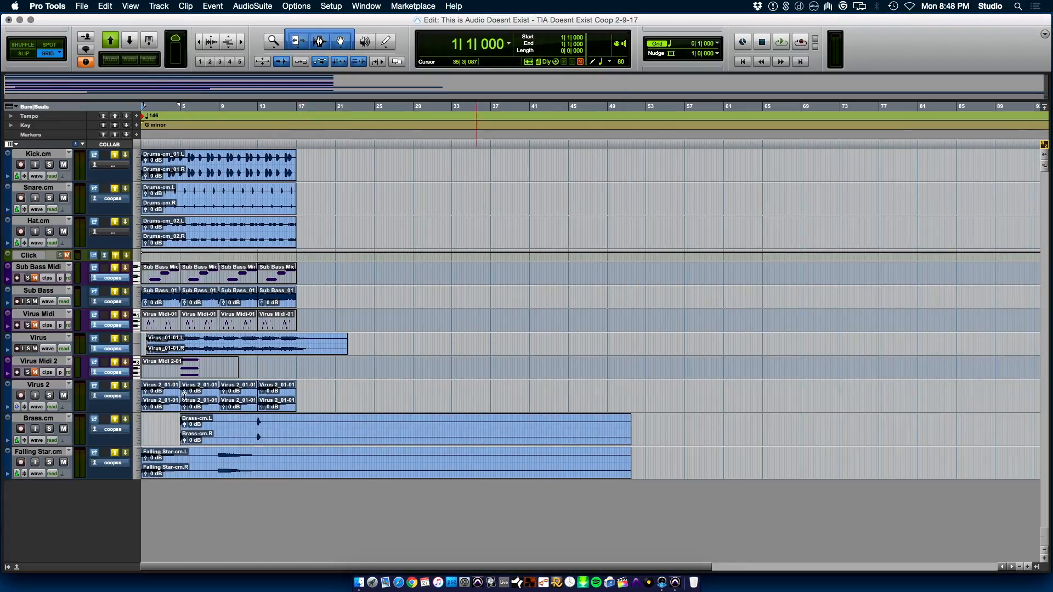
click(81, 5)
click(96, 58)
click(580, 258)
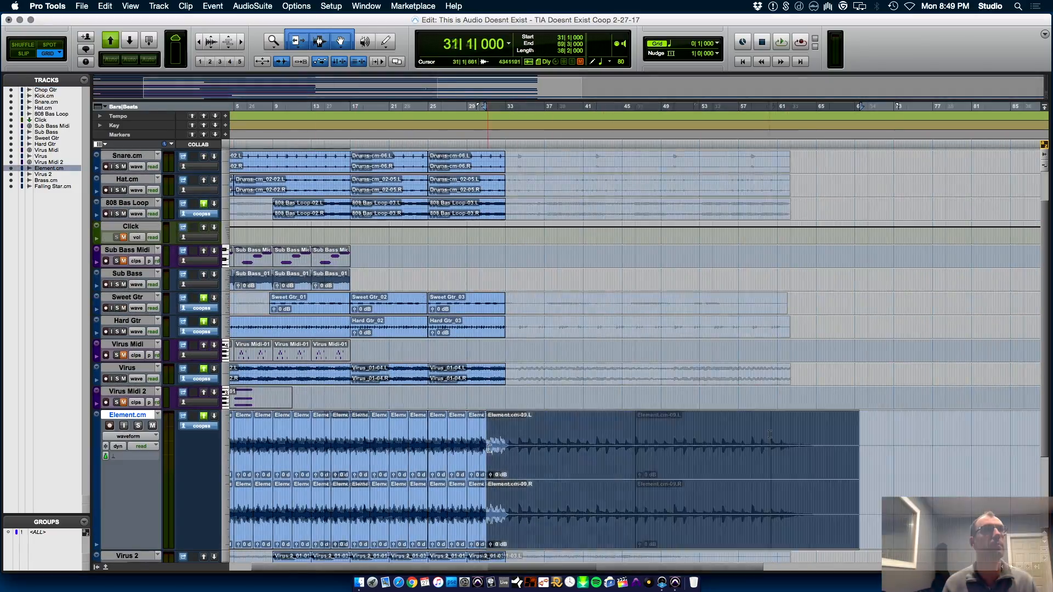
Split the extended last Element.cm clip at 32|4|000 to separate its decaying tail
key(t)
key(t)
key(t)
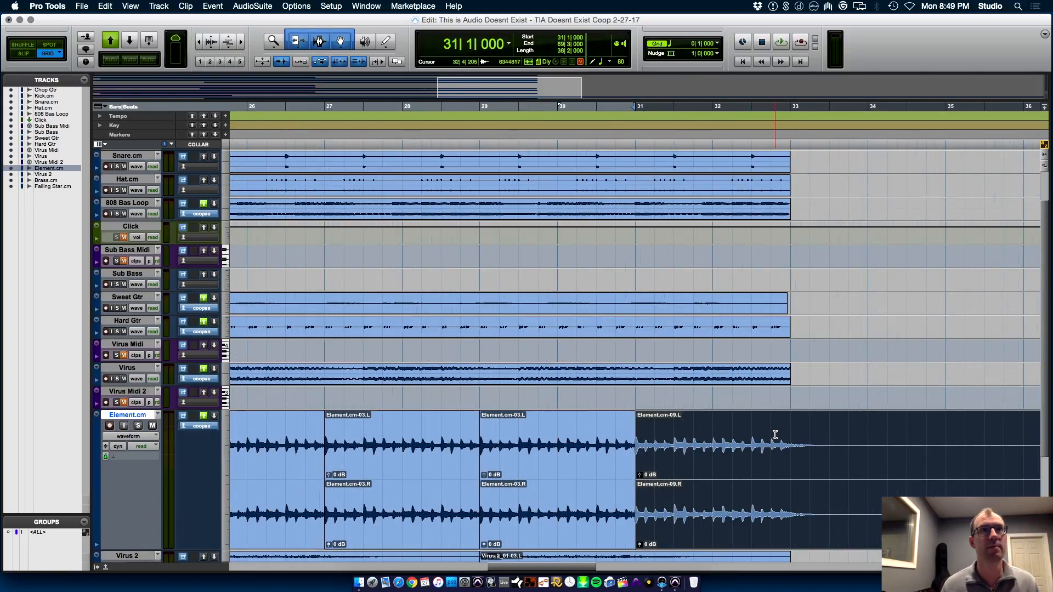
click(771, 434)
key(r)
key(r)
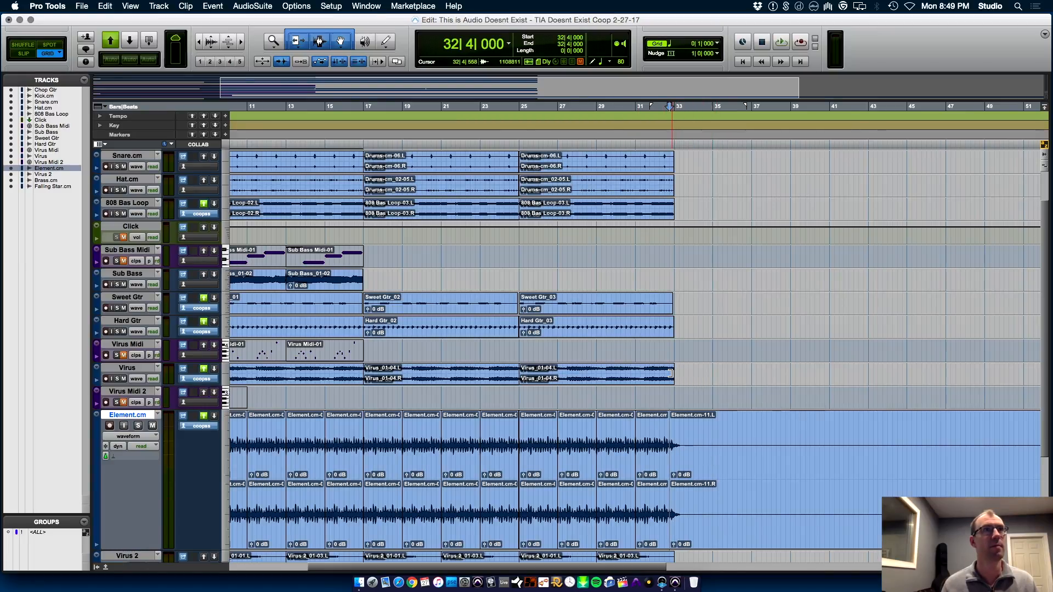
Extend the last Virus clip to 38|2|129, split it at 31|3|000 and select the tail
drag(670, 374, 958, 377)
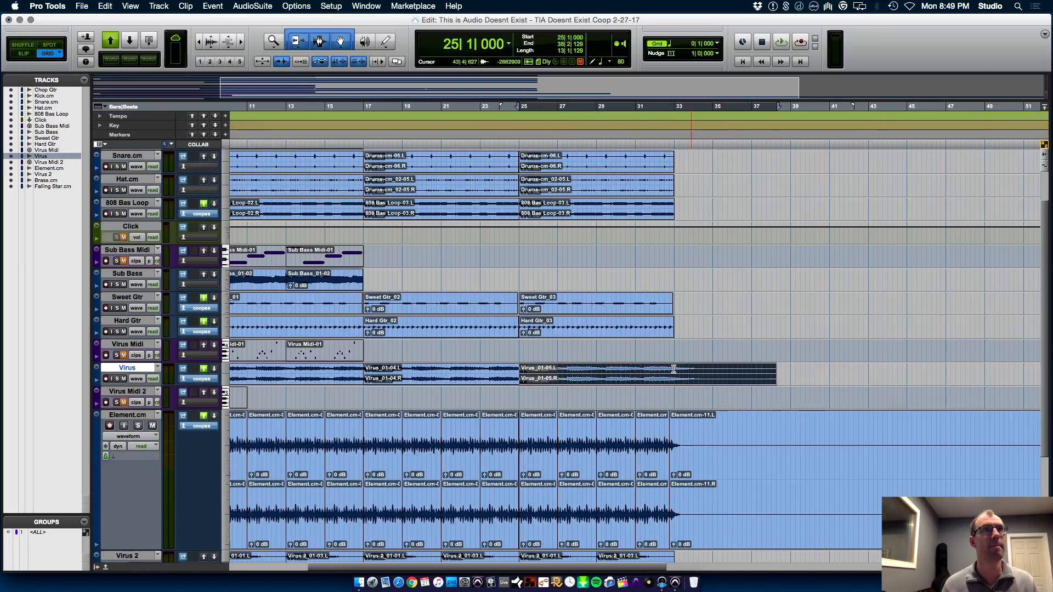
key(t)
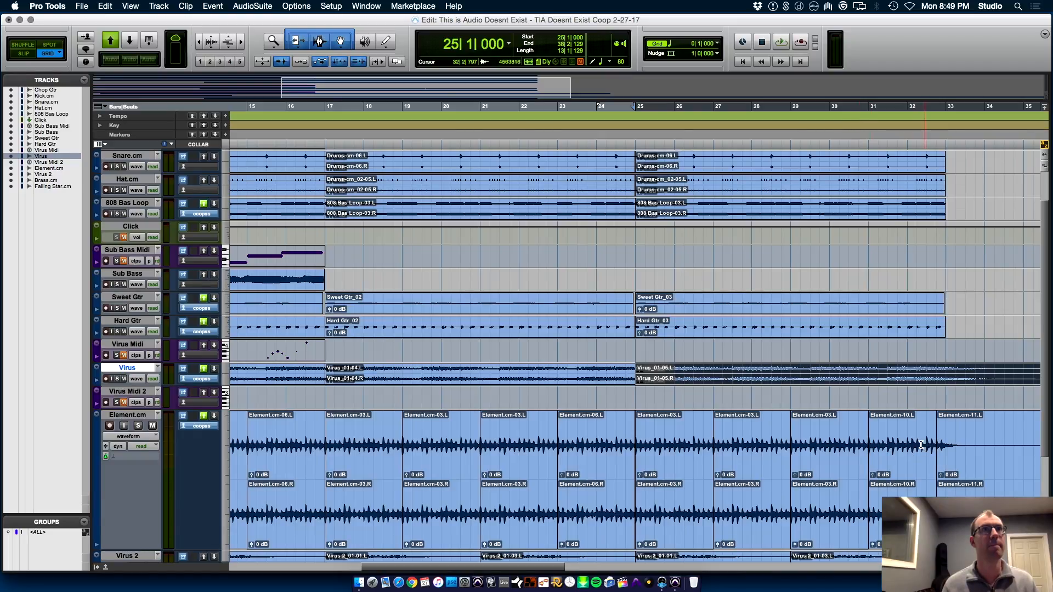
click(888, 369)
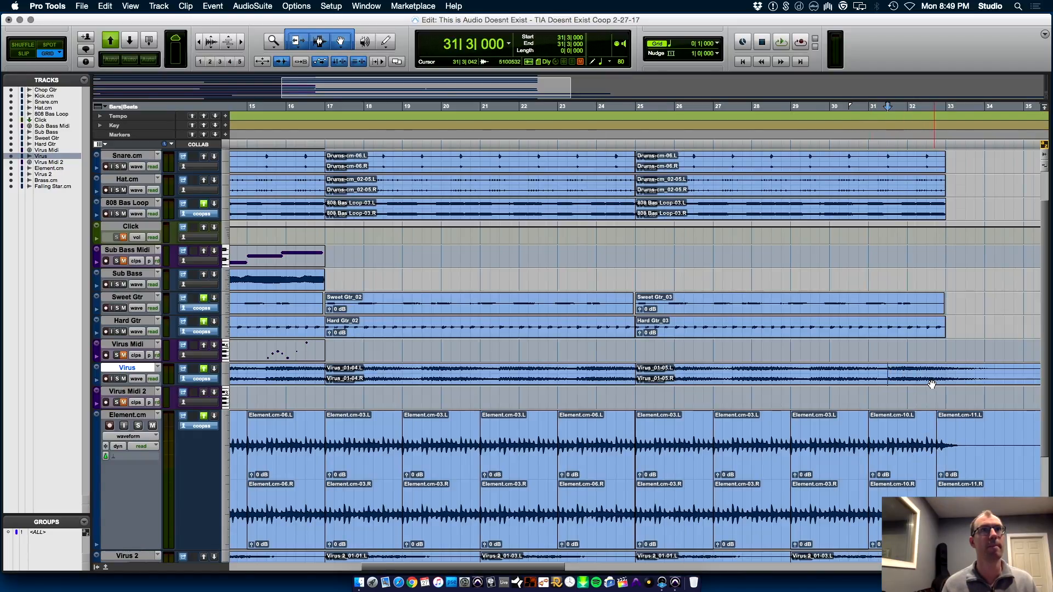
key(r)
key(r)
click(572, 381)
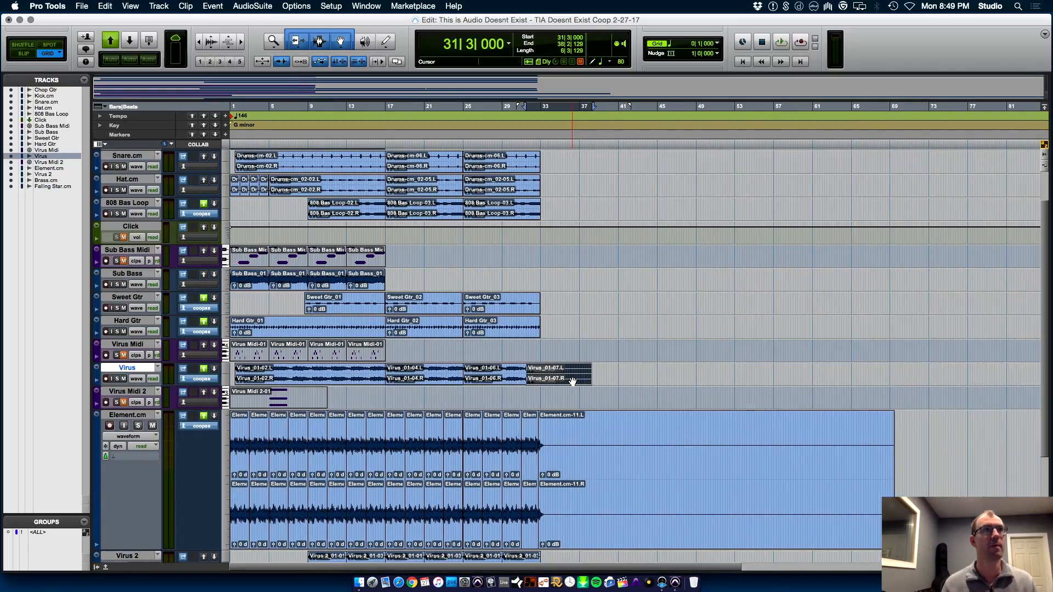
Consolidate the selected Virus tail and export it as an interleaved 24-bit, 44.1 kHz WAV into the Copy of This is Audio Doesnt Exist folder
key(alt+shift+3)
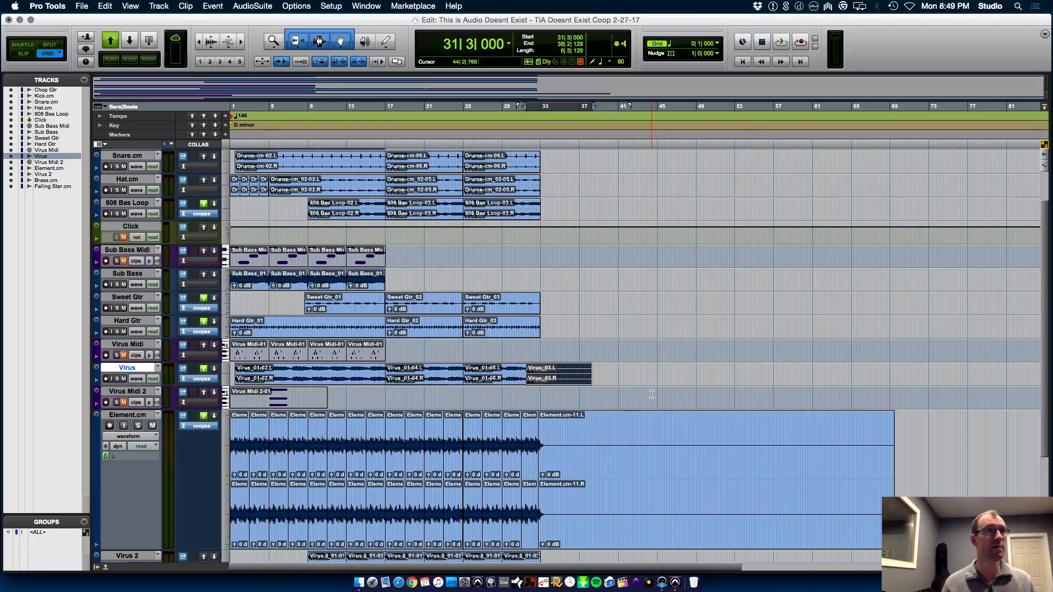
key(super+shift+k)
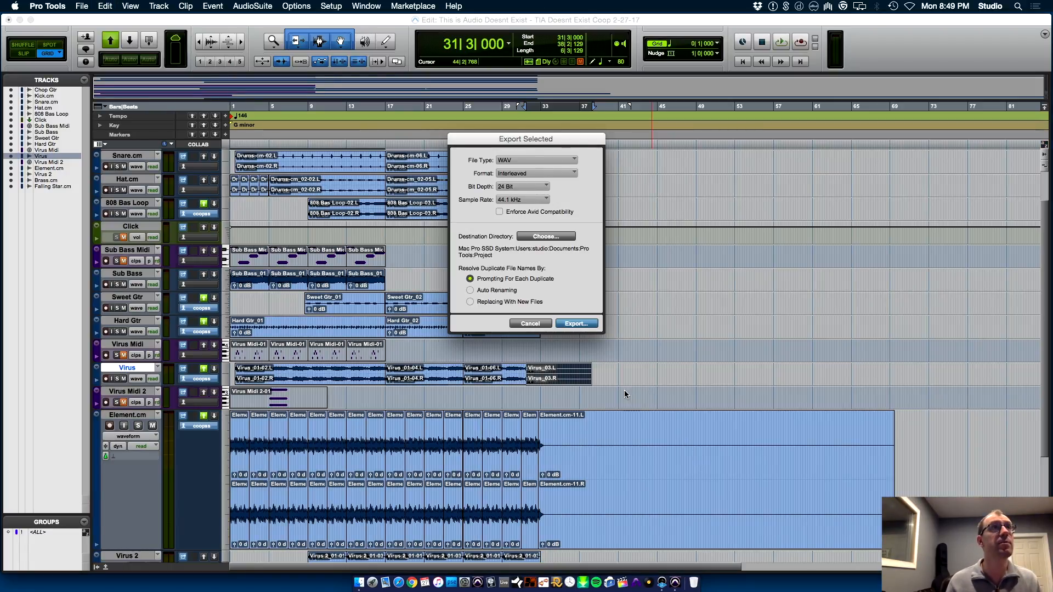
click(551, 236)
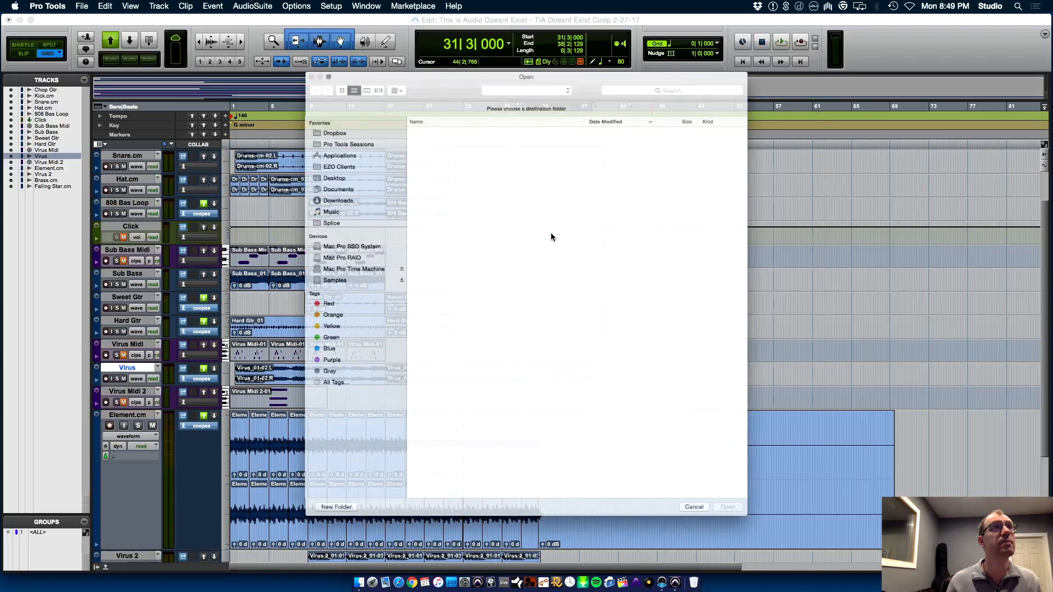
click(533, 37)
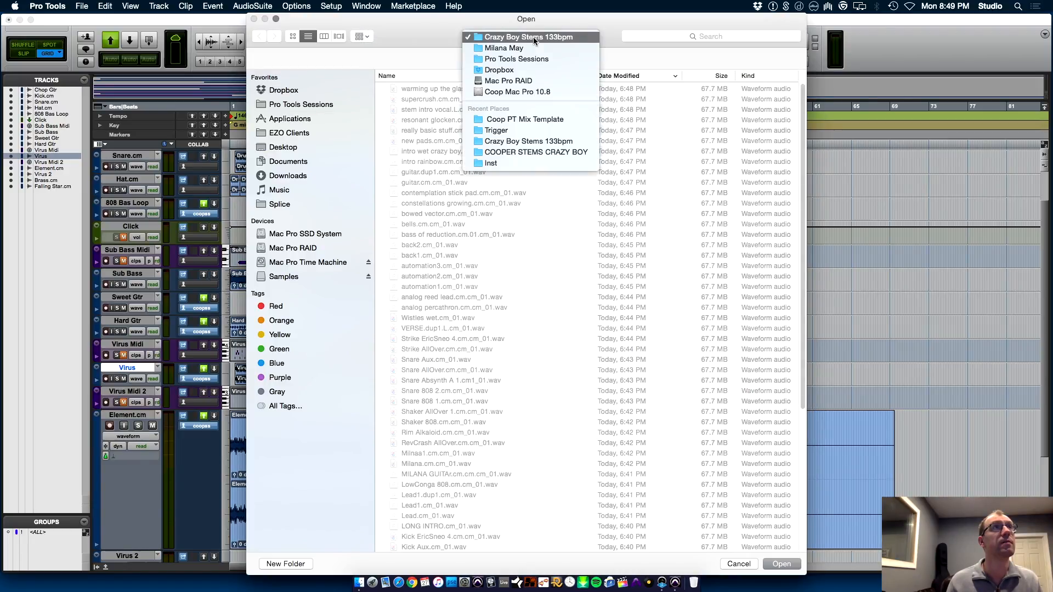
click(549, 59)
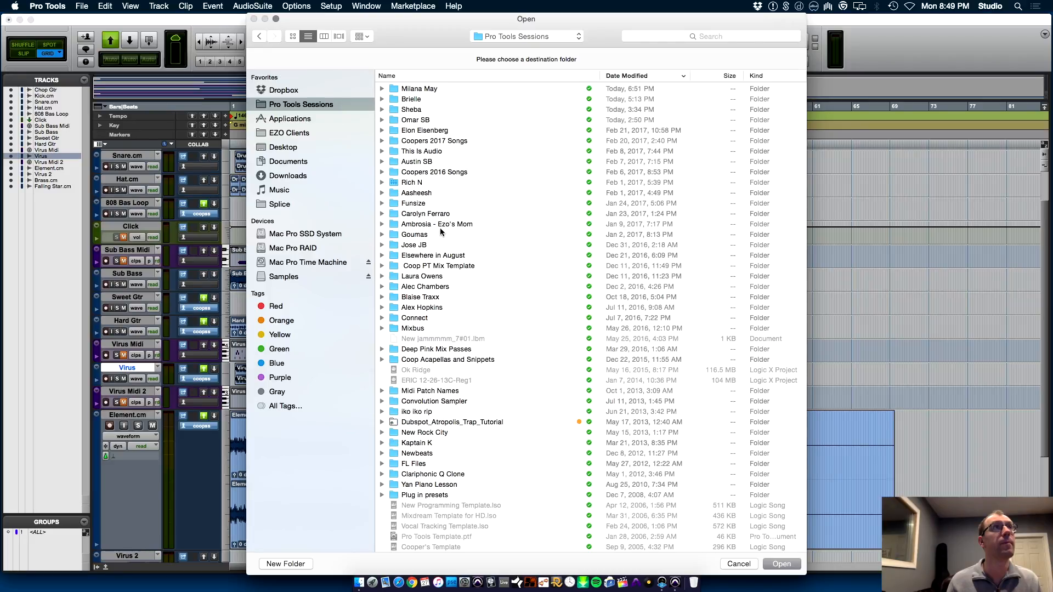
click(435, 77)
key(t)
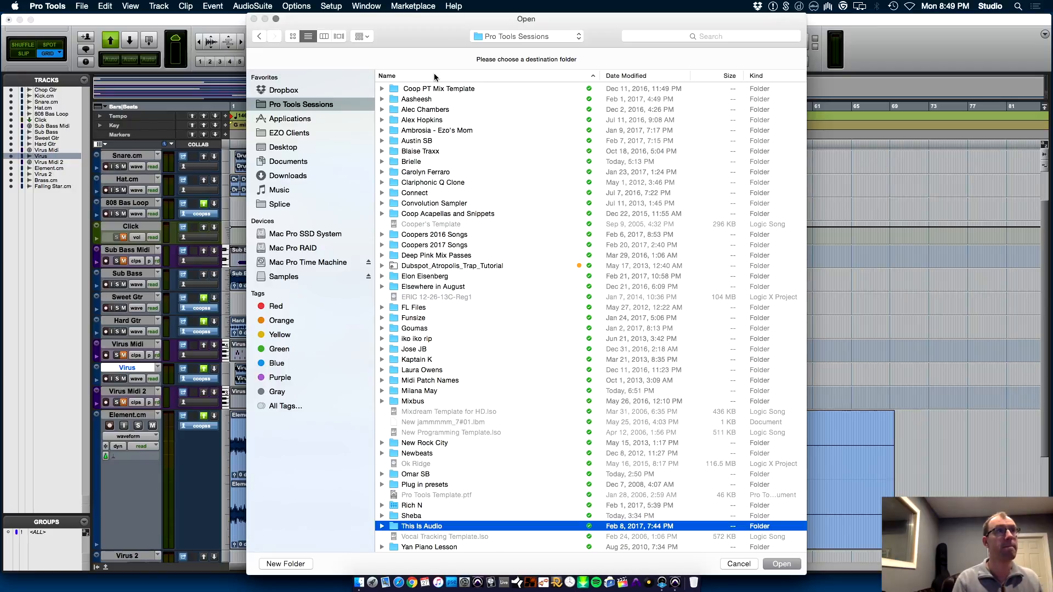
key(super+Down)
key(c)
key(super+Down)
key(Return)
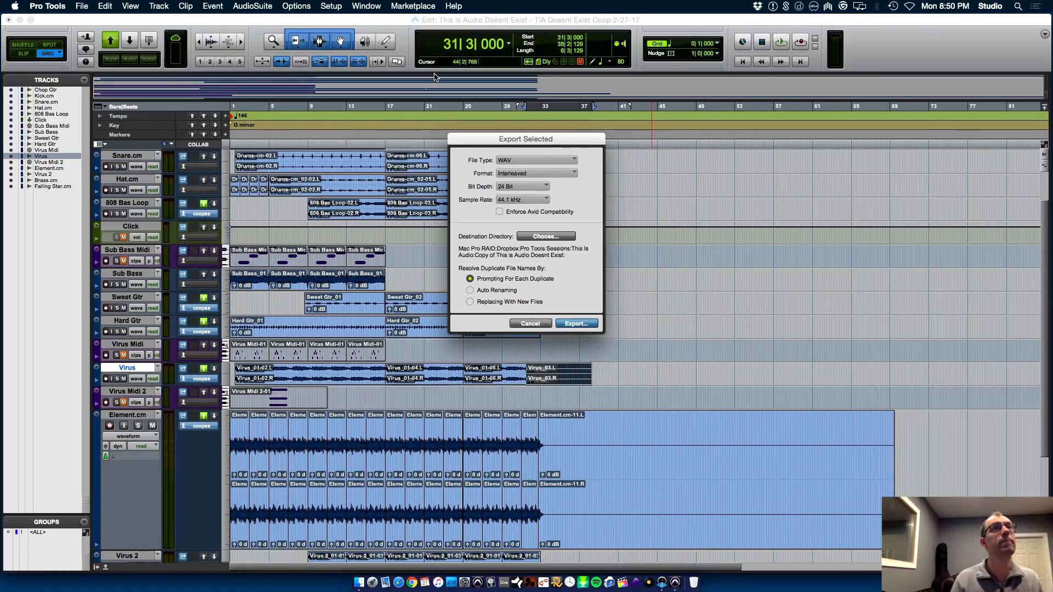
key(Return)
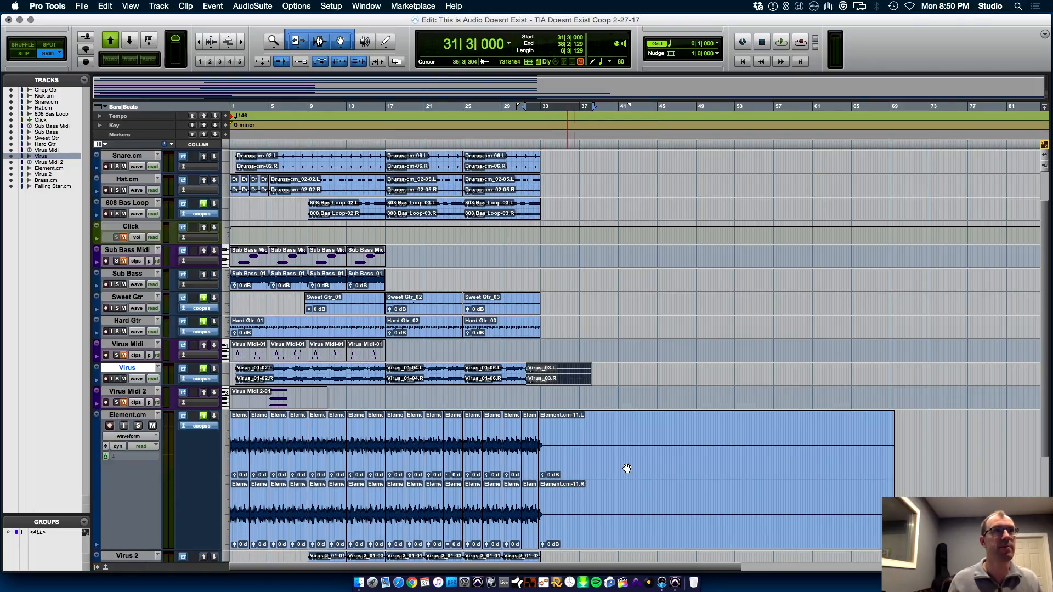
Trim the end of the Element.cm tail to 37|4|000, consolidate it and export it as a WAV to the same folder
click(677, 547)
click(587, 460)
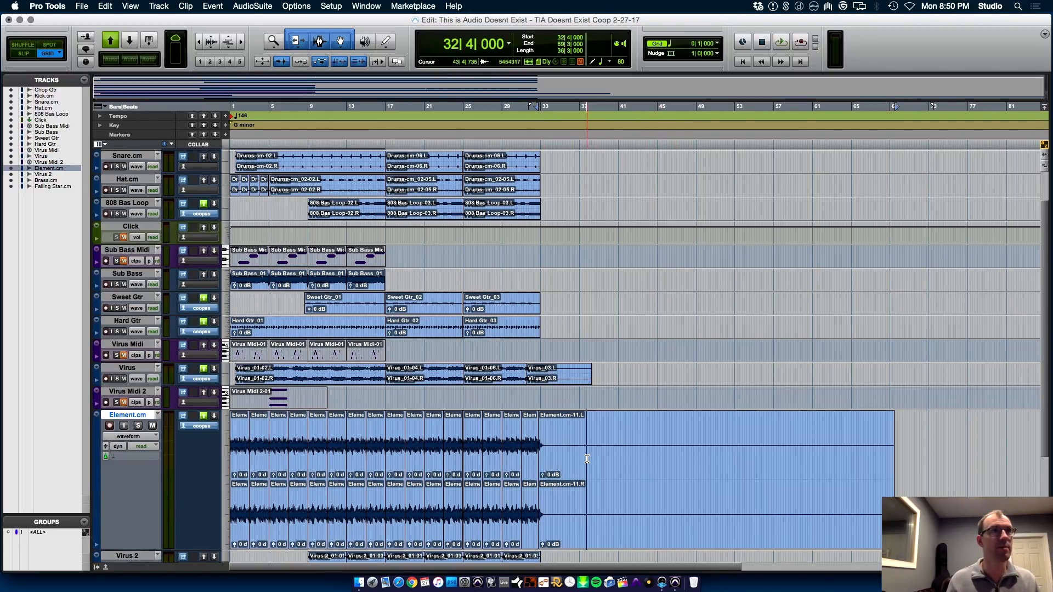
key(s)
click(560, 544)
key(alt+shift+3)
key(super+shift+k)
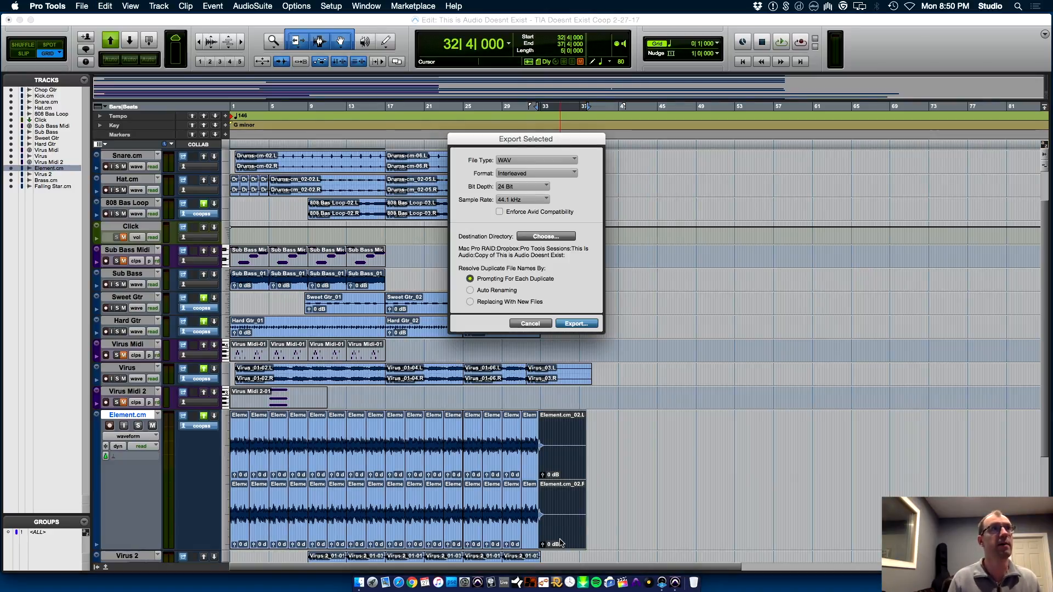
key(Return)
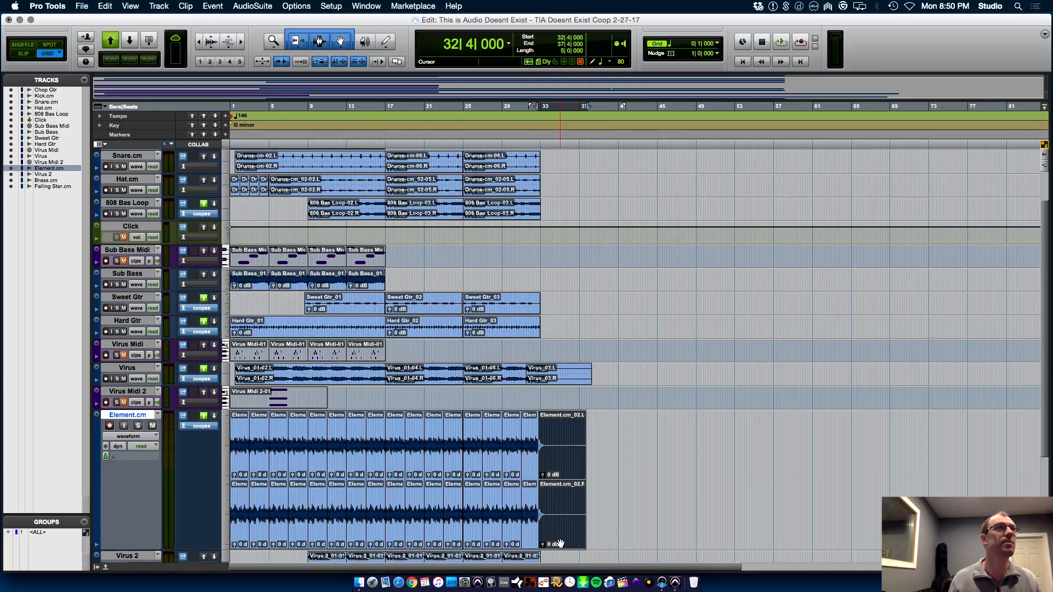
Restore the 8:48 PM manual save of TIA Doesnt Exist Coop 2-27-17 2 from the revision history without saving the current session
click(81, 6)
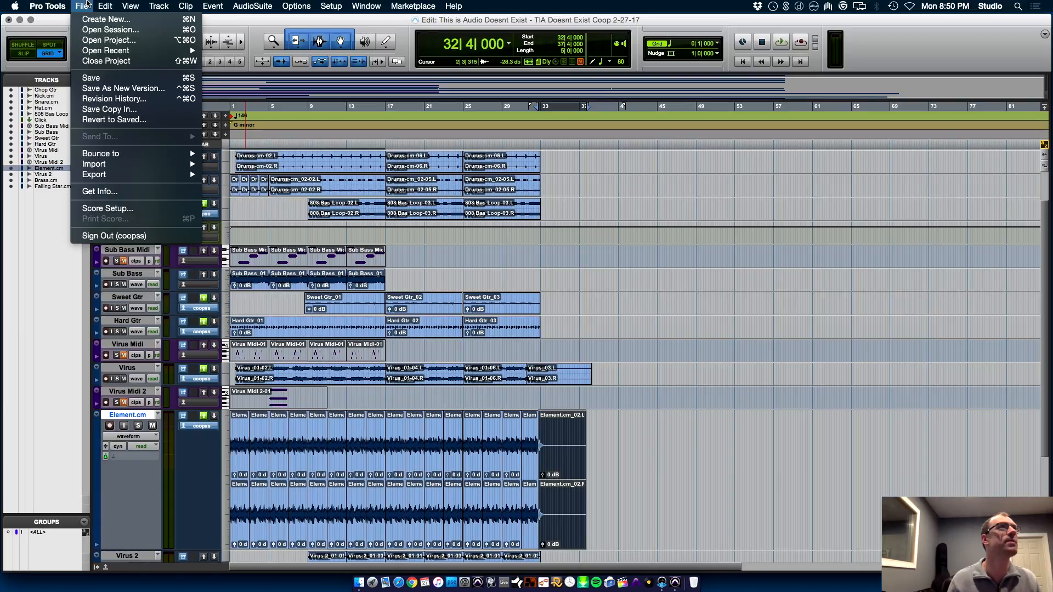
click(132, 99)
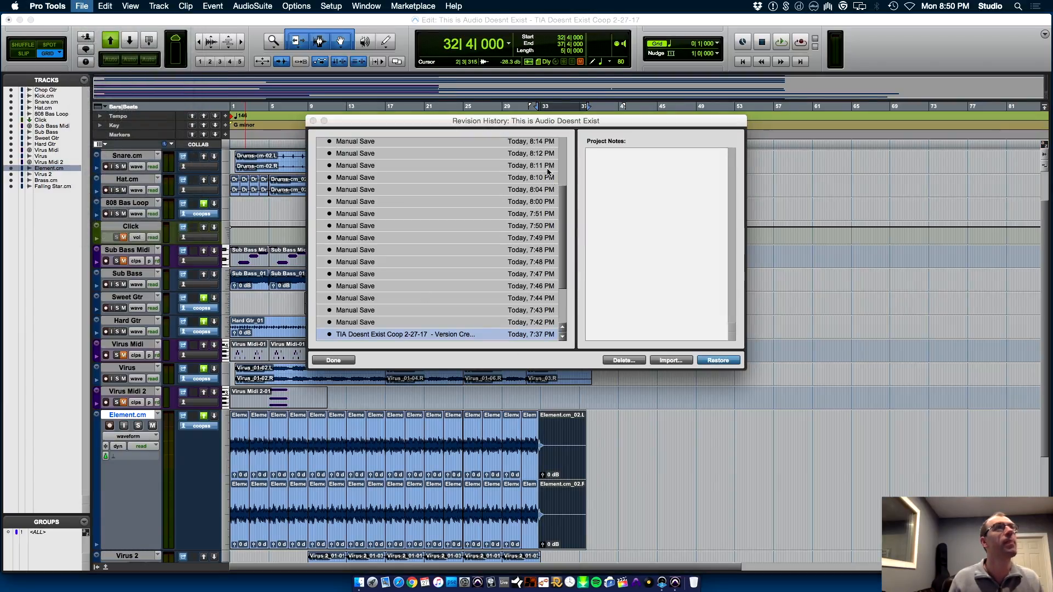
drag(561, 219, 461, 103)
click(322, 149)
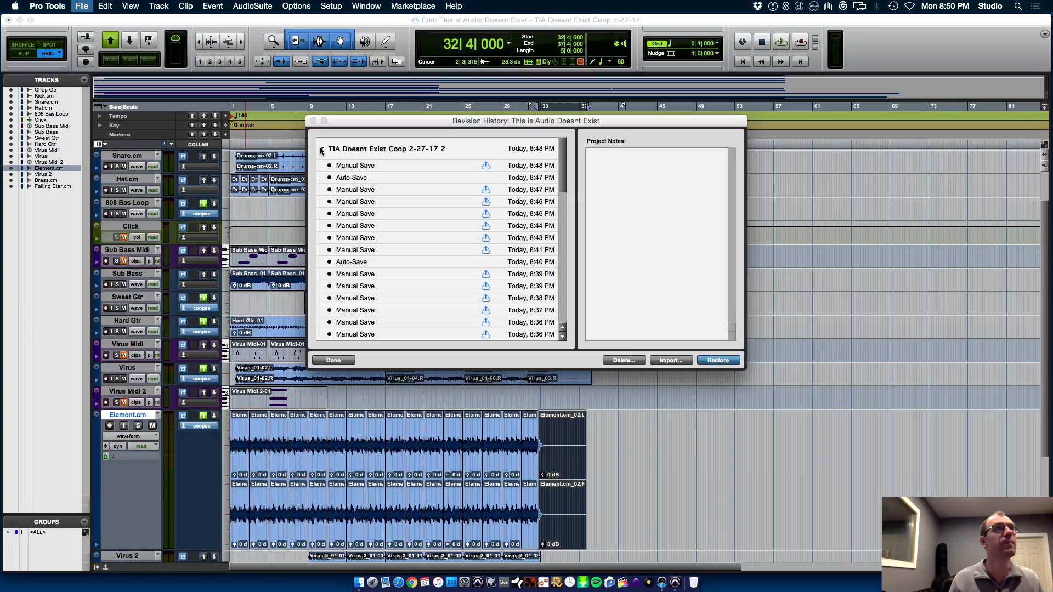
double_click(371, 166)
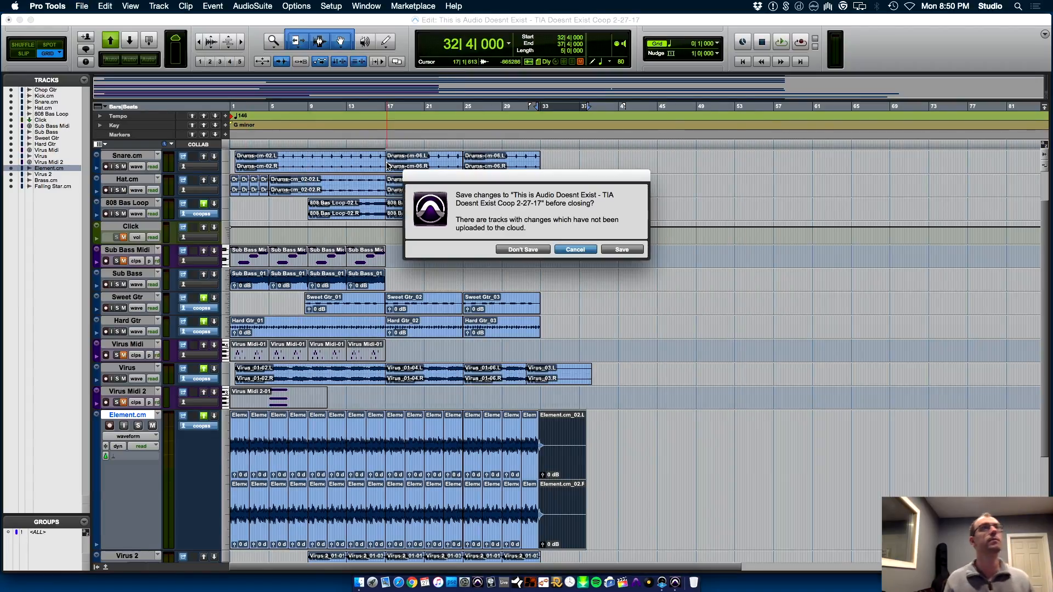
click(531, 249)
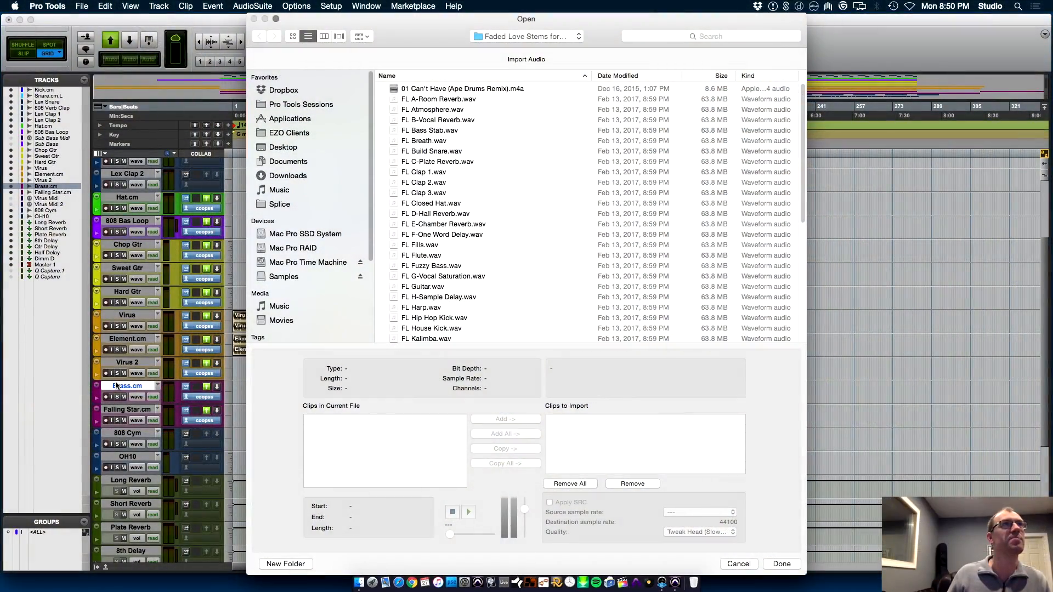
click(737, 564)
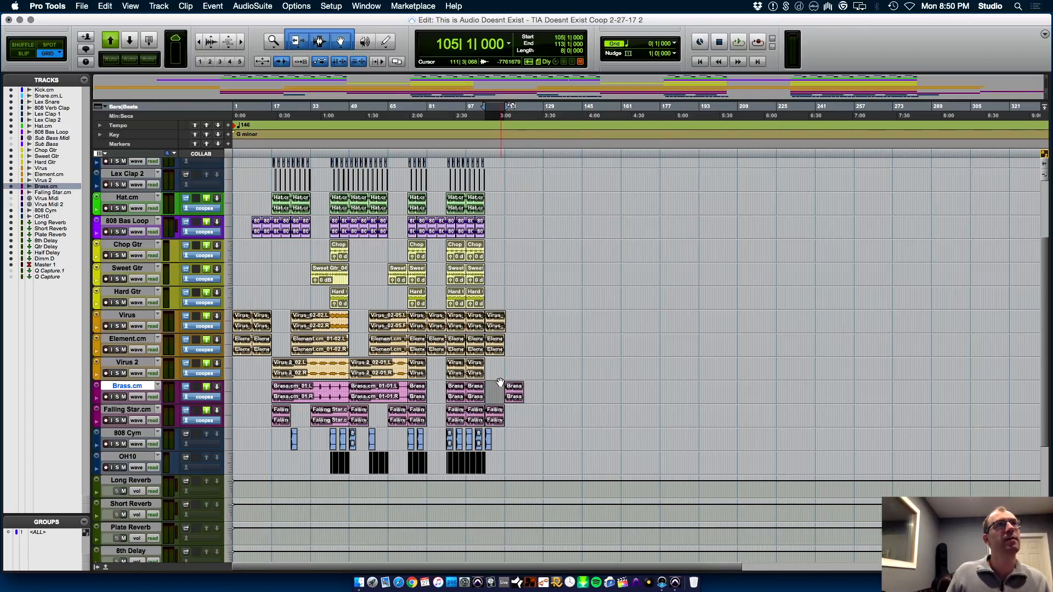
Switch to Finder and open the Copy of This is Audio Doesnt Exist folder inside This Is Audio, beside the song's ending
click(499, 357)
key(t)
click(684, 363)
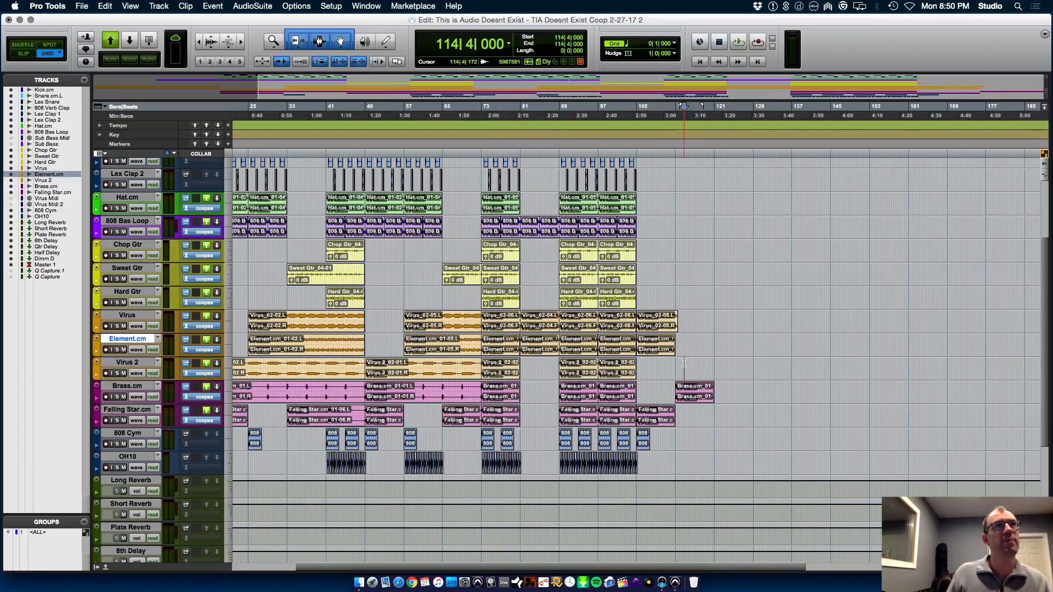
key(t)
key(t)
key(t)
key(t)
key(super+Tab)
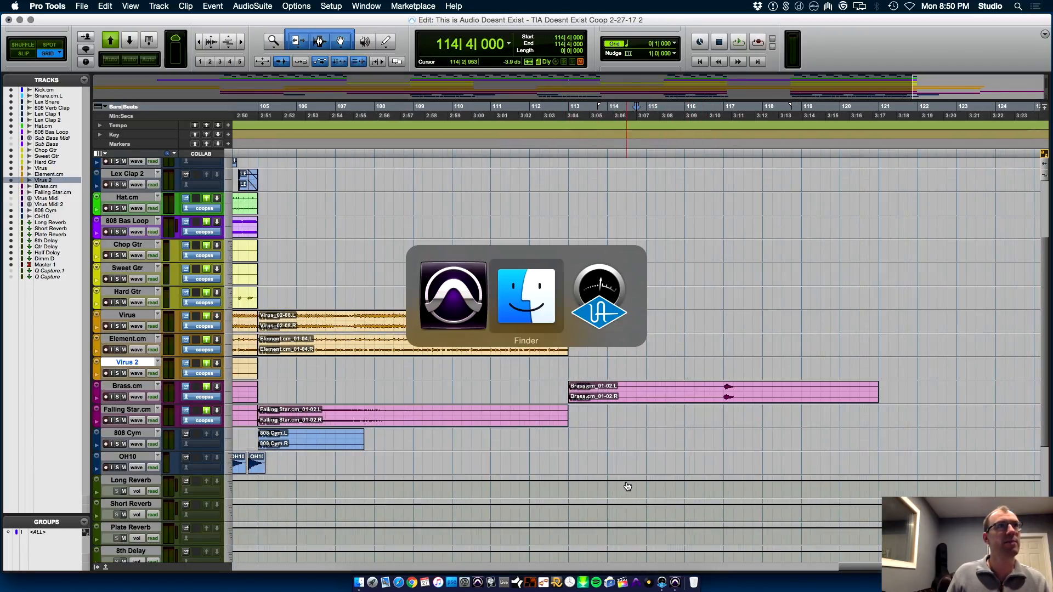
key(super+w)
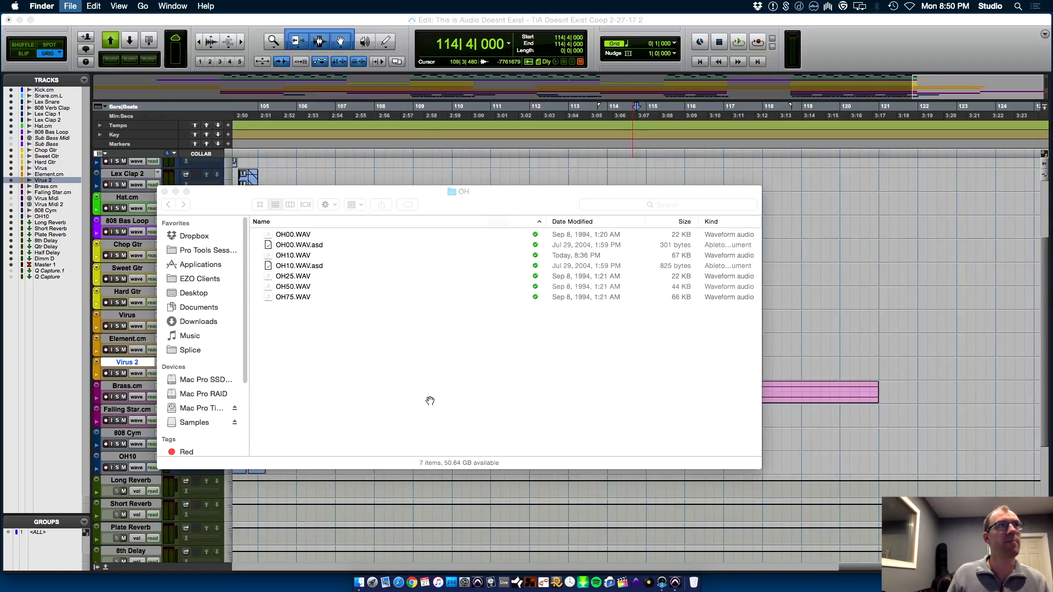
key(super+w)
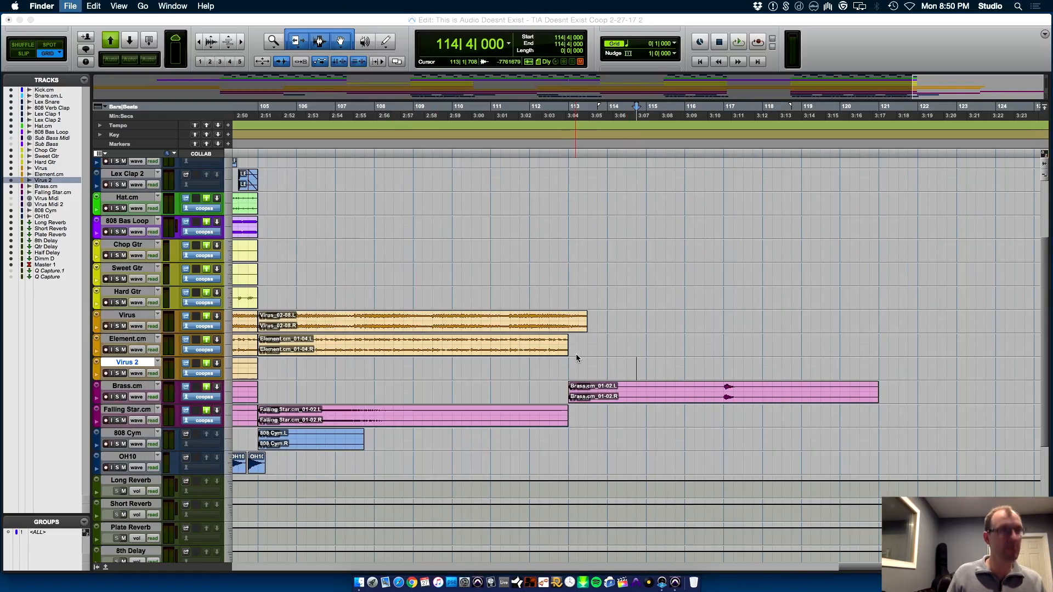
key(super+n)
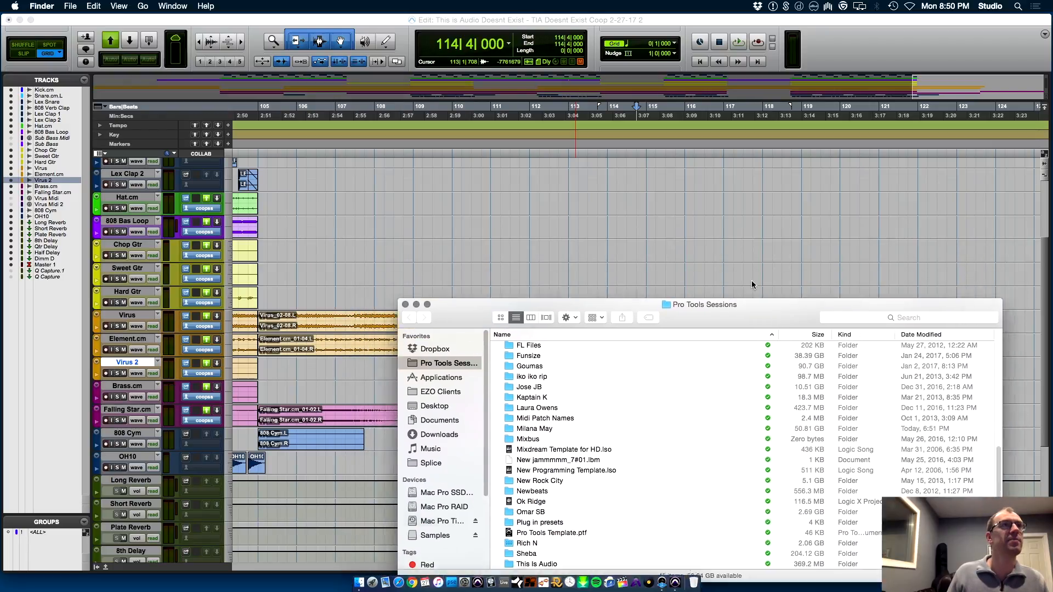
drag(752, 281, 951, 116)
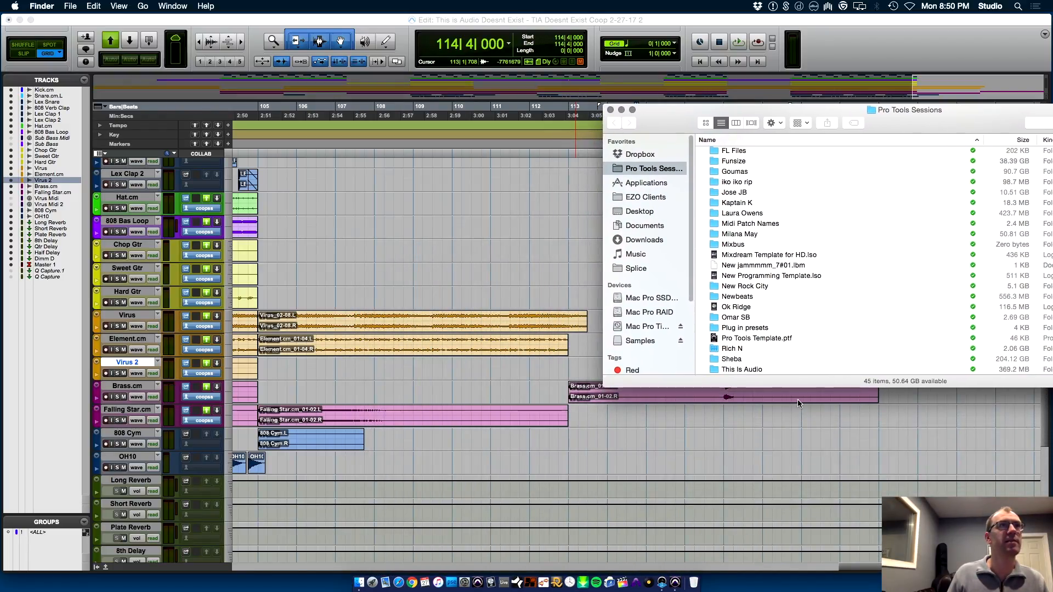
click(747, 371)
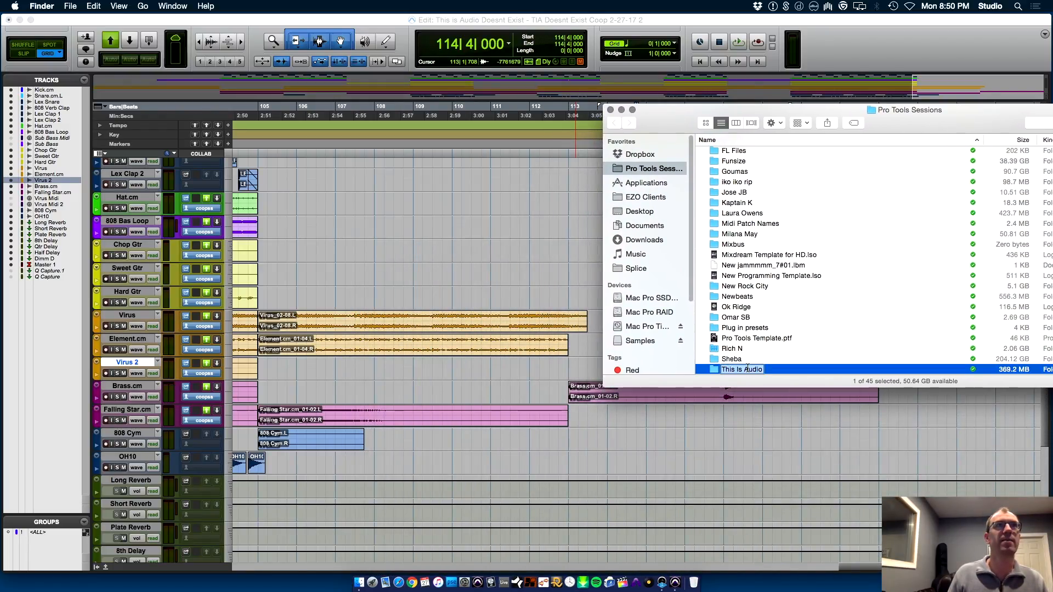
double_click(796, 370)
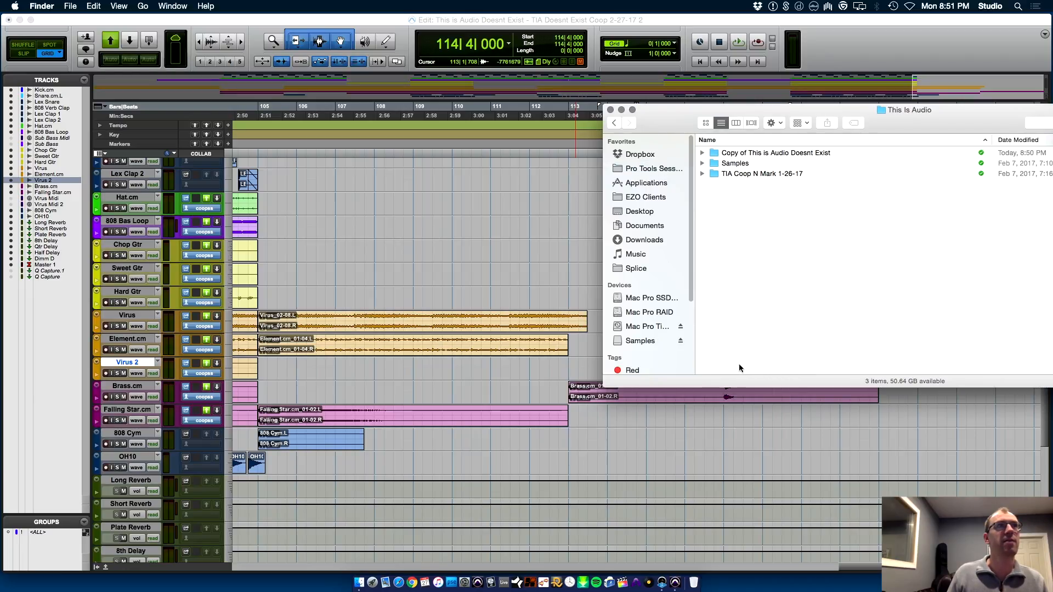
double_click(762, 152)
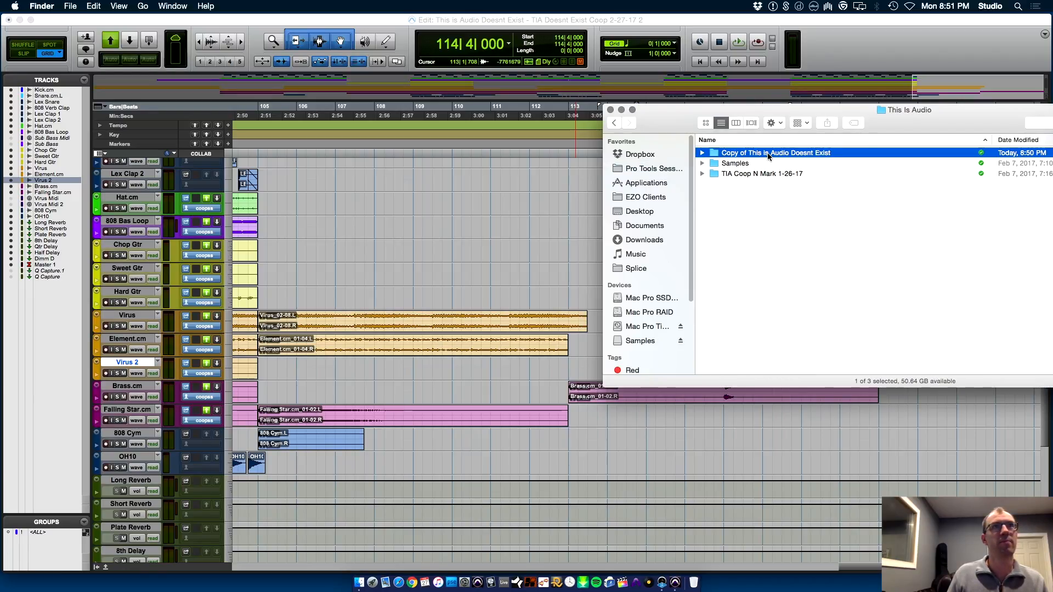
Place Virus_03.wav on the Virus track at 111|3|000 and Element.cm_02.wav on the Element.cm track at 112|3|000
drag(747, 185, 505, 314)
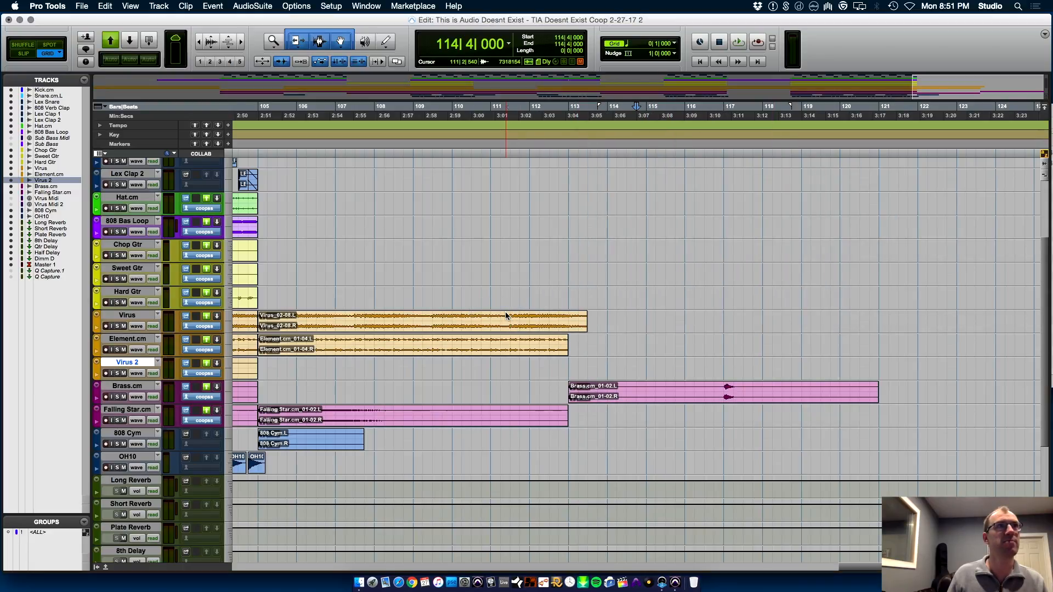
key(super+Tab)
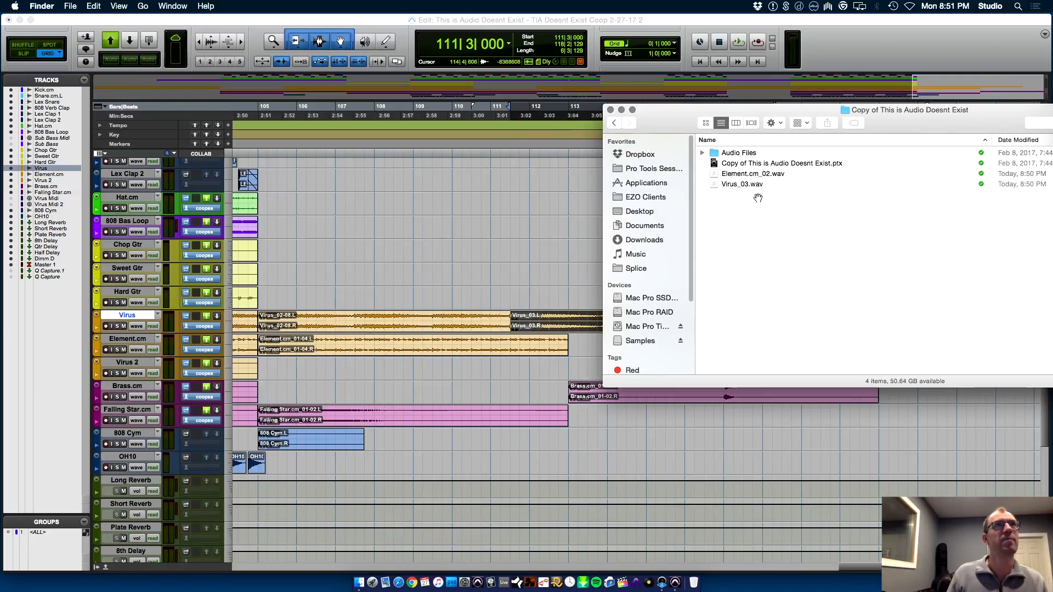
drag(741, 174, 550, 347)
Enlarge the Element.cm track's height and inspect the join between its last clip and the imported tail
key(r)
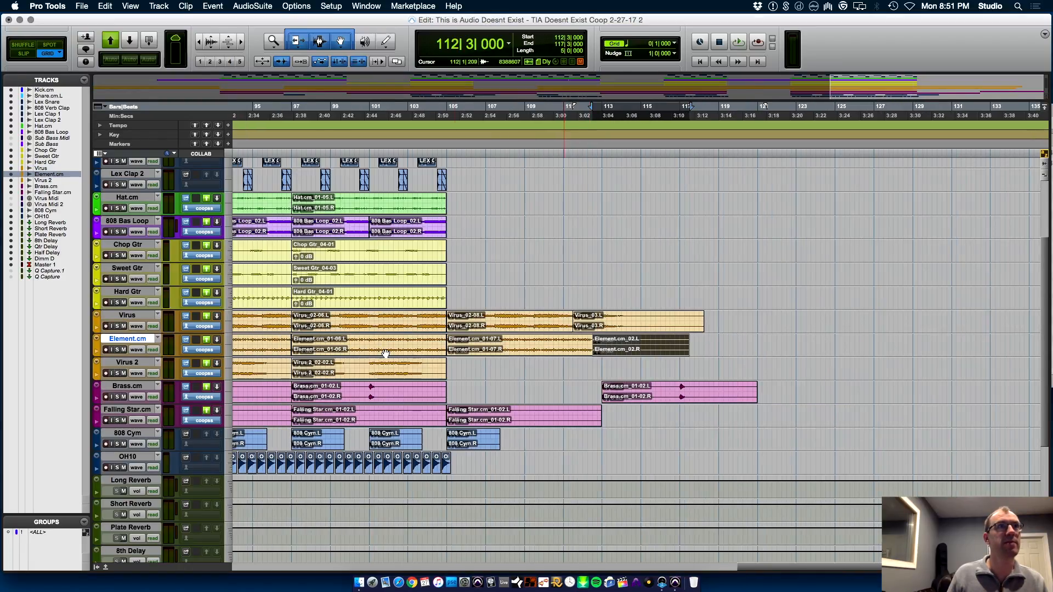
drag(136, 357, 136, 461)
key(t)
key(t)
key(t)
key(r)
key(r)
key(r)
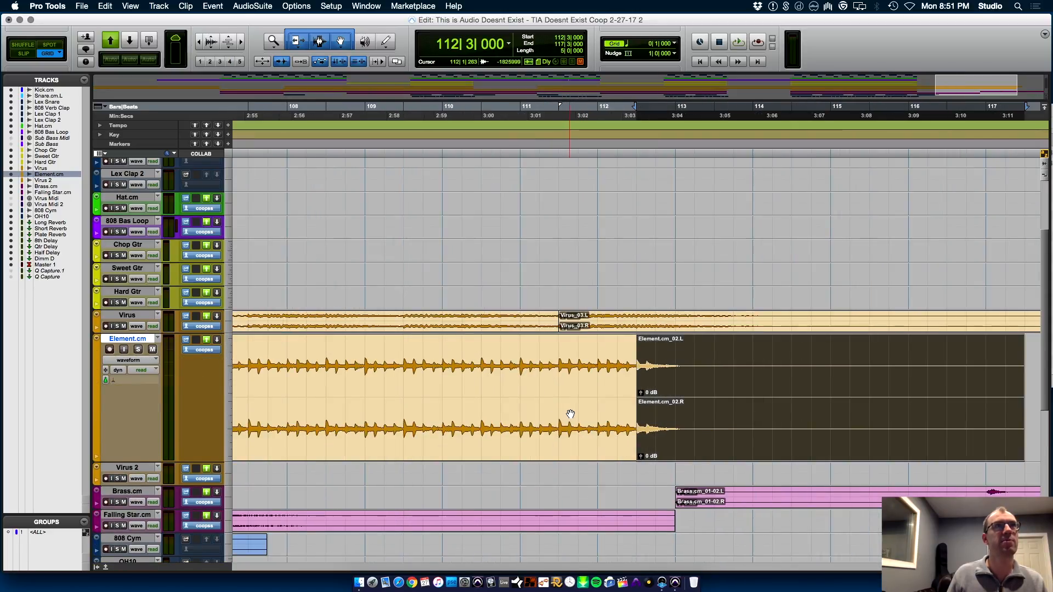
Play the ending from 109|1|000 to hear how the Virus and Element.cm tails decay
click(565, 292)
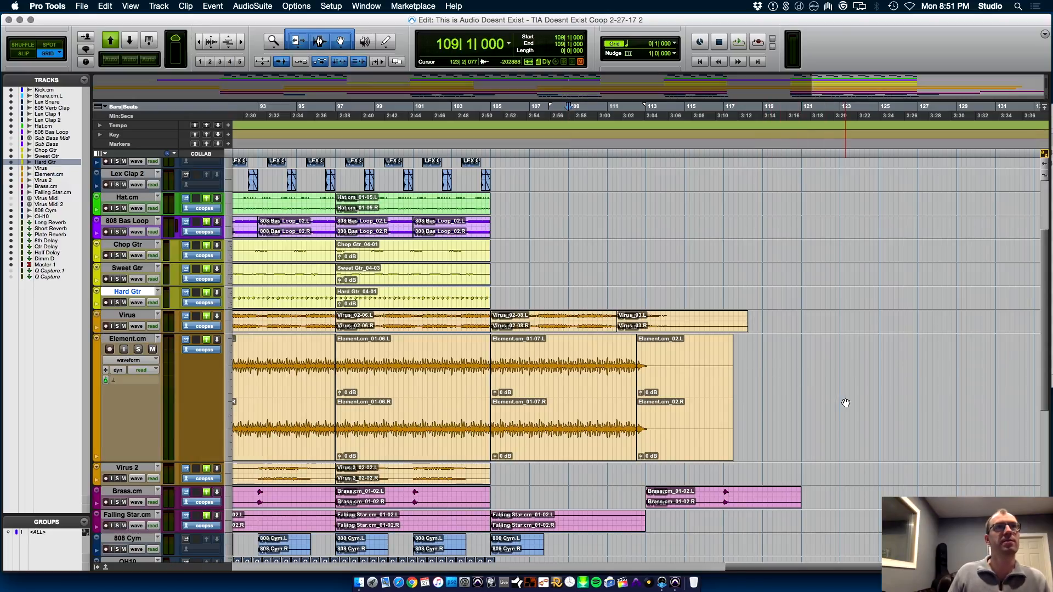
key(space)
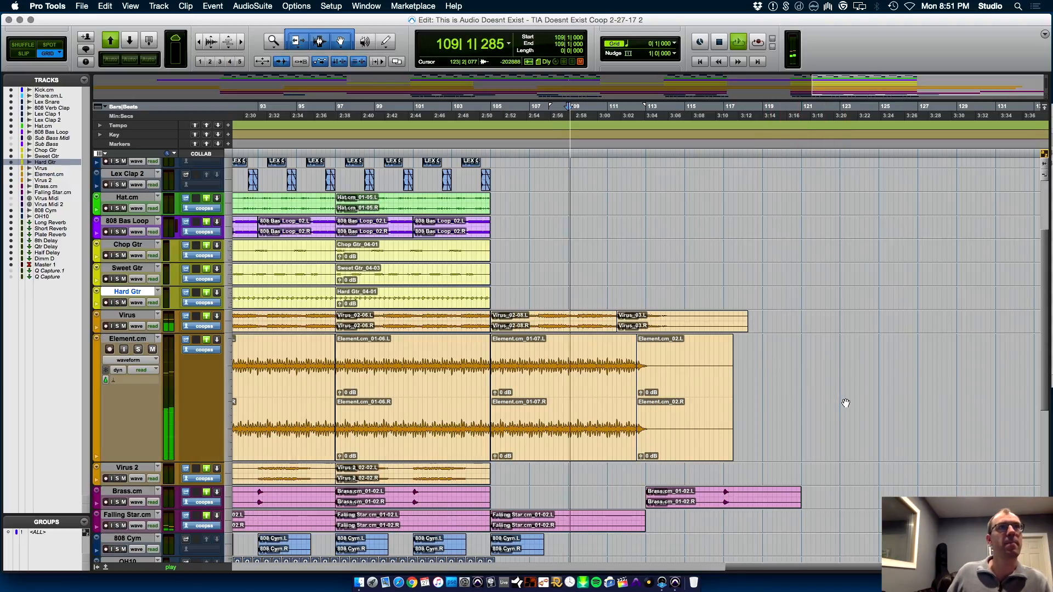
key(super+bracketleft)
key(super+bracketleft)
key(super+bracketleft)
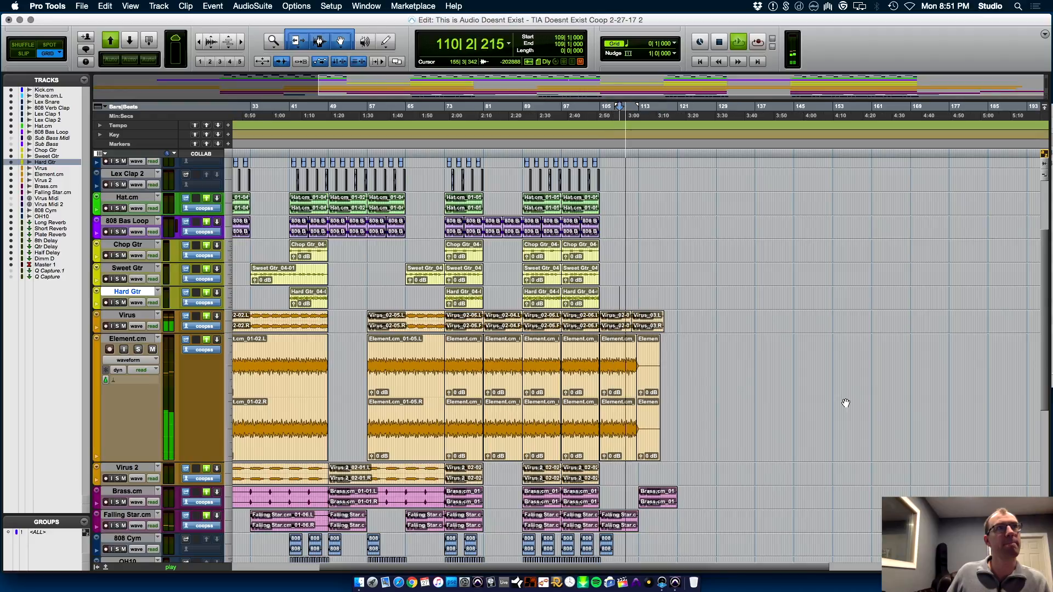
key(super+bracketright)
key(super+bracketright)
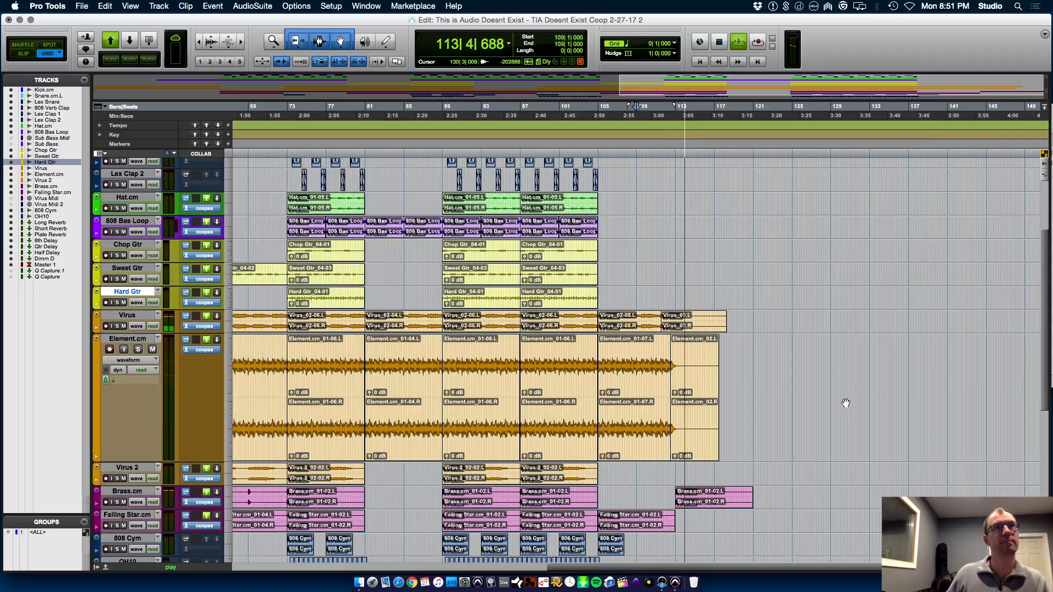
key(super+bracketright)
key(super+bracketright)
key(super+bracketright)
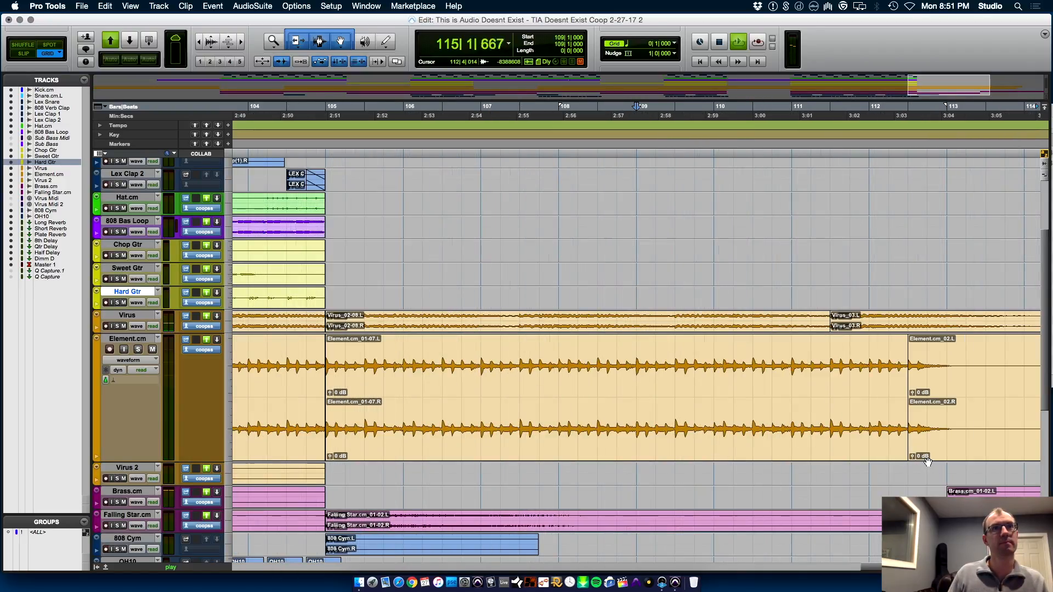
Restart playback from 112|1|000 to check the transition into the Element.cm tail
key(space)
click(369, 380)
key(space)
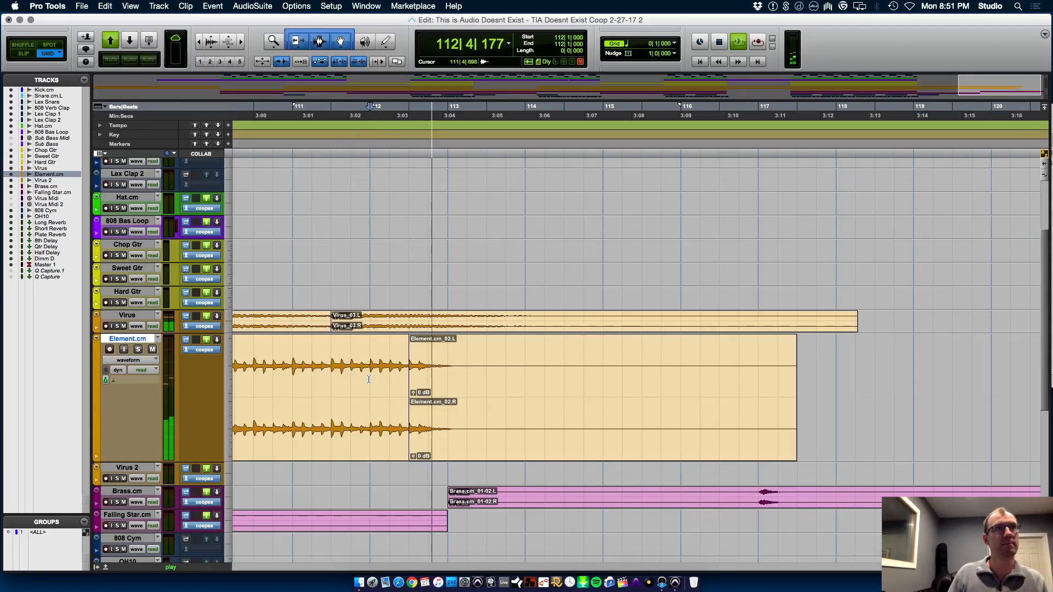
Delete the Element.cm_02 tail and extend the preceding Element.cm clip's end to 113|1|000
click(477, 449)
key(space)
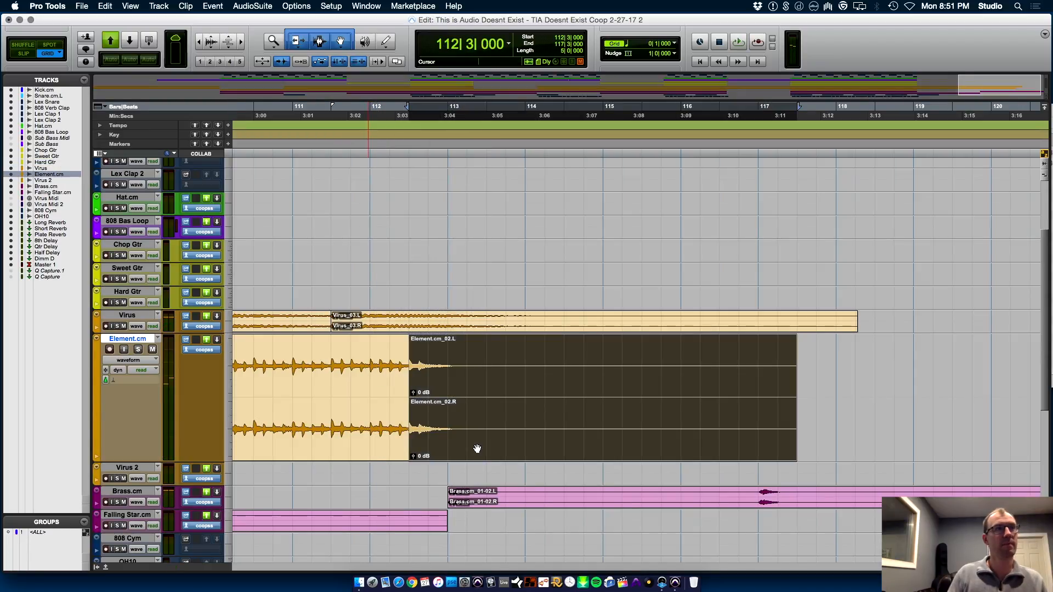
key(Delete)
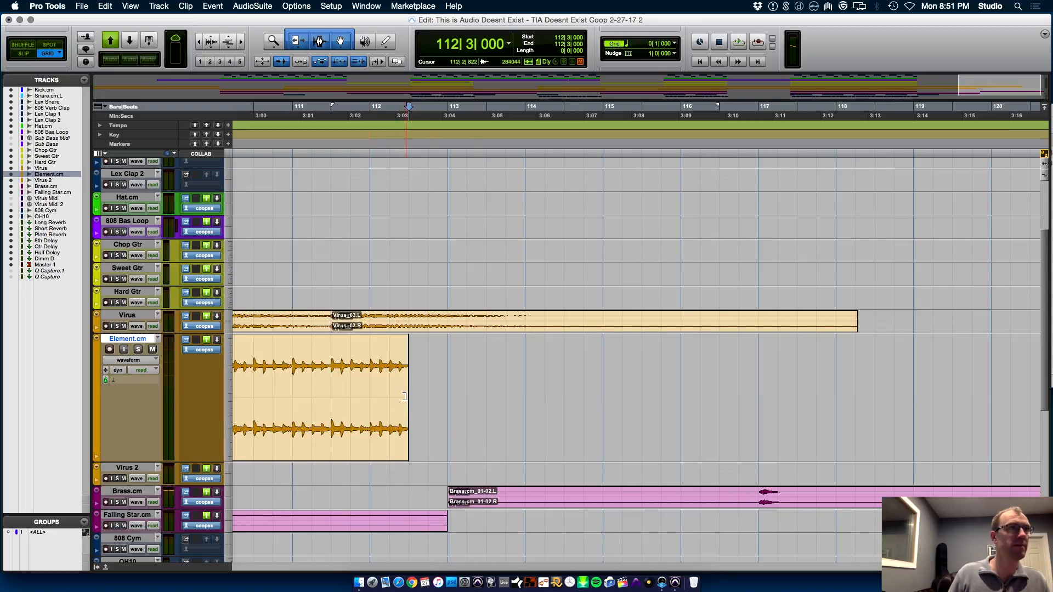
drag(404, 395, 448, 402)
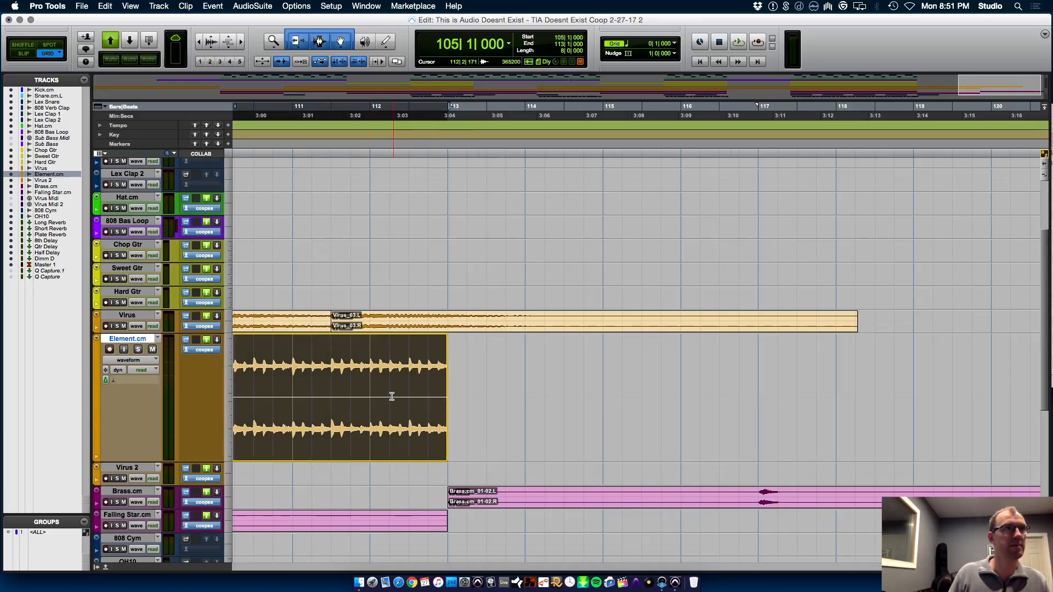
Play the ending from 112|1|000 to hear the extended Element.cm clip against the Virus tail
click(372, 393)
key(space)
key(super+bracketleft)
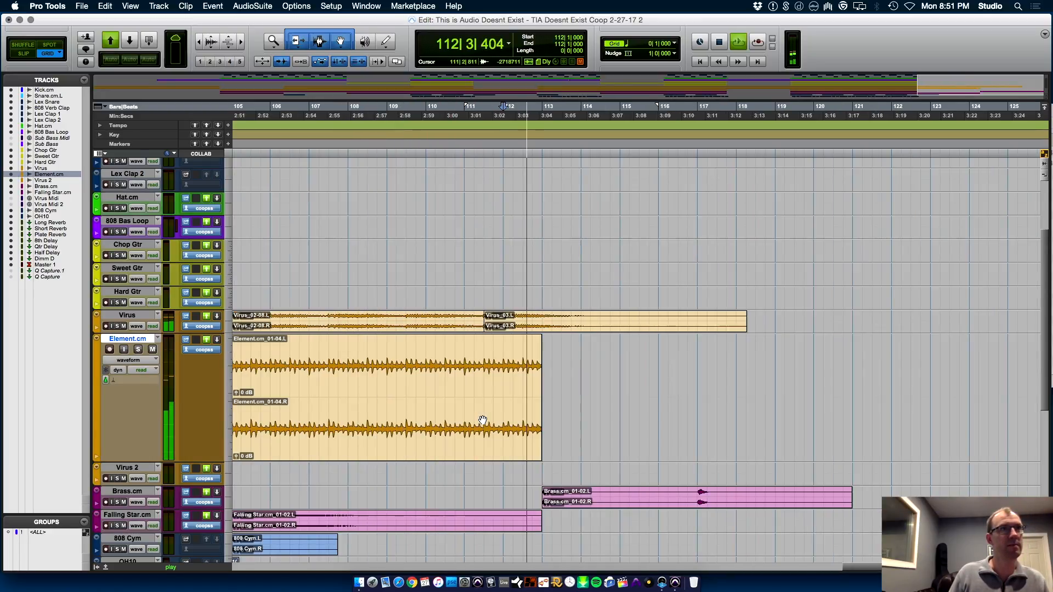
key(super+bracketleft)
key(super+bracketleft)
key(super+bracketleft)
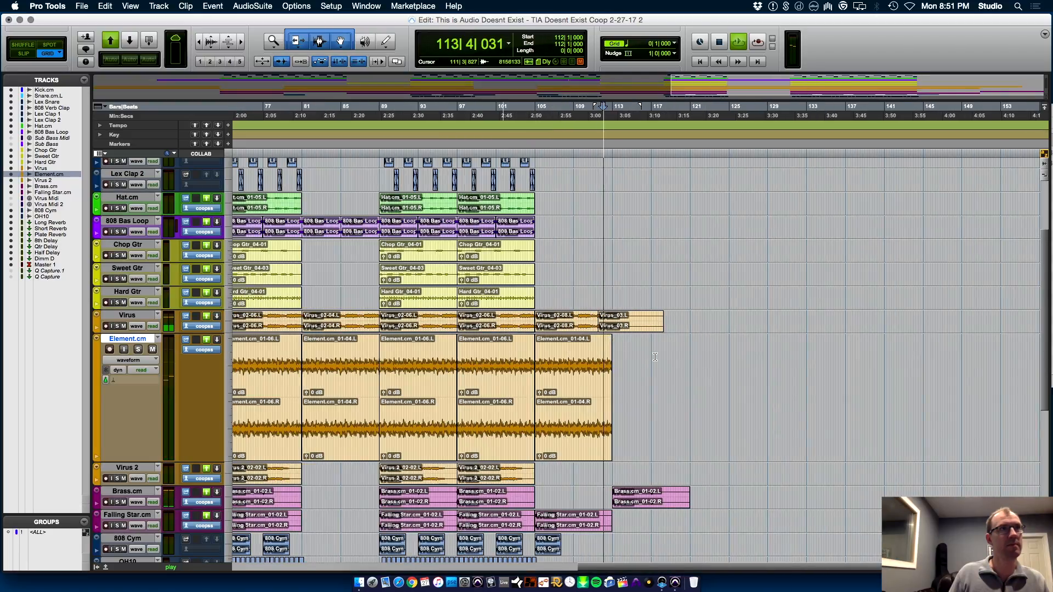
key(space)
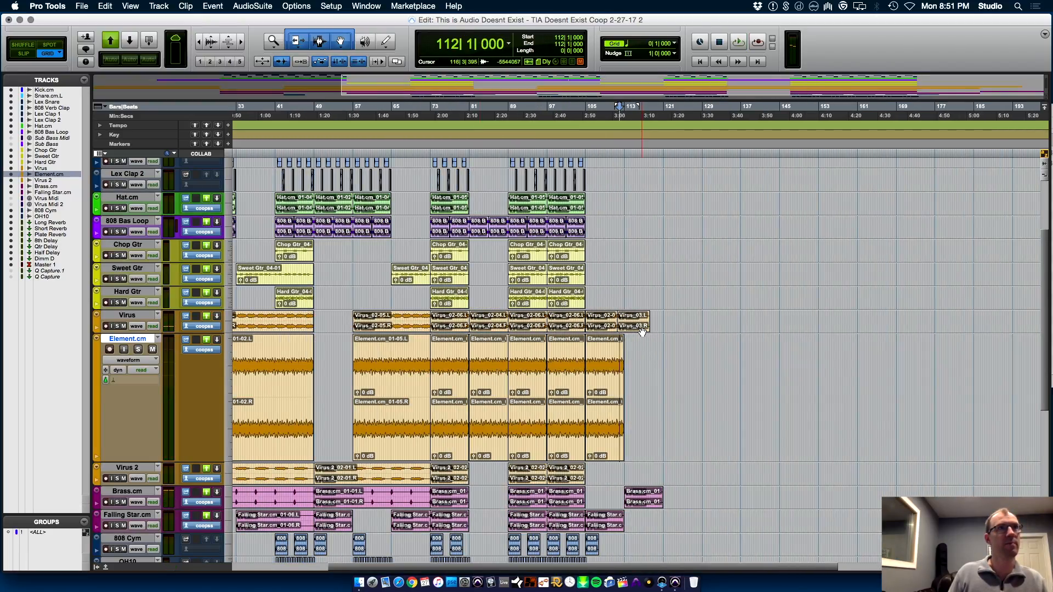
Copy the Virus_03 tail clip from the song's ending to 49|2|000 on the Virus track
click(638, 327)
drag(600, 334, 339, 318)
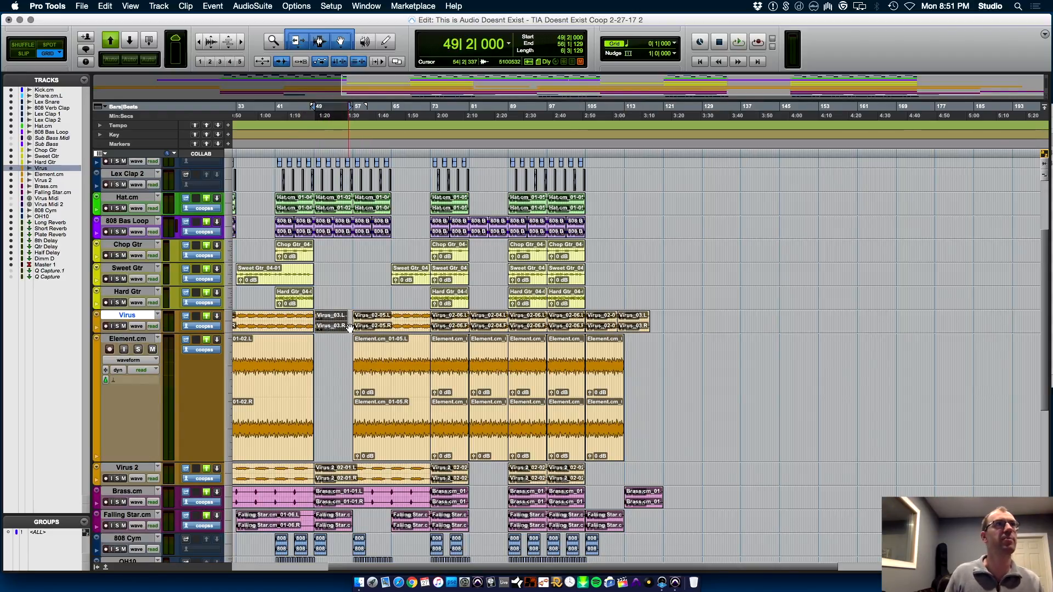
key(t)
key(t)
key(t)
key(t)
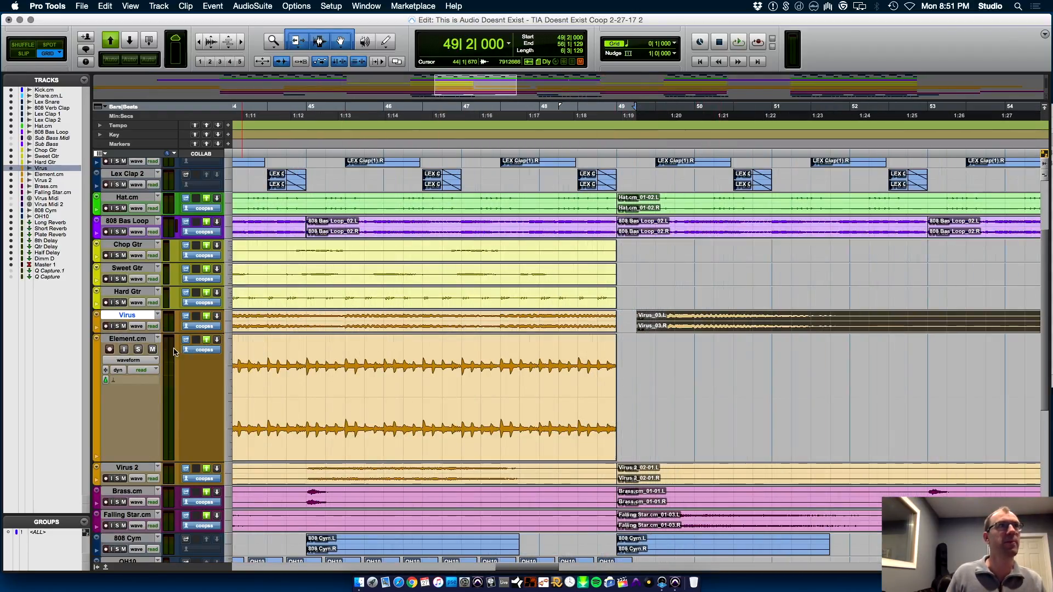
Enlarge the Virus track's height and move the copied Virus_03 tail to 47|3|000
drag(145, 333, 149, 488)
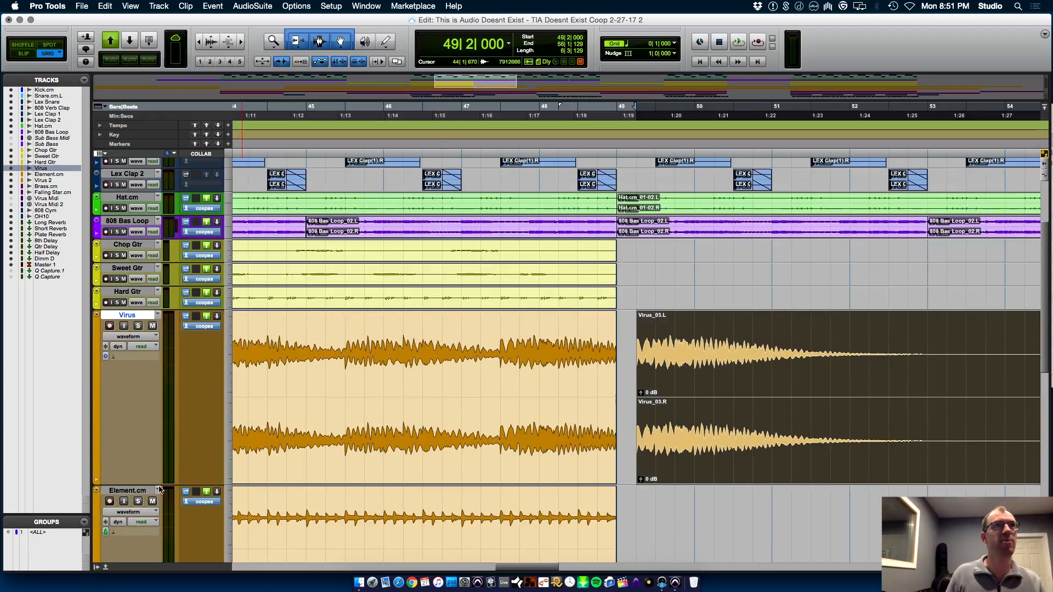
key(r)
drag(764, 450, 696, 439)
Play the section from 45|2|000 to check how the Virus clip passes into the tail at 47|3|000
click(480, 379)
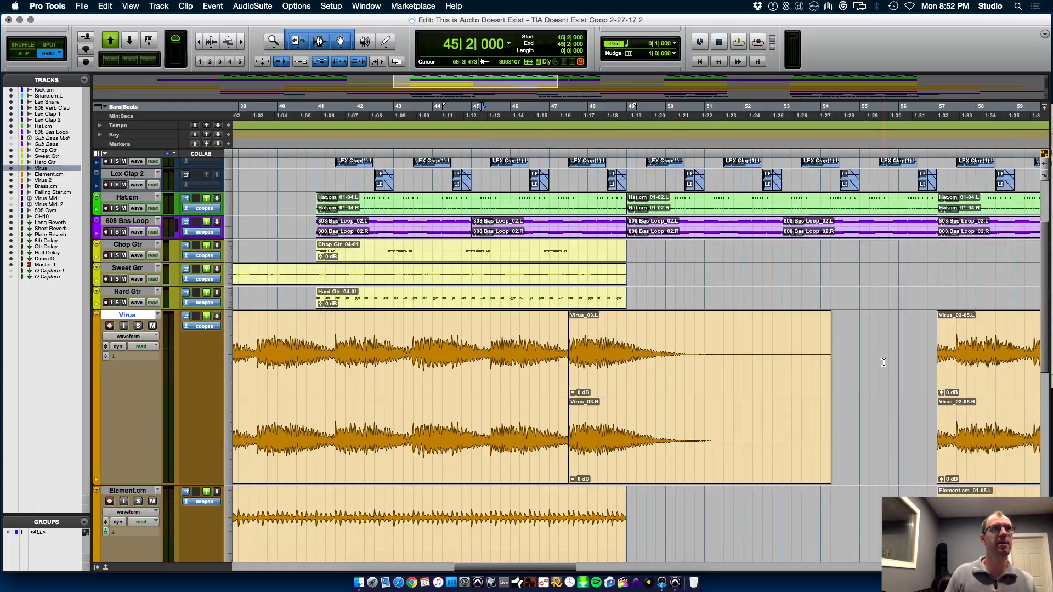
key(space)
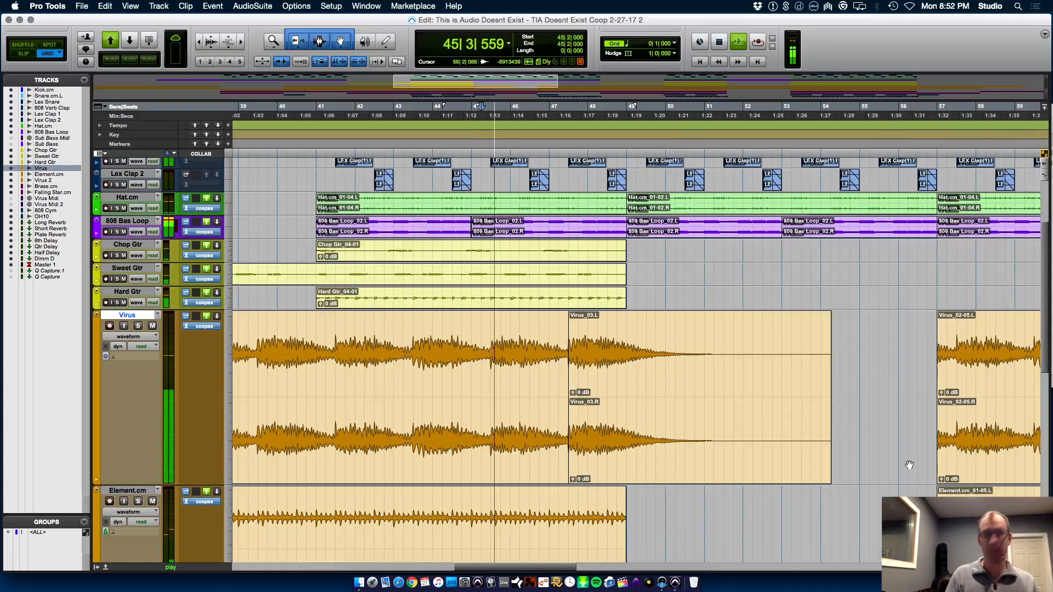
key(r)
key(r)
key(r)
key(t)
key(r)
drag(474, 450, 325, 451)
key(t)
key(t)
key(t)
key(space)
Copy the Virus_03 tail from 47|3|000 to 17|1|000, at the end of the intro's Virus part
drag(706, 478, 792, 422)
key(super+z)
key(r)
key(r)
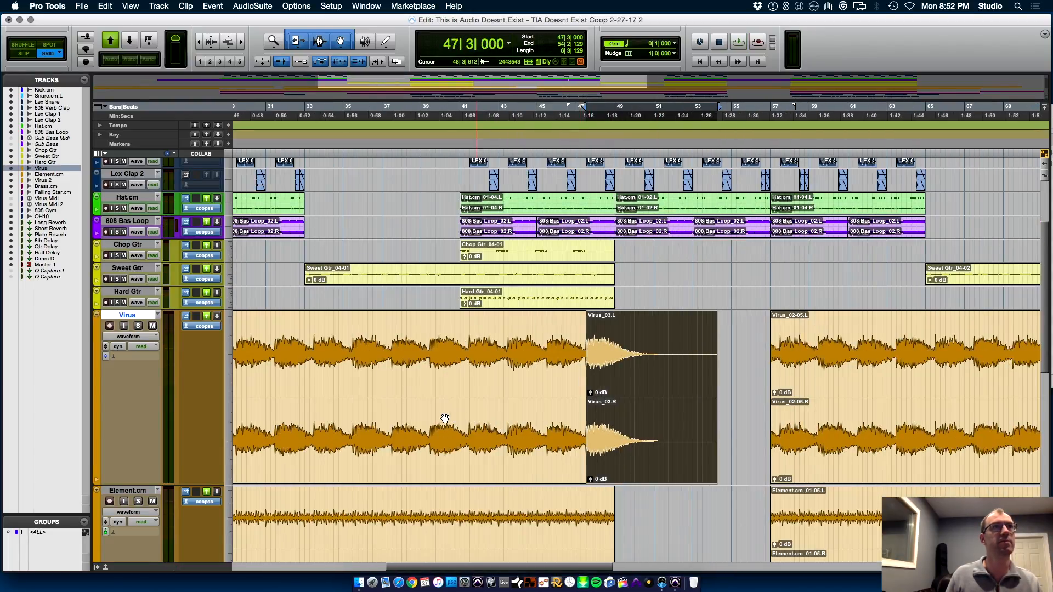
click(346, 454)
key(t)
key(t)
key(t)
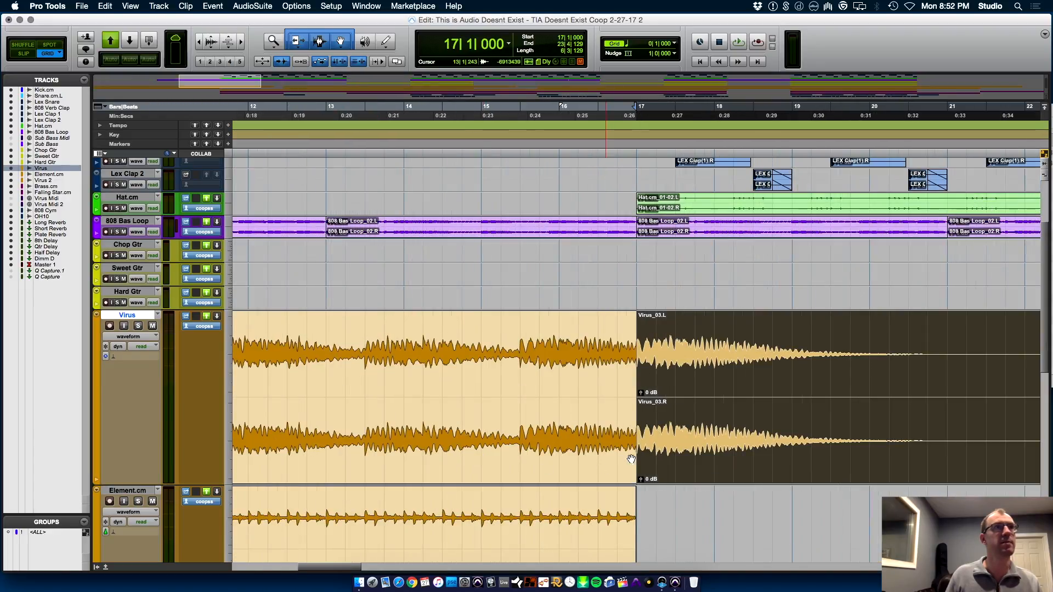
Move the intro's Virus_03 tail to 15|3|000 so it follows the Virus pattern's phrase
drag(705, 453, 587, 456)
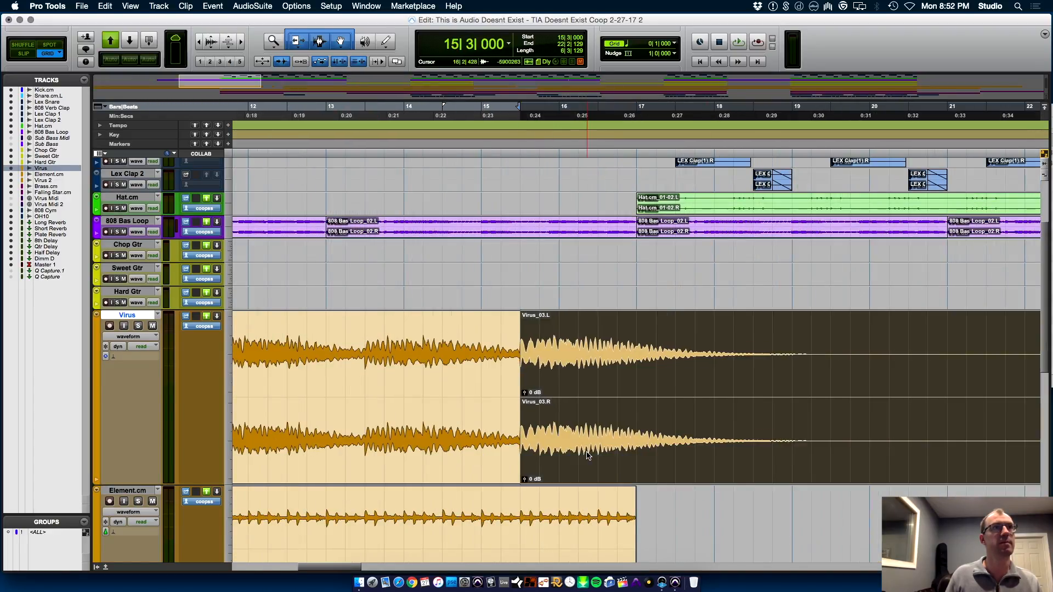
key(r)
key(r)
key(r)
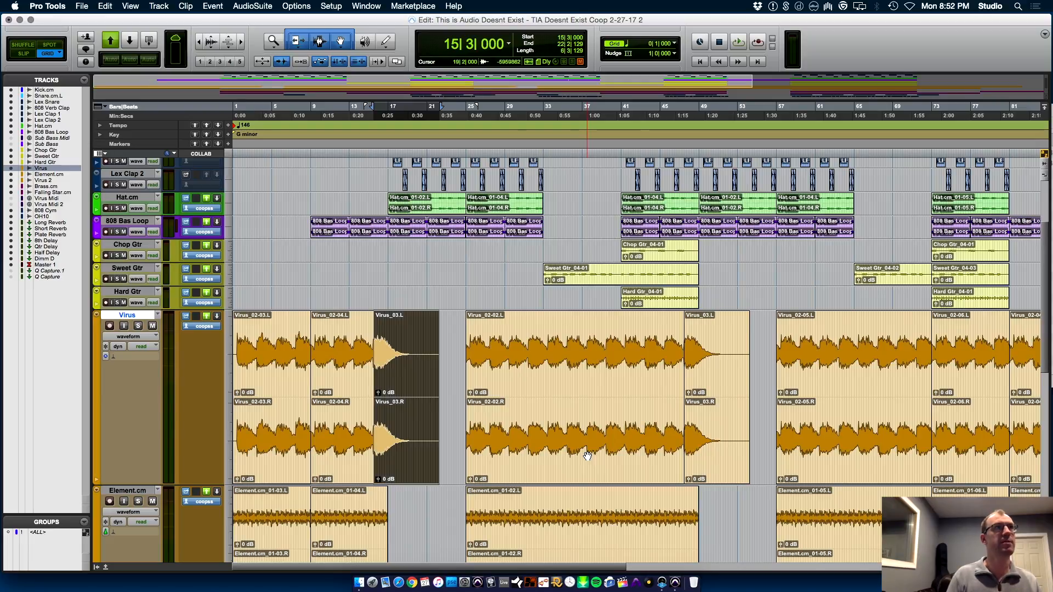
Play the song from 14|4|000 to hear the Virus tail in the intro
key(Return)
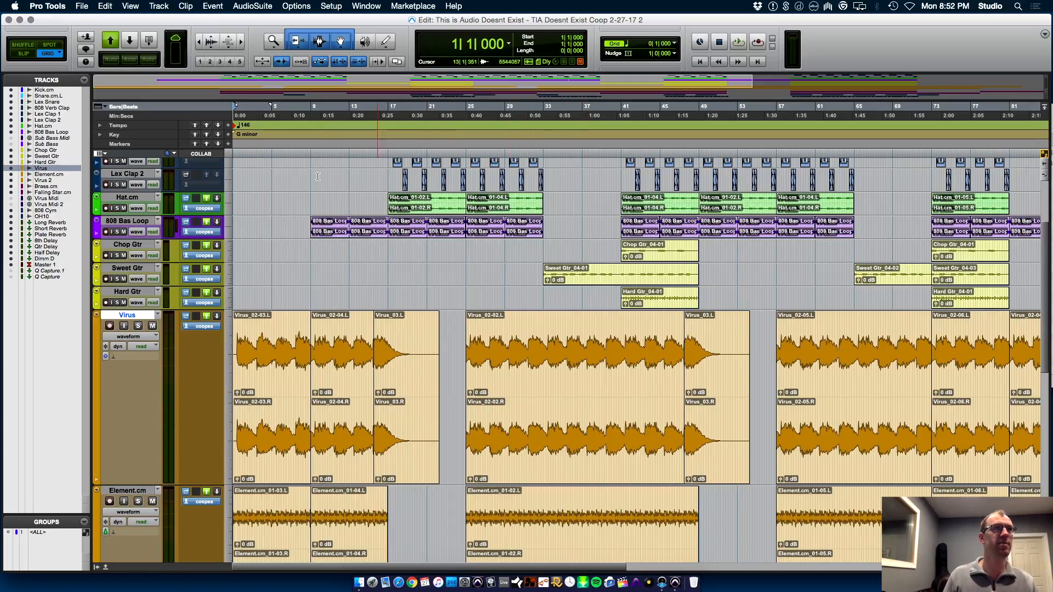
click(365, 293)
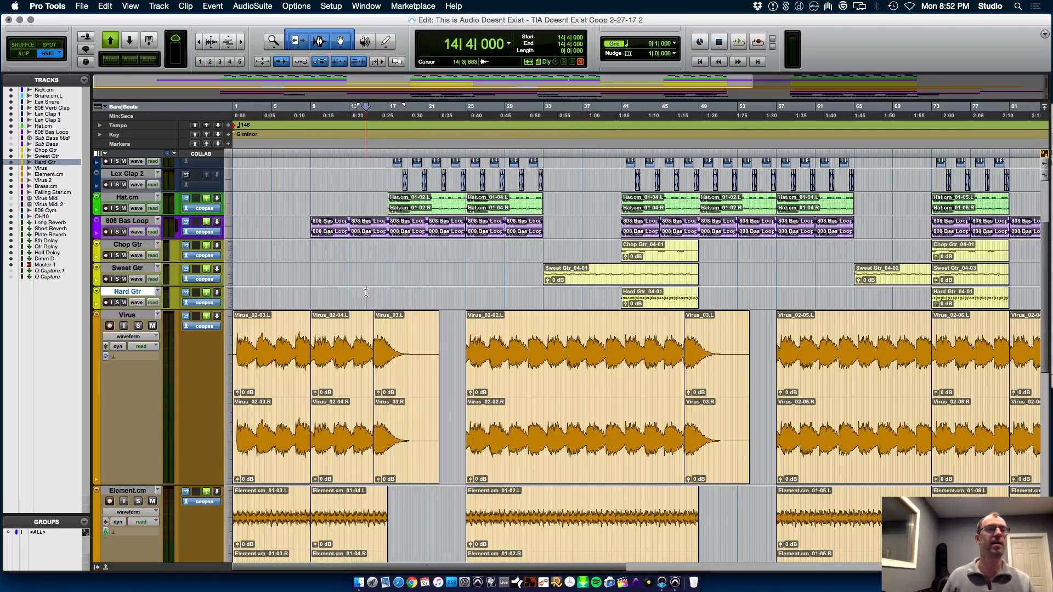
key(space)
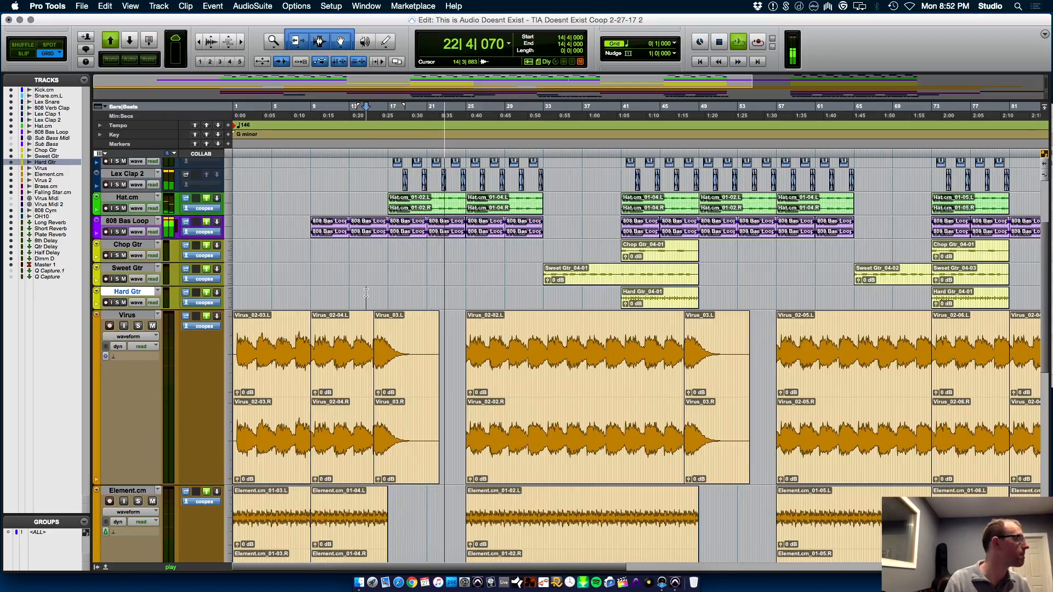
Set the mixer faders to about -4.3 dB for Snare.cm.L, -8.4 dB for Hat.cm and -14.0 dB for Lex Clap 1
key(super+equal)
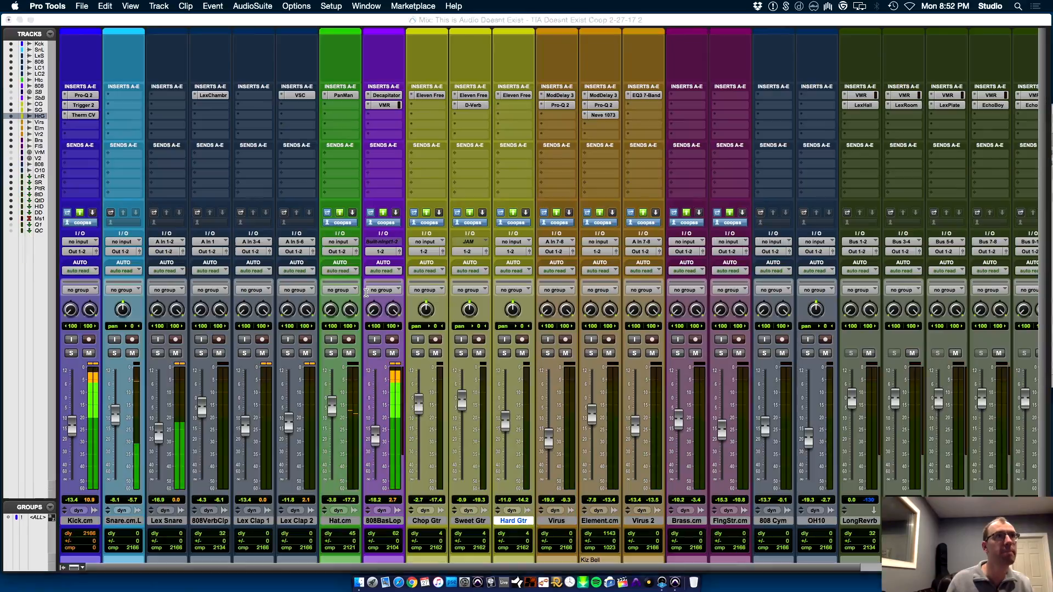
drag(120, 420, 119, 415)
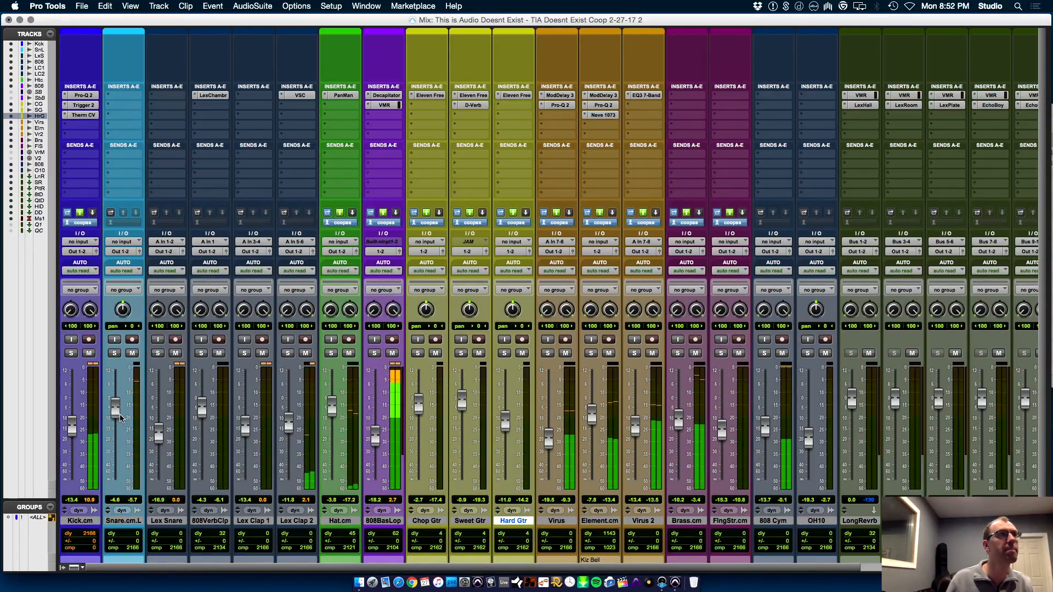
drag(336, 411, 336, 420)
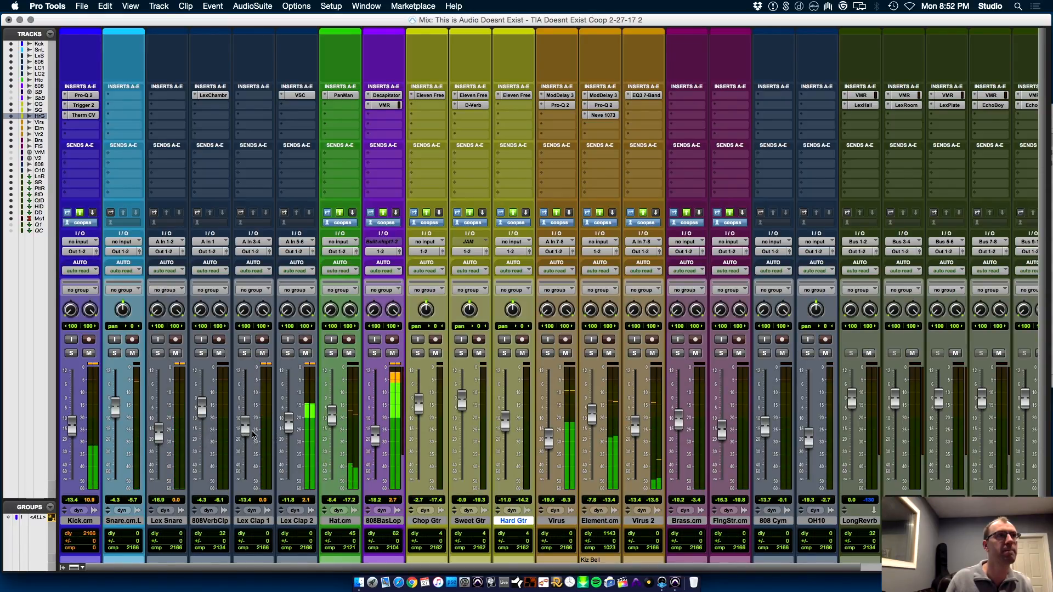
drag(248, 434, 248, 435)
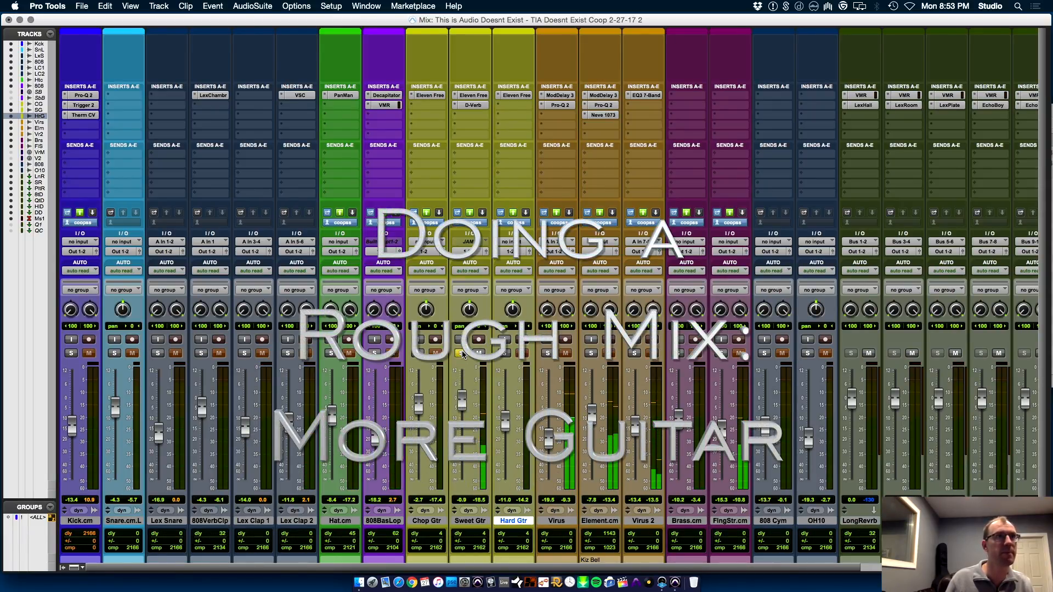
Select the Sweet Gtr_04-01 clip and compare the Sweet Gtr track with its D-Verb bypassed and active
key(super+equal)
click(595, 285)
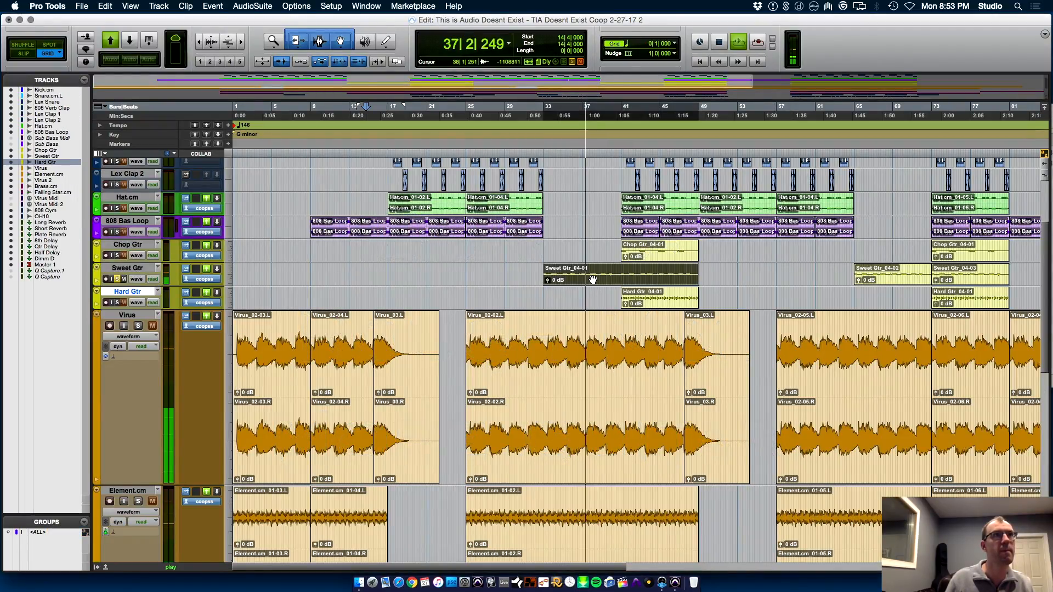
key(super+equal)
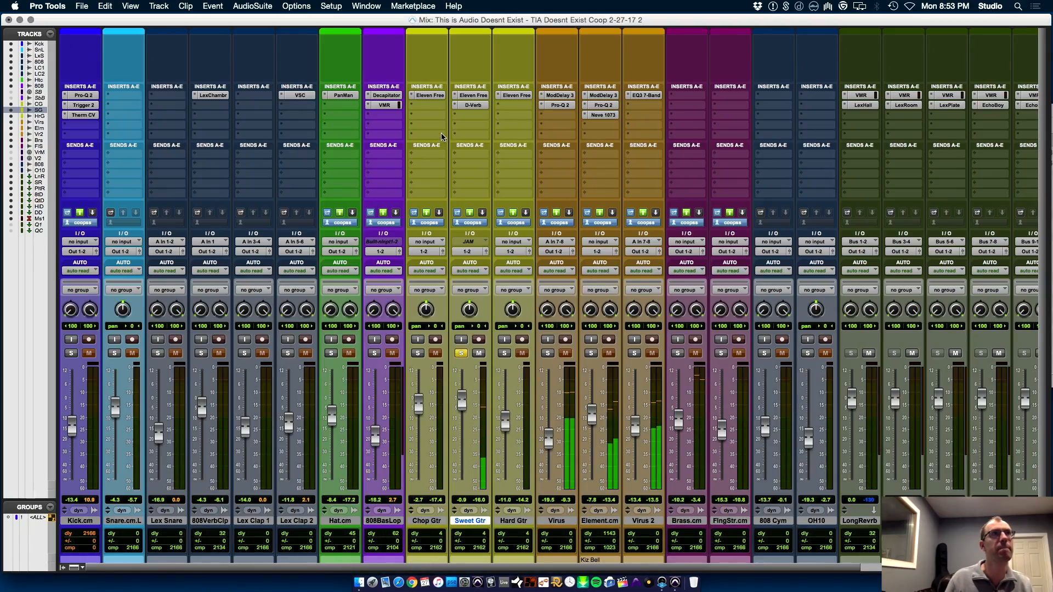
click(475, 105)
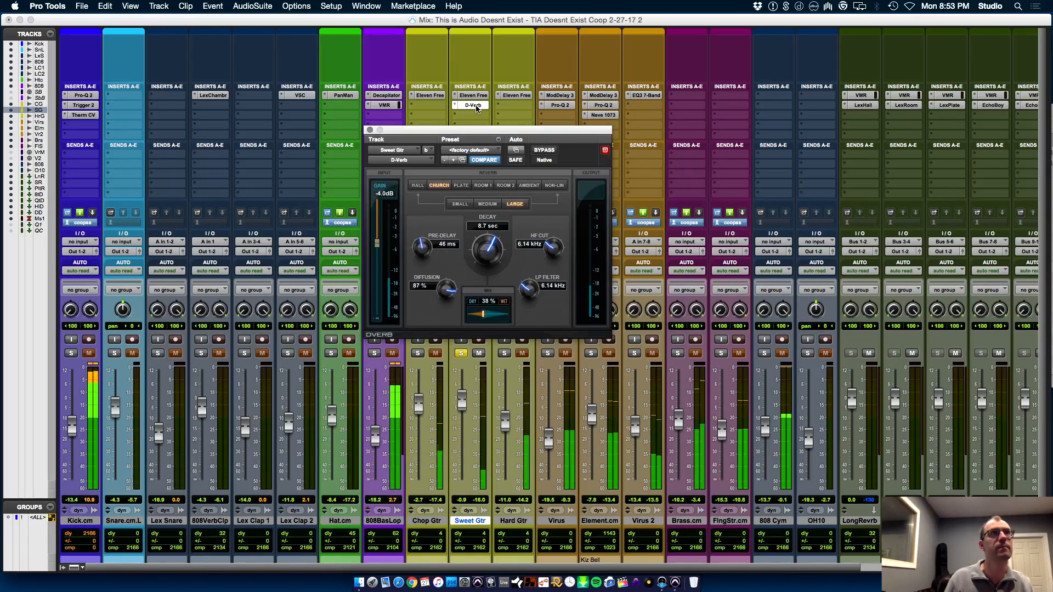
click(539, 153)
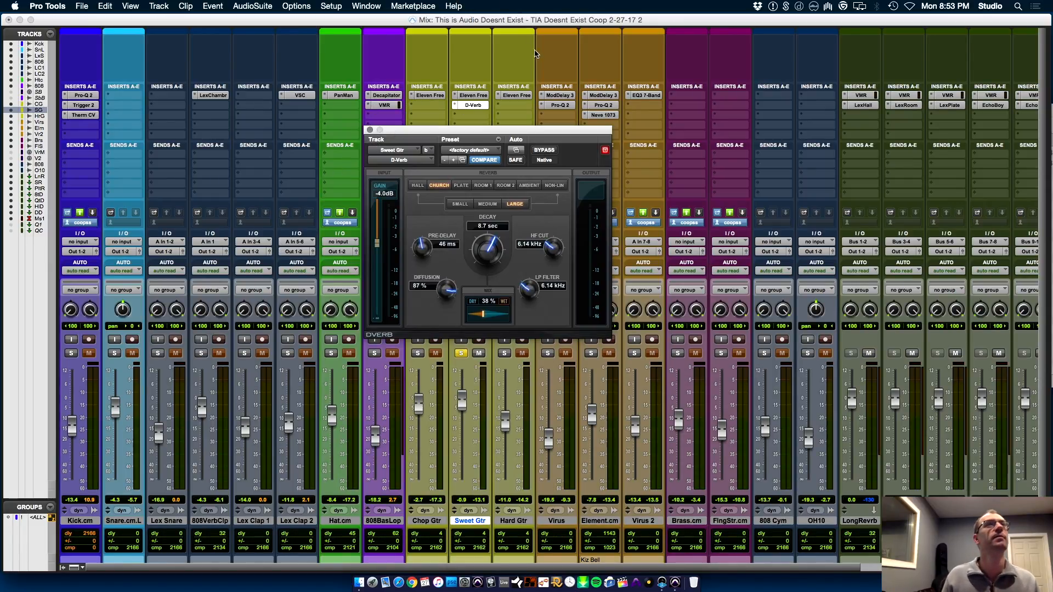
Insert the Waves CLA Guitars (mono/stereo) plug-in after D-Verb on the Sweet Gtr track
drag(441, 134, 760, 184)
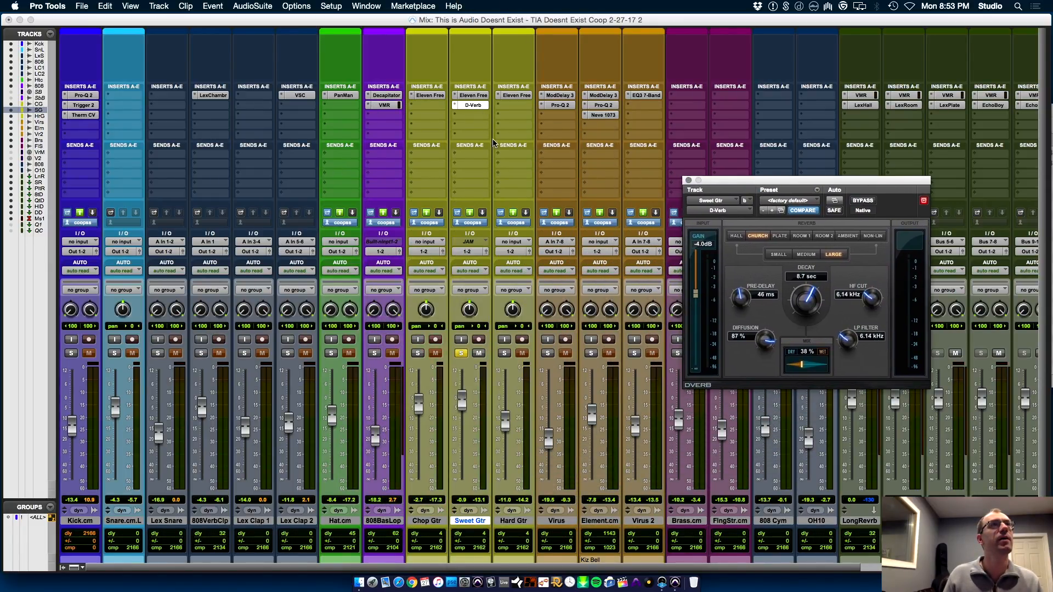
click(471, 114)
mouse_move(490, 165)
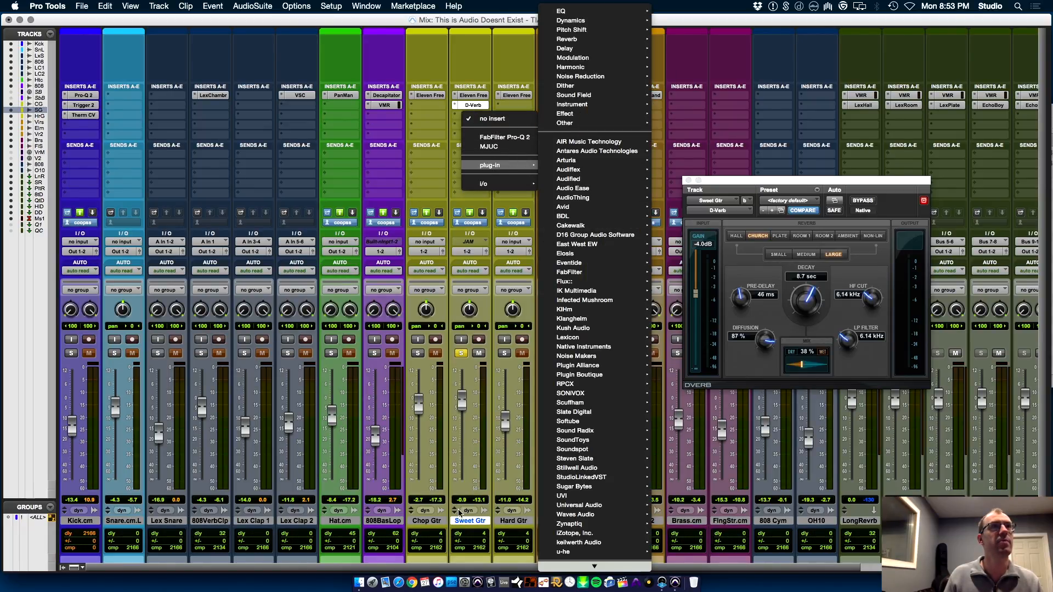
mouse_move(576, 514)
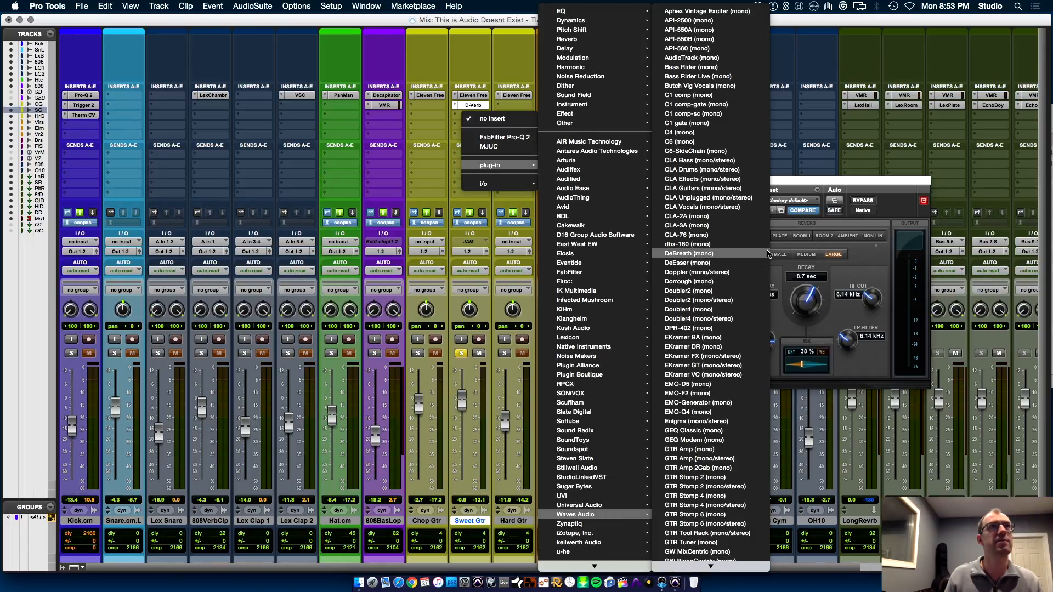
click(745, 189)
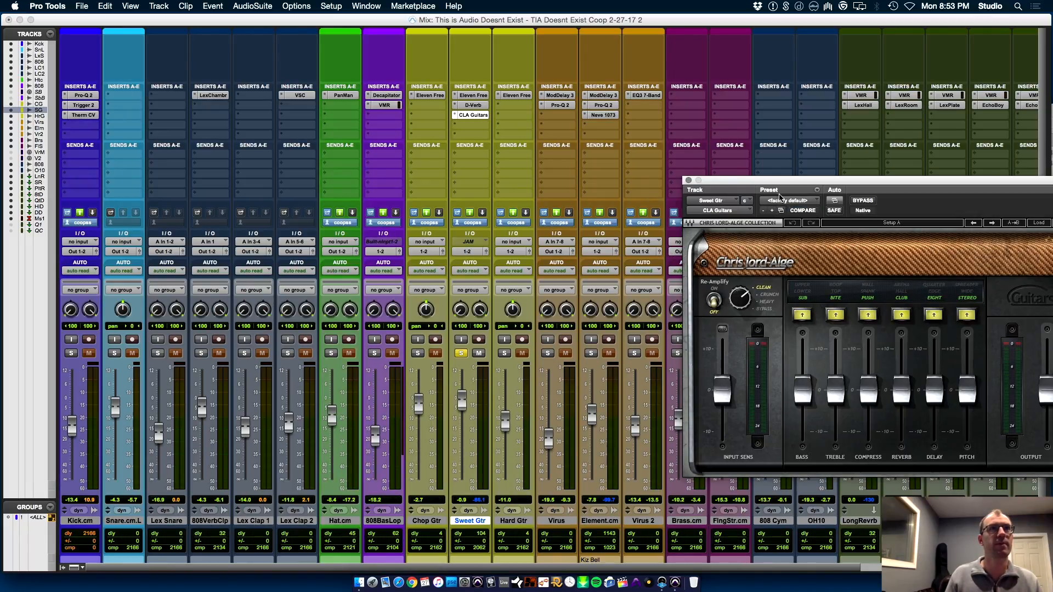
drag(787, 184, 655, 134)
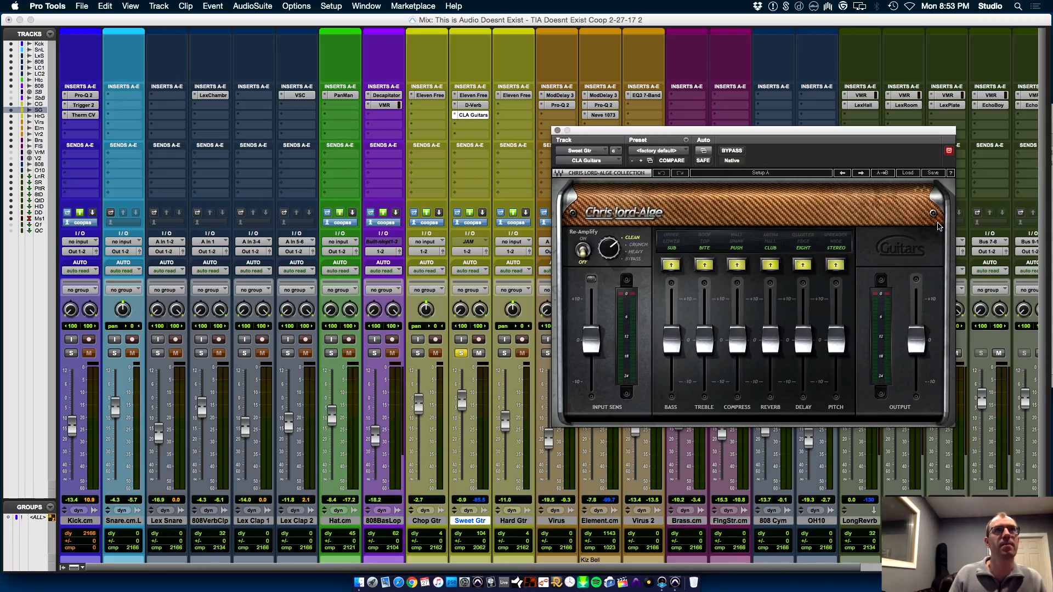
Load the Electric - Chubby factory preset in CLA Guitars on Sweet Gtr
click(908, 173)
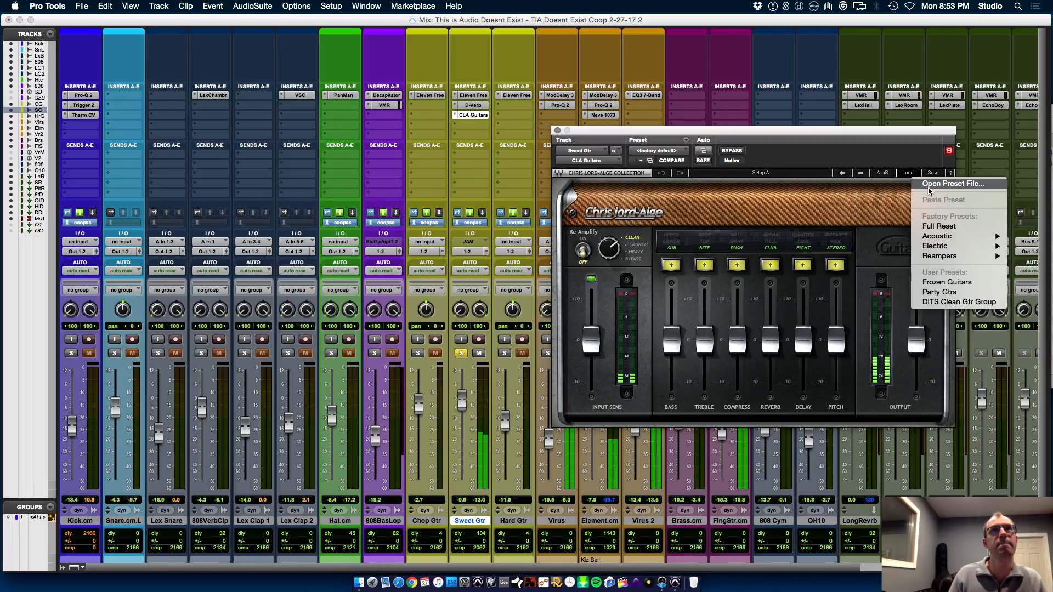
mouse_move(941, 246)
click(883, 247)
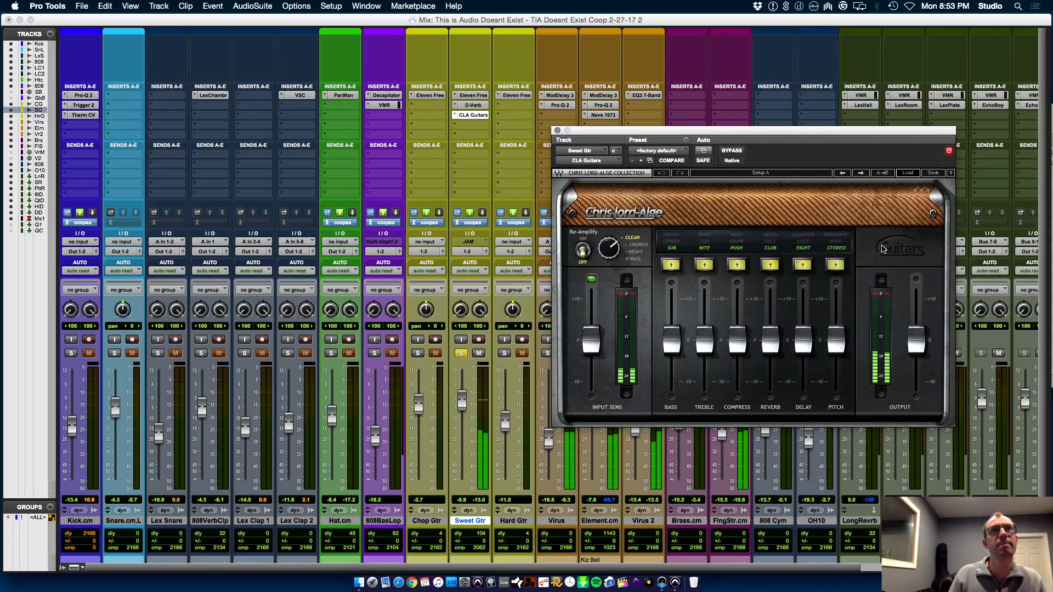
Unsolo Sweet Gtr with its fader lowered to about -6.5 dB and switch CLA Guitars to the Electric - Cleartone preset
click(461, 353)
drag(462, 399, 465, 420)
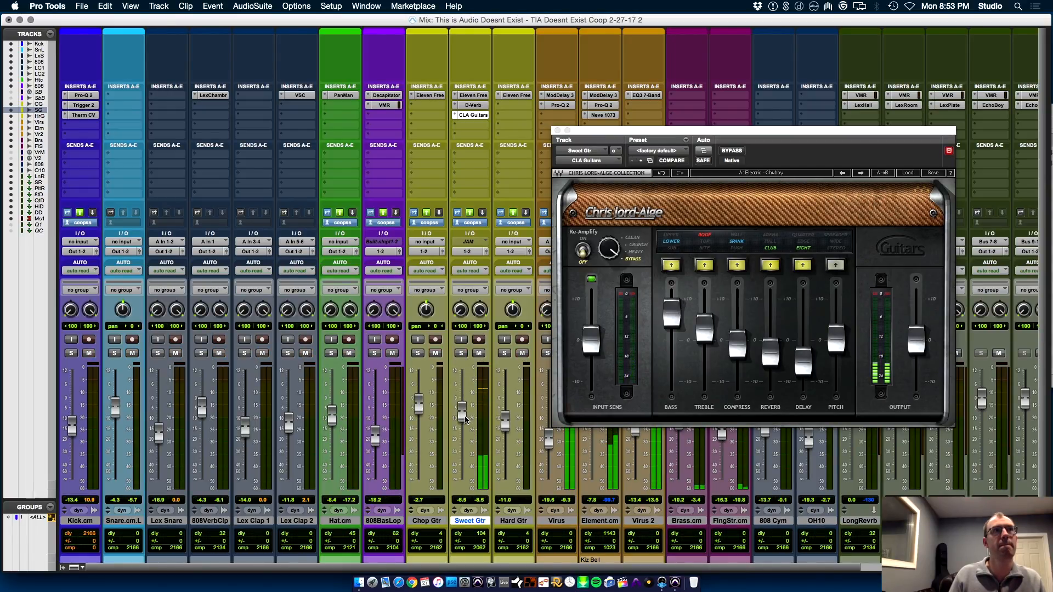
click(864, 173)
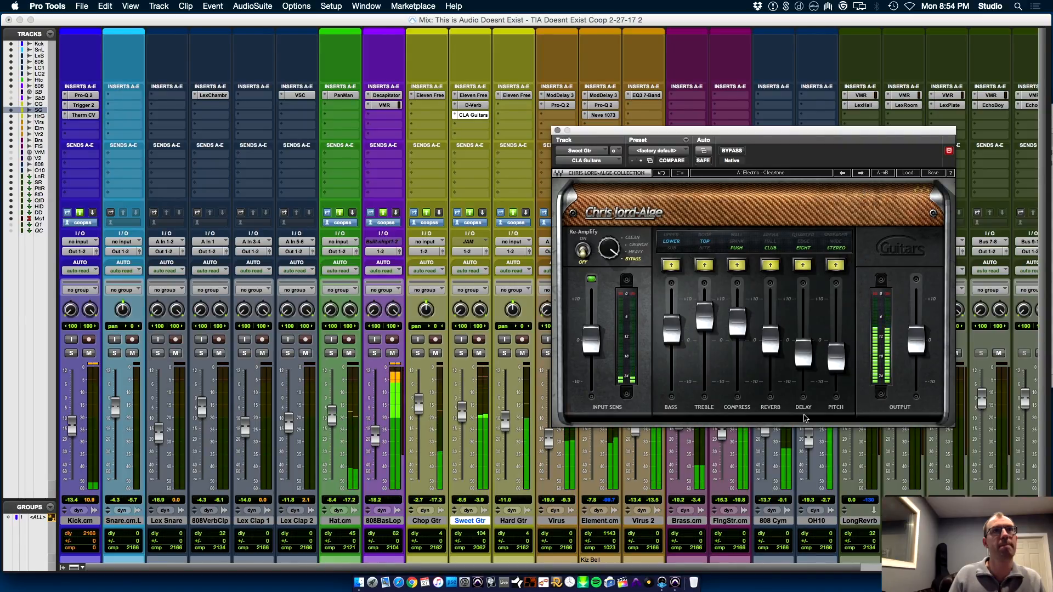
Stop playback and insert a FabFilter Pro-Q 2 after CLA Guitars on the Sweet Gtr track
key(space)
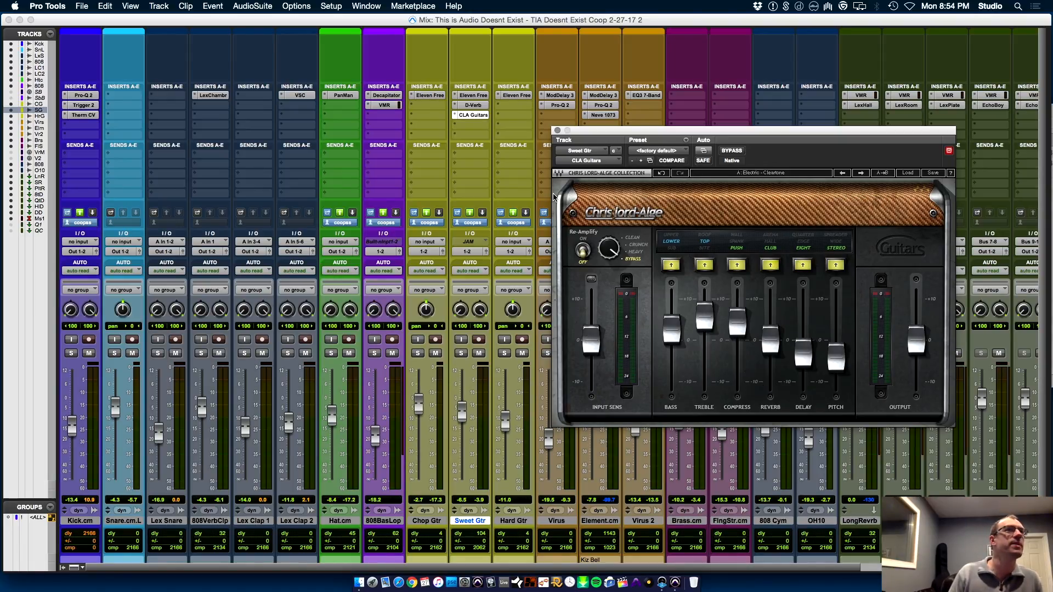
click(465, 124)
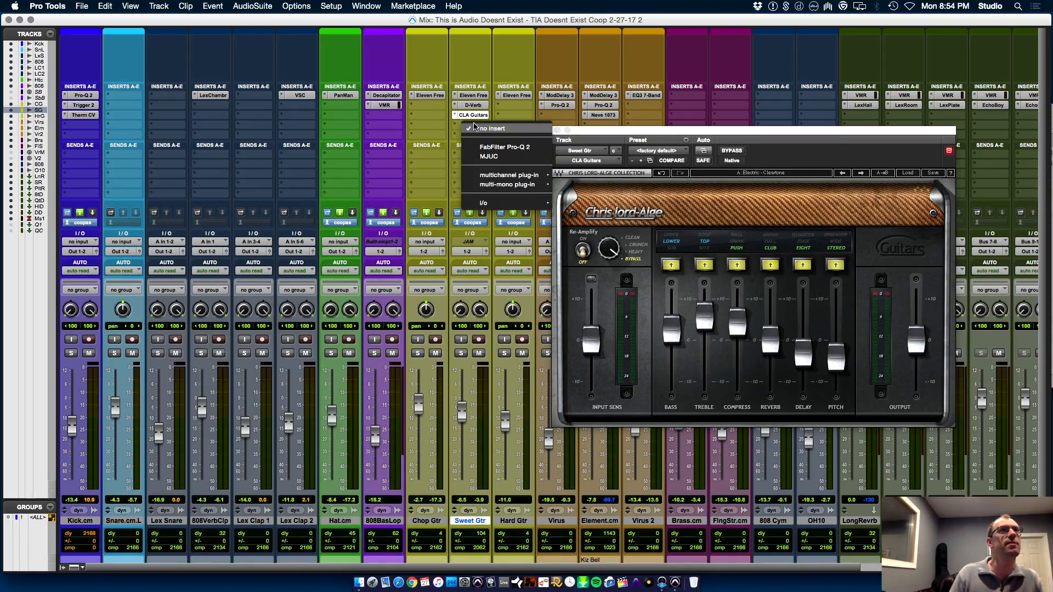
click(521, 148)
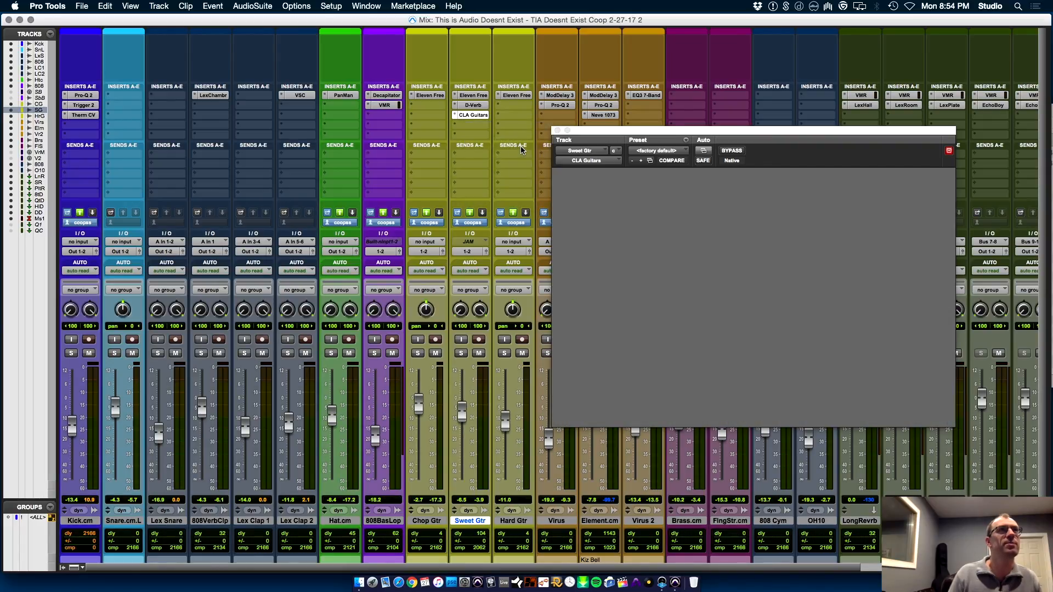
drag(787, 134, 524, 57)
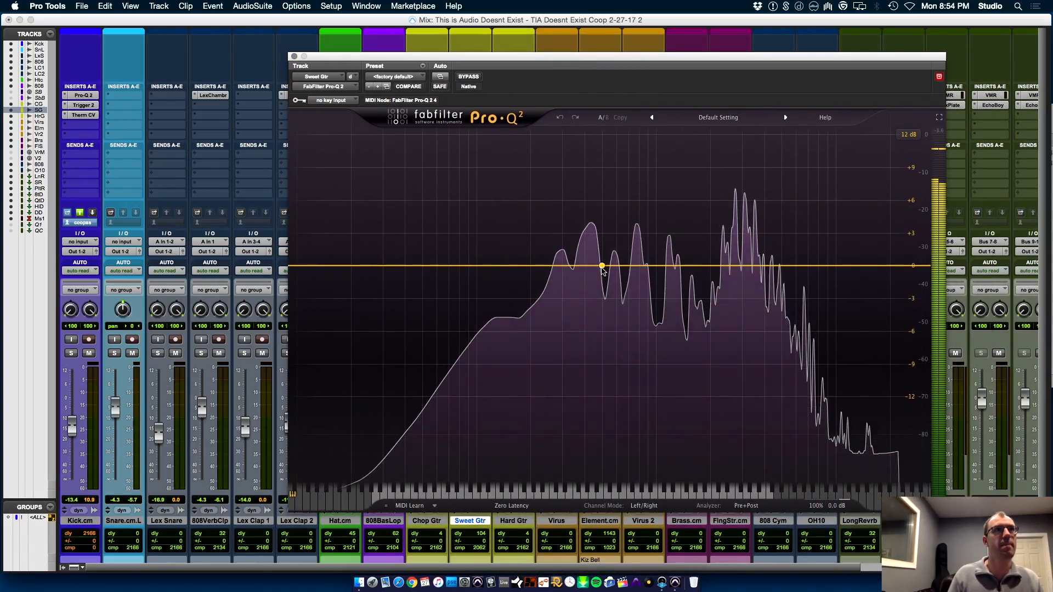
Sweep a Pro-Q 2 bell band to the harsh upper-frequency peak of Sweet Gtr and cut it by about 8.57 dB with a moderately narrow Q
drag(601, 265, 598, 137)
drag(646, 446, 659, 253)
drag(614, 156, 759, 159)
drag(734, 445, 740, 502)
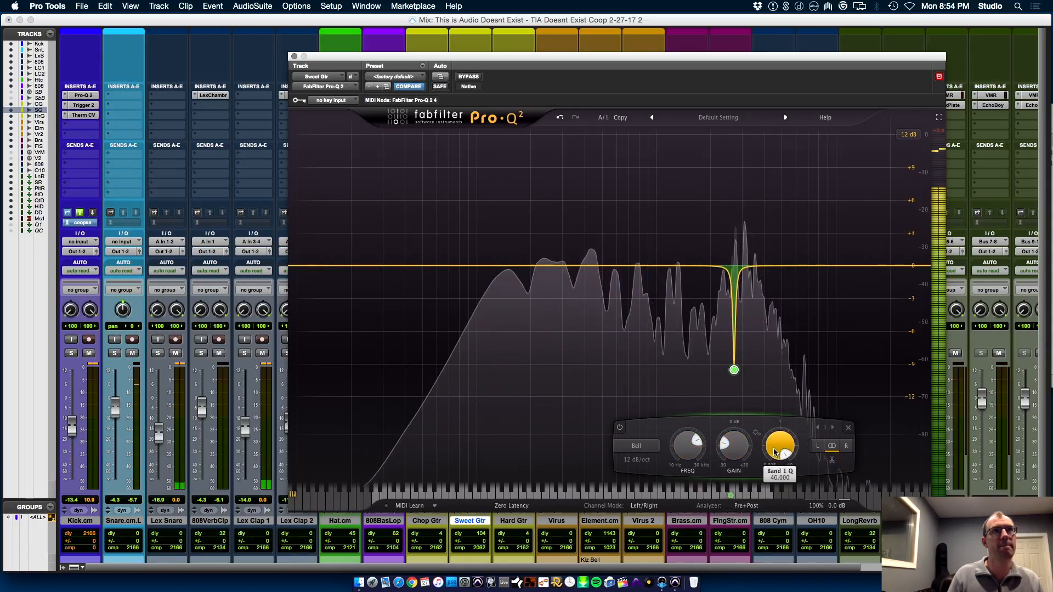
drag(778, 447, 733, 449)
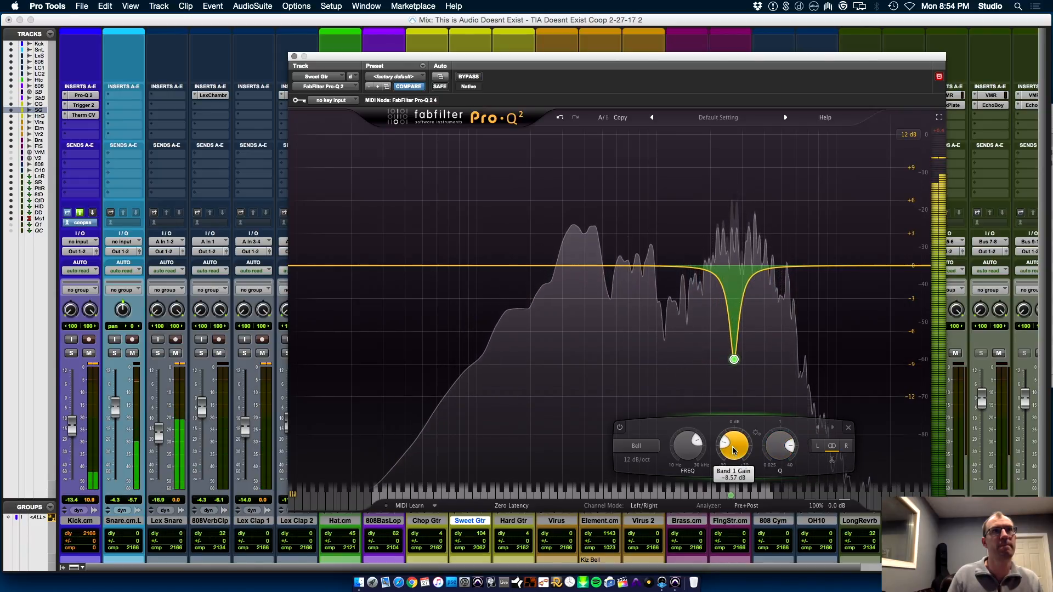
click(294, 57)
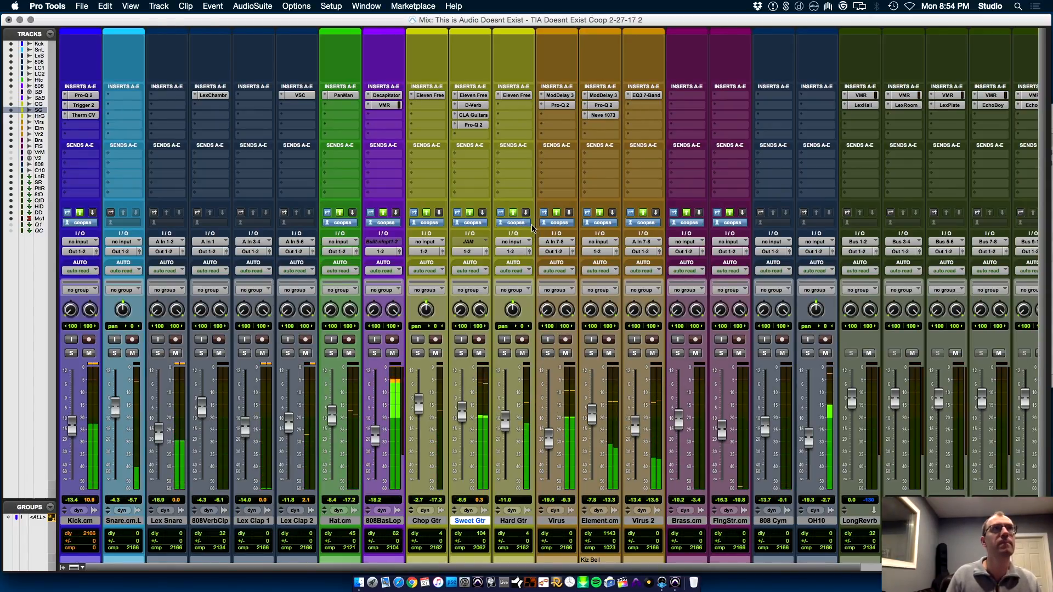
Insert the Waves S1 Imager (stereo) plug-in after Pro-Q 2 on the Sweet Gtr track
click(477, 134)
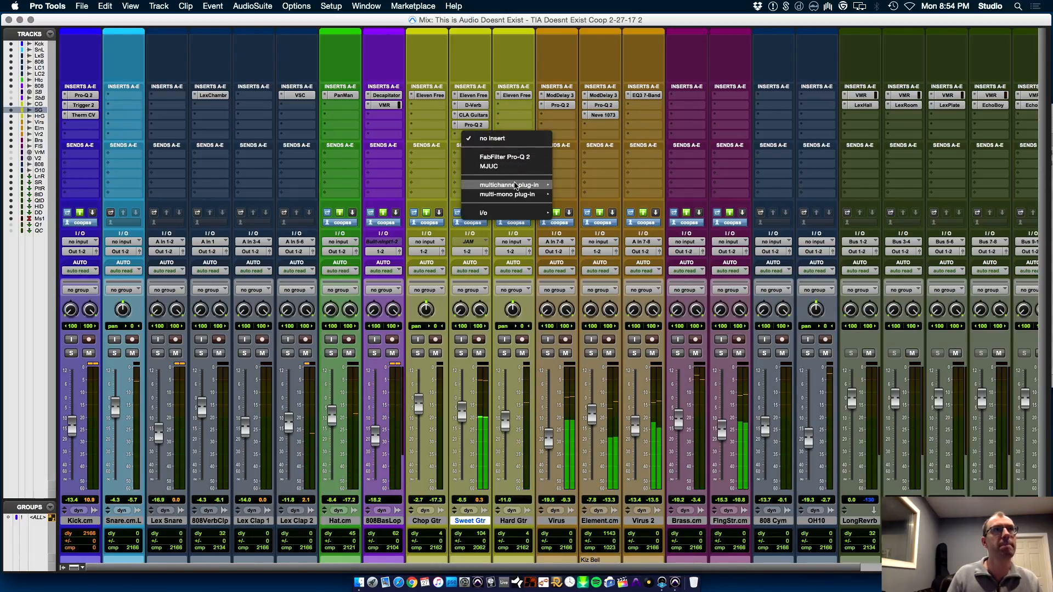
mouse_move(509, 185)
mouse_move(610, 567)
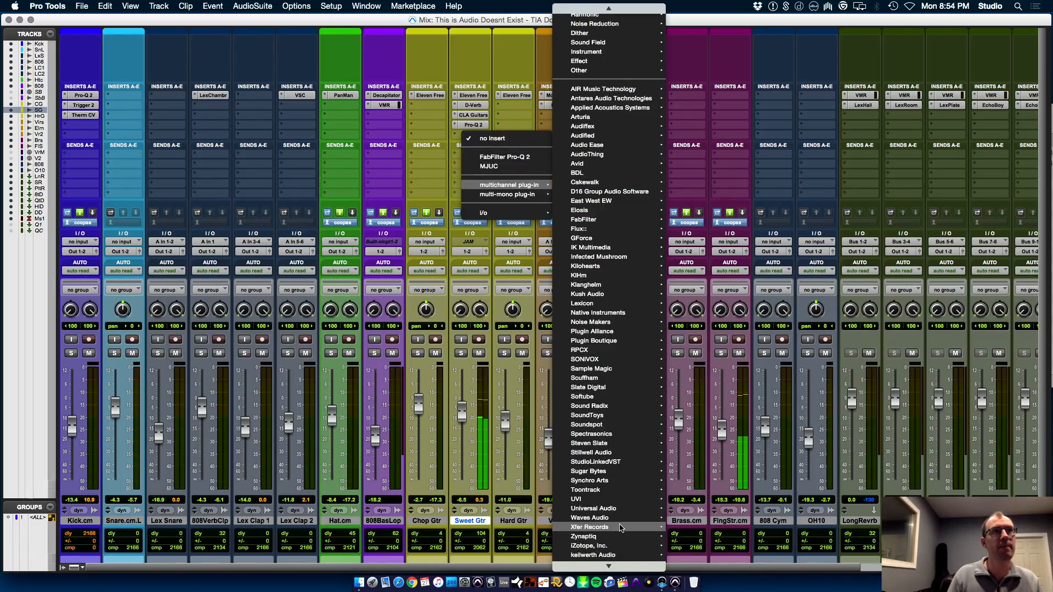
mouse_move(603, 518)
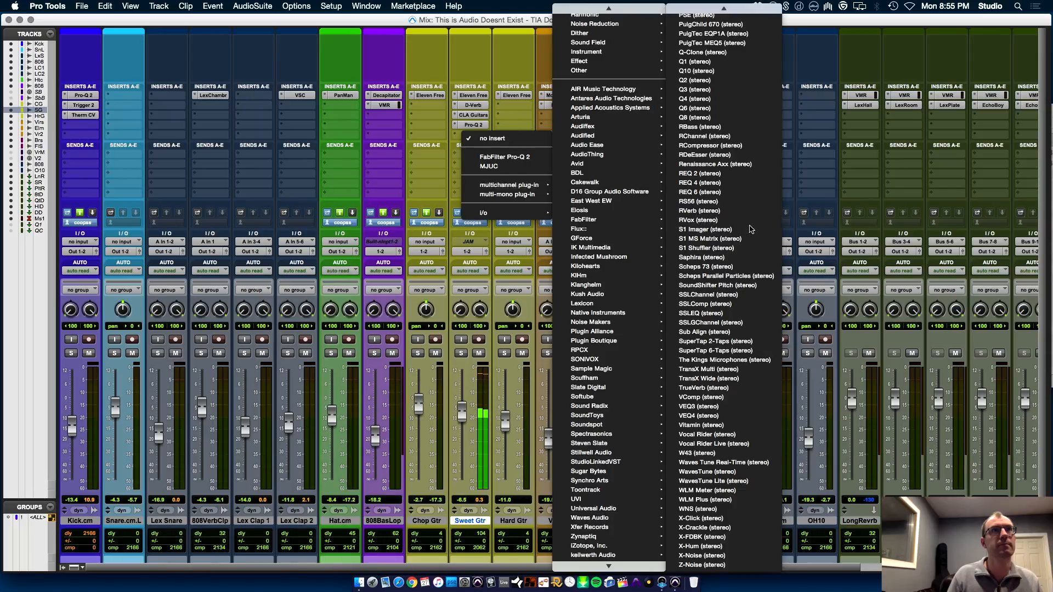
click(751, 229)
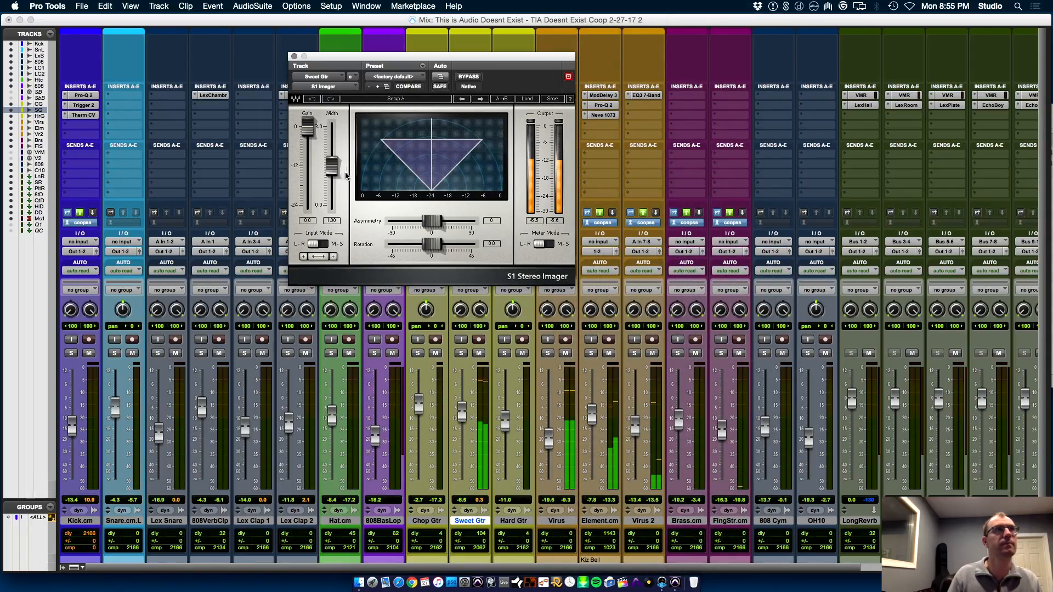
Narrow the S1 Imager width on Sweet Gtr to about 0.48 and set its rotation to about -20.5
mouse_move(331, 165)
mouse_down()
mouse_move(331, 194)
mouse_move(331, 186)
mouse_up()
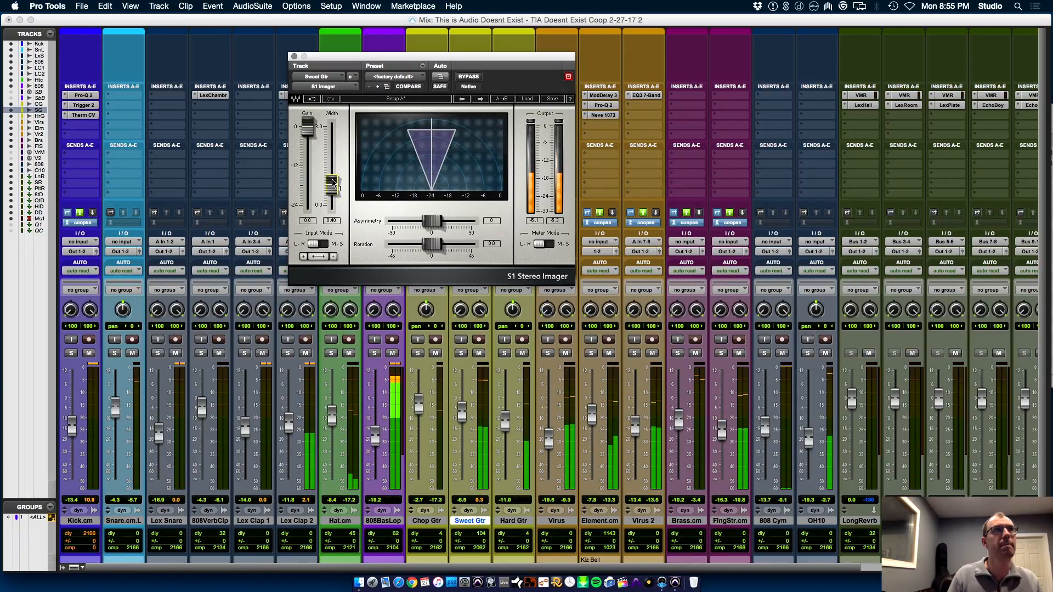
drag(440, 251, 414, 244)
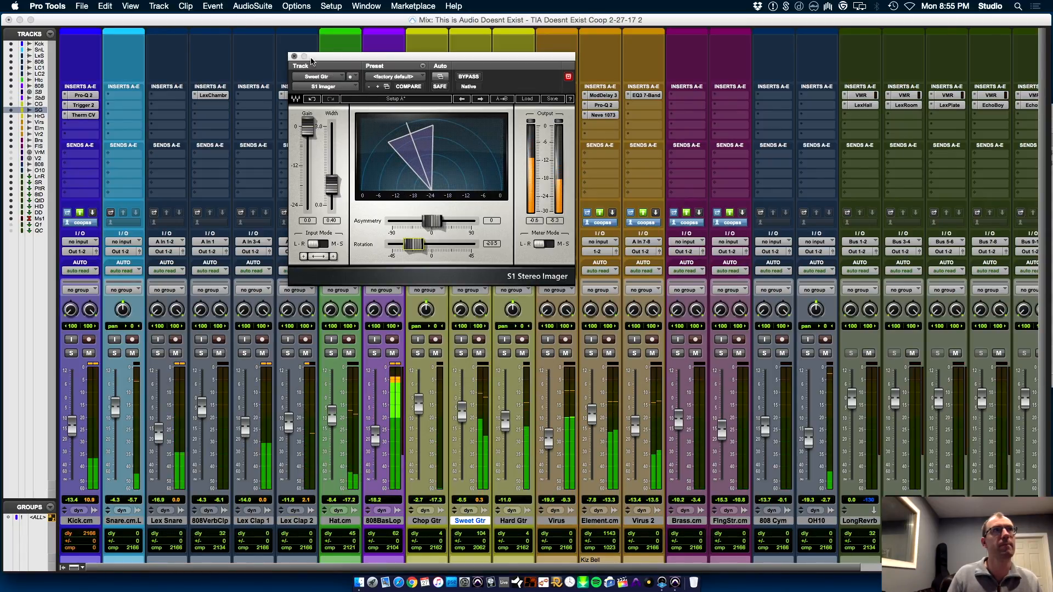
click(294, 57)
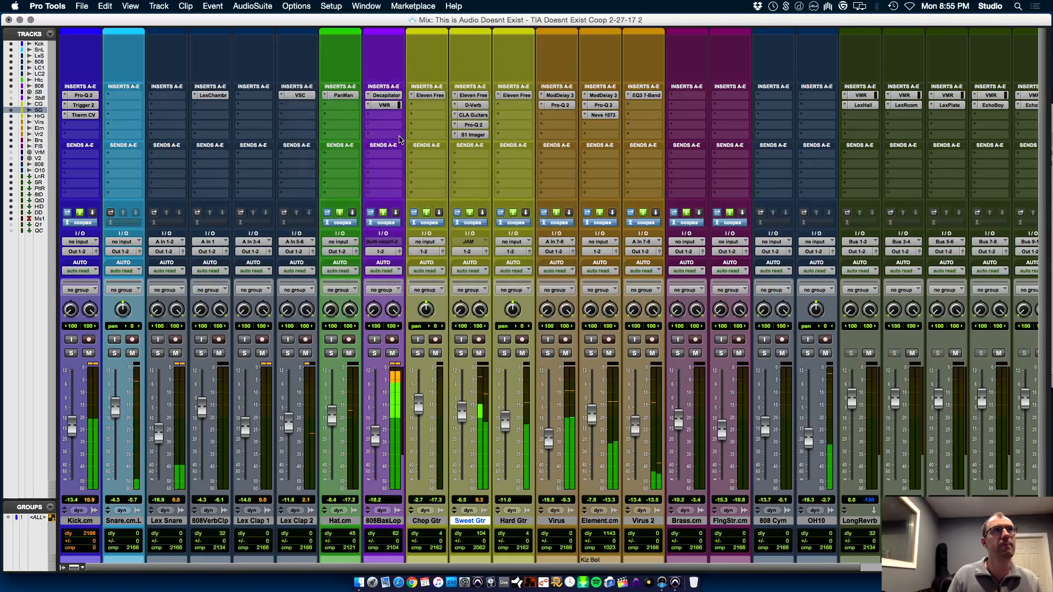
Add a Bus 10 (Mono) send to the Sweet Gtr track and raise its level to about -7.3 dB
click(472, 156)
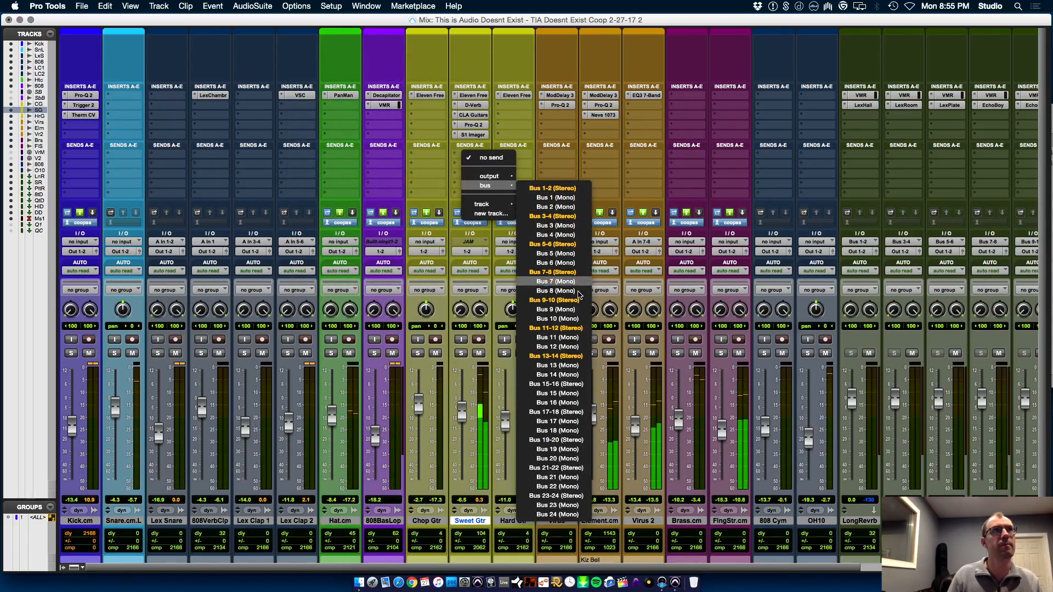
click(573, 318)
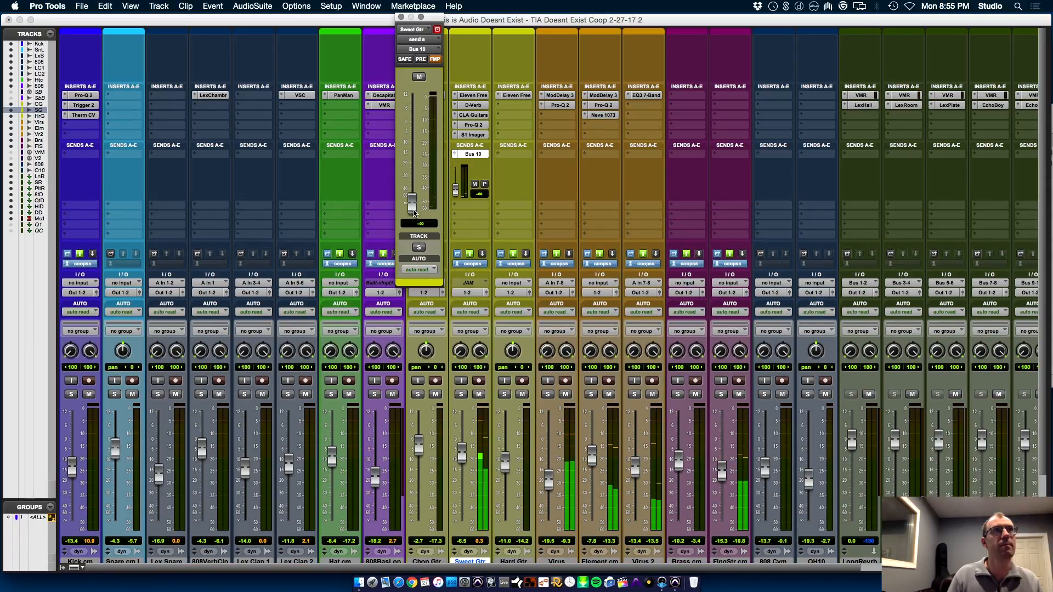
drag(420, 203, 423, 143)
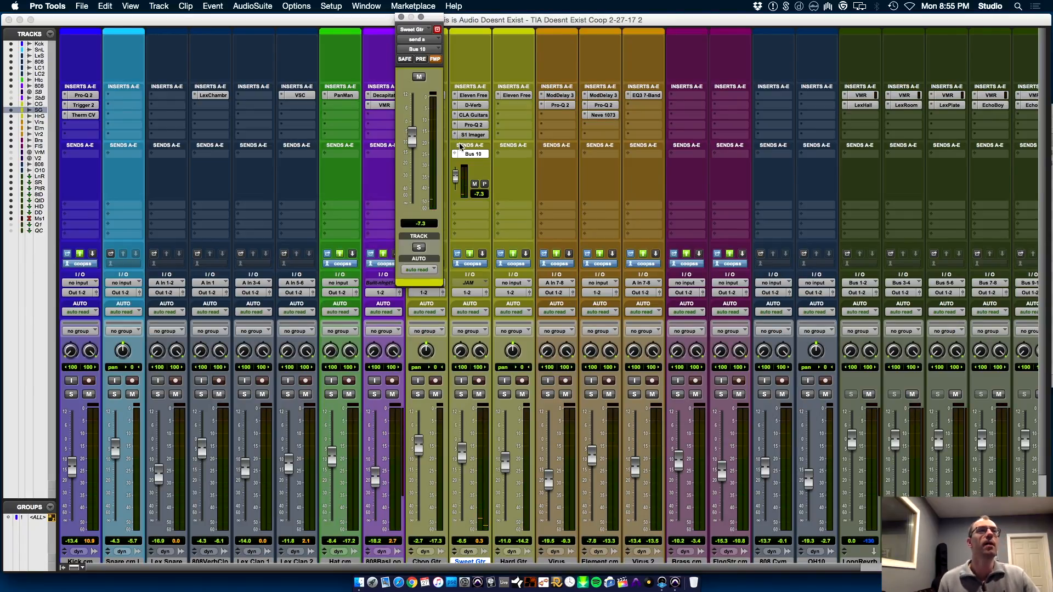
Reopen the S1 Imager on the Sweet Gtr track
click(472, 135)
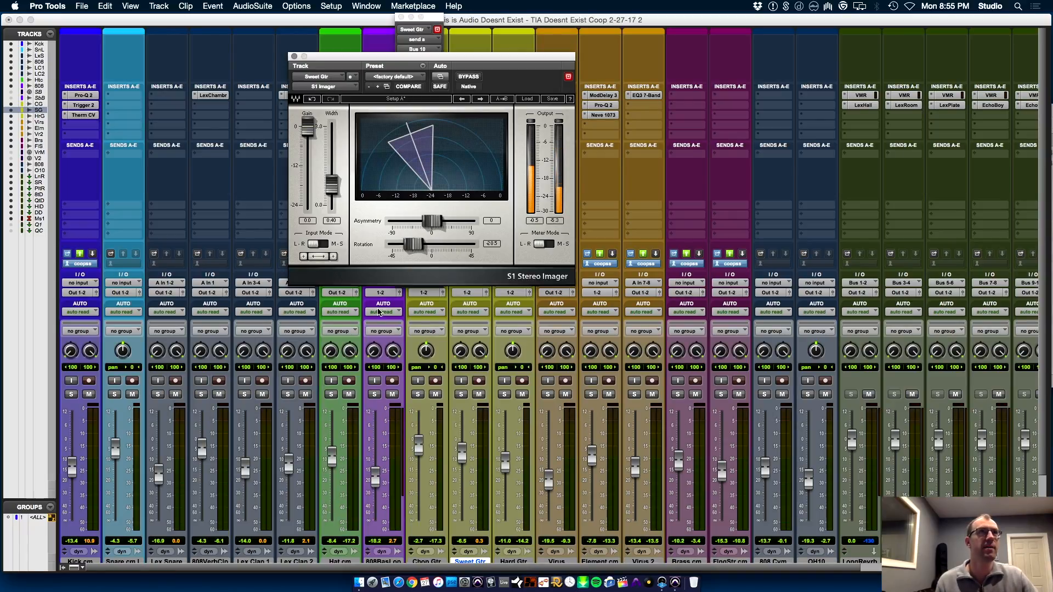
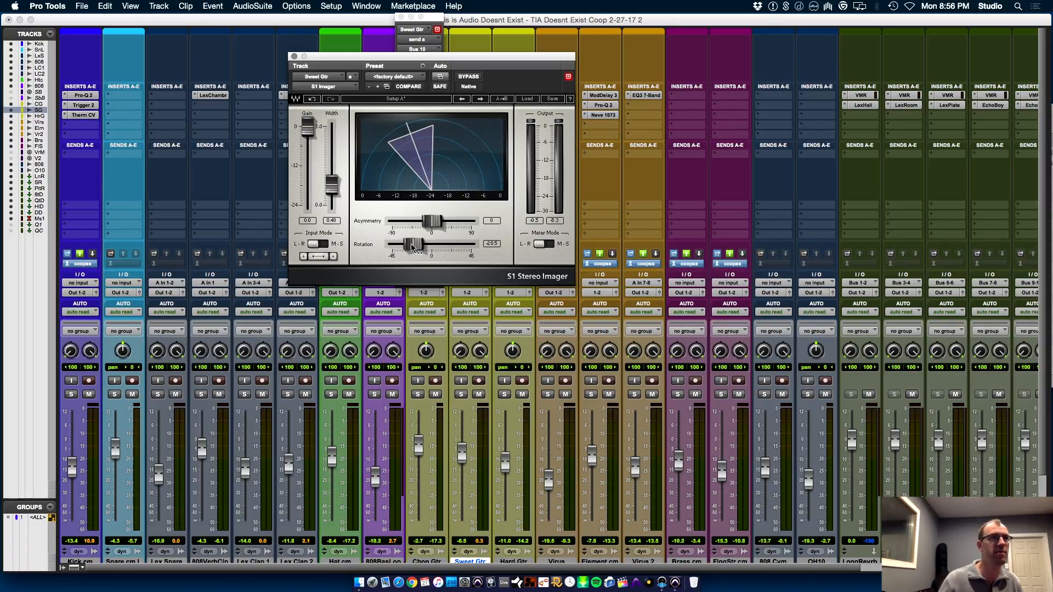
Inspect the EchoBoy settings on the Qtr Delay track, moving plug-in windows clear of the mixer, and close the plug-in
drag(423, 58, 784, 200)
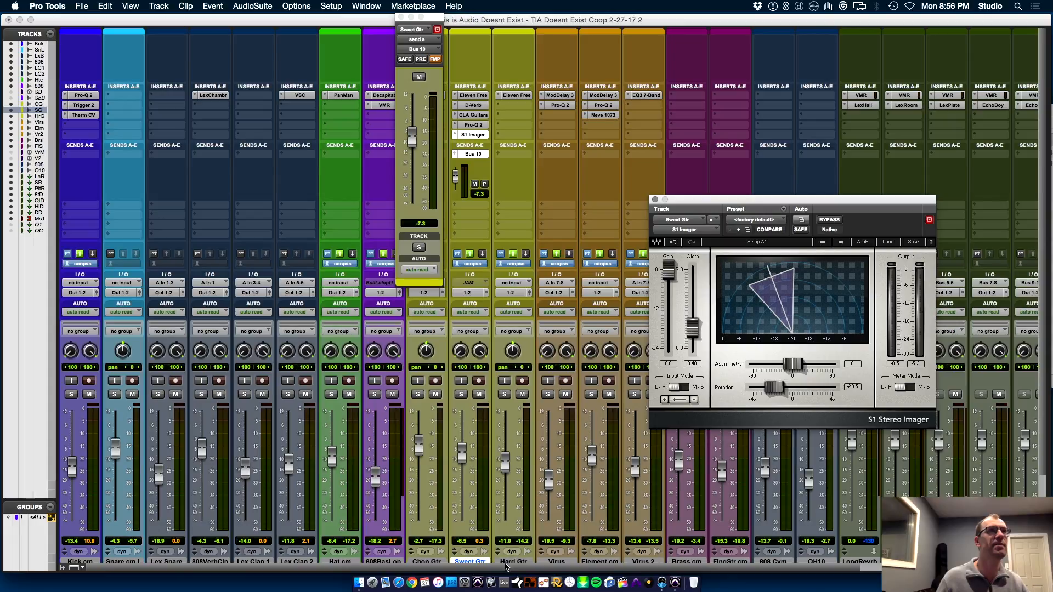
scroll(505, 567, right, 5)
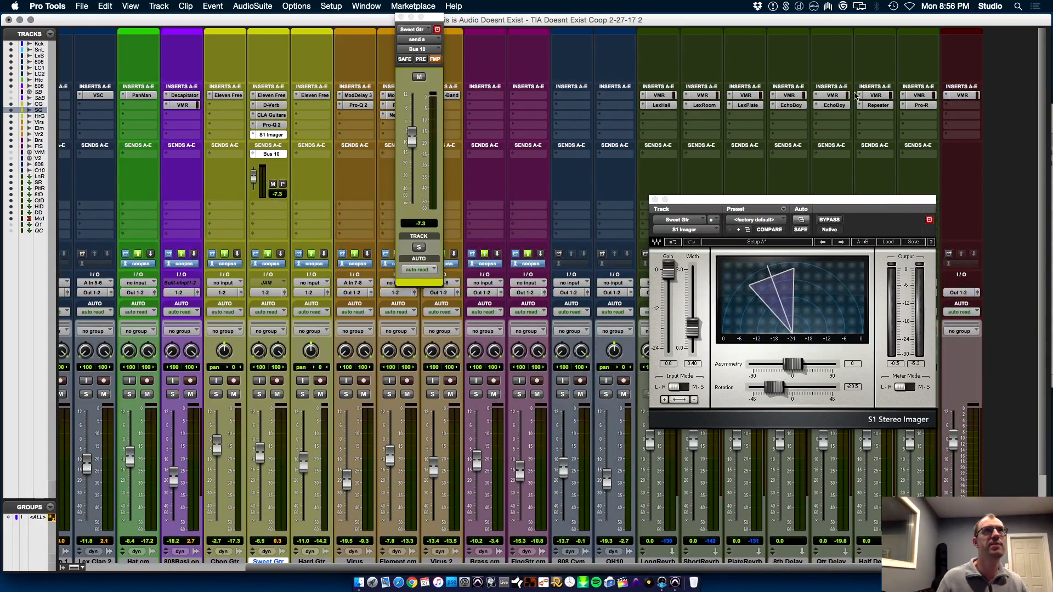
click(834, 106)
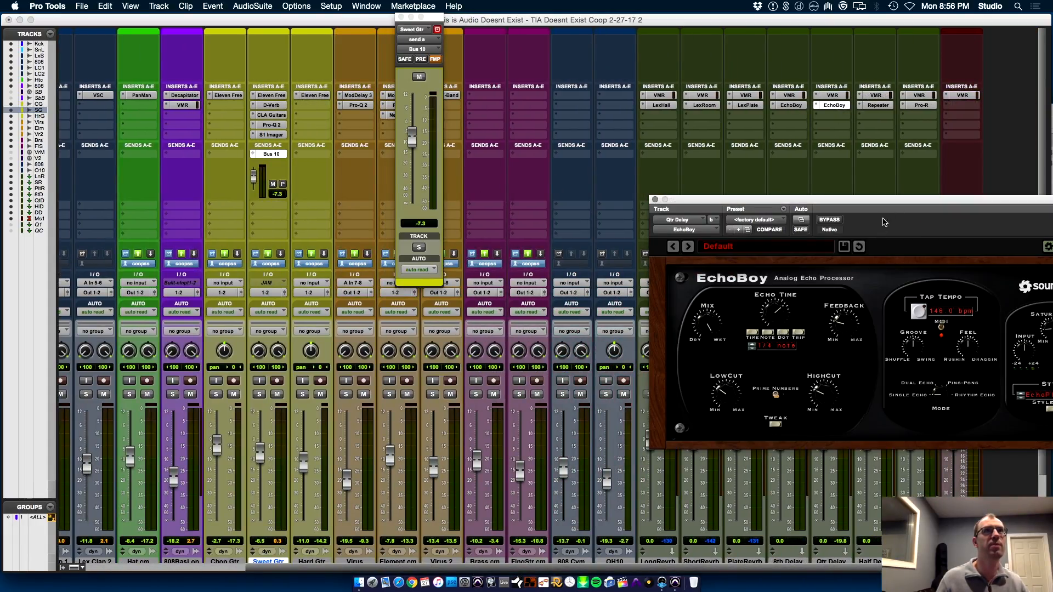
drag(881, 225, 791, 226)
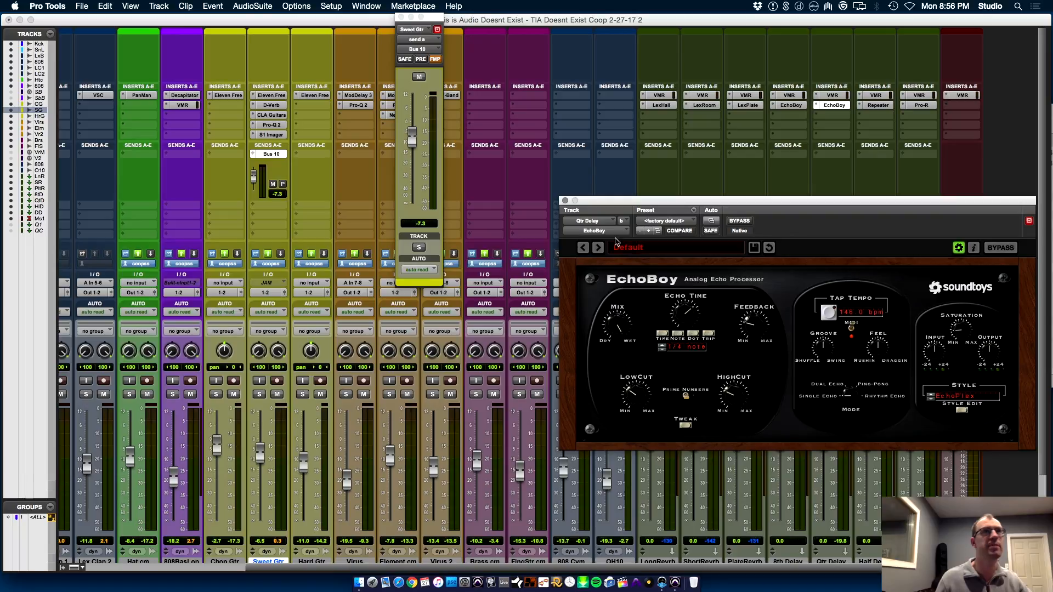
click(567, 201)
Solo the Sweet Gtr track during playback to hear it with its delay, and return it to the full mix
click(258, 395)
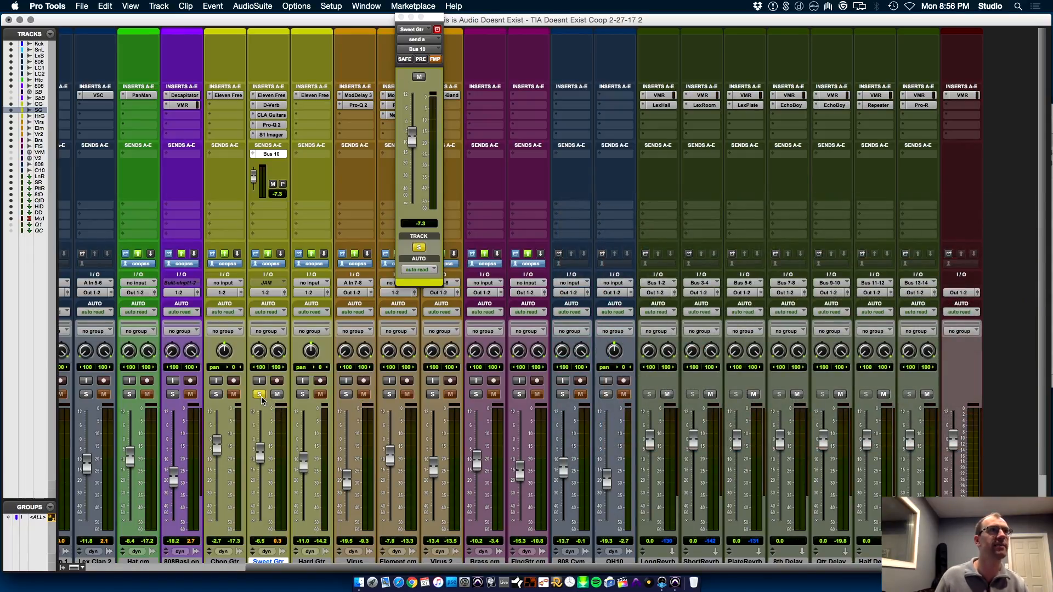
key(space)
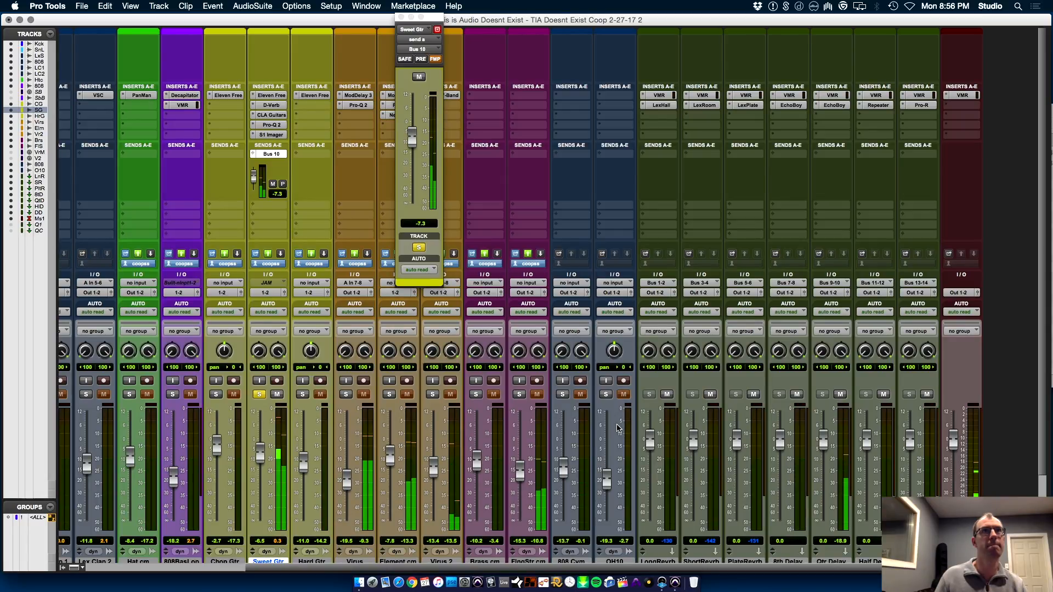
click(259, 395)
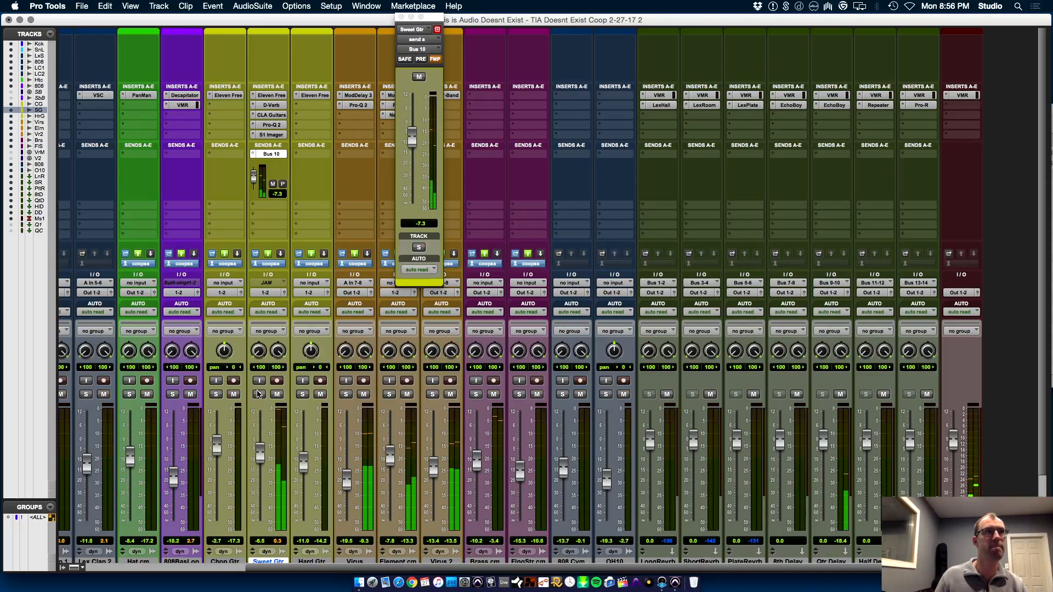
Lower the Sweet Gtr track's volume to -7.8 dB, save the session and stop playback in the Edit window
drag(262, 463, 262, 464)
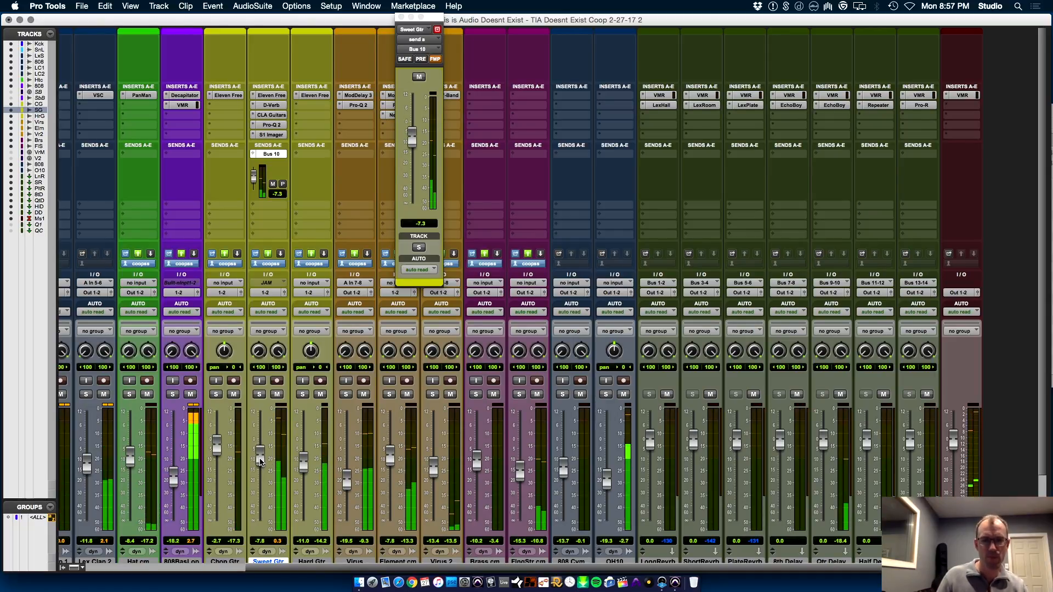
key(super+s)
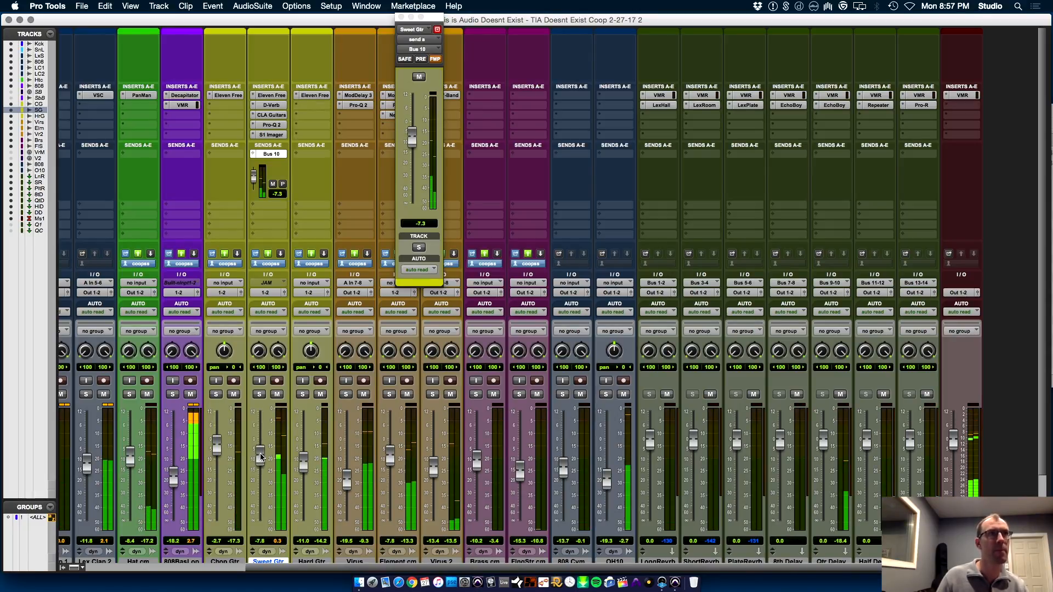
key(super+equal)
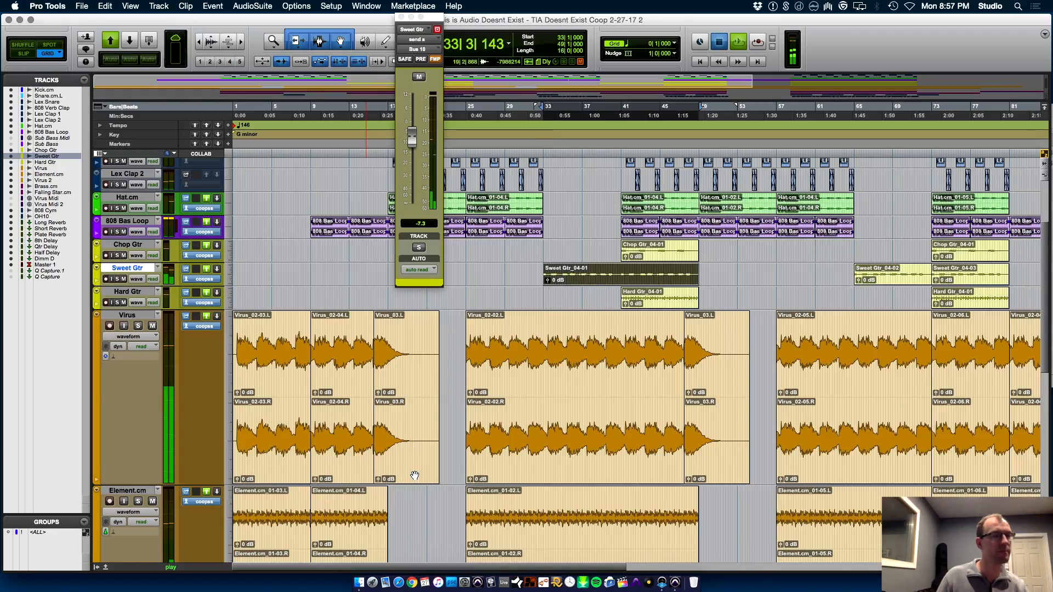
key(space)
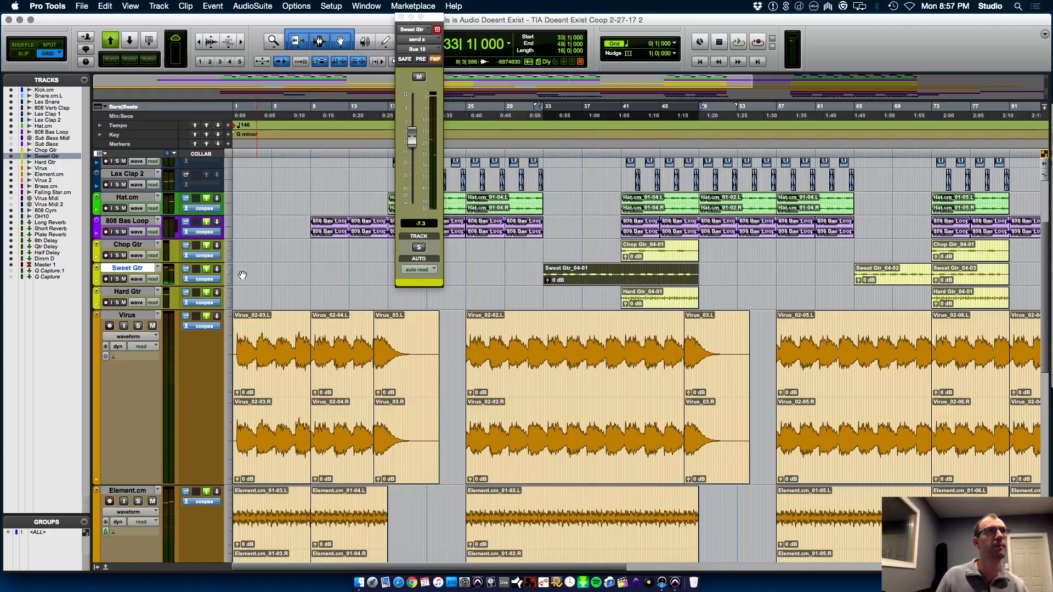
Enlarge the Chop Gtr track and place the playback cursor at 40|4|000, just before its first clip
drag(149, 261, 149, 379)
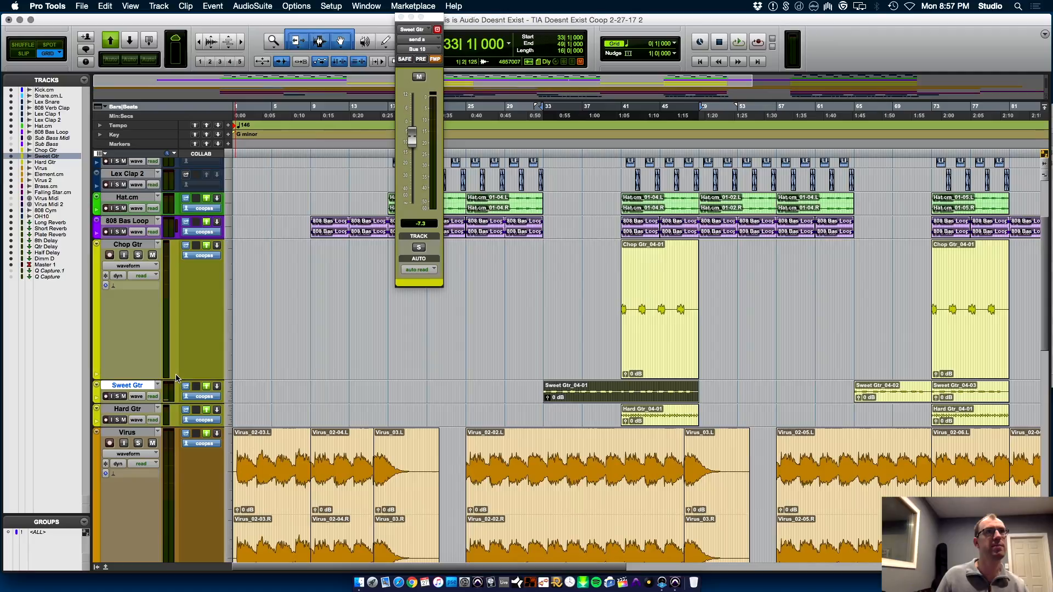
click(611, 289)
key(super+bracketright)
key(super+bracketright)
key(super+bracketright)
click(715, 289)
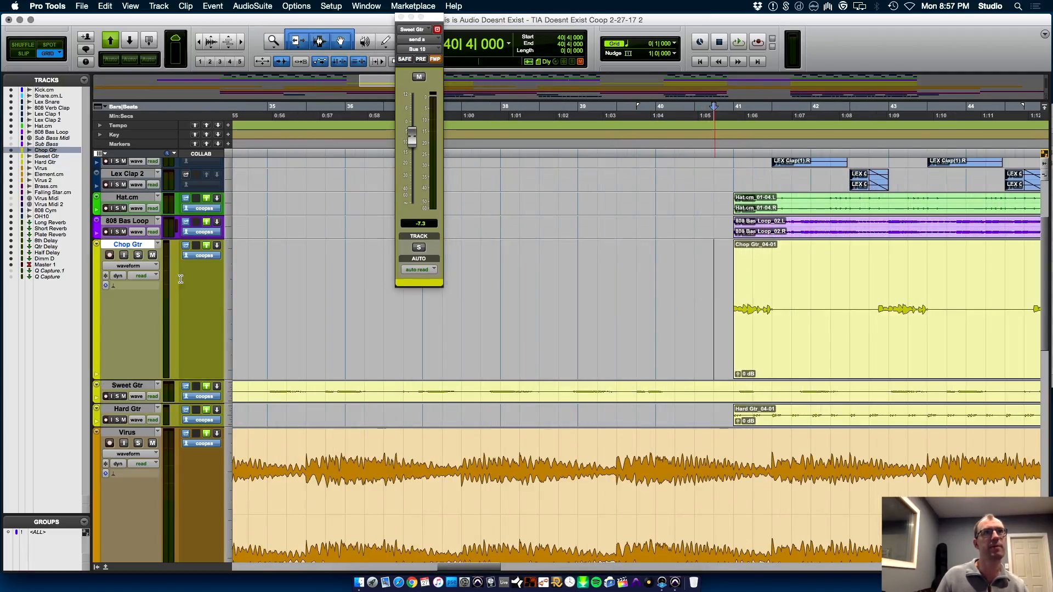
Solo the Chop Gtr track and play its section from just before bar 41
click(138, 255)
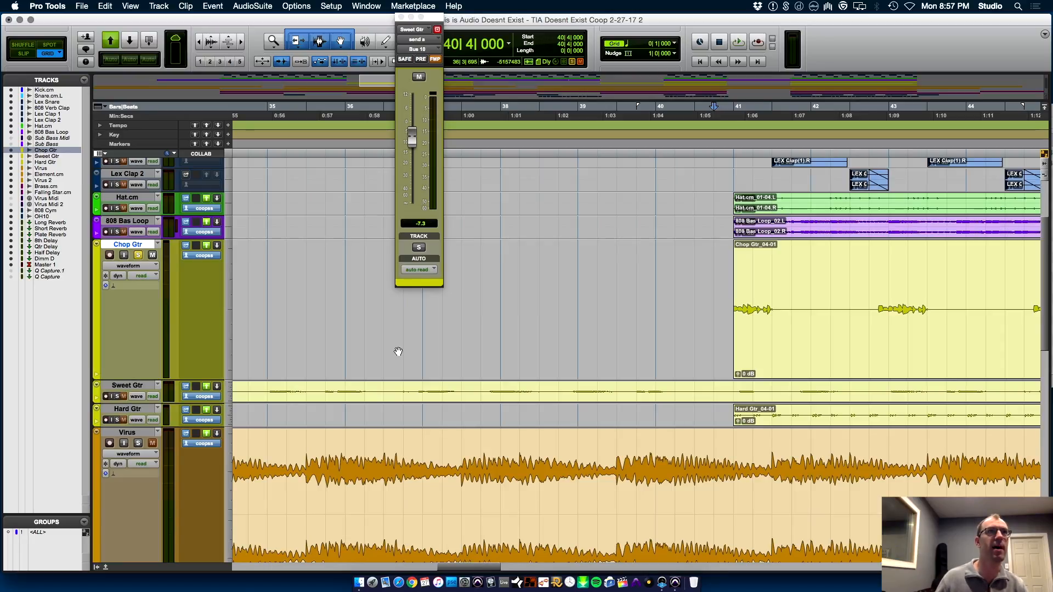
key(space)
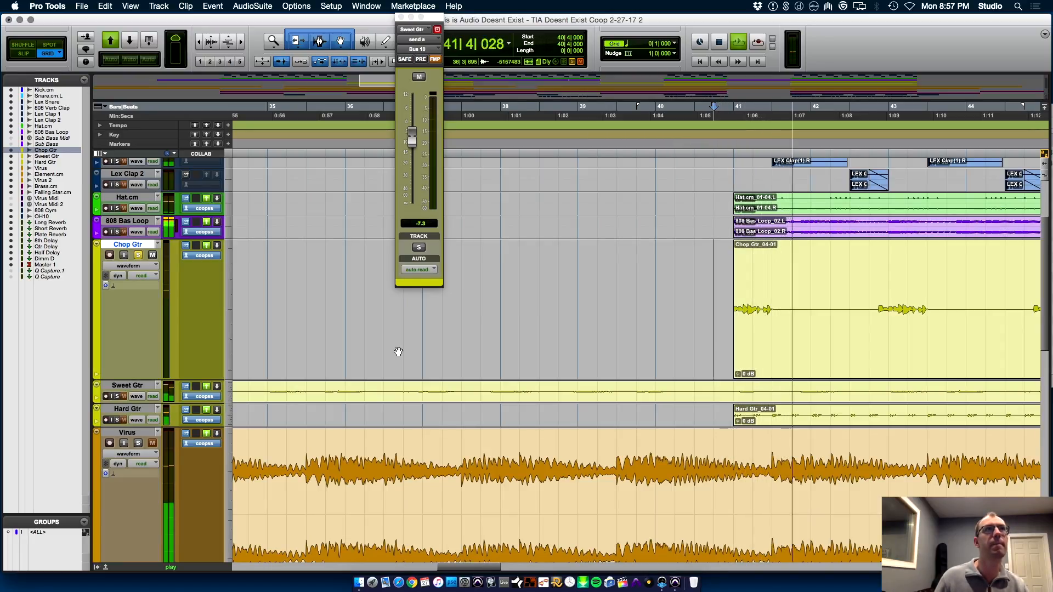
key(super+bracketleft)
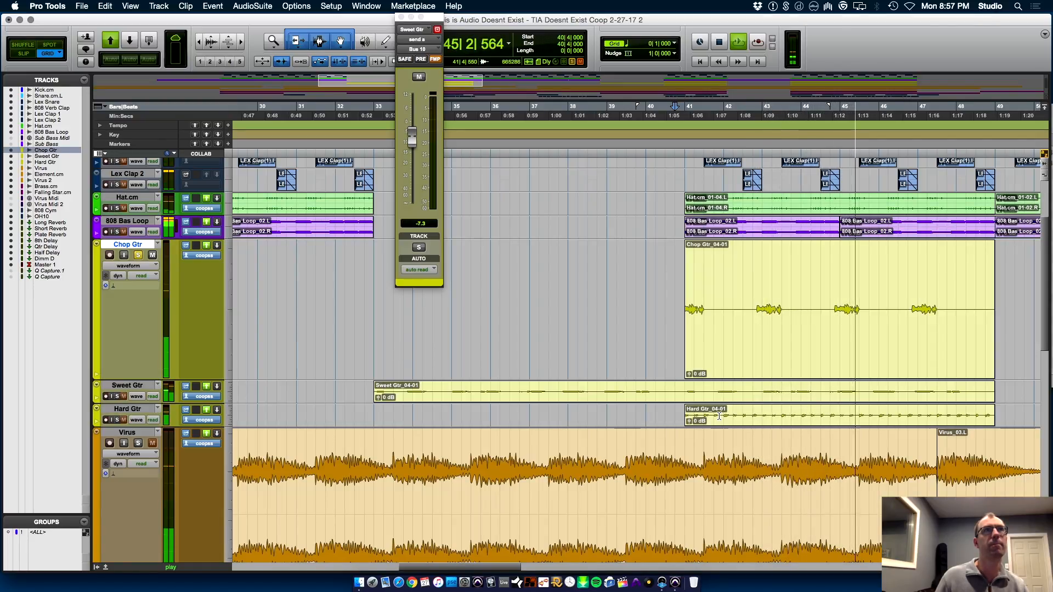
key(space)
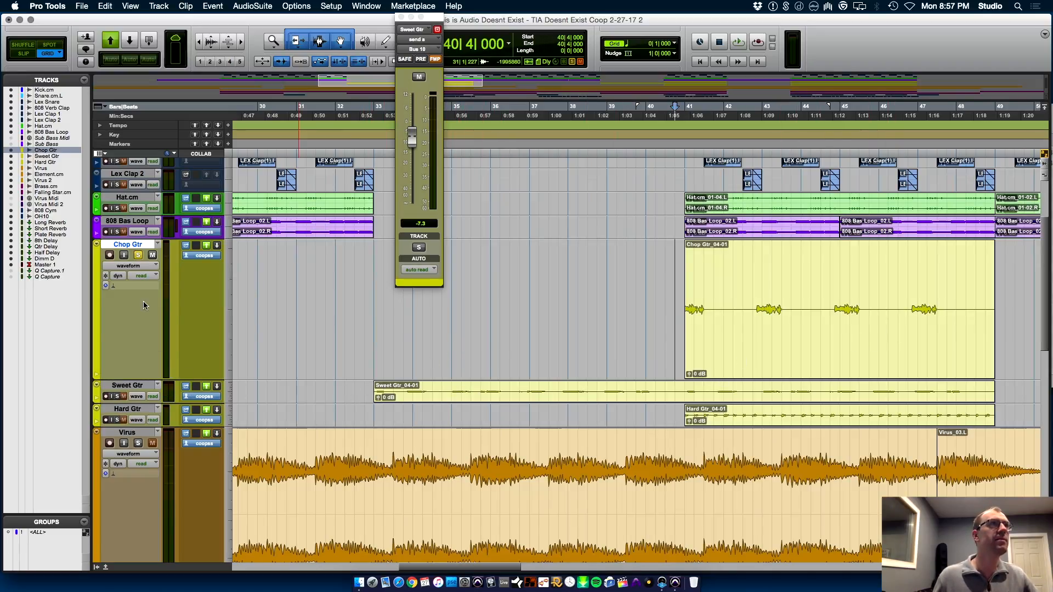
Show an automation lane beneath the Chop Gtr track and set it to pan
click(97, 375)
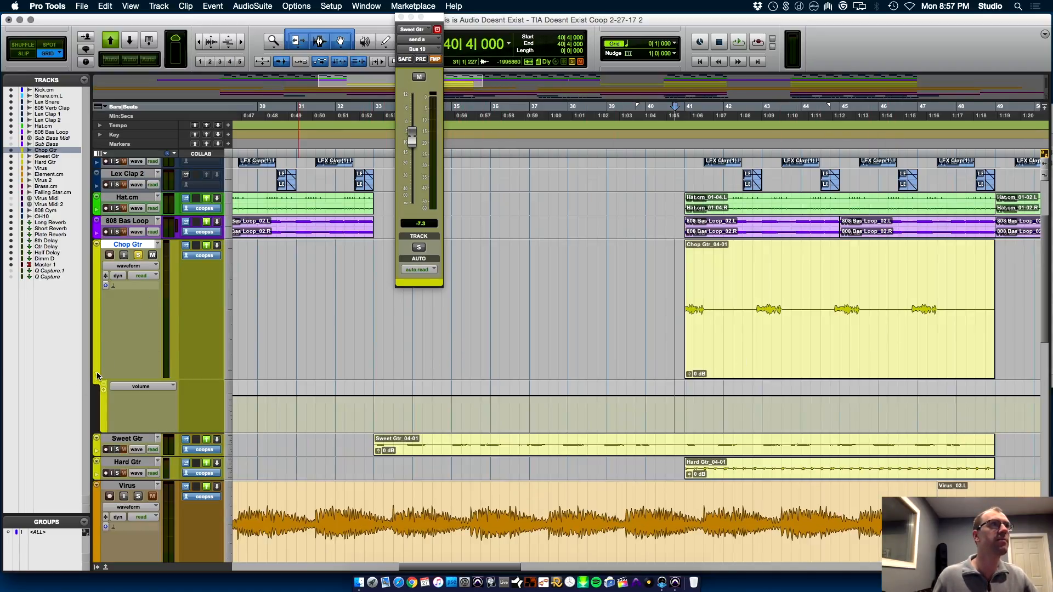
click(137, 386)
click(133, 409)
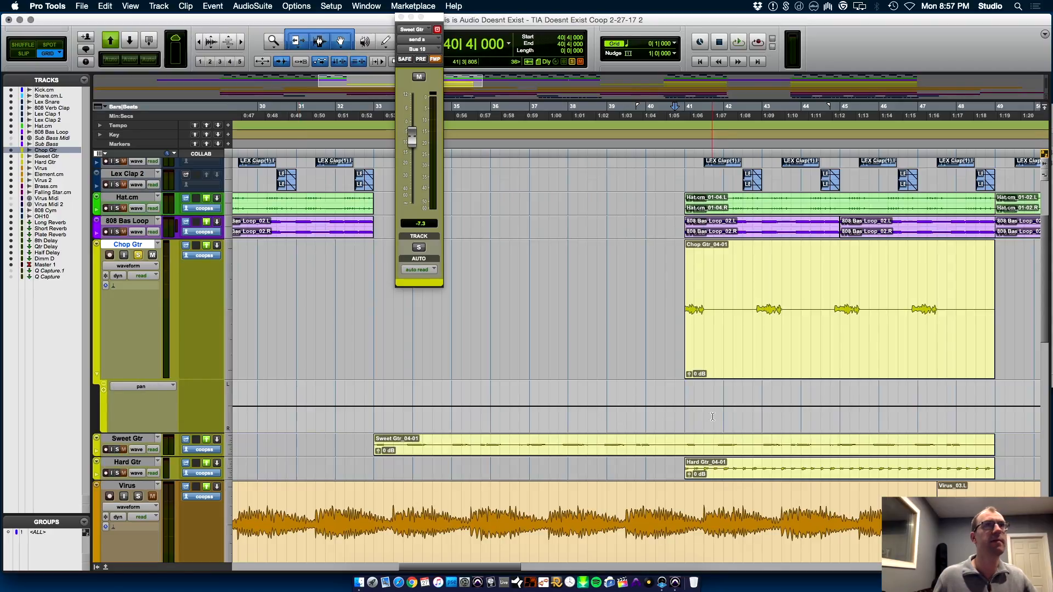
Alternate Chop Gtr's pan automation hard left at 41|1, right at 42|4, left at 44|4 and right at 46|4, one bar each
drag(732, 409, 713, 362)
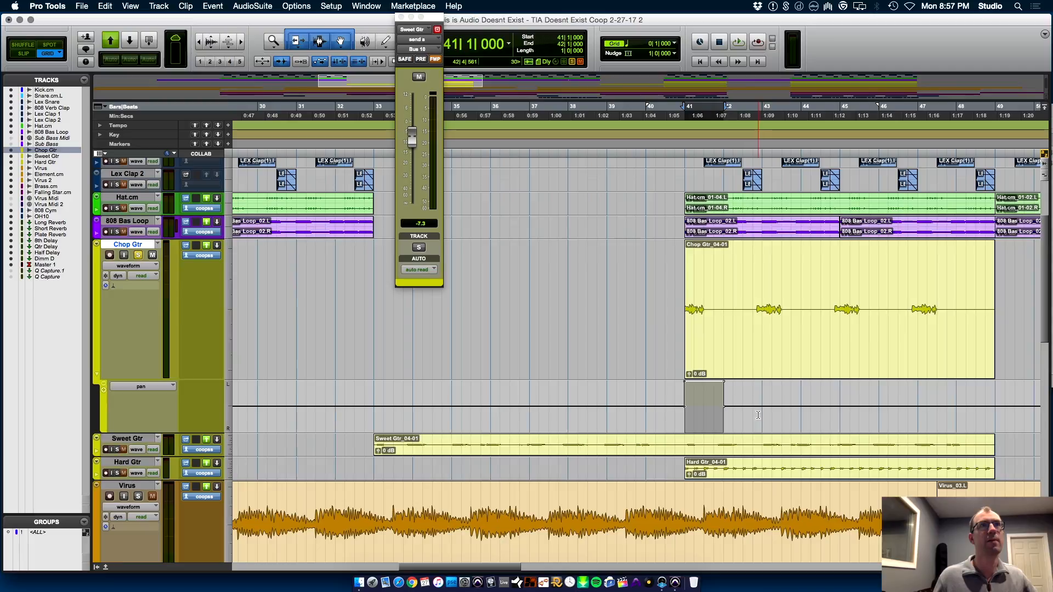
drag(753, 410, 777, 436)
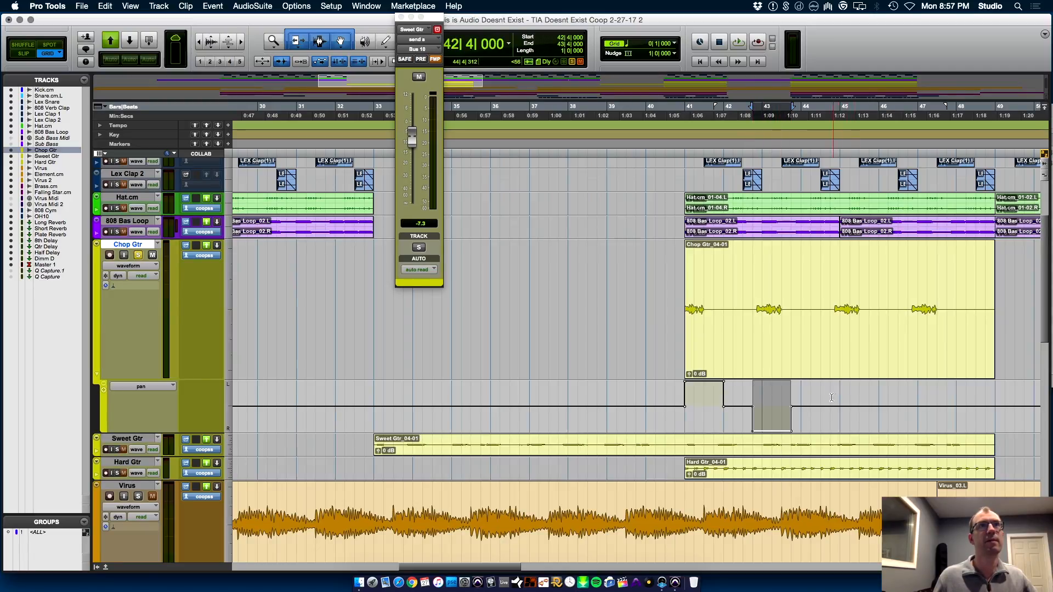
drag(830, 412, 837, 203)
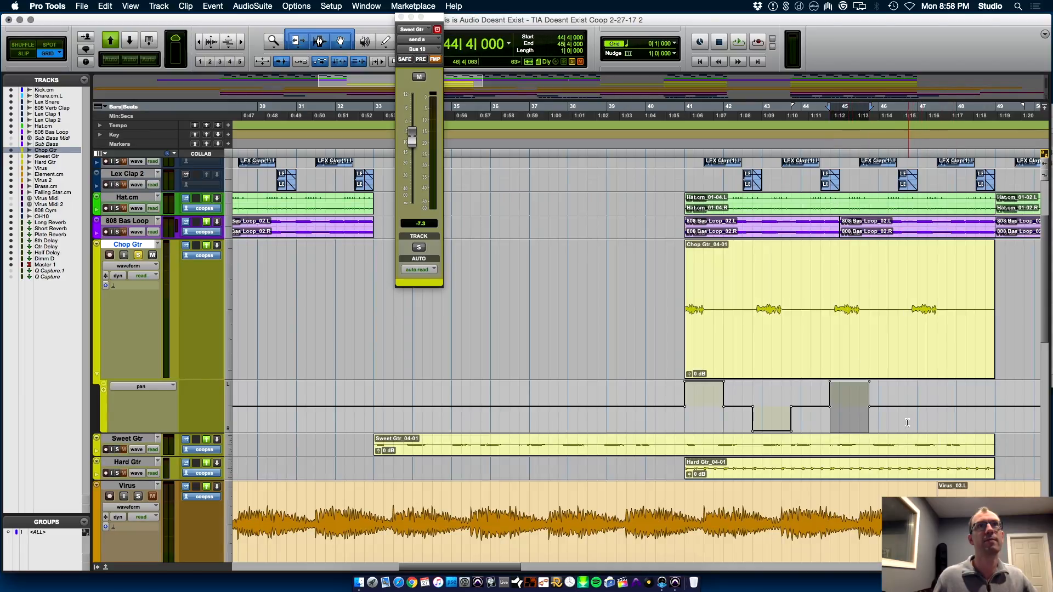
drag(907, 420, 947, 416)
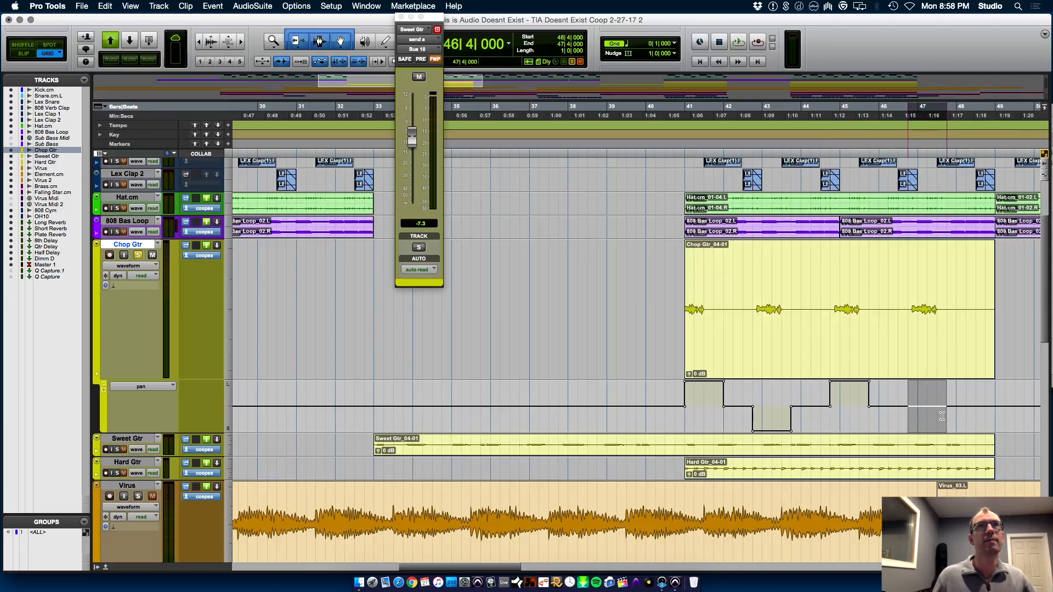
drag(927, 391, 927, 425)
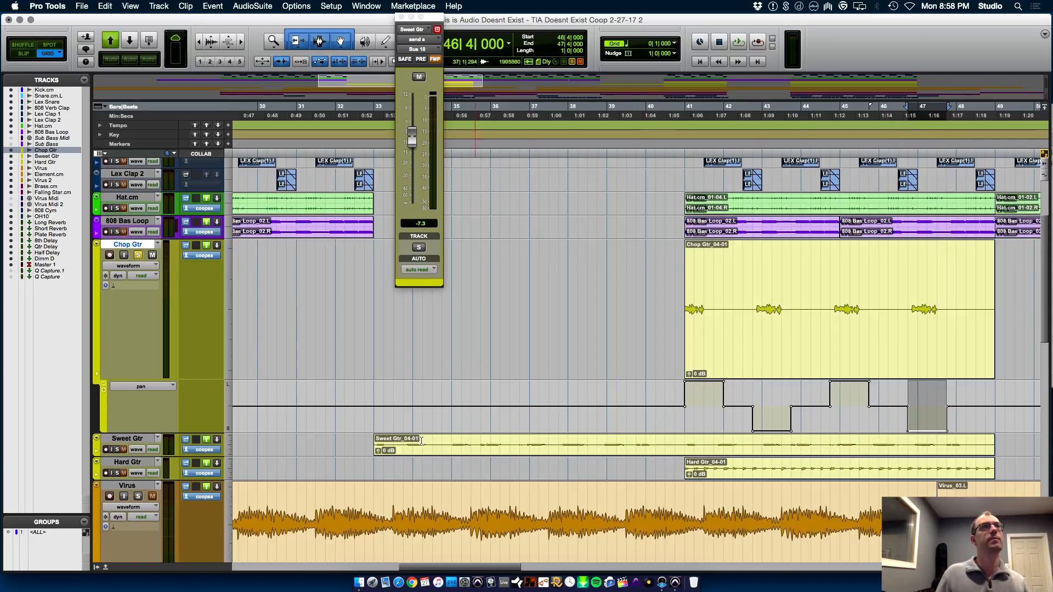
Copy Sweet Gtr's Bus 10 send to the Chop Gtr track and add a second send there to Bus 9
key(super+equal)
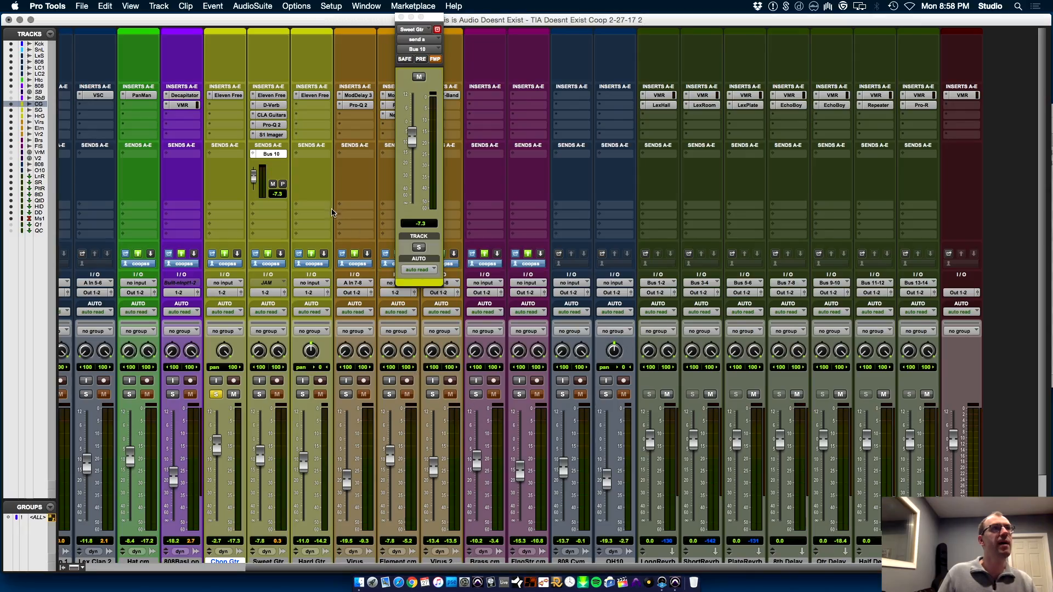
click(231, 155)
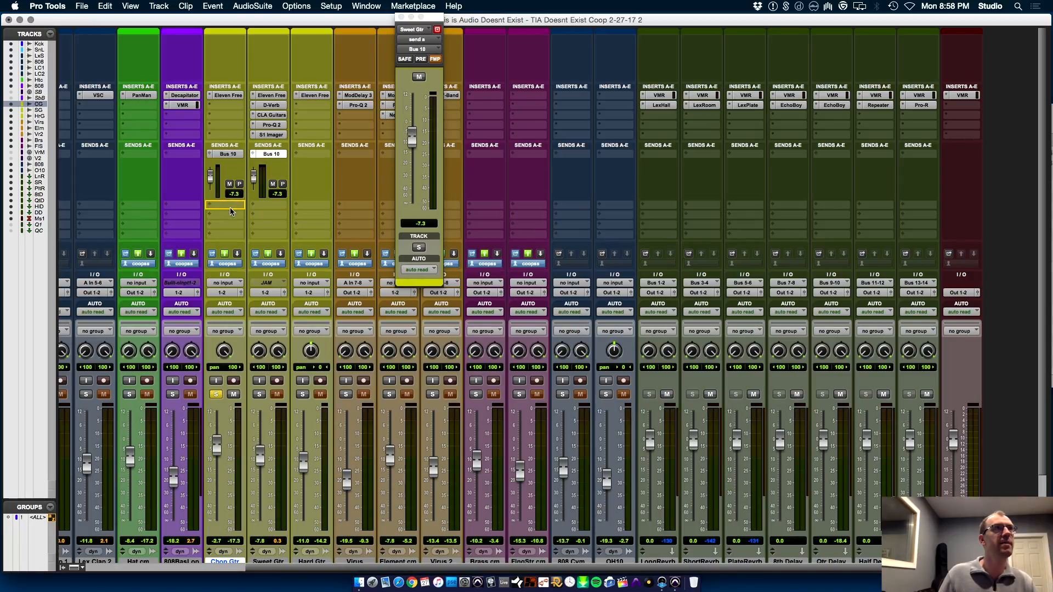
click(209, 206)
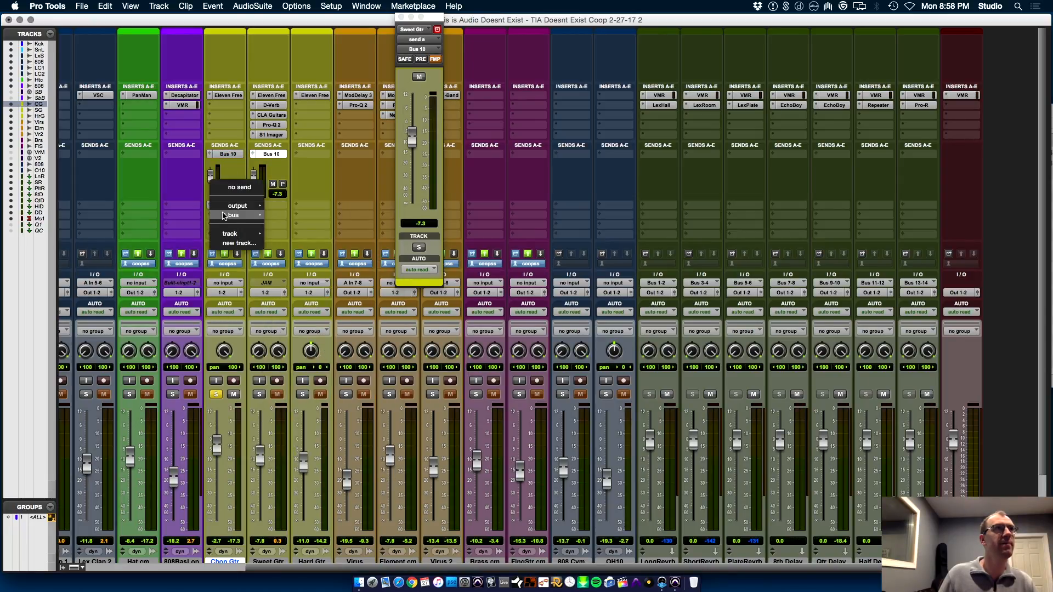
mouse_move(233, 215)
click(322, 339)
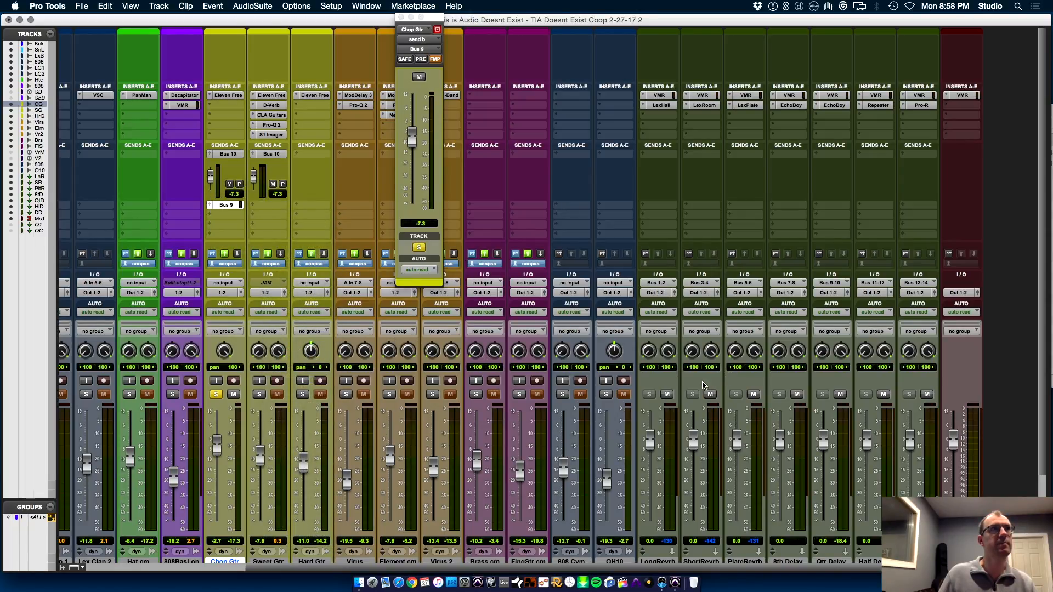
Mute Chop Gtr's Bus 9 send and play the track briefly from bar 41
key(super+equal)
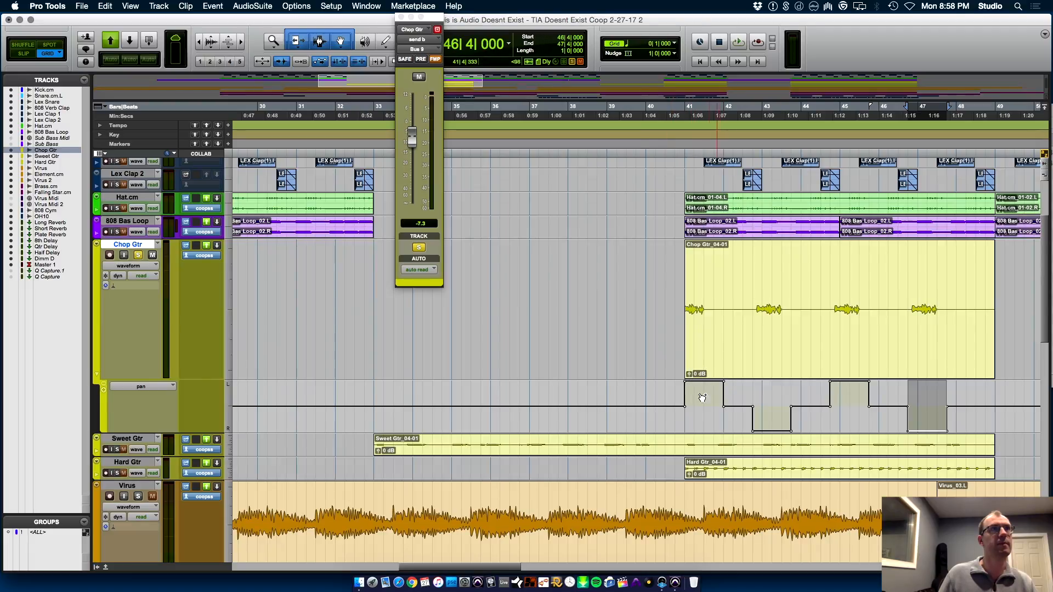
key(super+equal)
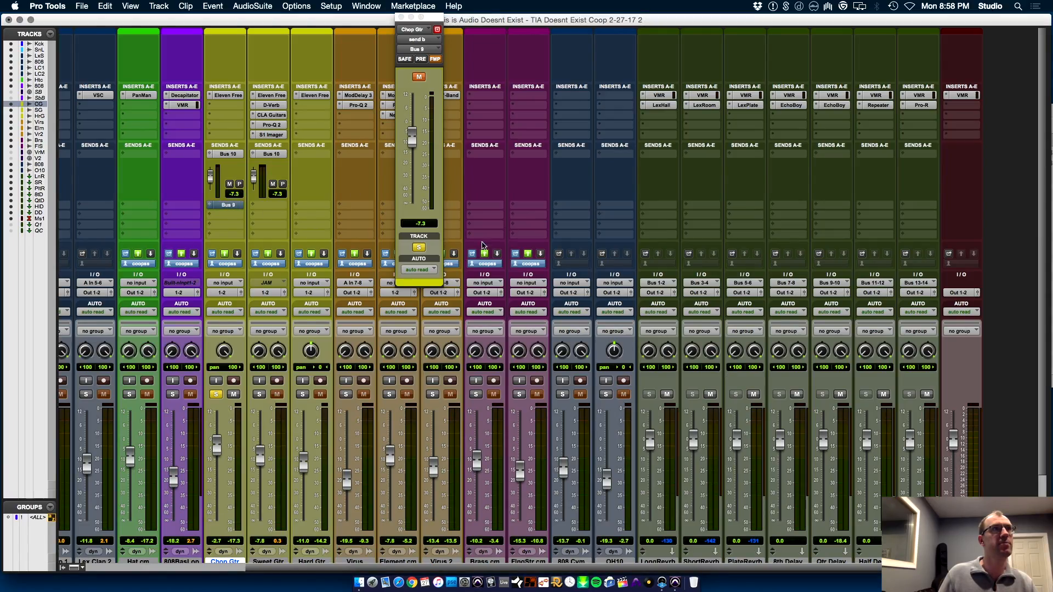
key(super+equal)
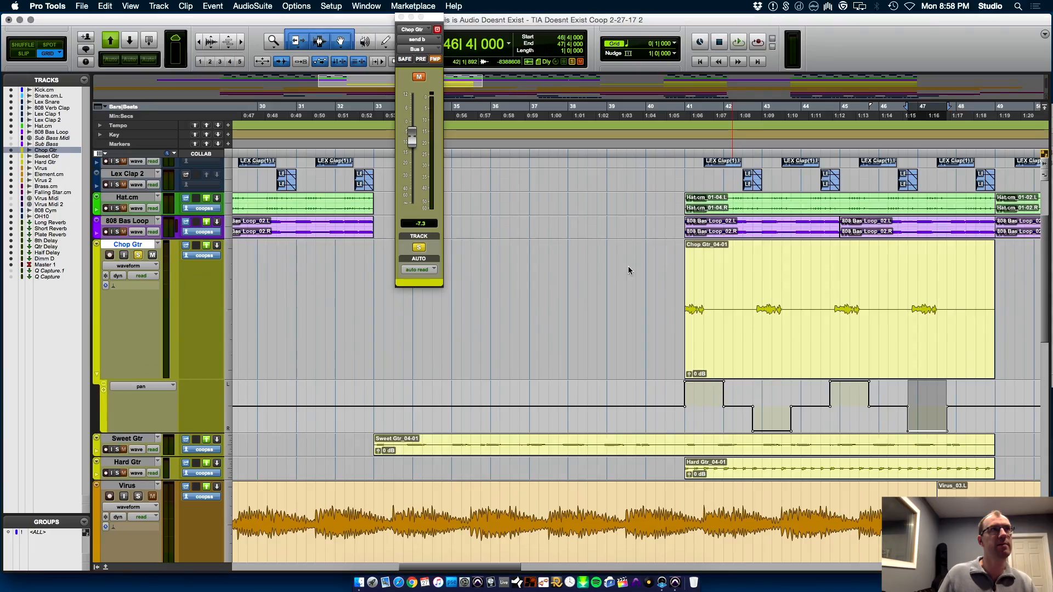
click(683, 415)
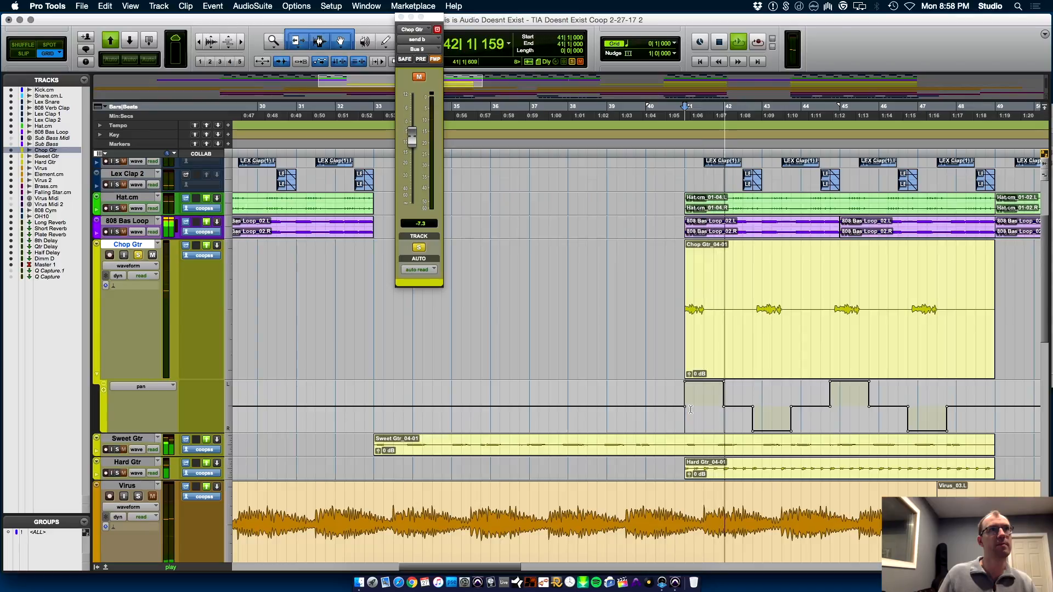
key(space)
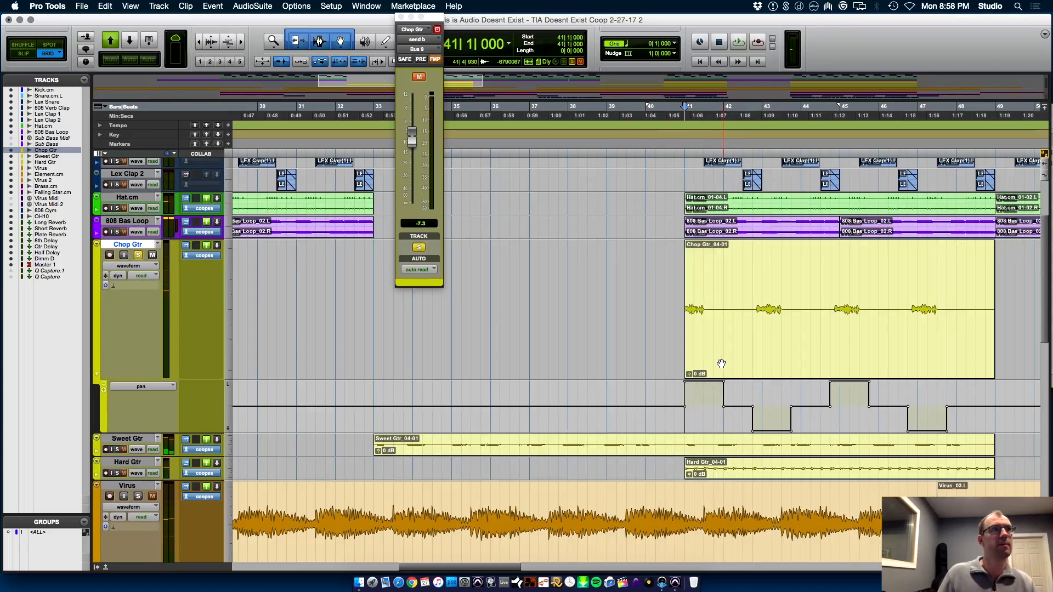
Add two automation lanes under Chop Gtr's pan lane, set them to Bus 9 and Bus 10 send mute, and mute both sends
click(103, 391)
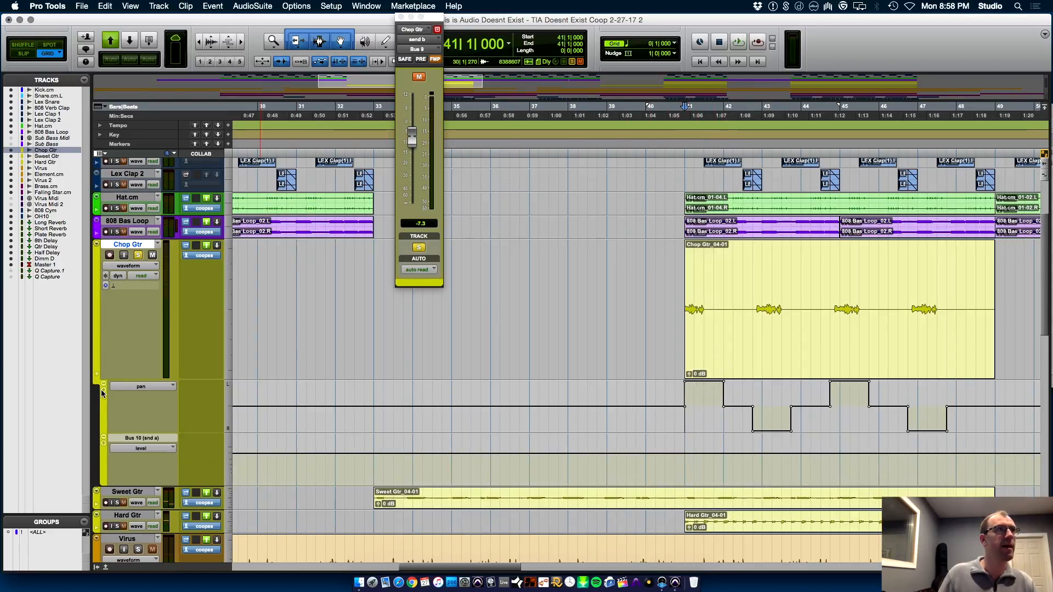
click(104, 443)
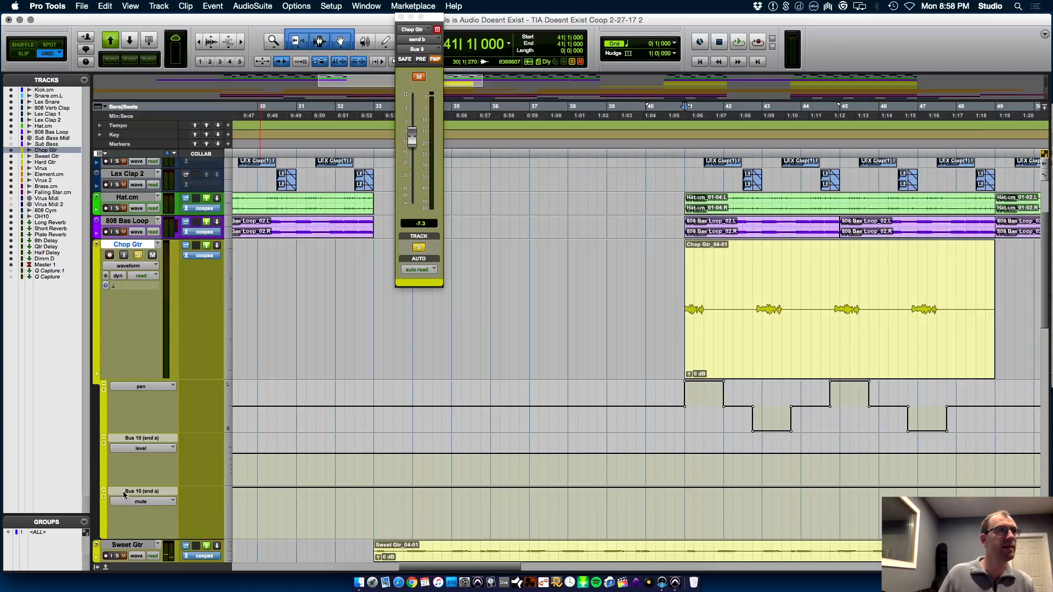
click(142, 449)
mouse_move(207, 460)
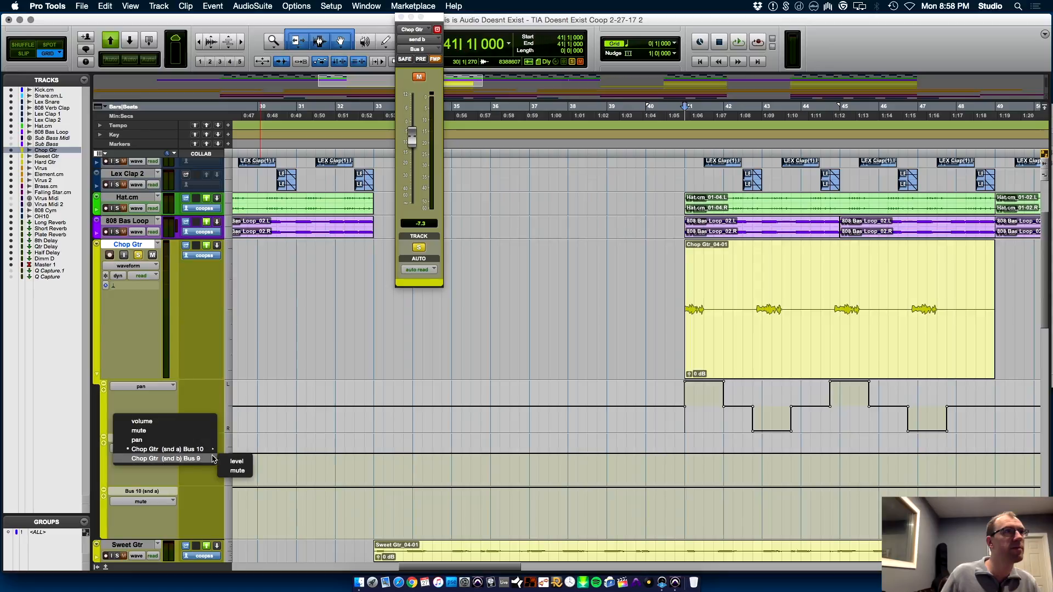
click(236, 471)
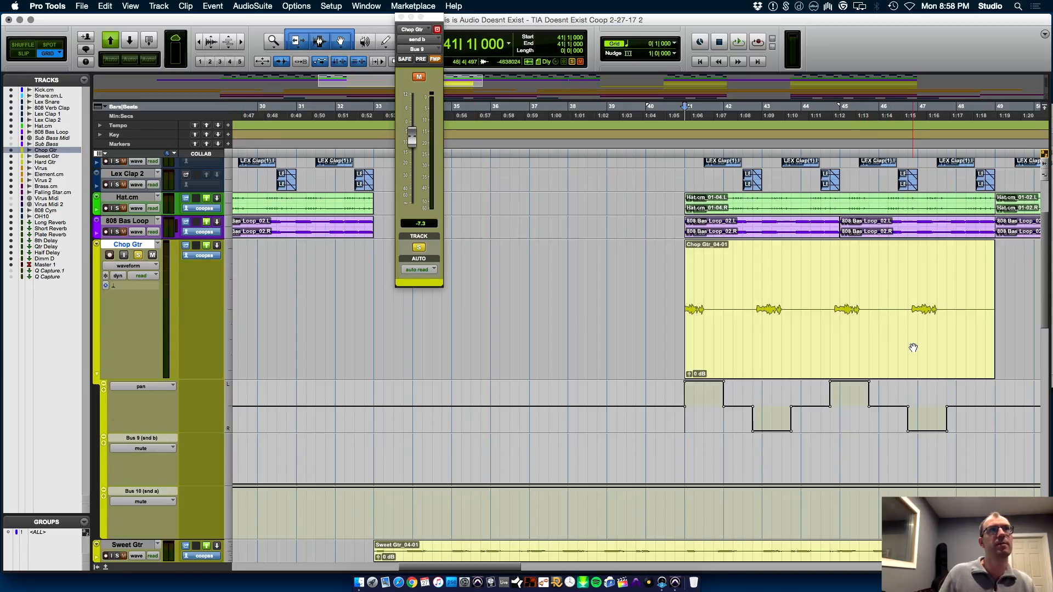
key(super+equal)
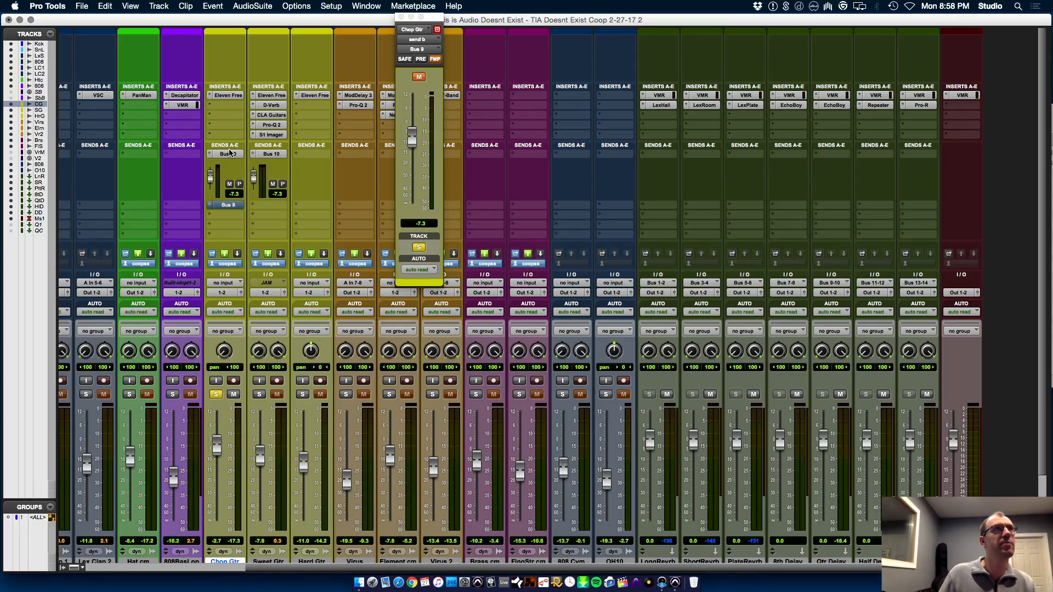
key(super+equal)
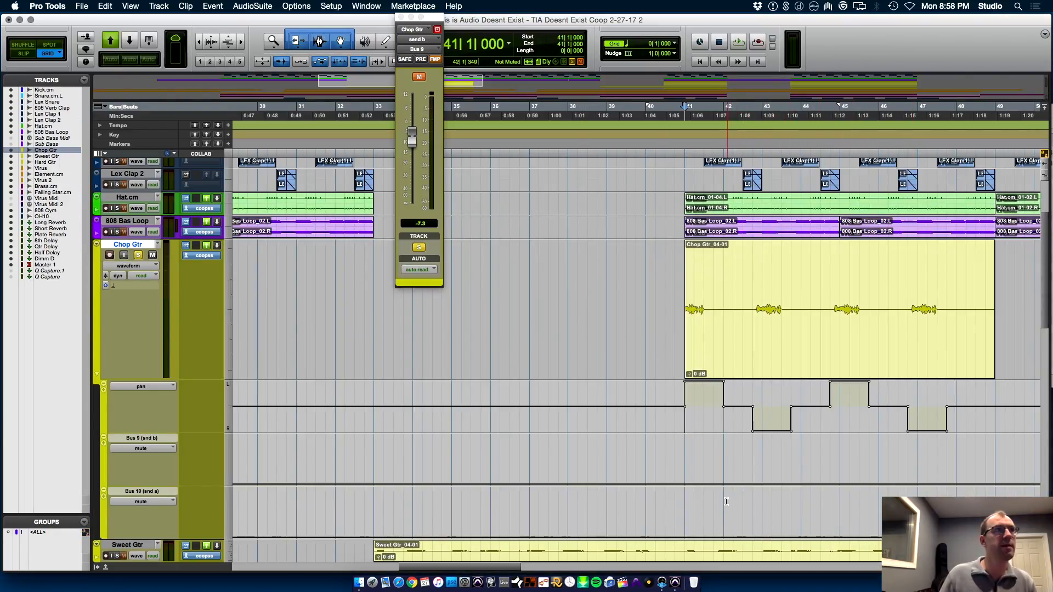
Automate Chop Gtr's send mutes: unmute Bus 10 over 41|1–42|1 and 44|4–46|1, and Bus 9 over 42|4–43|4 and 46|4–47|4
drag(683, 510, 728, 505)
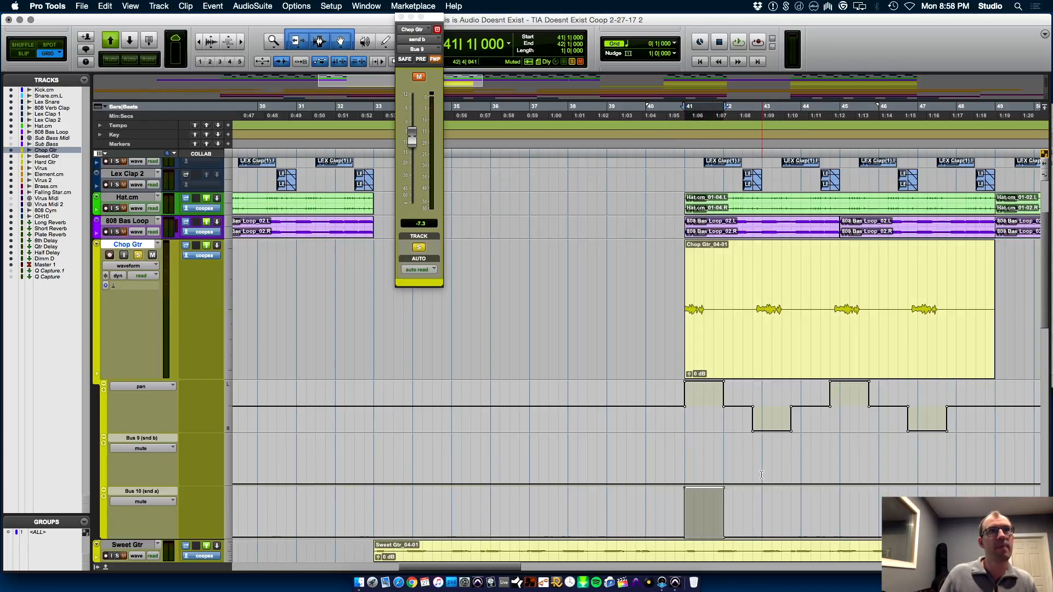
drag(754, 473, 789, 467)
drag(771, 424, 773, 420)
drag(681, 516, 819, 450)
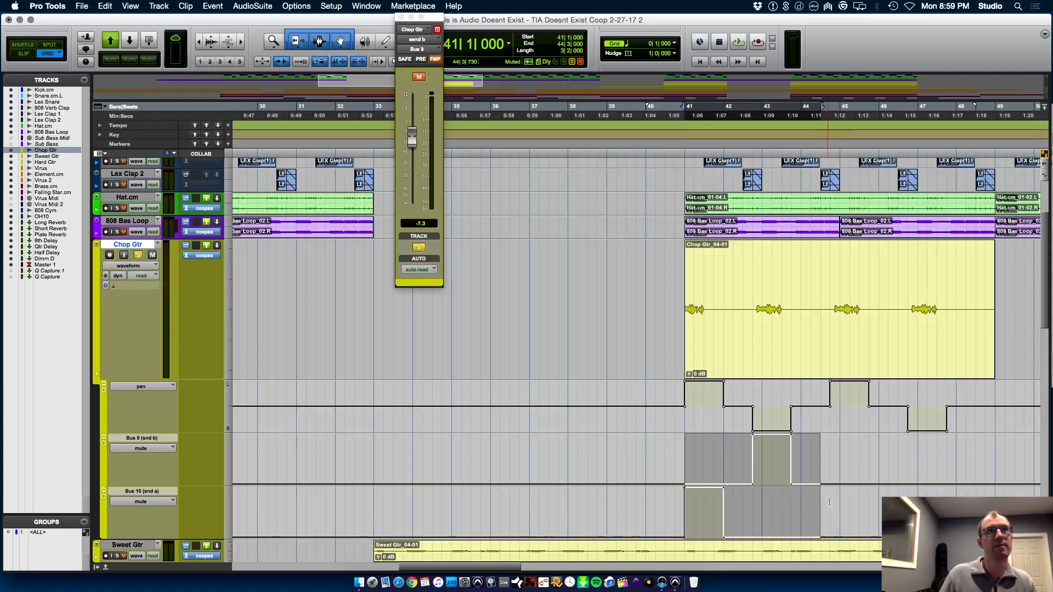
click(828, 508)
drag(831, 510, 851, 386)
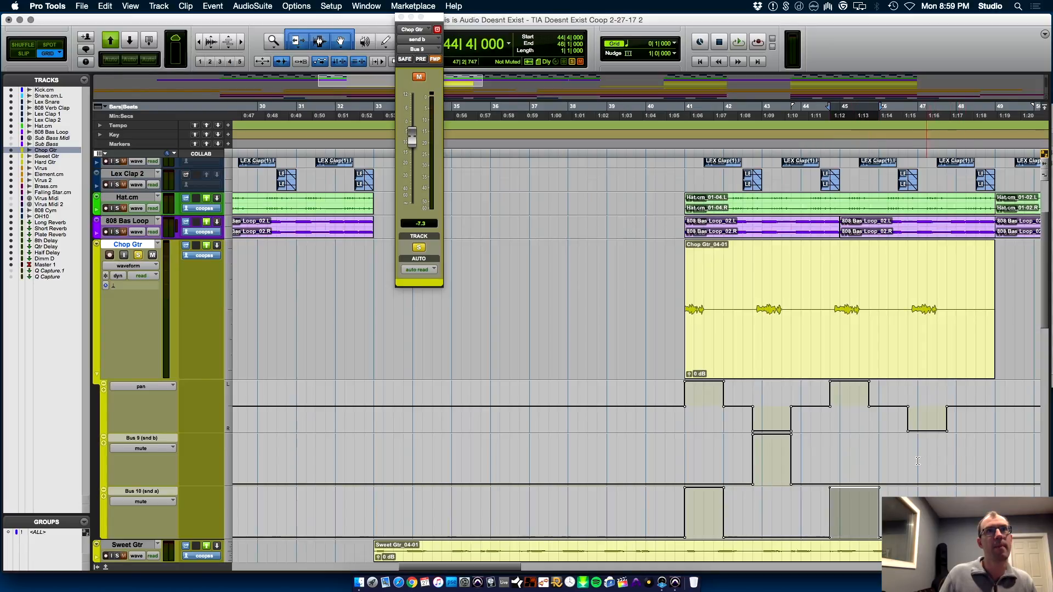
drag(907, 463, 924, 433)
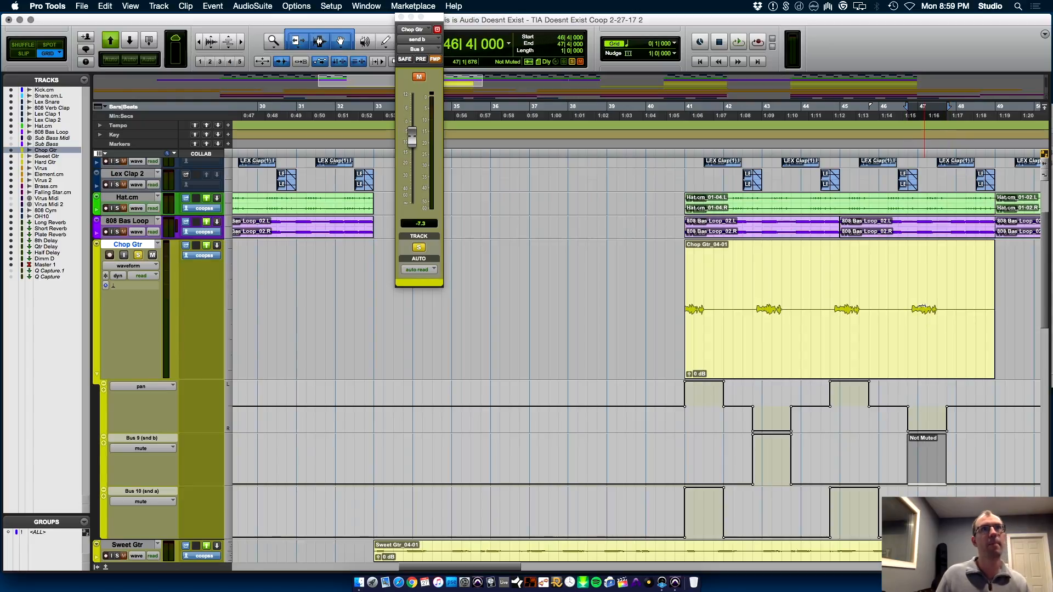
Play the soloed Chop Gtr from 41|1, take it out of solo and play the full mix from 39|4
click(686, 460)
key(space)
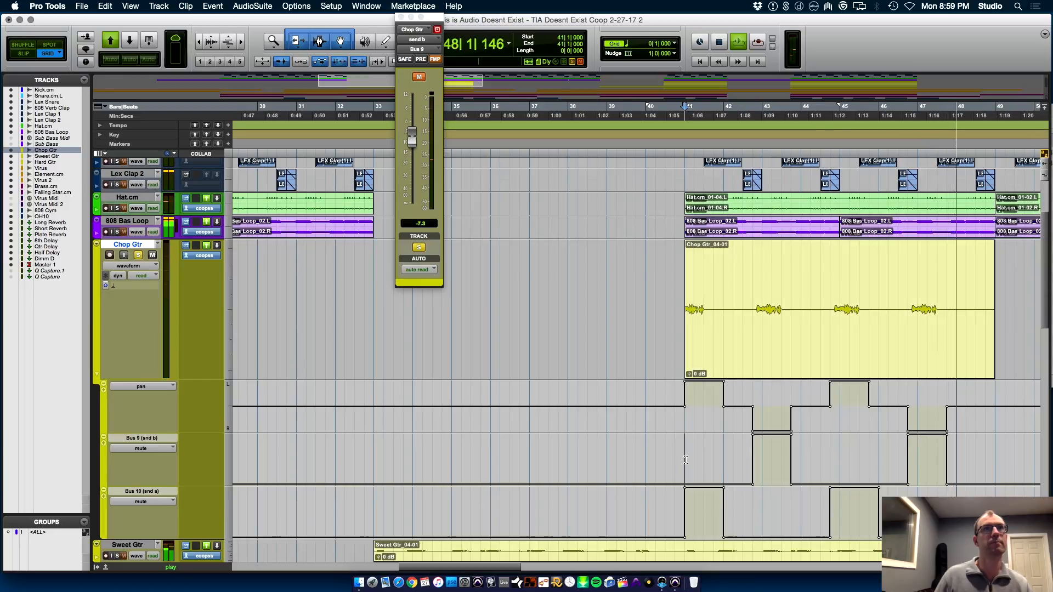
key(space)
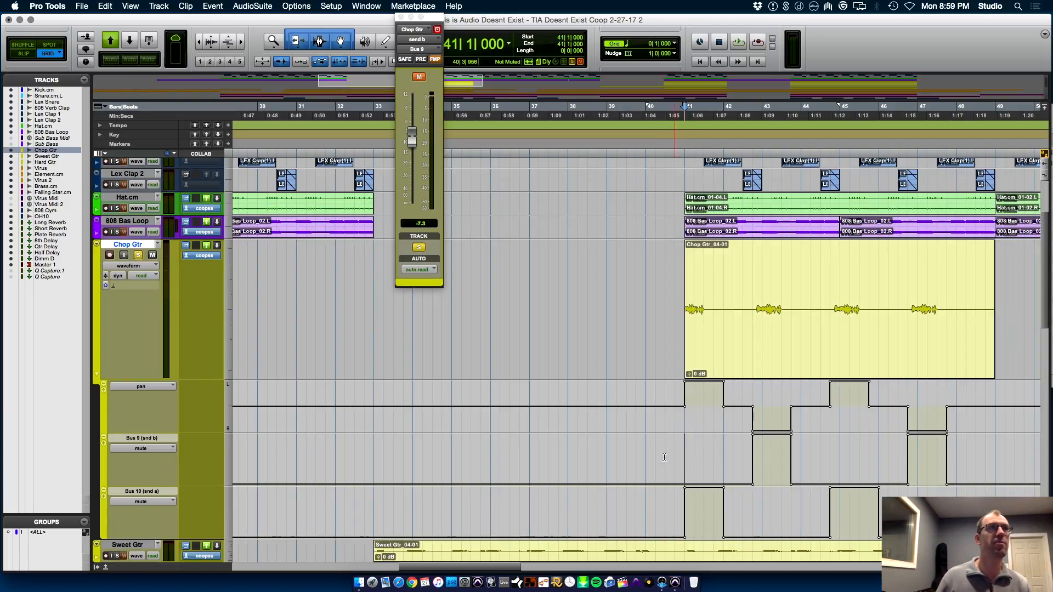
click(636, 450)
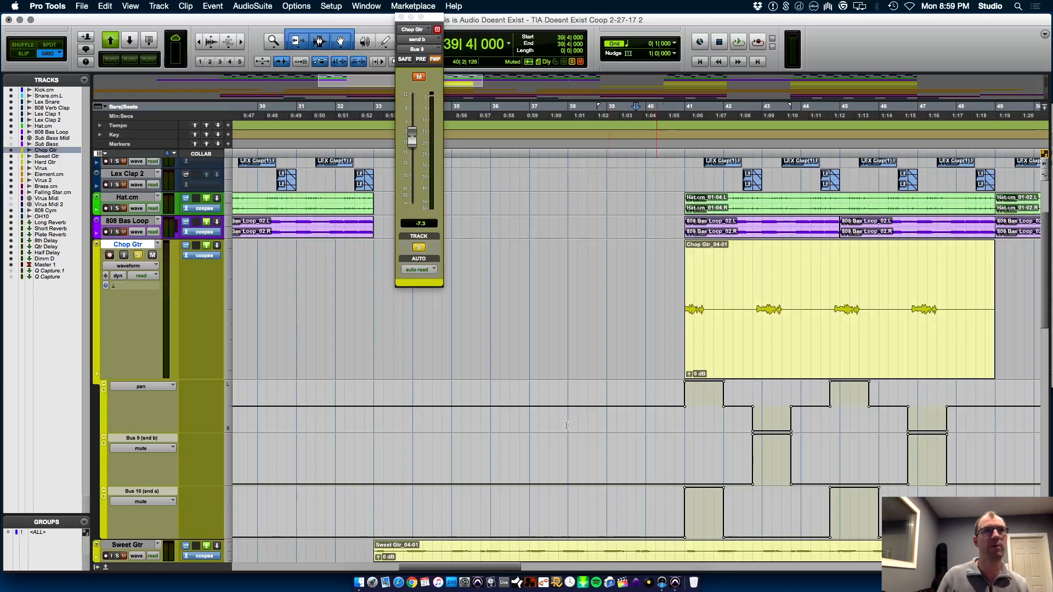
key(space)
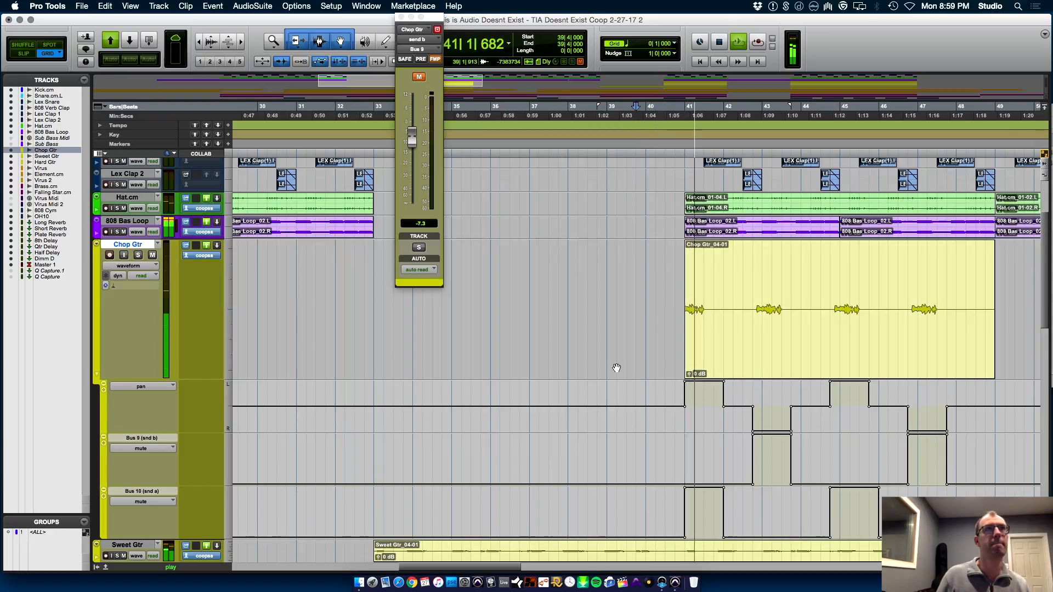
Insert the Waves SSLEQ (mono) plug-in on Chop Gtr in the slot below Eleven Free
key(super+equal)
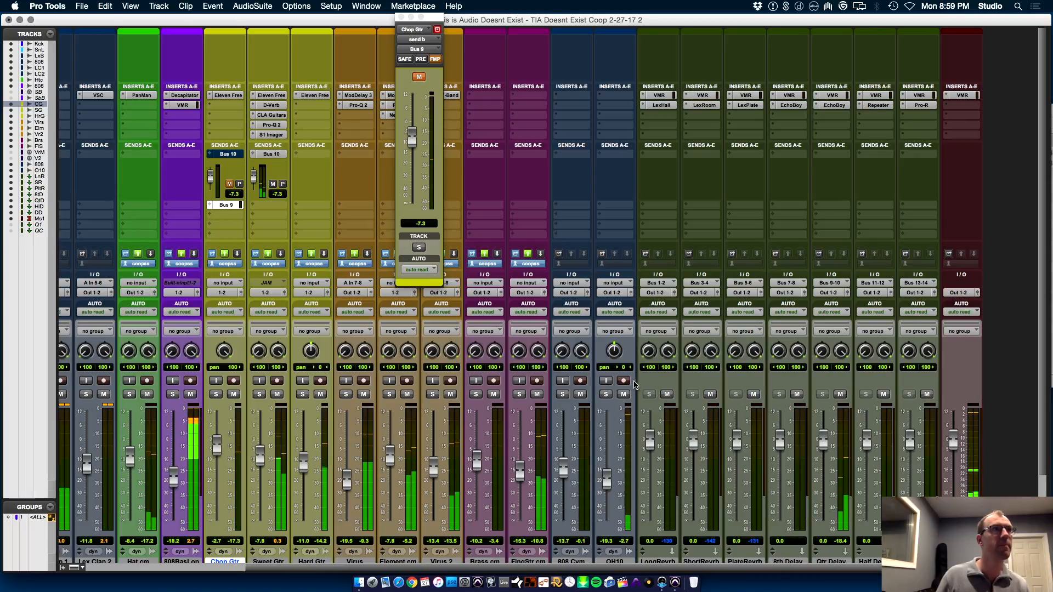
click(419, 77)
click(227, 107)
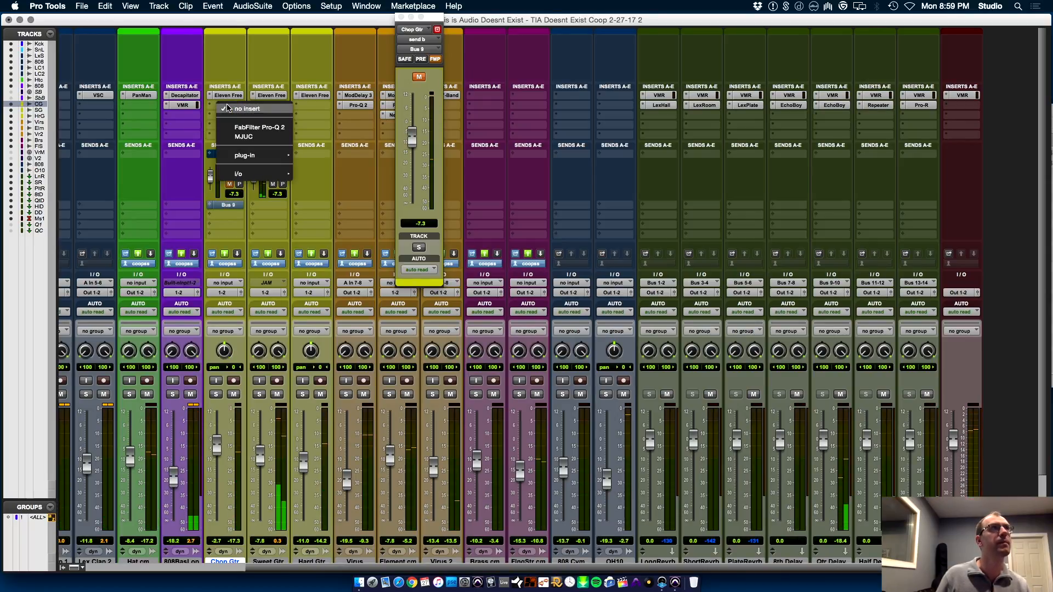
mouse_move(247, 155)
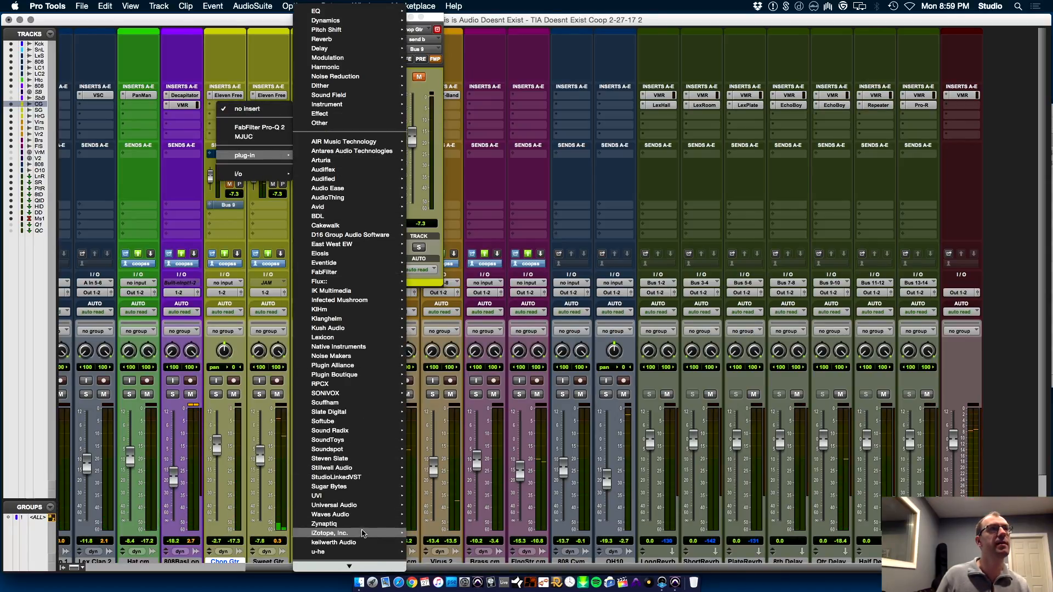
mouse_move(351, 514)
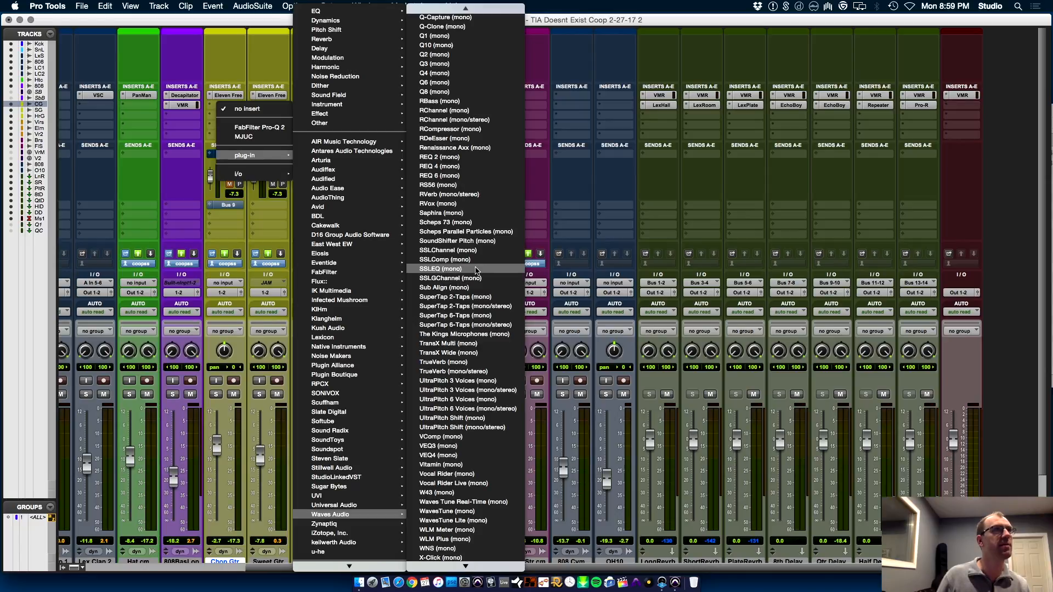
click(475, 269)
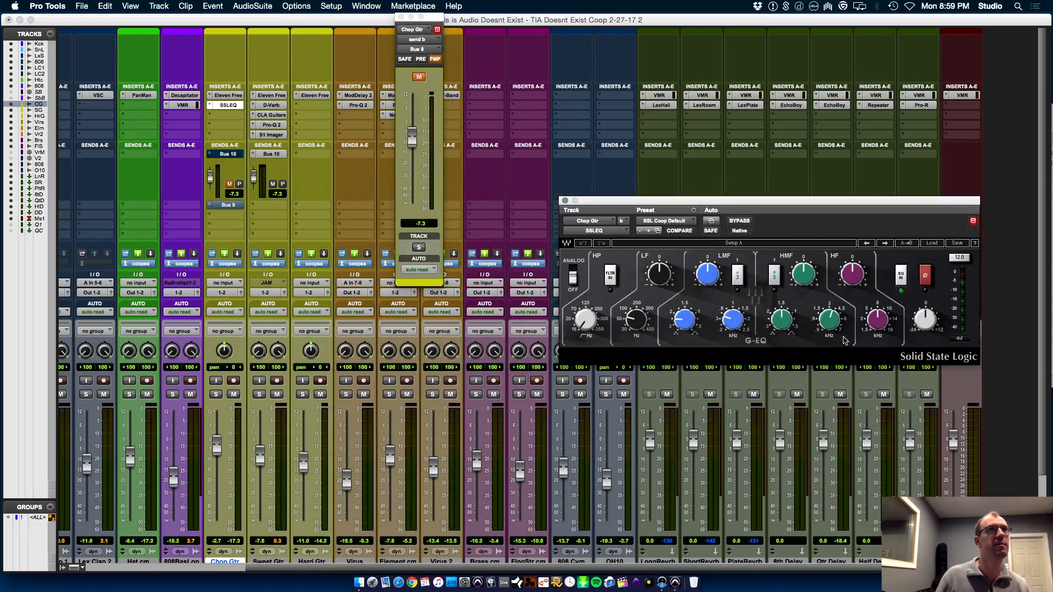
During playback, boost the SSLEQ's HF band to about 12.78 at its highest frequency and lower Chop Gtr's fader to -8.9 dB
key(space)
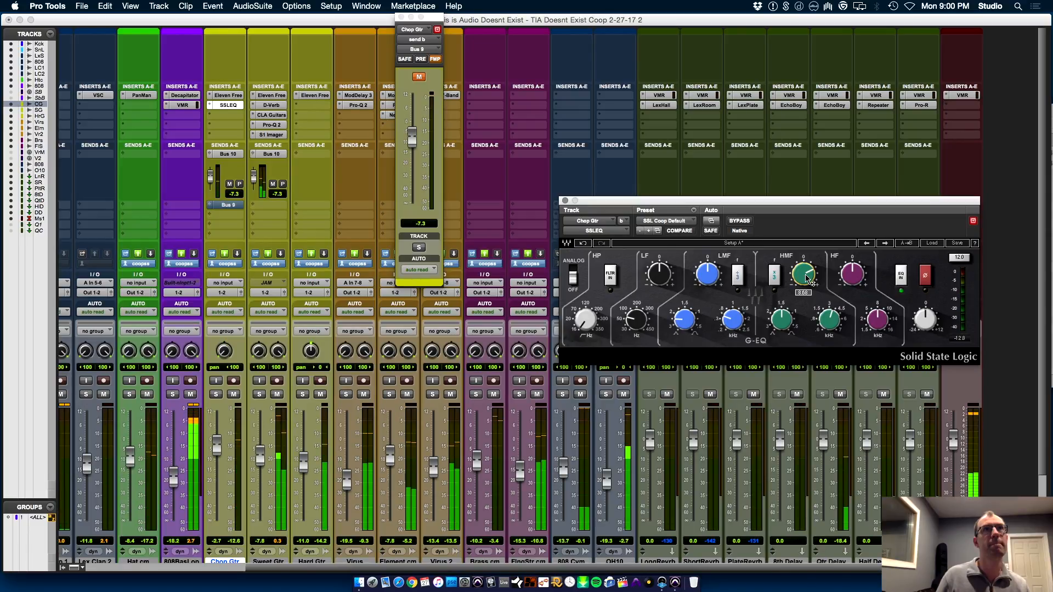
click(419, 77)
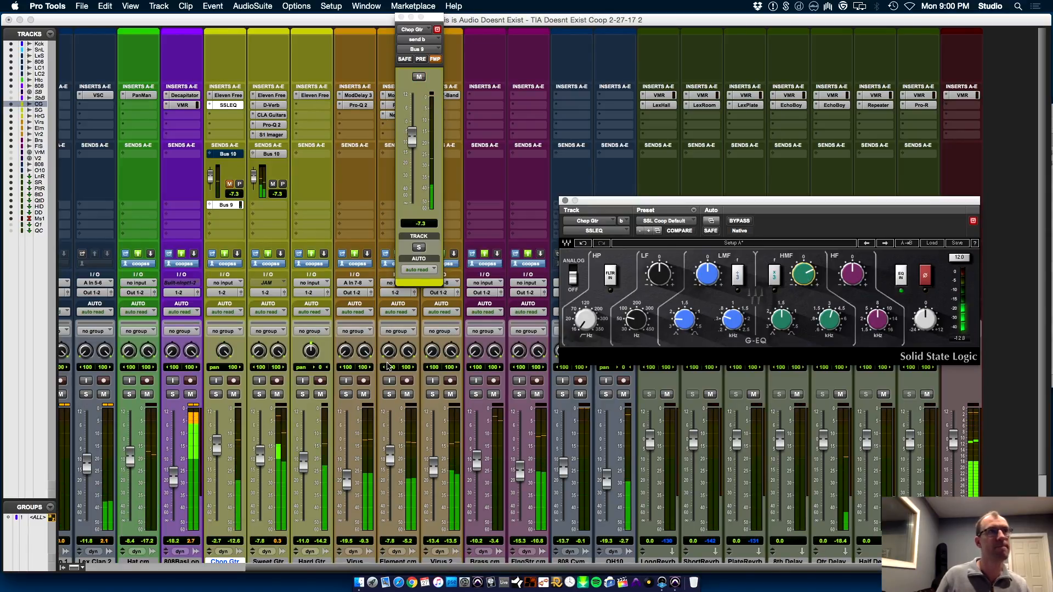
click(419, 77)
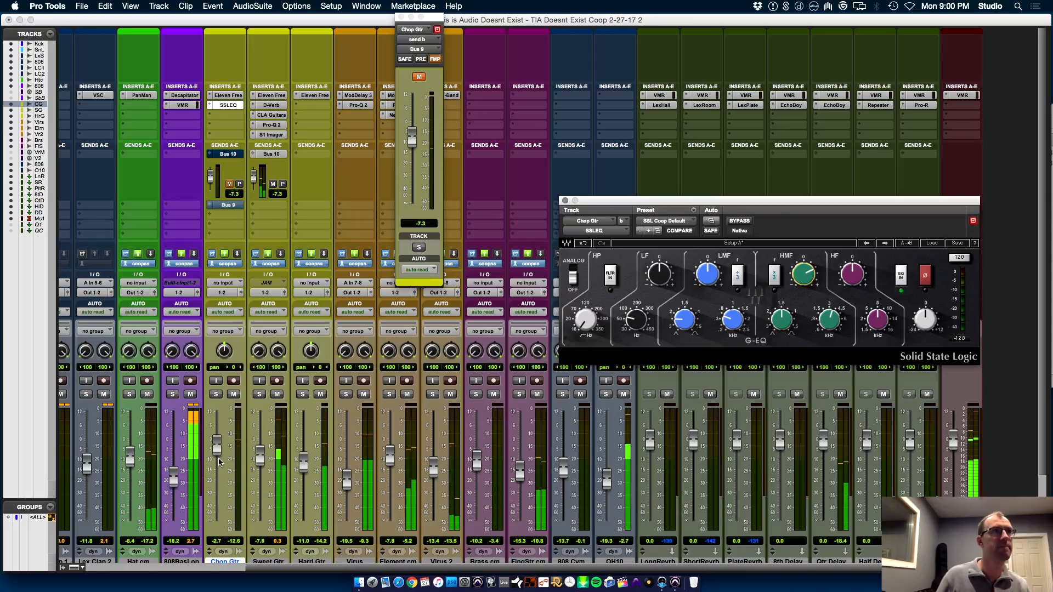
alt+click(224, 351)
drag(217, 451, 222, 465)
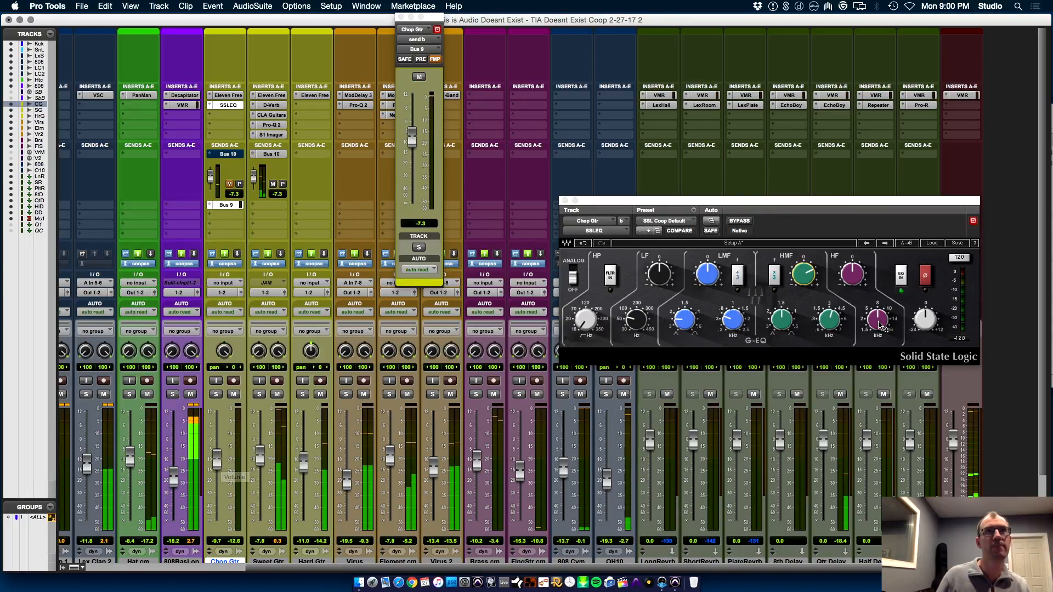
drag(877, 321, 853, 275)
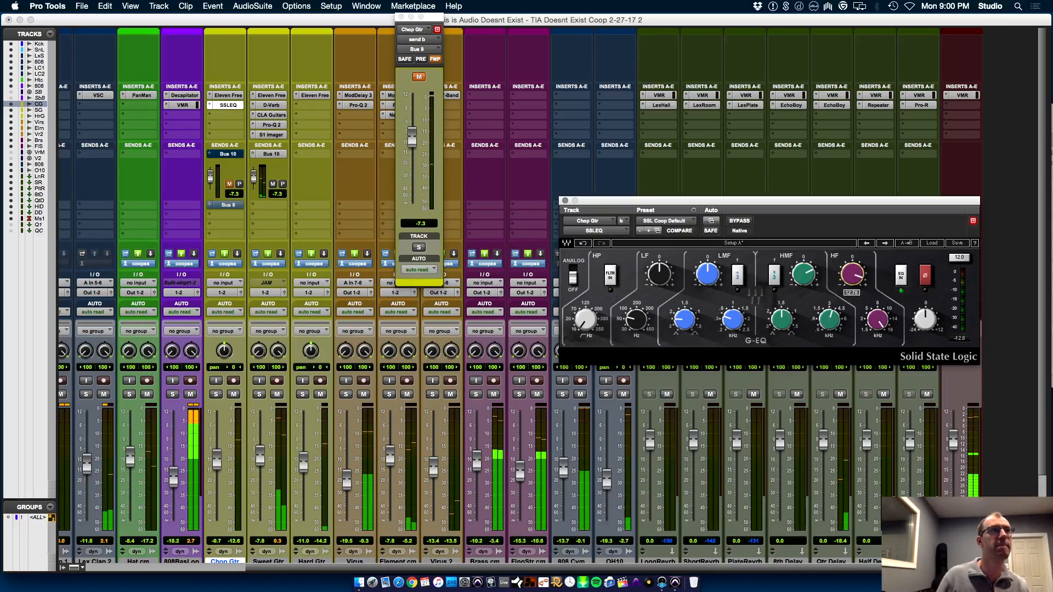
drag(218, 464, 218, 461)
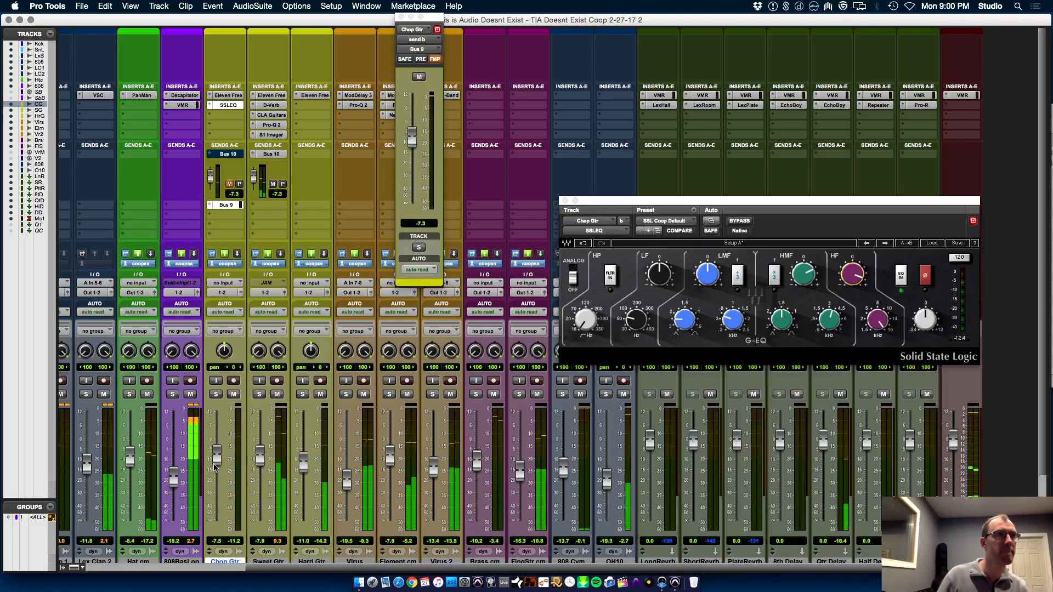
drag(216, 461, 217, 468)
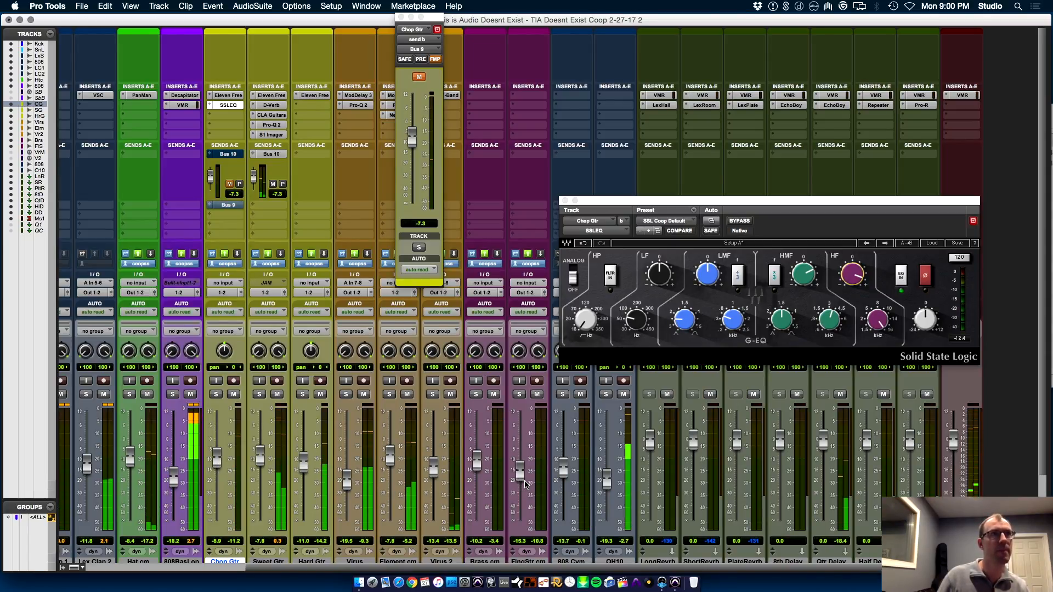
key(super+equal)
key(super+equal)
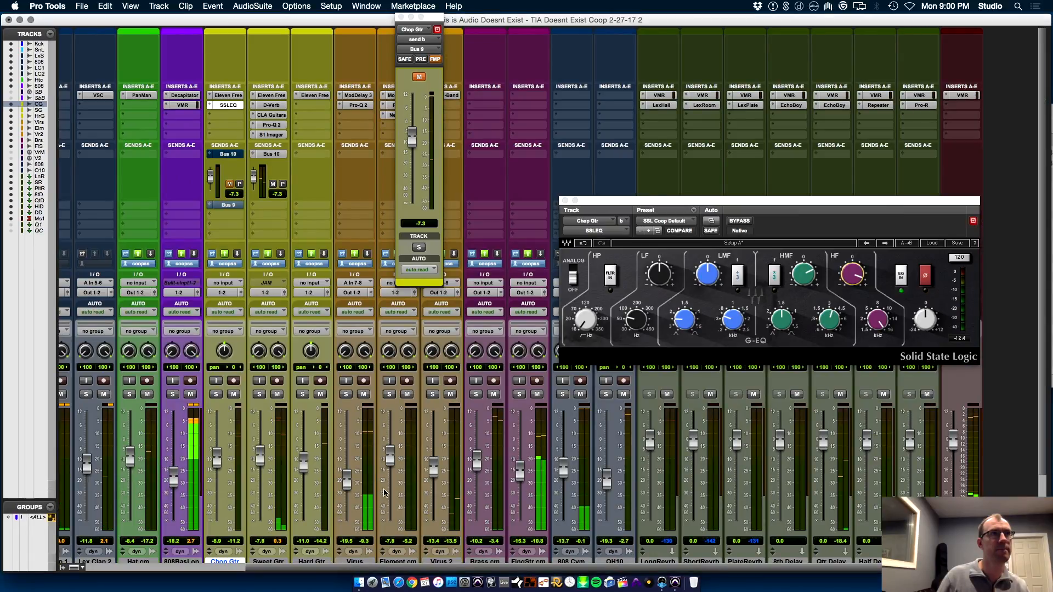
Solo Hard Gtr and insert the AIR Stereo Width (mono) sound field plug-in below its Eleven Free
click(303, 395)
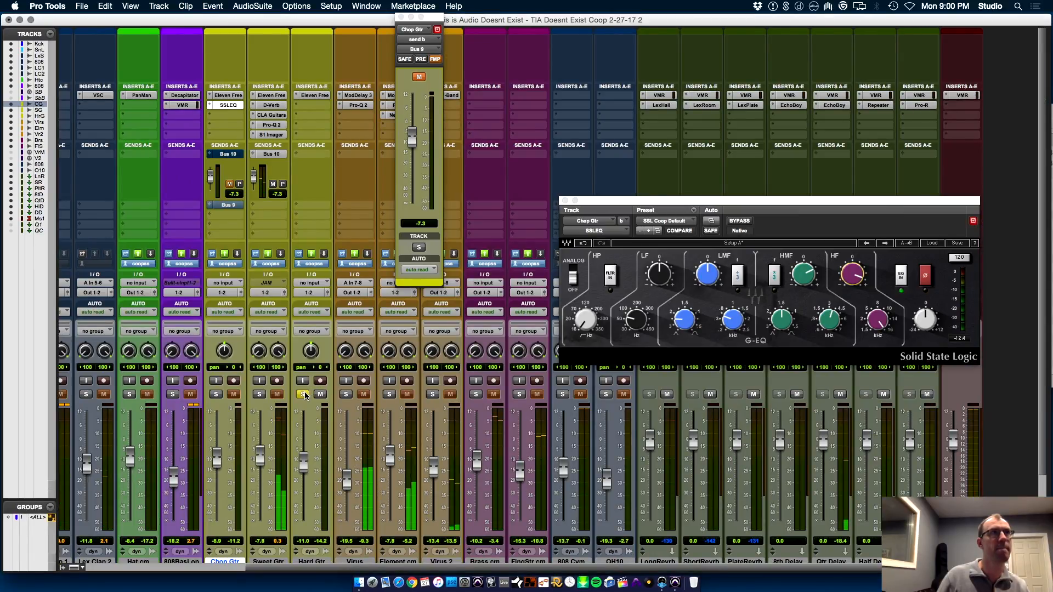
click(312, 104)
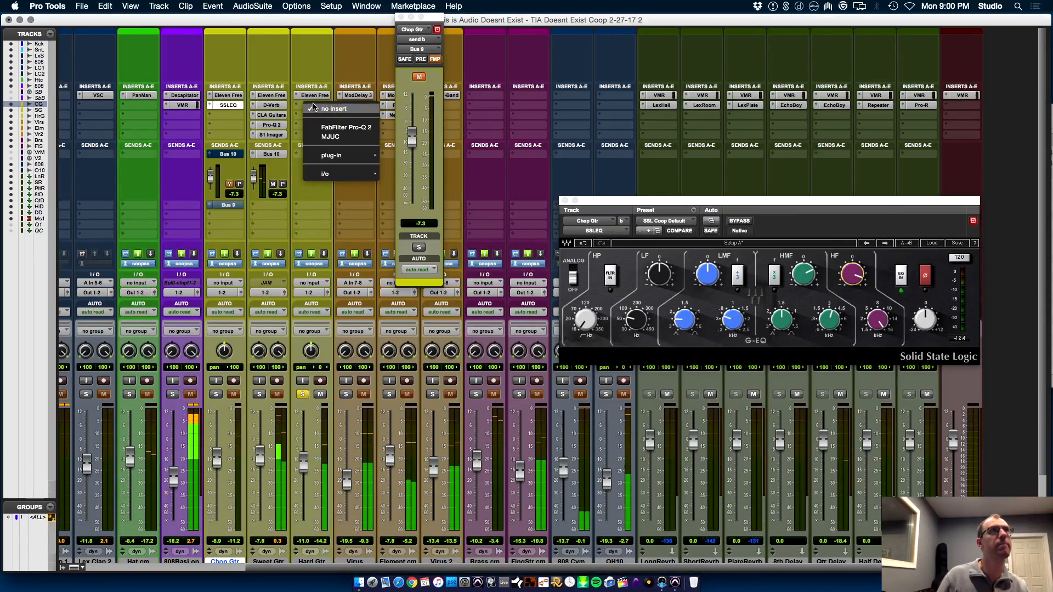
mouse_move(351, 155)
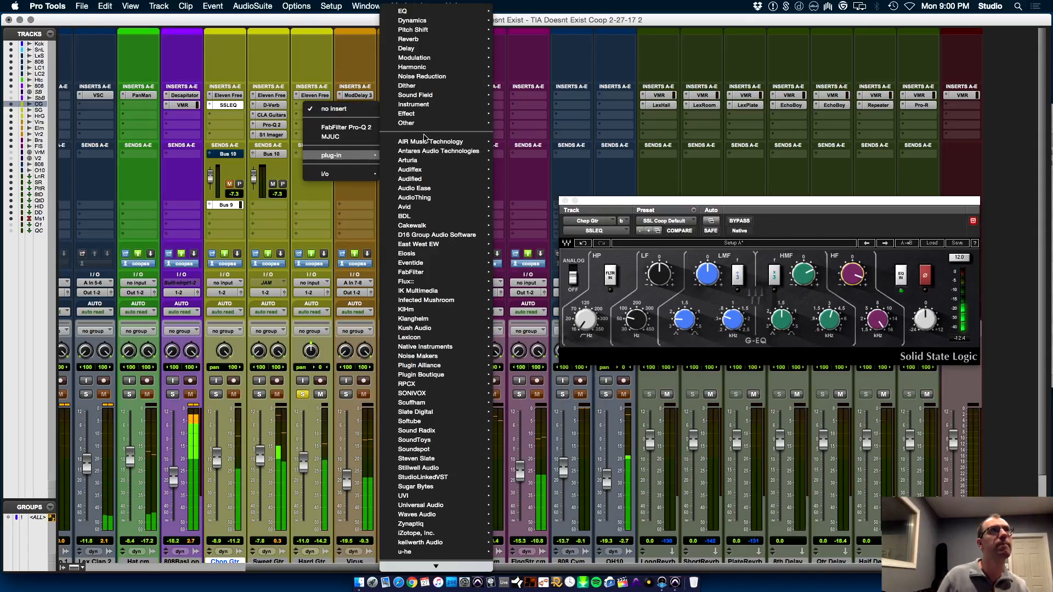
mouse_move(442, 99)
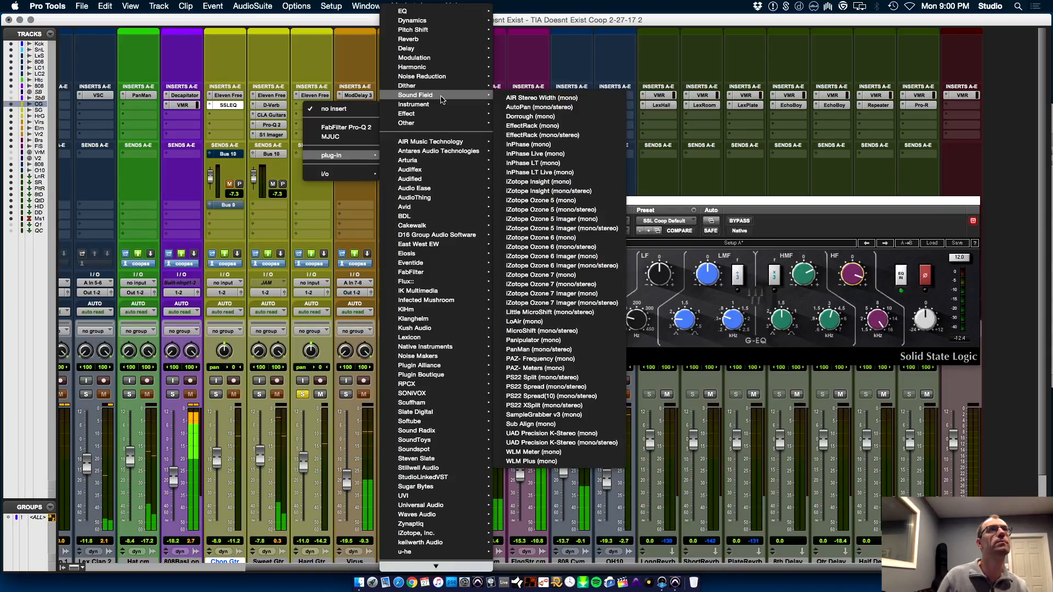
click(516, 100)
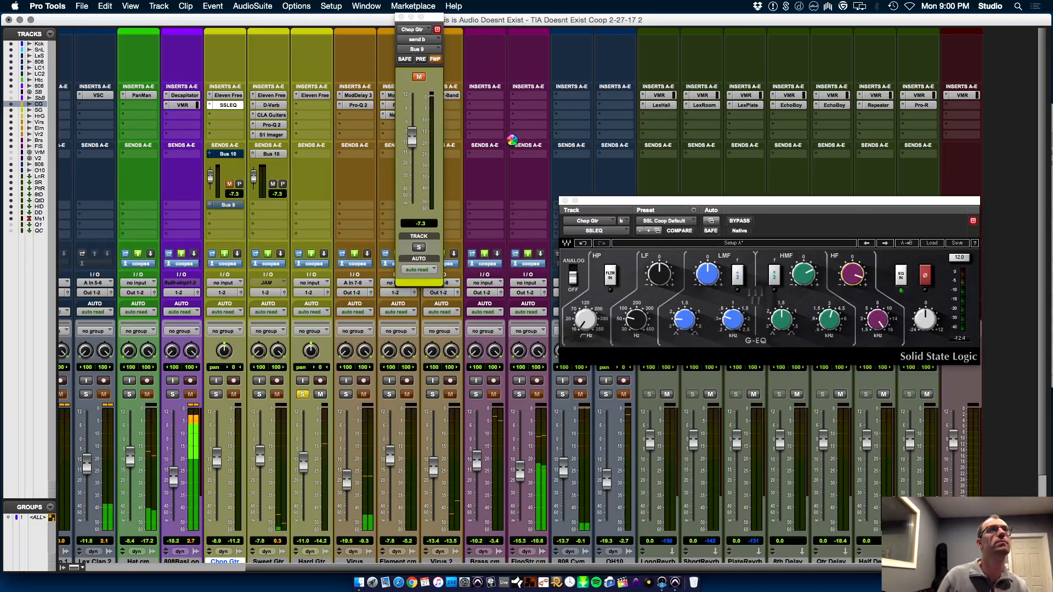
Replace AIR Stereo Width on Hard Gtr with MicroShift (mono/stereo) and load its Fat Wide Pads preset
click(305, 106)
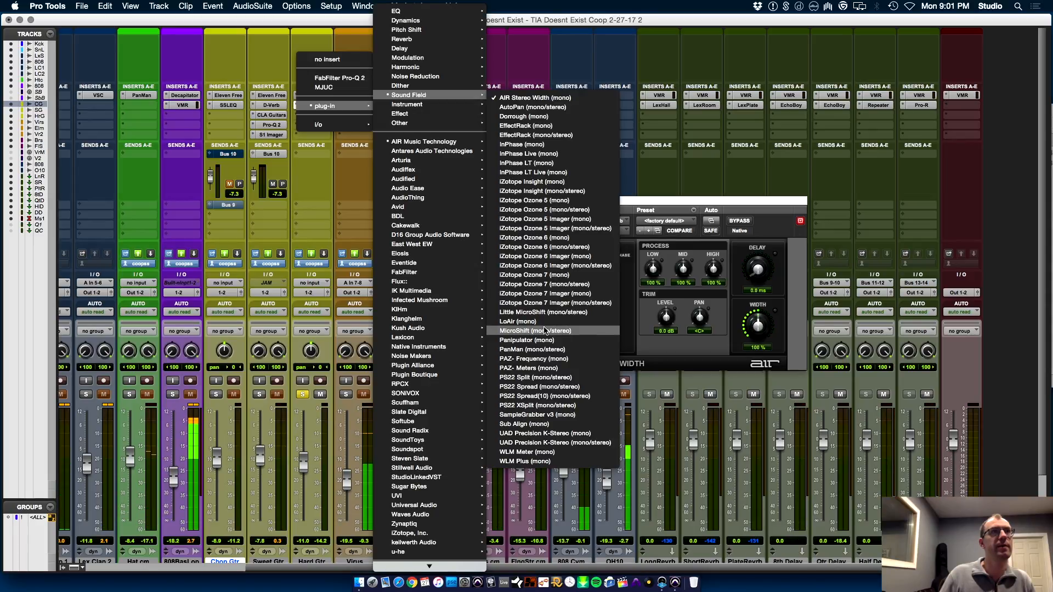
click(534, 310)
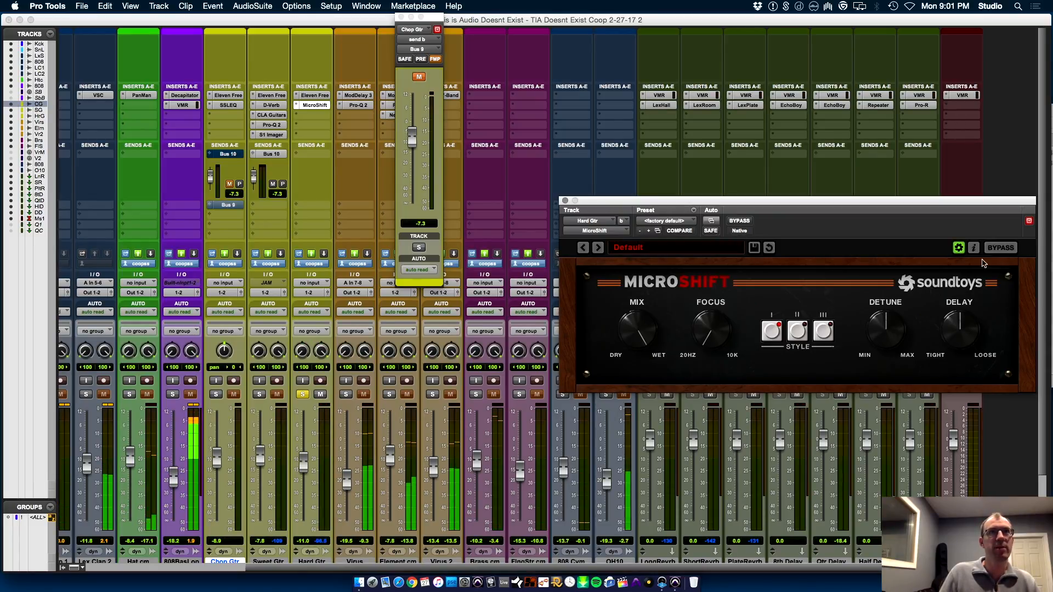
click(679, 251)
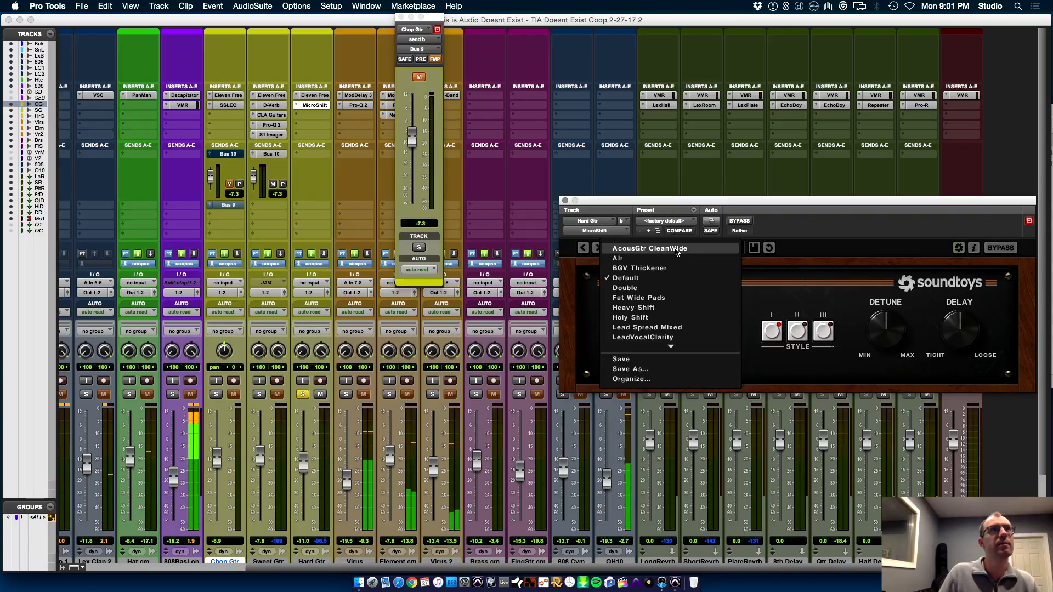
click(672, 299)
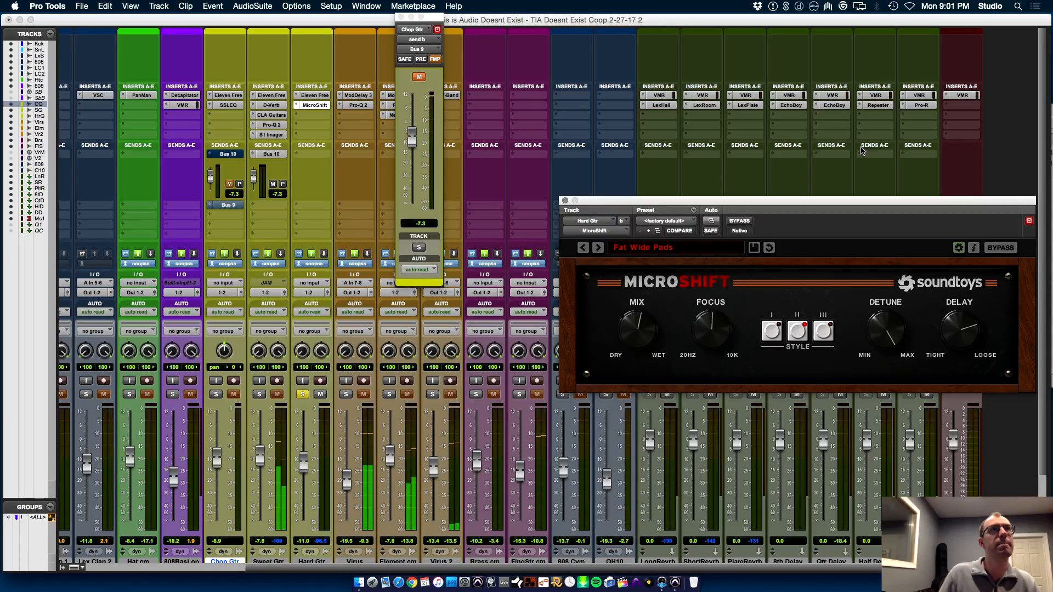
Audition MicroShift's Double and Heavy Shift presets, settle on Holy Shift, then unsolo Hard Gtr and raise its fader to -6.5 dB
click(662, 247)
click(661, 291)
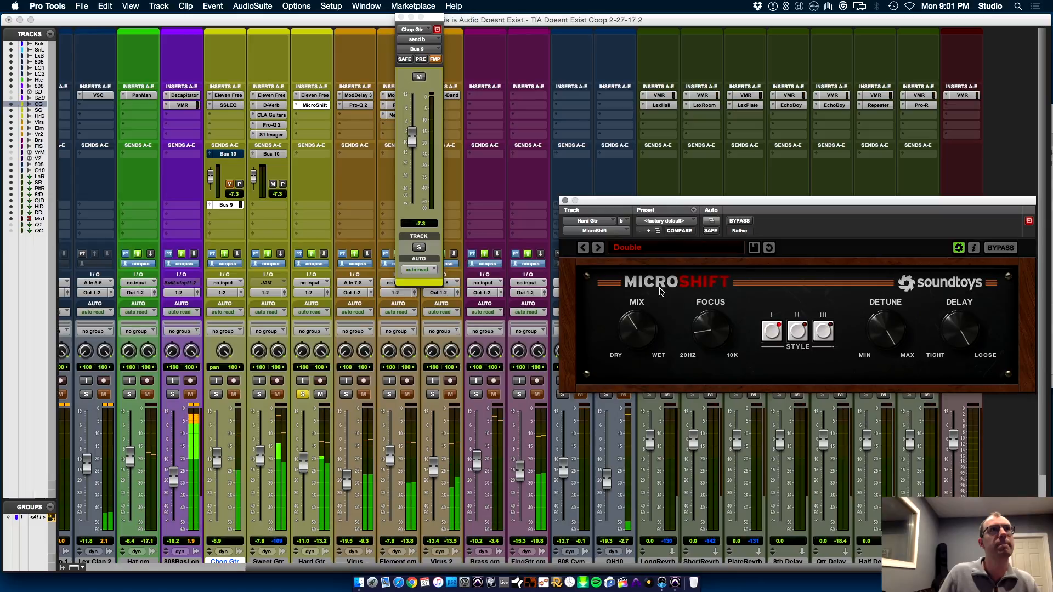
click(597, 249)
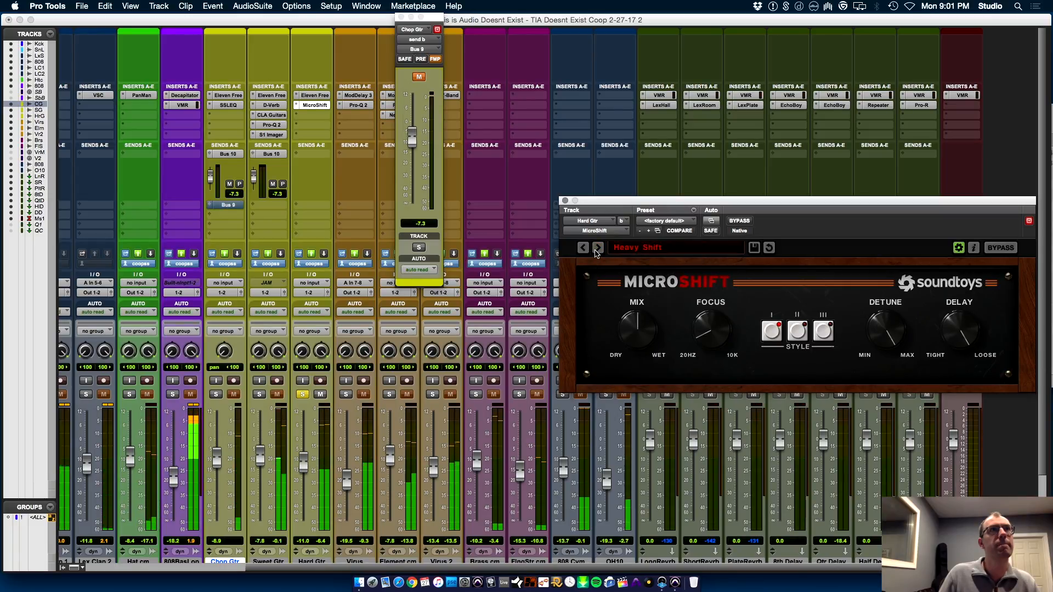
click(596, 250)
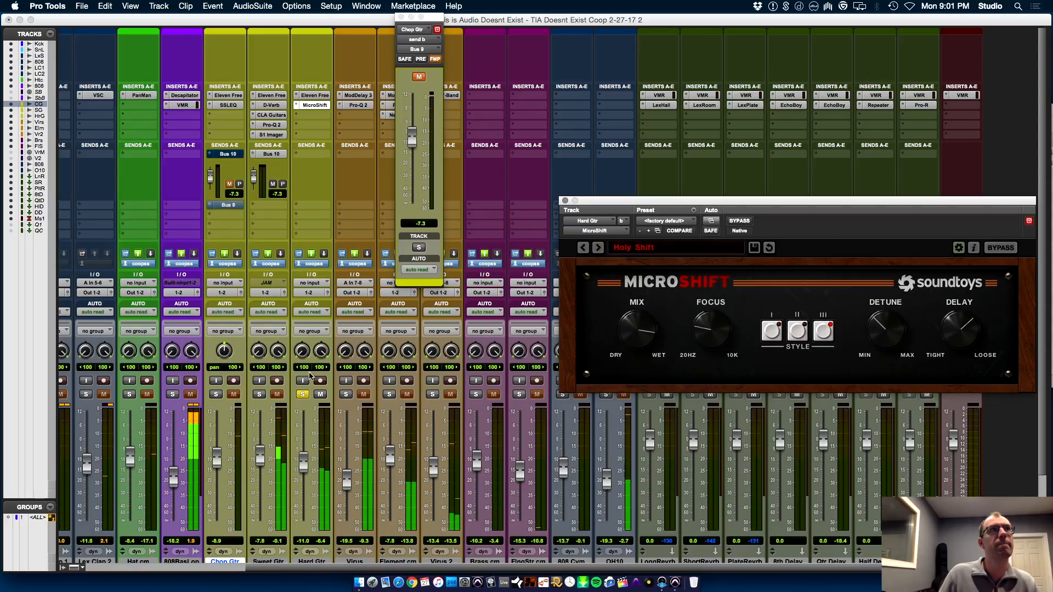
click(302, 395)
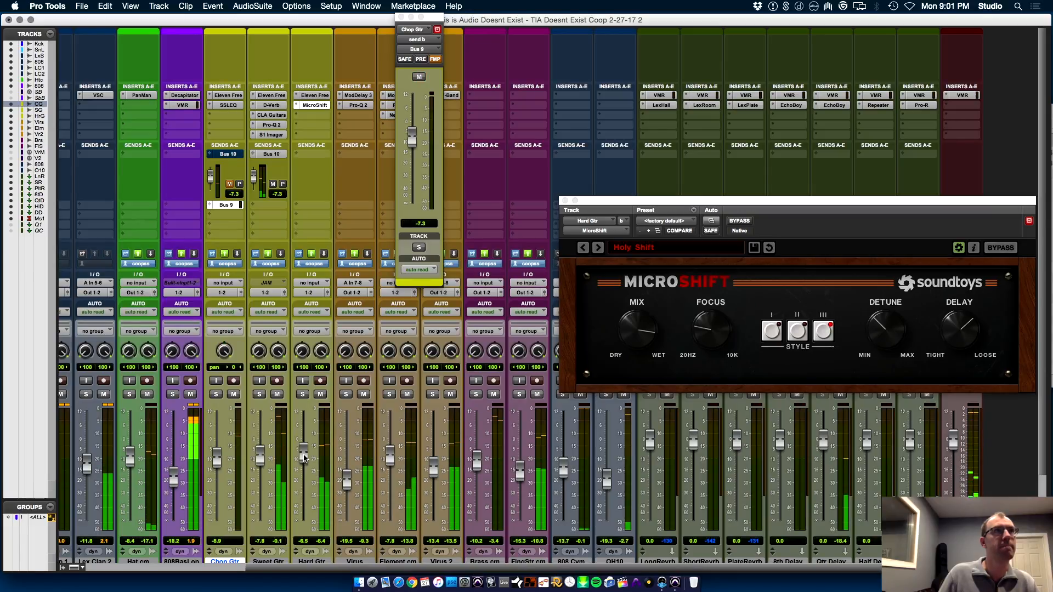
Insert the Waves CLA Guitars multichannel plug-in on Hard Gtr in the slot below MicroShift
click(308, 119)
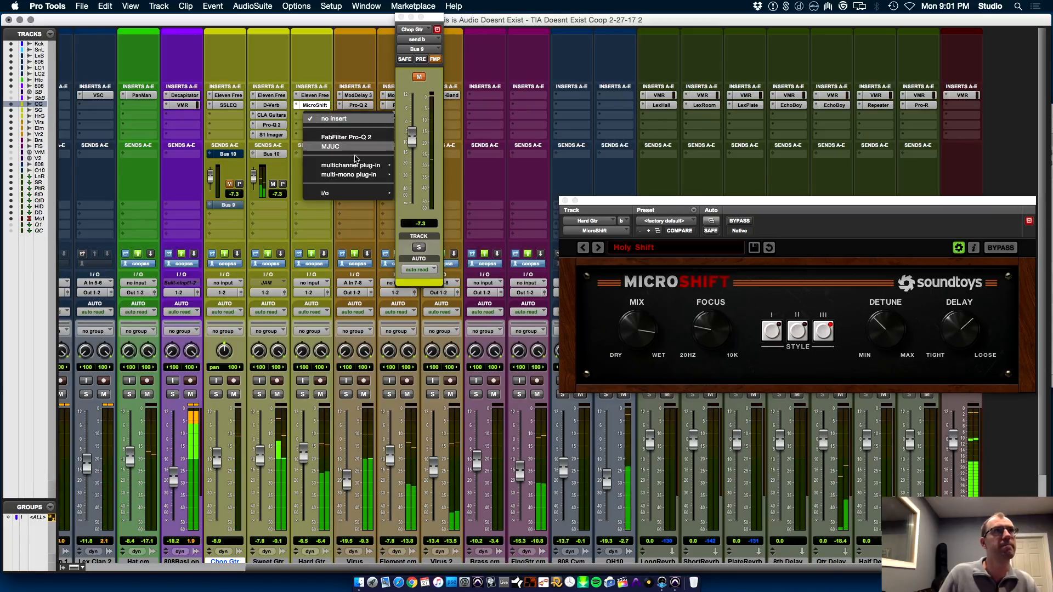
mouse_move(351, 165)
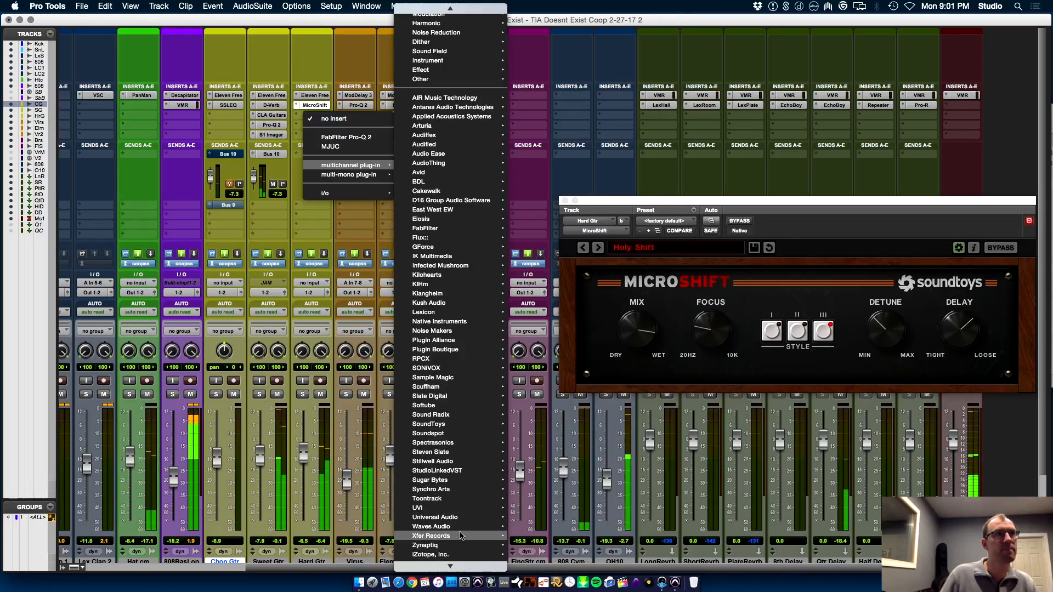
mouse_move(439, 526)
click(579, 197)
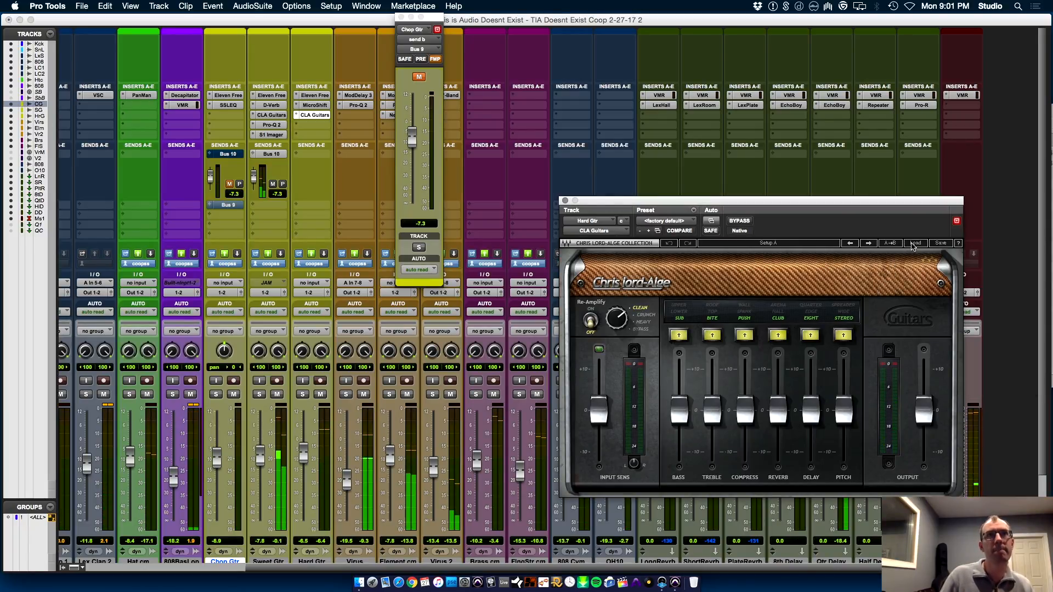
Audition the CLA Guitars factory presets Electric - Leader, Electric - Light Em Up and Electric - Main Man during playback
click(913, 246)
mouse_move(953, 317)
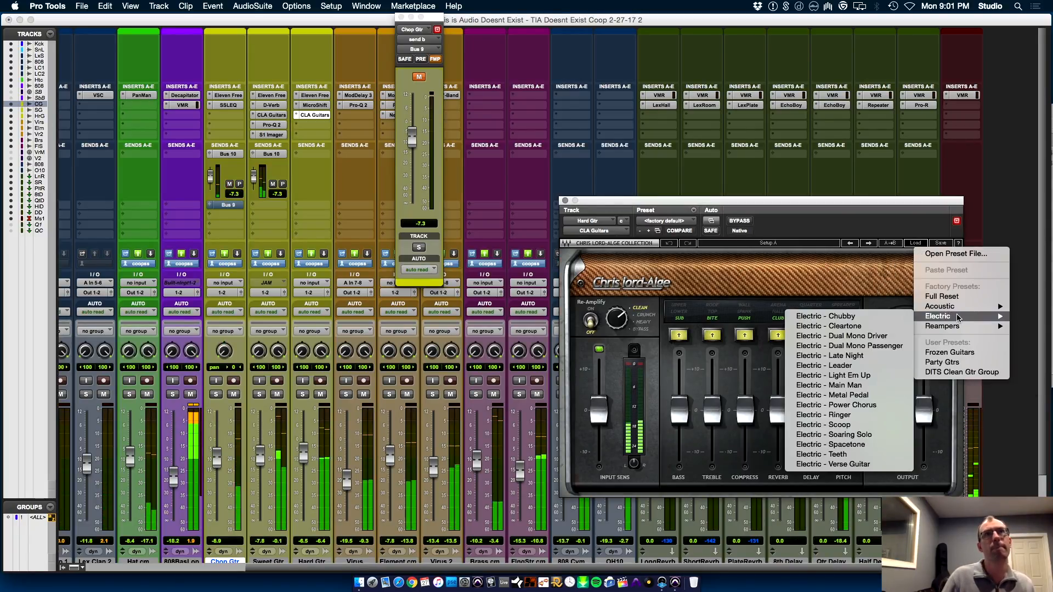
click(883, 355)
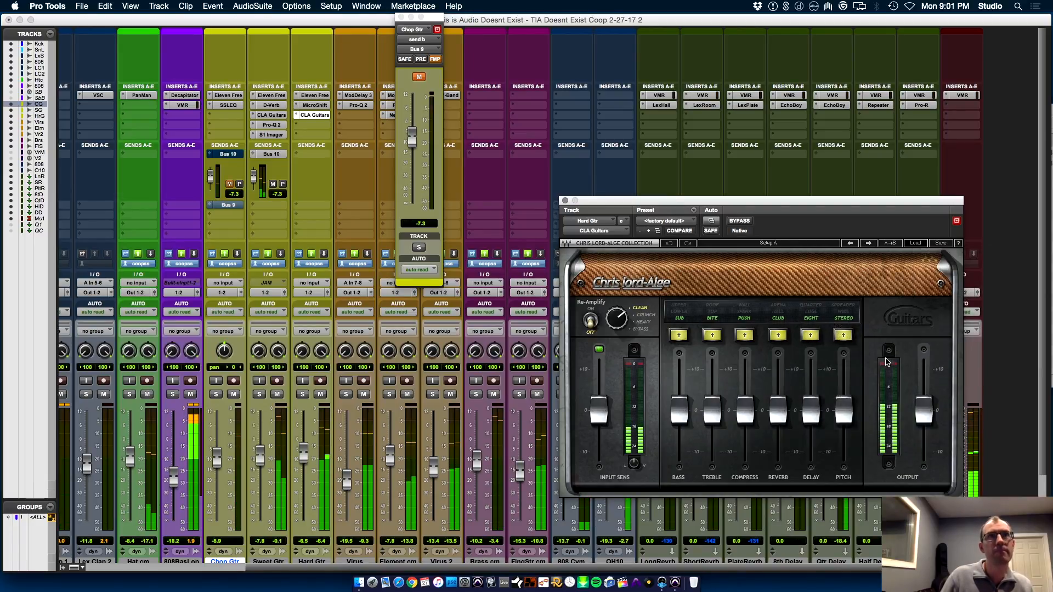
click(868, 243)
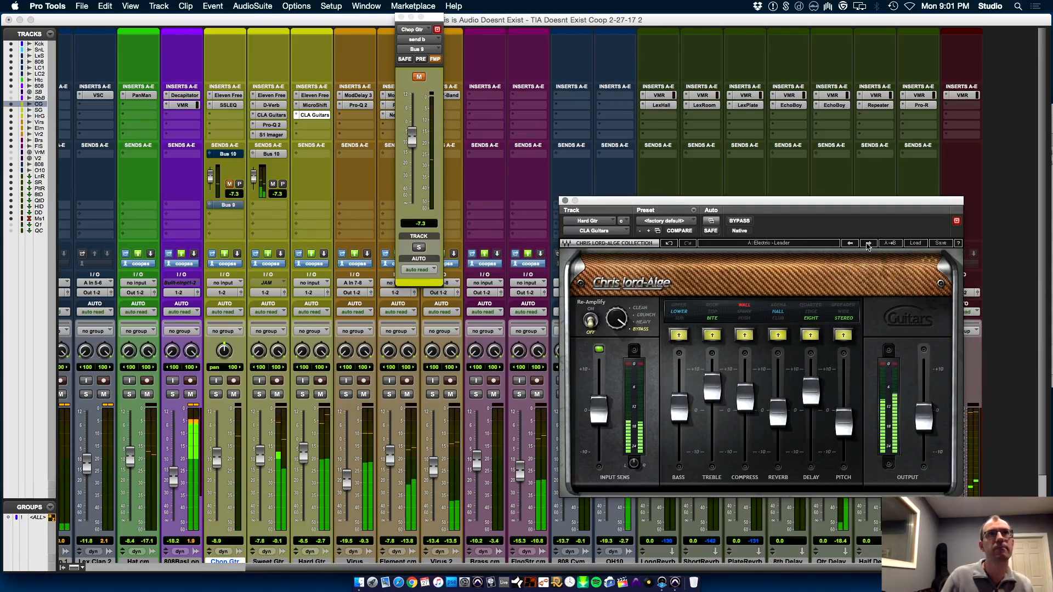
click(869, 243)
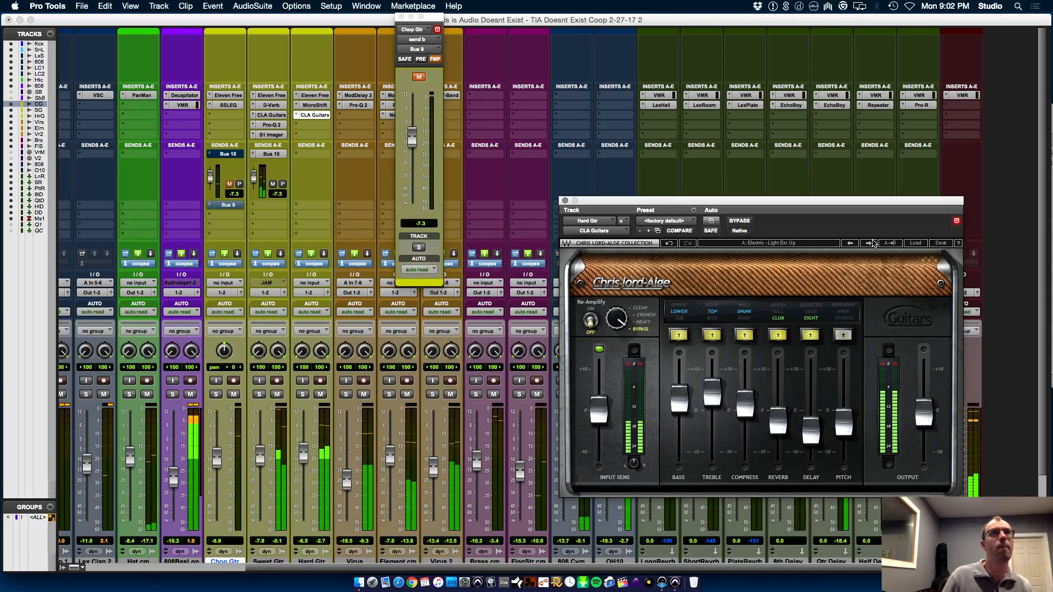
click(868, 243)
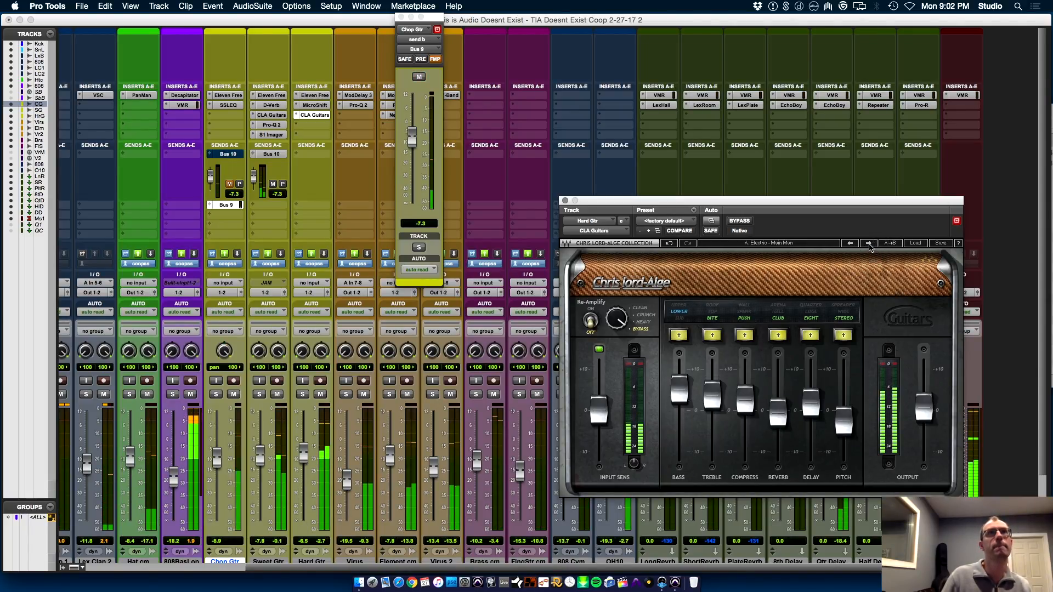
Compare Electric - Main Man in CLA Guitars setup A with Electric - Light Em Up in setup B and keep setup B active
click(889, 243)
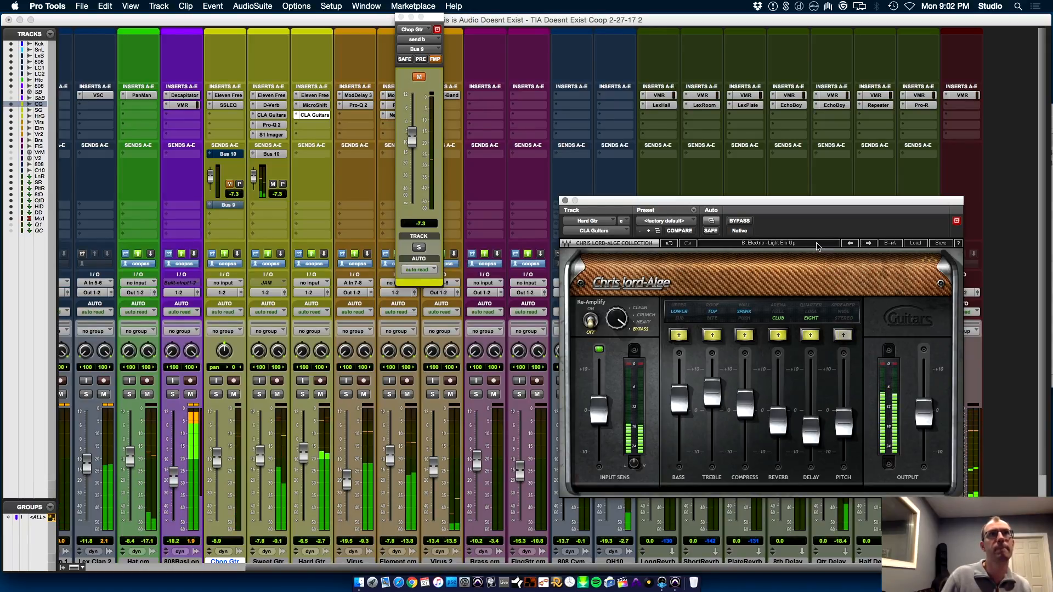
click(816, 243)
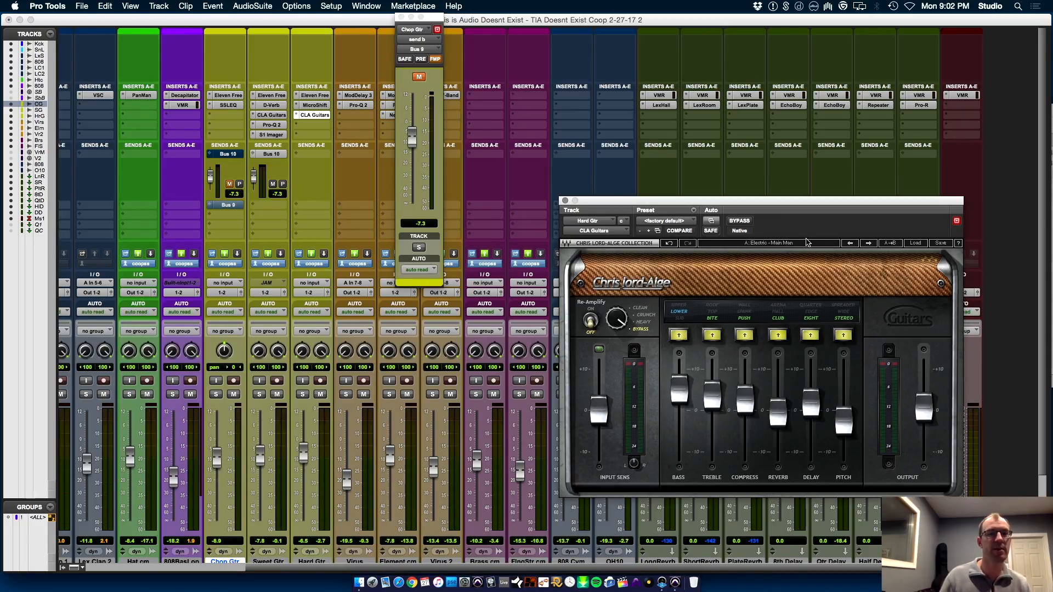
key(space)
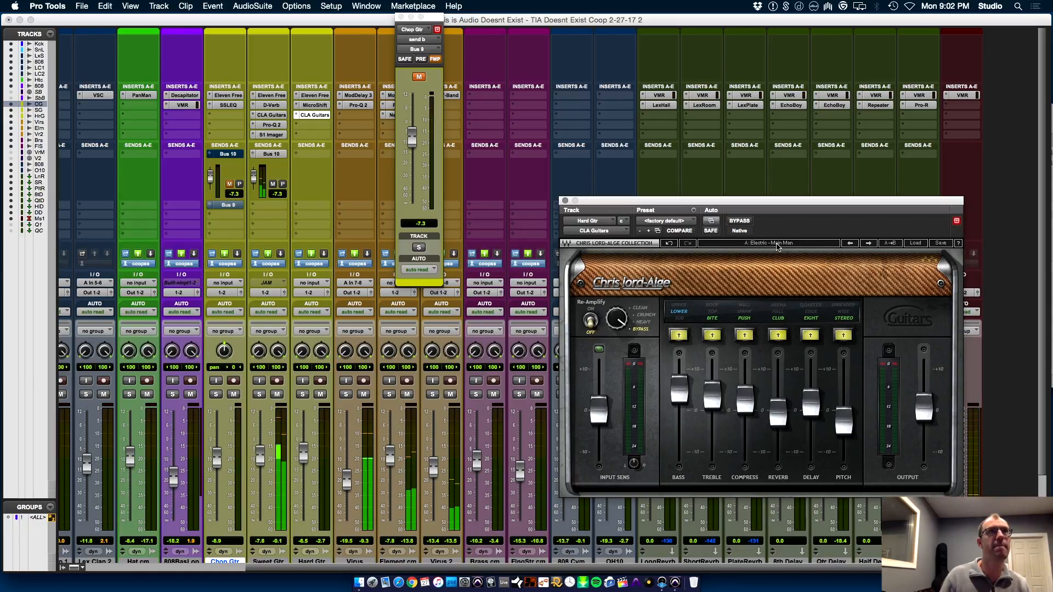
click(776, 243)
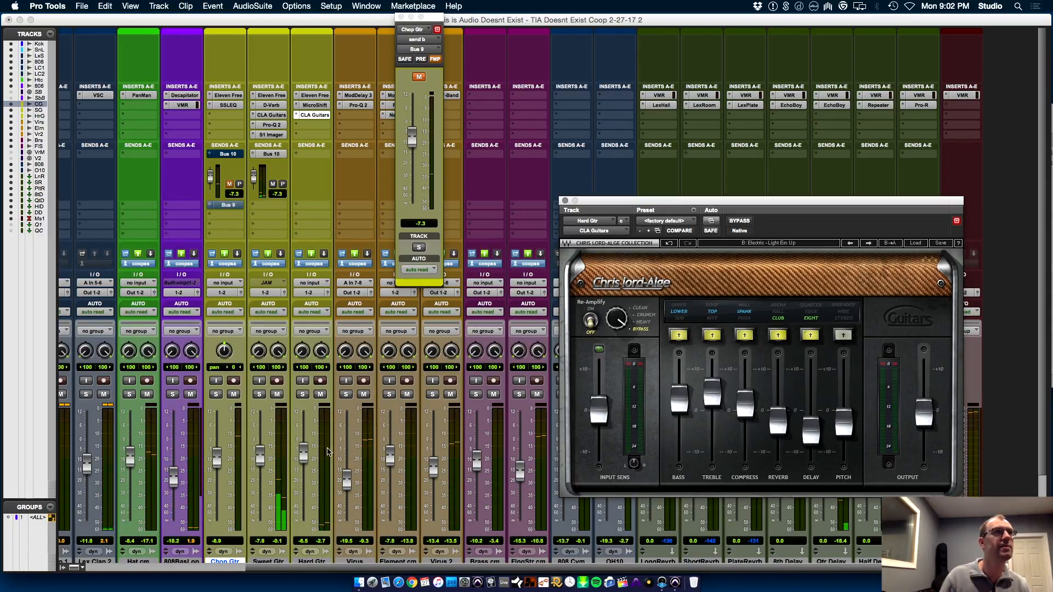
Lower Hard Gtr's fader to -13.7 dB against the playing mix and save the session
drag(301, 460, 305, 473)
key(super+s)
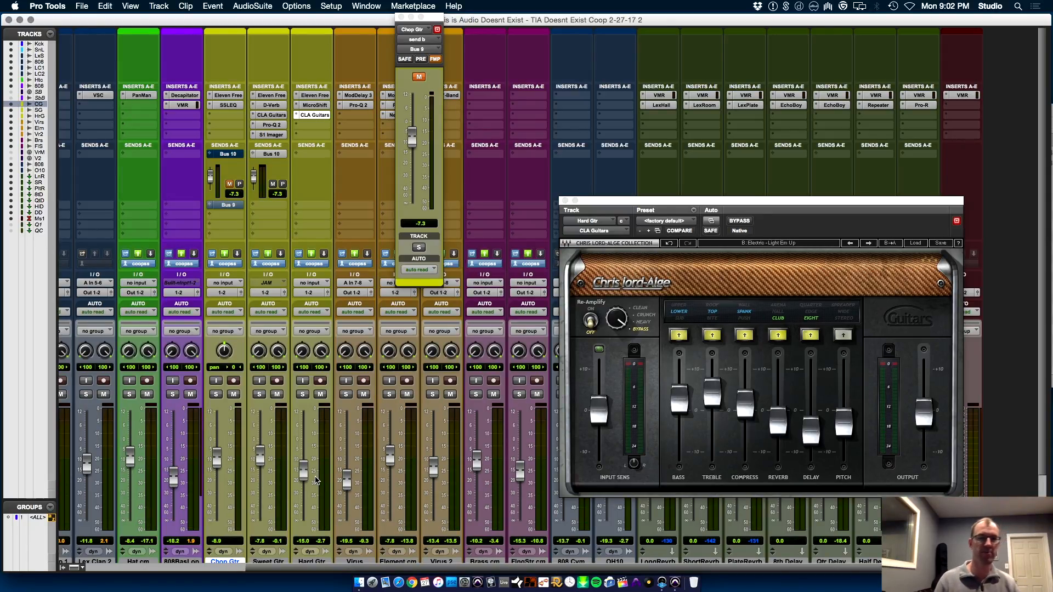
key(space)
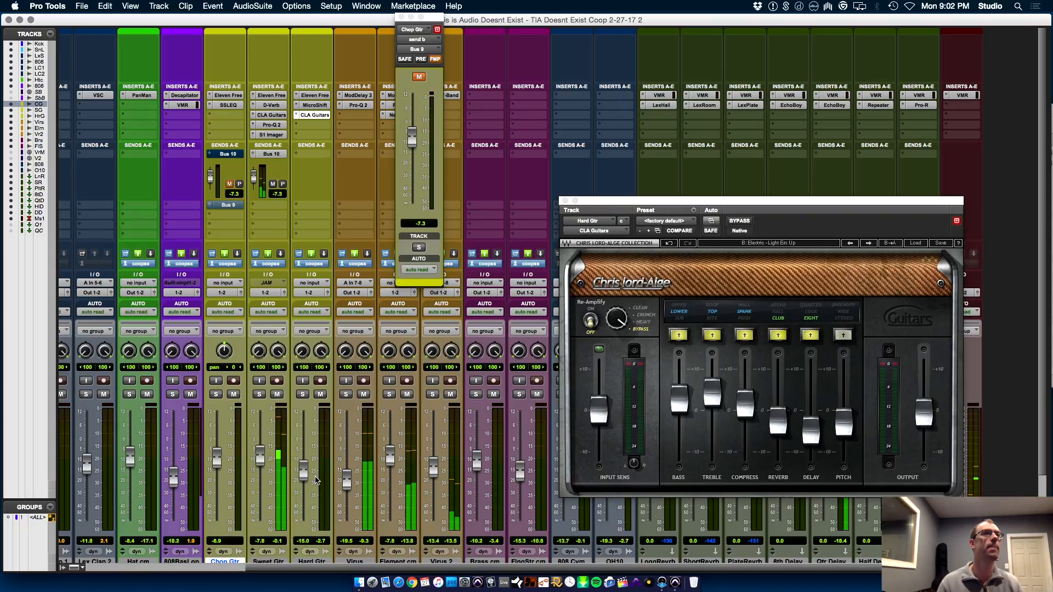
drag(302, 476, 306, 471)
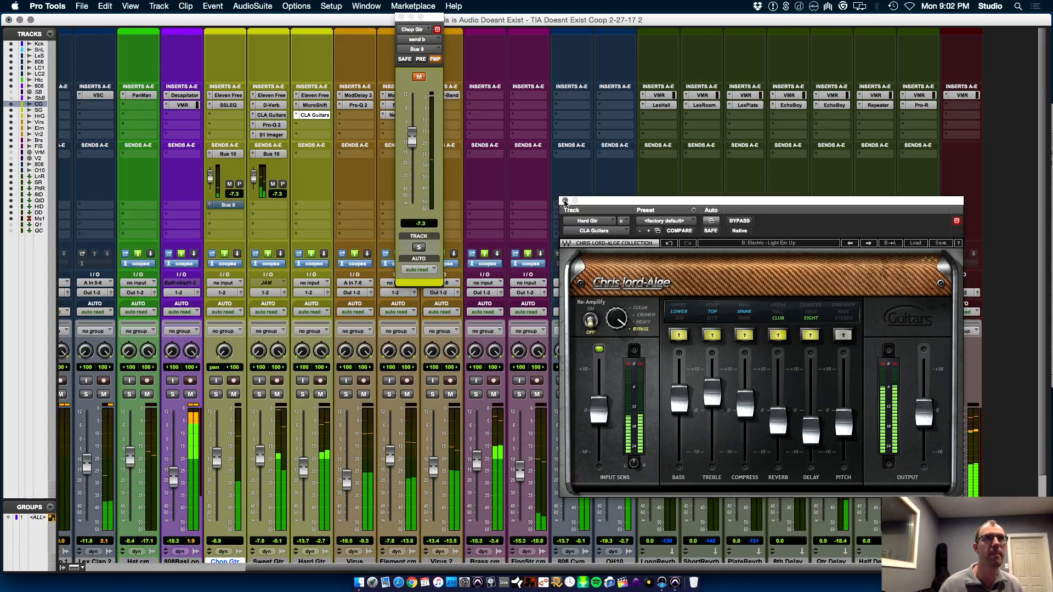
Close the CLA Guitars window and Chop Gtr's Bus 9 send window, and switch to the Edit window
click(565, 201)
click(437, 29)
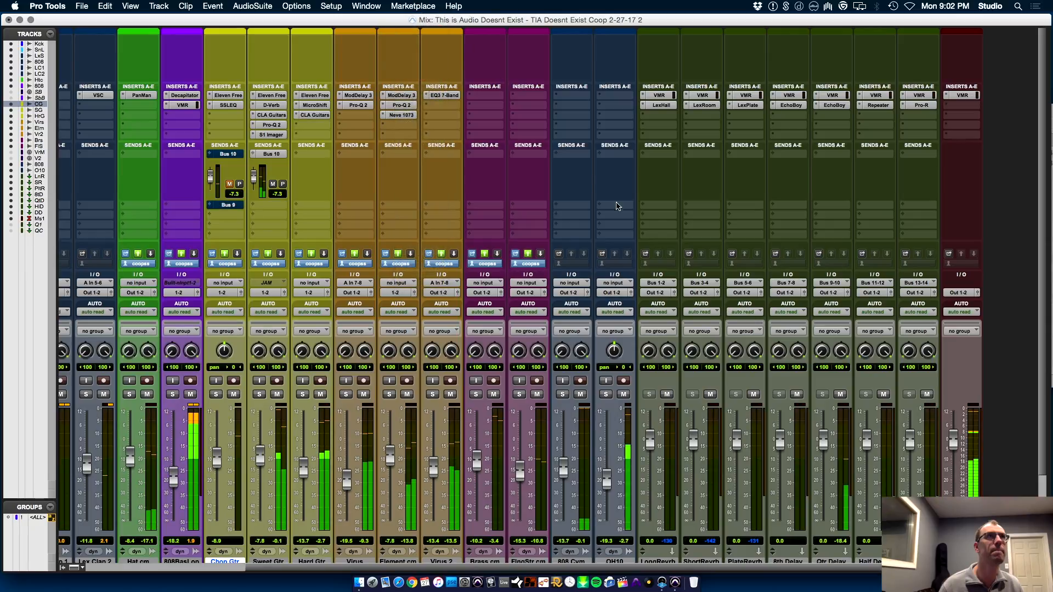
key(super+equal)
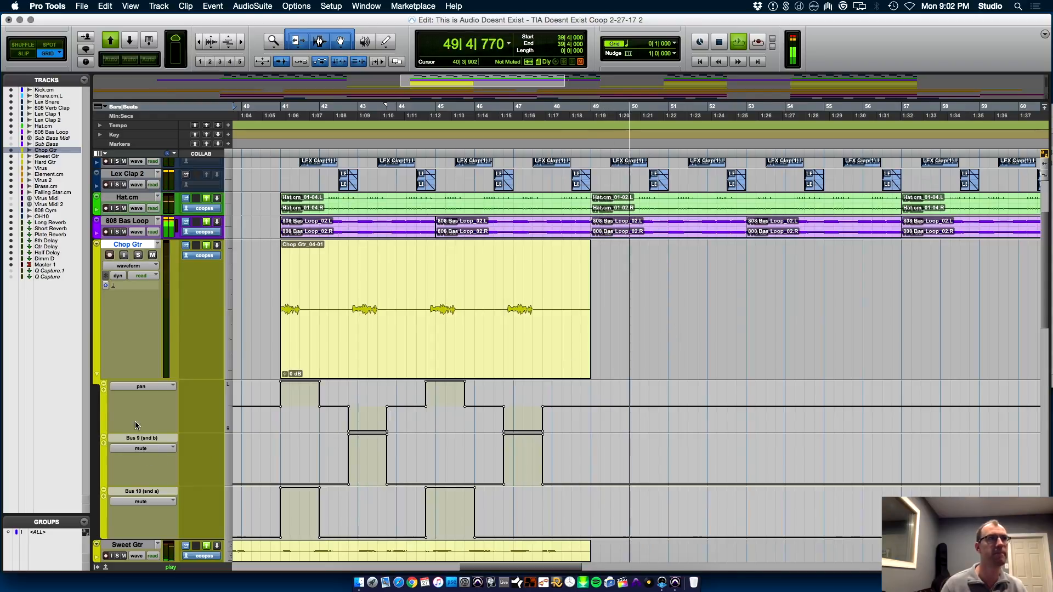
Hide Chop Gtr's automation lanes and reduce Chop Gtr, Virus and the other tall tracks to small height
click(97, 375)
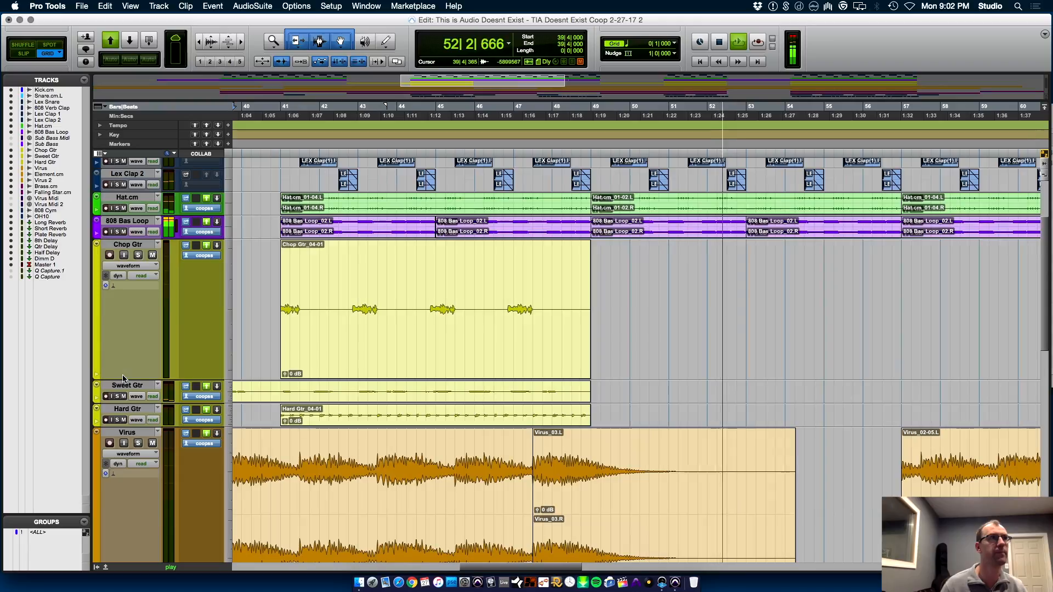
drag(135, 379, 134, 262)
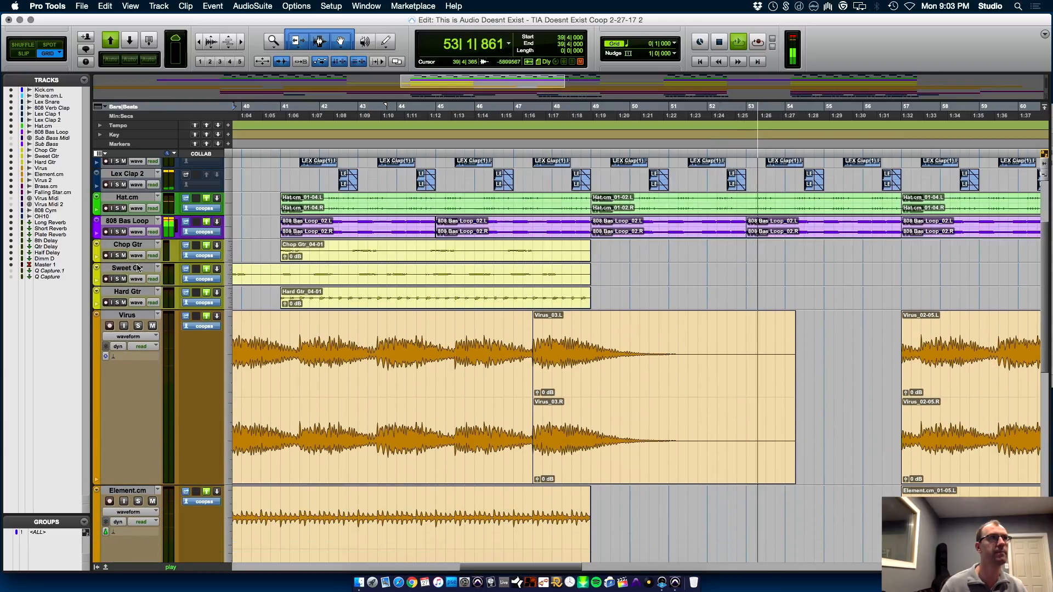
click(97, 315)
click(121, 298)
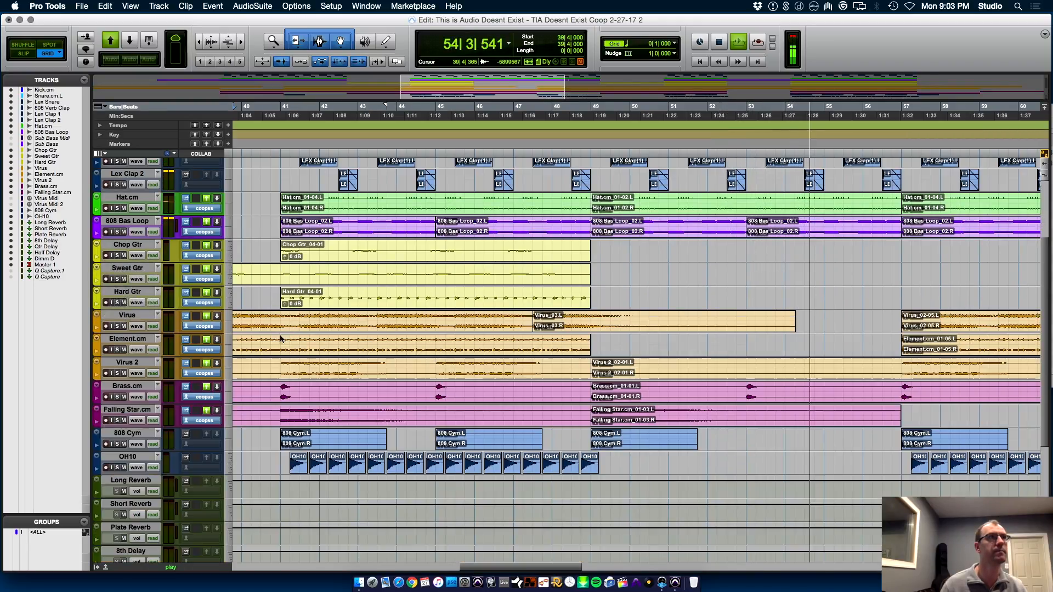
Zoom the timeline out to show the whole arrangement during playback, then stop the song
key(r)
key(r)
key(r)
key(r)
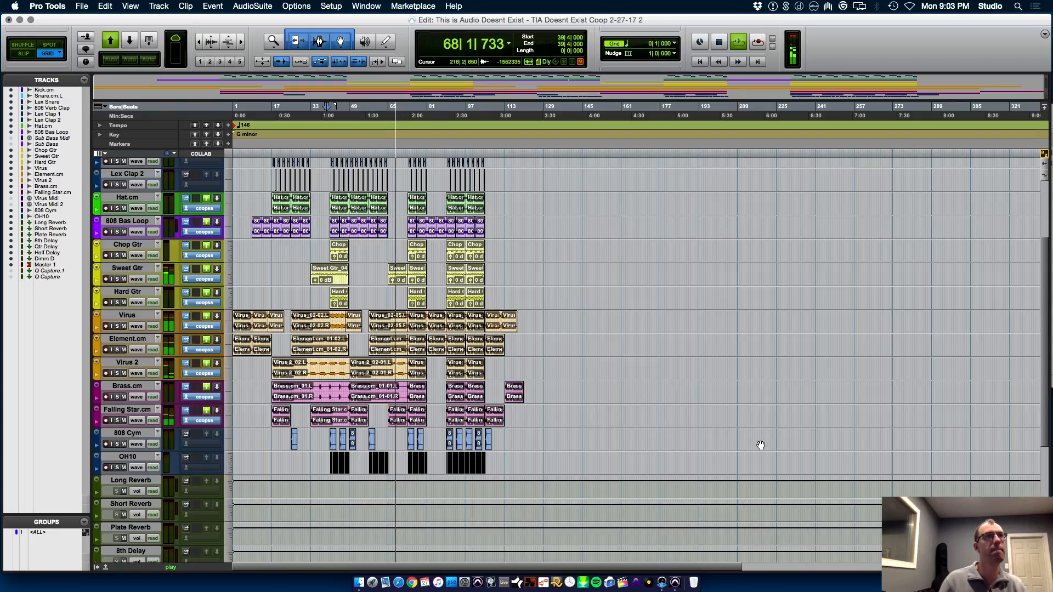
key(space)
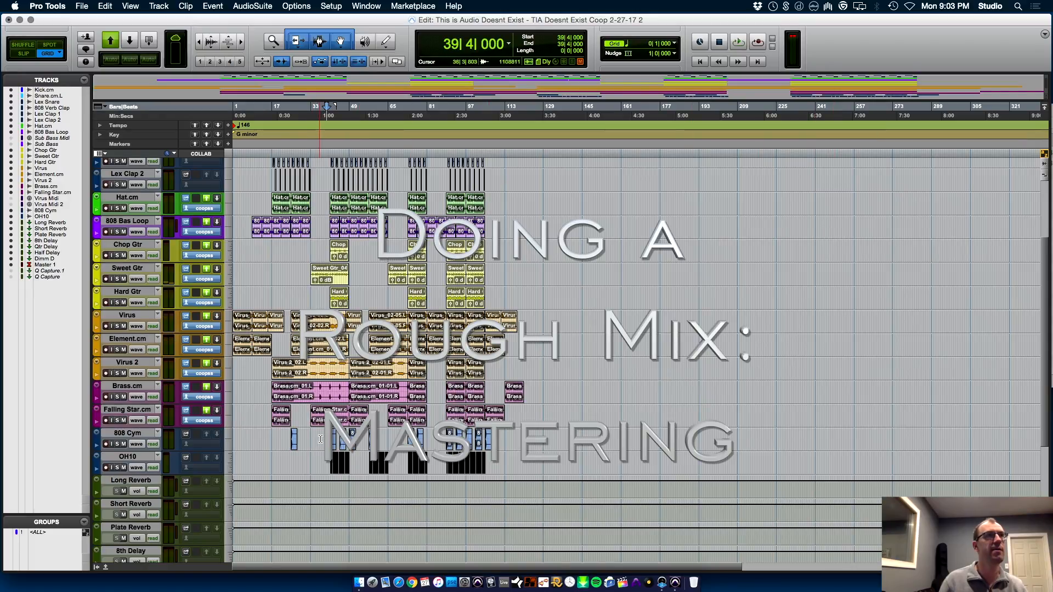
Insert the UAD Manley Variable Mu stereo compressor on Master 1, below VMR, and move its window clear of the track
click(321, 439)
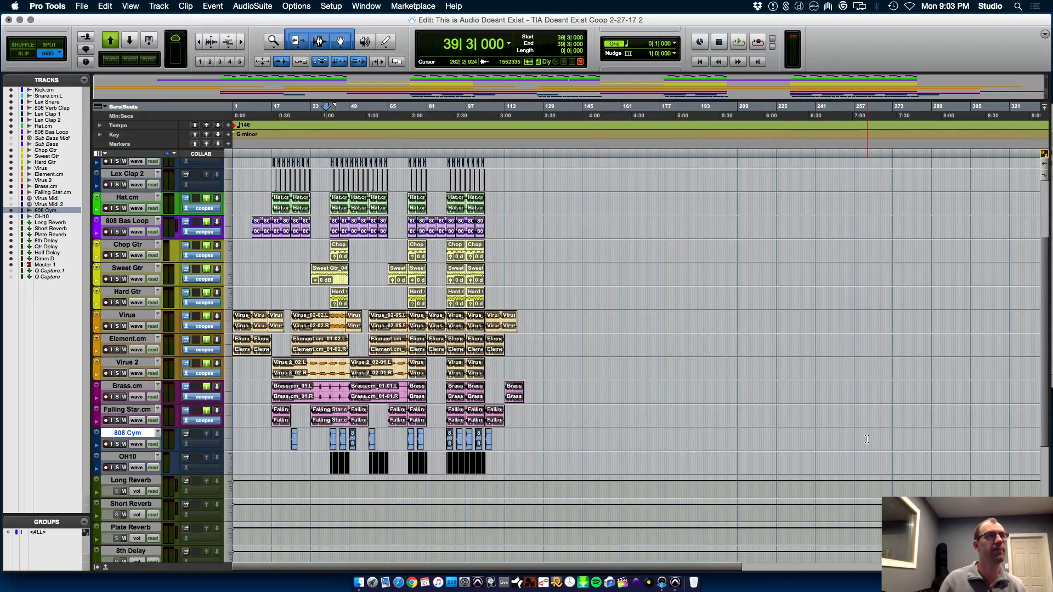
key(super+equal)
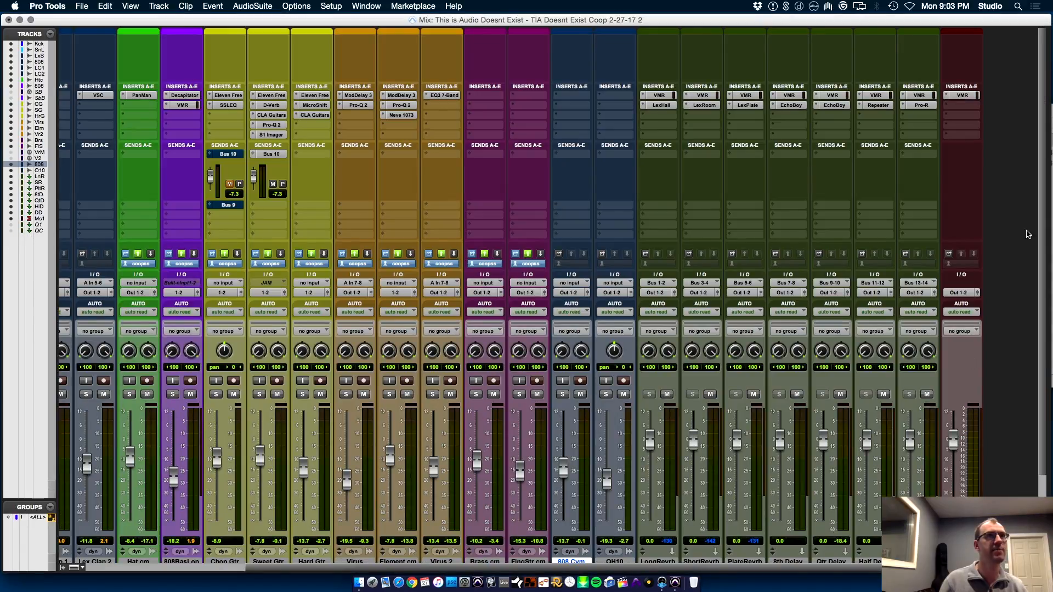
click(968, 108)
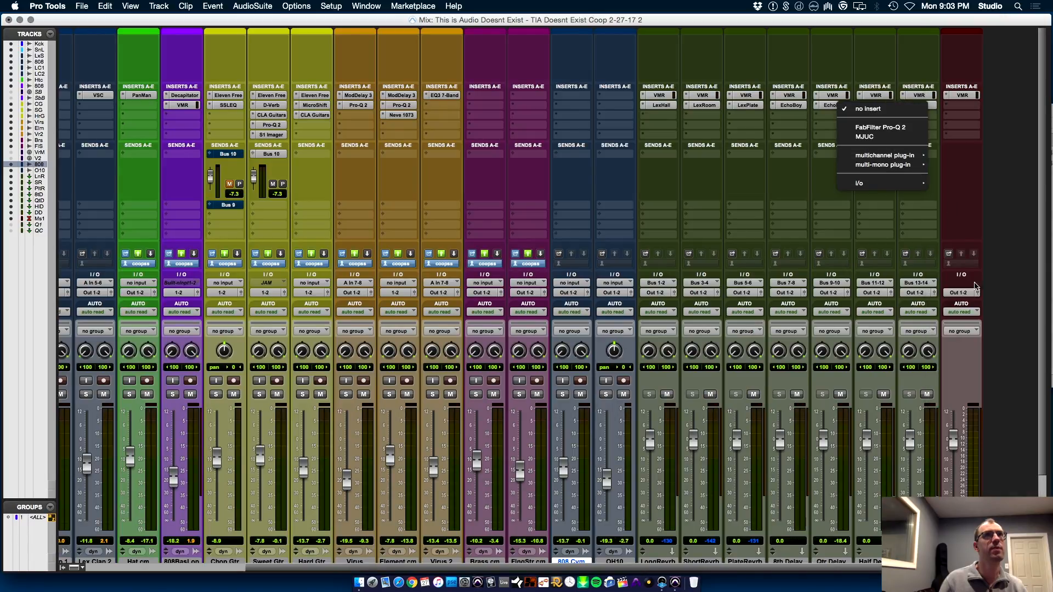
mouse_move(884, 156)
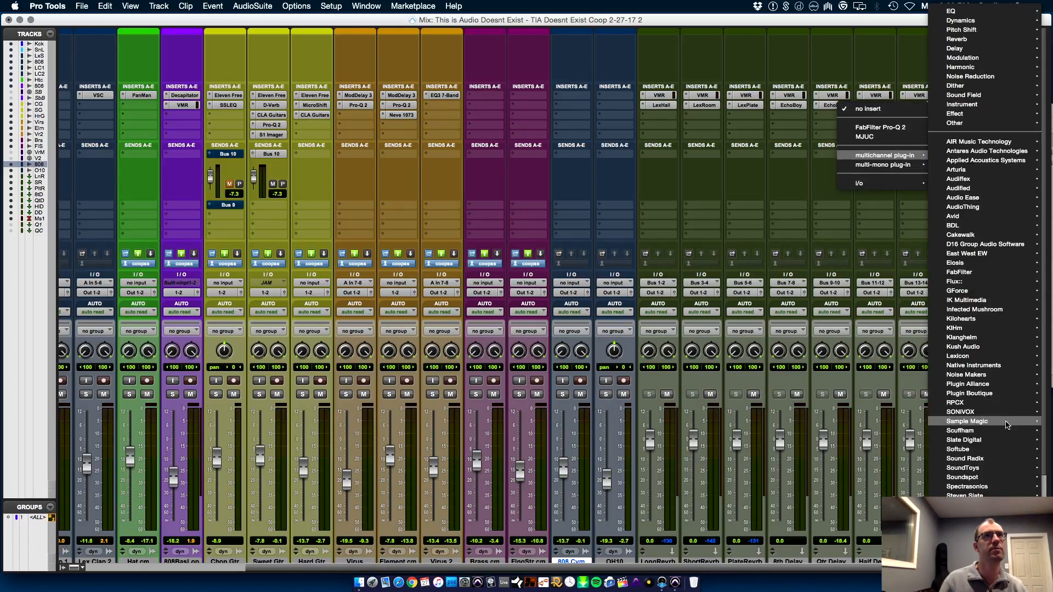
mouse_move(981, 490)
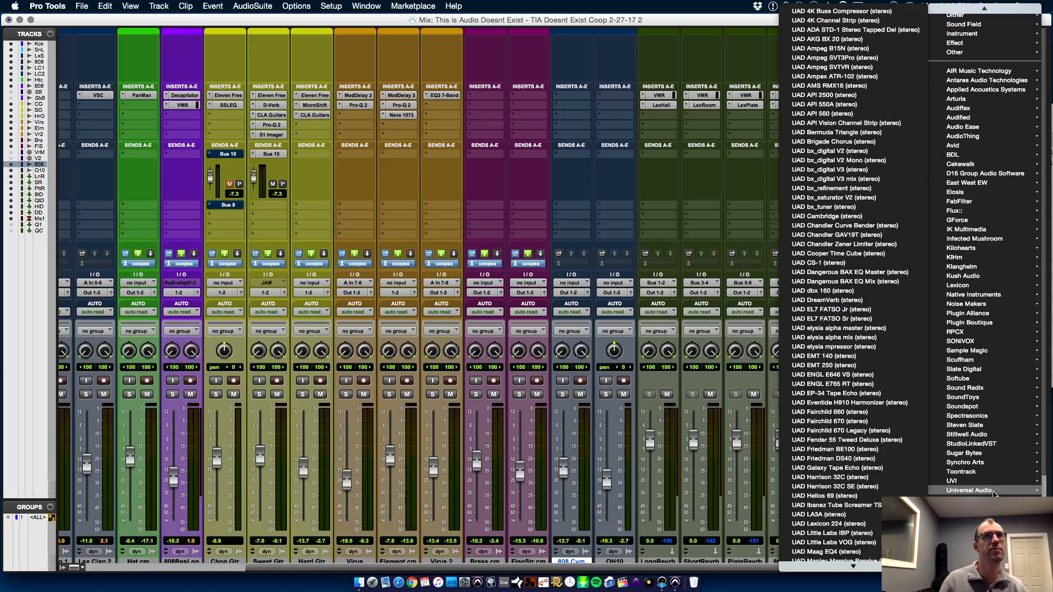
mouse_move(874, 566)
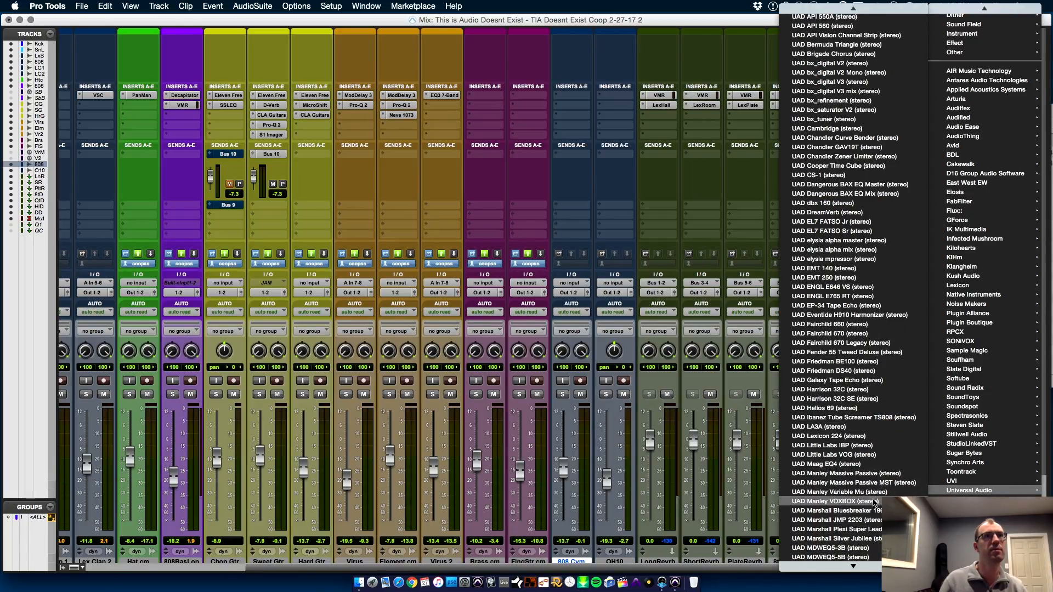
click(876, 491)
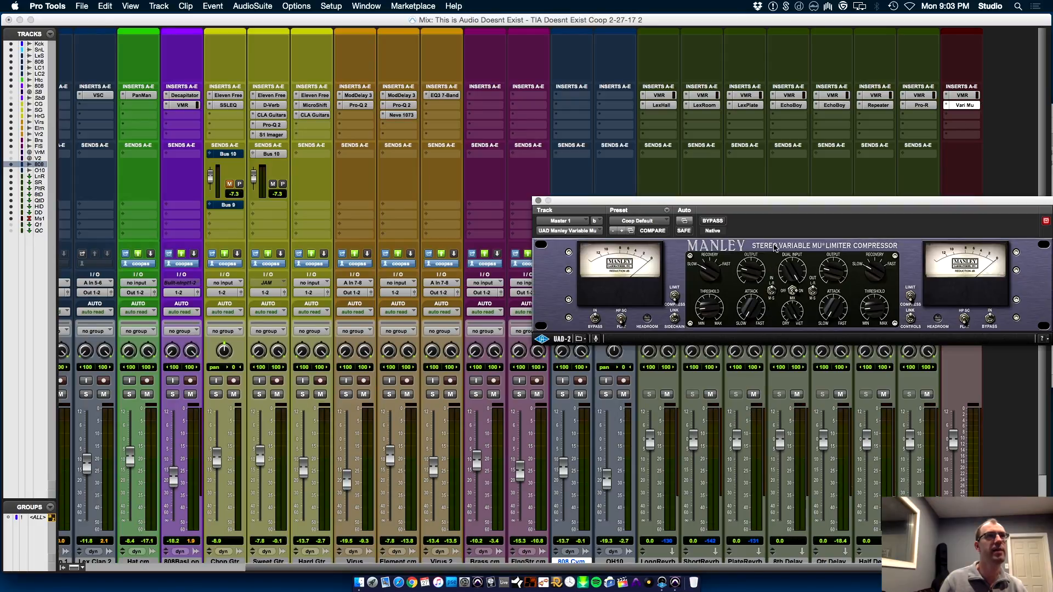
drag(805, 199, 598, 164)
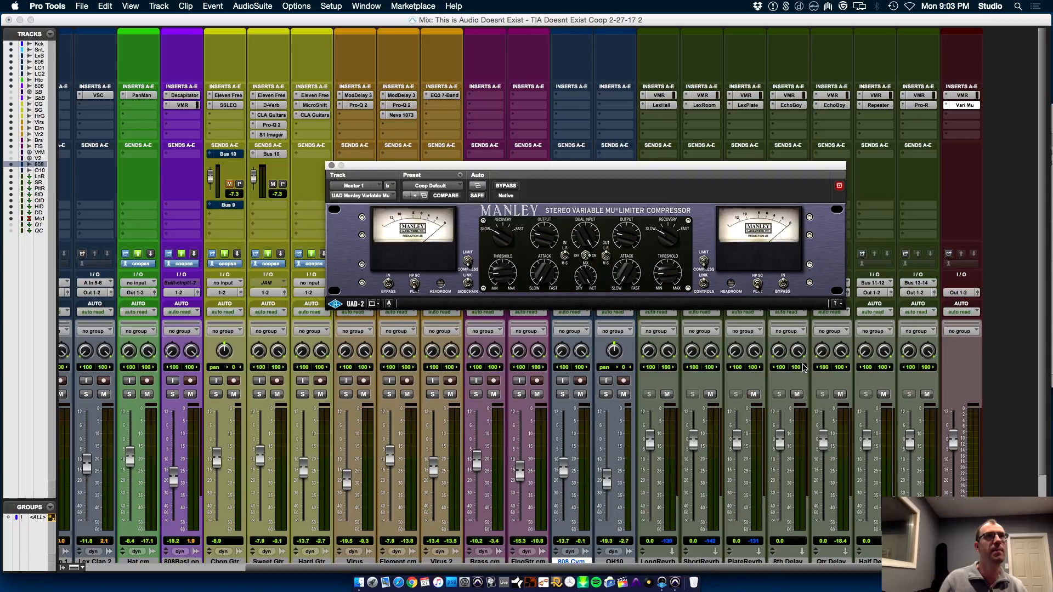
key(space)
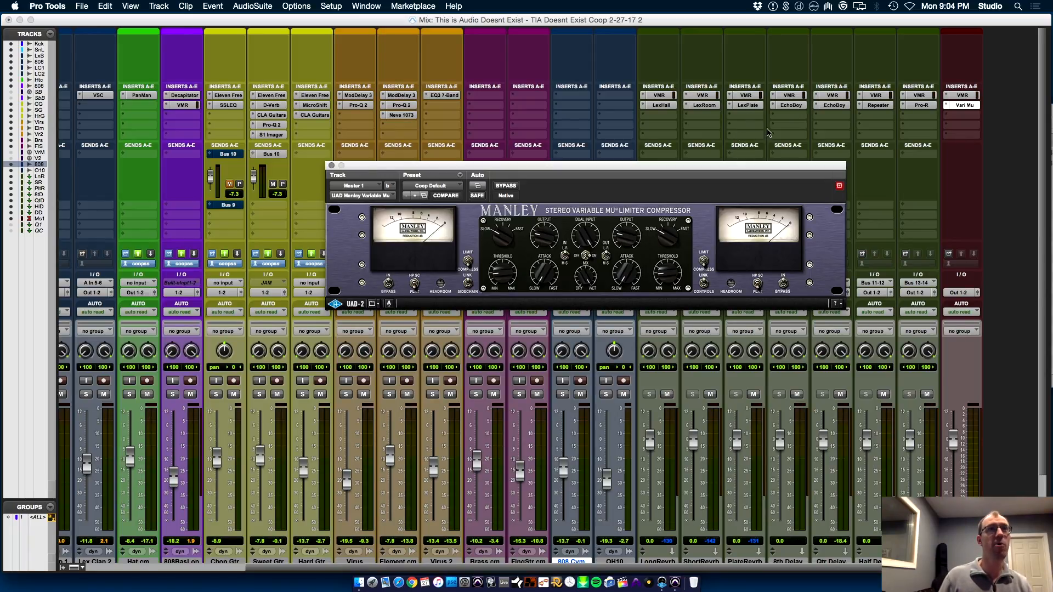
Add the stereo hardware insert Insert 3-4 on Master 1, directly after the Vari Mu compressor
click(975, 118)
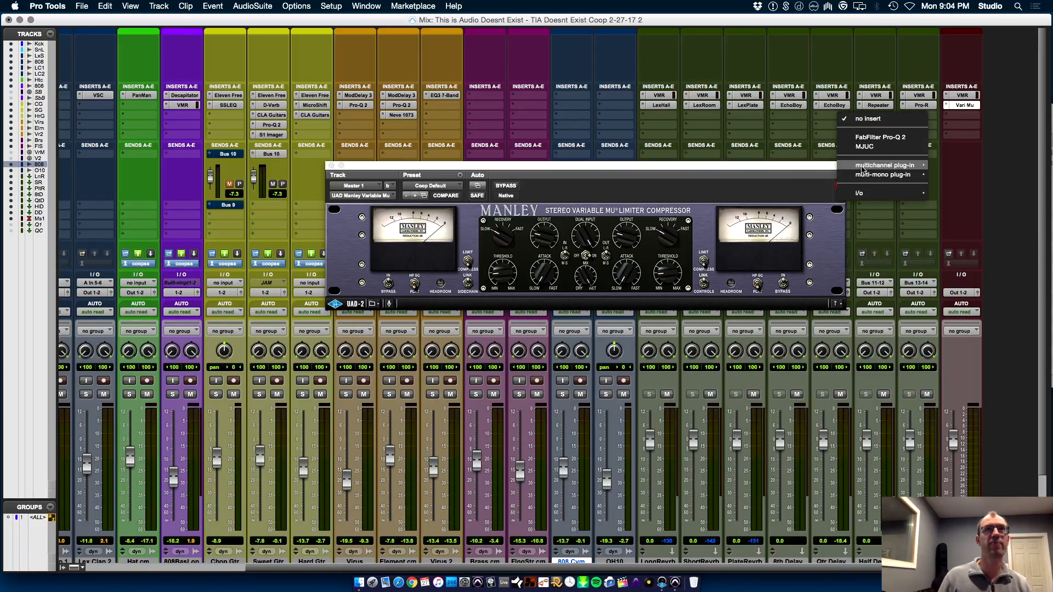
mouse_move(899, 165)
scroll(971, 437, down, 5)
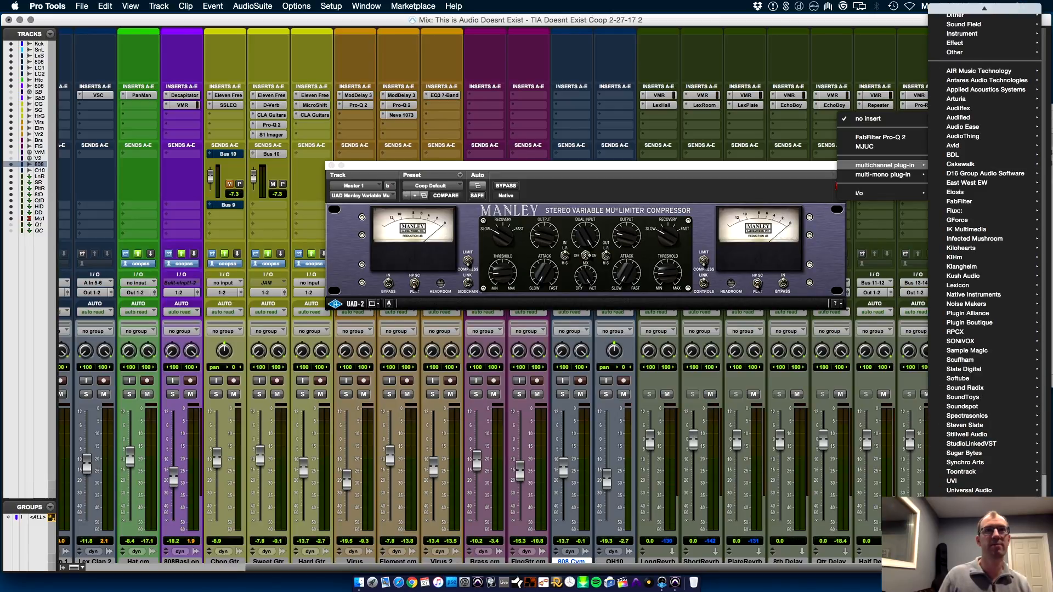
mouse_move(1004, 495)
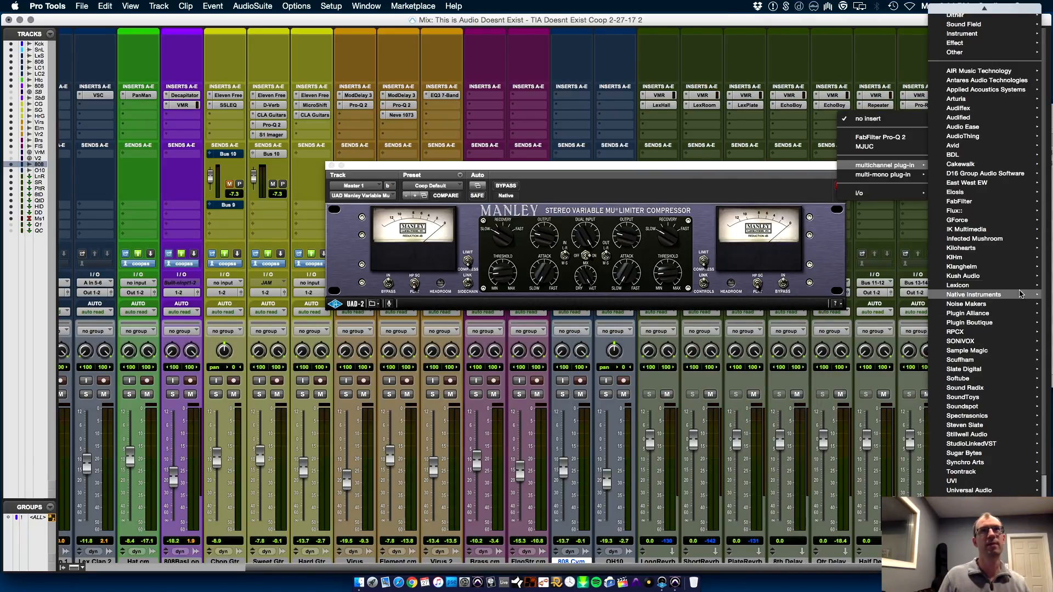
mouse_move(982, 4)
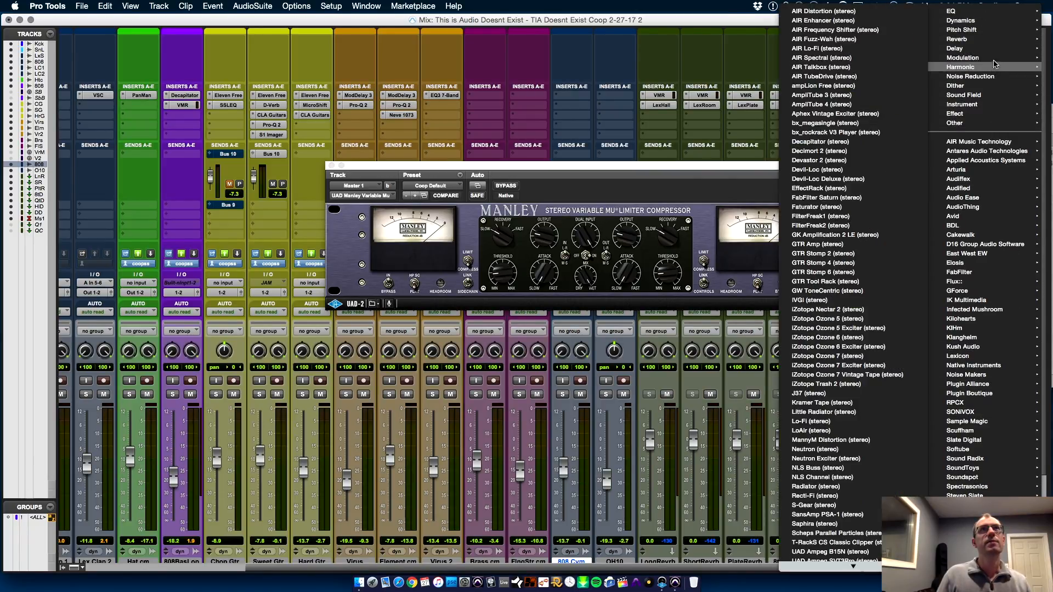
mouse_move(889, 193)
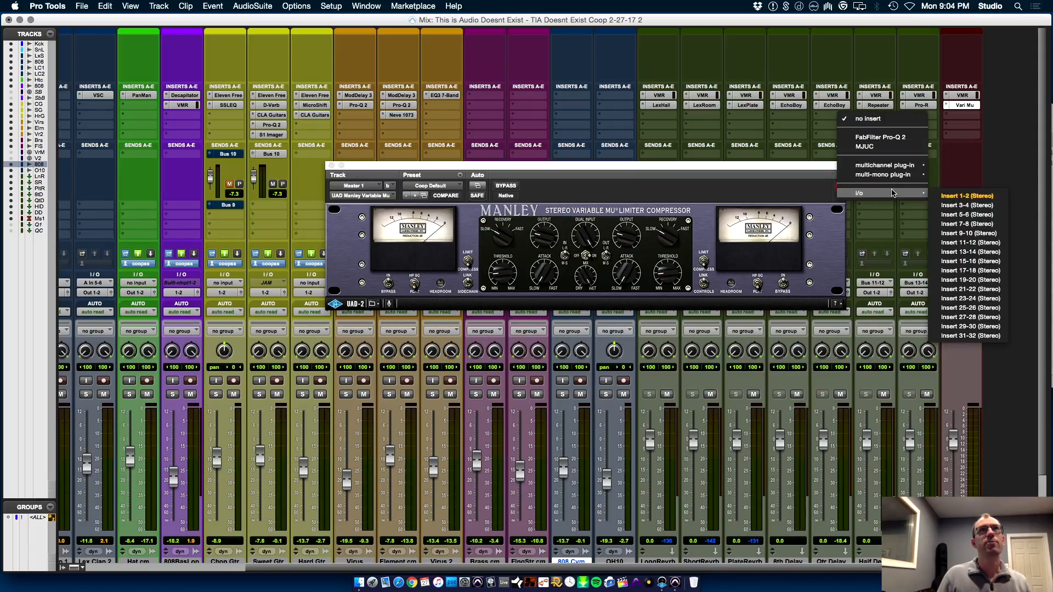
click(957, 205)
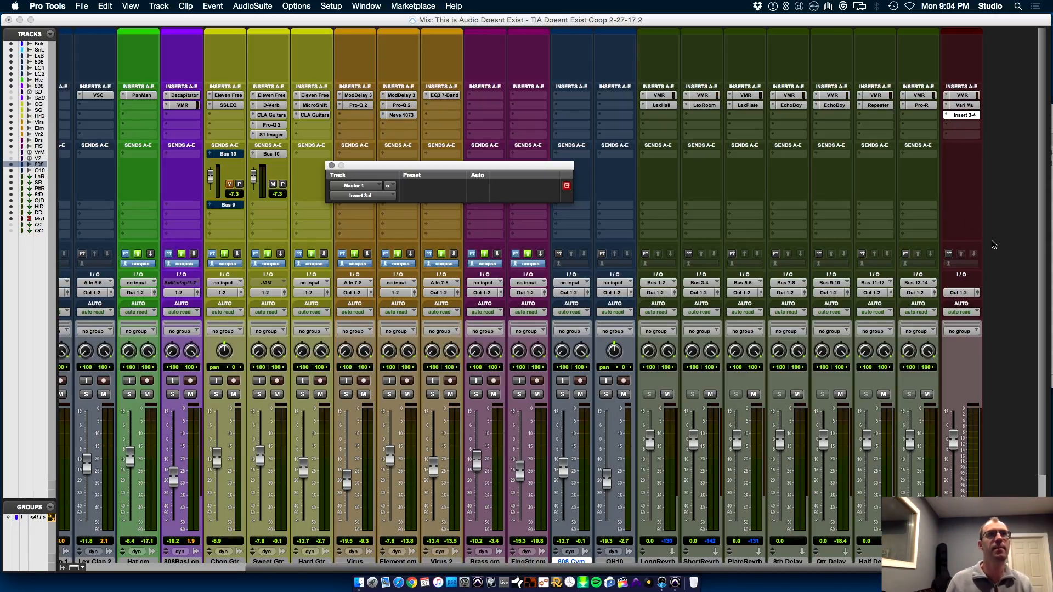
Play the mix and lower OH10's fader to -24.7 dB
key(space)
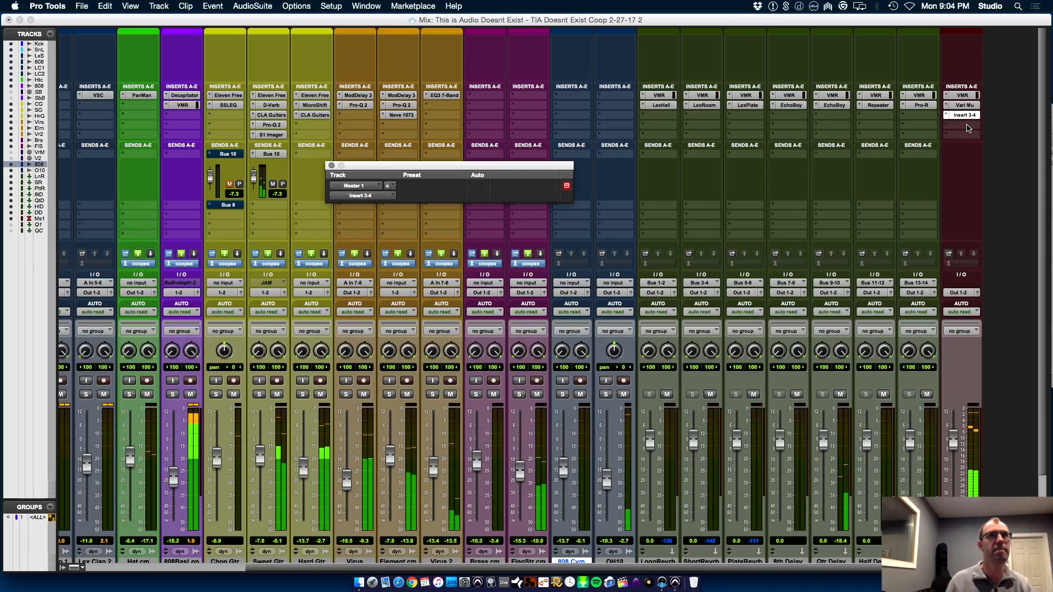
click(968, 129)
mouse_move(917, 175)
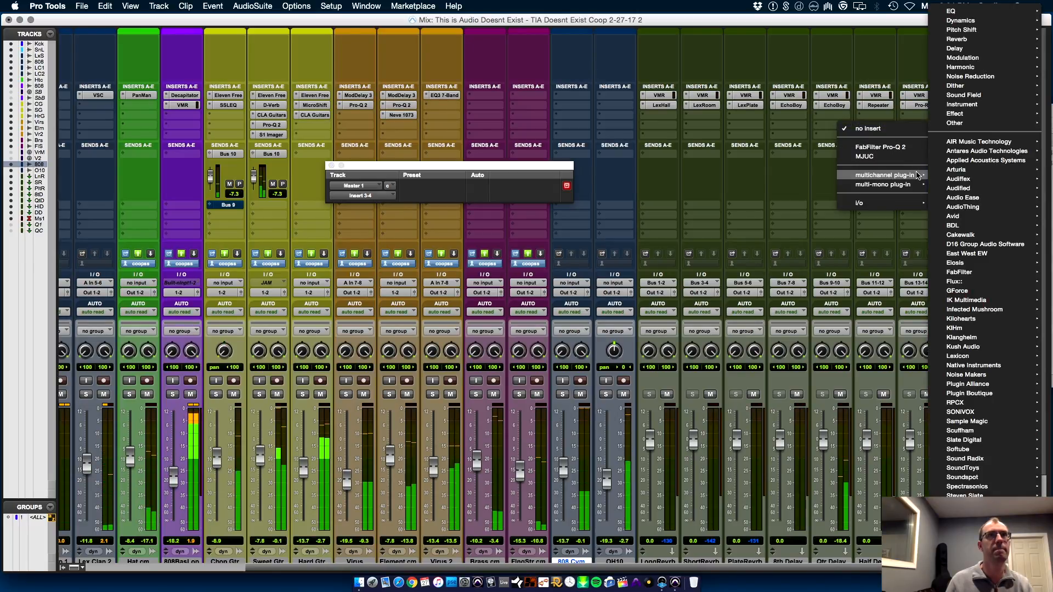
click(774, 217)
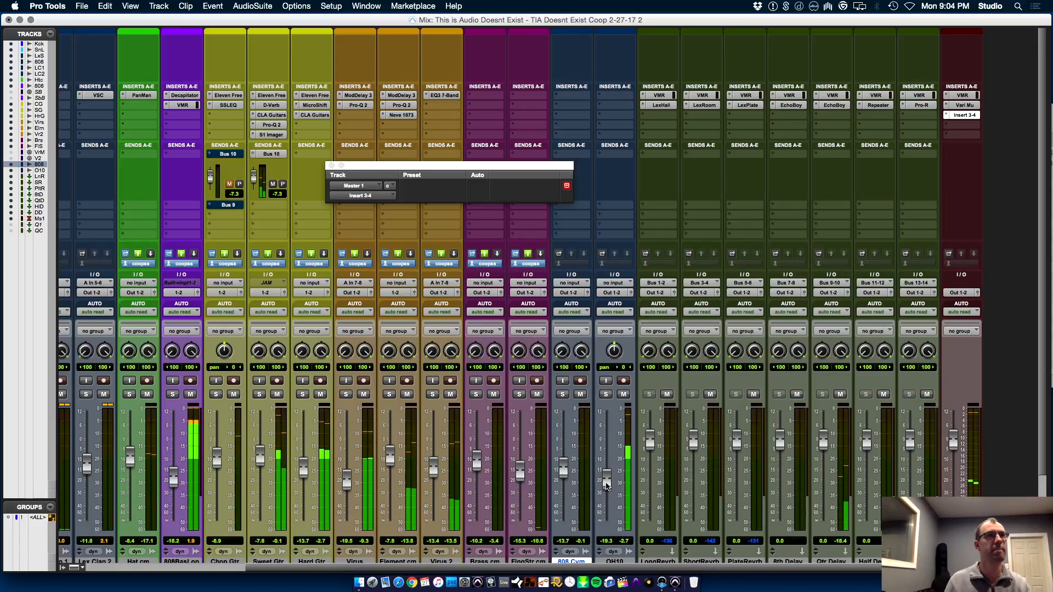
drag(608, 491, 610, 494)
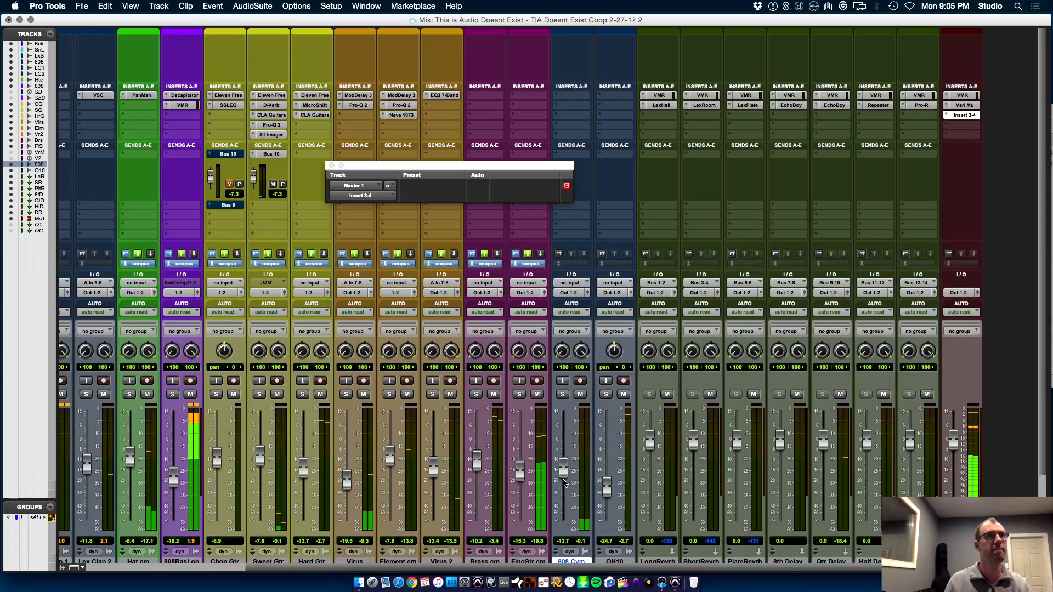
Insert the UAD Ampex ATR-102 stereo tape plug-in on Master 1 after Insert 3-4
click(963, 125)
mouse_move(912, 176)
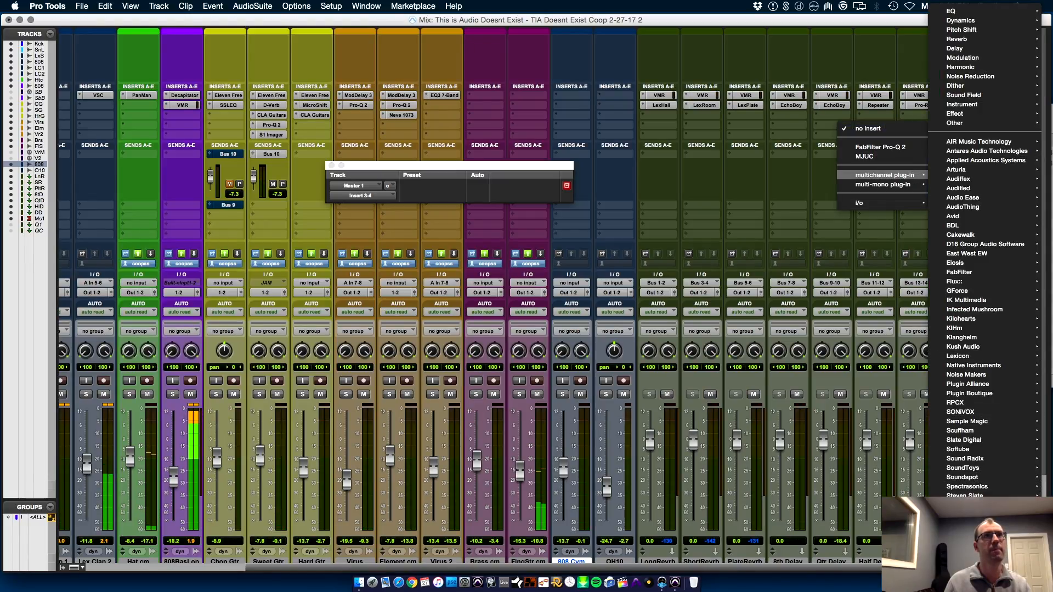
mouse_move(966, 535)
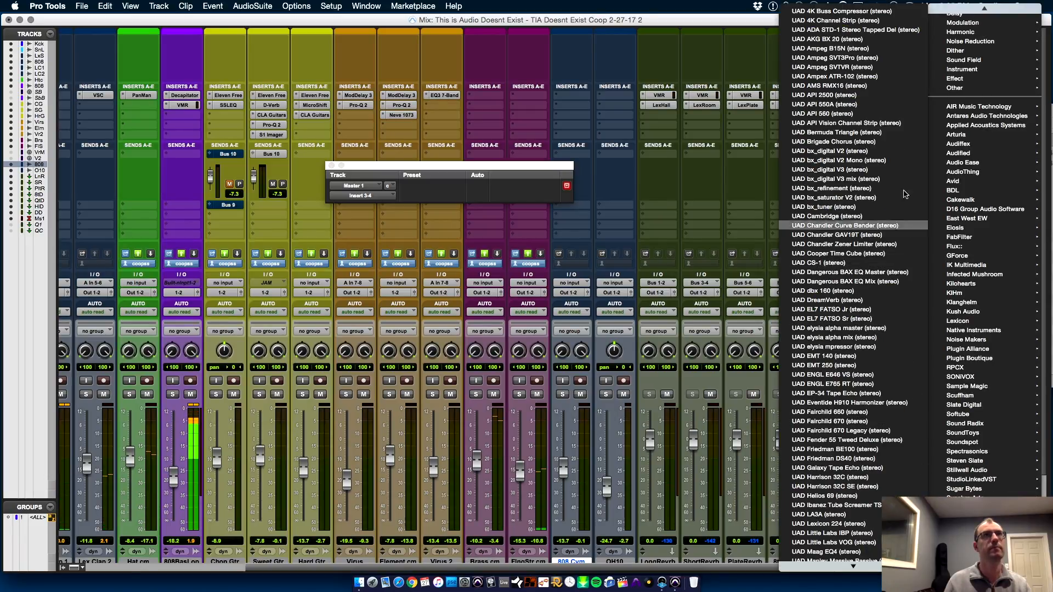
click(885, 78)
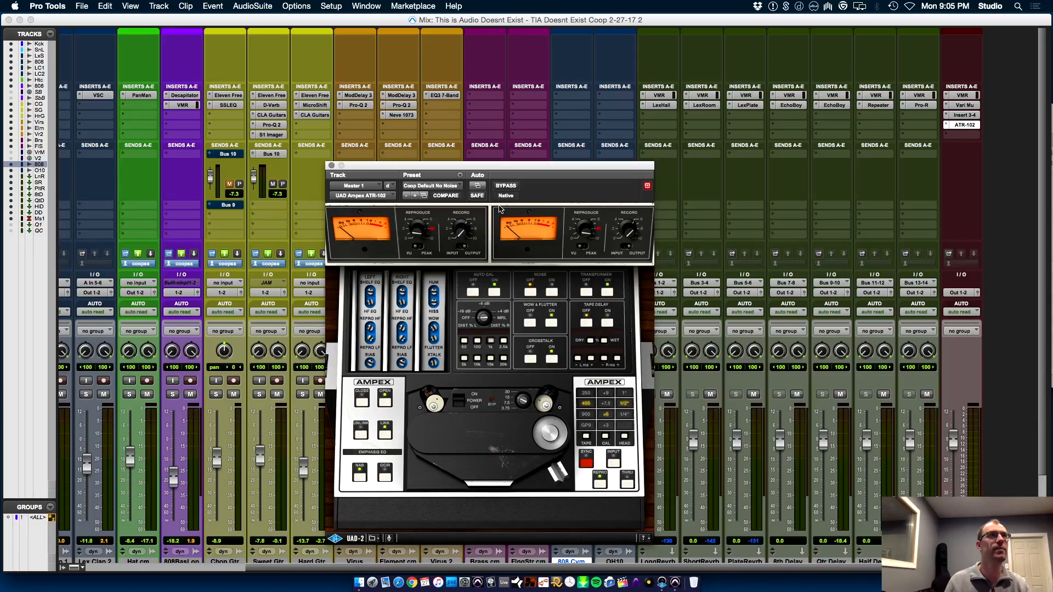
Insert the Plugin Alliance bx_digital V3 stereo equalizer in Master 1's last A-E insert slot
click(961, 136)
mouse_move(884, 185)
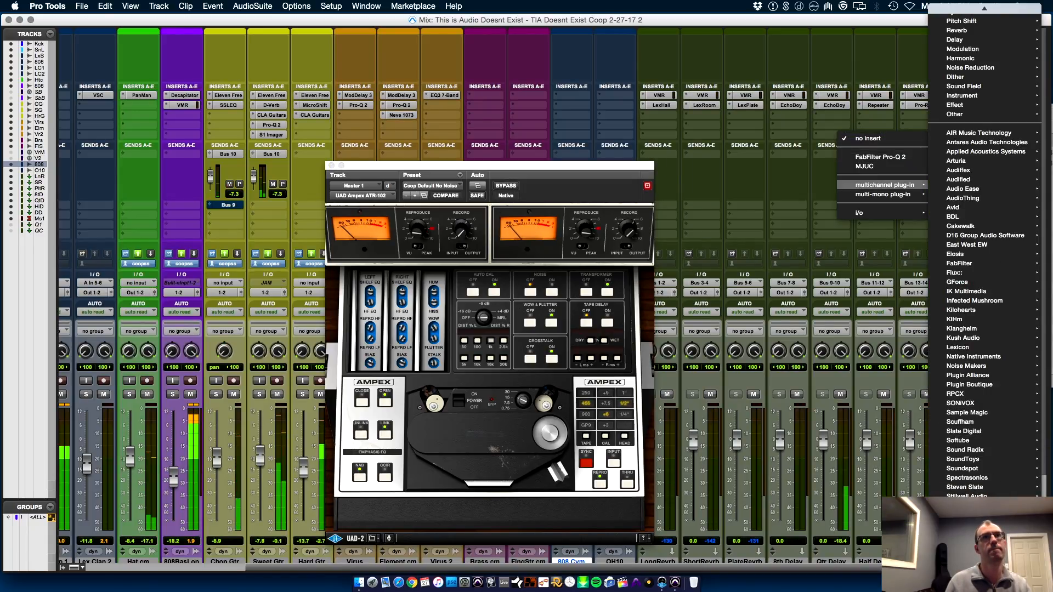
mouse_move(993, 343)
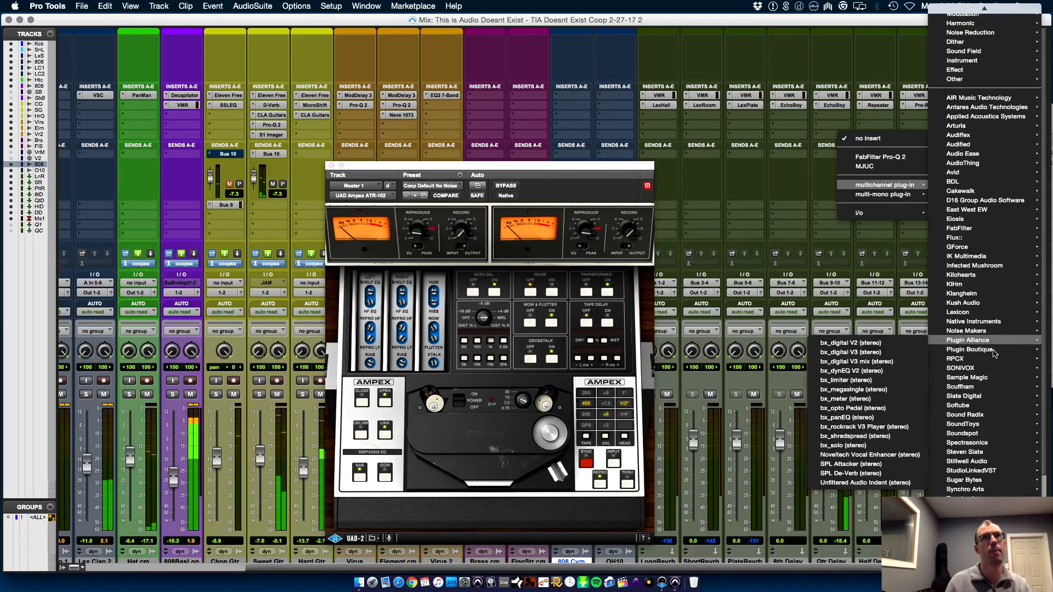
click(897, 356)
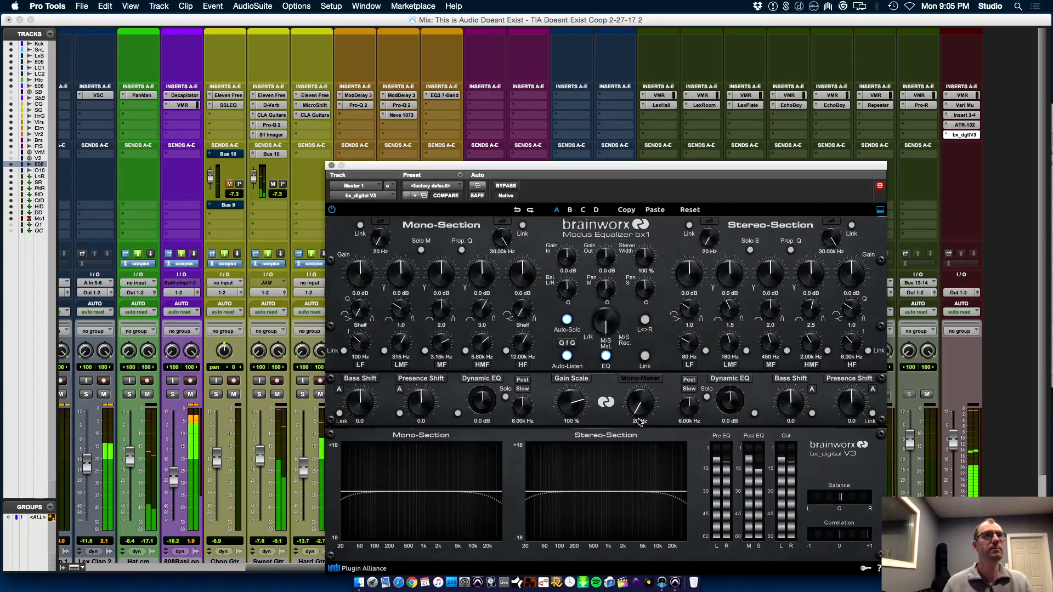
In bx_digital V3, set Mono-Maker to 359 Hz, Stereo Width to 130% and the Stereo-Section MF gain to +1.0 dB, then close it
drag(641, 402, 652, 259)
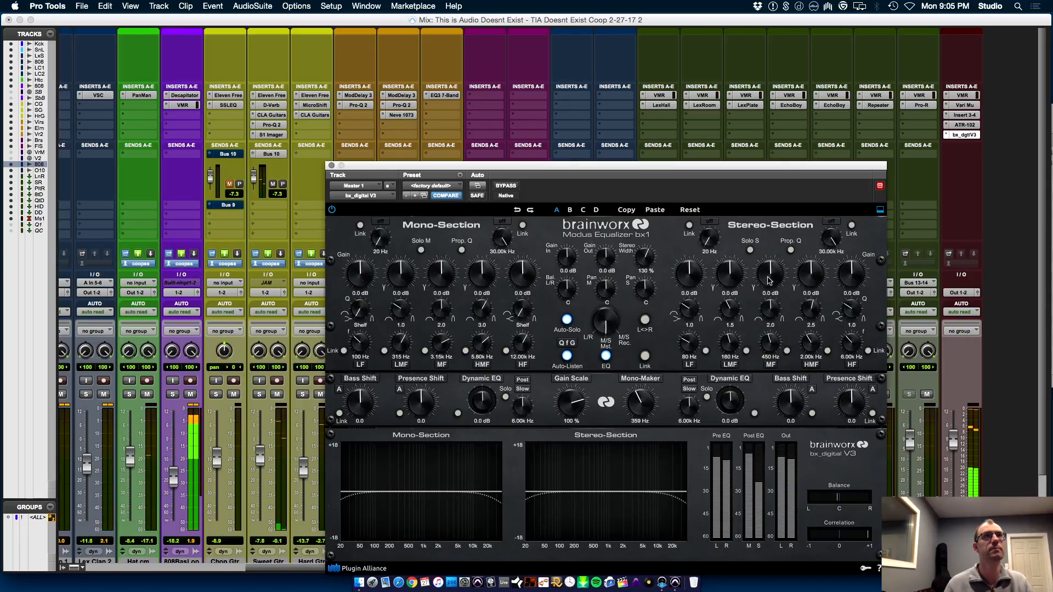
drag(770, 281, 763, 277)
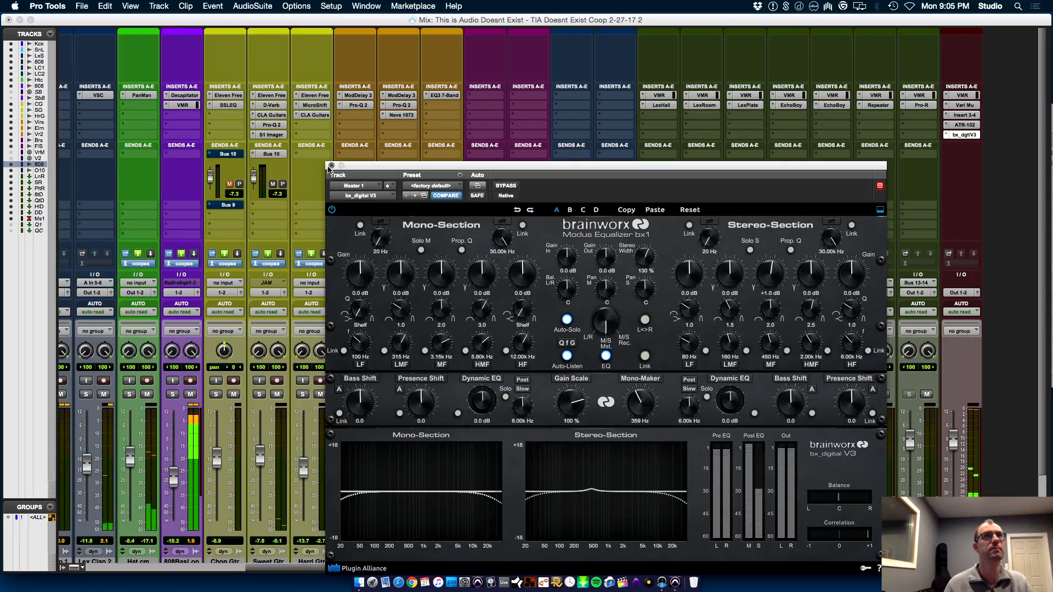
click(331, 166)
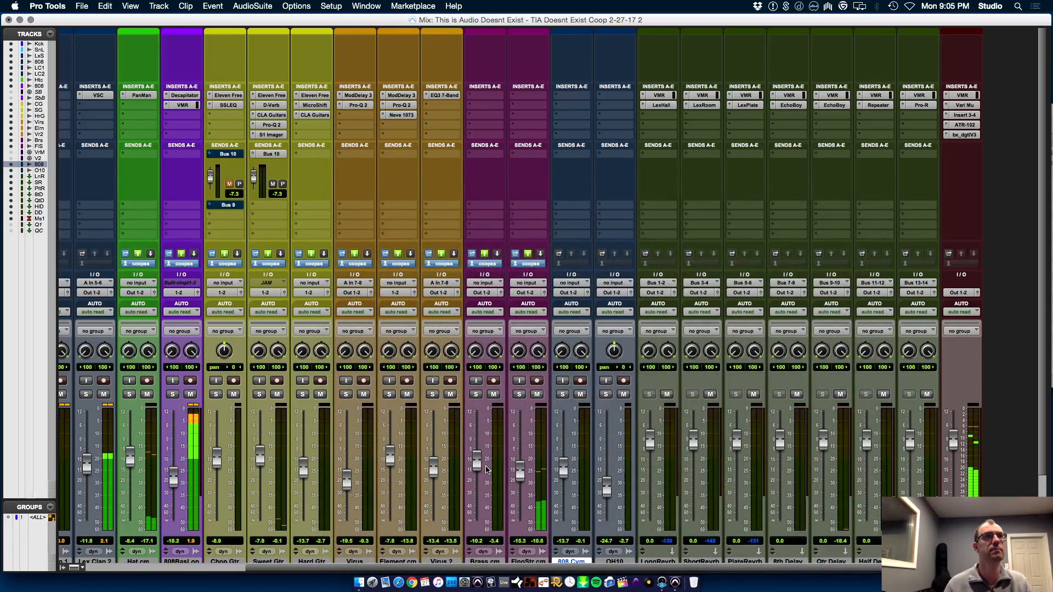
Raise Brass.cm's fader to -9.1 dB and add a send to Bus 1-2 at -19.3 dB
drag(476, 463, 476, 460)
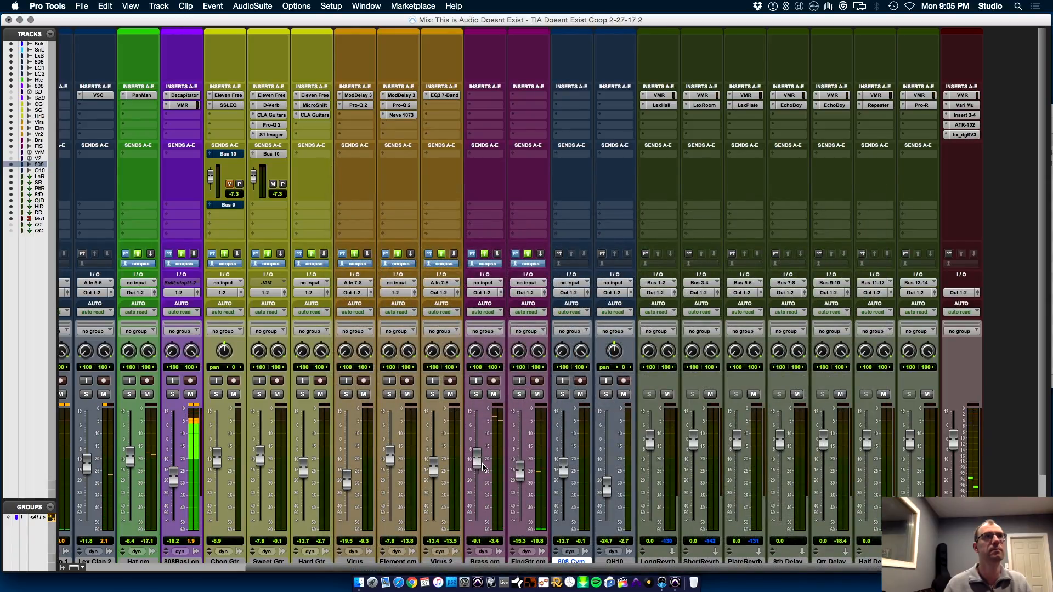
click(488, 156)
mouse_move(502, 186)
click(558, 187)
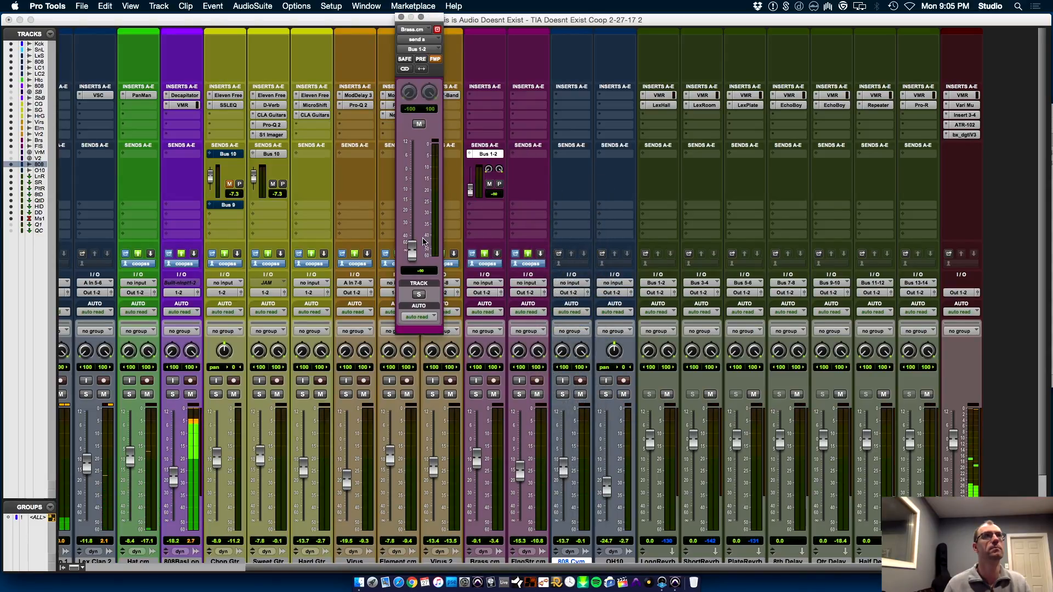
drag(414, 251, 422, 211)
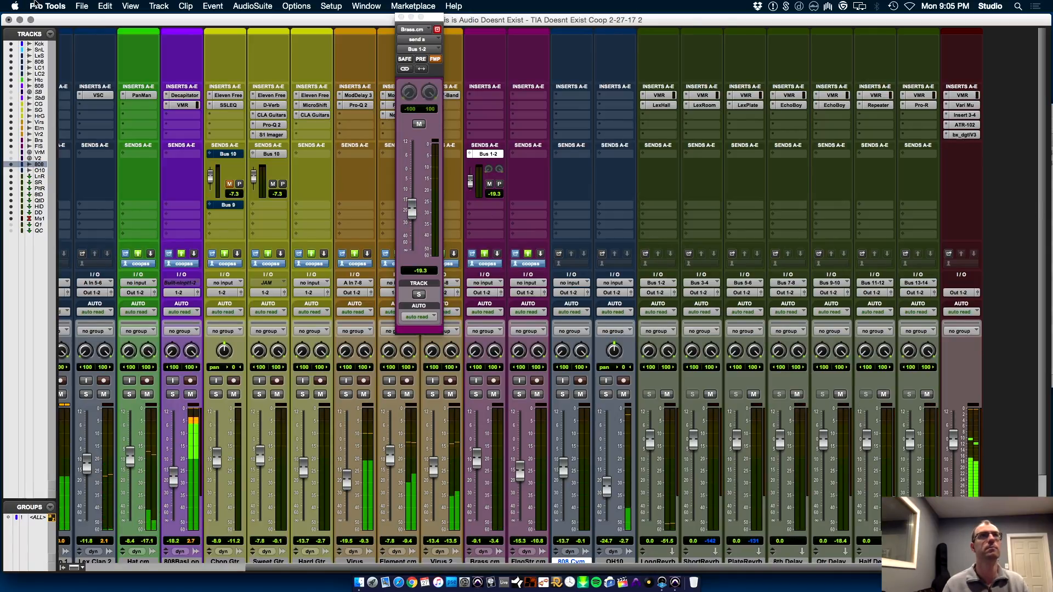
Show the Inserts F-J section in the Mix window
click(158, 6)
mouse_move(184, 22)
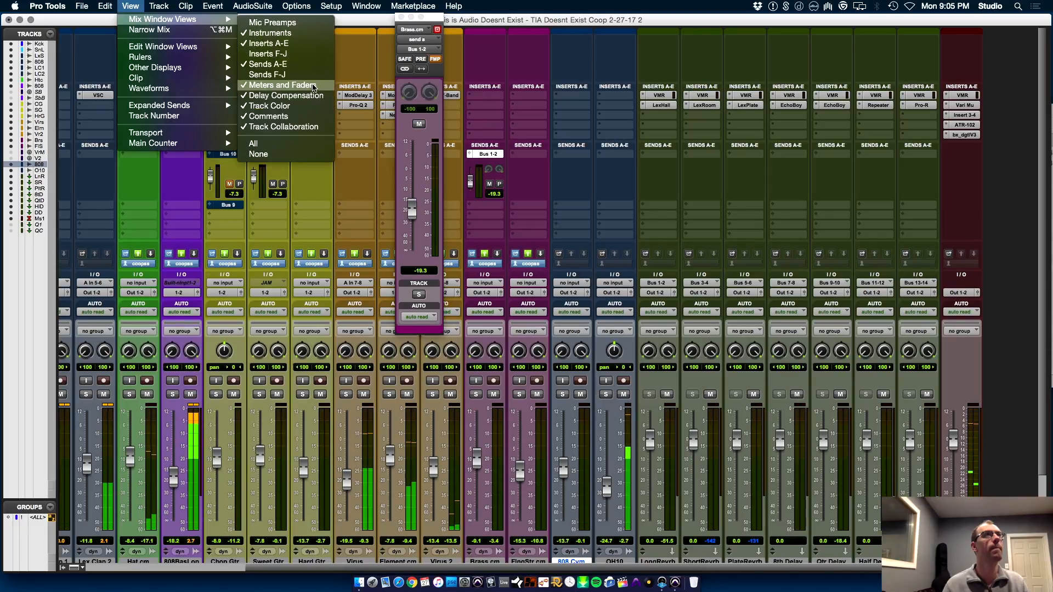
click(313, 55)
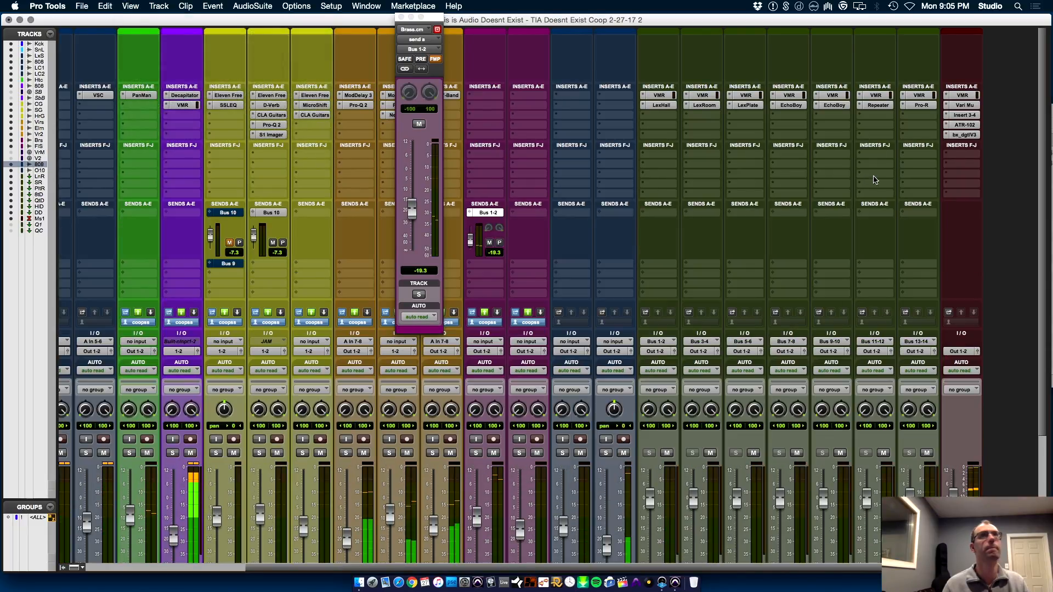
Insert the Waves IMPusher stereo plug-in in Master 1's first F-J insert slot
click(954, 155)
mouse_move(888, 204)
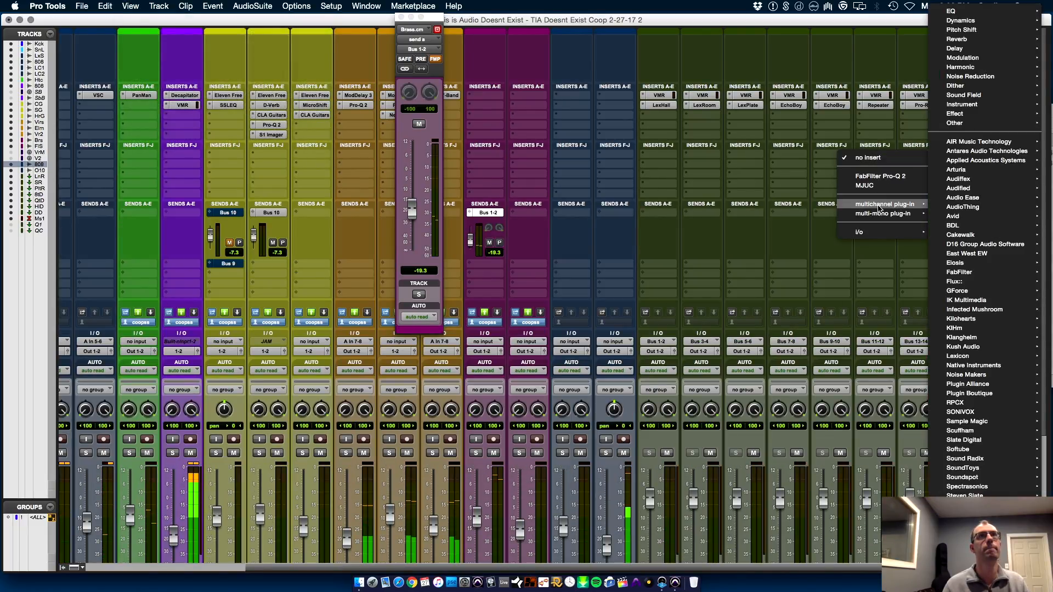
mouse_move(957, 548)
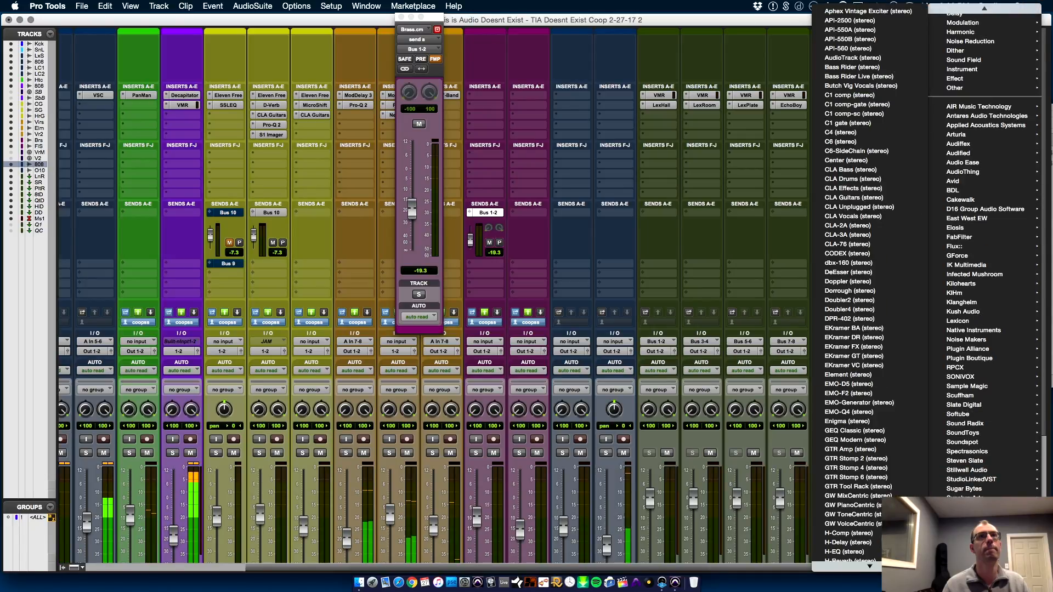
mouse_move(870, 565)
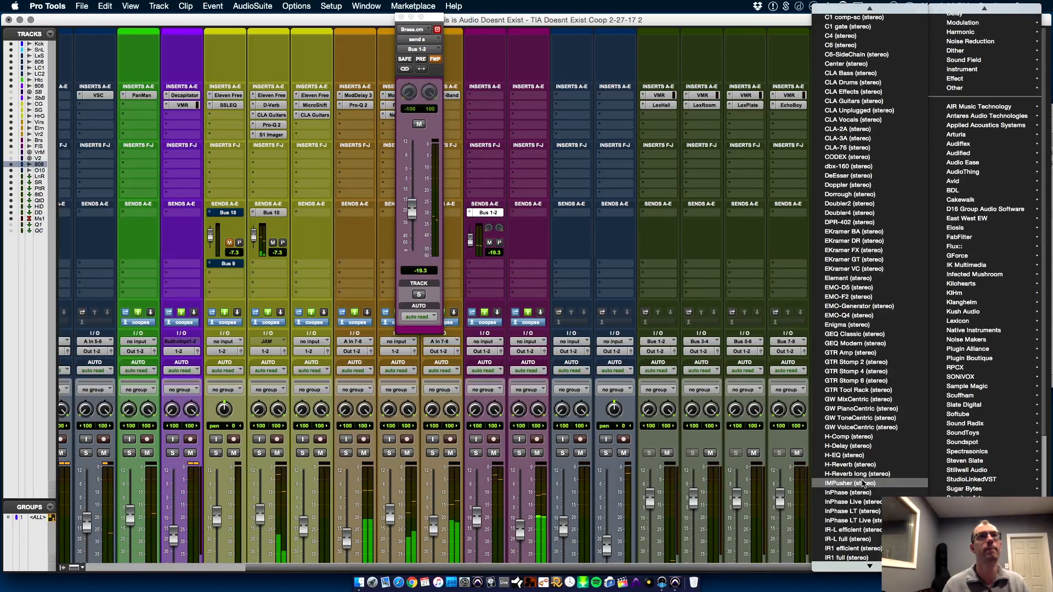
click(863, 484)
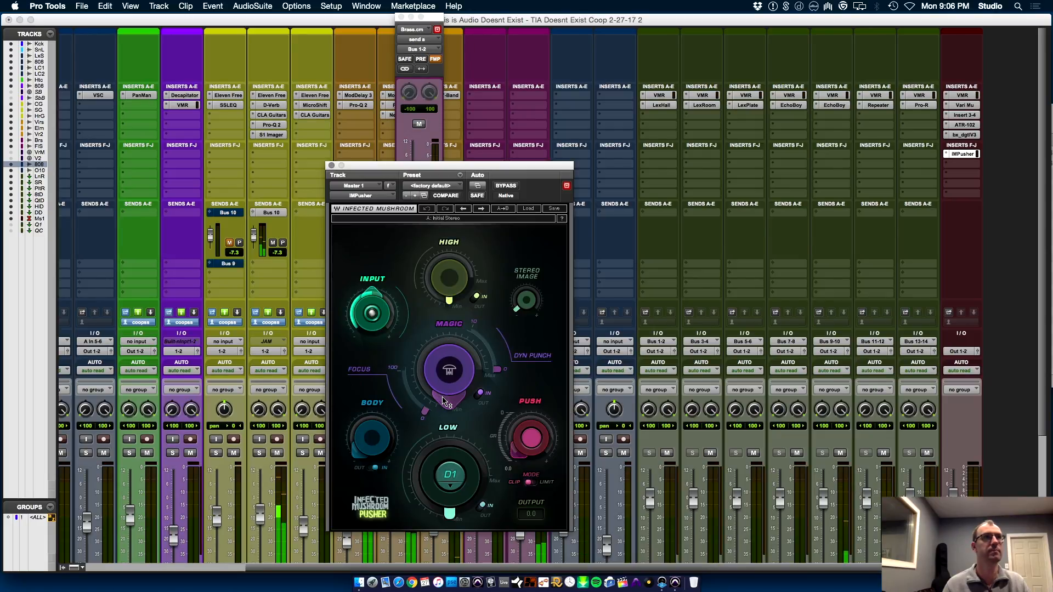
In IMPusher, raise the Magic amount and set Push to 2.7
drag(449, 372, 449, 370)
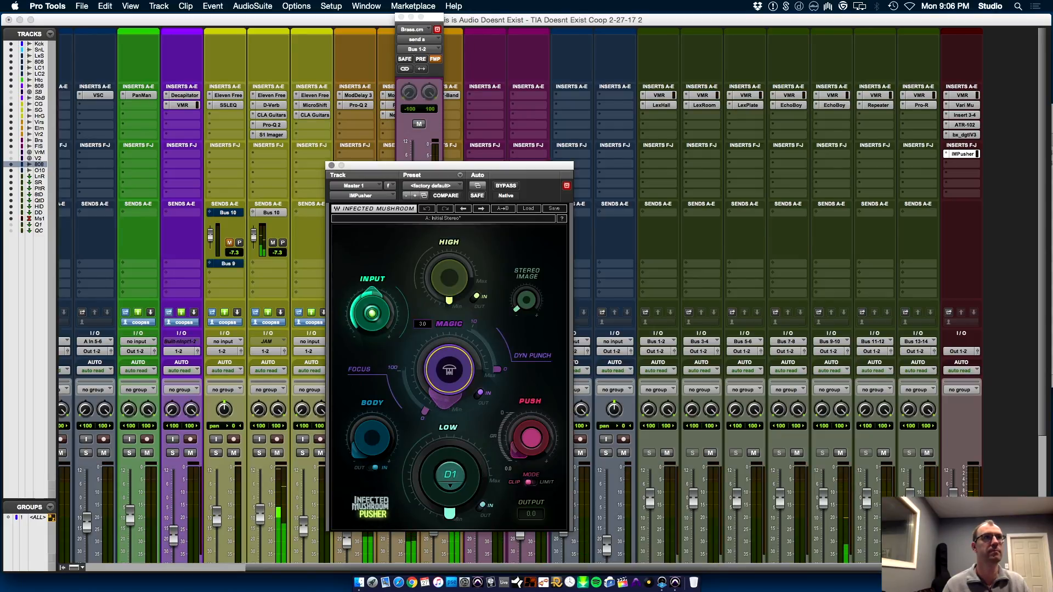
drag(511, 456, 512, 451)
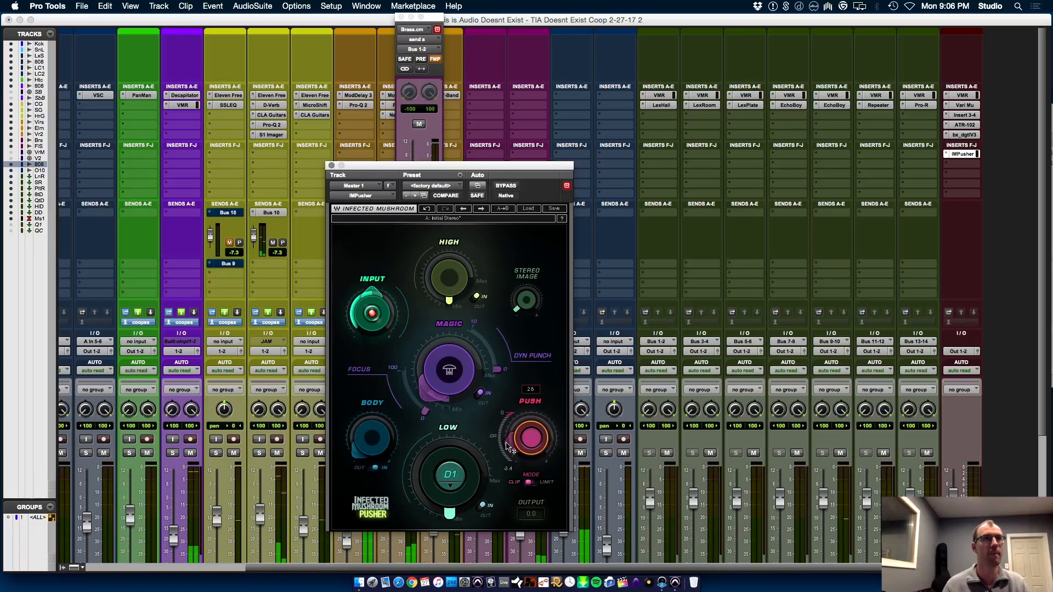
drag(511, 452, 512, 453)
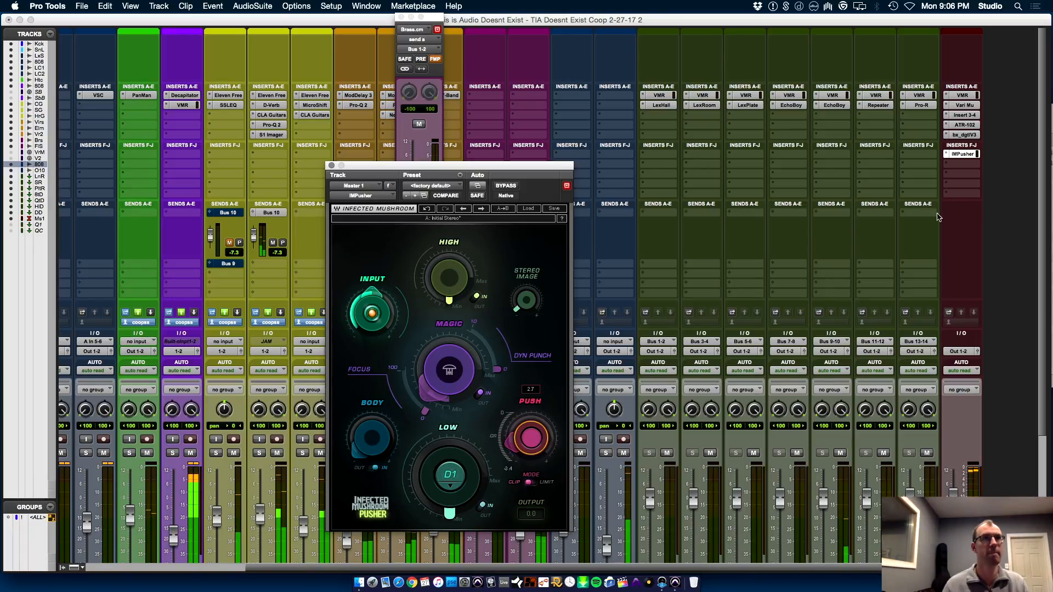
Insert Slate Digital's stereo FG-X Virtual Mastering Console in Master 1's slot directly below IMPusher
click(961, 166)
mouse_move(883, 213)
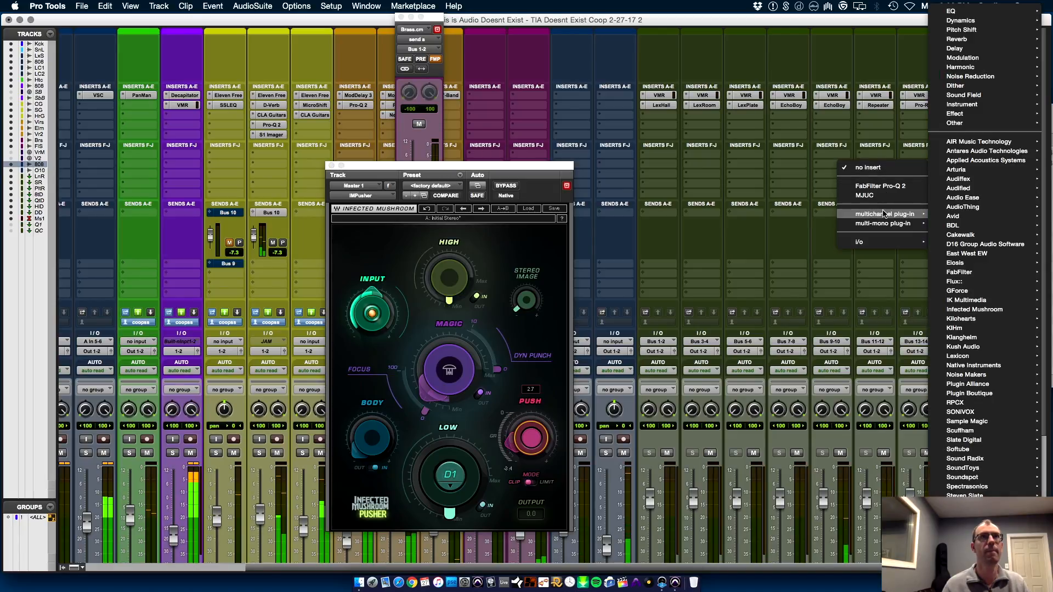
mouse_move(965, 441)
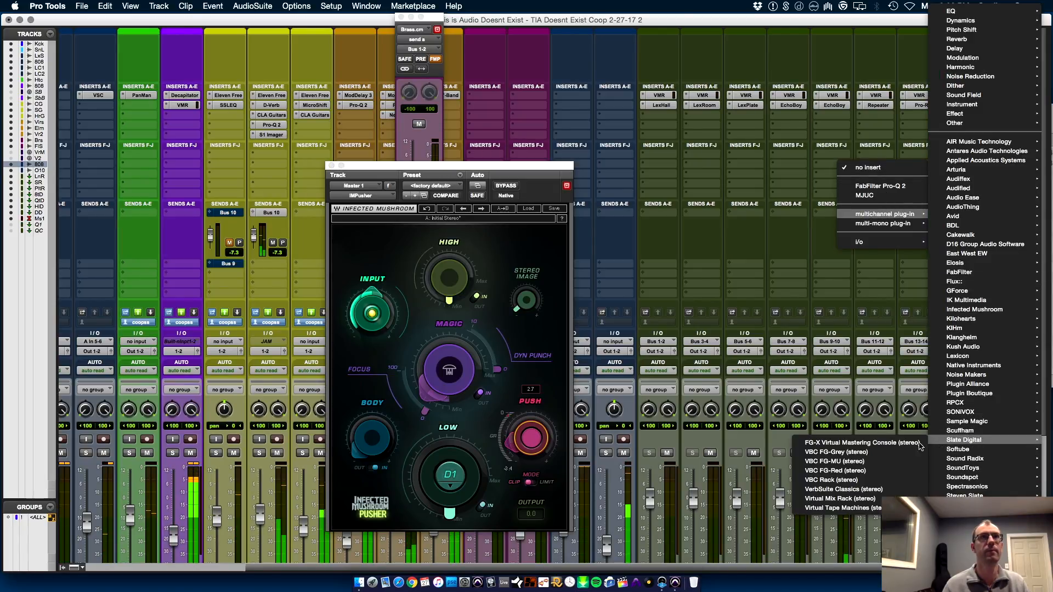
click(900, 446)
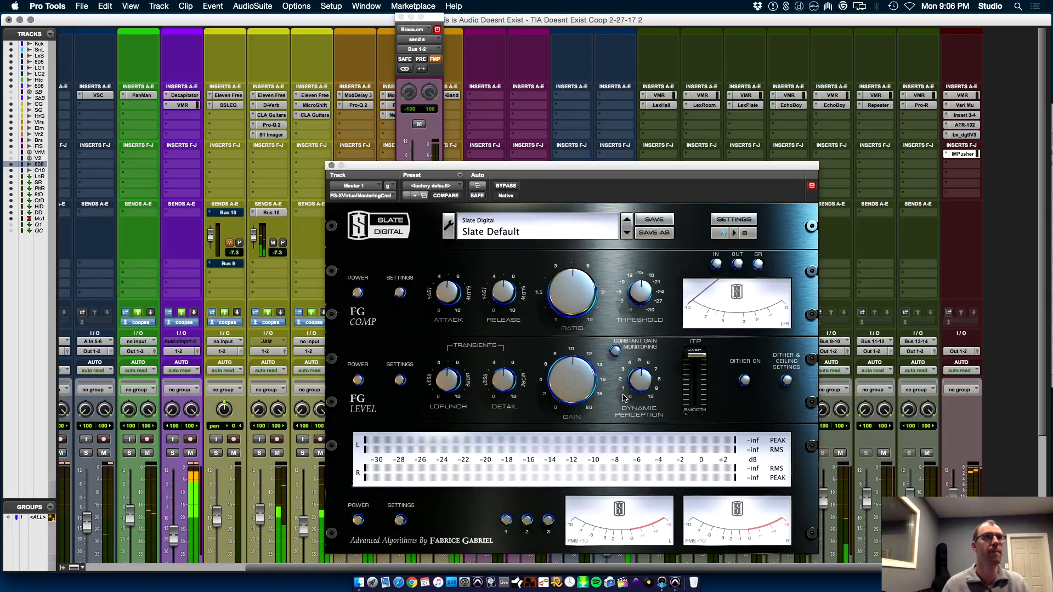
Set the FG Level Gain to 4.0 dB in FG-X, then close the plug-in
drag(568, 395, 566, 372)
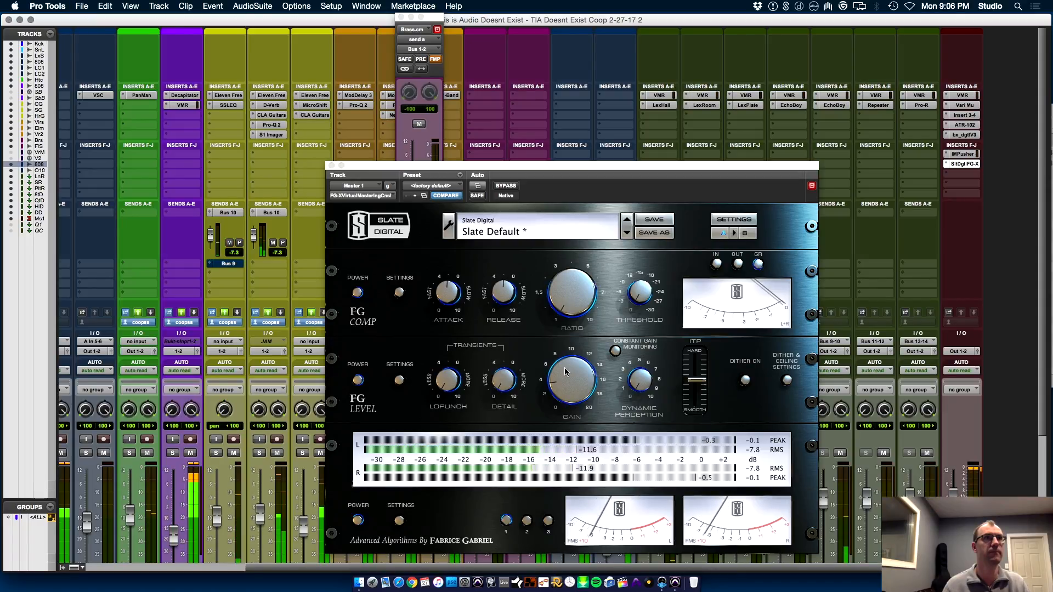
drag(566, 372, 564, 382)
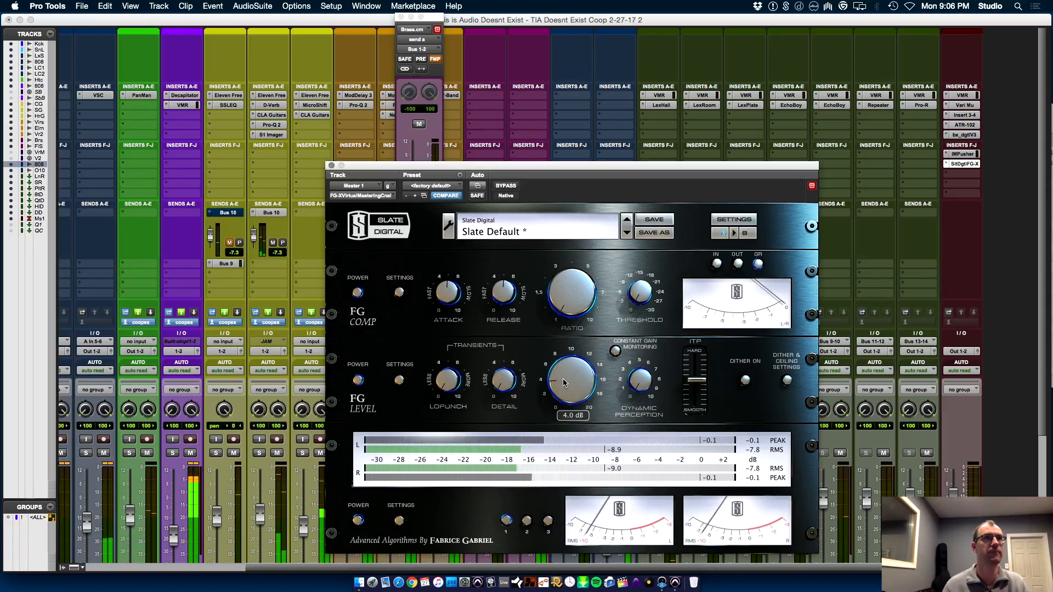
click(331, 165)
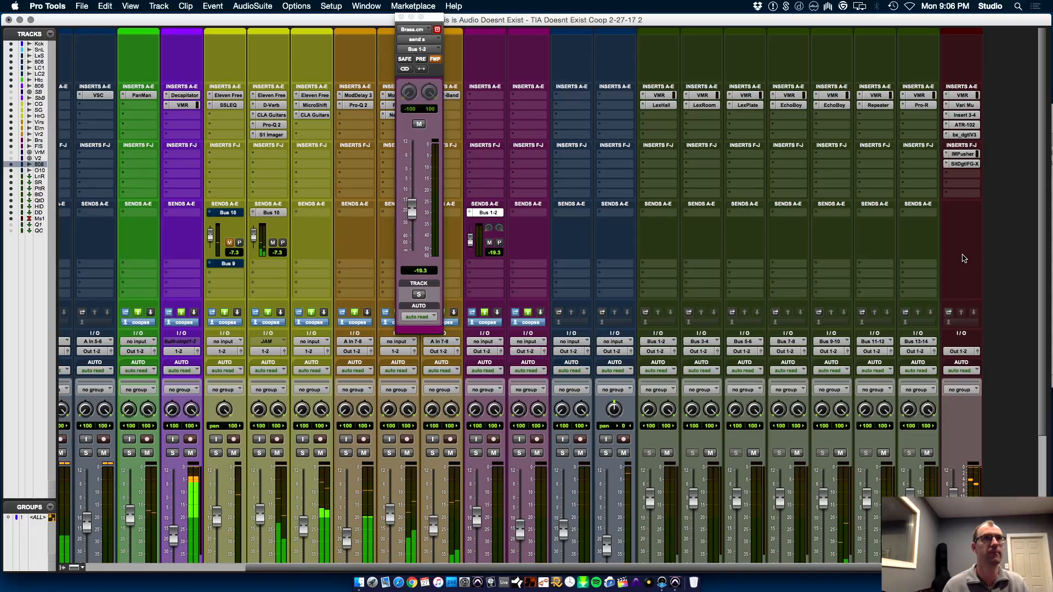
In Master 1's bx_digital V3, link the HF bands of both sections, set them to -2.3 dB at 9.74 kHz, and close it
click(968, 135)
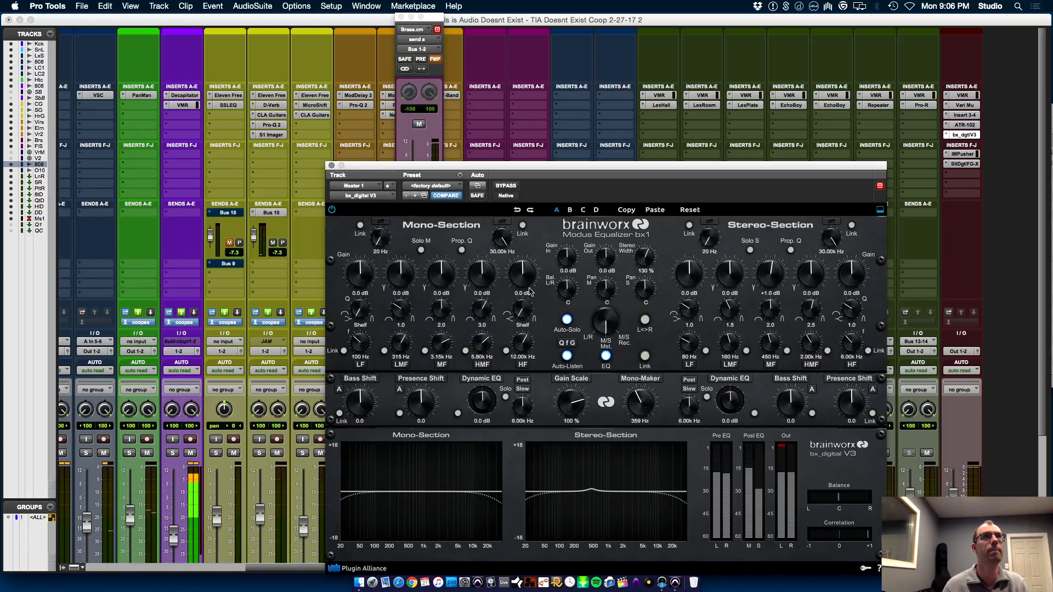
click(506, 351)
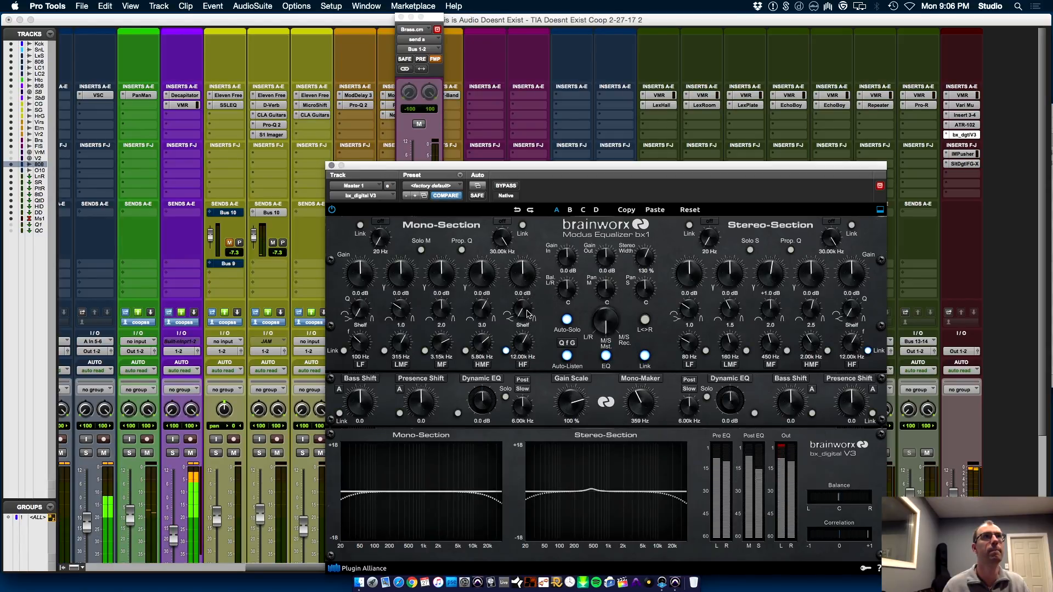
drag(525, 280, 525, 285)
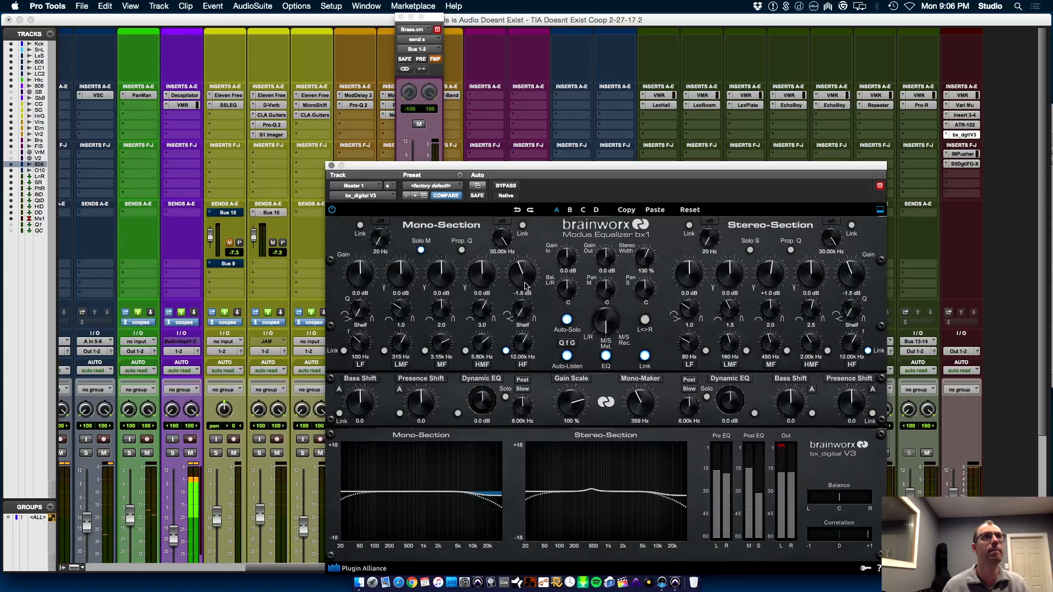
drag(522, 362, 524, 360)
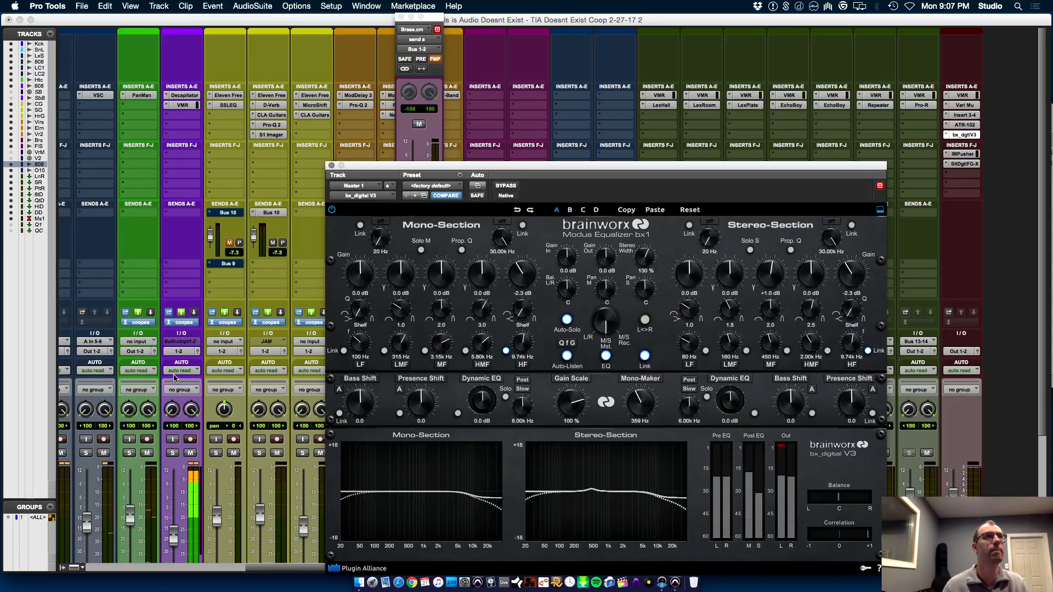
click(182, 353)
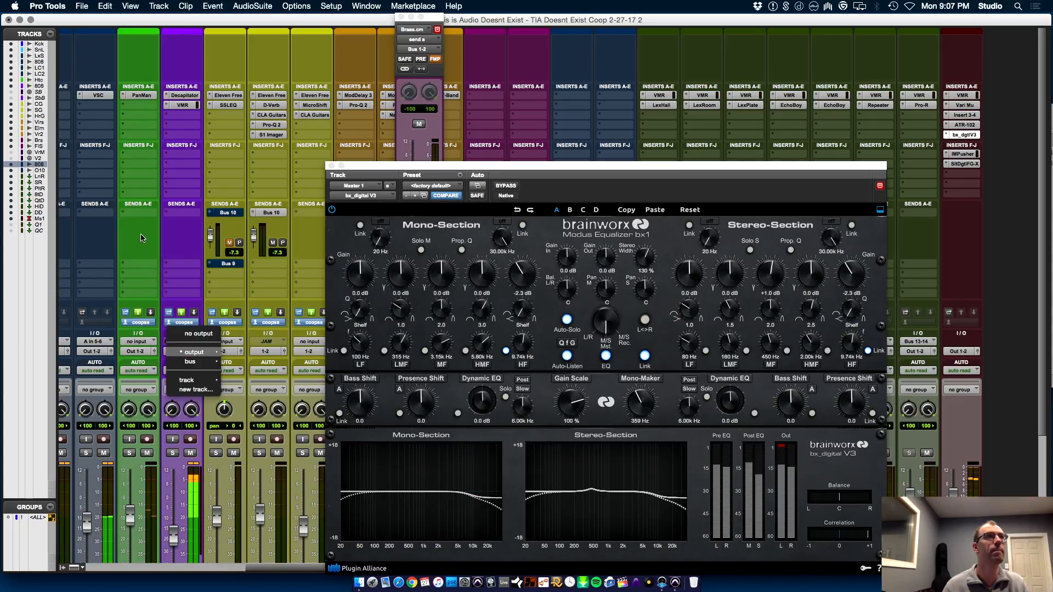
click(177, 262)
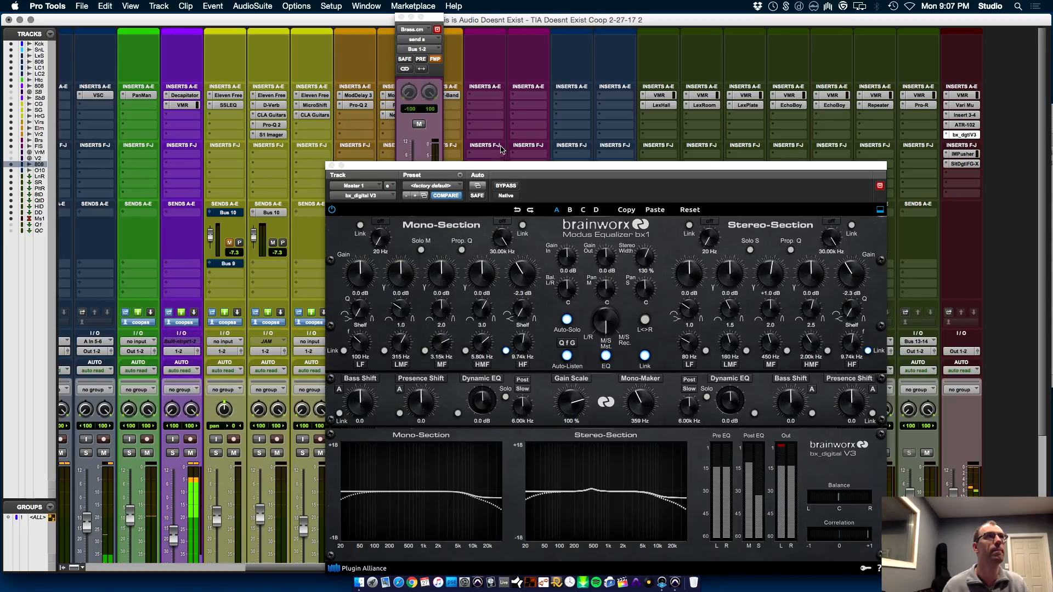
click(331, 166)
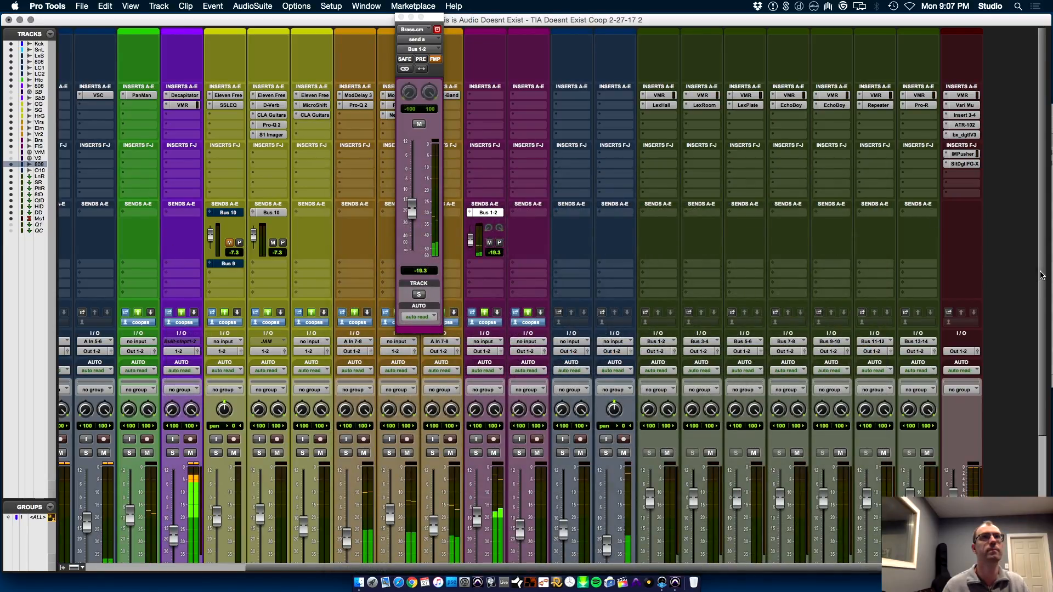
Select 808BasLop, Chop Gtr, Sweet Gtr and Hard Gtr and route the selected tracks' outputs to Out 1-2
scroll(1043, 423, down, 5)
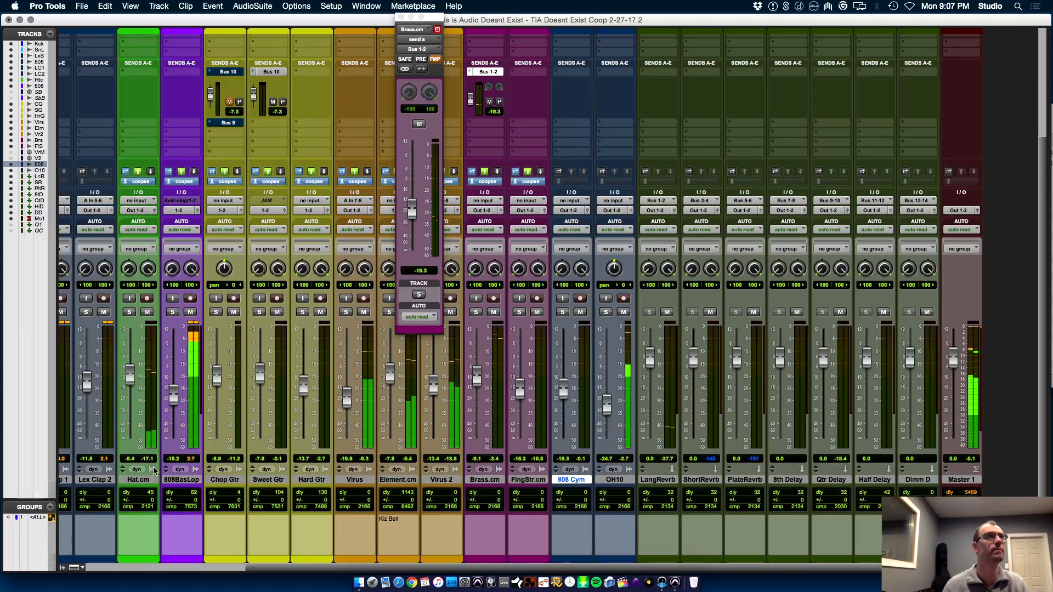
click(181, 479)
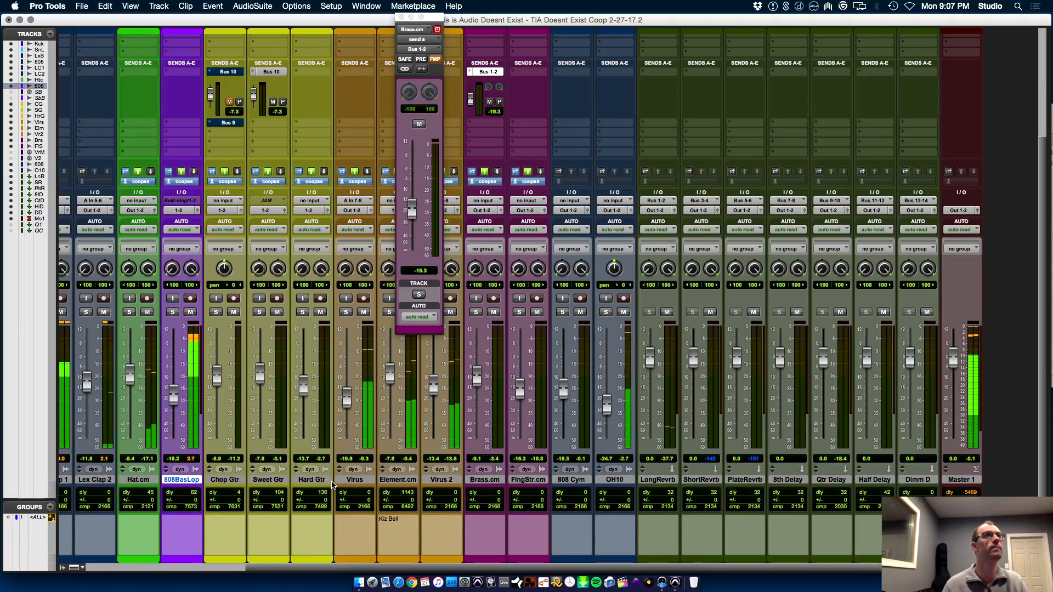
shift+click(323, 481)
click(308, 212)
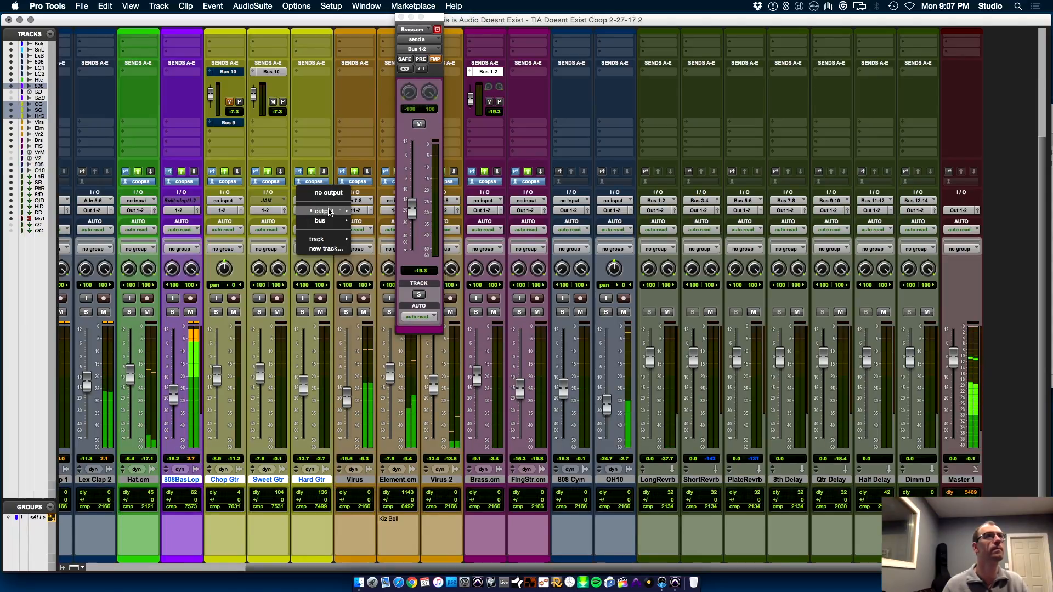
mouse_move(321, 212)
click(374, 216)
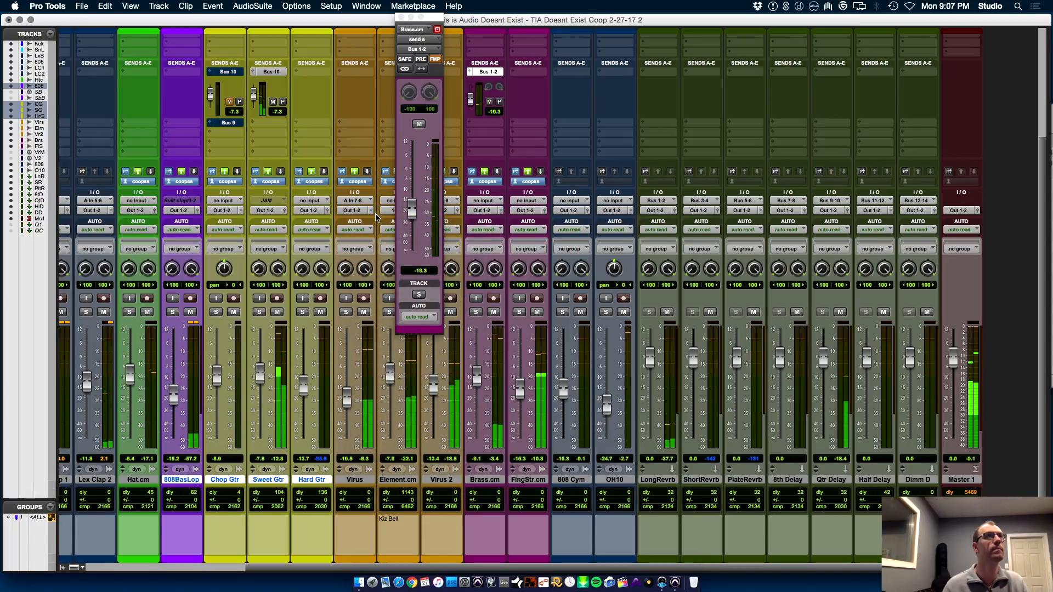
Close Brass.cm's send window and route Element.cm's output to Out 1-2
click(402, 18)
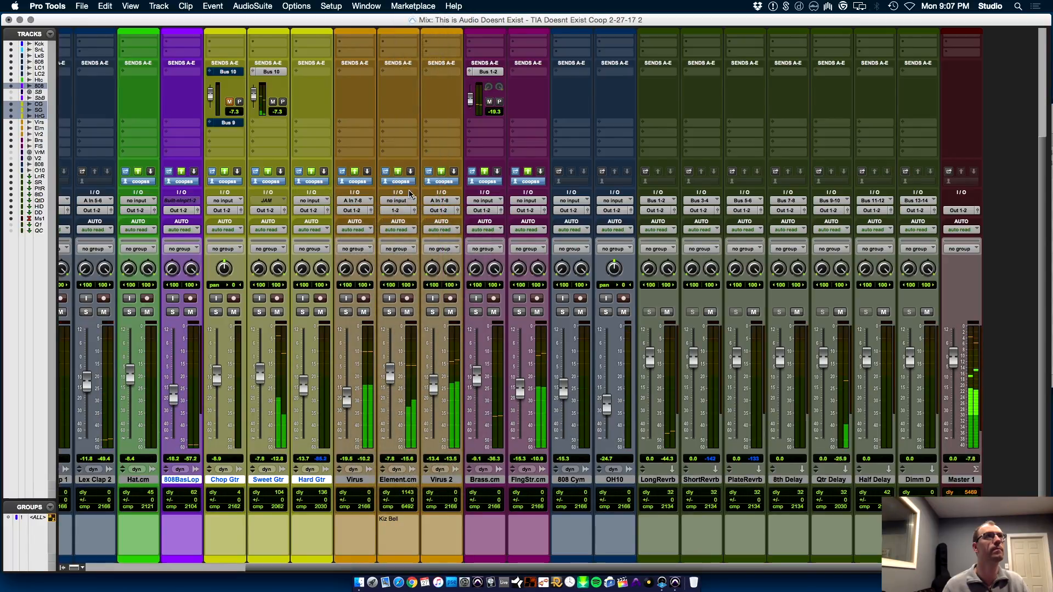
click(398, 211)
click(452, 216)
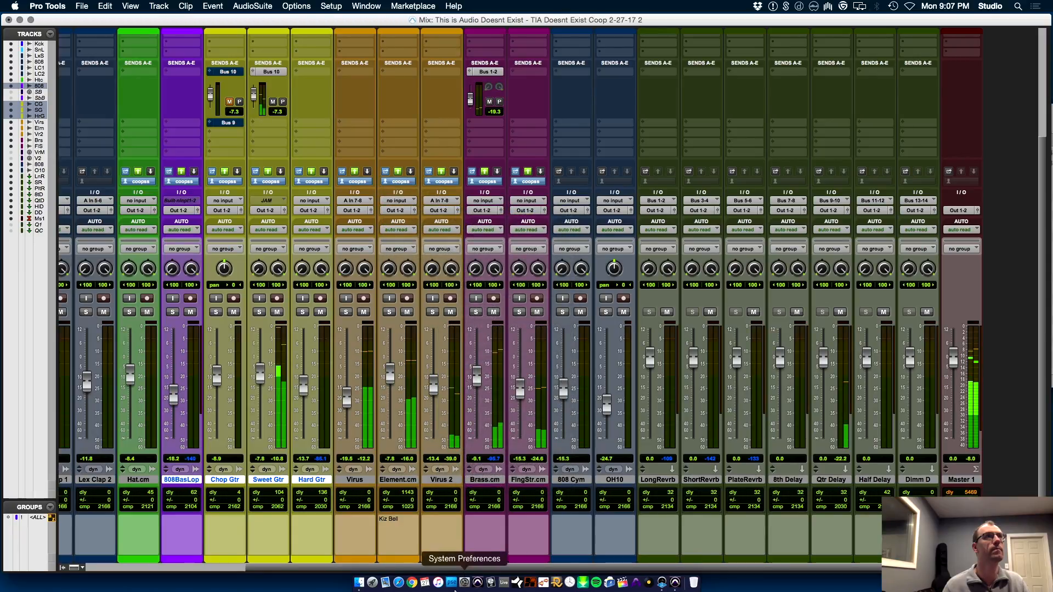
Reopen FG-X on Master 1 to check the peak and RMS levels, then close it
drag(446, 569, 839, 585)
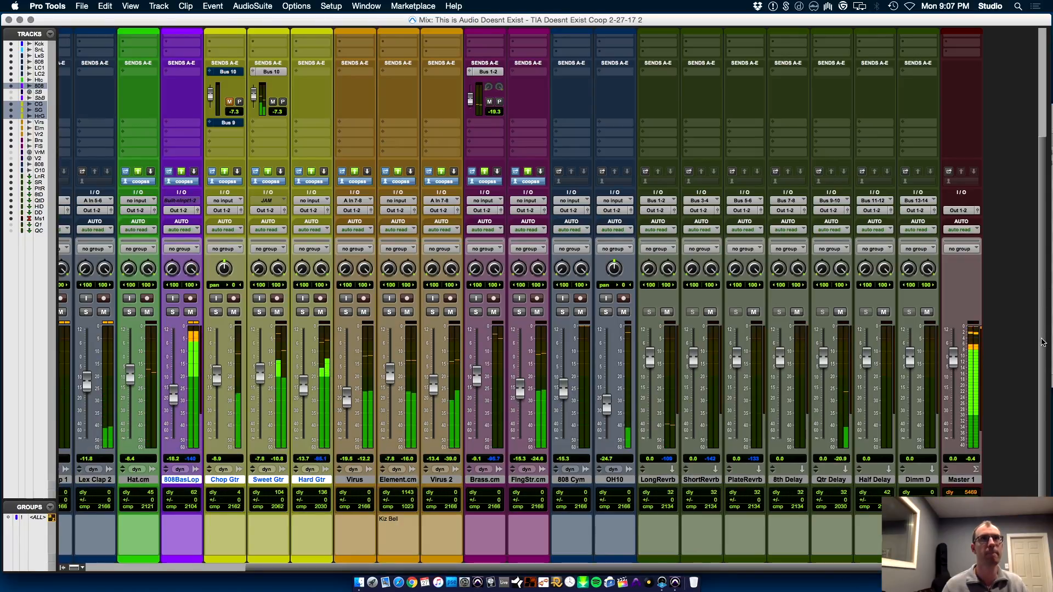
scroll(998, 257, up, 5)
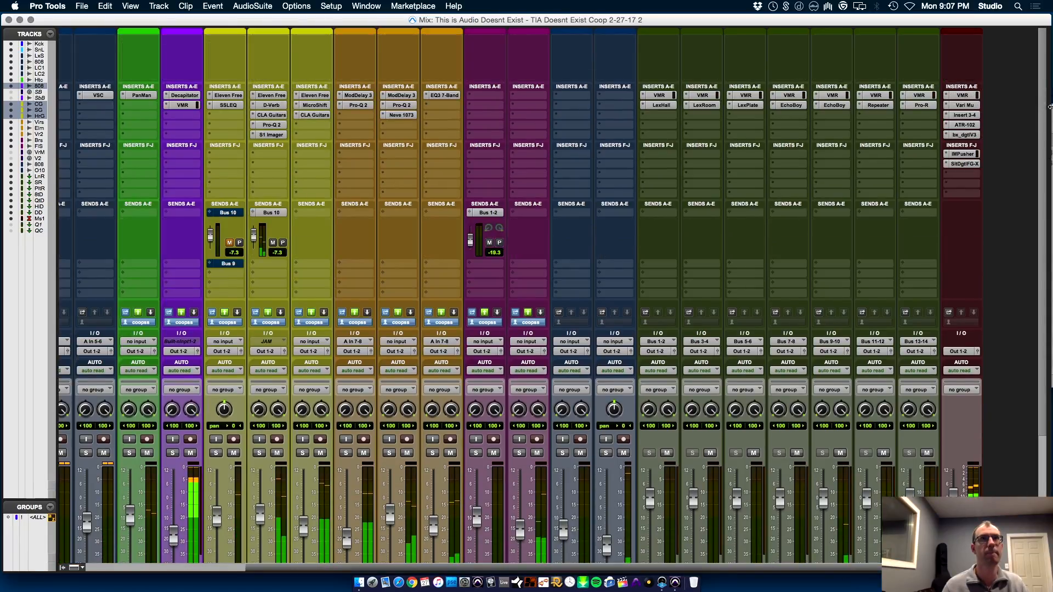
click(963, 164)
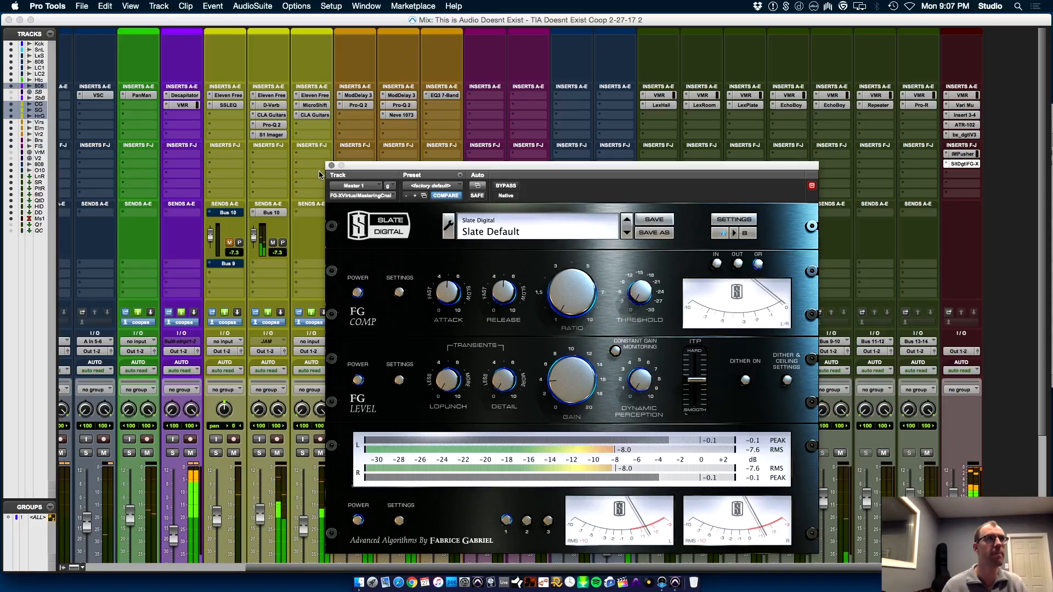
click(331, 166)
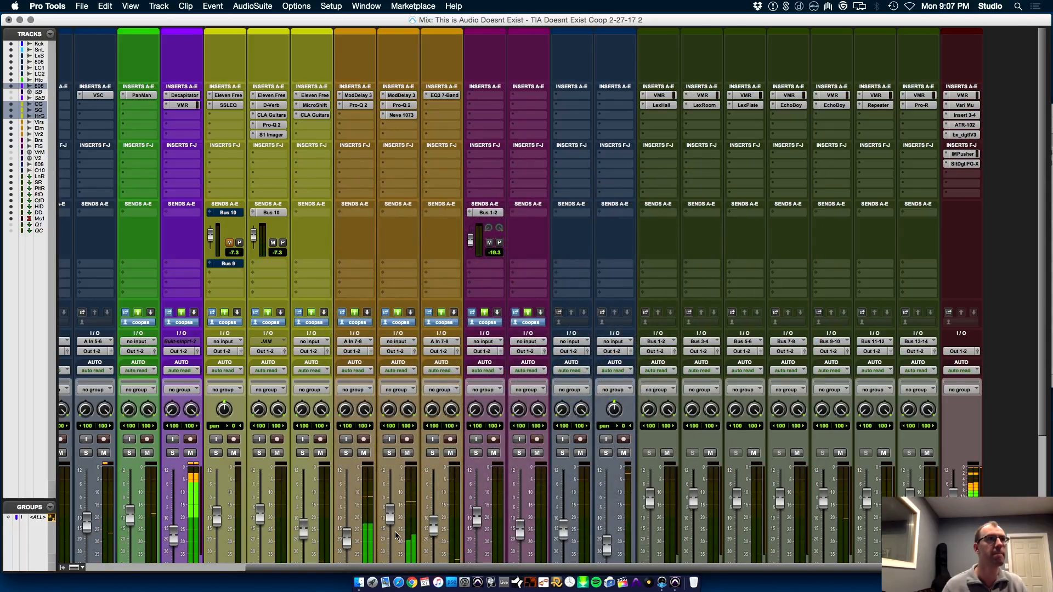
Lower Hard Gtr's fader to -15.0 dB and raise Element.cm's fader to -6.6 dB
scroll(1043, 407, down, 5)
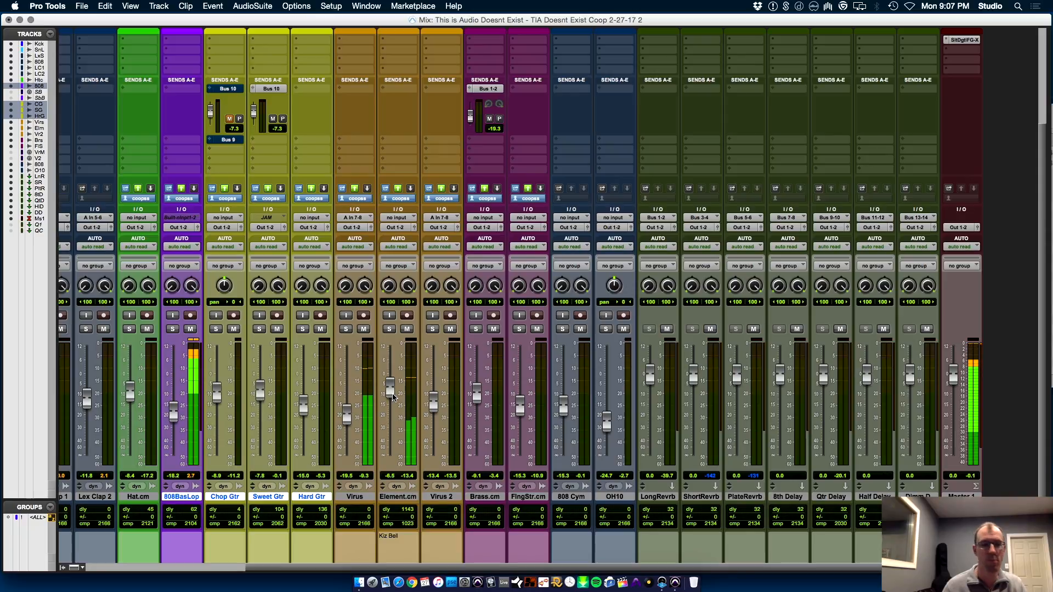
In the Edit window, select Brass.cm's timeline from the session start to the end of its last clip at bar 121
key(super+equal)
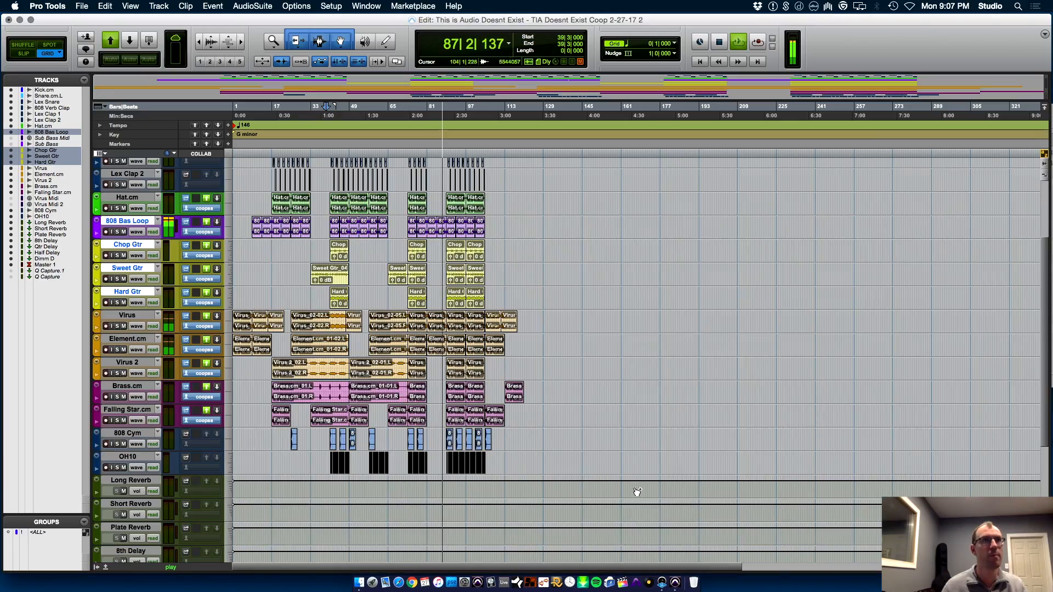
key(t)
key(t)
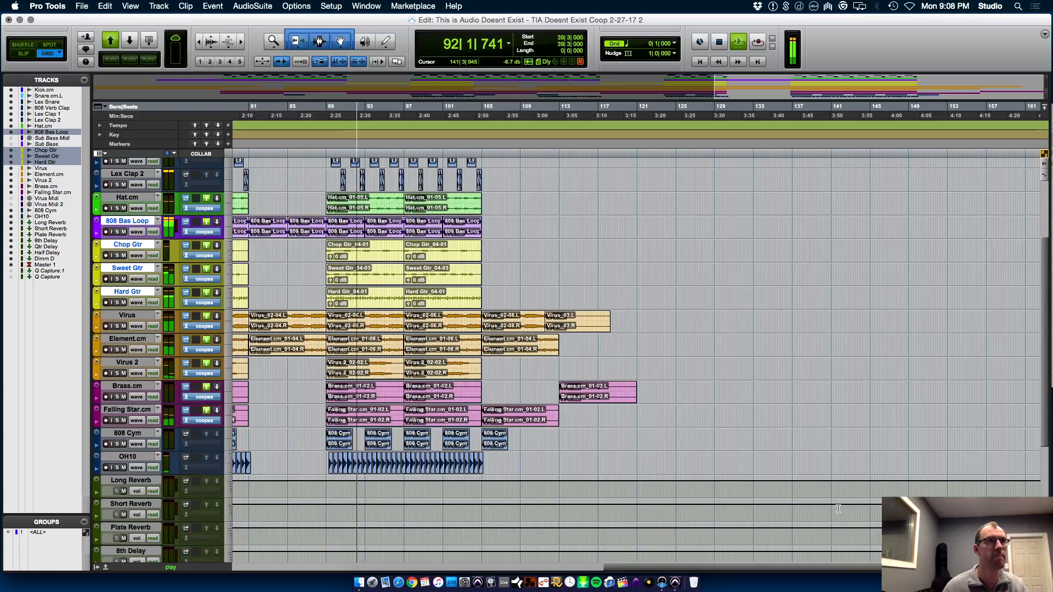
click(640, 389)
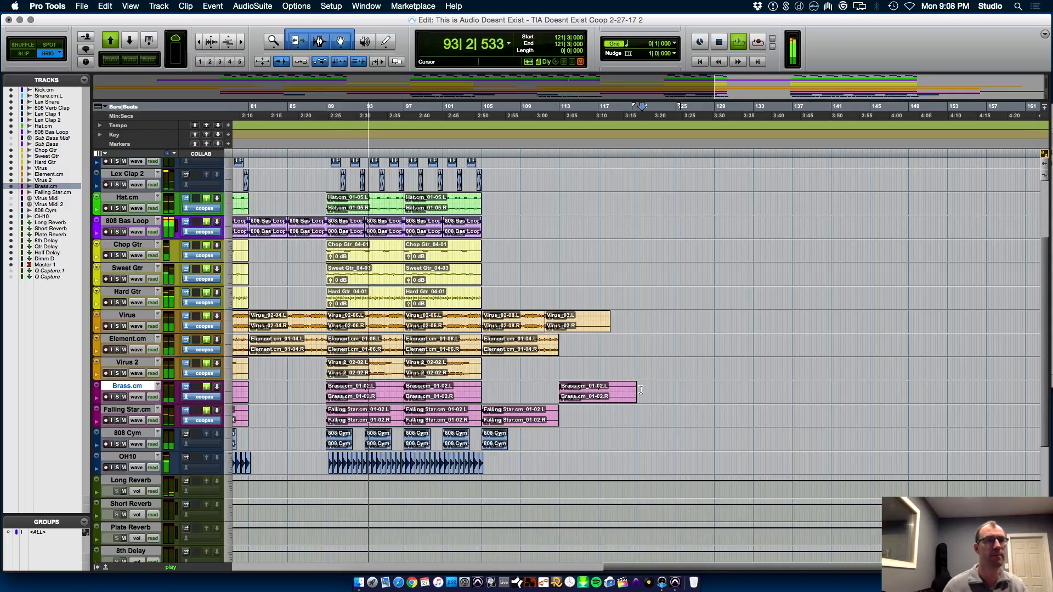
key(shift+Return)
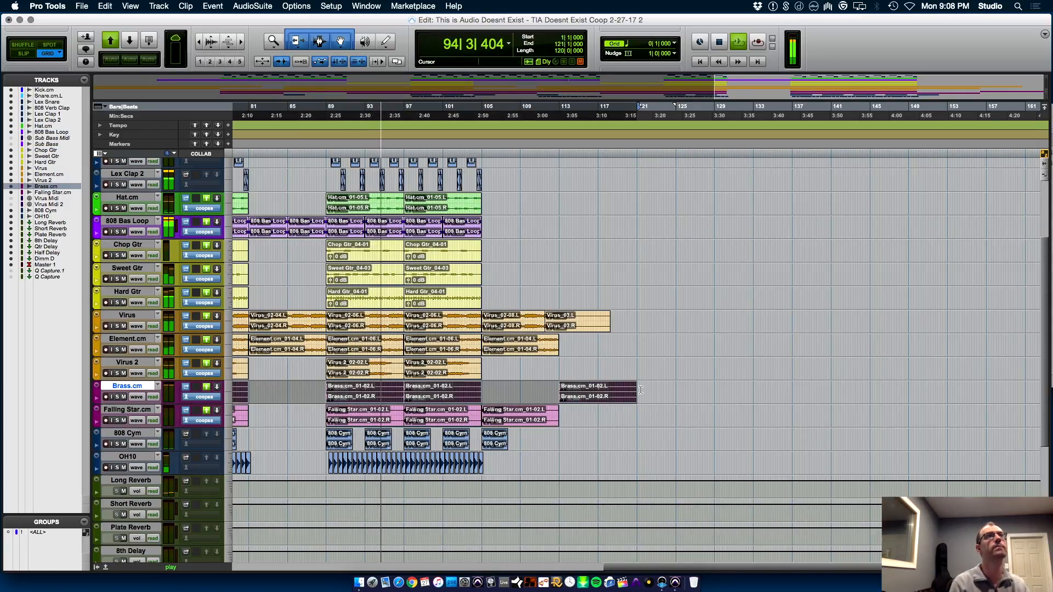
Stop playback and bounce the selected song range to WAV and MP3 files named This is Audio Doesnt Exist 2-27-17
key(space)
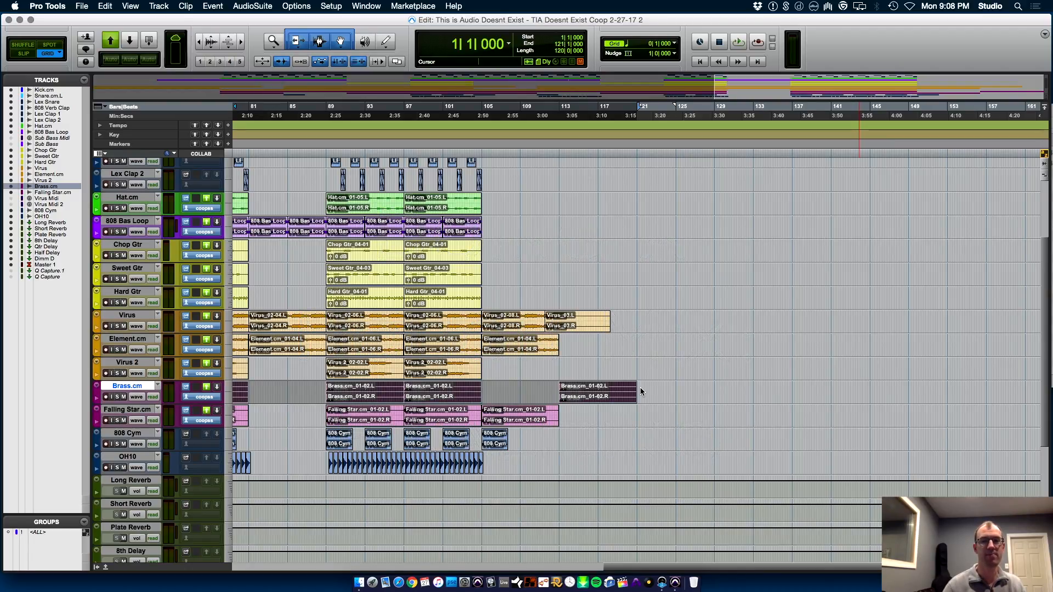
key(super+alt+b)
key(Return)
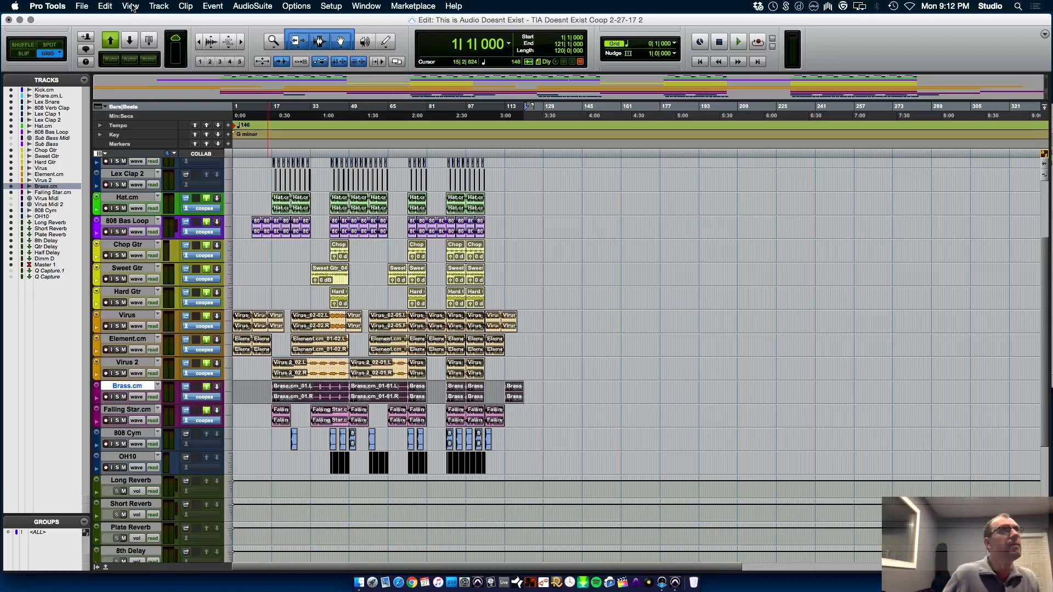
Save the project as a new version titled TIA Doesnt Exist Coop 2-27-17 3
click(82, 6)
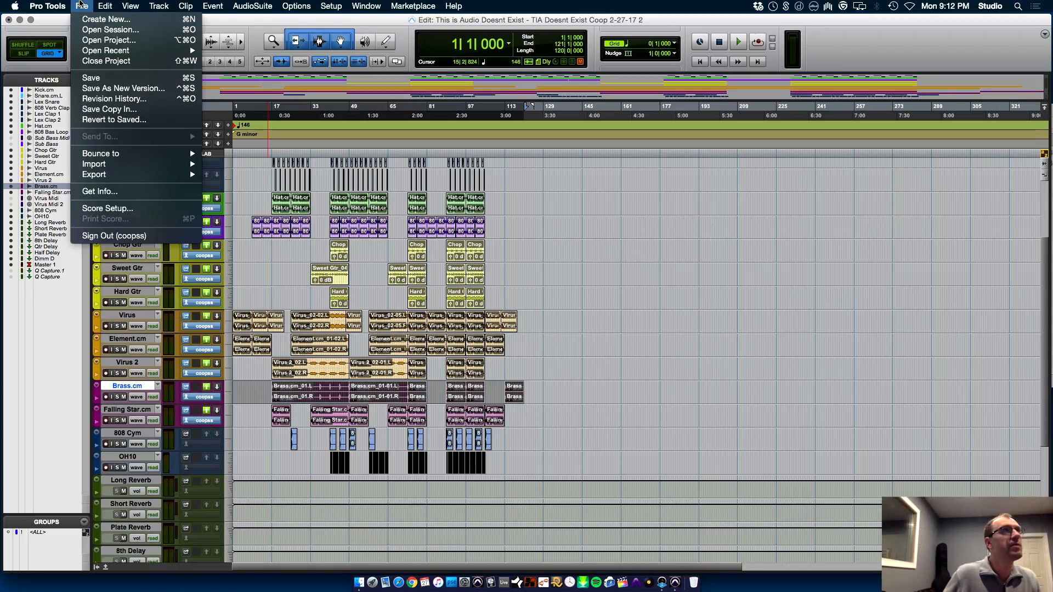
click(158, 88)
key(Right)
key(BackSpace)
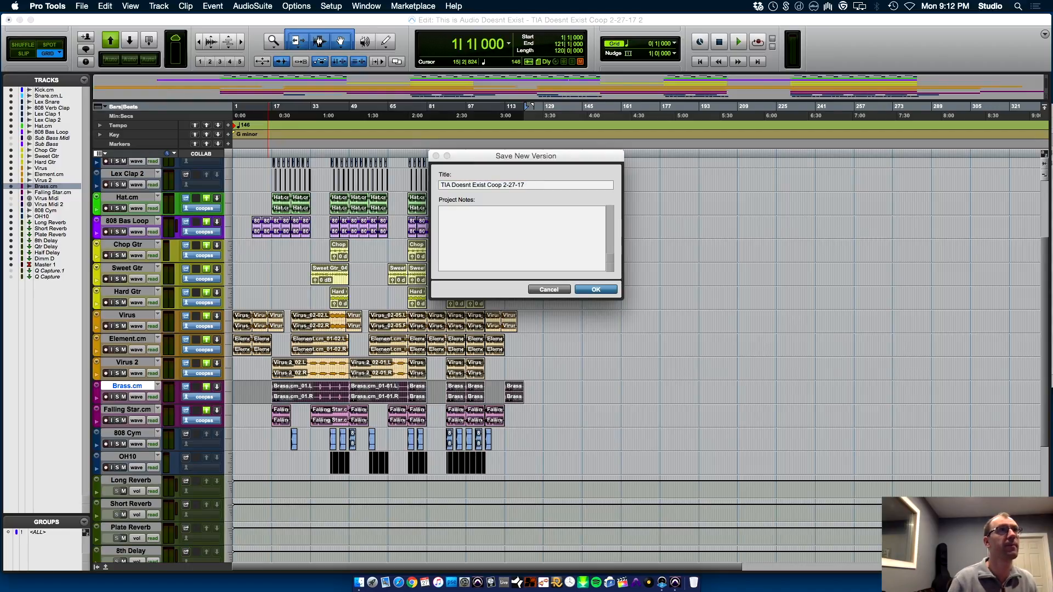
key(Return)
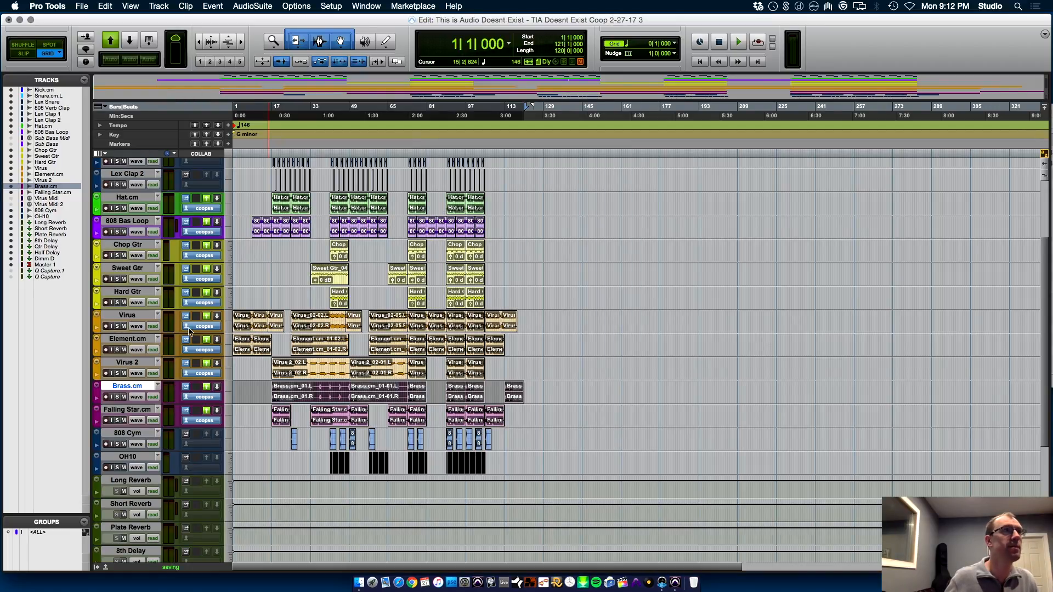
Commit the visible tracks from Kick.cm through OH10 offline, rendering volume, mute and pan while copying sends and group assignments, and accept the dropped sends
click(131, 458)
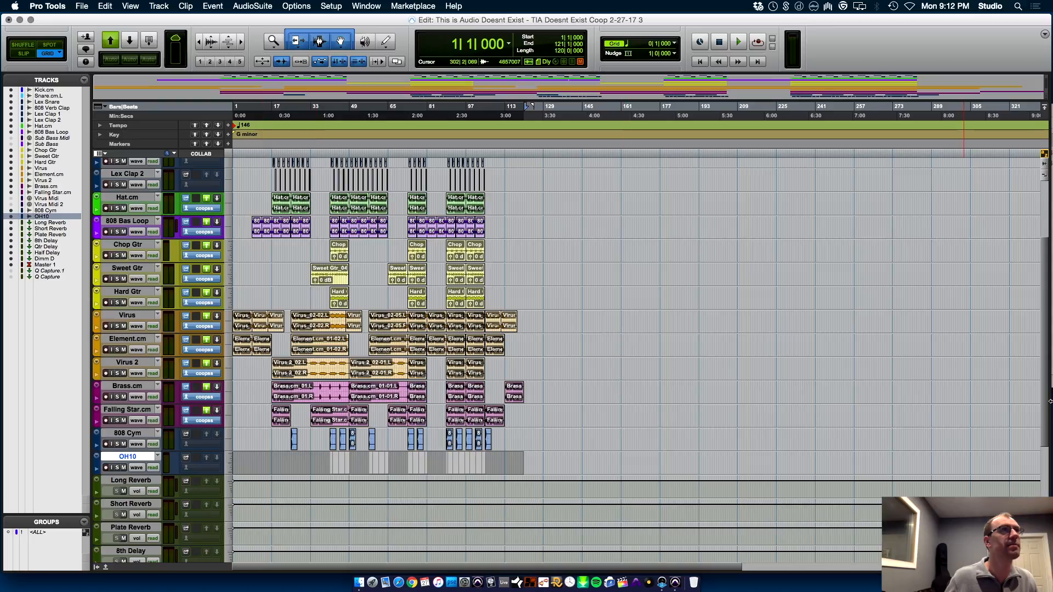
drag(1045, 412, 1049, 154)
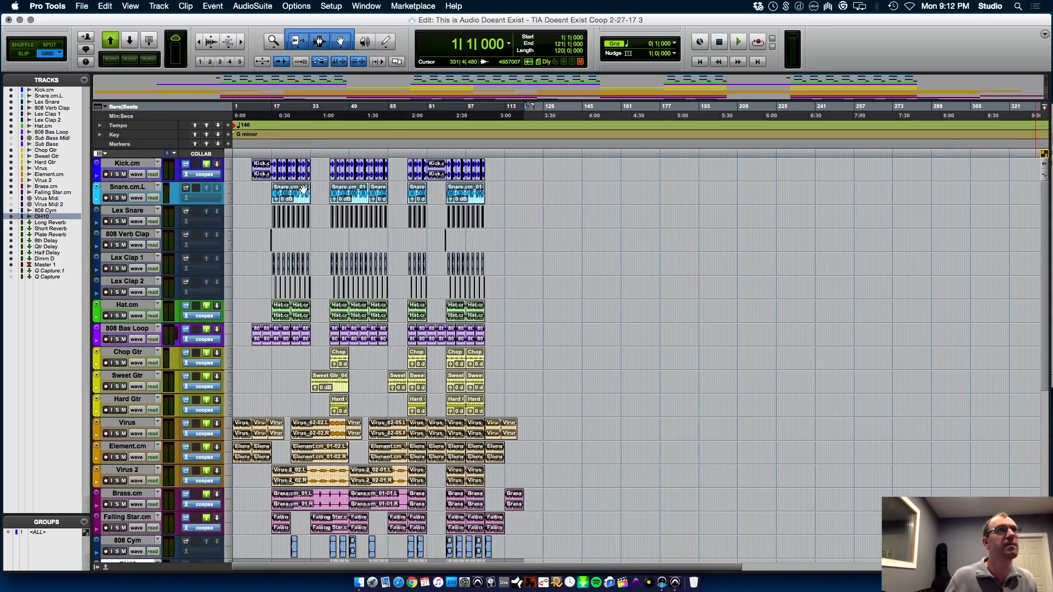
shift+click(140, 165)
right_click(141, 165)
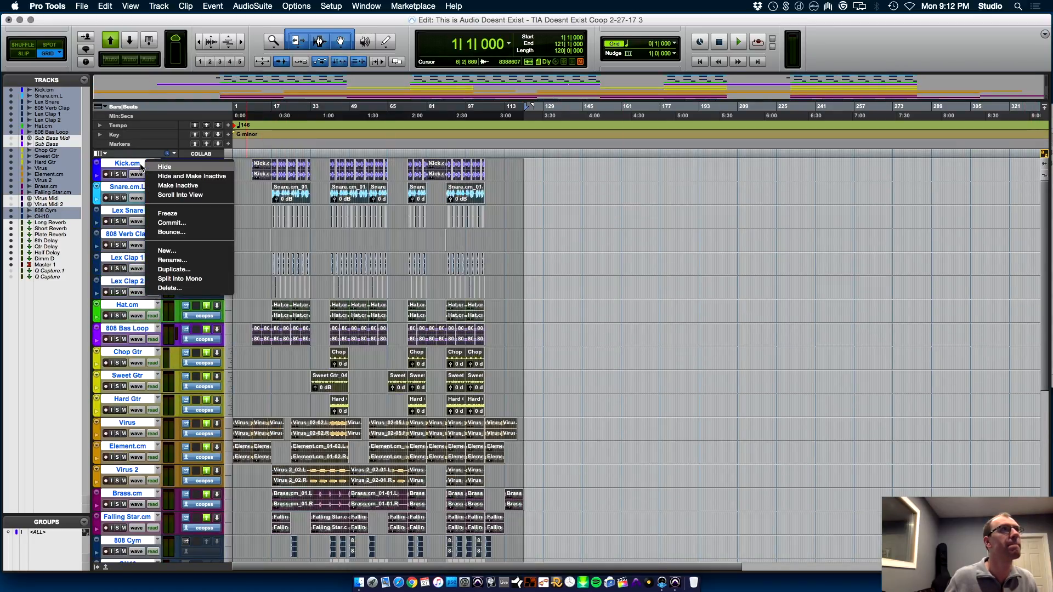
click(191, 227)
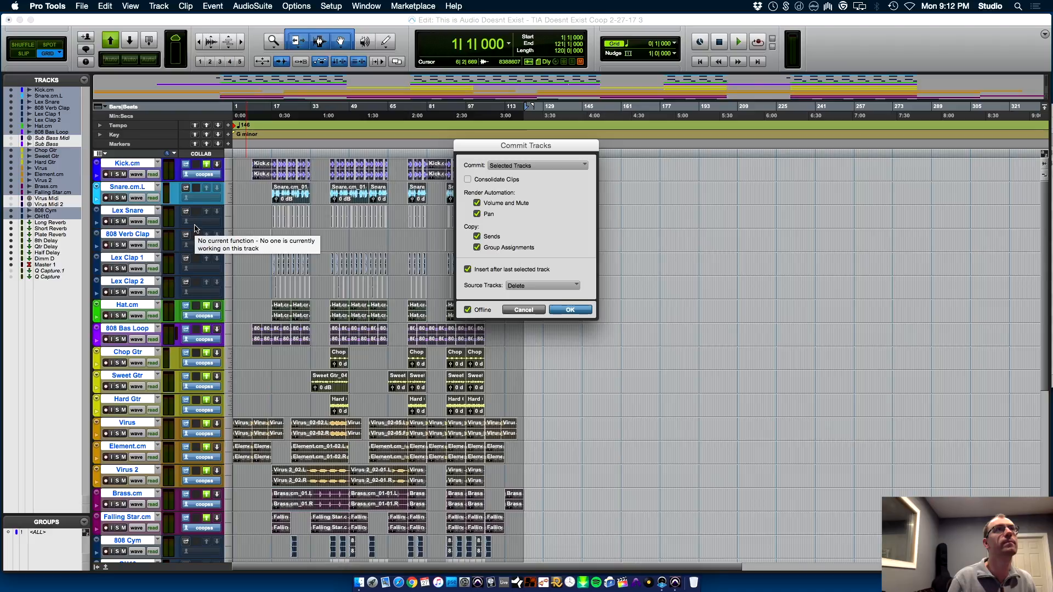
key(Return)
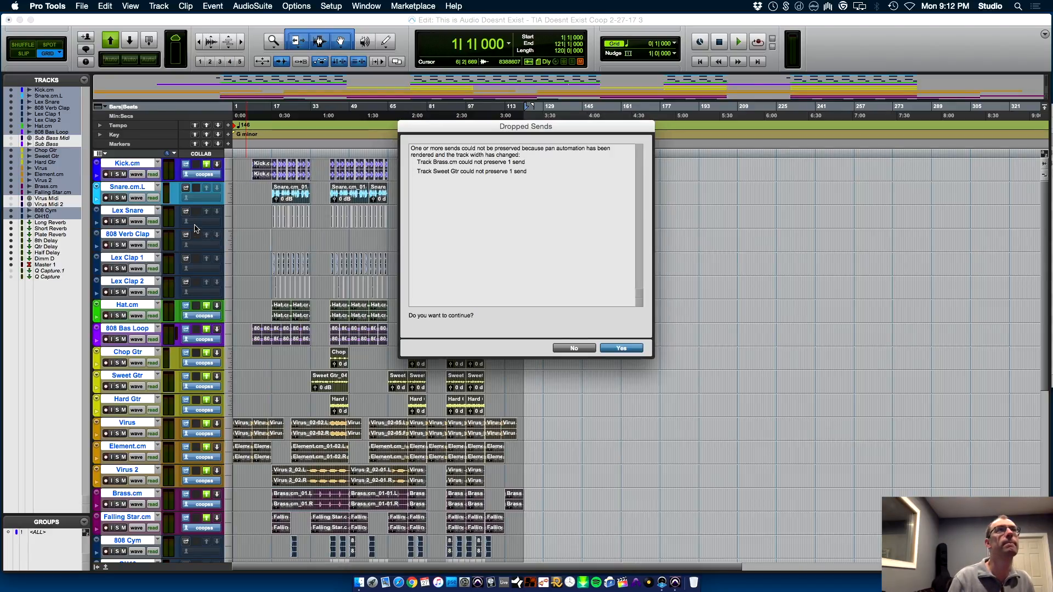
key(Return)
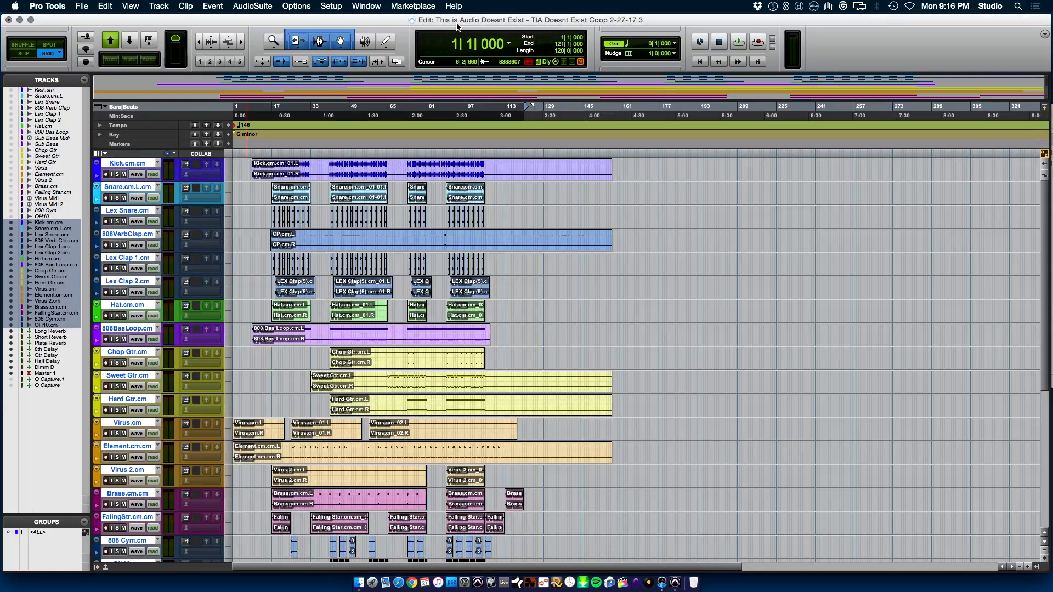
Set up a saved copy of the project in Session (Latest) format with interleaved 24-bit, 44.1 kHz BWF (.WAV) audio
click(81, 6)
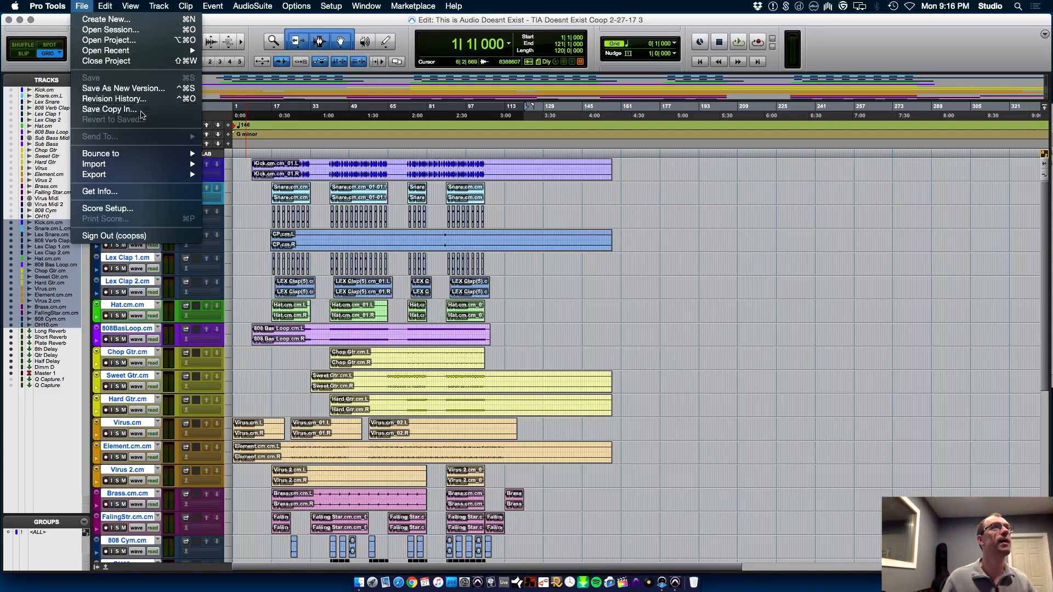
click(112, 110)
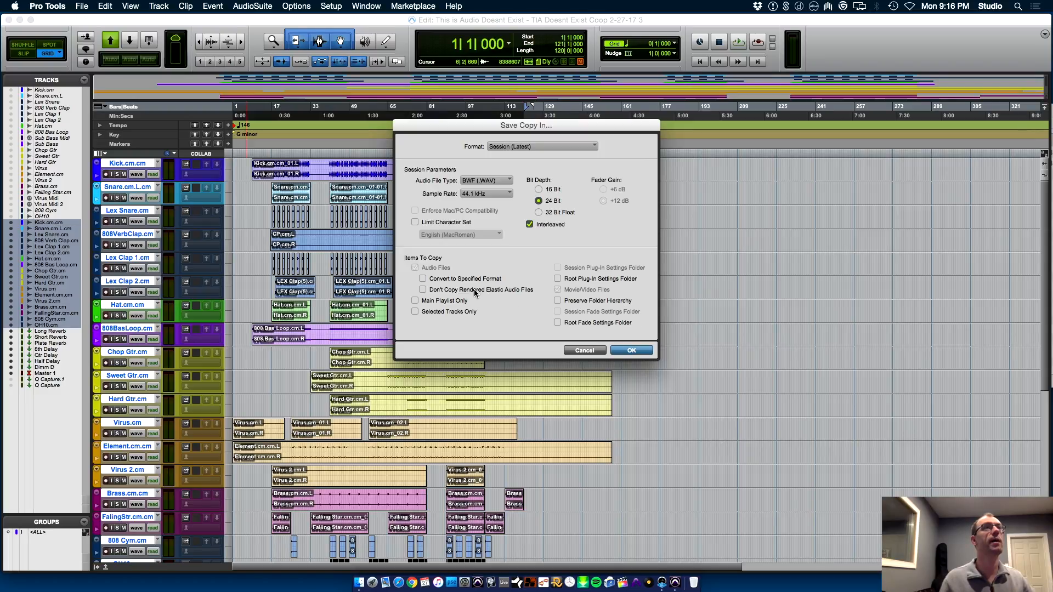
click(631, 351)
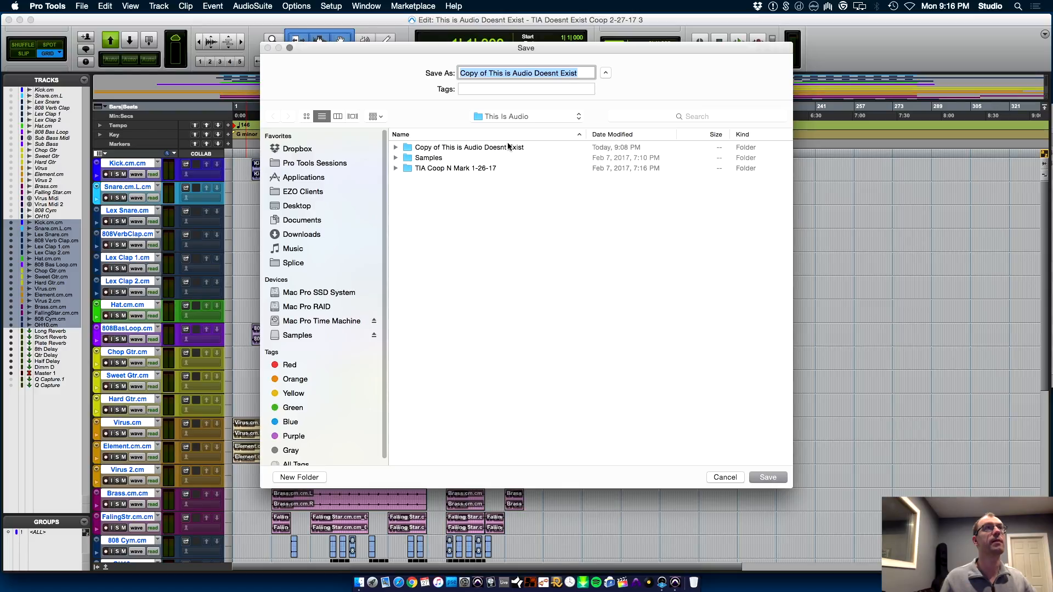
Save the session copy in the Copy of This is Audio Doesnt Exist folder as This is Audio Doesnt Exist 2-27-17
double_click(508, 148)
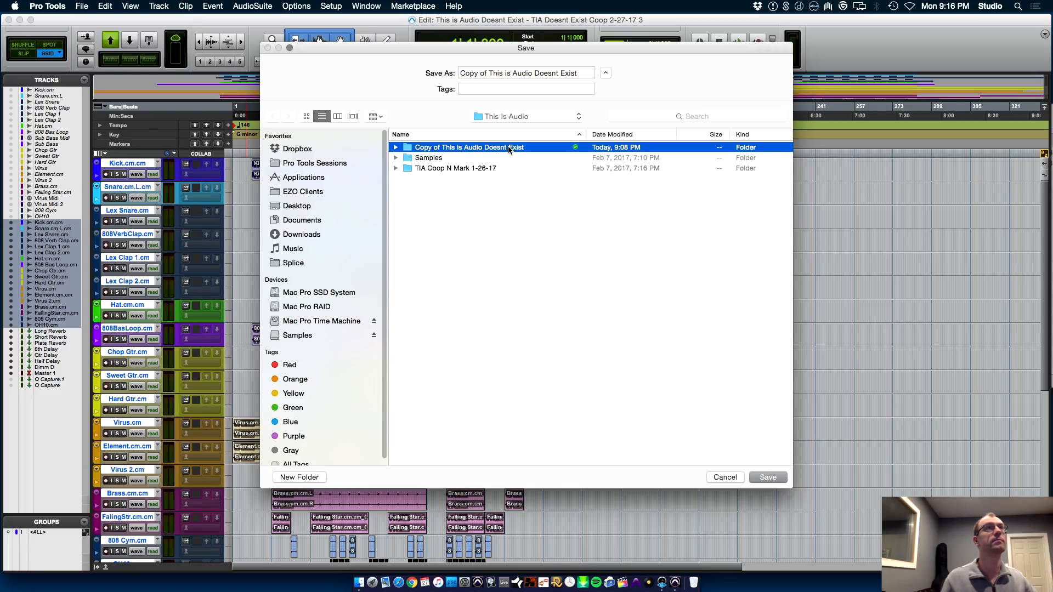
click(583, 73)
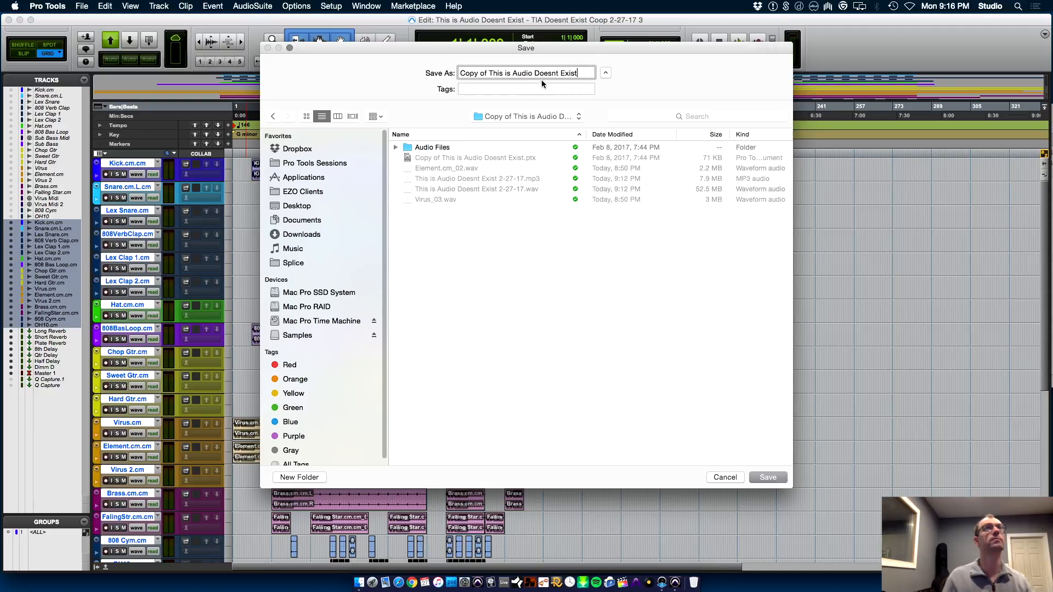
drag(489, 73, 359, 72)
key(BackSpace)
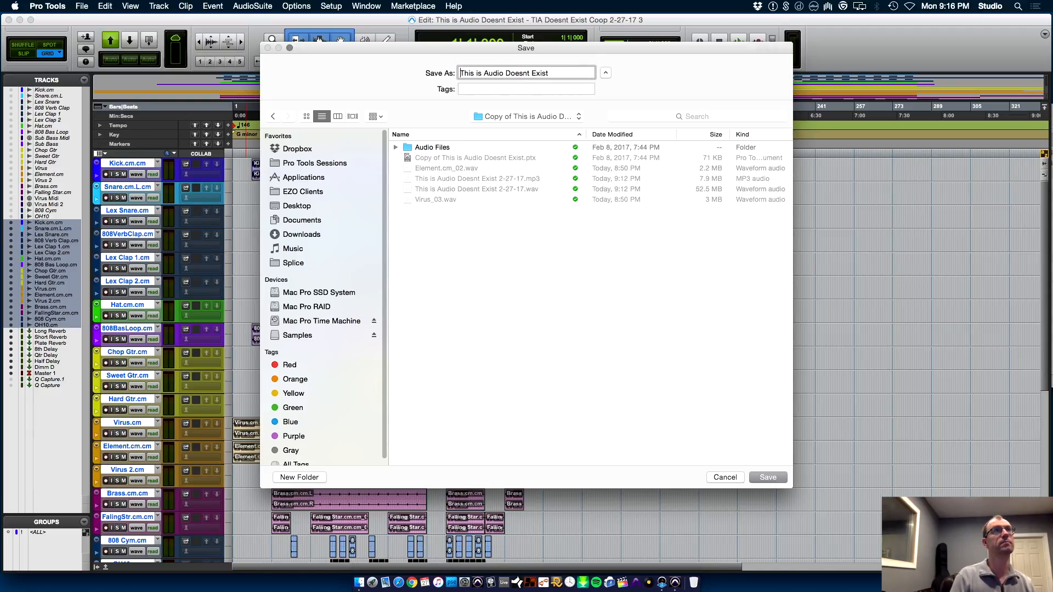
text(2-27-17)
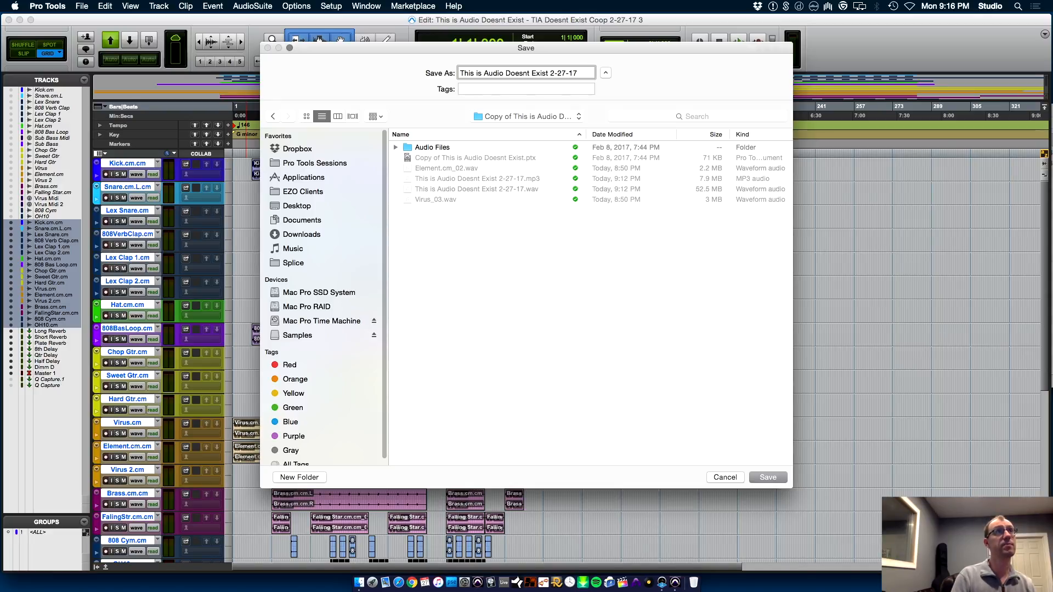
key(Return)
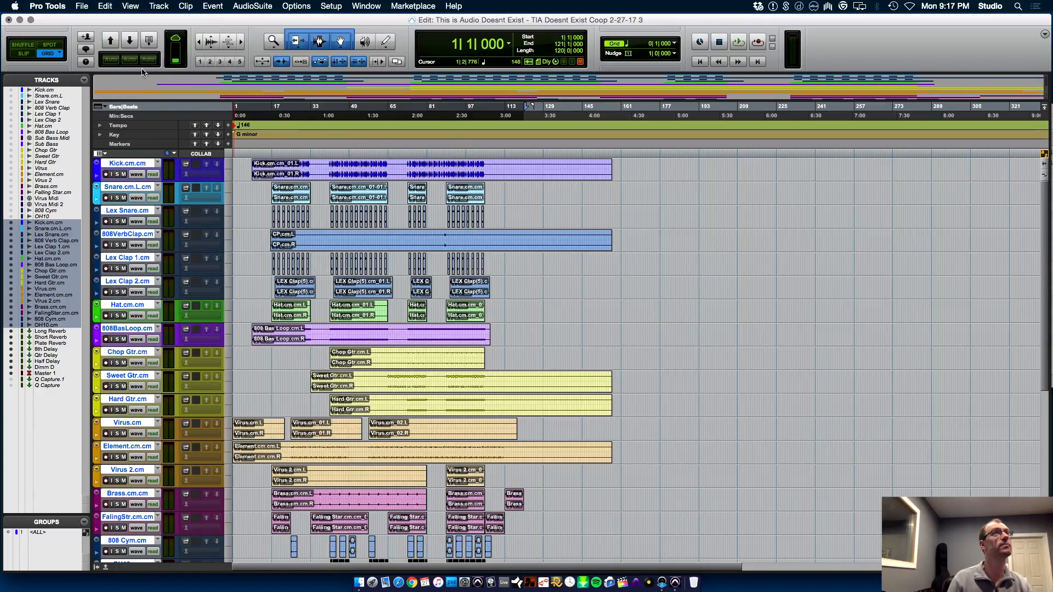
Close the project and save its changes
mouse_move(178, 56)
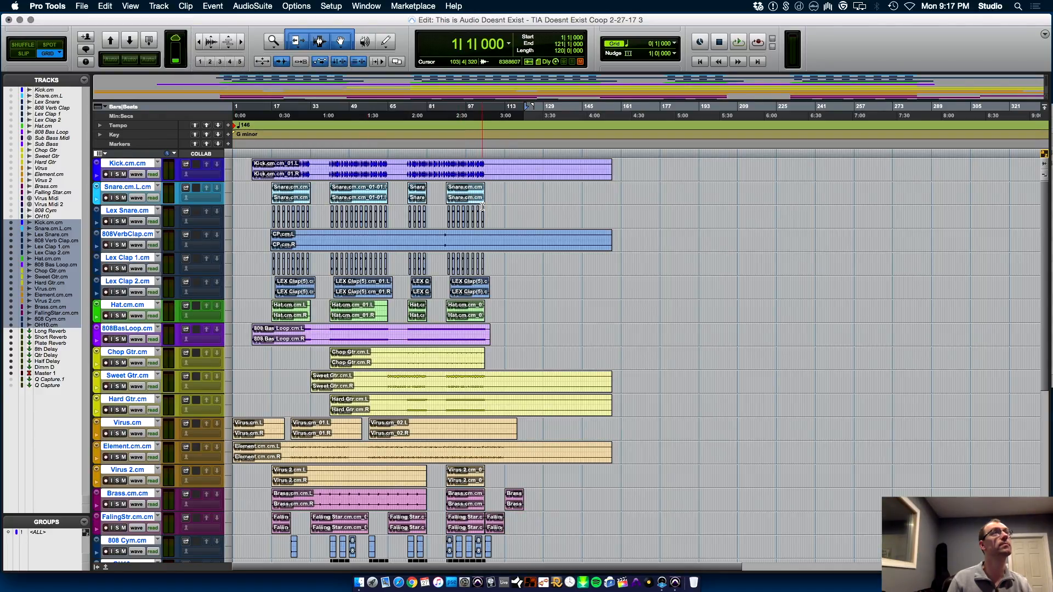
key(super+shift+w)
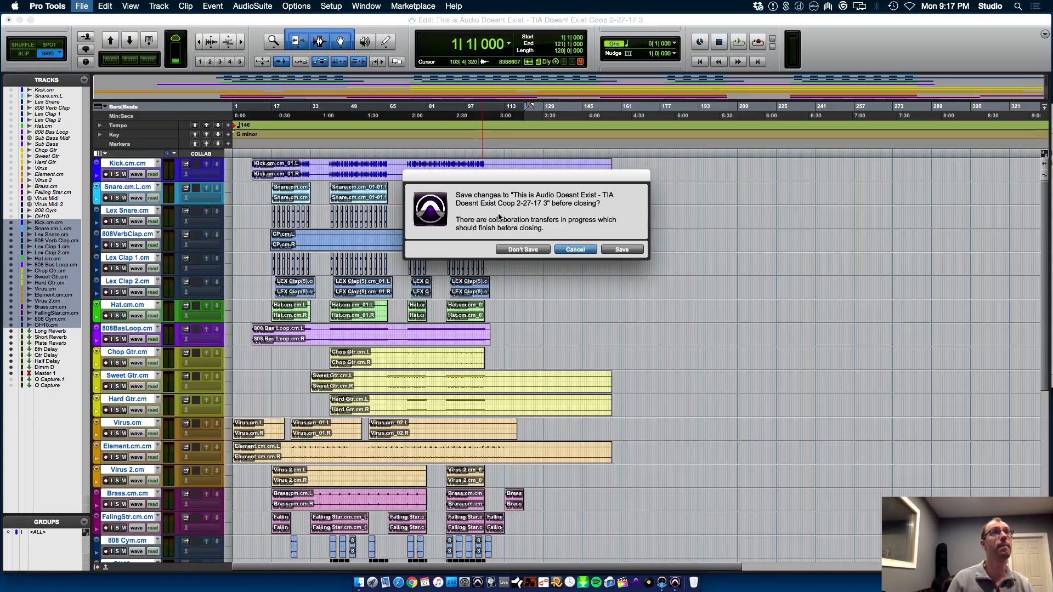
click(616, 250)
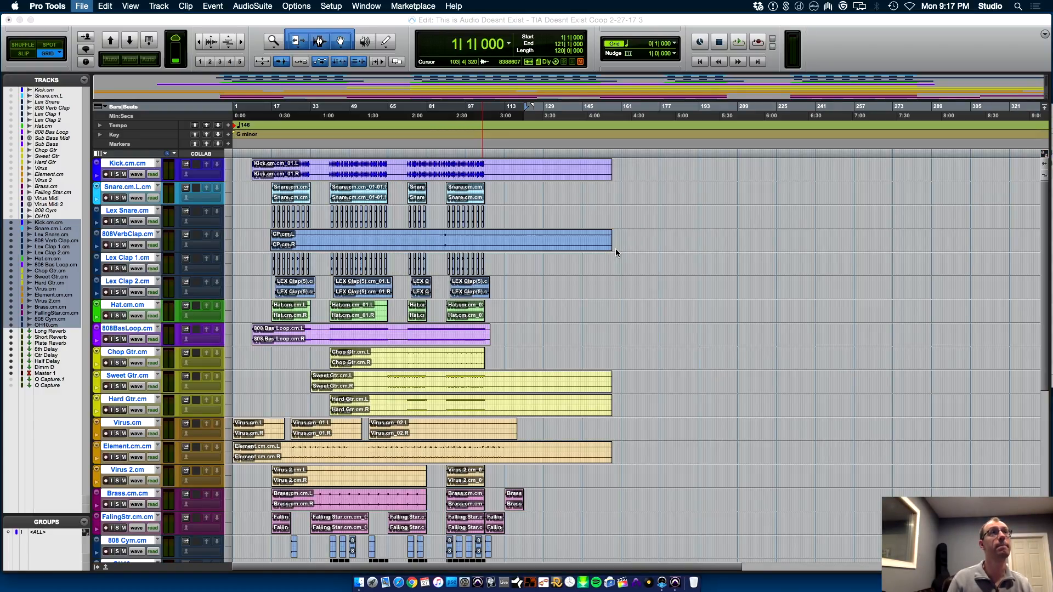